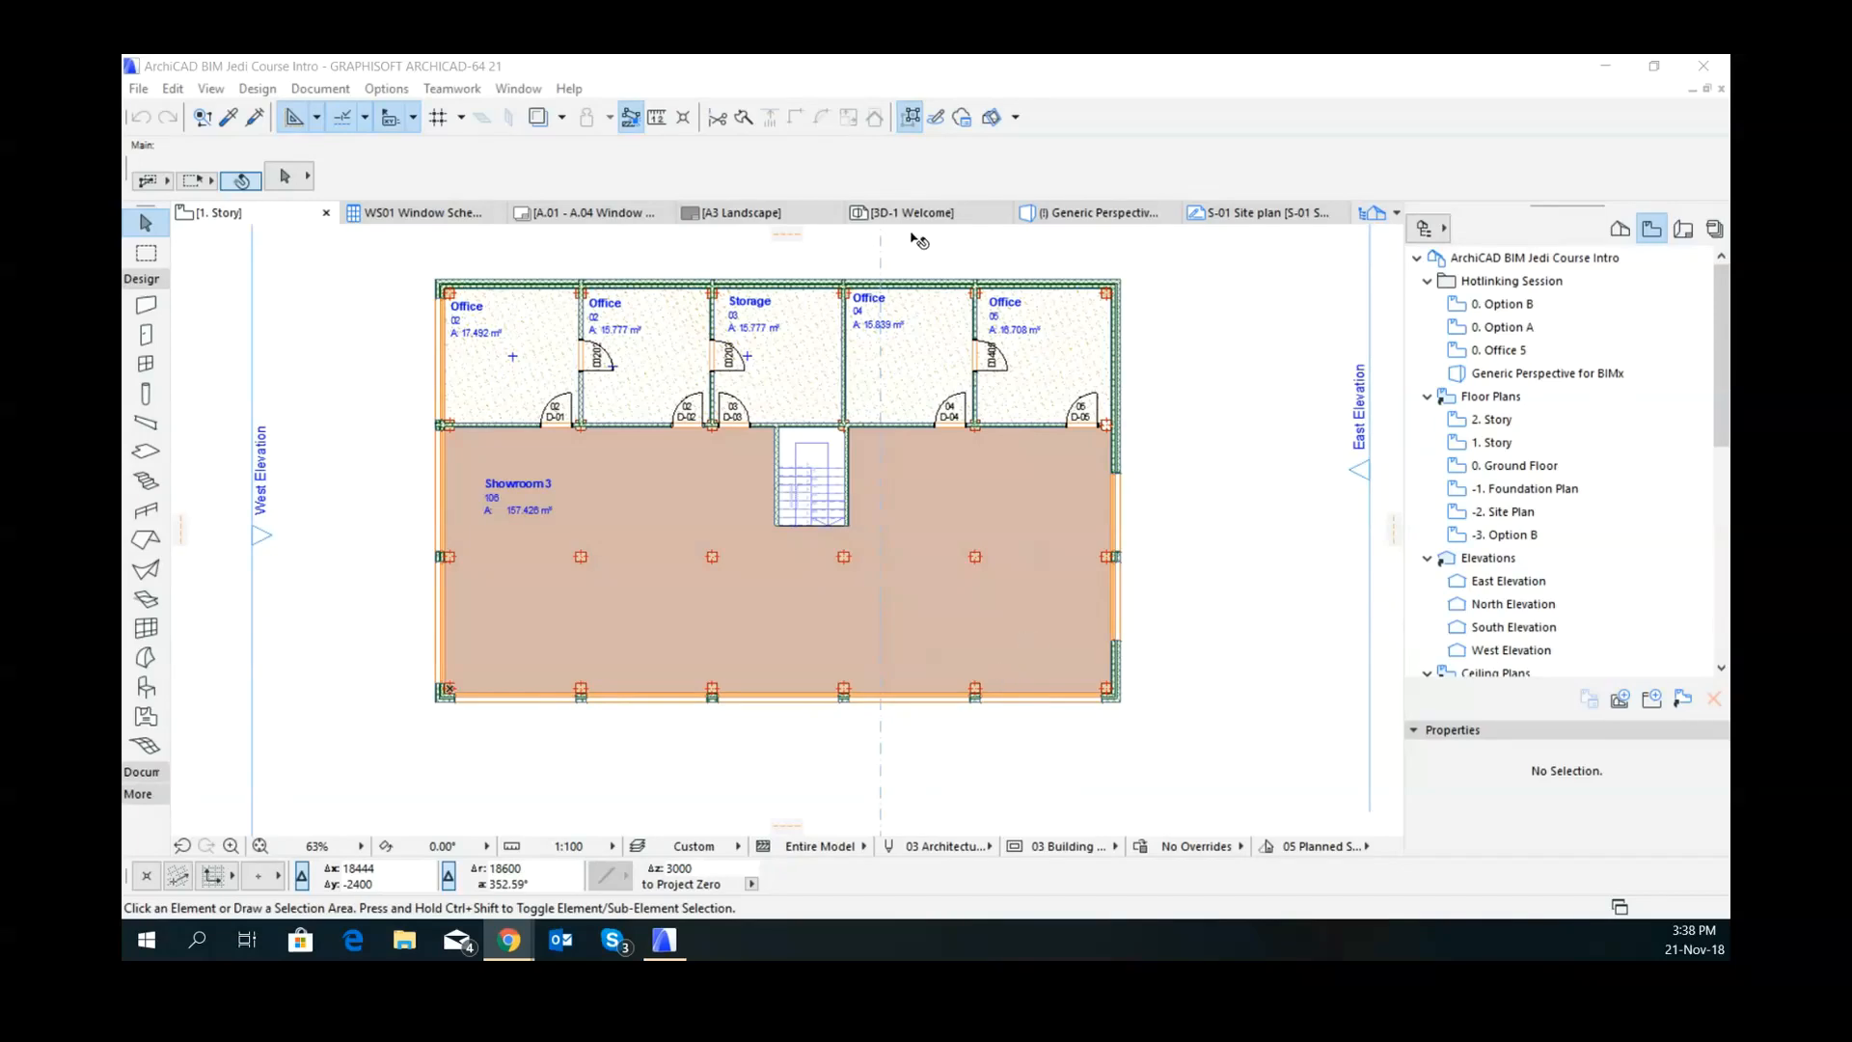
- Open the Ground Floor plan and split the east exterior wall where the partition between Office 05 and Showroom 2 meets it
{"action": "double_click", "coordinate": [1511, 466]}
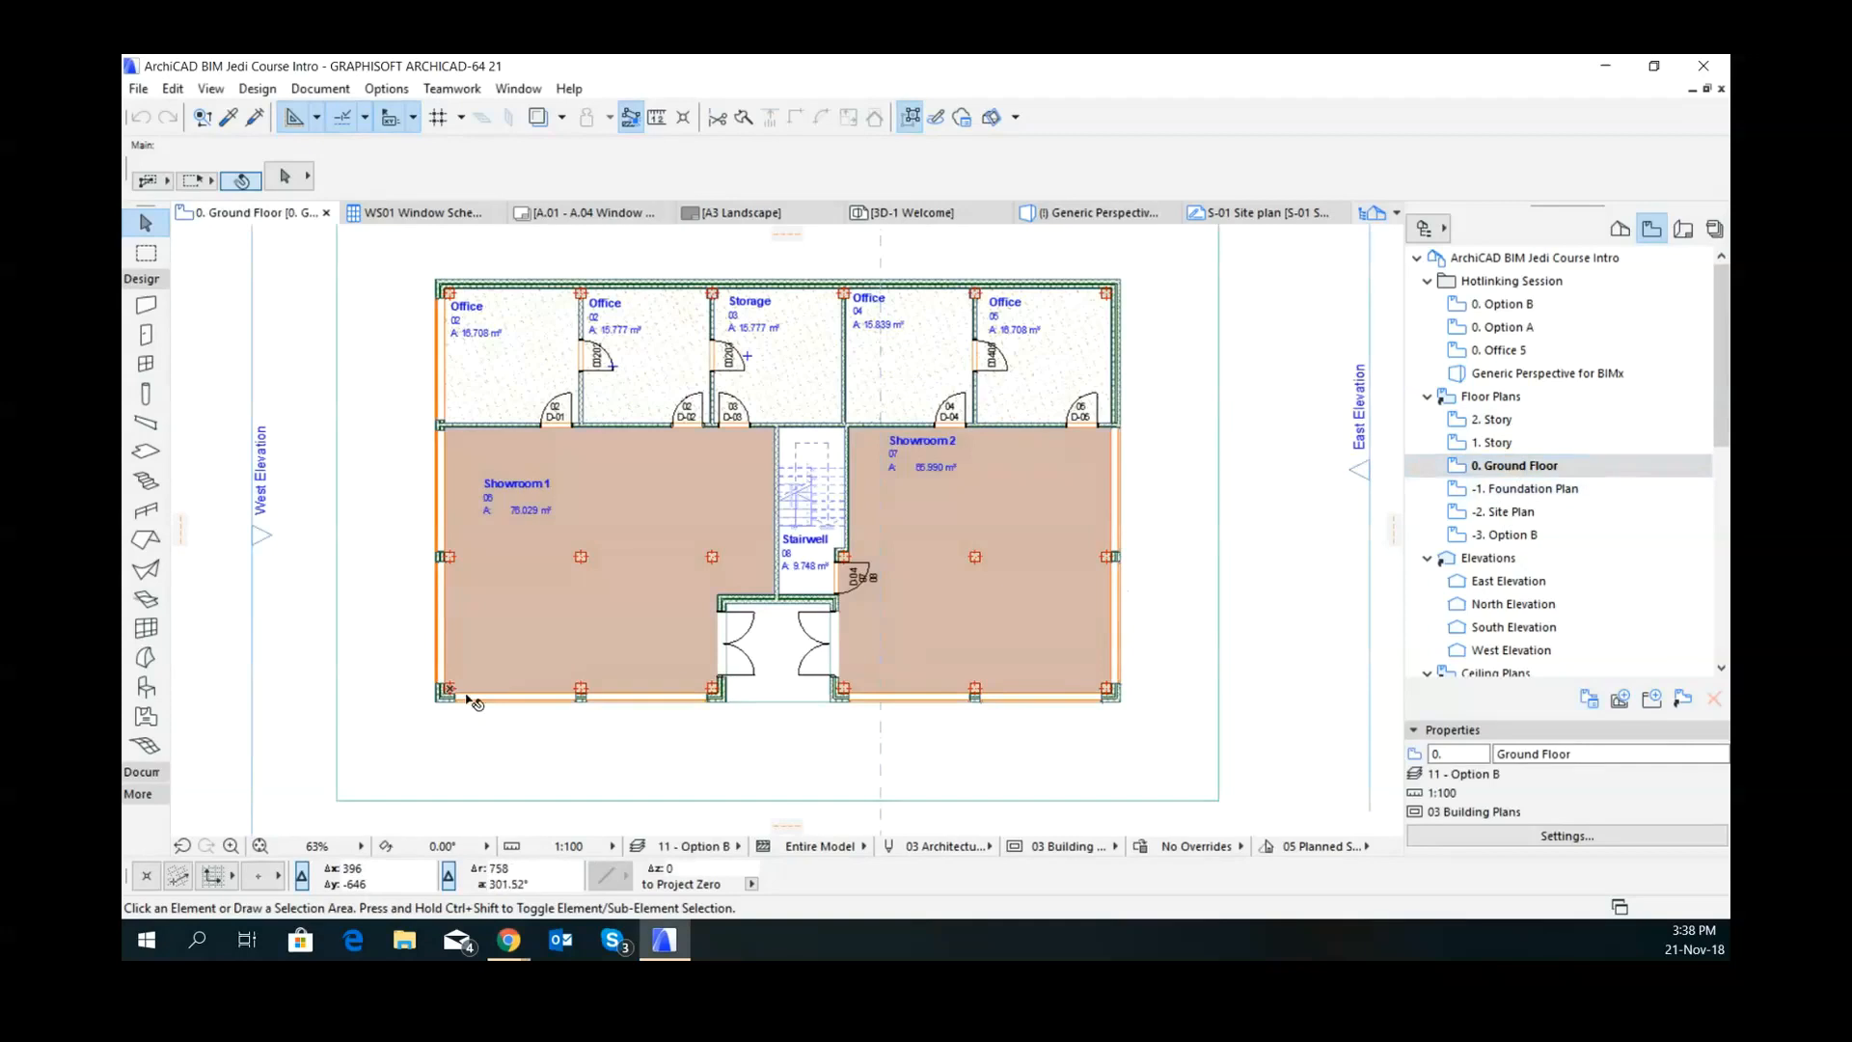
{"action": "left_click", "coordinate": [439, 359]}
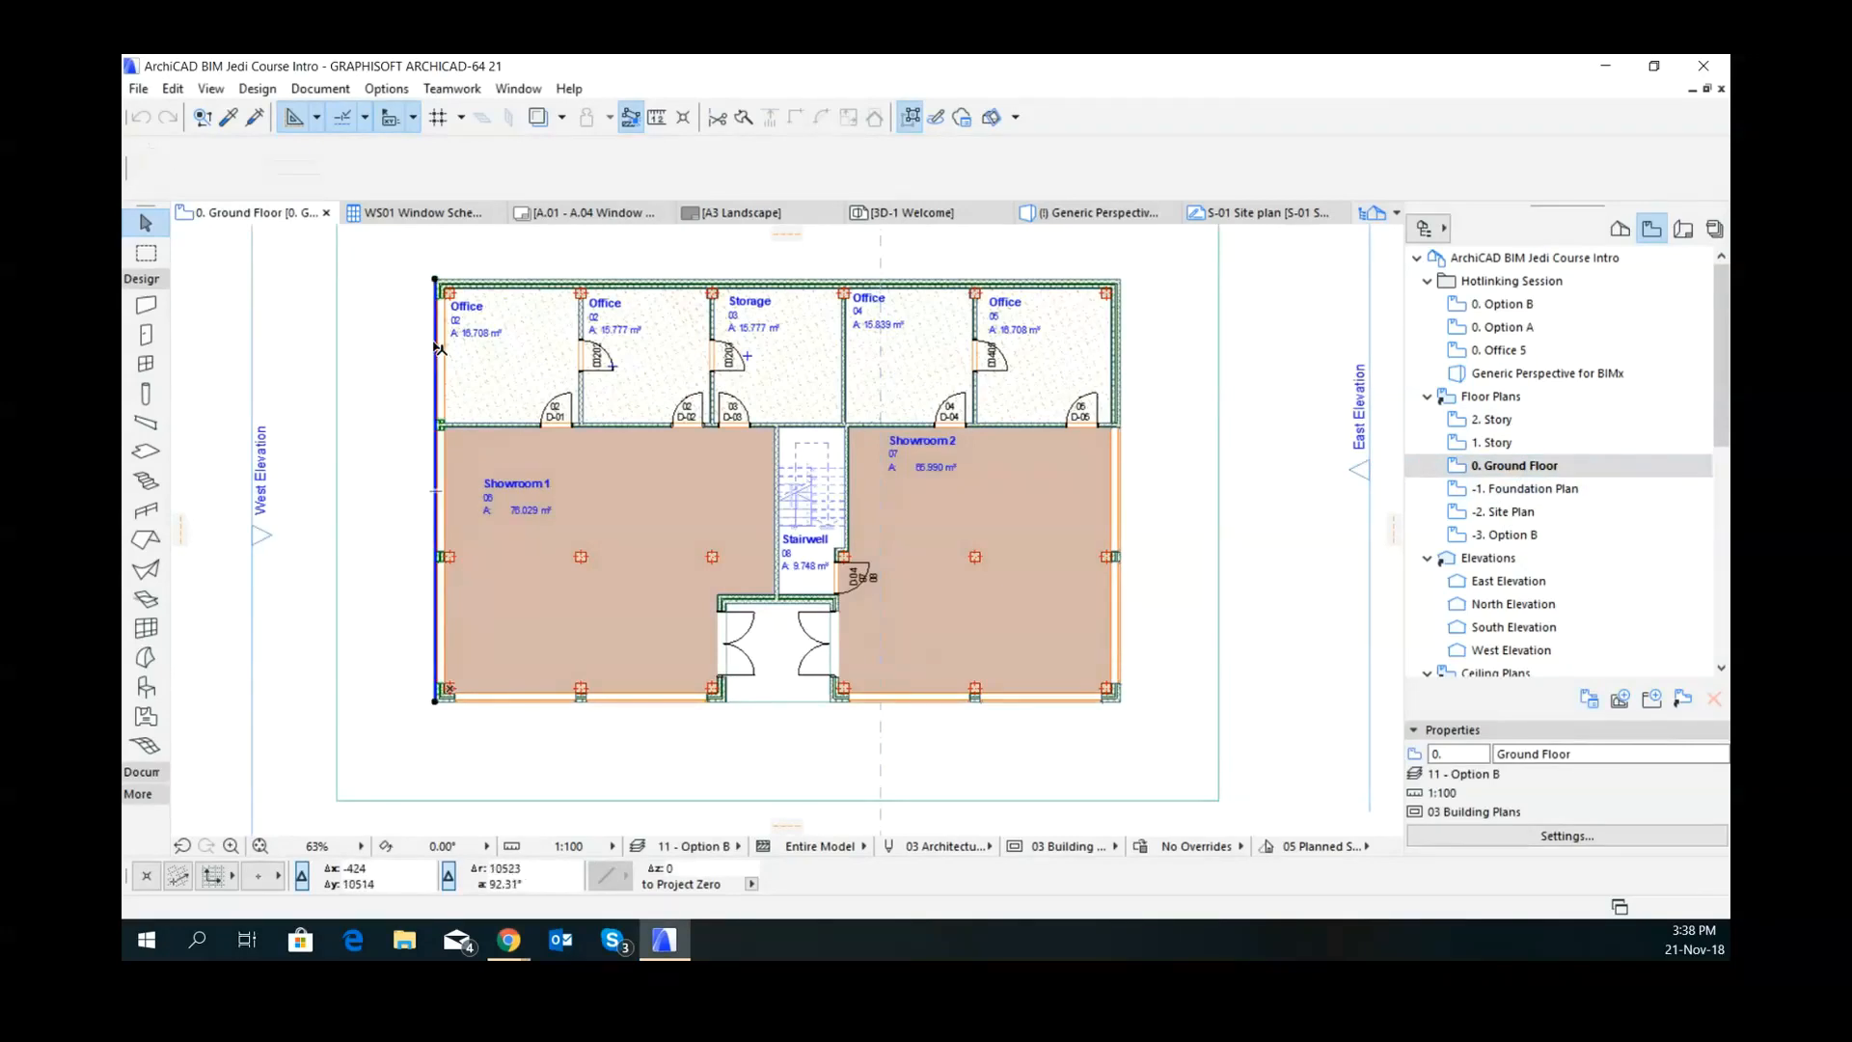
{"action": "key", "text": "ctrl+a"}
{"action": "left_click", "coordinate": [1118, 465]}
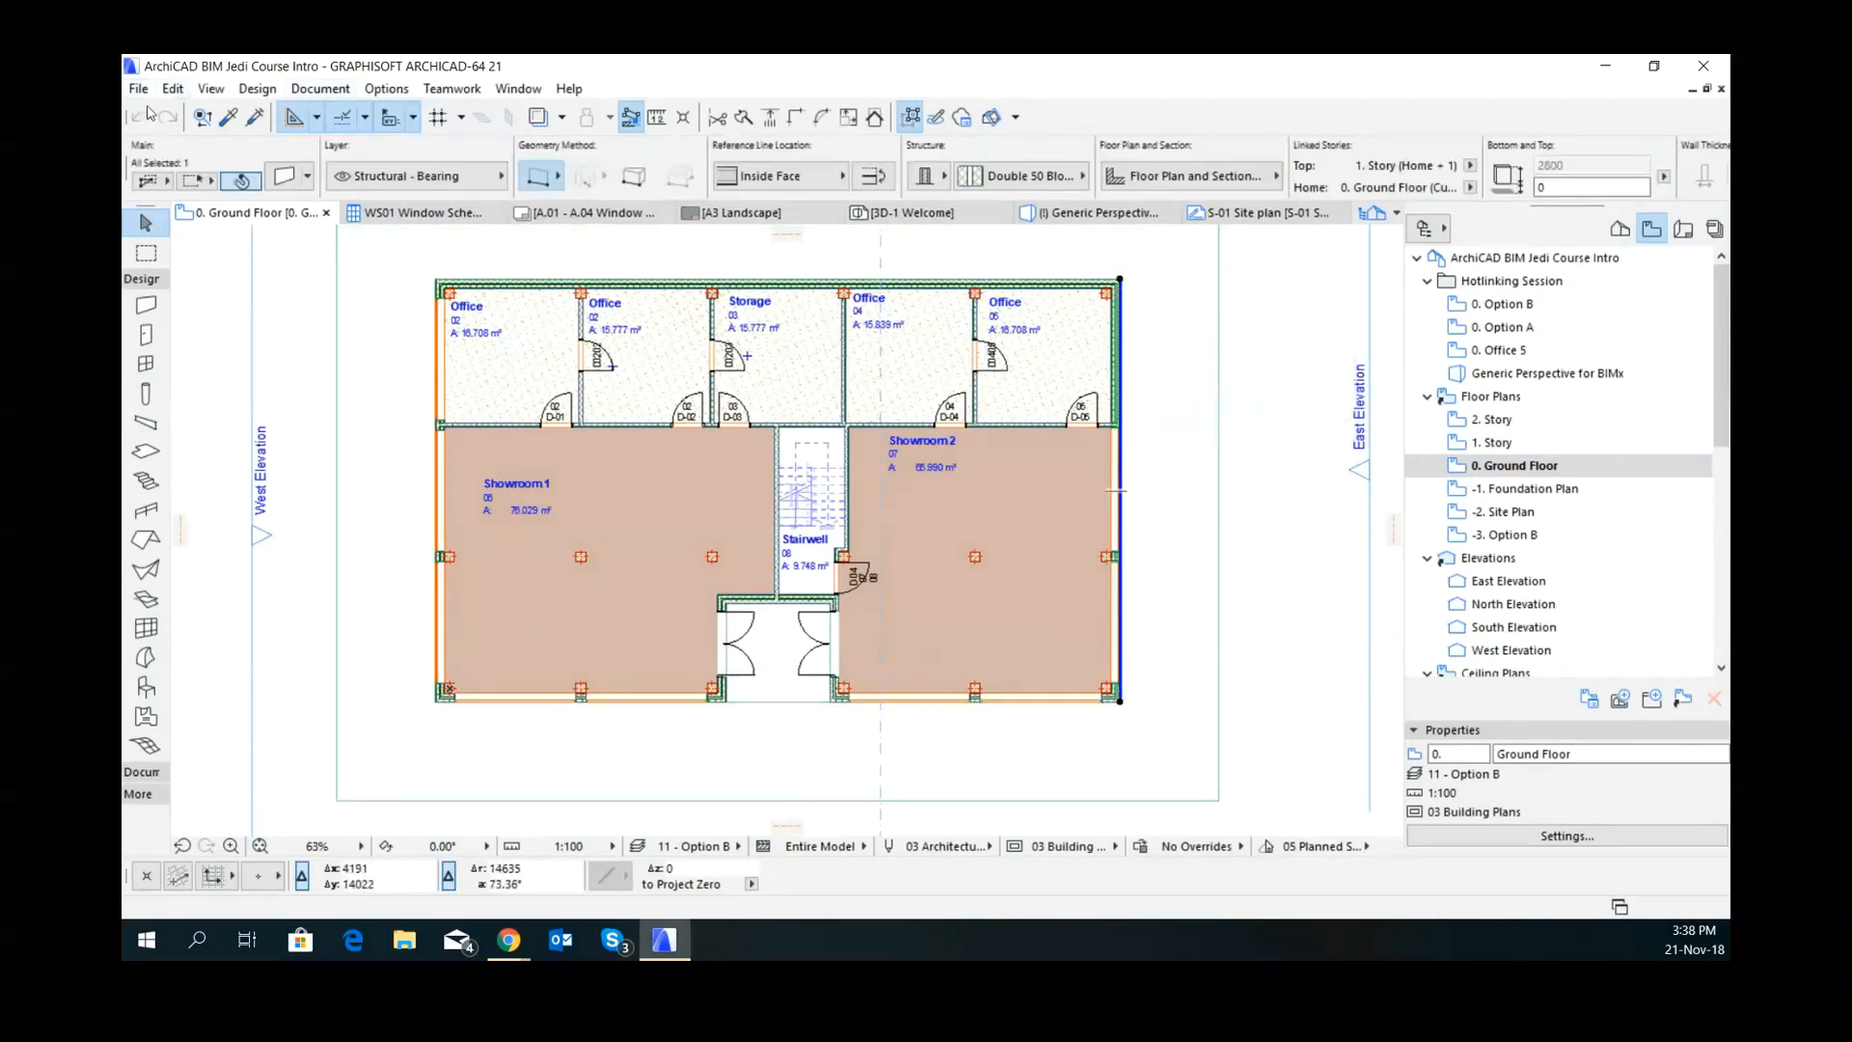
{"action": "left_click", "coordinate": [742, 118]}
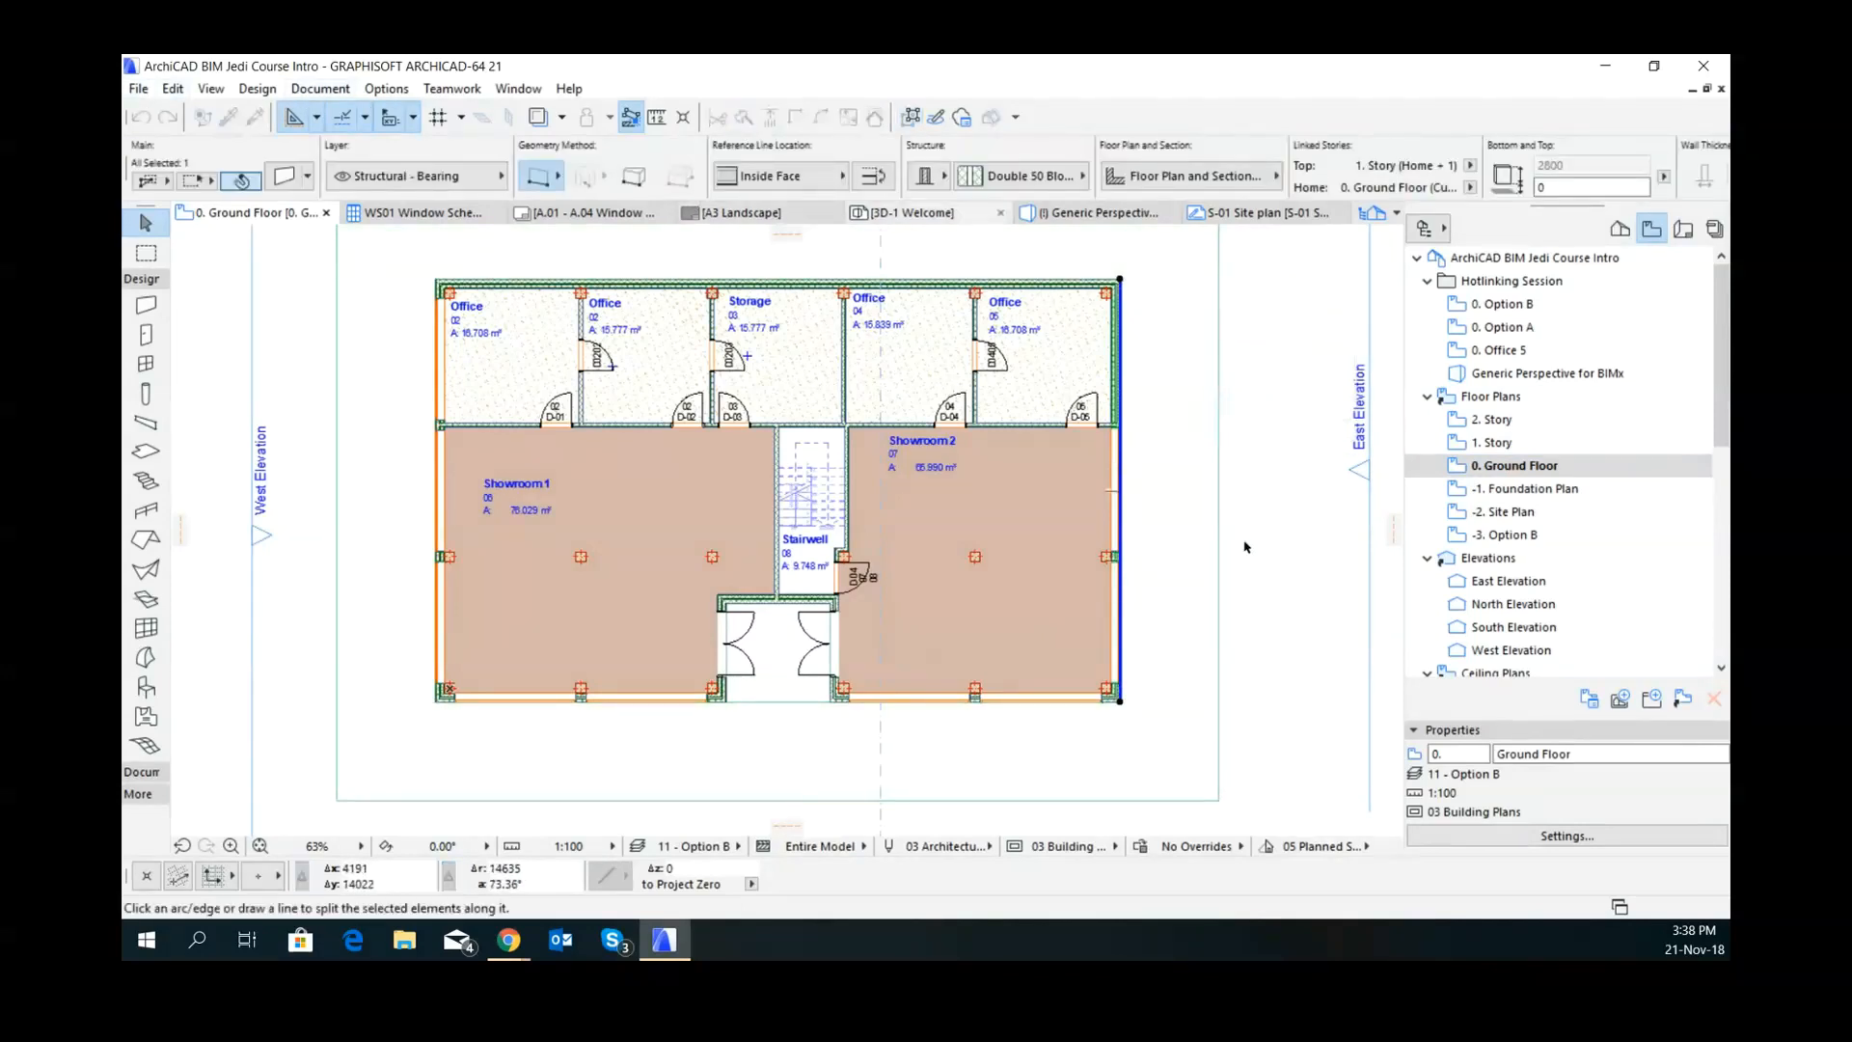
{"action": "scroll", "coordinate": [1131, 425], "scroll_direction": "up", "scroll_amount": 5}
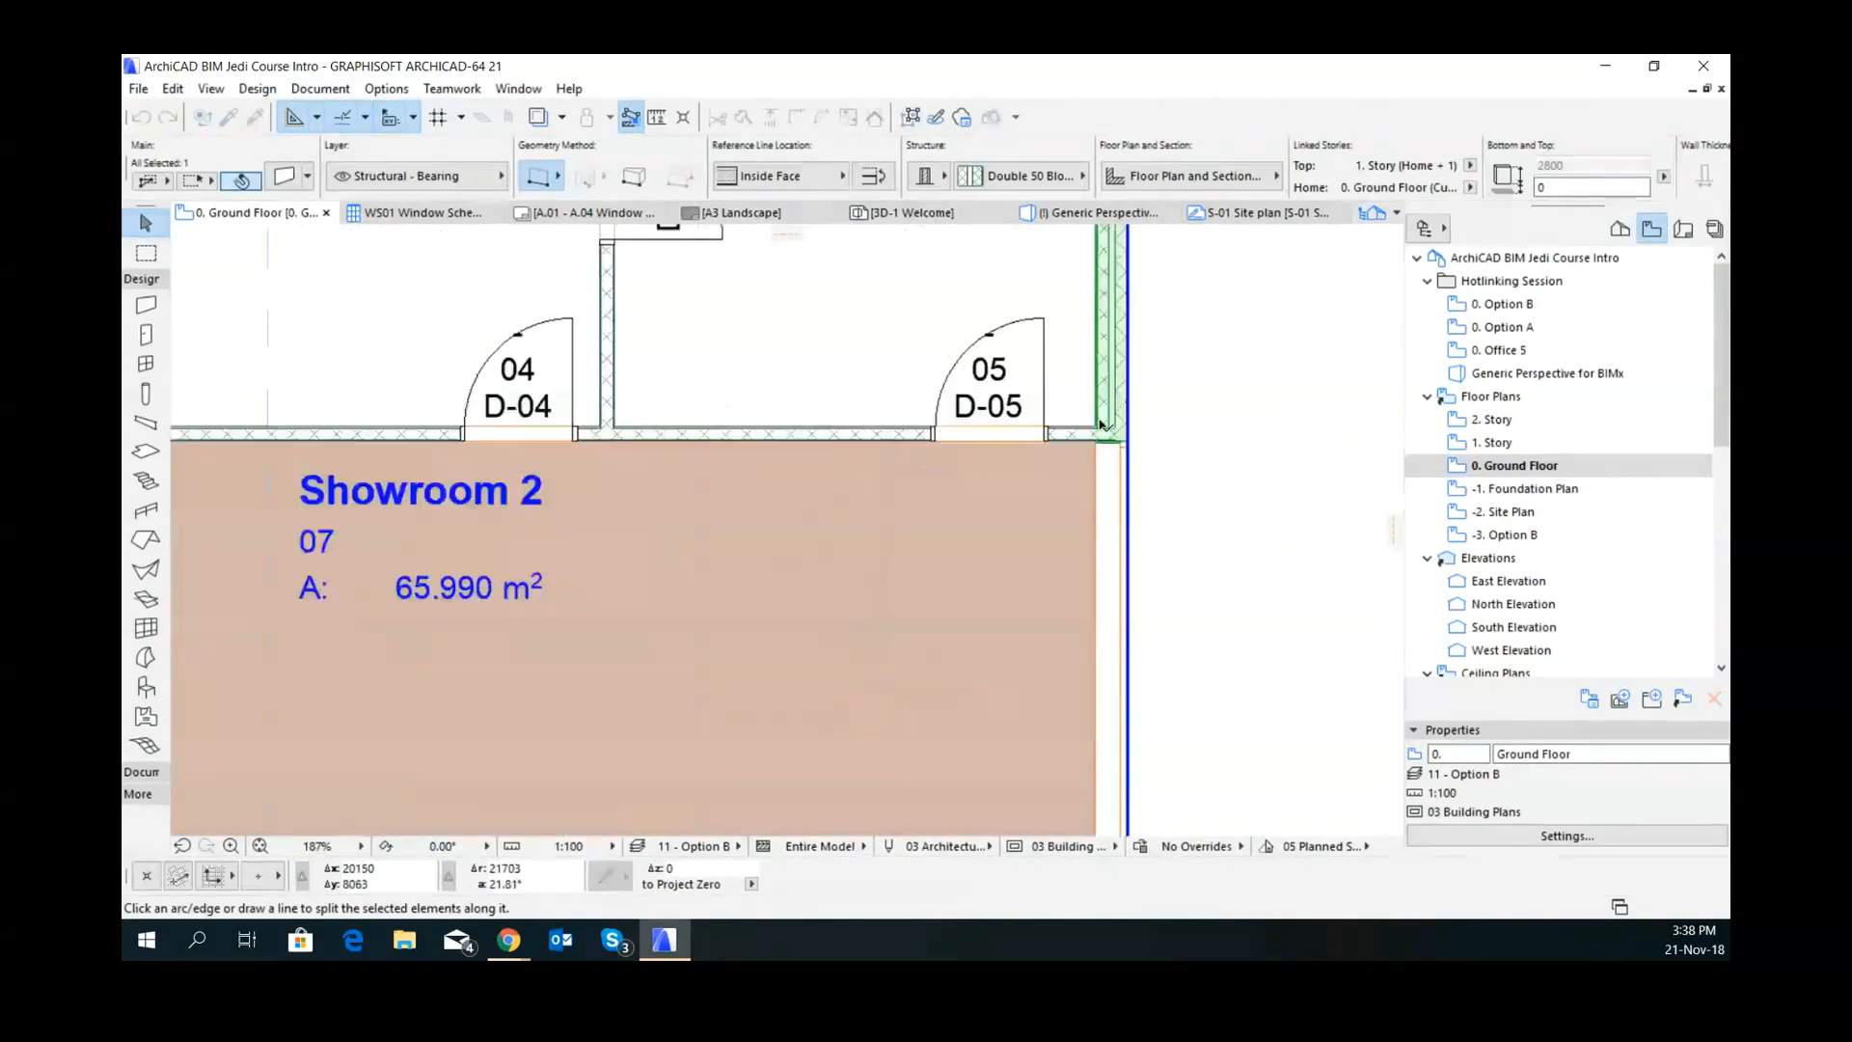
{"action": "left_click", "coordinate": [1084, 447]}
{"action": "left_click", "coordinate": [1170, 533]}
{"action": "scroll", "coordinate": [1185, 542], "scroll_direction": "down", "scroll_amount": 4}
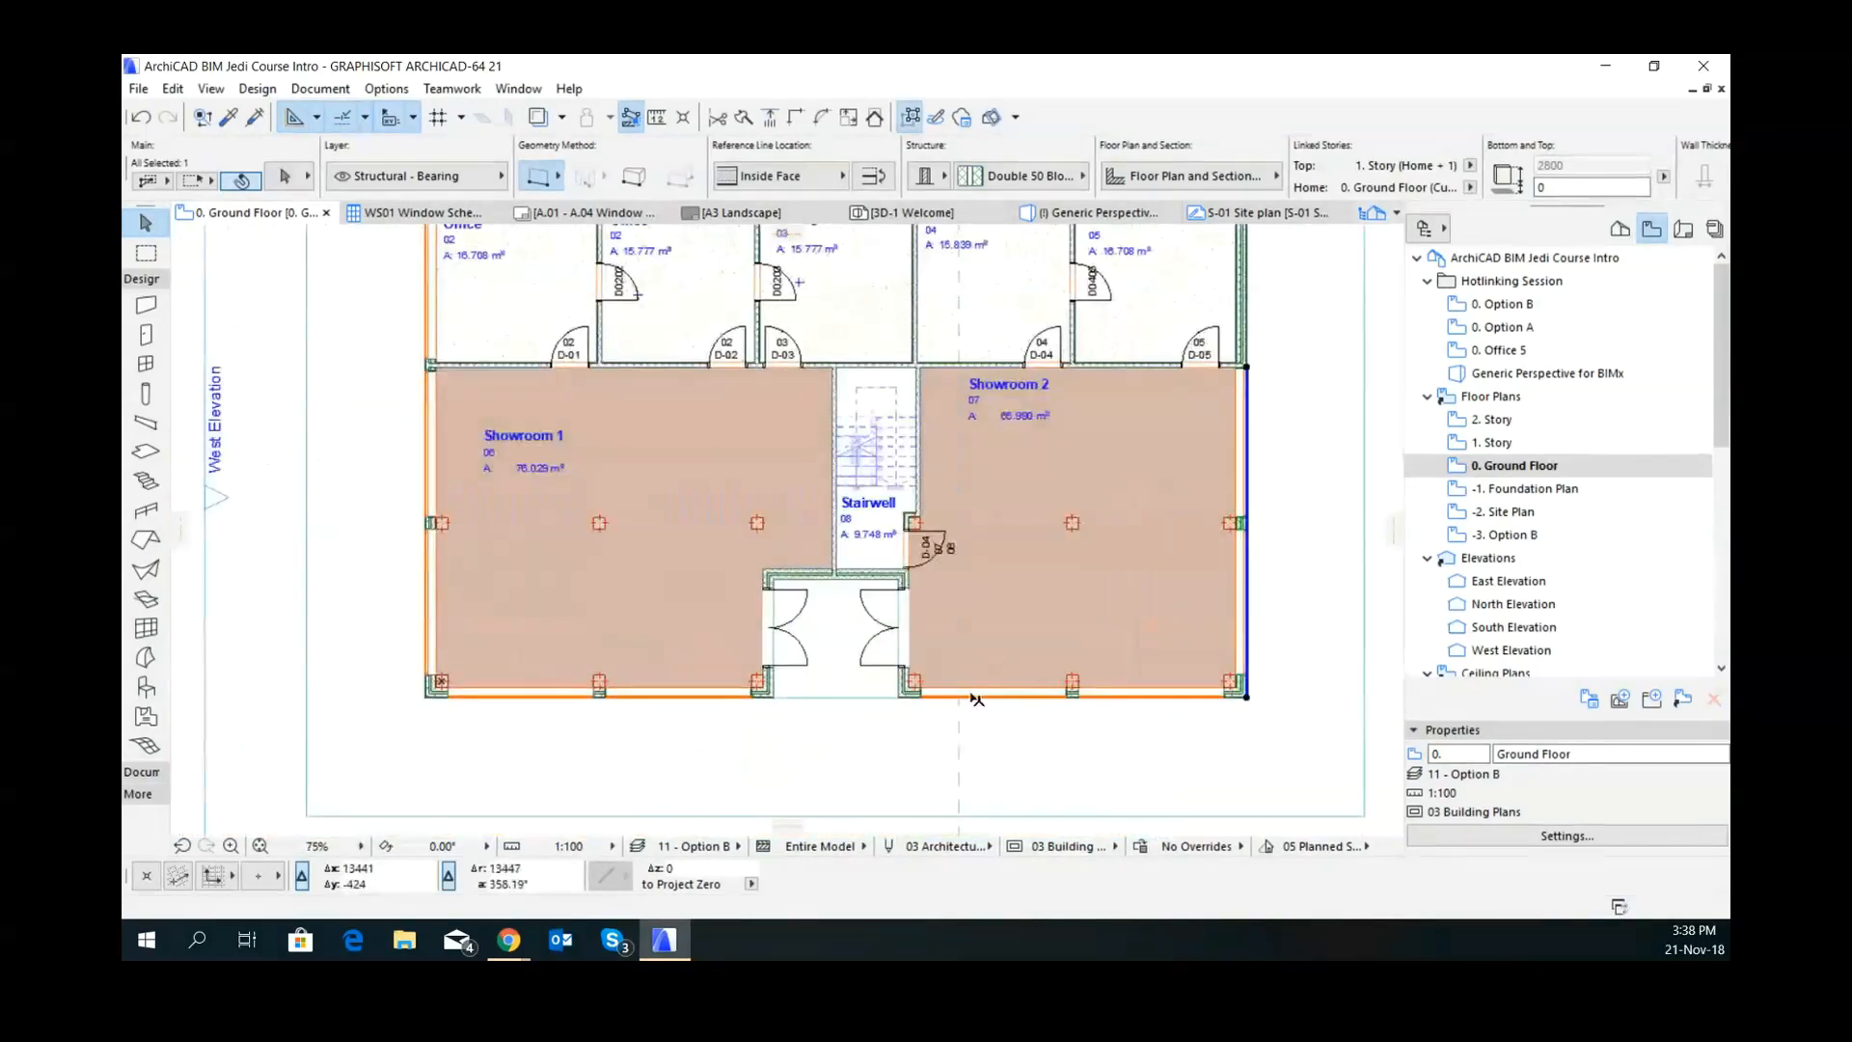
- Delete the east wall segment beside Showroom 2 together with the front walls, the entrance recess walls and the west exterior wall
{"action": "left_click", "coordinate": [974, 694], "text": "shift"}
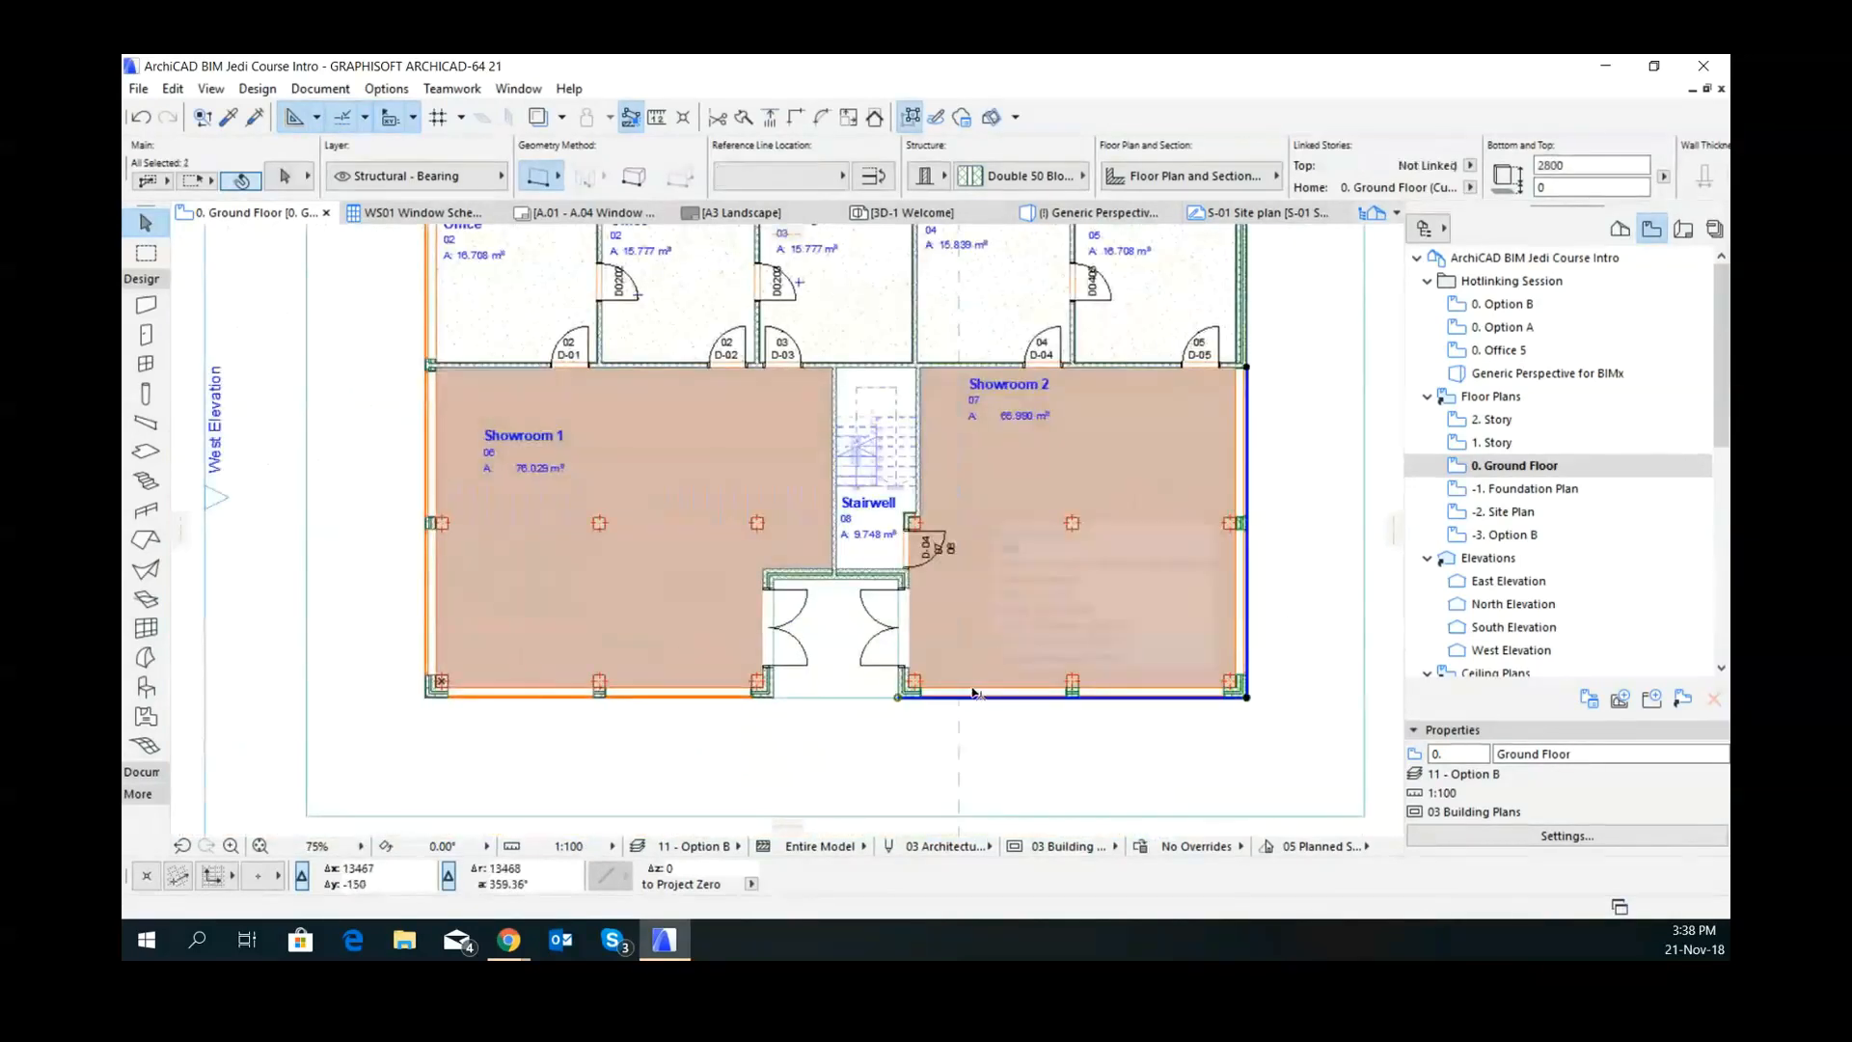
{"action": "left_click", "coordinate": [904, 598], "text": "shift"}
{"action": "left_click", "coordinate": [904, 592], "text": "shift"}
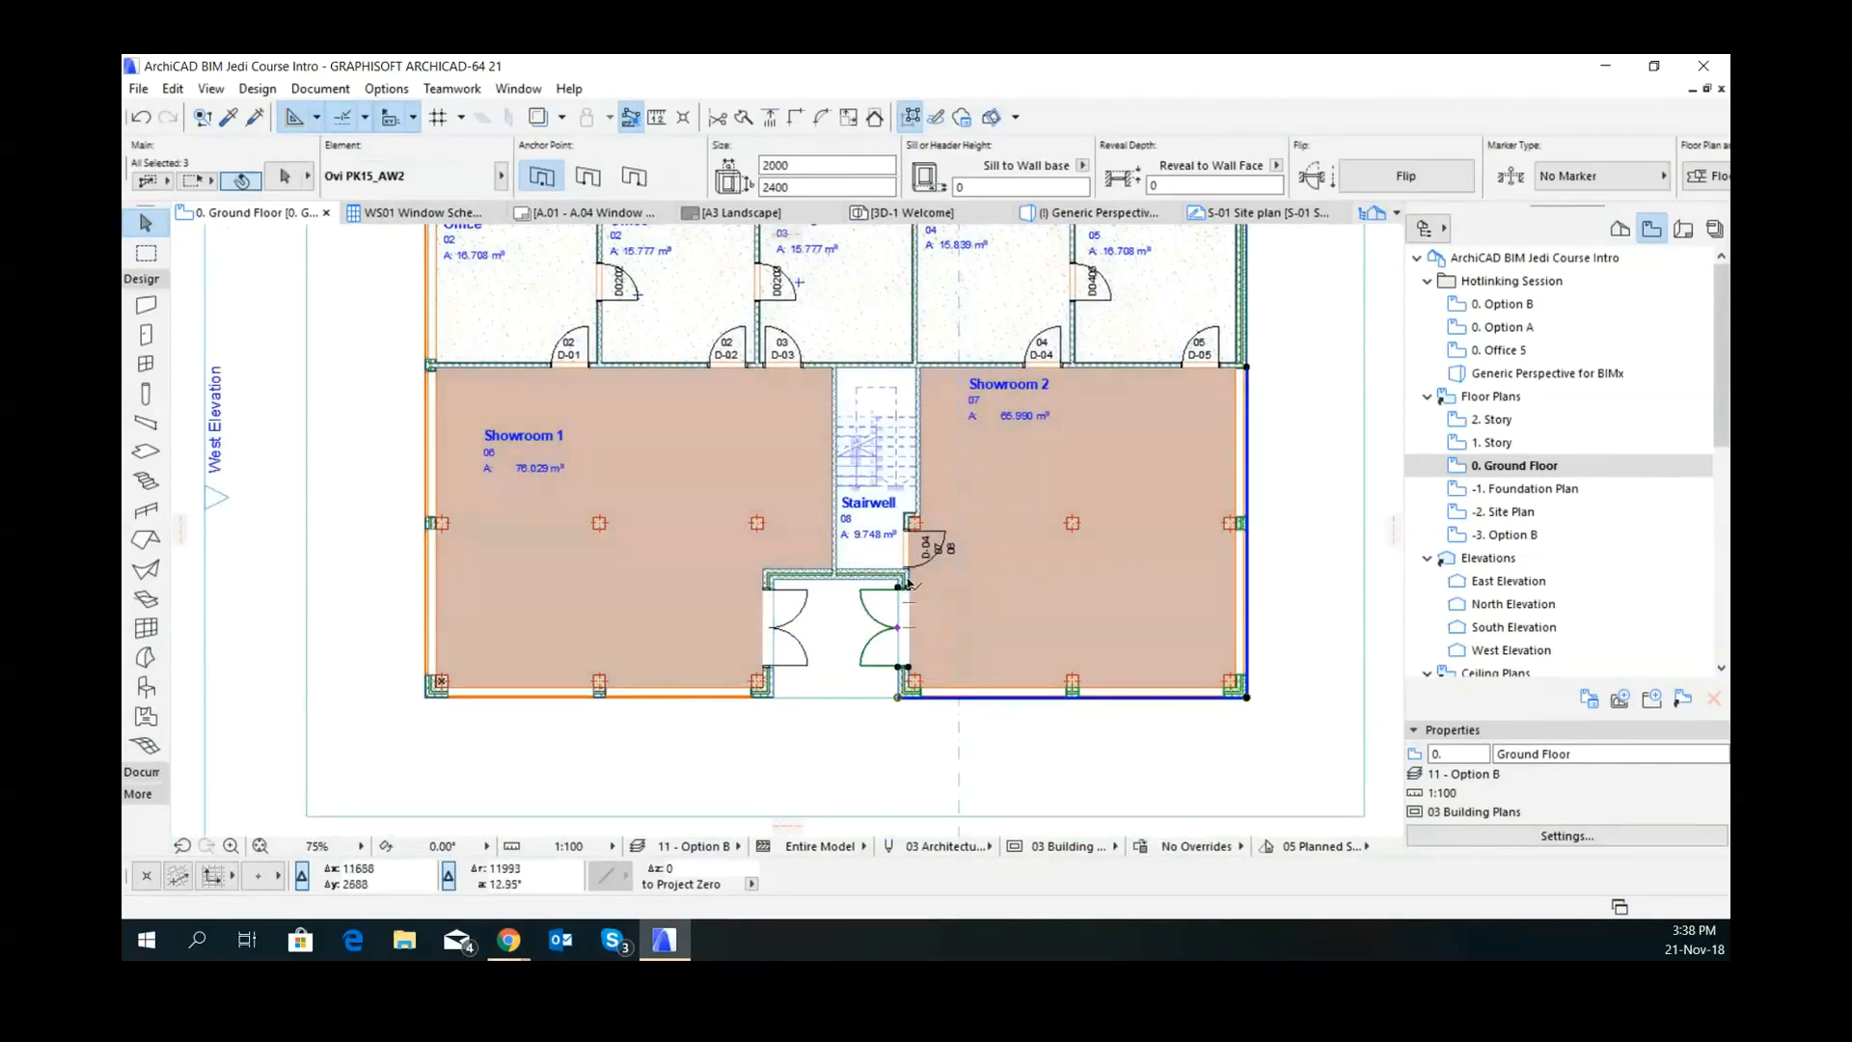
{"action": "left_click", "coordinate": [874, 577], "text": "shift"}
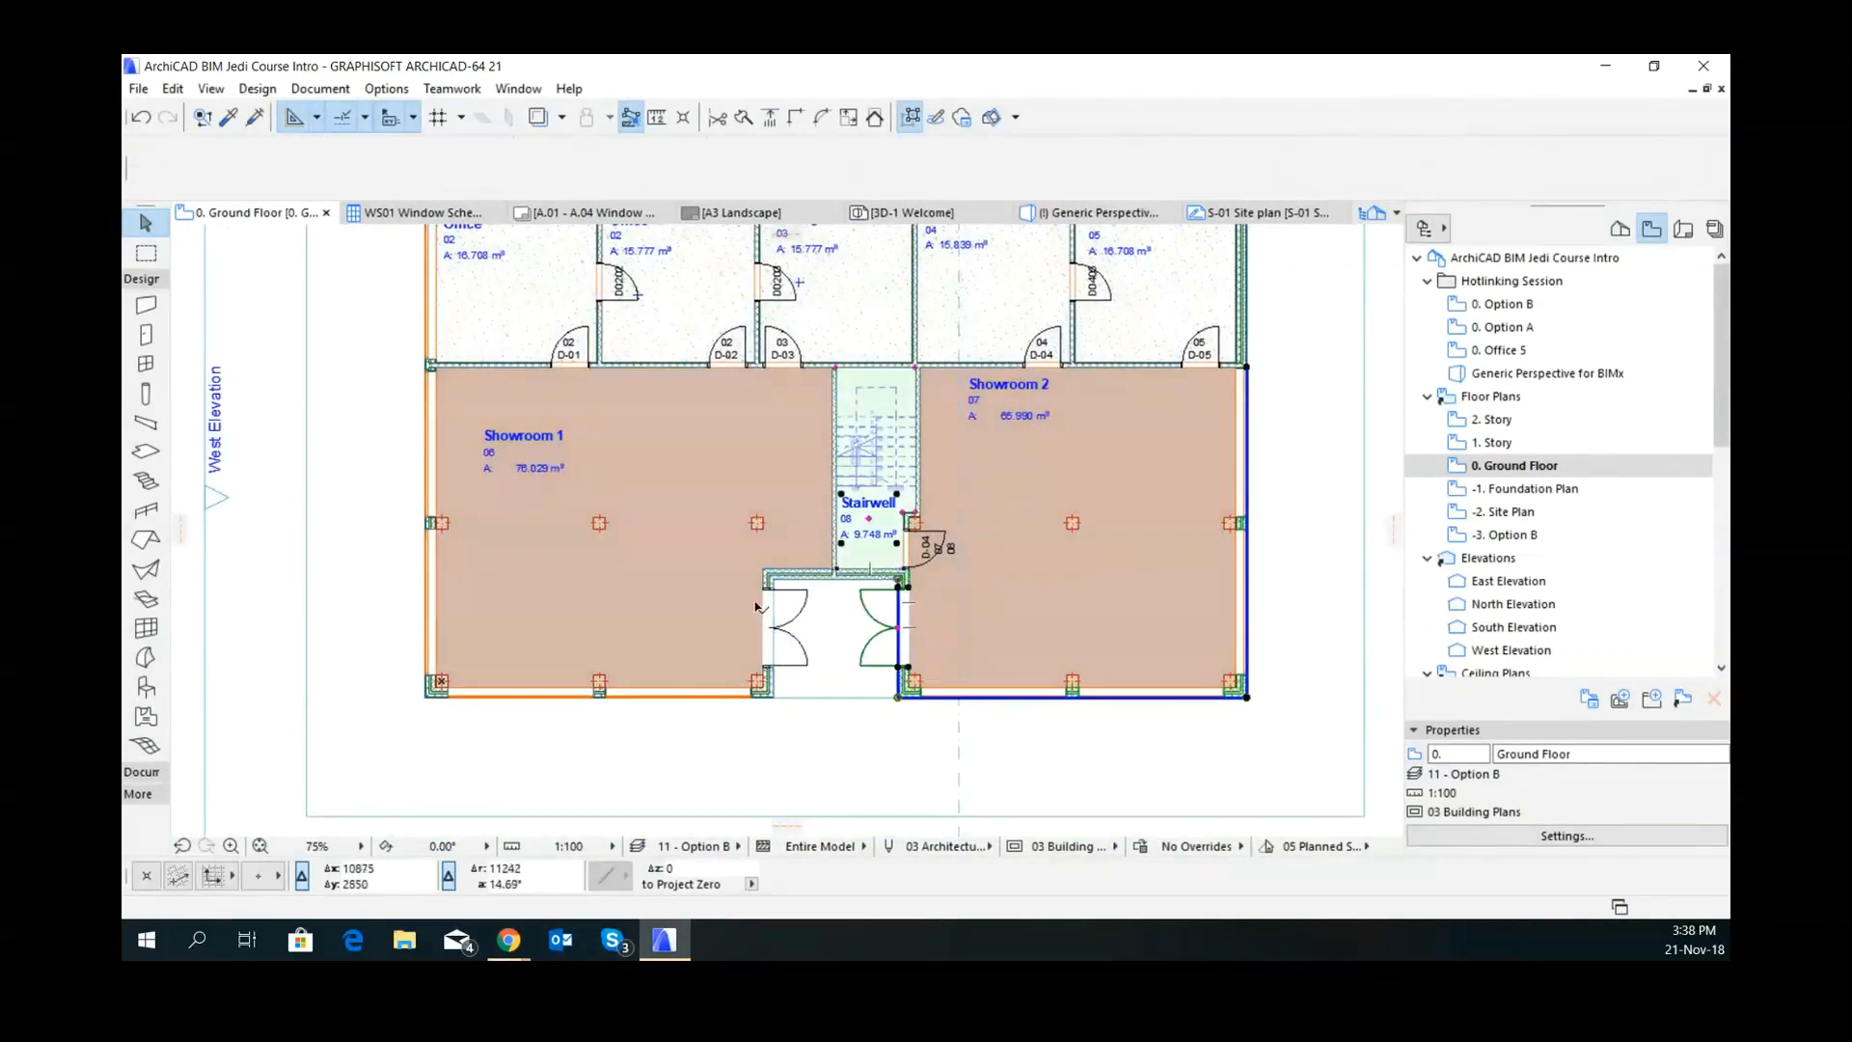
{"action": "left_click", "coordinate": [842, 556], "text": "shift"}
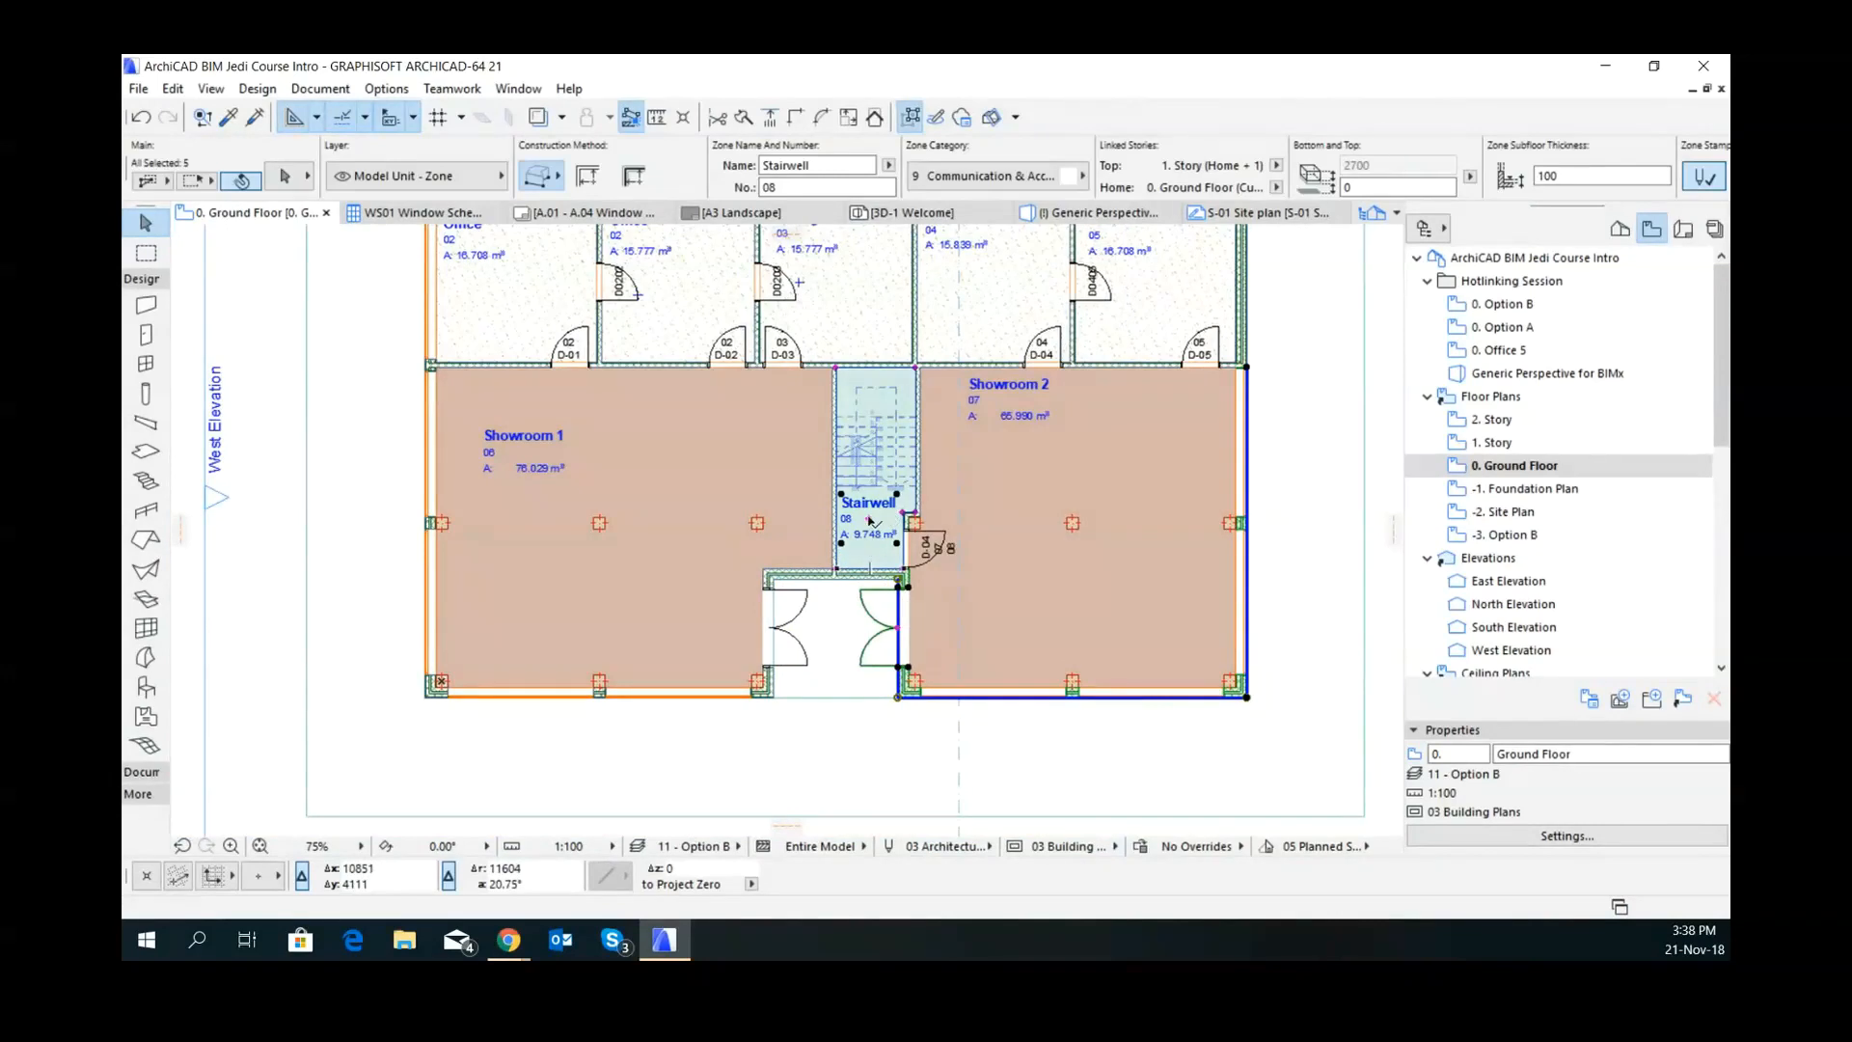
{"action": "left_click", "coordinate": [865, 529], "text": "shift"}
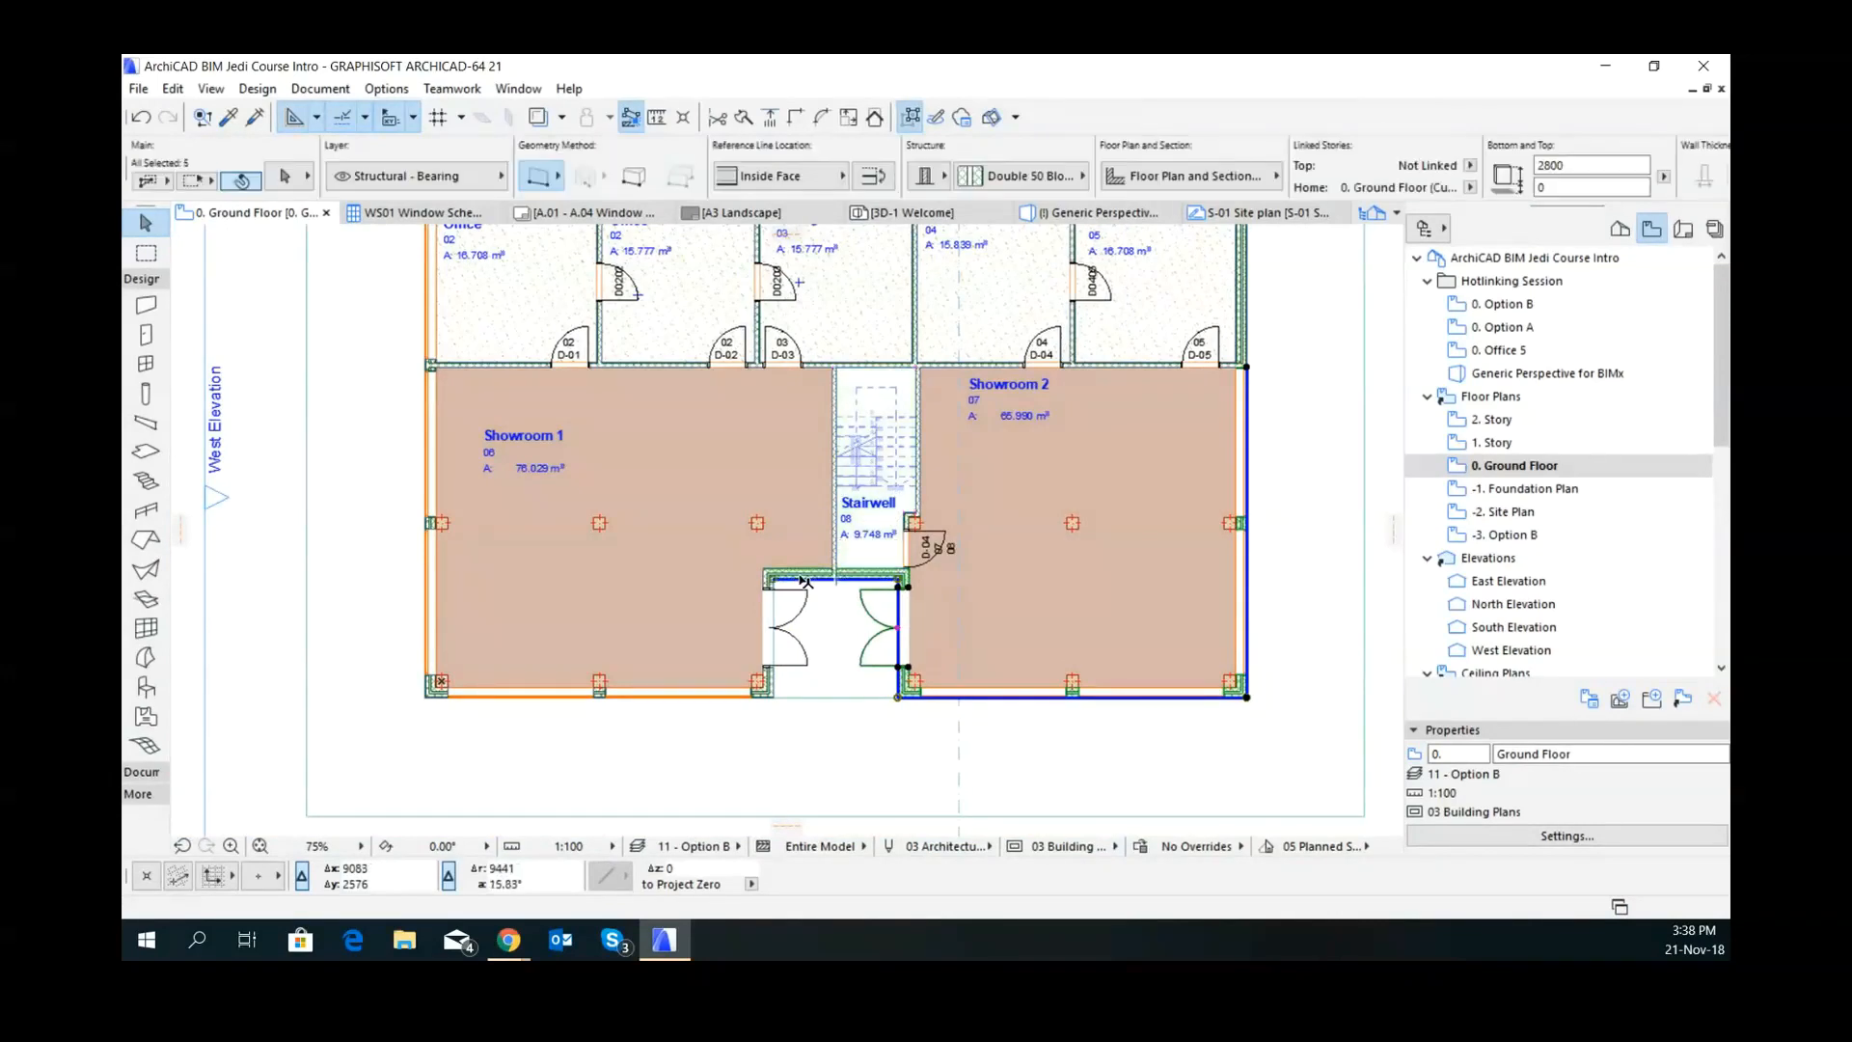
{"action": "left_click", "coordinate": [769, 590], "text": "shift"}
{"action": "left_click", "coordinate": [709, 696], "text": "shift"}
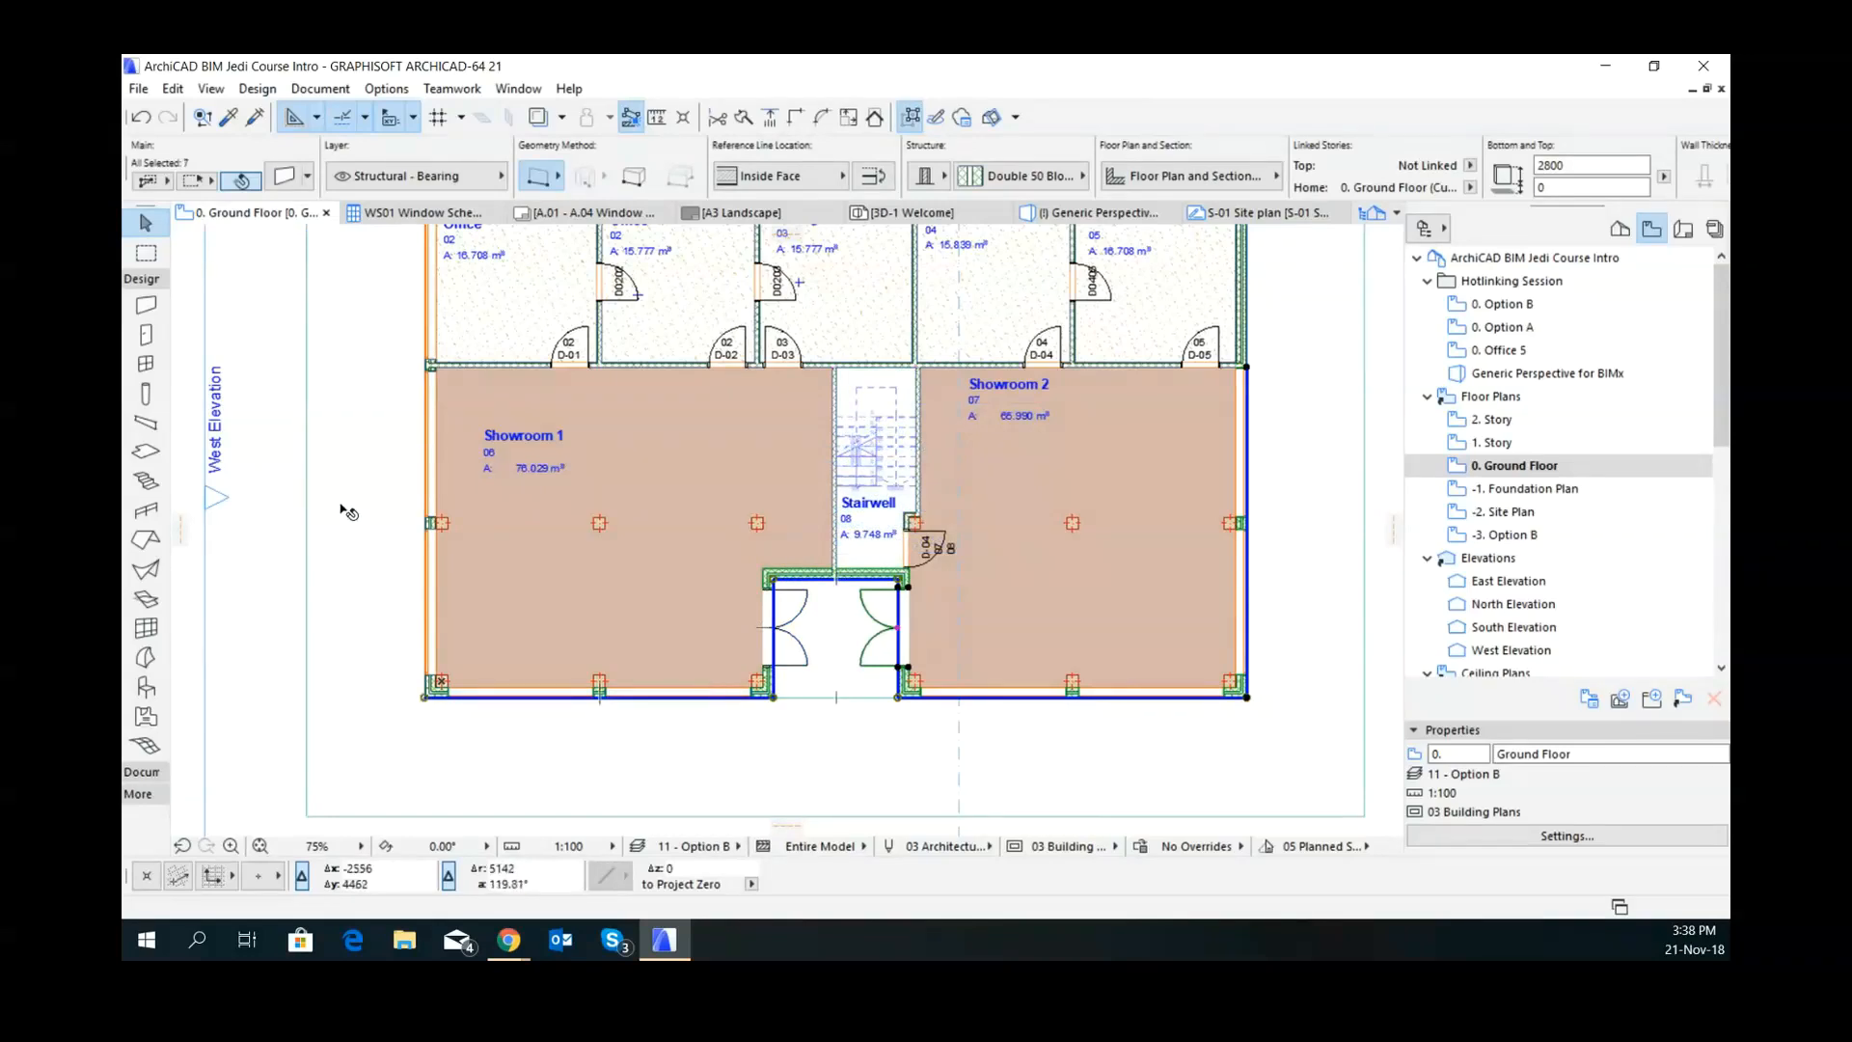
{"action": "left_click", "coordinate": [431, 446], "text": "shift"}
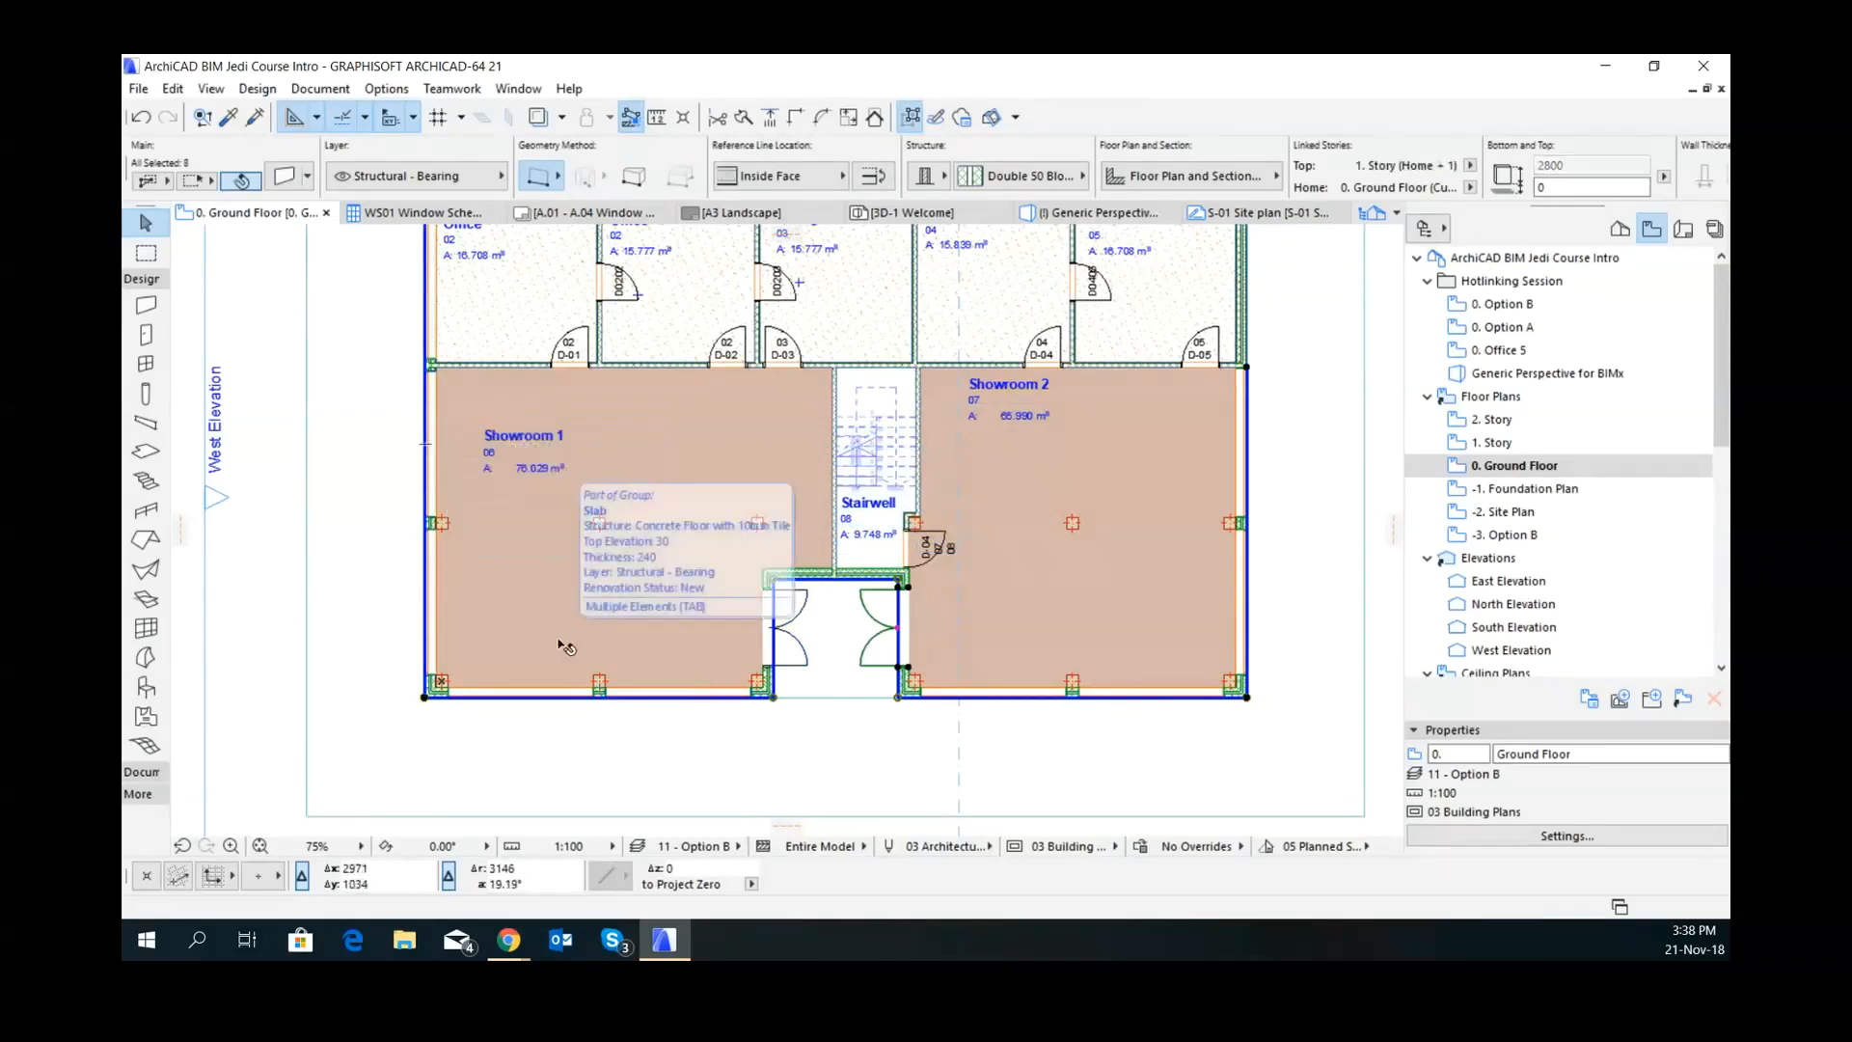
{"action": "key", "text": "Delete"}
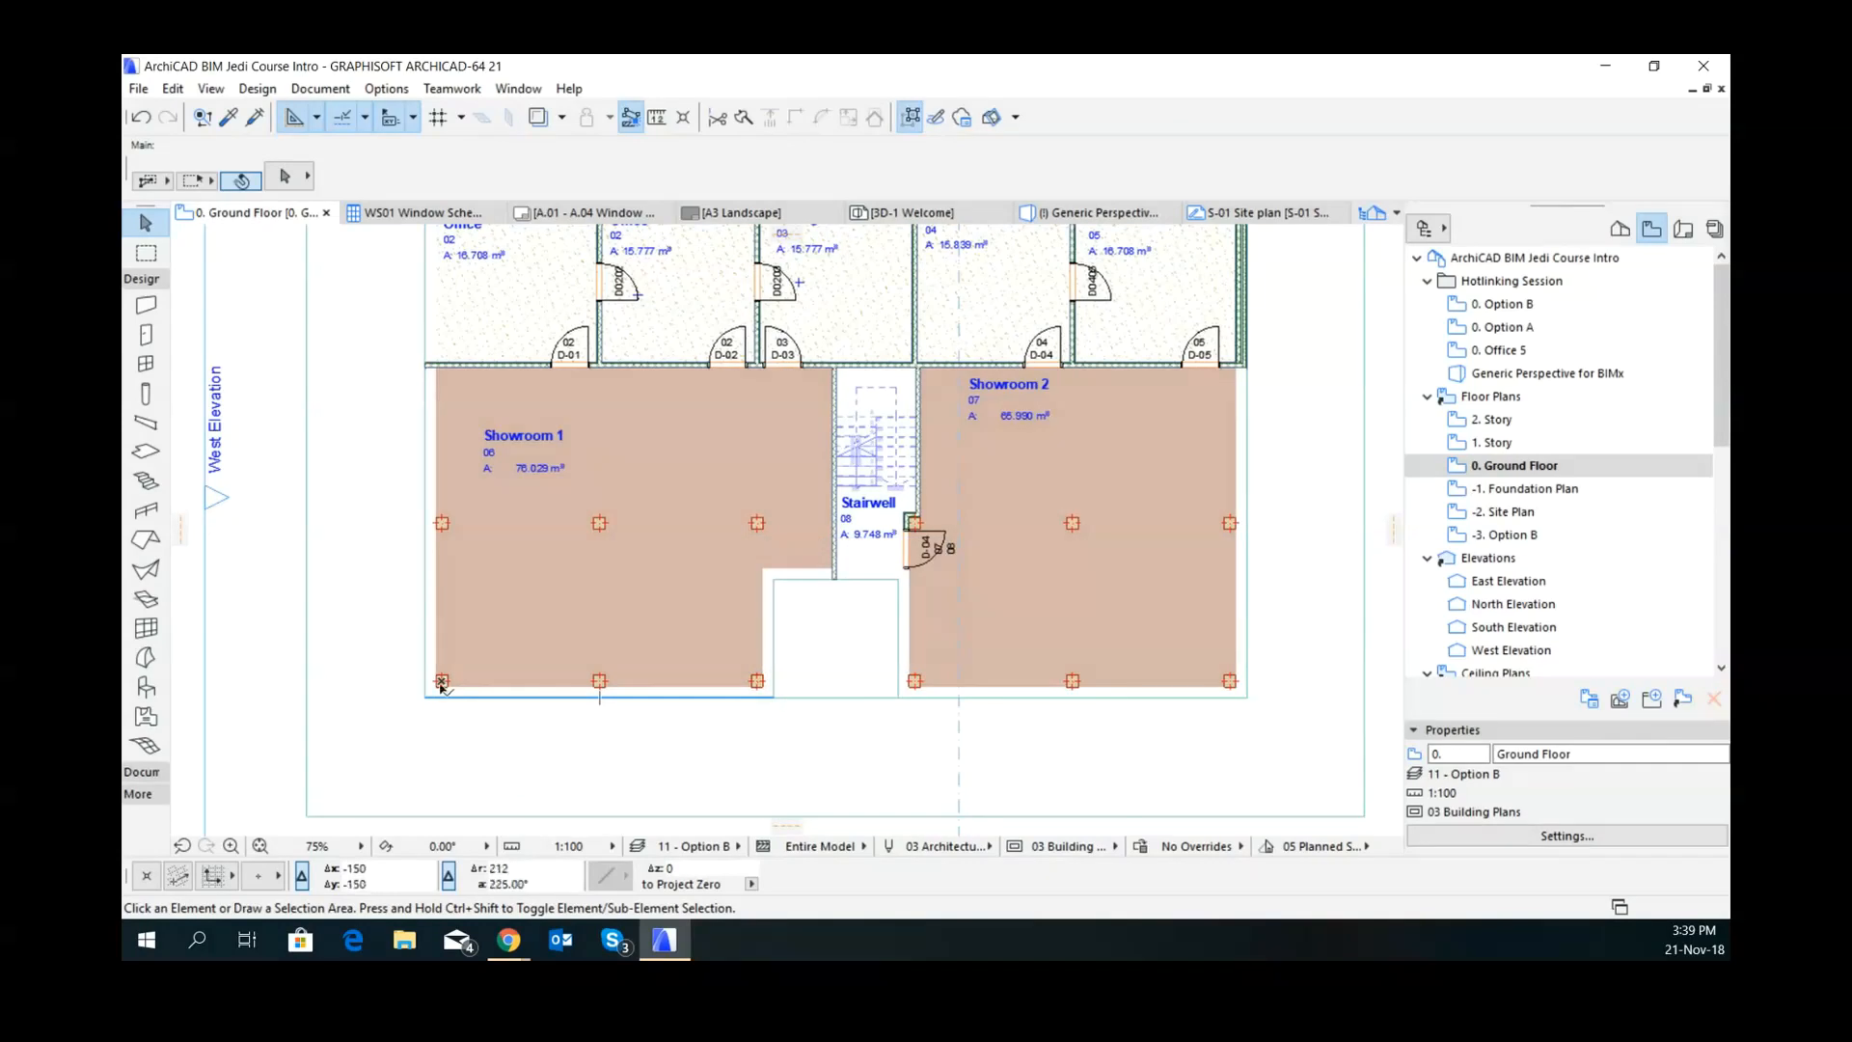
- Open the S-01 Building Section to view the lower stories at the exterior edge of the slabs
{"action": "scroll", "coordinate": [441, 685], "scroll_direction": "up", "scroll_amount": 1}
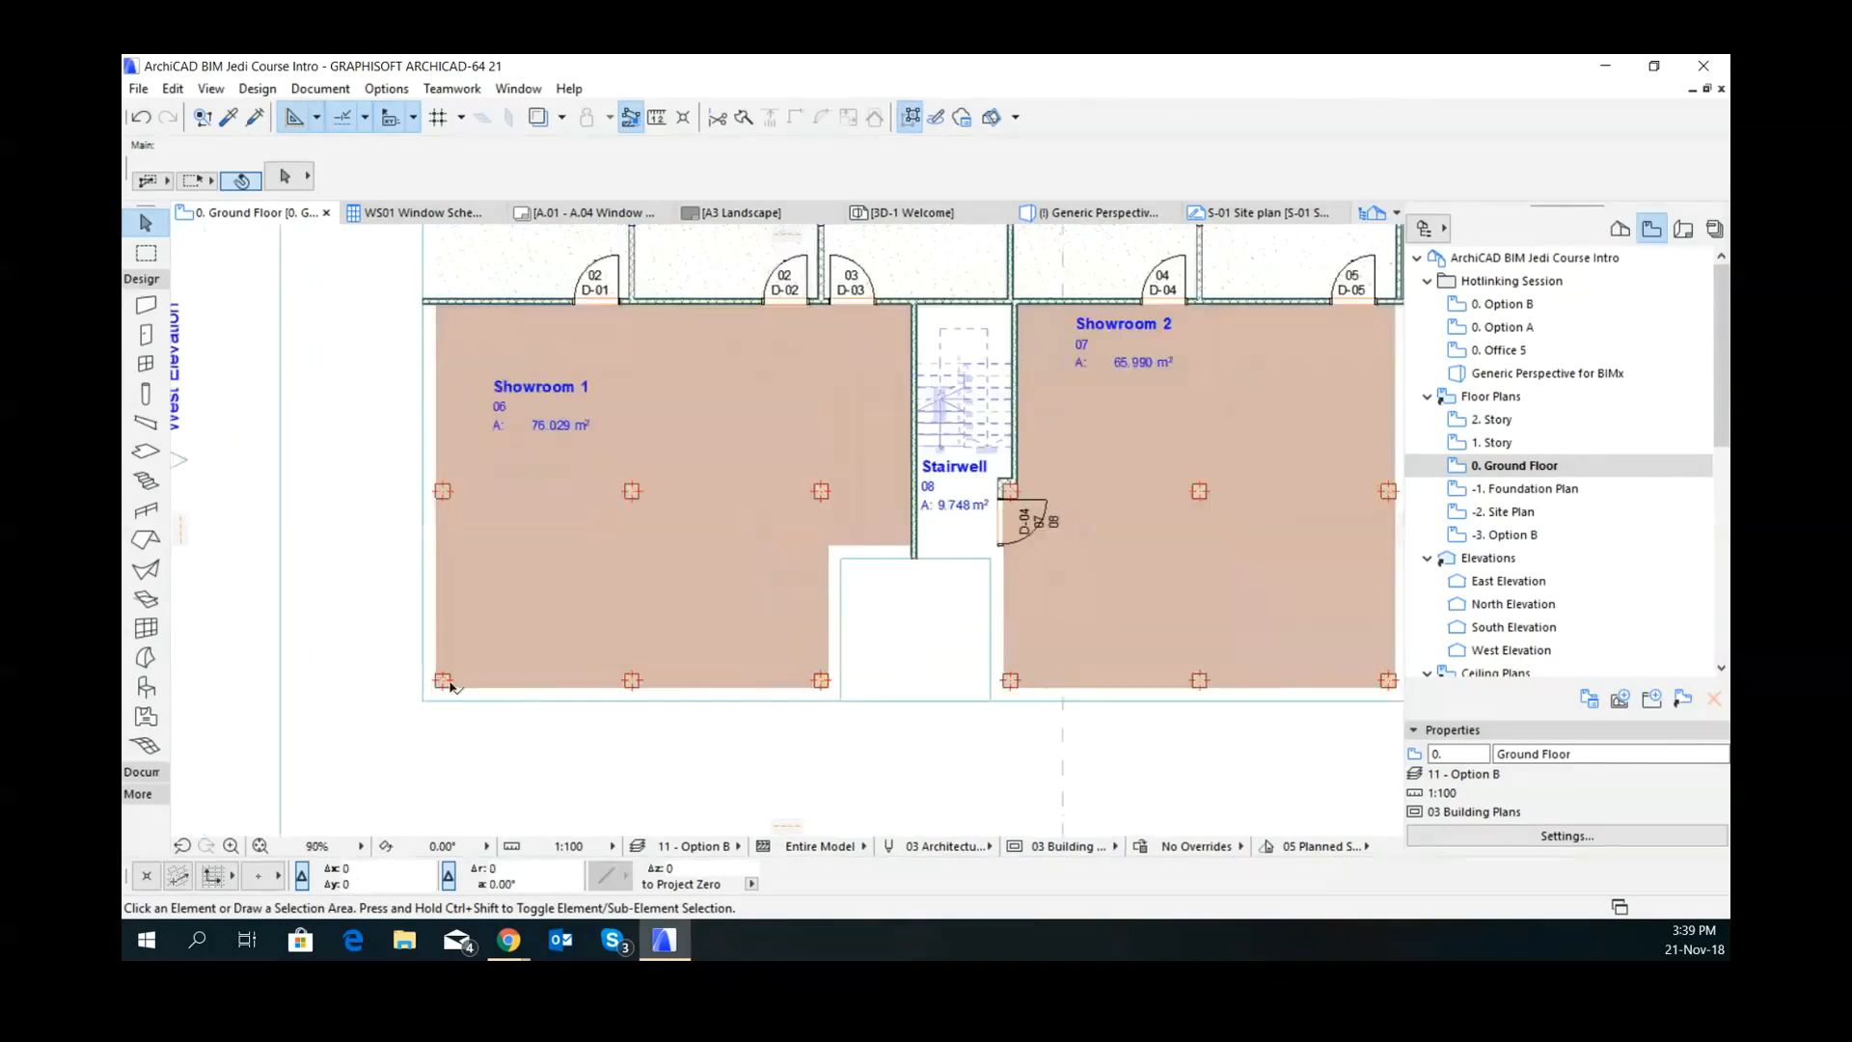
{"action": "scroll", "coordinate": [451, 686], "scroll_direction": "up", "scroll_amount": 1}
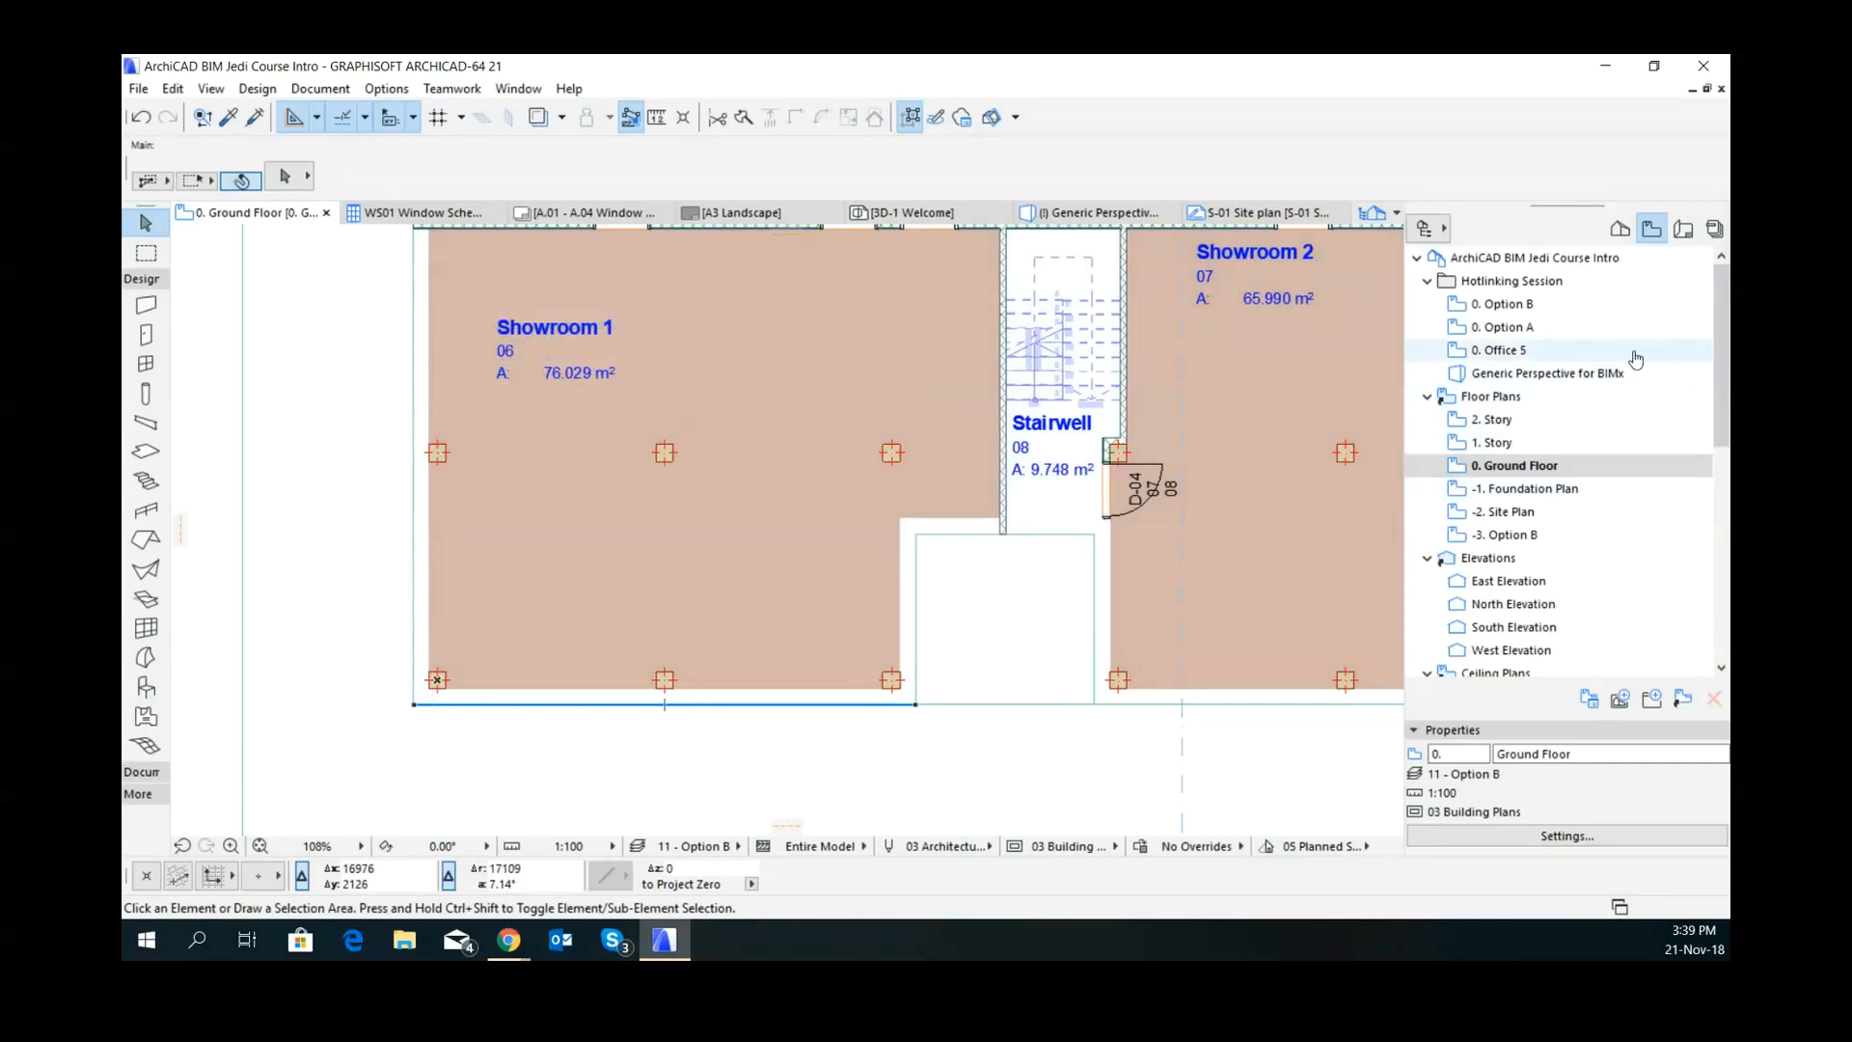
{"action": "scroll", "coordinate": [1611, 511], "scroll_direction": "down", "scroll_amount": 1}
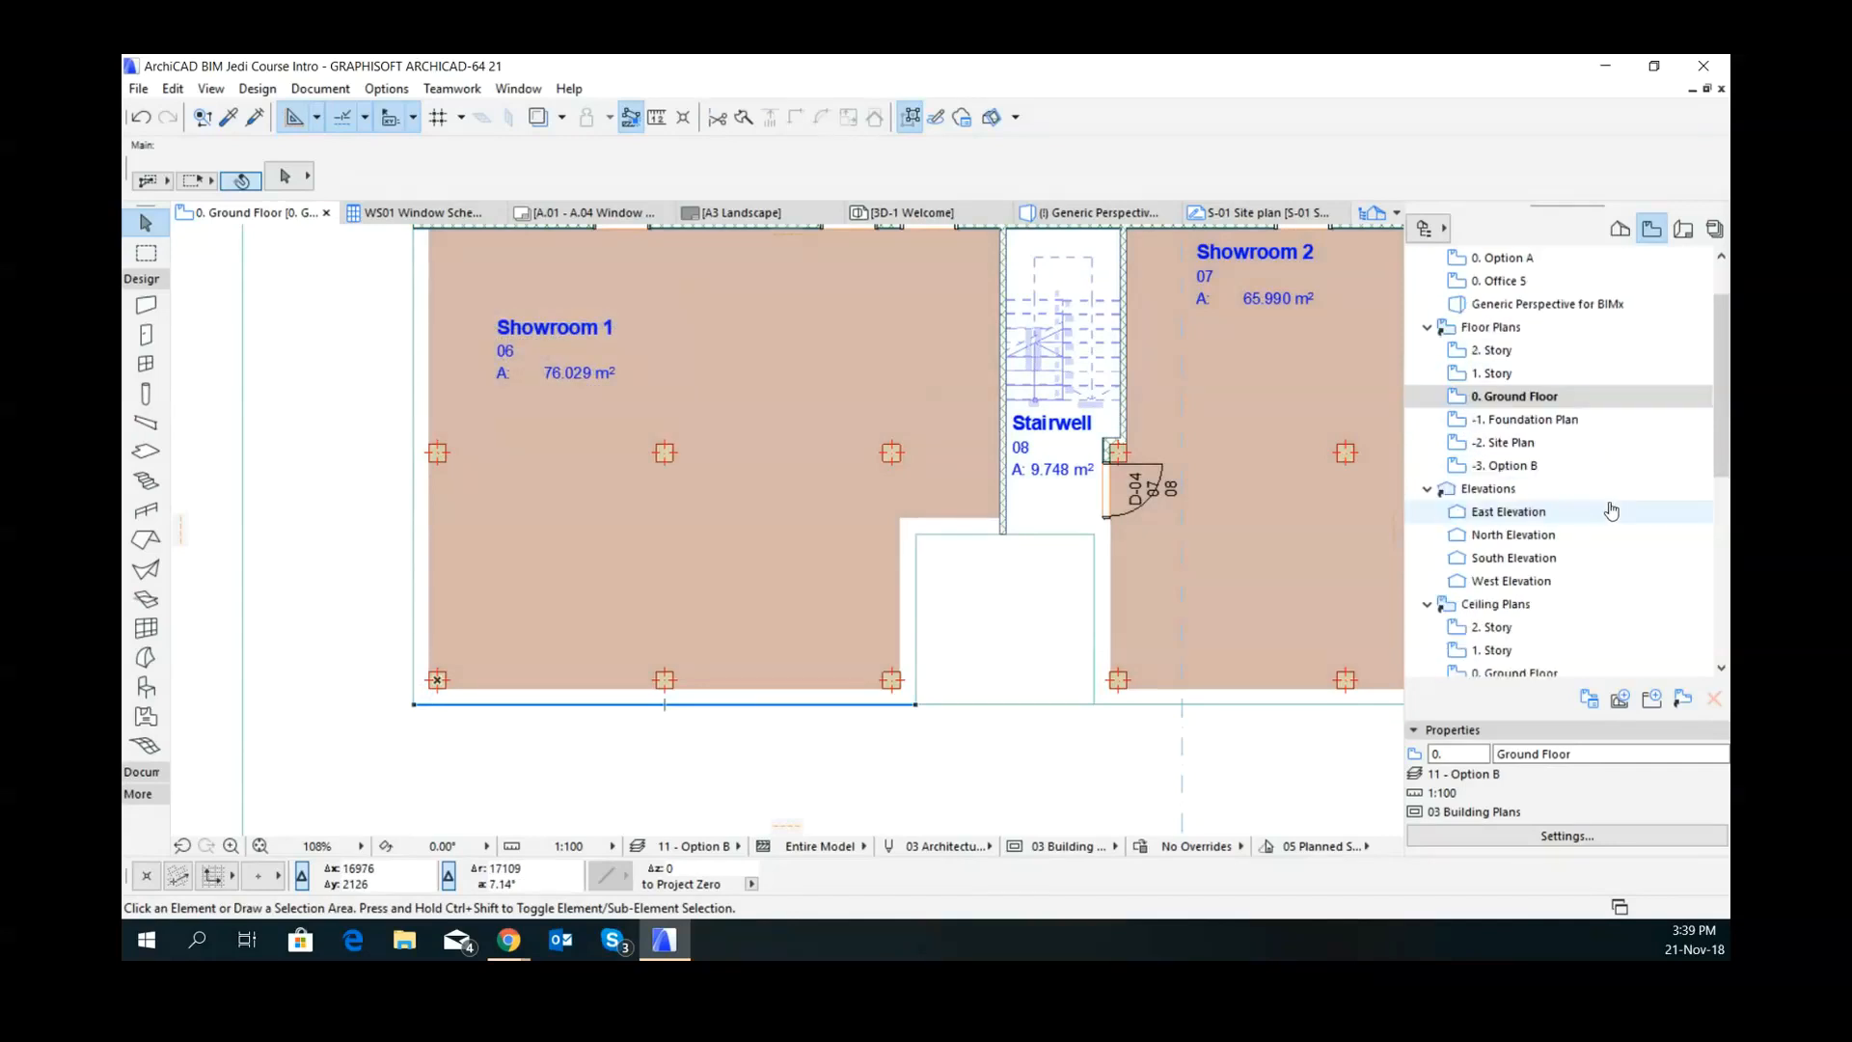
{"action": "scroll", "coordinate": [1625, 489], "scroll_direction": "down", "scroll_amount": 4}
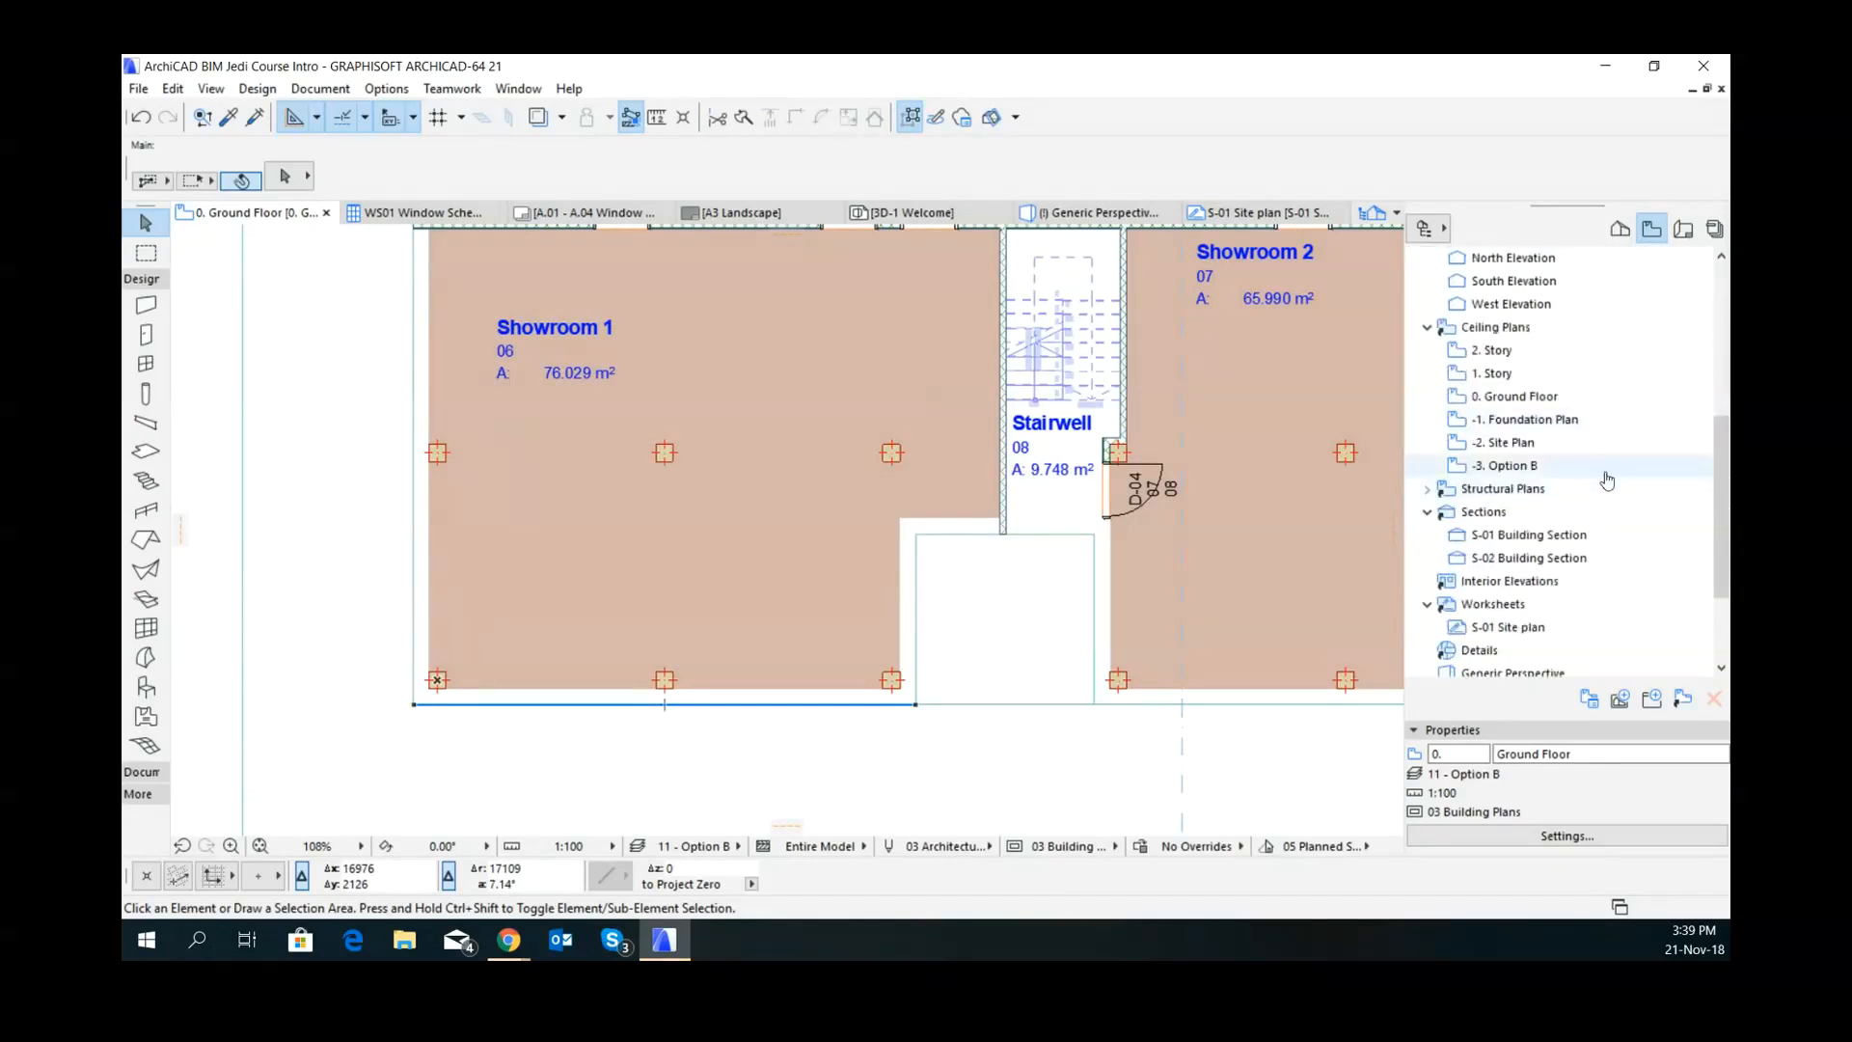
{"action": "scroll", "coordinate": [1596, 502], "scroll_direction": "down", "scroll_amount": 2}
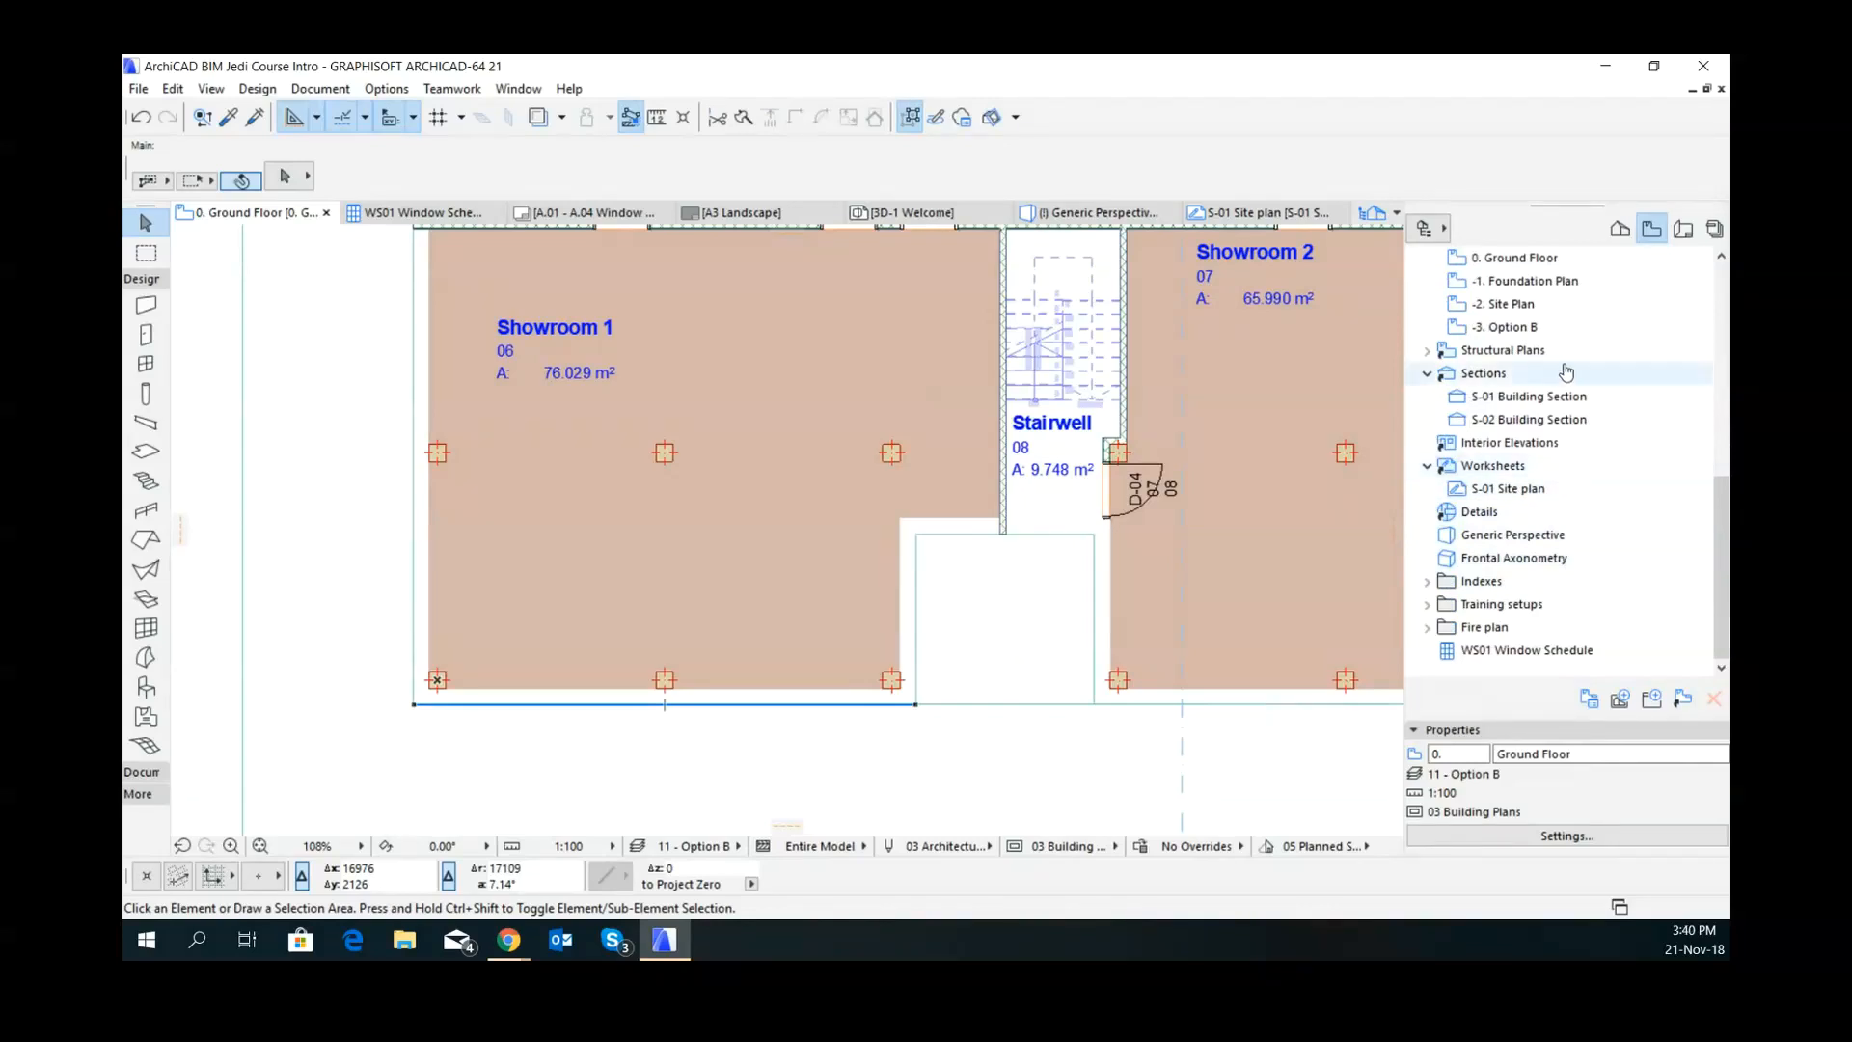
{"action": "double_click", "coordinate": [1580, 405]}
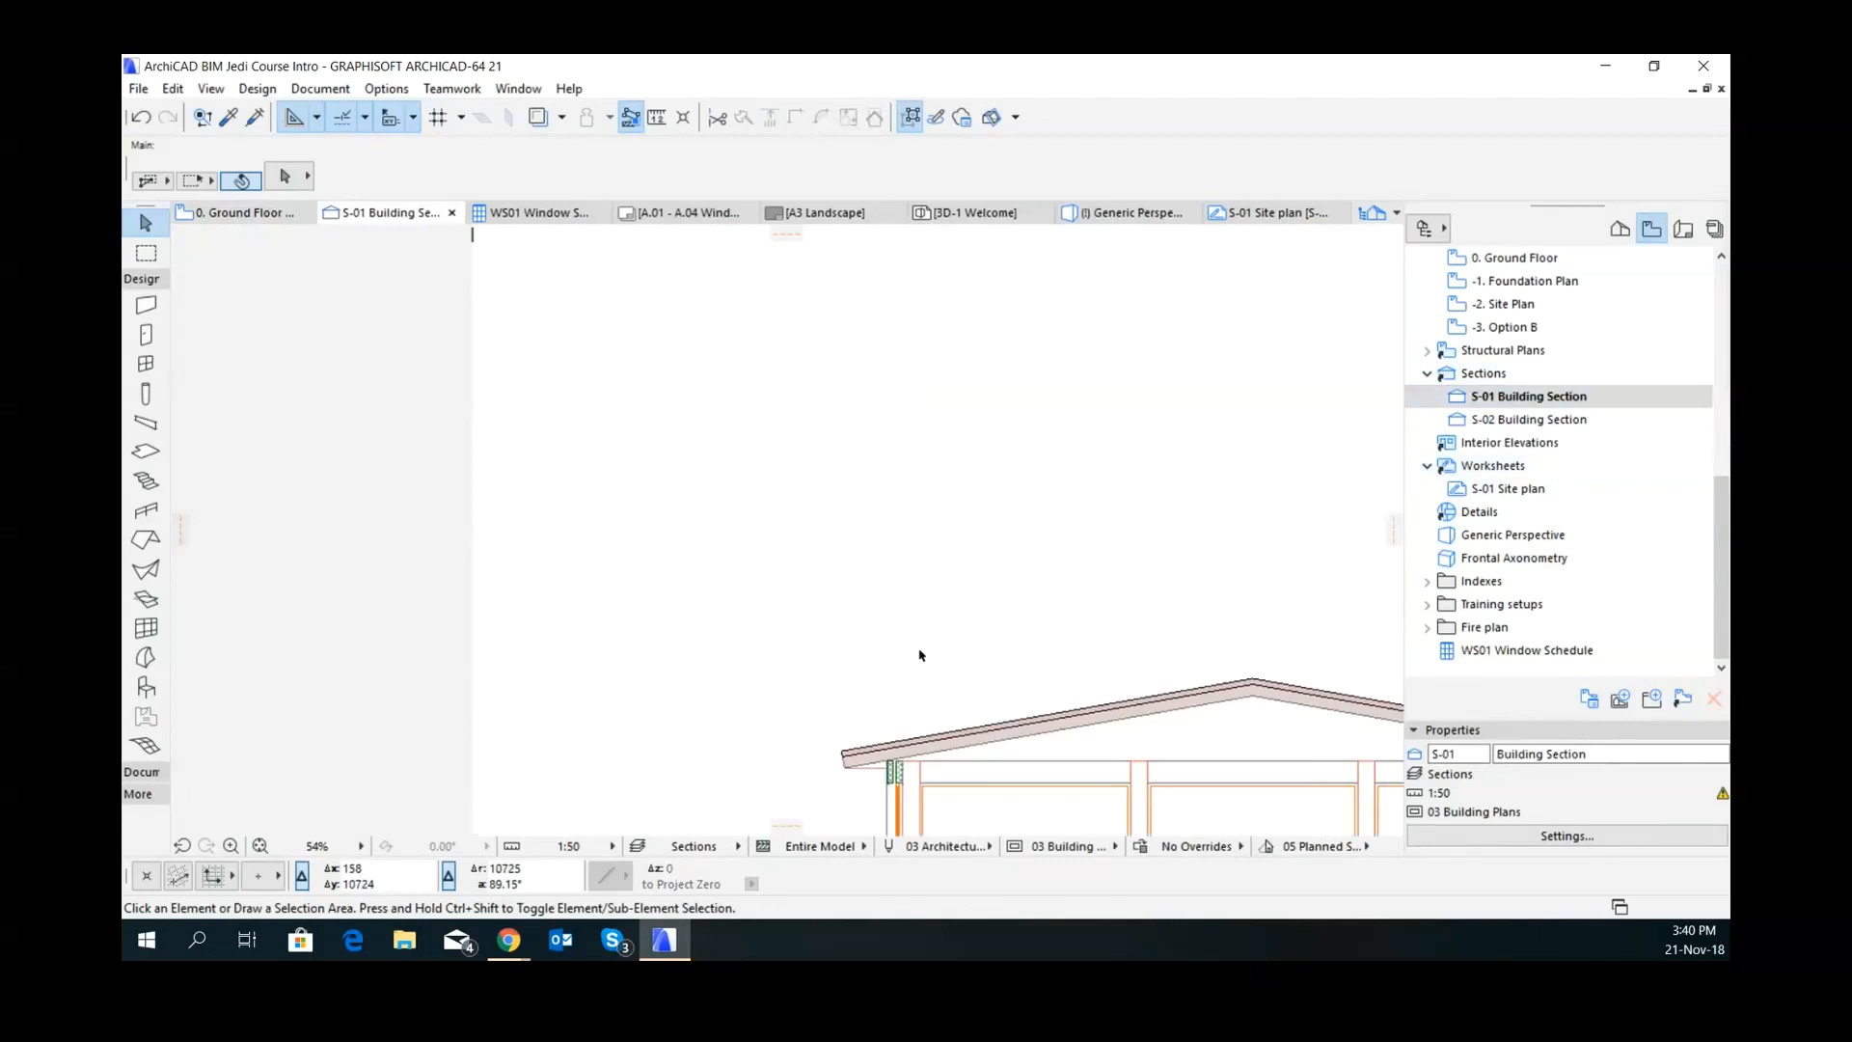
{"action": "scroll", "coordinate": [675, 540], "scroll_direction": "down", "scroll_amount": 2}
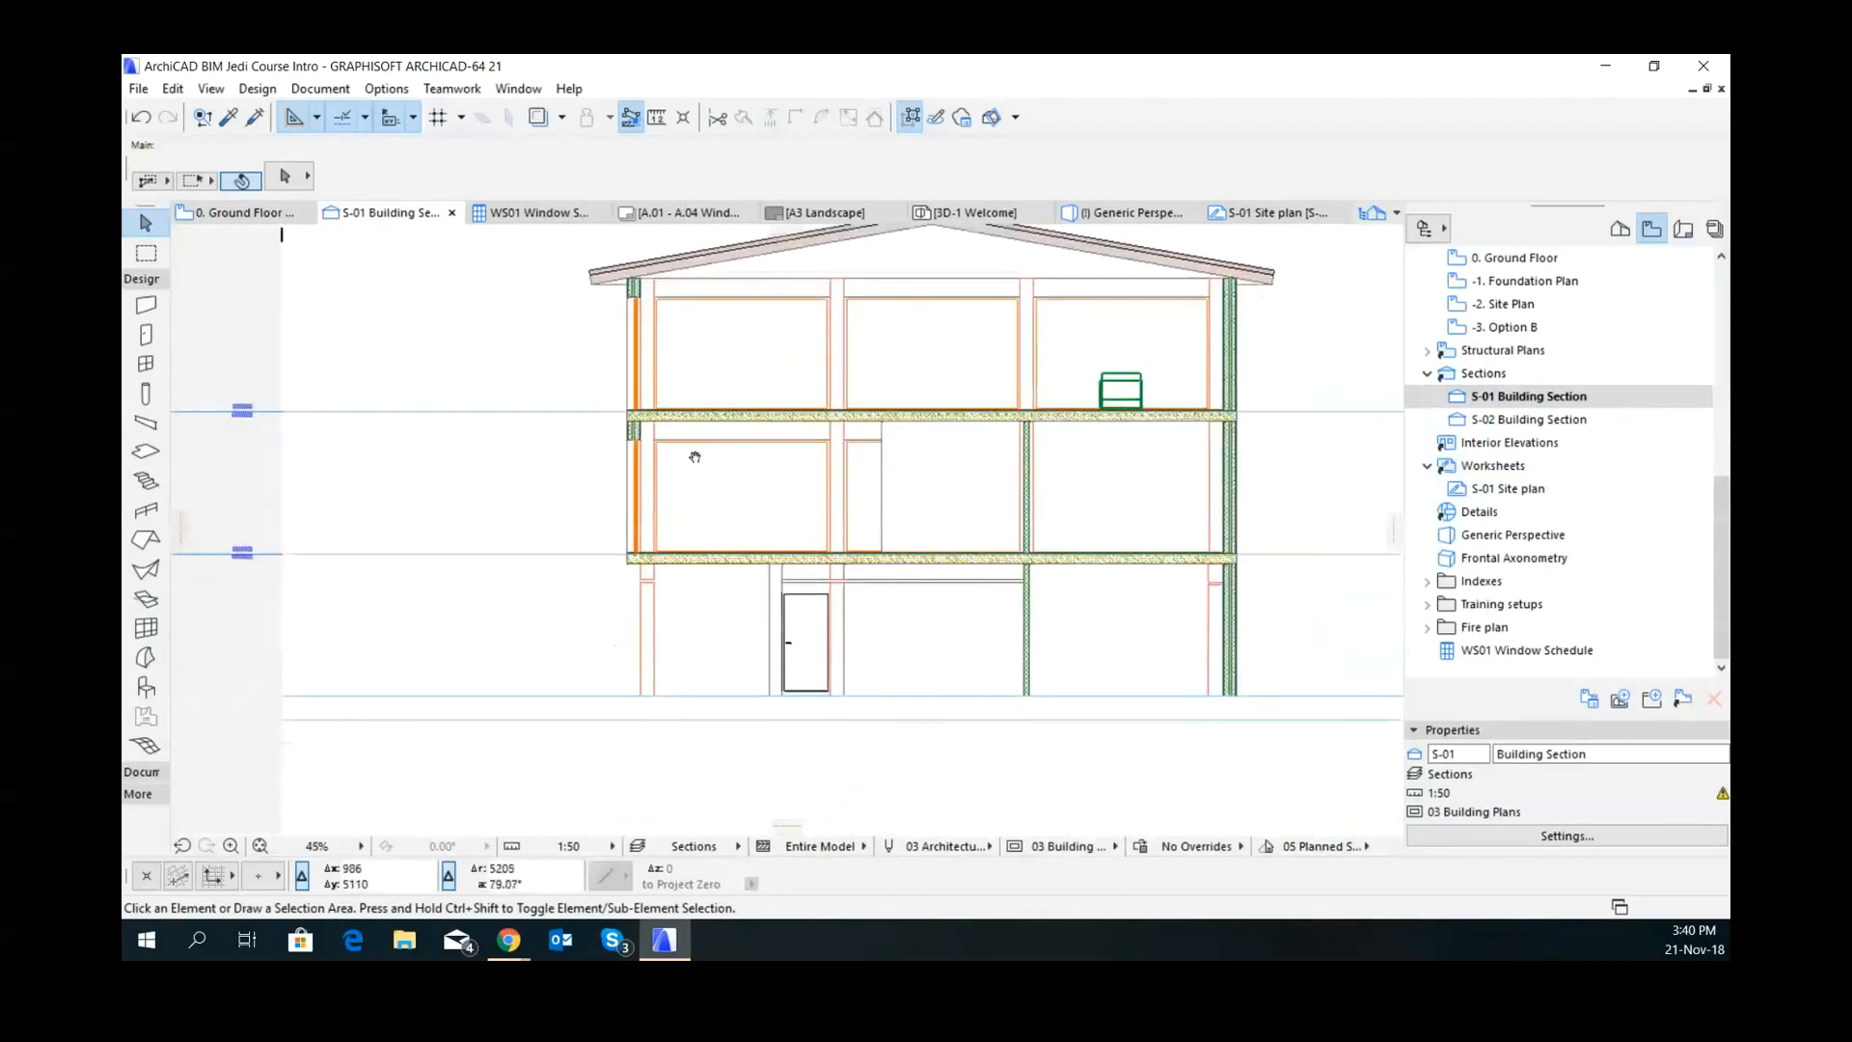
{"action": "scroll", "coordinate": [620, 693], "scroll_direction": "up", "scroll_amount": 2}
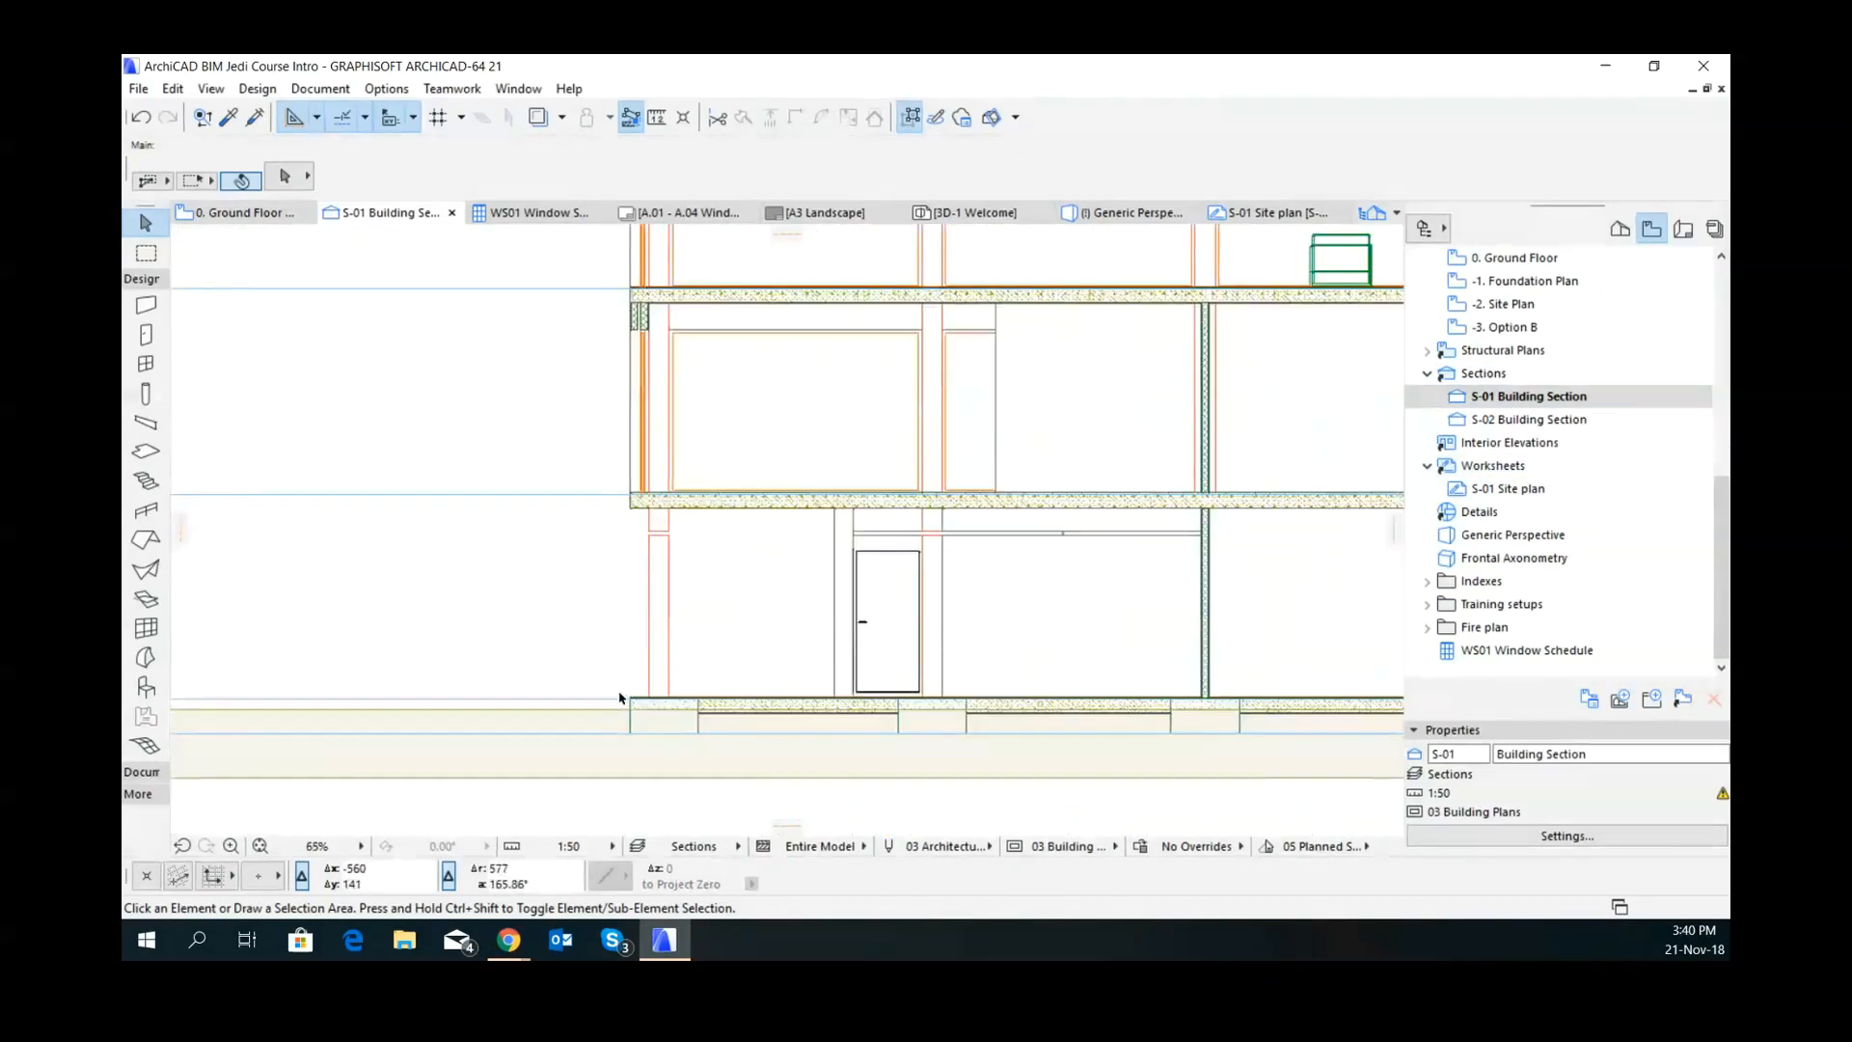
- Measure the vertical distance from the underside of the second-story slab down to the ground floor slab
{"action": "key", "text": "m"}
{"action": "left_click", "coordinate": [631, 303]}
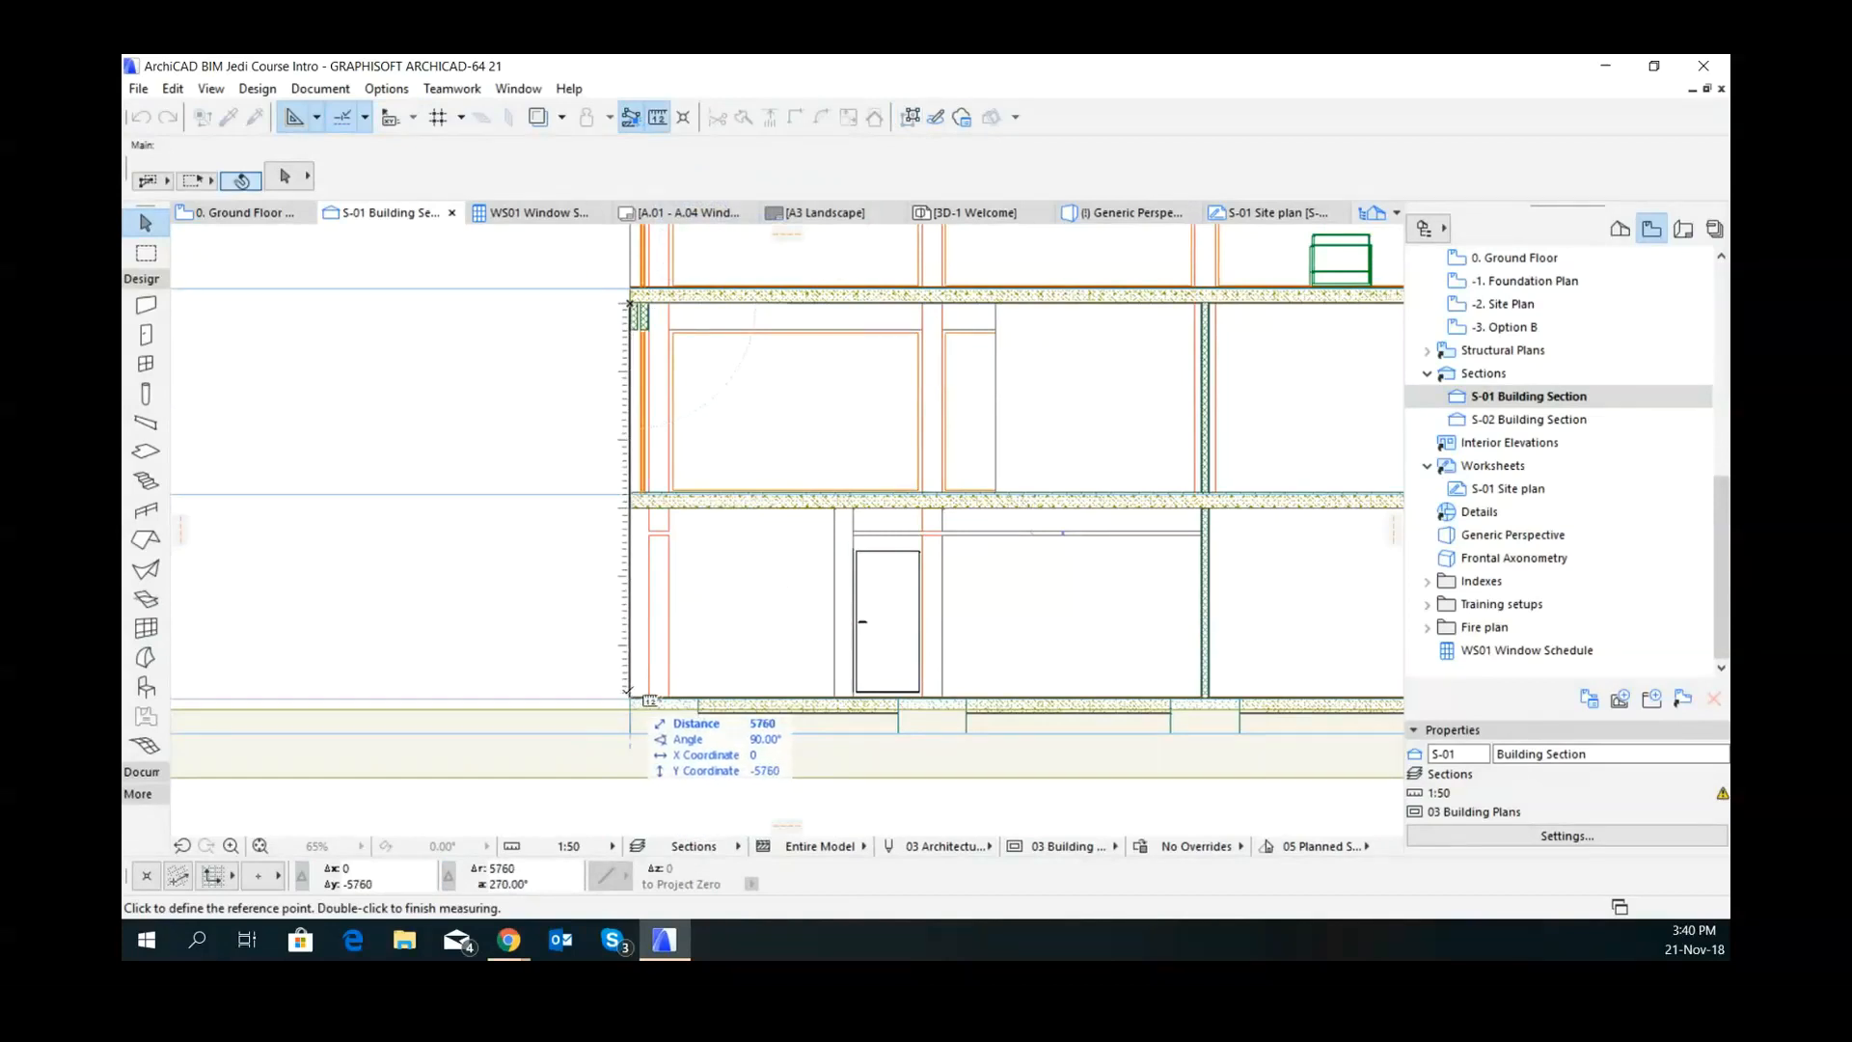
{"action": "left_click", "coordinate": [628, 695]}
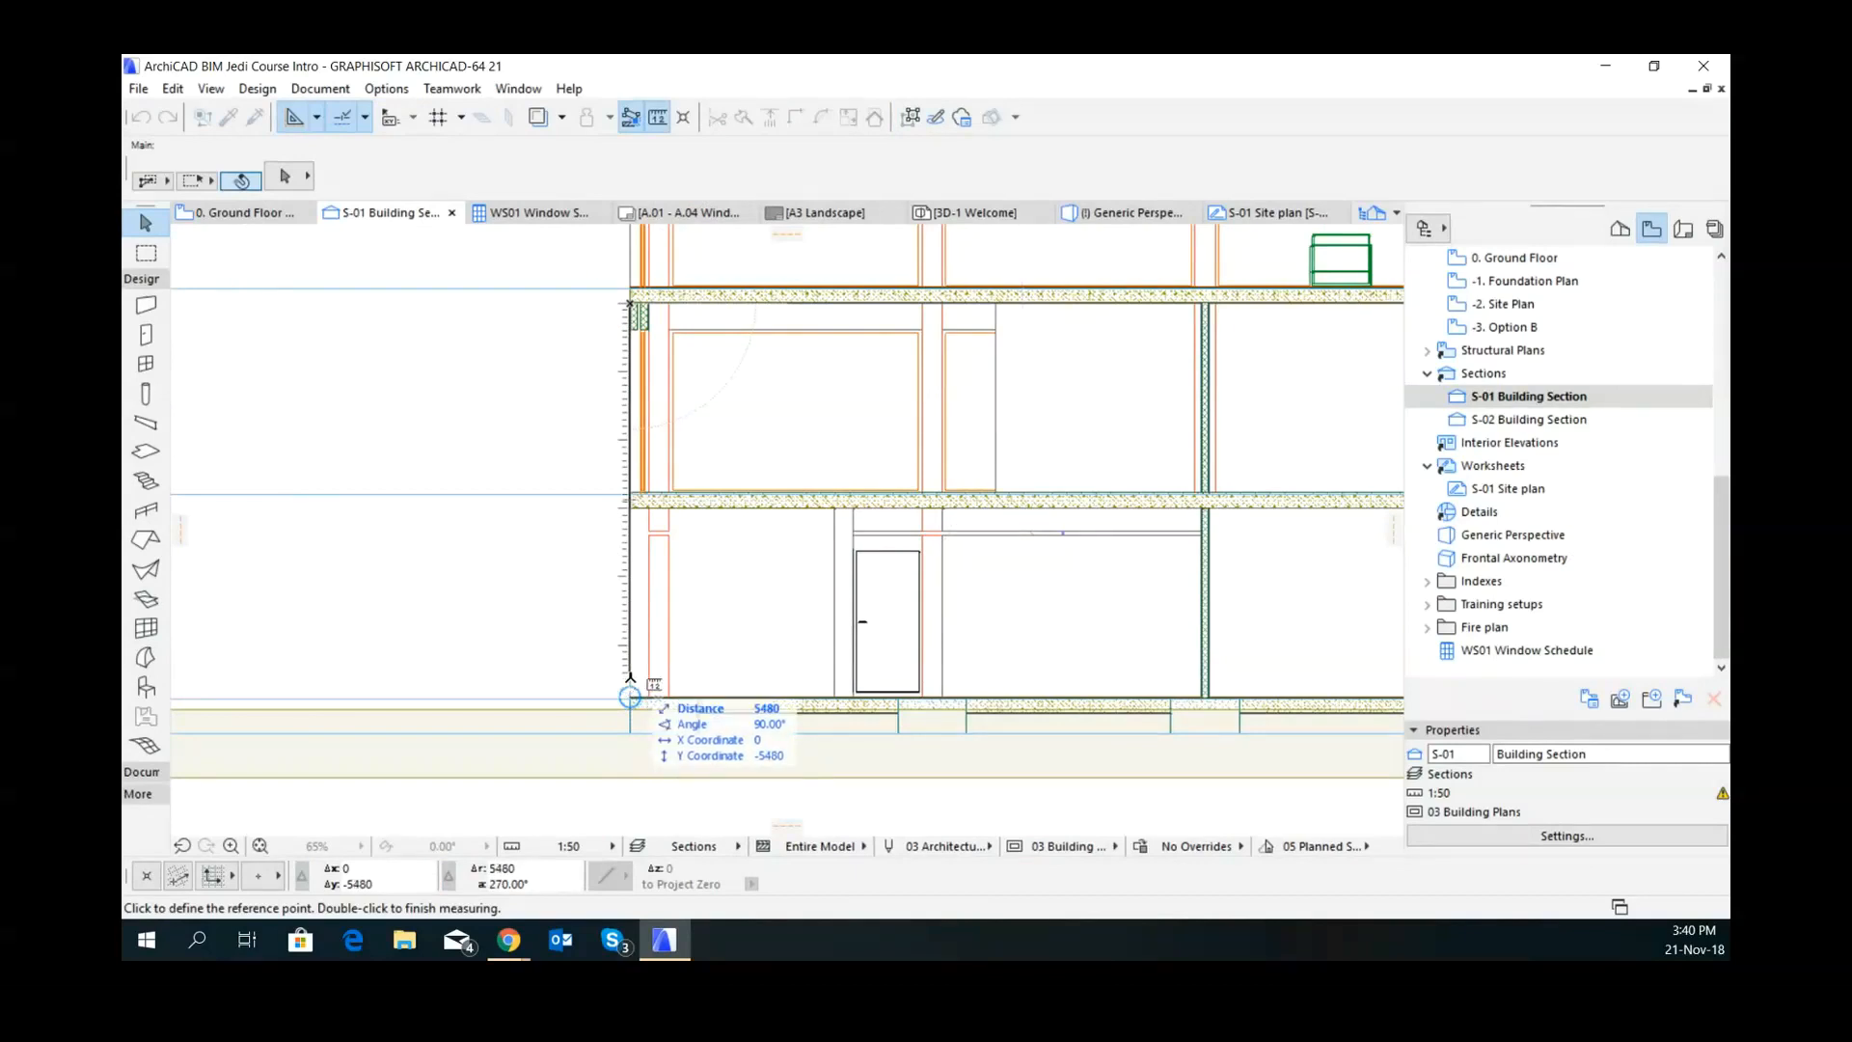
{"action": "key", "text": "Escape"}
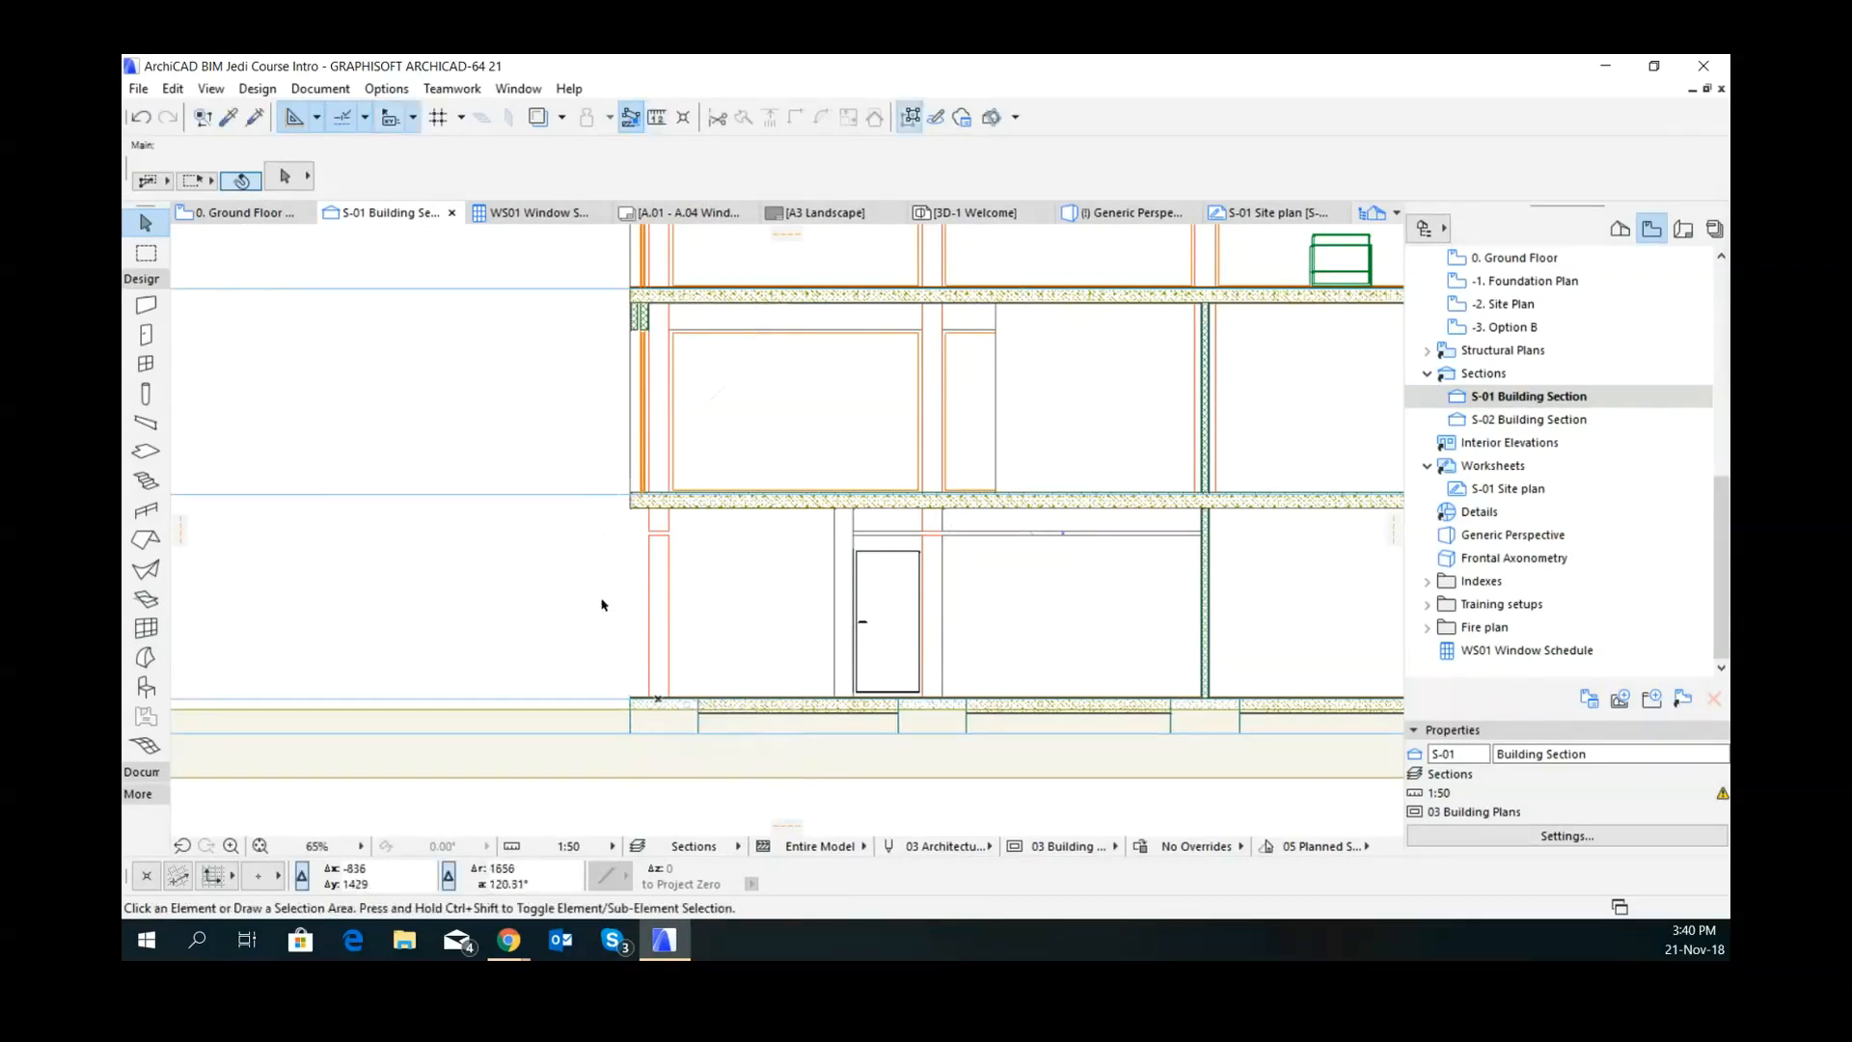
- Measure the clear height from the ground floor slab to the underside of the first-story slab
{"action": "key", "text": "m"}
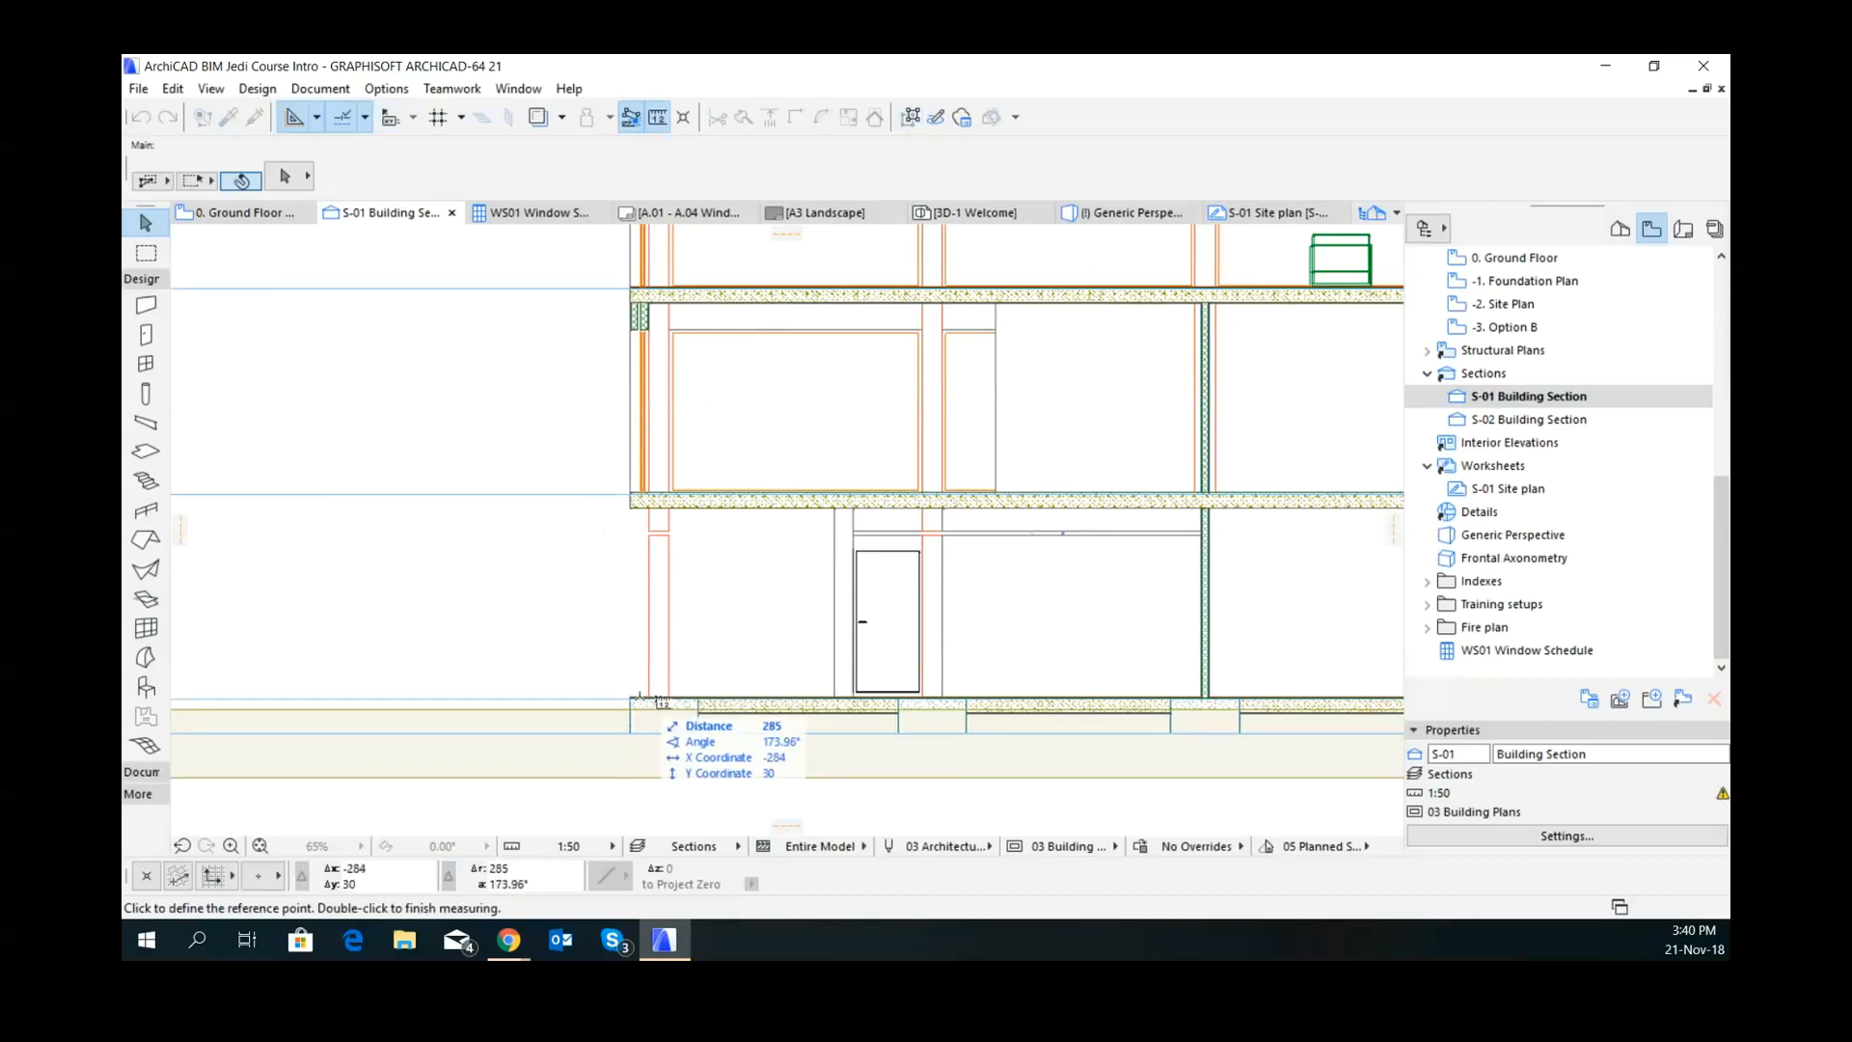
{"action": "key", "text": "Escape"}
{"action": "key", "text": "m"}
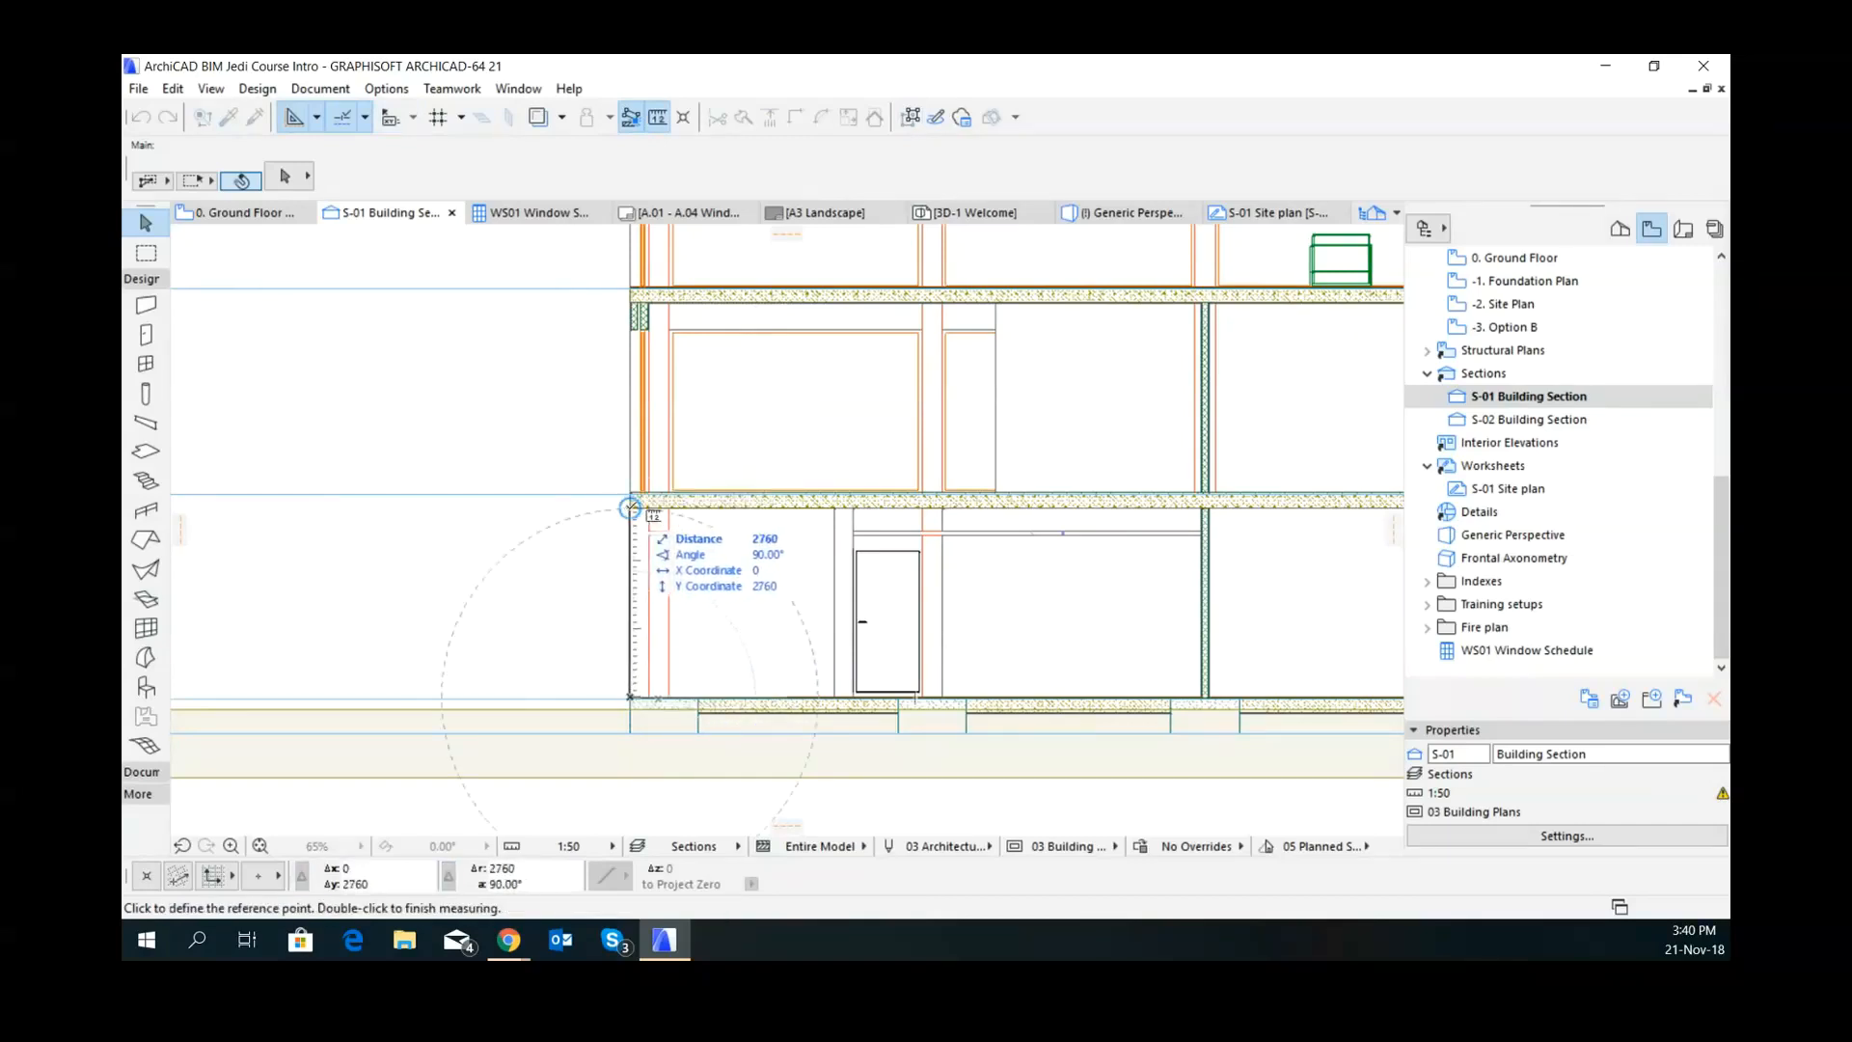
{"action": "right_click", "coordinate": [630, 503]}
{"action": "left_click", "coordinate": [680, 612]}
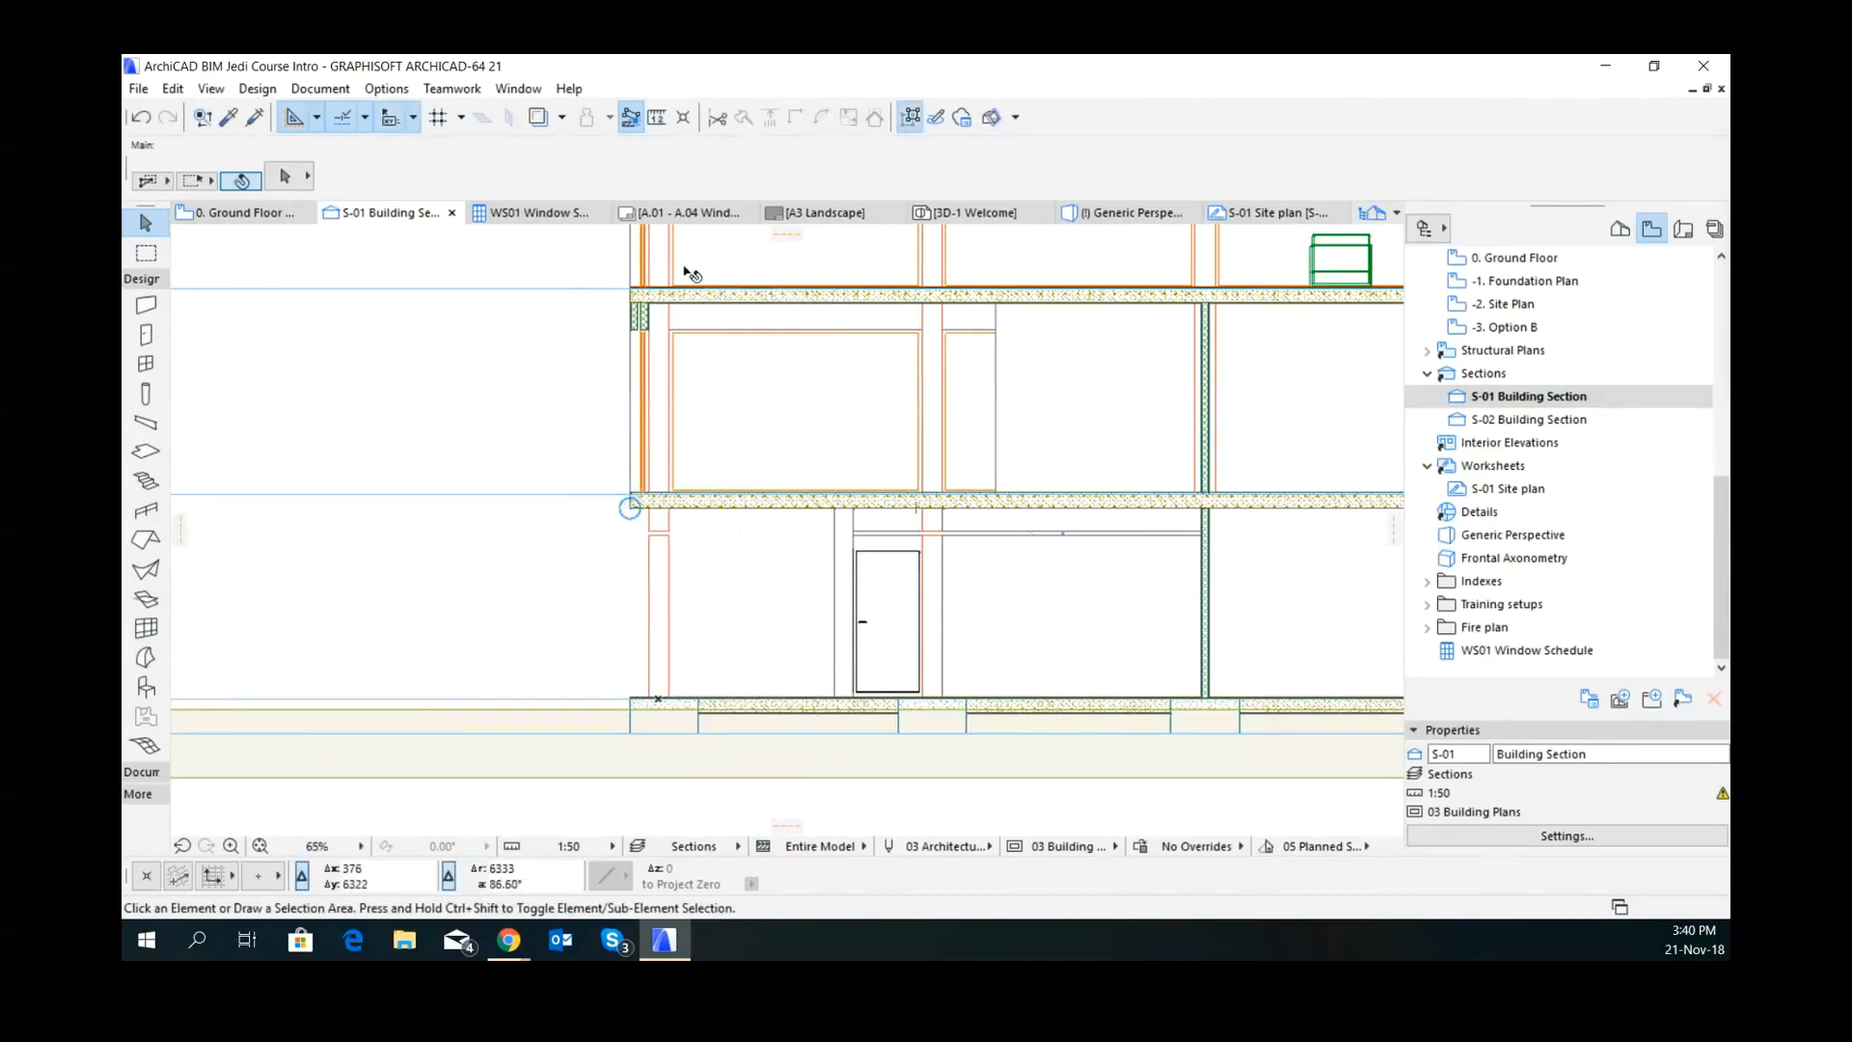
- Return to the Ground Floor plan and set the Curtain Wall tool's default nominal thickness to 250
{"action": "left_click", "coordinate": [287, 212]}
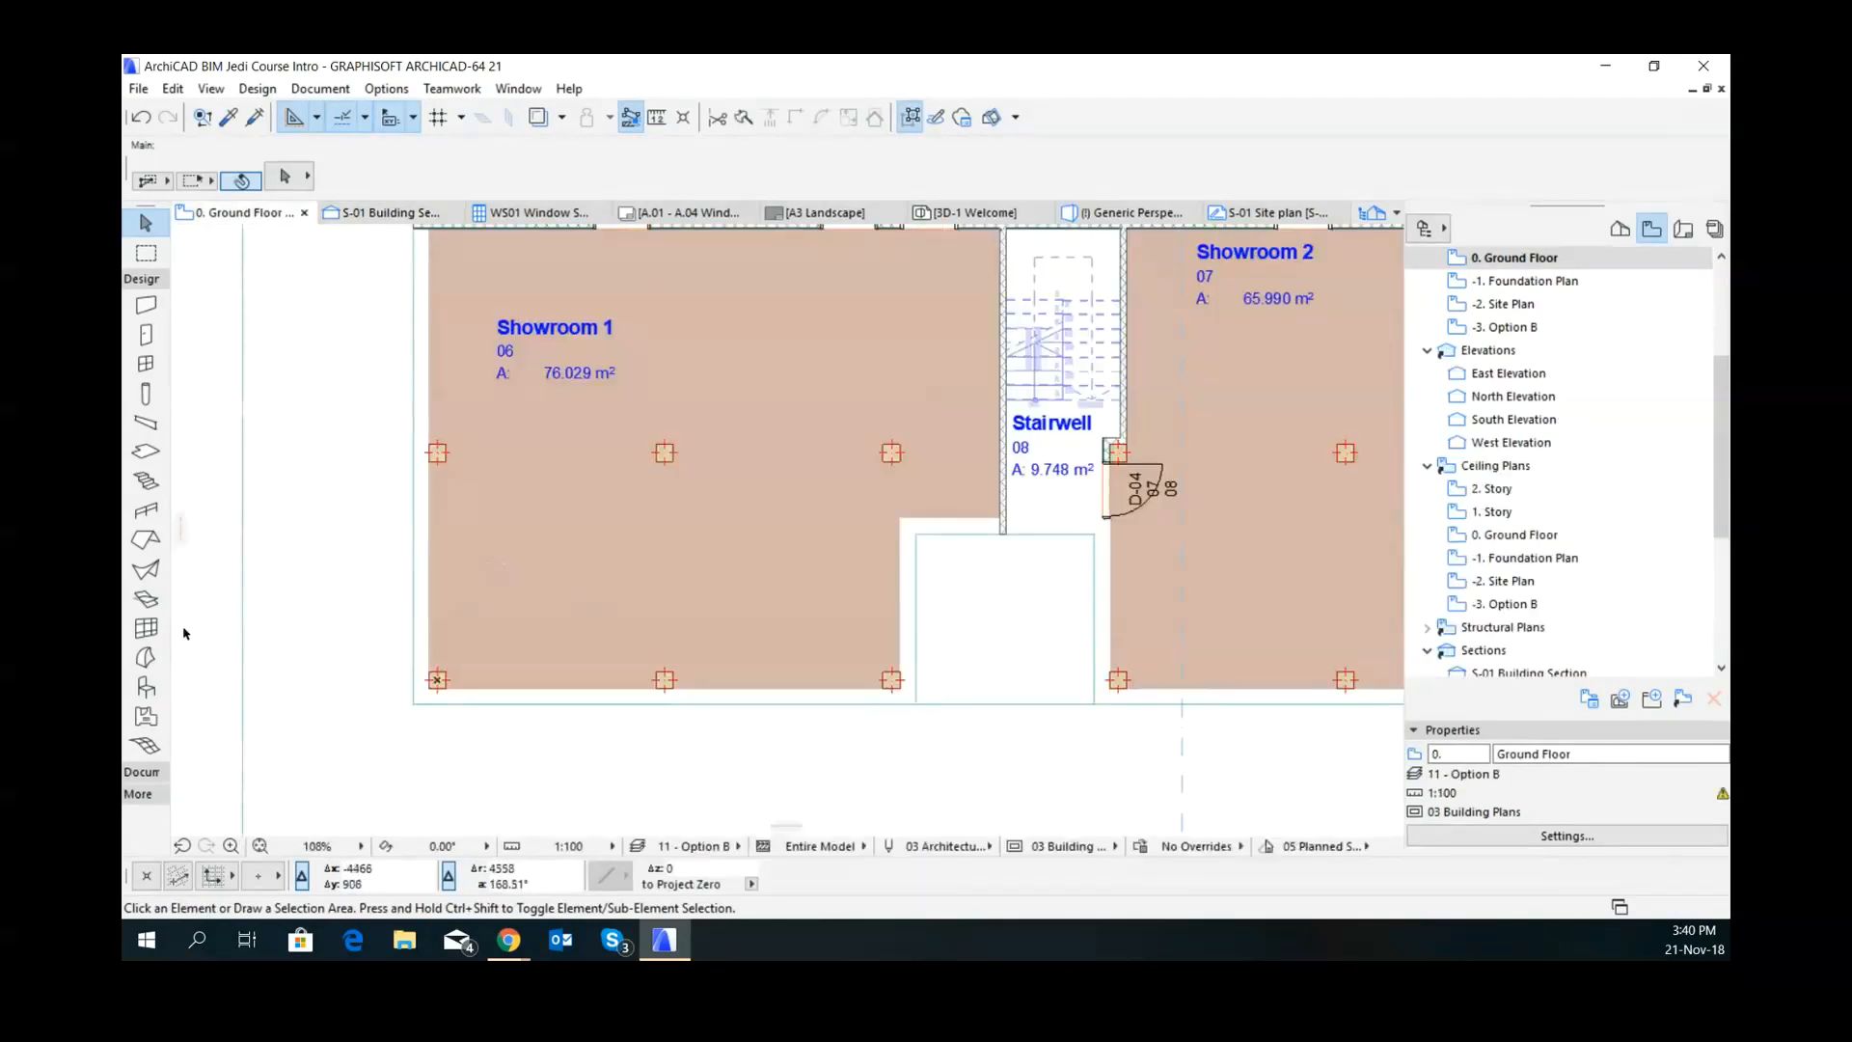
{"action": "left_click", "coordinate": [157, 628]}
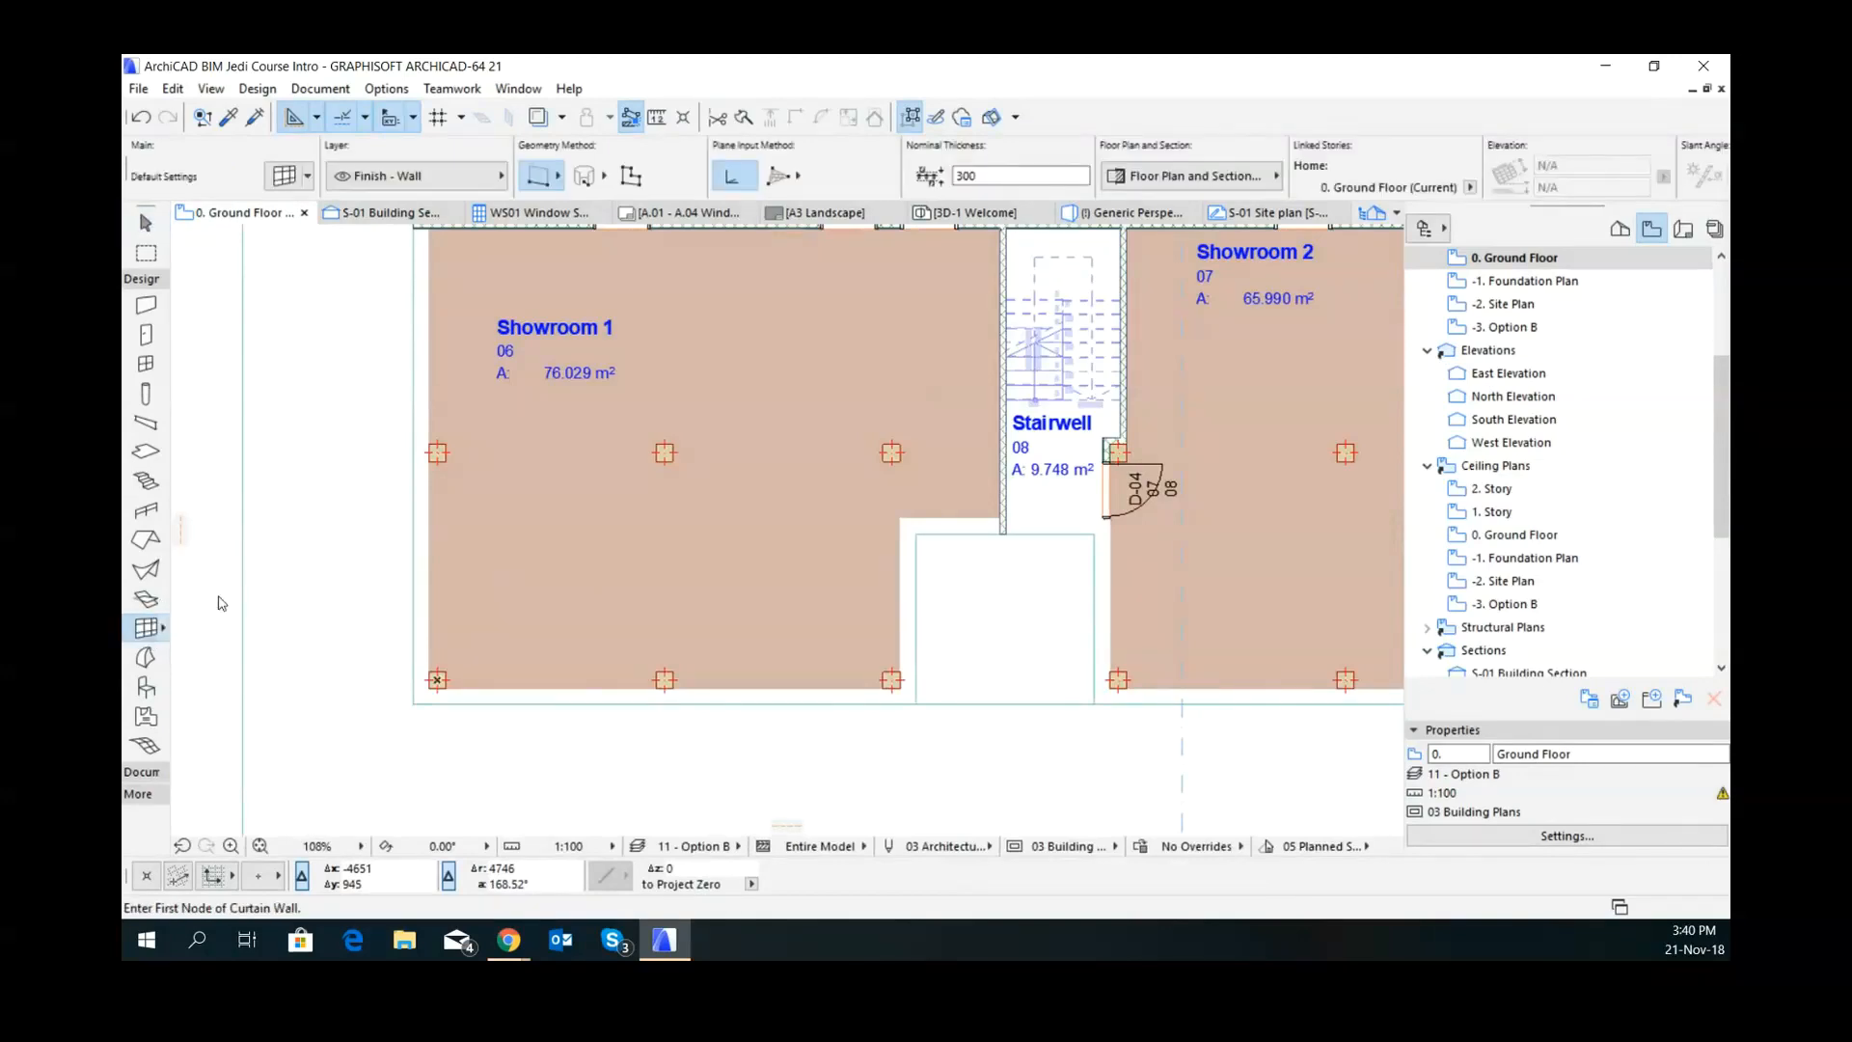
{"action": "key", "text": "ctrl+t"}
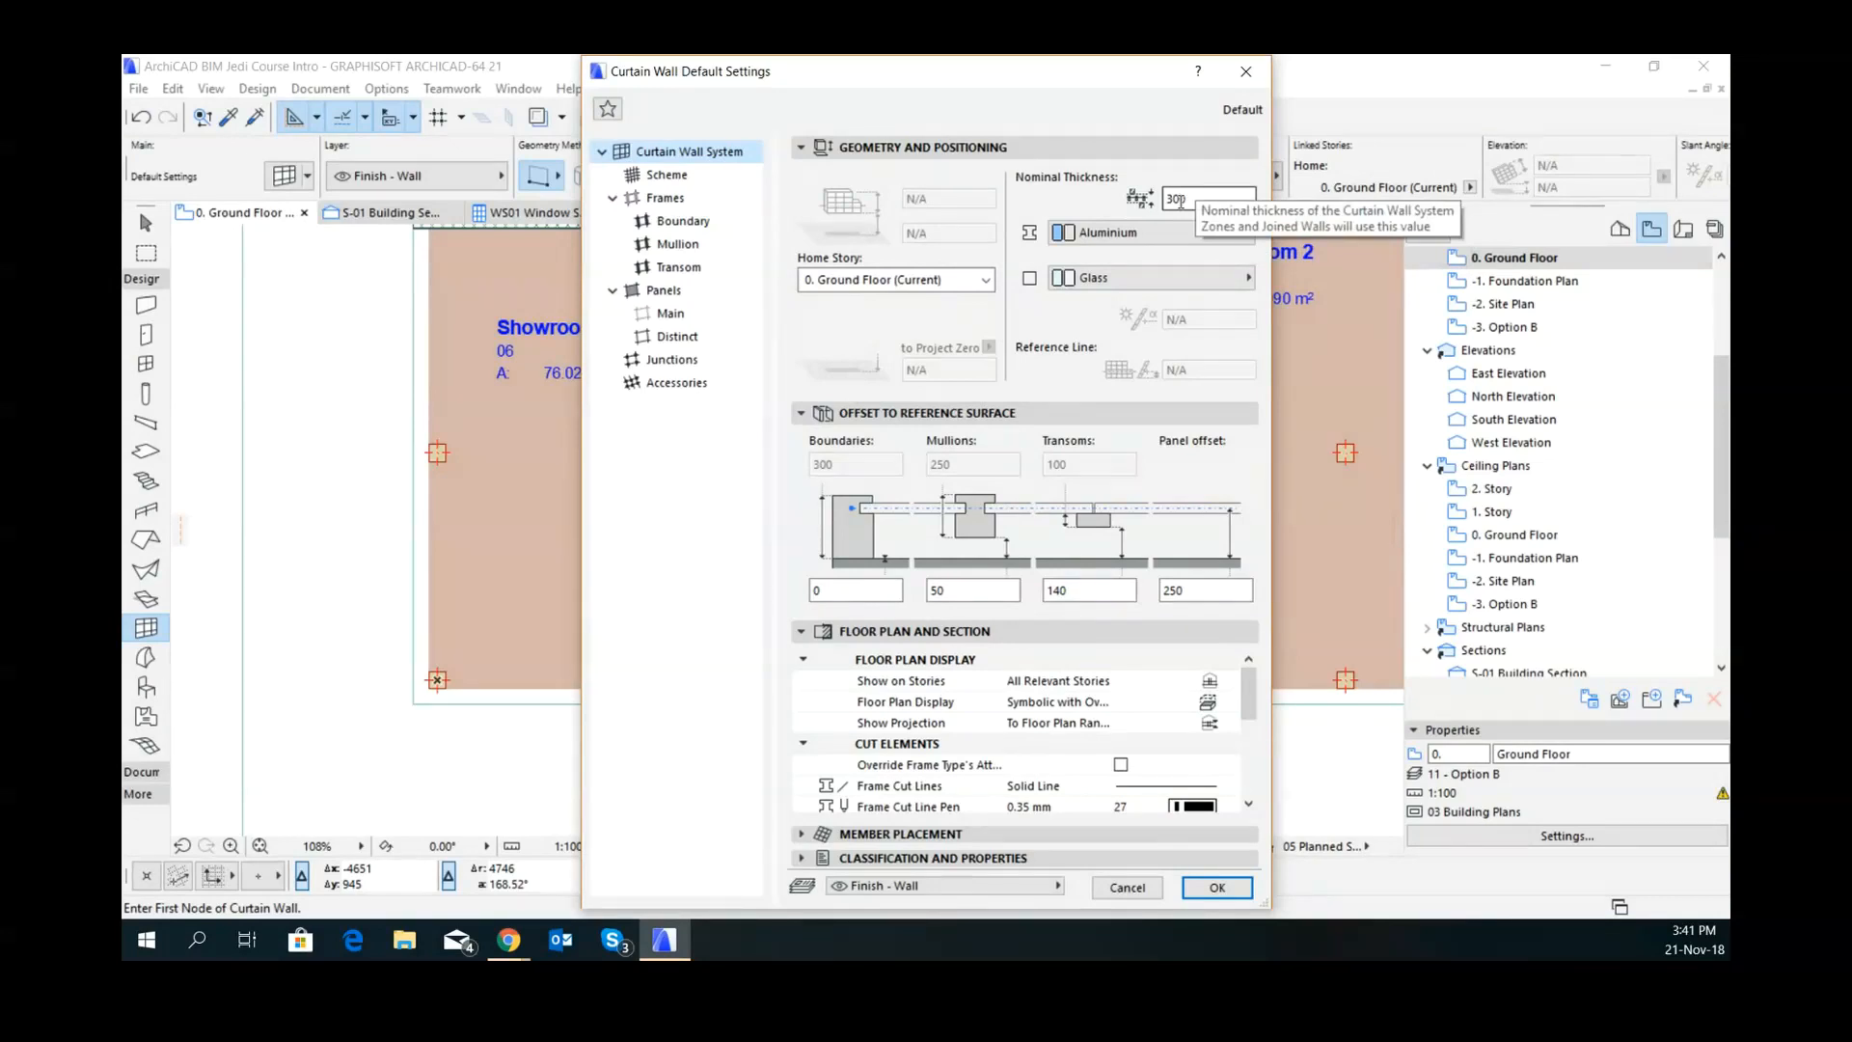
{"action": "double_click", "coordinate": [1179, 200]}
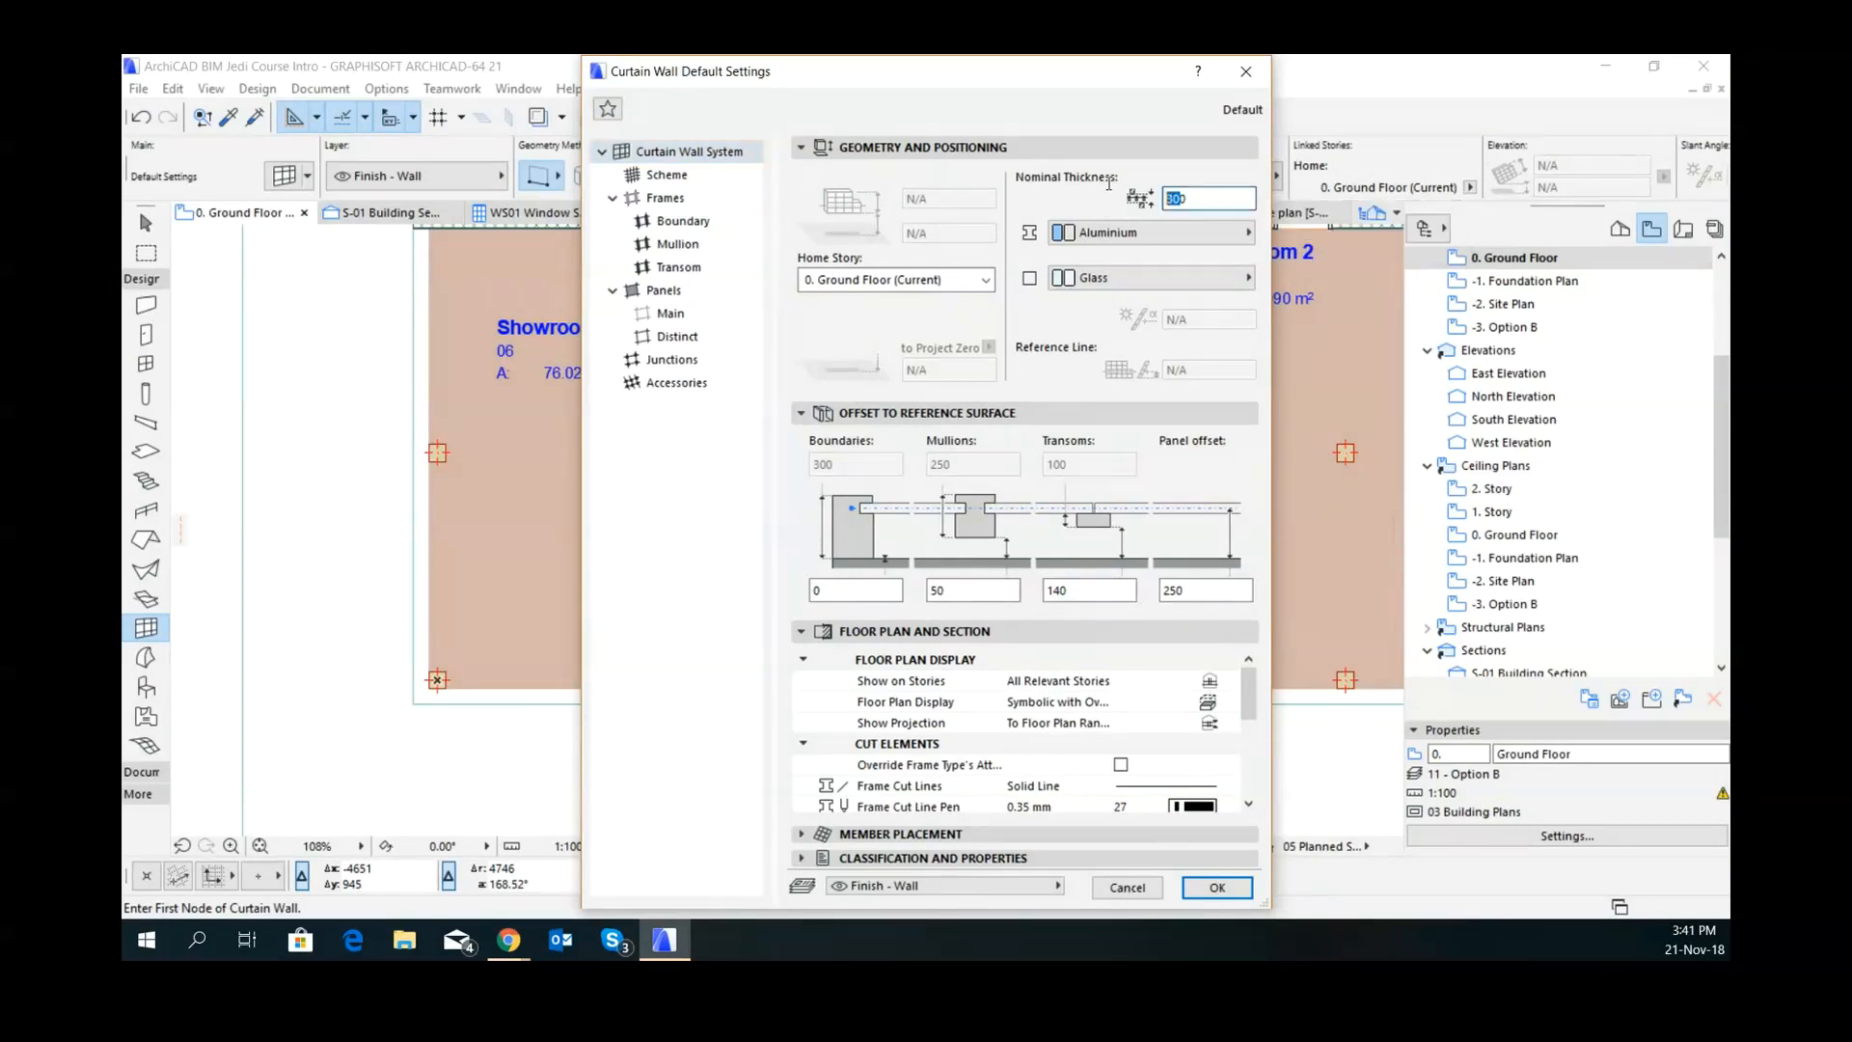
{"action": "type", "text": "250"}
- Keep Aluminium as the frame building material and set the mullion frame offset from the reference line to 0
{"action": "left_click", "coordinate": [1117, 237]}
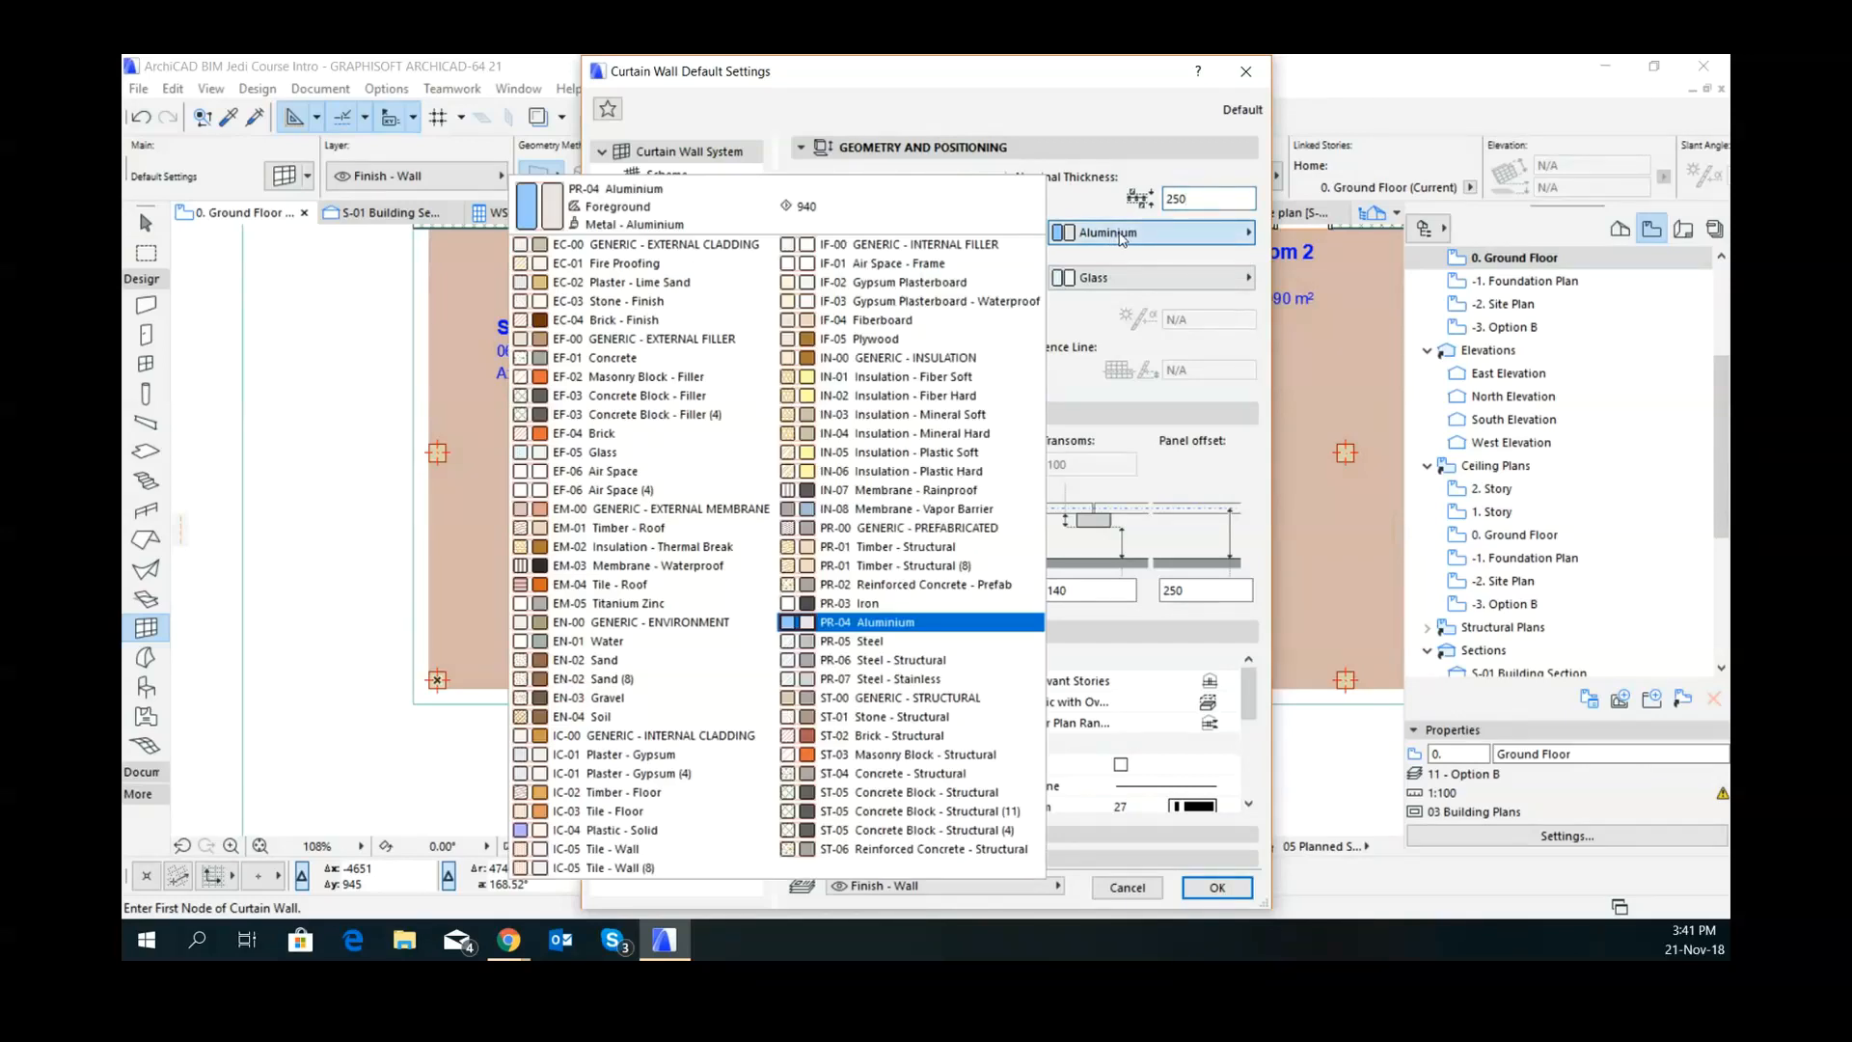
{"action": "left_click", "coordinate": [1122, 239]}
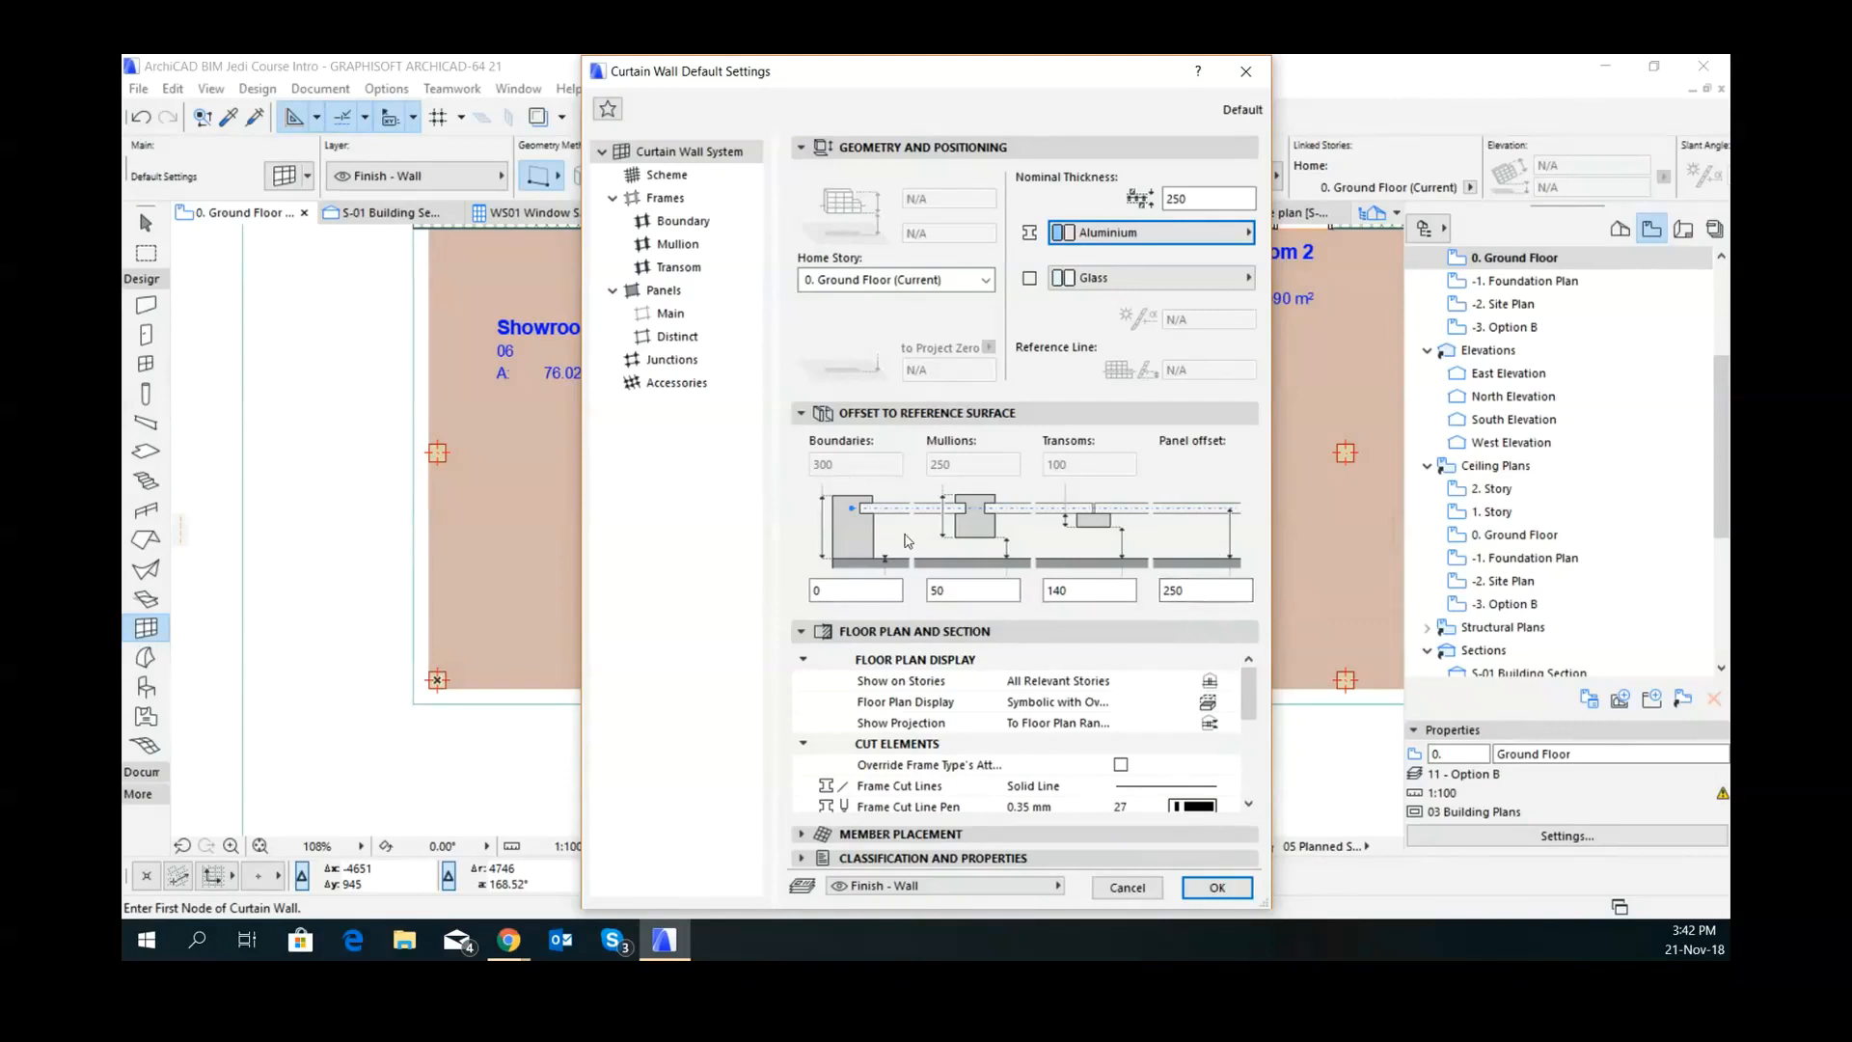
{"action": "left_click", "coordinate": [1086, 591]}
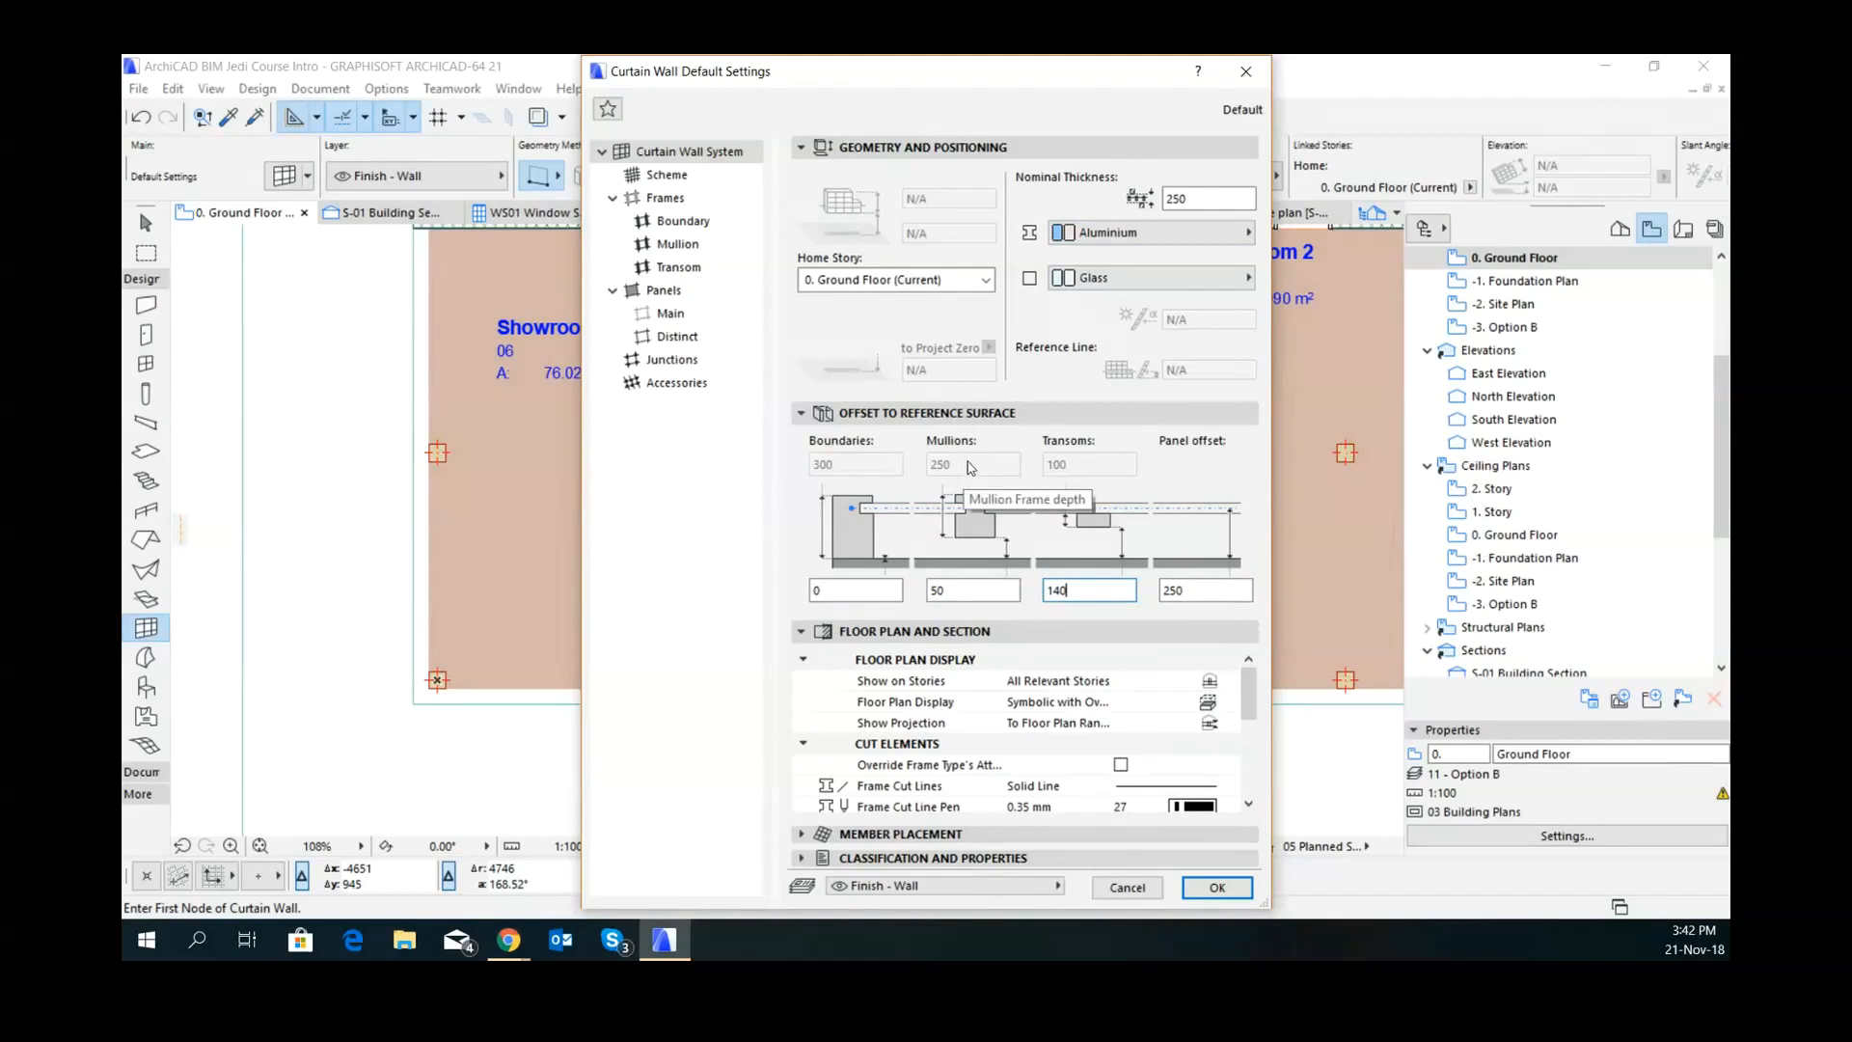
{"action": "left_click", "coordinate": [945, 587]}
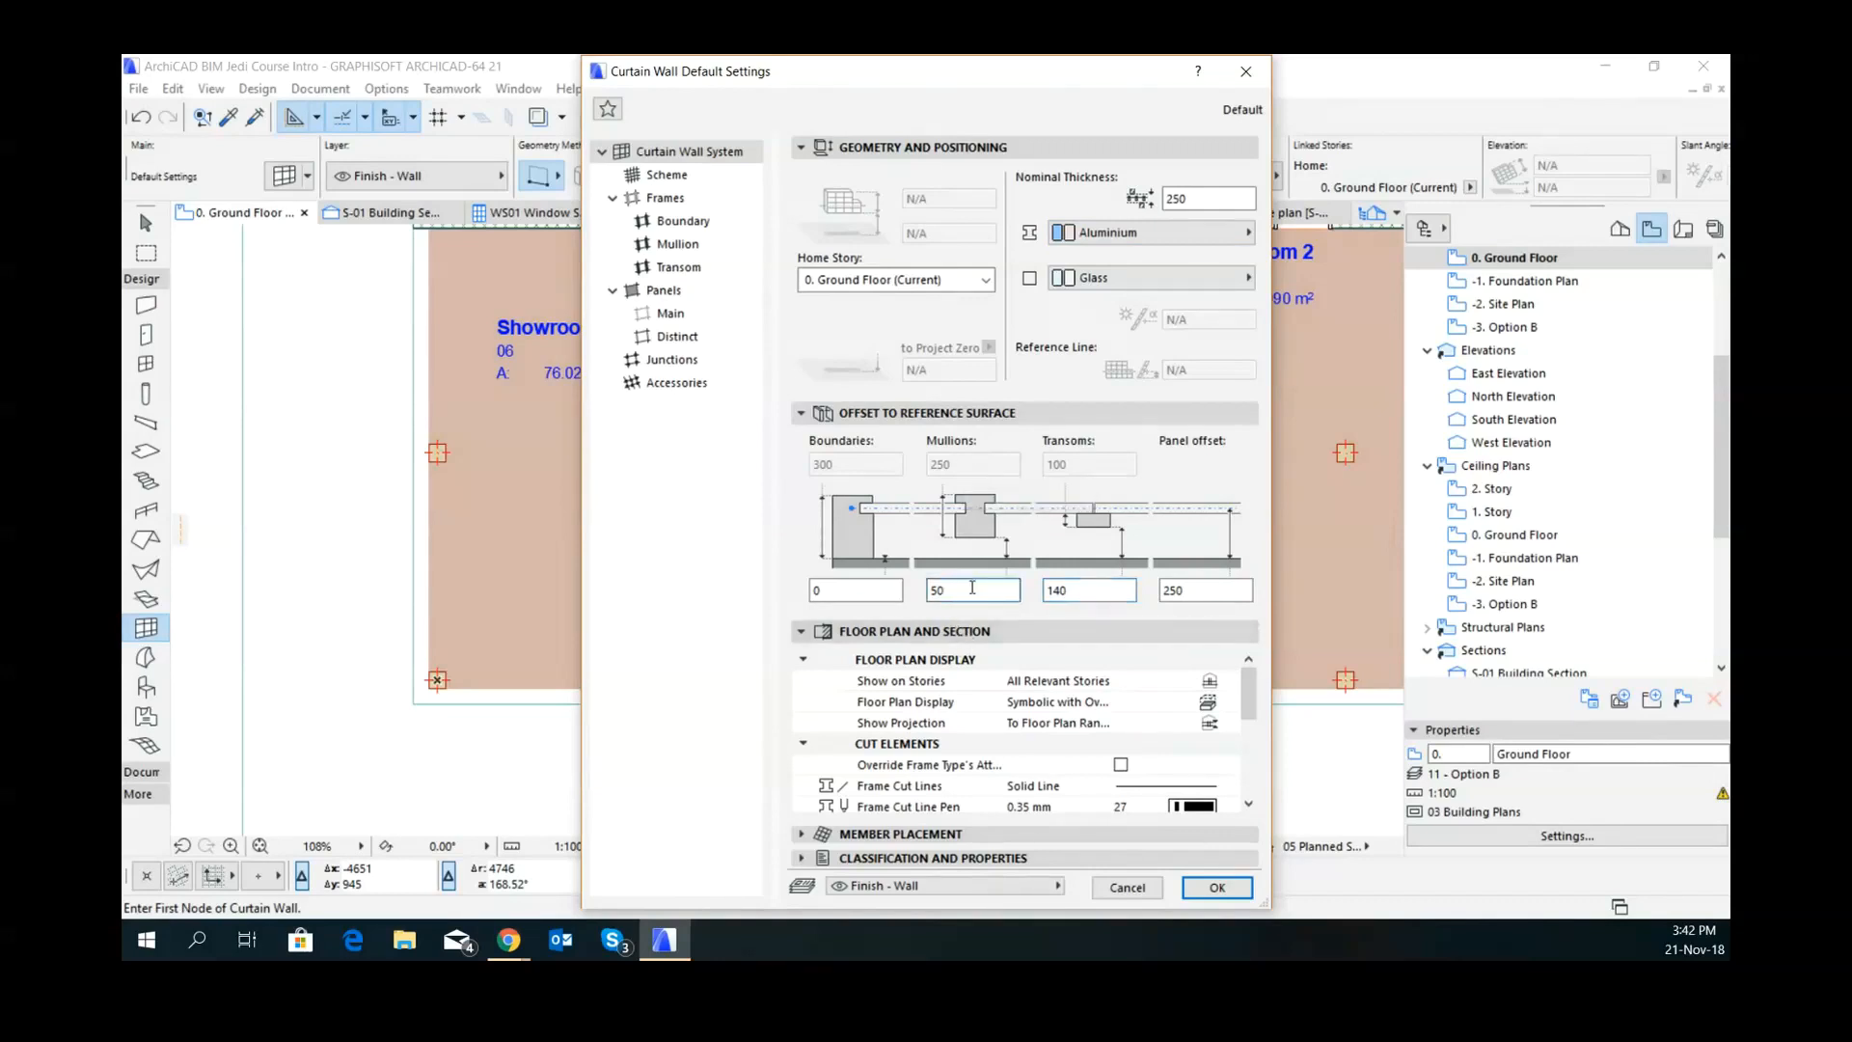
{"action": "double_click", "coordinate": [963, 587]}
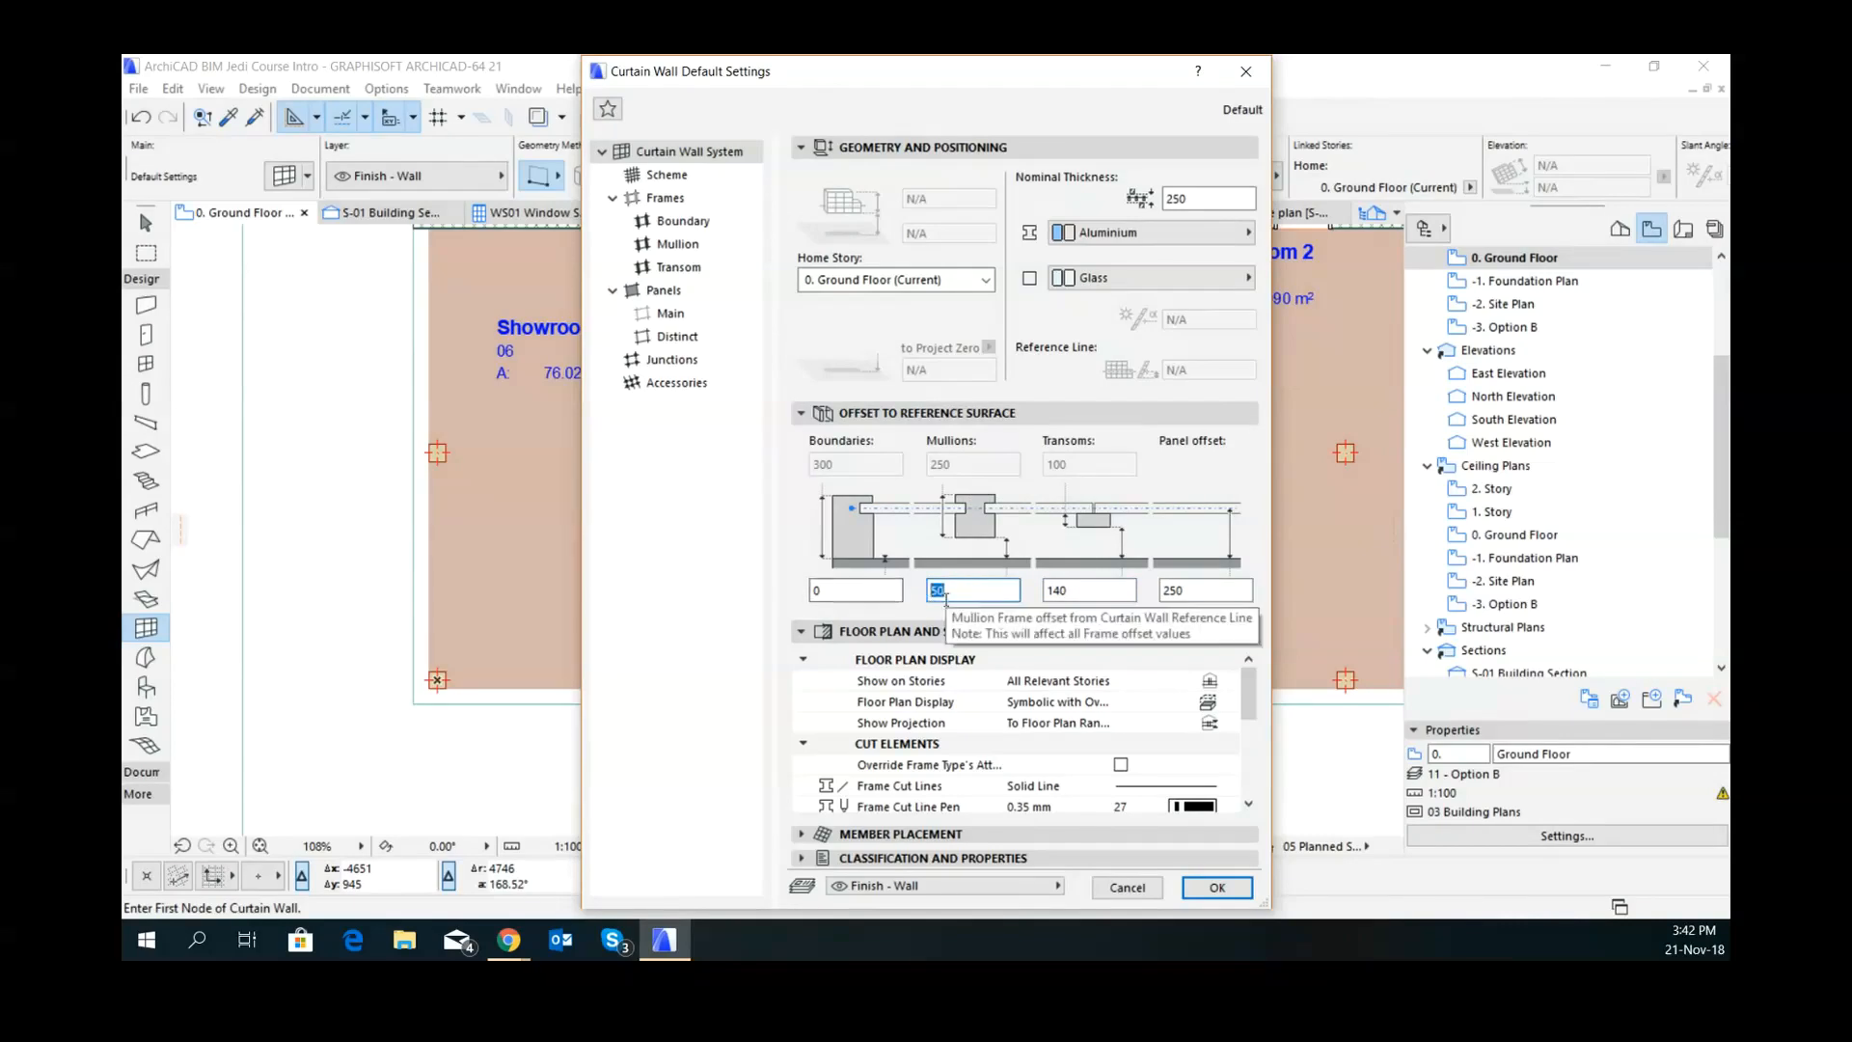
{"action": "type", "text": "0"}
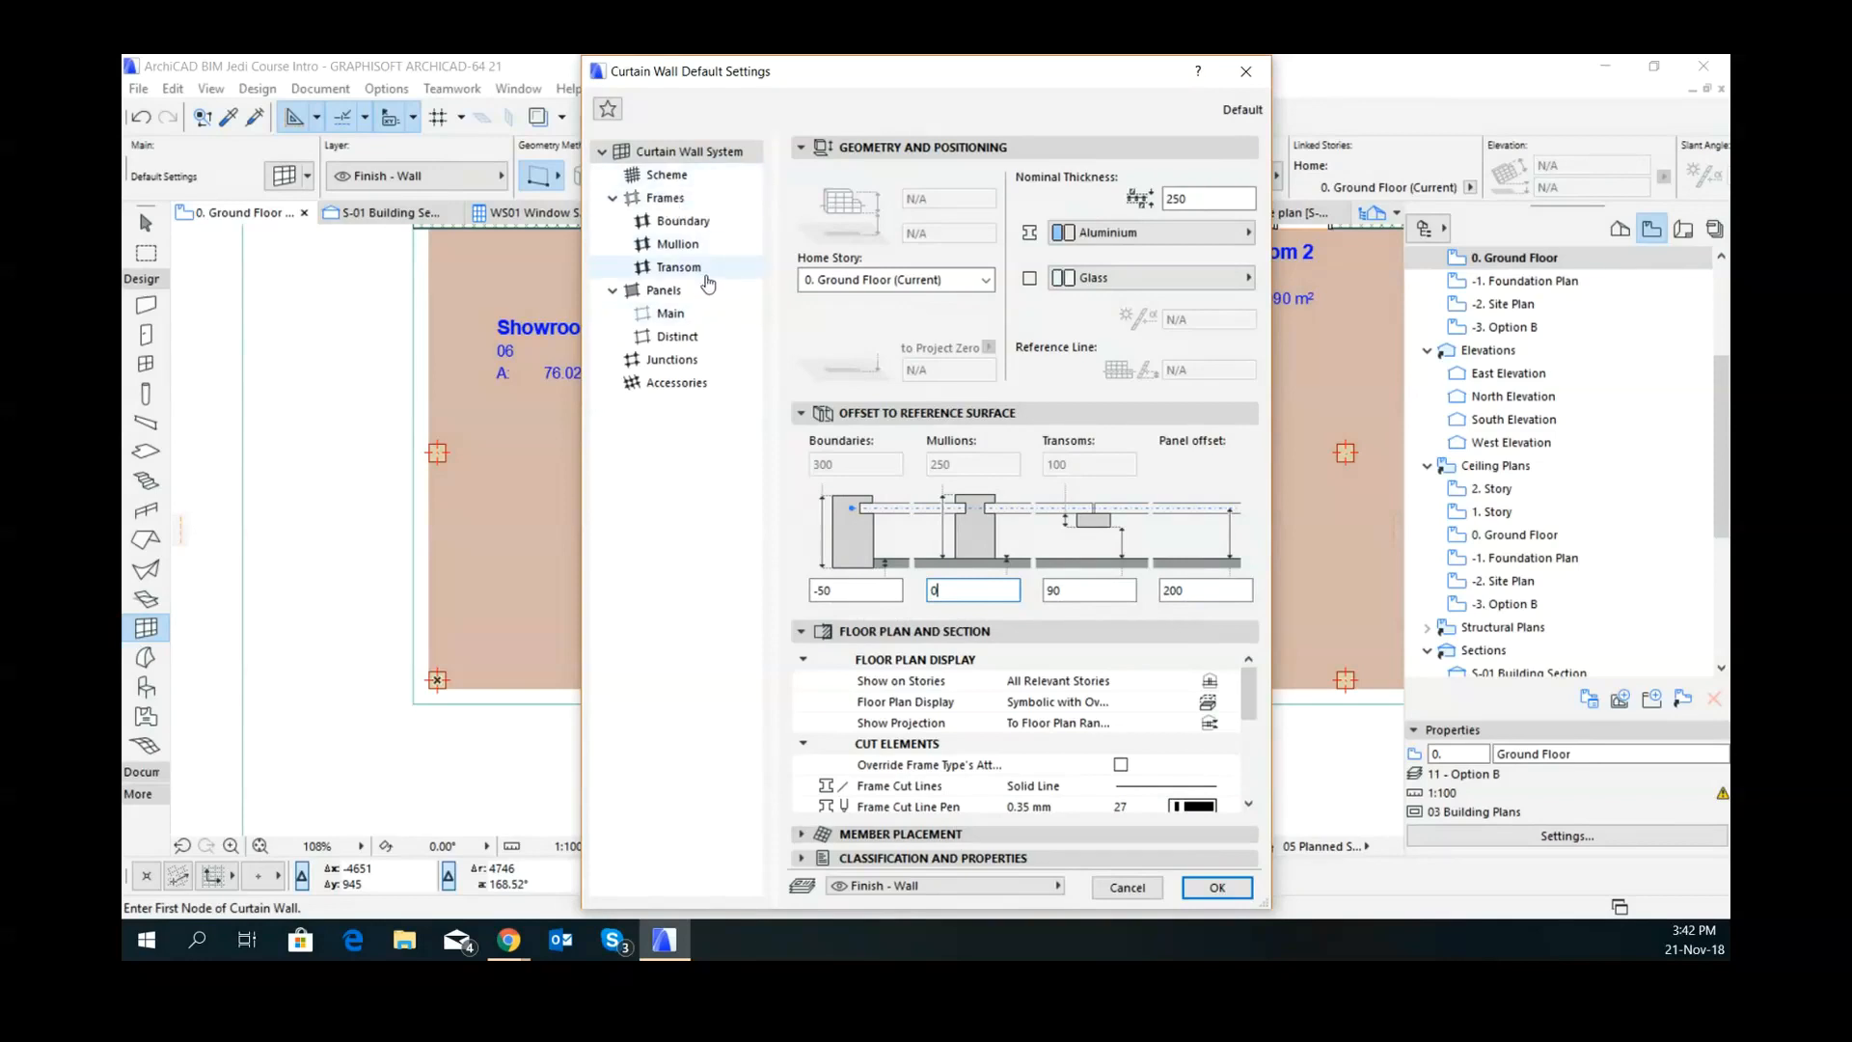
- Try the Butt-glazed type for the boundary frame and return it to Generic
{"action": "left_click", "coordinate": [684, 223]}
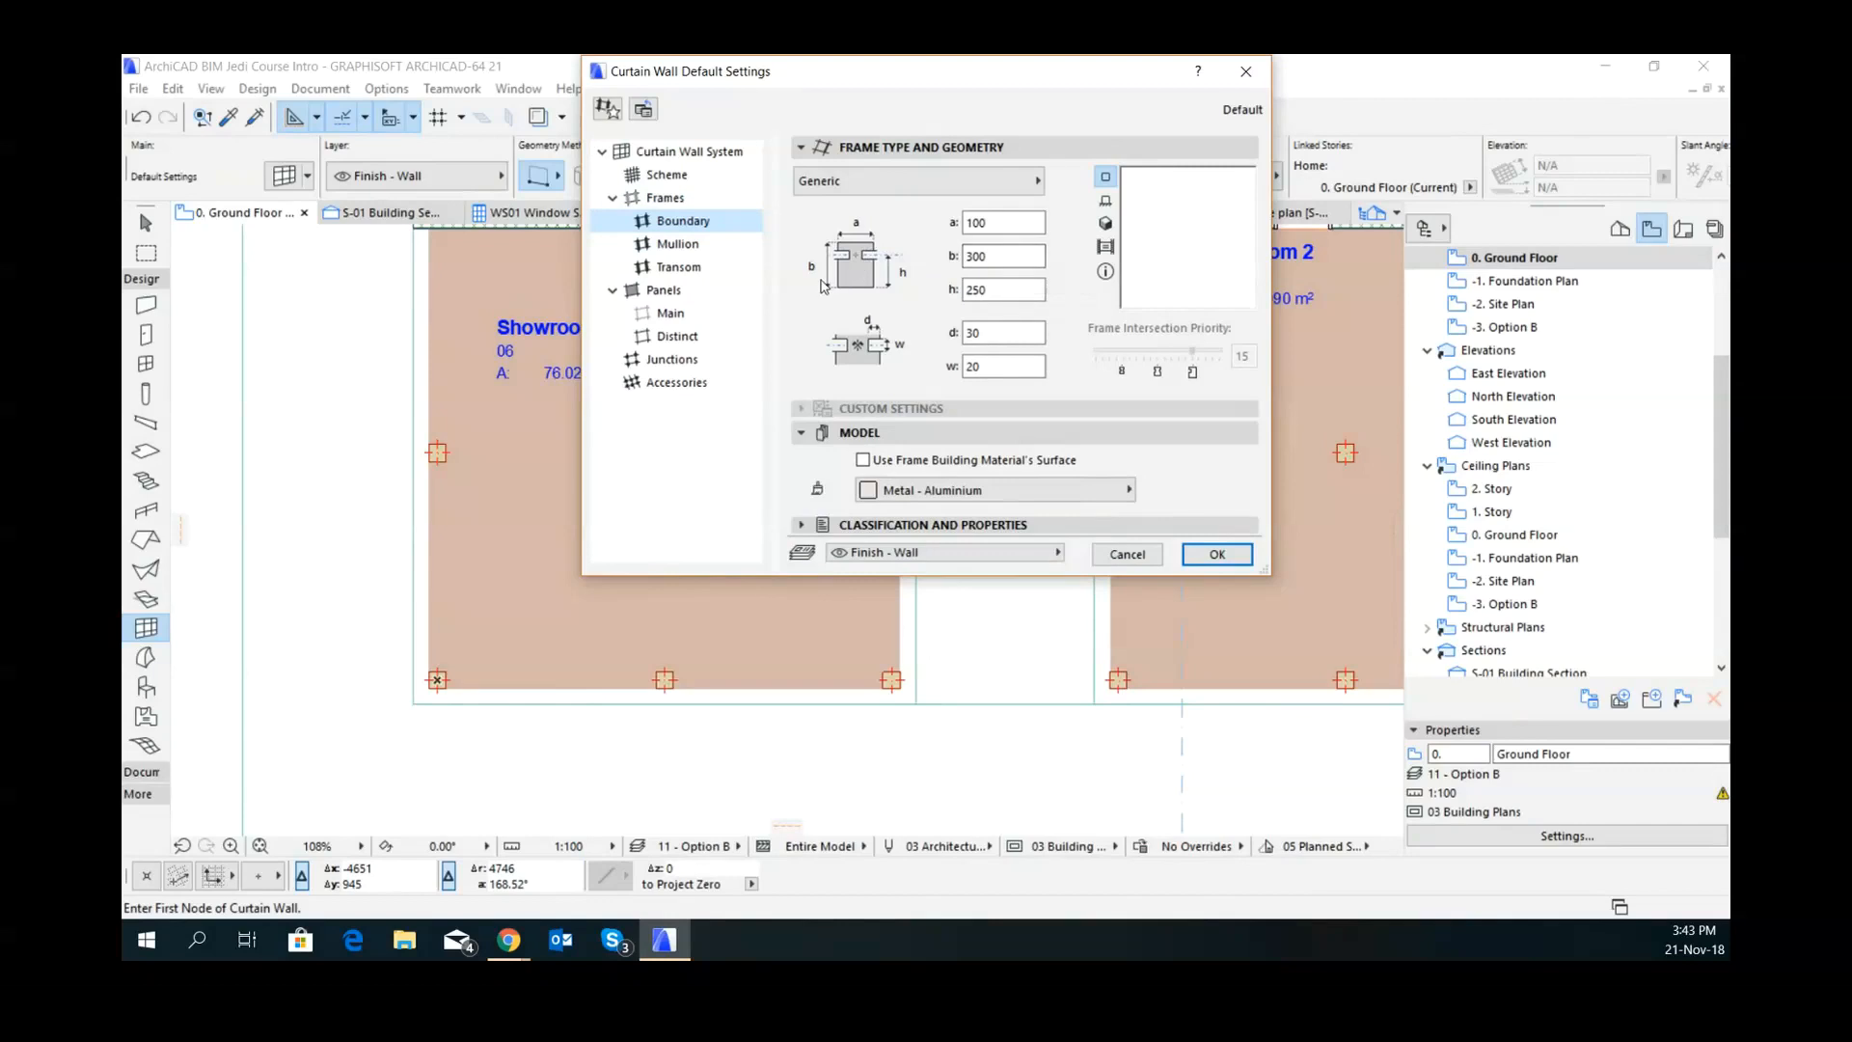
{"action": "left_click", "coordinate": [1011, 188]}
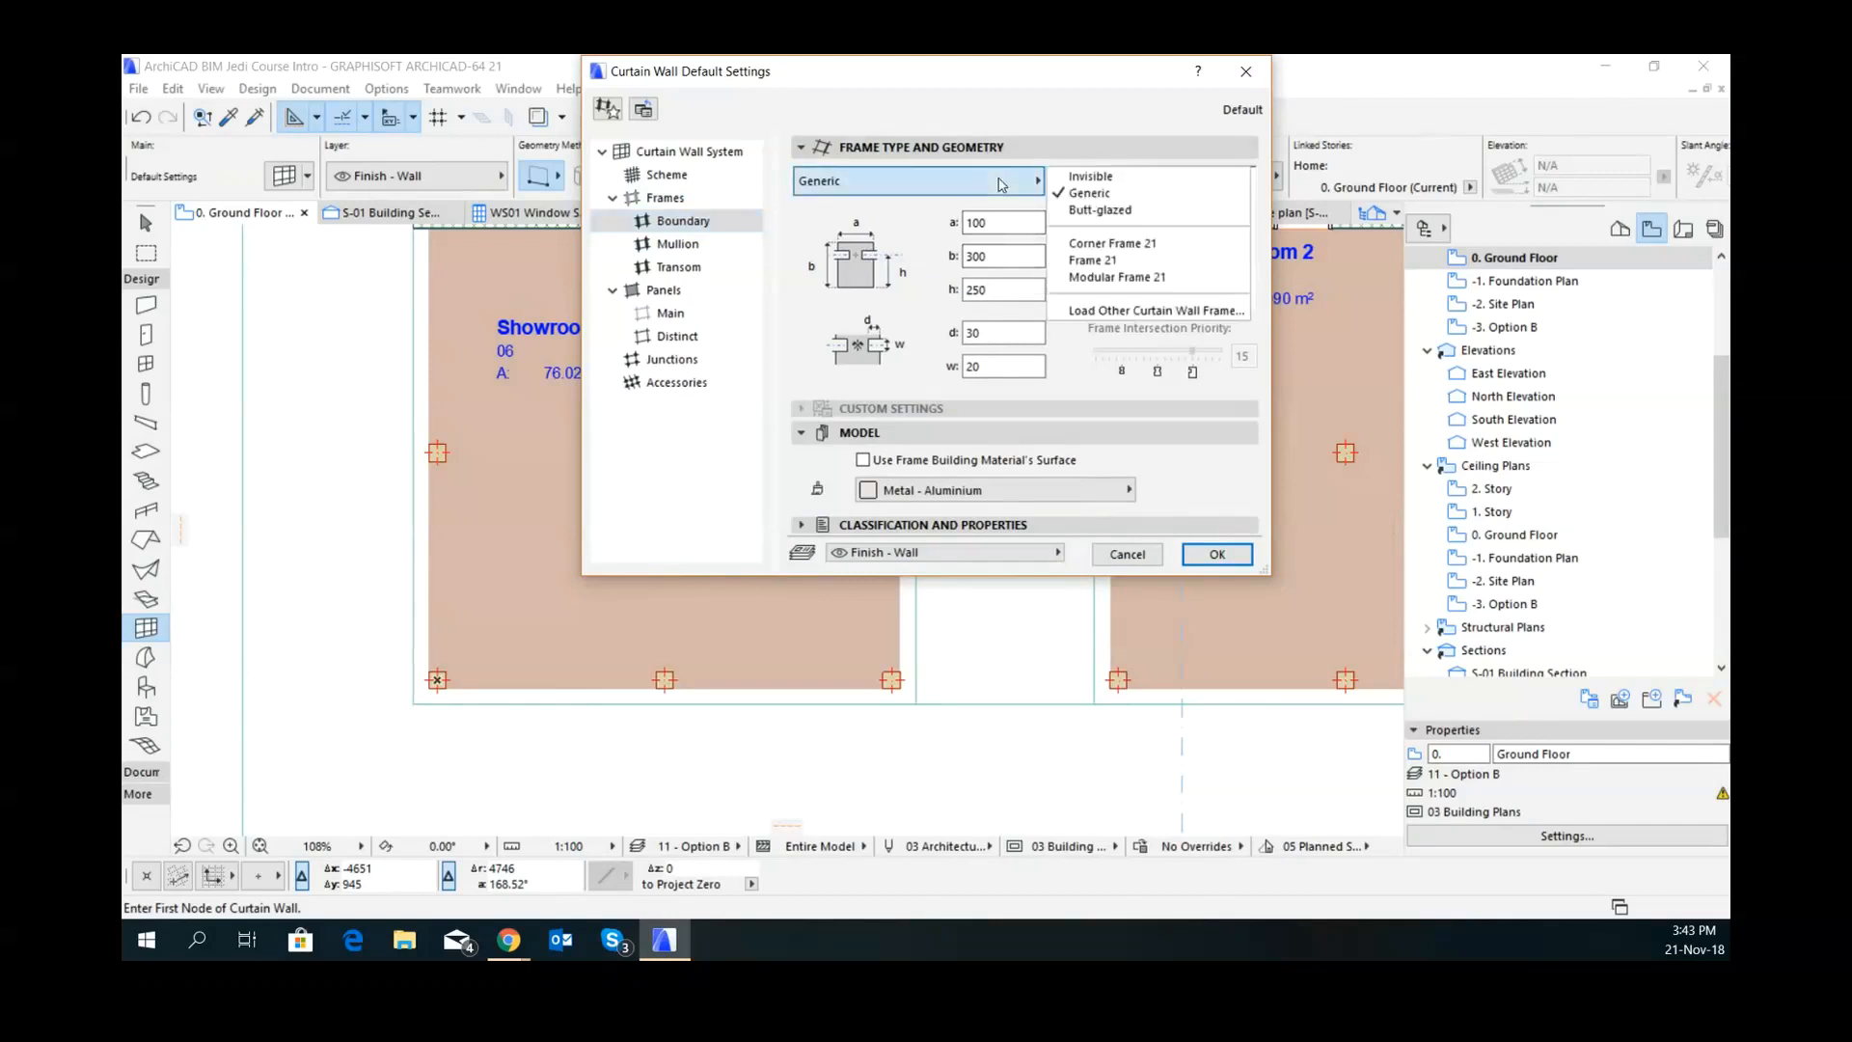
{"action": "left_click", "coordinate": [1121, 211]}
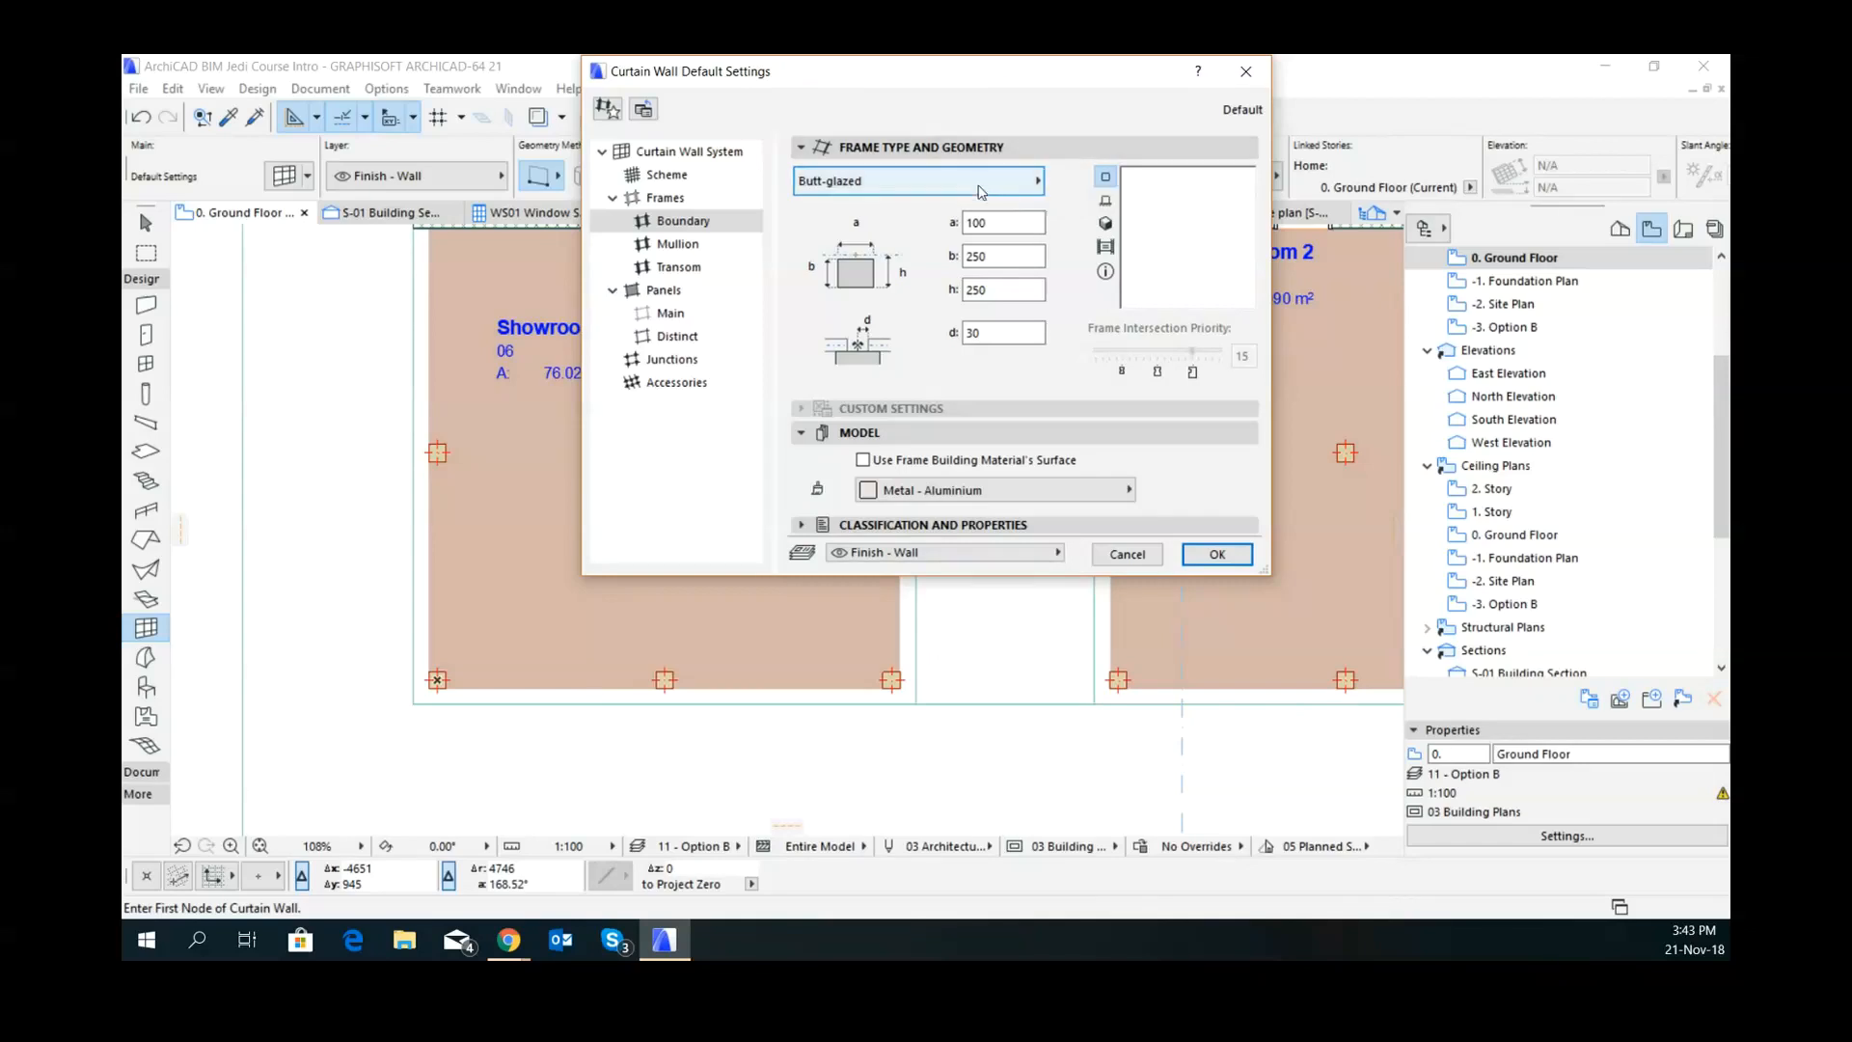
{"action": "left_click", "coordinate": [1007, 179]}
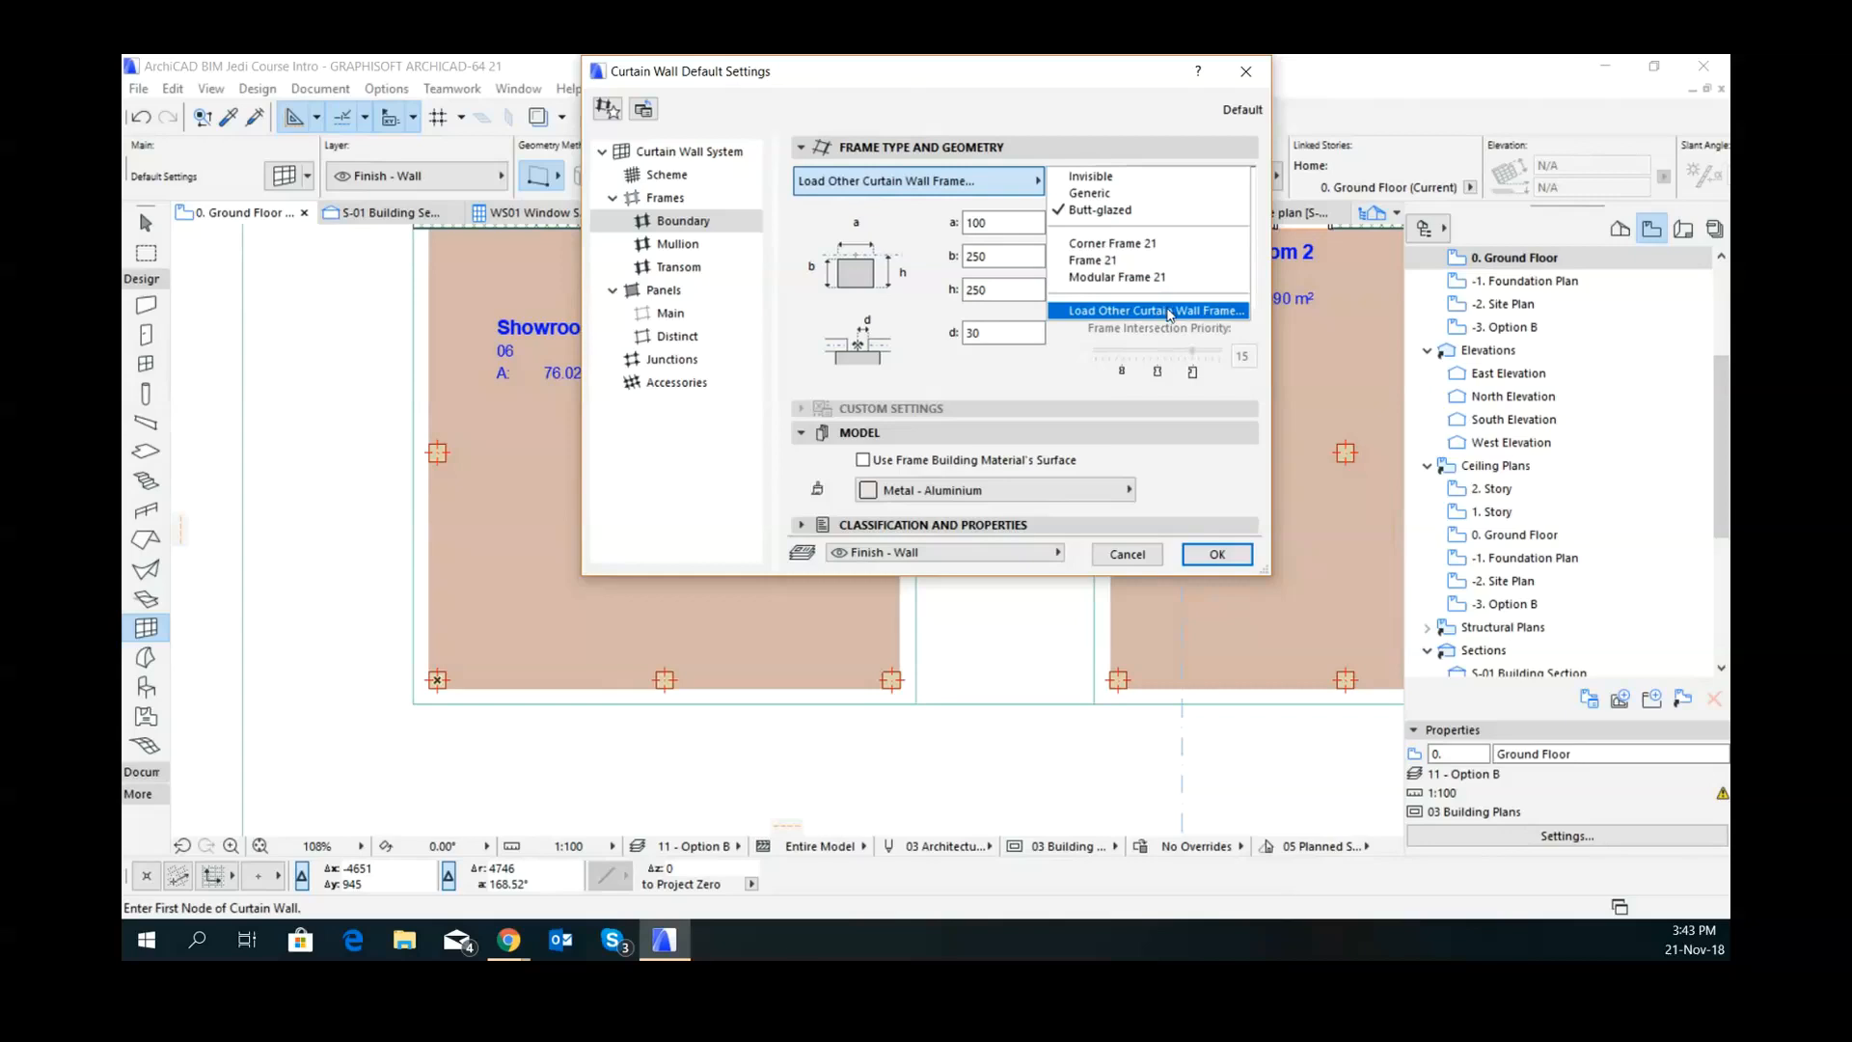
{"action": "left_click", "coordinate": [1142, 195]}
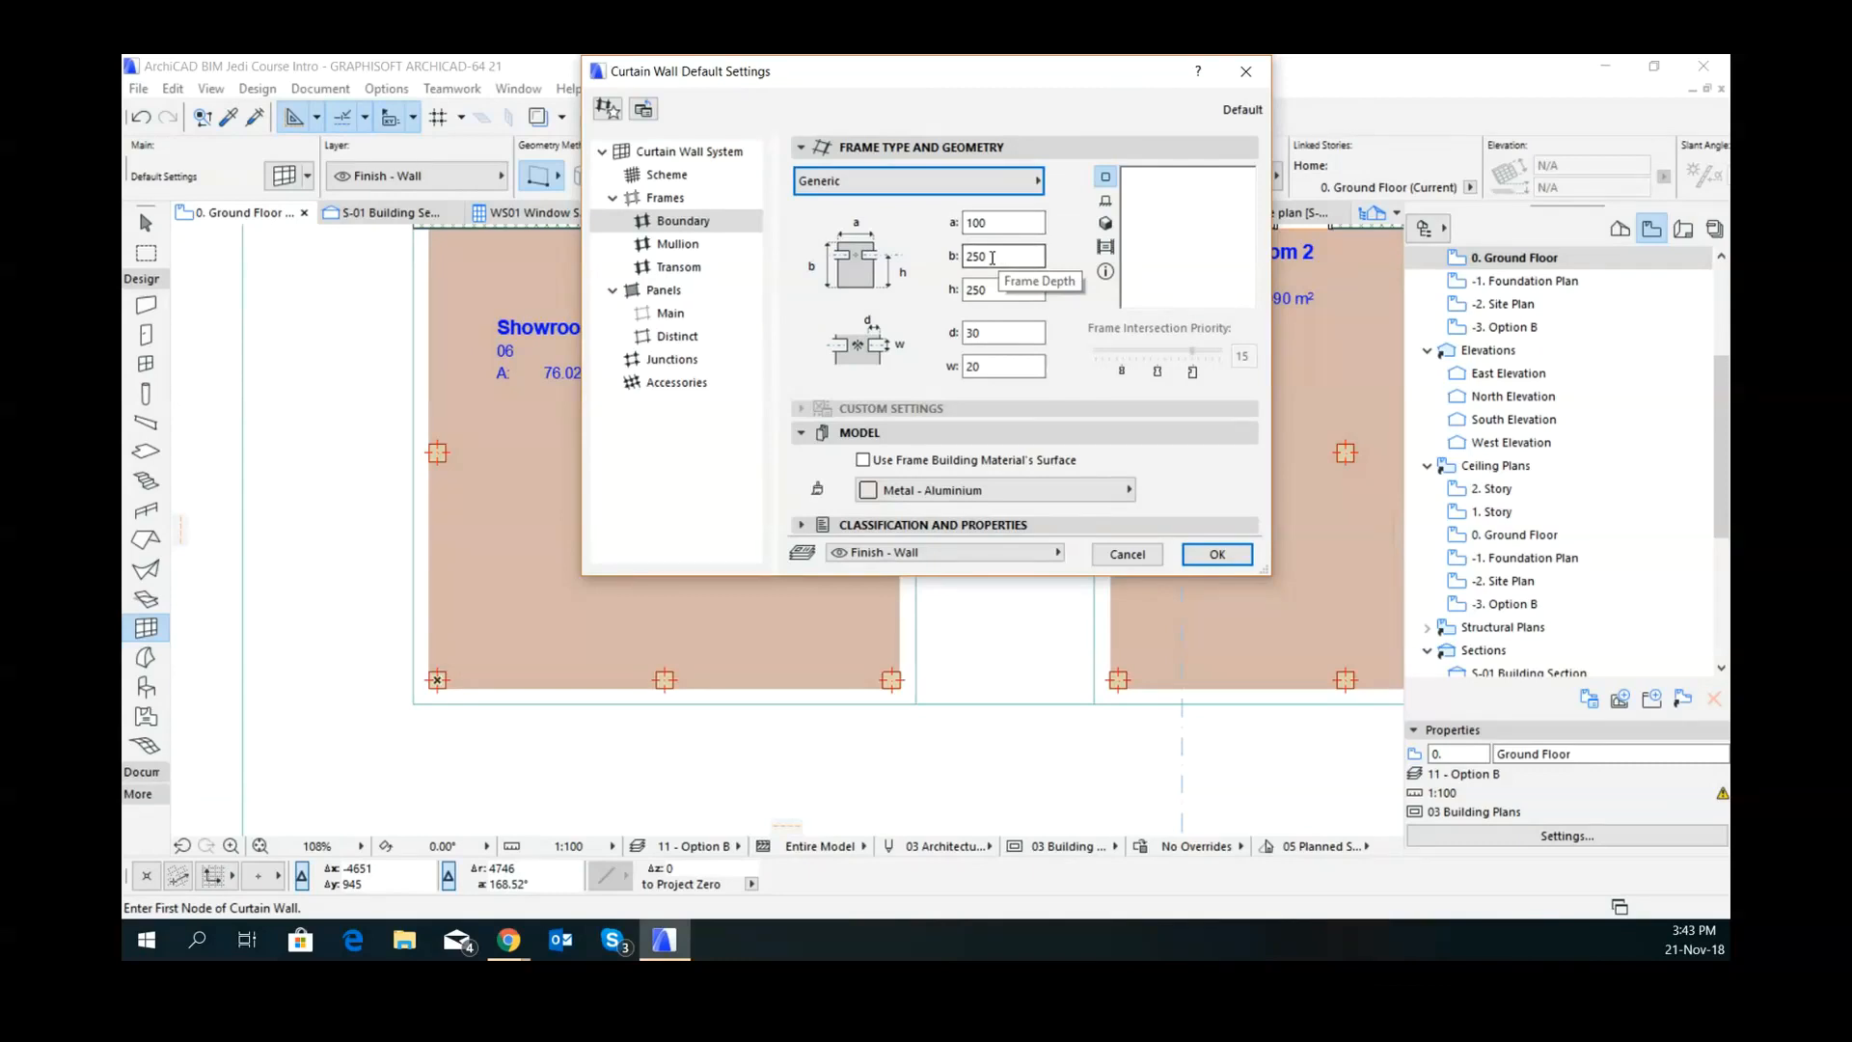
- Set the boundary frame's width a to 50, back offset h to 200 and panel insertion gap depth d to 10
{"action": "left_click", "coordinate": [997, 220]}
{"action": "double_click", "coordinate": [996, 221]}
{"action": "type", "text": "50"}
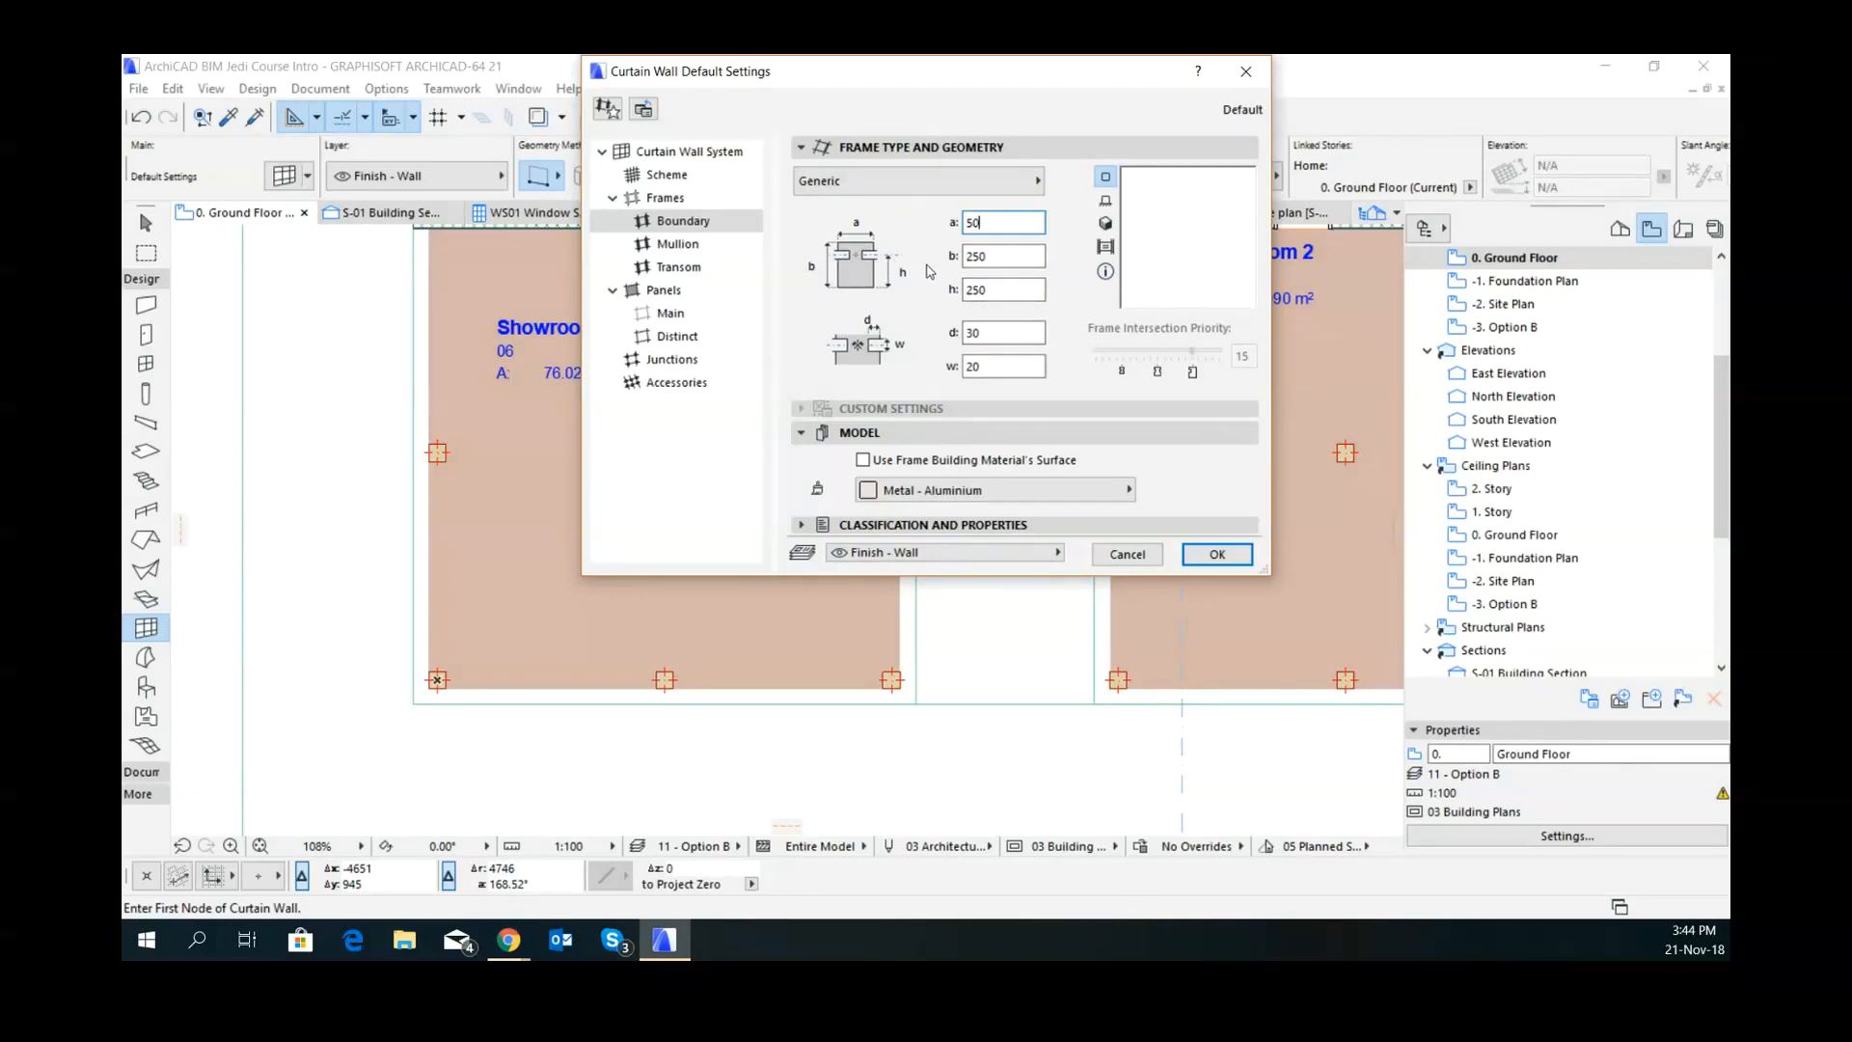
{"action": "left_click", "coordinate": [994, 290]}
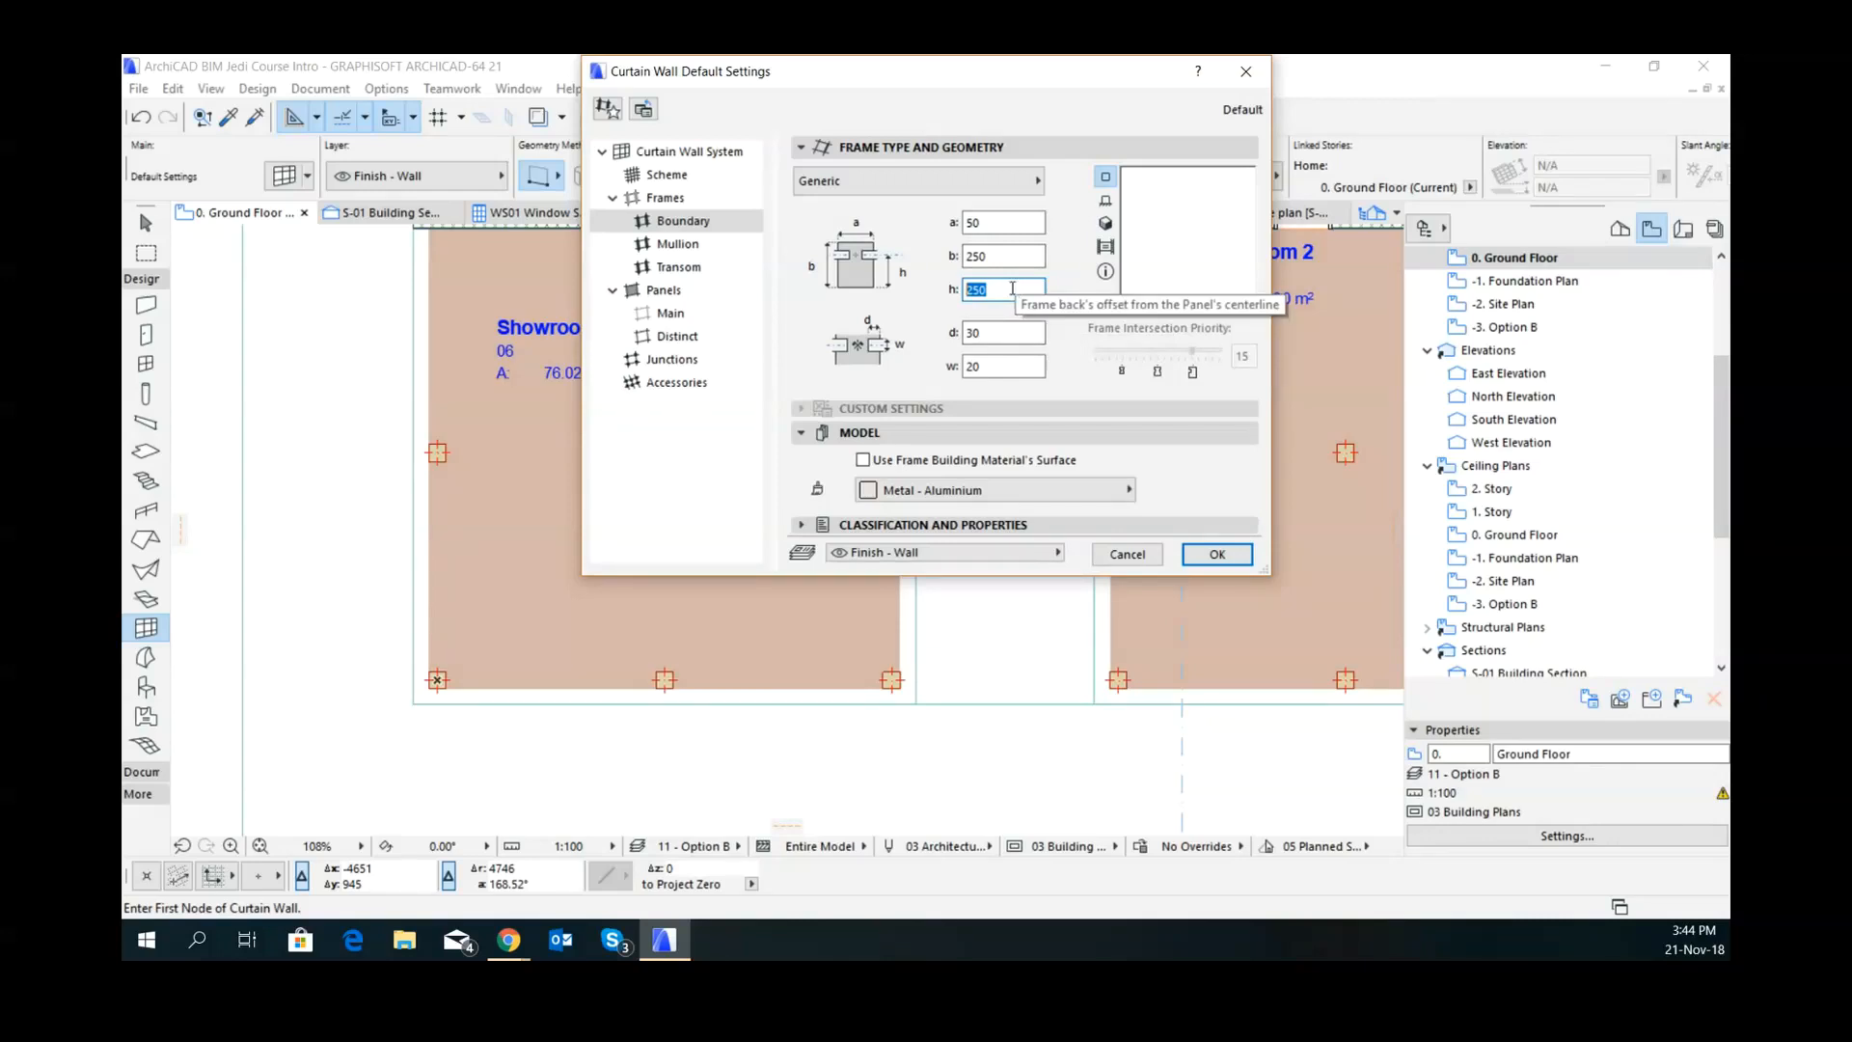
{"action": "type", "text": "200"}
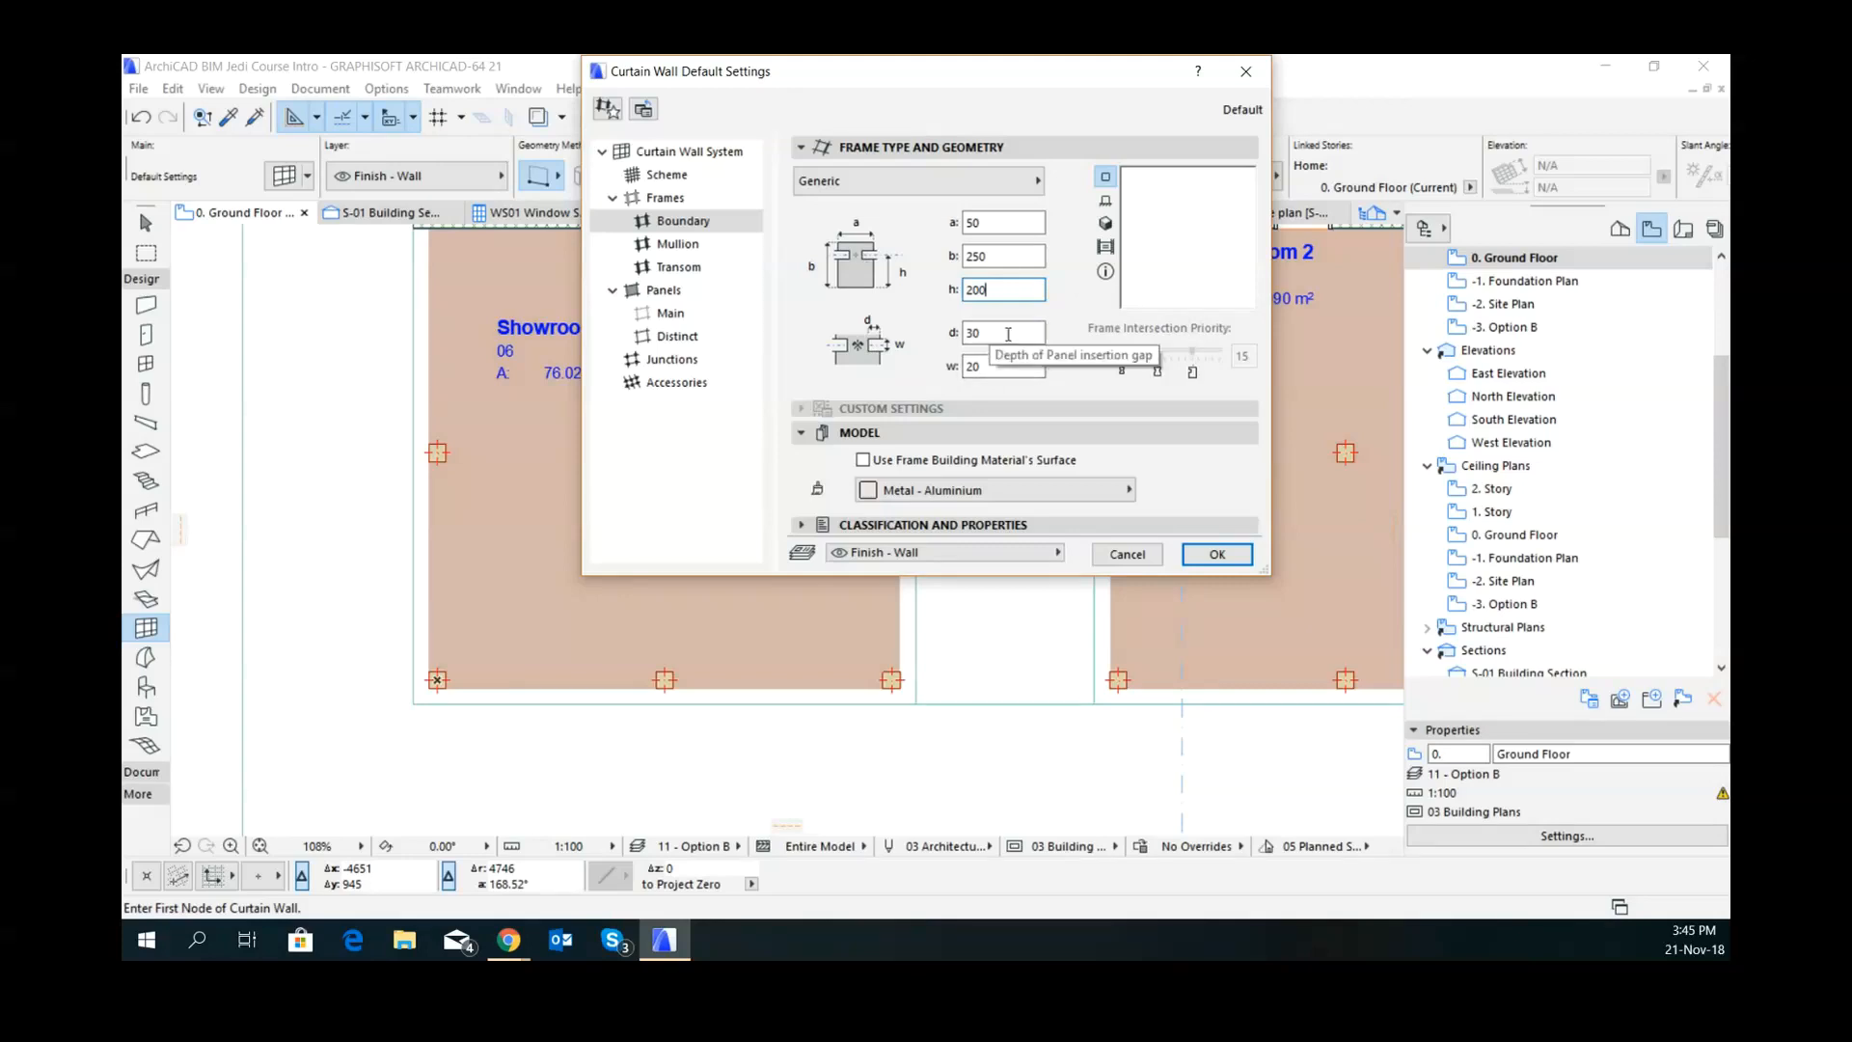
{"action": "key", "text": "Tab"}
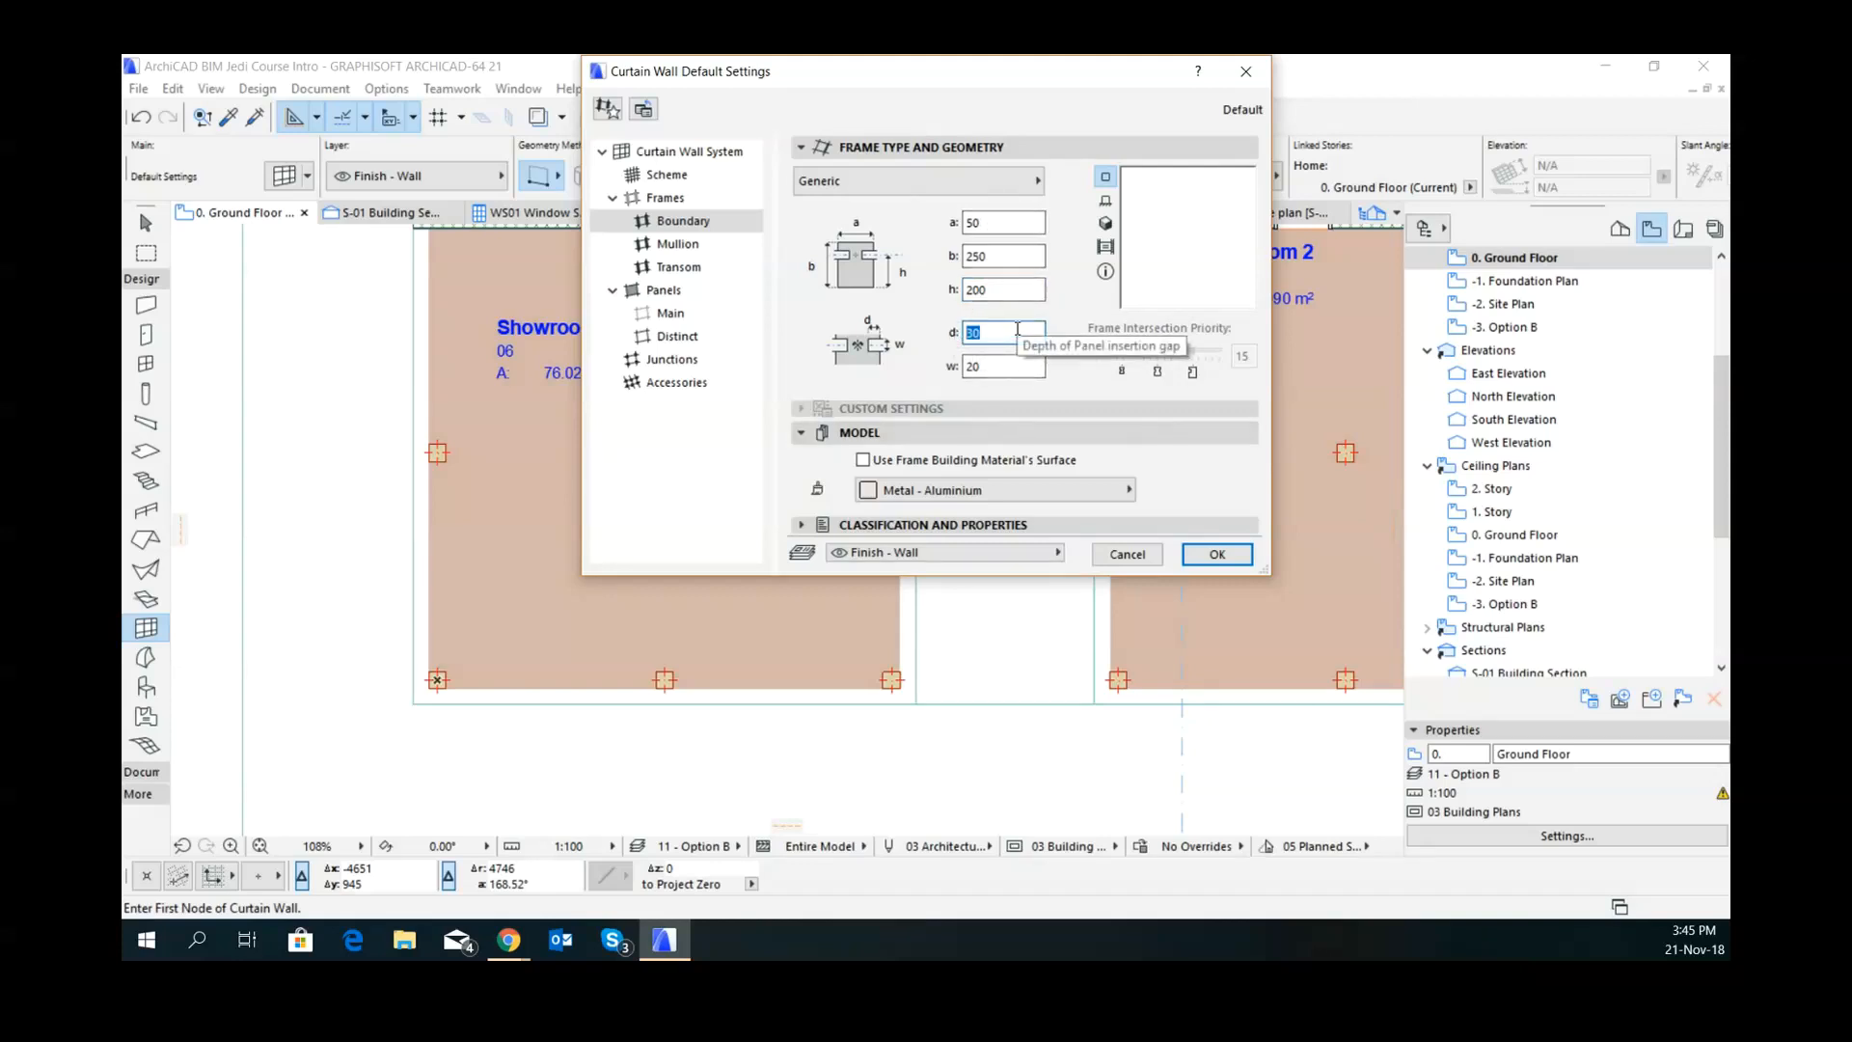
{"action": "type", "text": "10"}
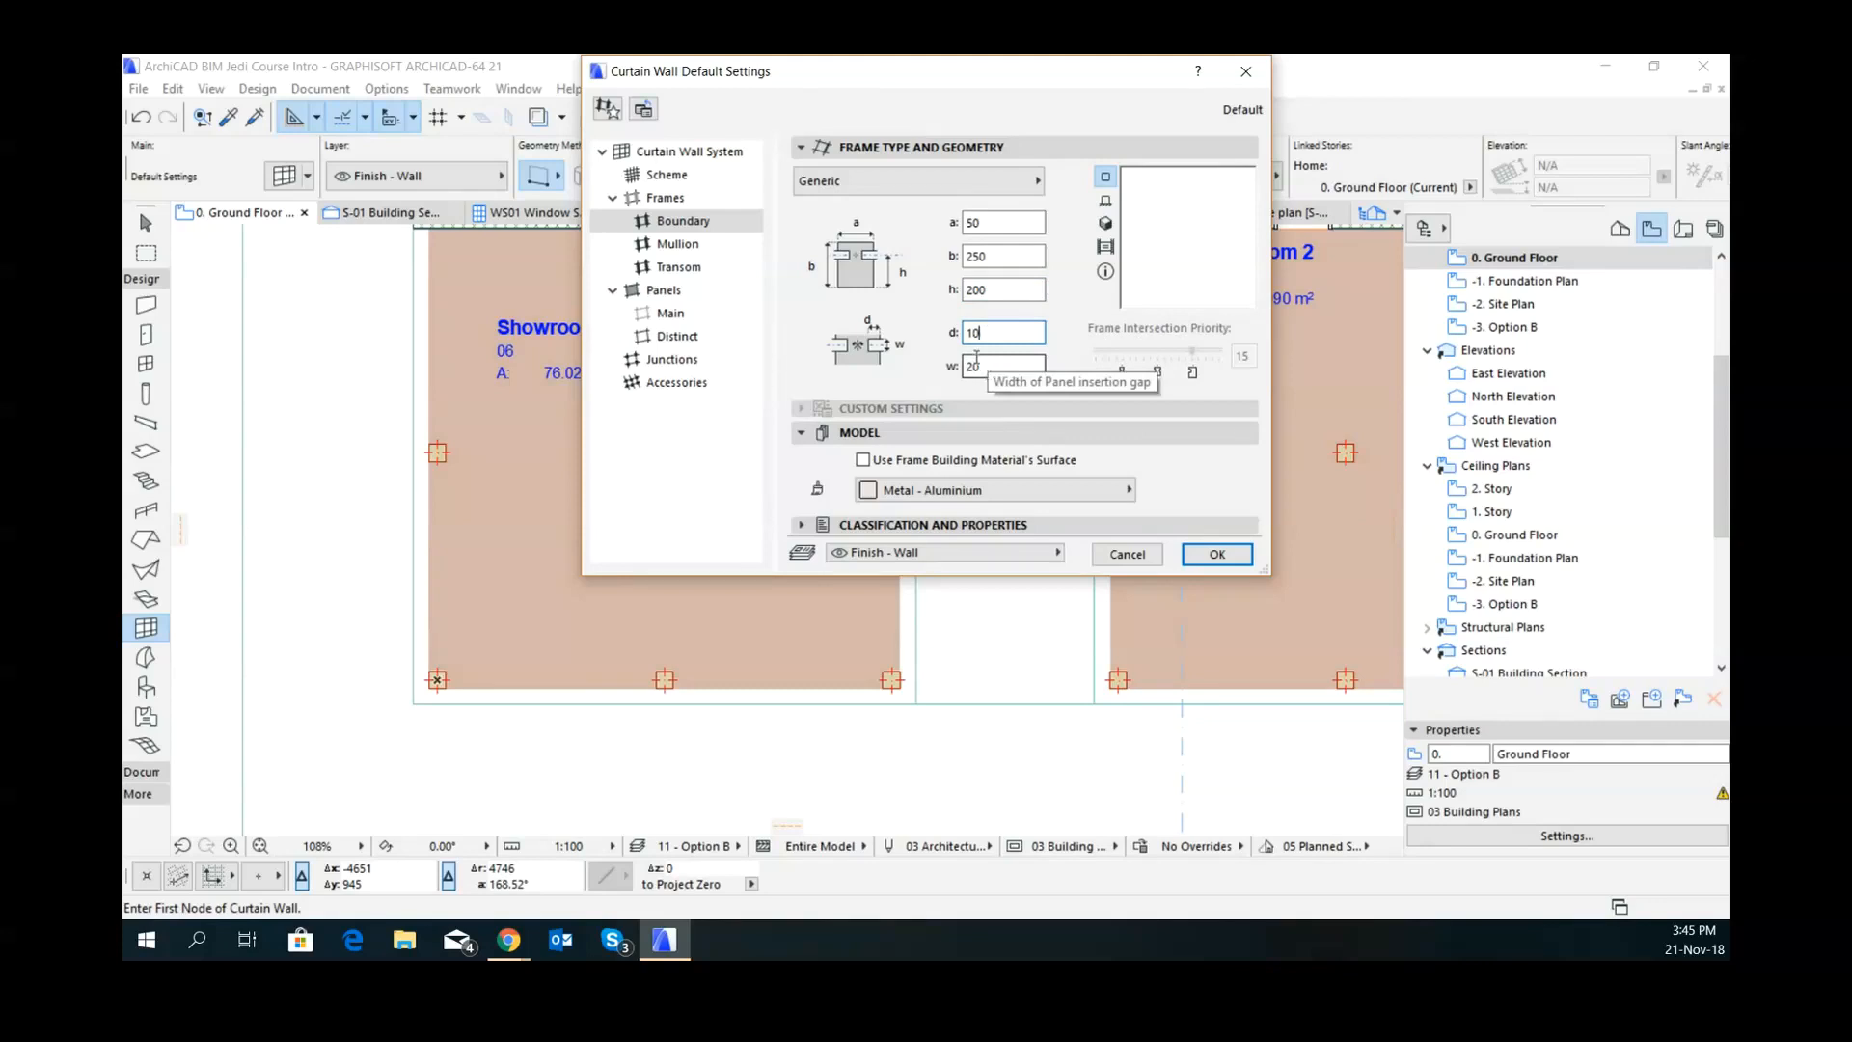
- Set the mullion frame's width a to 50 and its panel insertion gap depth d to 10
{"action": "left_click", "coordinate": [666, 245]}
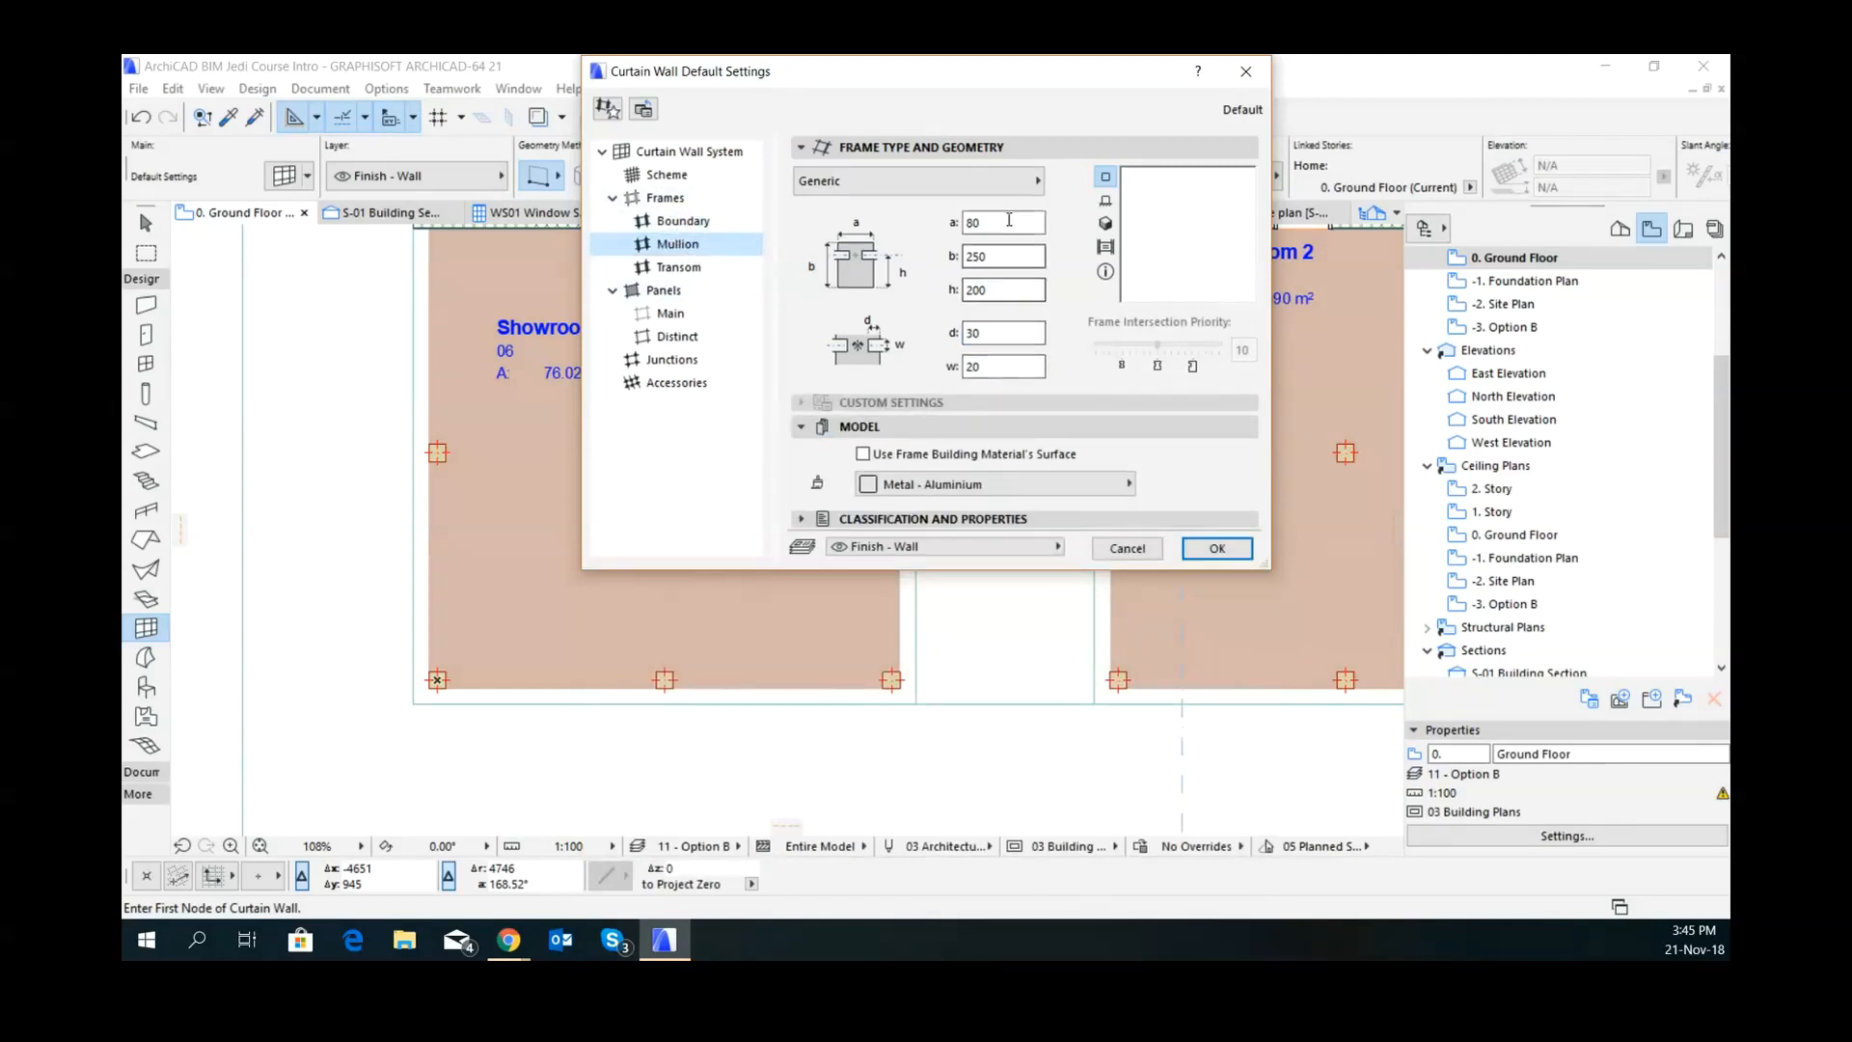
{"action": "left_click_drag", "start_coordinate": [1008, 221], "coordinate": [928, 205]}
{"action": "type", "text": "50"}
{"action": "left_click_drag", "start_coordinate": [1019, 334], "coordinate": [964, 336]}
{"action": "type", "text": "10"}
- Set the transom frame's width a to 50, depth b to 110 and back offset h to 200
{"action": "left_click", "coordinate": [678, 268]}
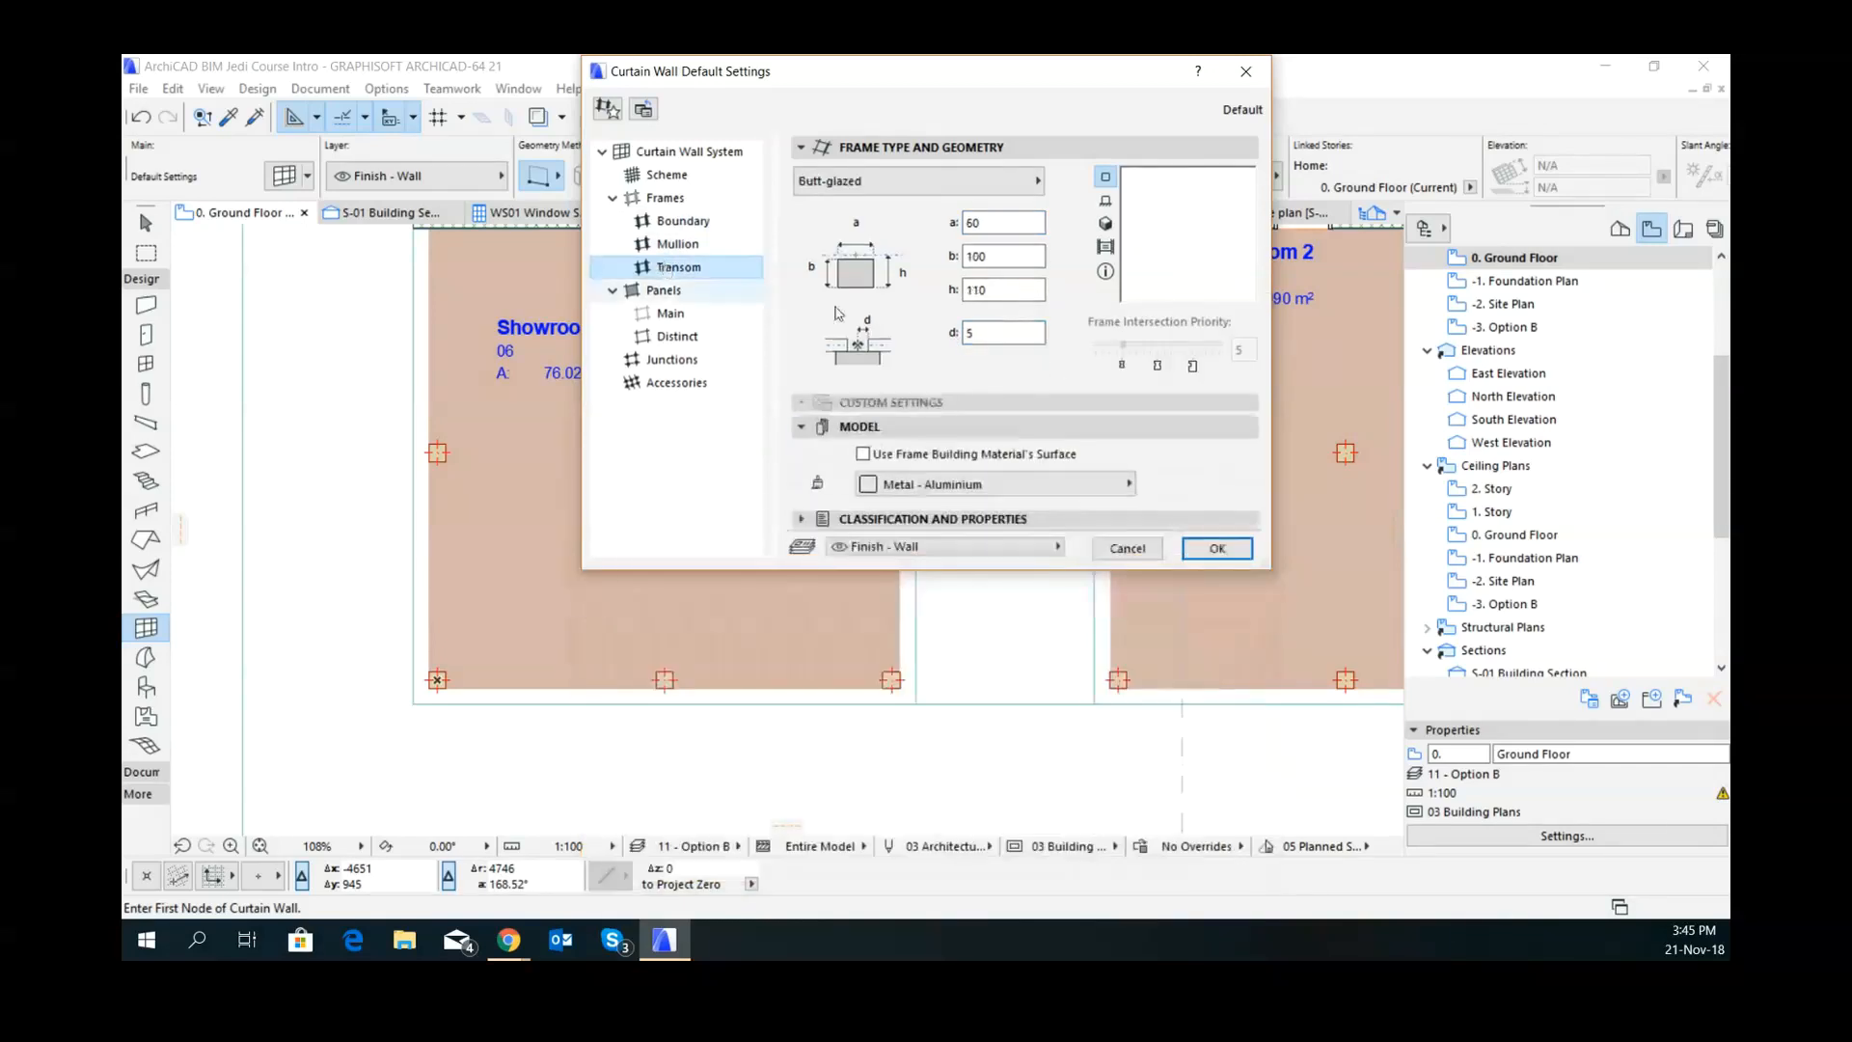
{"action": "double_click", "coordinate": [993, 223]}
{"action": "type", "text": "50"}
{"action": "left_click", "coordinate": [998, 255]}
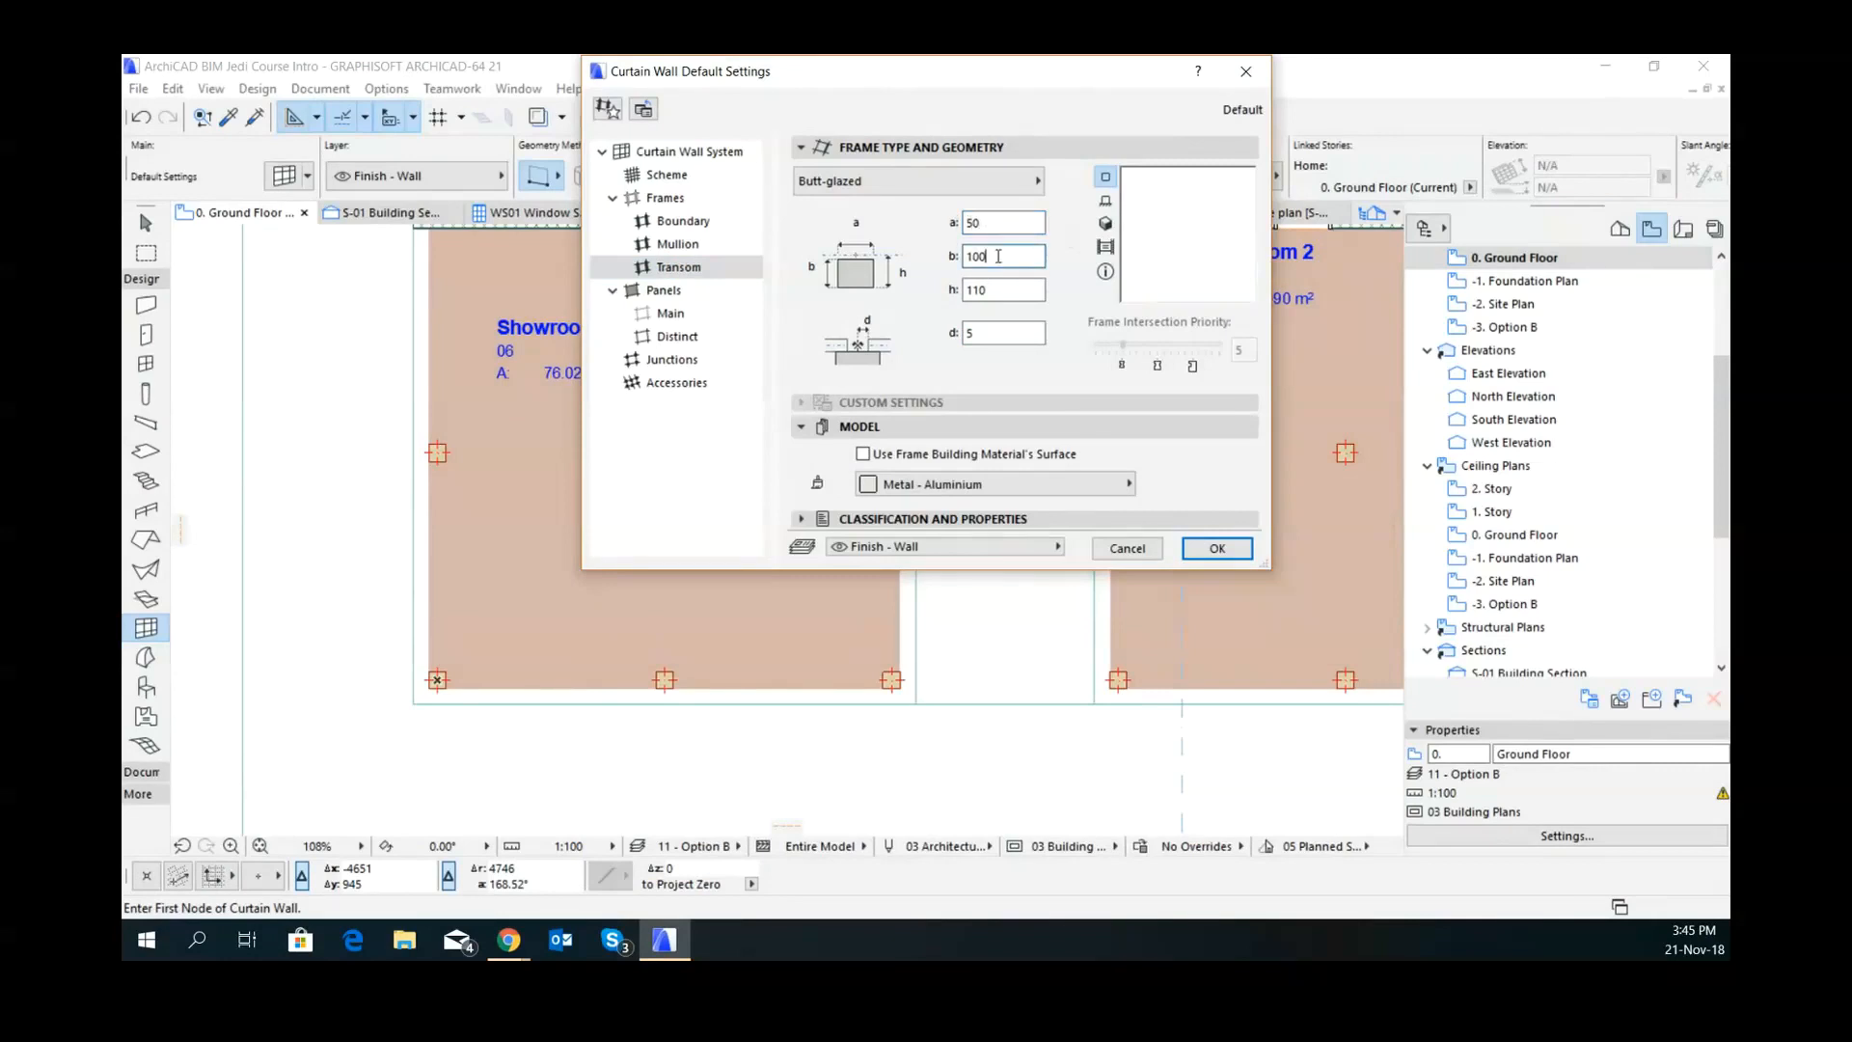
{"action": "double_click", "coordinate": [989, 256]}
{"action": "type", "text": "110"}
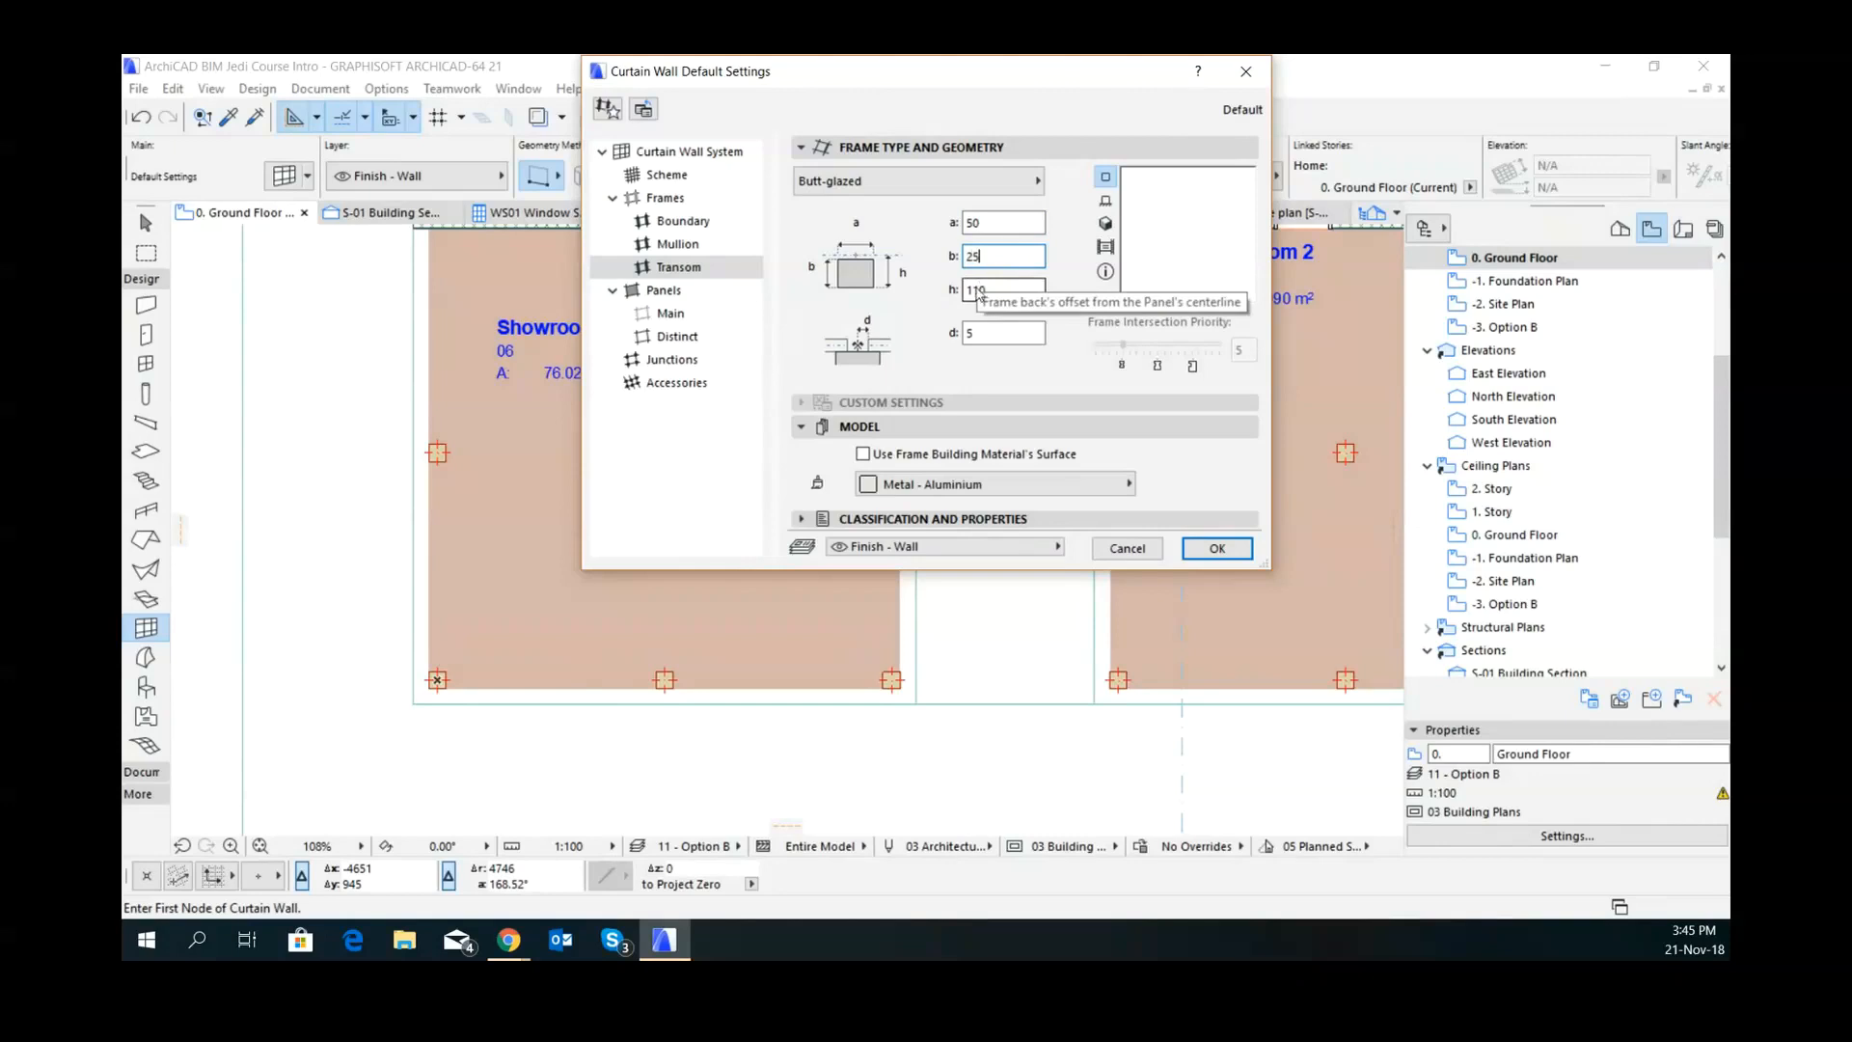
{"action": "double_click", "coordinate": [1024, 289]}
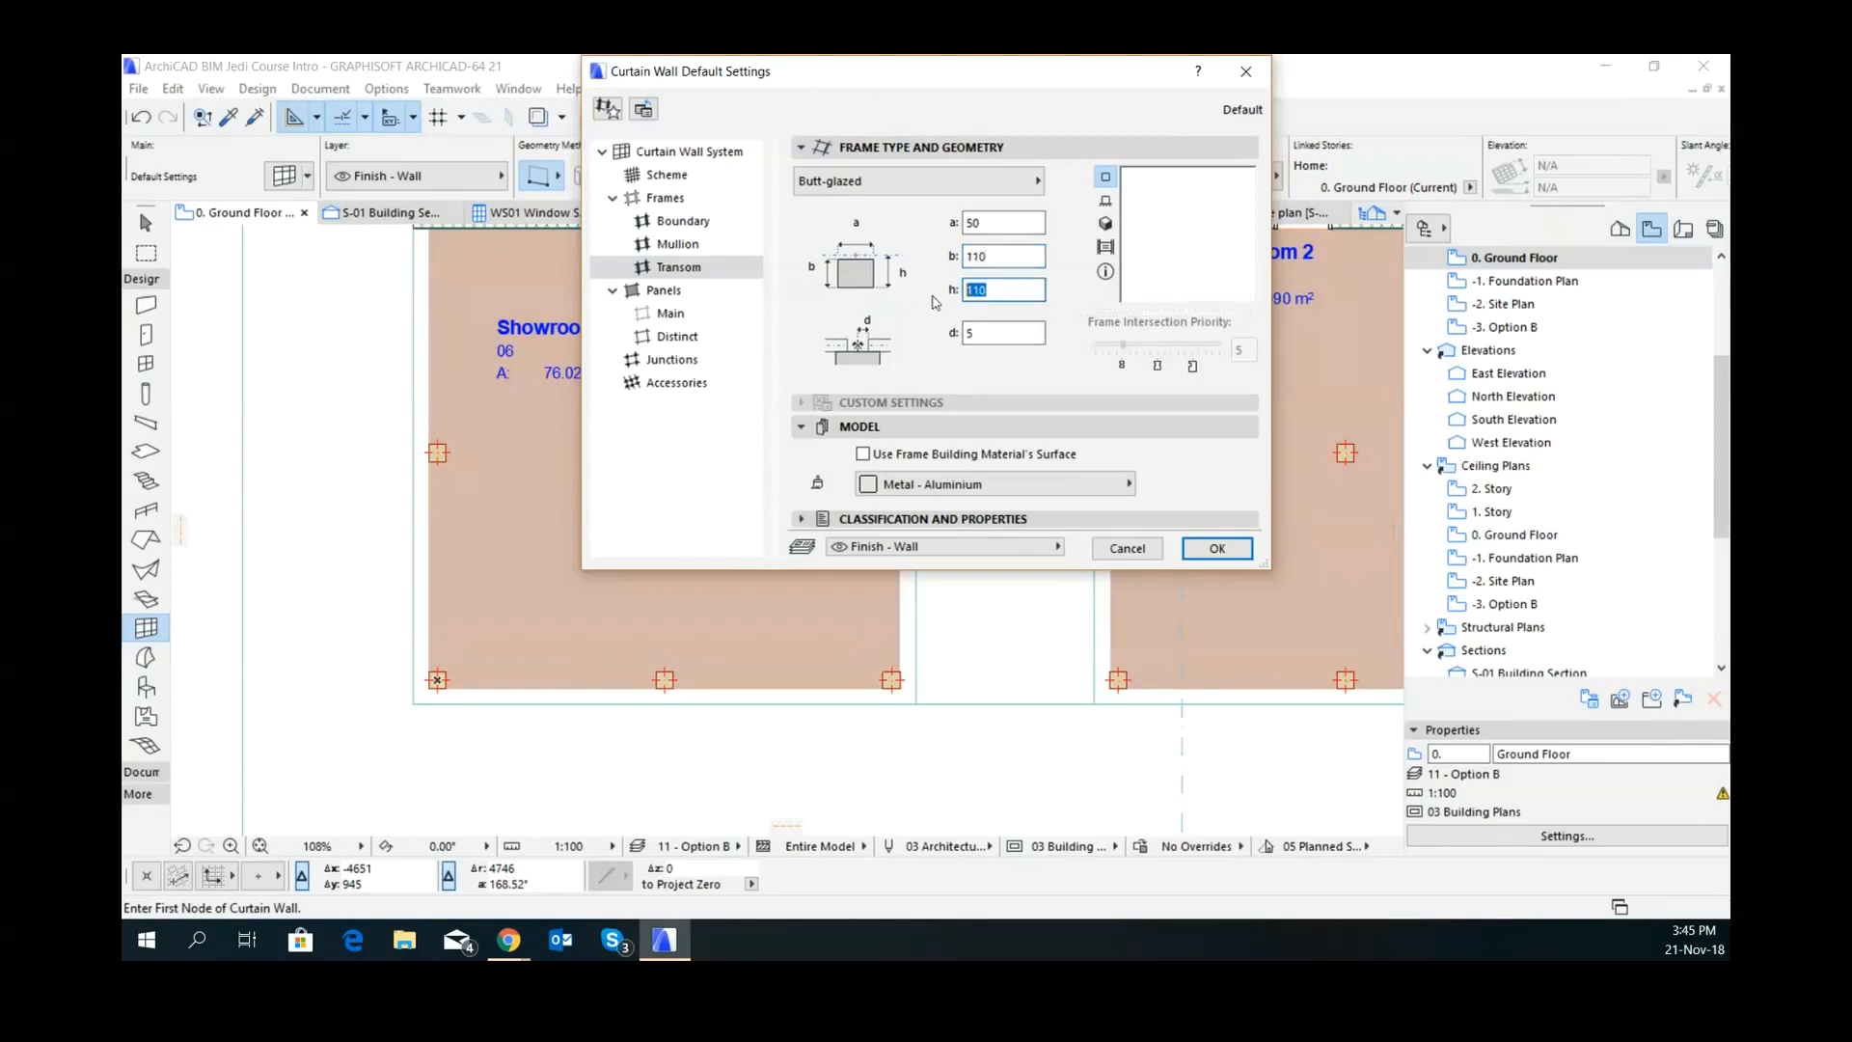
{"action": "type", "text": "200"}
- Change the transom frame to Generic with depth b 250 and gap depth d 10, and close the curtain wall settings without saving
{"action": "left_click", "coordinate": [1032, 182]}
{"action": "left_click", "coordinate": [1053, 195]}
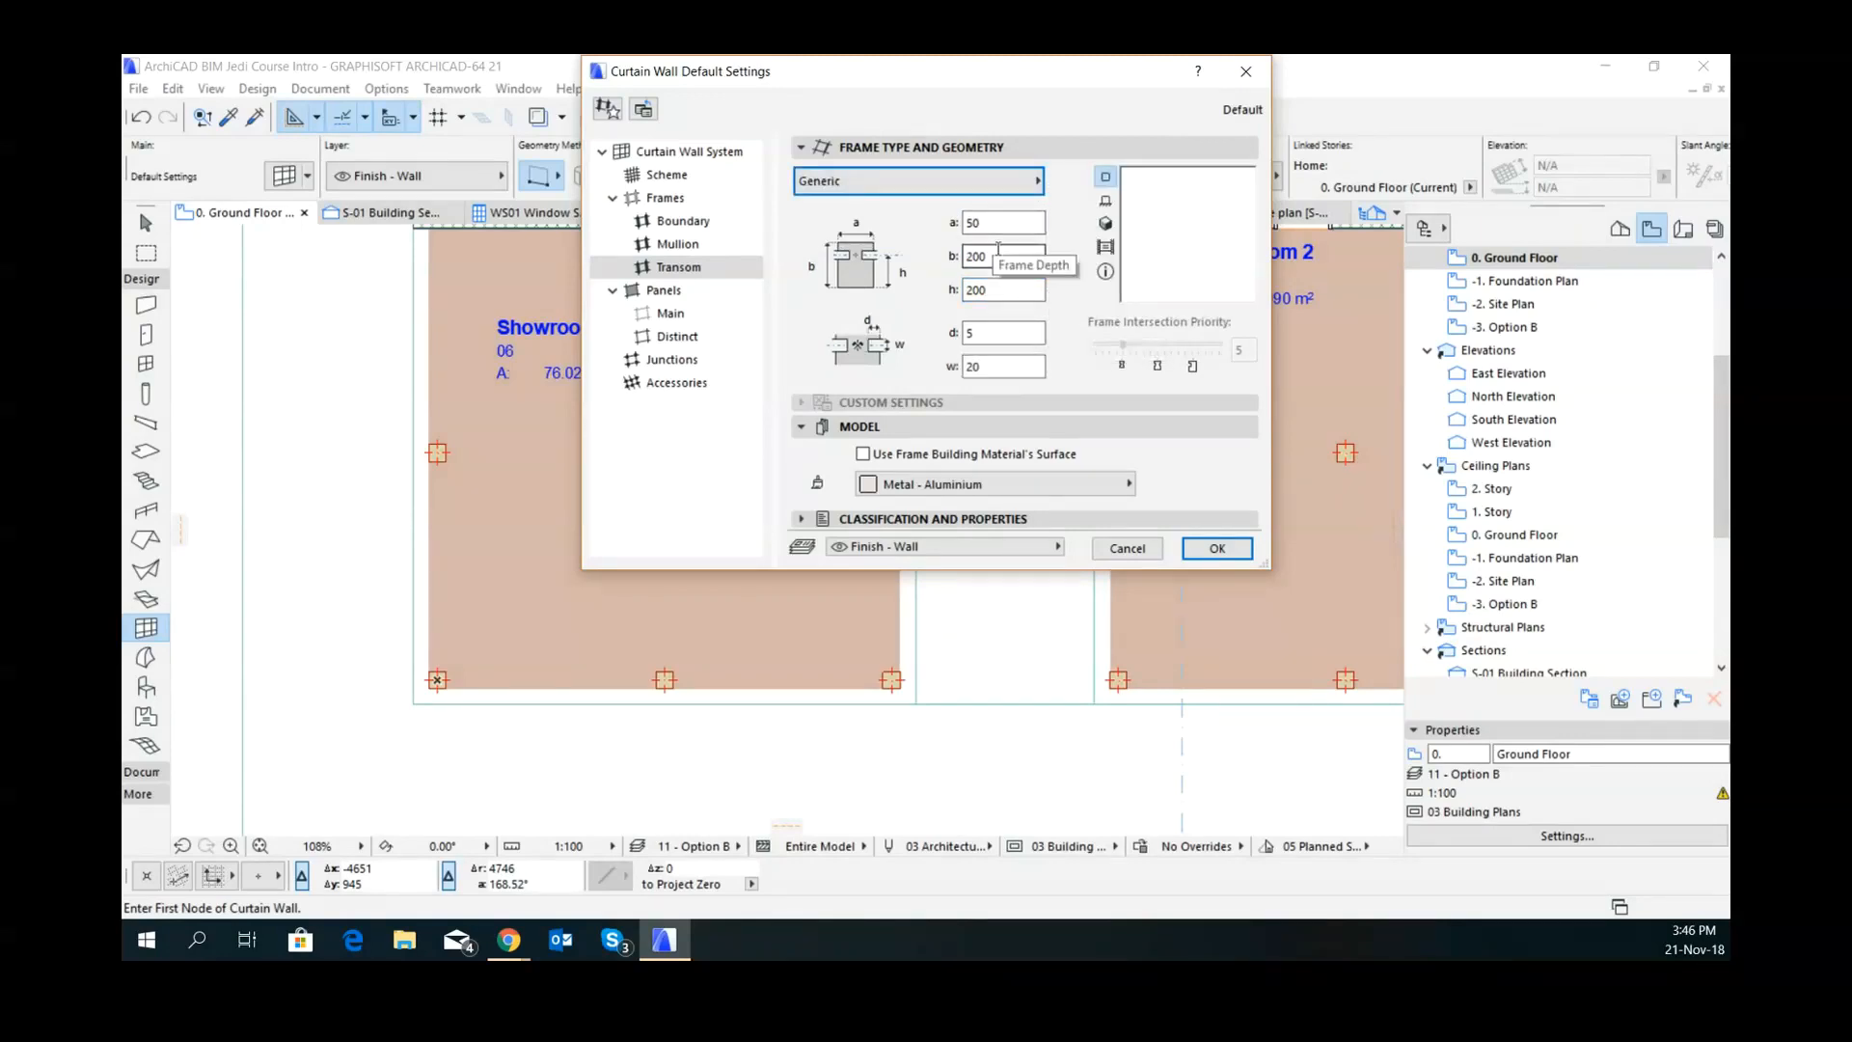
{"action": "double_click", "coordinate": [994, 256]}
{"action": "type", "text": "250"}
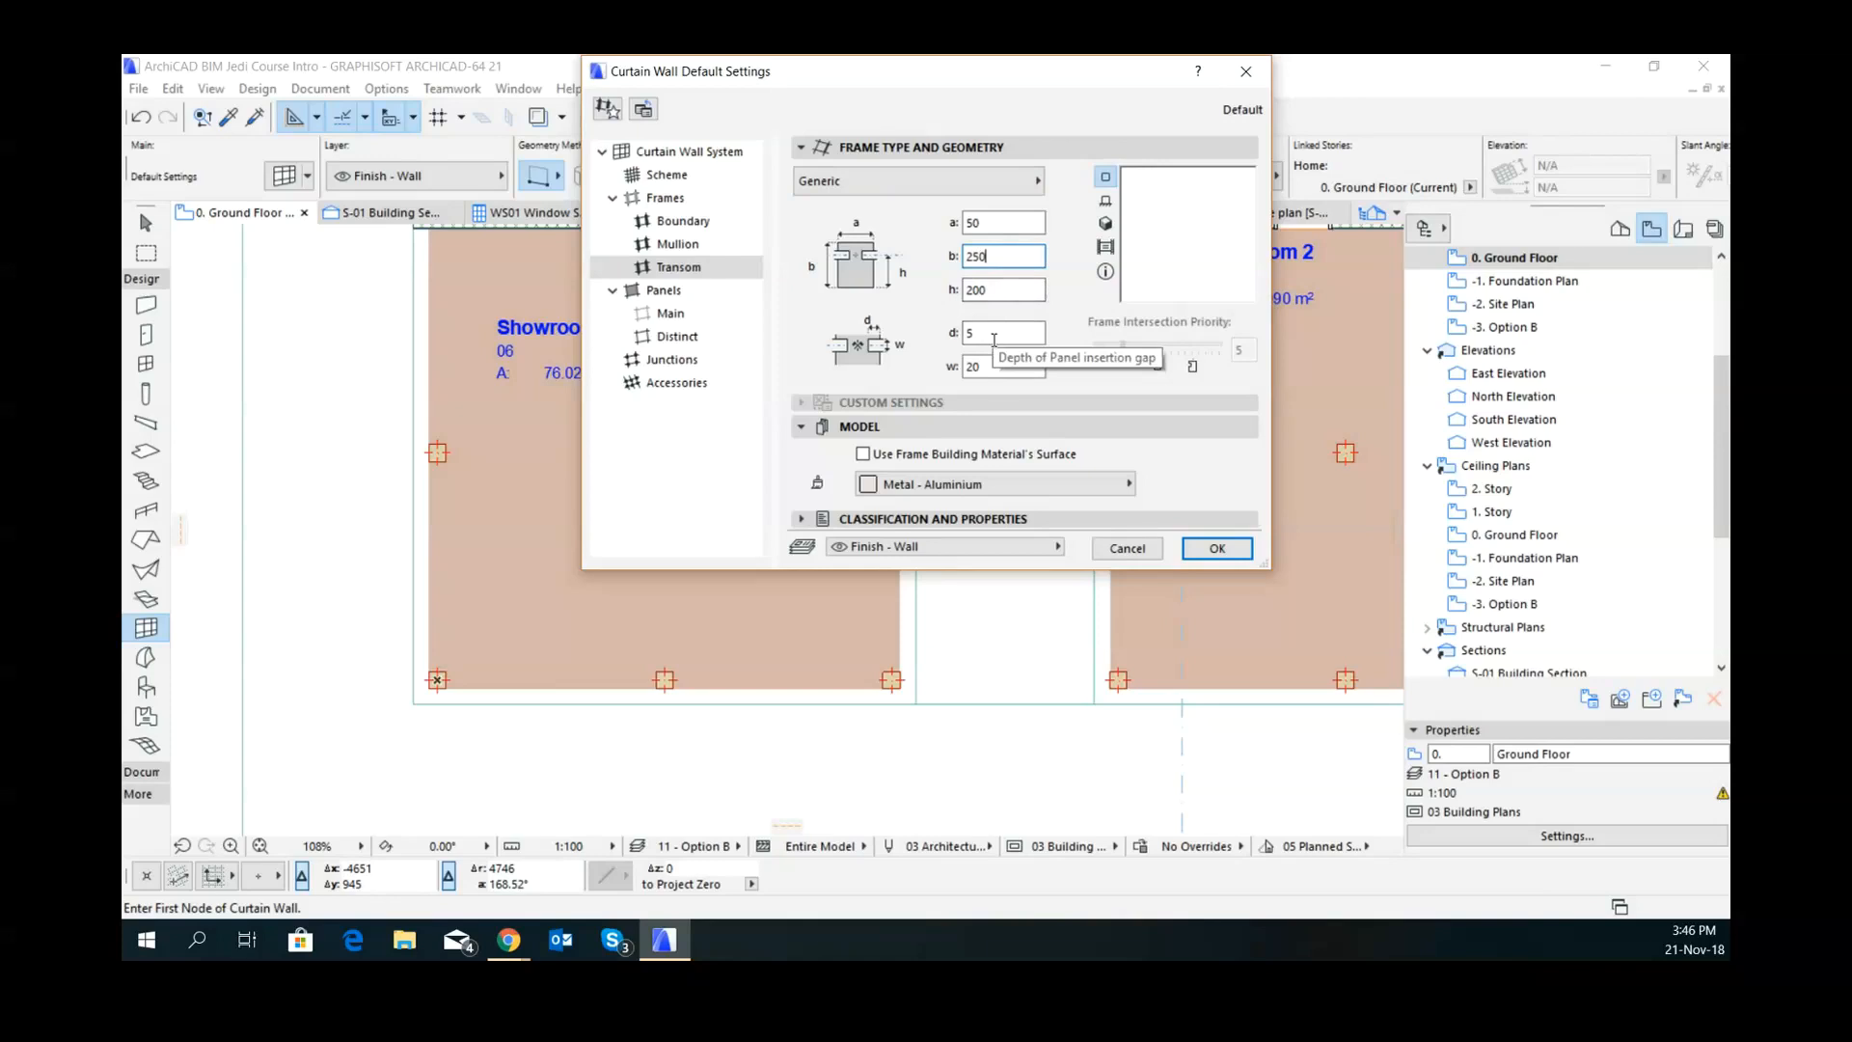
{"action": "double_click", "coordinate": [992, 326]}
{"action": "type", "text": "10"}
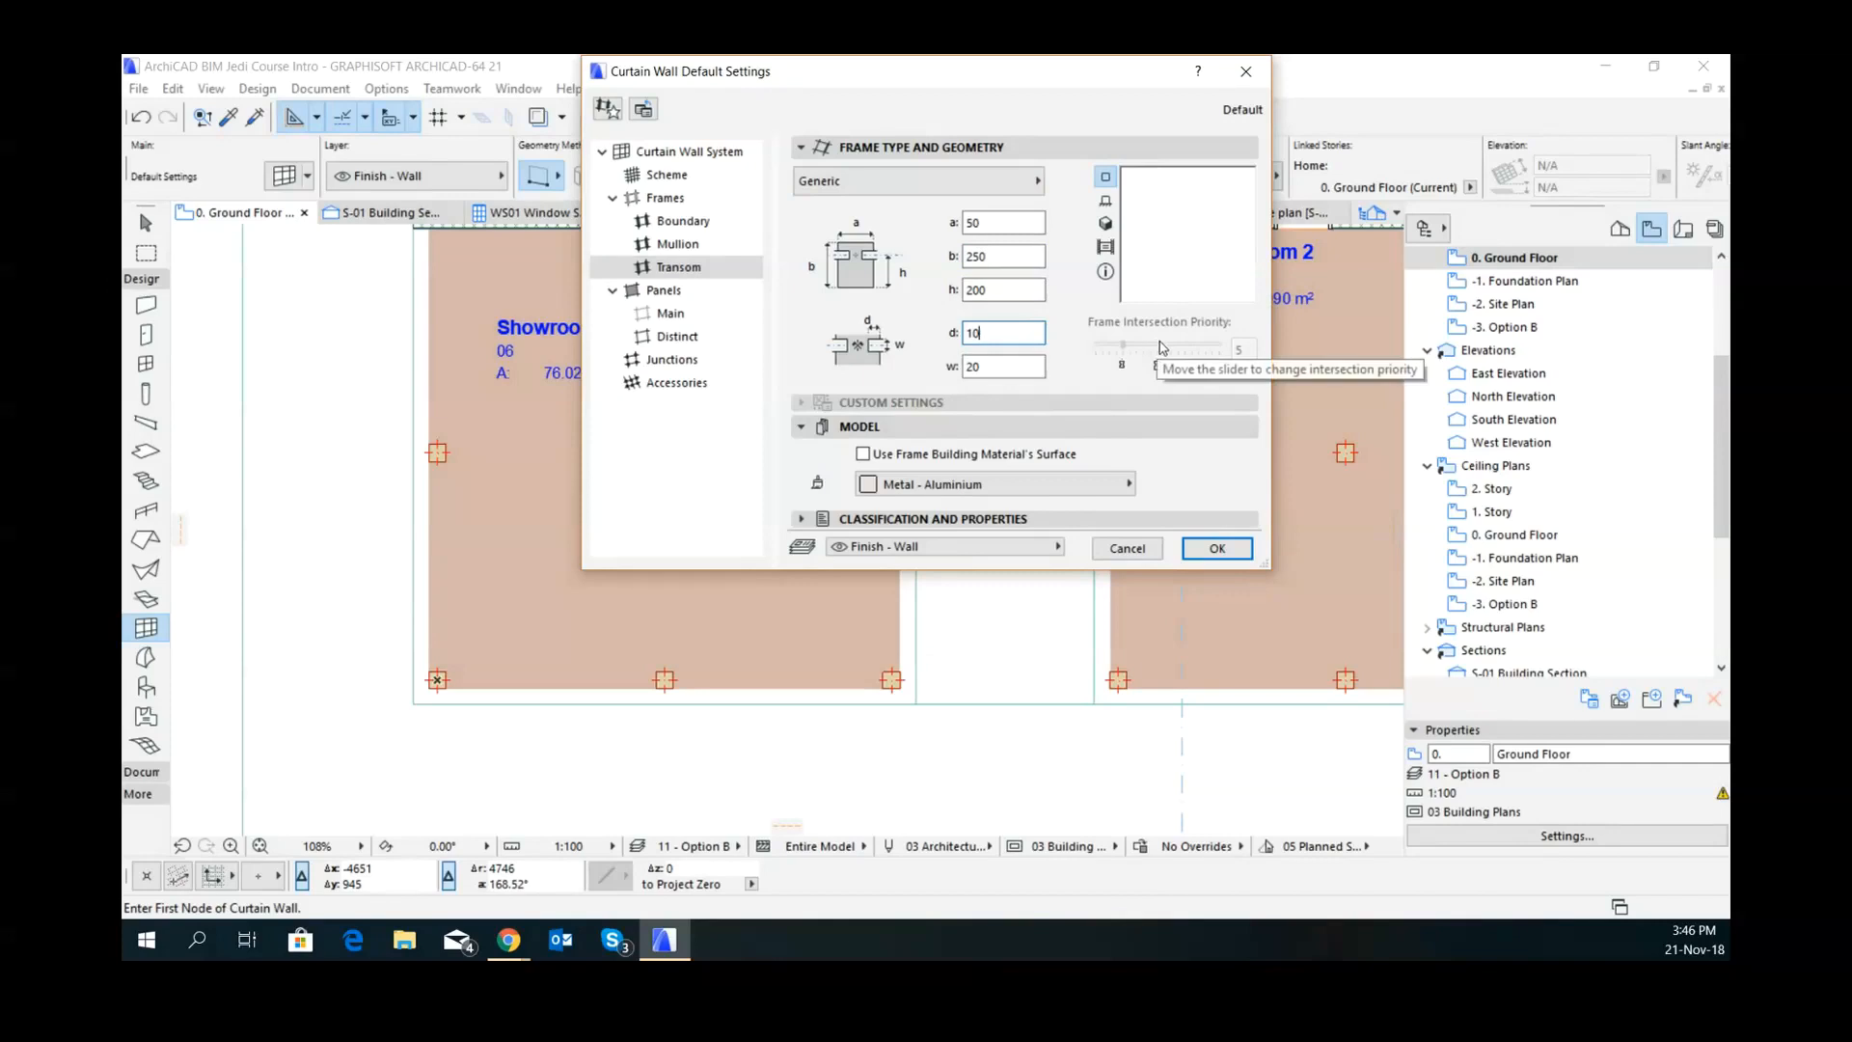
{"action": "left_click", "coordinate": [665, 155]}
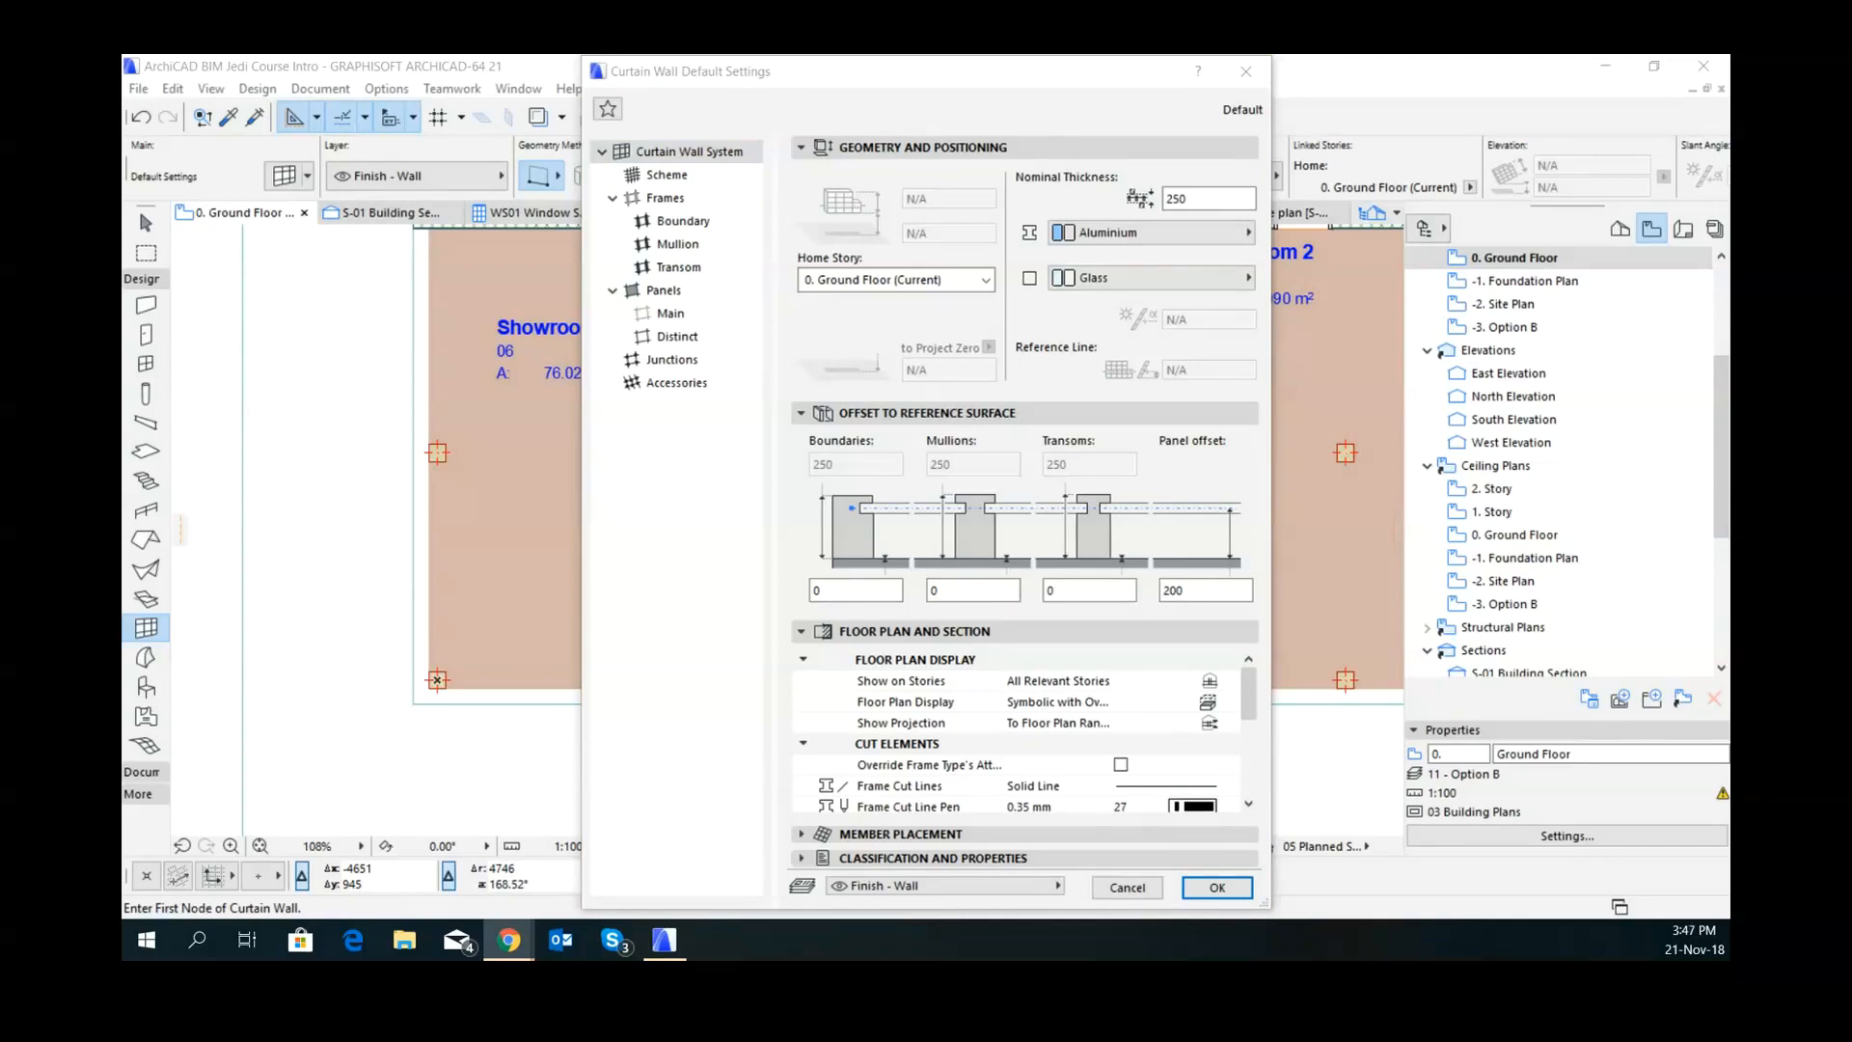
{"action": "left_click", "coordinate": [1127, 887]}
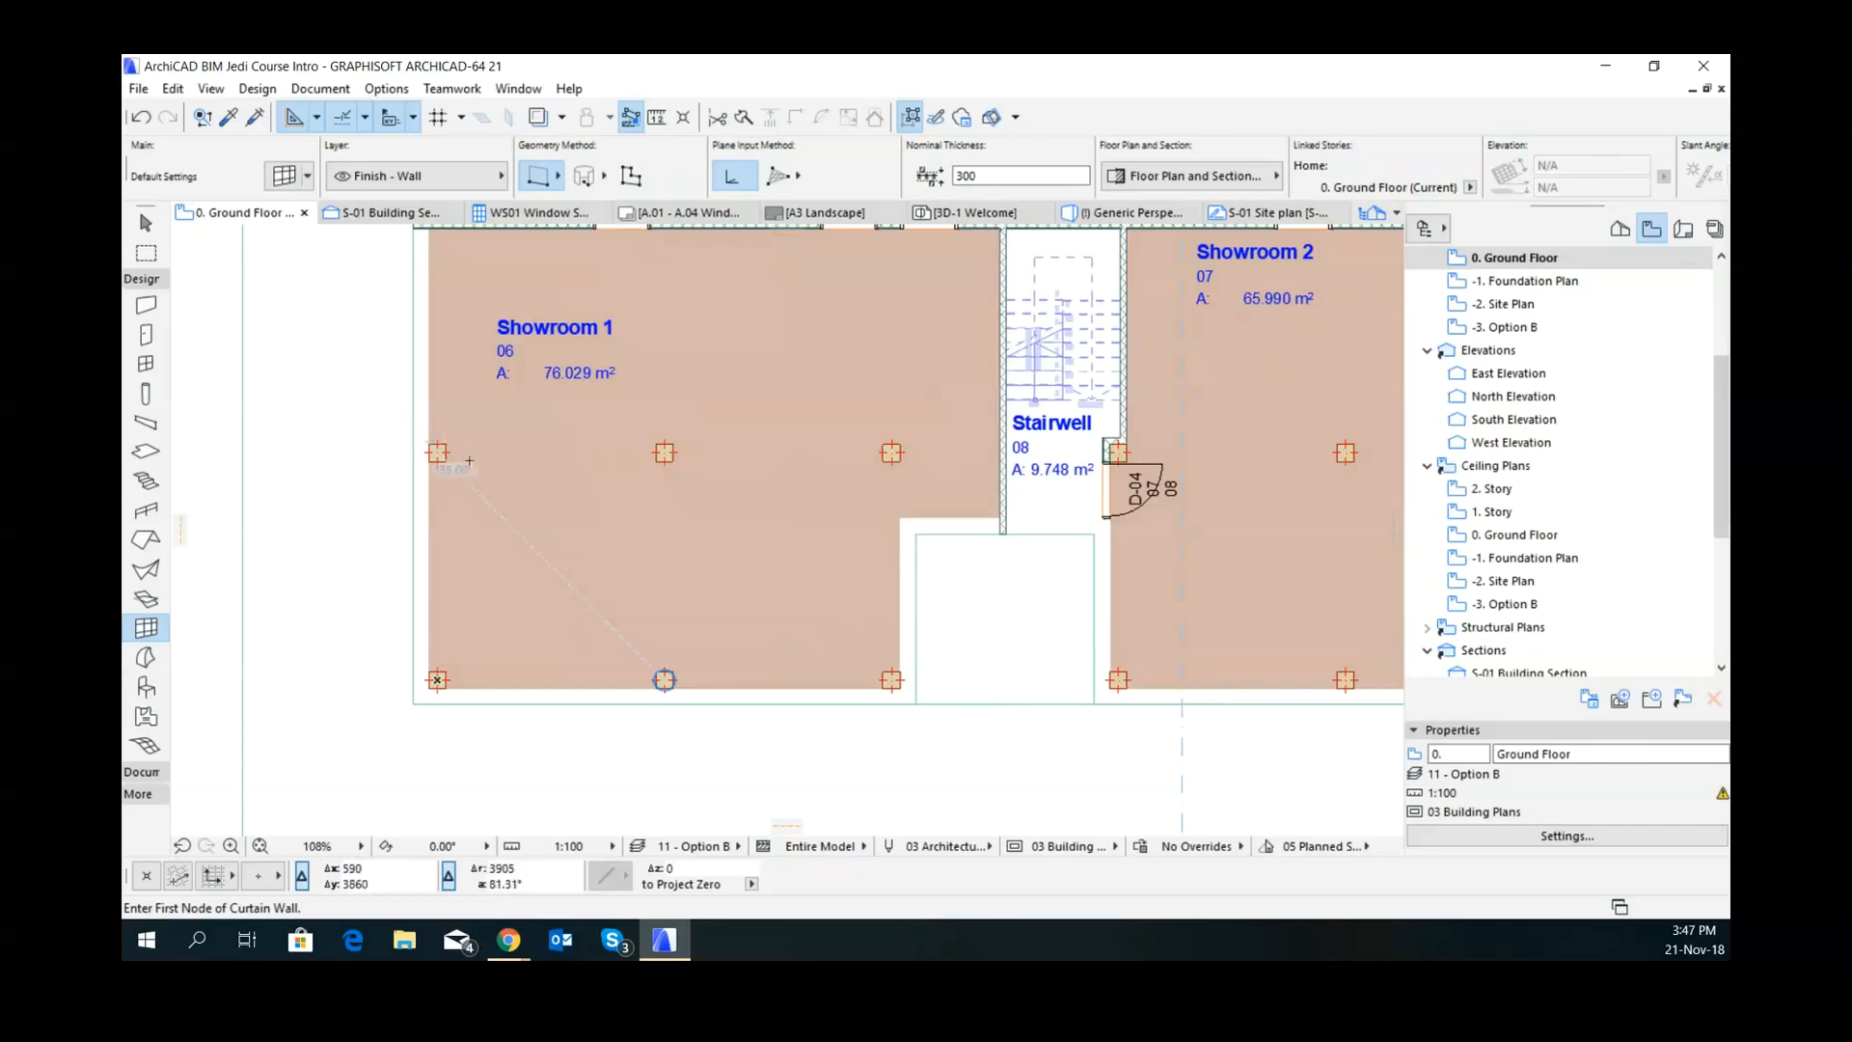
- Open the S-01 Building Section and measure the height from the ground floor slab to the underside of the first-story slab
{"action": "scroll", "coordinate": [1577, 540], "scroll_direction": "down", "scroll_amount": 2}
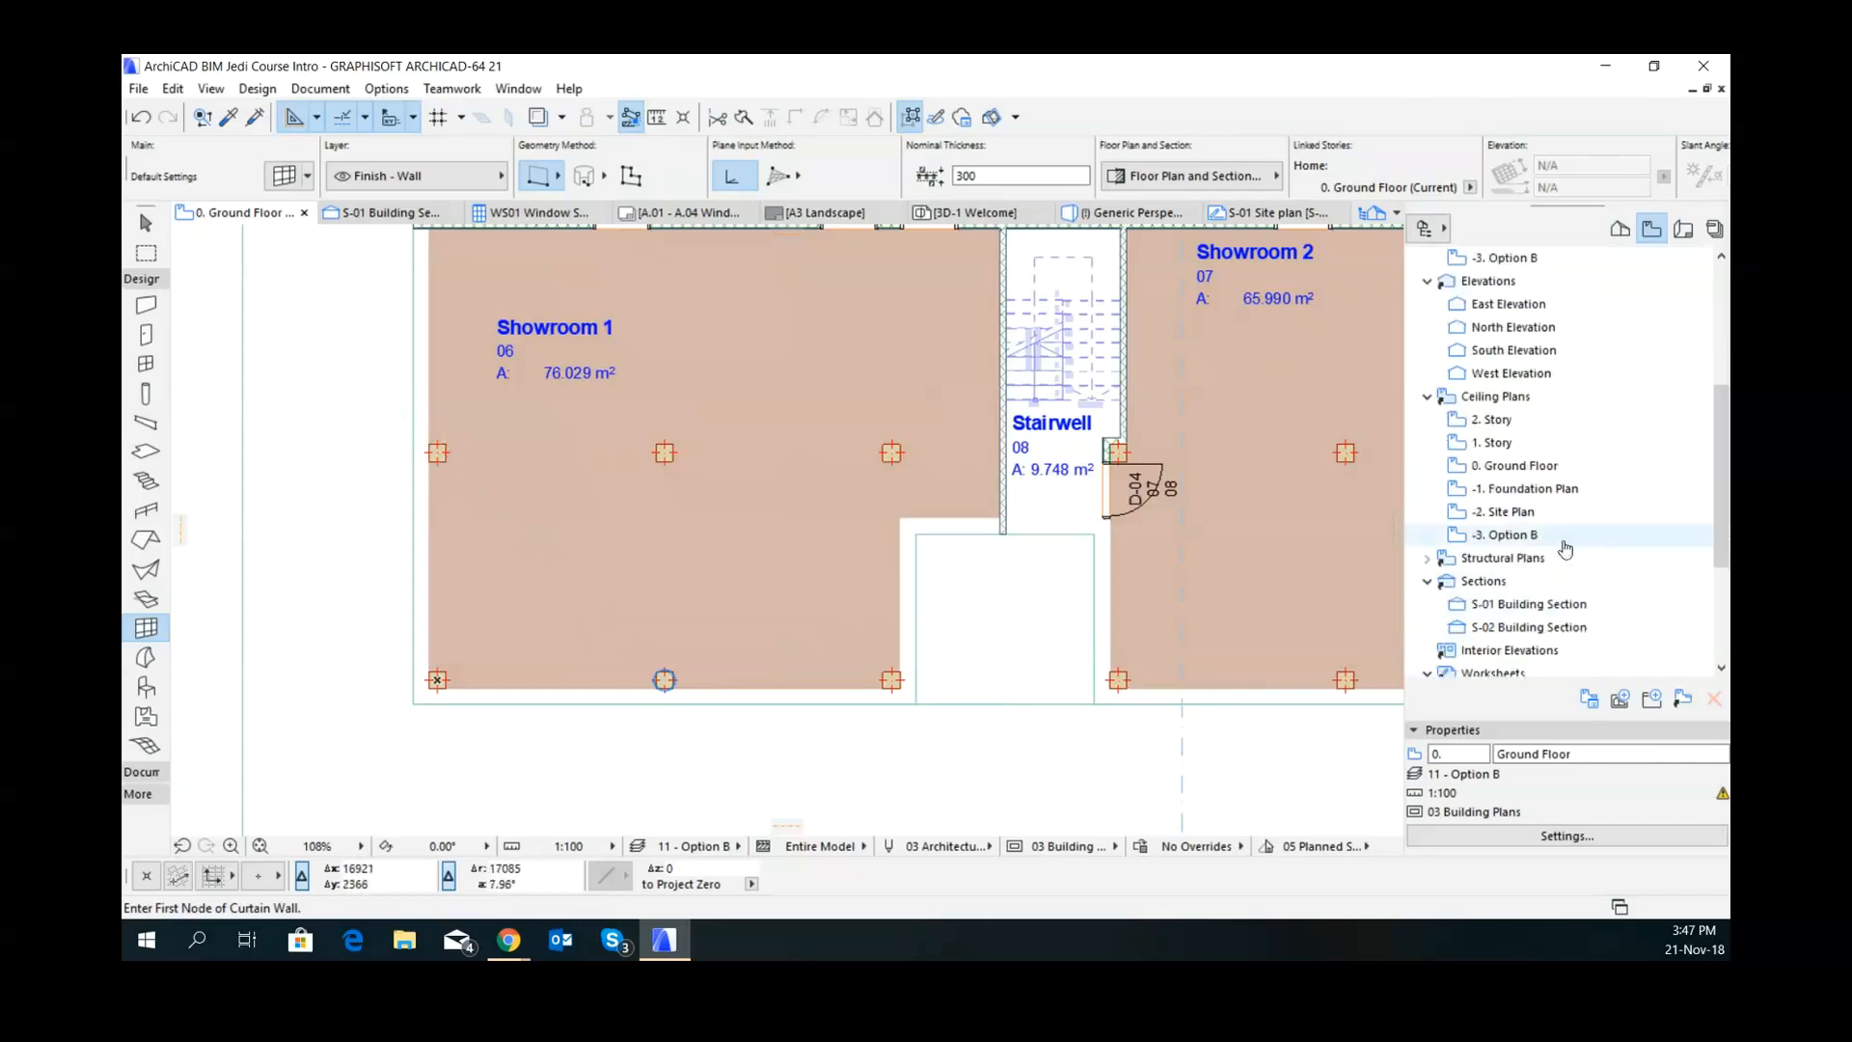
{"action": "double_click", "coordinate": [1579, 536]}
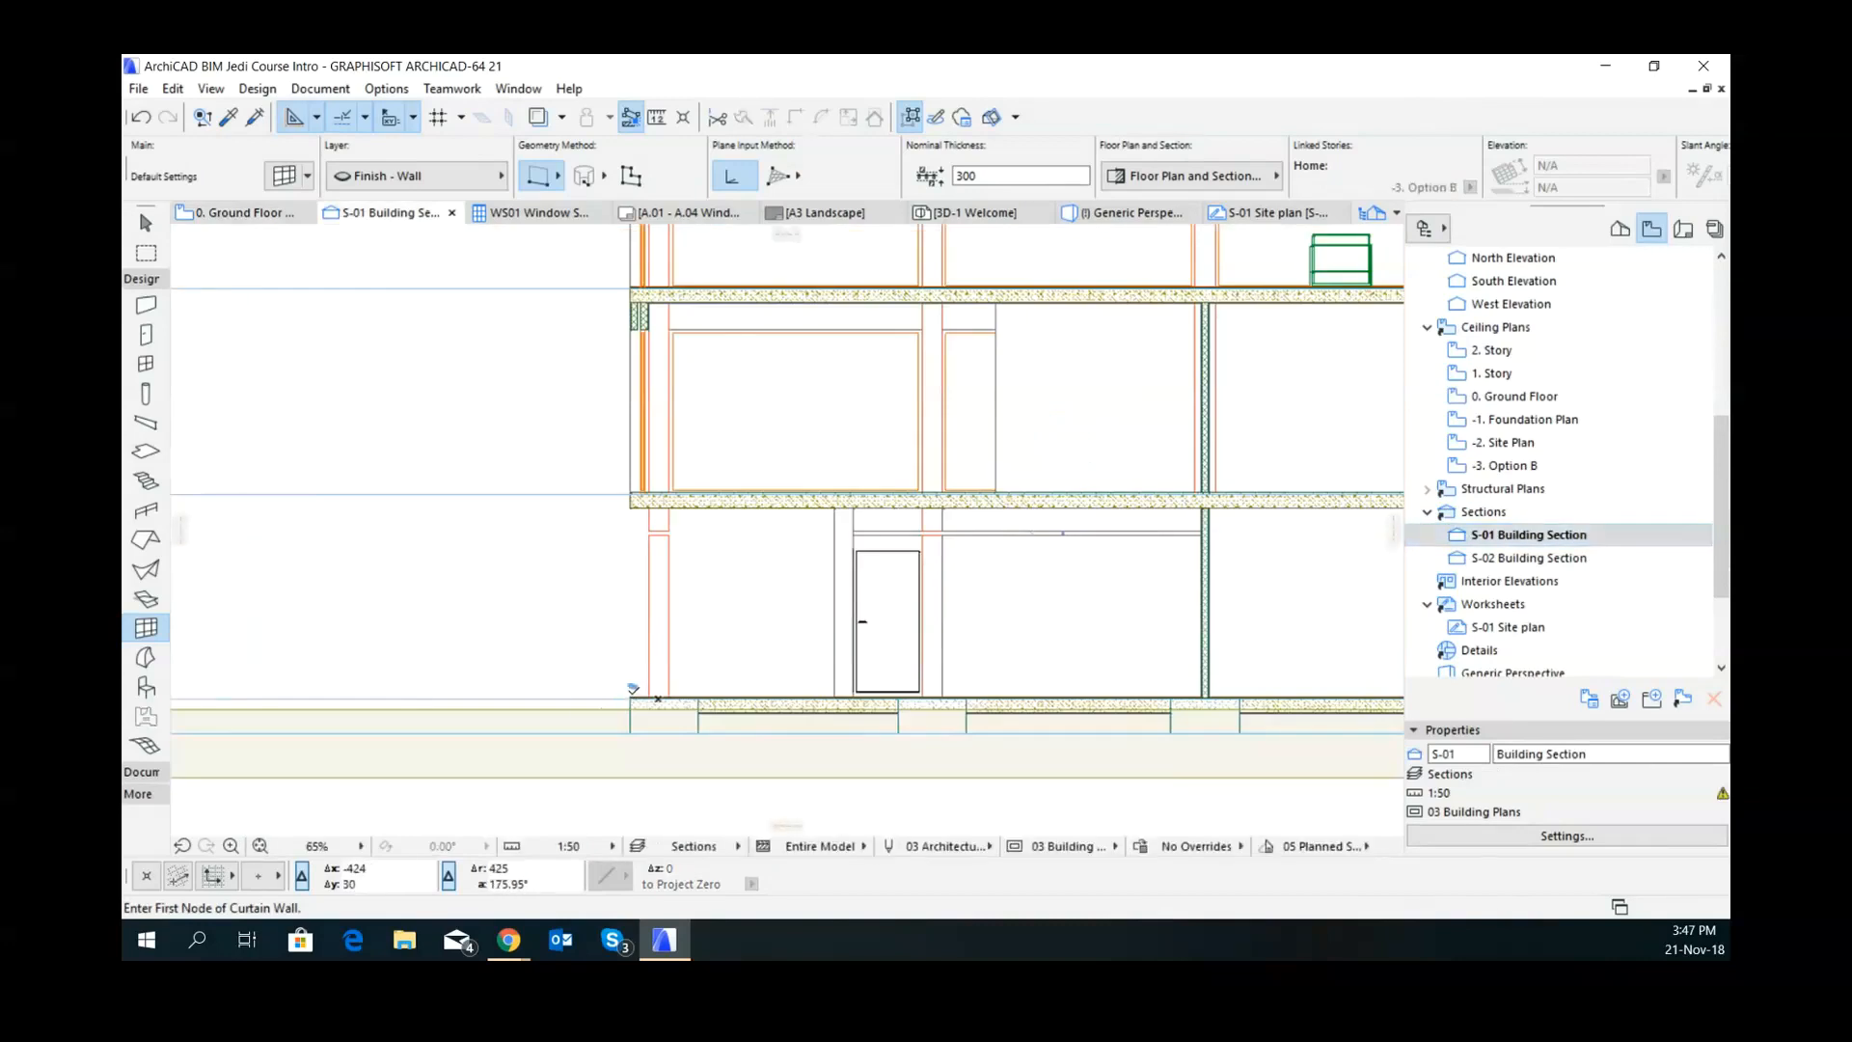
{"action": "key", "text": "m"}
{"action": "left_click", "coordinate": [630, 696]}
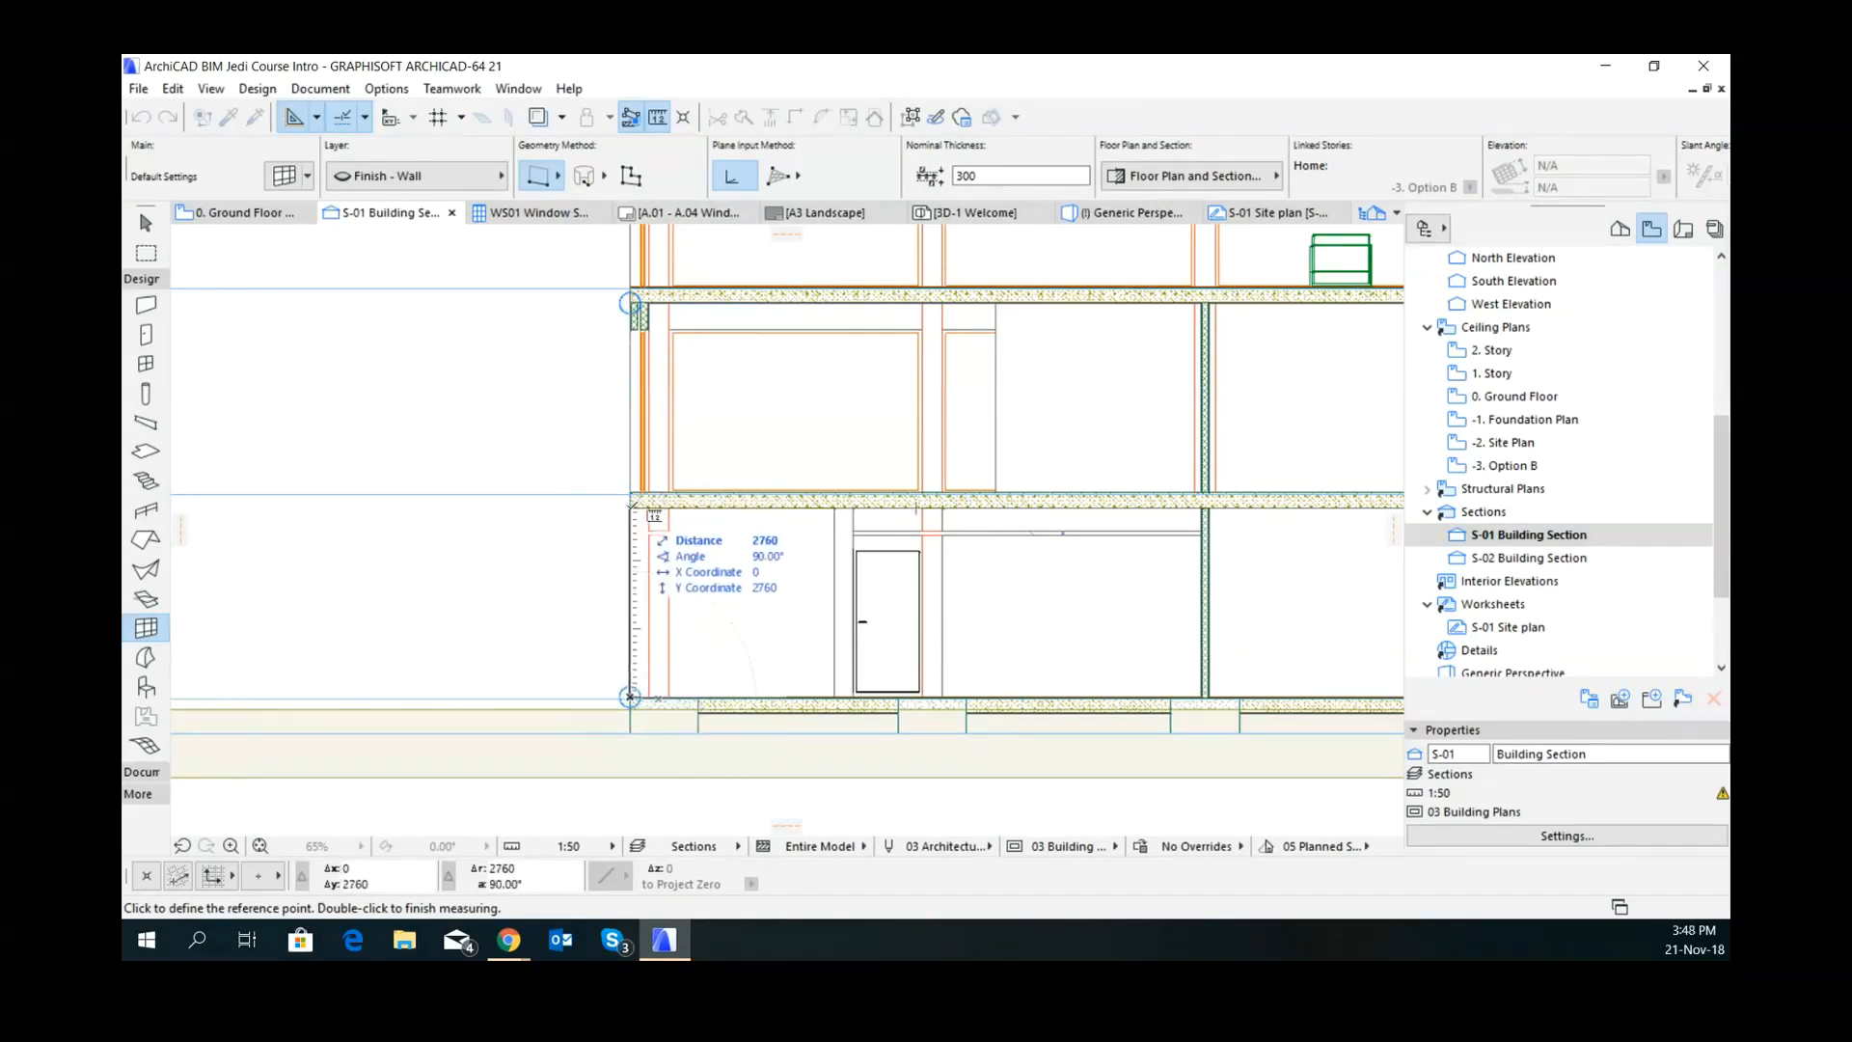
{"action": "left_click", "coordinate": [629, 503]}
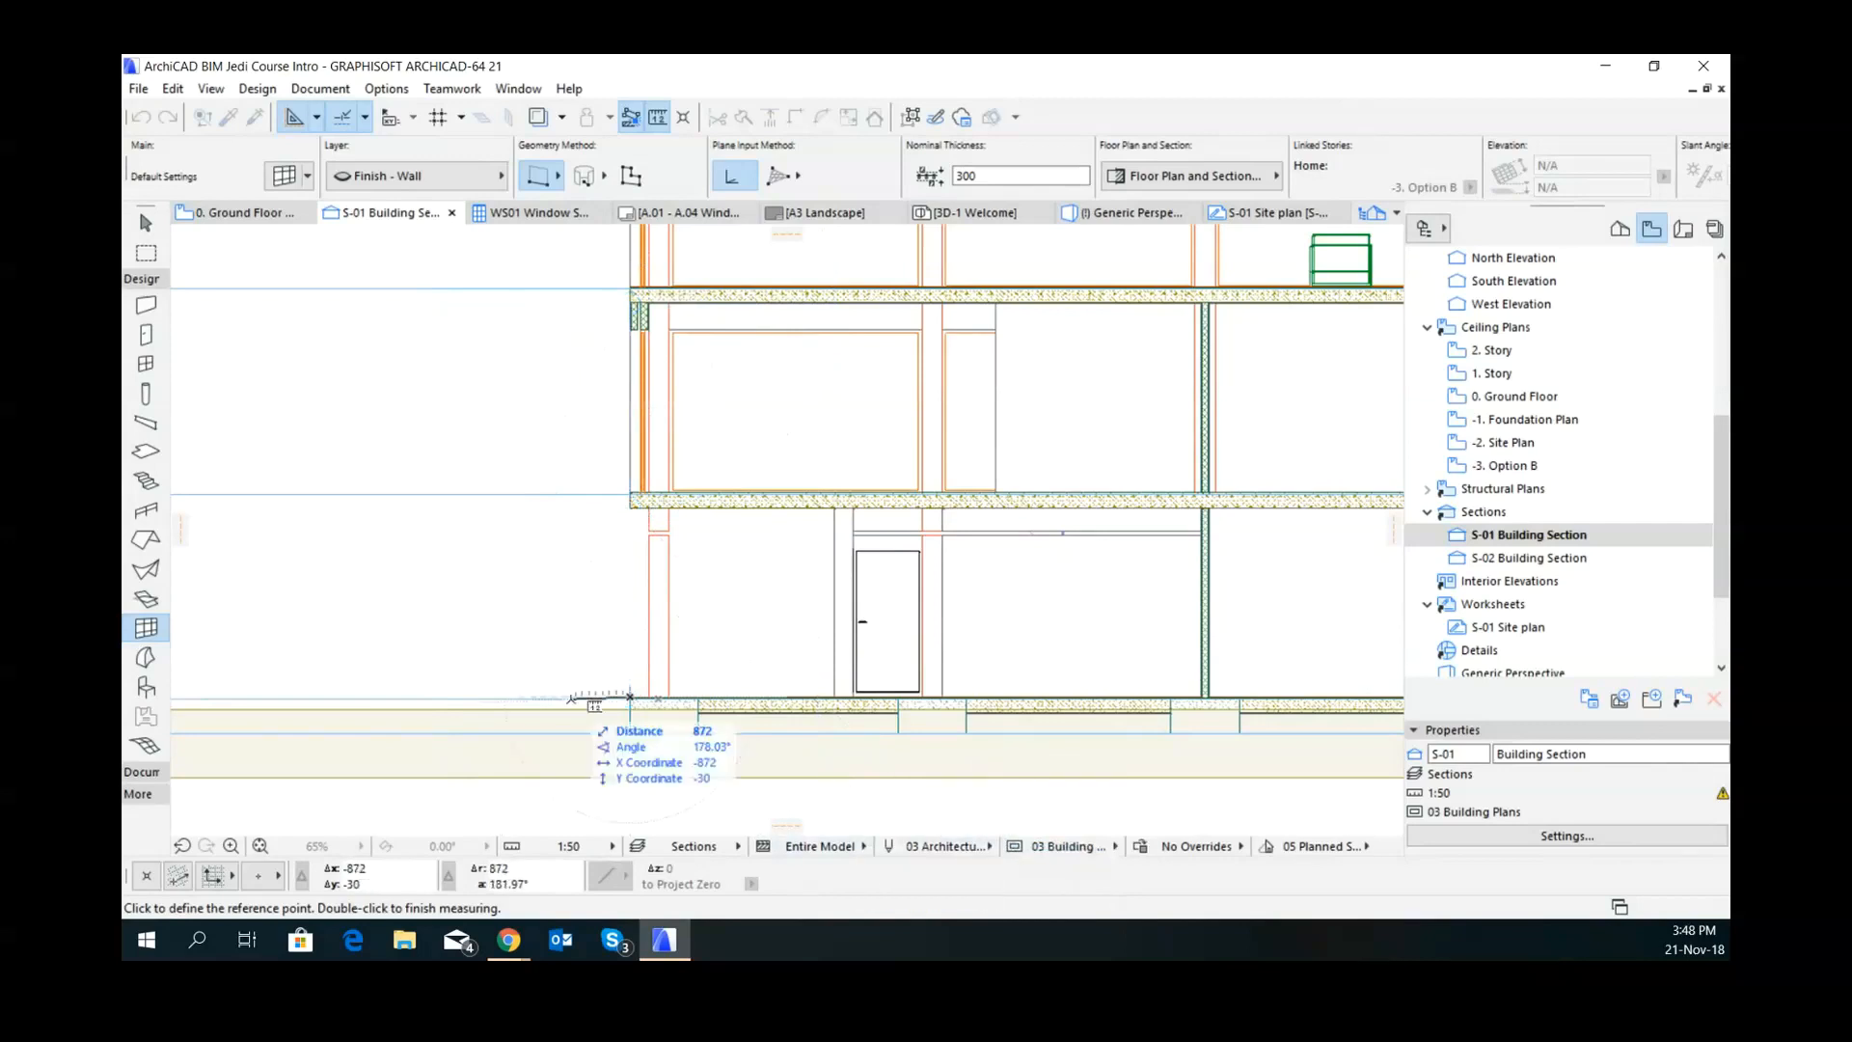
{"action": "key", "text": "Escape"}
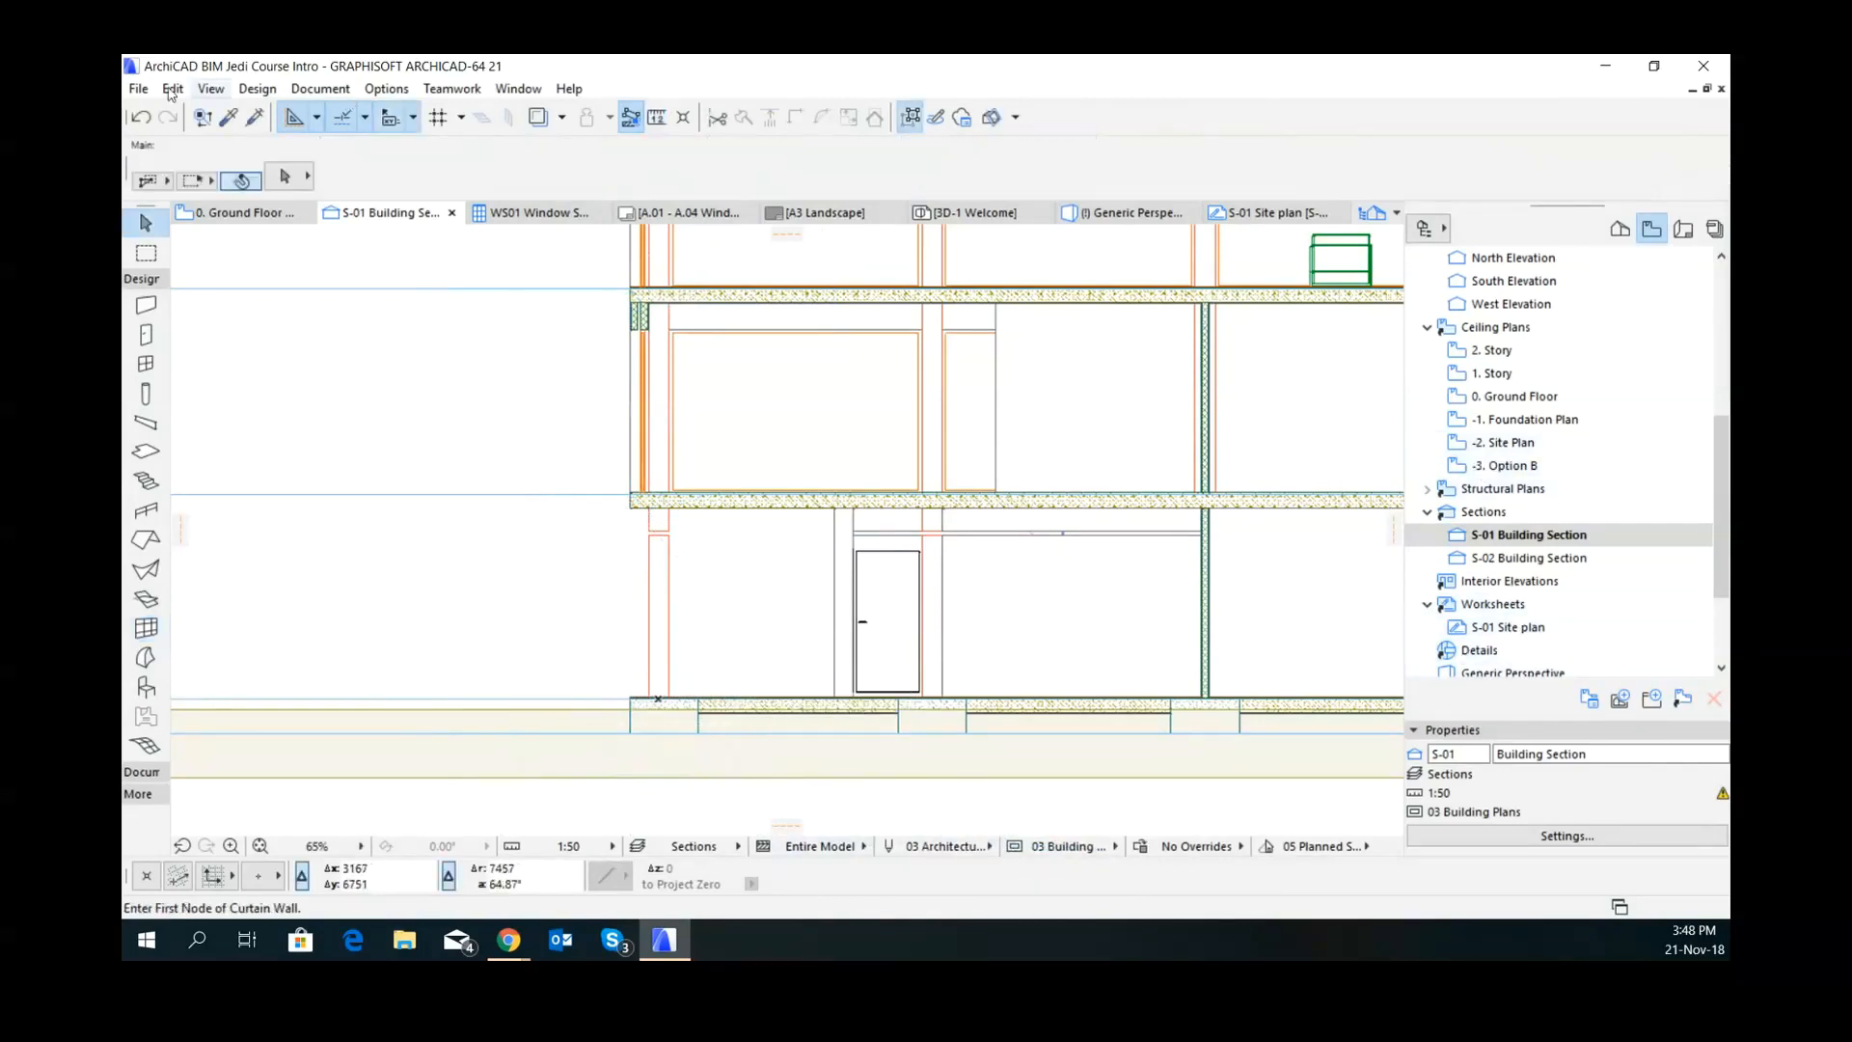
- Return to the Ground Floor plan and open the boundary frame page of the Curtain Wall tool's default settings
{"action": "left_click", "coordinate": [259, 214]}
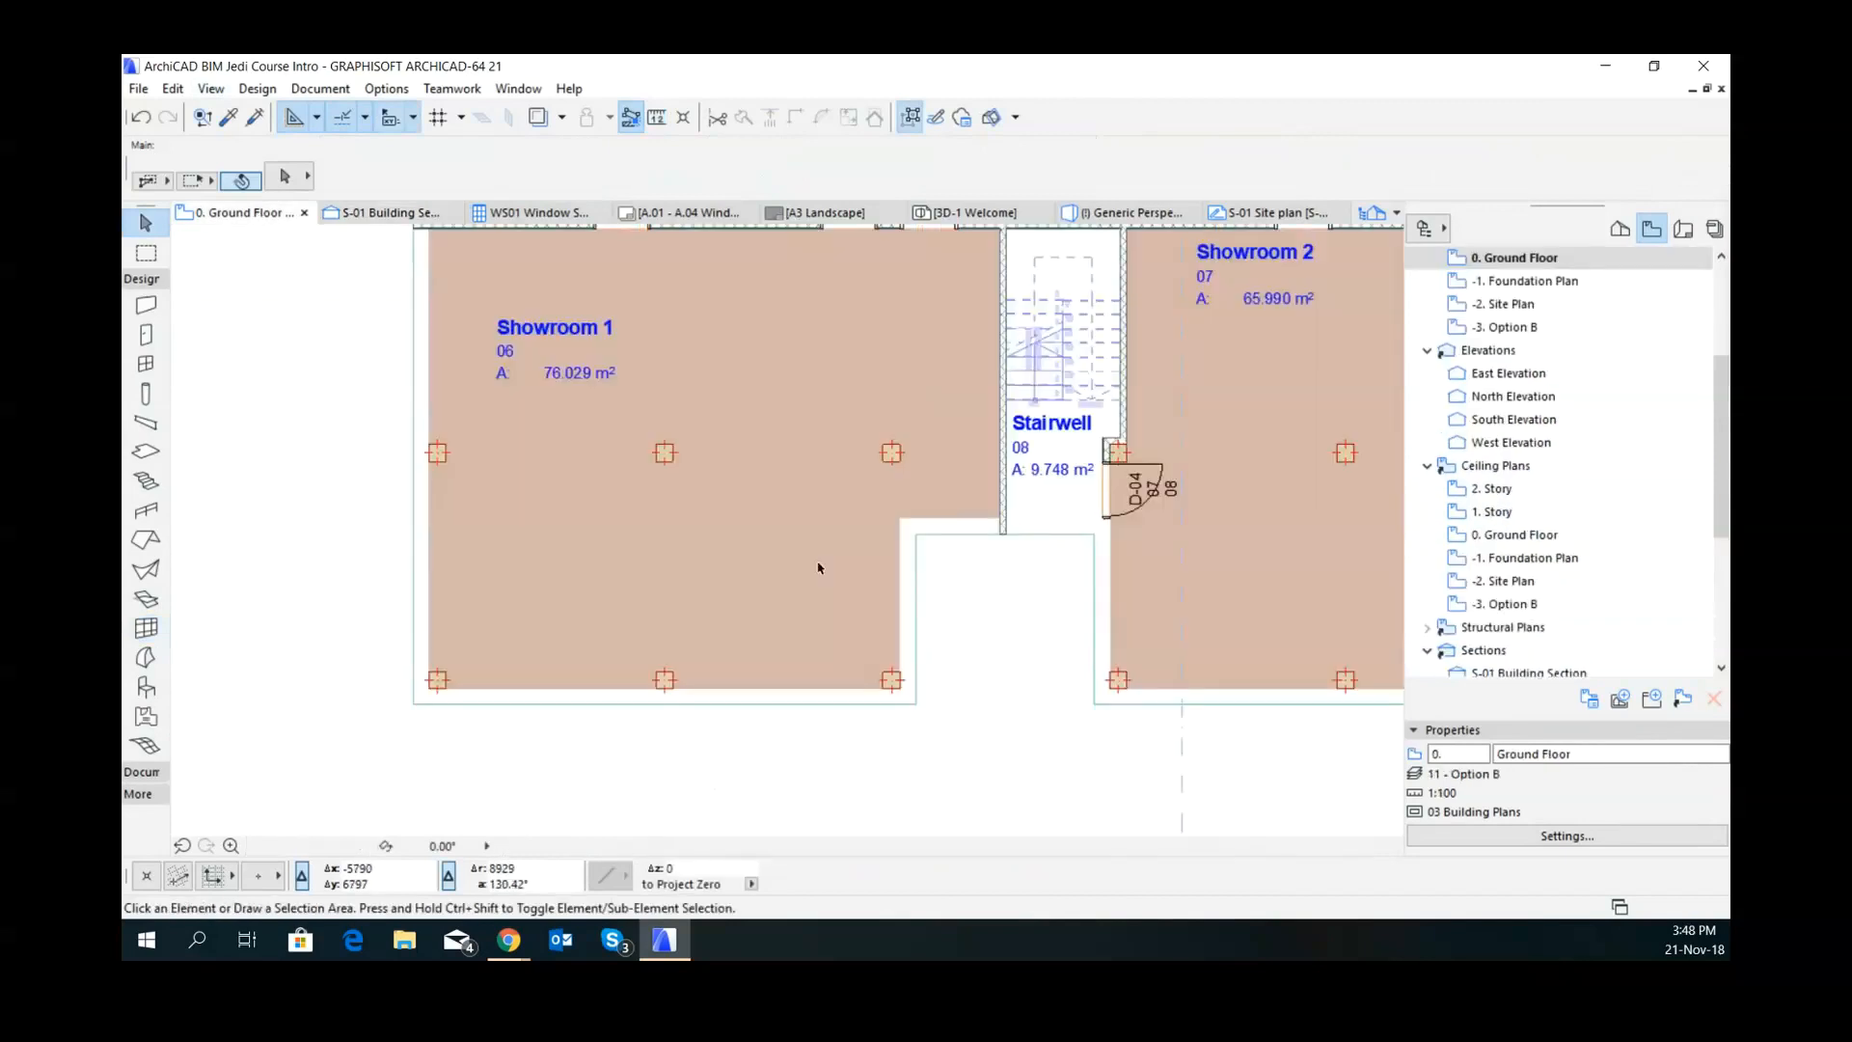
{"action": "left_click", "coordinate": [140, 369]}
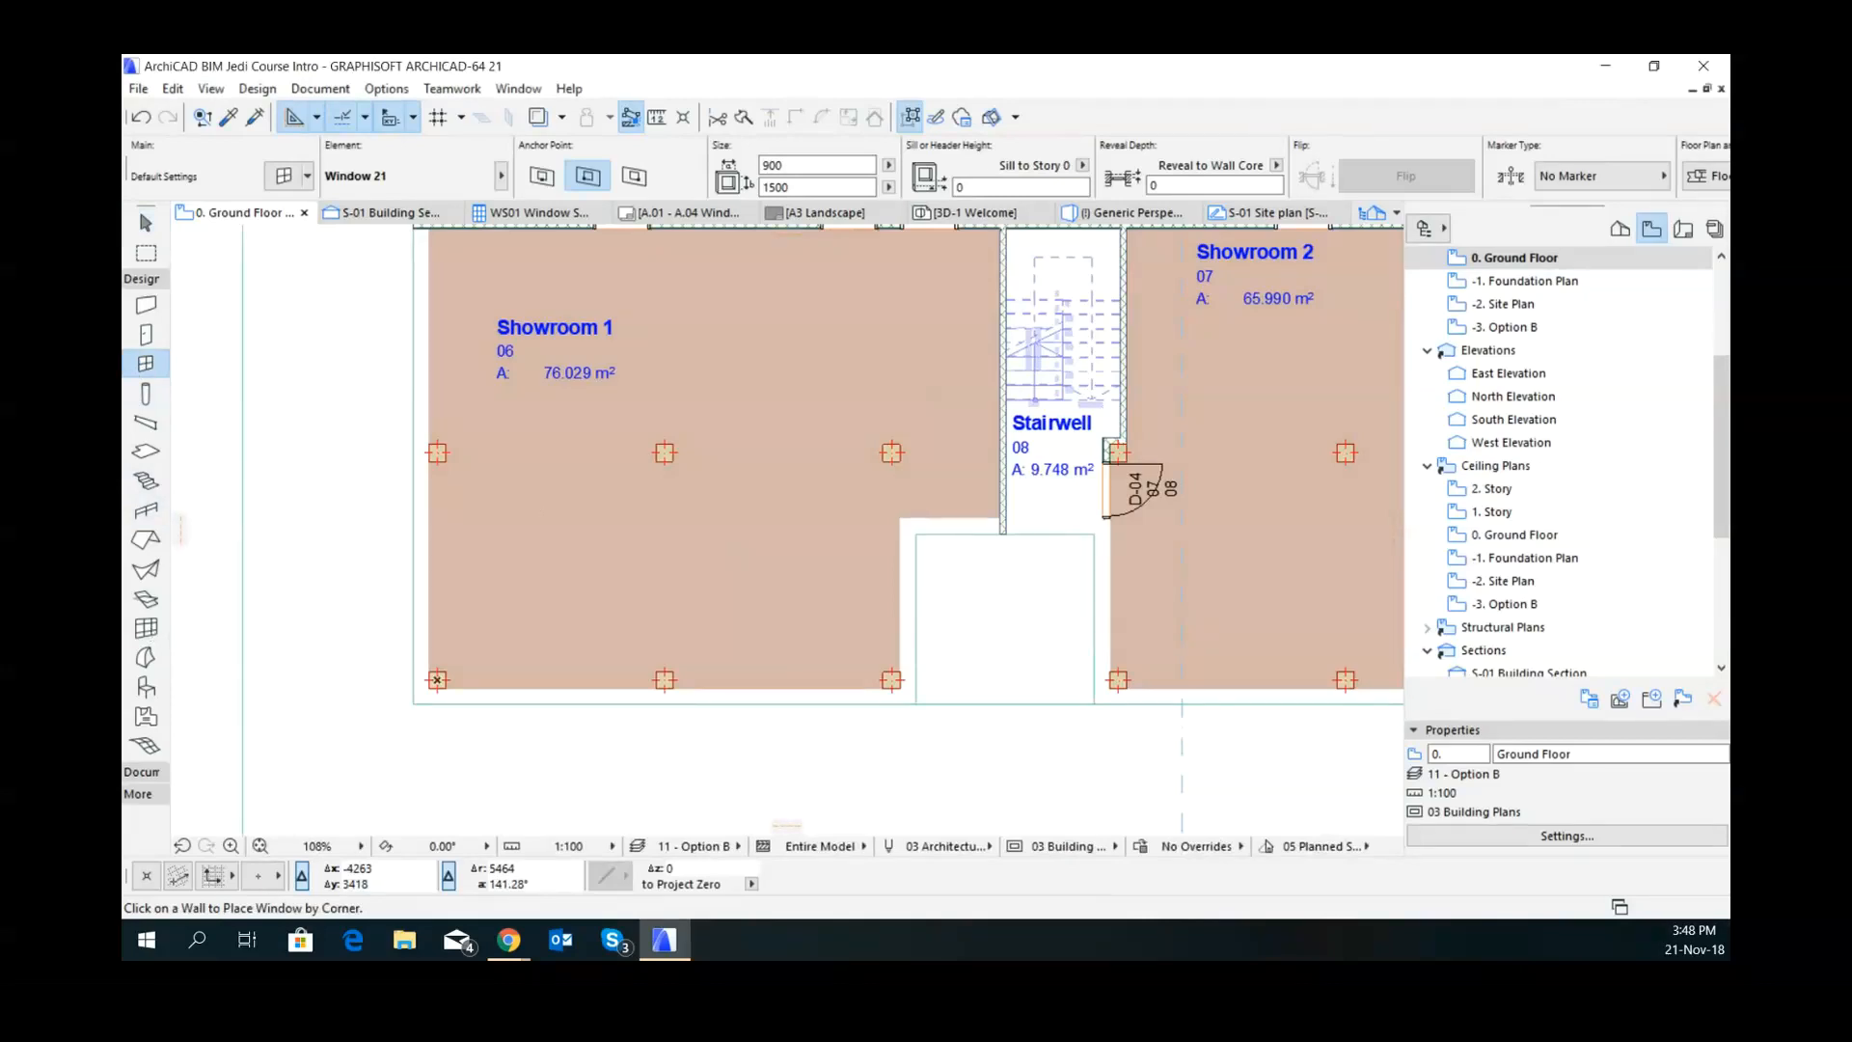
{"action": "double_click", "coordinate": [145, 628]}
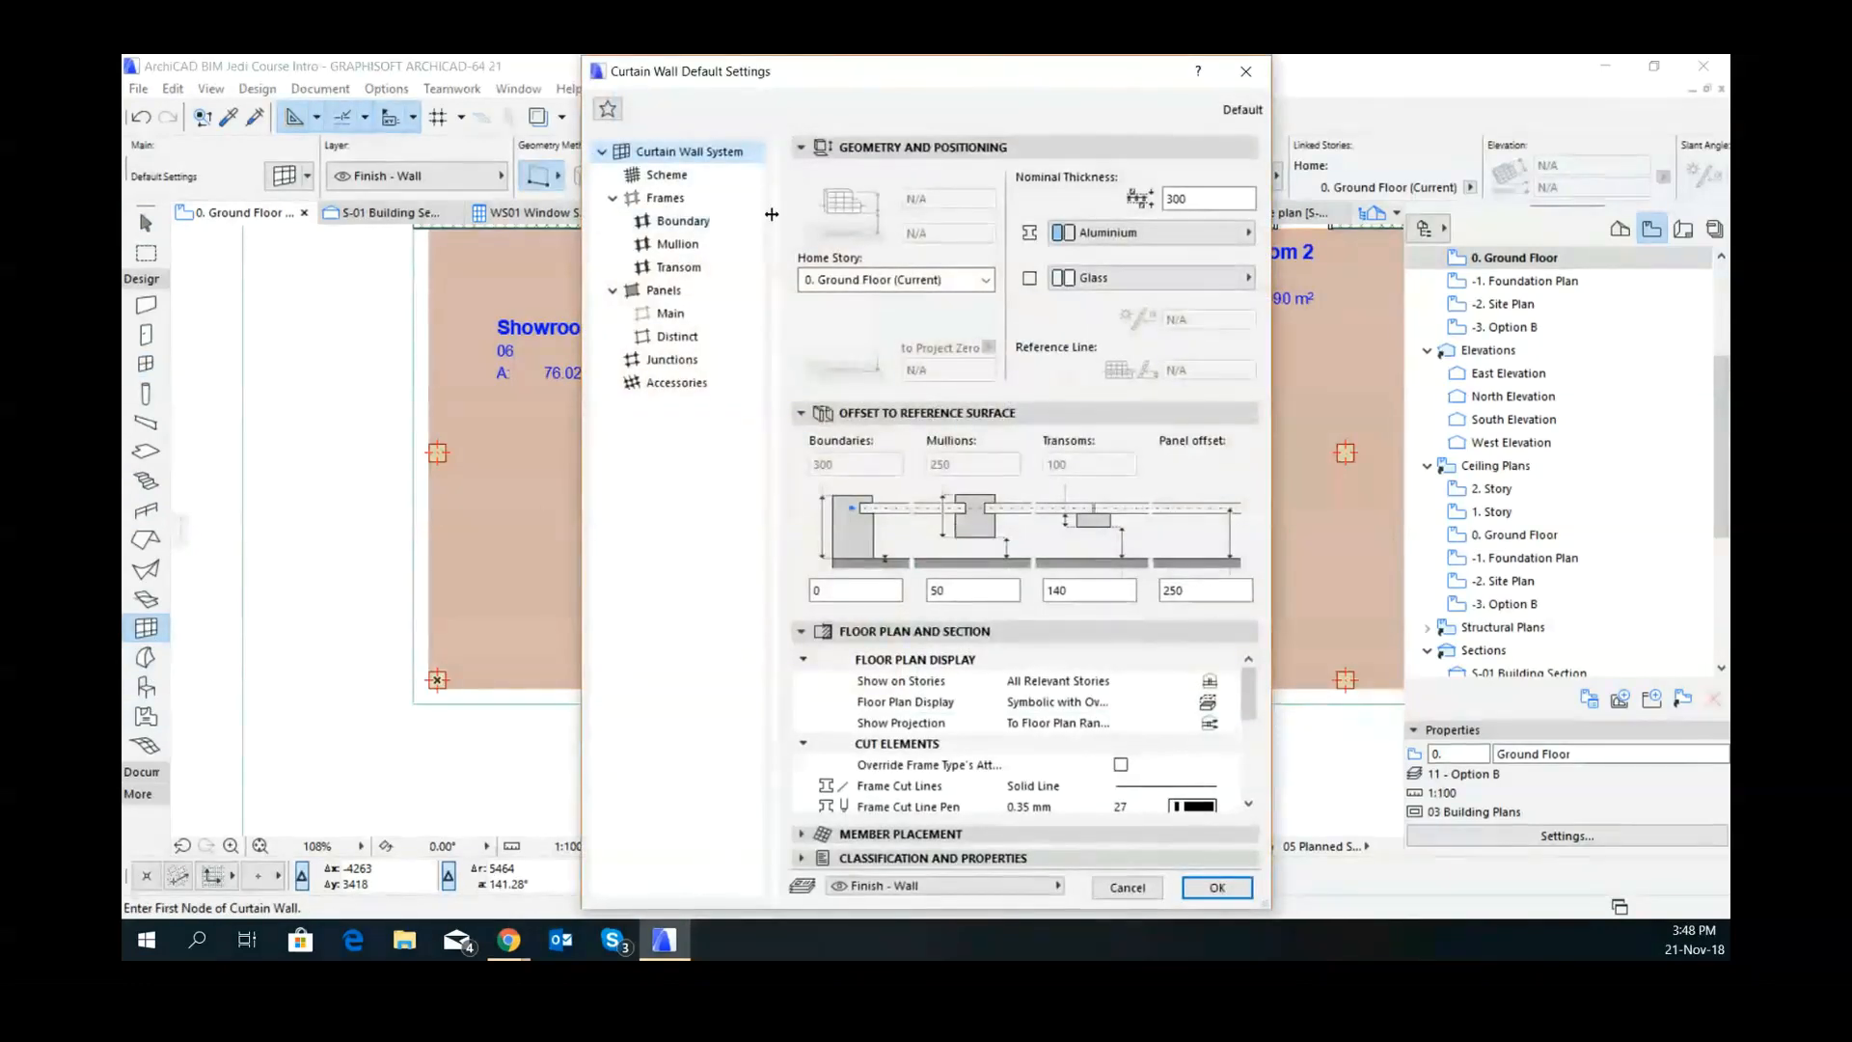
{"action": "left_click", "coordinate": [681, 222]}
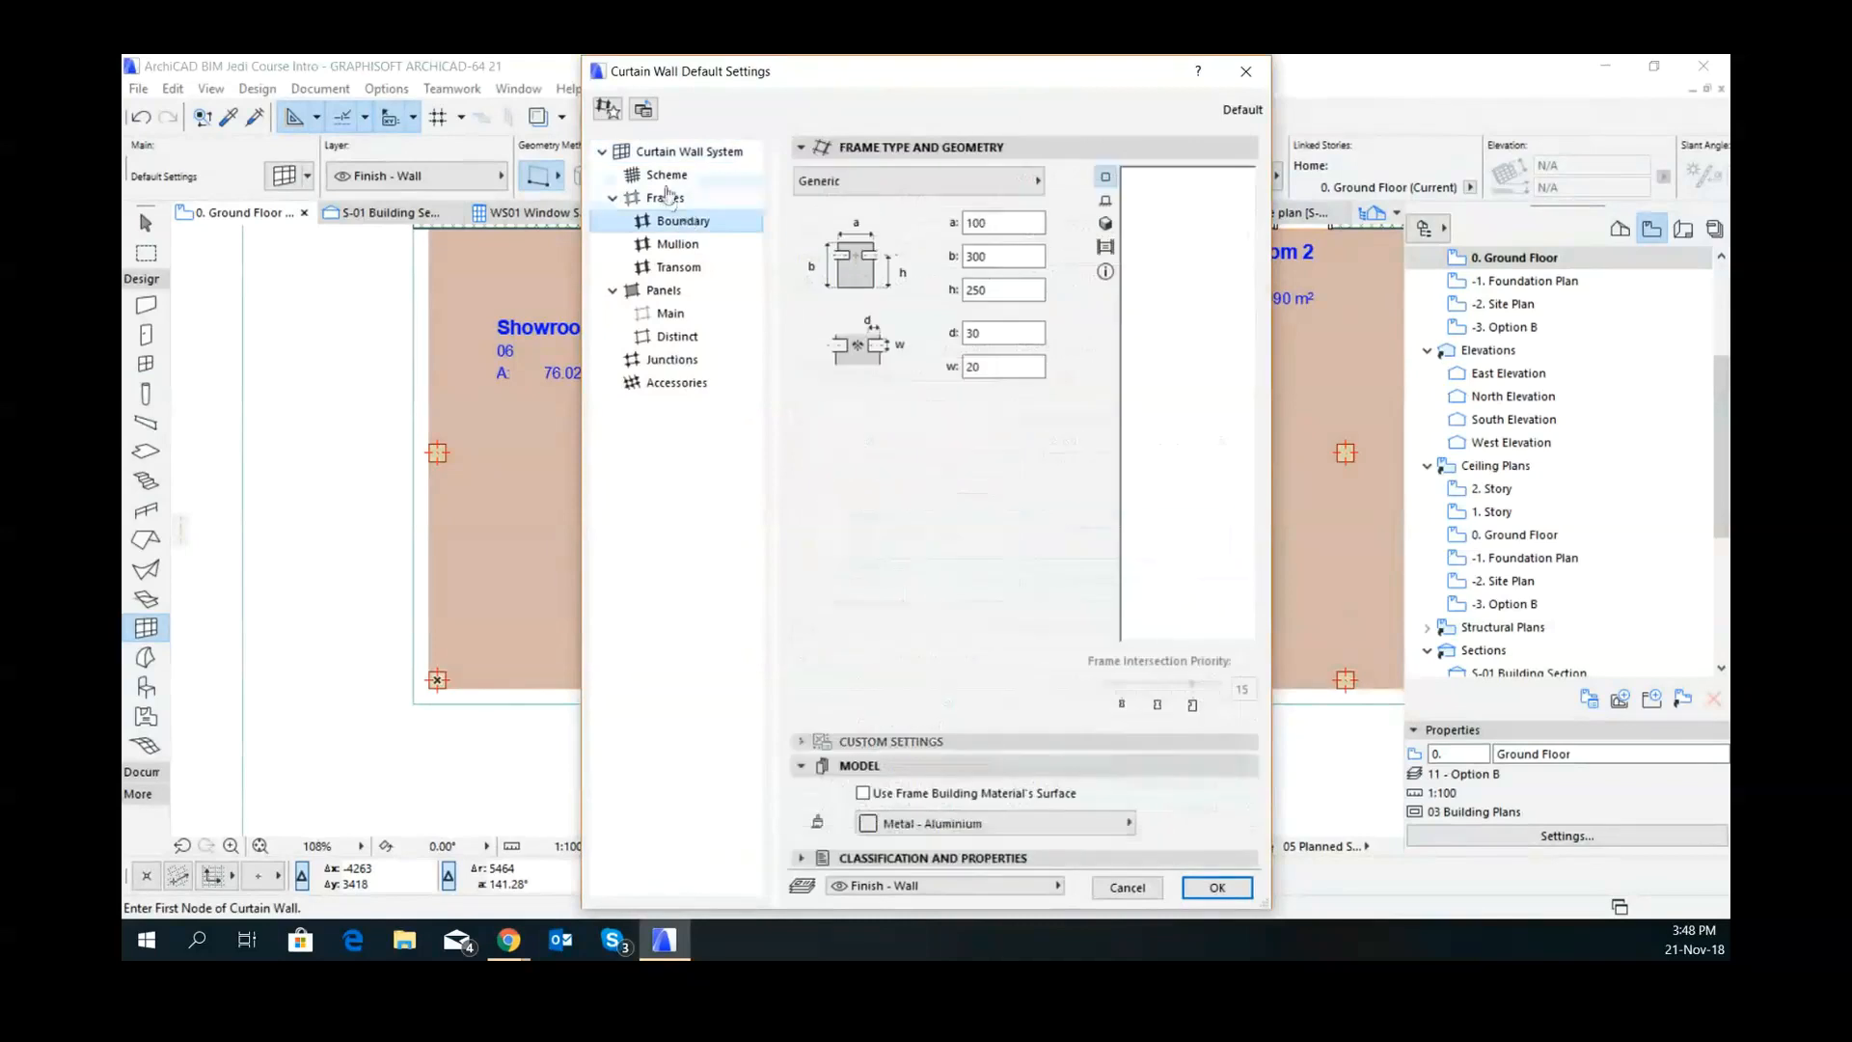
- Set the boundary frame's width a to 50, depth b to 250, back offset h to 200 and gap depth d to 10
{"action": "left_click", "coordinate": [667, 155]}
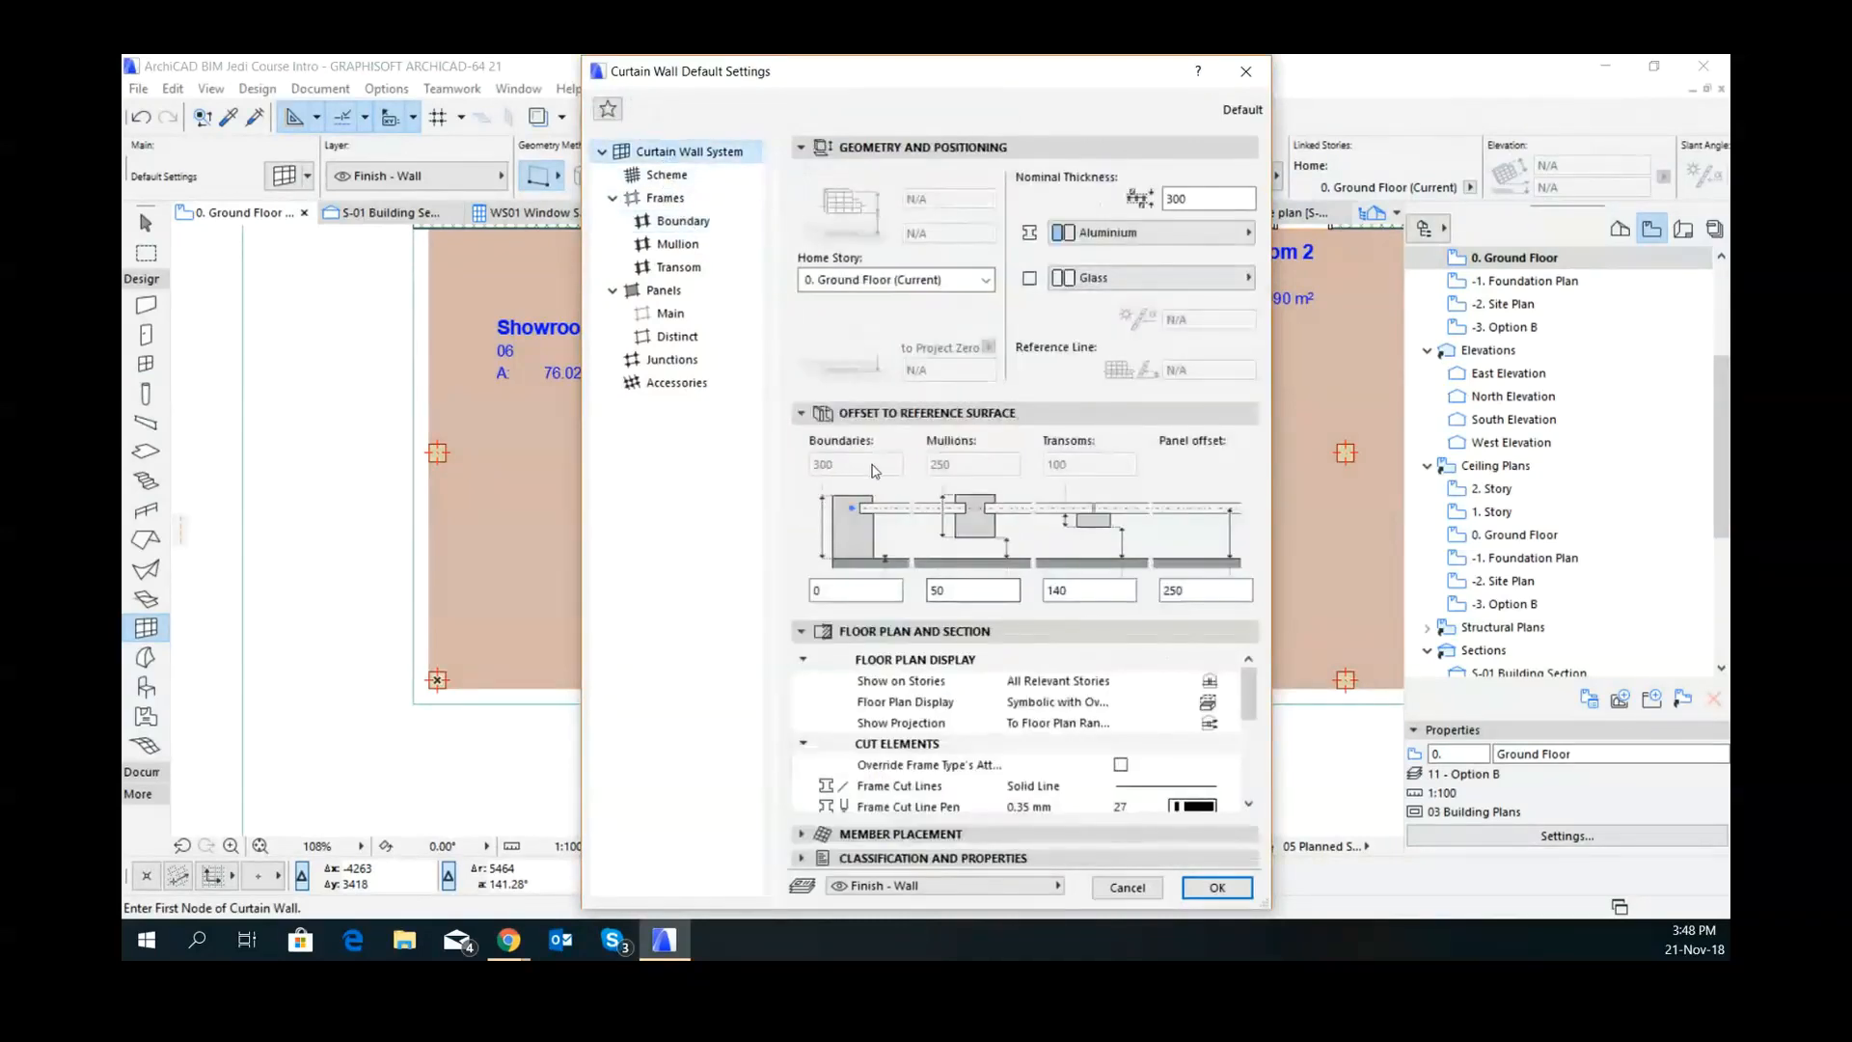
{"action": "left_click", "coordinate": [665, 222]}
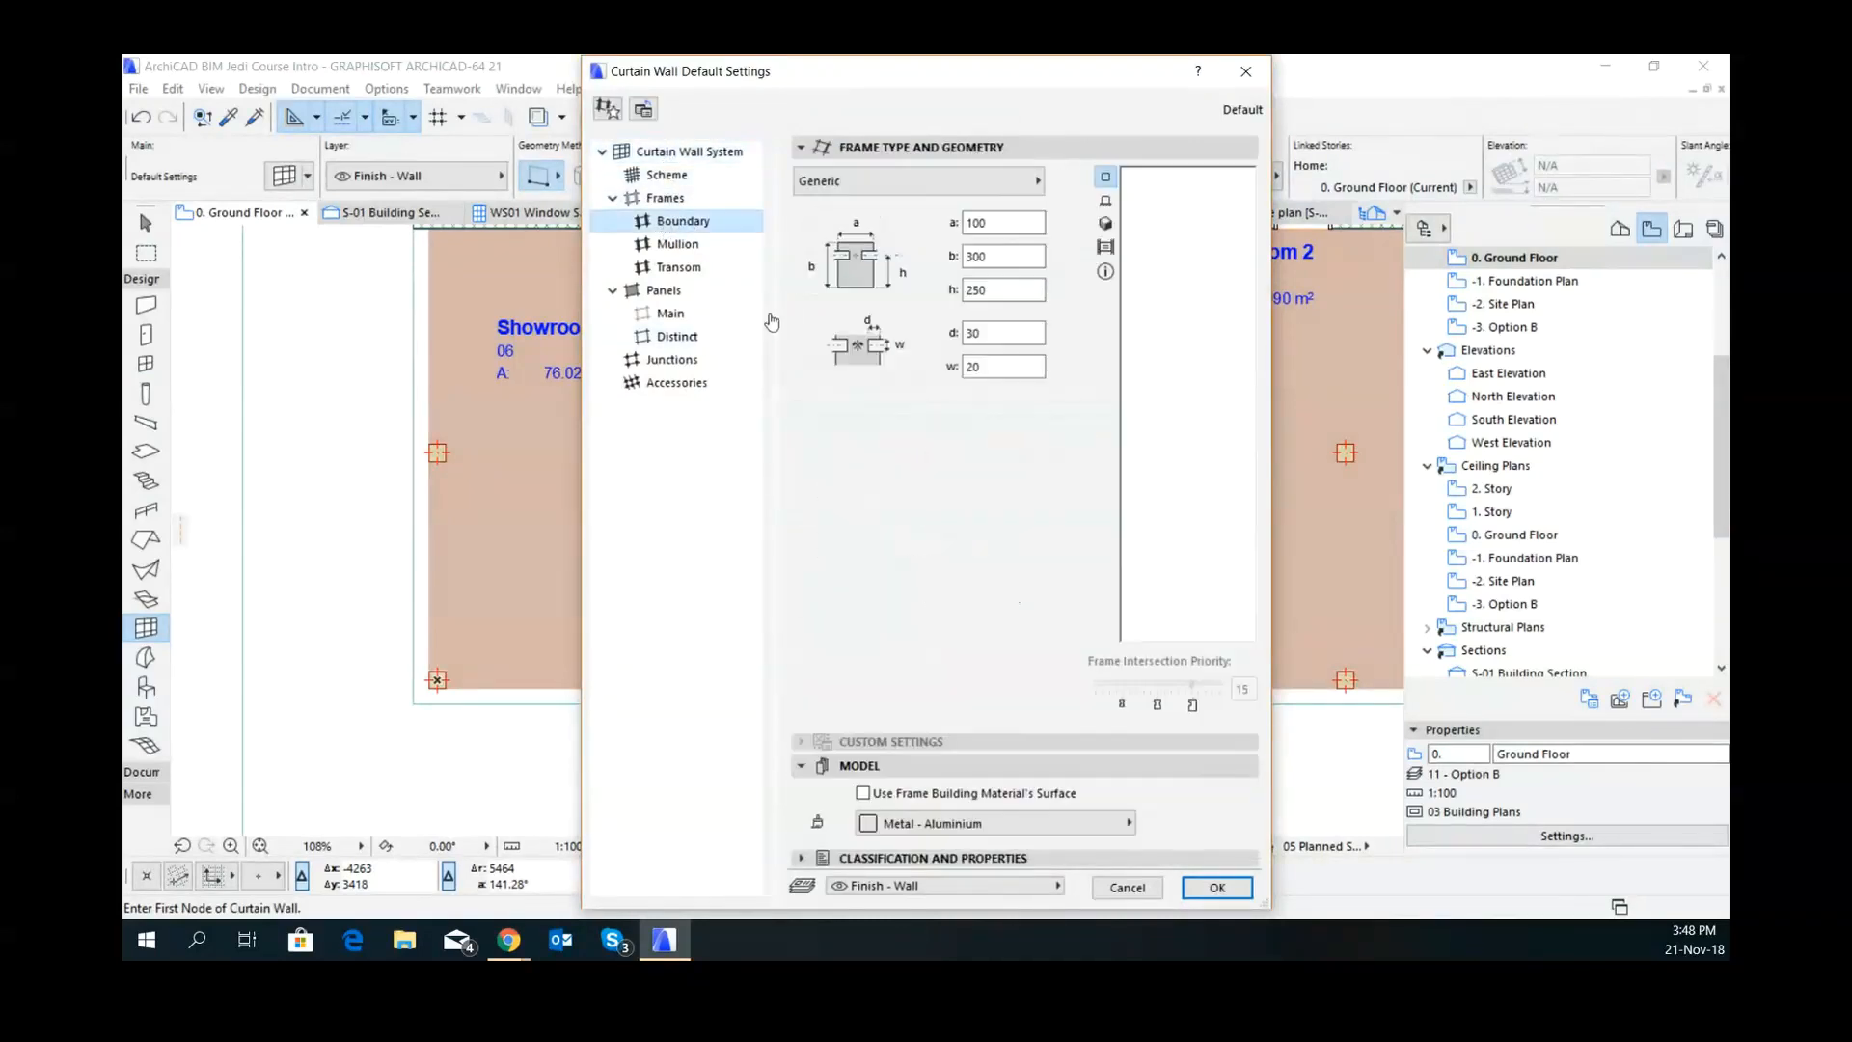
{"action": "left_click_drag", "start_coordinate": [986, 225], "coordinate": [940, 233]}
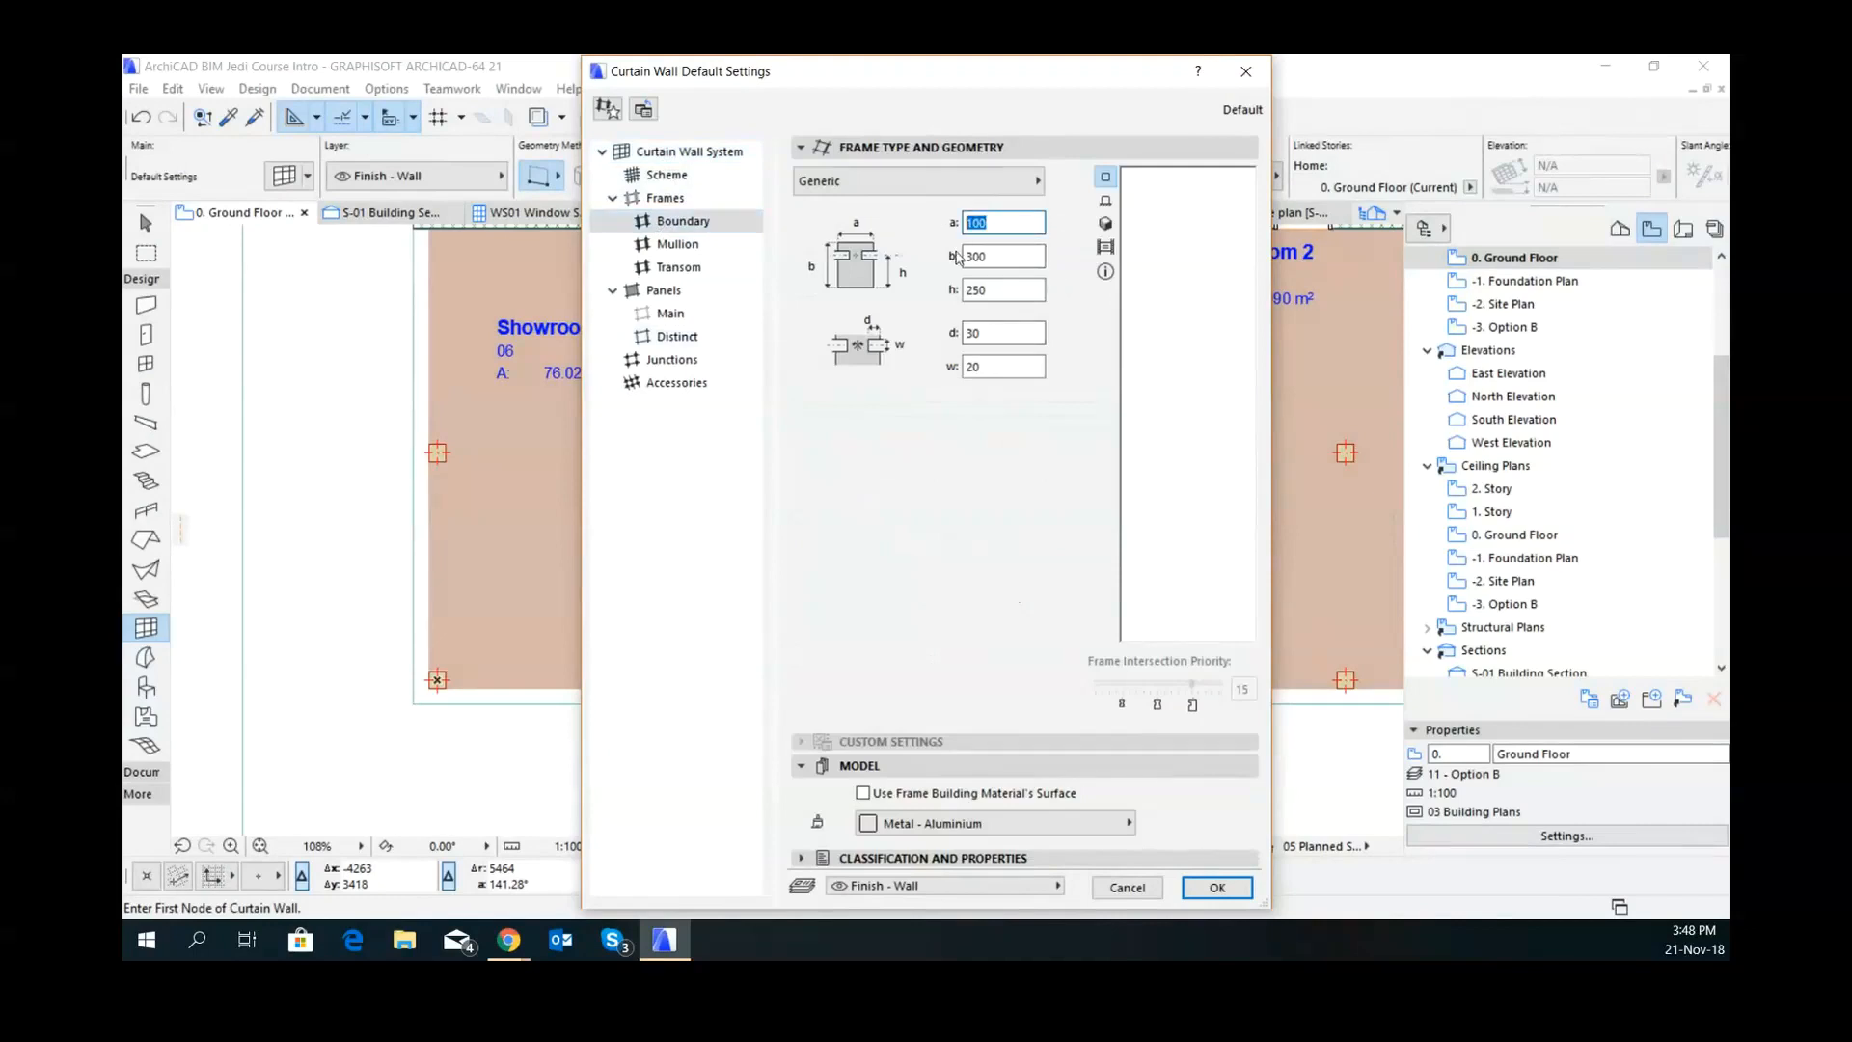
{"action": "type", "text": "50"}
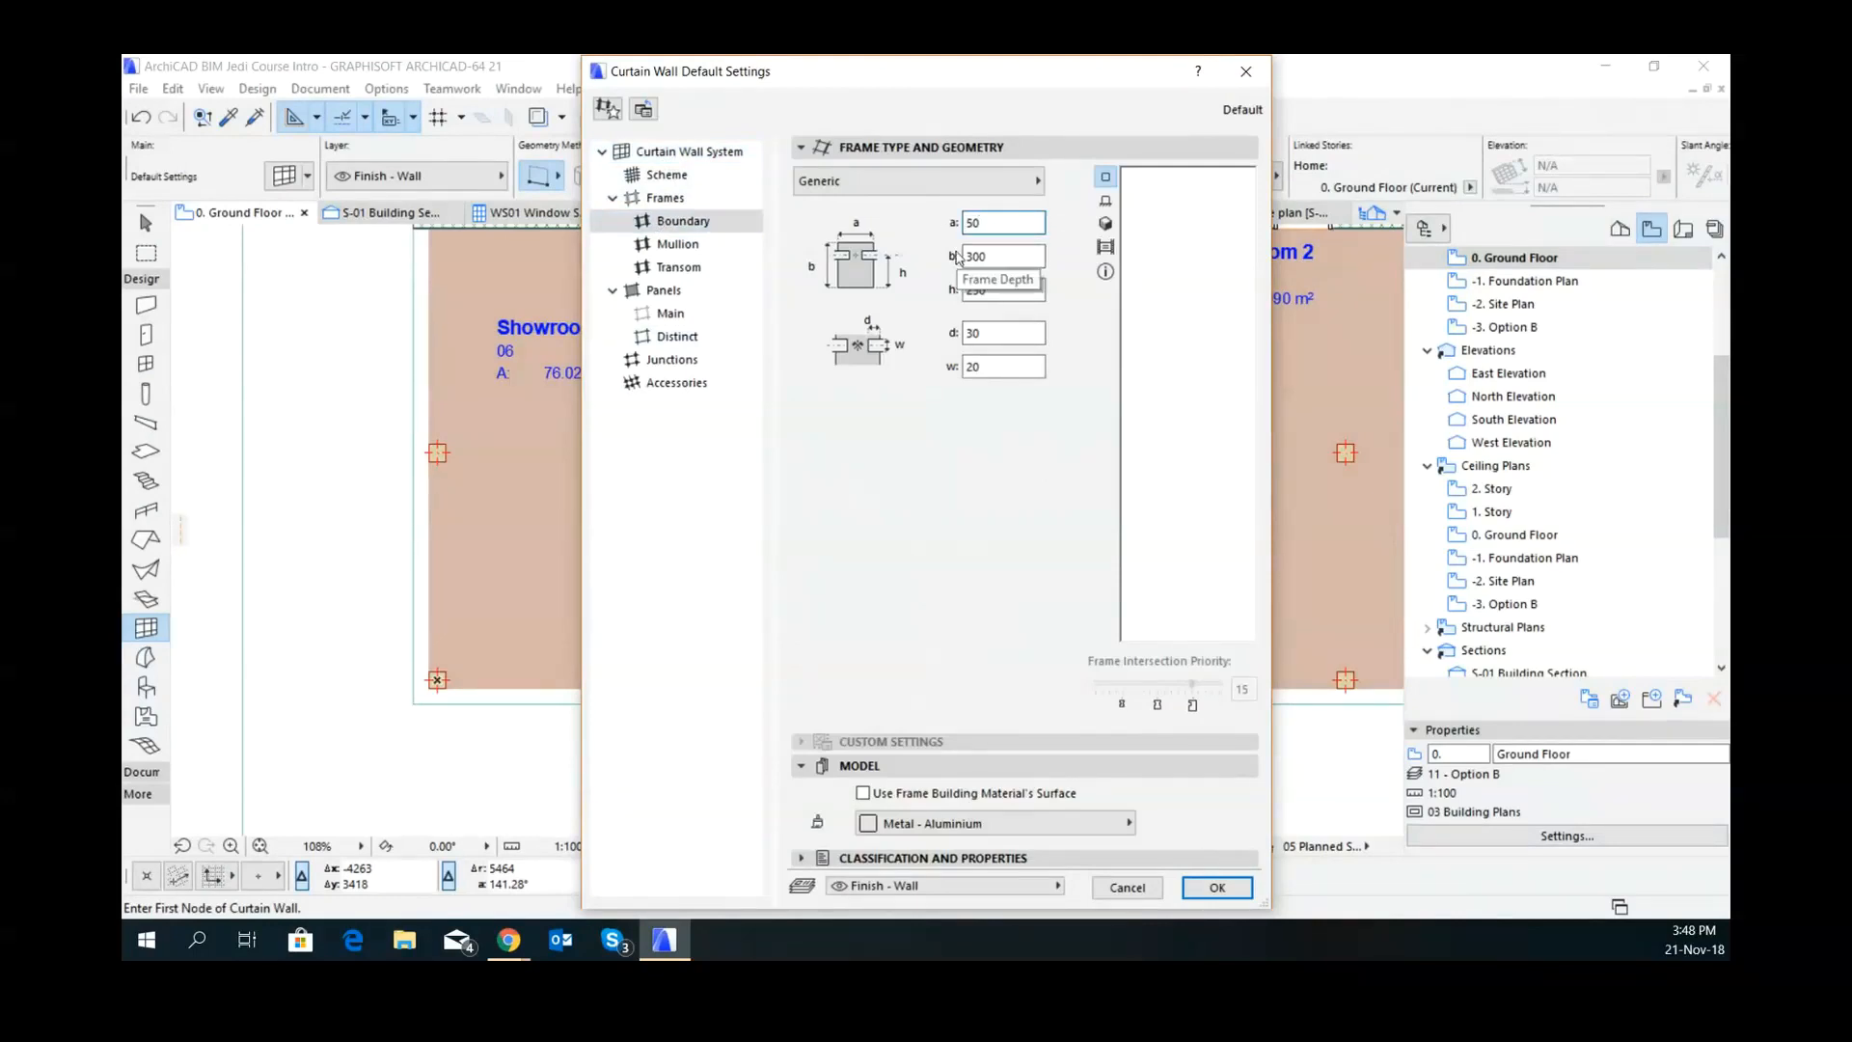
{"action": "left_click_drag", "start_coordinate": [1002, 257], "coordinate": [931, 259]}
{"action": "type", "text": "250"}
{"action": "left_click_drag", "start_coordinate": [1007, 293], "coordinate": [932, 294]}
{"action": "type", "text": "2"}
{"action": "key", "text": "Tab"}
{"action": "type", "text": "10"}
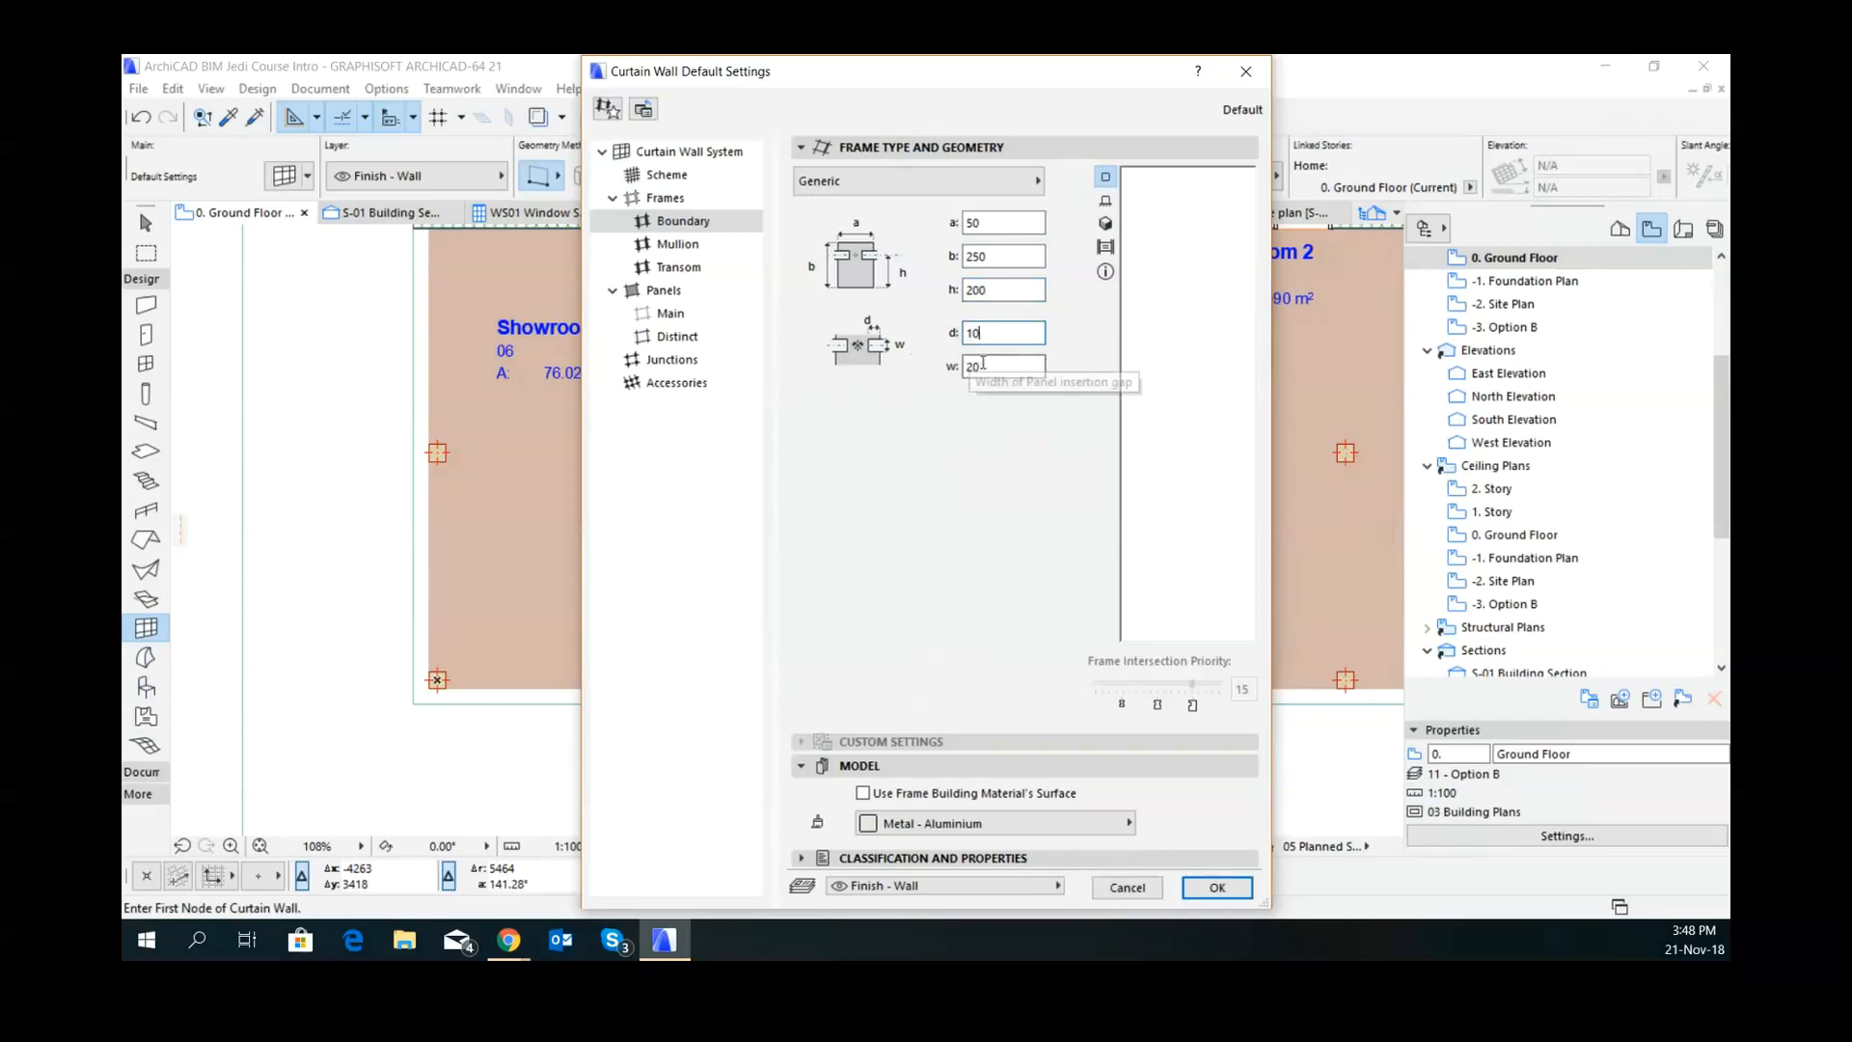
- Set the mullion frame's width a to 50 and change its panel gap depth d
{"action": "left_click", "coordinate": [715, 245]}
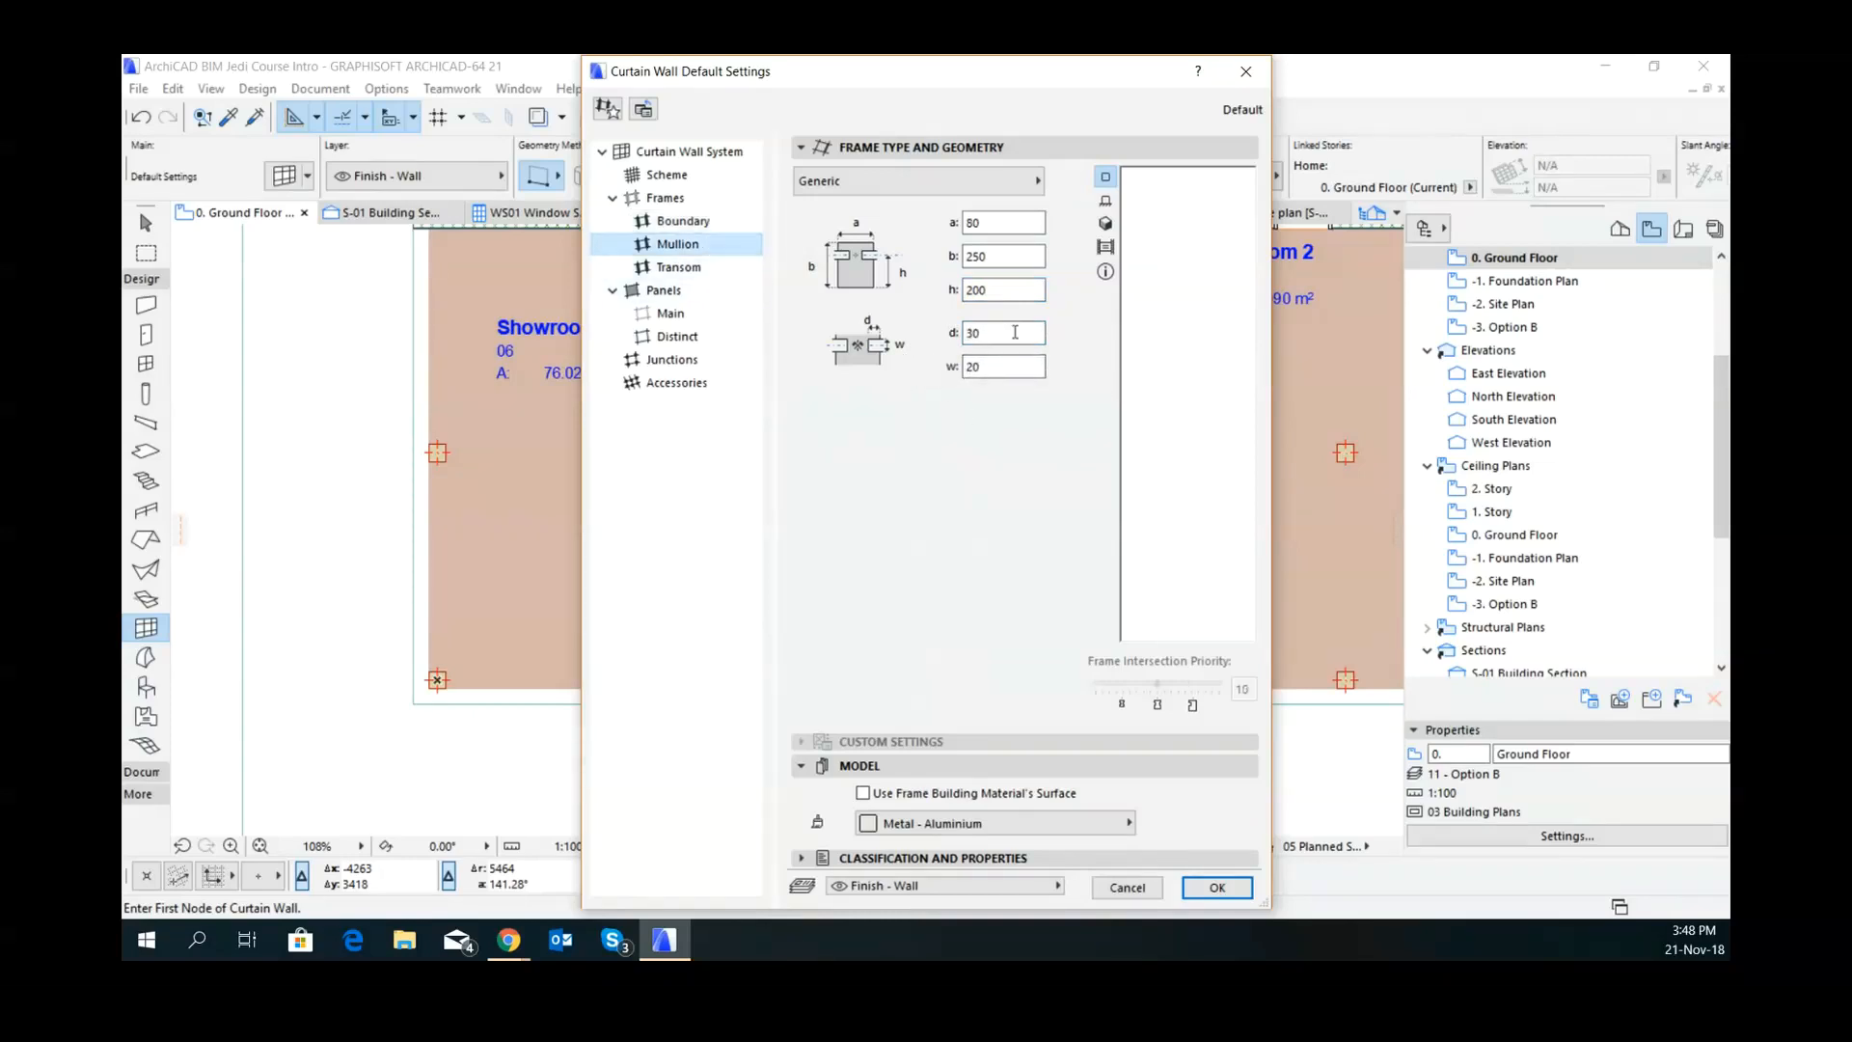
{"action": "left_click_drag", "start_coordinate": [1011, 221], "coordinate": [924, 222]}
{"action": "type", "text": "50"}
{"action": "key", "text": "Tab"}
{"action": "key", "text": "Tab"}
{"action": "key", "text": "Tab"}
{"action": "type", "text": "1"}
{"action": "key", "text": "Tab"}
- Change the transom frame to Generic with width a 50, depth b 250 and back offset h 200
{"action": "left_click", "coordinate": [678, 267]}
{"action": "left_click", "coordinate": [1012, 180]}
{"action": "left_click", "coordinate": [1080, 181]}
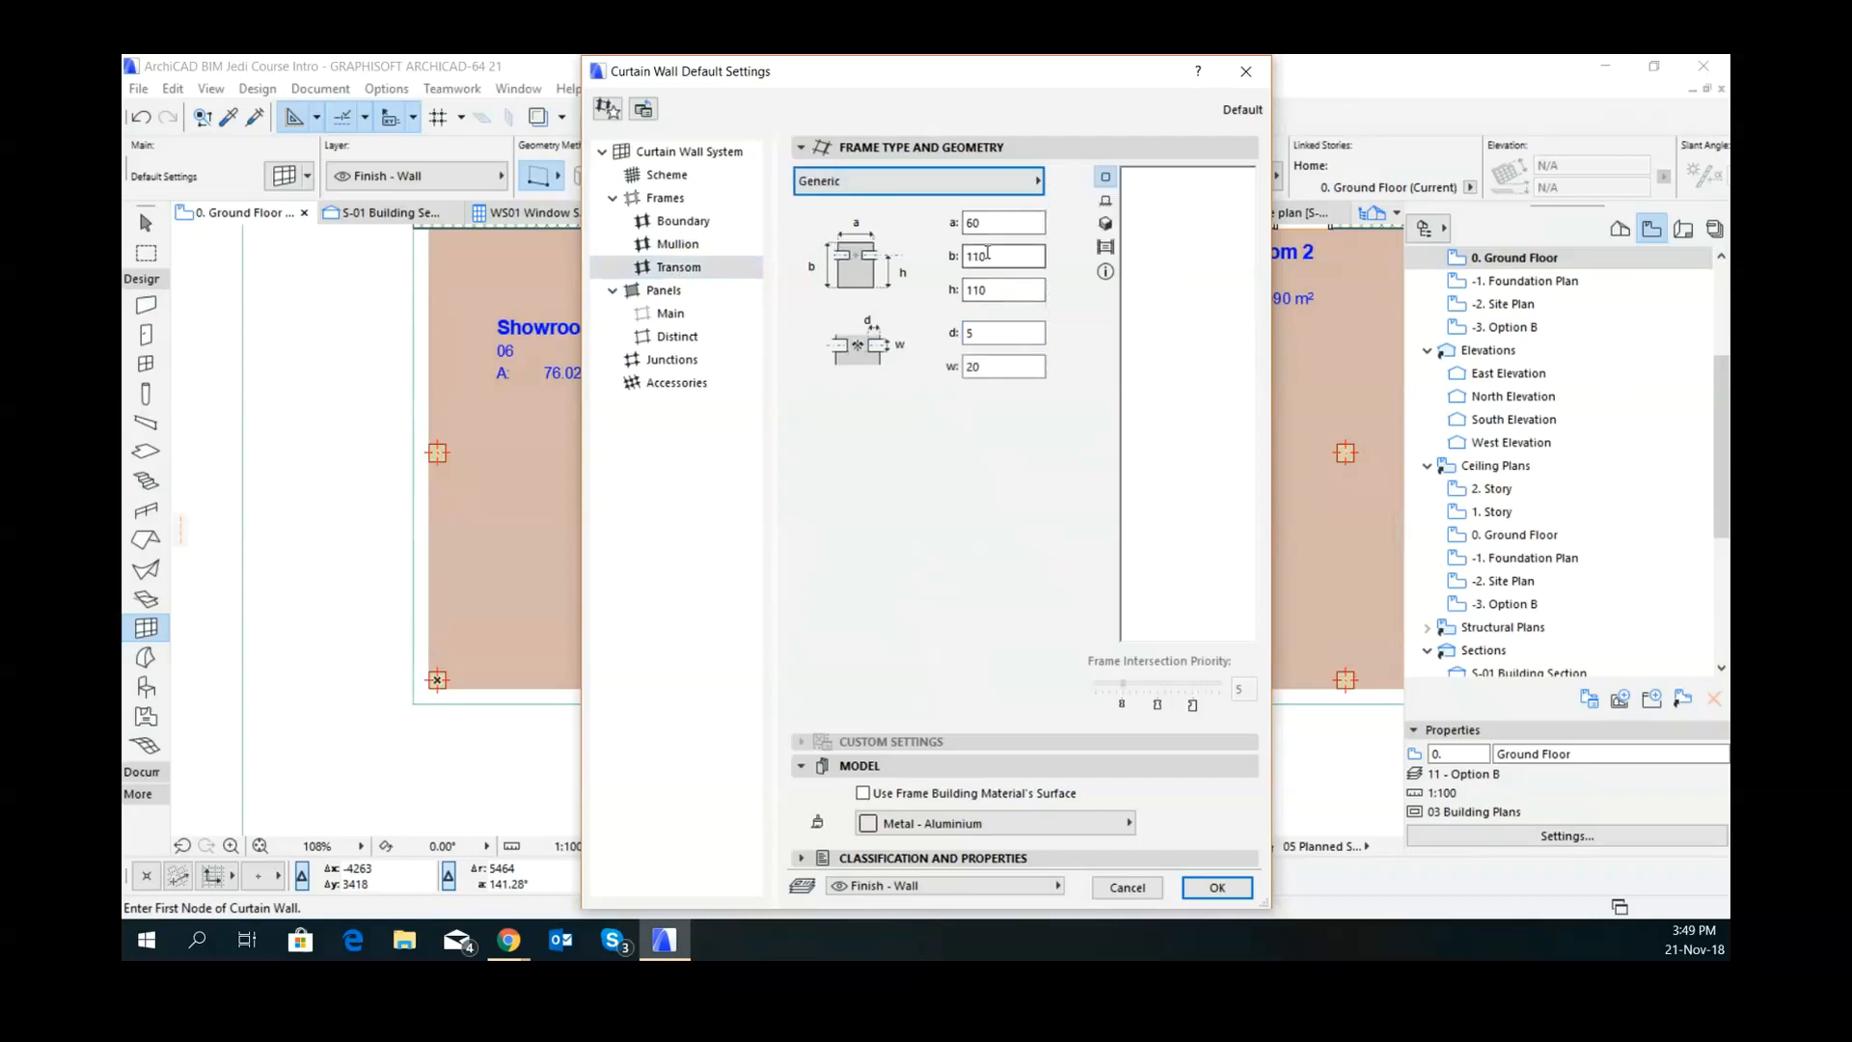
{"action": "key", "text": "Tab"}
{"action": "type", "text": "50"}
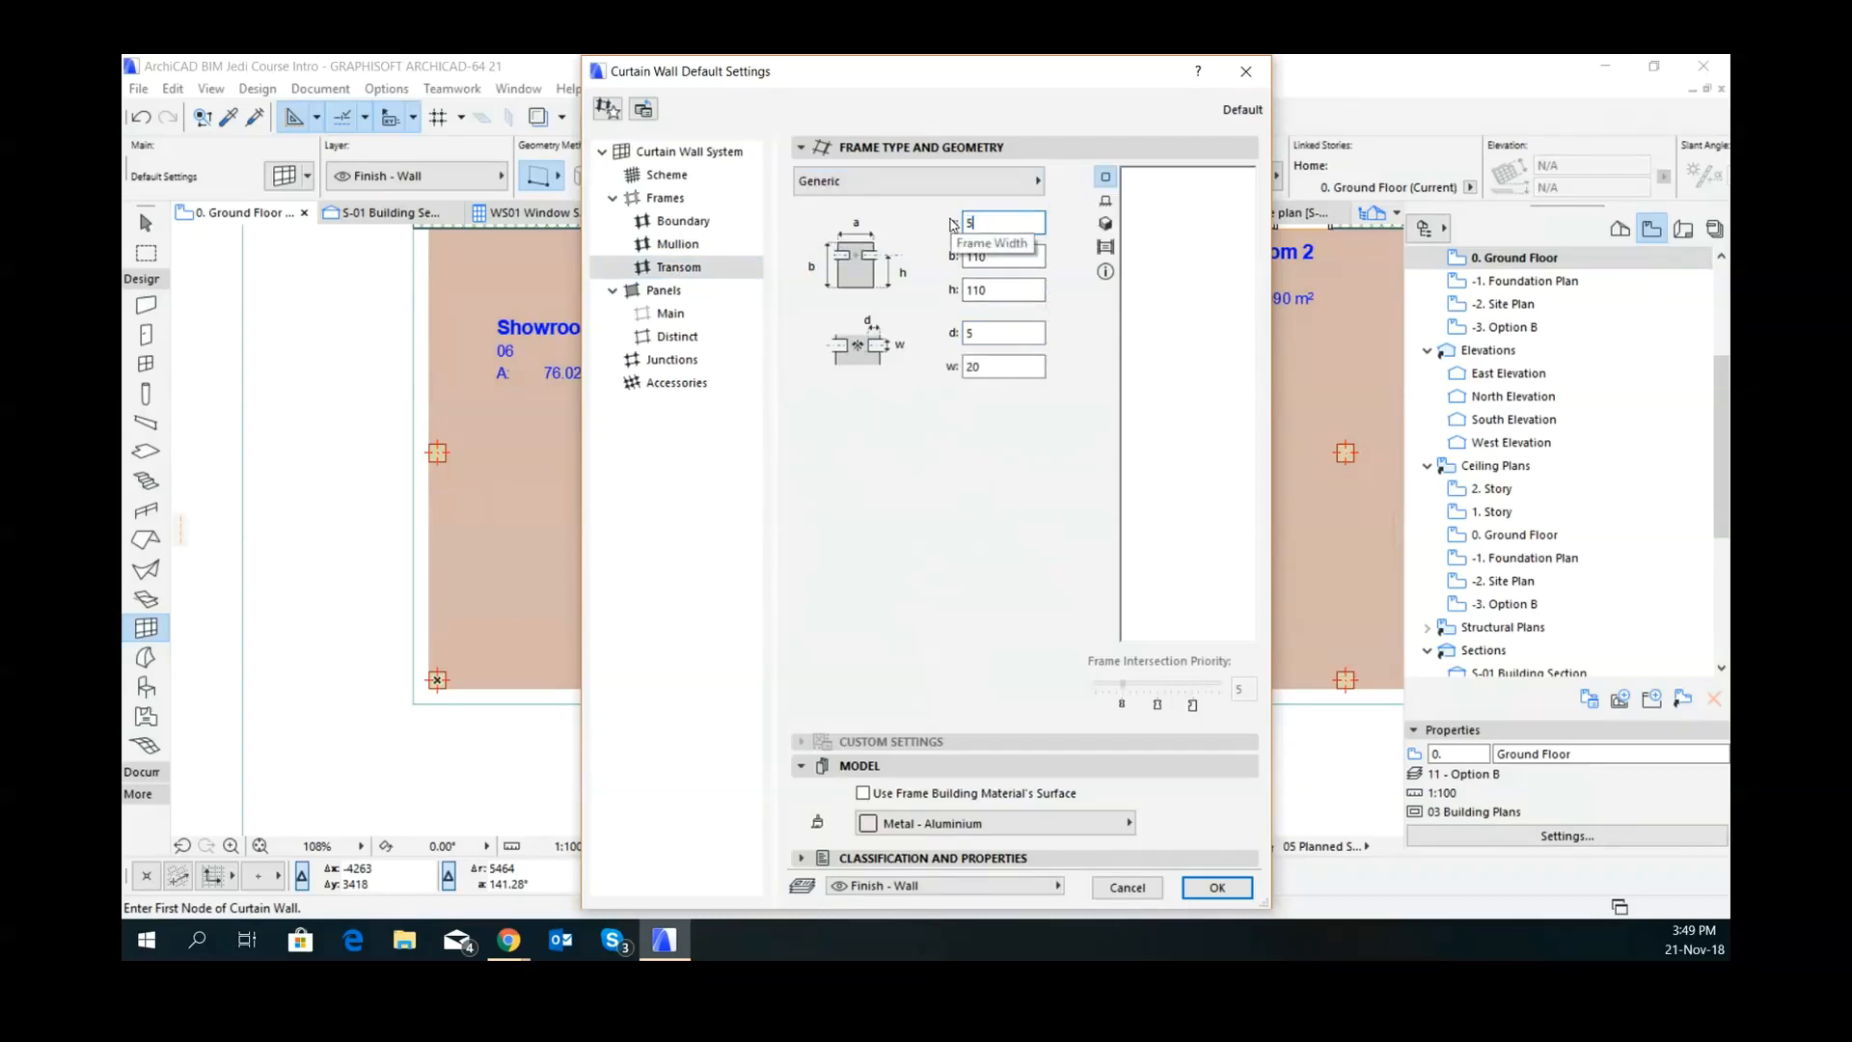
{"action": "left_click", "coordinate": [981, 257]}
{"action": "double_click", "coordinate": [982, 257]}
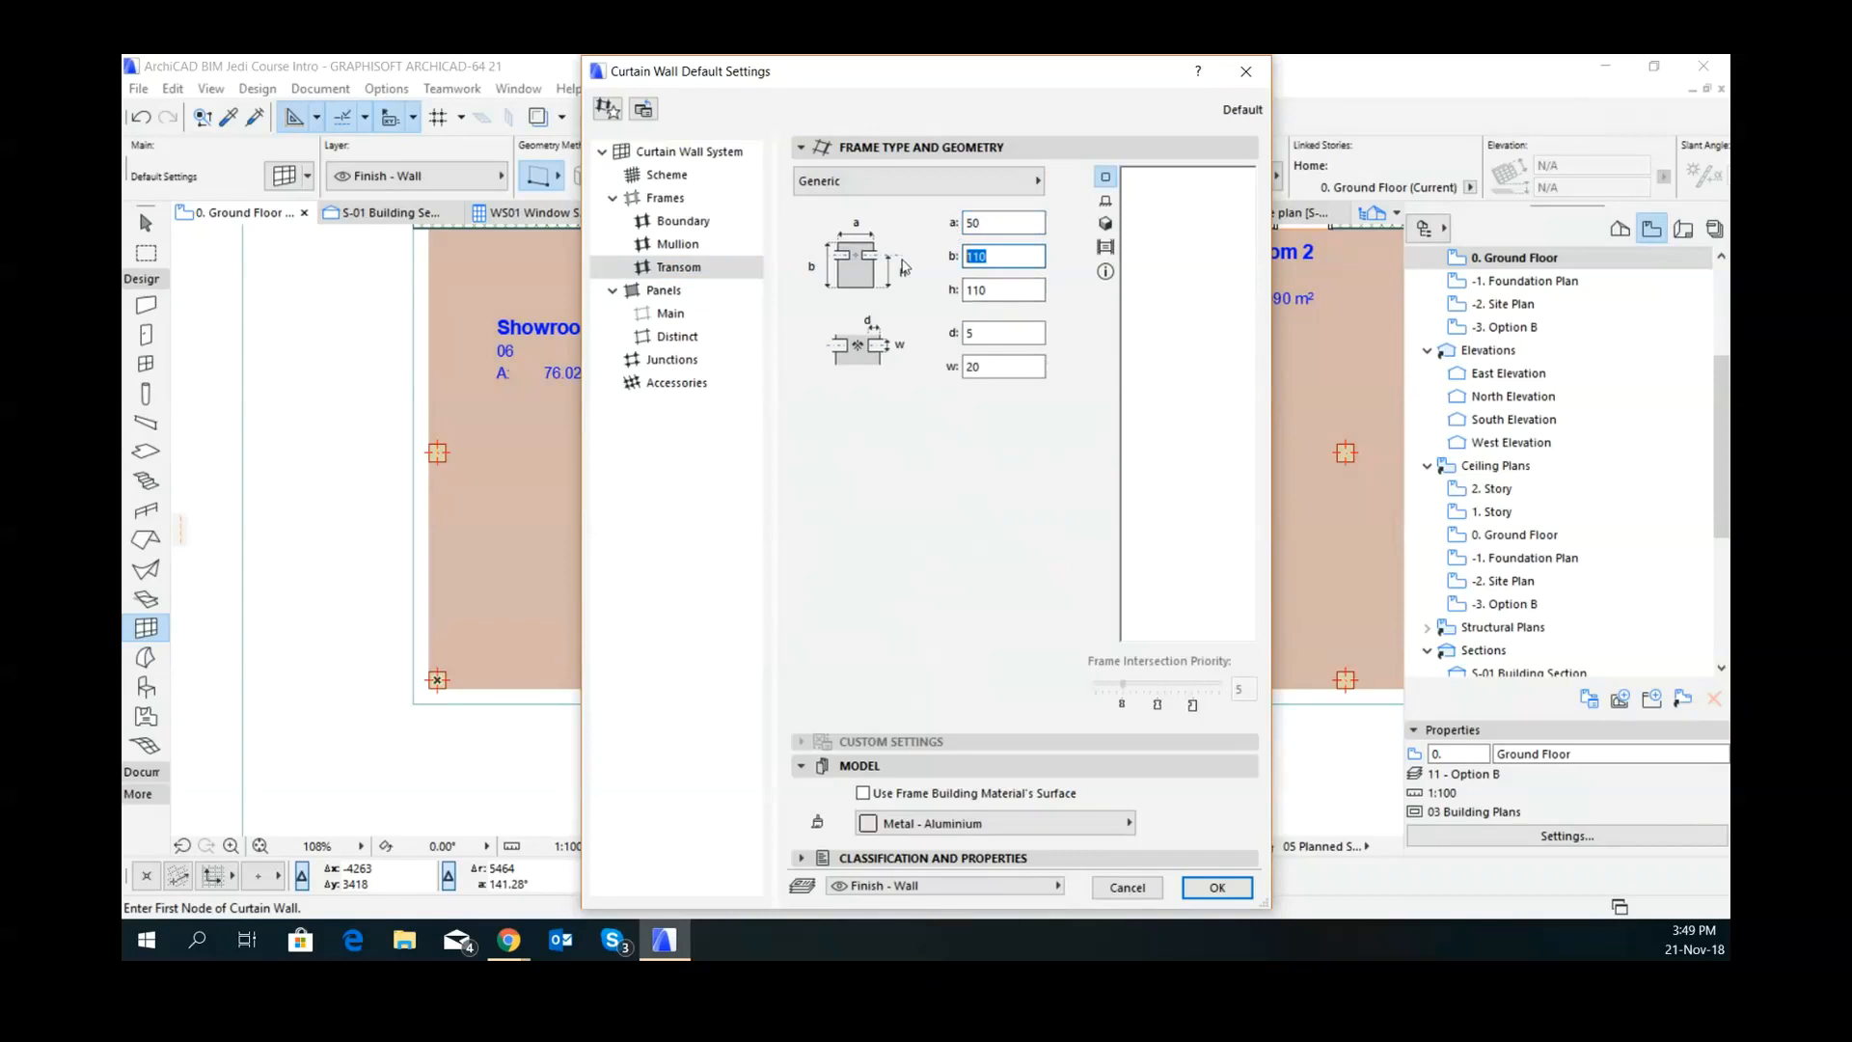
{"action": "type", "text": "250"}
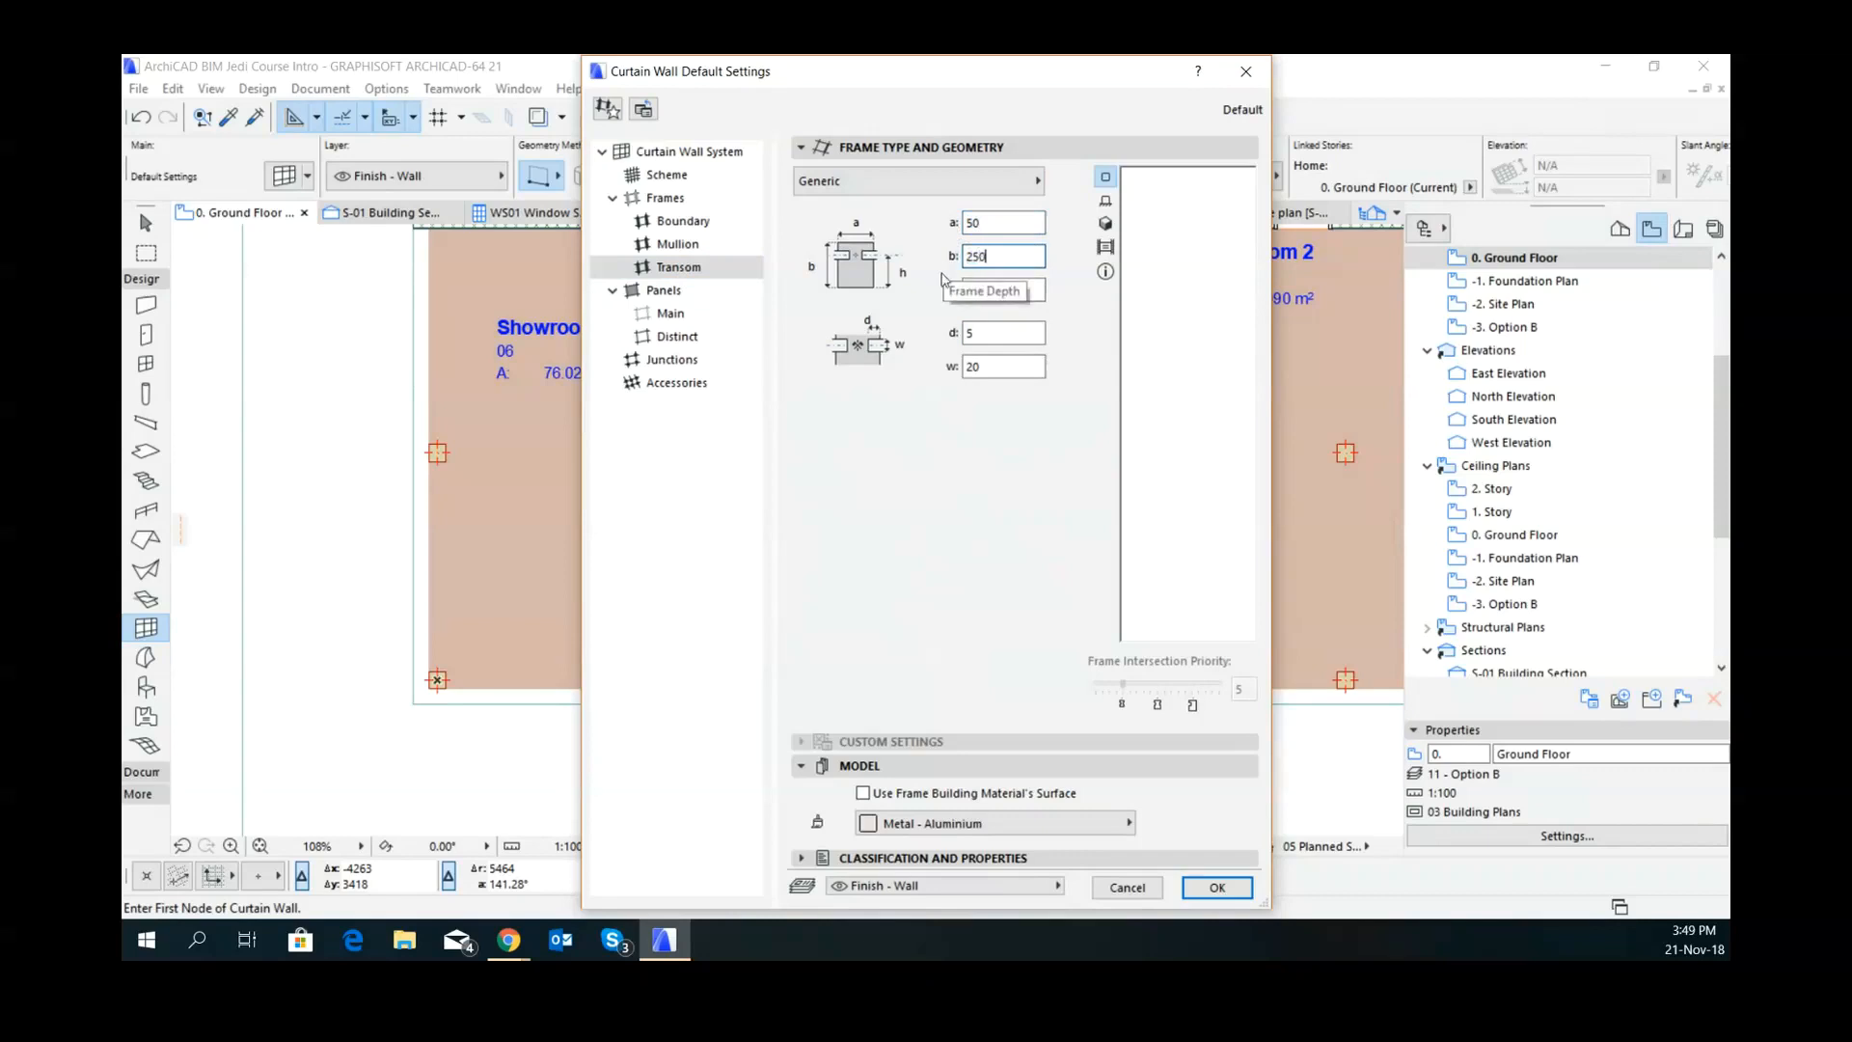
{"action": "double_click", "coordinate": [969, 287]}
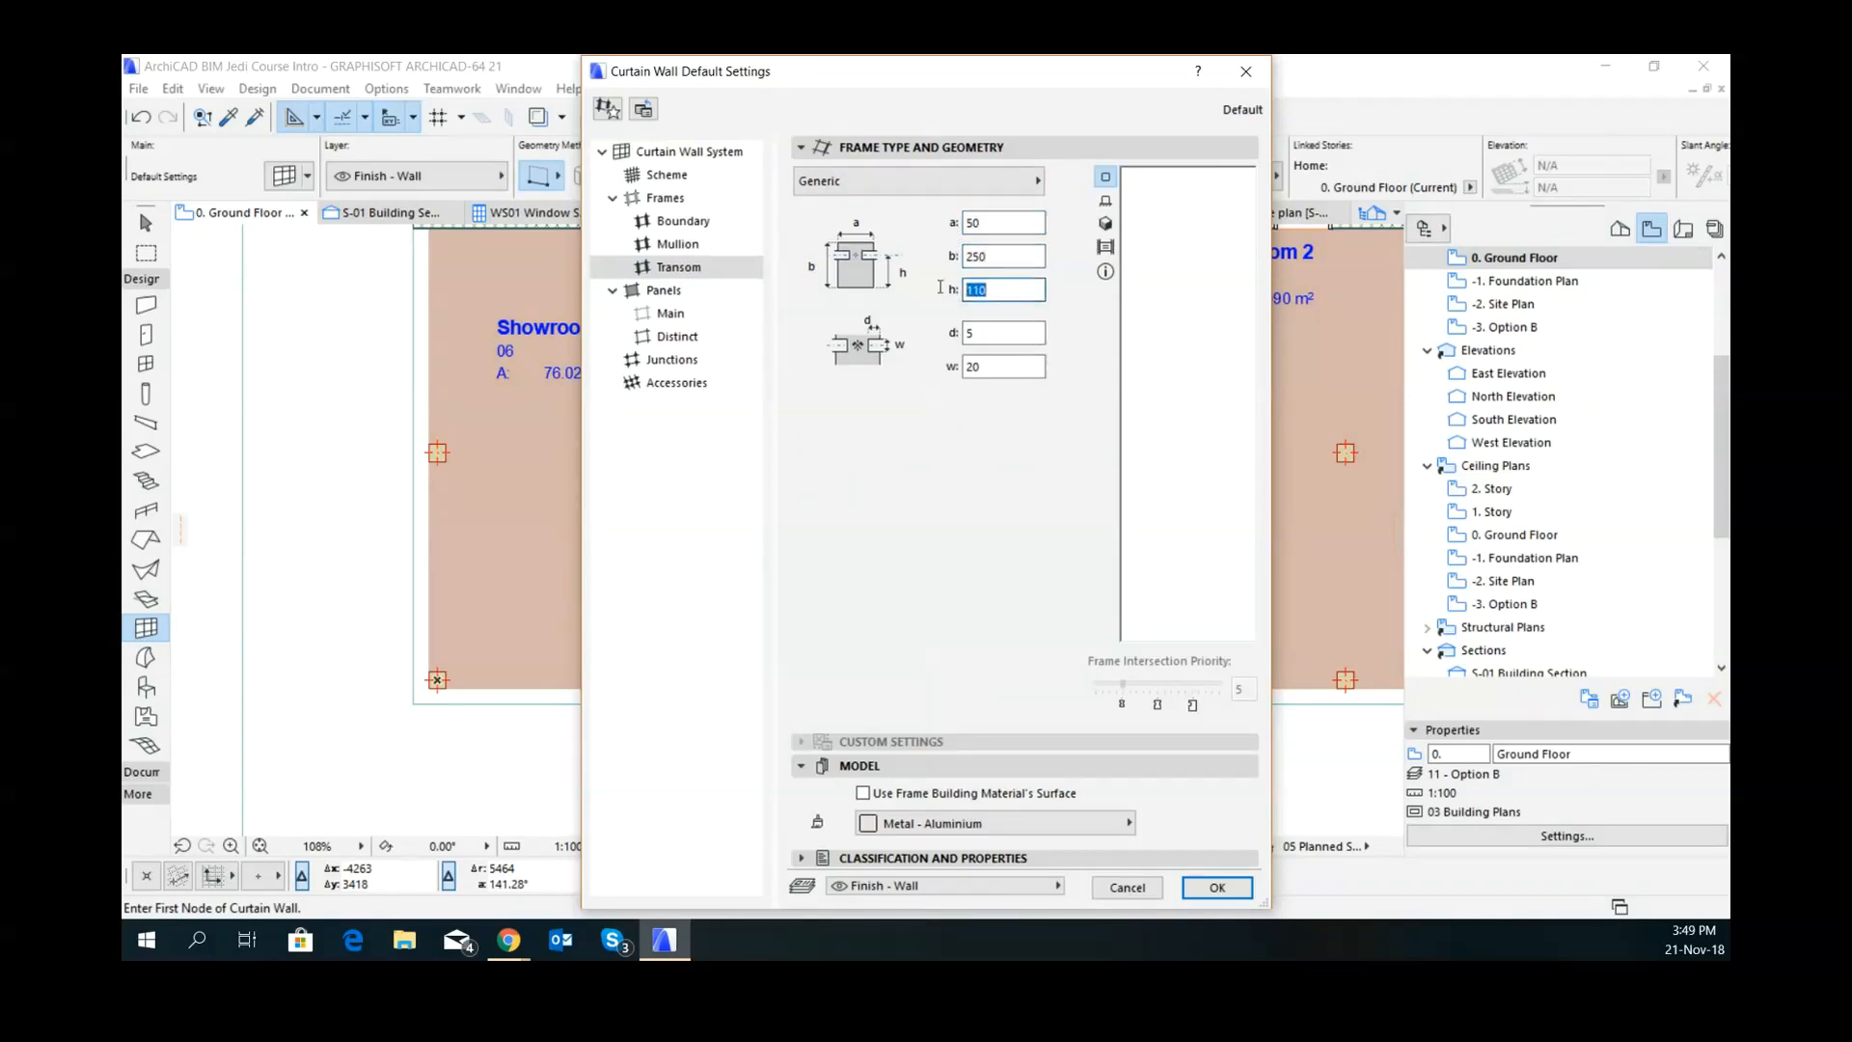
{"action": "type", "text": "200"}
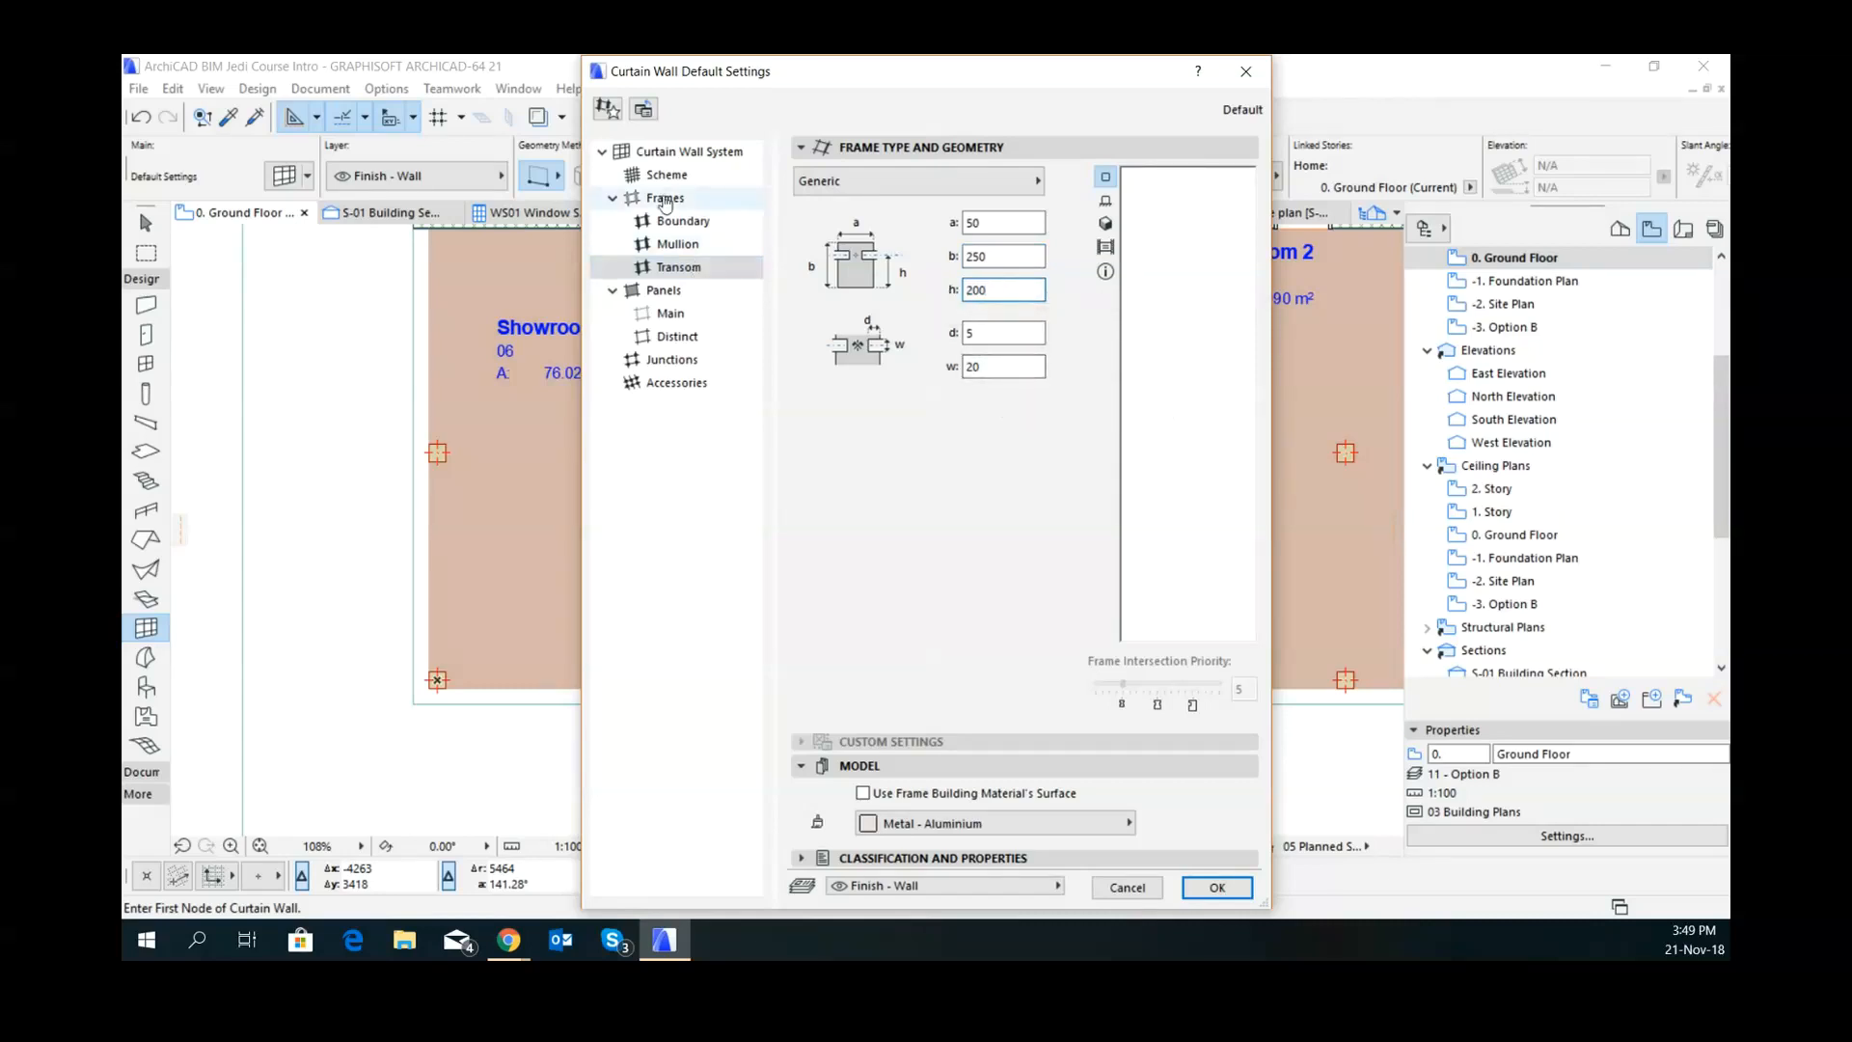
- Set the curtain wall system's boundary, mullion and transom offsets to the reference surface to 0
{"action": "left_click", "coordinate": [675, 152]}
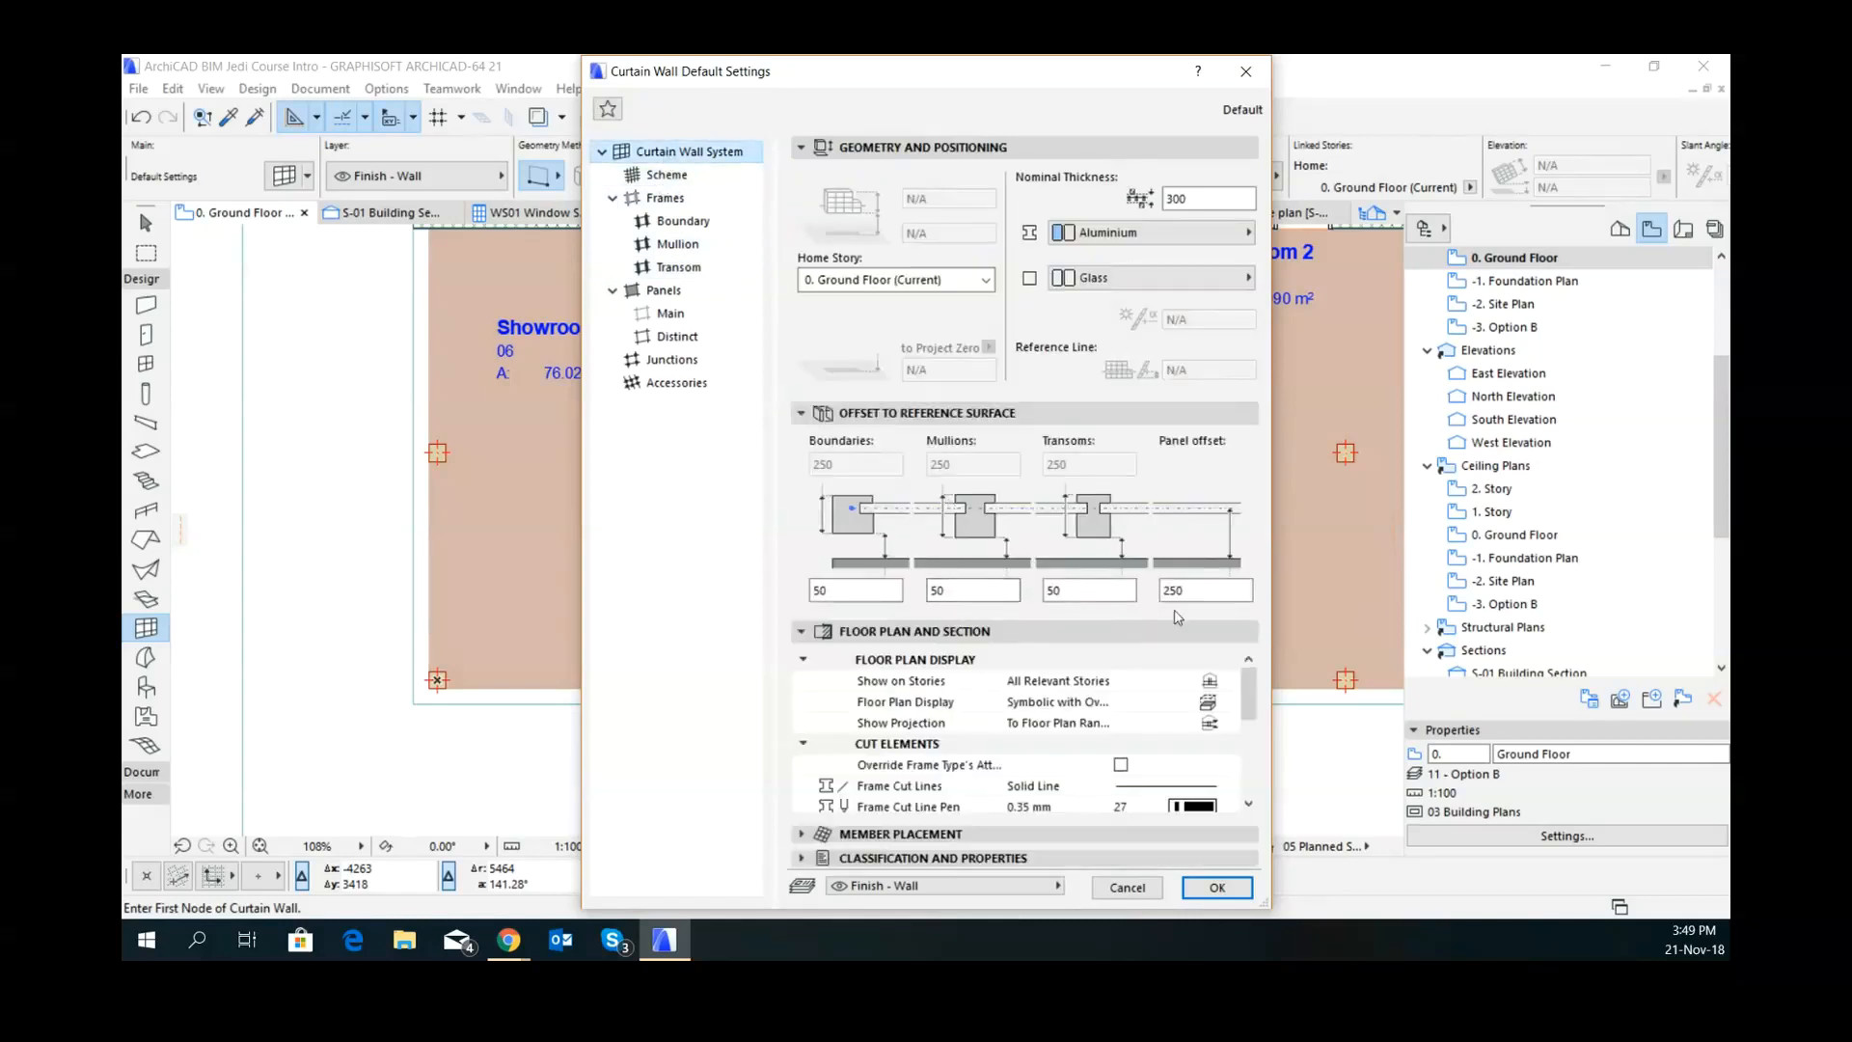
{"action": "left_click", "coordinate": [835, 591]}
{"action": "type", "text": "0"}
{"action": "left_click", "coordinate": [967, 591]}
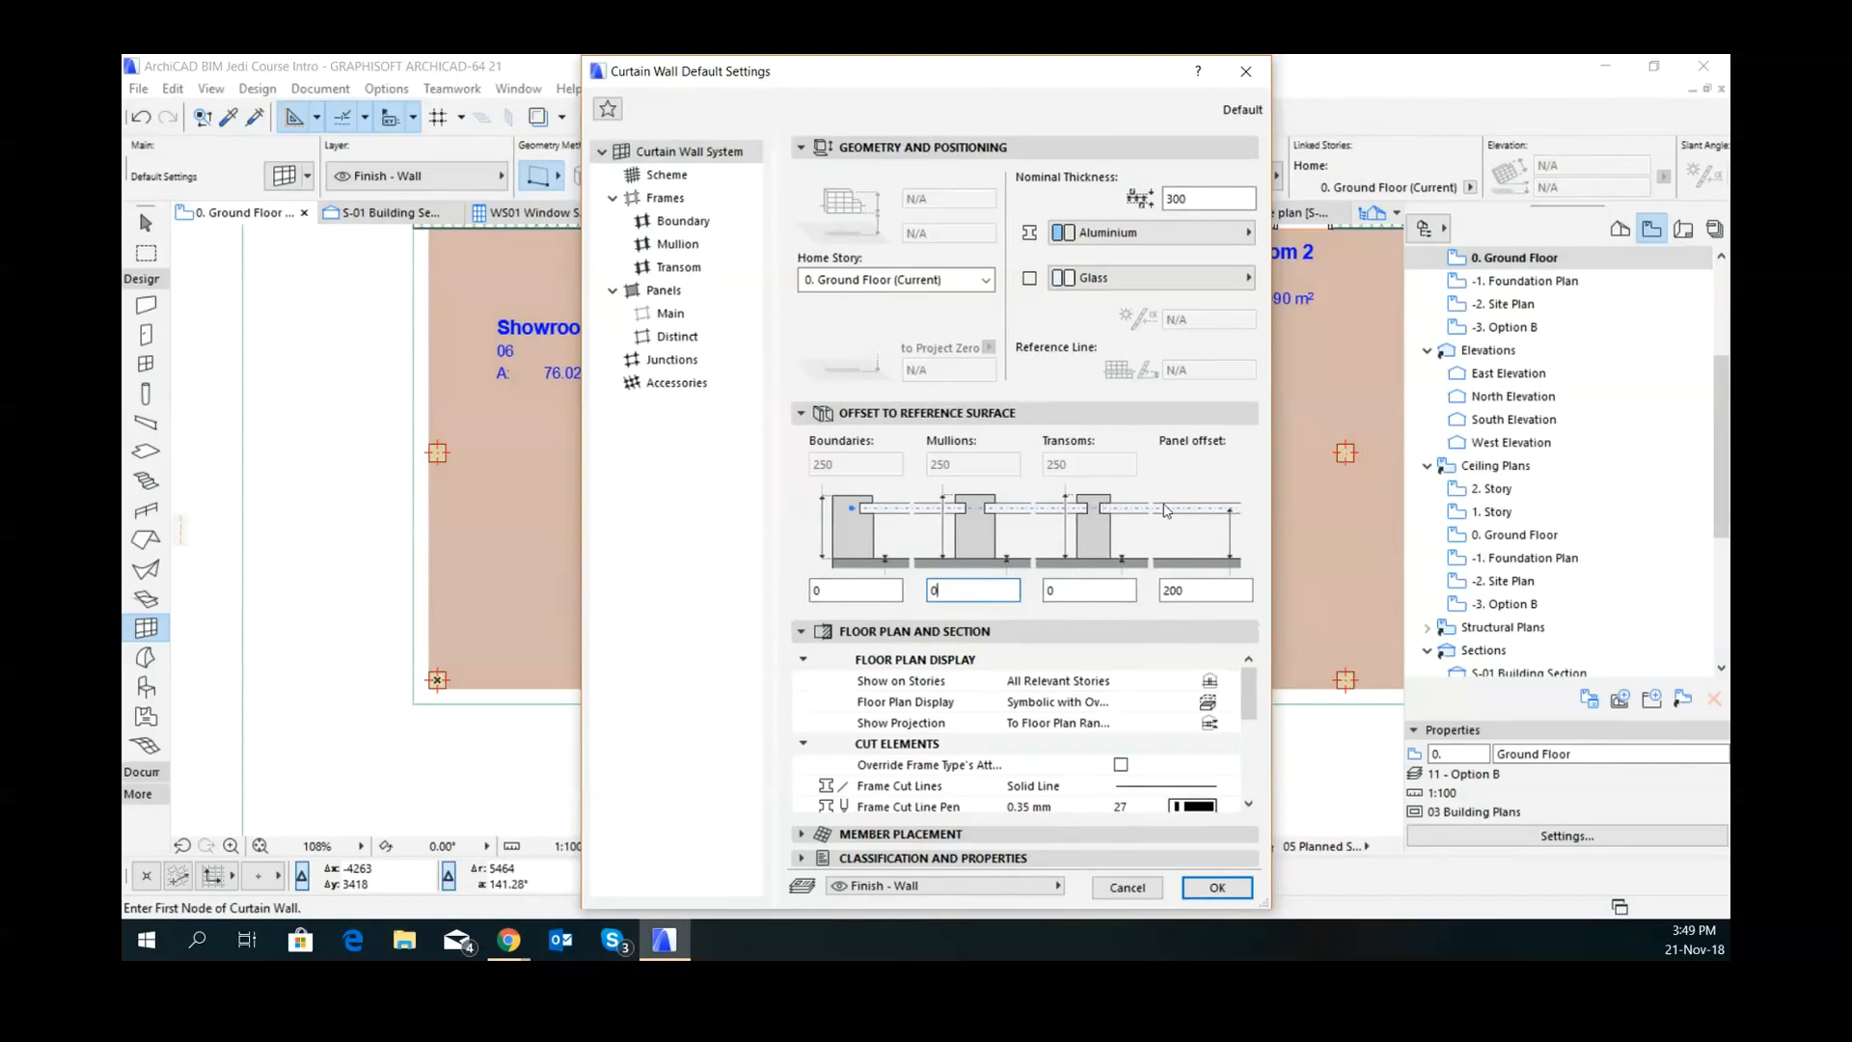
- Choose All Relevant Stories for the curtain wall's story display and set the frame cut line pen to 1 (0.13 mm)
{"action": "left_click", "coordinate": [1220, 683]}
{"action": "left_click", "coordinate": [1228, 682]}
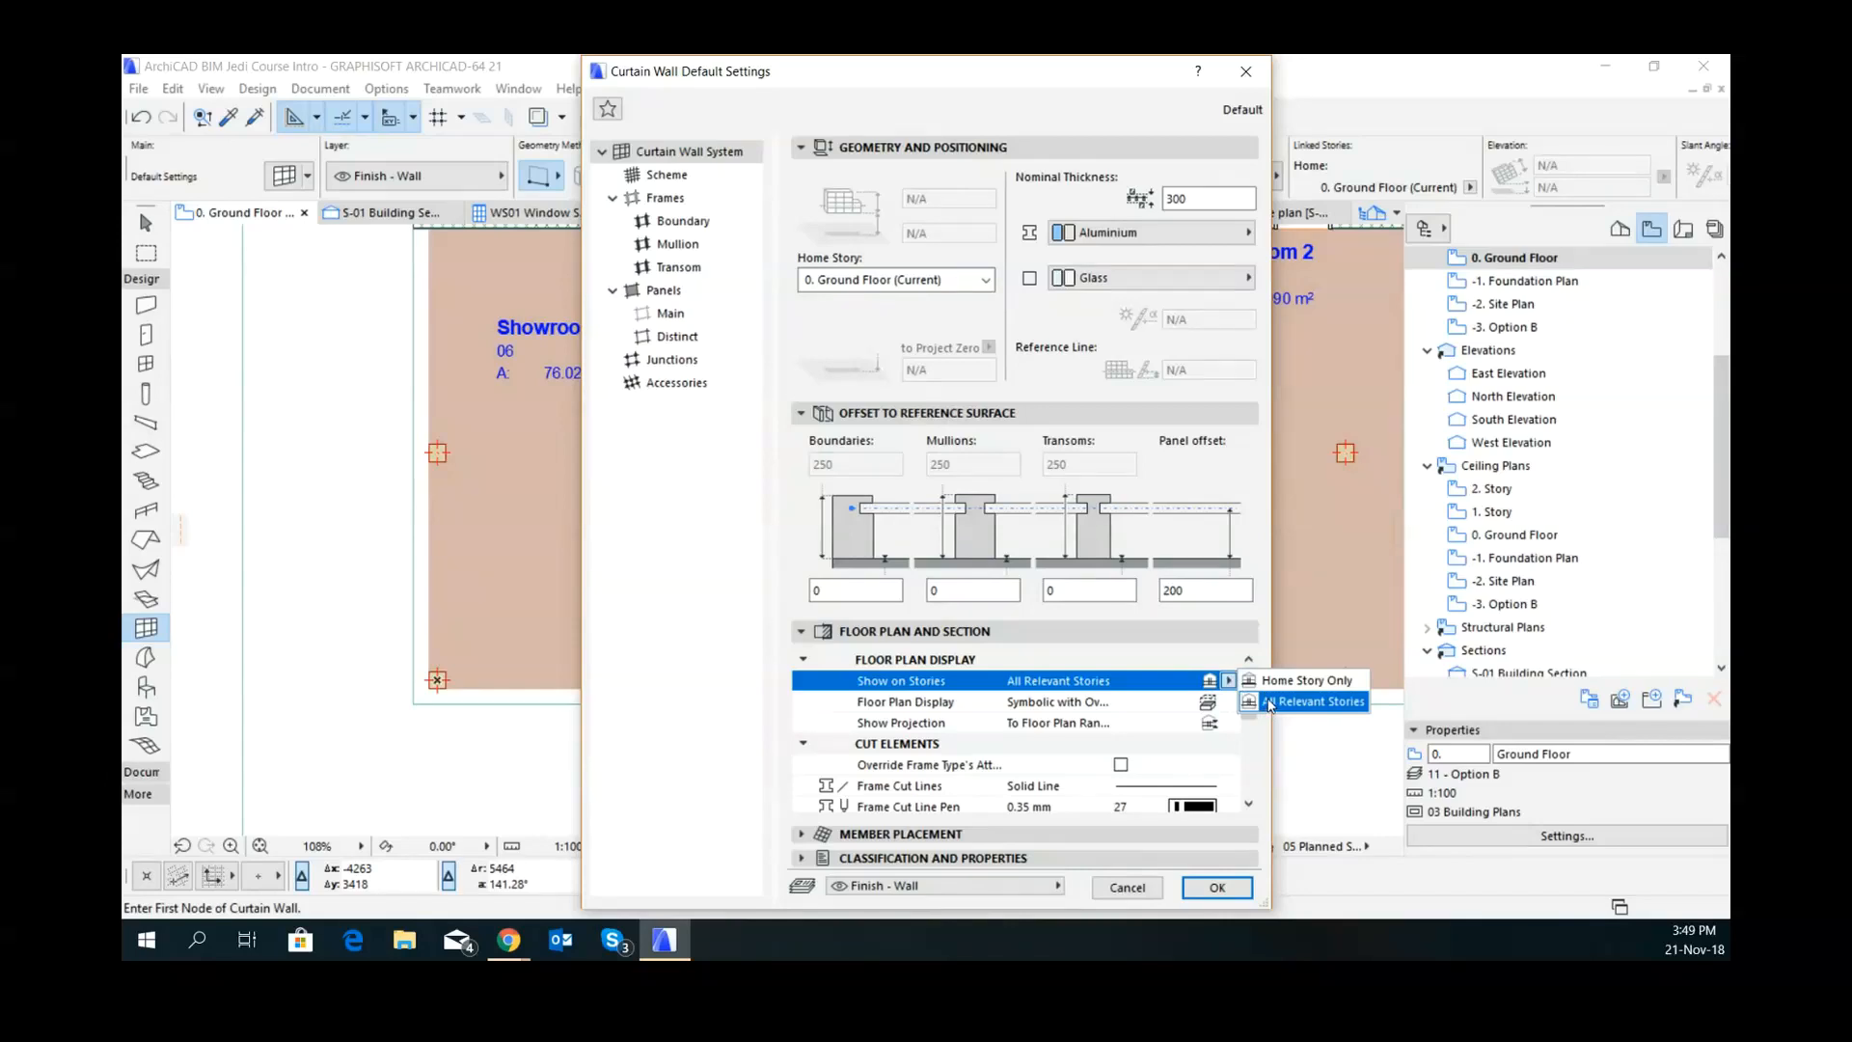
{"action": "left_click", "coordinate": [1269, 703]}
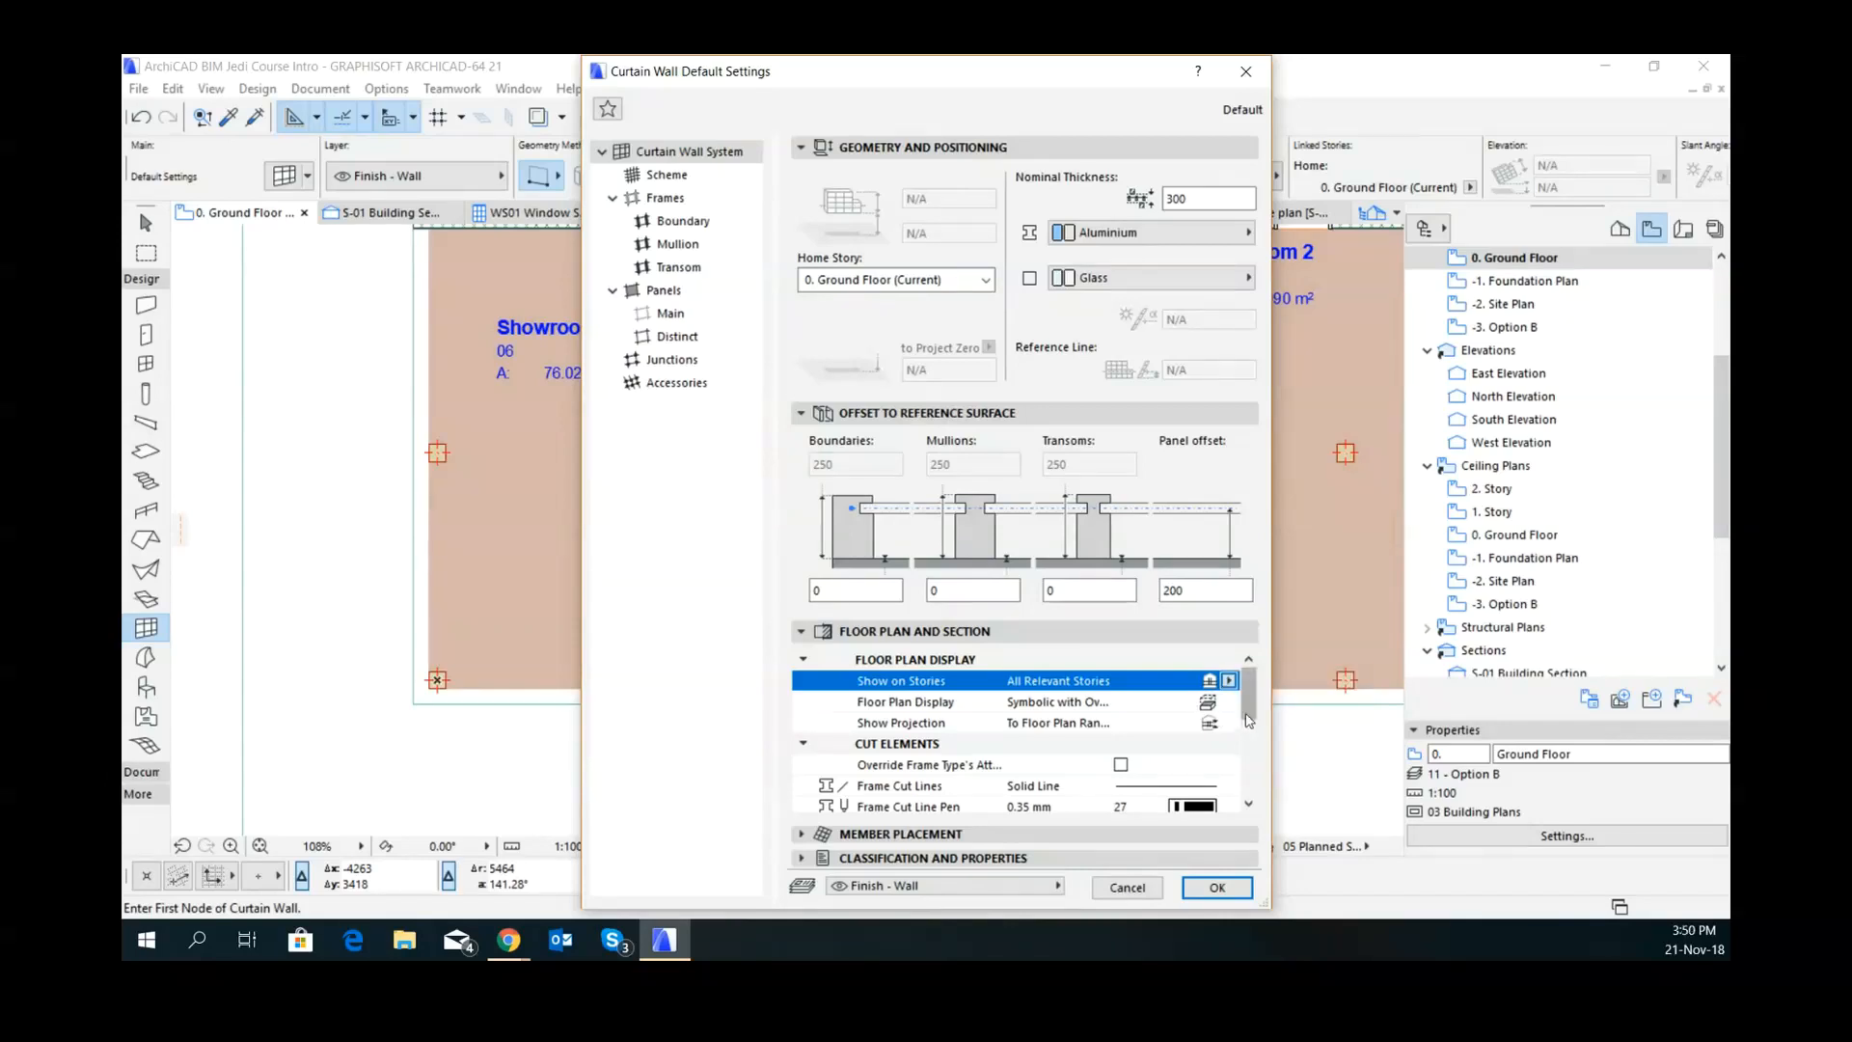
{"action": "scroll", "coordinate": [1254, 719], "scroll_direction": "down", "scroll_amount": 2}
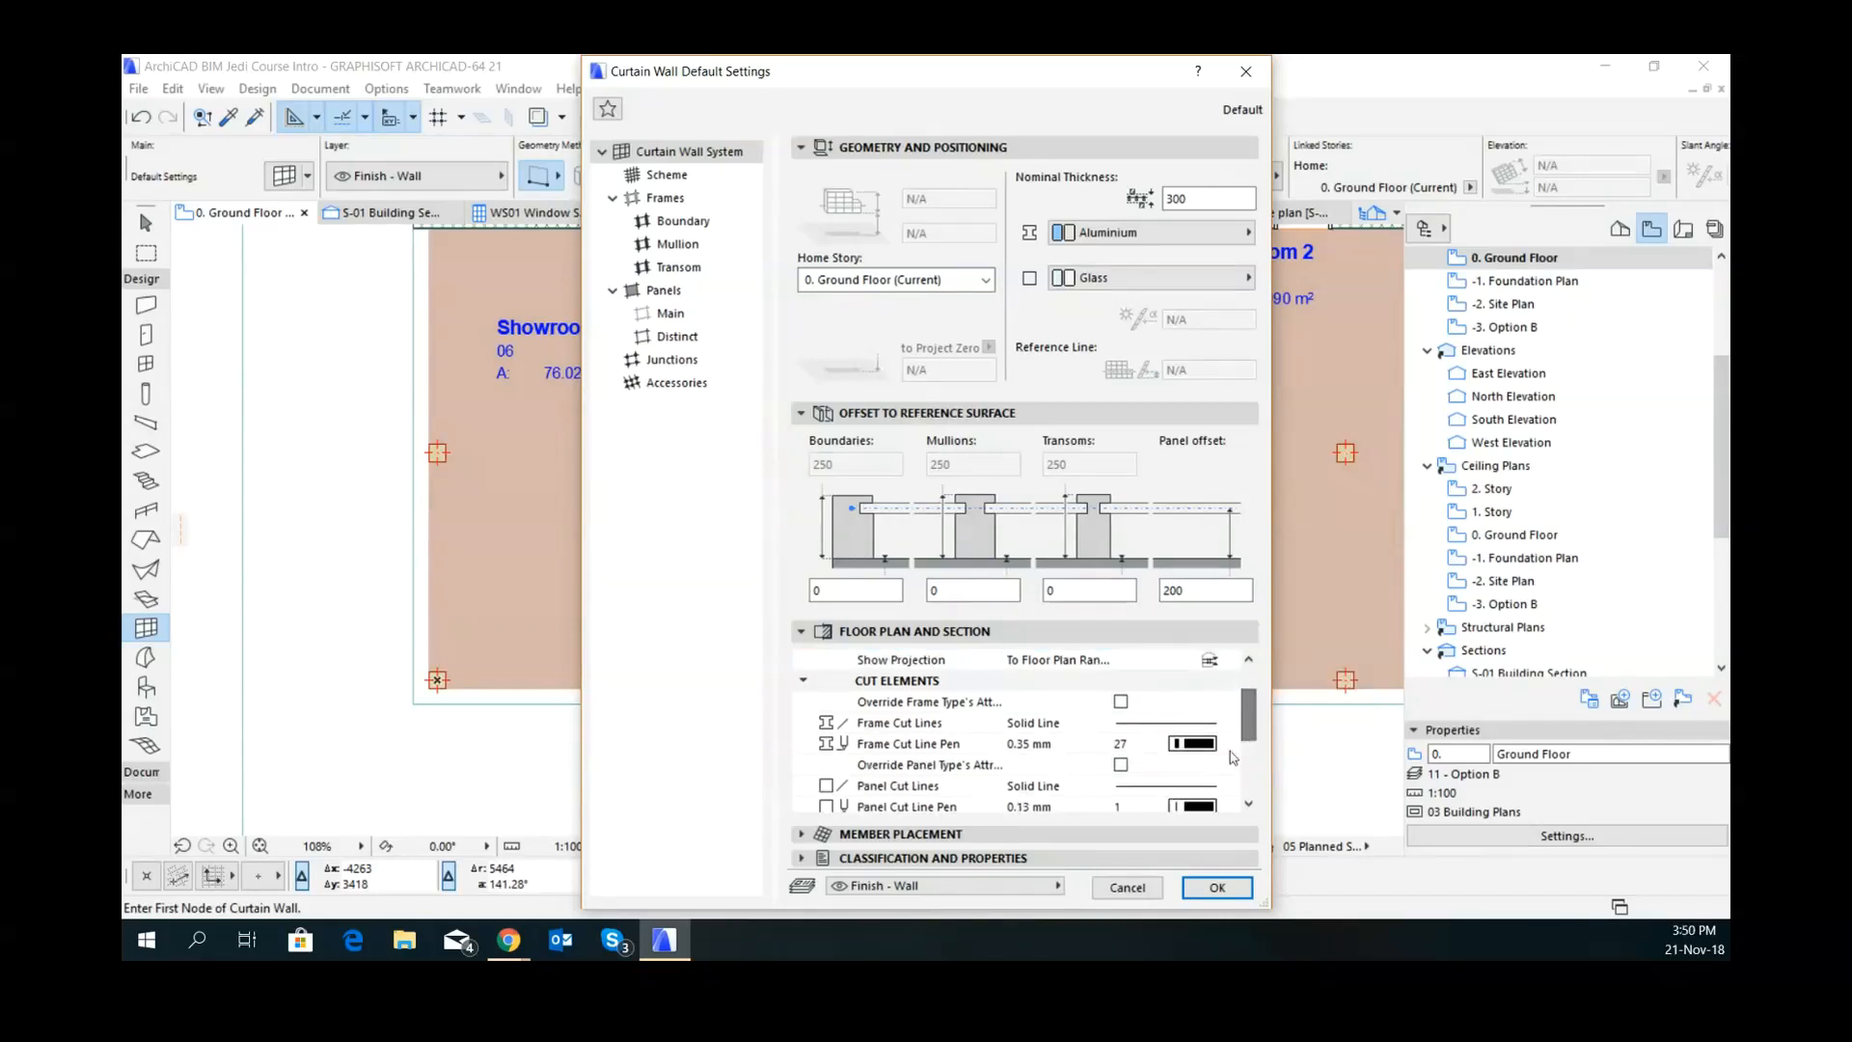
{"action": "left_click", "coordinate": [1230, 745]}
{"action": "left_click", "coordinate": [1254, 652]}
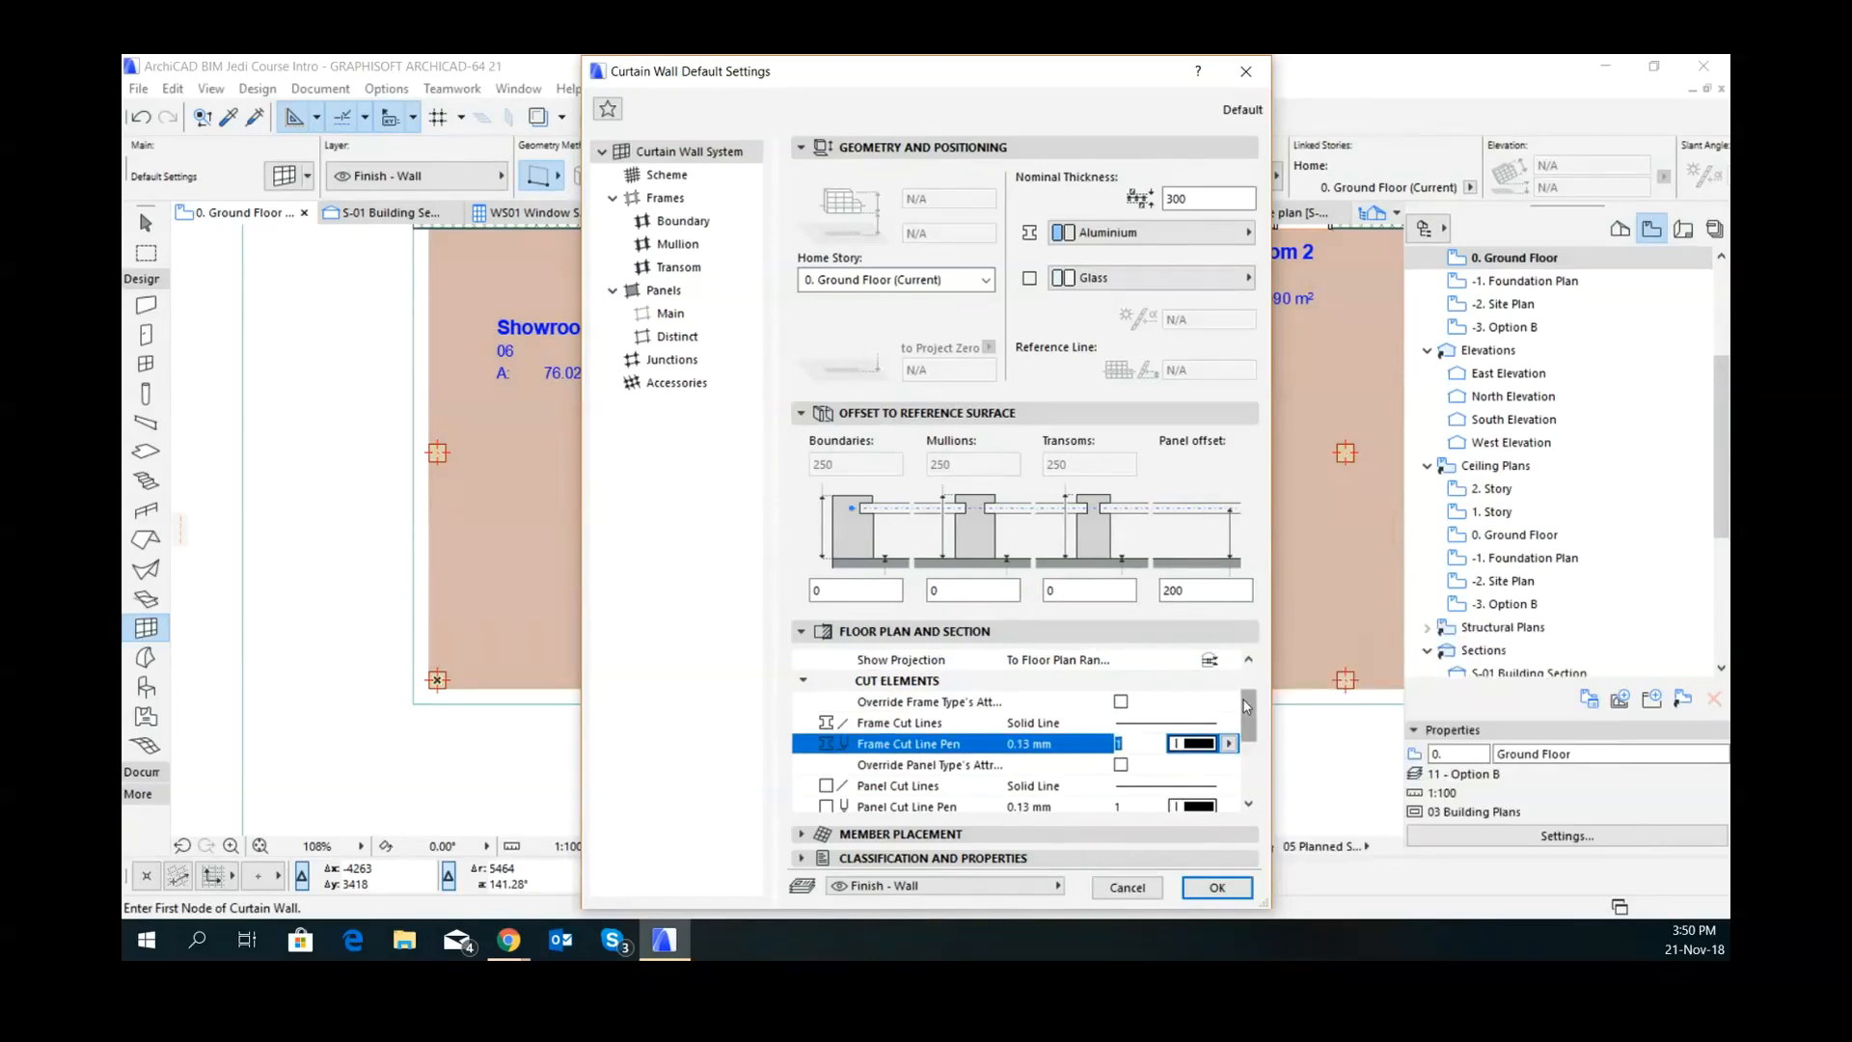
{"action": "scroll", "coordinate": [1249, 762], "scroll_direction": "down", "scroll_amount": 4}
{"action": "scroll", "coordinate": [1250, 779], "scroll_direction": "up", "scroll_amount": 5}
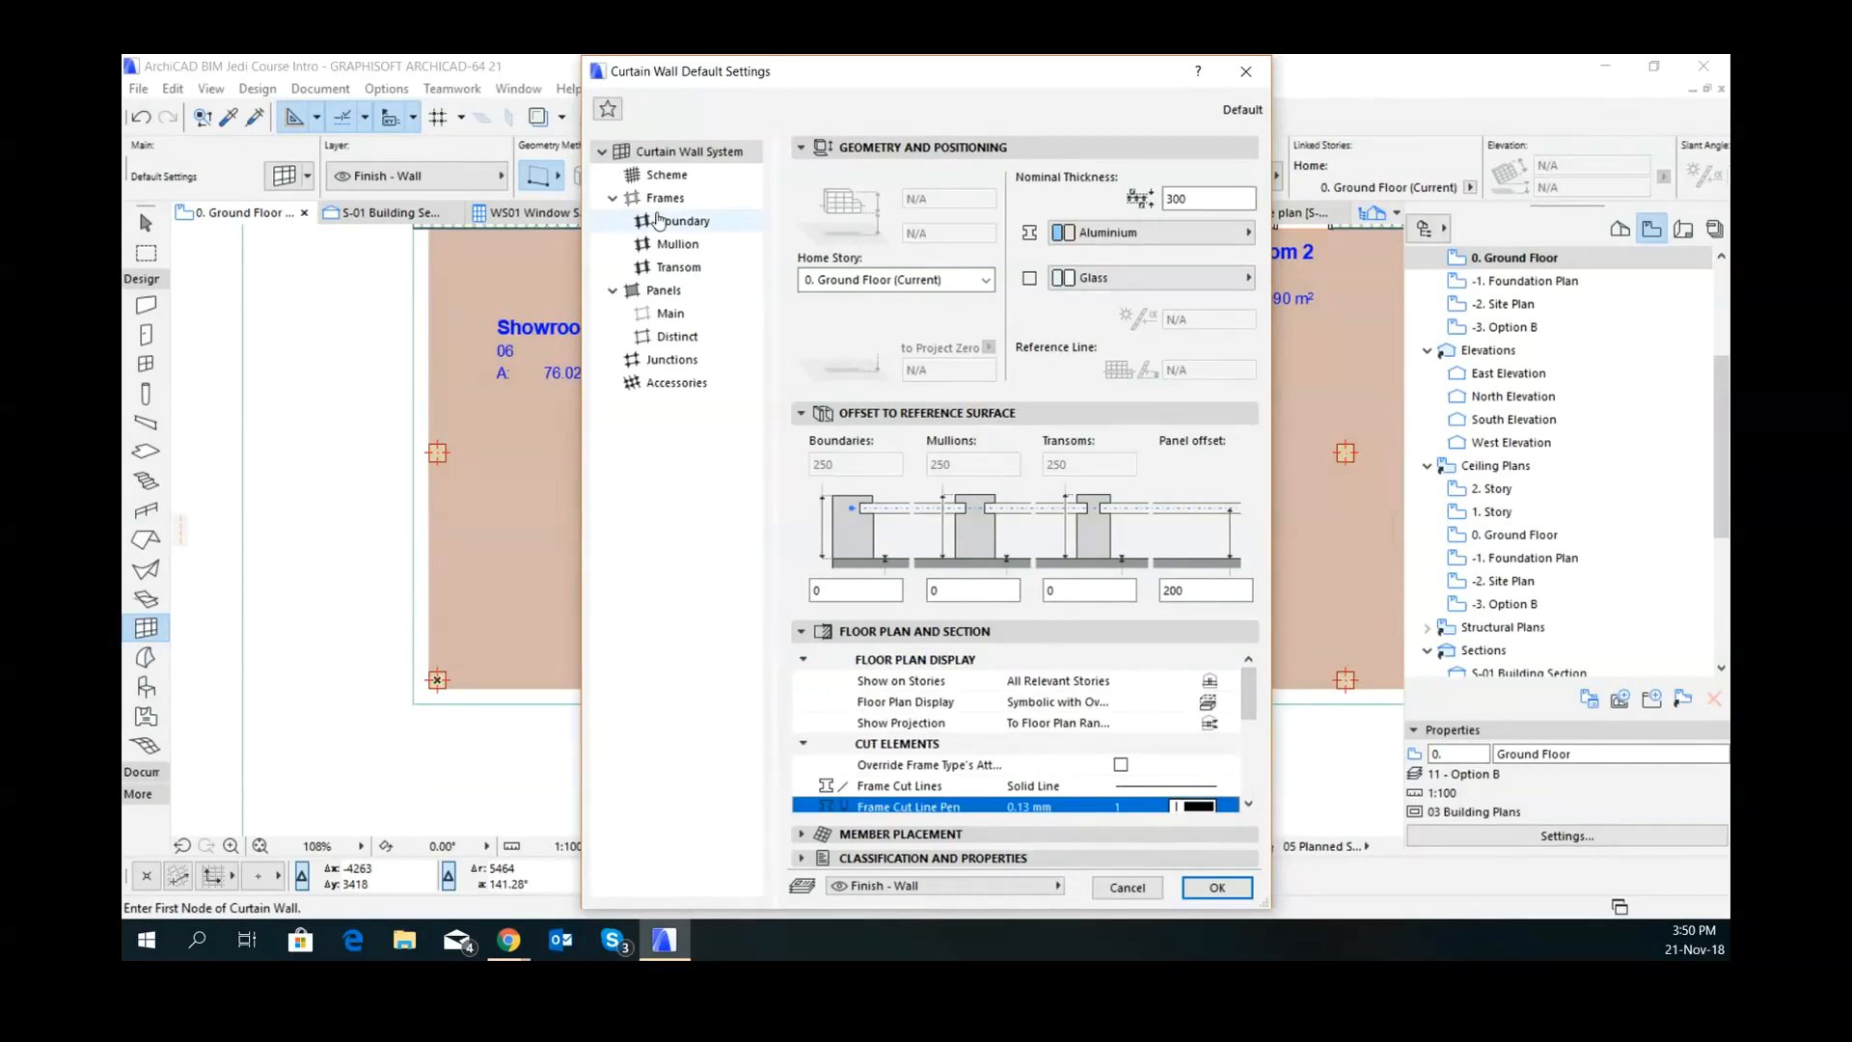
- Set the curtain wall system's nominal thickness to 250
{"action": "left_click", "coordinate": [1193, 199]}
{"action": "double_click", "coordinate": [1193, 199]}
{"action": "type", "text": "250"}
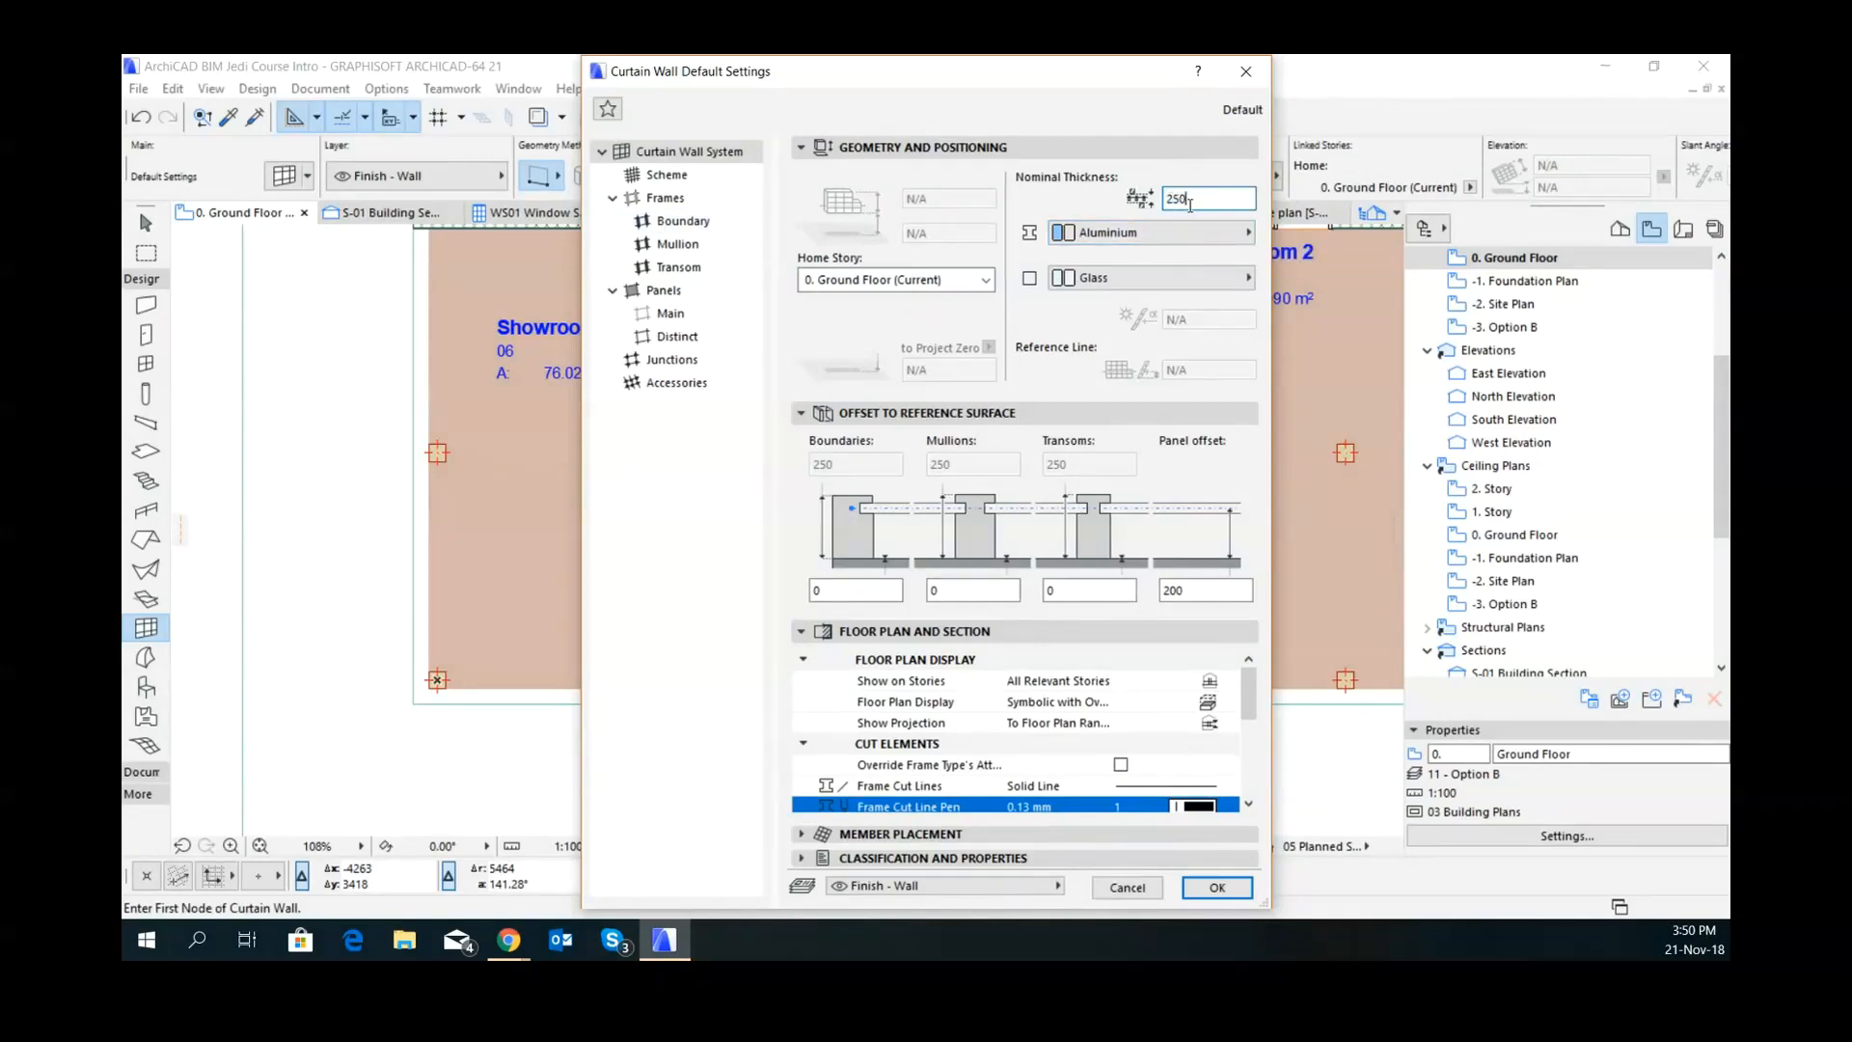
- Set the widths of scheme columns A and B to 1000, and insert and remove a trial third column
{"action": "left_click", "coordinate": [664, 174]}
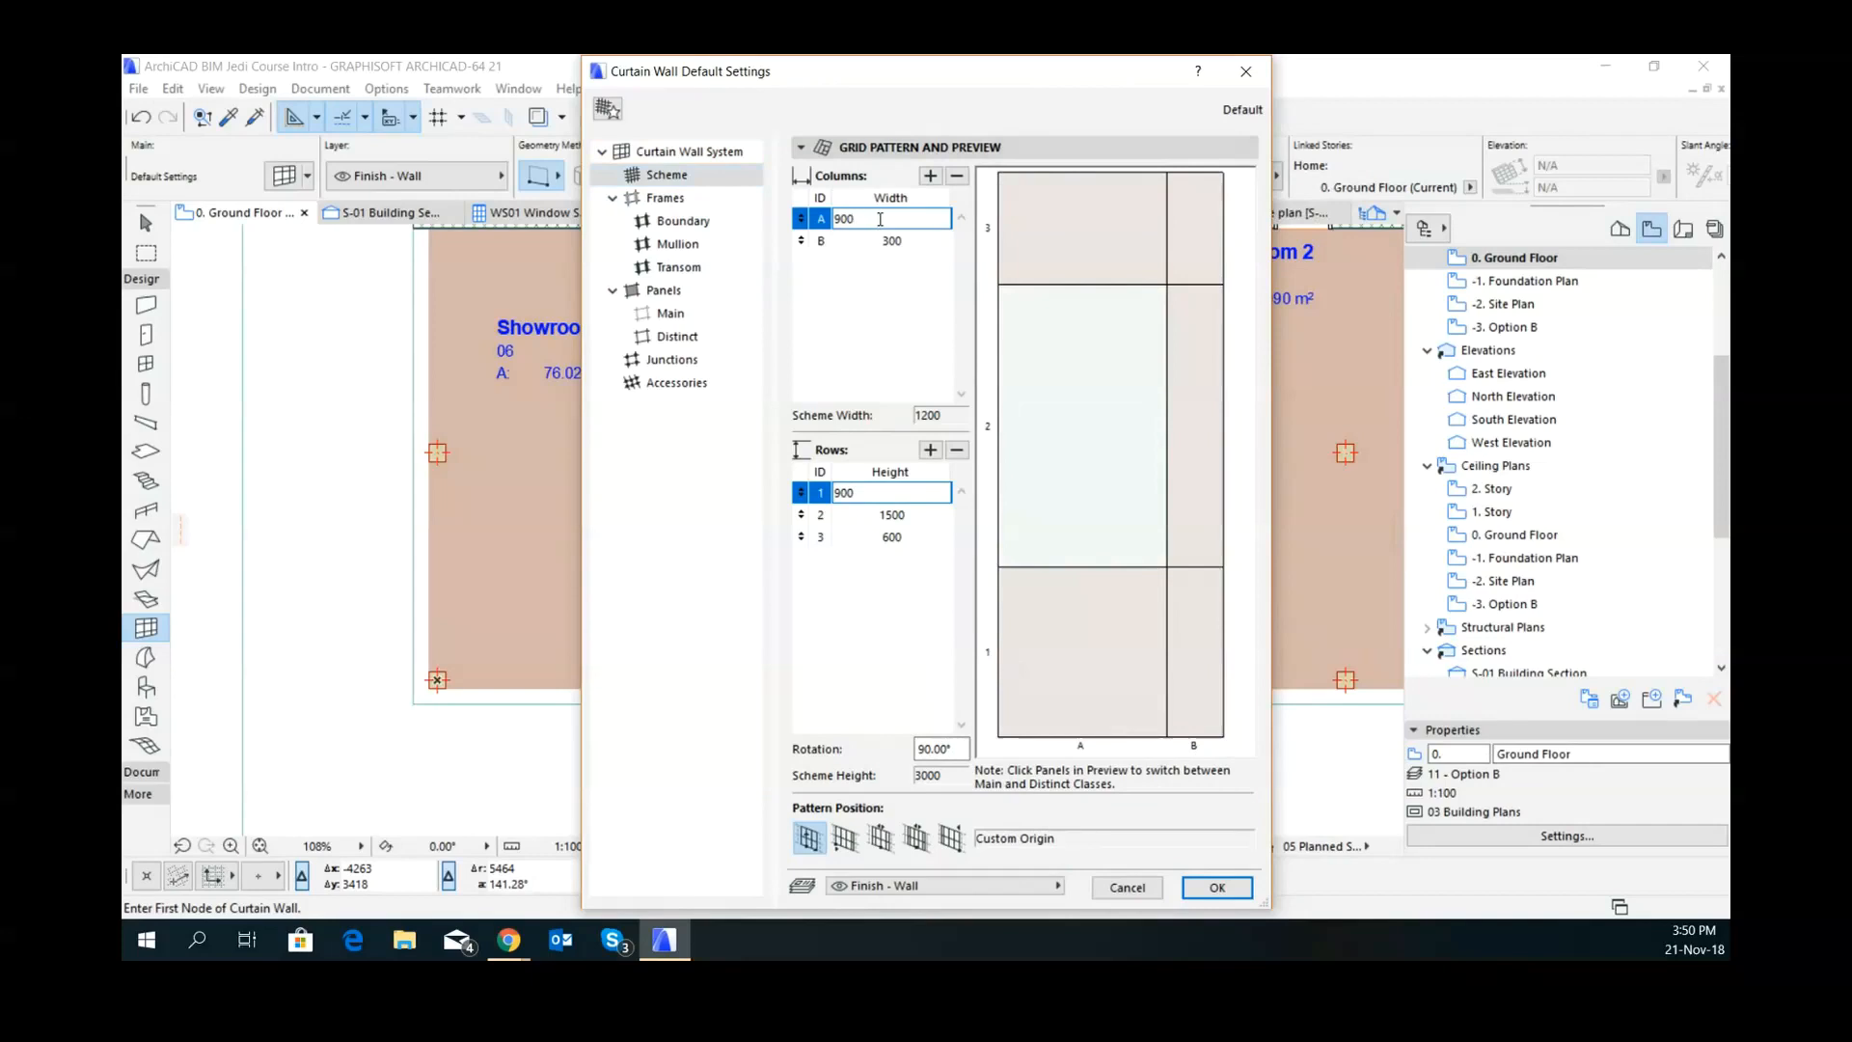
{"action": "left_click_drag", "start_coordinate": [859, 219], "coordinate": [830, 219]}
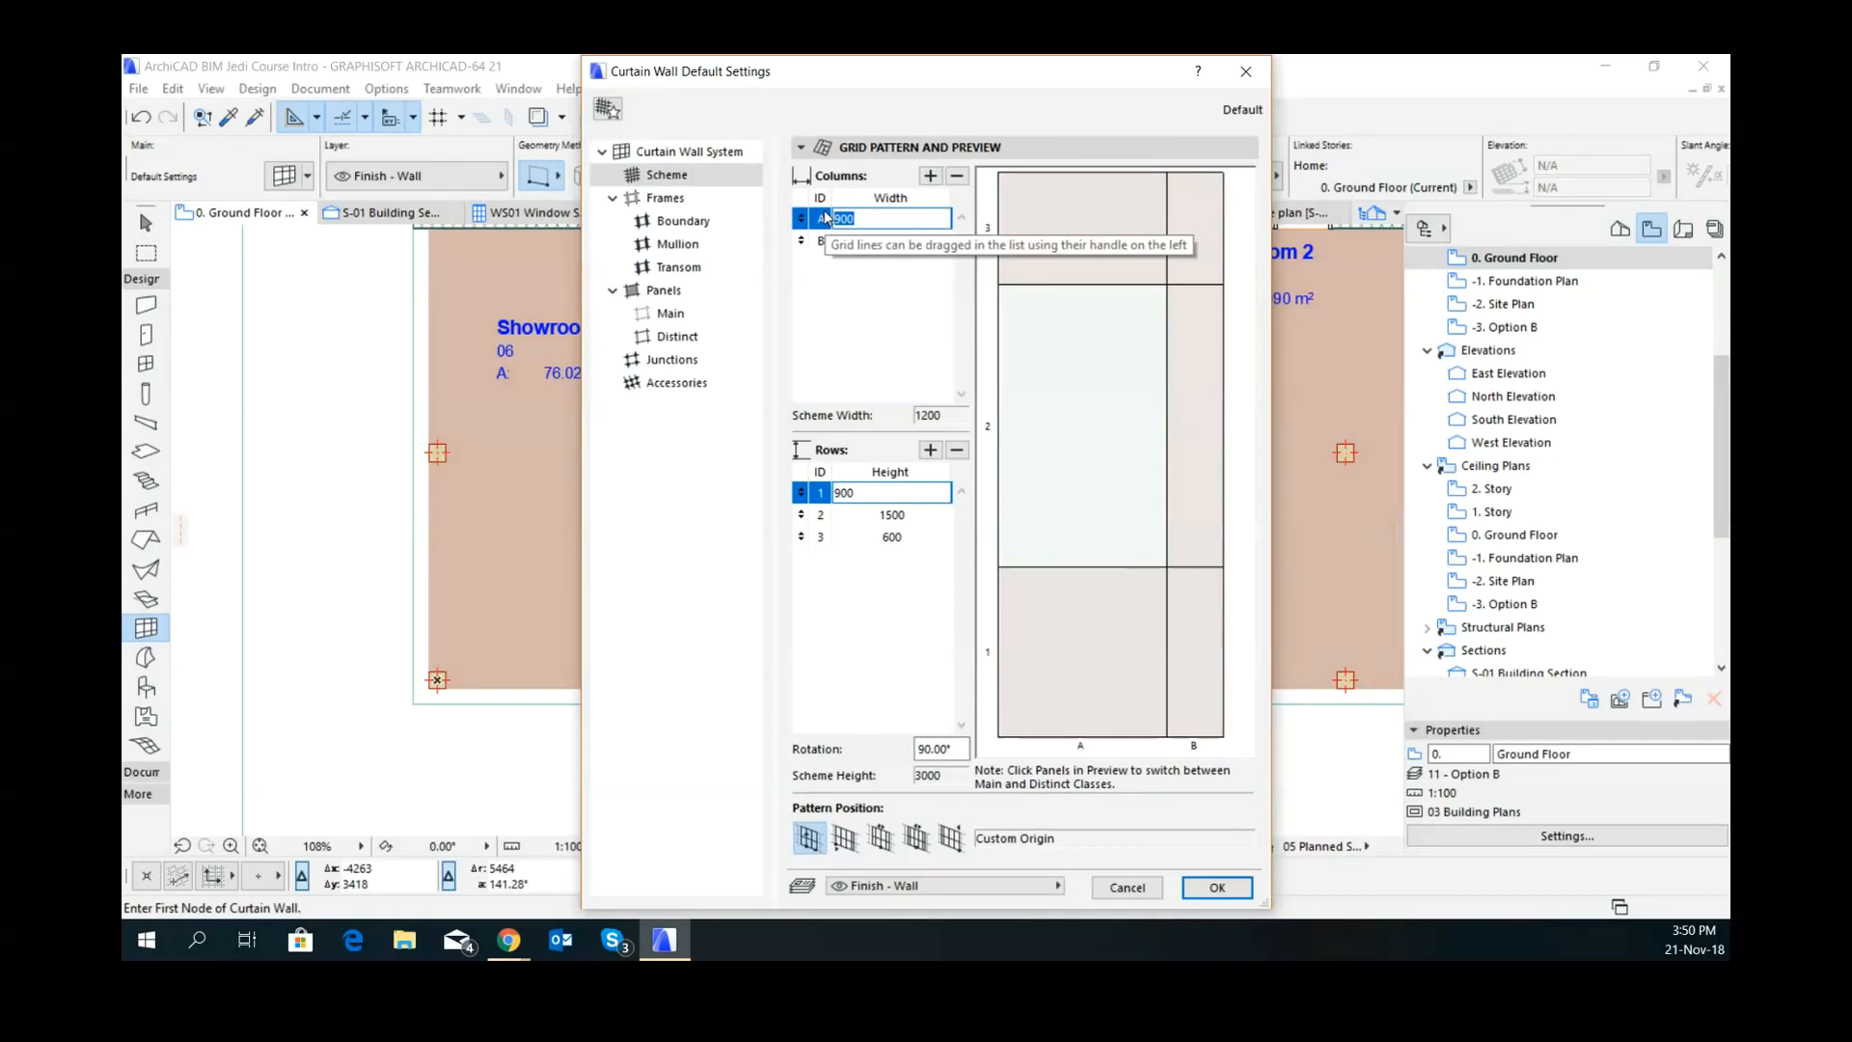
{"action": "type", "text": "1000"}
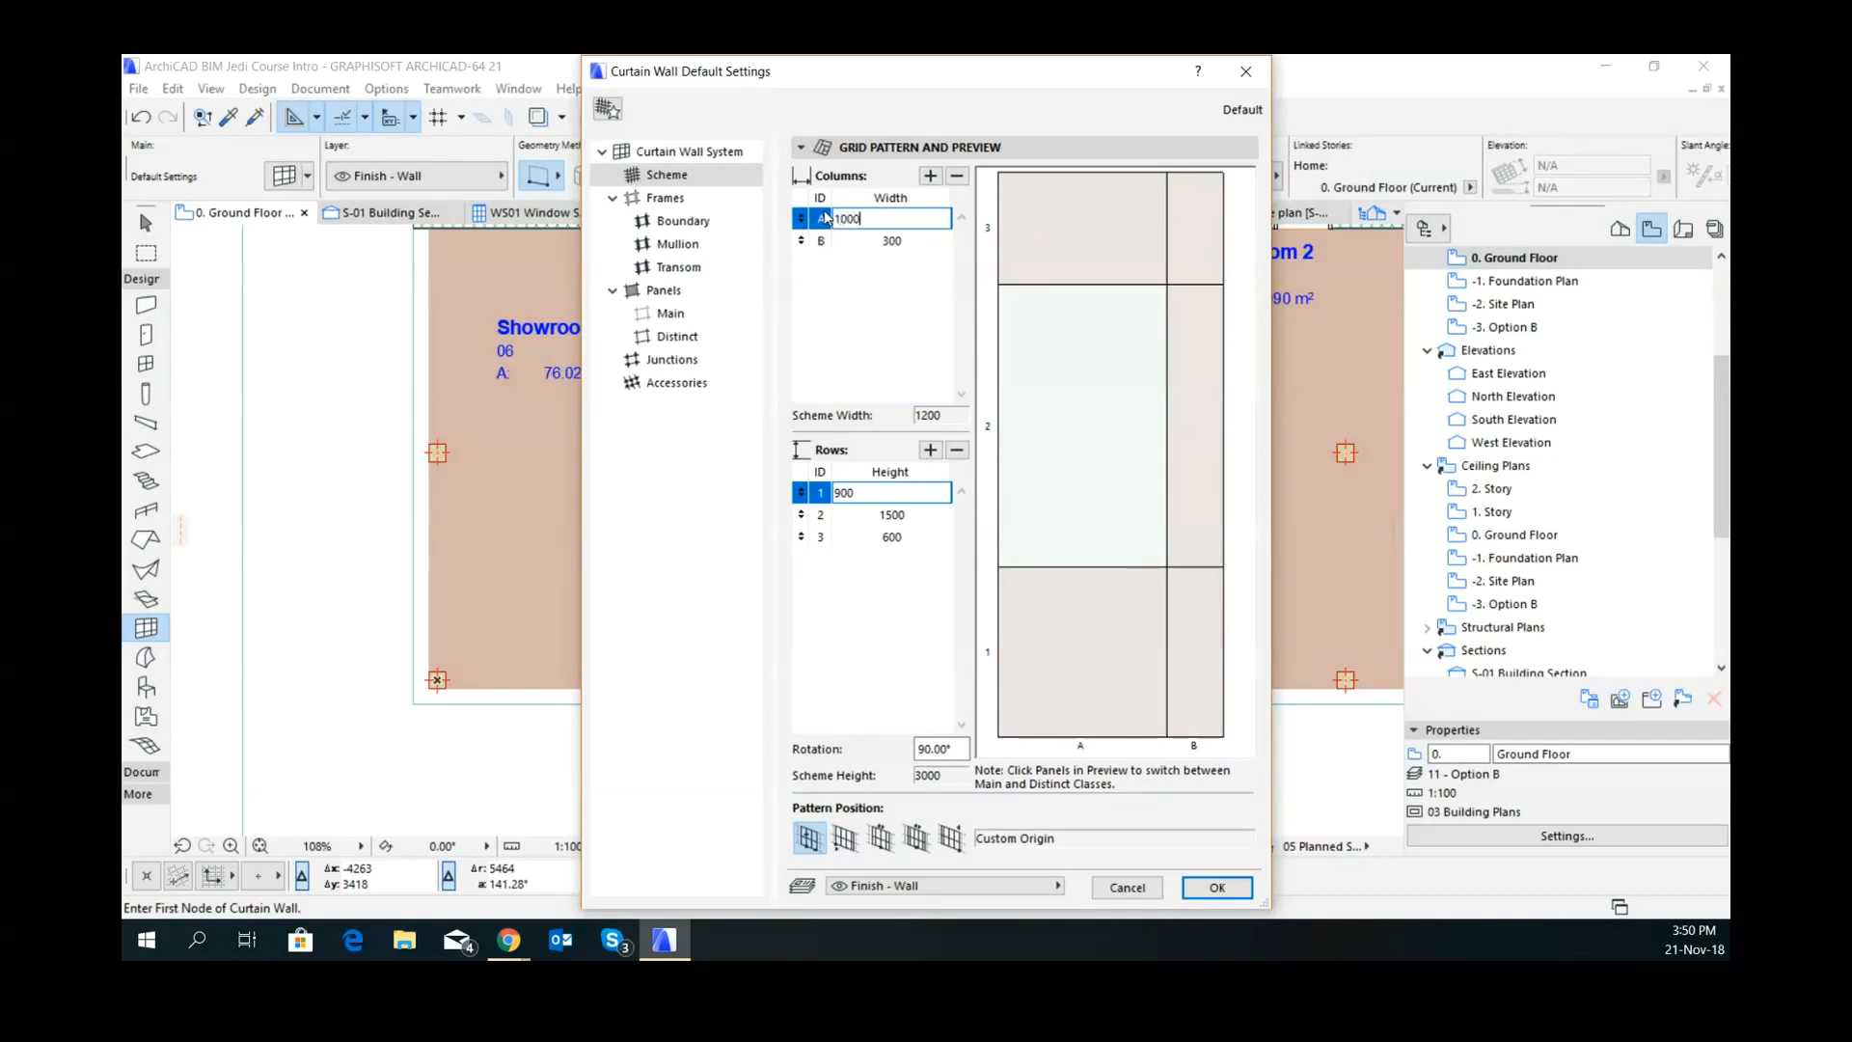
{"action": "key", "text": "Return"}
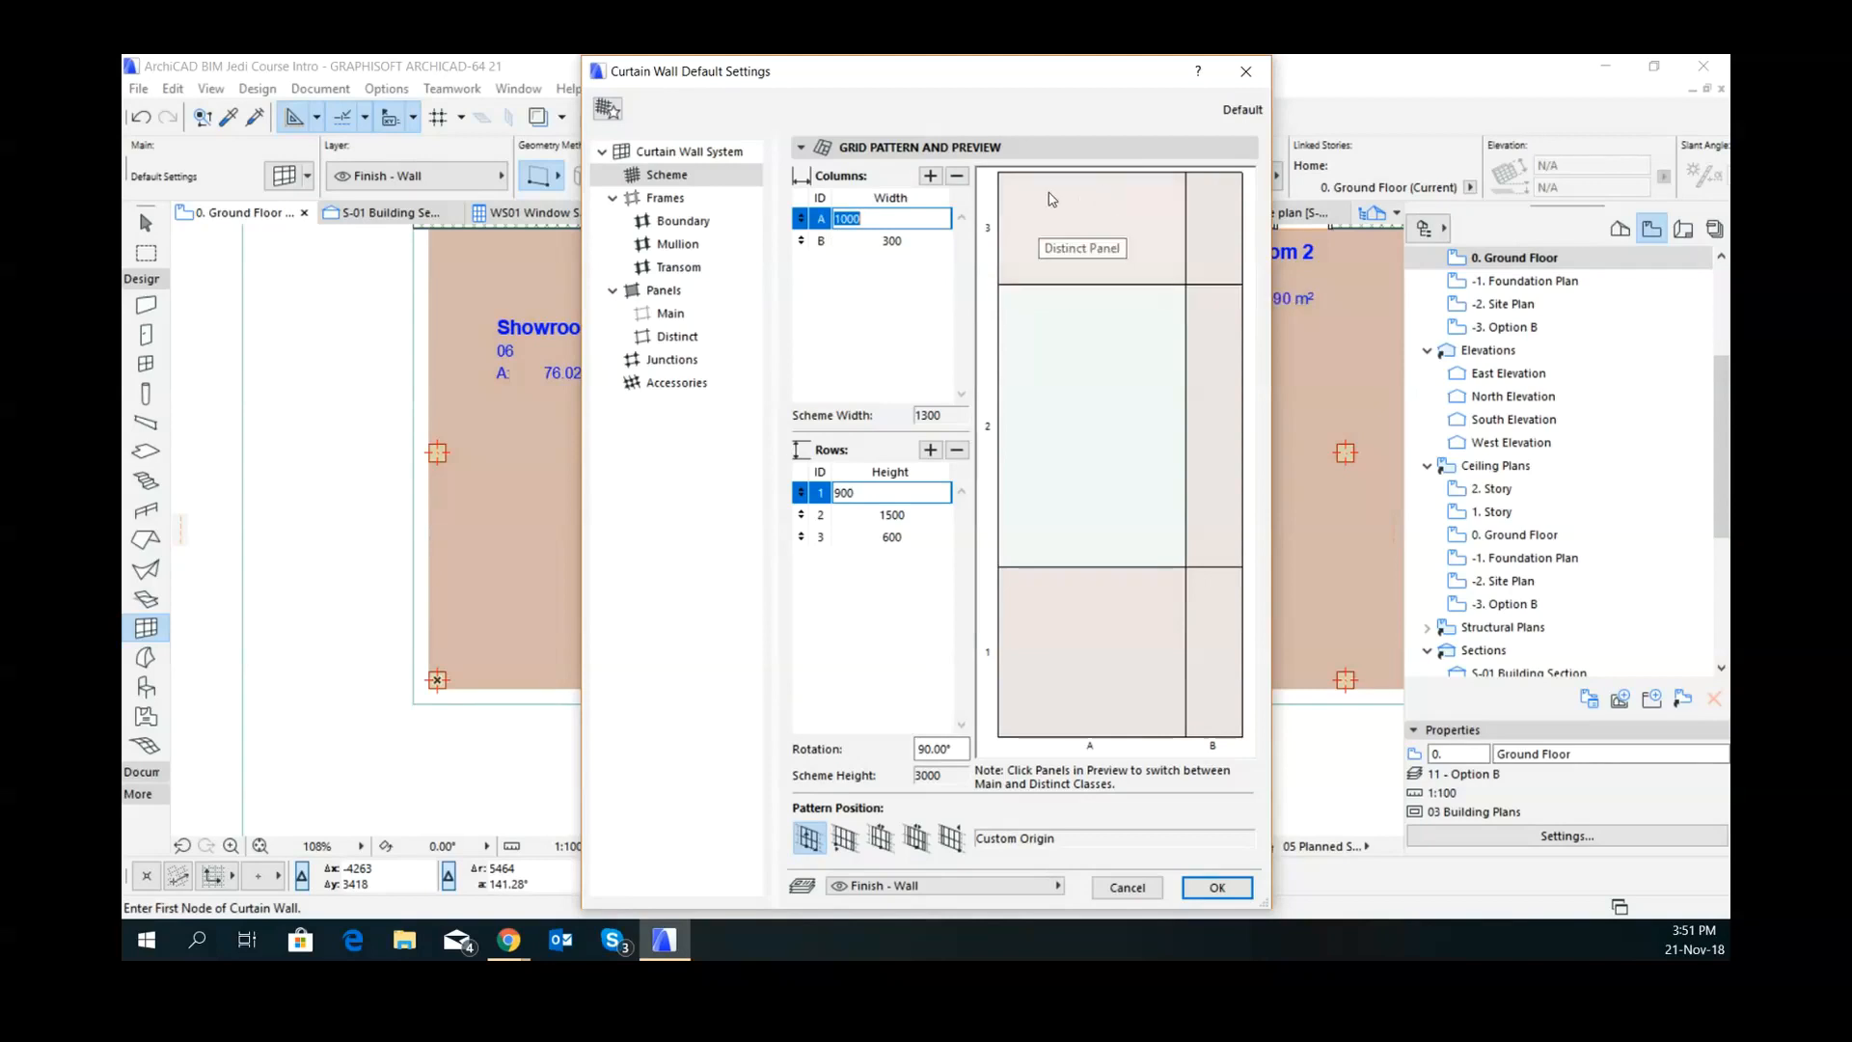
{"action": "left_click", "coordinate": [906, 243]}
{"action": "left_click", "coordinate": [907, 243]}
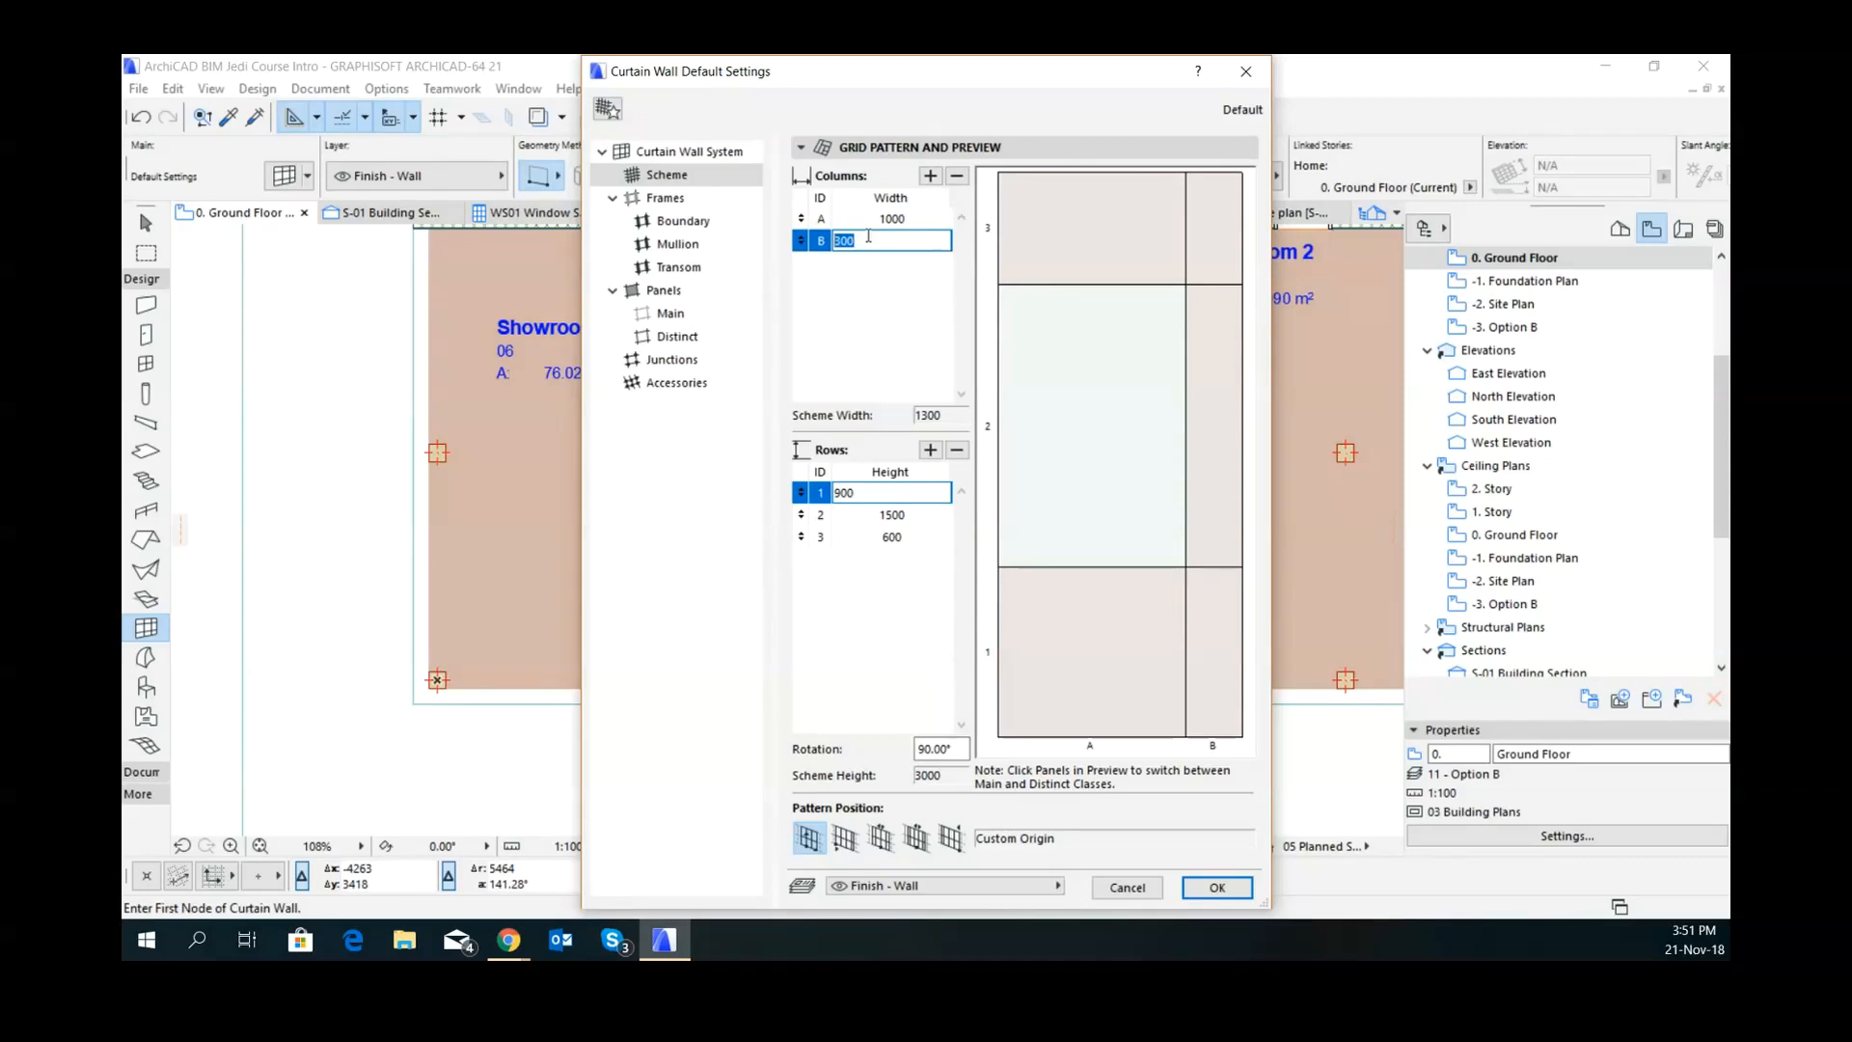
{"action": "type", "text": "1000"}
{"action": "key", "text": "Return"}
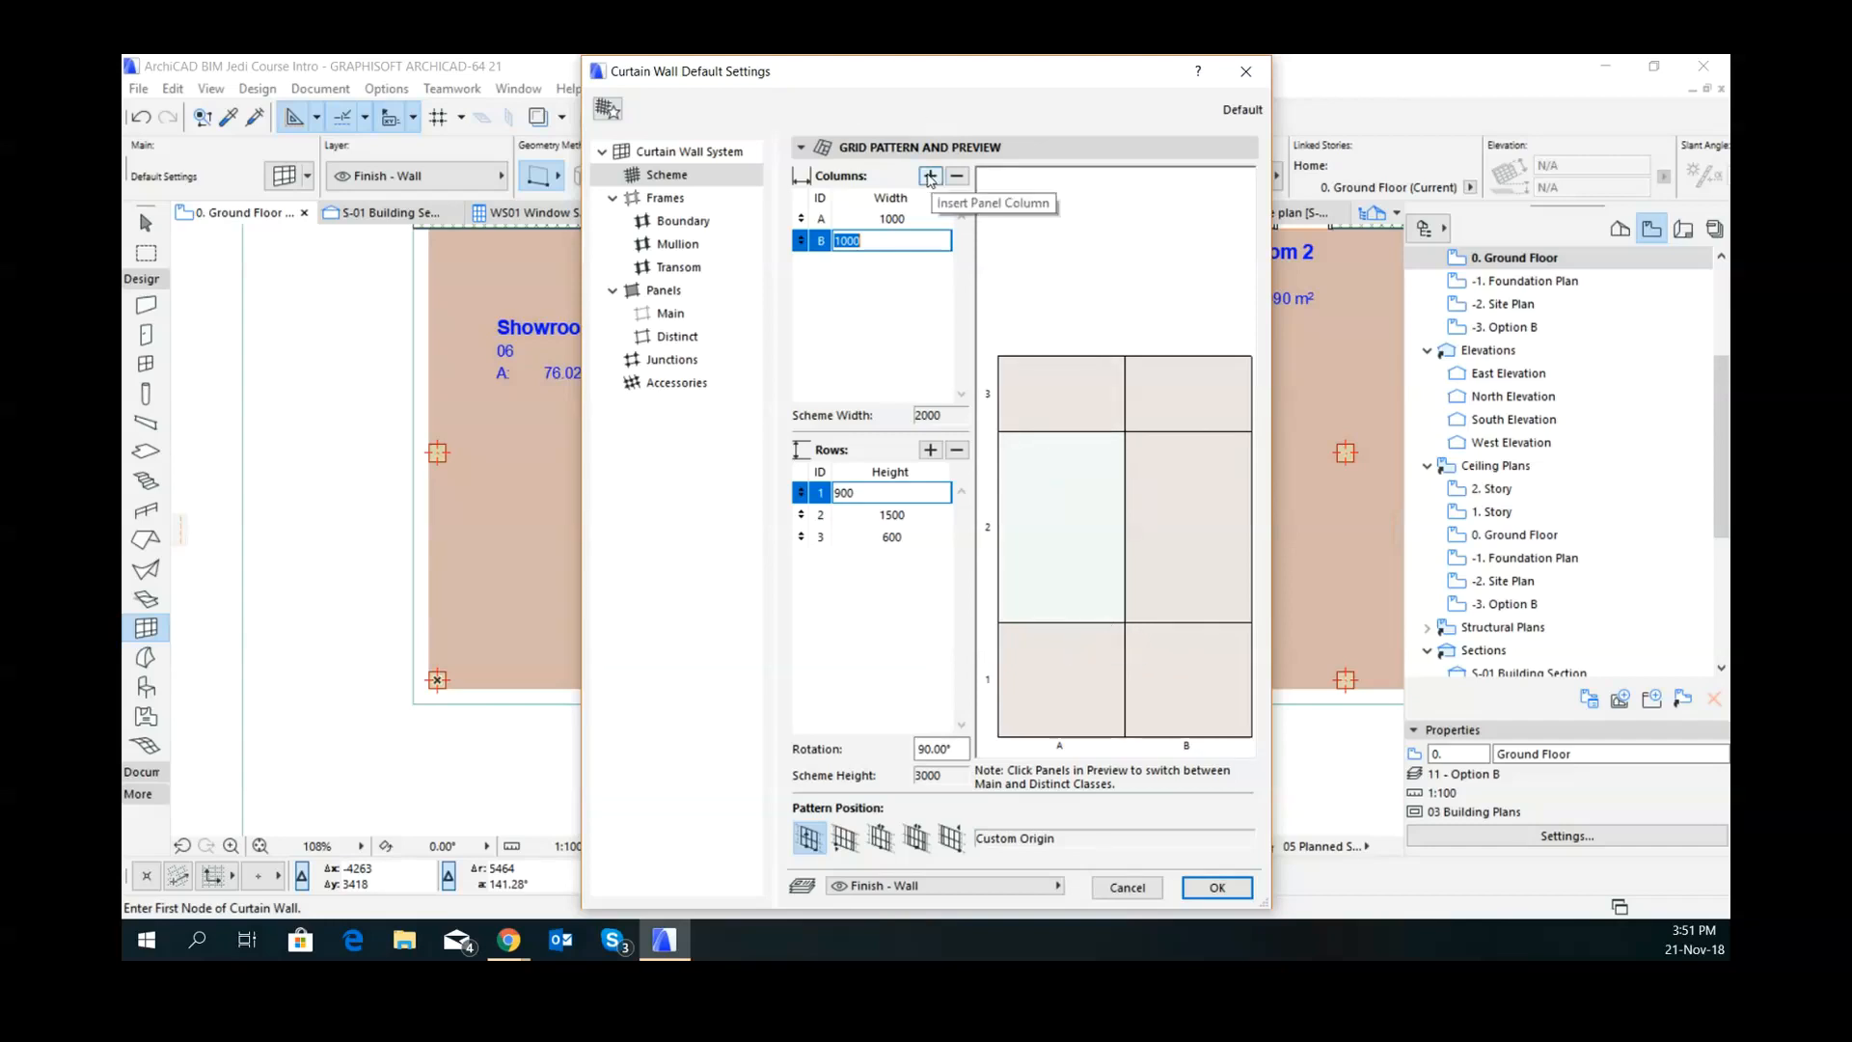
{"action": "left_click", "coordinate": [929, 177]}
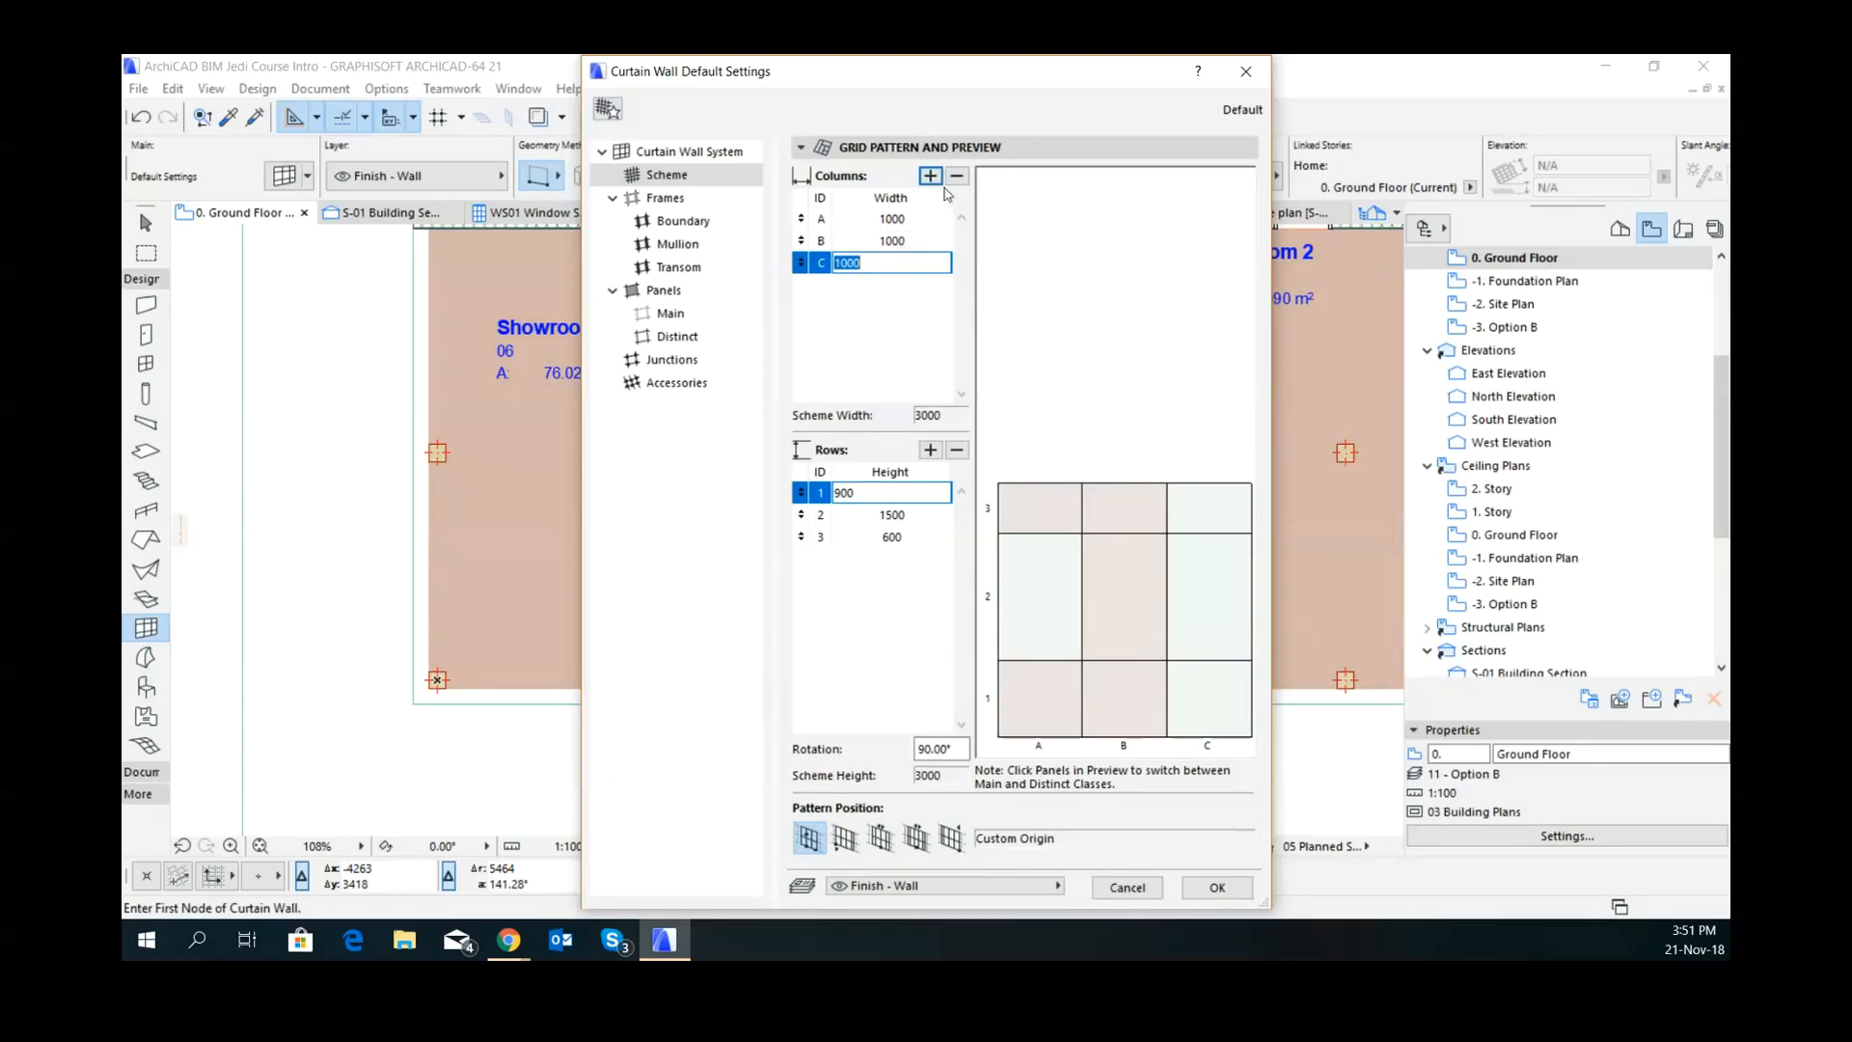
{"action": "left_click", "coordinate": [957, 175]}
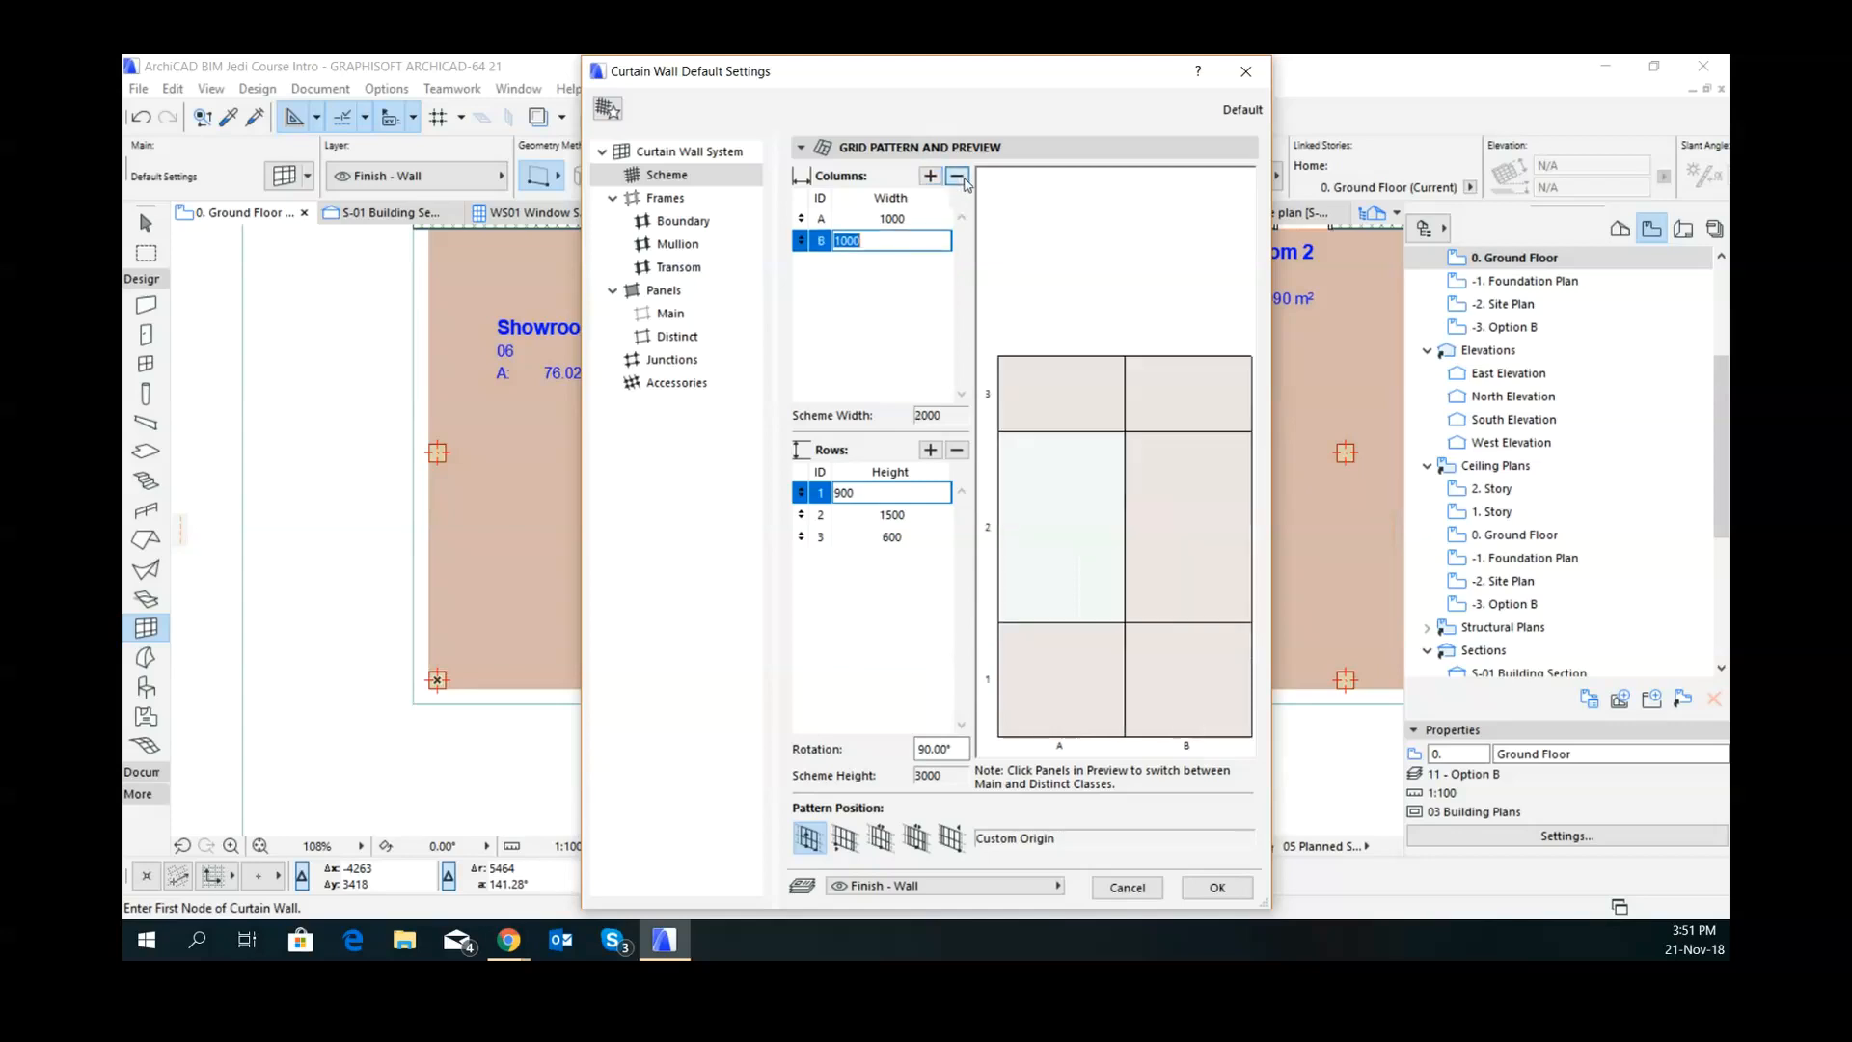
- Set the scheme's row heights to 2100 for row 1, 660 for row 2 and 240 for row 3
{"action": "double_click", "coordinate": [858, 494]}
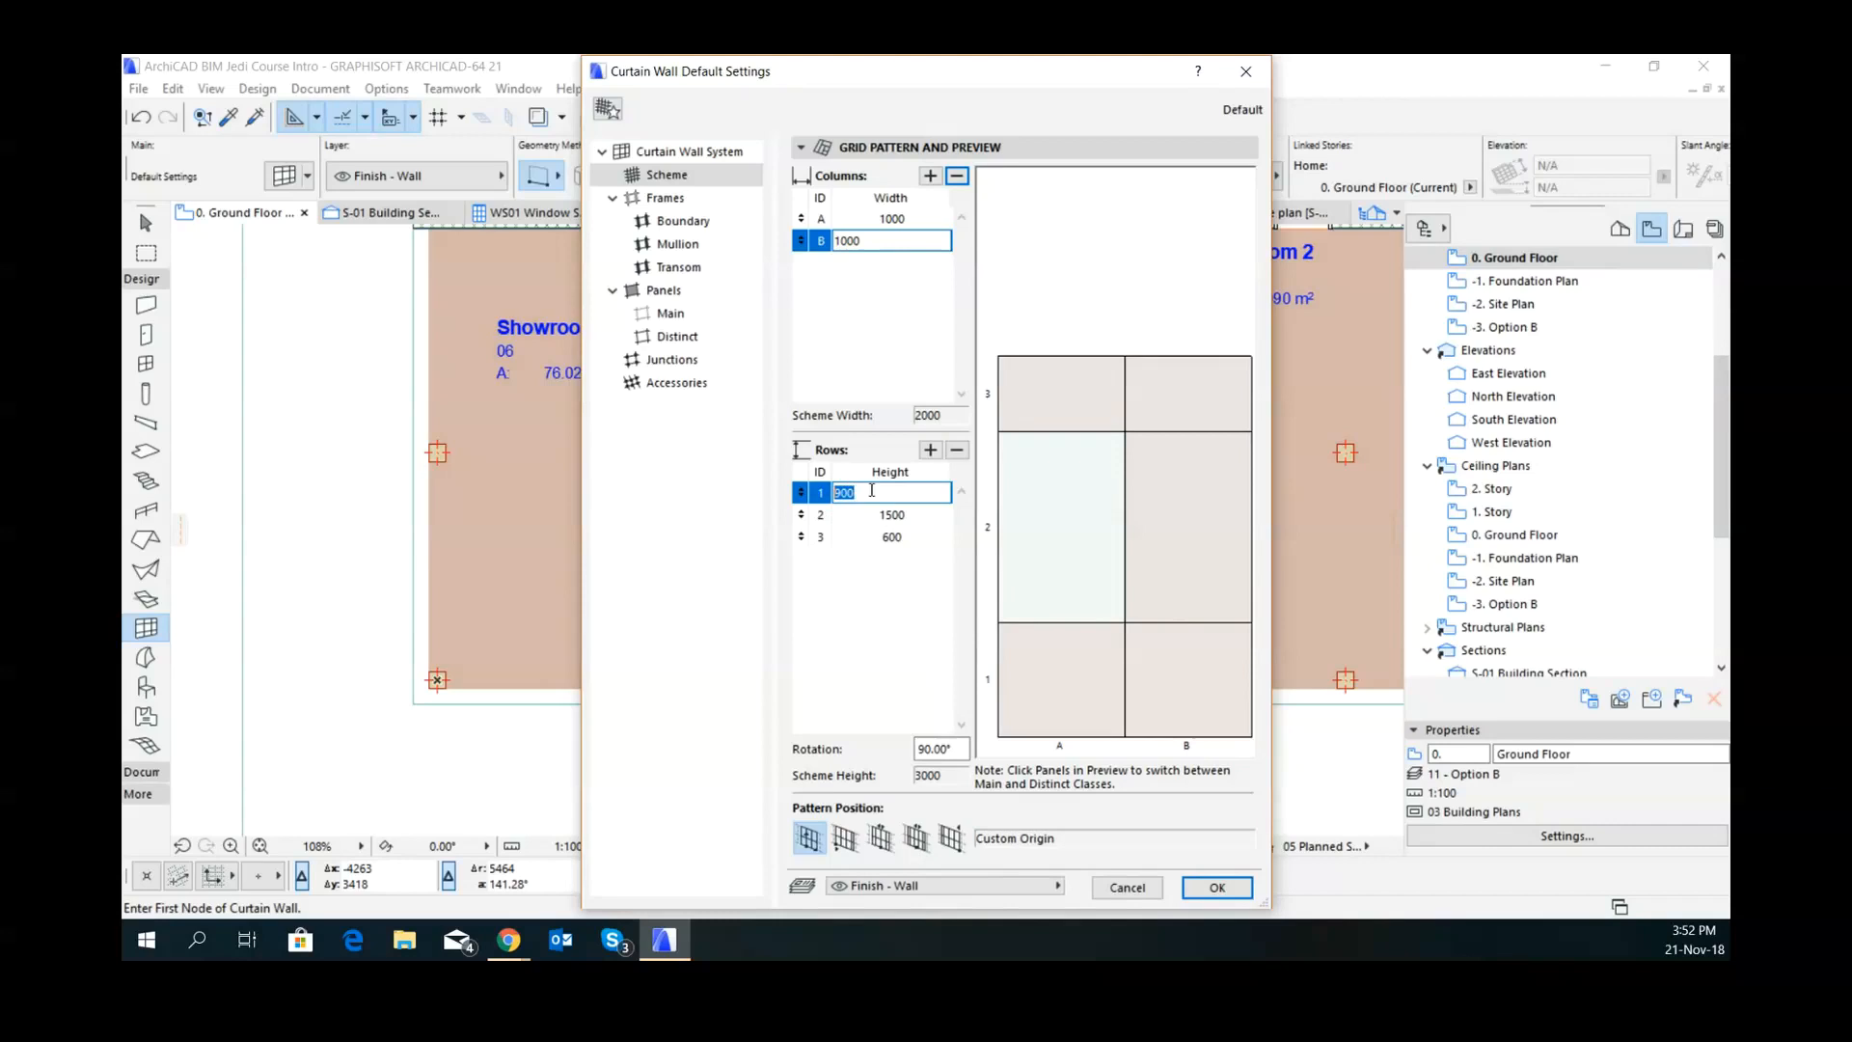
{"action": "type", "text": "2100"}
{"action": "left_click", "coordinate": [892, 514]}
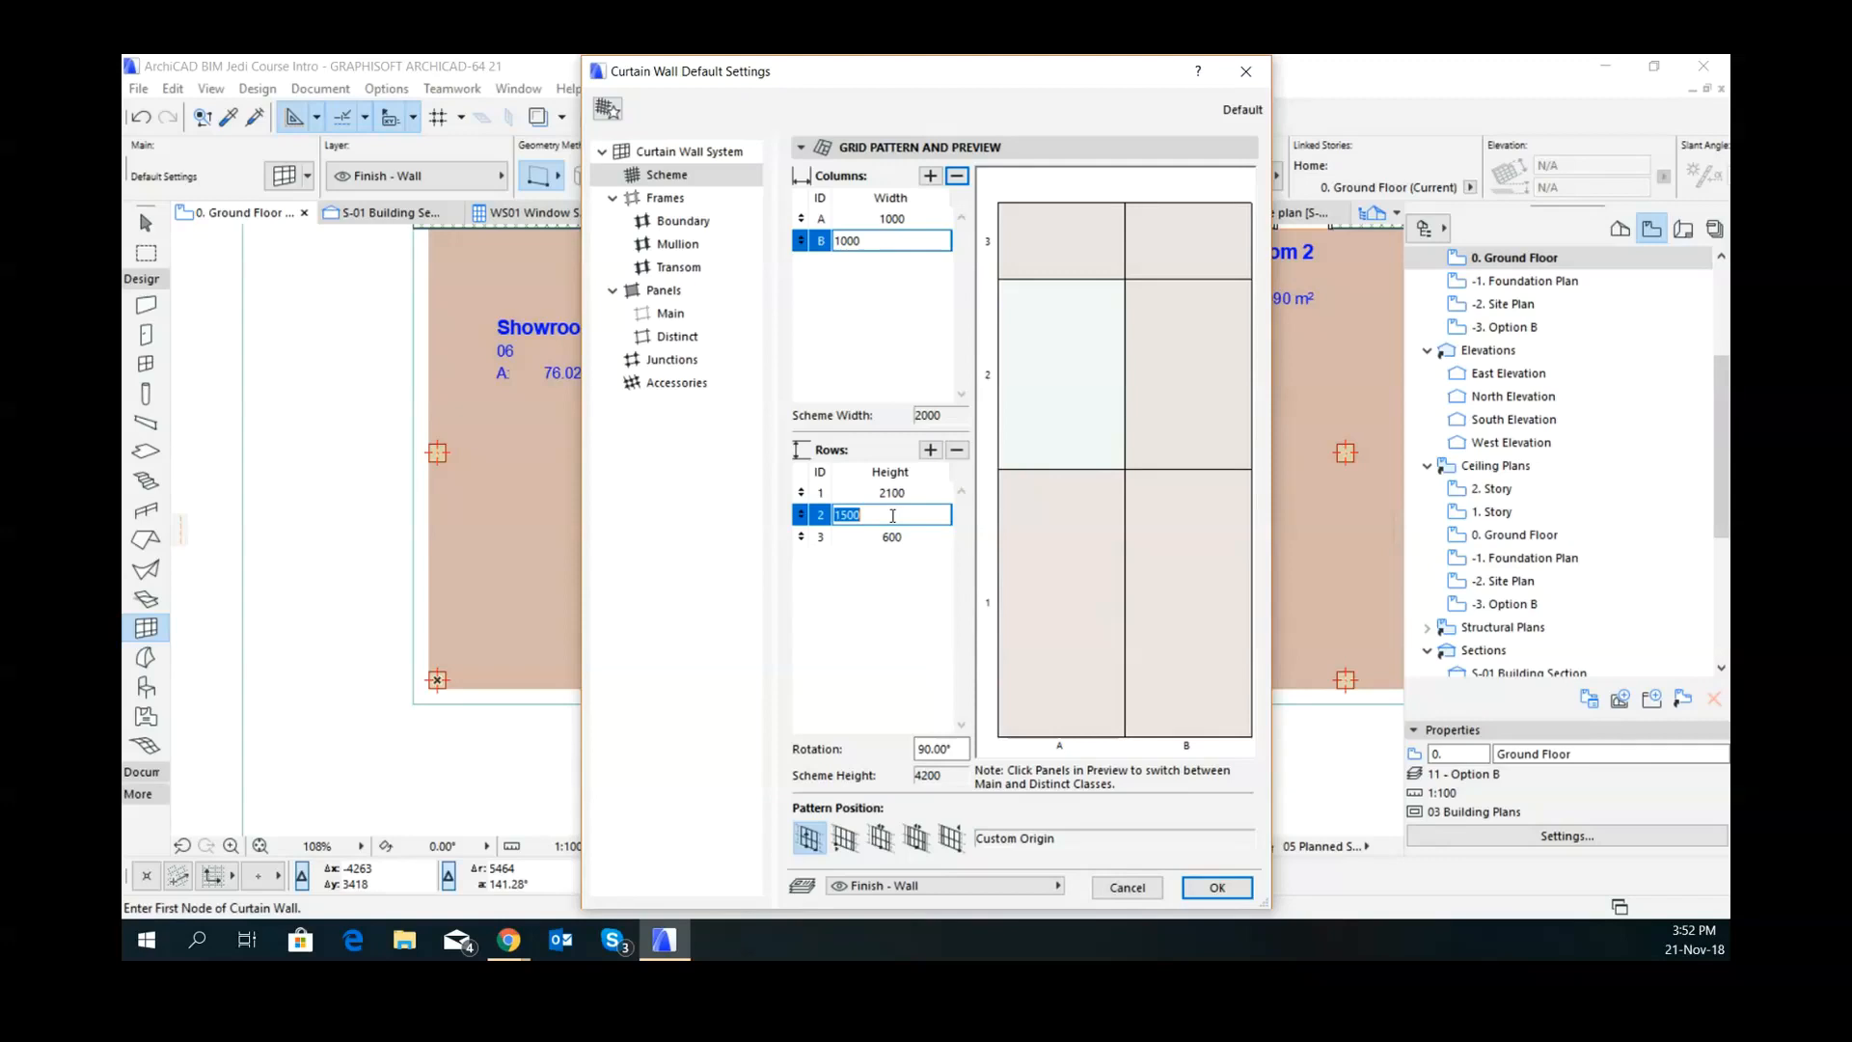
{"action": "type", "text": "660"}
{"action": "key", "text": "Return"}
{"action": "left_click", "coordinate": [868, 535]}
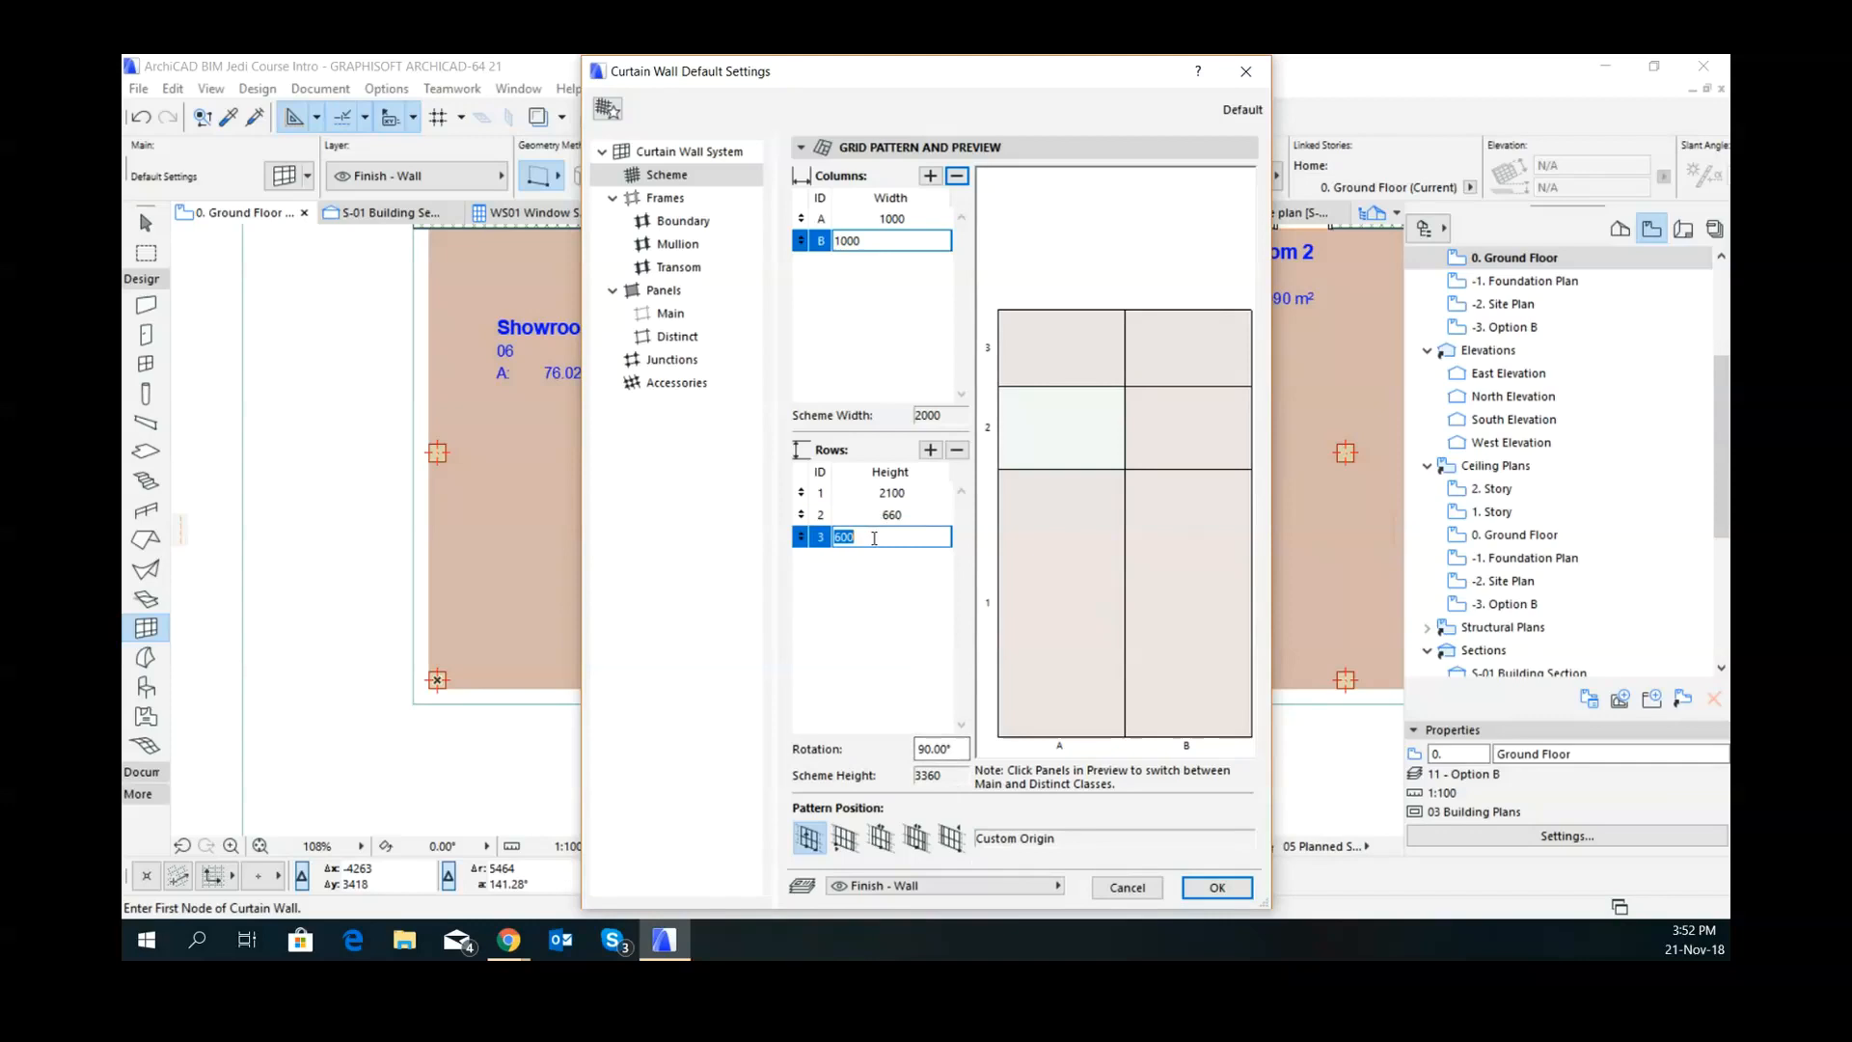
{"action": "type", "text": "240"}
{"action": "key", "text": "Return"}
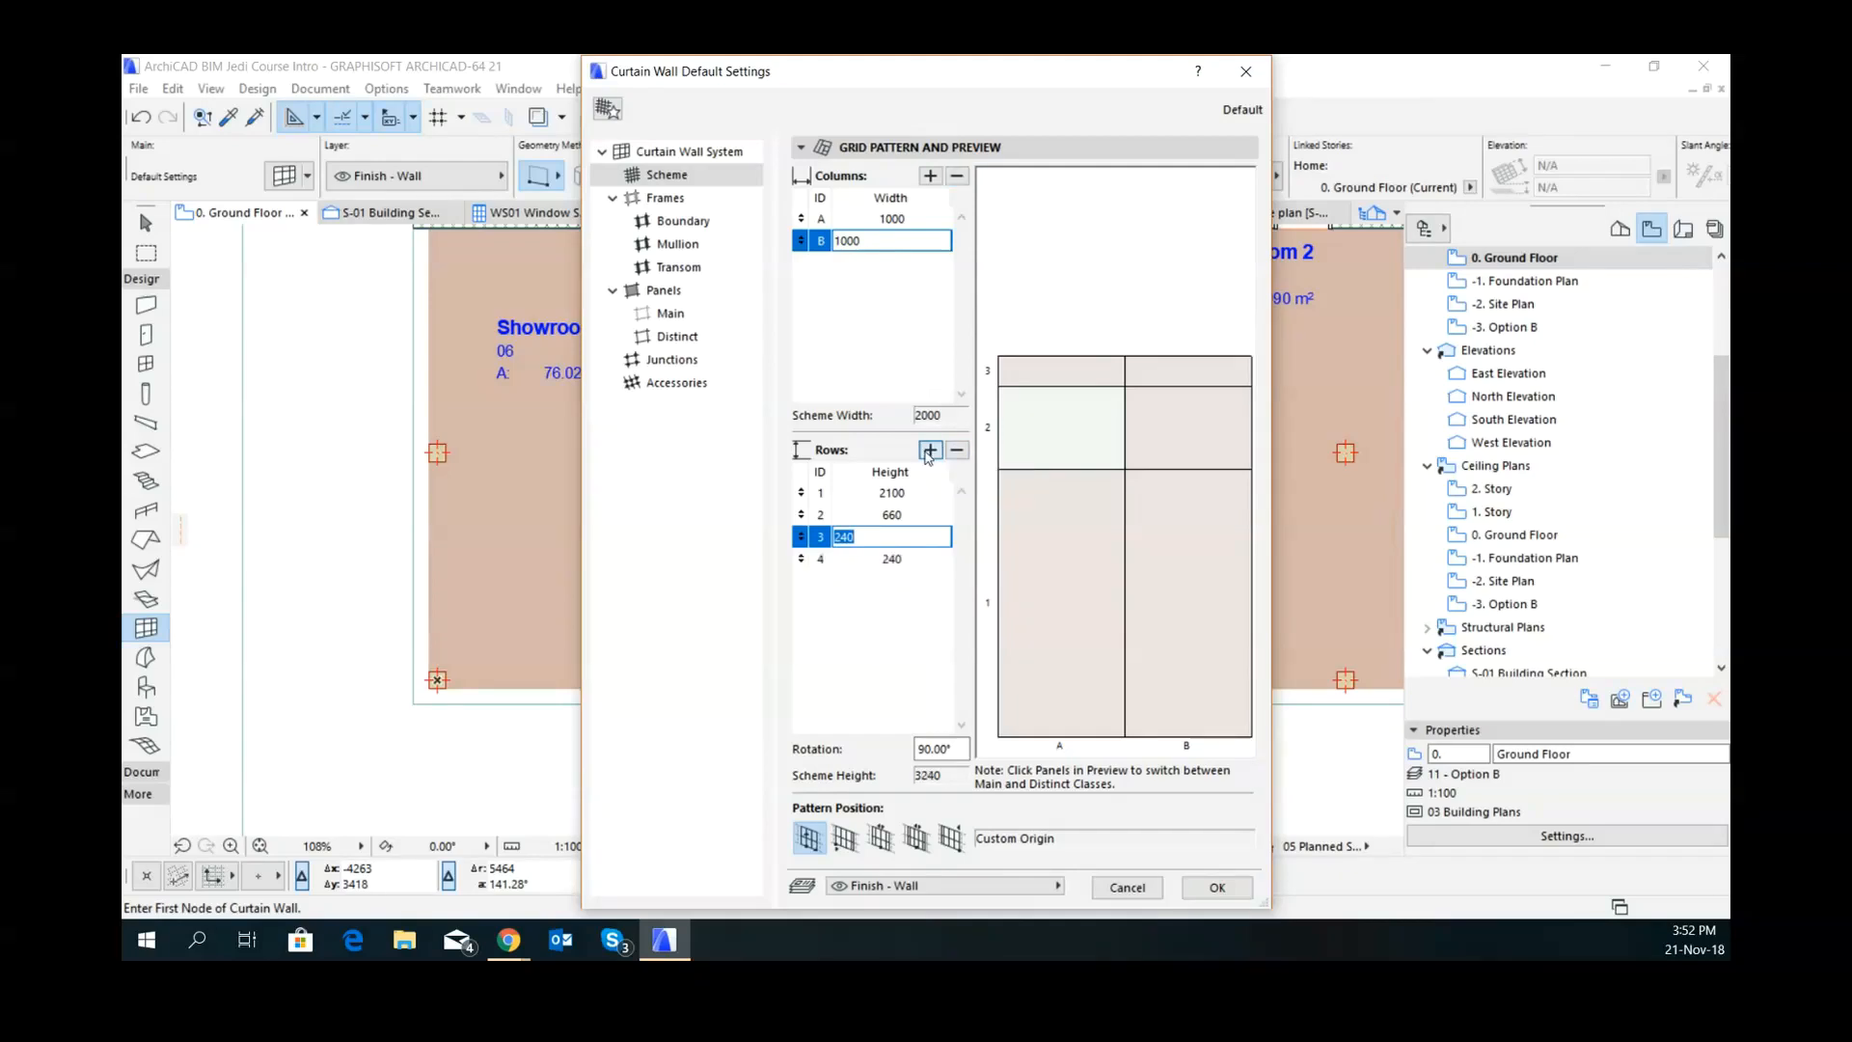
- Add two more rows to the scheme, with row 4 at a height of 2100 and row 5 at 760
{"action": "left_click", "coordinate": [930, 450]}
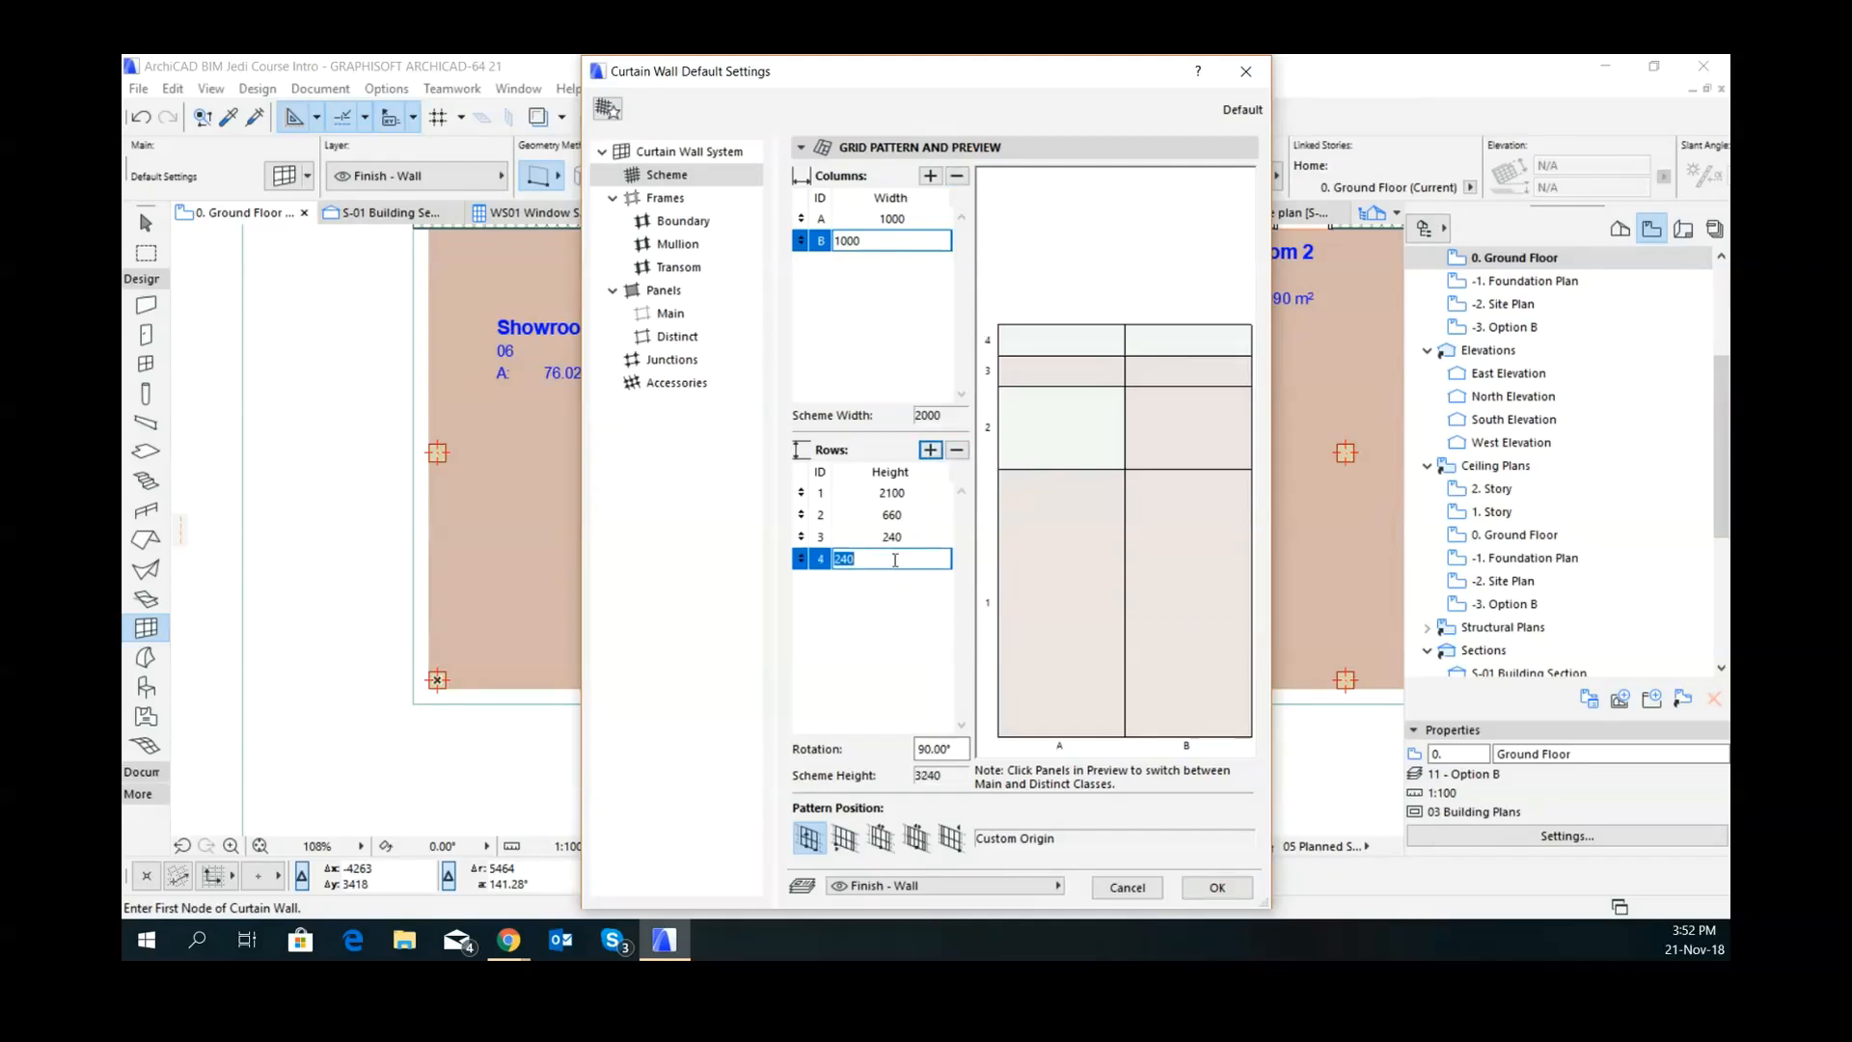
{"action": "type", "text": "2100"}
{"action": "key", "text": "Return"}
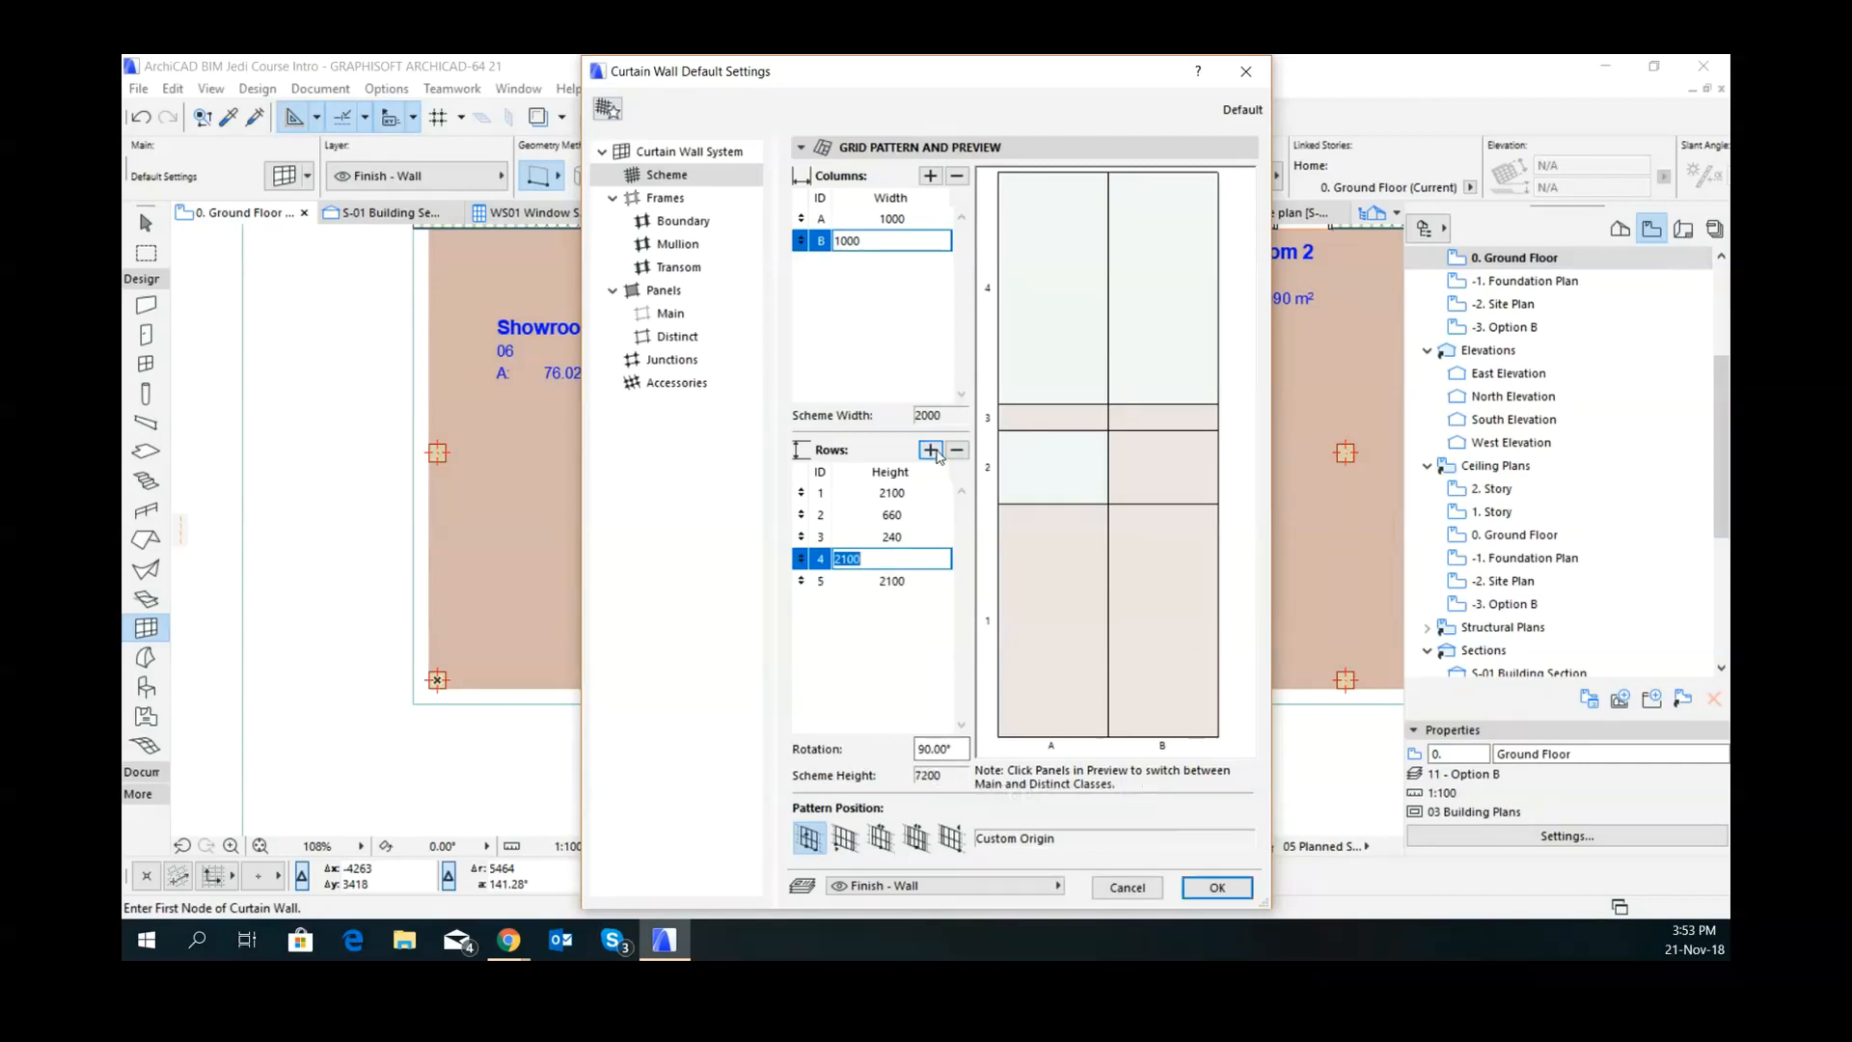
{"action": "left_click", "coordinate": [931, 450]}
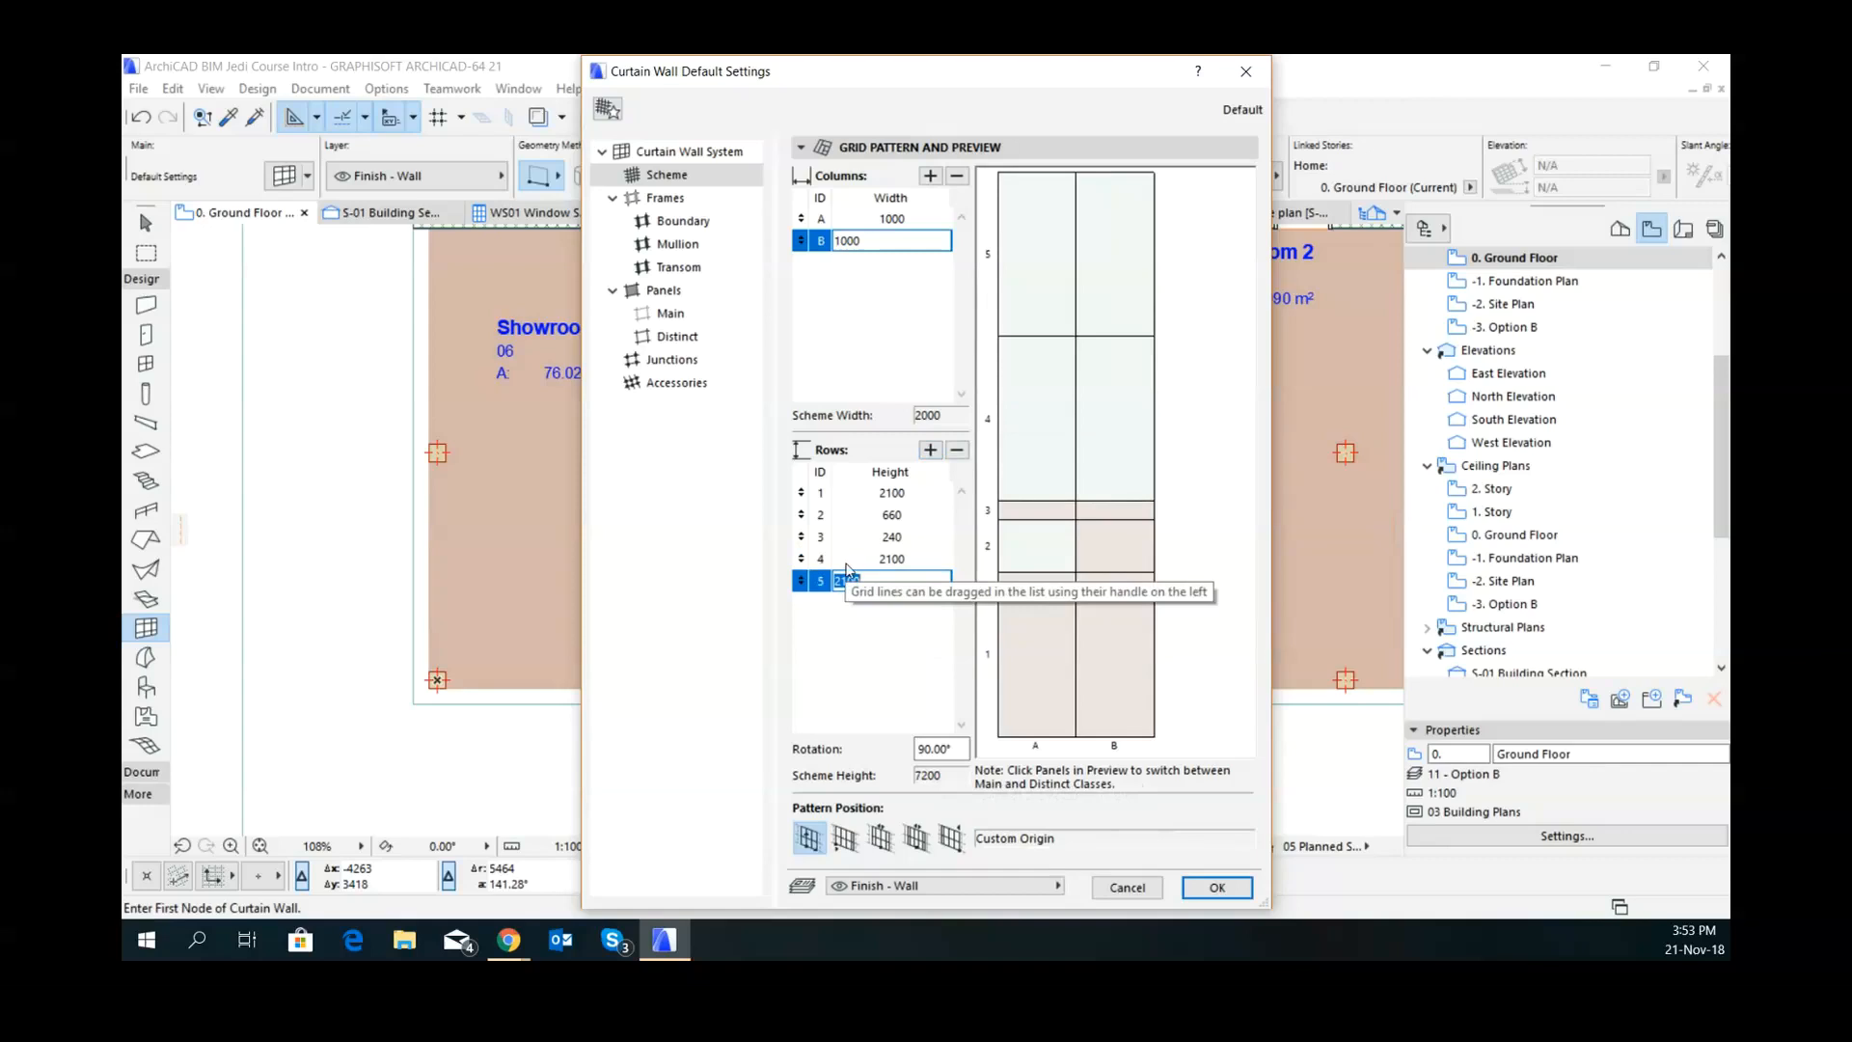
{"action": "type", "text": "760"}
{"action": "key", "text": "Return"}
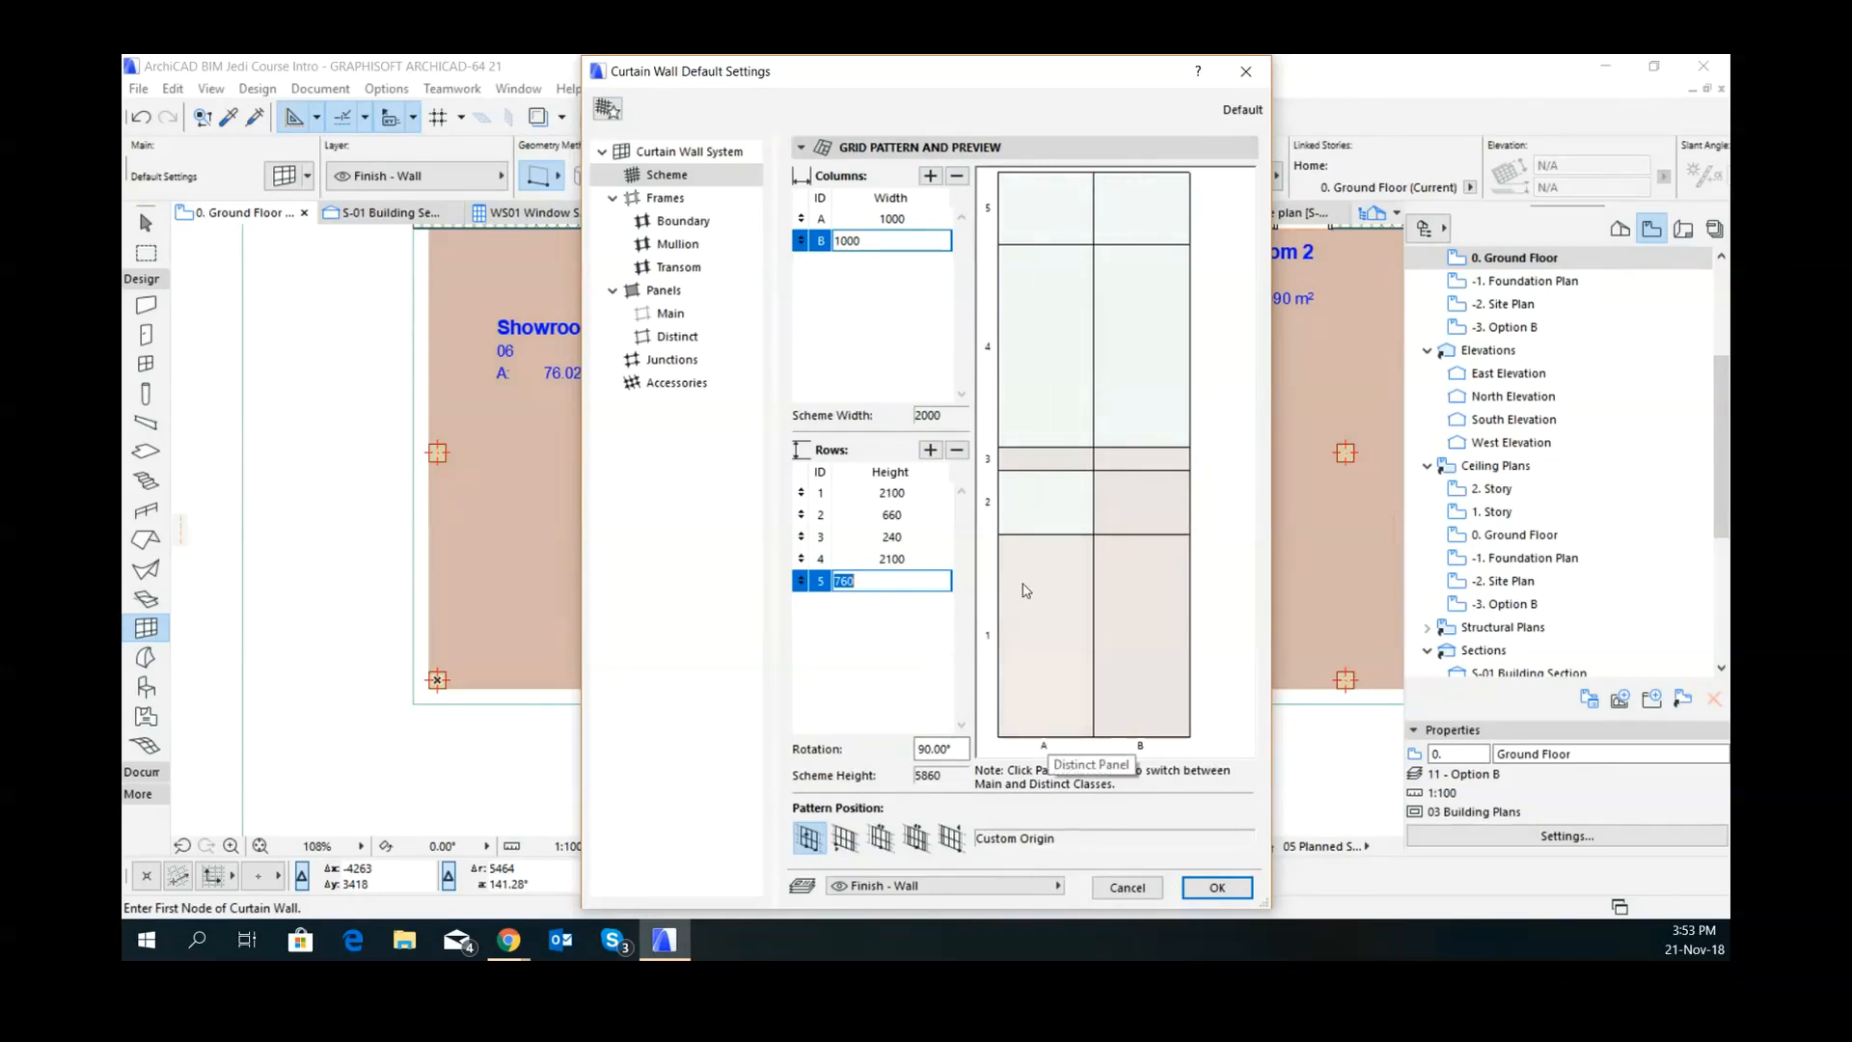
- Switch the row 1 panel in column A to Main and the column B panels in rows 4 and 5 to Distinct
{"action": "left_click", "coordinate": [1052, 636]}
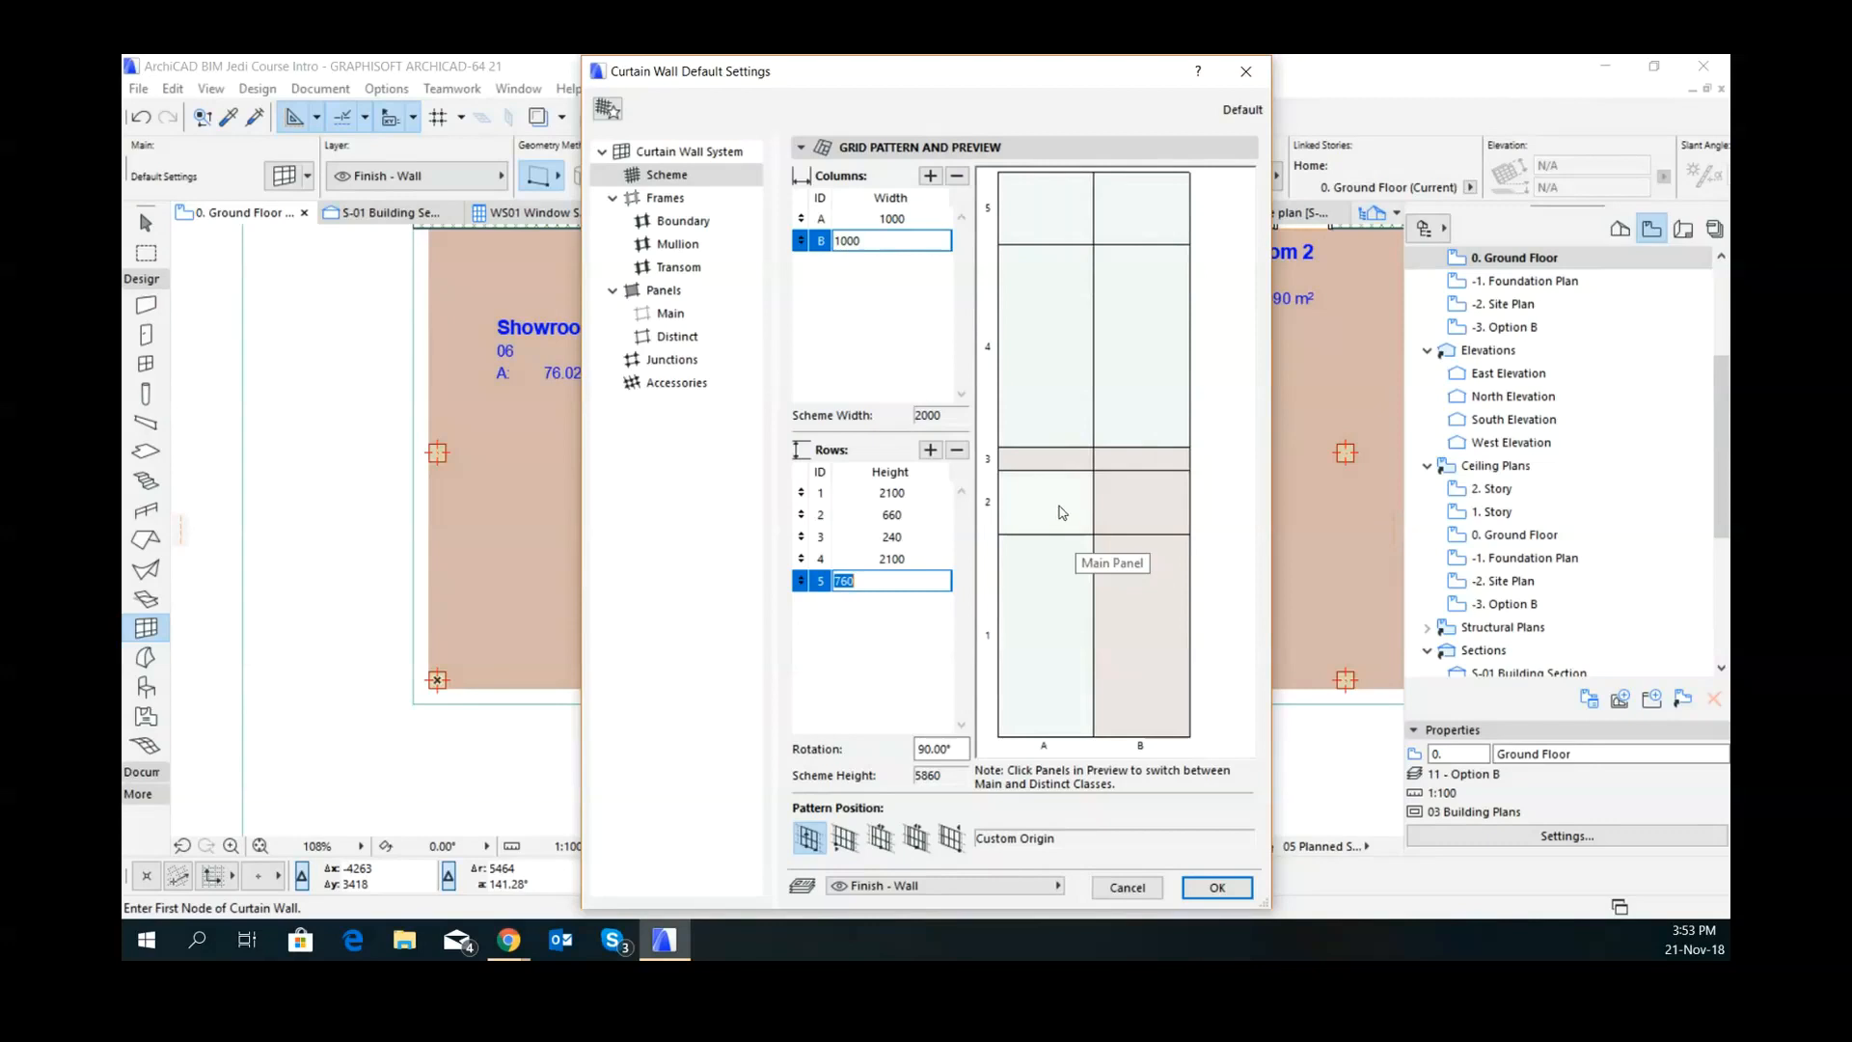
{"action": "left_click", "coordinate": [1054, 633]}
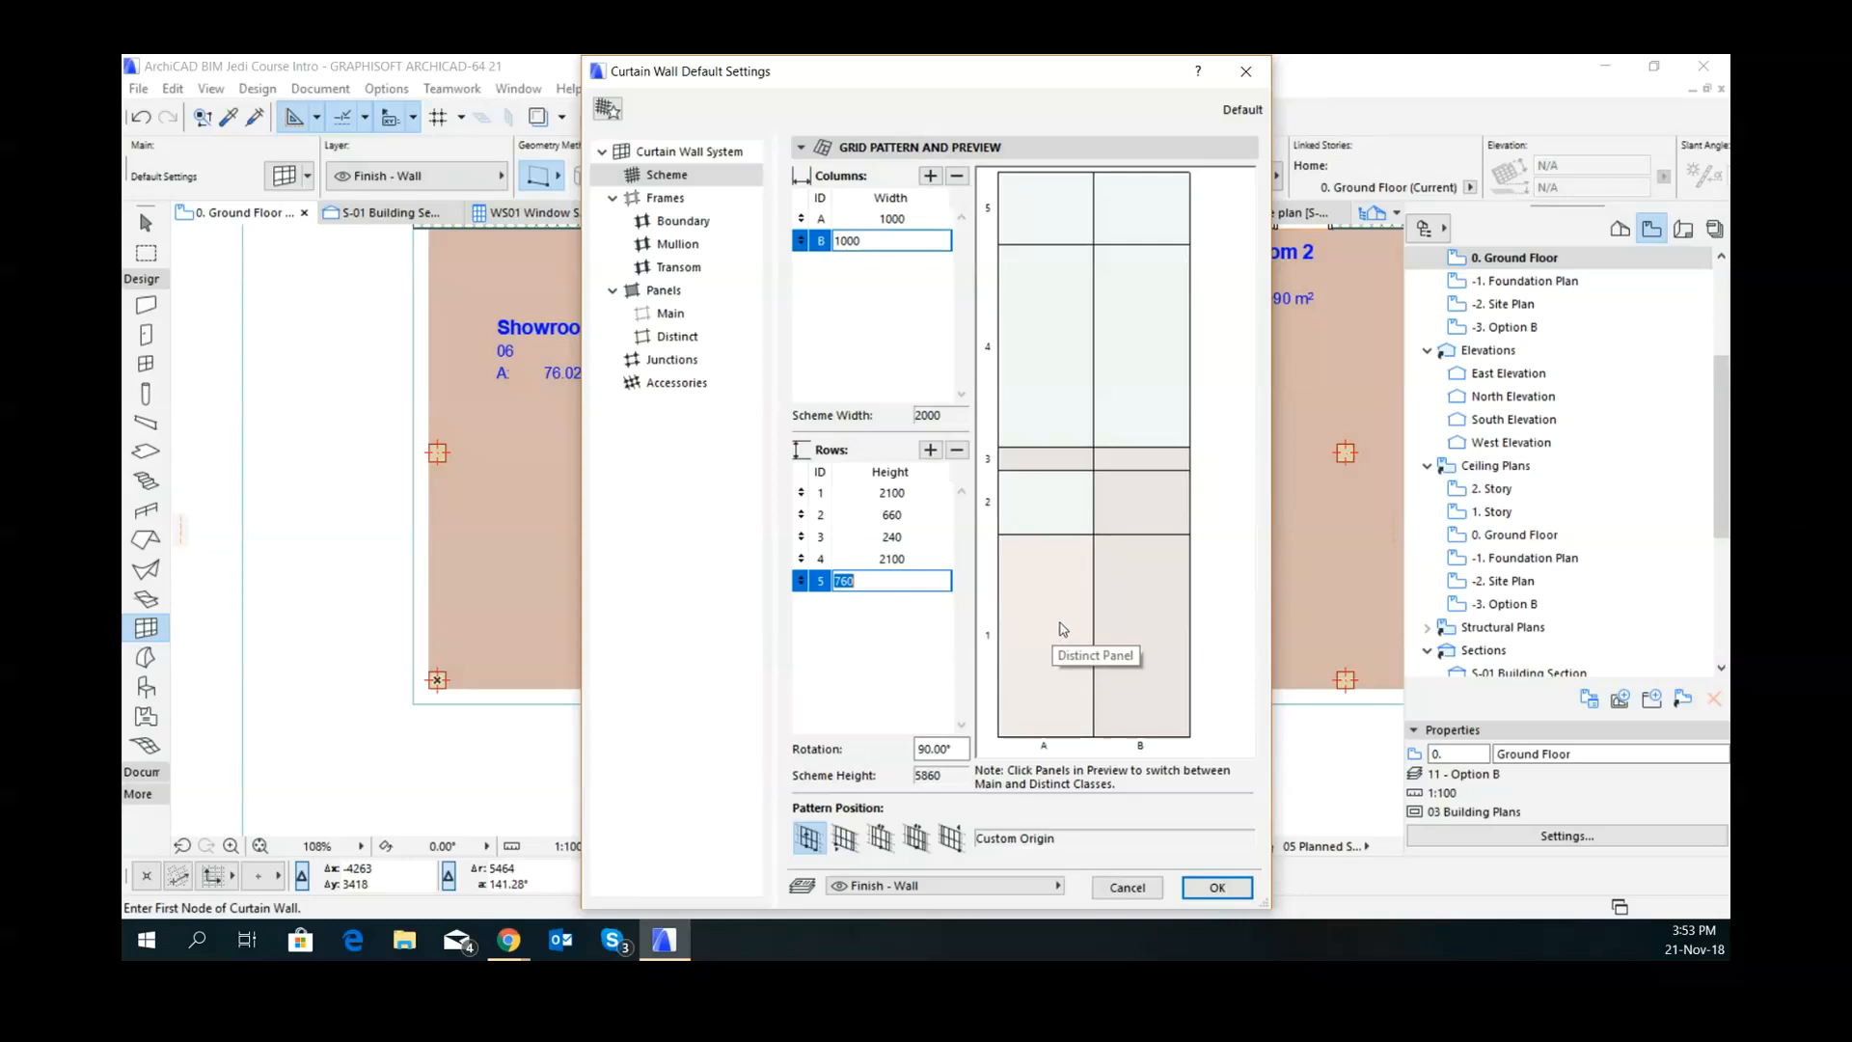
{"action": "left_click", "coordinate": [1063, 627]}
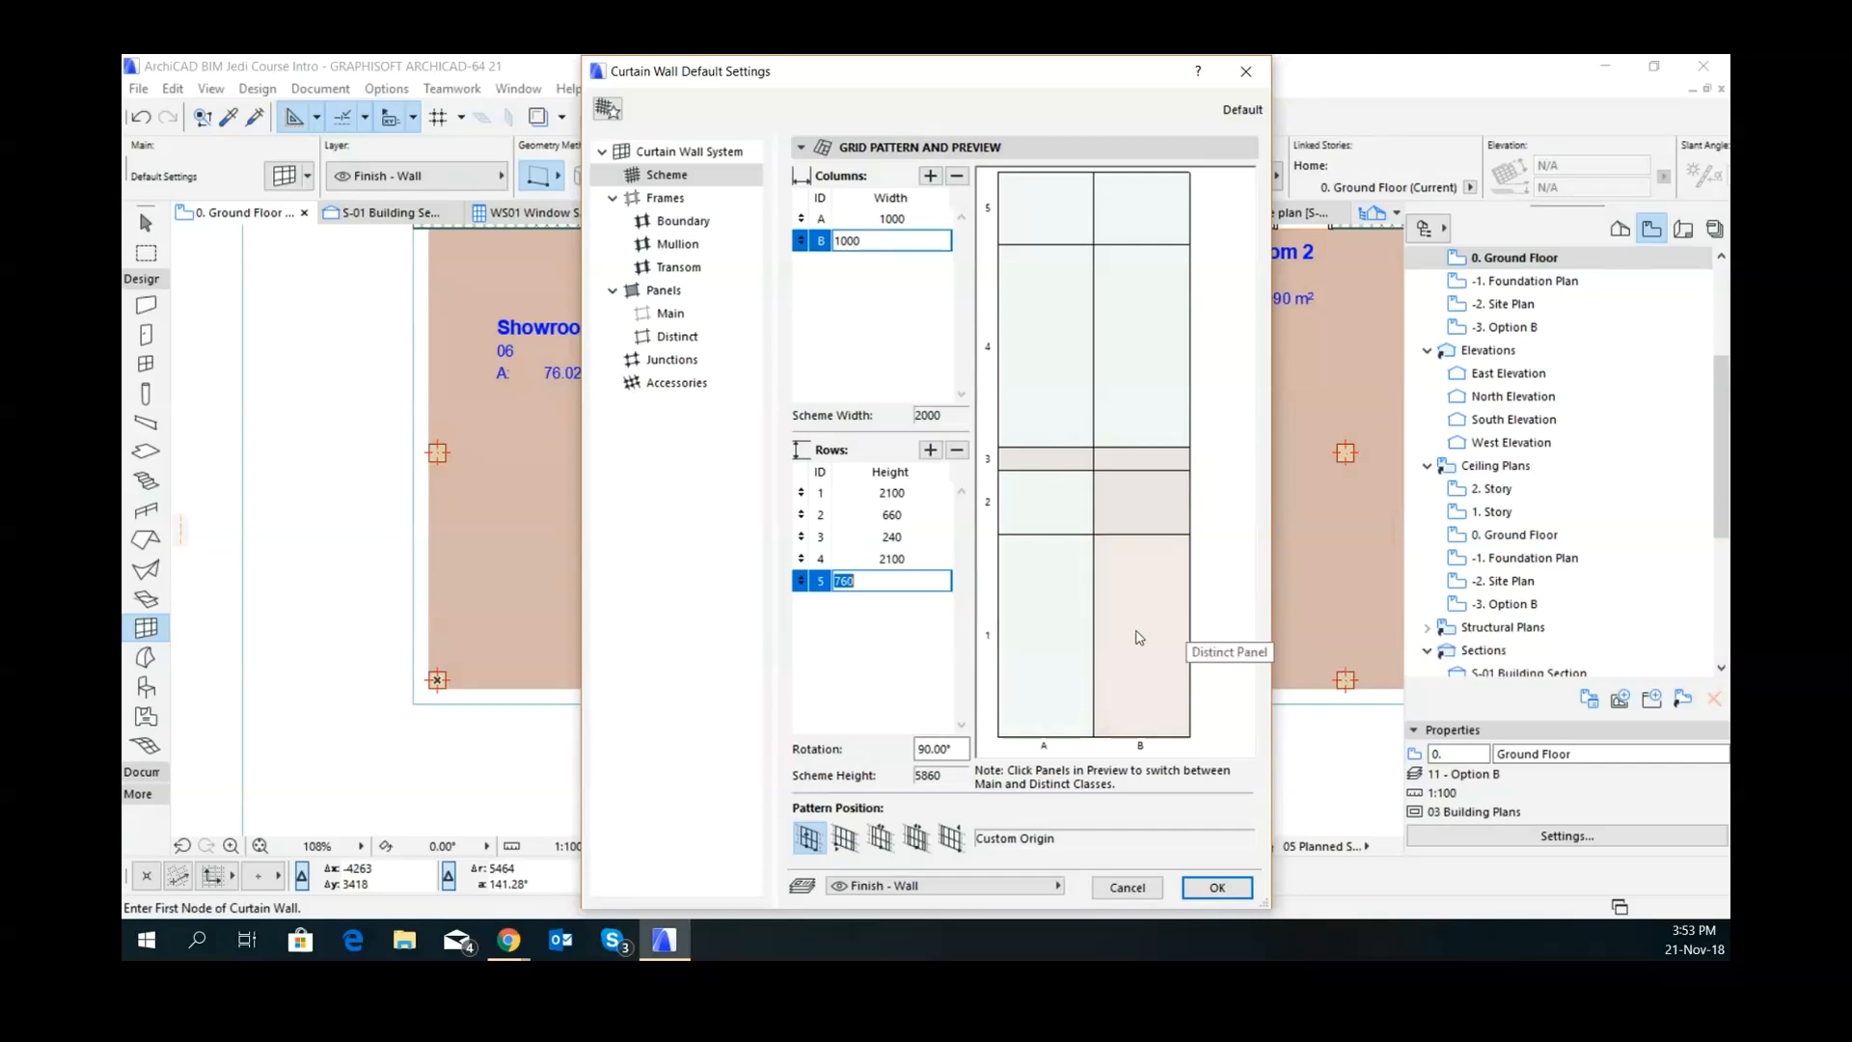
{"action": "left_click", "coordinate": [1136, 417]}
{"action": "left_click", "coordinate": [1116, 223]}
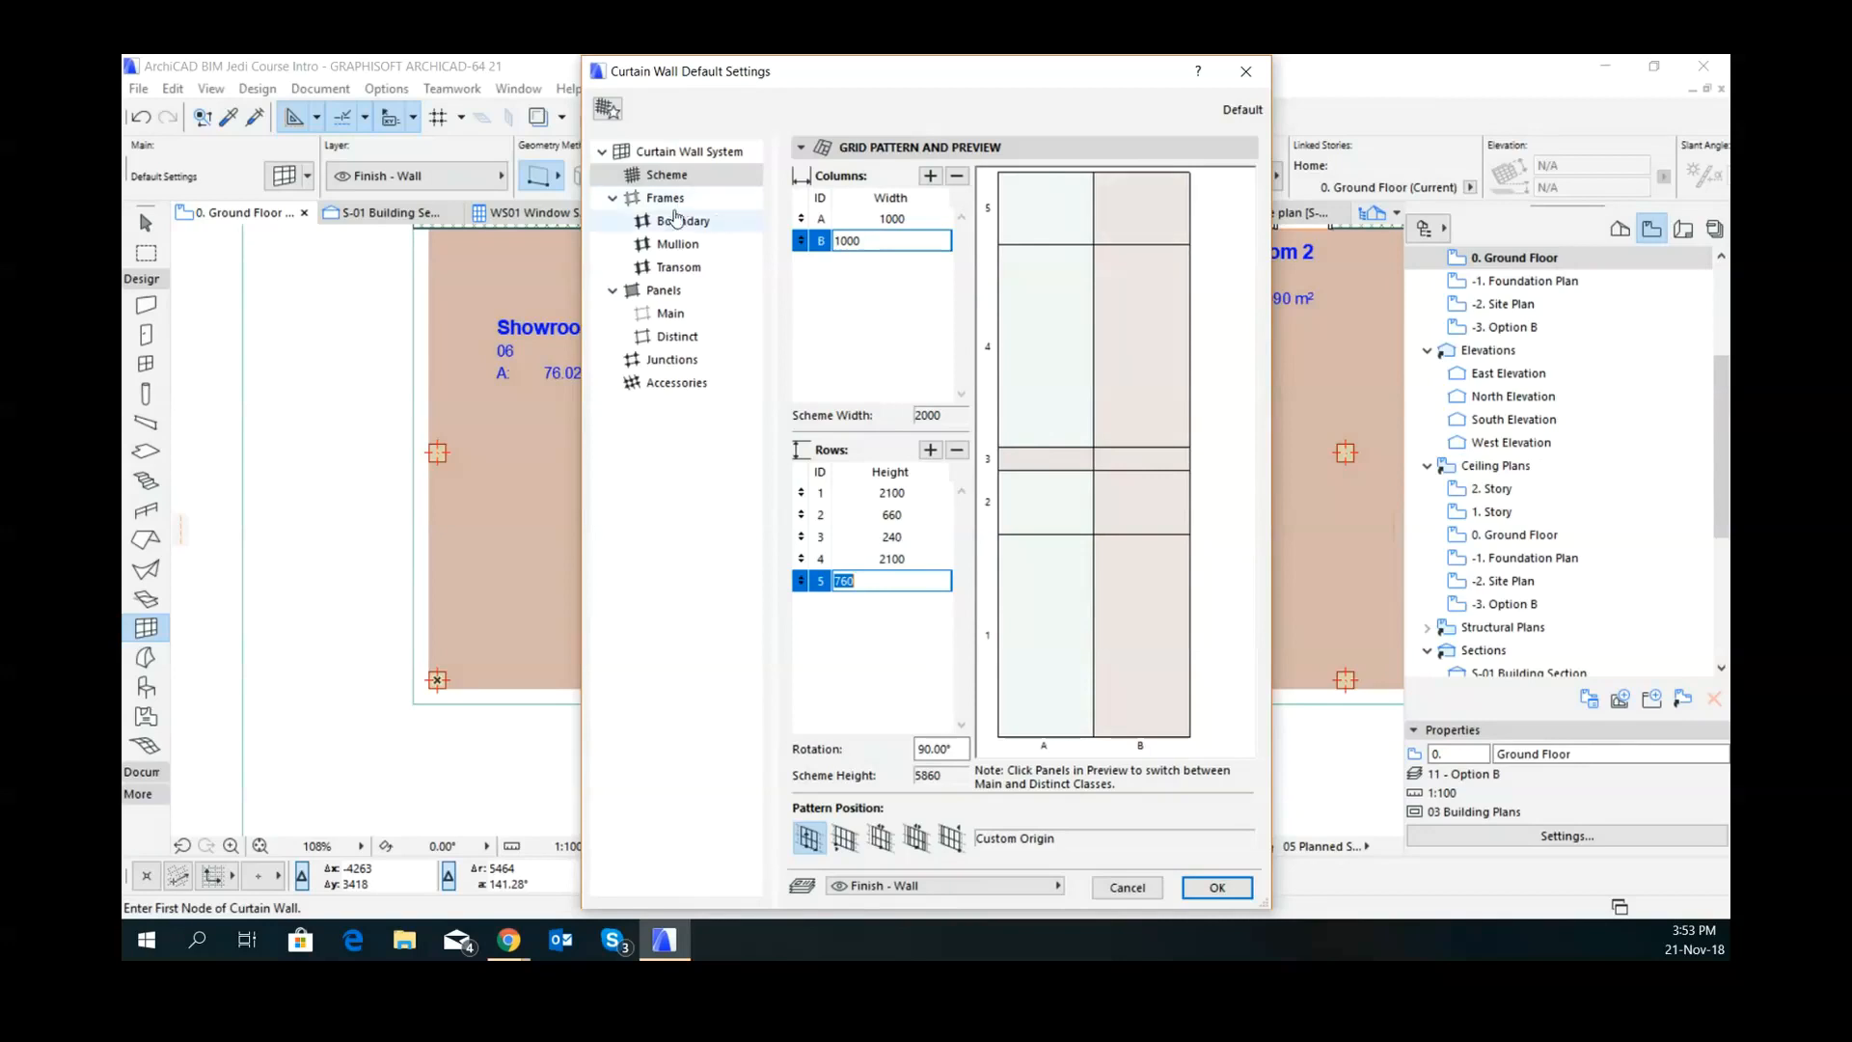
- Try the CW Window 21 and CW Panel Box 21 types for the main panel, using the 3D preview
{"action": "left_click", "coordinate": [666, 316]}
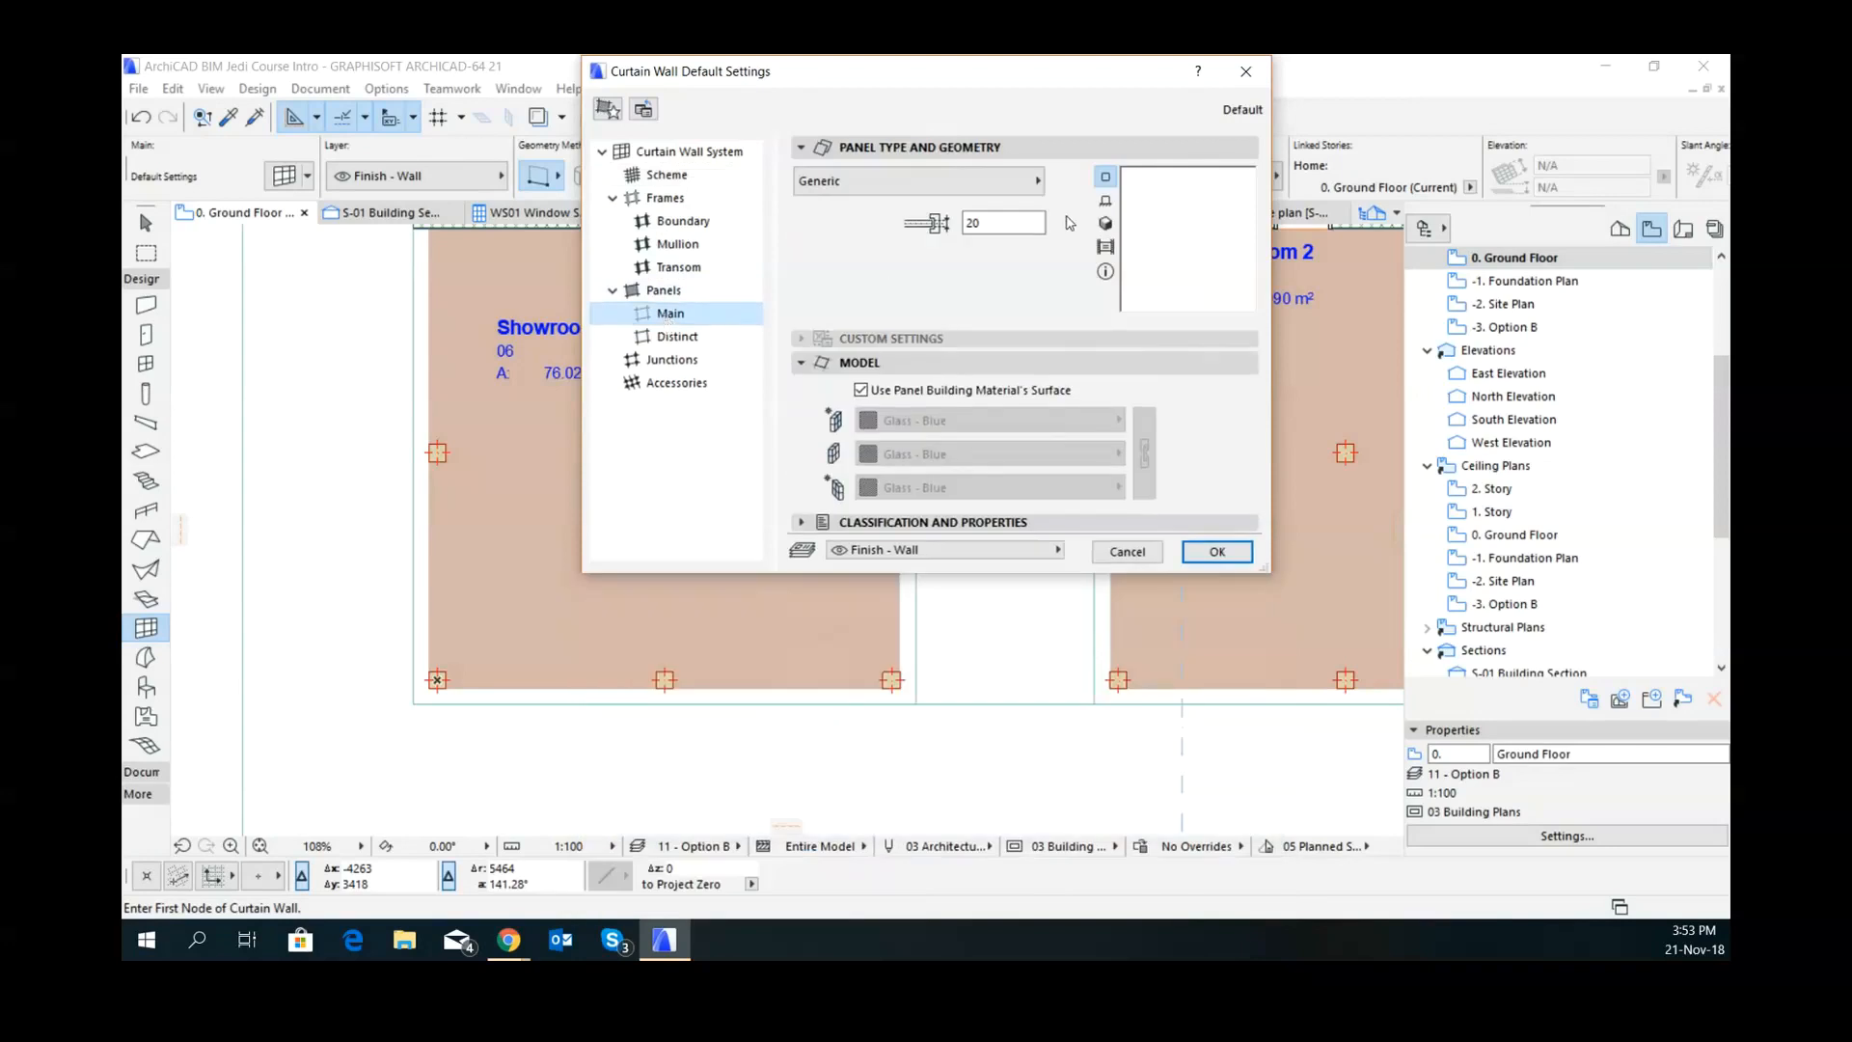
{"action": "left_click", "coordinate": [993, 183]}
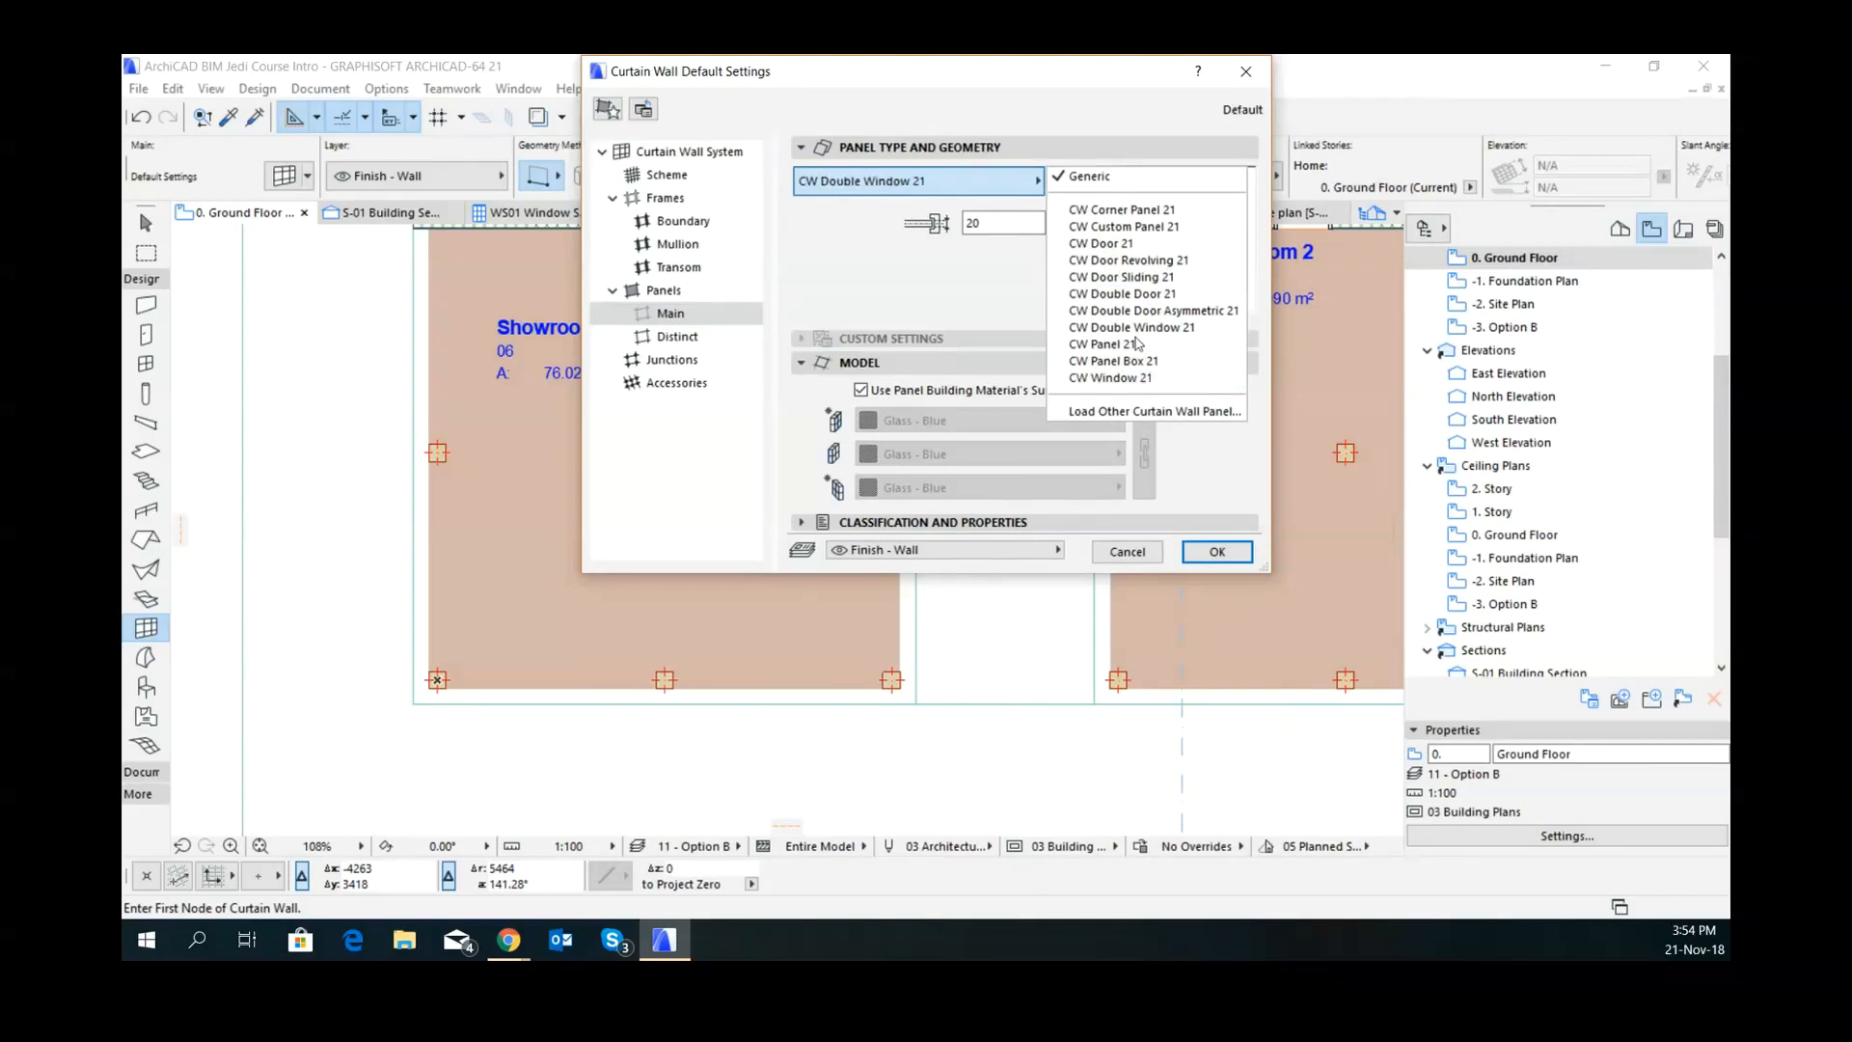
{"action": "left_click", "coordinate": [1135, 379]}
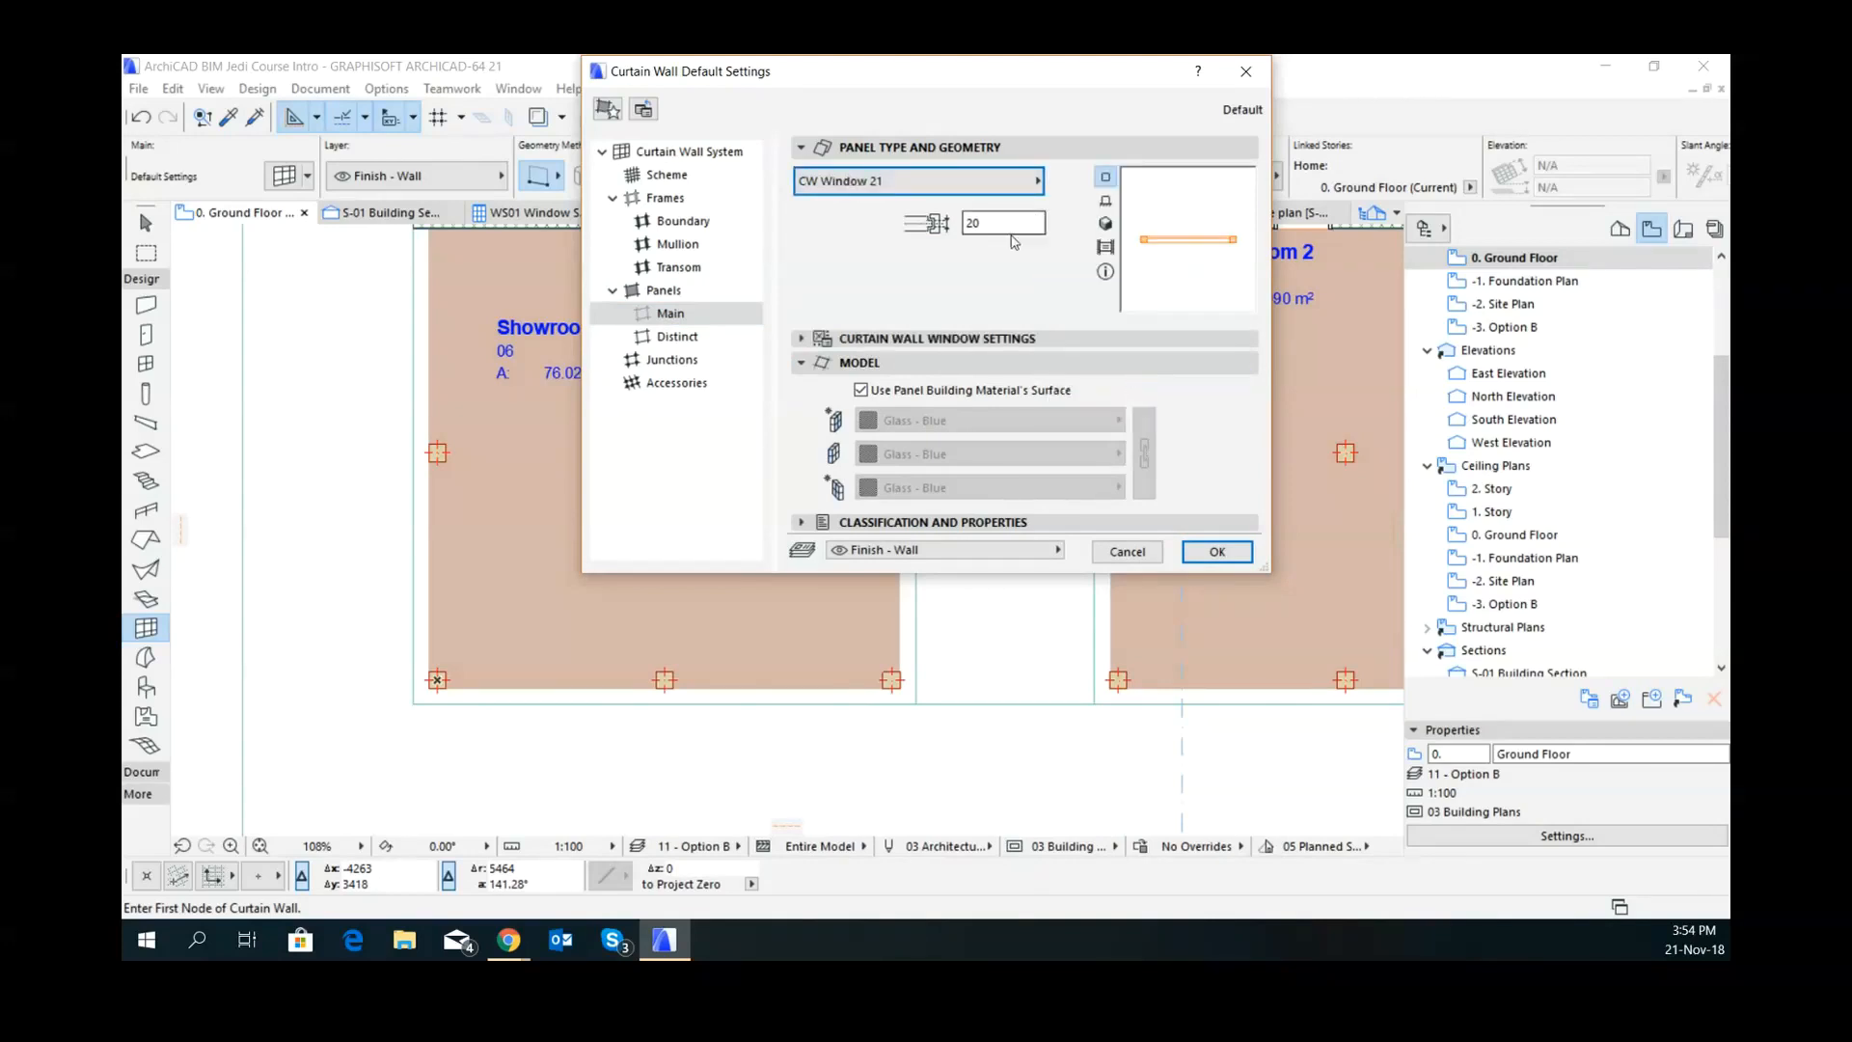
{"action": "left_click", "coordinate": [1113, 230]}
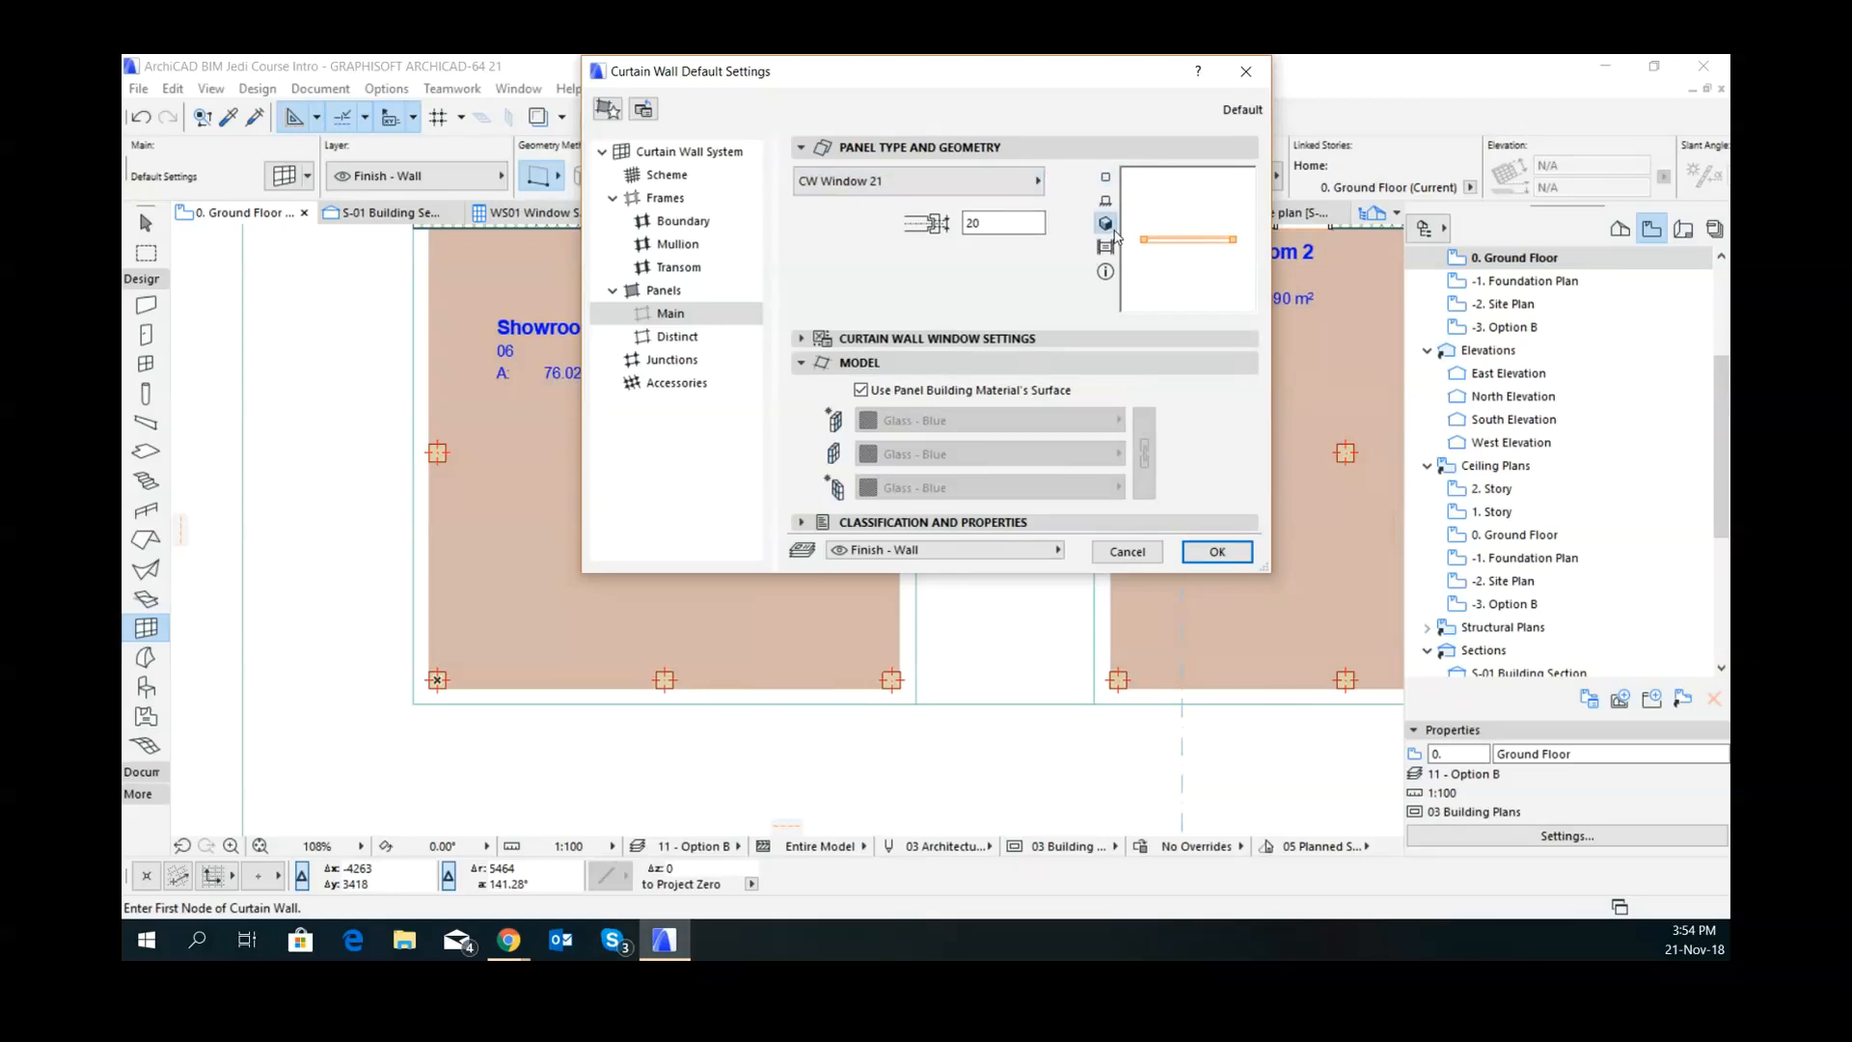
{"action": "left_click", "coordinate": [984, 180]}
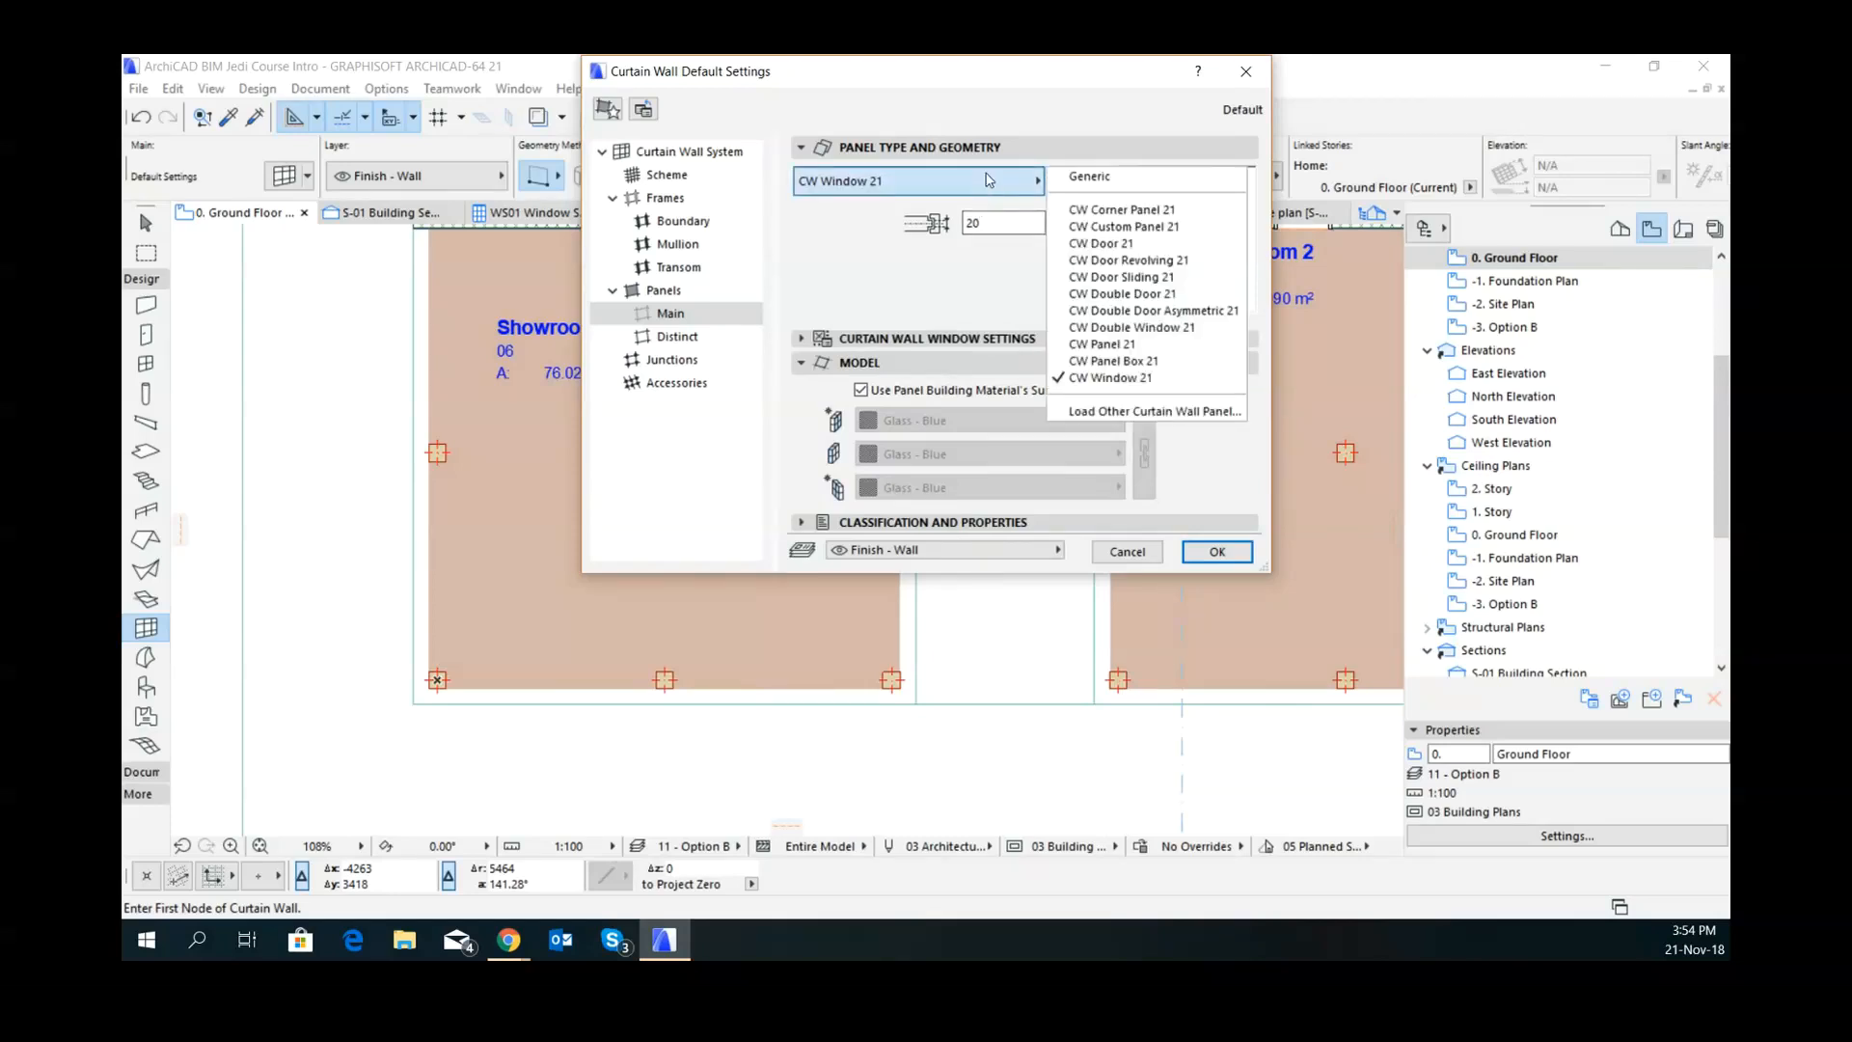
{"action": "left_click", "coordinate": [1113, 361]}
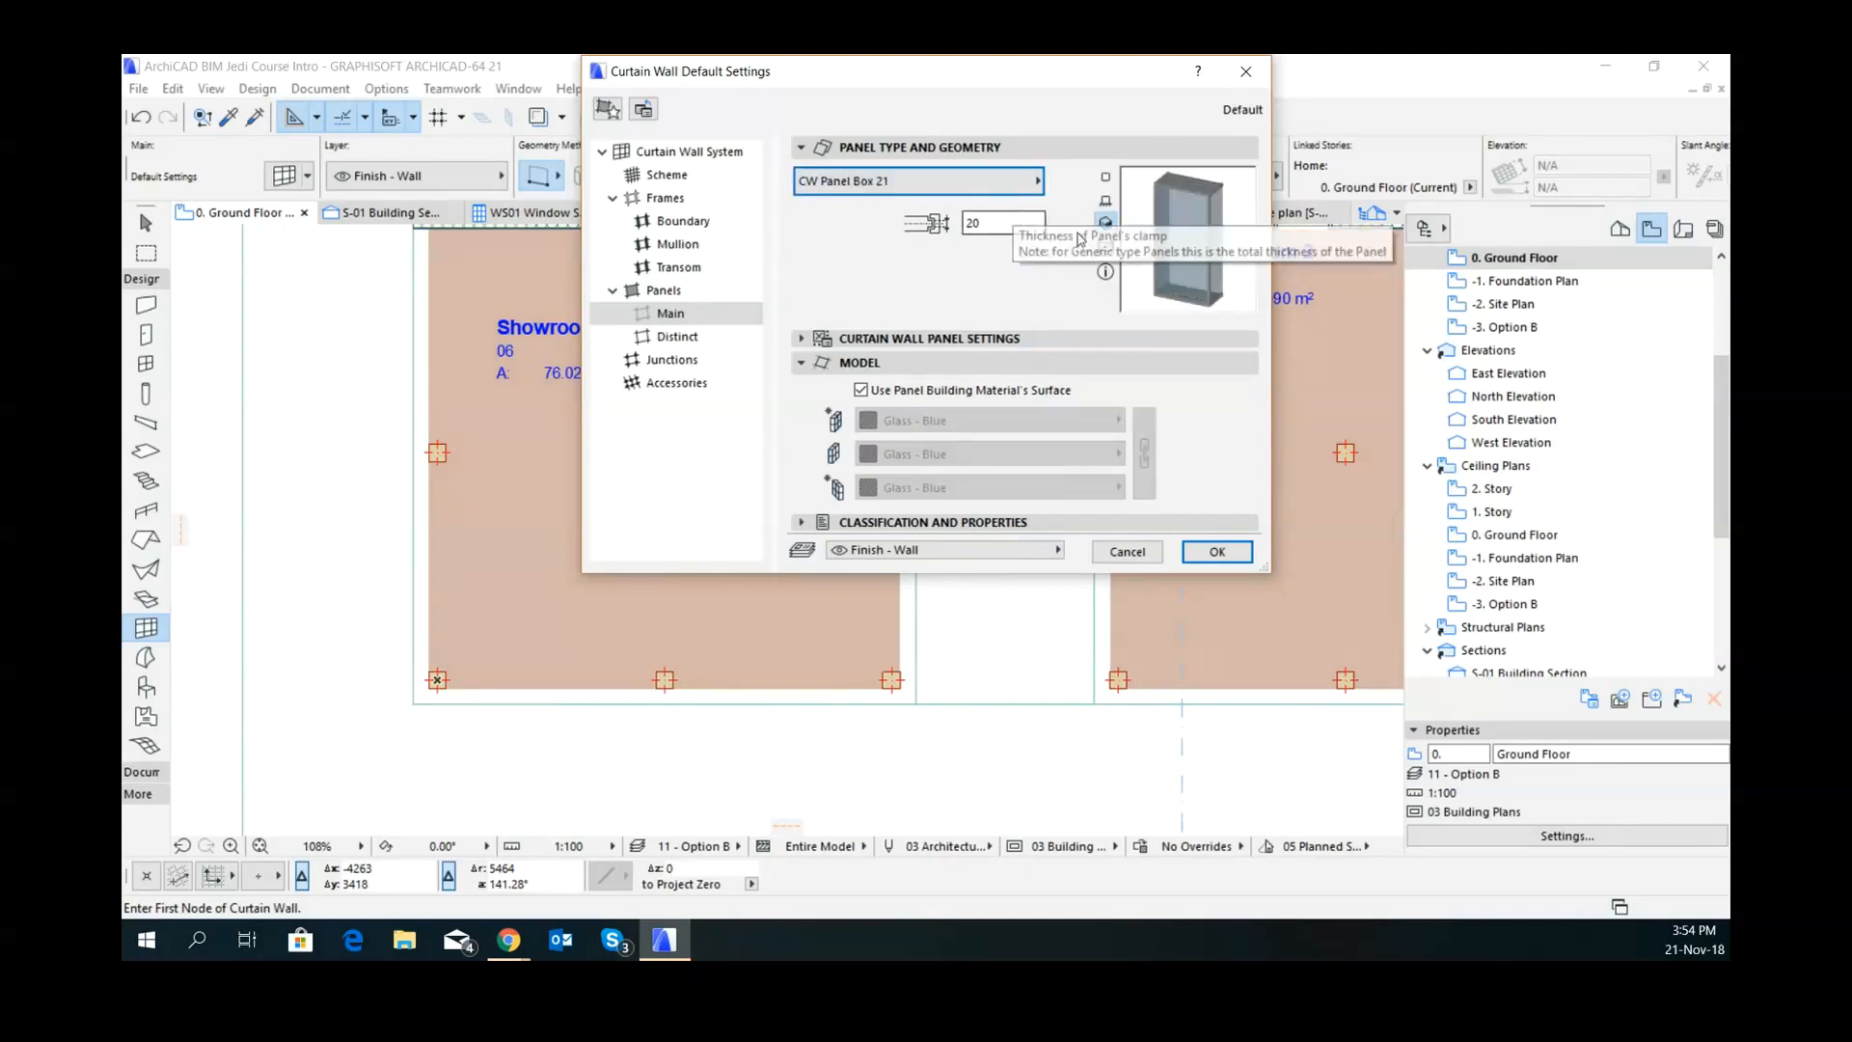
{"action": "left_click", "coordinate": [998, 223]}
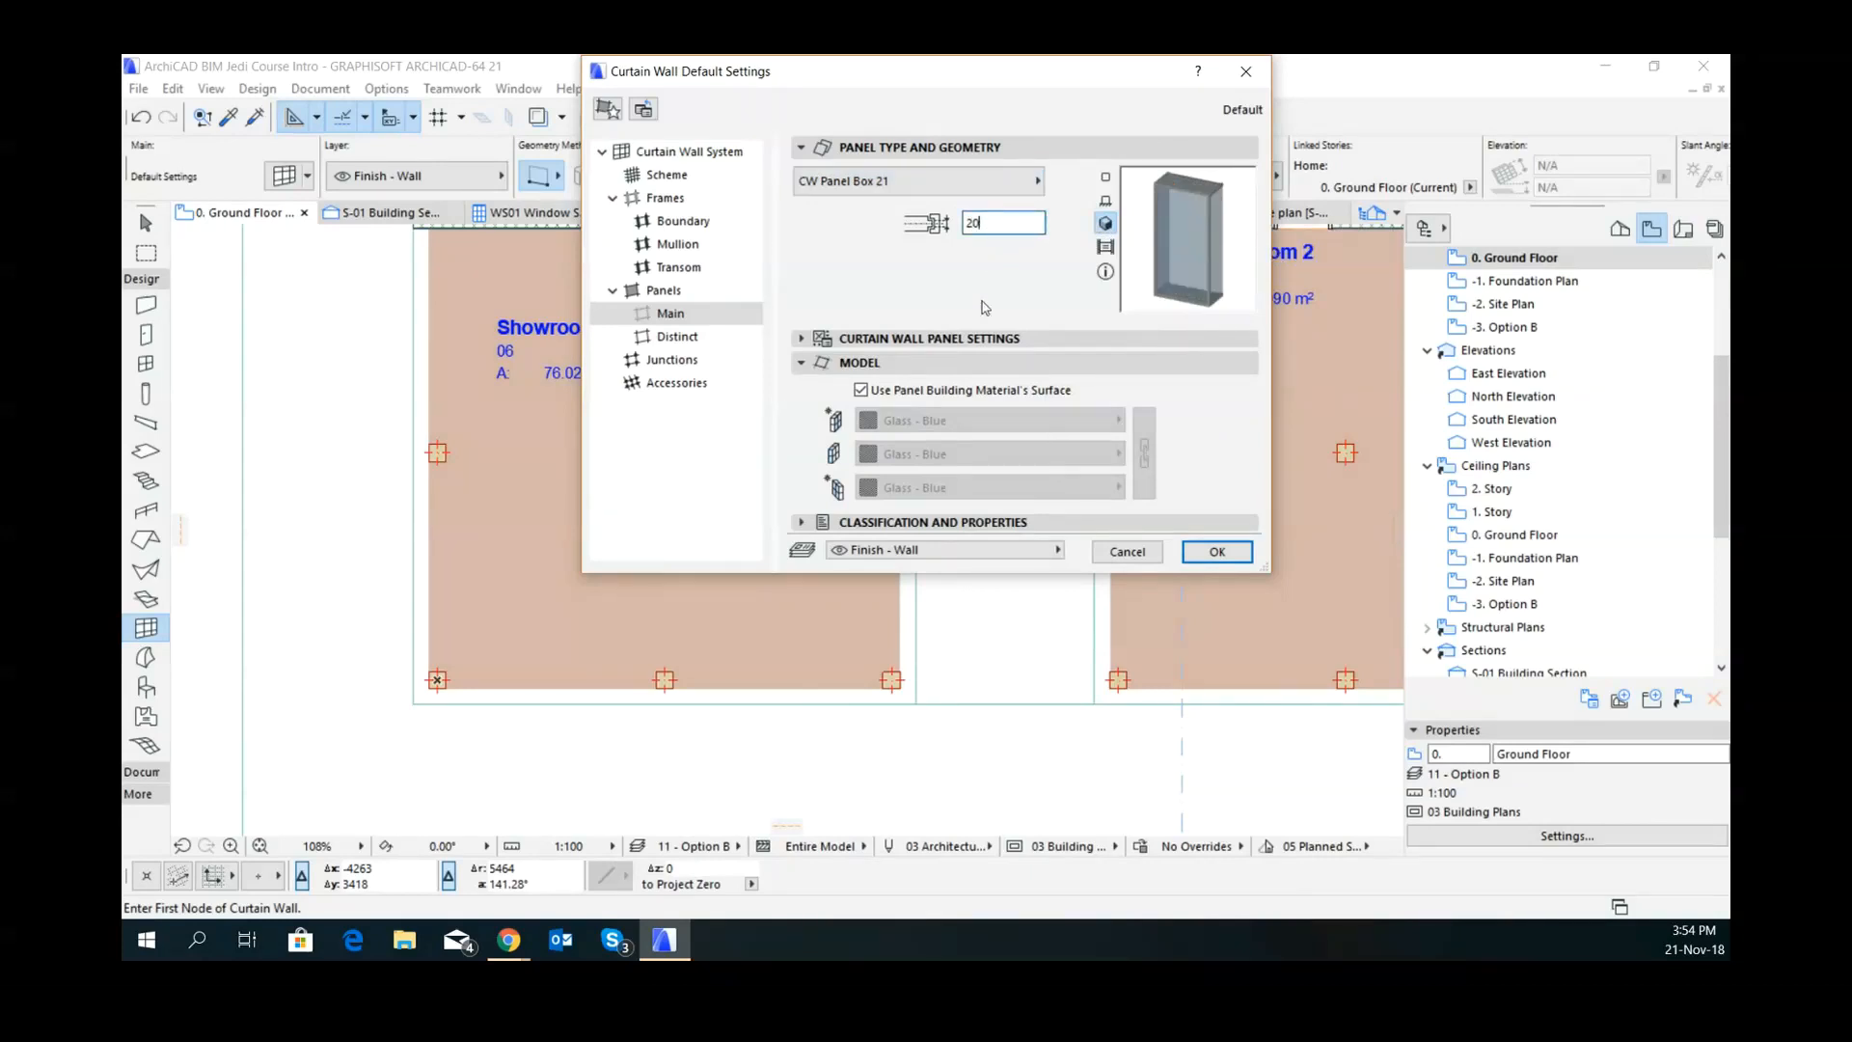
- Try the box panel's 1:50, 1:100 and 1:200 2D detail levels in the plan preview, and return to Scale Sensitive
{"action": "left_click", "coordinate": [984, 339]}
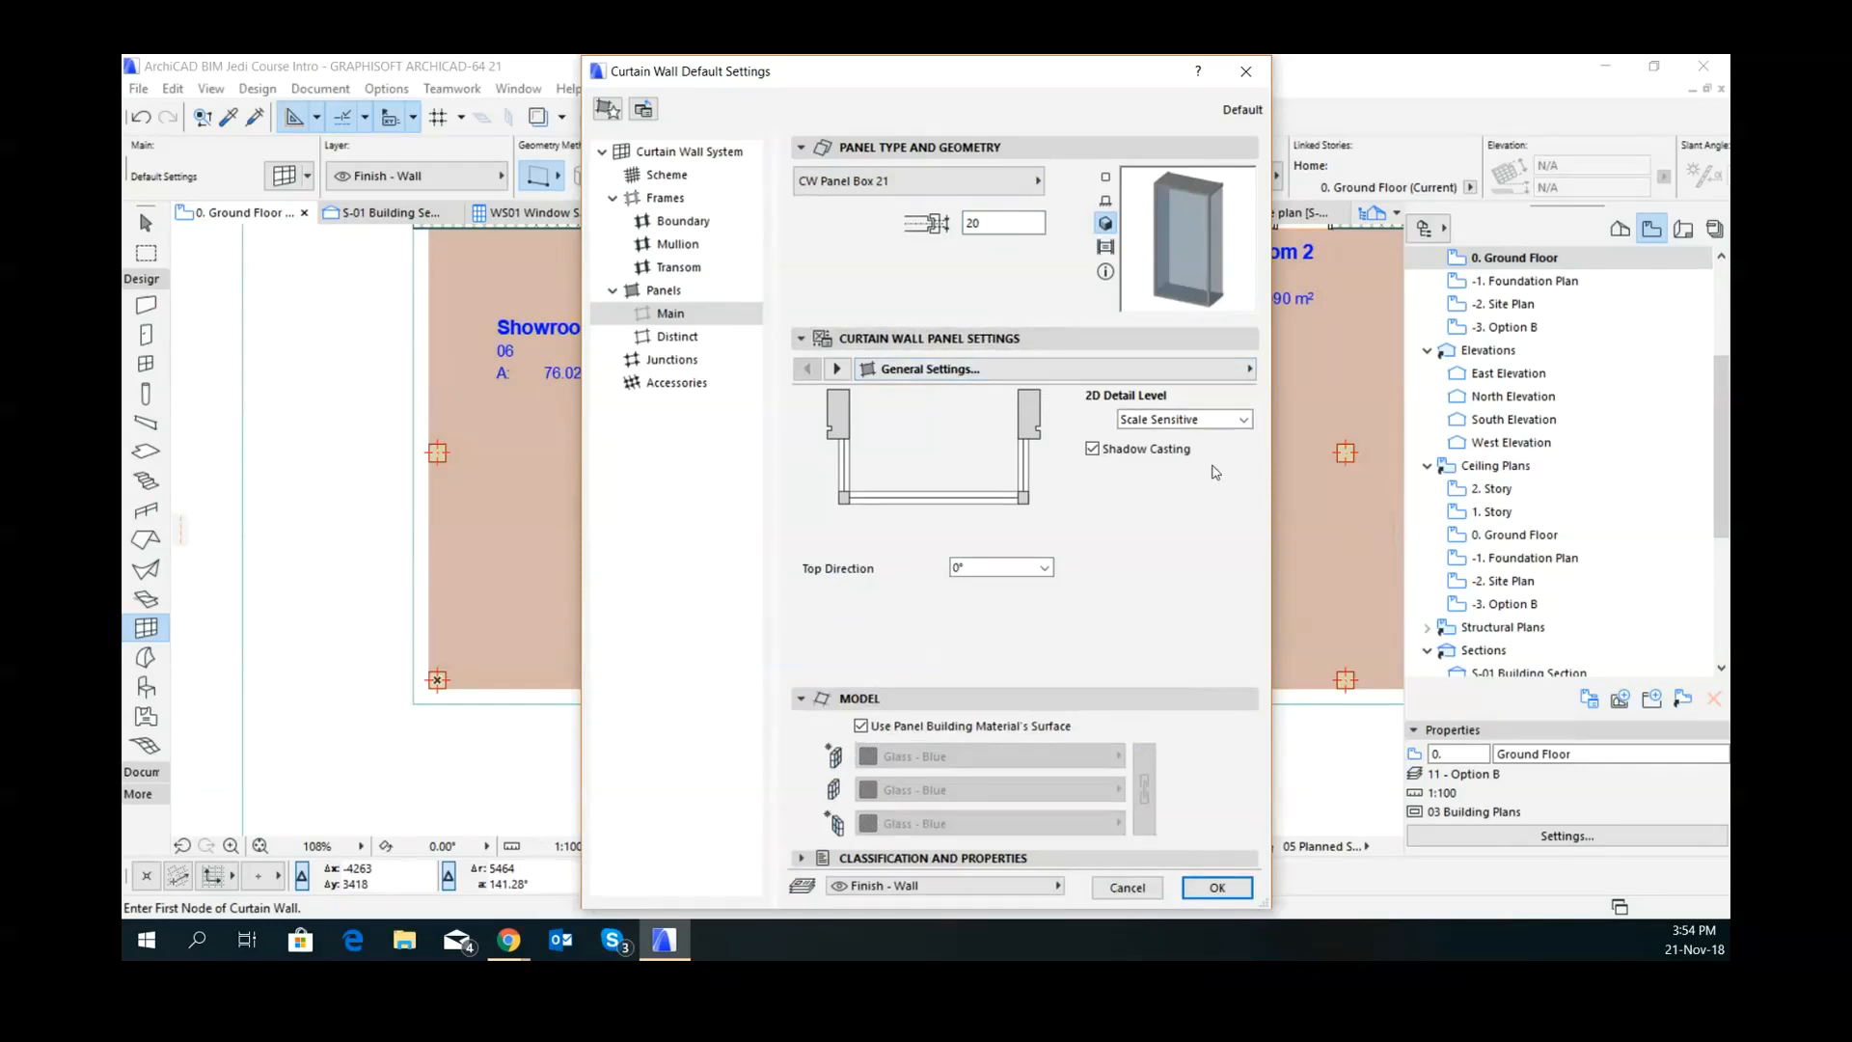
{"action": "left_click", "coordinate": [1244, 420]}
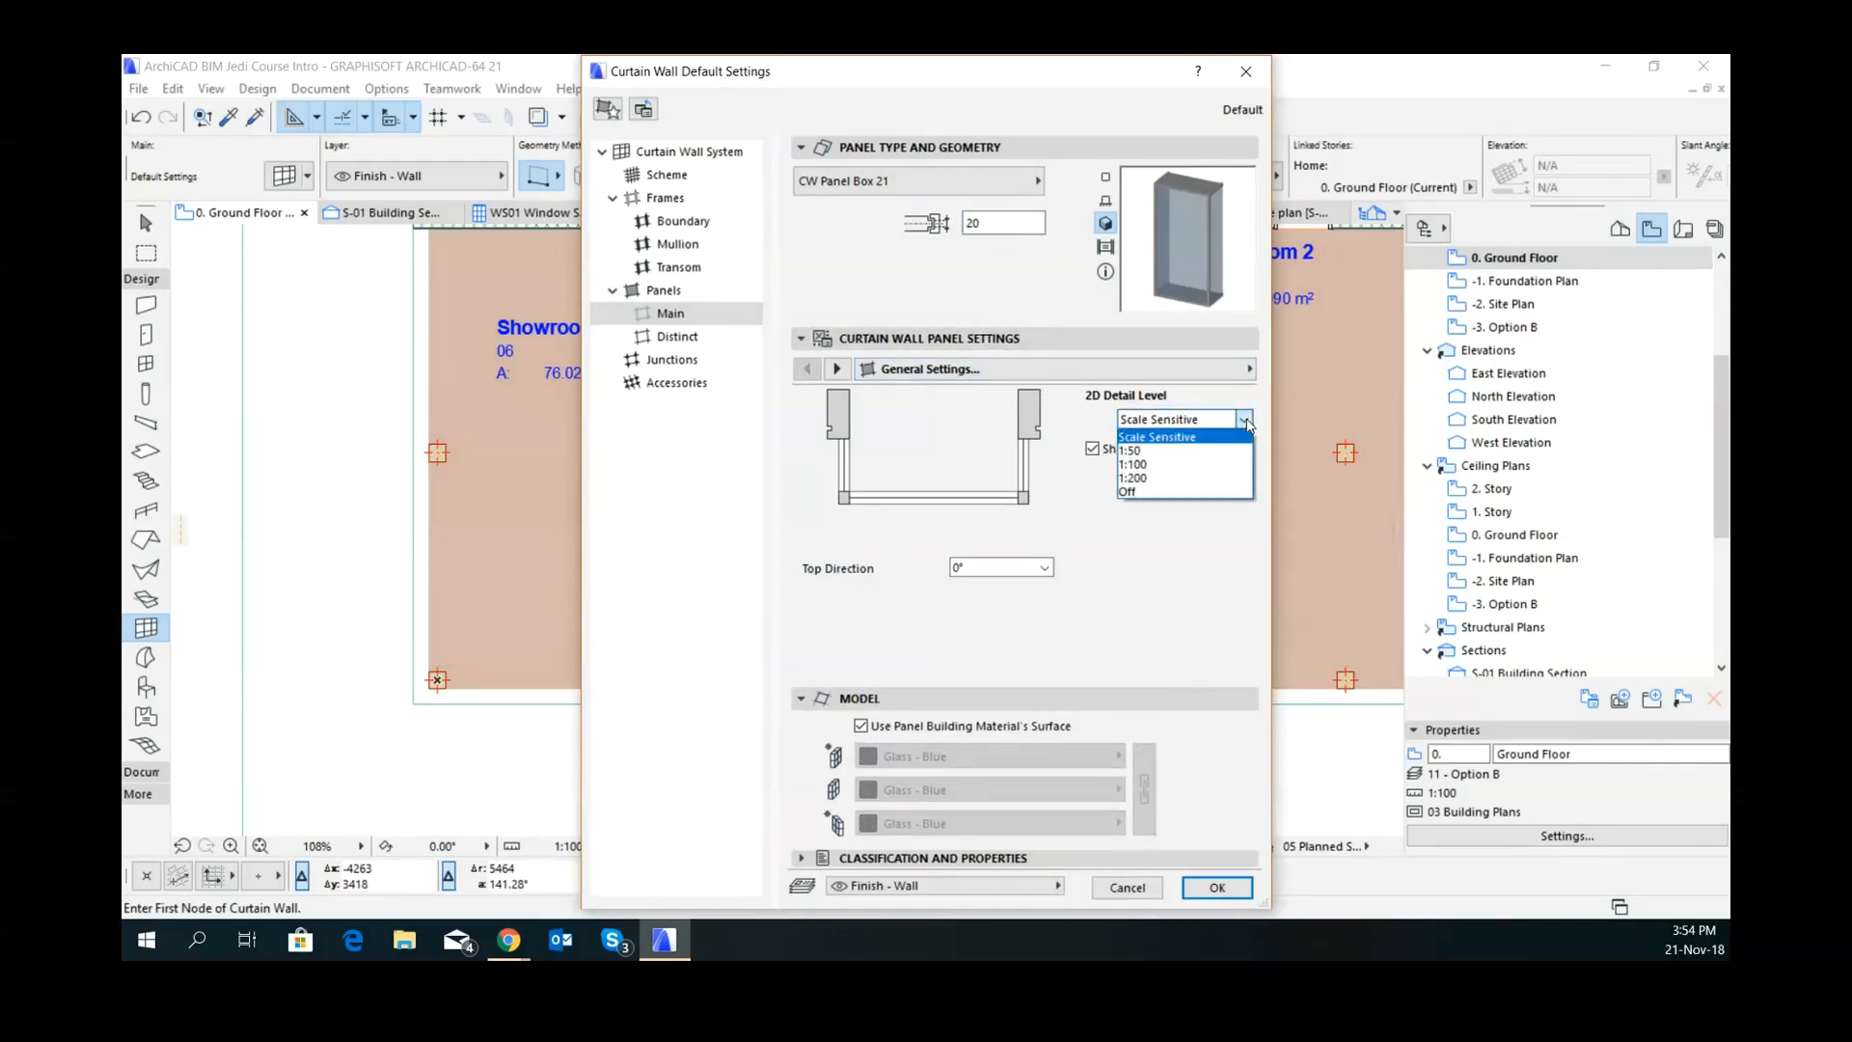
{"action": "left_click", "coordinate": [1206, 450]}
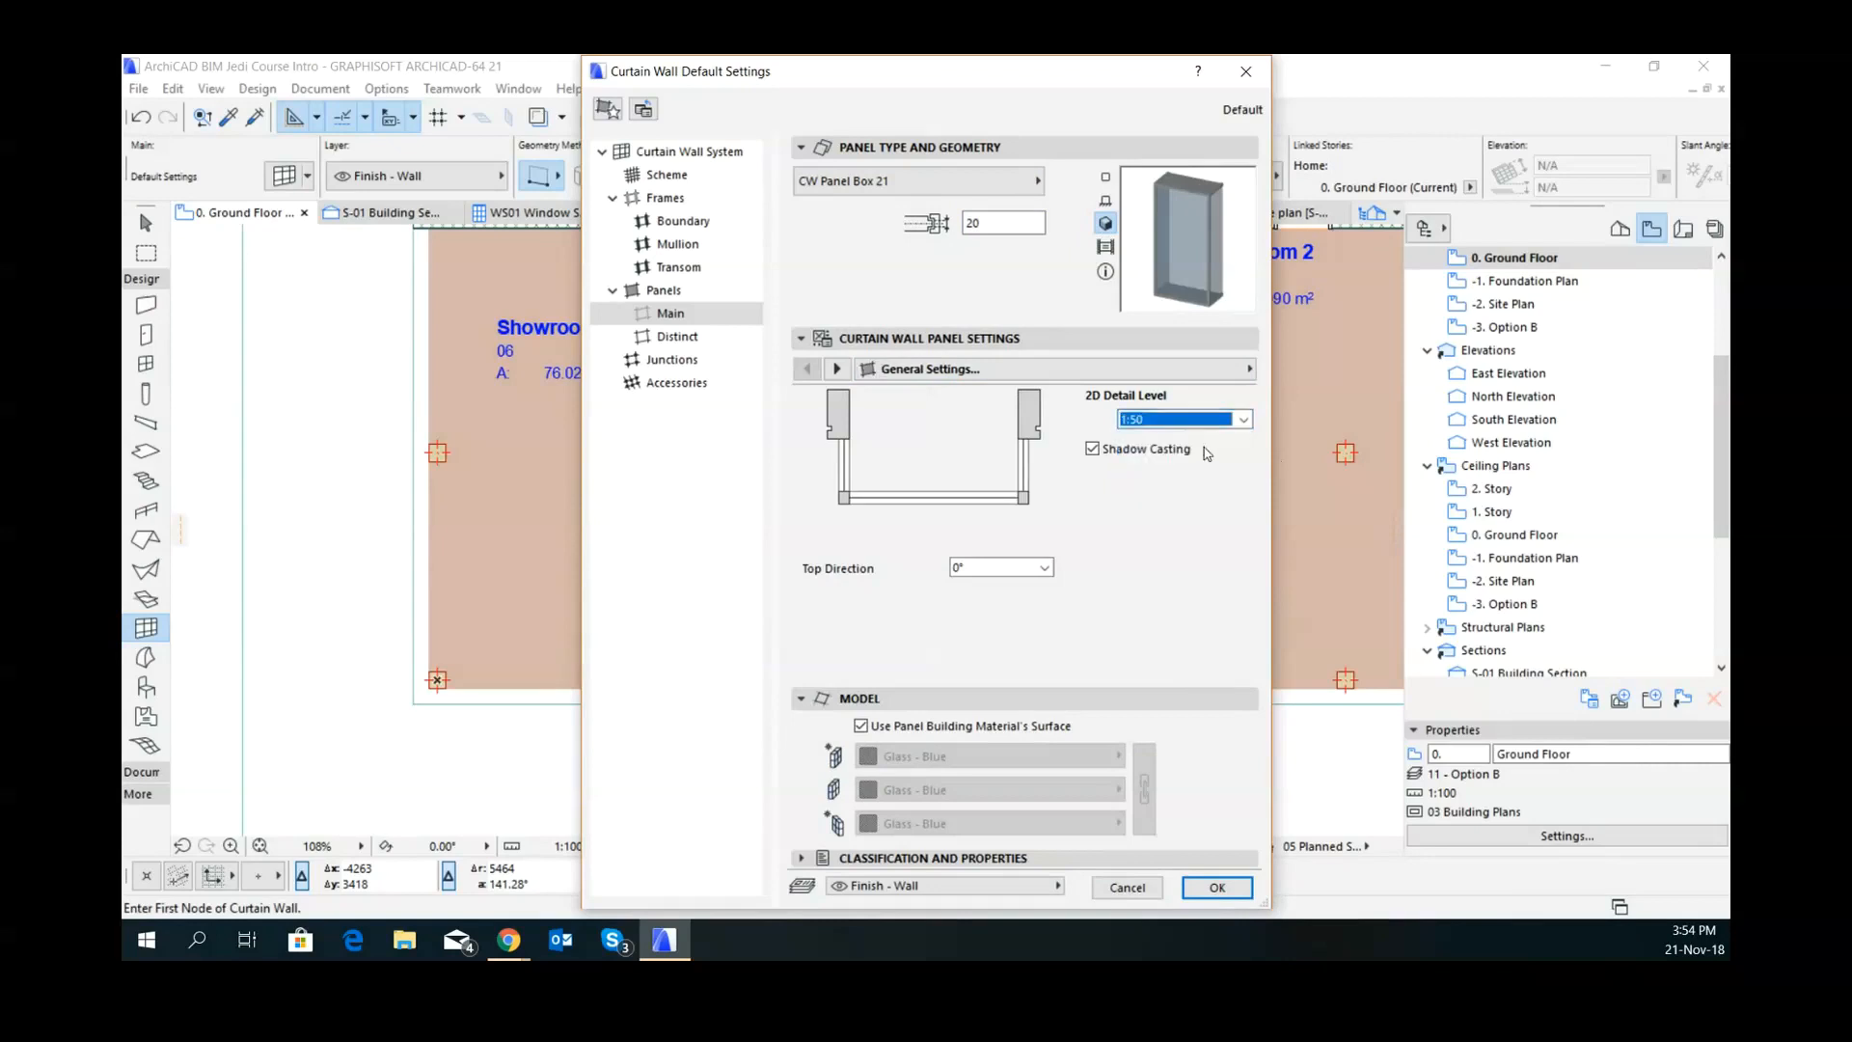
{"action": "left_click", "coordinate": [1245, 421]}
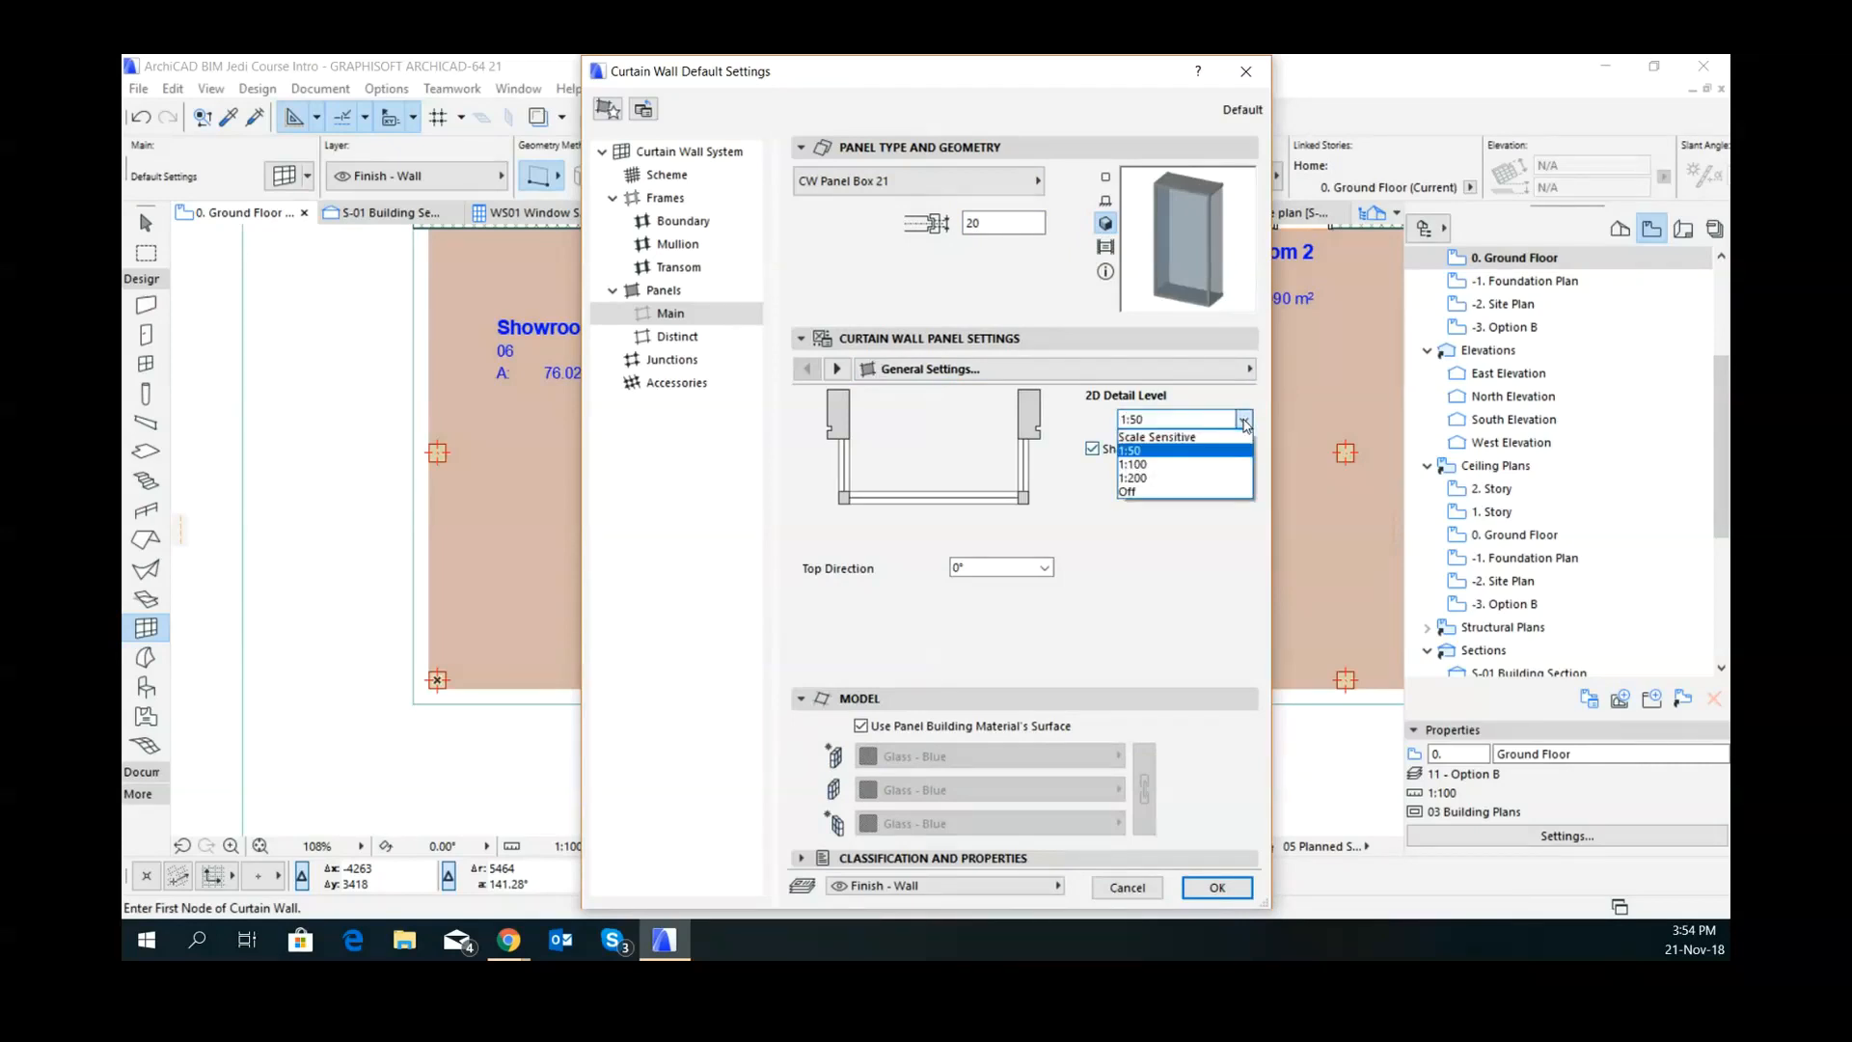
{"action": "left_click", "coordinate": [1205, 464]}
{"action": "left_click", "coordinate": [1106, 177]}
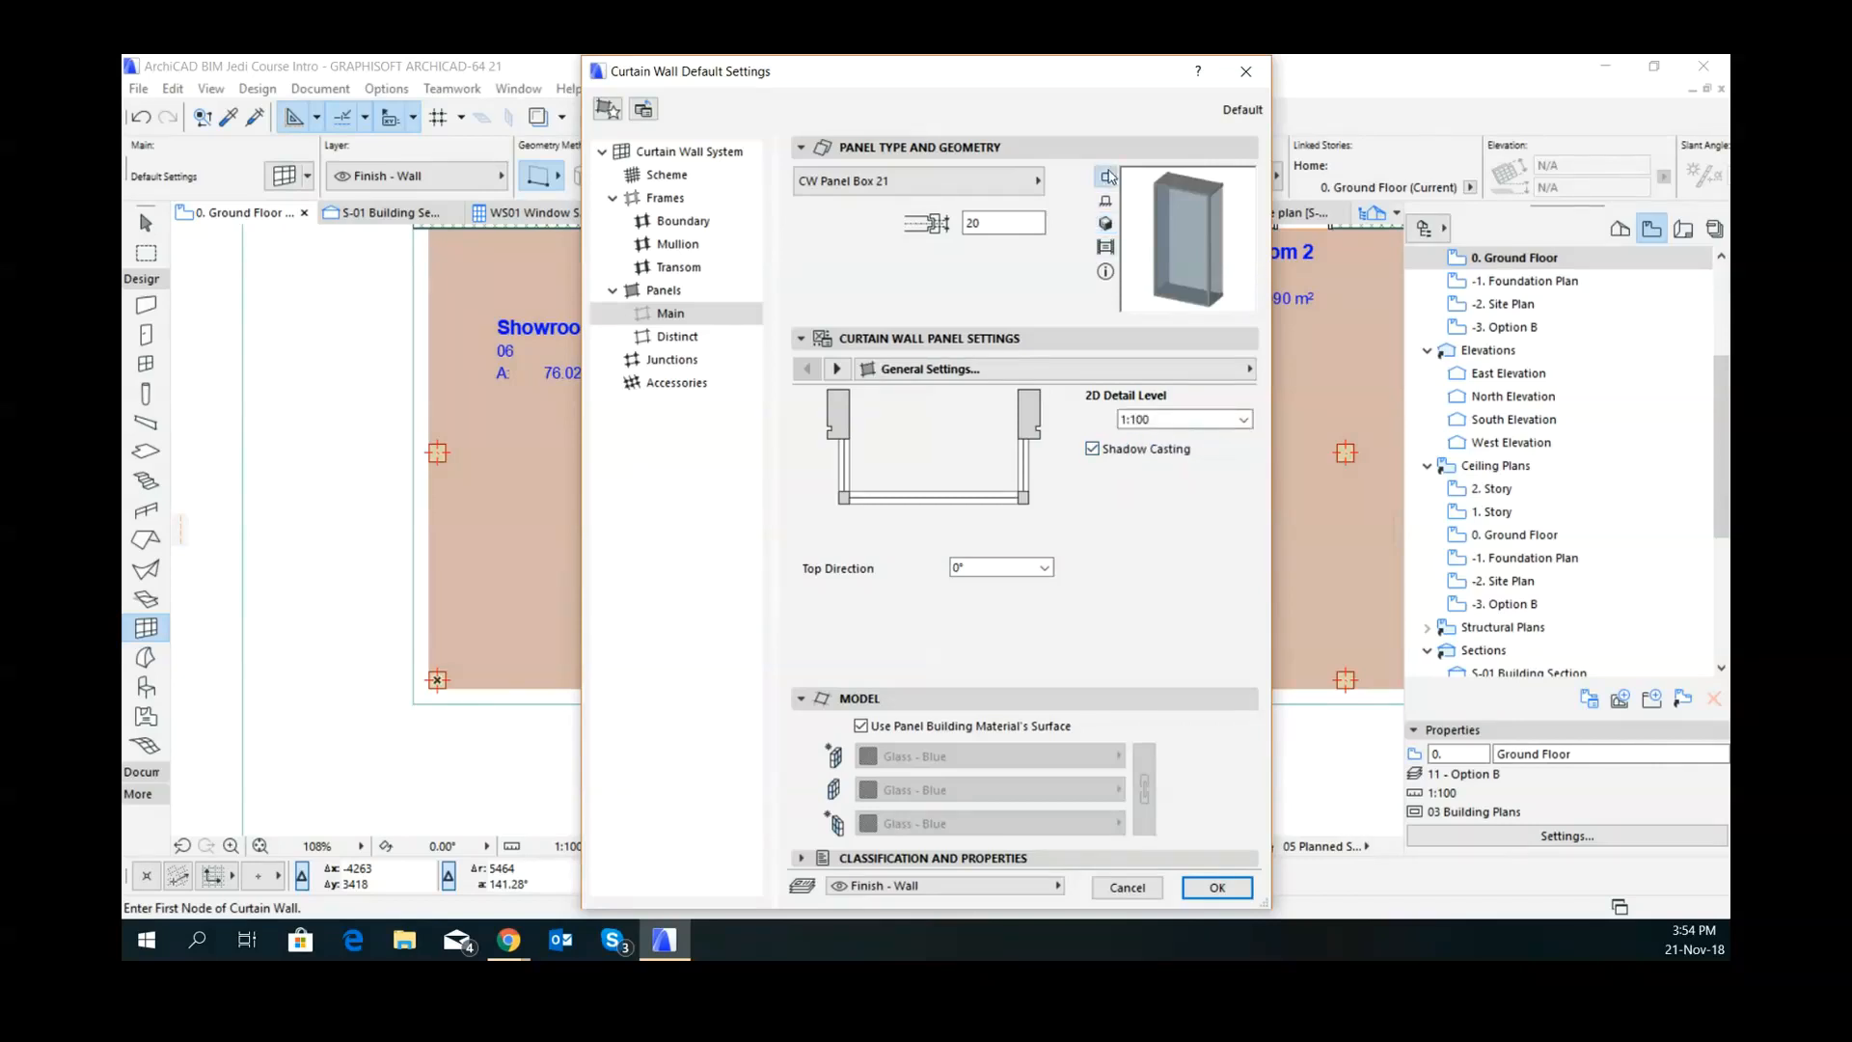
{"action": "left_click", "coordinate": [1247, 422]}
{"action": "left_click", "coordinate": [1196, 451]}
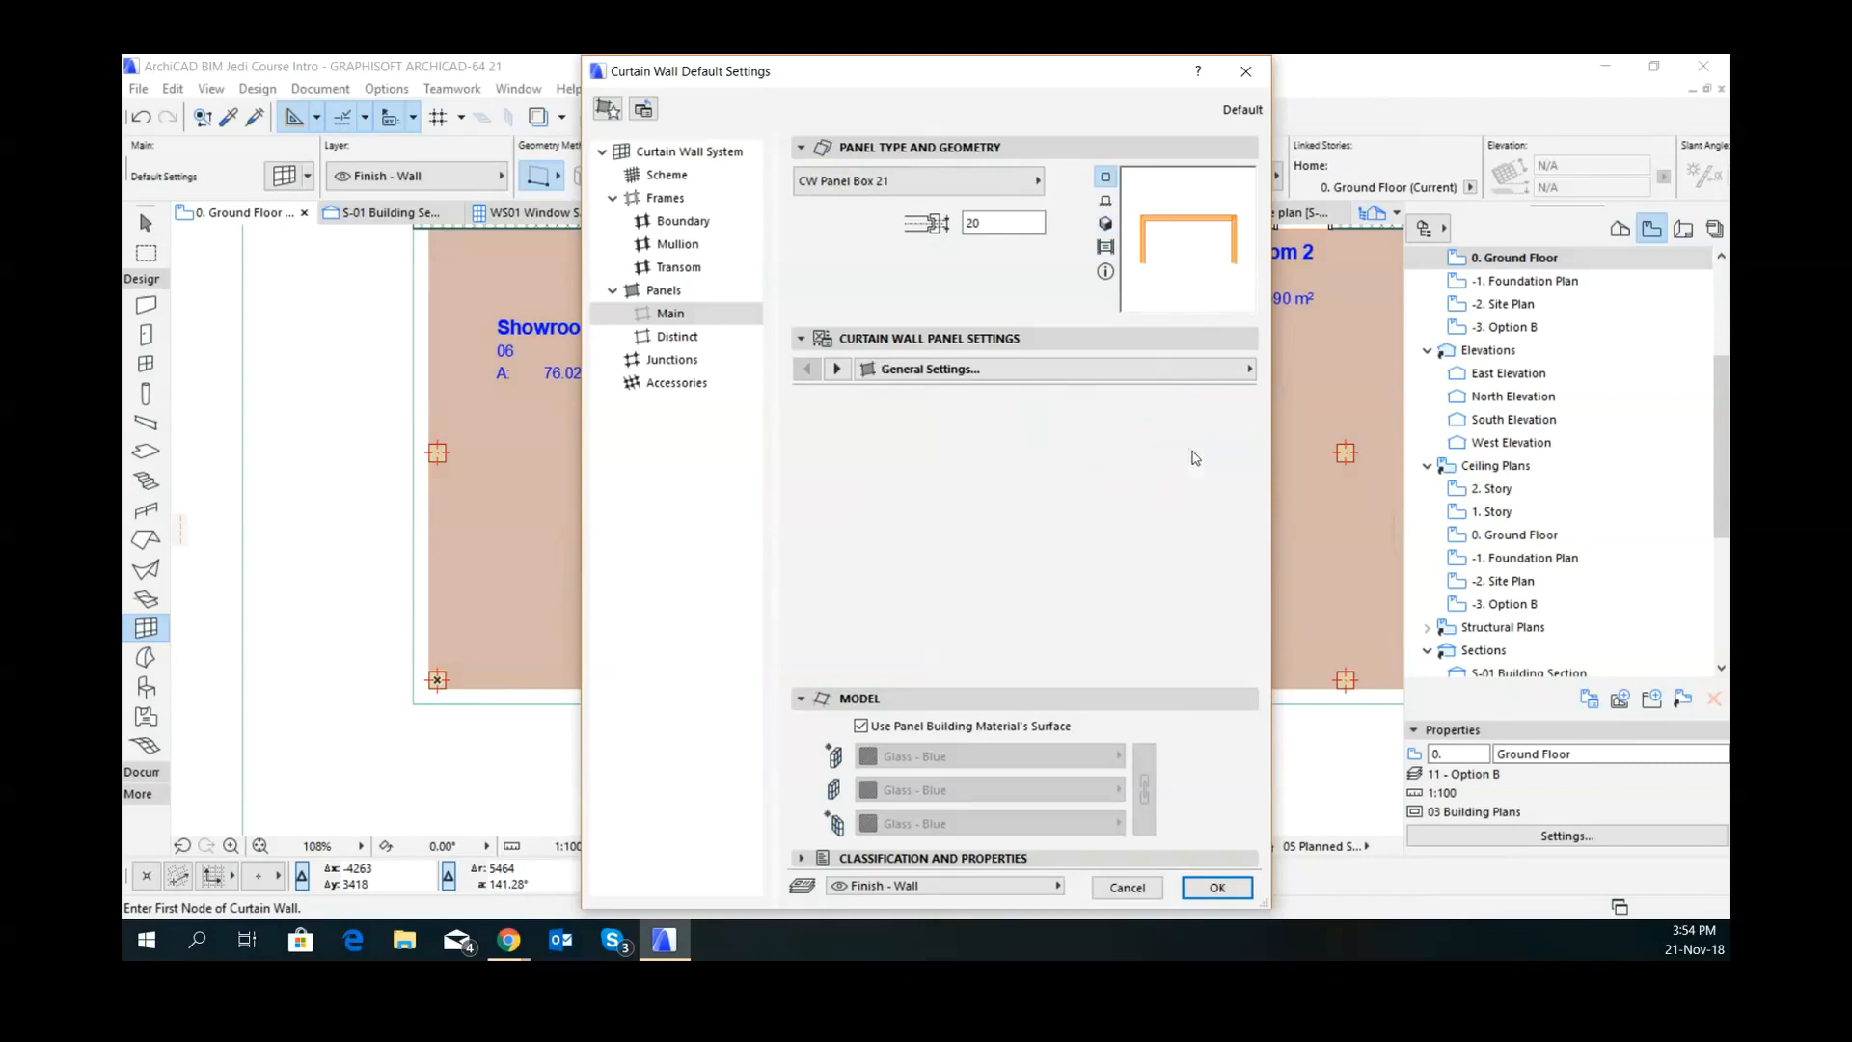
{"action": "left_click", "coordinate": [1240, 419]}
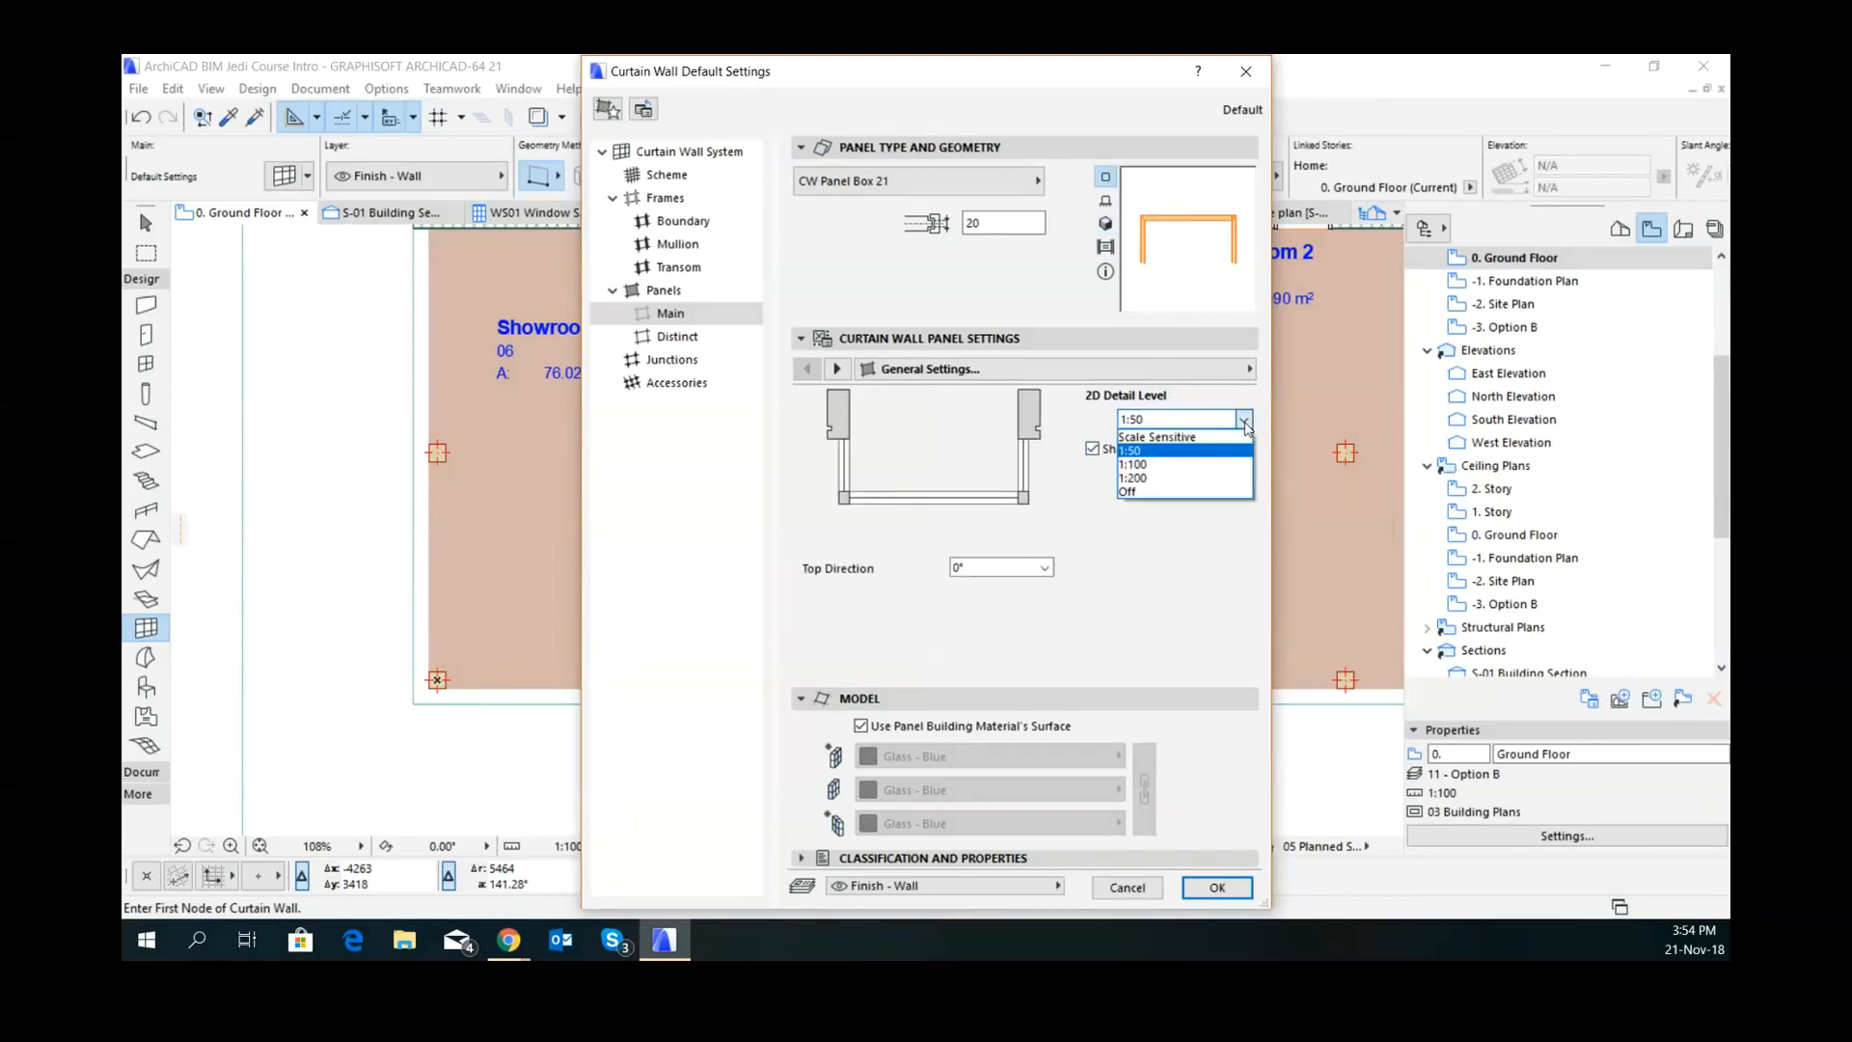
{"action": "left_click", "coordinate": [1209, 489]}
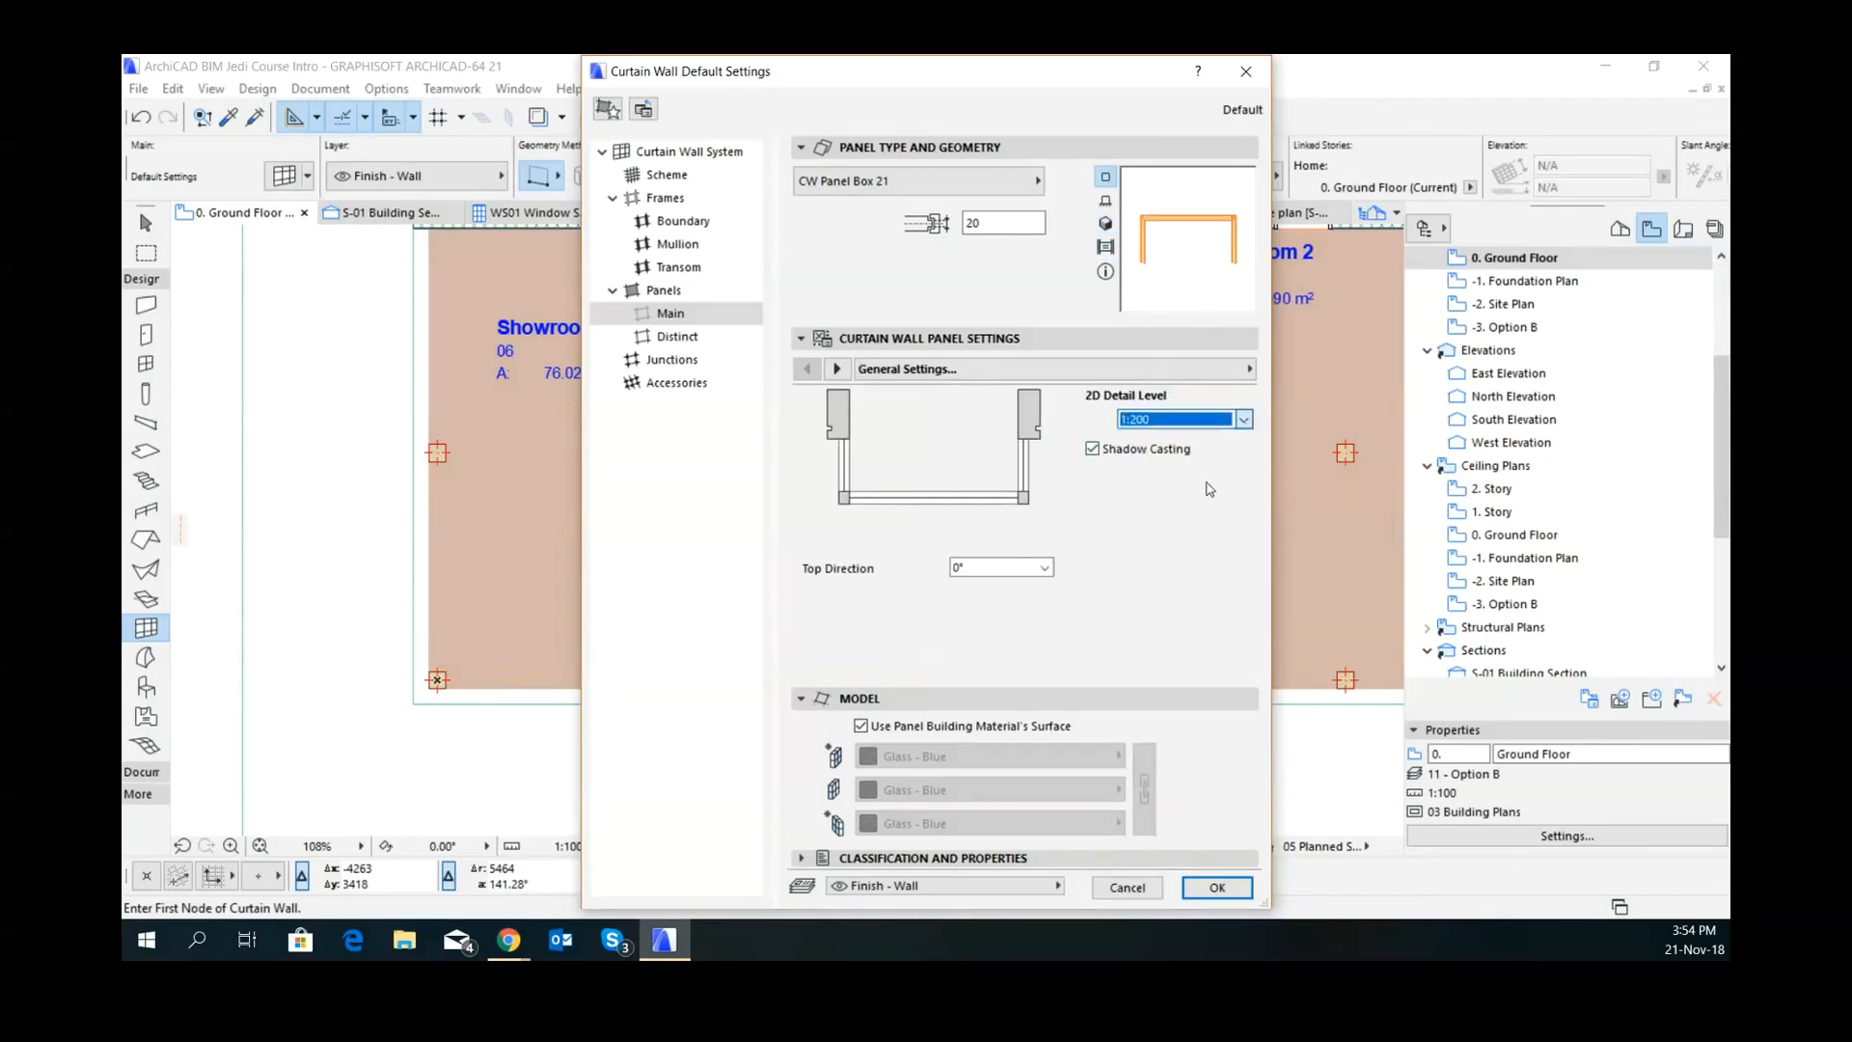
{"action": "left_click", "coordinate": [1244, 419]}
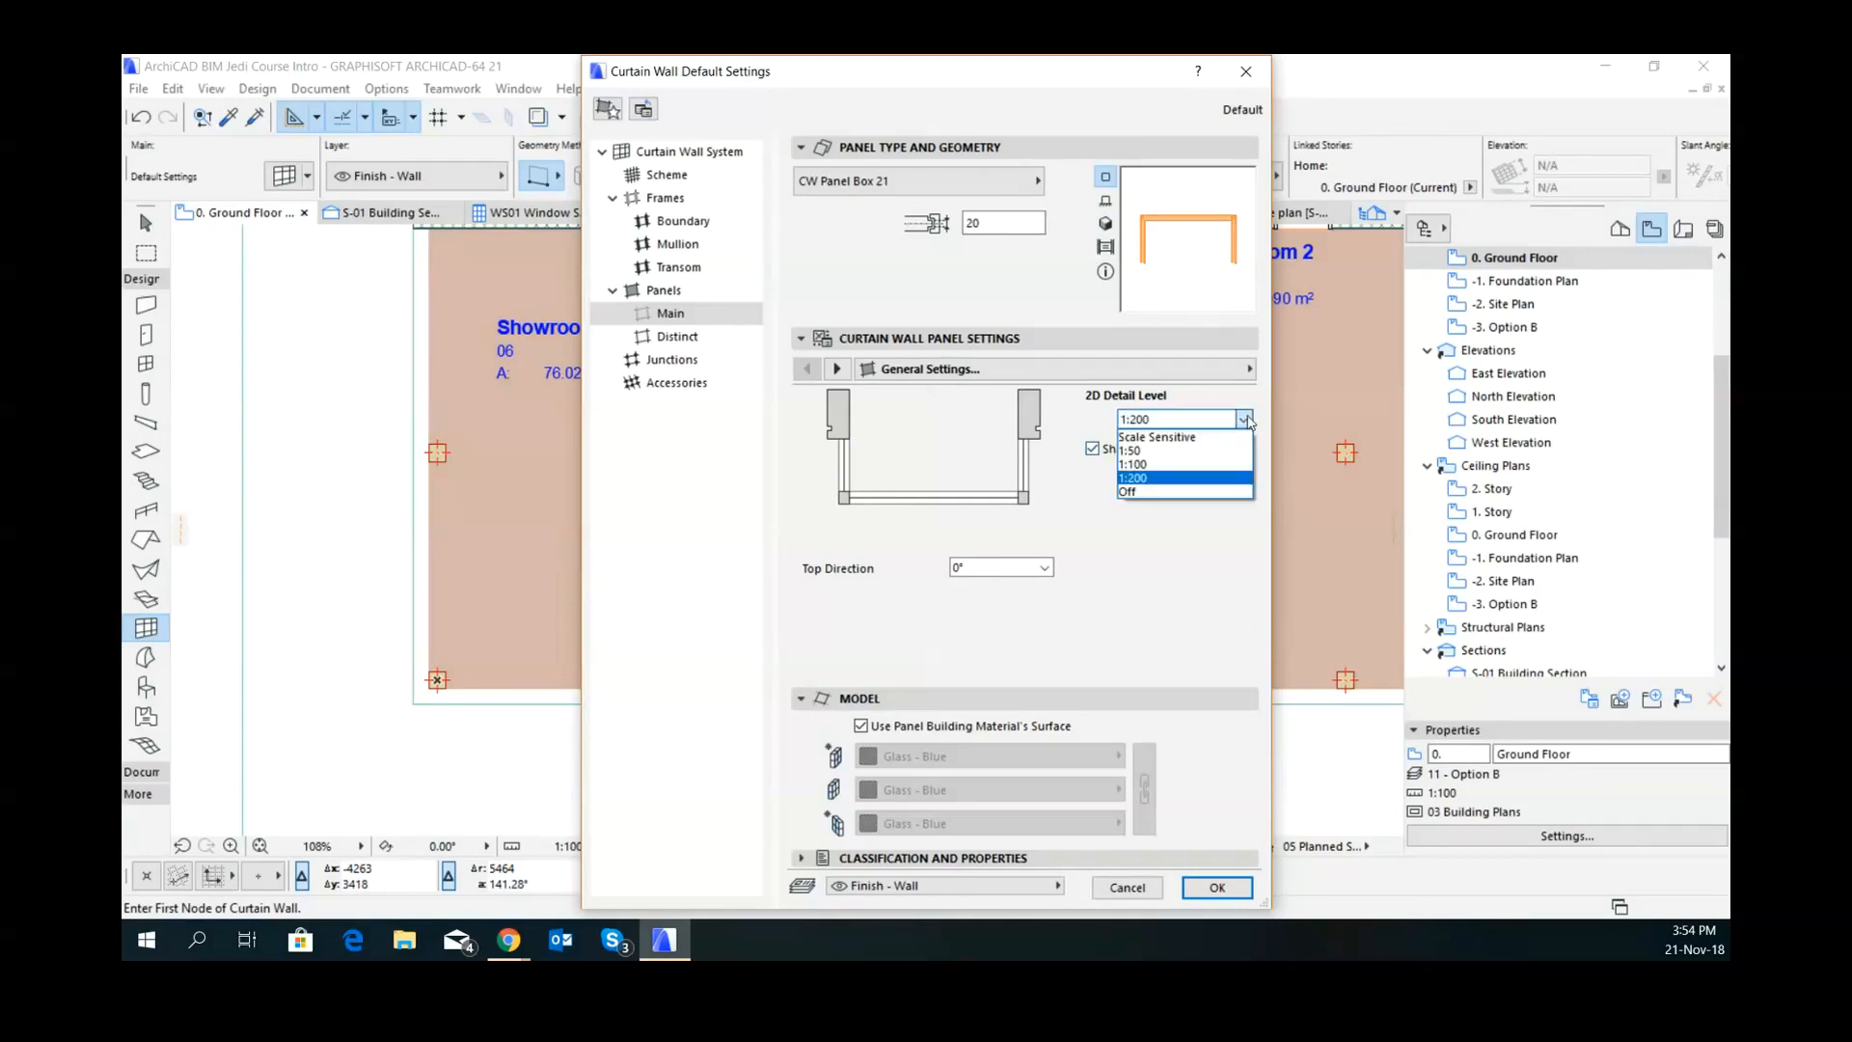
{"action": "left_click", "coordinate": [1214, 438]}
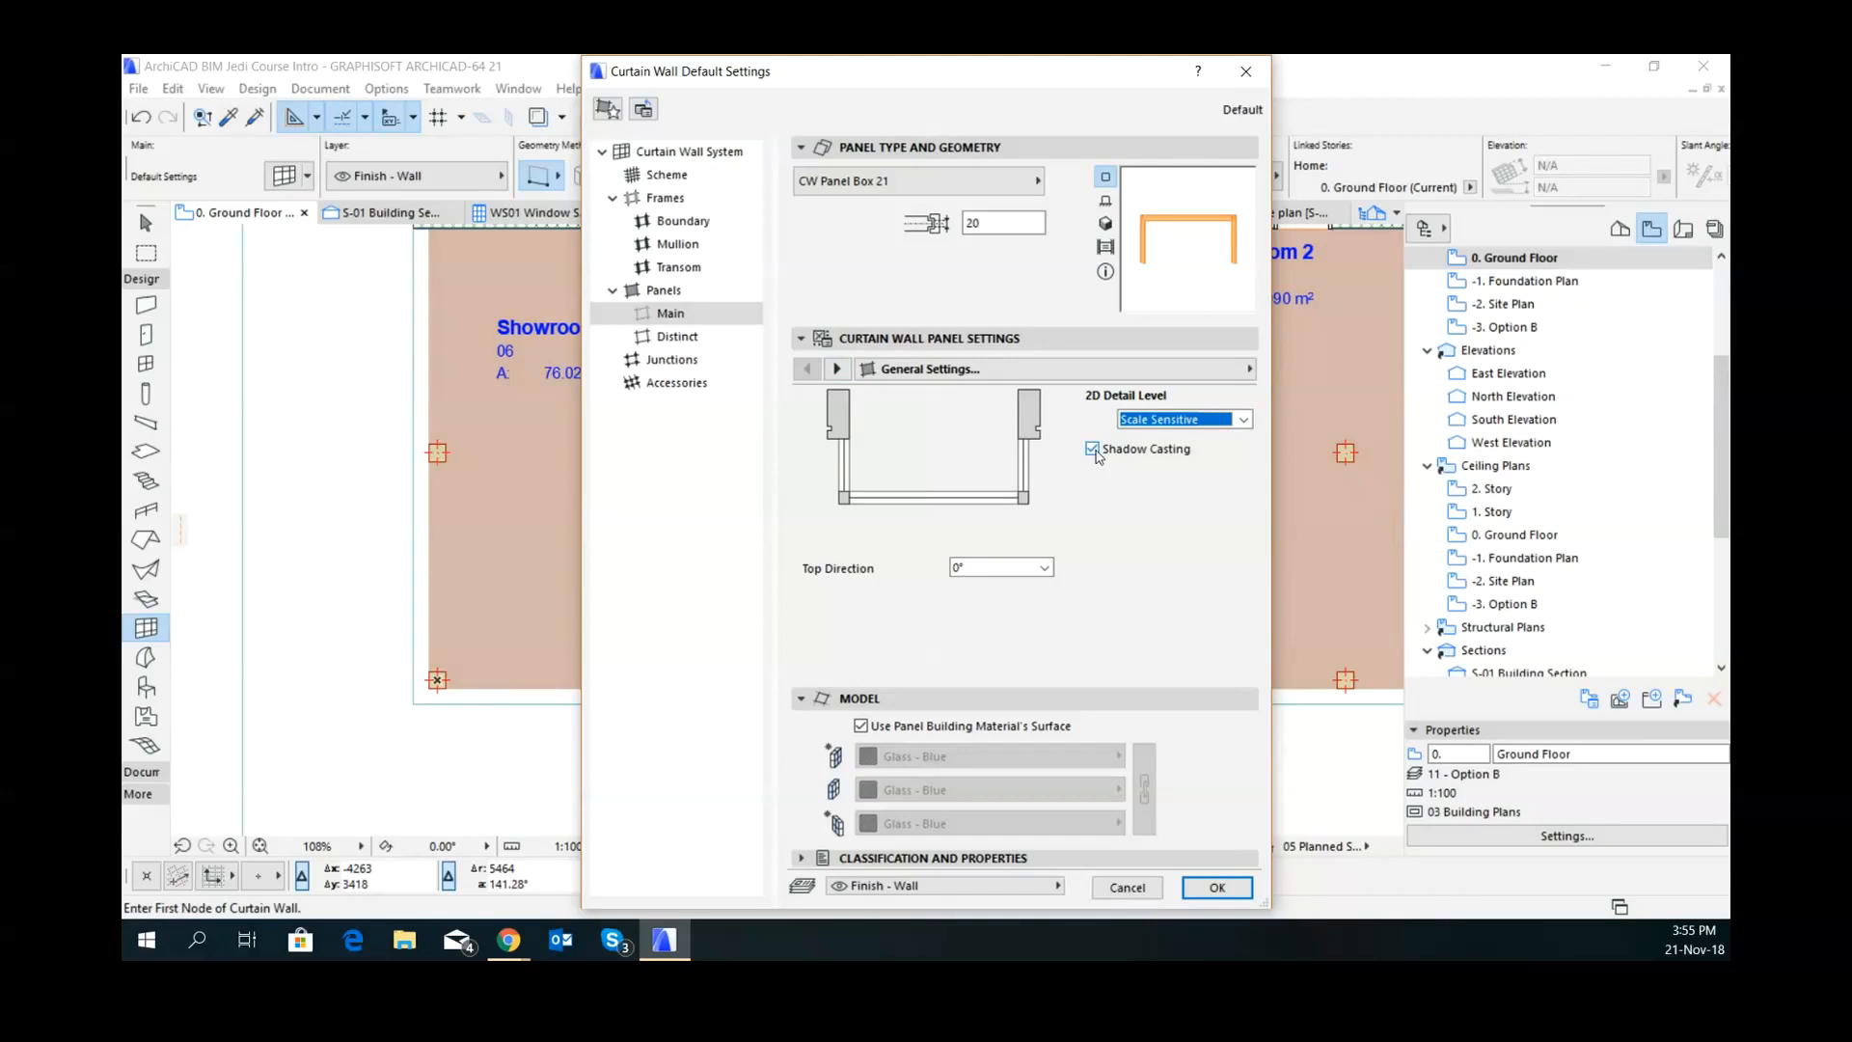
{"action": "left_click", "coordinate": [1092, 450]}
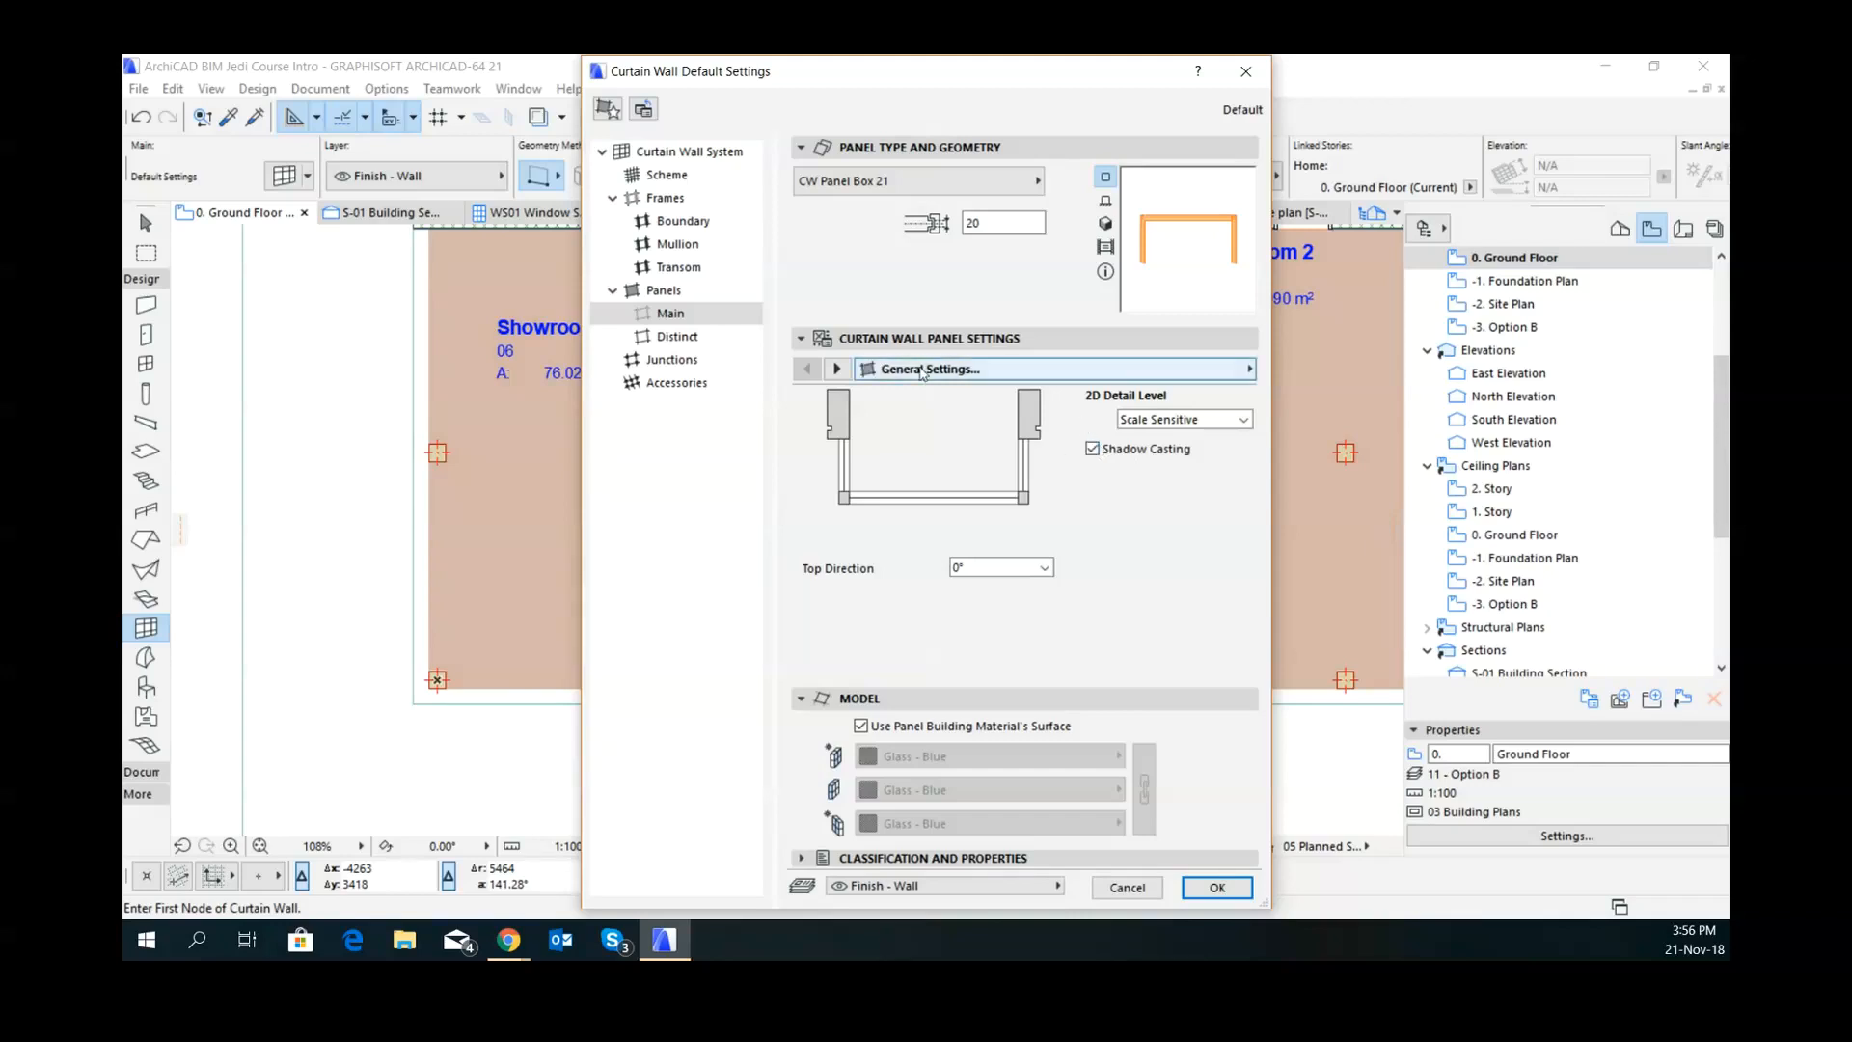
- Review the box panel's frame and glass dimensions, representation and surface attributes, and description fields
{"action": "left_click", "coordinate": [837, 369]}
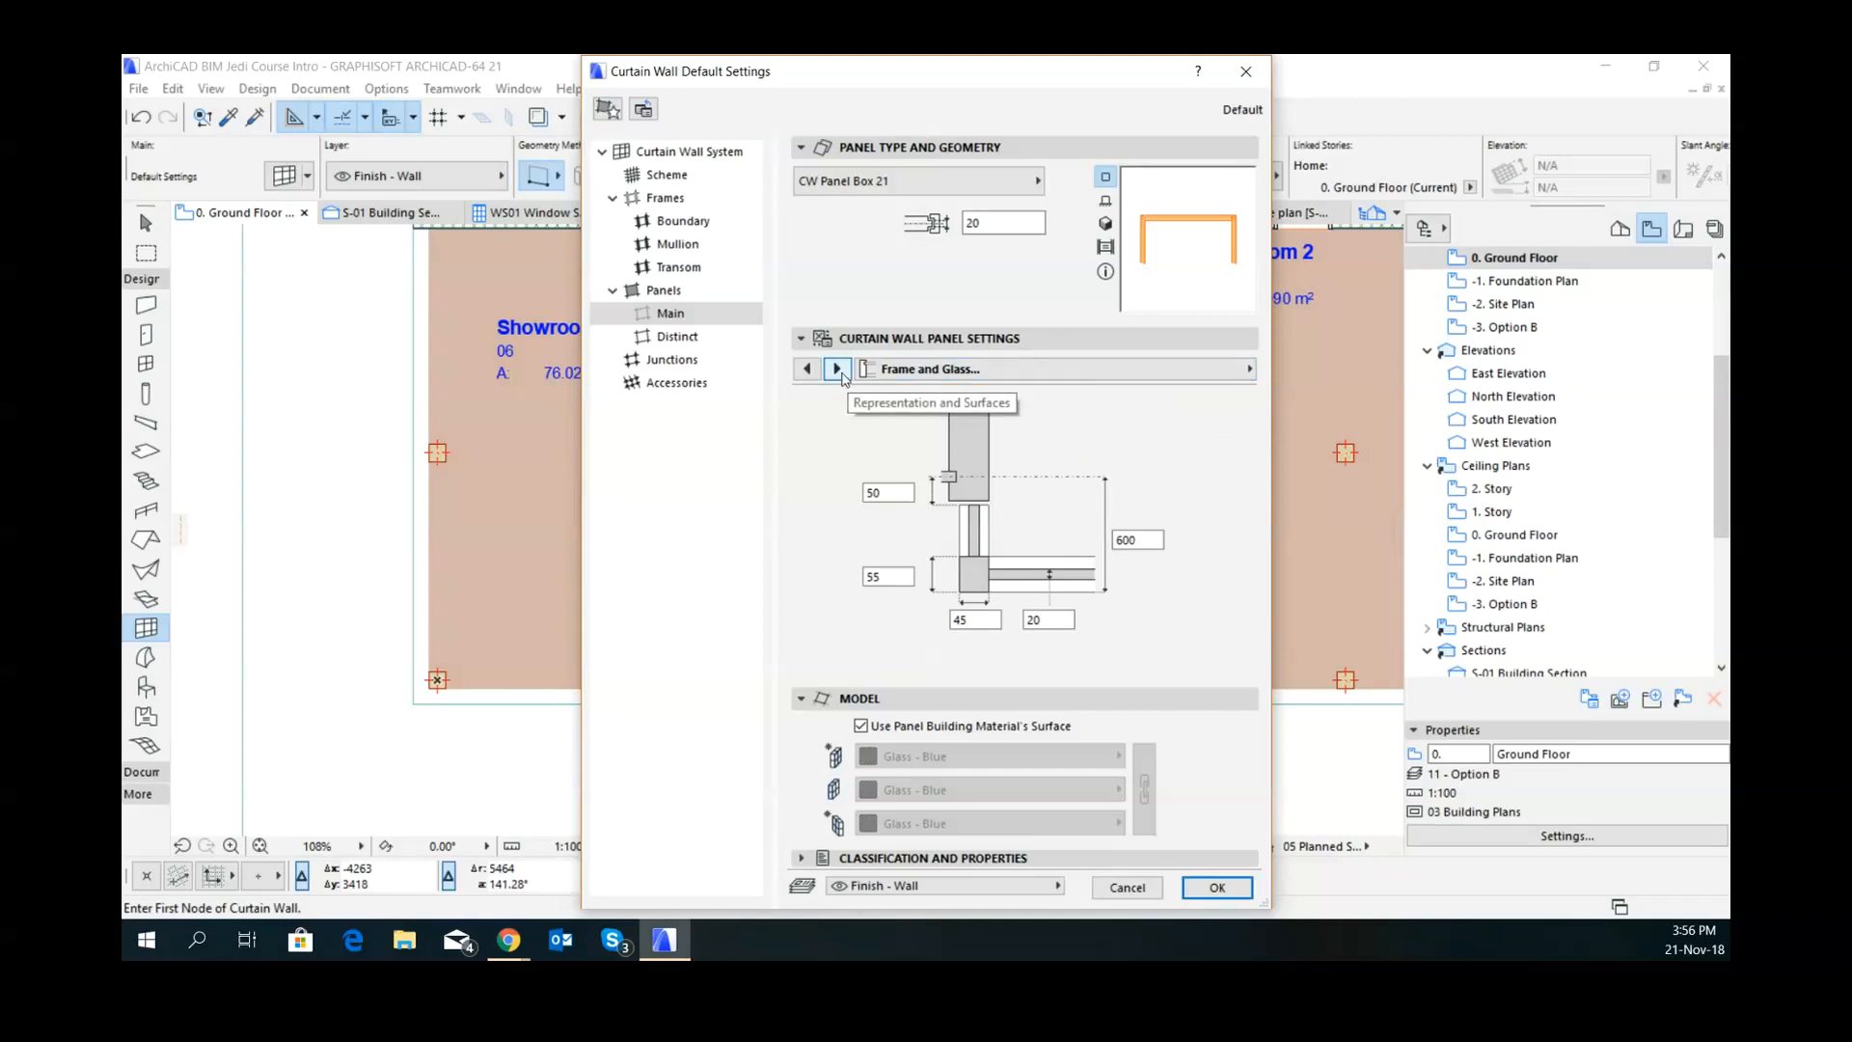
{"action": "left_click", "coordinate": [838, 370]}
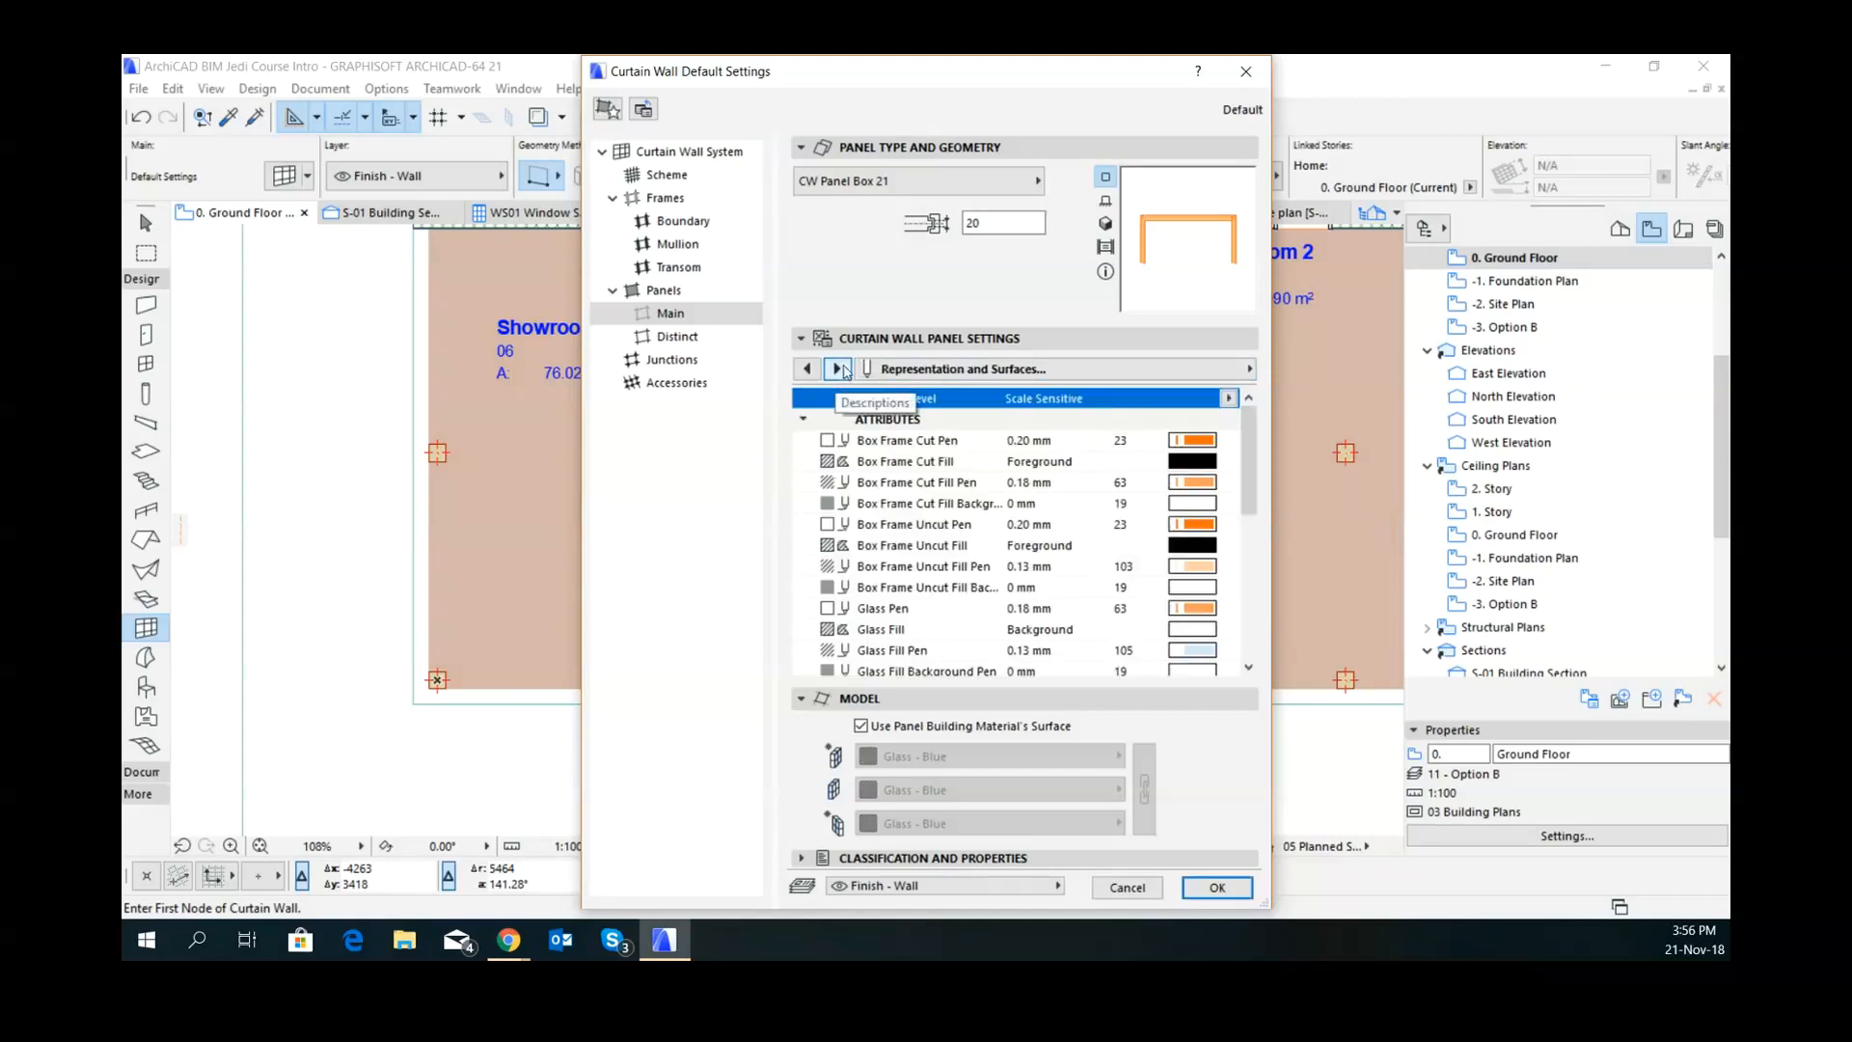
{"action": "left_click", "coordinate": [838, 369]}
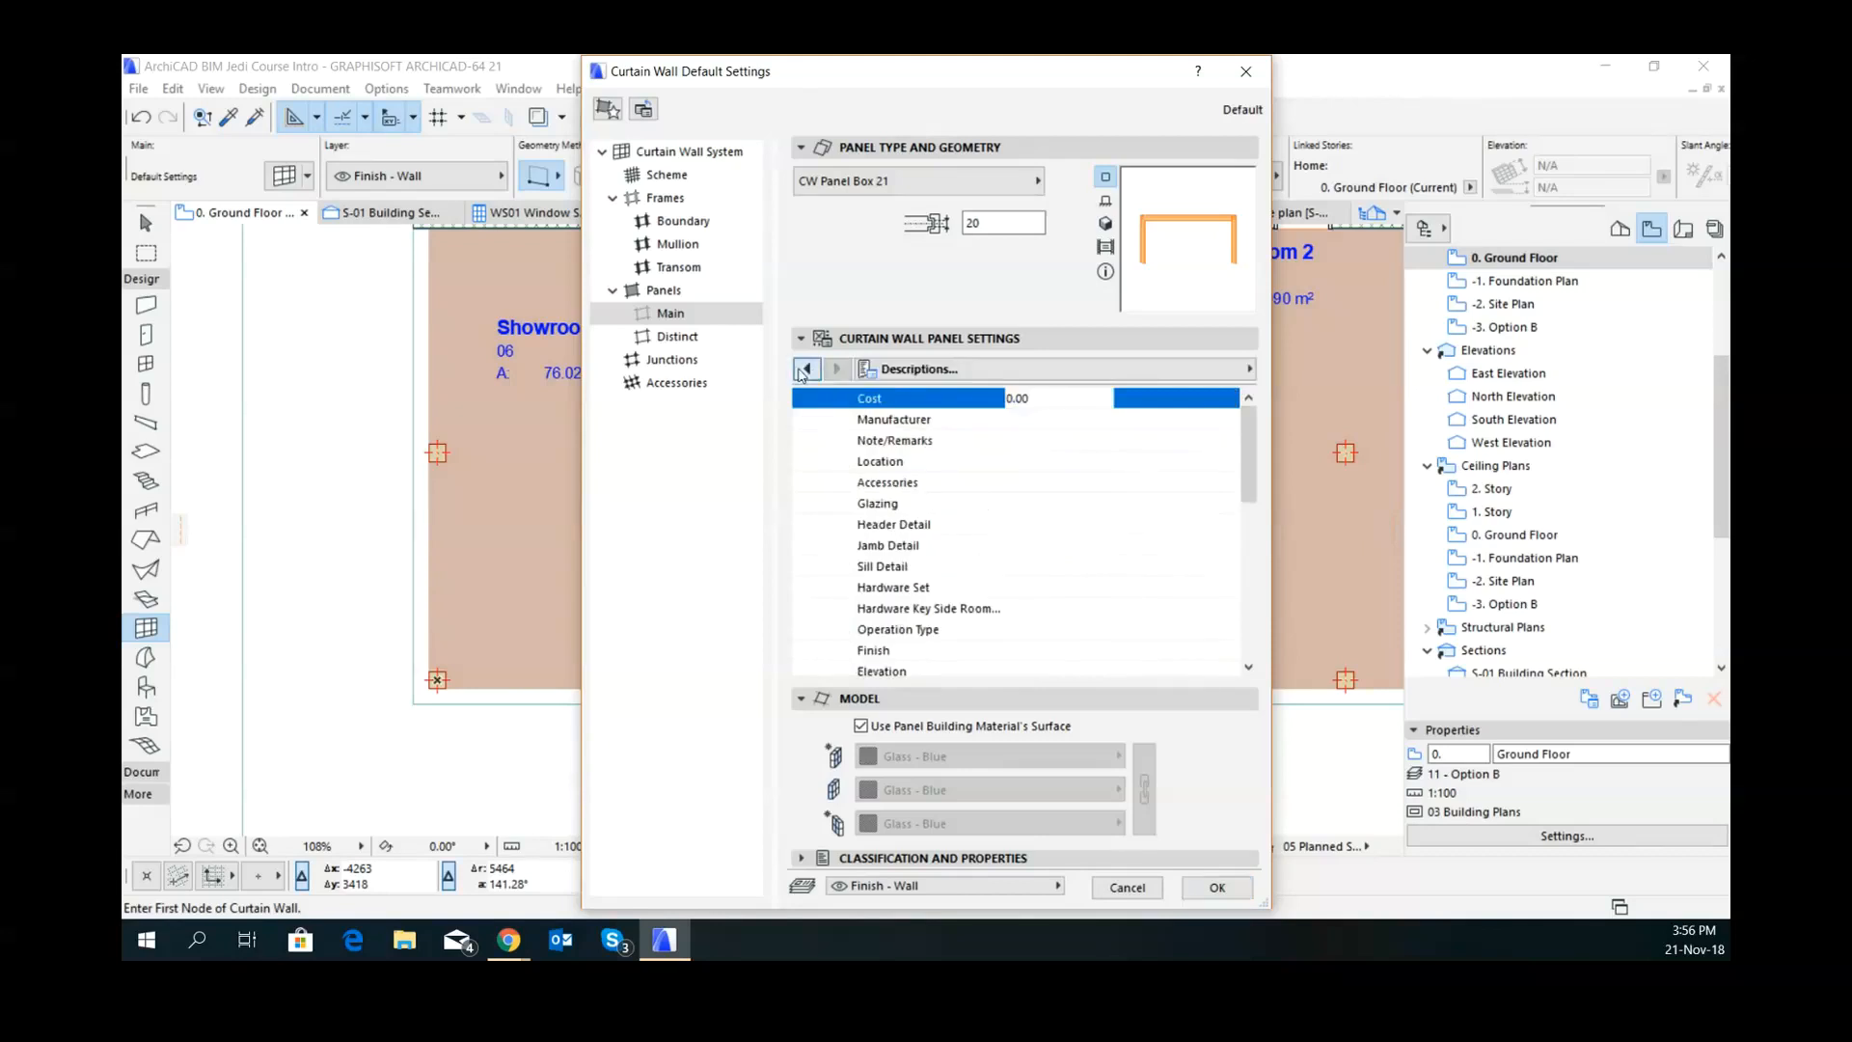
{"action": "left_click", "coordinate": [802, 370]}
{"action": "left_click", "coordinate": [802, 370]}
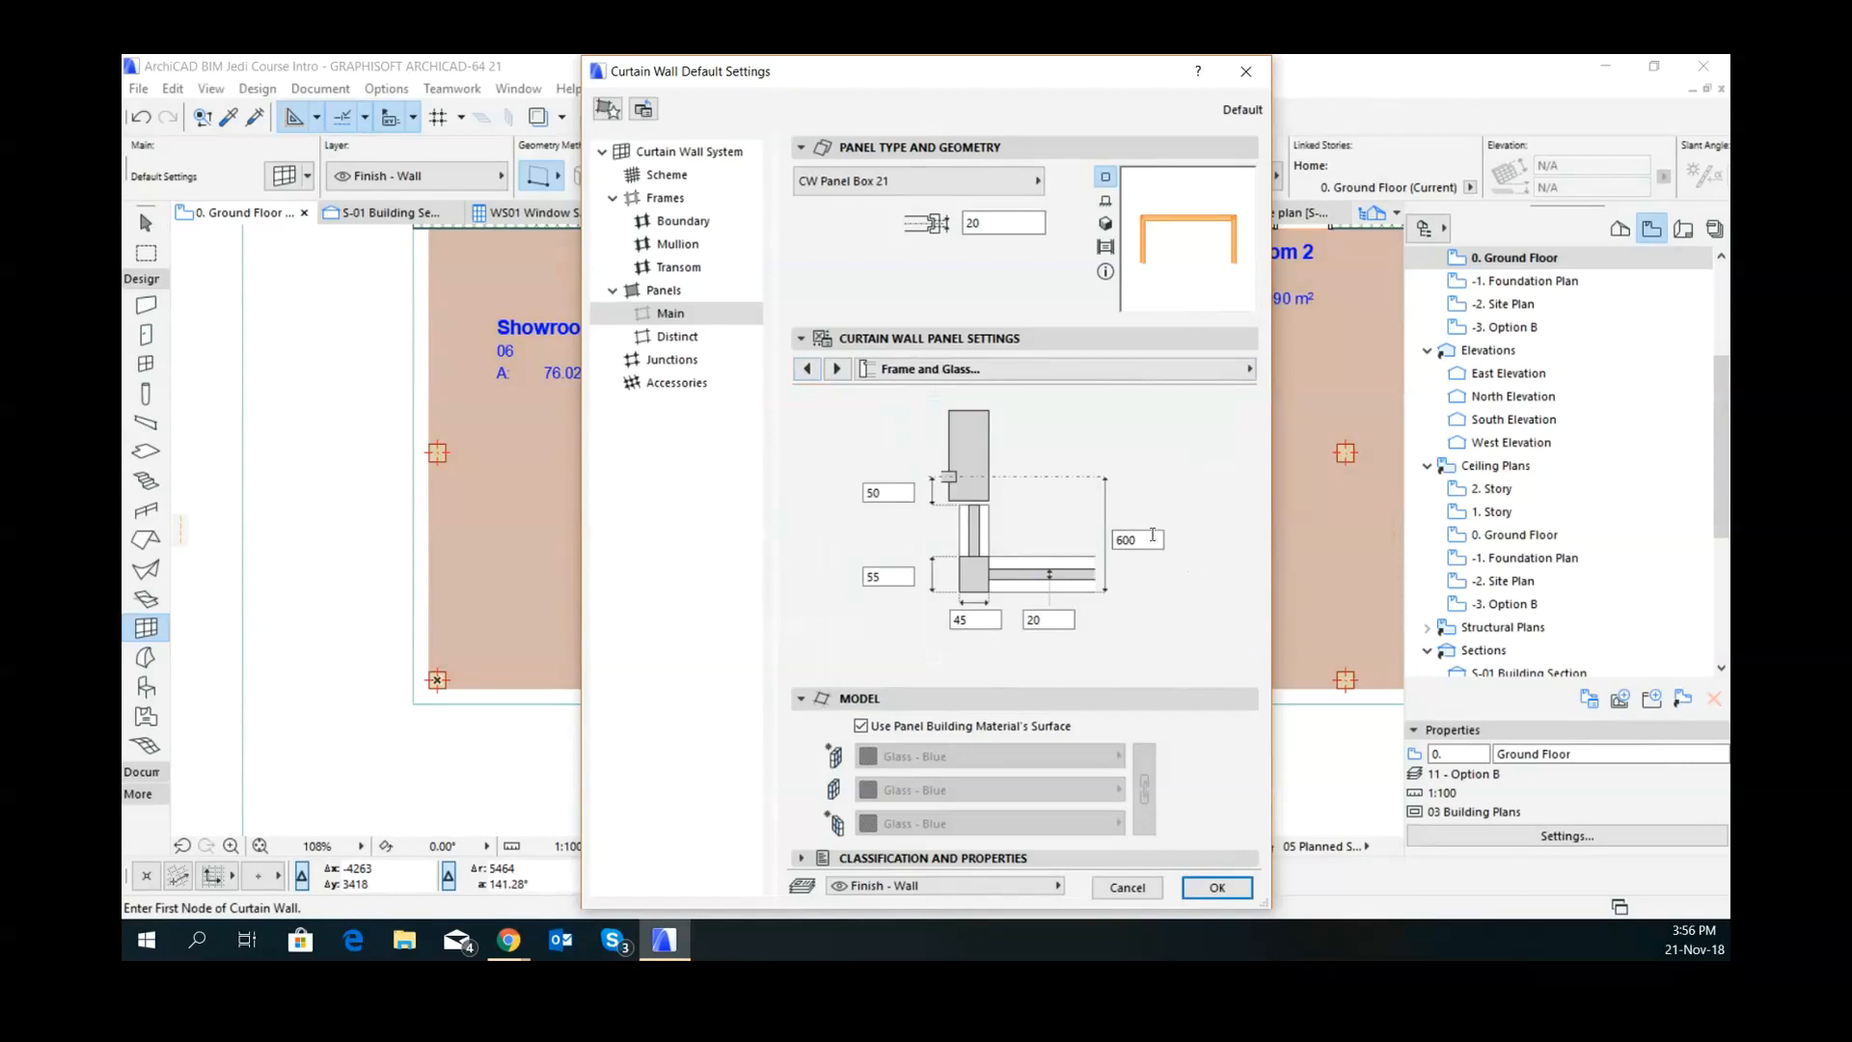
- Change the main panel type to CW Panel 21 and set its internal fill to Empty Fill
{"action": "left_click", "coordinate": [944, 187]}
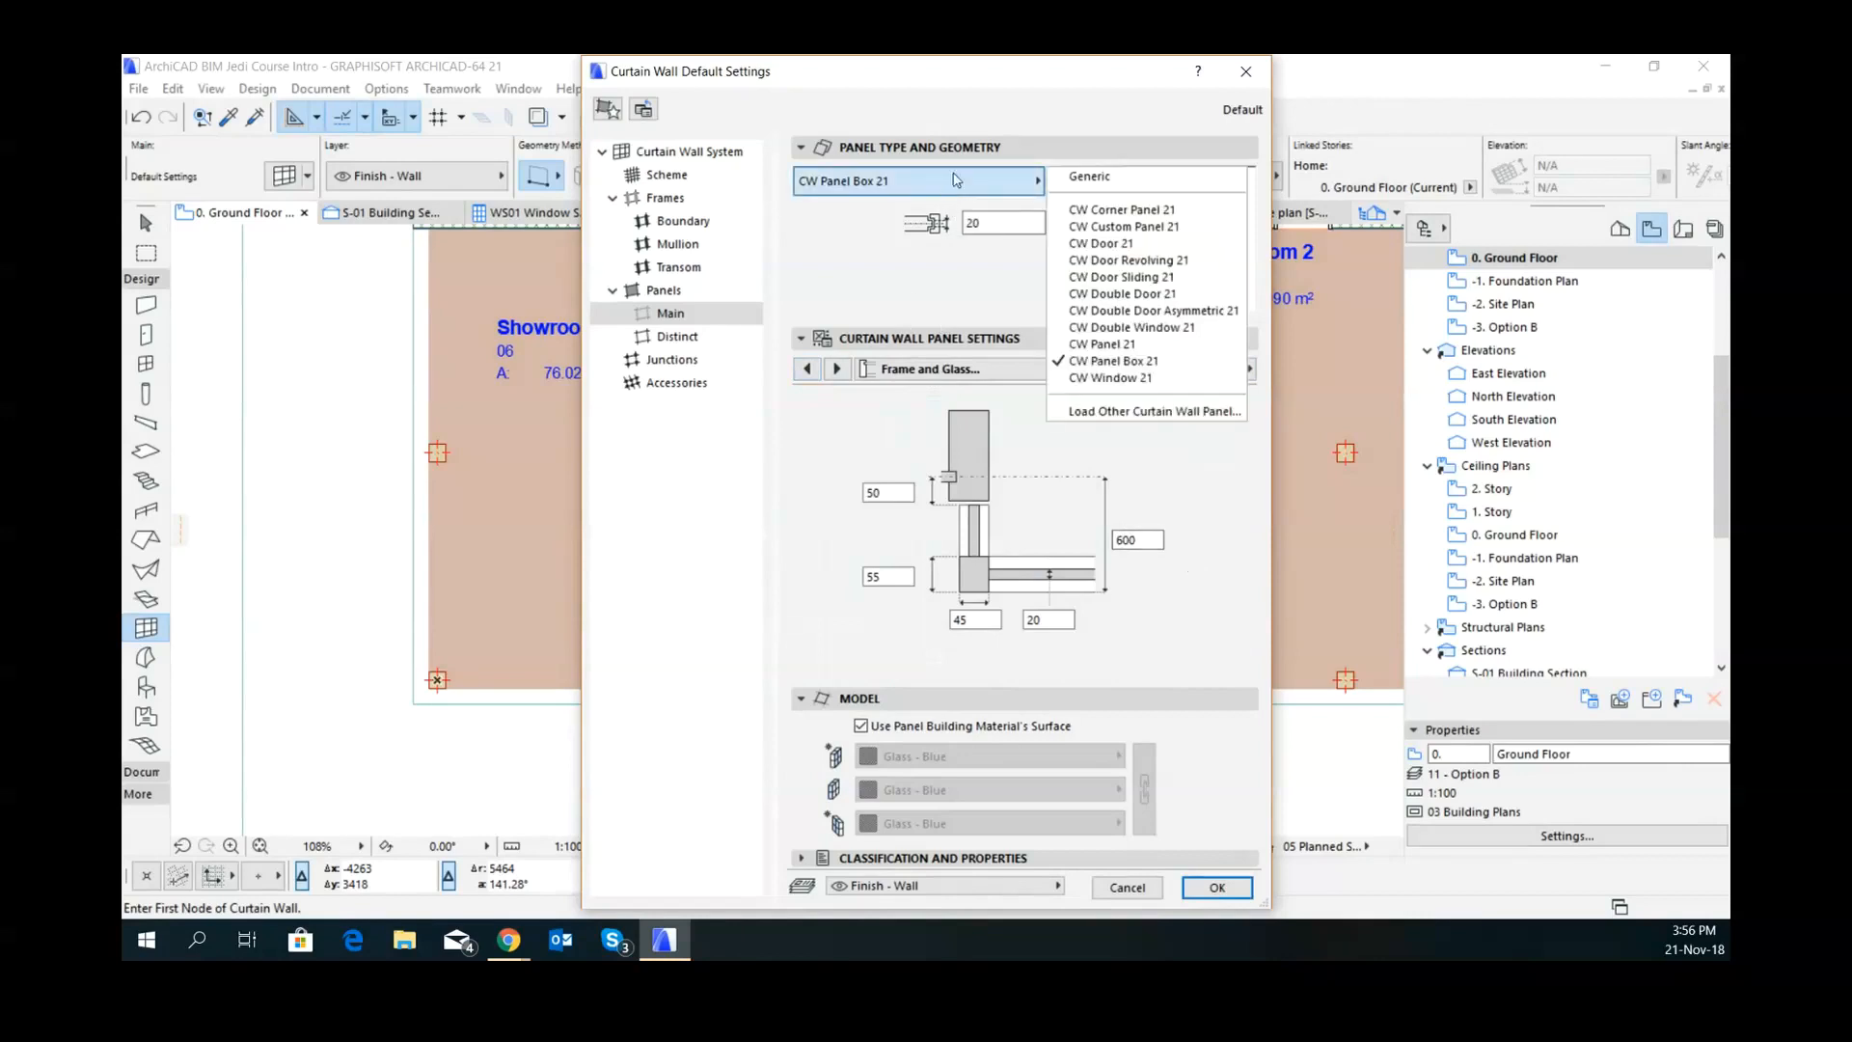
{"action": "left_click", "coordinate": [1107, 345]}
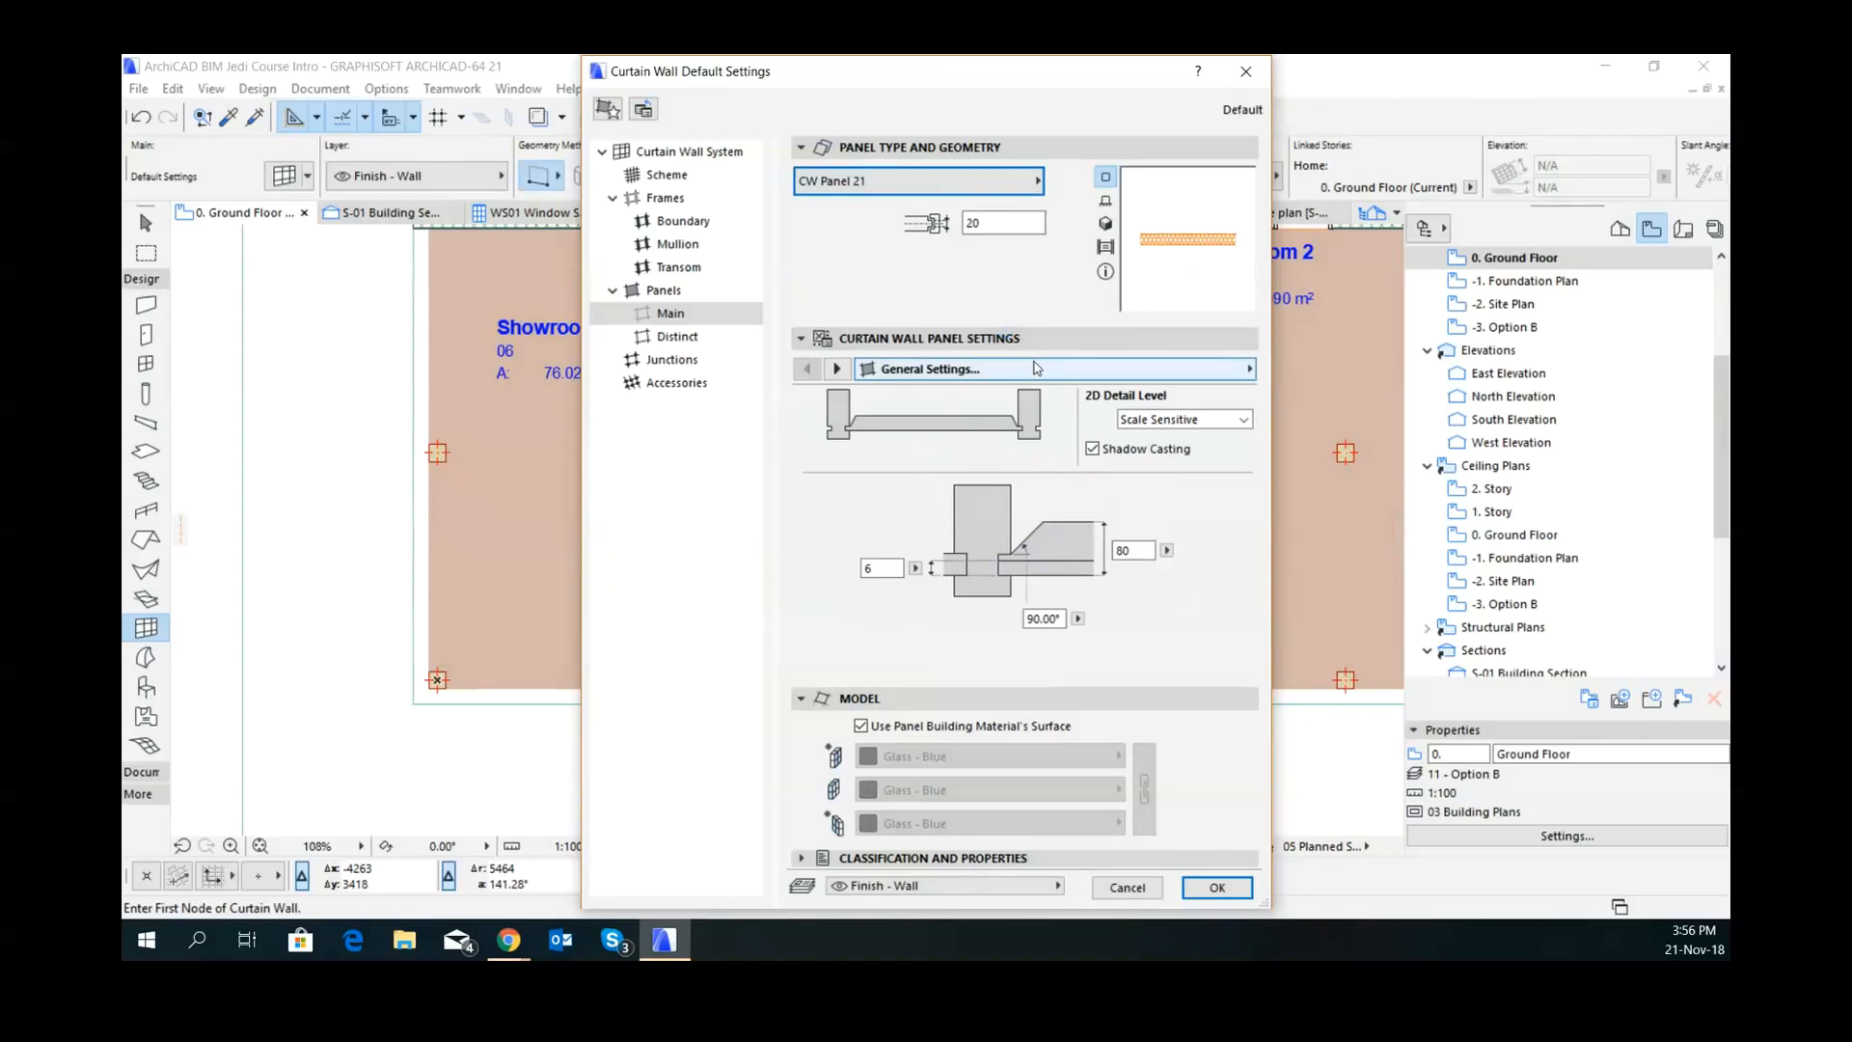
{"action": "left_click", "coordinate": [839, 368]}
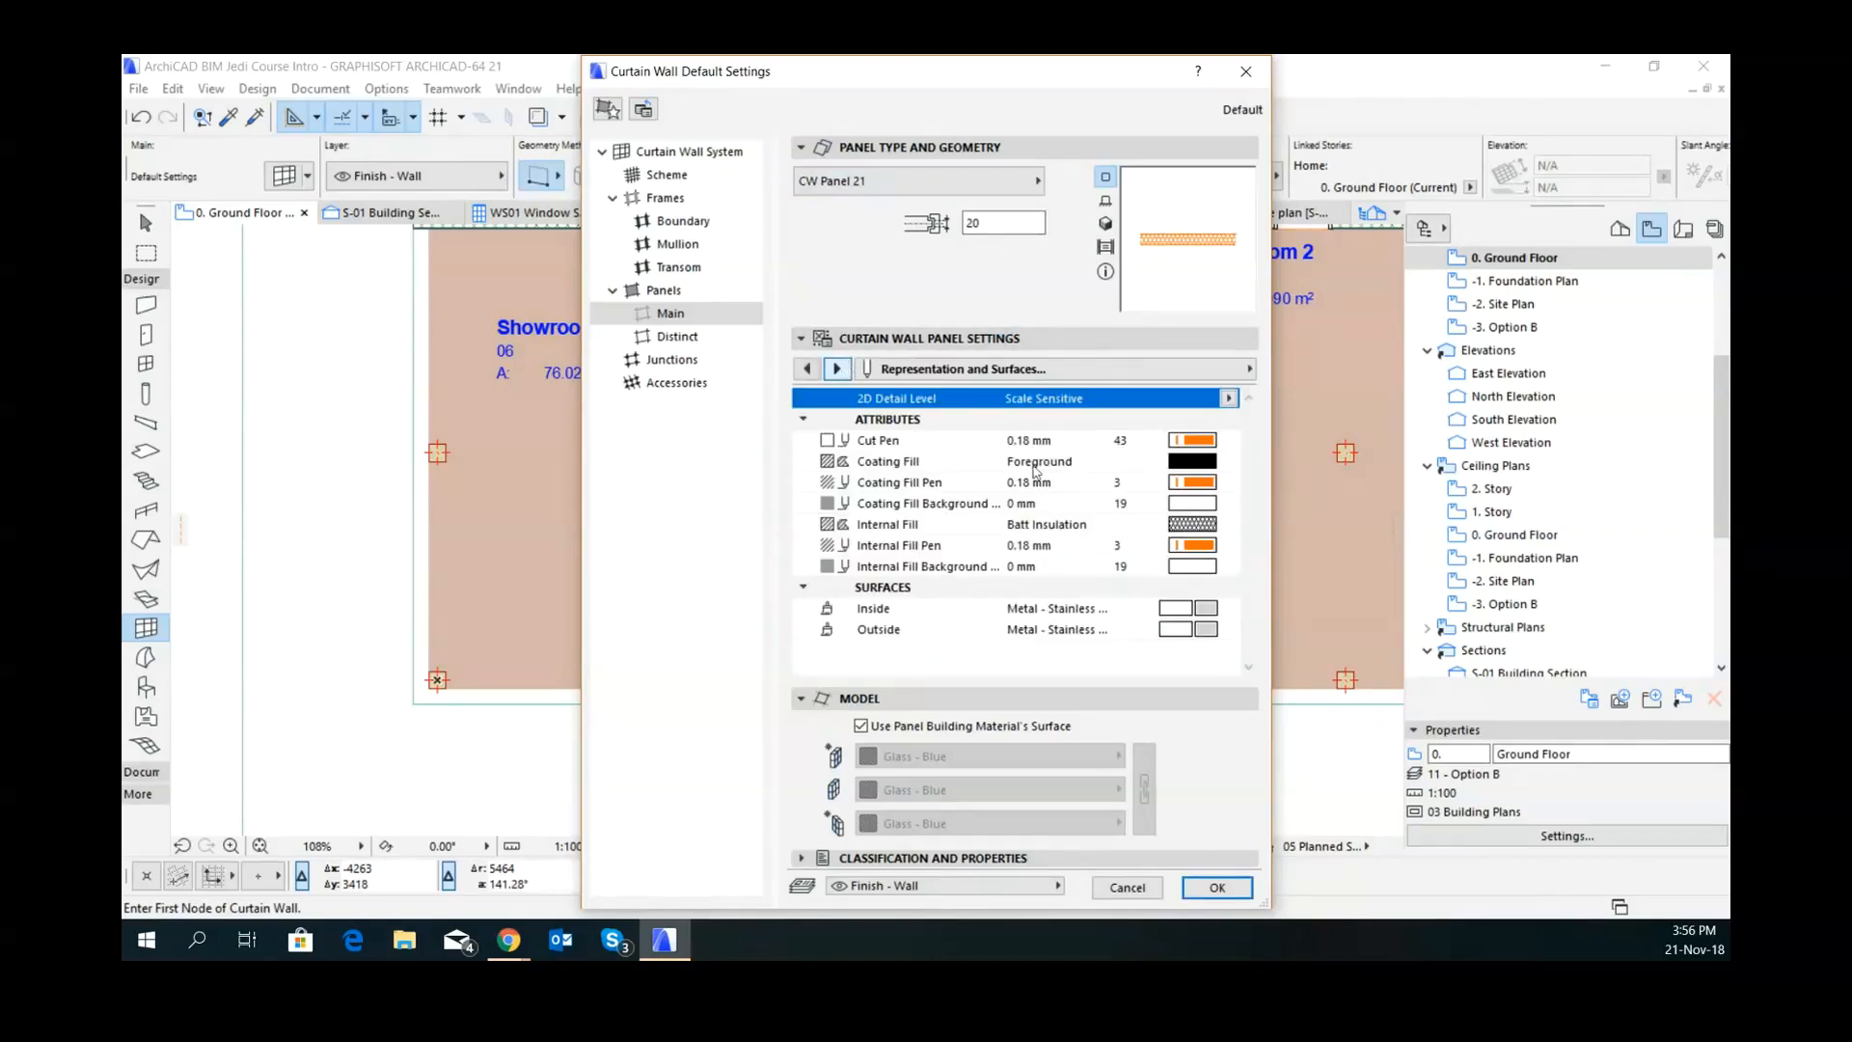
{"action": "left_click", "coordinate": [1211, 526]}
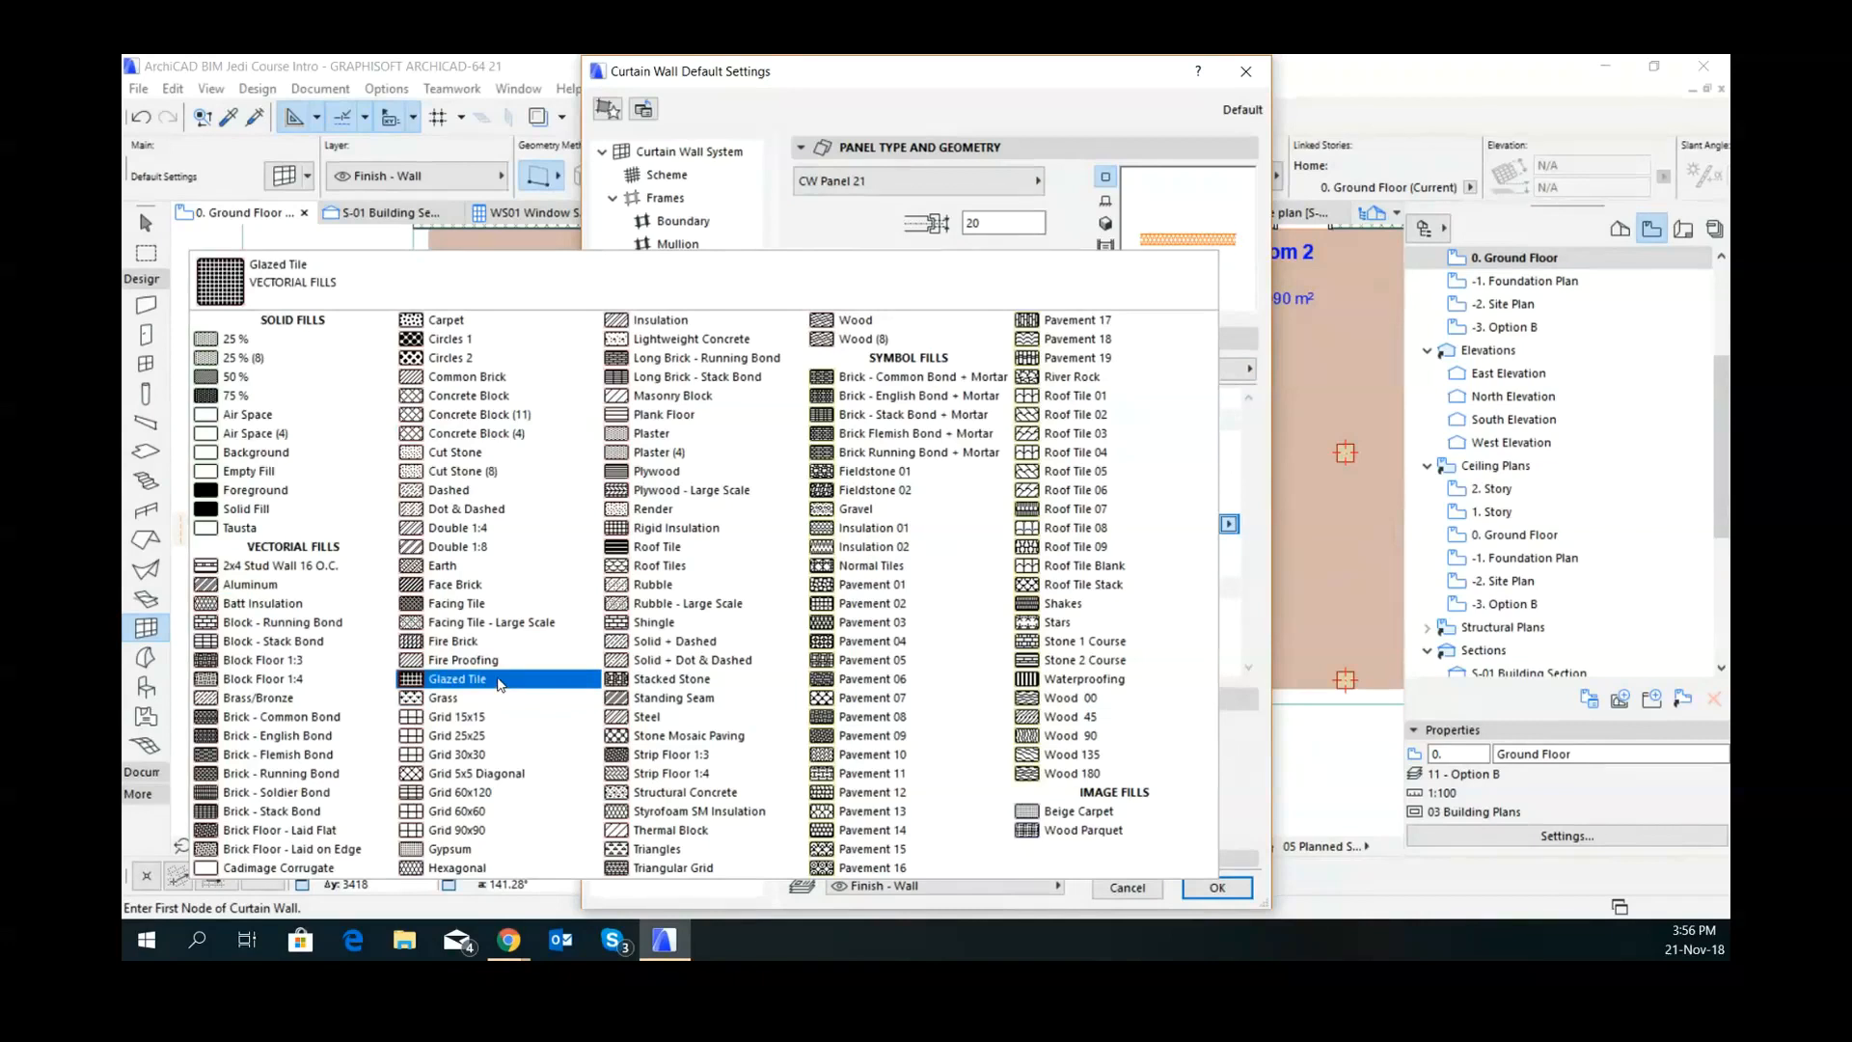
{"action": "left_click", "coordinate": [249, 471]}
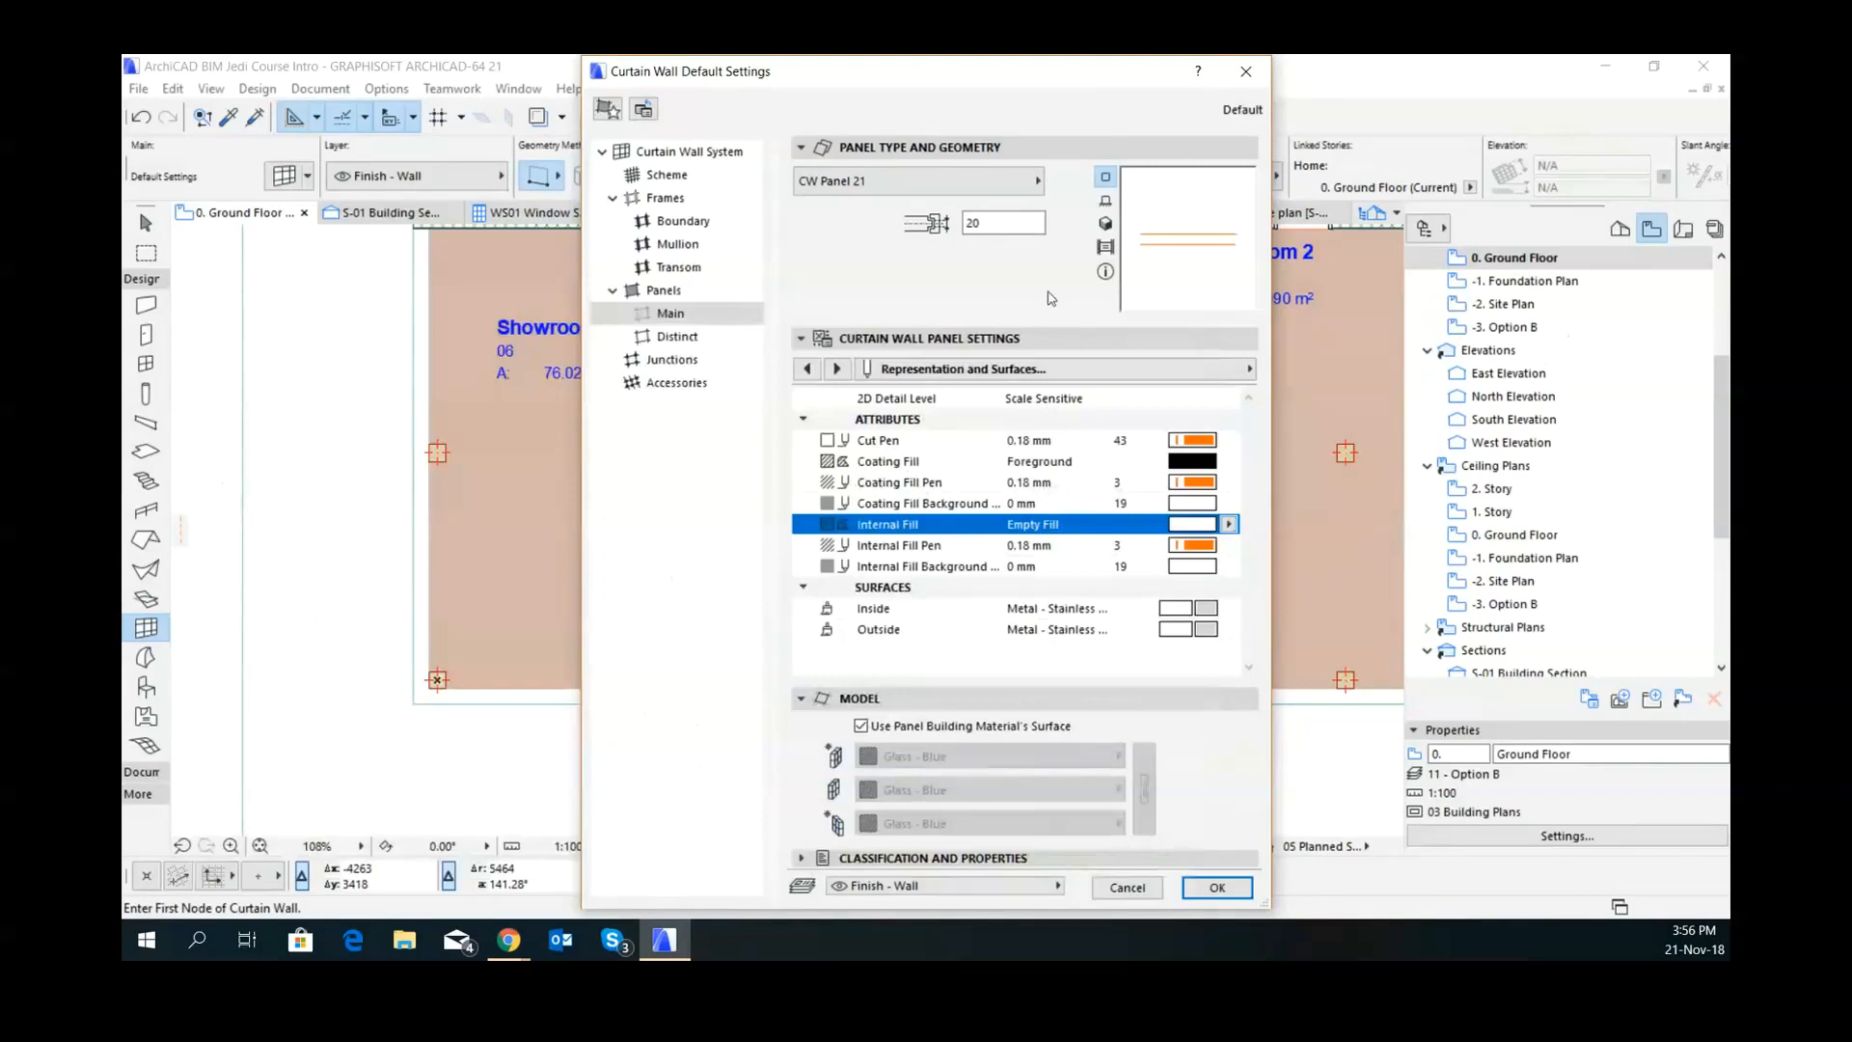
- Review the main panel's settings pages, its option to use the building material's surface, and the panel type choice
{"action": "left_click", "coordinate": [836, 369]}
{"action": "left_click", "coordinate": [806, 368]}
{"action": "left_click", "coordinate": [806, 368]}
{"action": "left_click", "coordinate": [861, 725]}
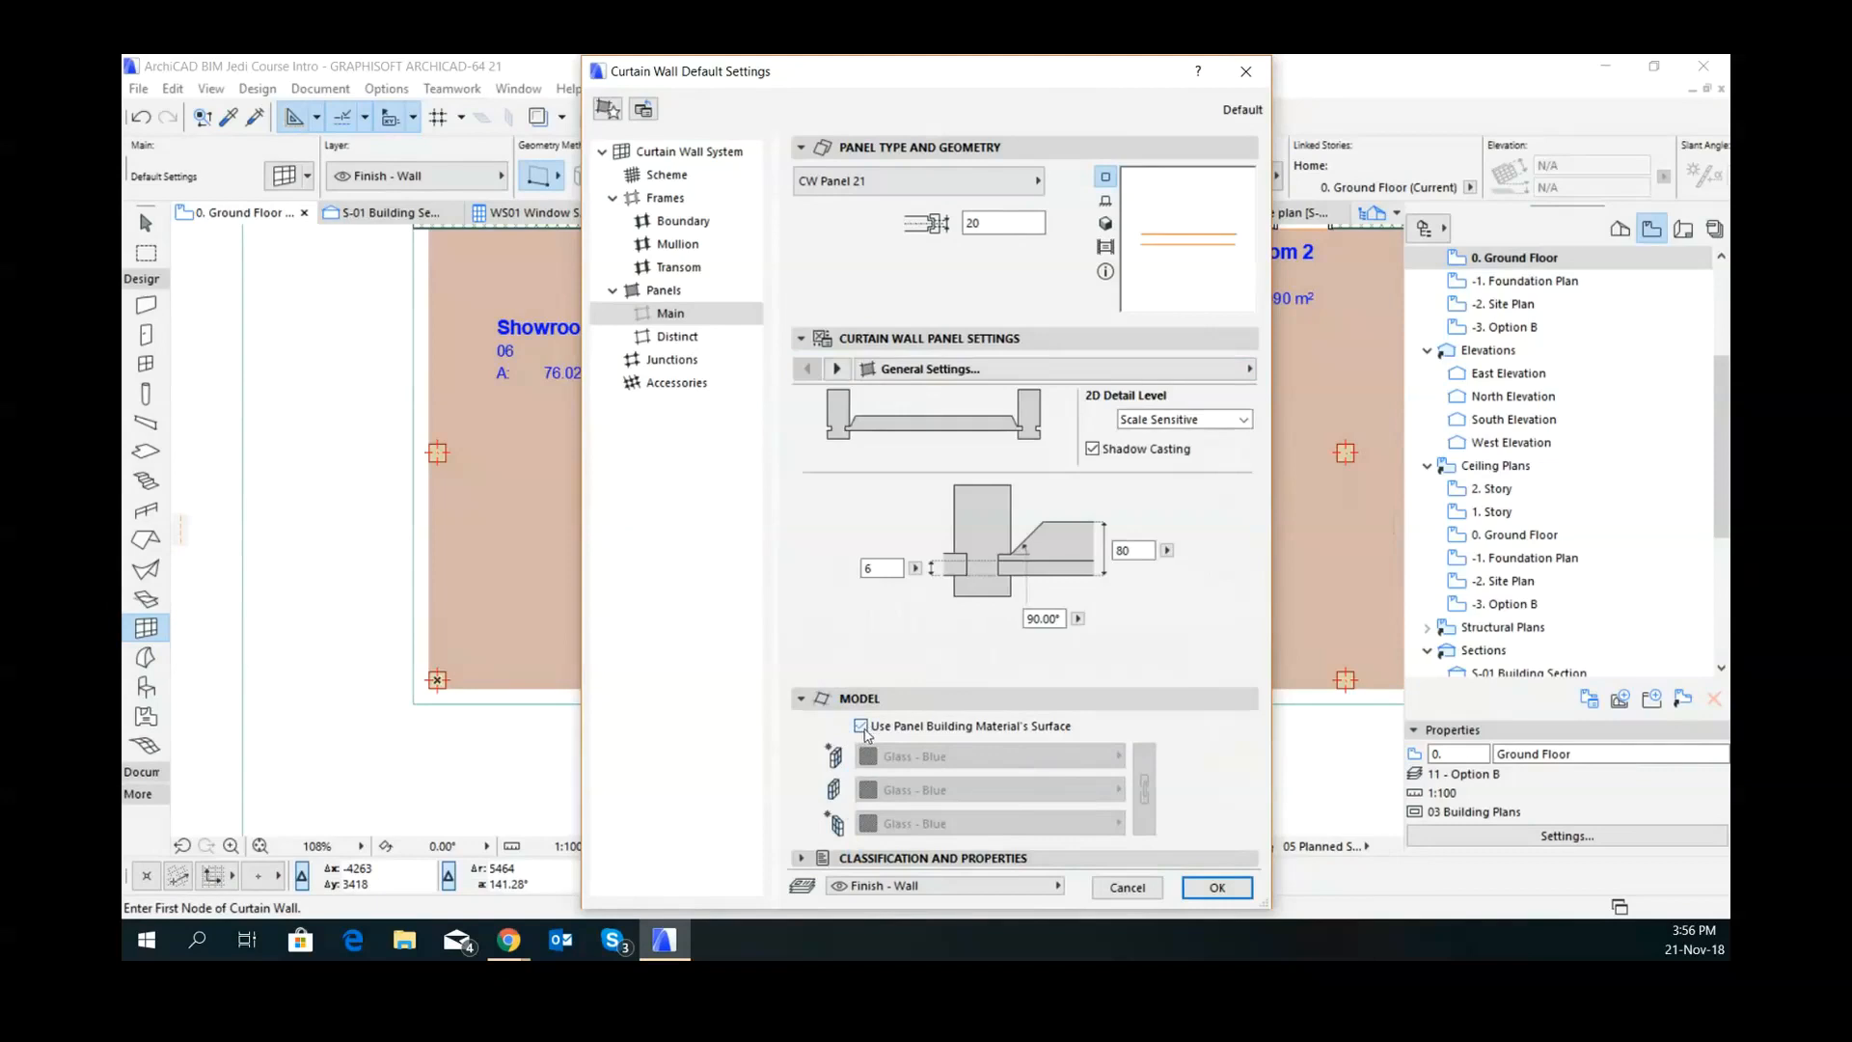
{"action": "left_click", "coordinate": [861, 726]}
{"action": "left_click", "coordinate": [937, 186]}
{"action": "left_click", "coordinate": [936, 185]}
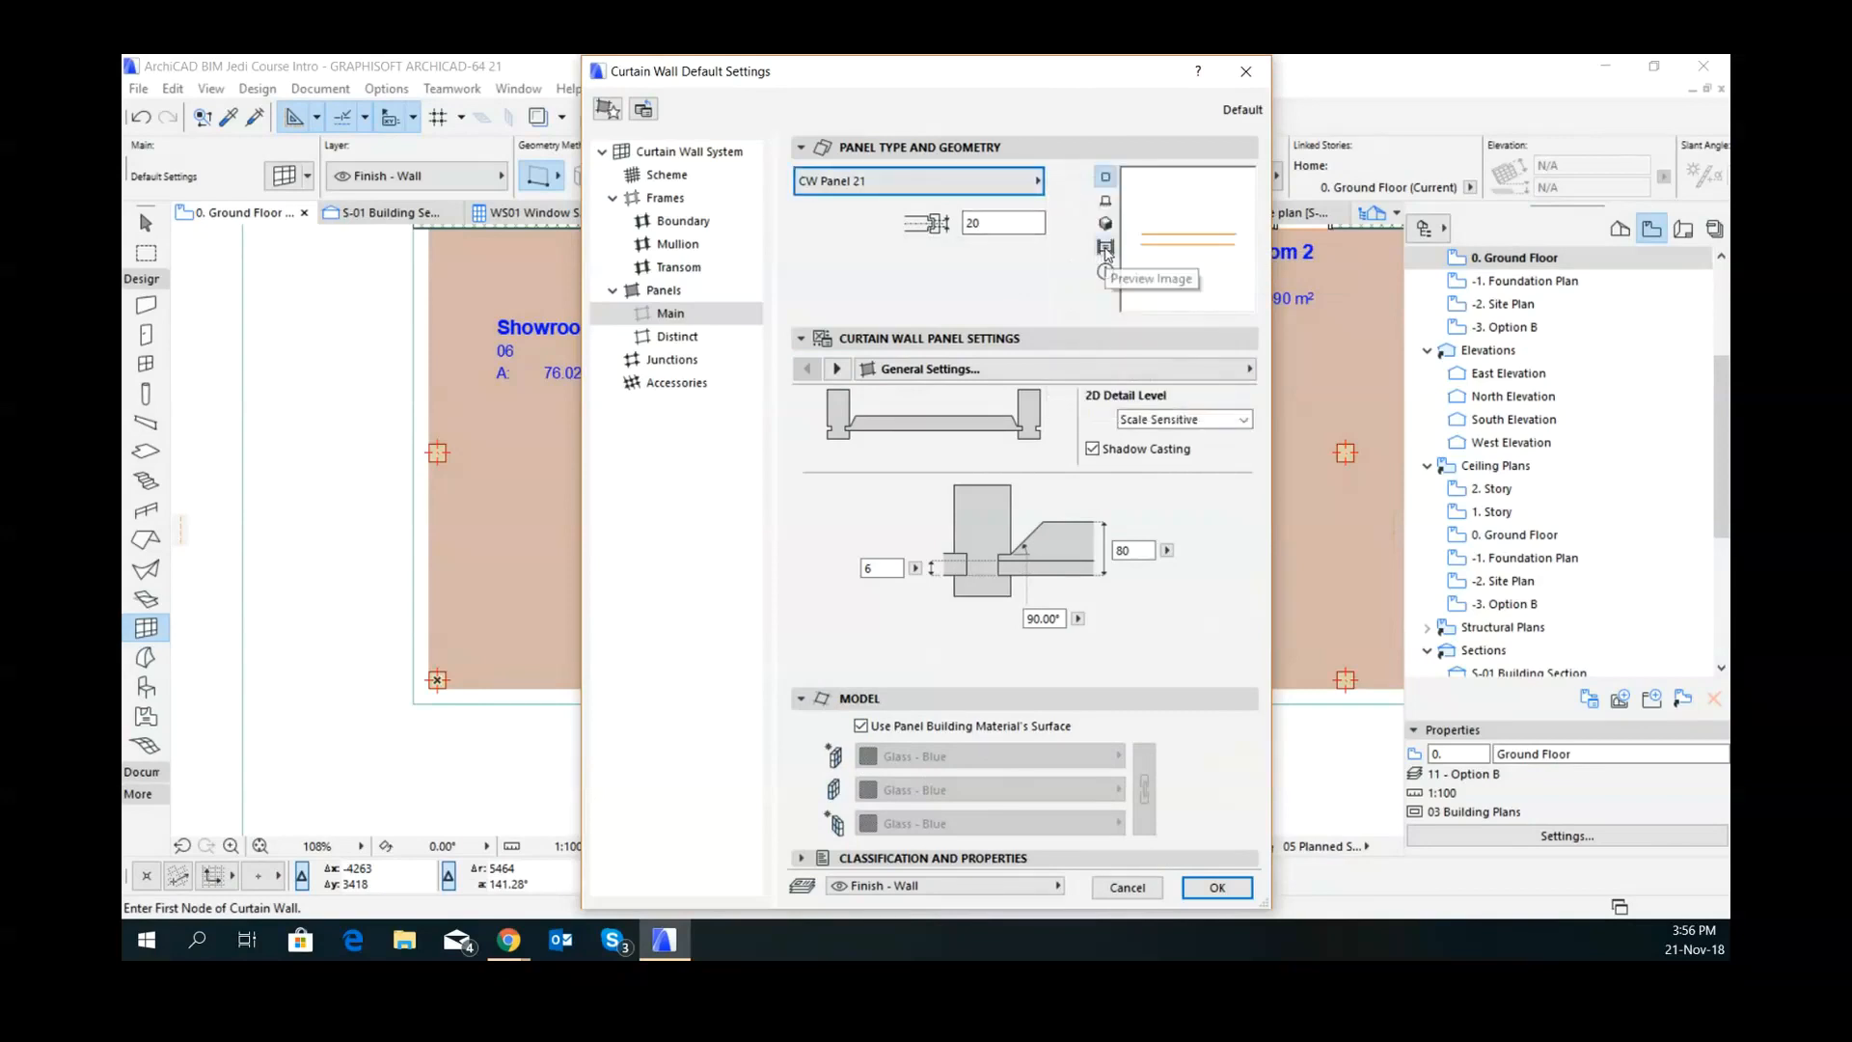
- Set the main panel's inside and outside surfaces to Glass - Blue, using the 3D preview
{"action": "left_click", "coordinate": [835, 368]}
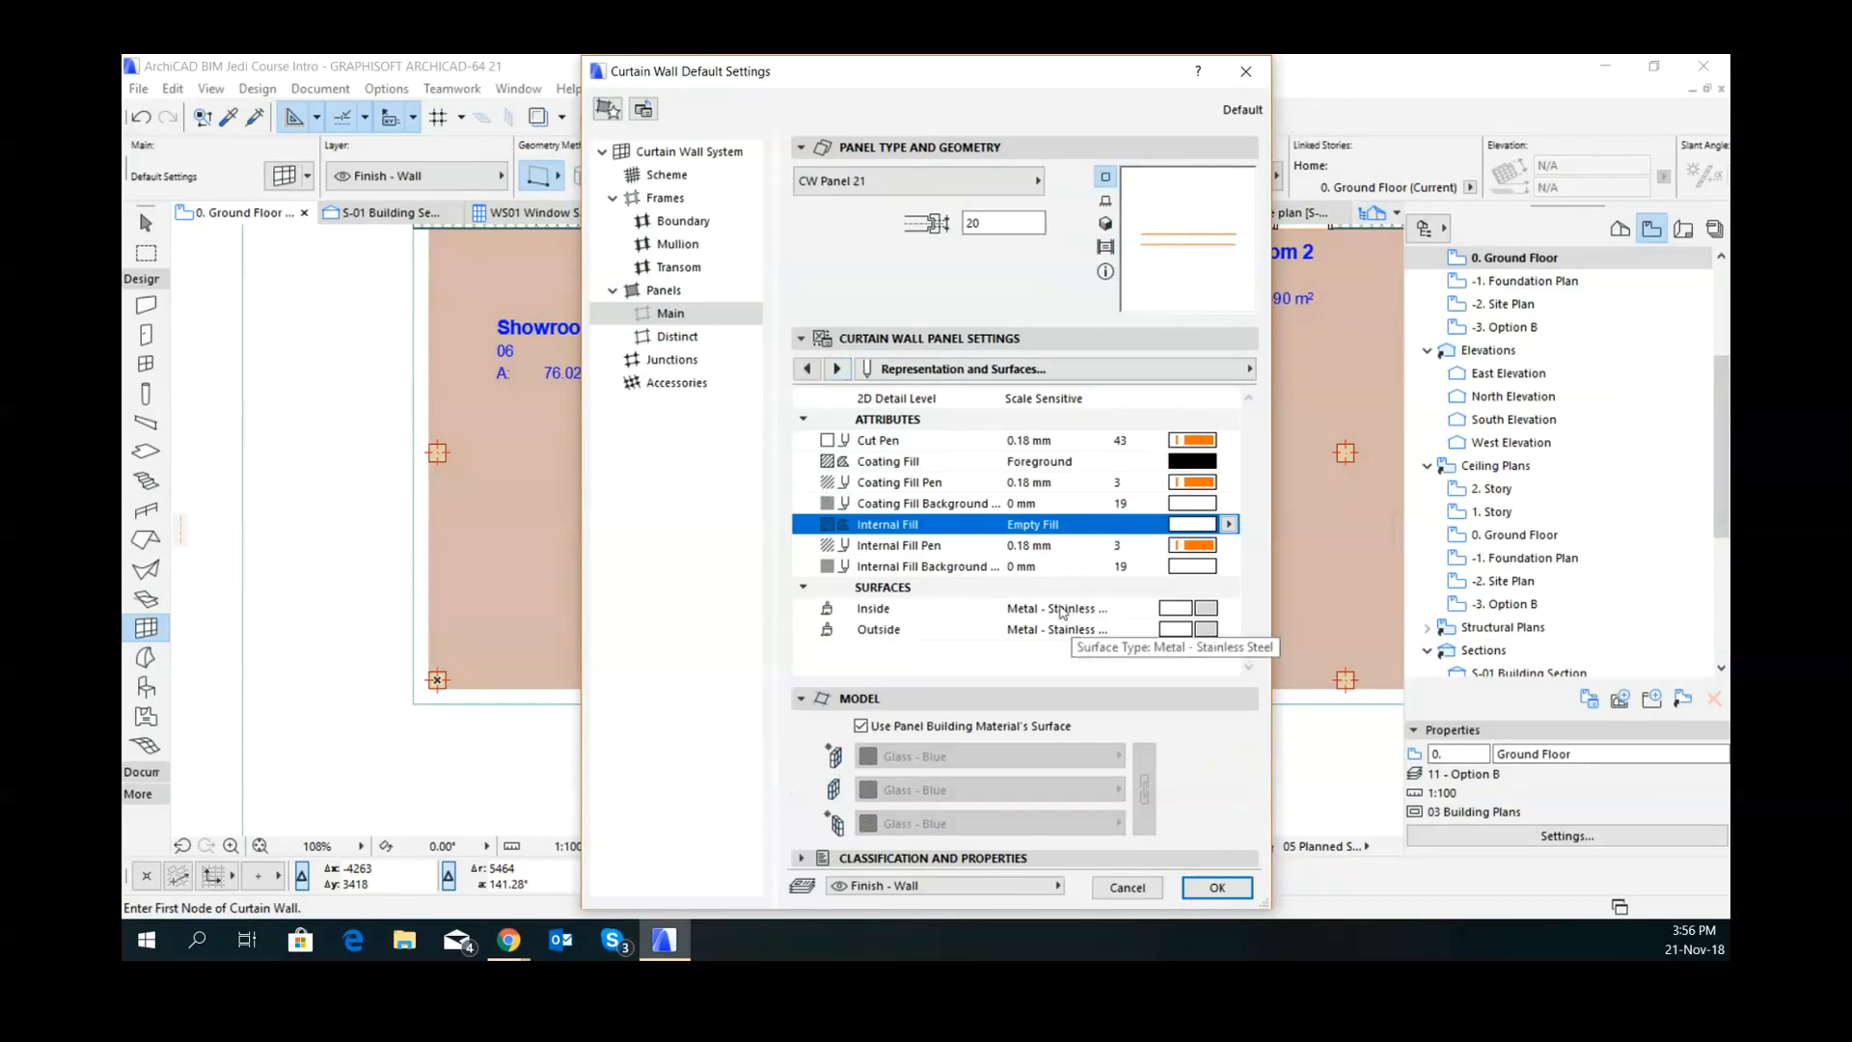
{"action": "left_click", "coordinate": [1227, 609]}
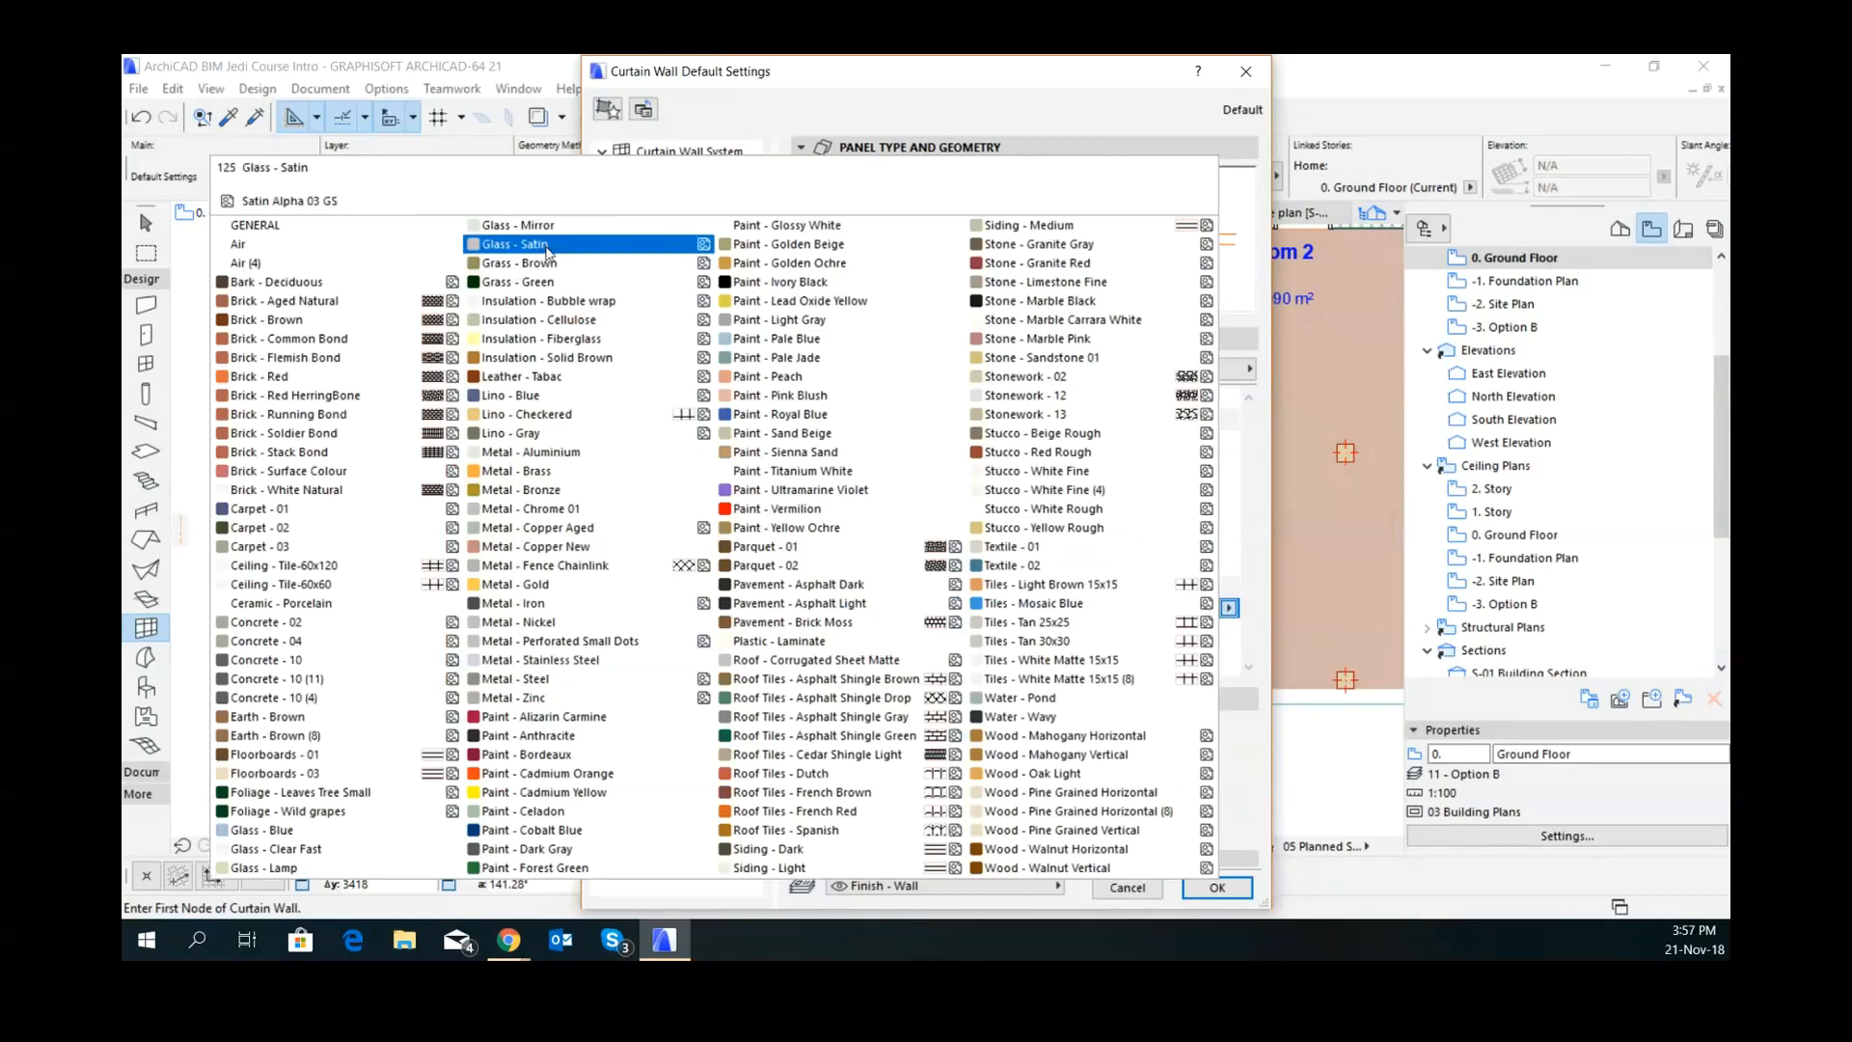
{"action": "left_click", "coordinate": [256, 829]}
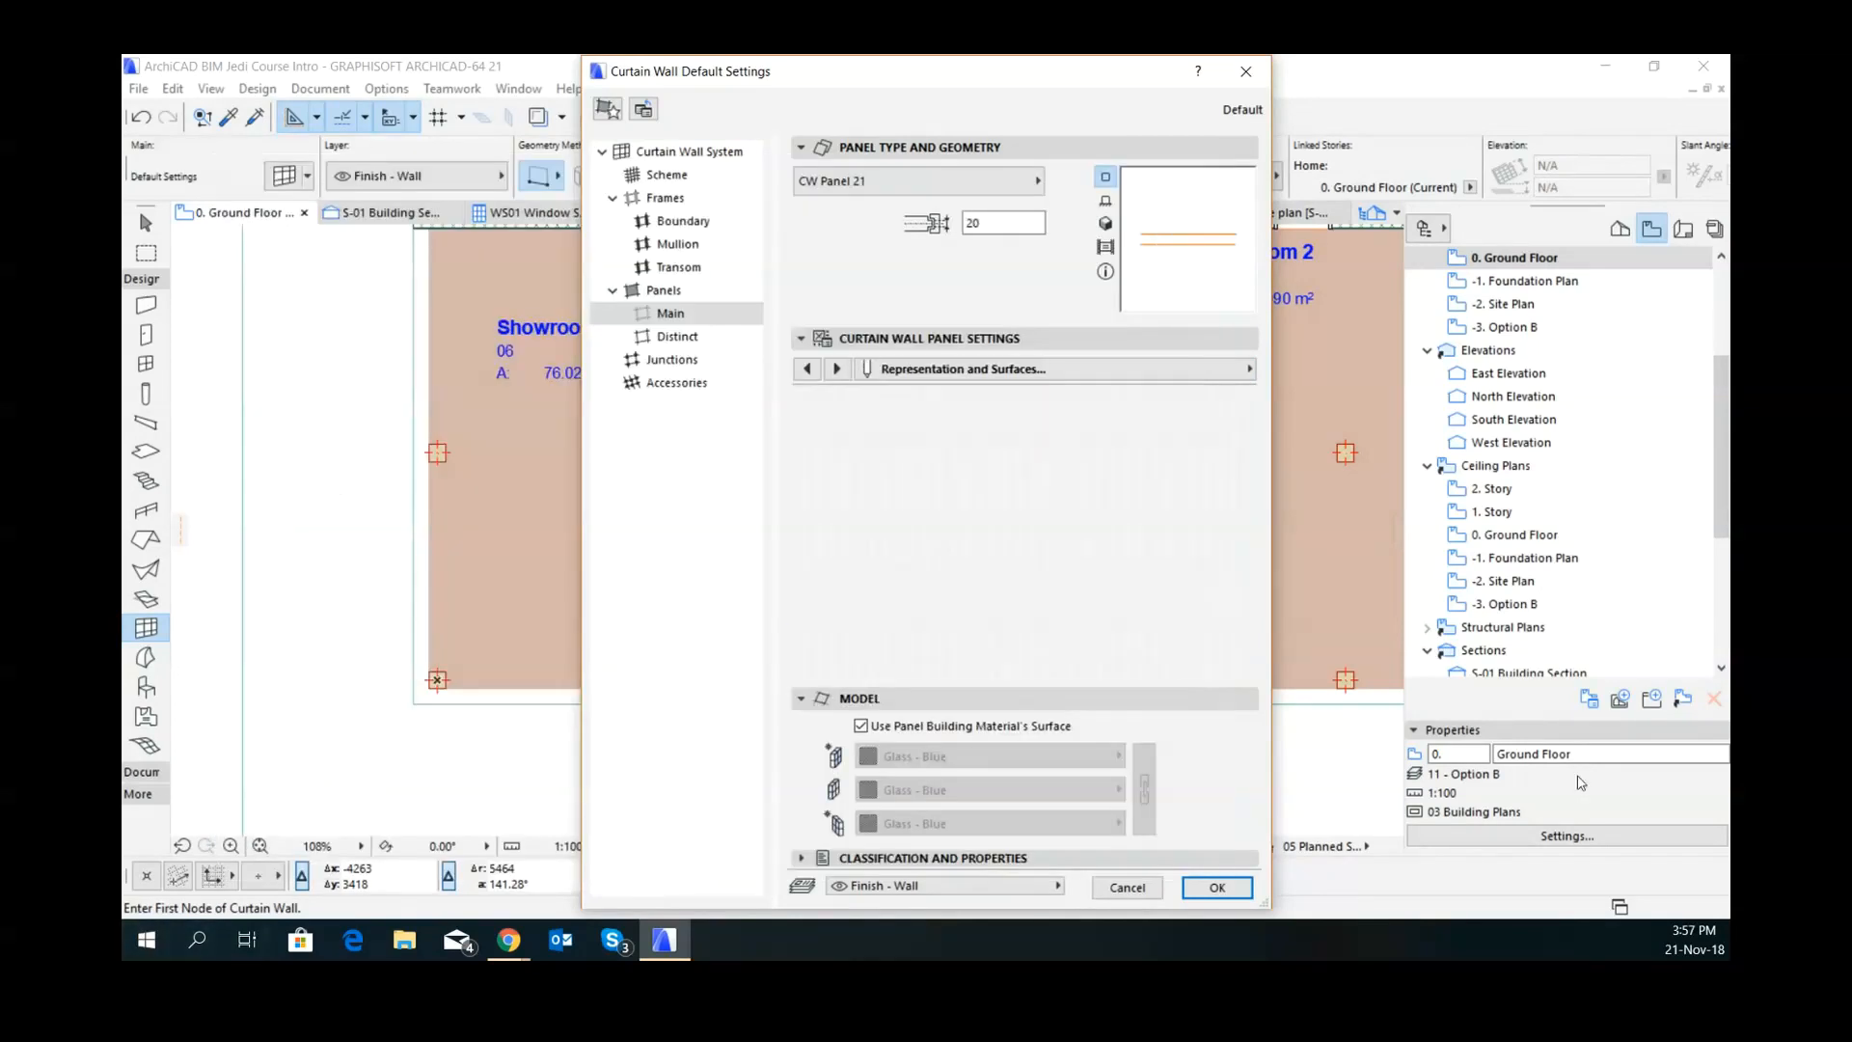
{"action": "left_click", "coordinate": [1105, 225]}
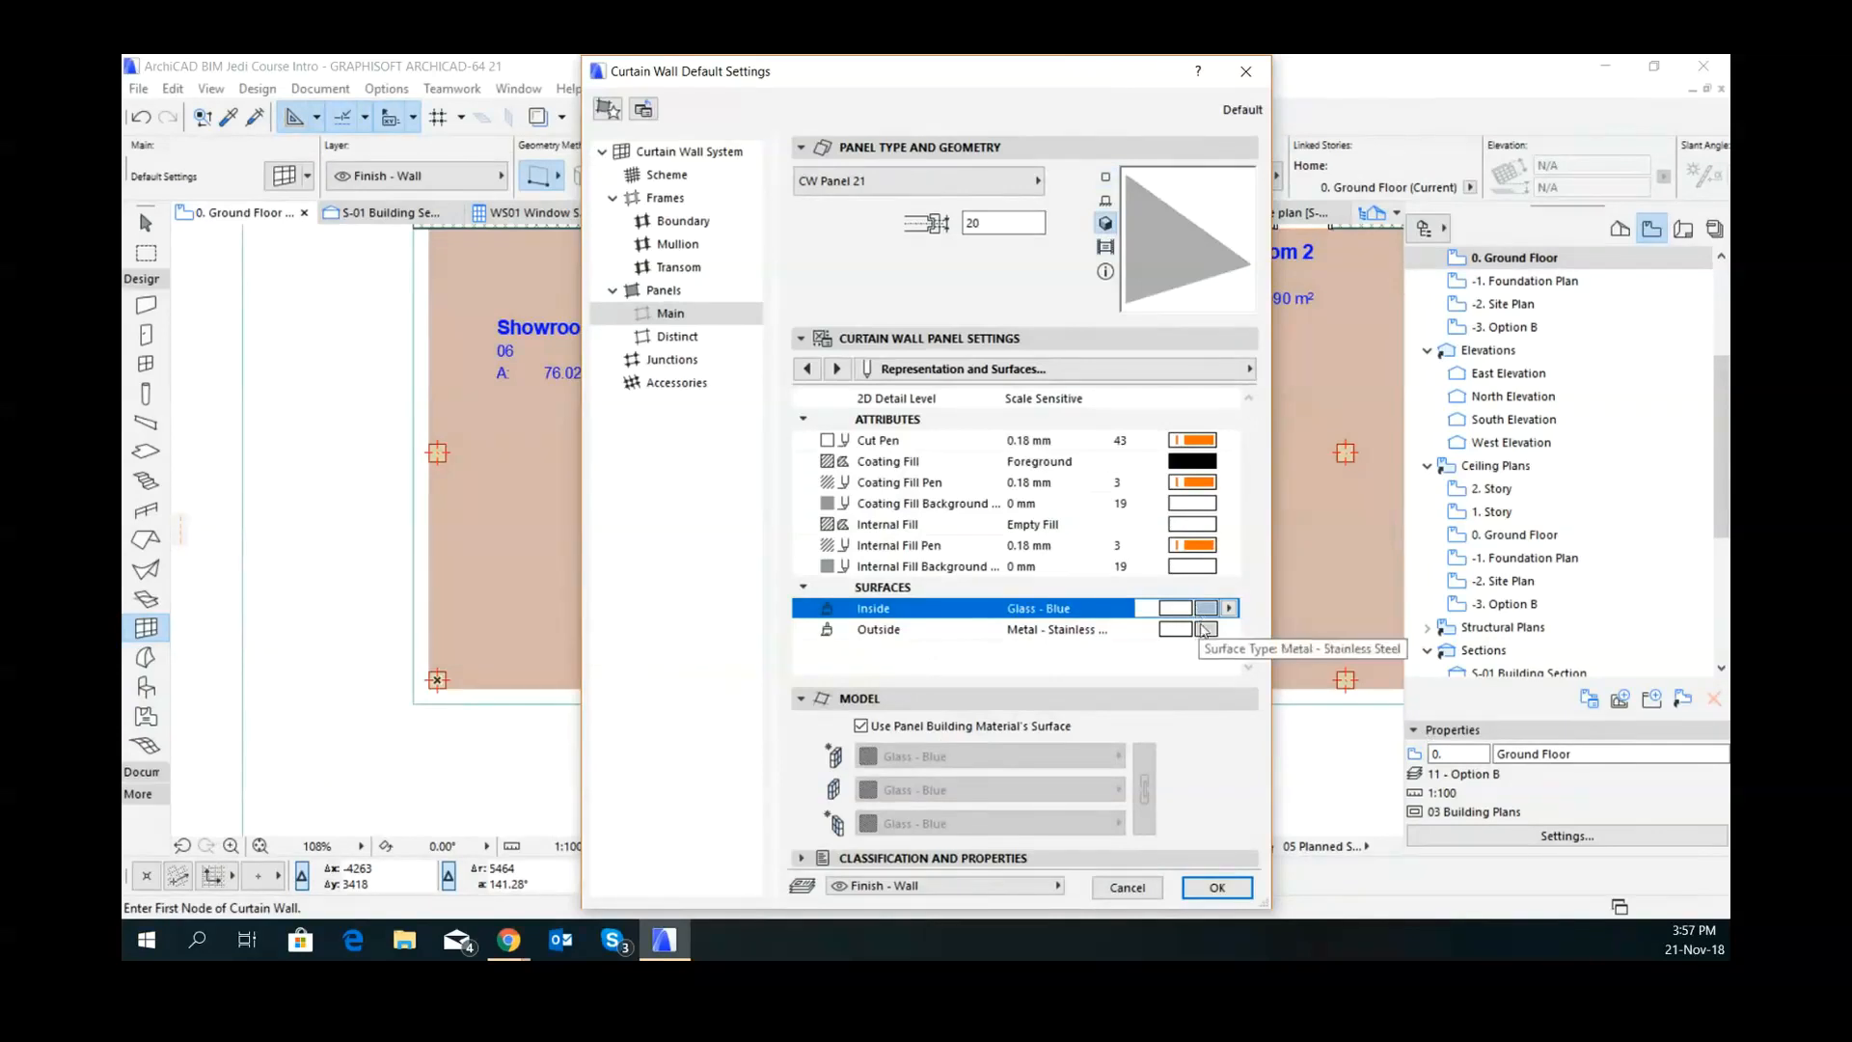
{"action": "left_click", "coordinate": [1228, 628]}
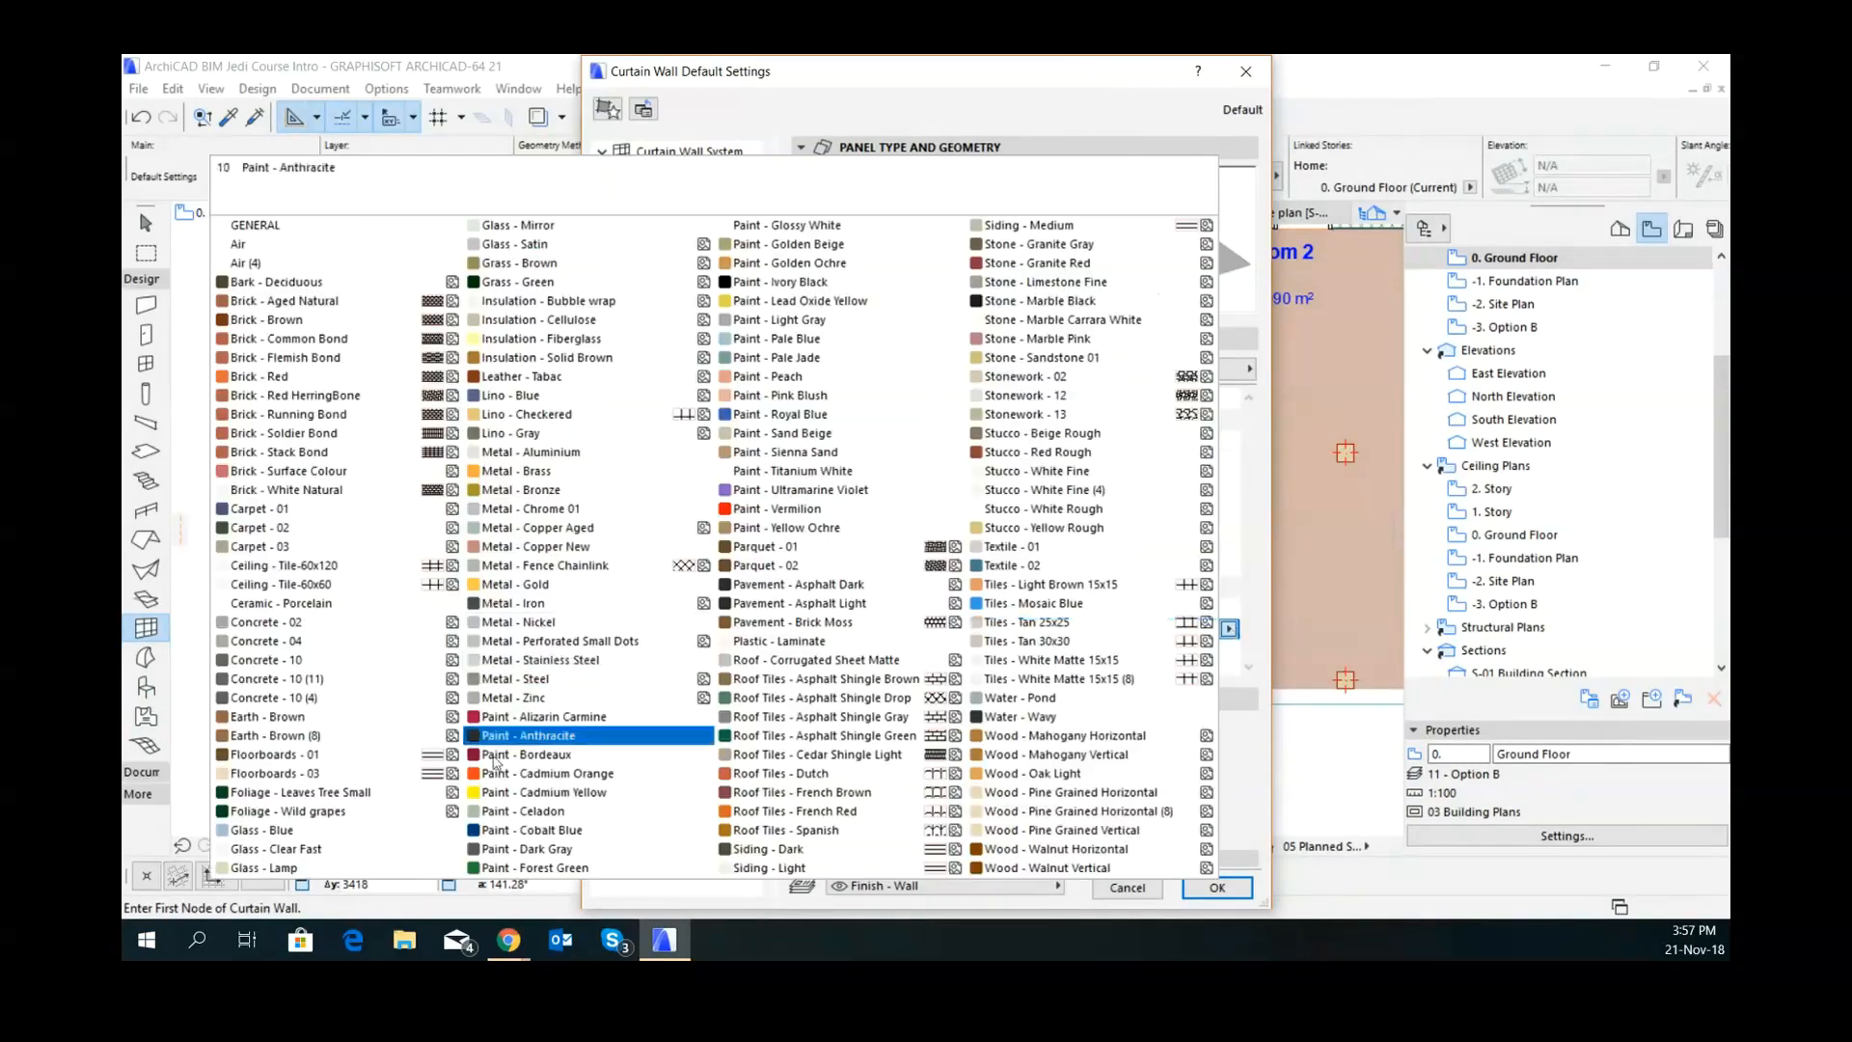
{"action": "left_click", "coordinate": [325, 832]}
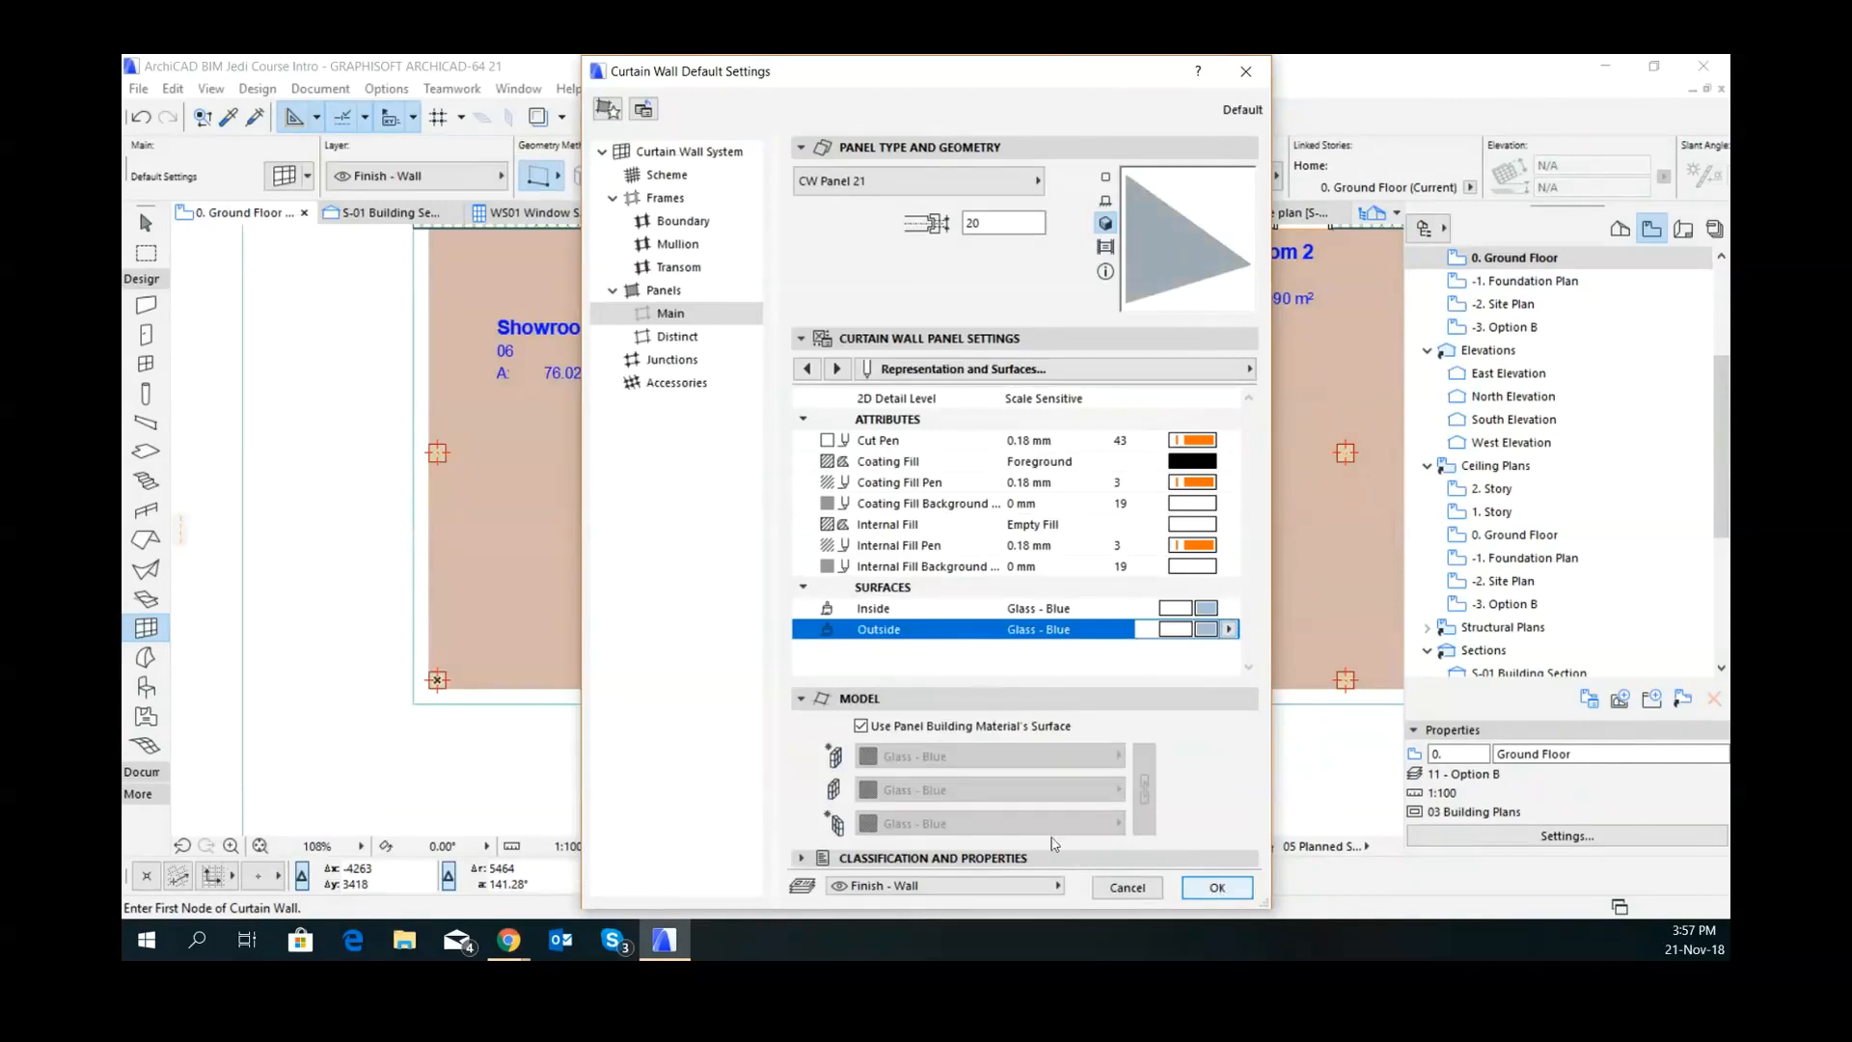
- Change the distinct panel type to CW Panel 21 and set its thickness to 200
{"action": "left_click", "coordinate": [672, 338]}
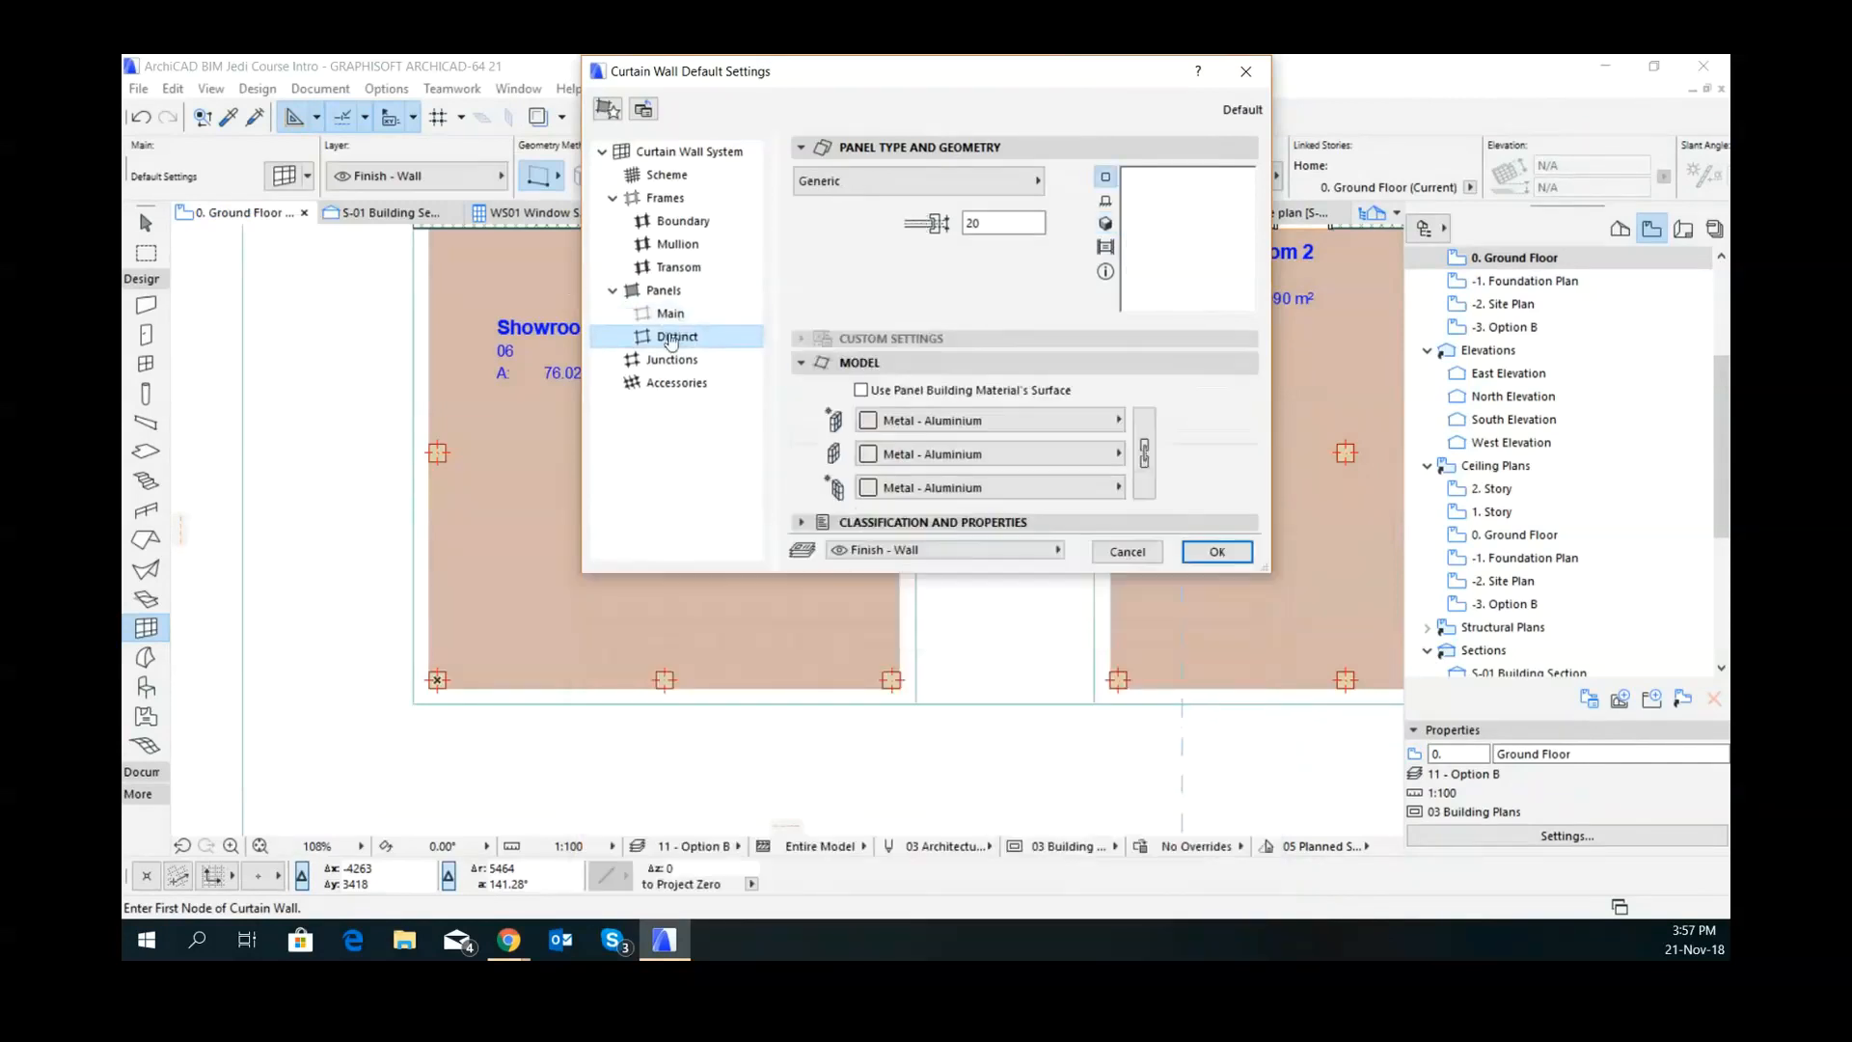
{"action": "left_click", "coordinate": [1003, 183]}
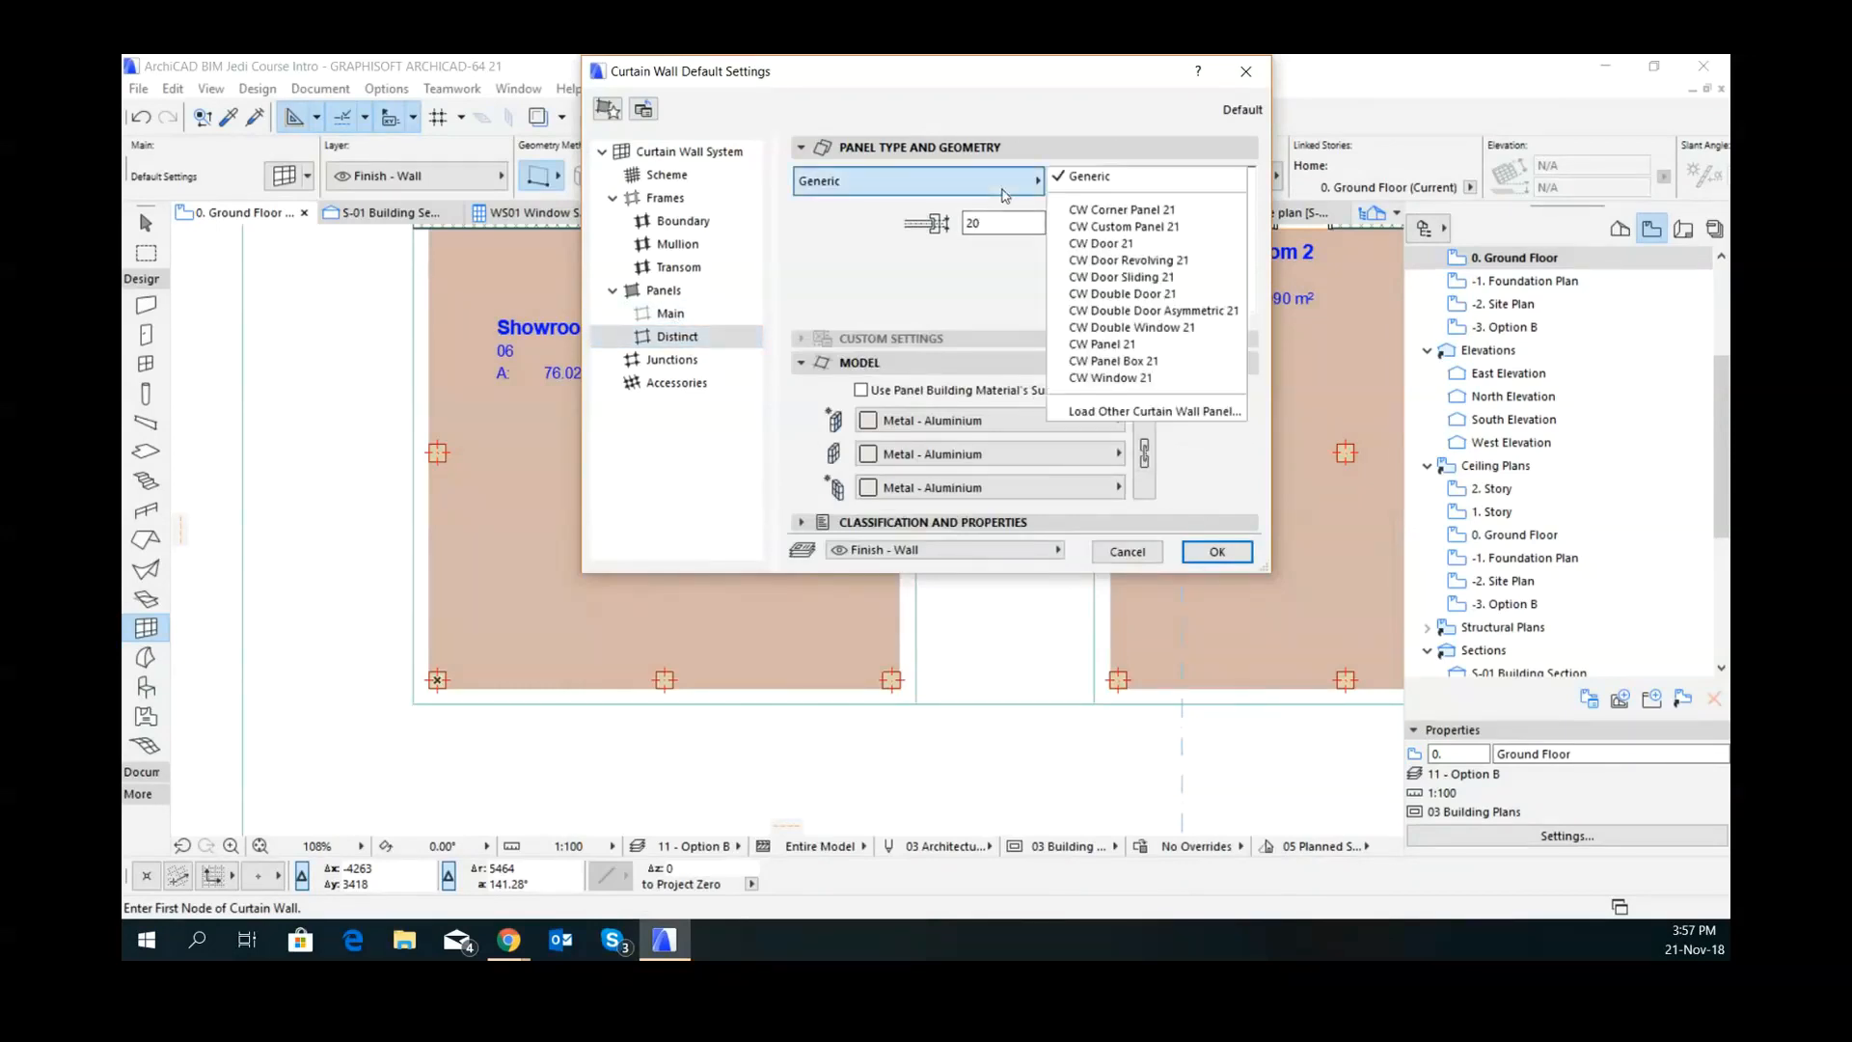
{"action": "left_click", "coordinate": [1105, 344]}
{"action": "left_click", "coordinate": [984, 221]}
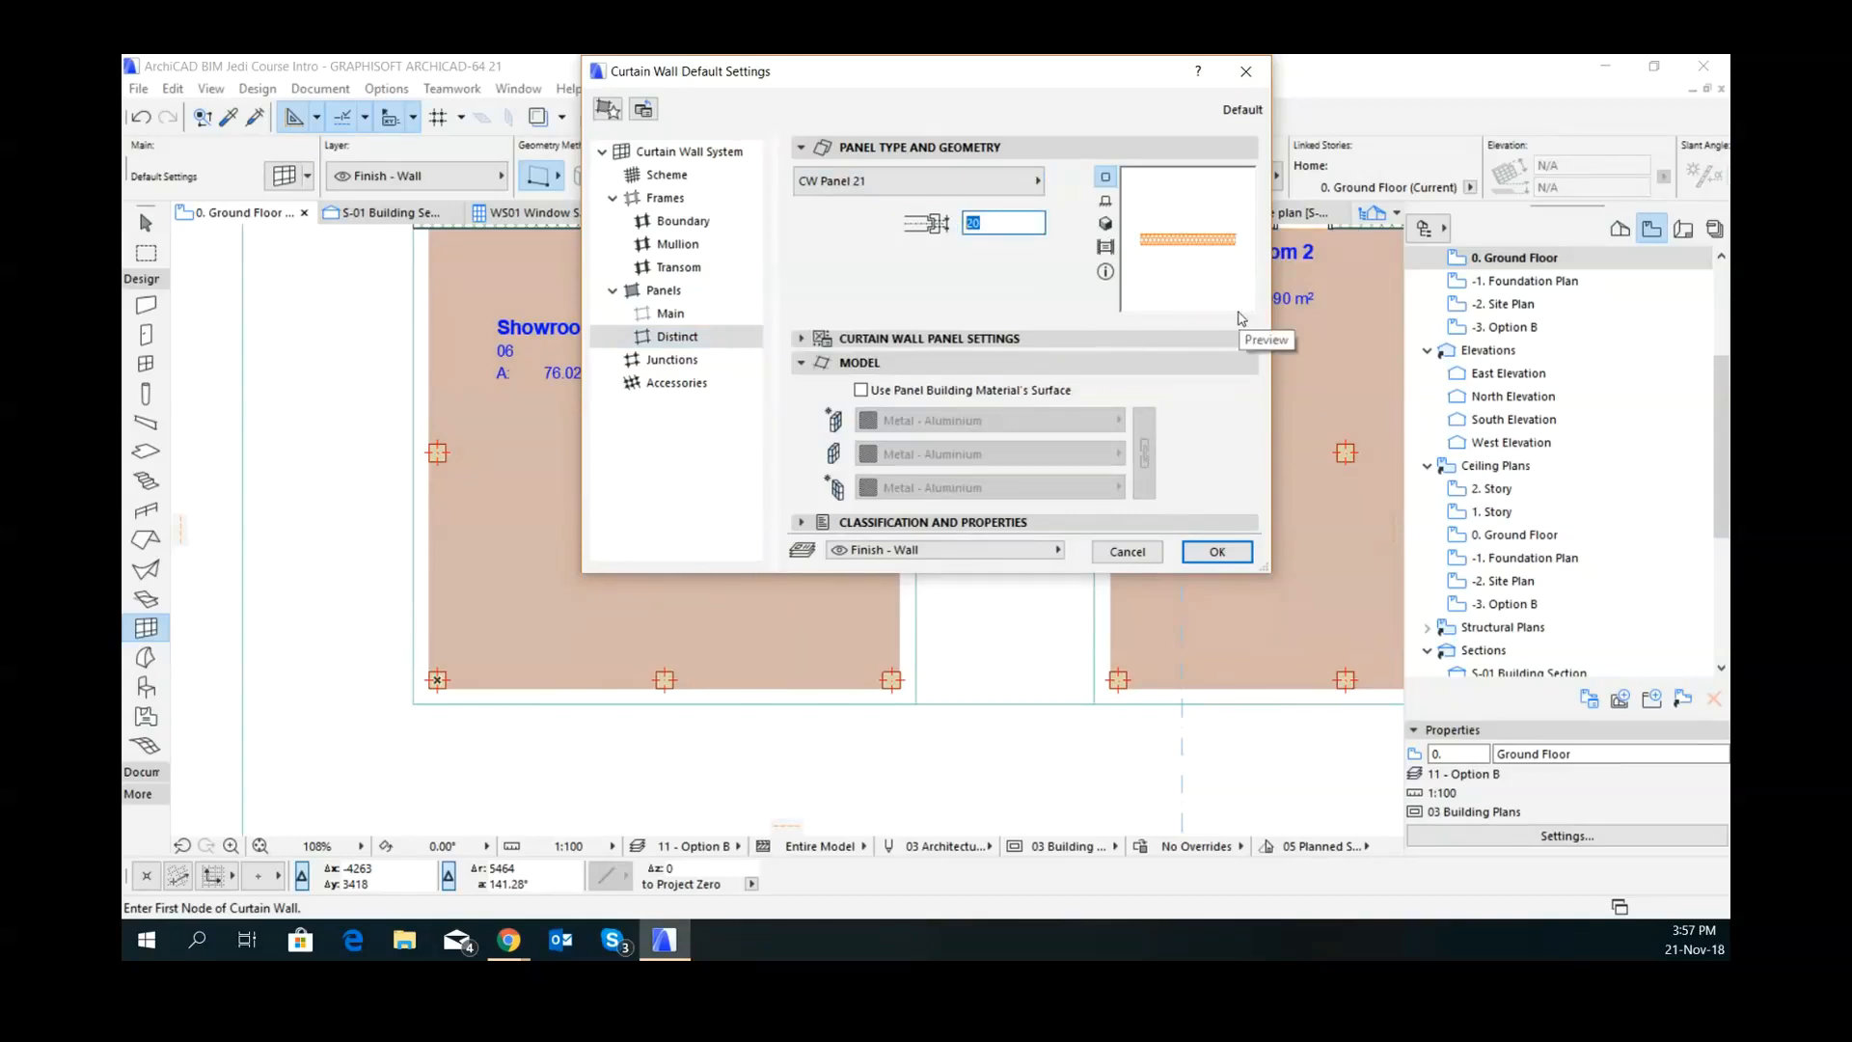
{"action": "key", "text": "BackSpace"}
{"action": "key", "text": "BackSpace"}
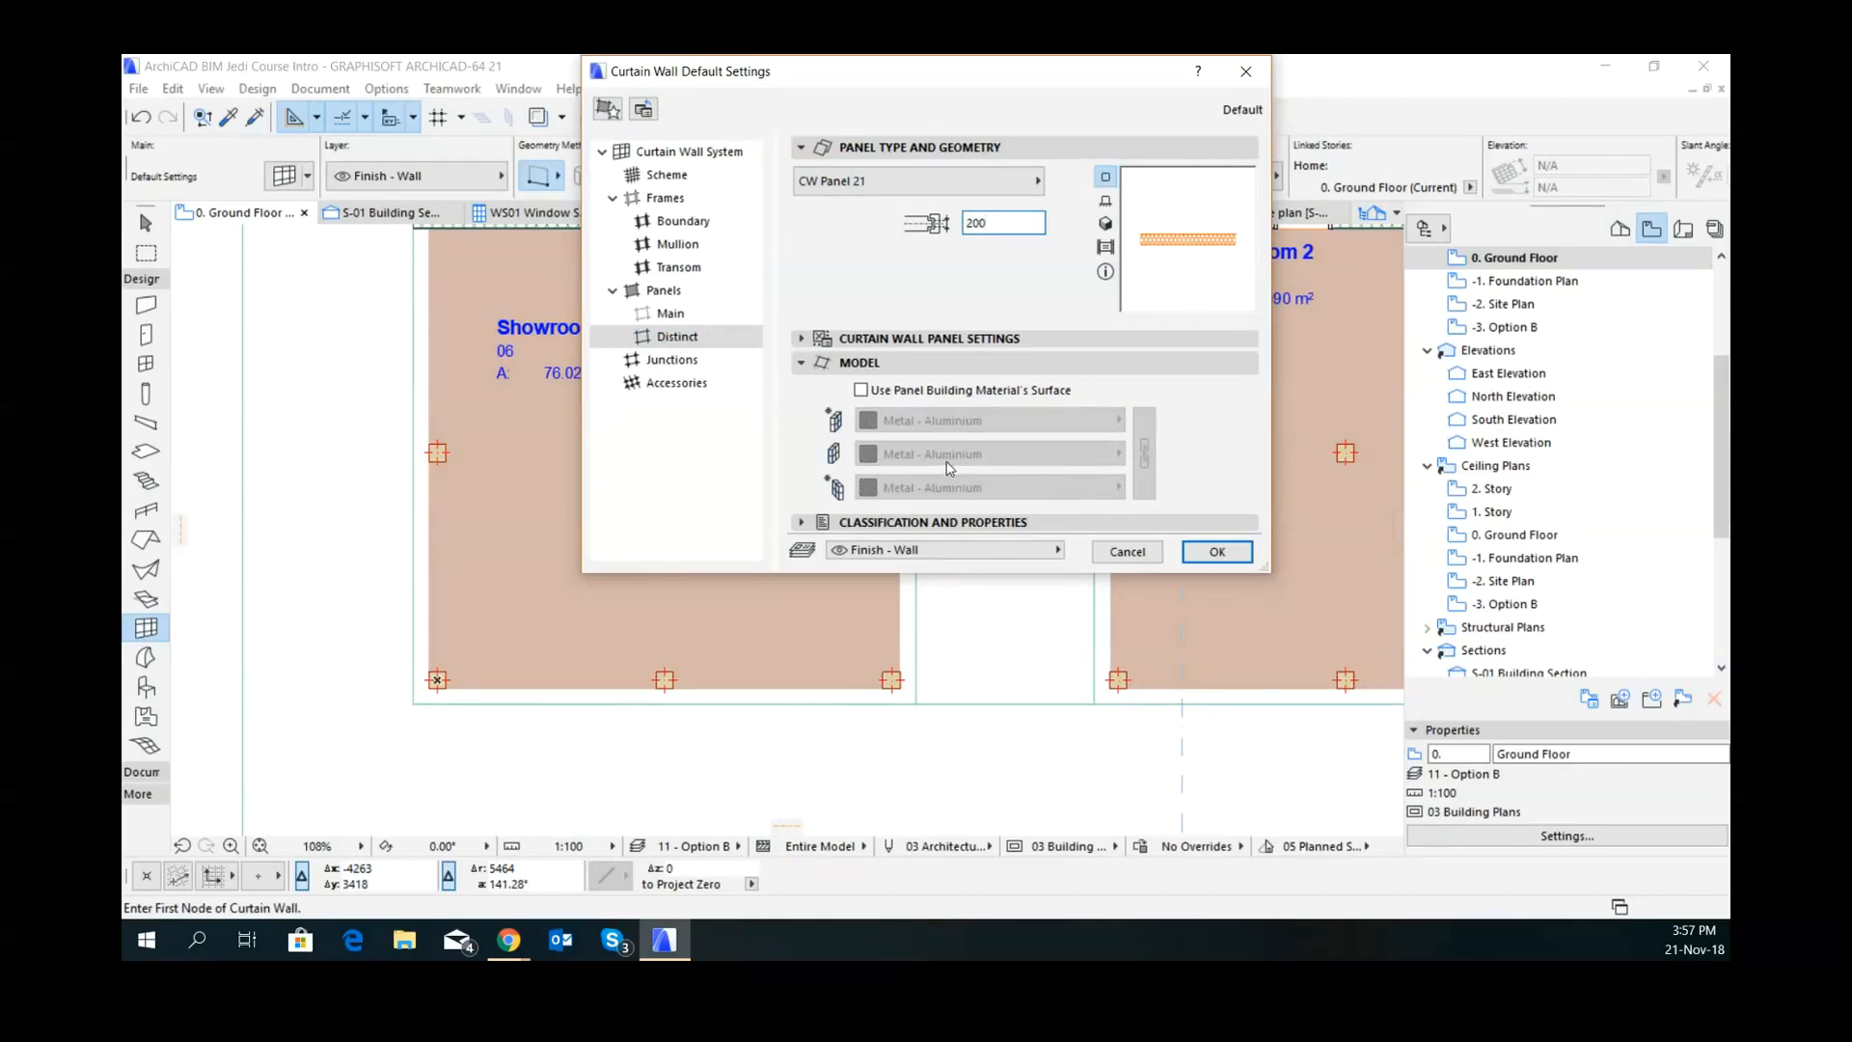
- Set the distinct panel's inside and outside surfaces to Paint - Titanium White
{"action": "left_click", "coordinate": [818, 339]}
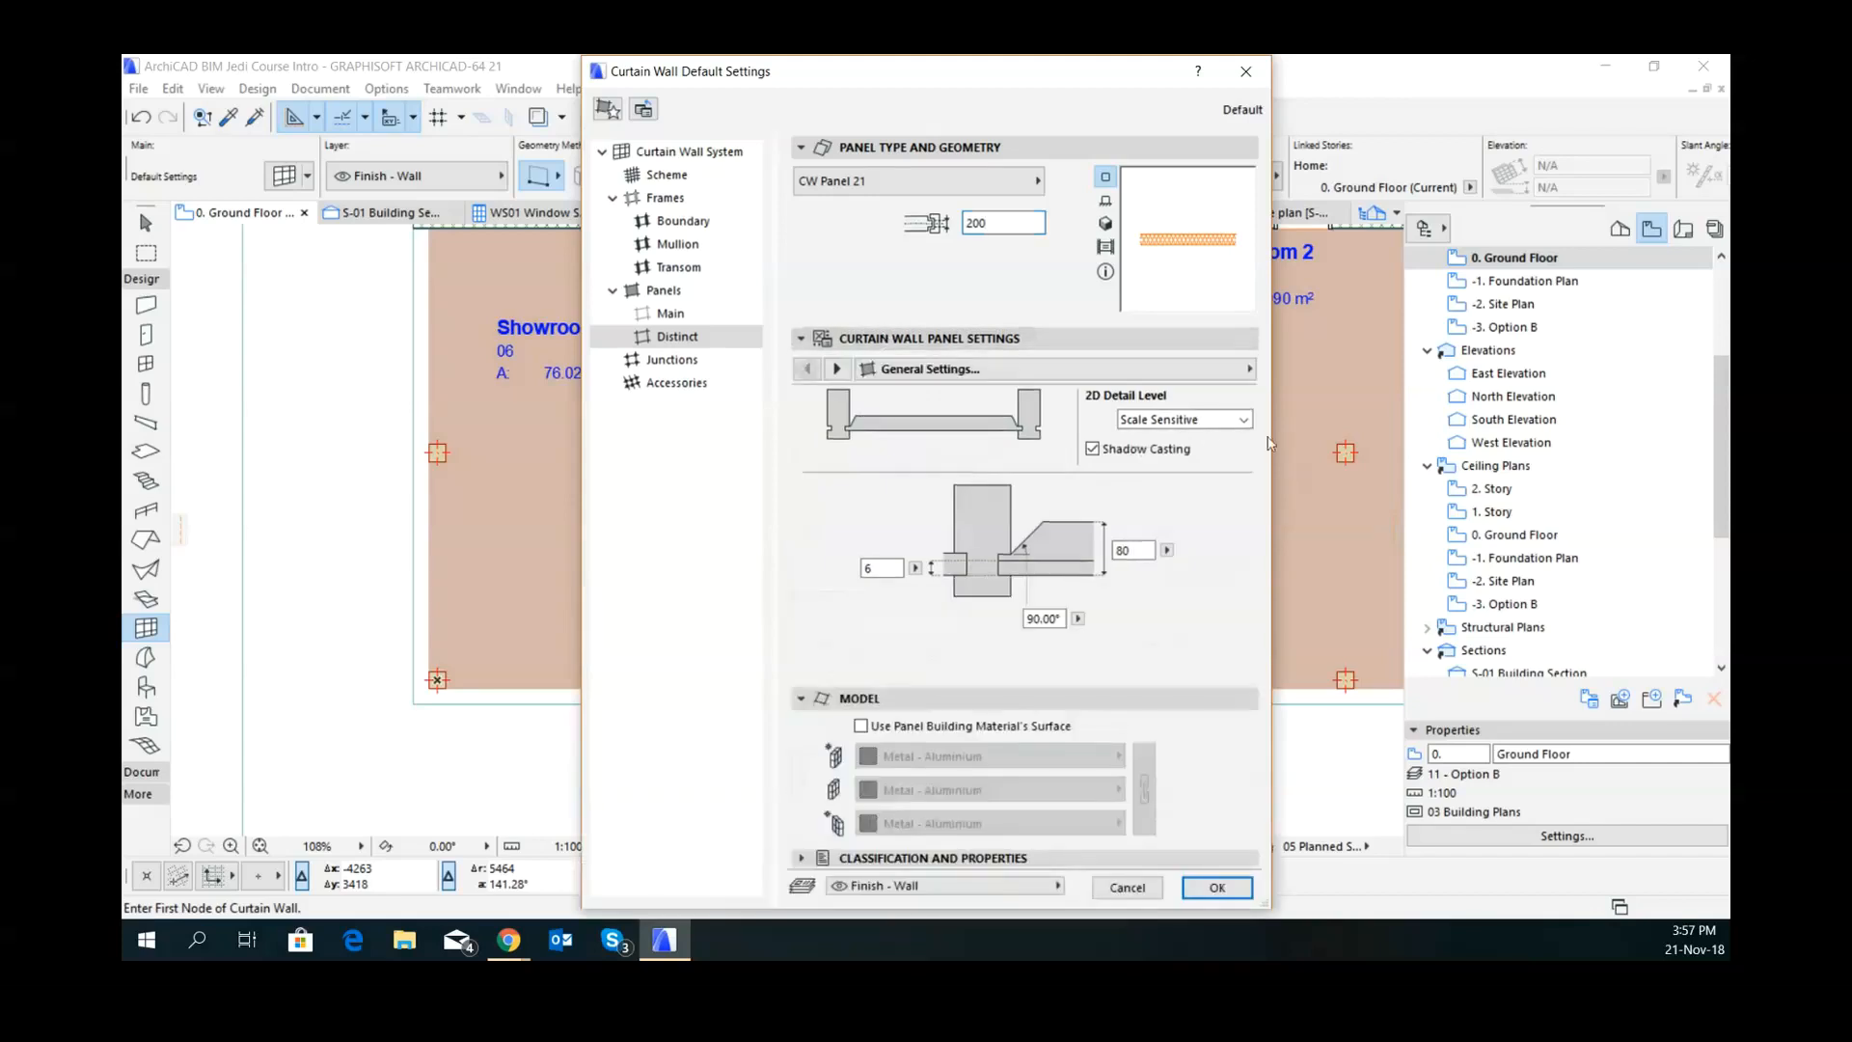
{"action": "left_click", "coordinate": [838, 371]}
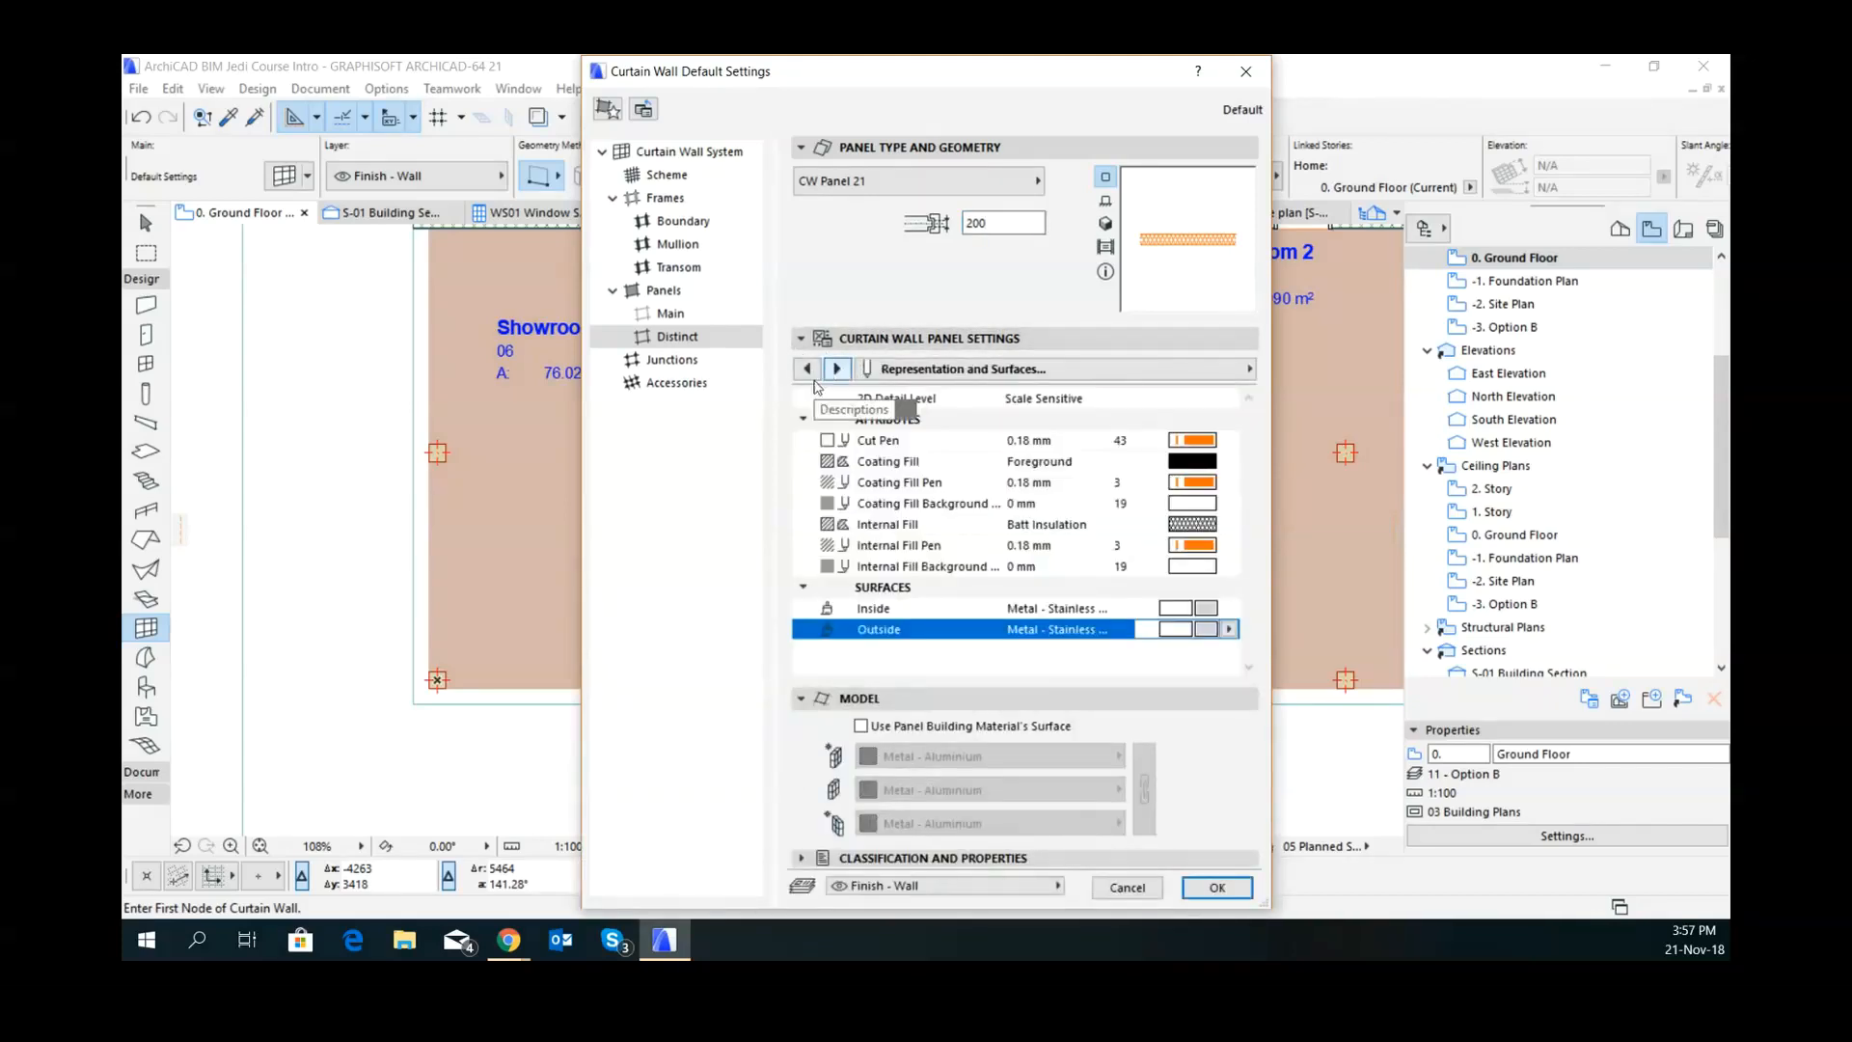
{"action": "left_click", "coordinate": [807, 369]}
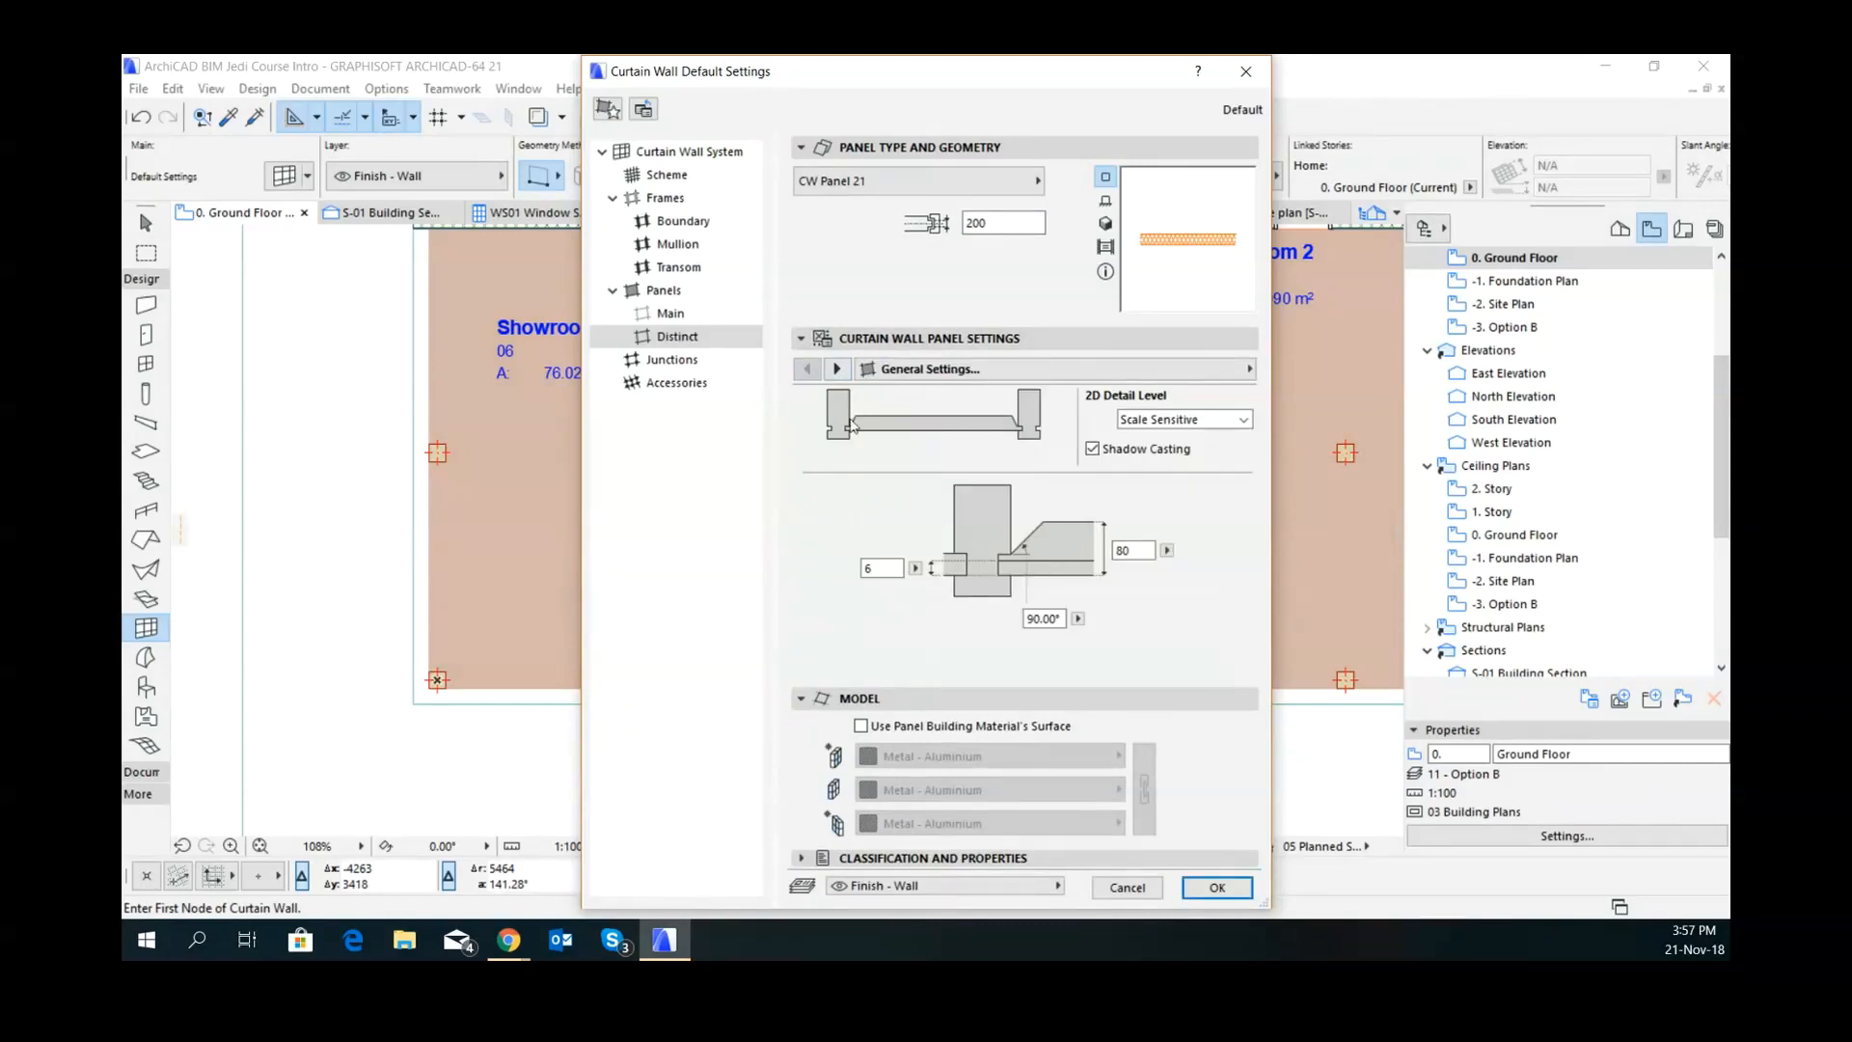
{"action": "left_click", "coordinate": [838, 369]}
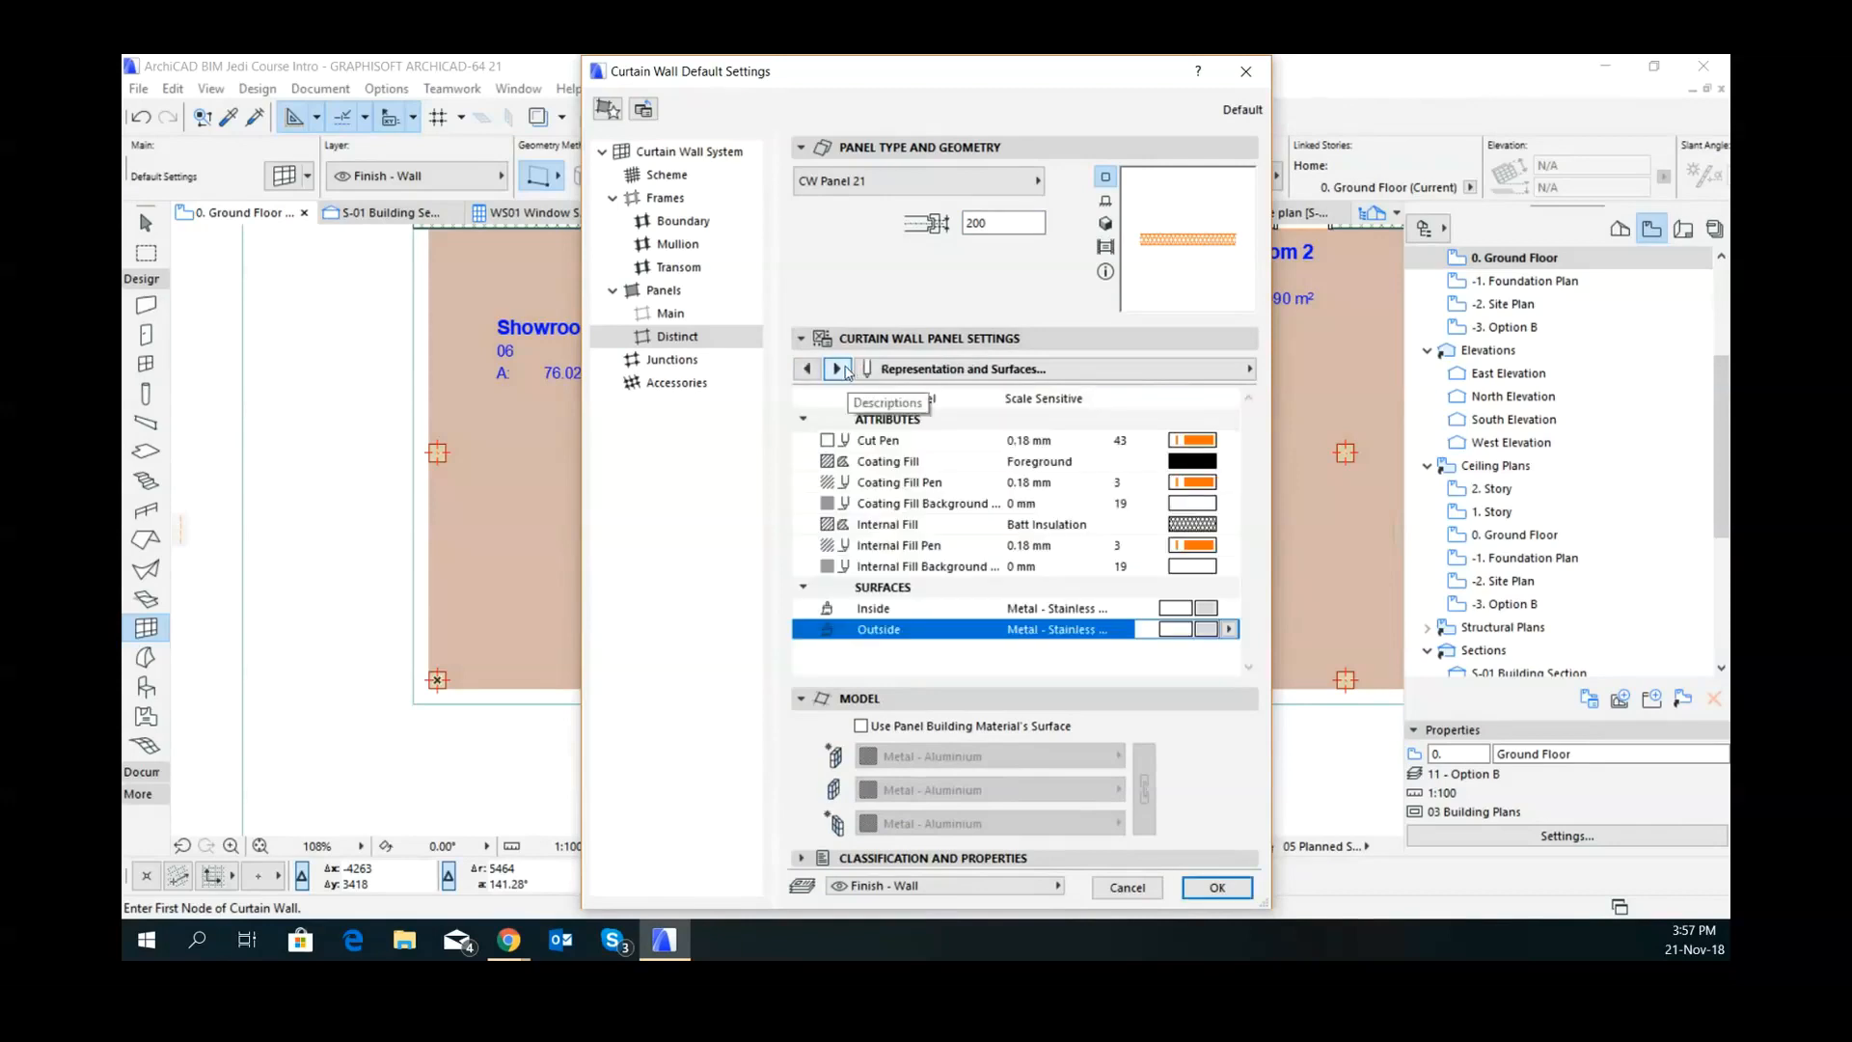
{"action": "left_click", "coordinate": [1233, 605]}
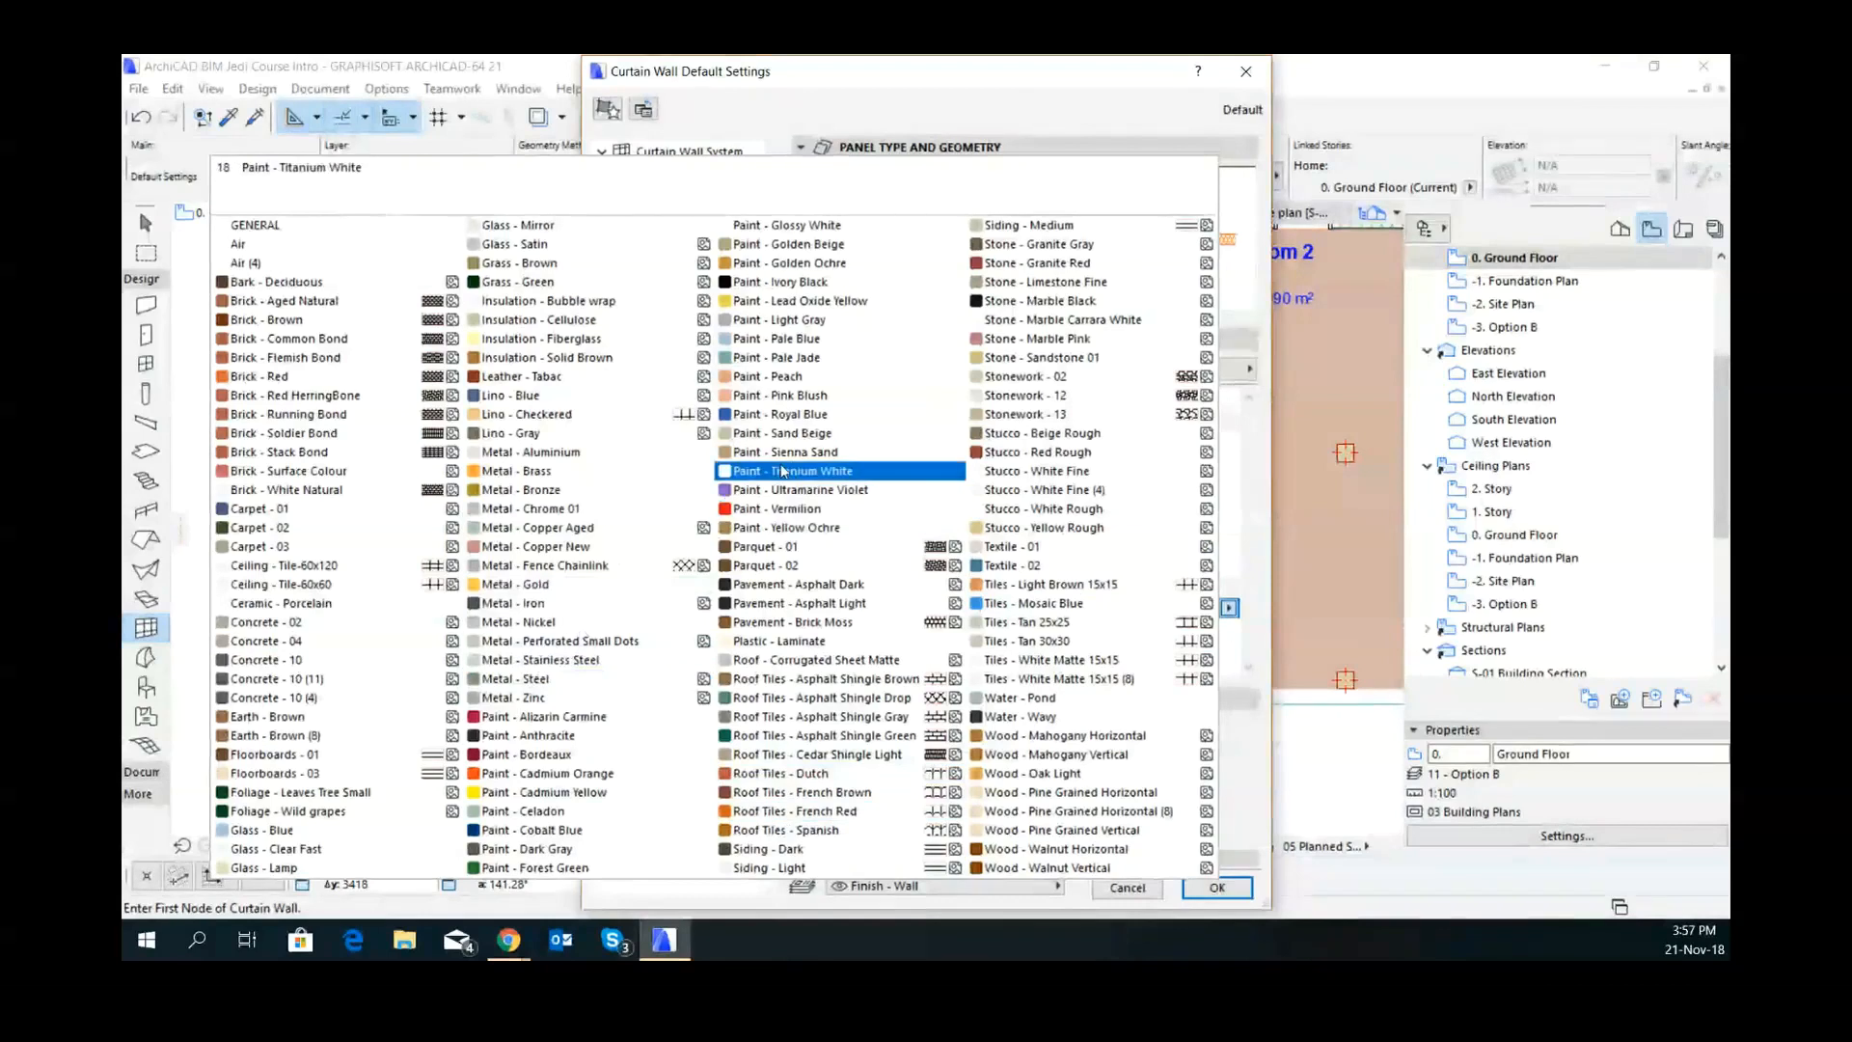
{"action": "left_click", "coordinate": [781, 470]}
{"action": "left_click", "coordinate": [1196, 617]}
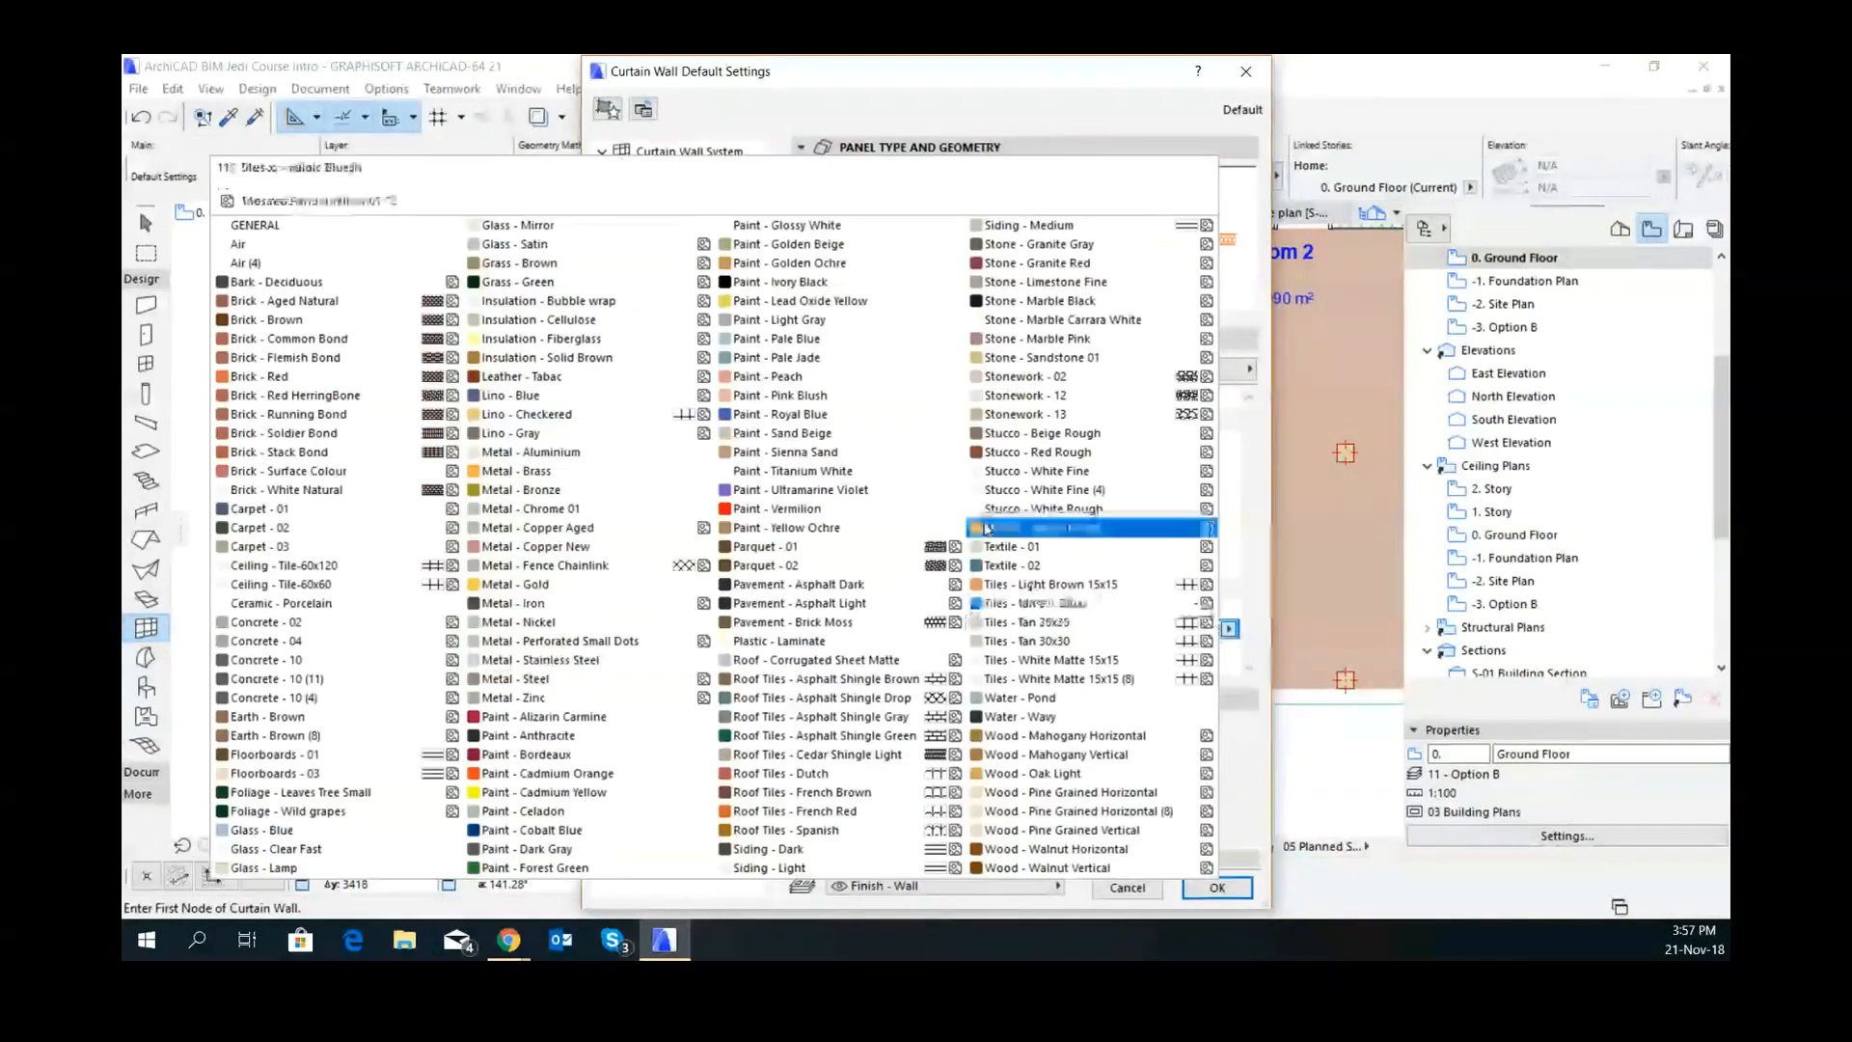
{"action": "left_click", "coordinate": [853, 473]}
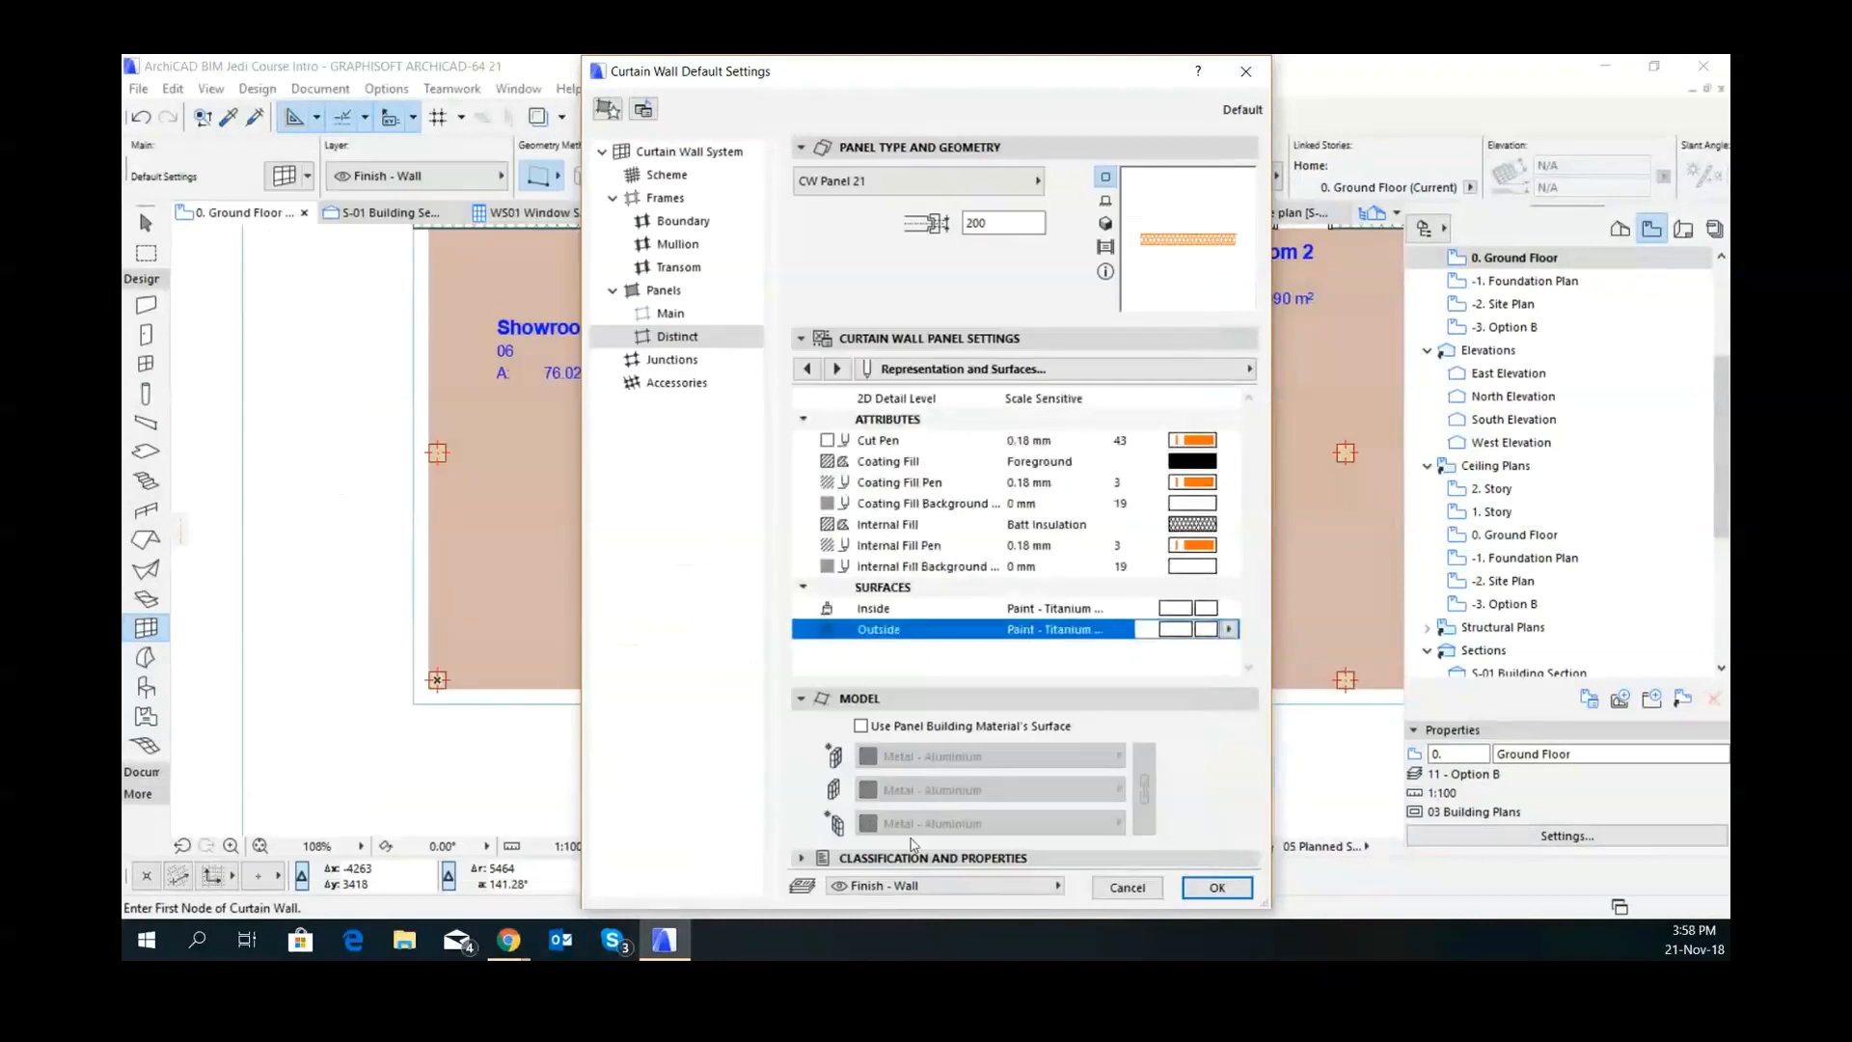
- Review the default junction and accessory settings and accept the curtain wall defaults
{"action": "left_click", "coordinate": [673, 362]}
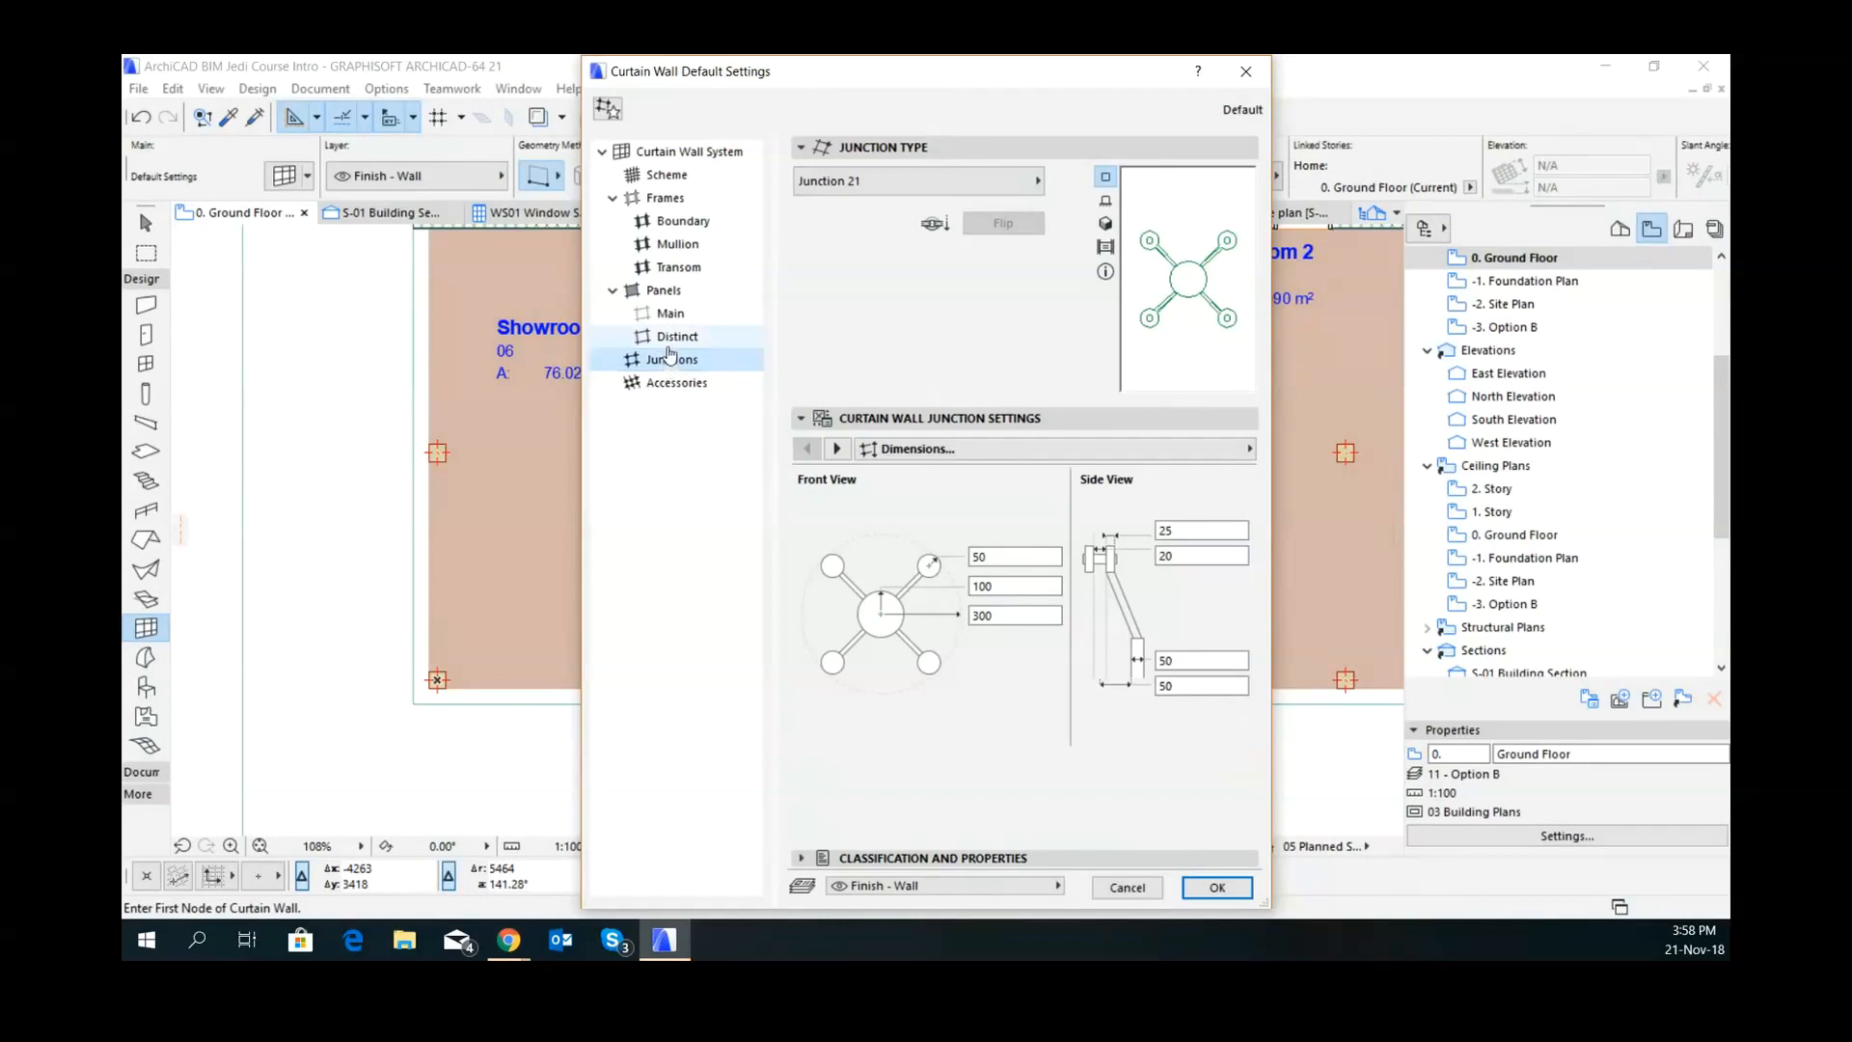
{"action": "left_click", "coordinate": [997, 181]}
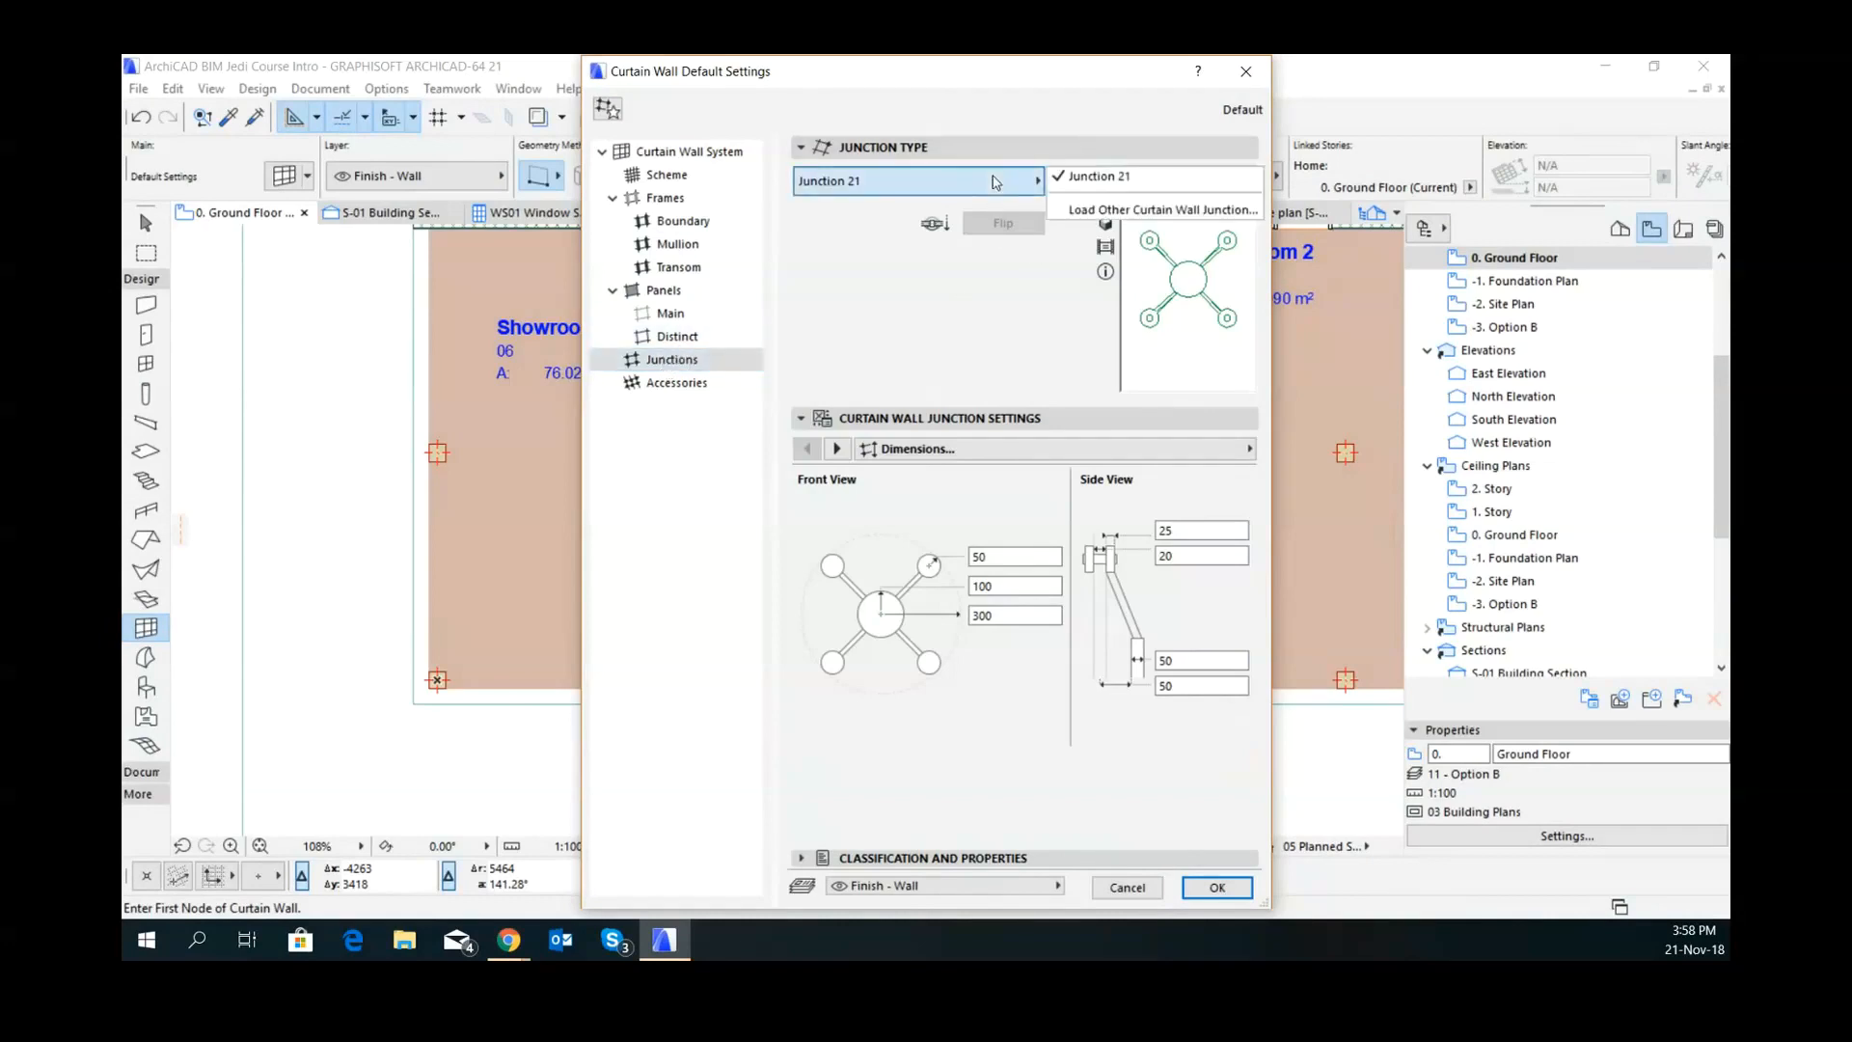
{"action": "left_click", "coordinate": [673, 383]}
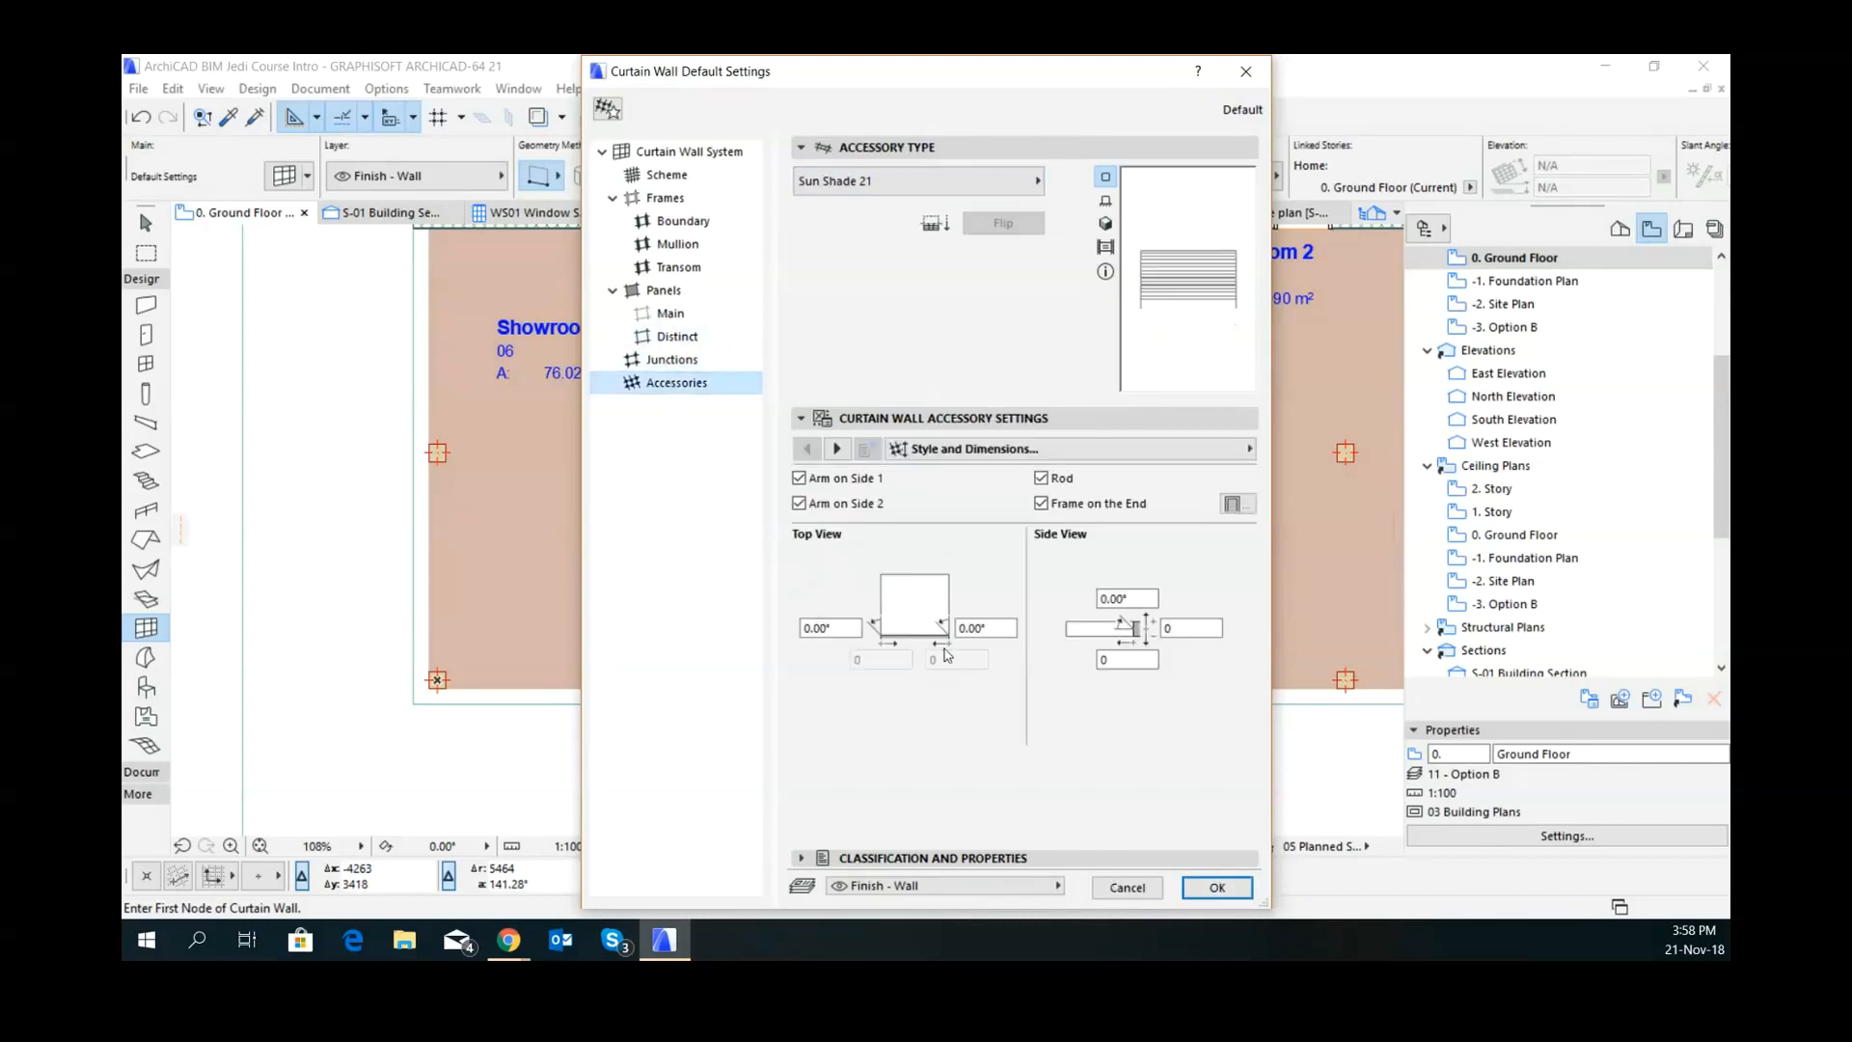
{"action": "left_click", "coordinate": [1217, 886]}
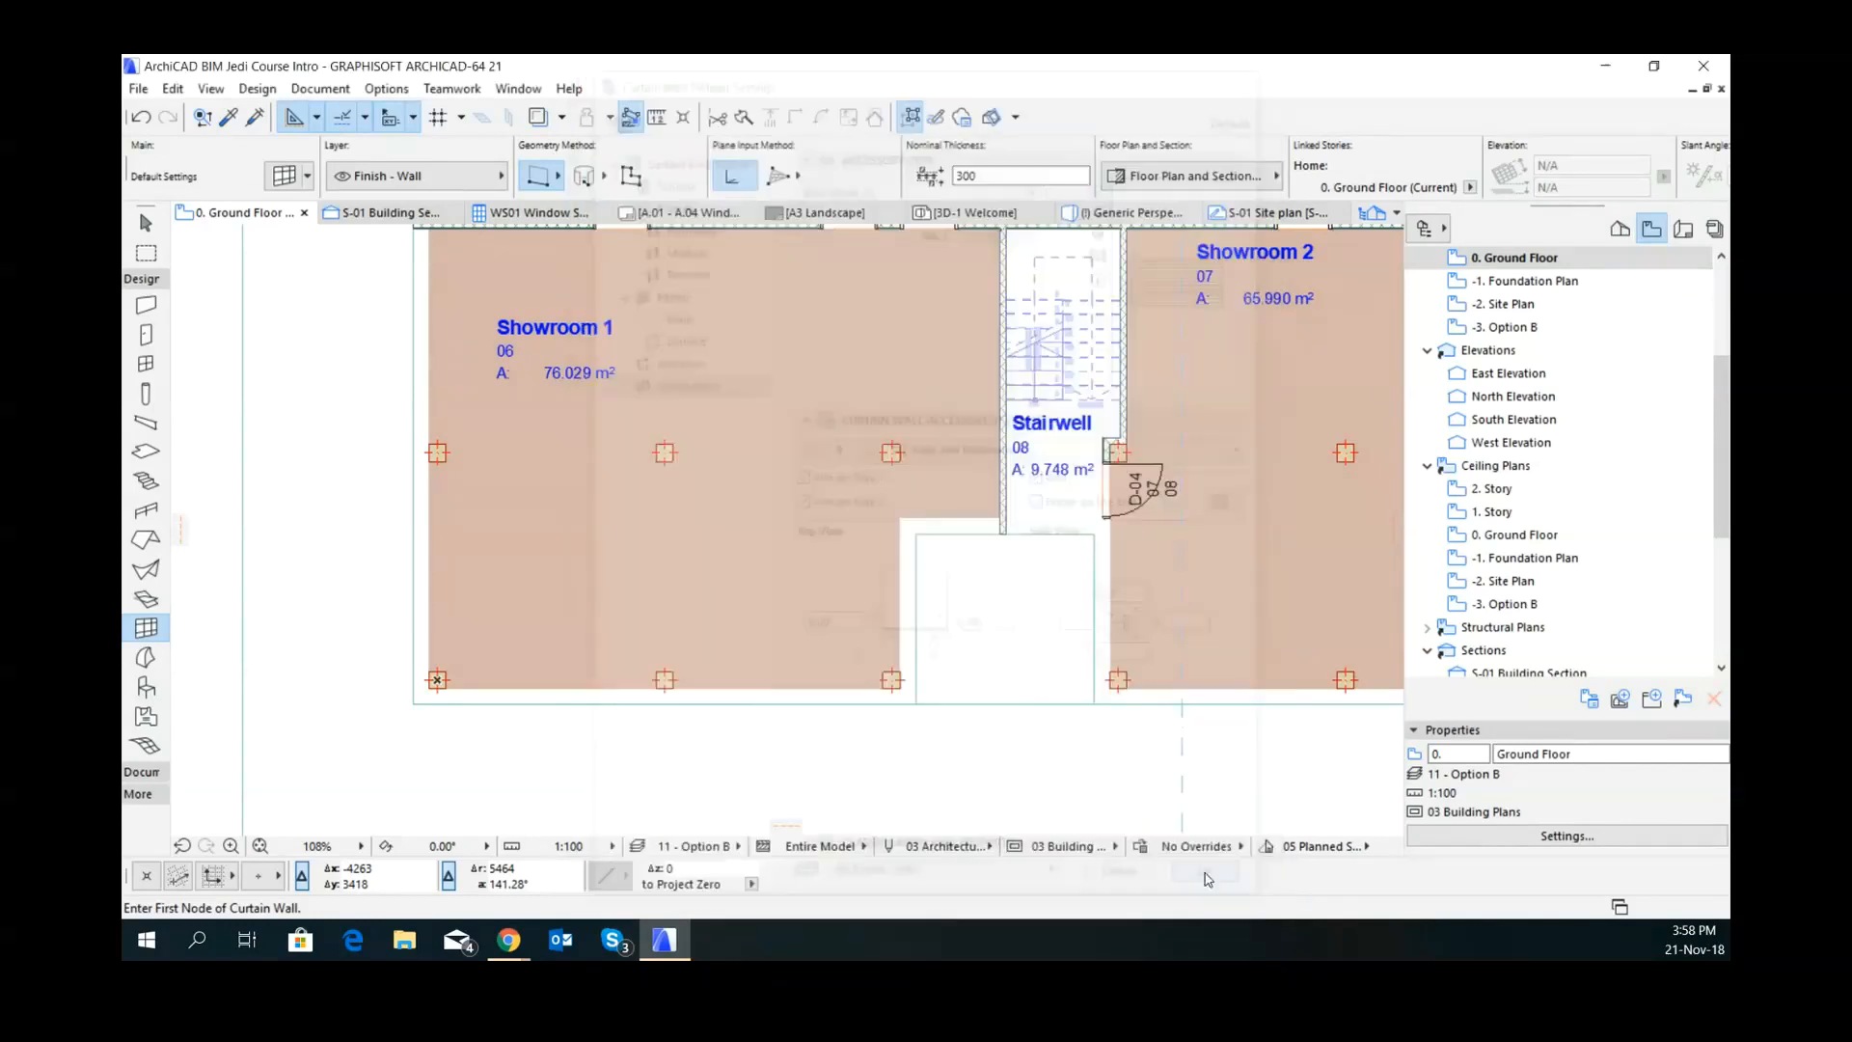
- Look through the available layers and choose Finish - Wall for the curtain wall
{"action": "scroll", "coordinate": [569, 569], "scroll_direction": "down", "scroll_amount": 2}
{"action": "middle_click_drag", "start_coordinate": [593, 603], "coordinate": [793, 736]}
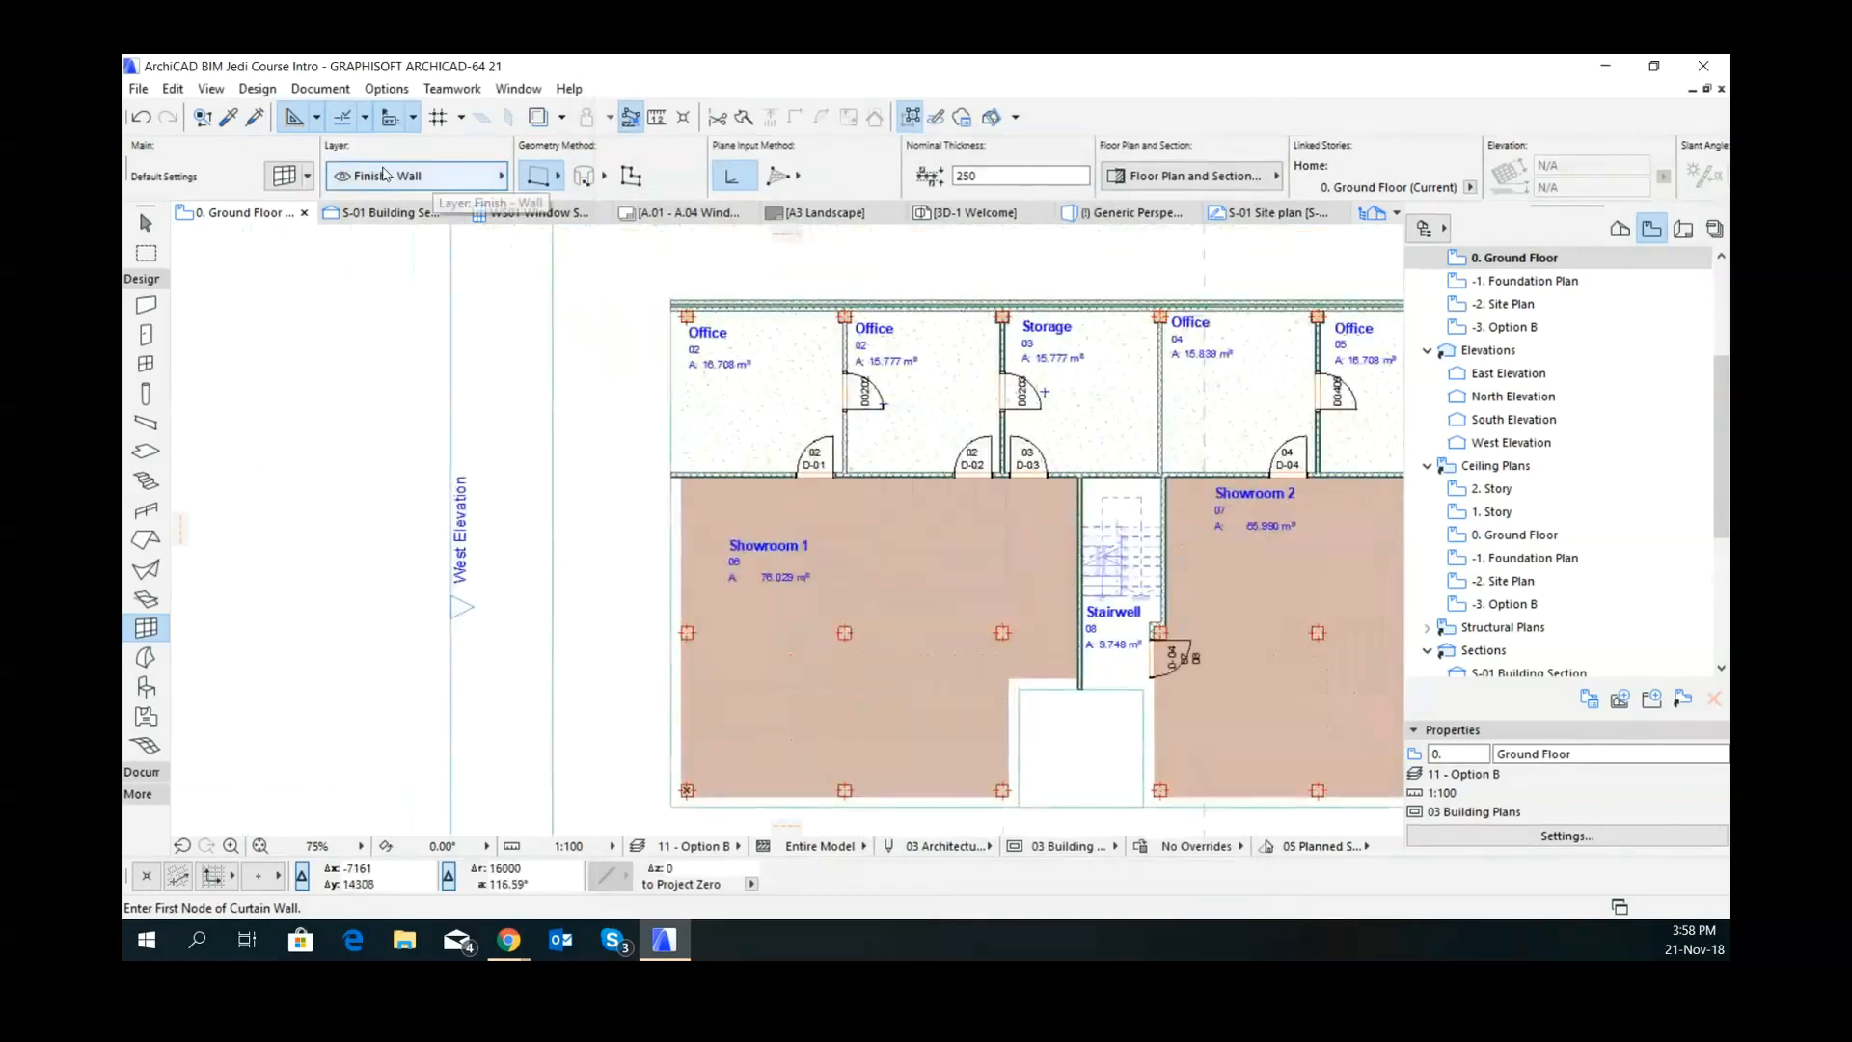
{"action": "left_click", "coordinate": [467, 184]}
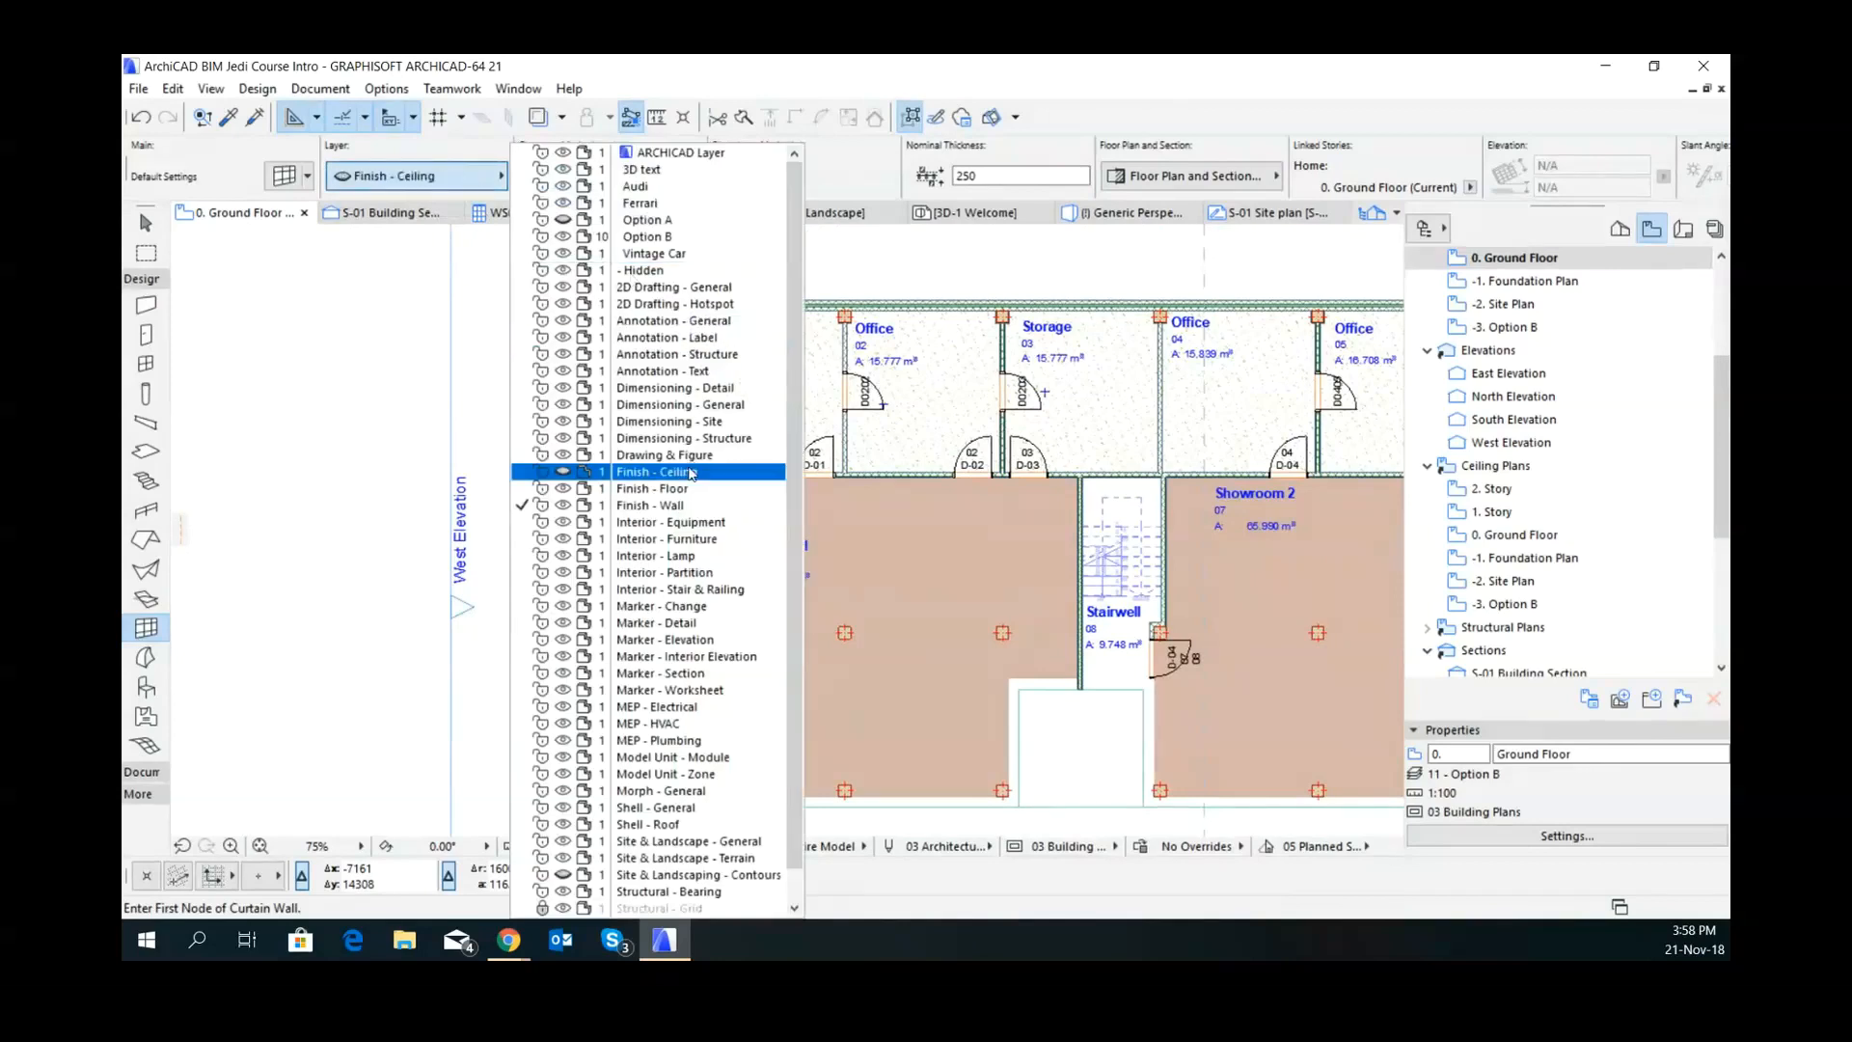
{"action": "scroll", "coordinate": [723, 472], "scroll_direction": "down", "scroll_amount": 2}
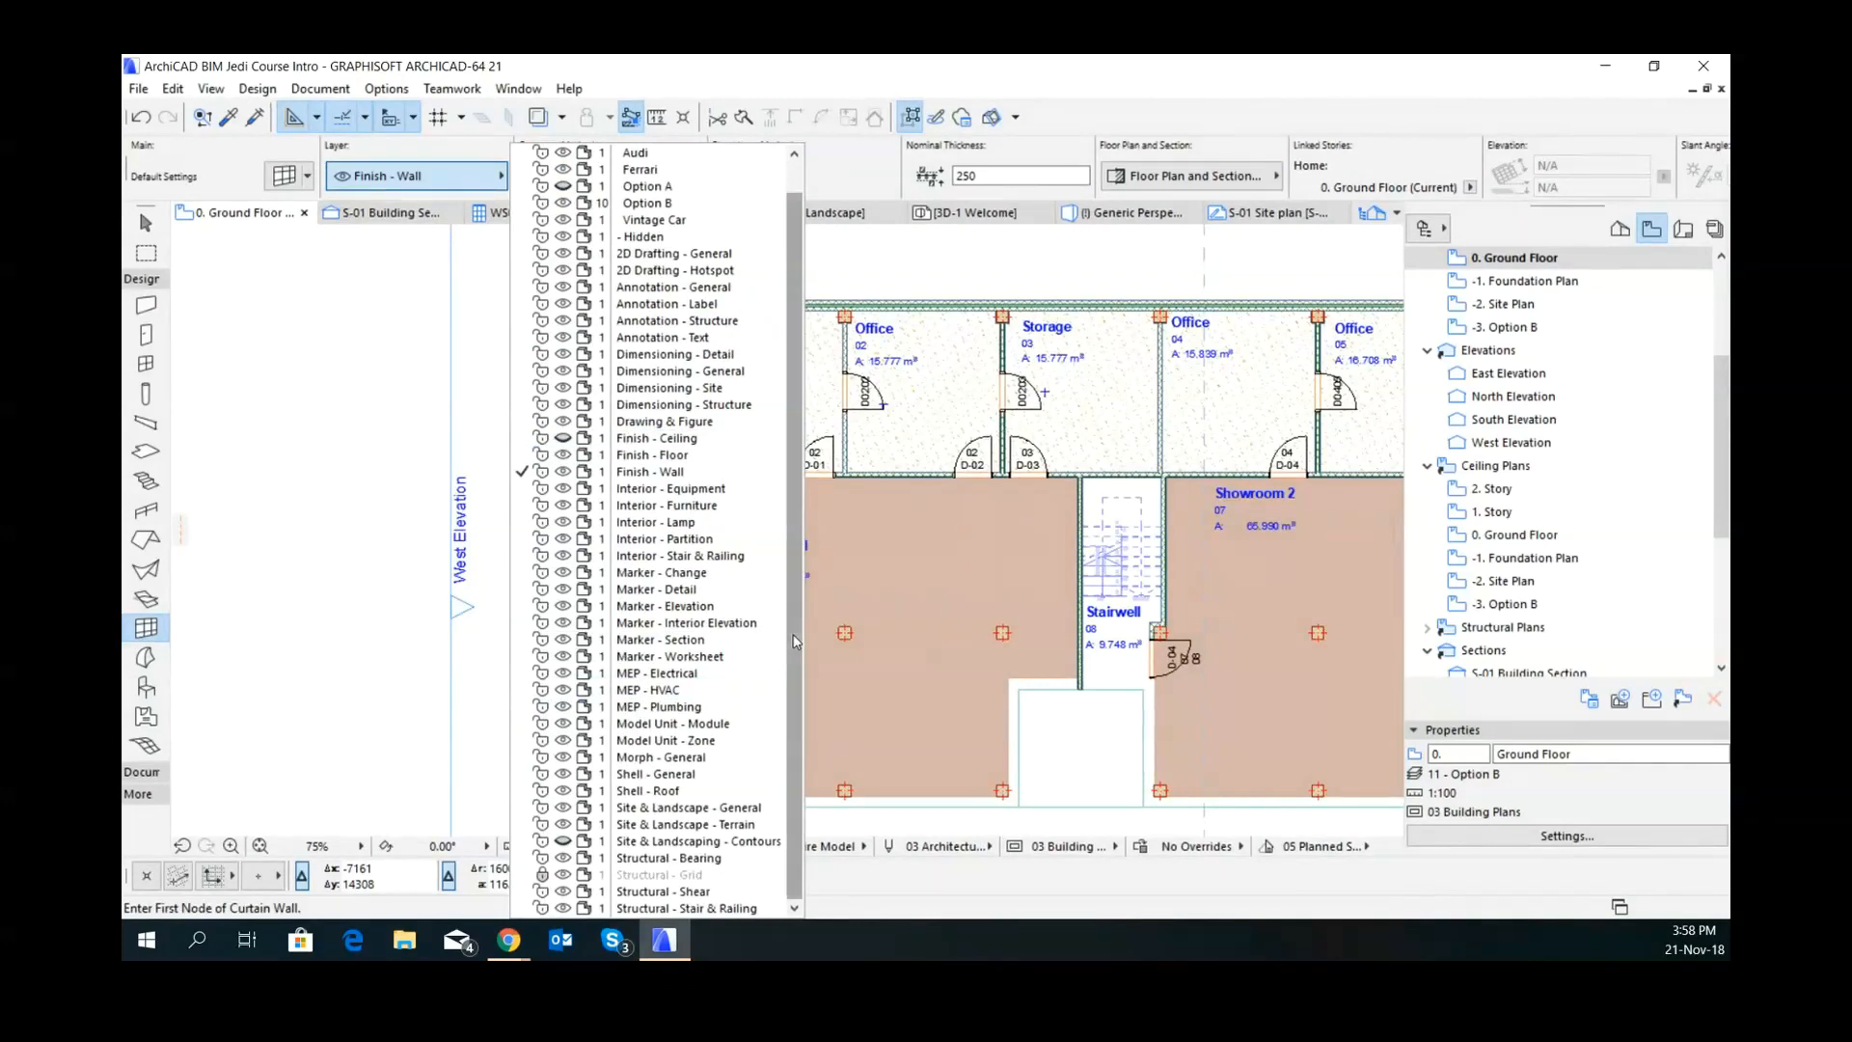
{"action": "scroll", "coordinate": [790, 519], "scroll_direction": "up", "scroll_amount": 2}
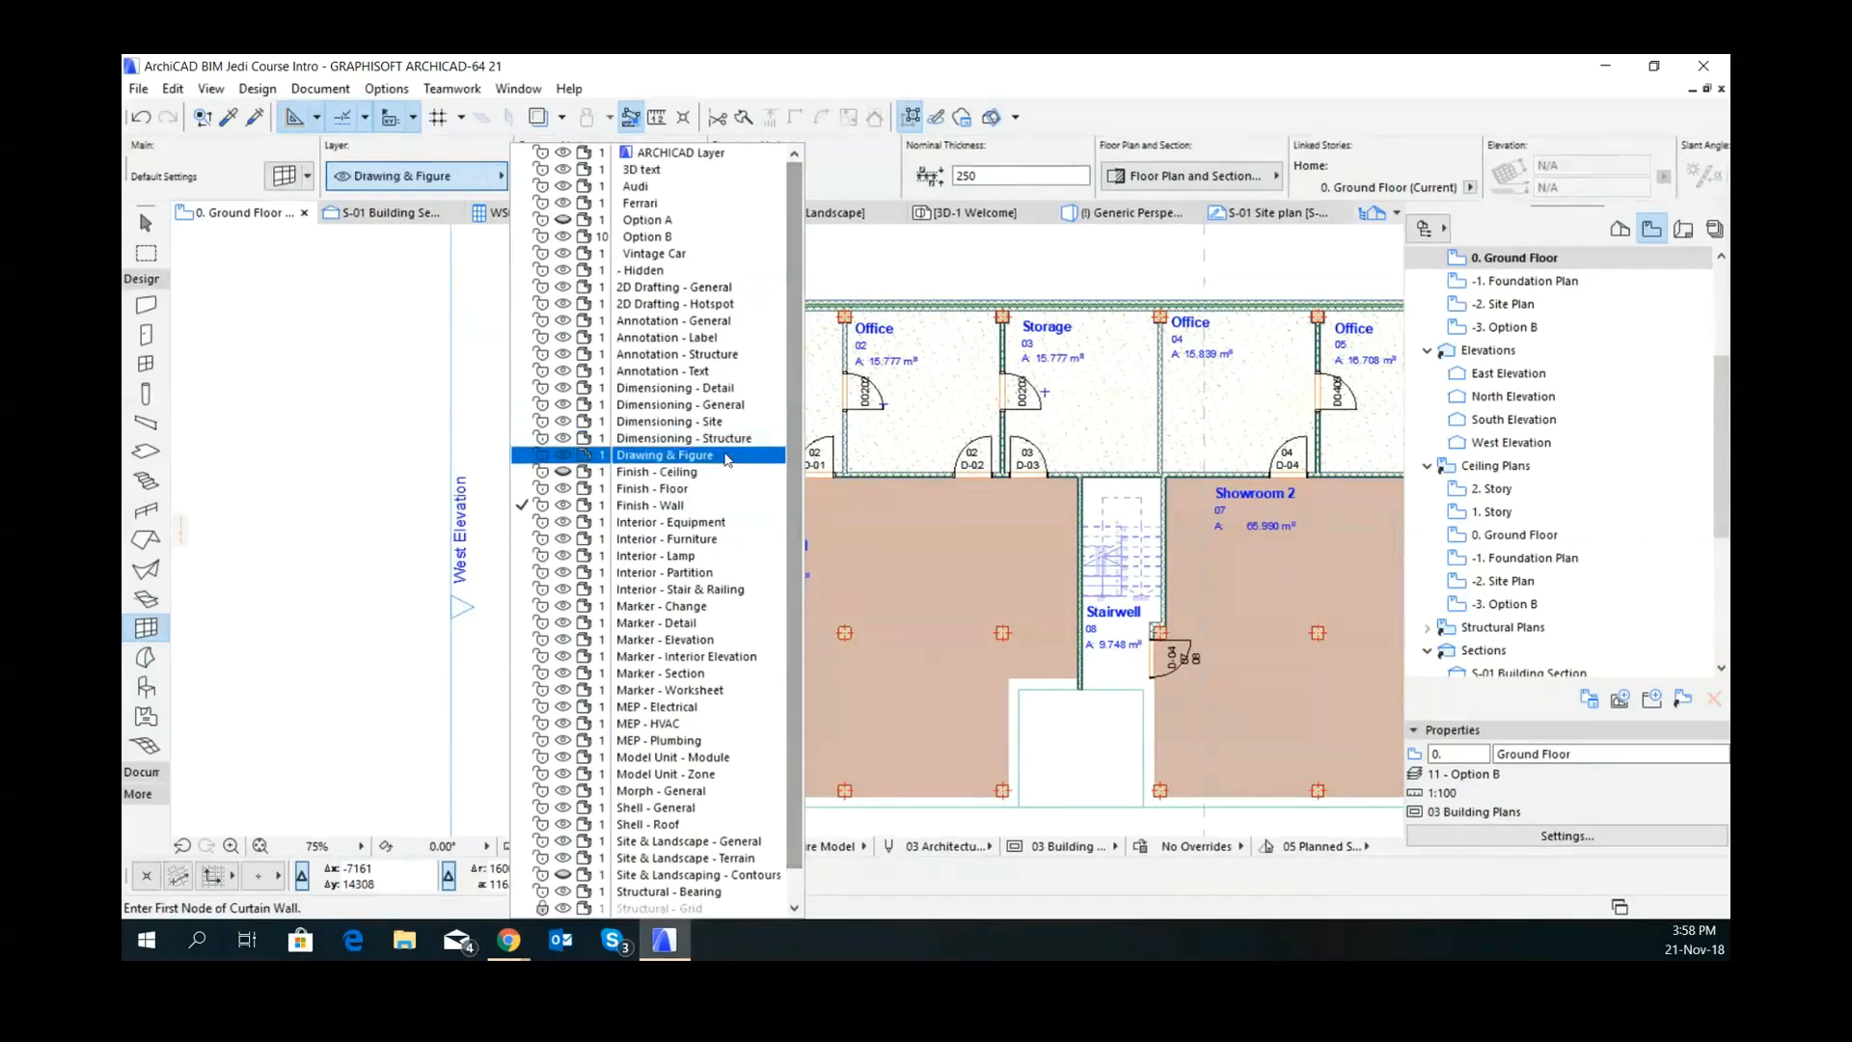
{"action": "left_click", "coordinate": [712, 506]}
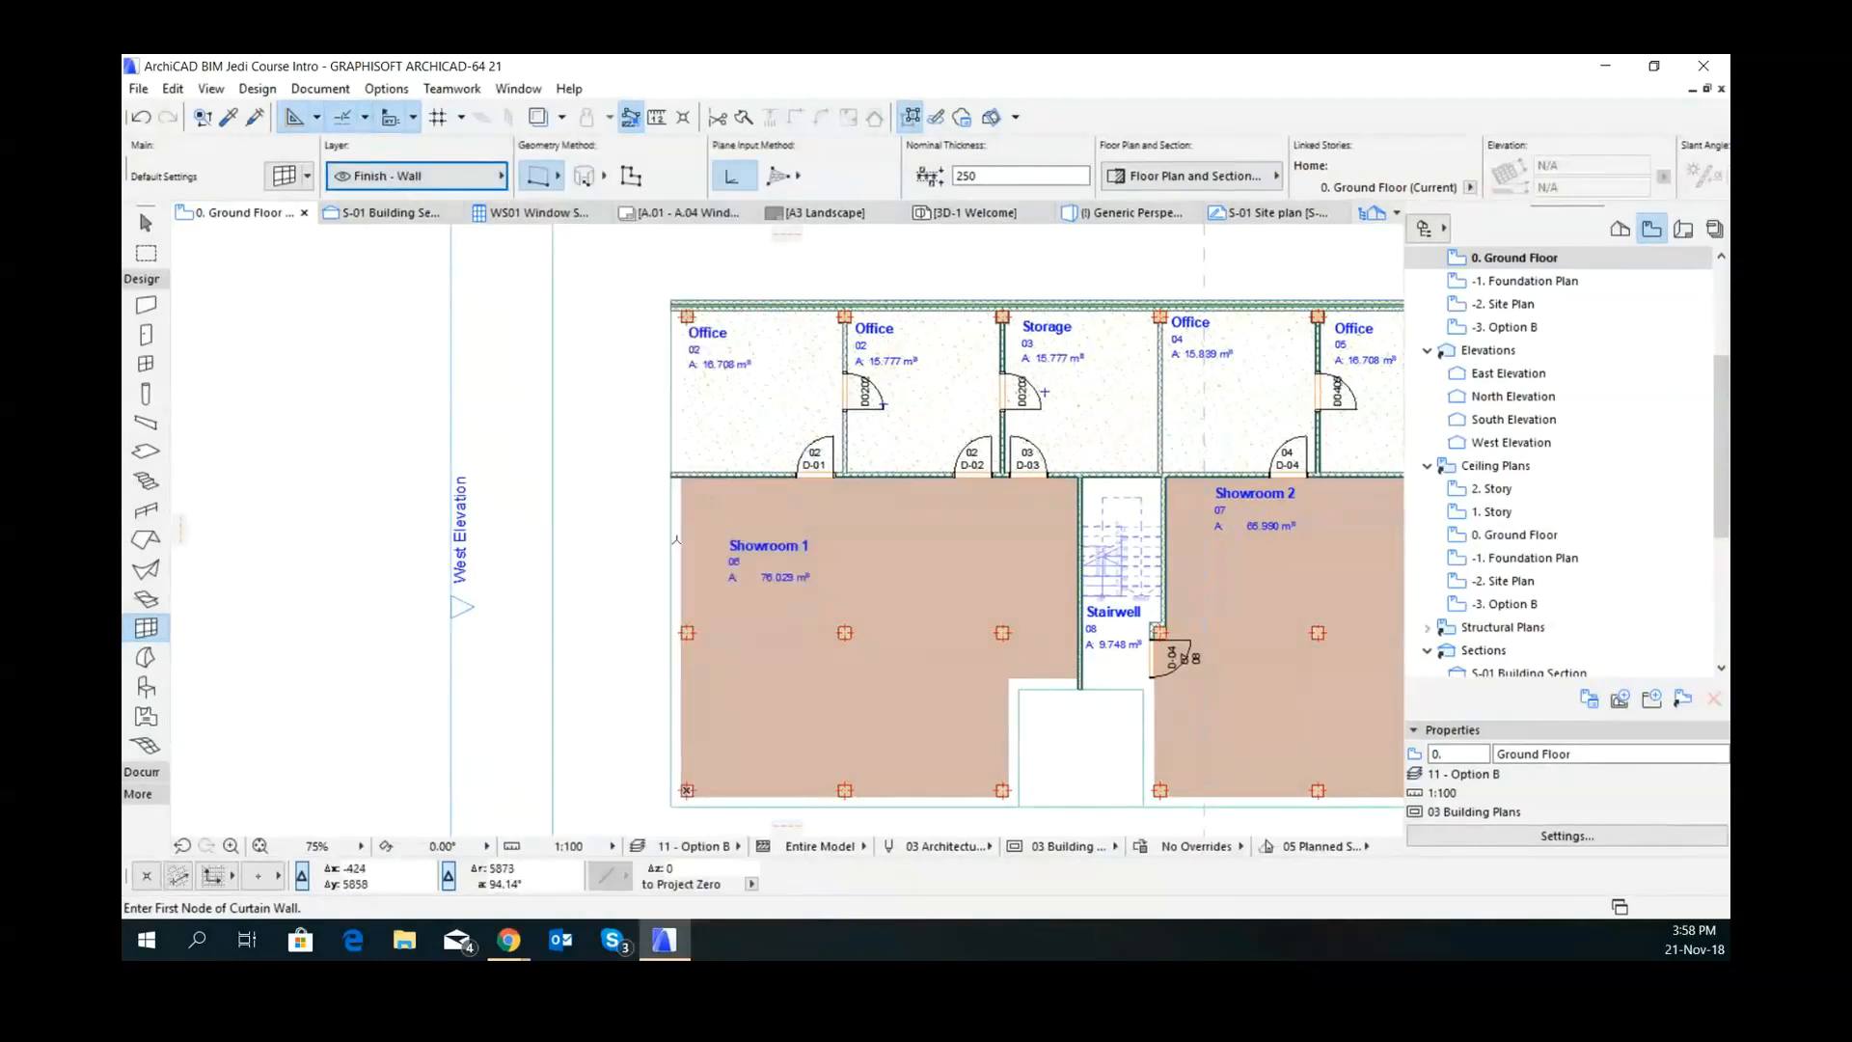
- Start the curtain wall at the outer corner of the northwest office's corner column and switch to the chained geometry method
{"action": "scroll", "coordinate": [687, 296], "scroll_direction": "up", "scroll_amount": 5}
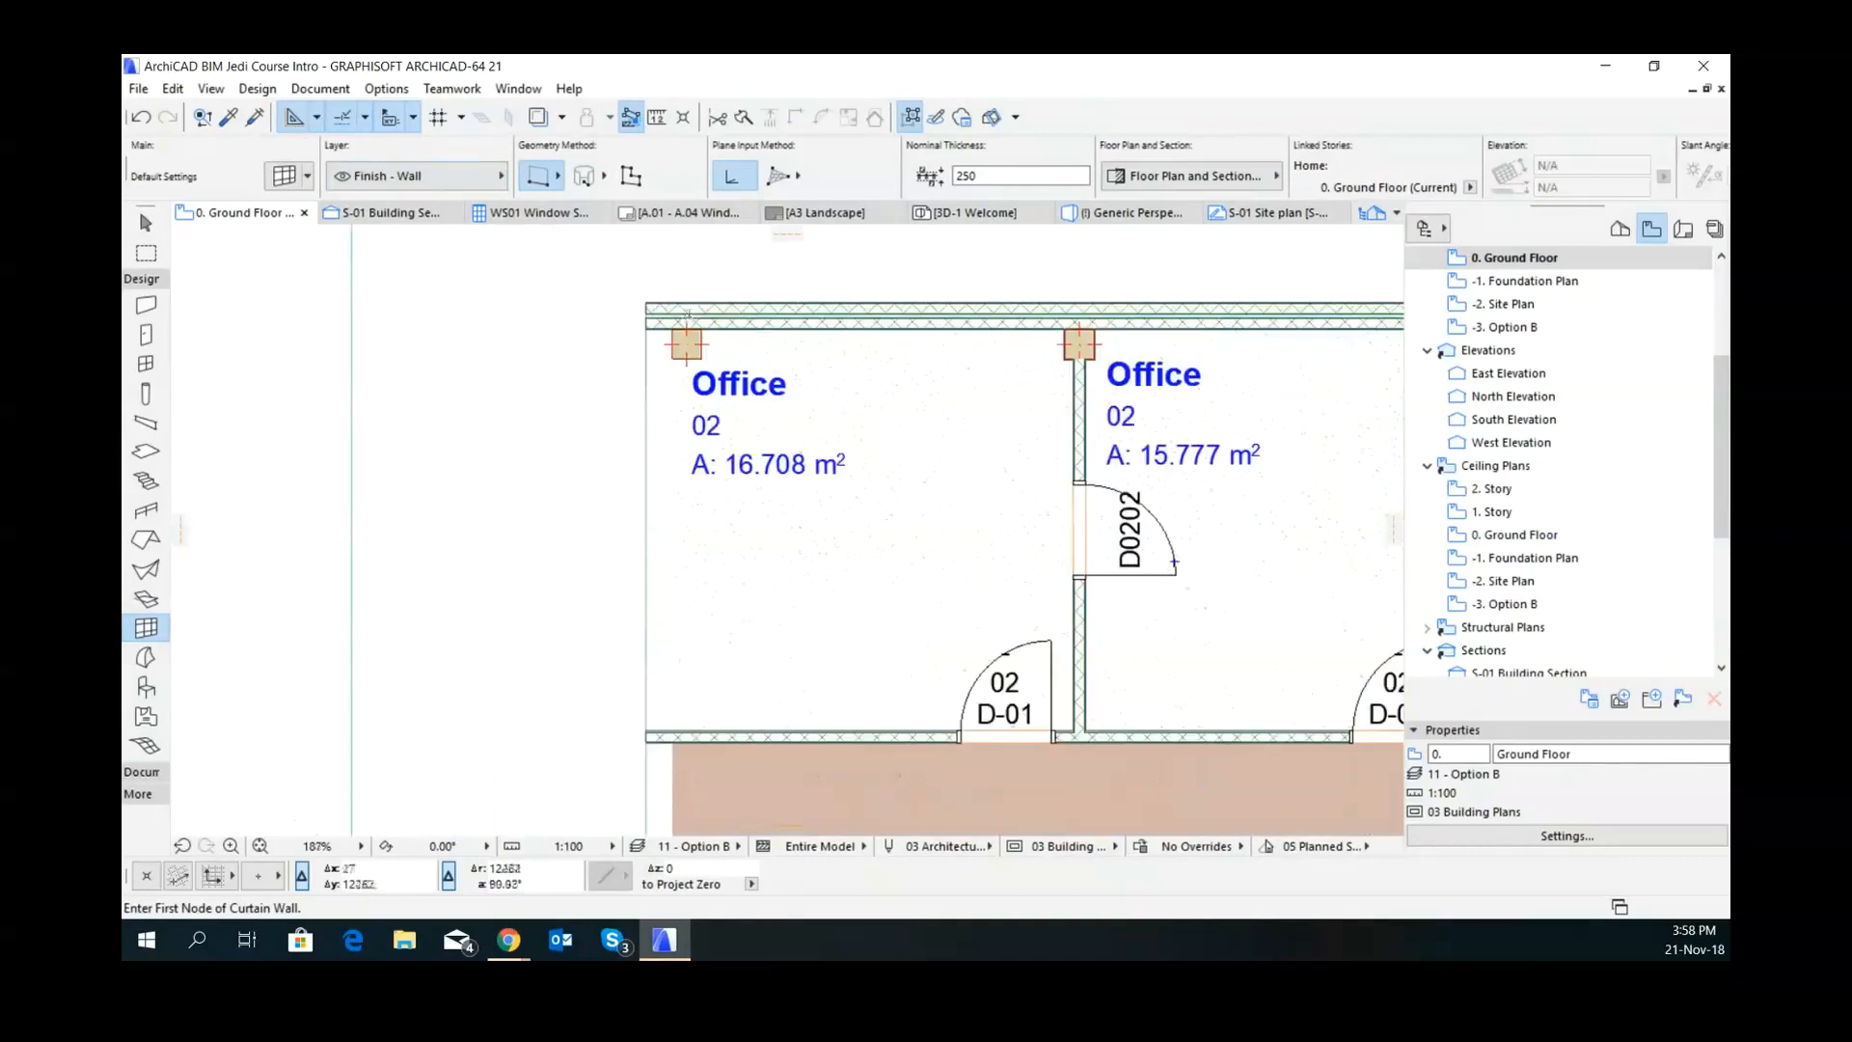
{"action": "left_click", "coordinate": [676, 326]}
{"action": "scroll", "coordinate": [683, 491], "scroll_direction": "down", "scroll_amount": 3}
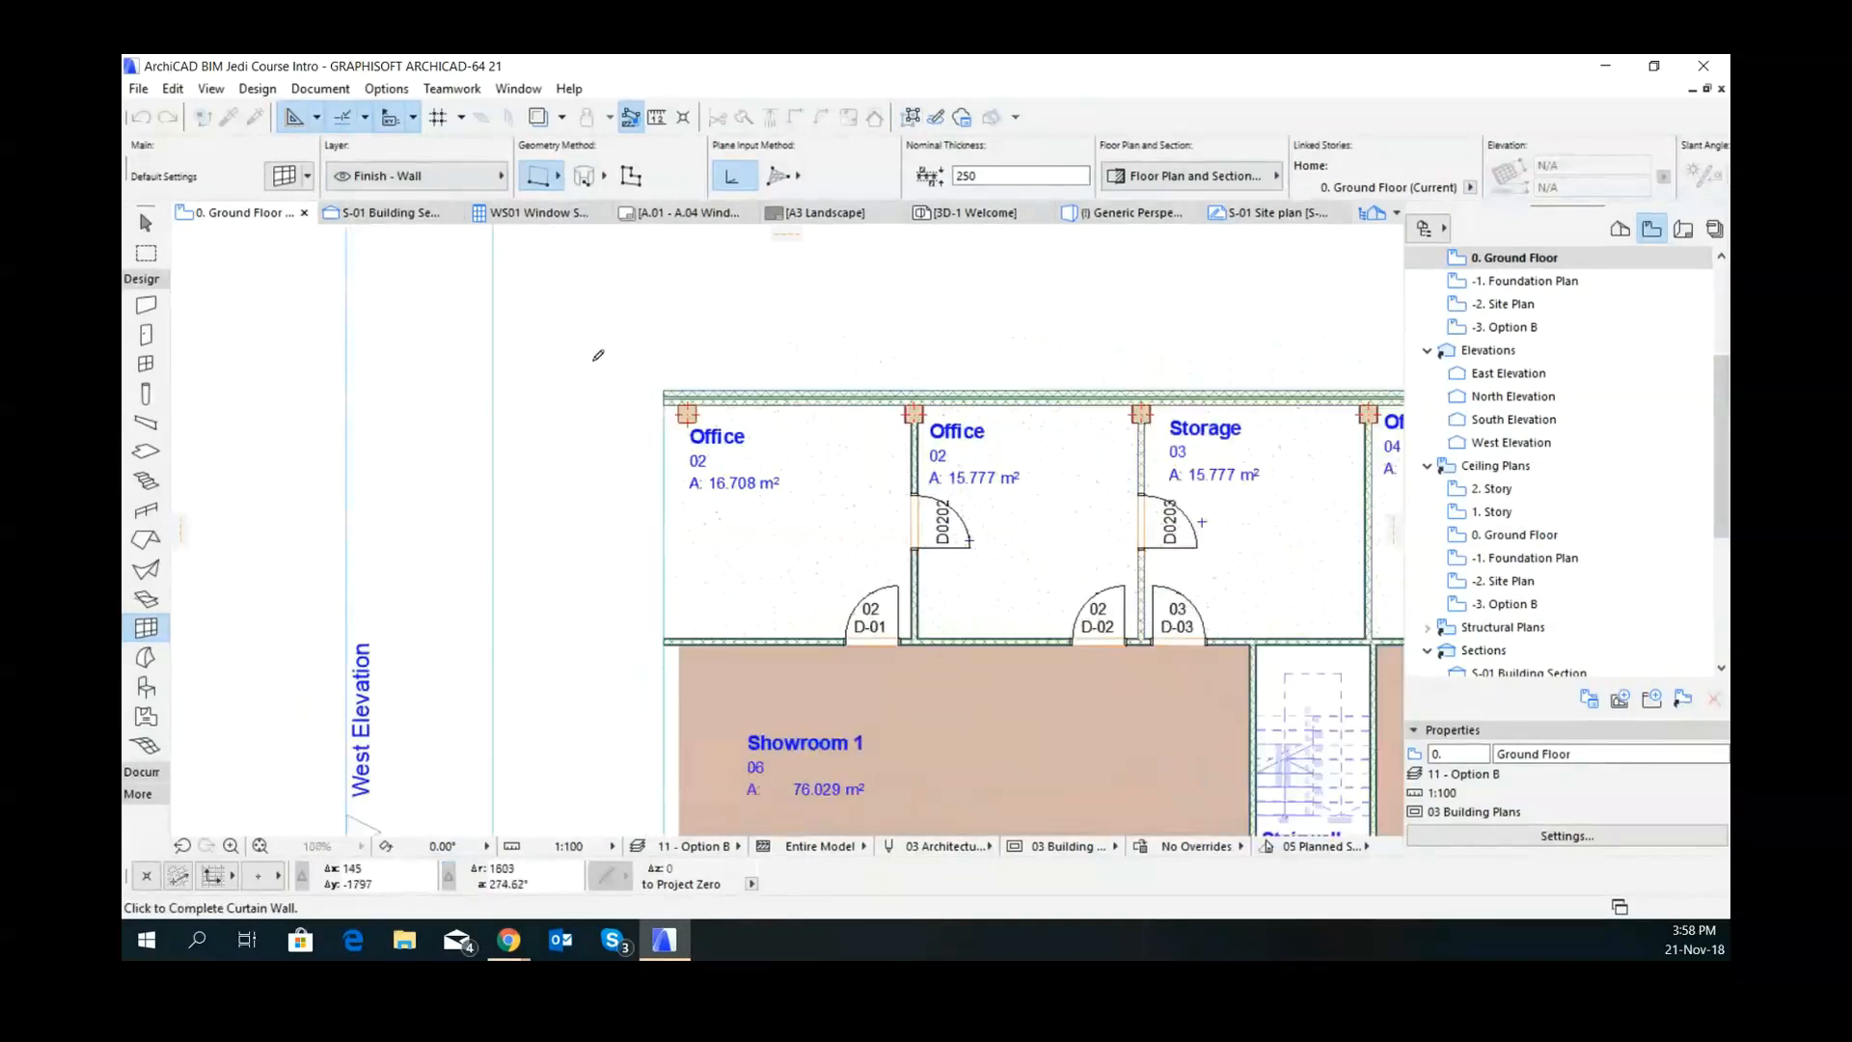
{"action": "left_click", "coordinate": [559, 180]}
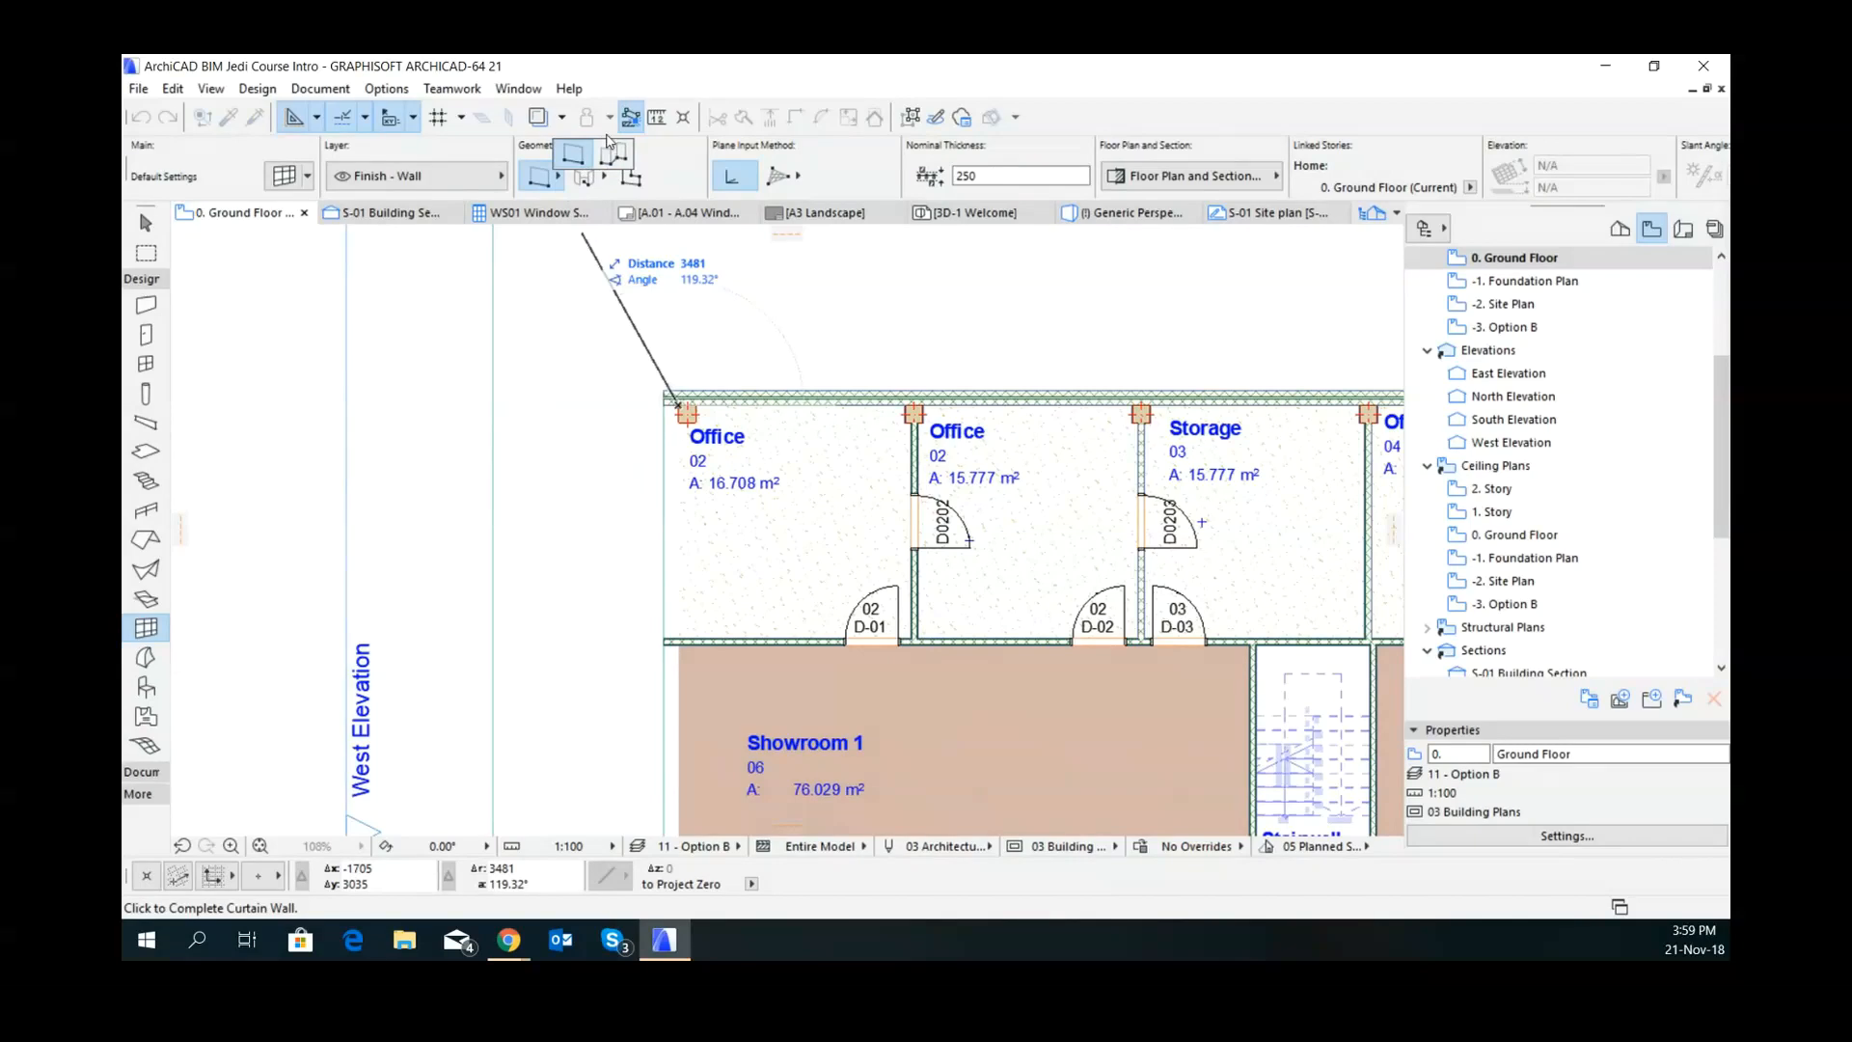
{"action": "left_click", "coordinate": [614, 152]}
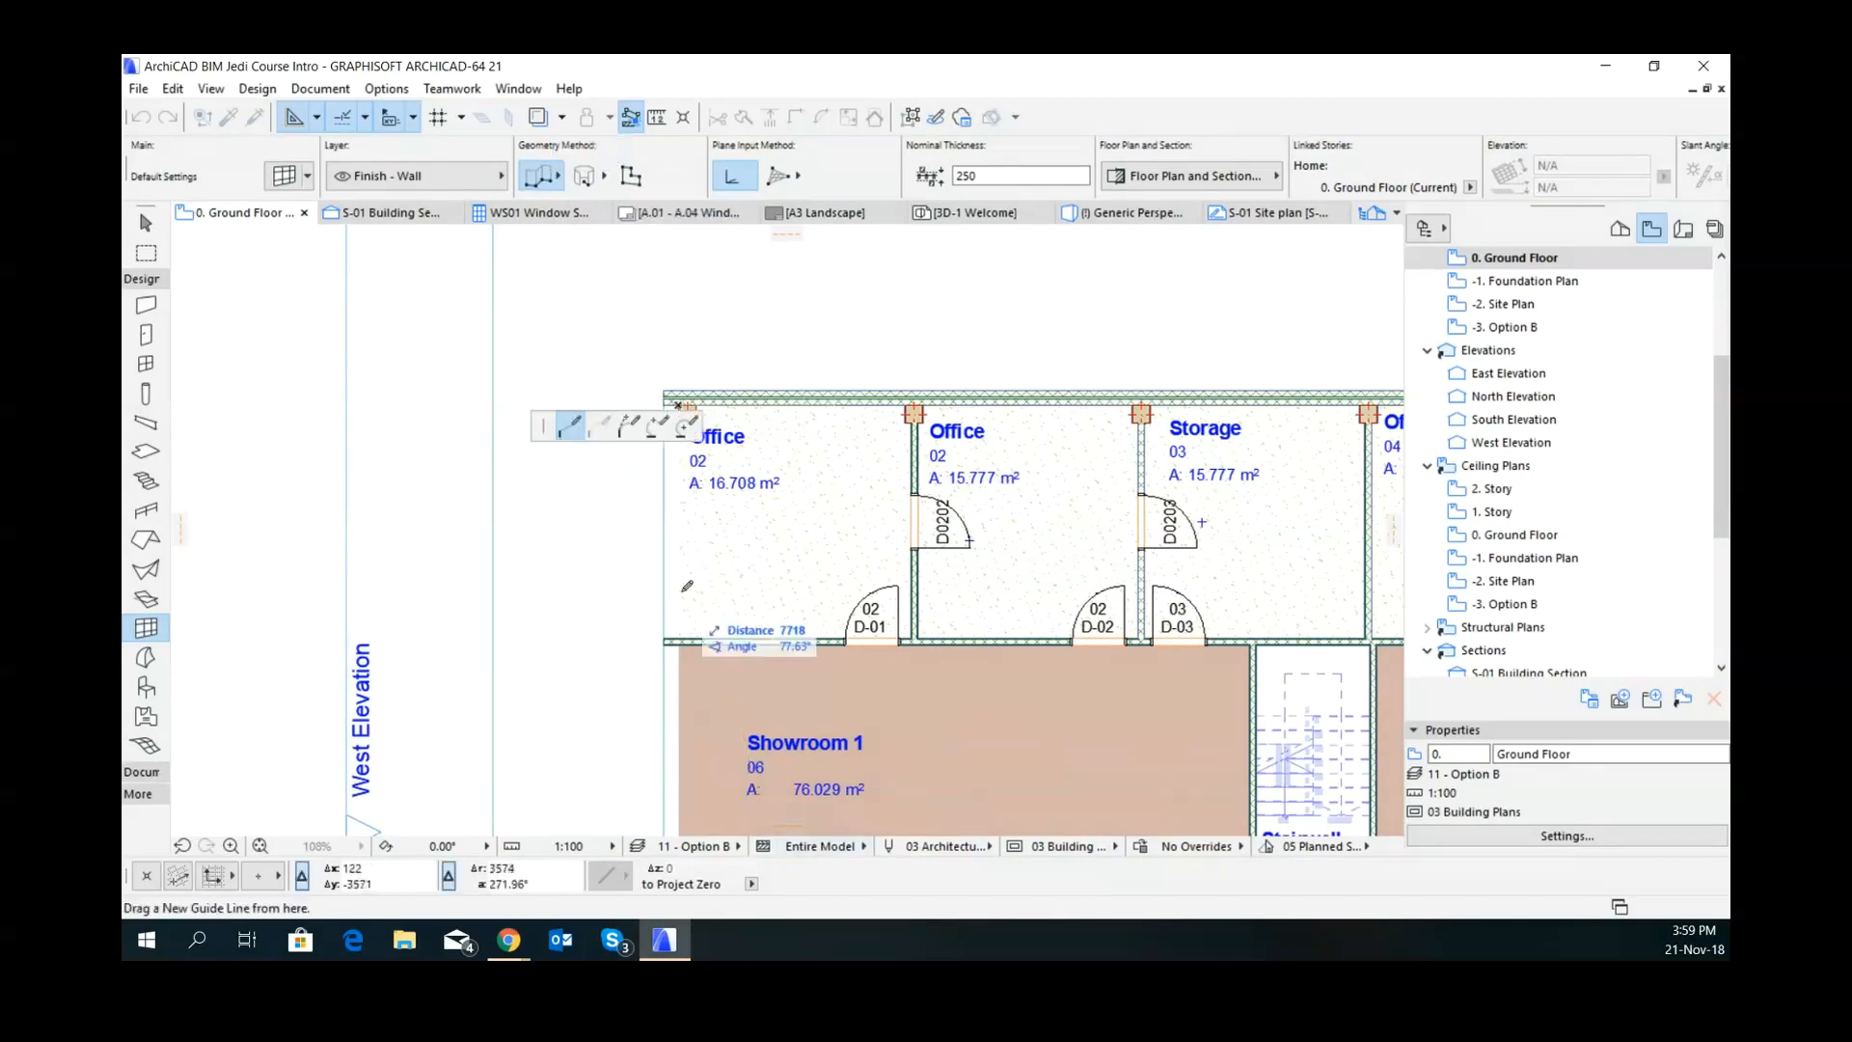
- Run the first chained segment straight down the west side, about 12368 mm, to the outer corner of Showroom 1's southwest column
{"action": "scroll", "coordinate": [682, 590], "scroll_direction": "down", "scroll_amount": 3}
{"action": "middle_click_drag", "start_coordinate": [683, 571], "coordinate": [672, 251]}
{"action": "scroll", "coordinate": [712, 551], "scroll_direction": "up", "scroll_amount": 2}
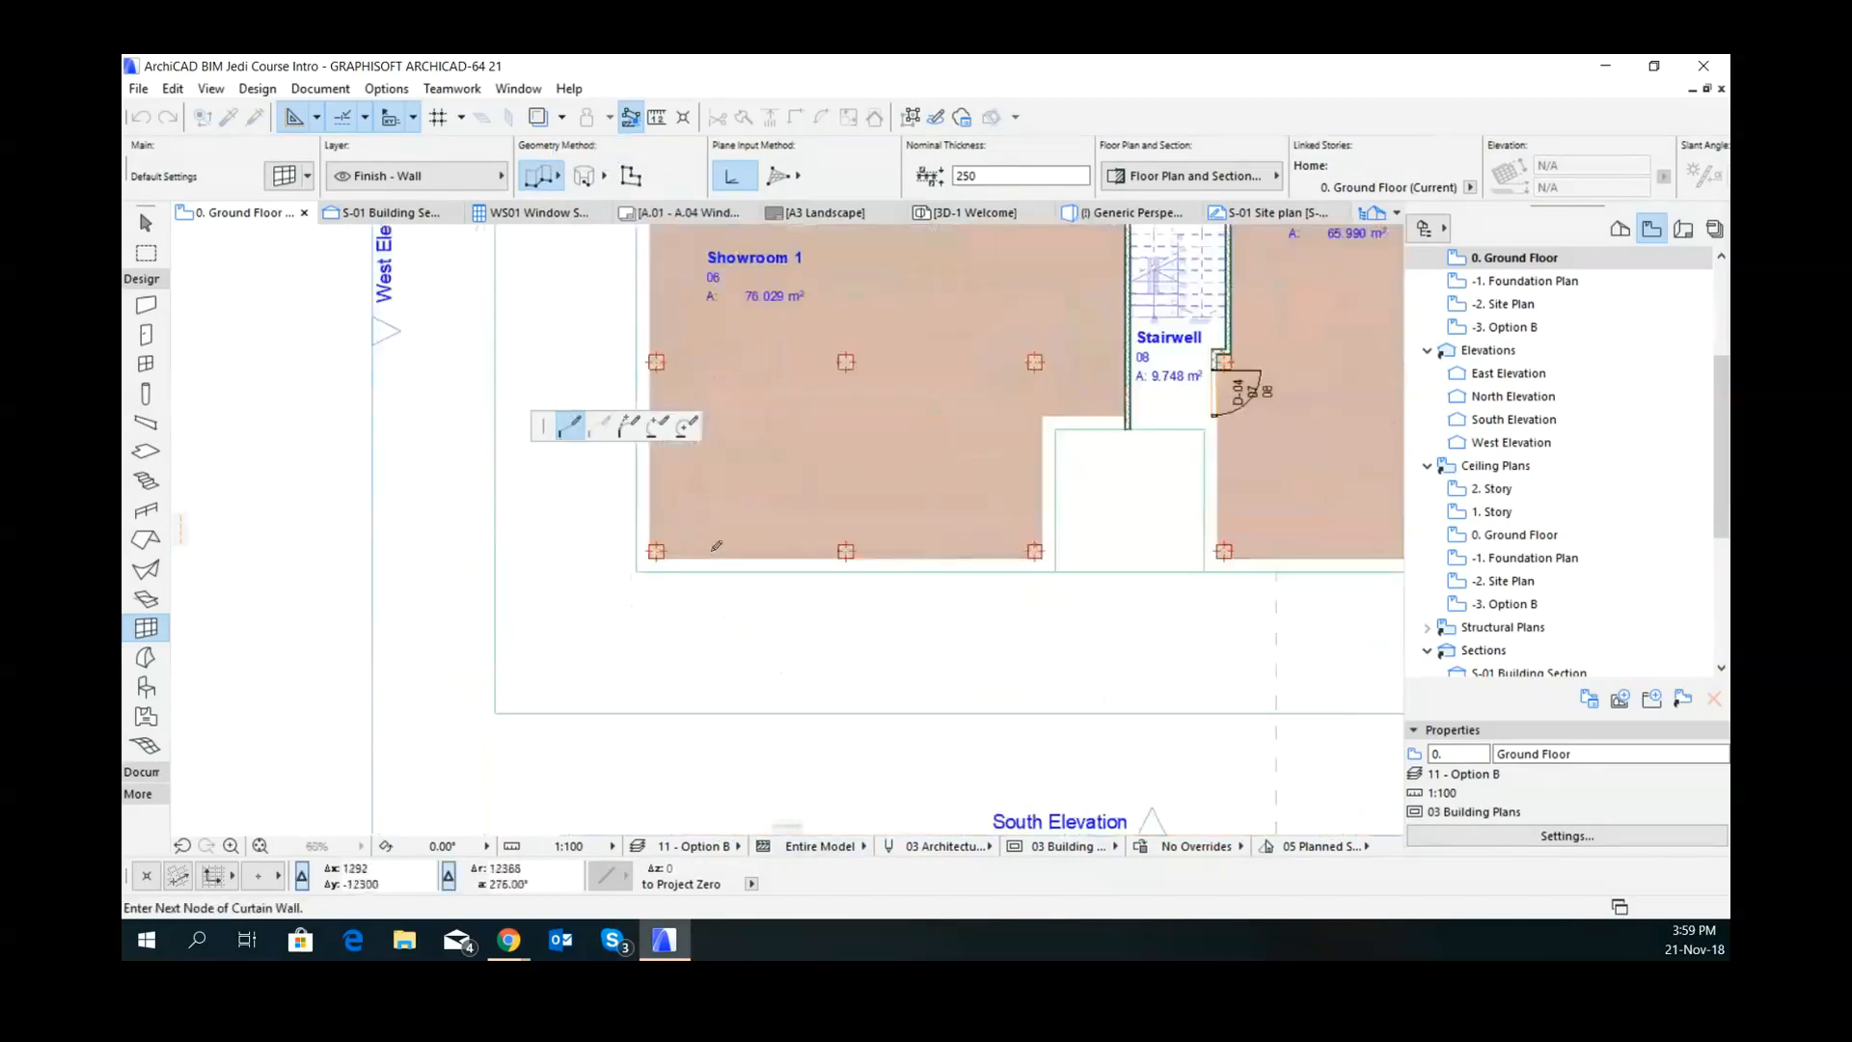
{"action": "scroll", "coordinate": [716, 545], "scroll_direction": "up", "scroll_amount": 3}
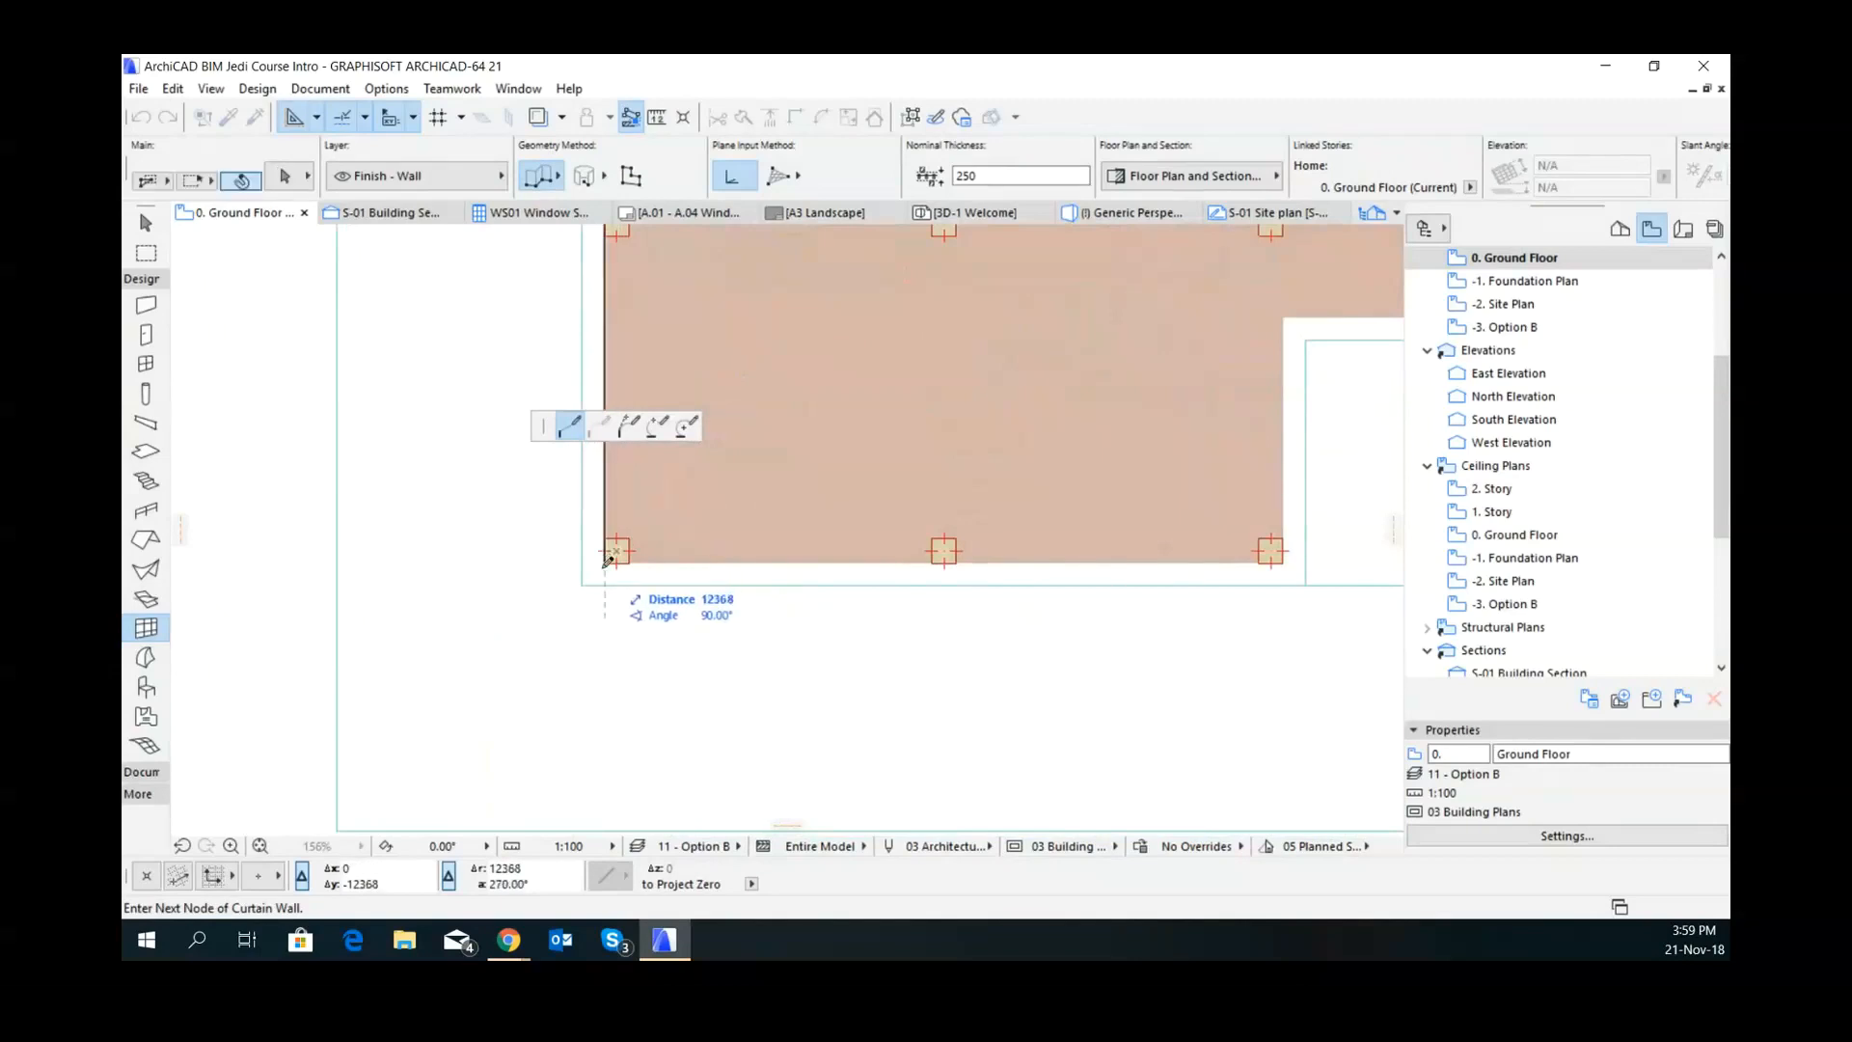
{"action": "left_click", "coordinate": [606, 561]}
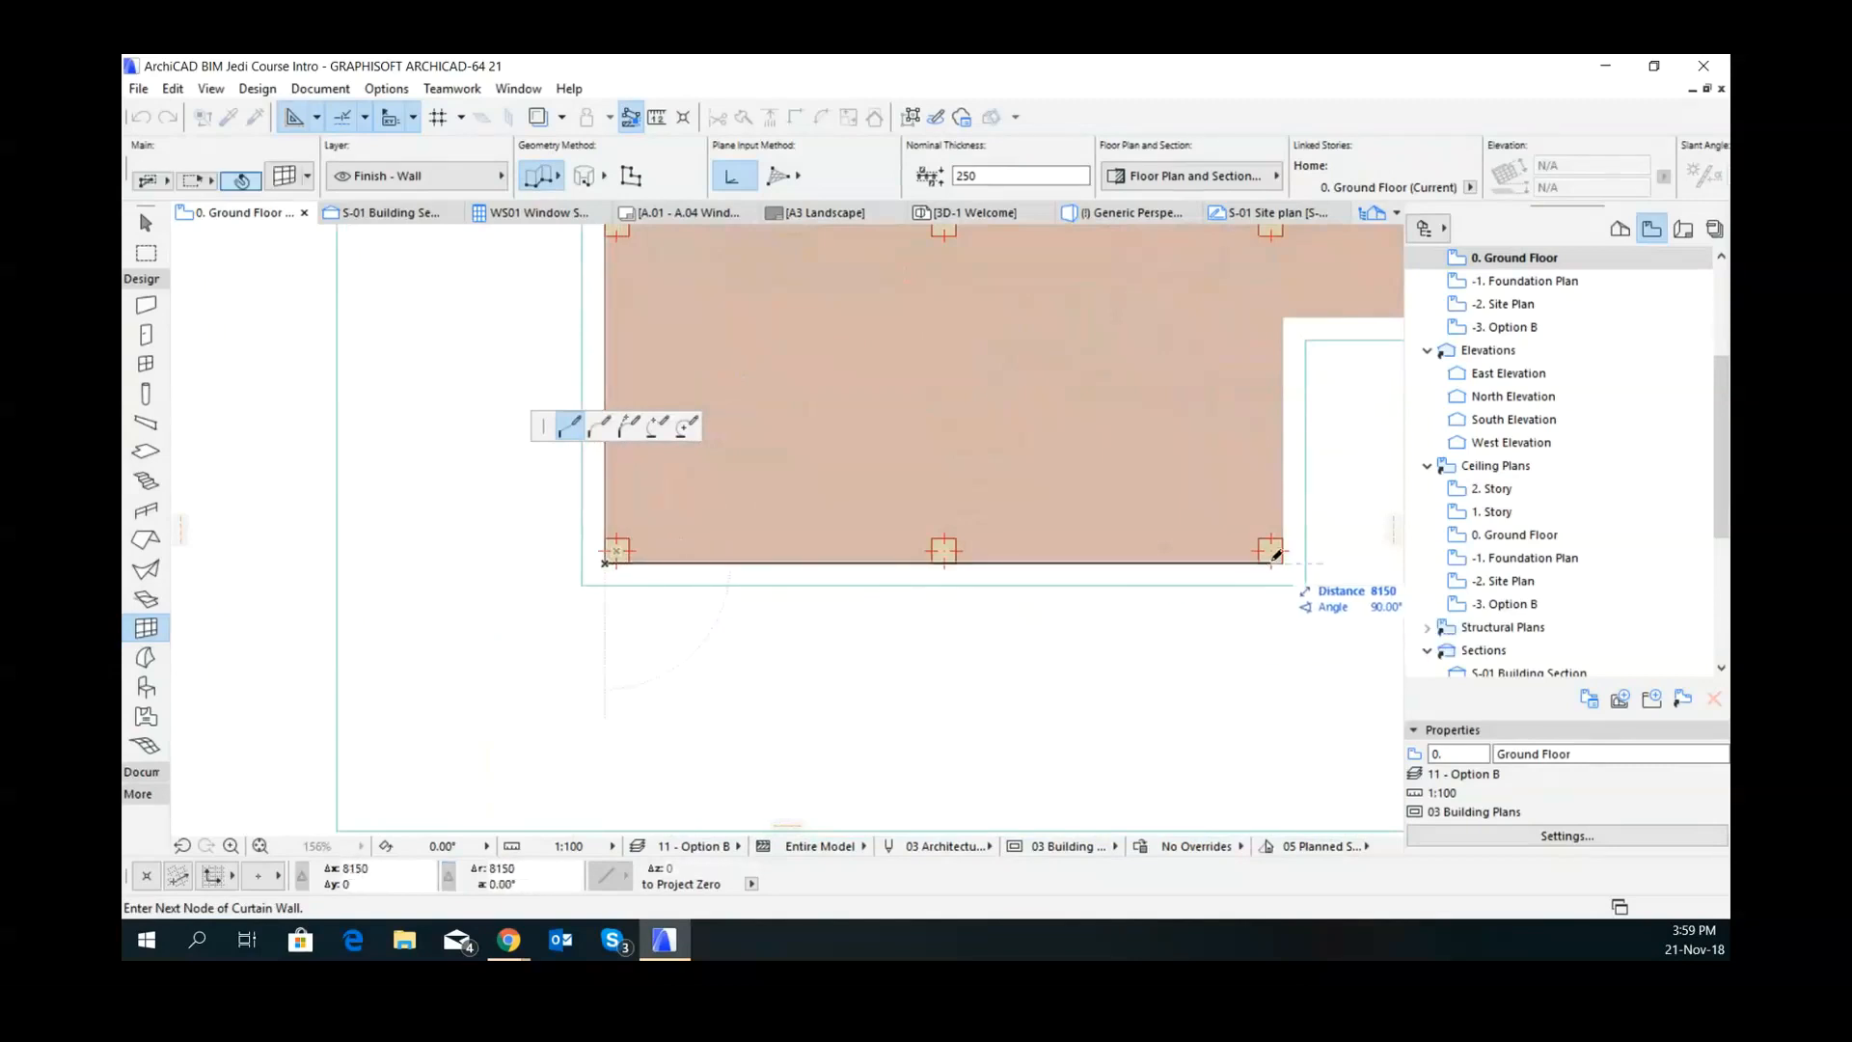
- Continue the chain along Showroom 1's south side to the southeast column's outer corner and up to the recess's inner corner
{"action": "left_click", "coordinate": [1275, 558]}
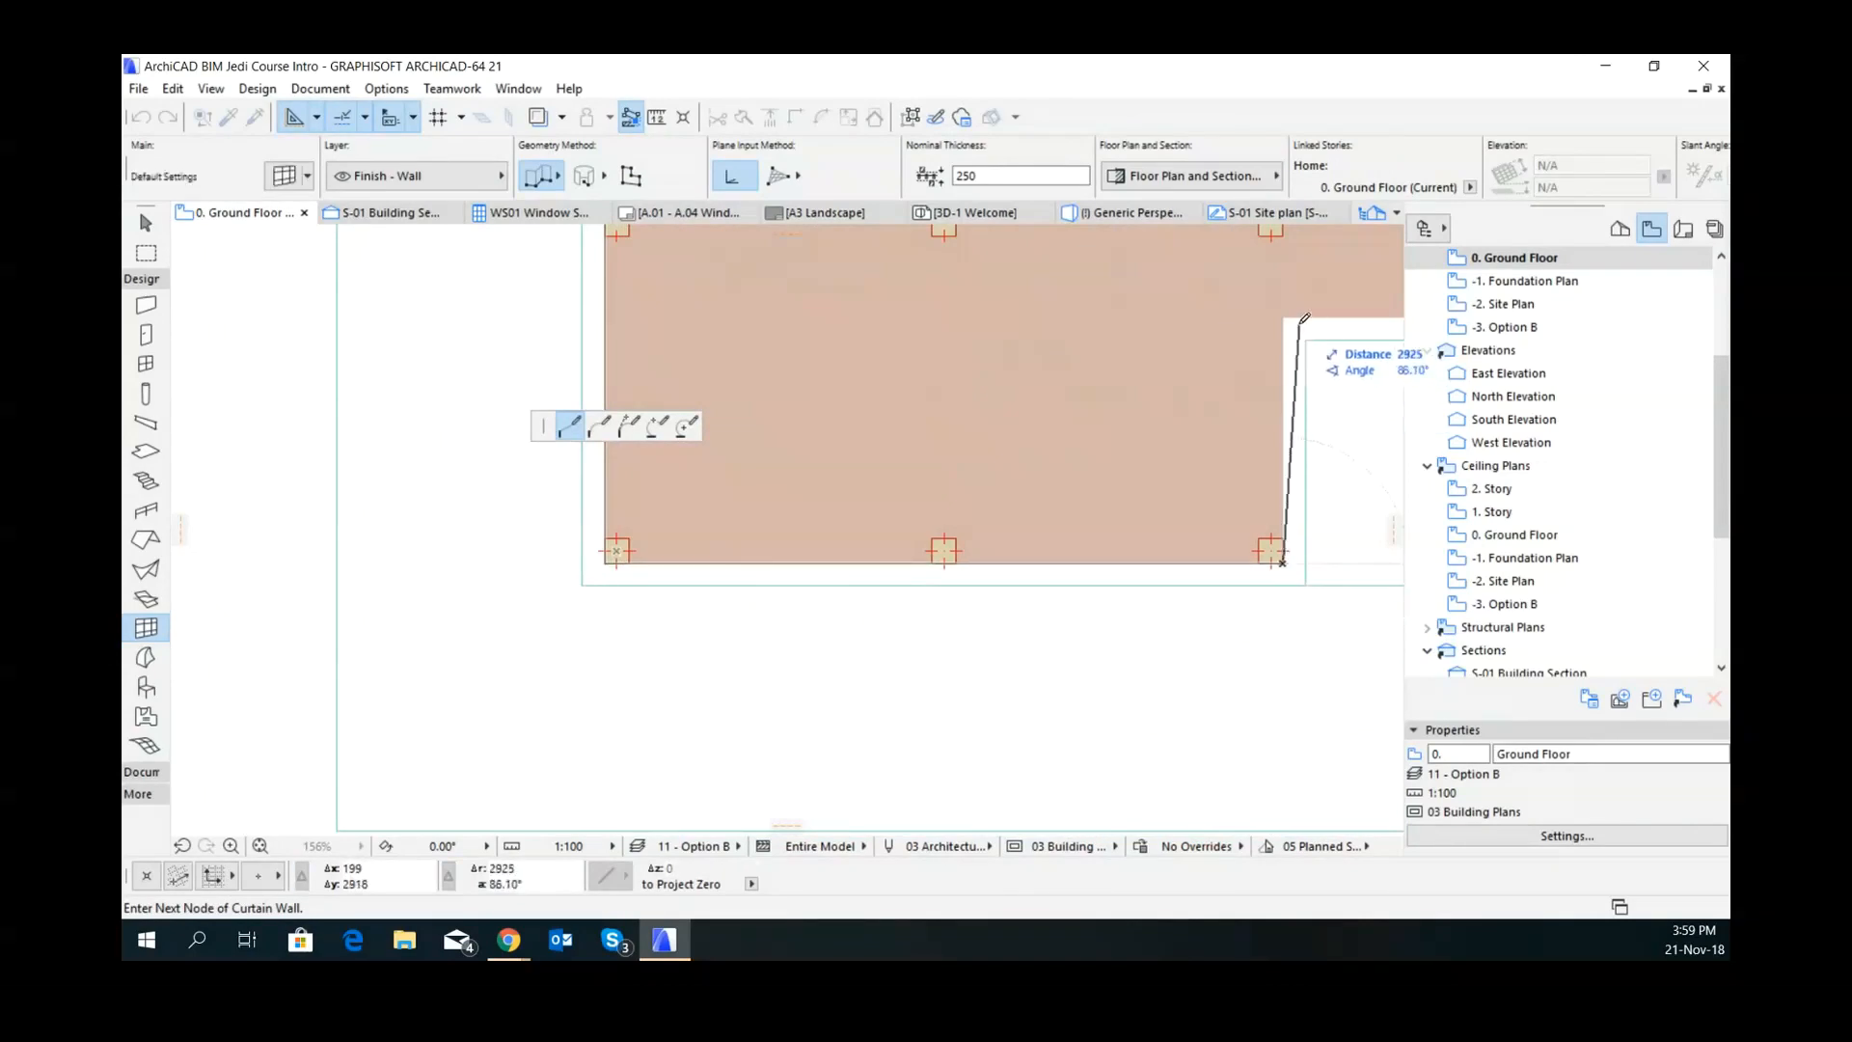
{"action": "left_click", "coordinate": [1281, 315]}
{"action": "scroll", "coordinate": [1013, 517], "scroll_direction": "up", "scroll_amount": 3}
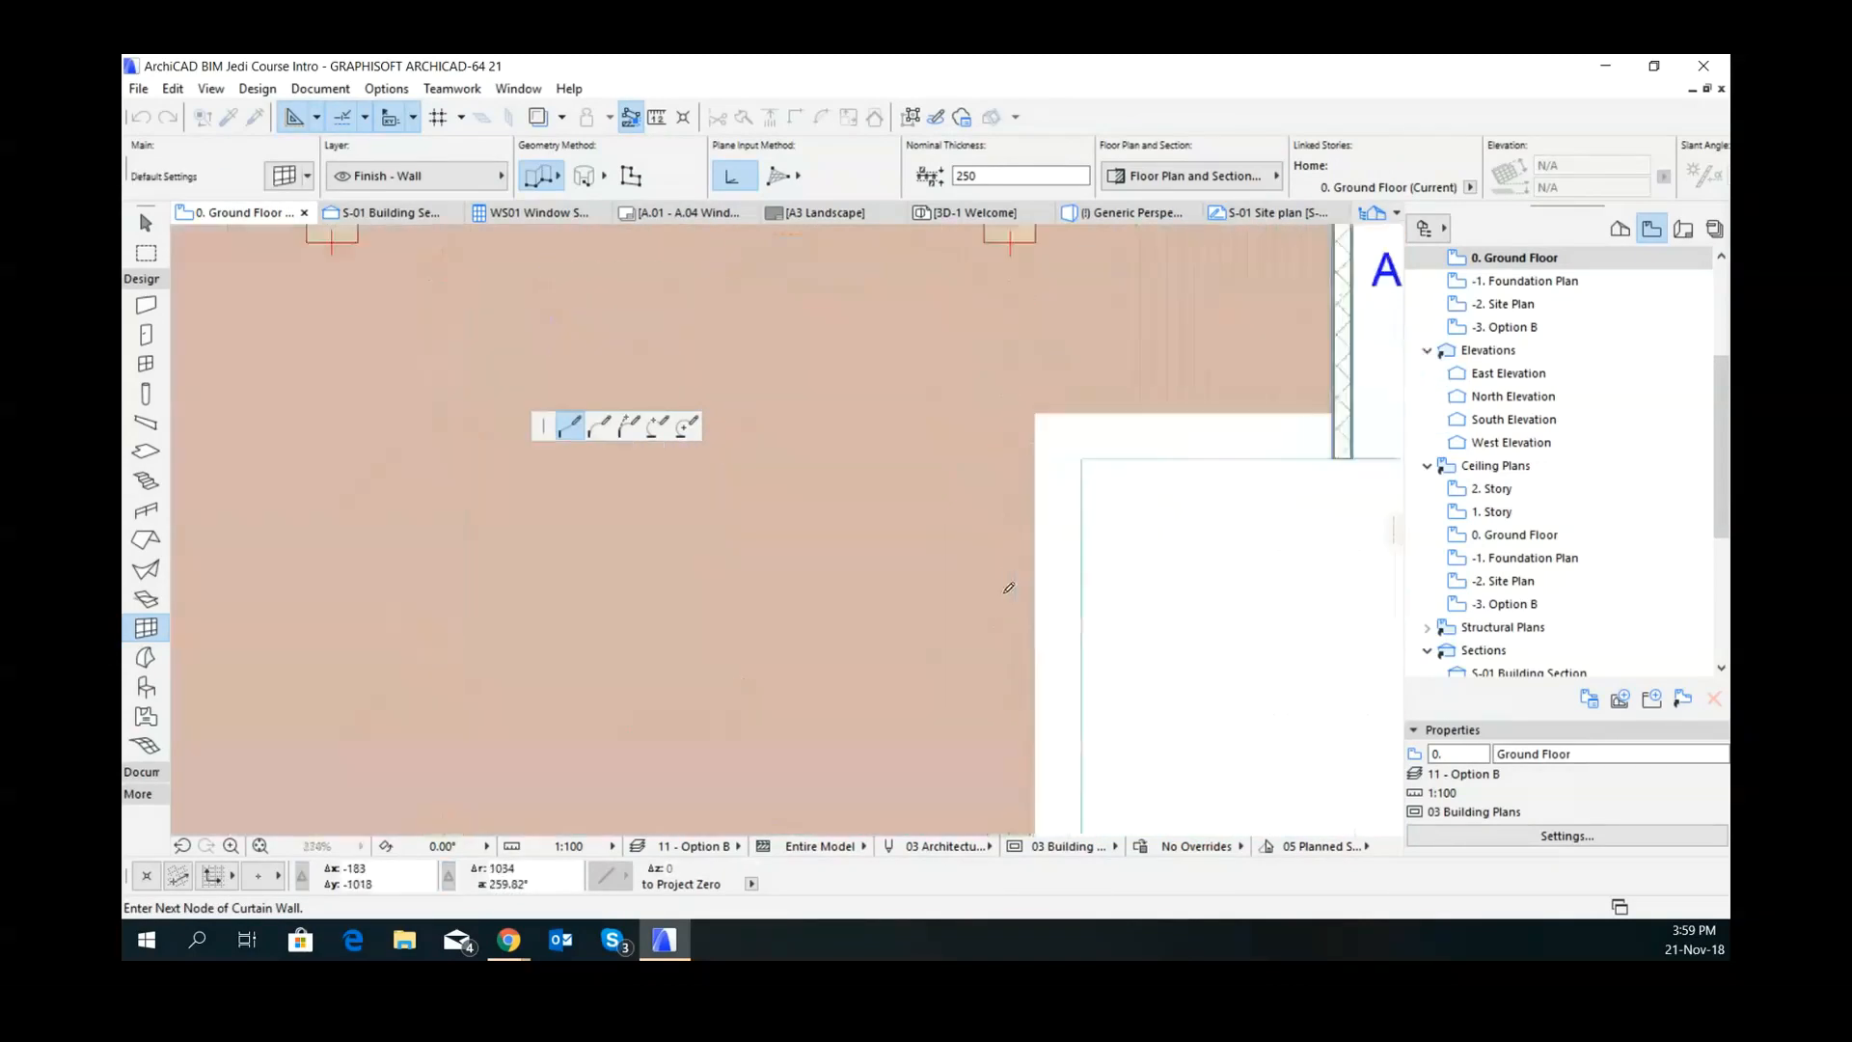
- Run the chain across the stairwell front and about 3077 mm down the recess's east side to Showroom 2's southwest column
{"action": "middle_click_drag", "start_coordinate": [1021, 552], "coordinate": [284, 547]}
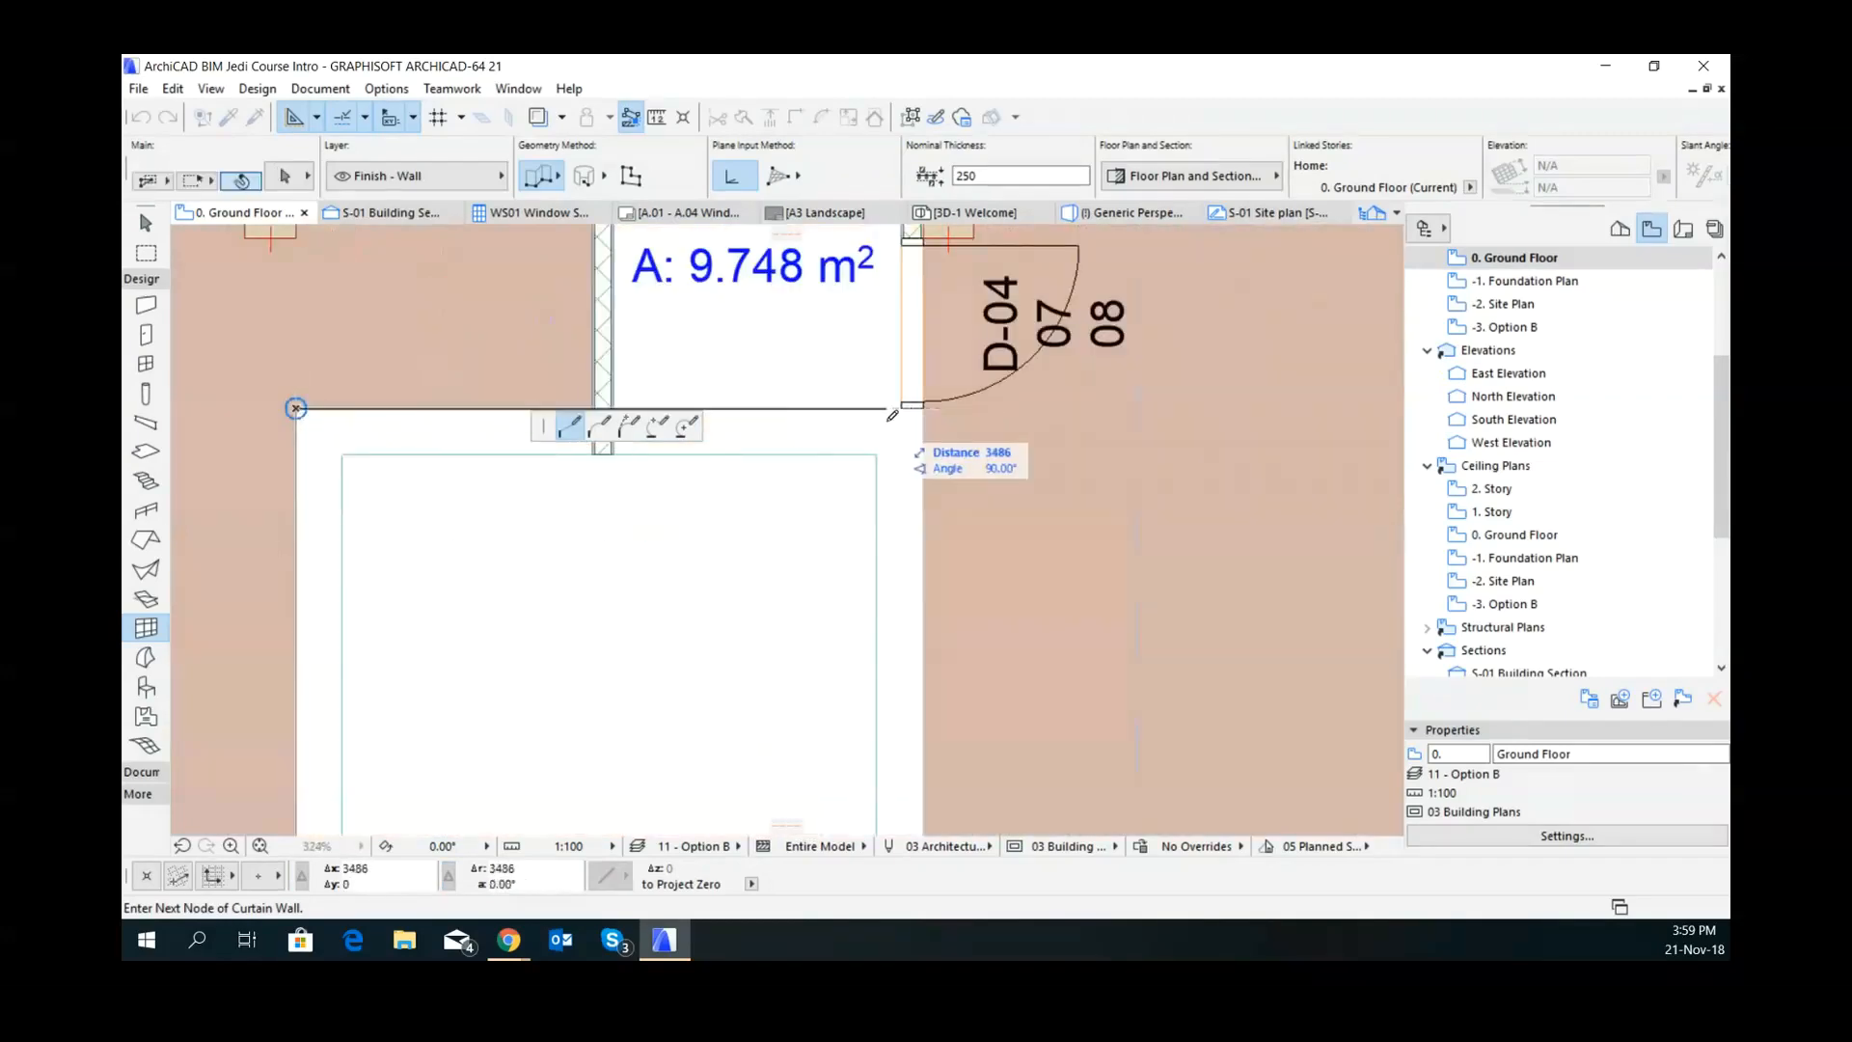
{"action": "key", "text": "Escape"}
{"action": "middle_click_drag", "start_coordinate": [966, 503], "coordinate": [876, 220]}
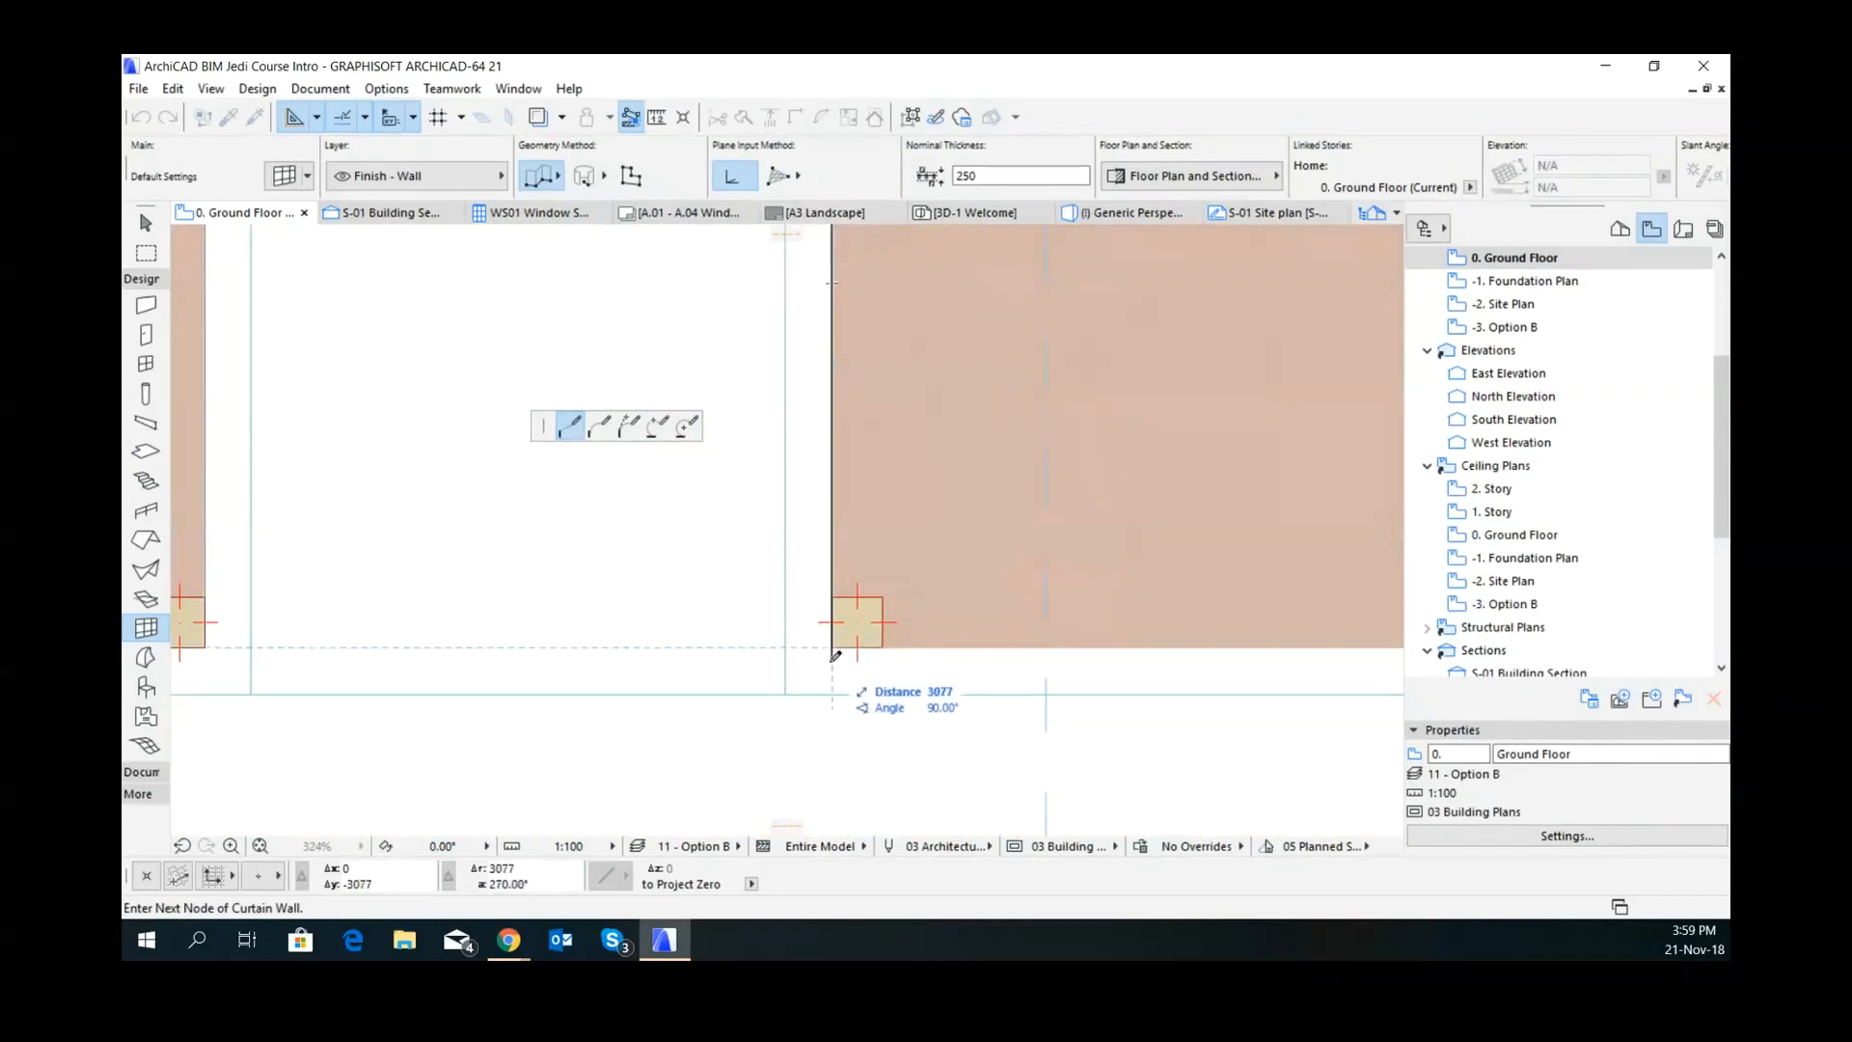
{"action": "left_click", "coordinate": [831, 646]}
- Add an 8300 mm segment along Showroom 2's south side to the outer corner of its southeast column
{"action": "scroll", "coordinate": [1138, 634], "scroll_direction": "down", "scroll_amount": 2}
{"action": "middle_click_drag", "start_coordinate": [1274, 652], "coordinate": [353, 695]}
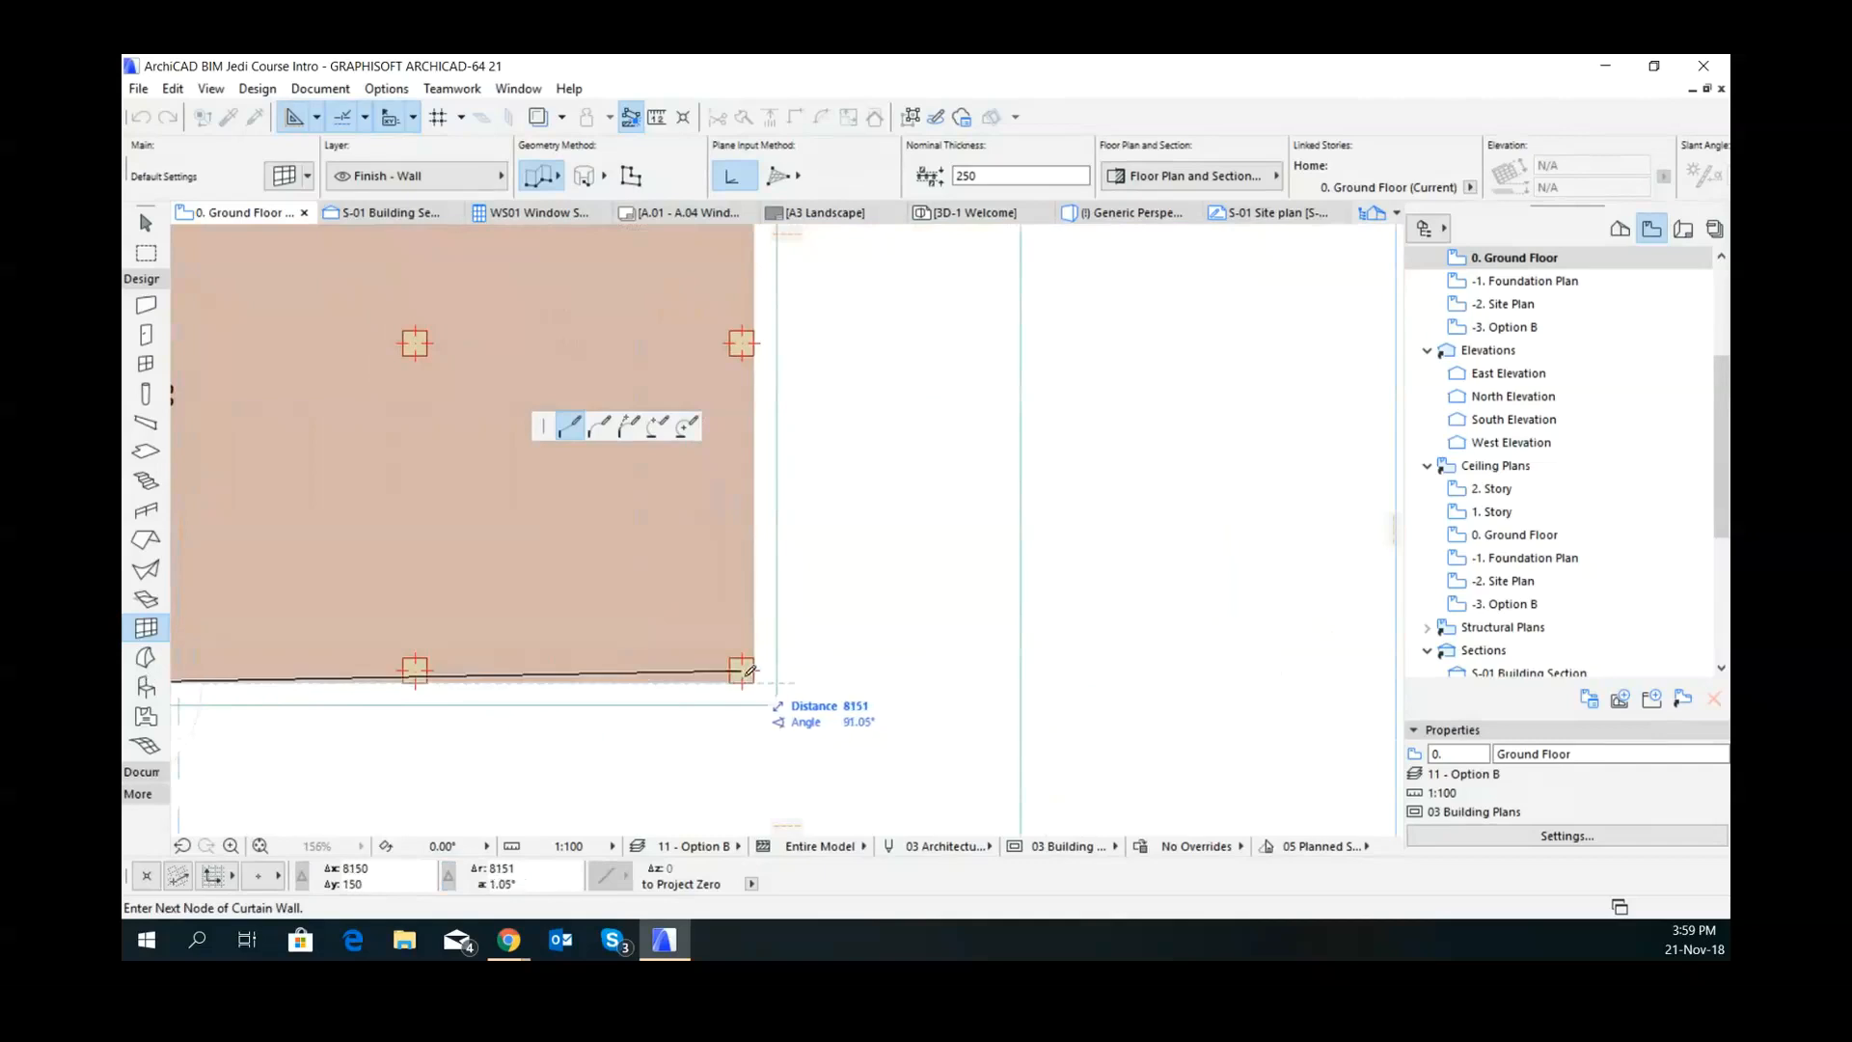
{"action": "scroll", "coordinate": [750, 670], "scroll_direction": "up", "scroll_amount": 2}
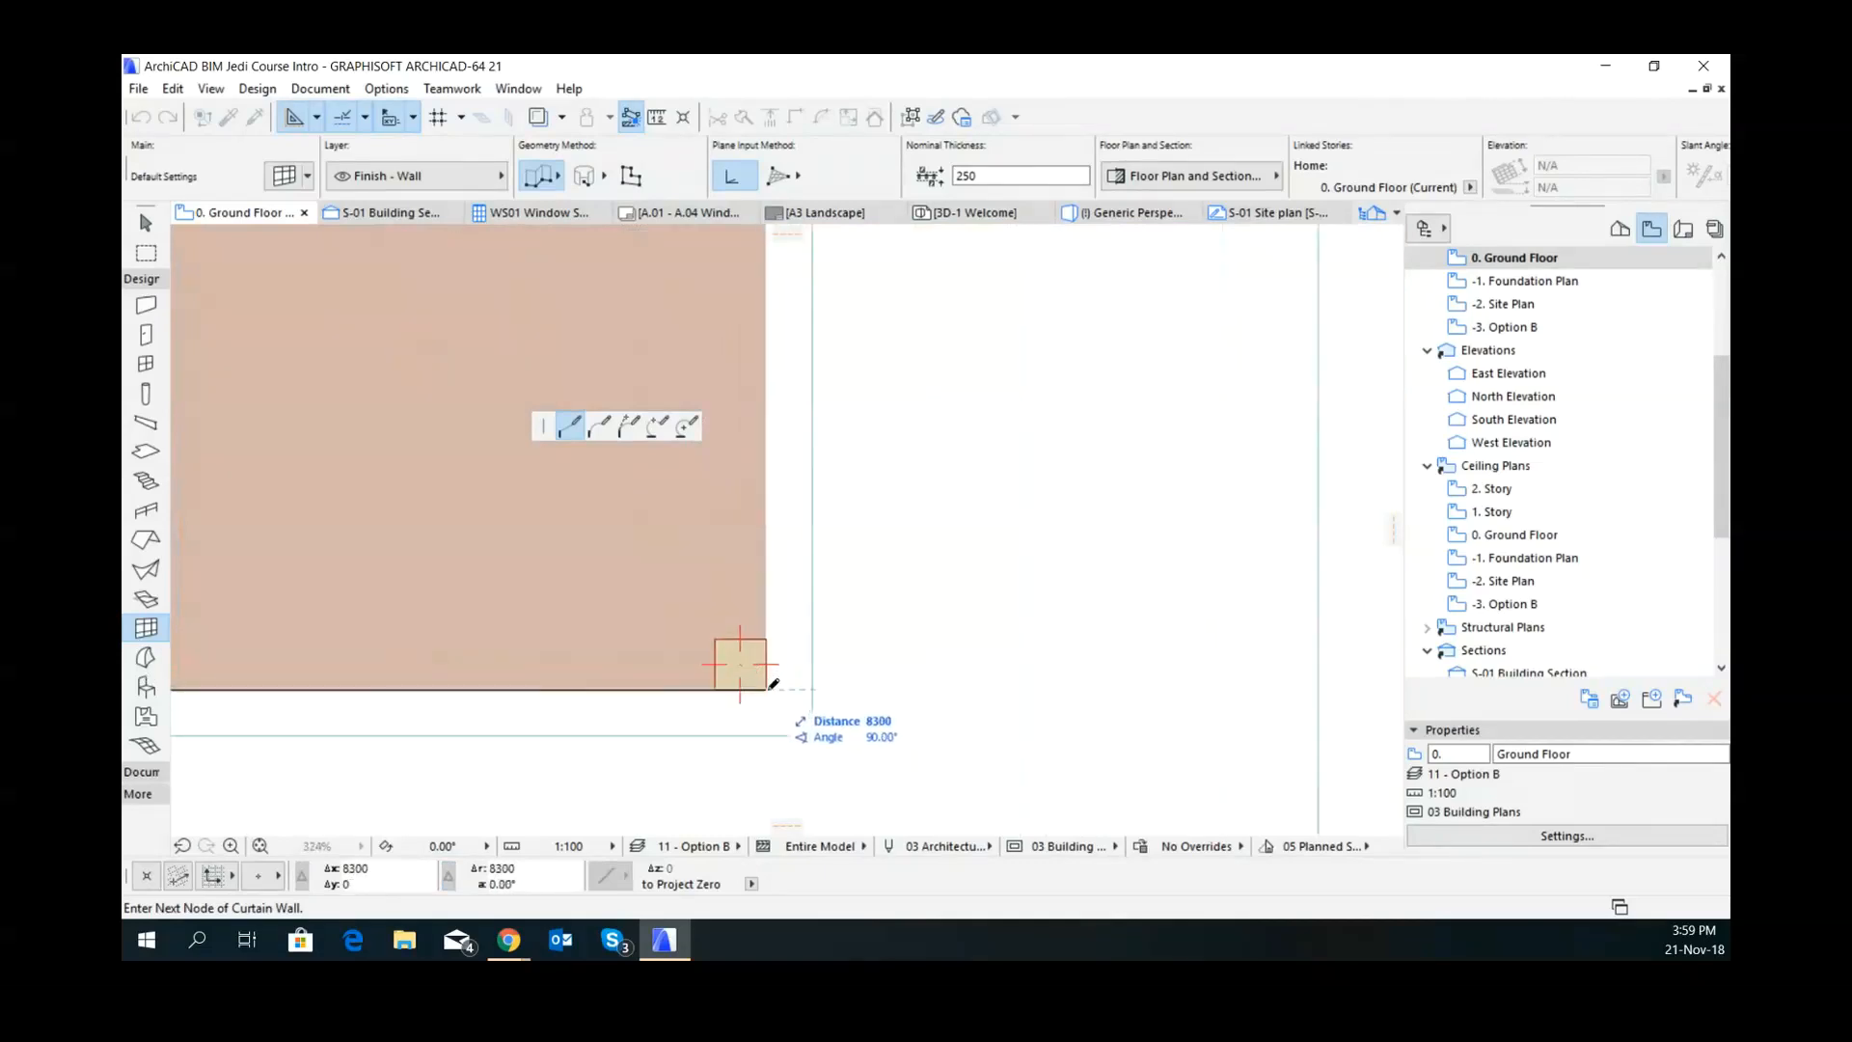
{"action": "left_click", "coordinate": [768, 689]}
- Run the last segment up Showroom 2's east side to the south wall of the northeast office and finish the chain
{"action": "middle_click_drag", "start_coordinate": [751, 373], "coordinate": [845, 726]}
{"action": "scroll", "coordinate": [914, 644], "scroll_direction": "down", "scroll_amount": 1}
{"action": "middle_click_drag", "start_coordinate": [942, 307], "coordinate": [972, 849]}
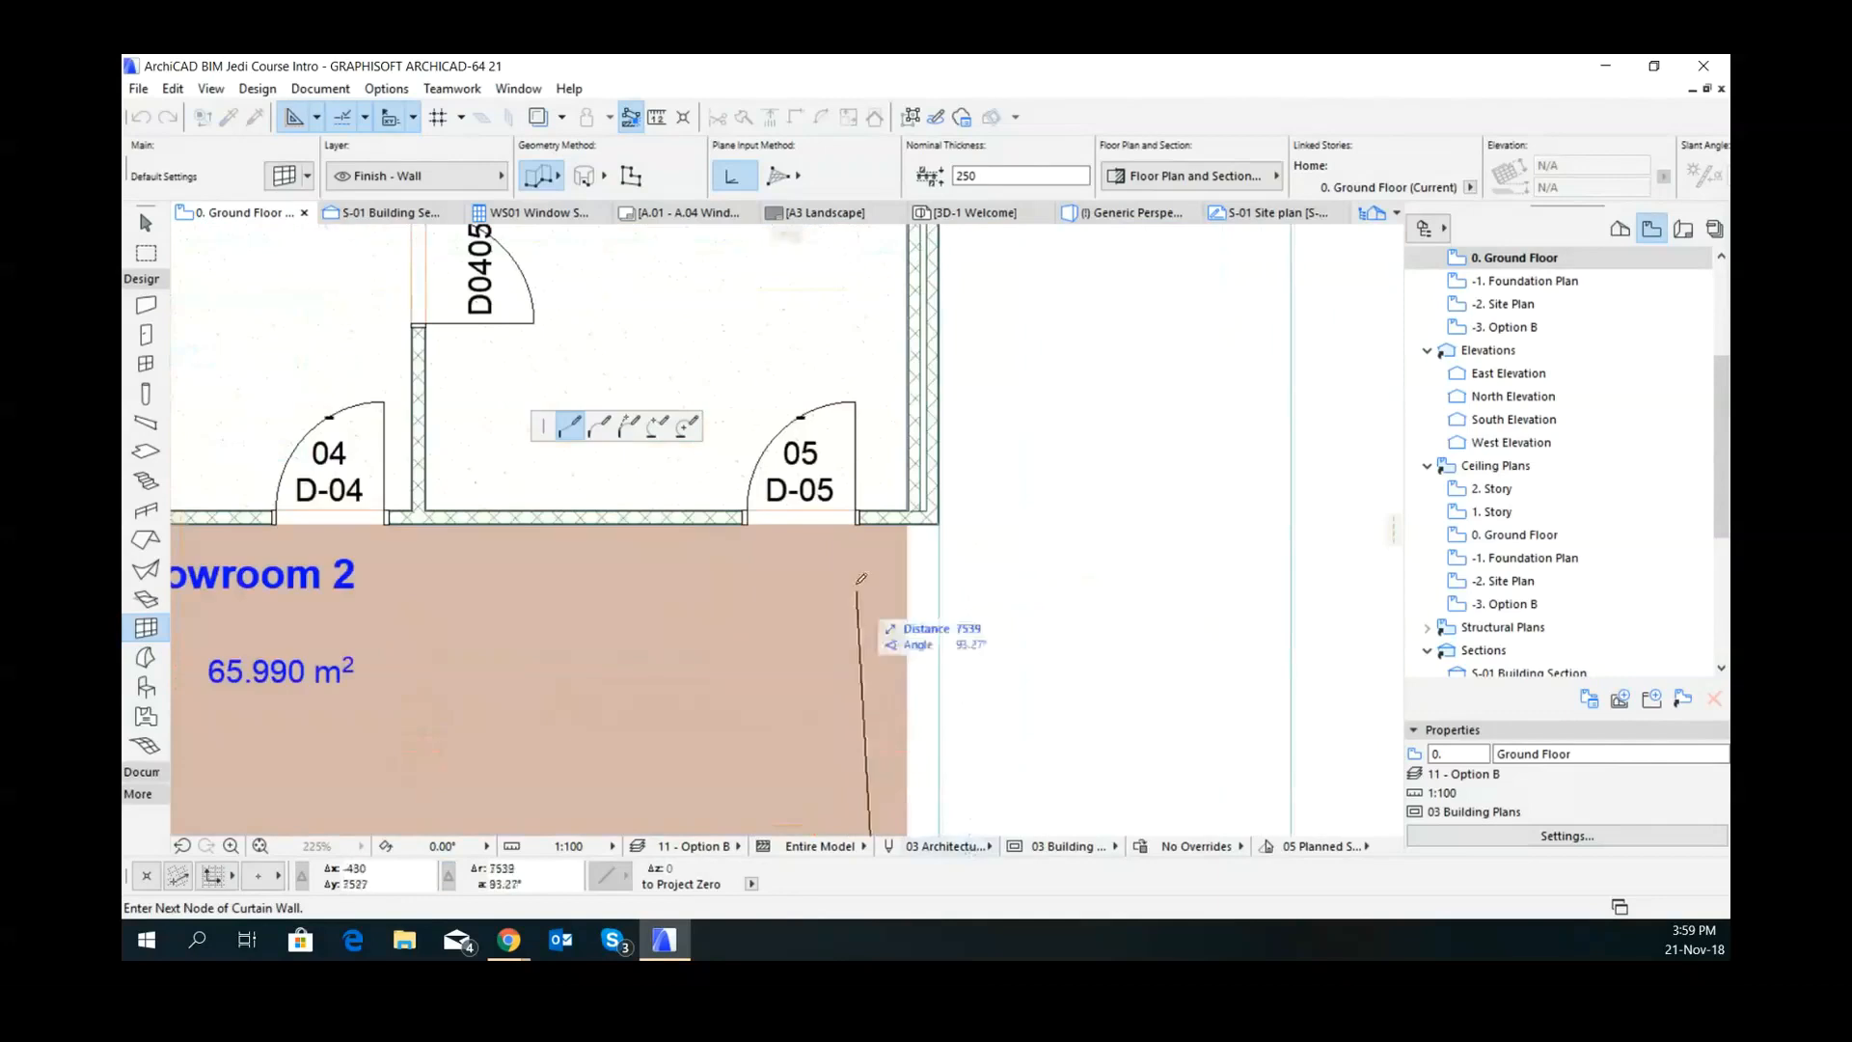
{"action": "double_click", "coordinate": [941, 516]}
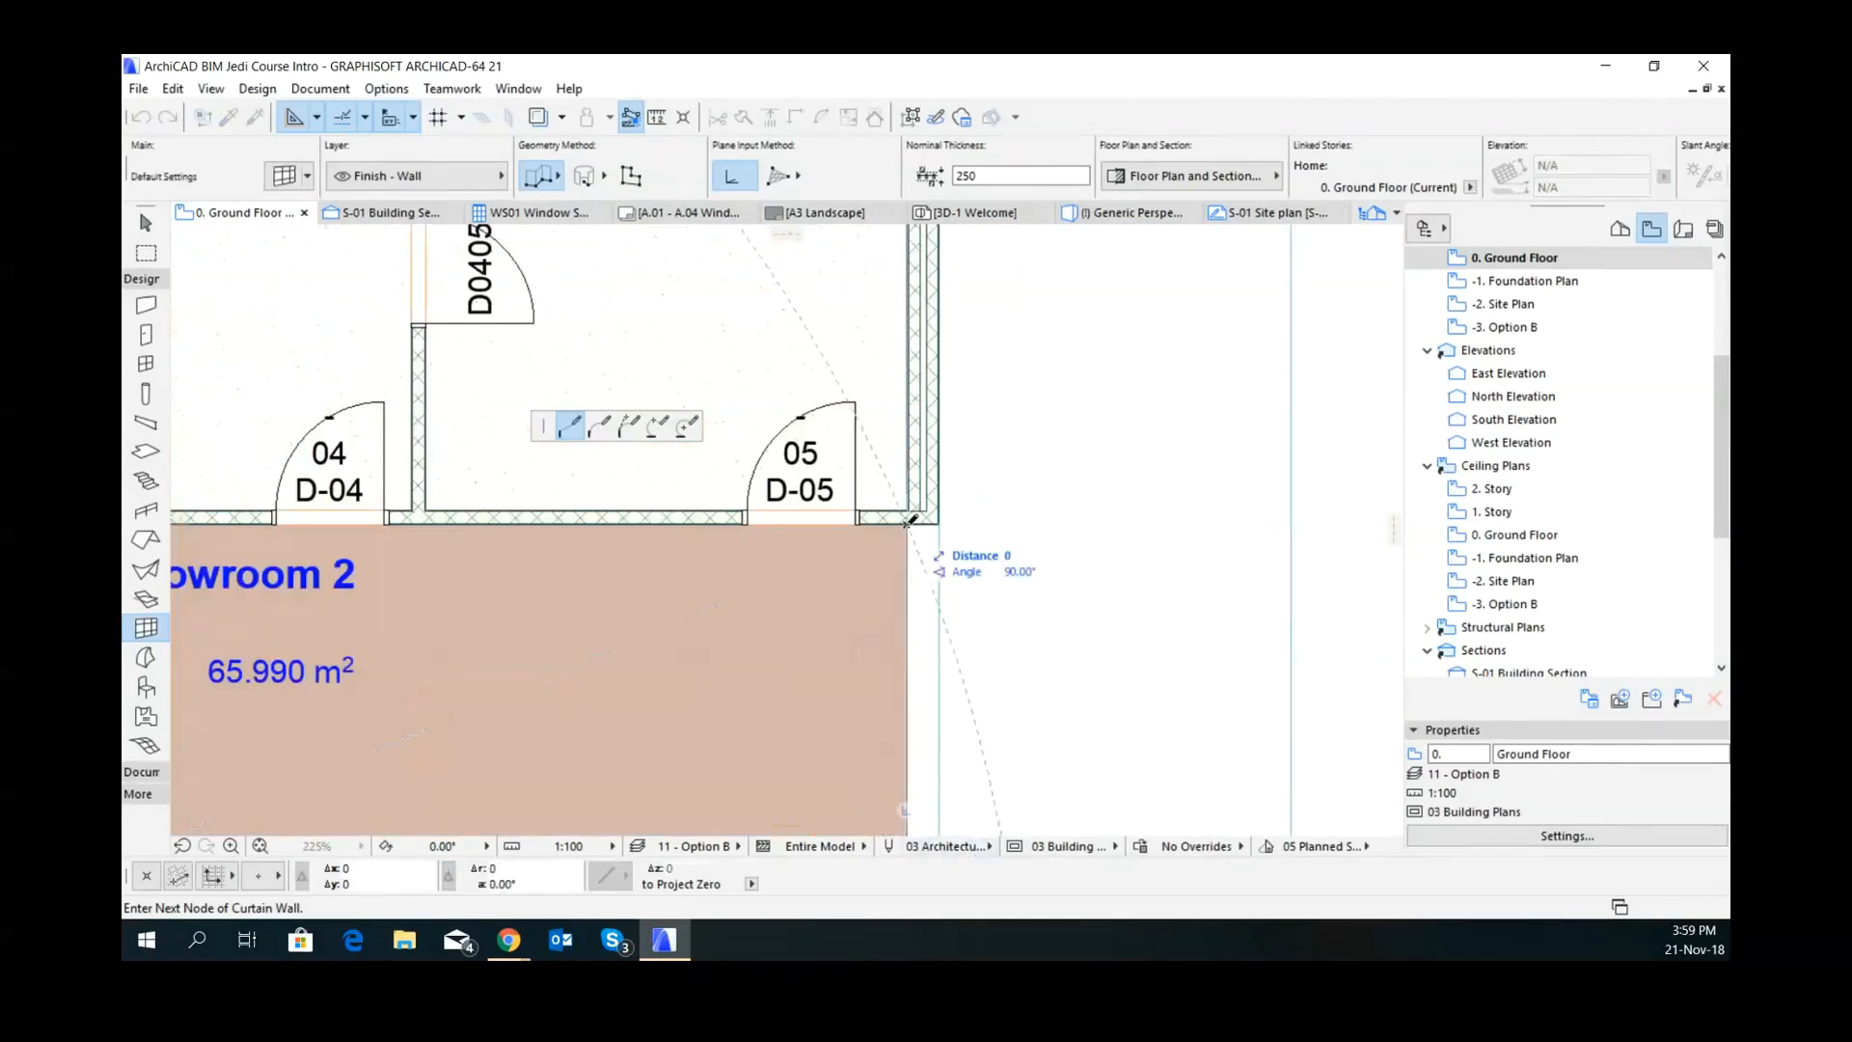
- Set the external side south of the building and place the curtain wall from 0 to 5760 relative to the current story
{"action": "scroll", "coordinate": [1027, 699], "scroll_direction": "down", "scroll_amount": 7}
{"action": "middle_click_drag", "start_coordinate": [1011, 595], "coordinate": [1005, 386]}
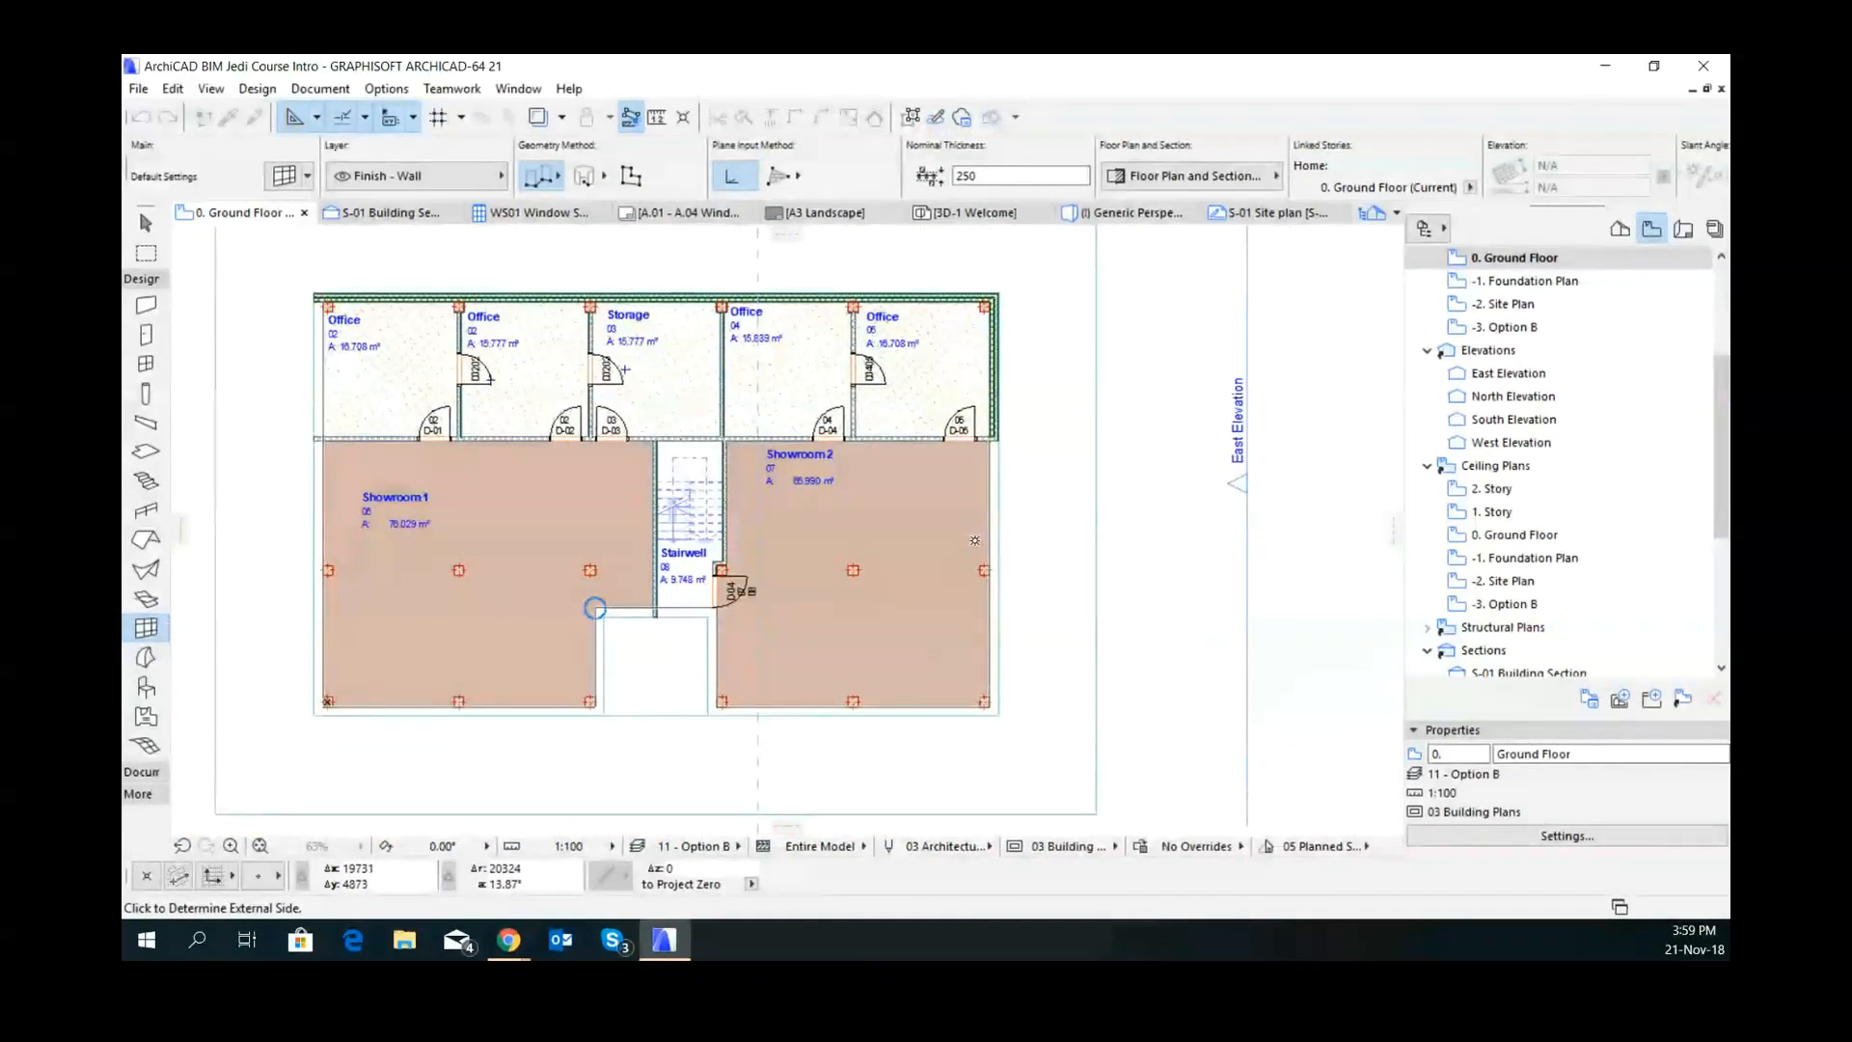
{"action": "left_click", "coordinate": [848, 767]}
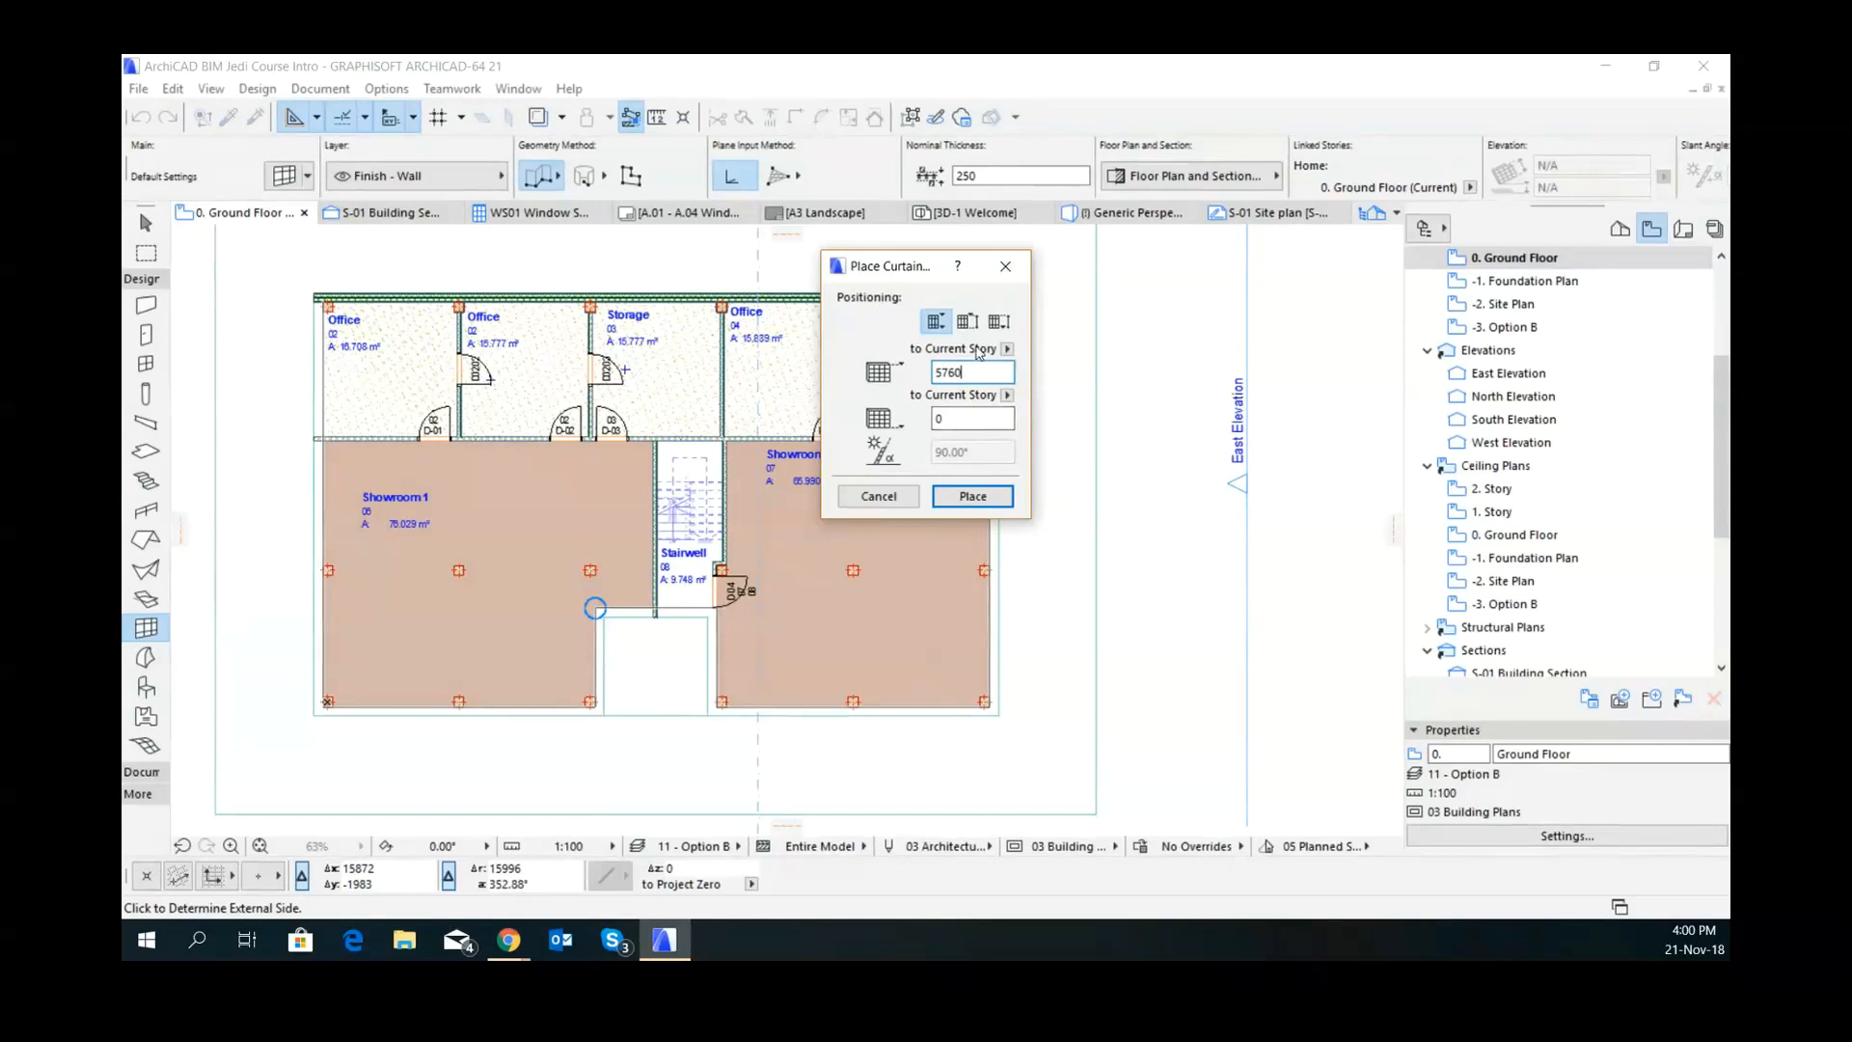
{"action": "left_click", "coordinate": [977, 496]}
{"action": "left_click", "coordinate": [1107, 629]}
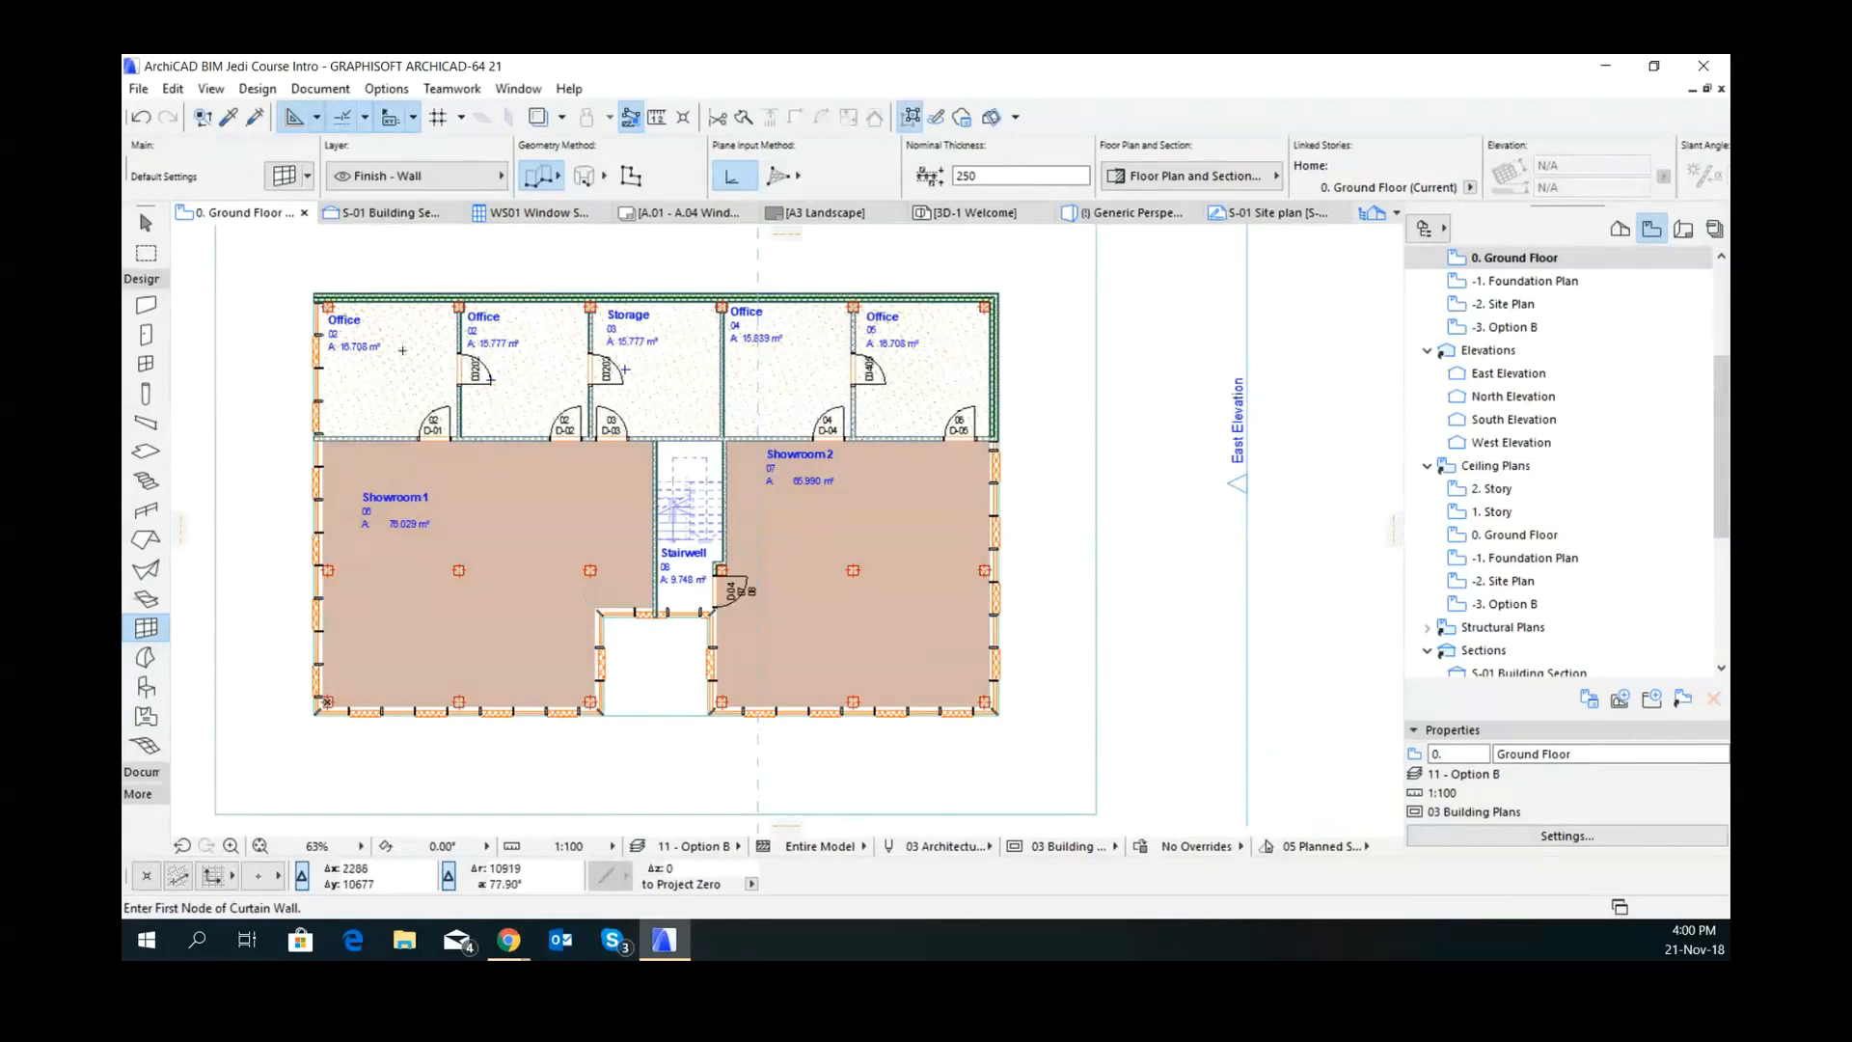
- Select the placed curtain wall on the ground floor plan and display it in 3D
{"action": "scroll", "coordinate": [733, 685], "scroll_direction": "up", "scroll_amount": 5}
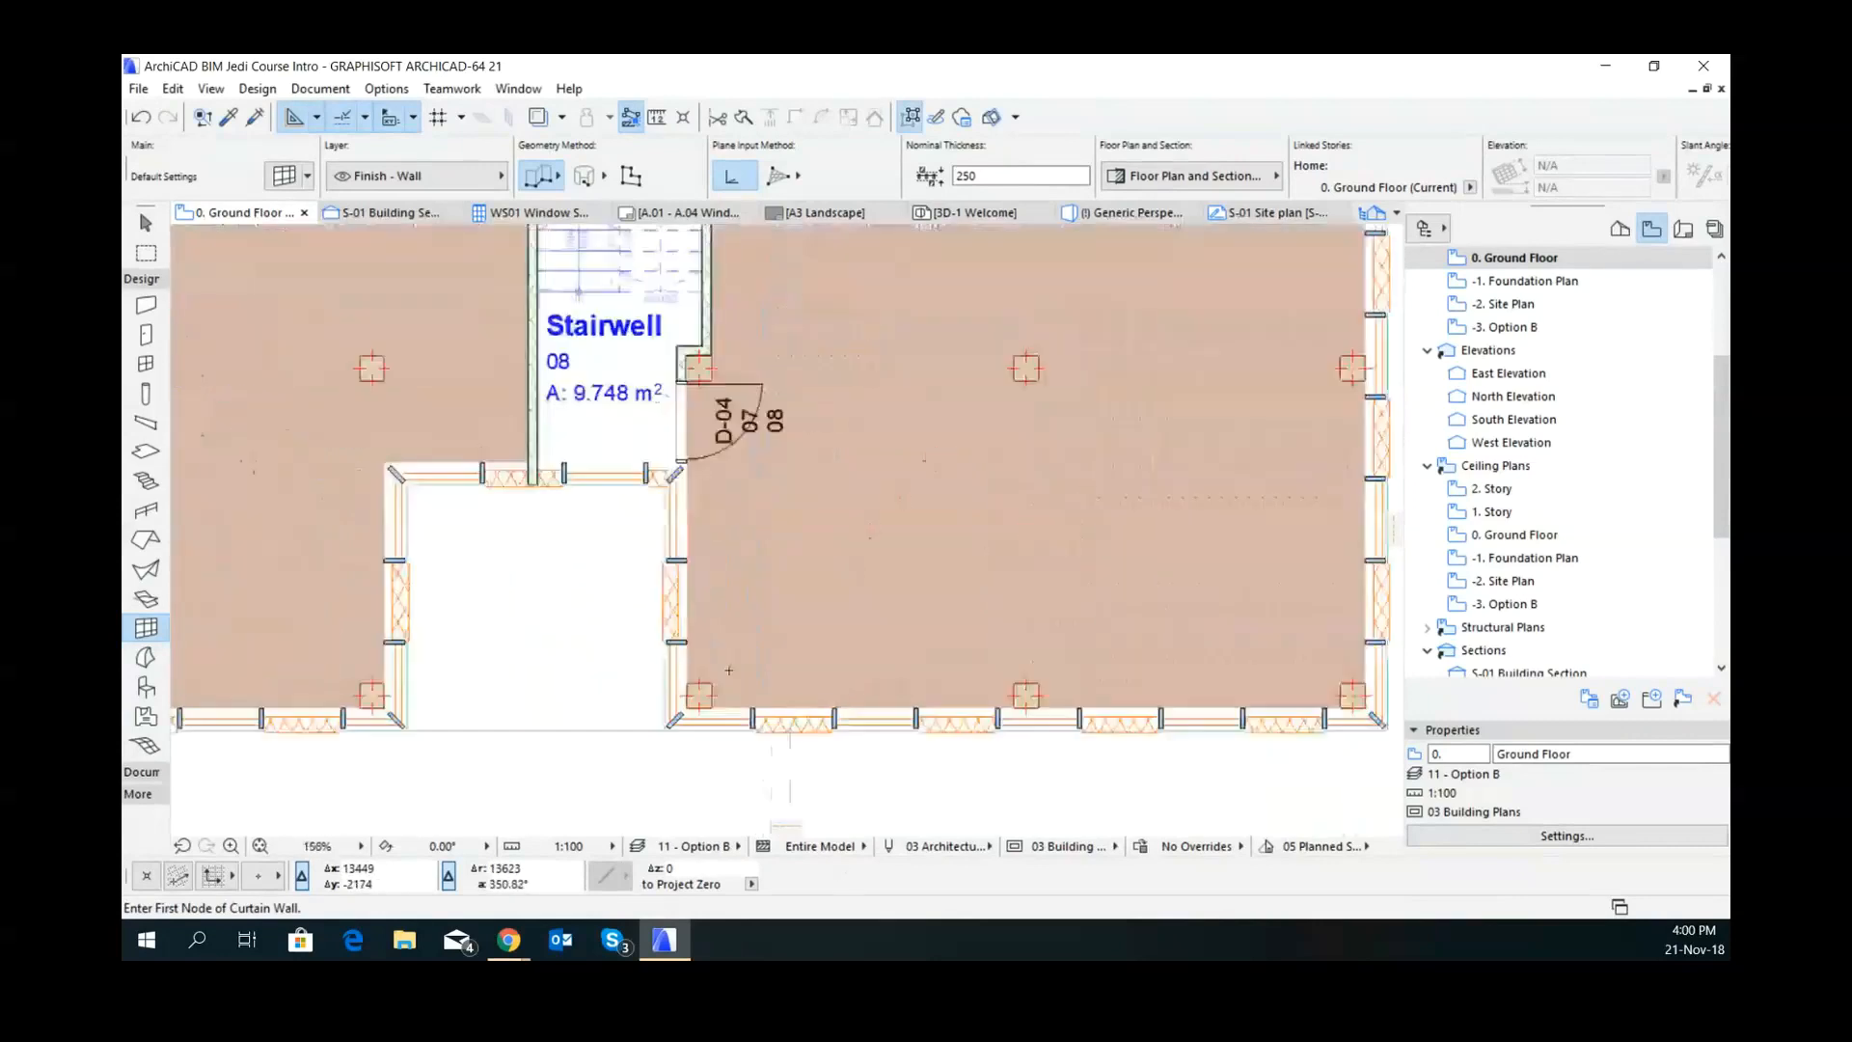
{"action": "middle_click_drag", "start_coordinate": [1062, 789], "coordinate": [815, 760]}
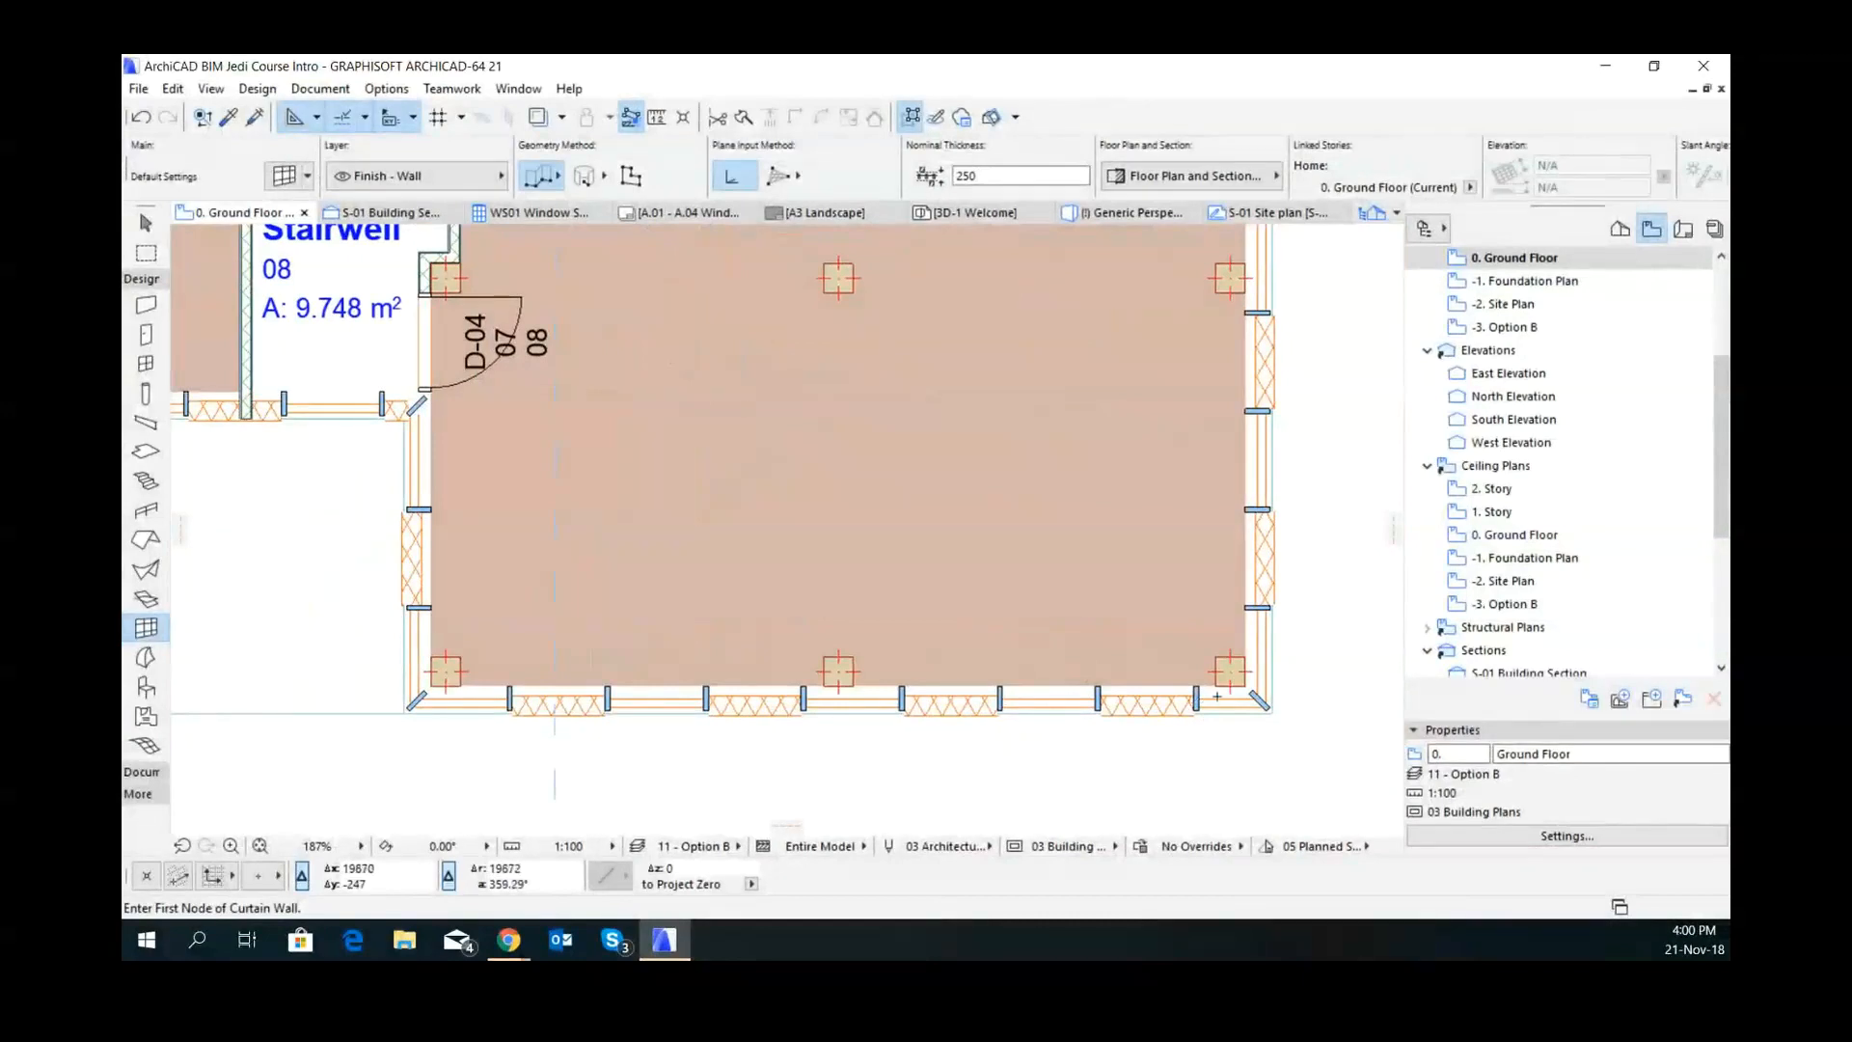
{"action": "middle_click_drag", "start_coordinate": [1269, 314], "coordinate": [1057, 701]}
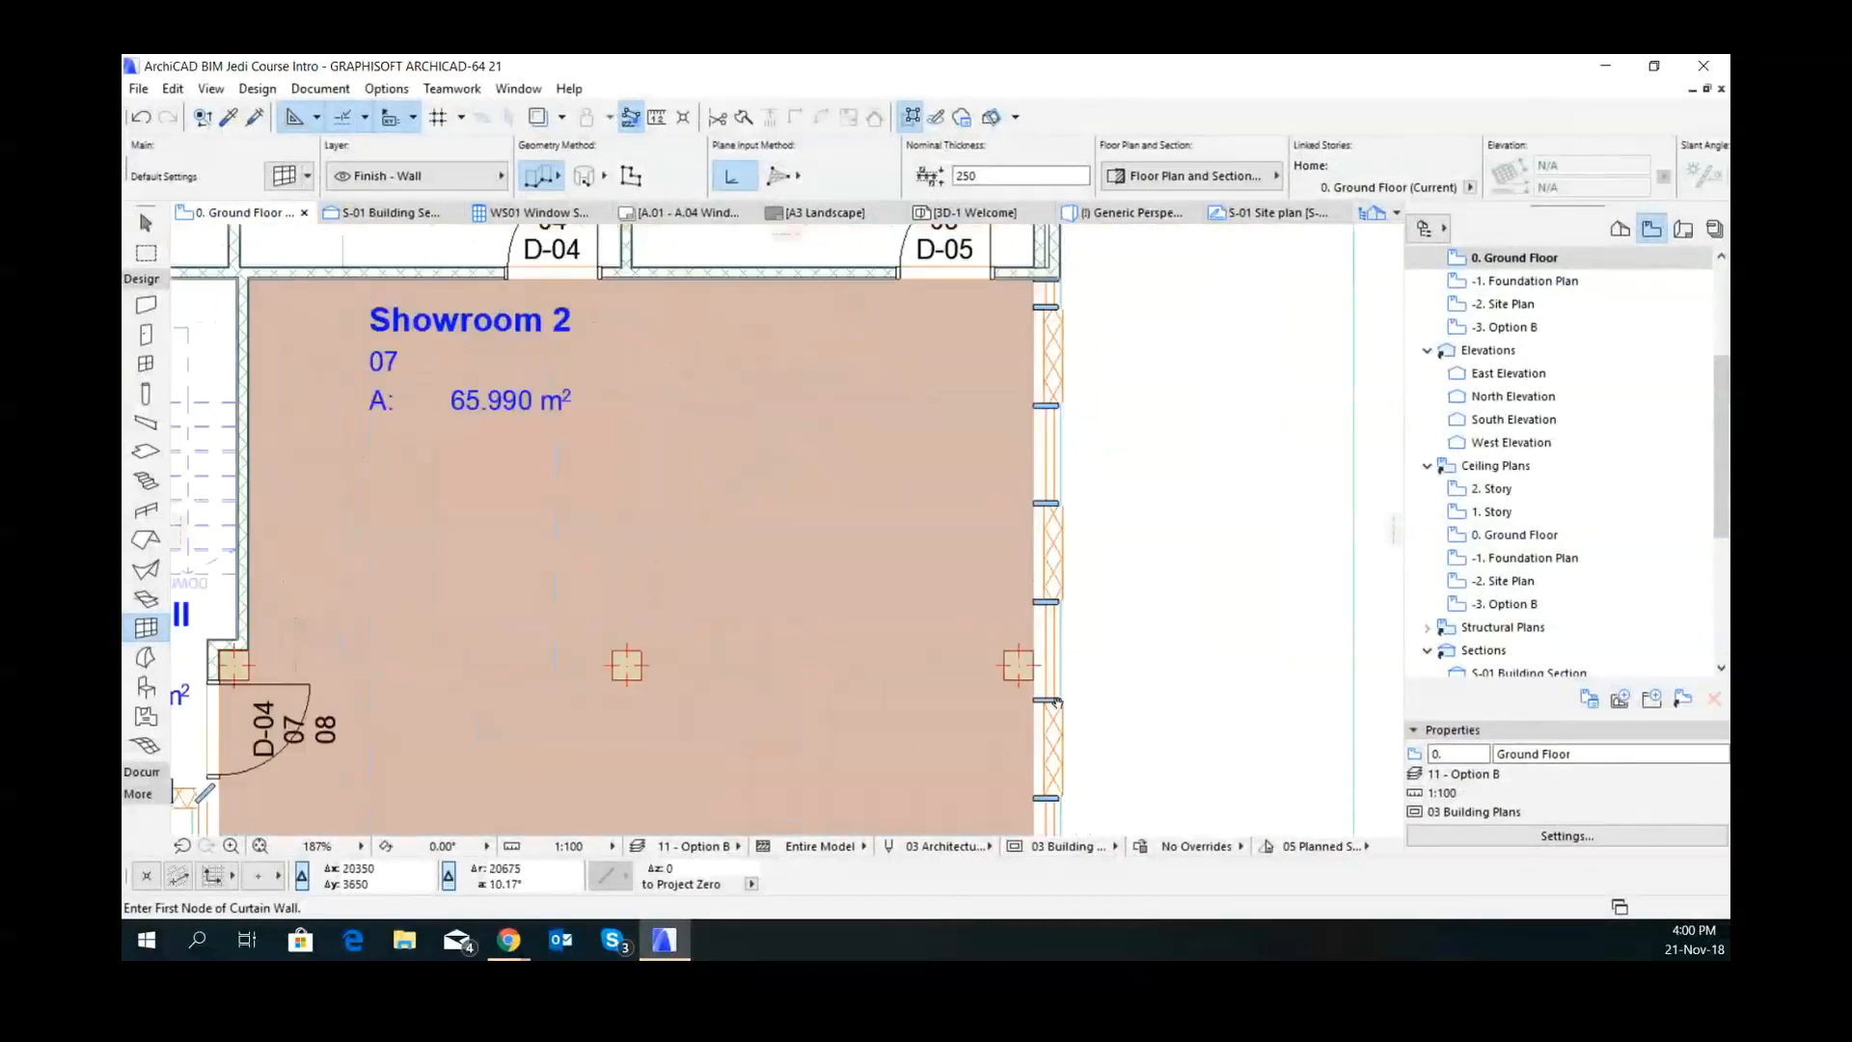
{"action": "scroll", "coordinate": [1105, 482], "scroll_direction": "down", "scroll_amount": 2}
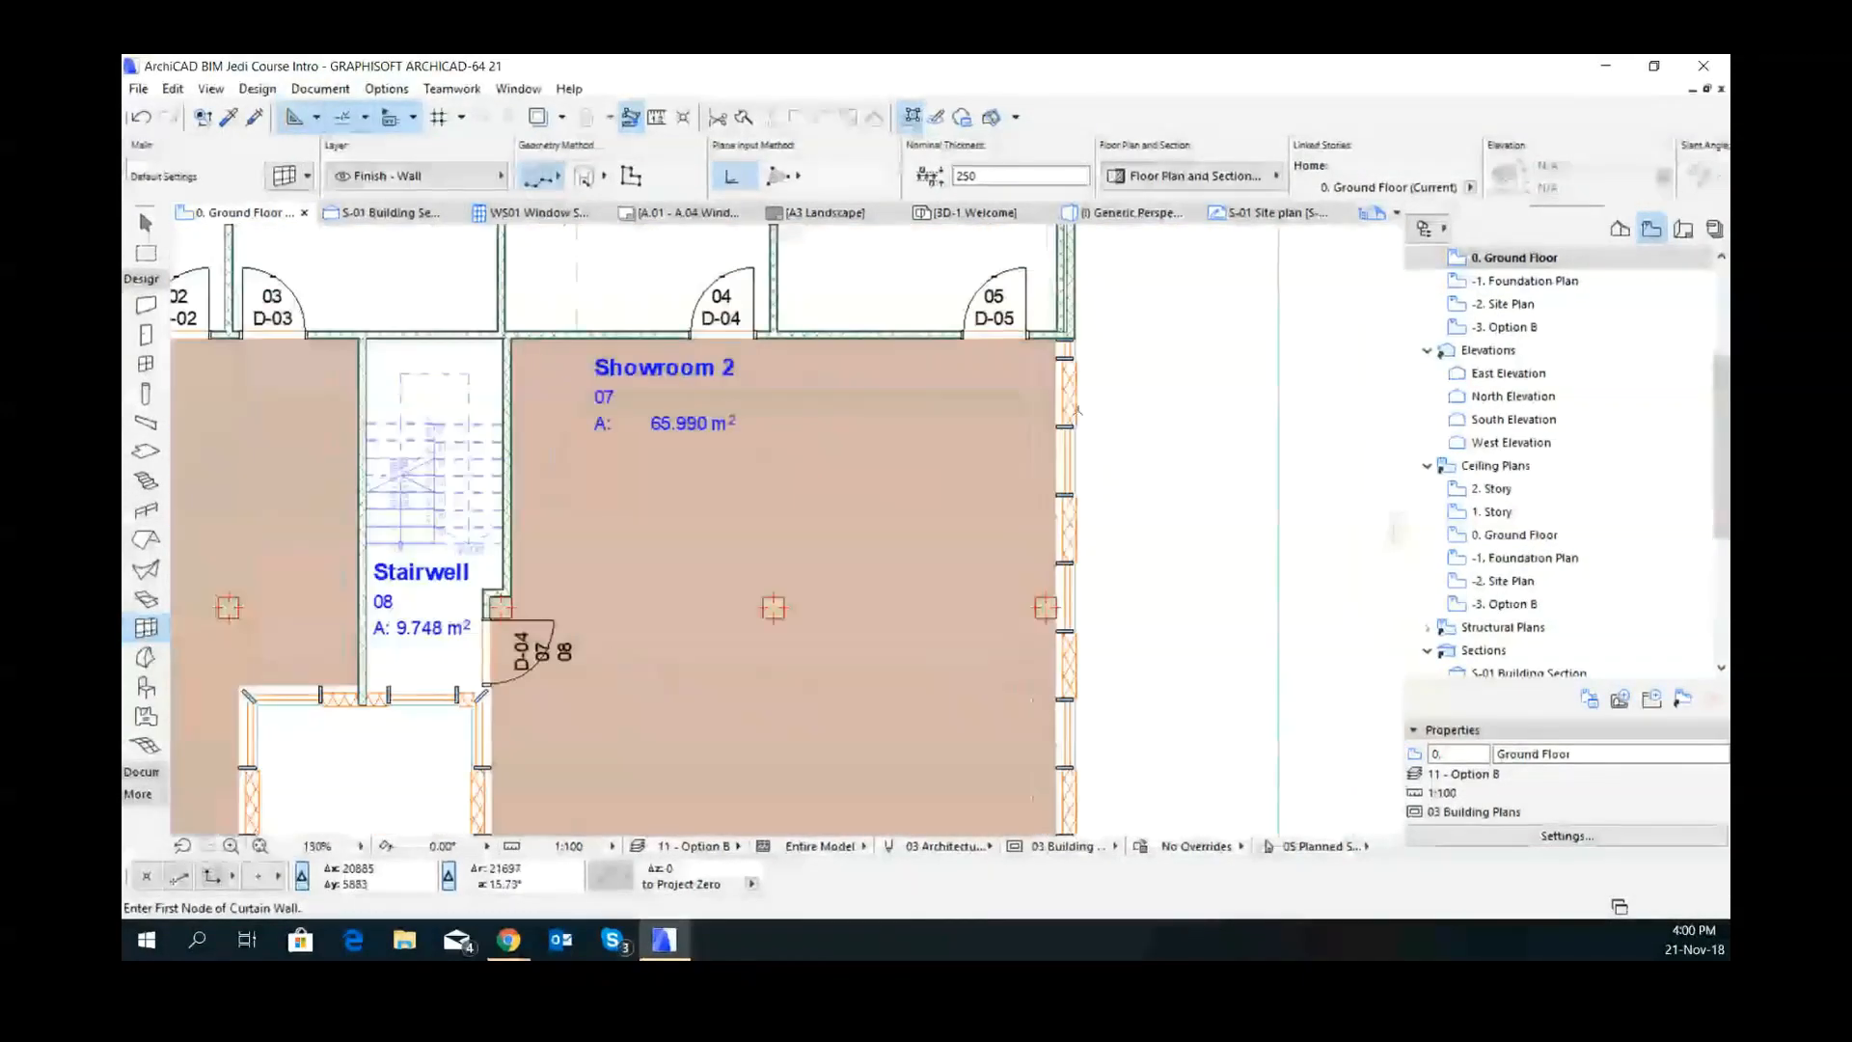
{"action": "left_click", "coordinate": [1064, 342]}
{"action": "scroll", "coordinate": [1012, 357], "scroll_direction": "down", "scroll_amount": 2}
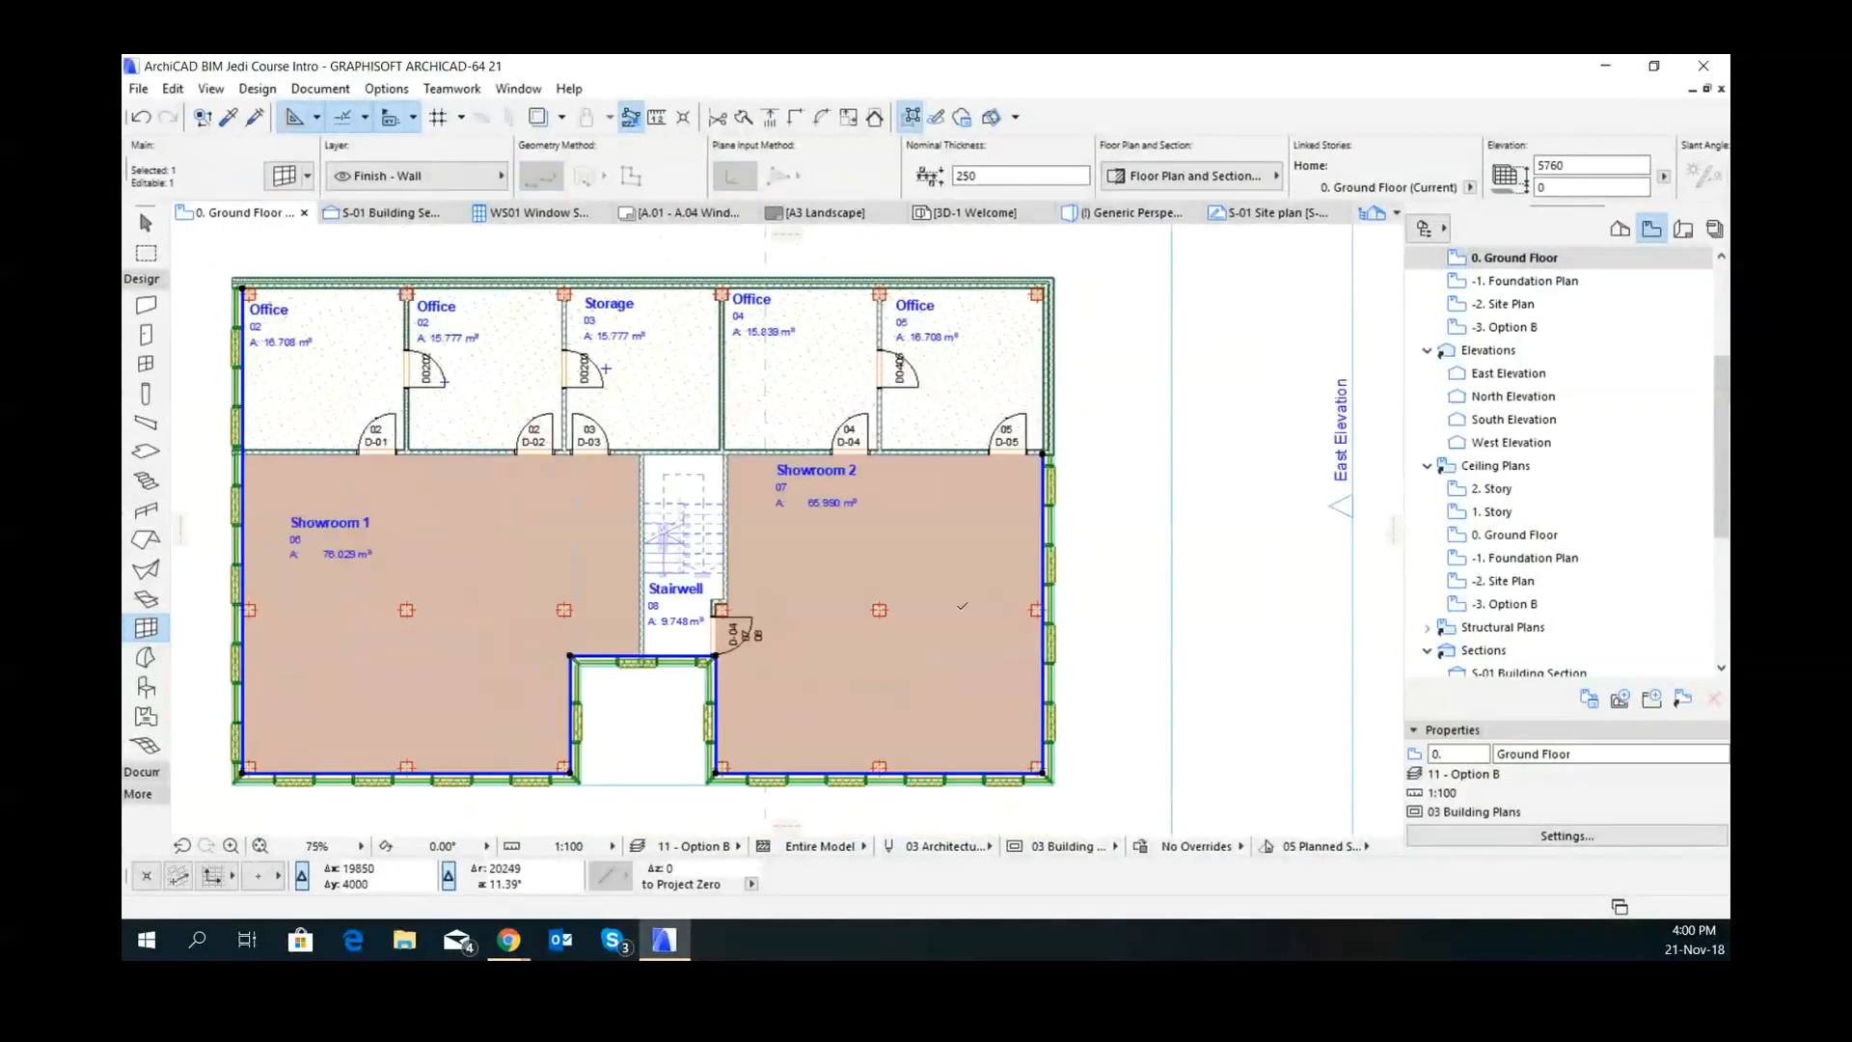
{"action": "middle_click_drag", "start_coordinate": [926, 501], "coordinate": [1051, 529]}
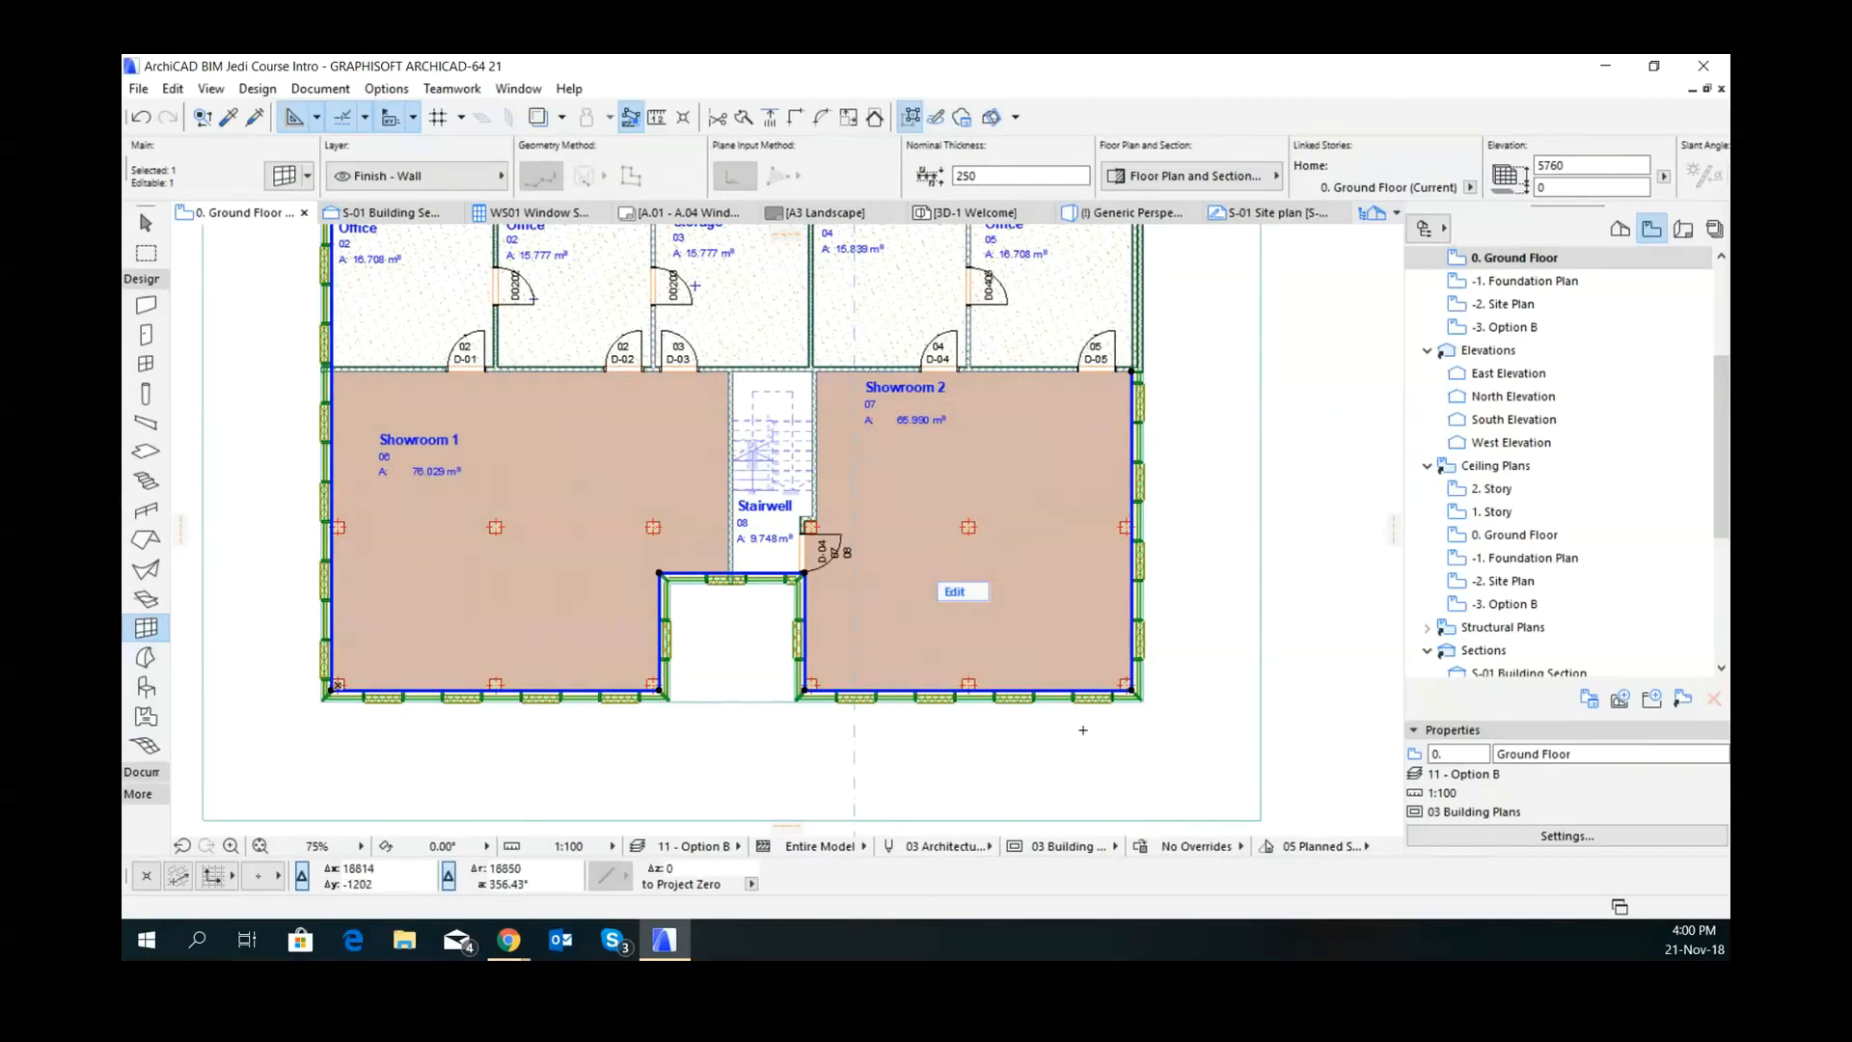
{"action": "key", "text": "F3"}
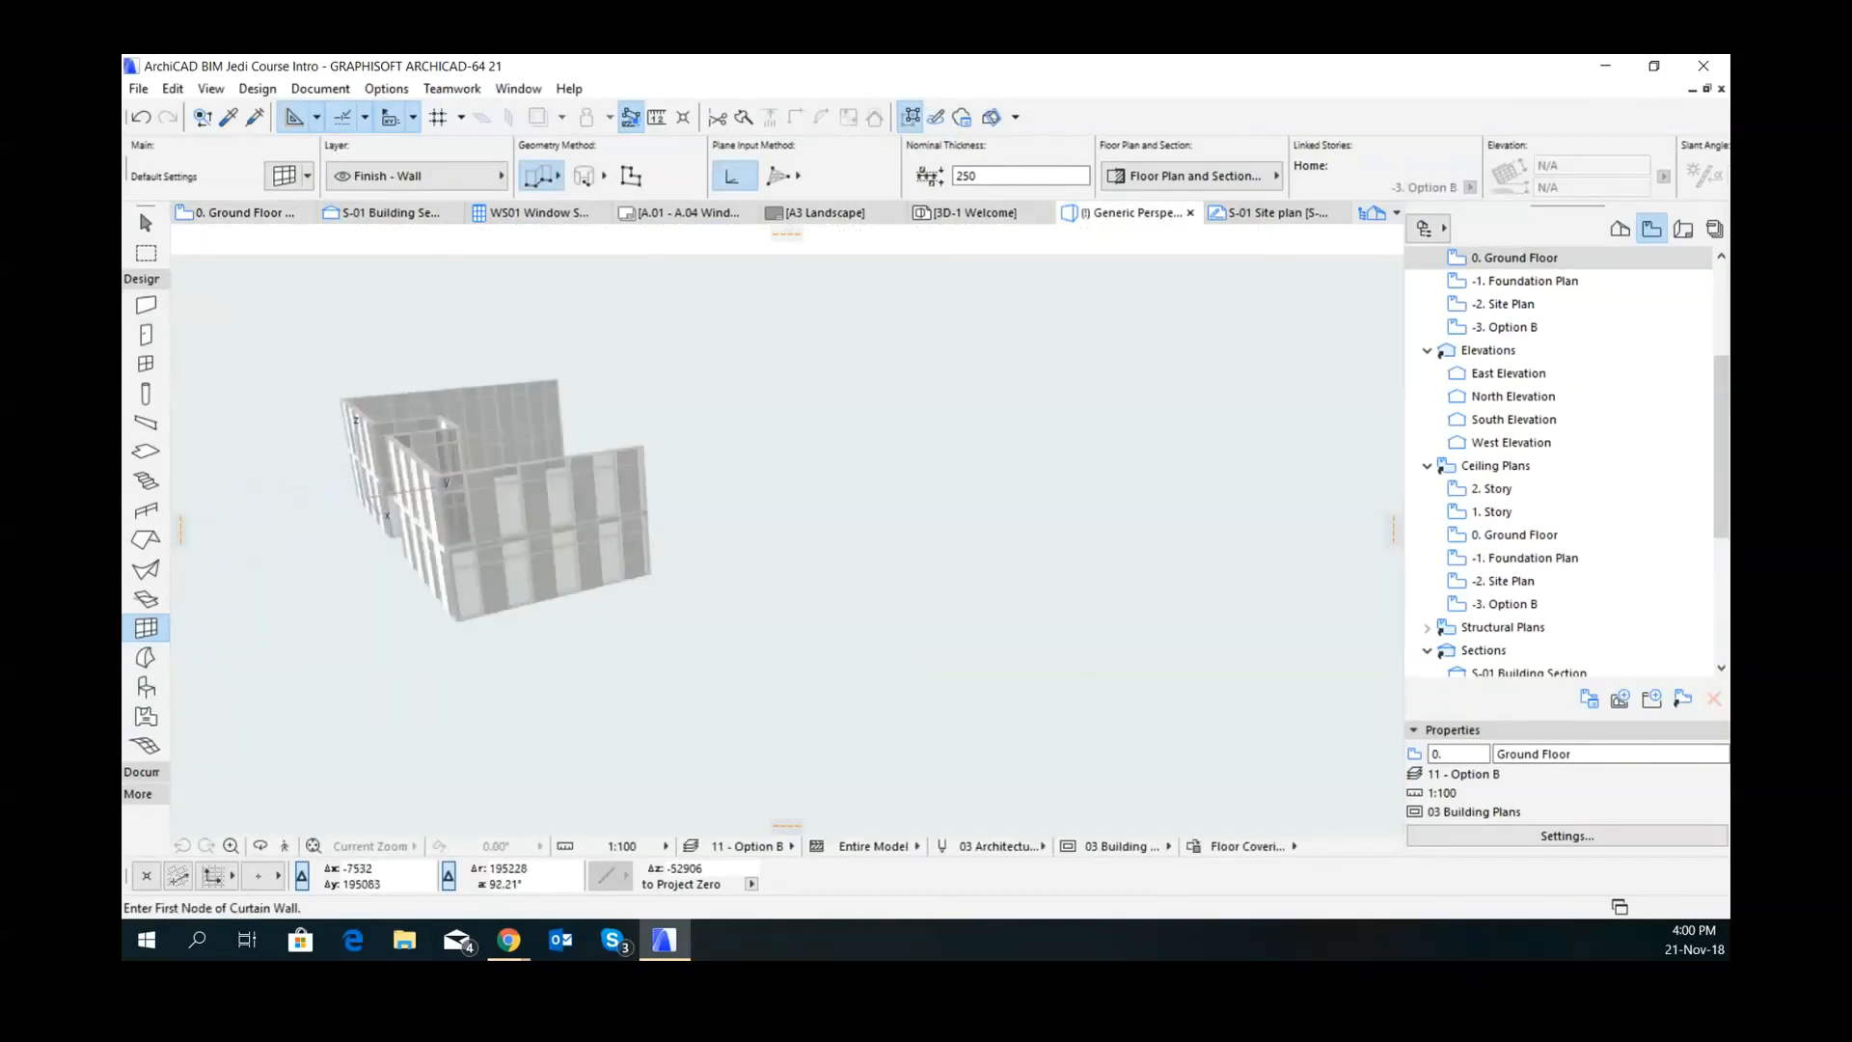
- Select the curtain wall in the 3D view from the front and enter its edit mode
{"action": "middle_click_drag", "start_coordinate": [366, 546], "coordinate": [1232, 541], "text": "shift"}
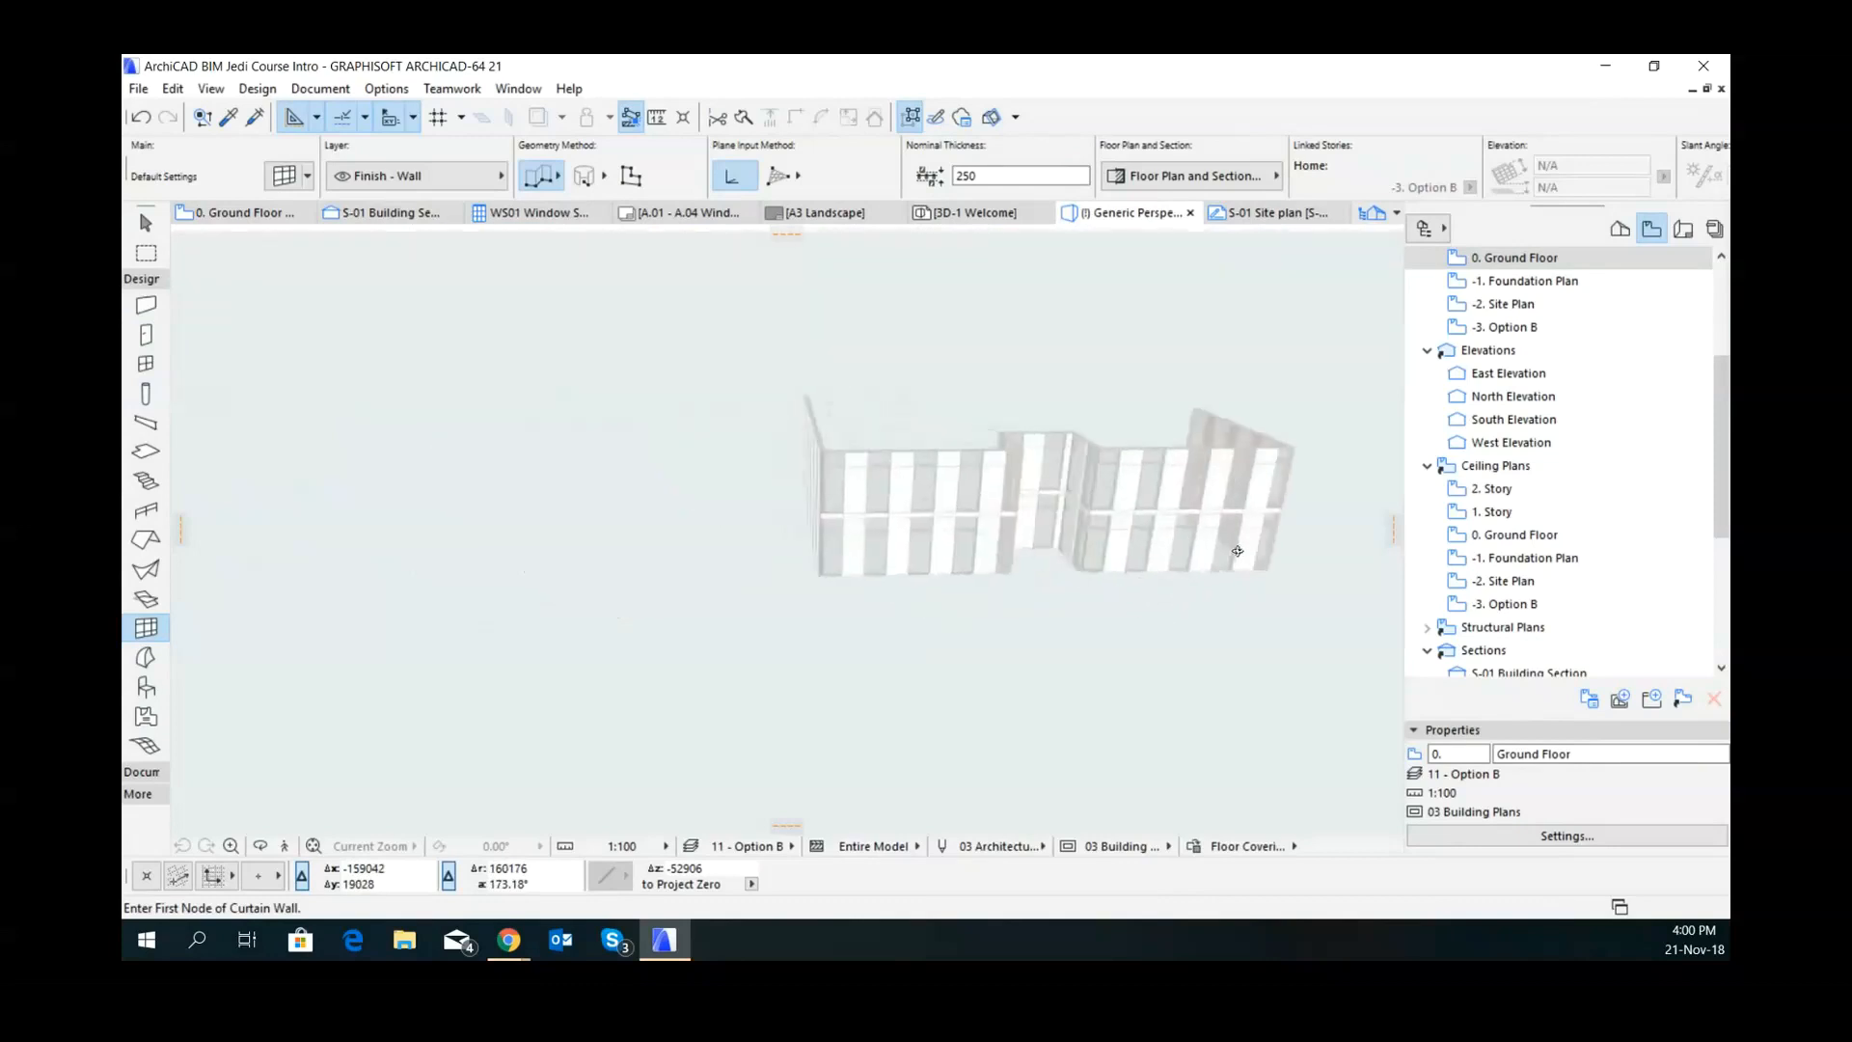
{"action": "scroll", "coordinate": [1072, 511], "scroll_direction": "up", "scroll_amount": 2}
{"action": "scroll", "coordinate": [1109, 566], "scroll_direction": "up", "scroll_amount": 2}
{"action": "middle_click_drag", "start_coordinate": [1109, 565], "coordinate": [982, 569], "text": "shift"}
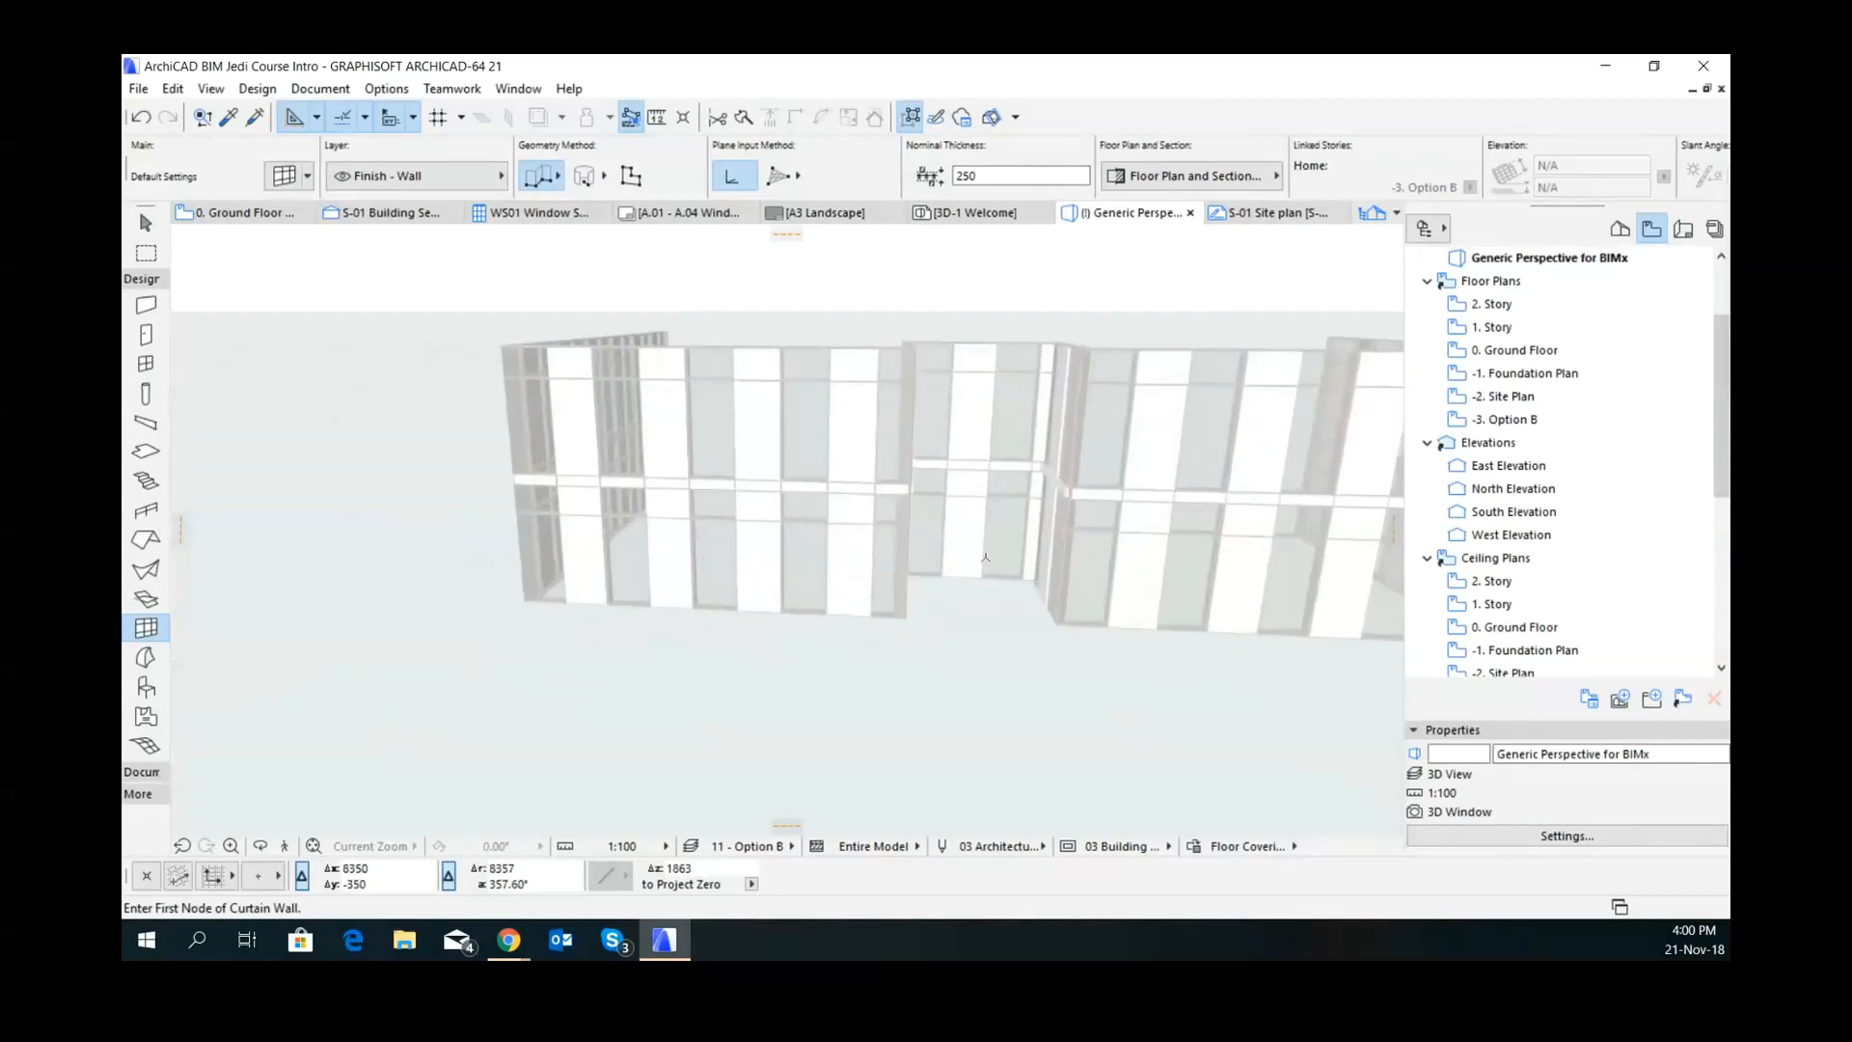
{"action": "left_click", "coordinate": [982, 569], "text": "shift"}
{"action": "left_click", "coordinate": [982, 569]}
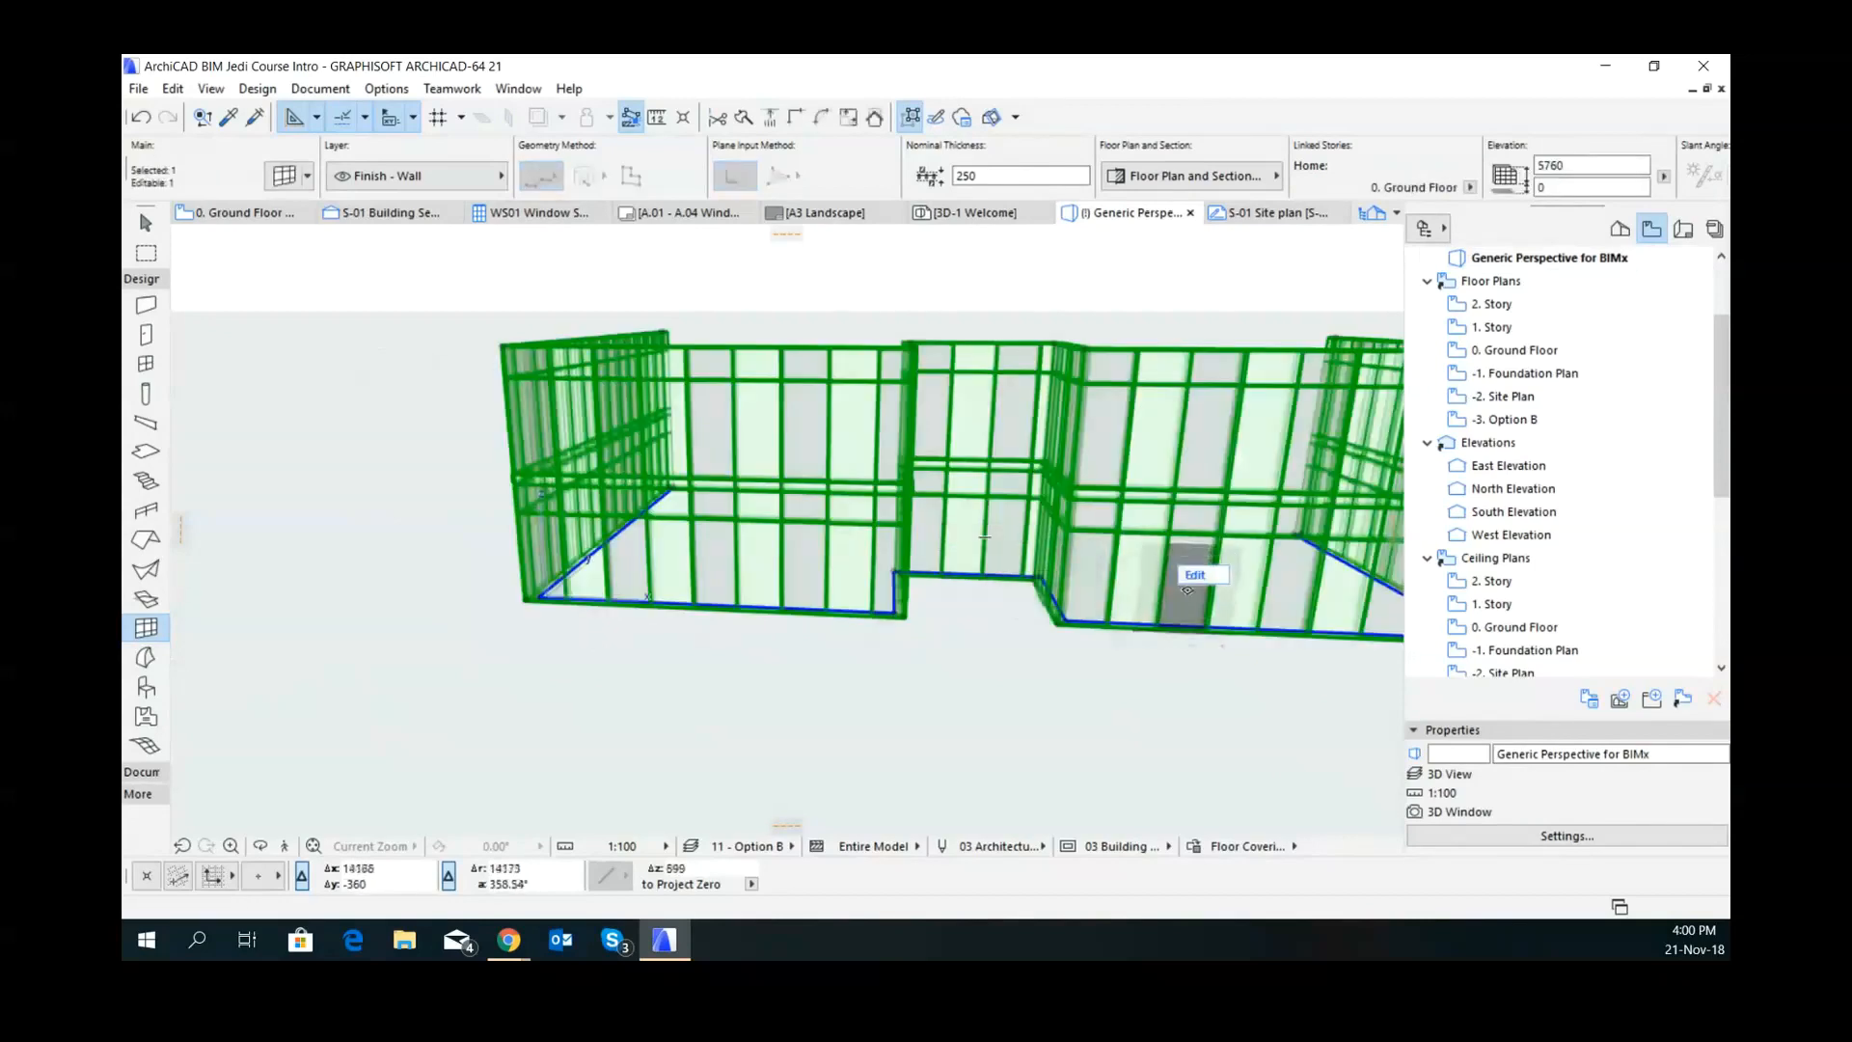
{"action": "left_click", "coordinate": [1194, 575]}
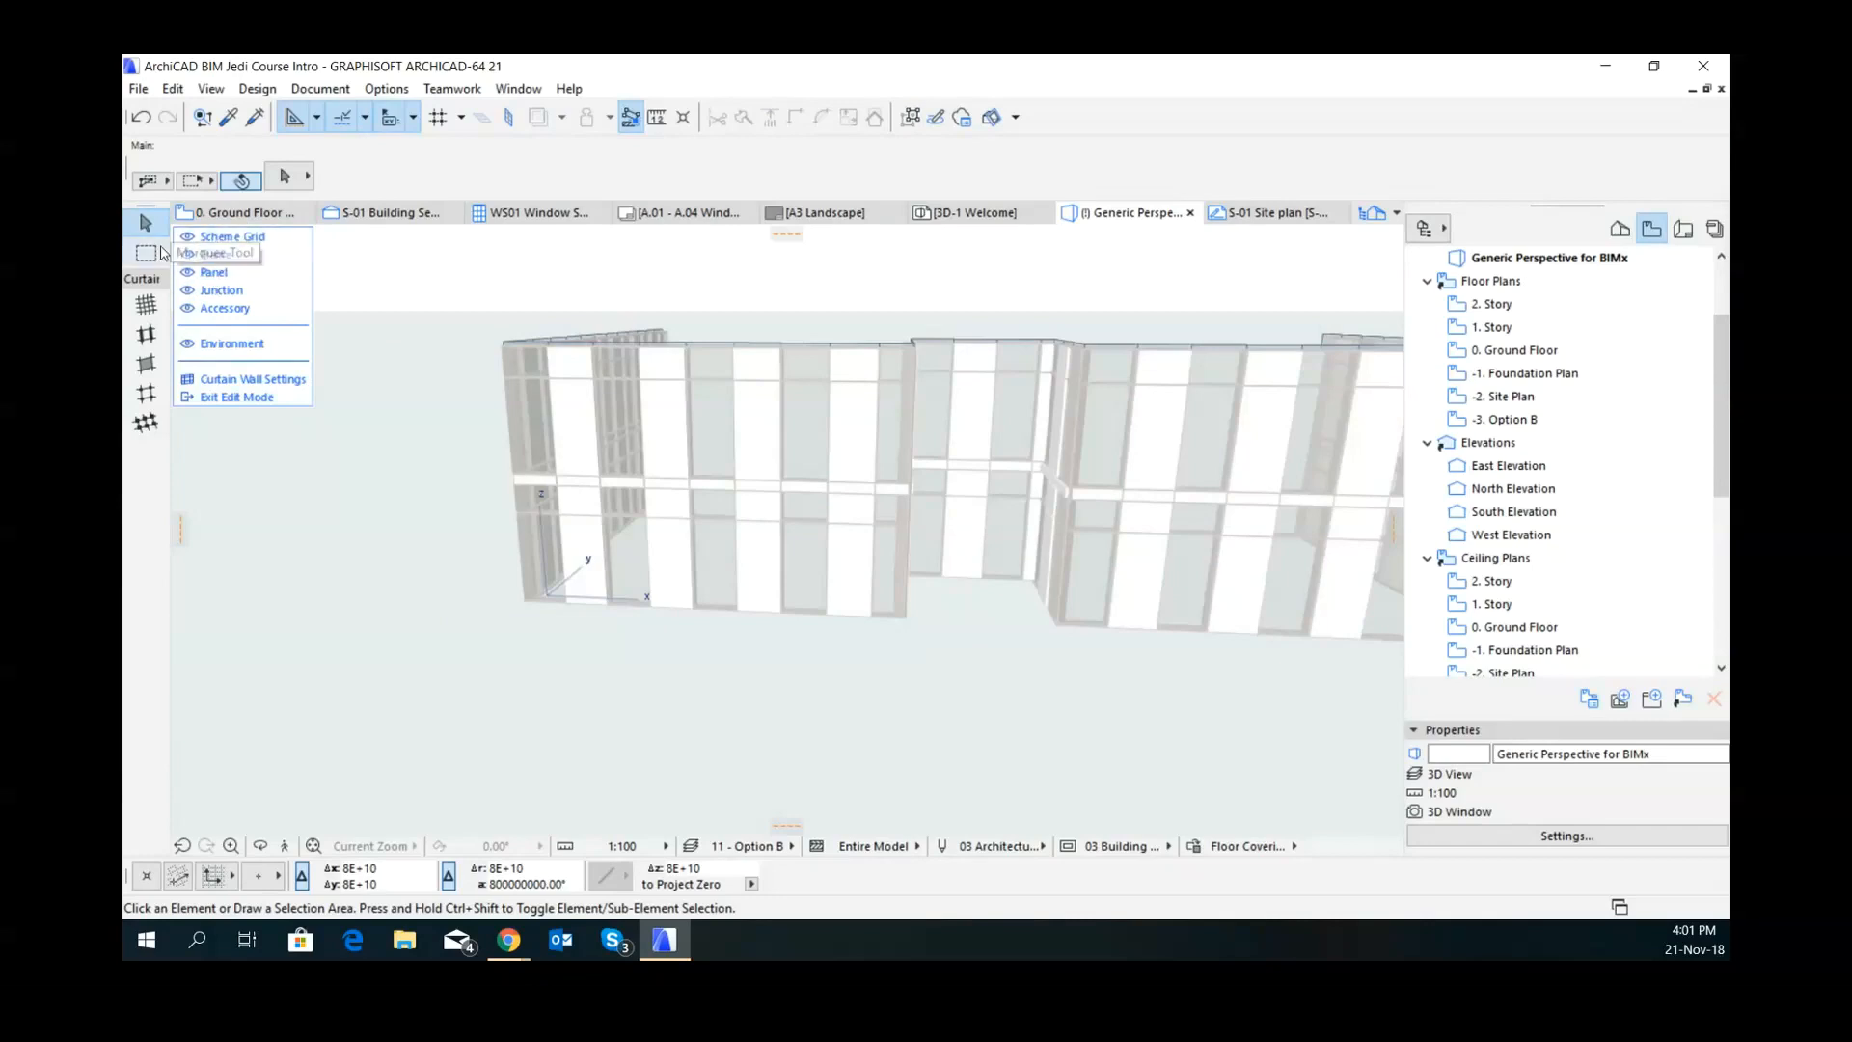
- Toggle the visibility of the curtain wall's panels off and back on
{"action": "left_click", "coordinate": [190, 273]}
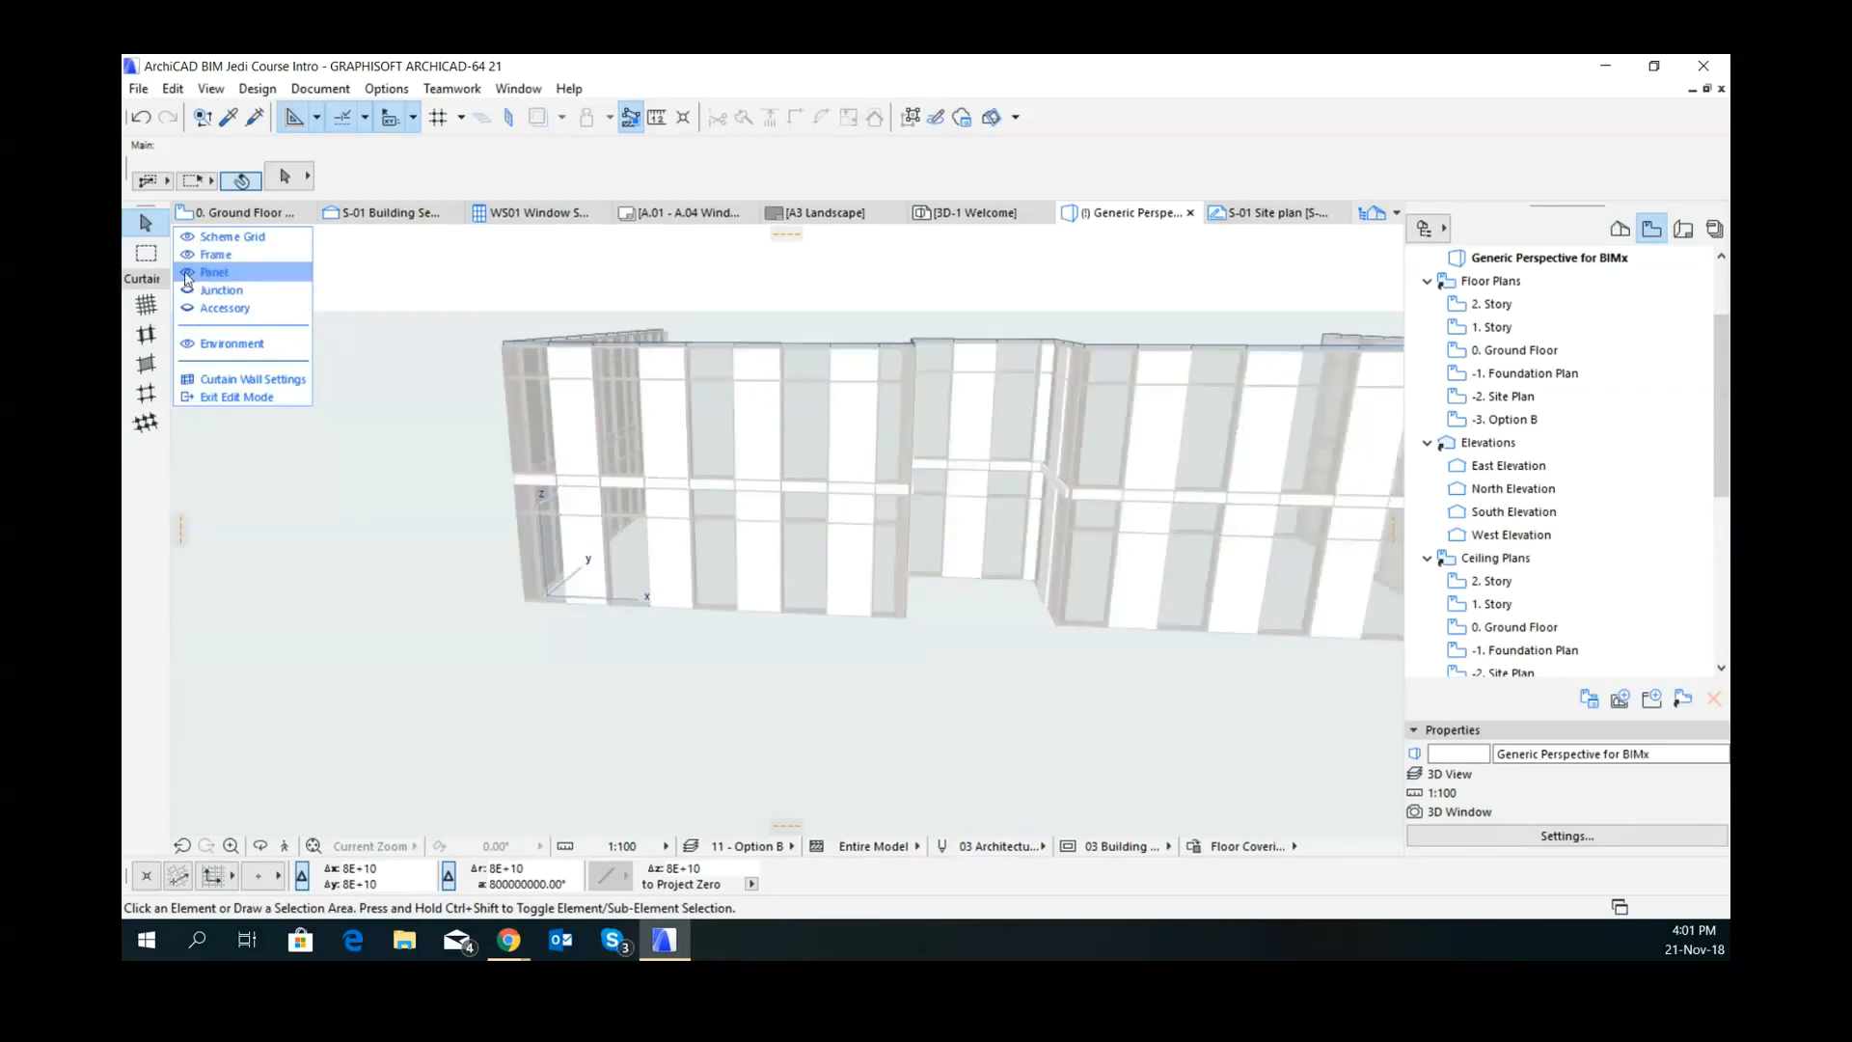
{"action": "left_click", "coordinate": [185, 274]}
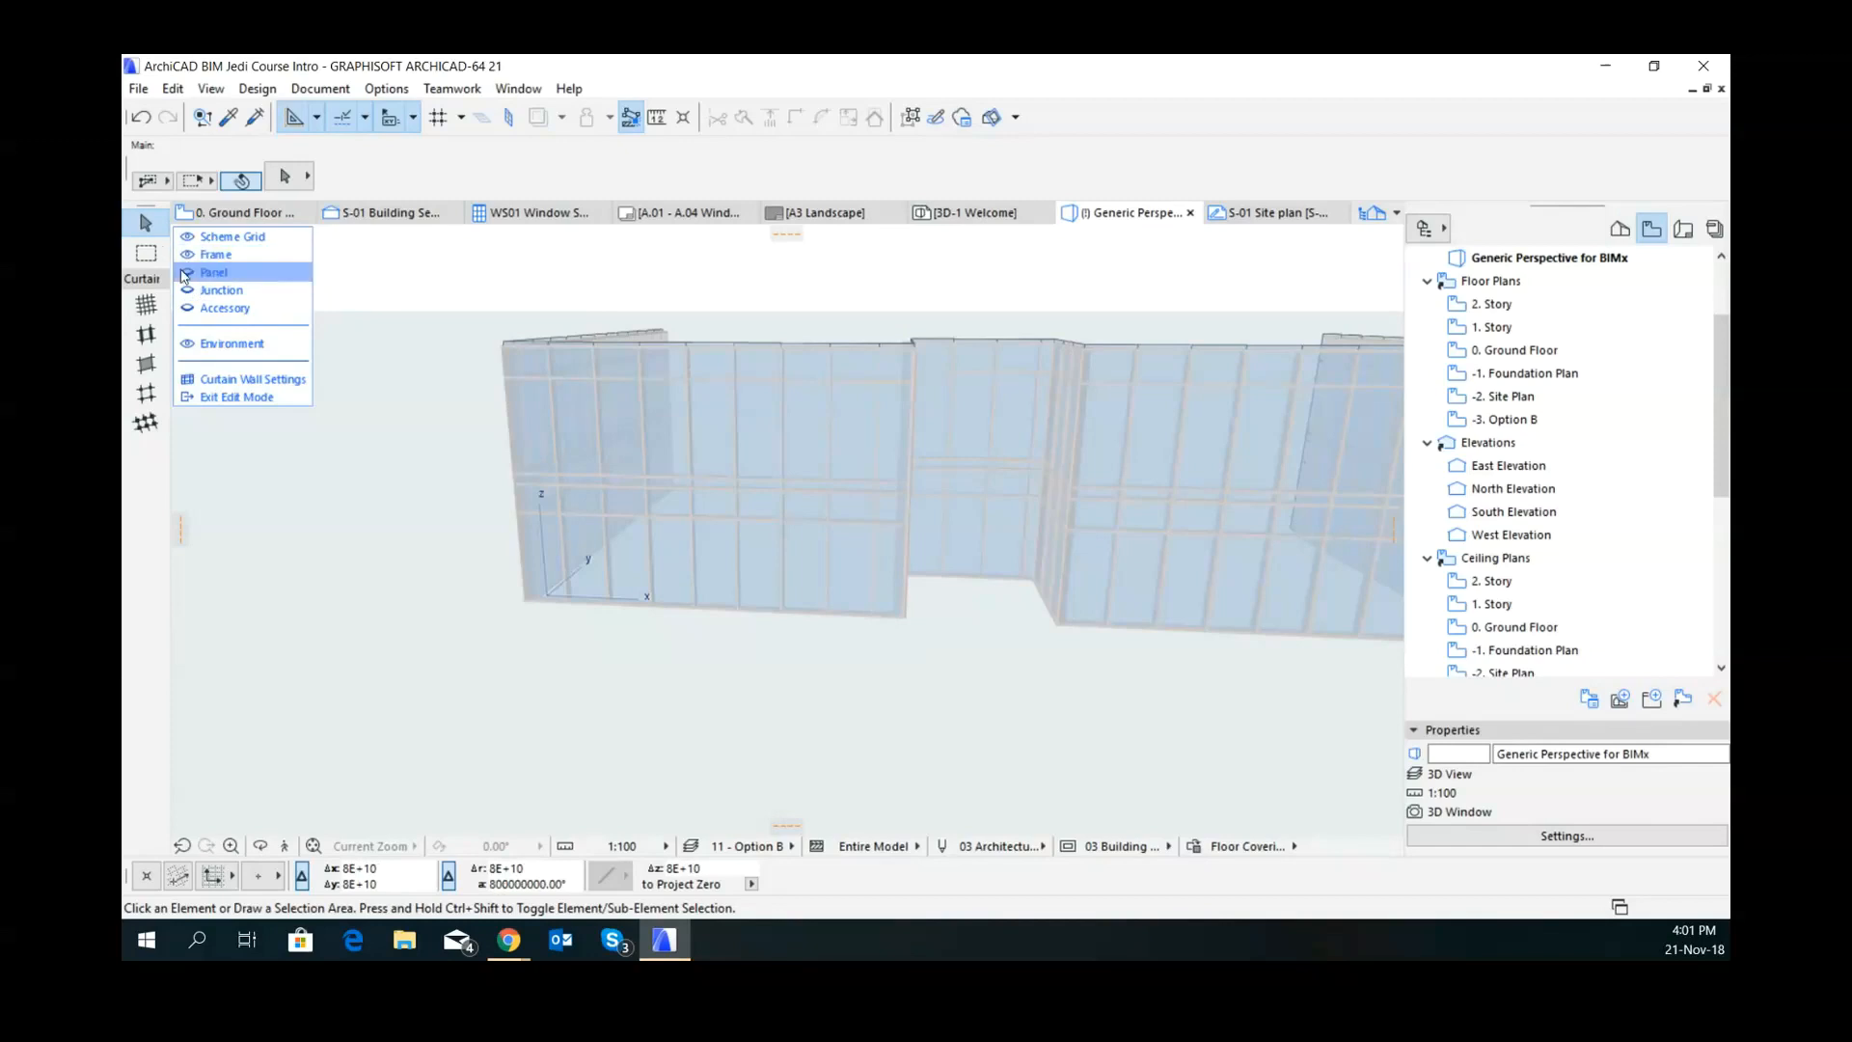
{"action": "left_click", "coordinate": [185, 274]}
- Select a single upper main panel on the front facade to see its panel settings
{"action": "scroll", "coordinate": [820, 443], "scroll_direction": "up", "scroll_amount": 5}
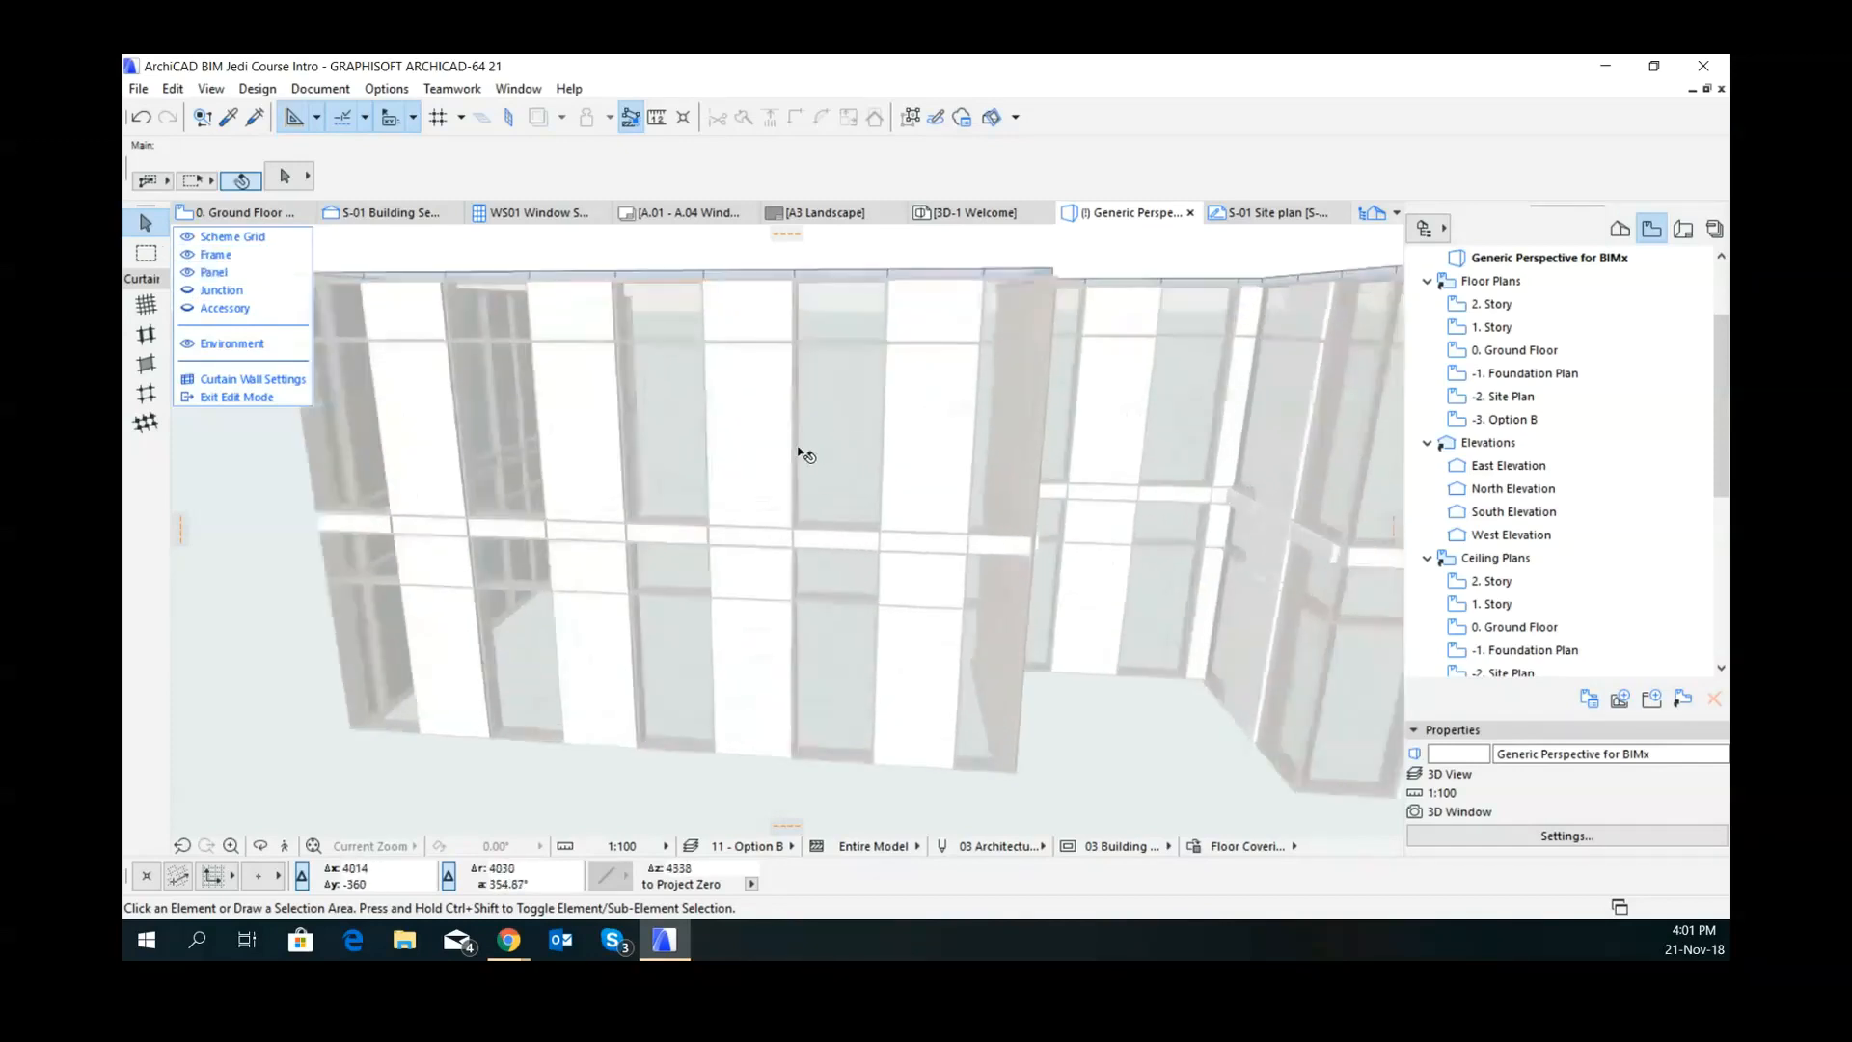
{"action": "left_click", "coordinate": [795, 448]}
{"action": "left_click", "coordinate": [815, 453]}
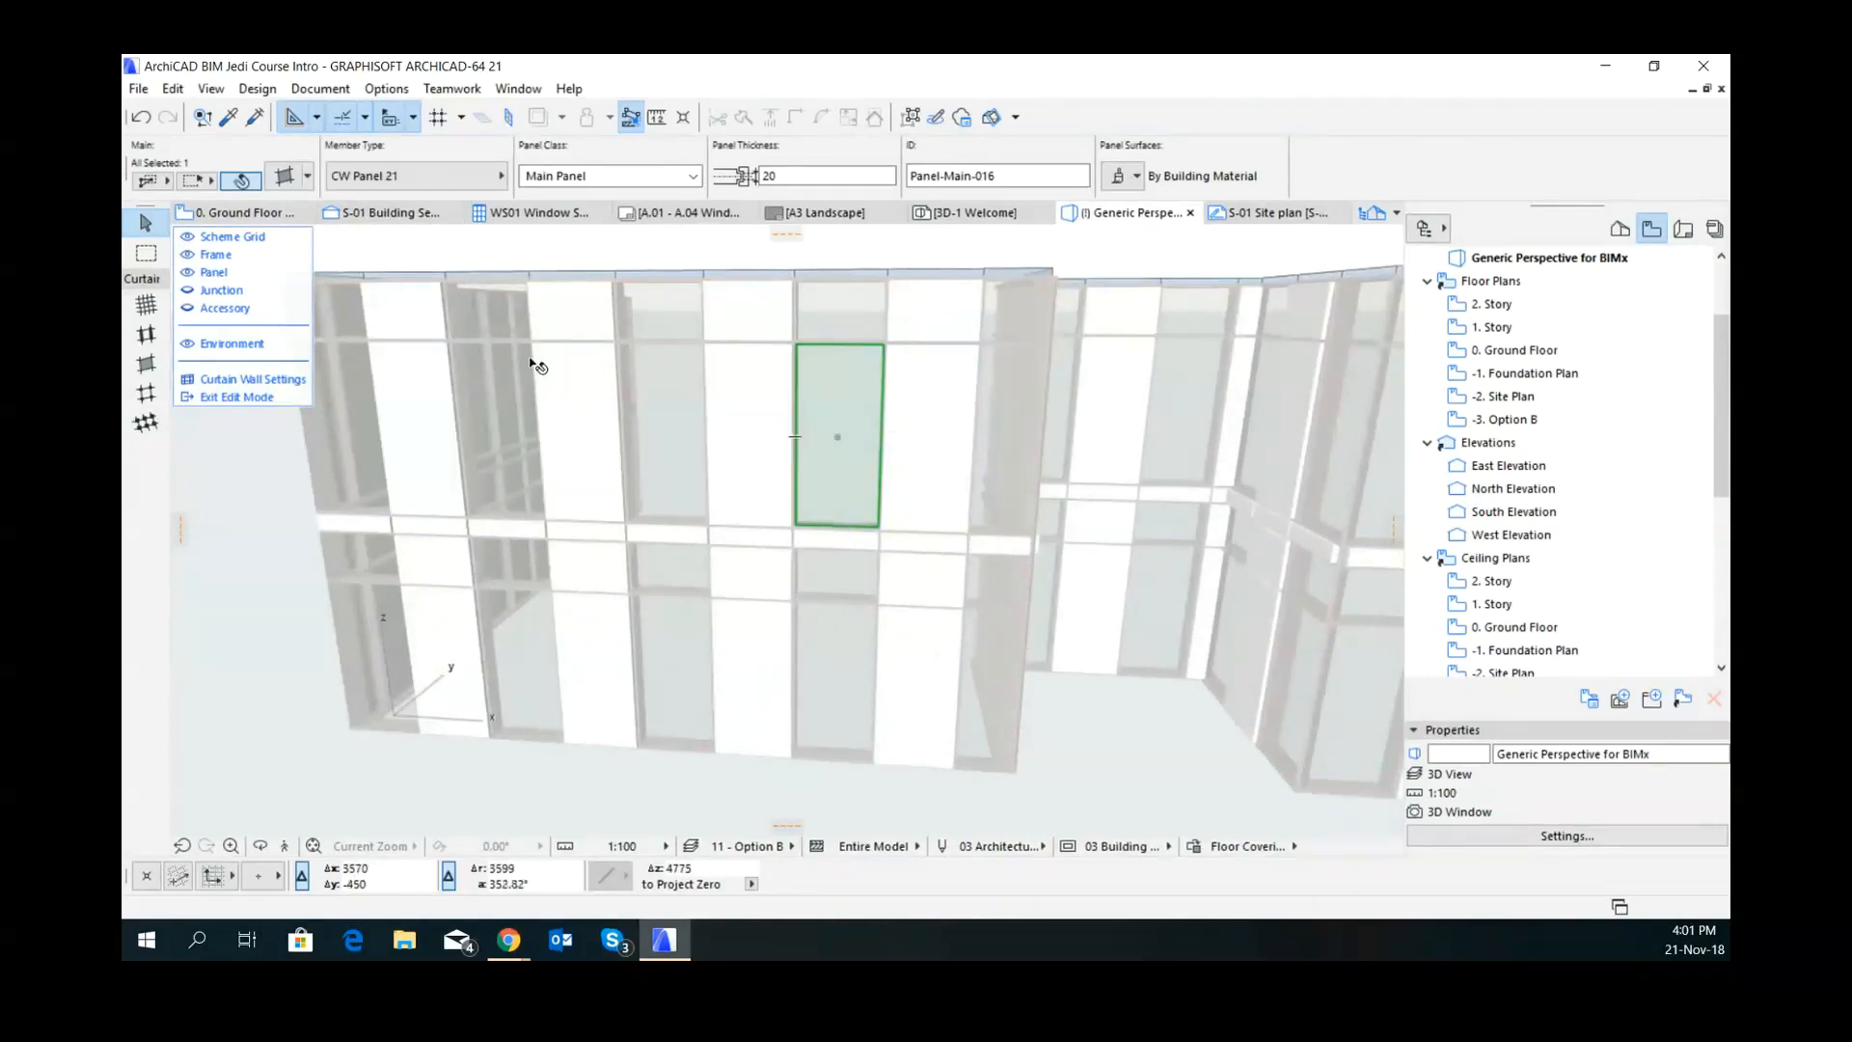
- Hide the panels, select an upper mullion frame on the front facade, and show the panels again
{"action": "left_click", "coordinate": [223, 277]}
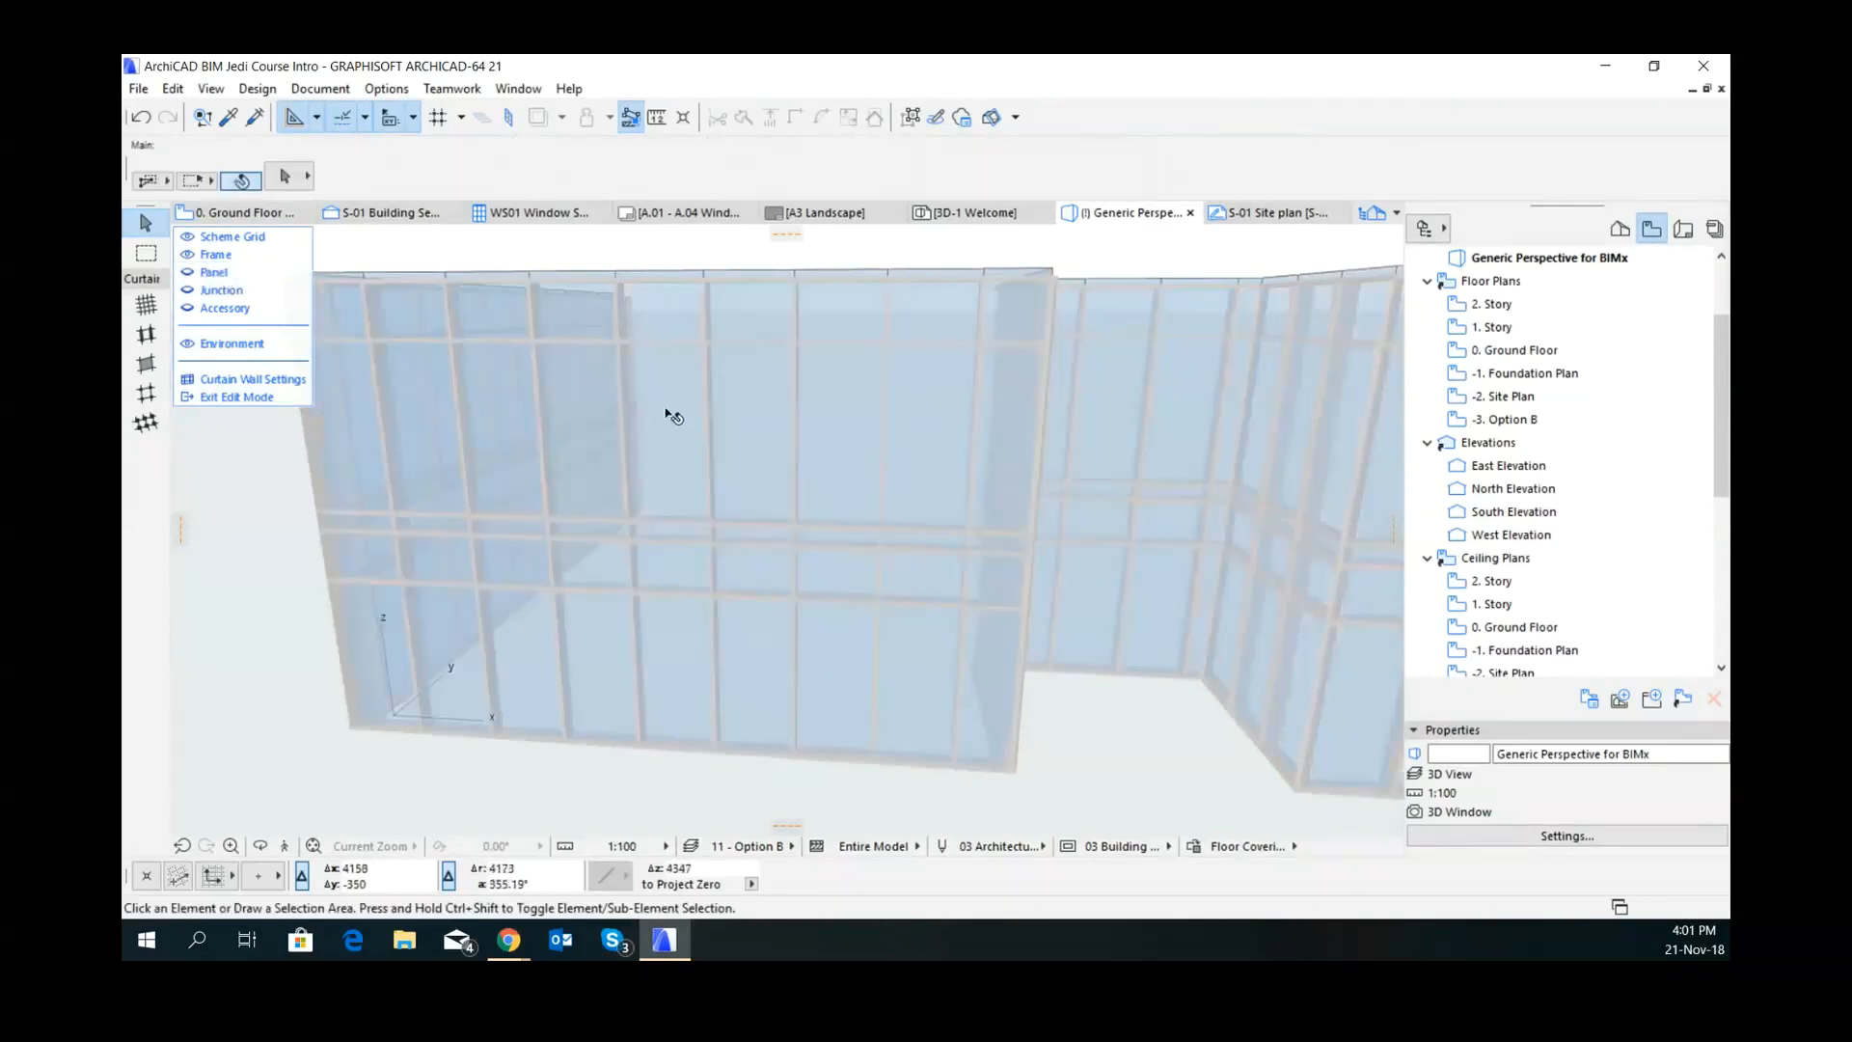
{"action": "left_click", "coordinate": [795, 447]}
{"action": "middle_click_drag", "start_coordinate": [797, 447], "coordinate": [550, 425], "text": "shift"}
{"action": "middle_click_drag", "start_coordinate": [595, 541], "coordinate": [835, 599], "text": "shift"}
{"action": "scroll", "coordinate": [762, 622], "scroll_direction": "down", "scroll_amount": 1}
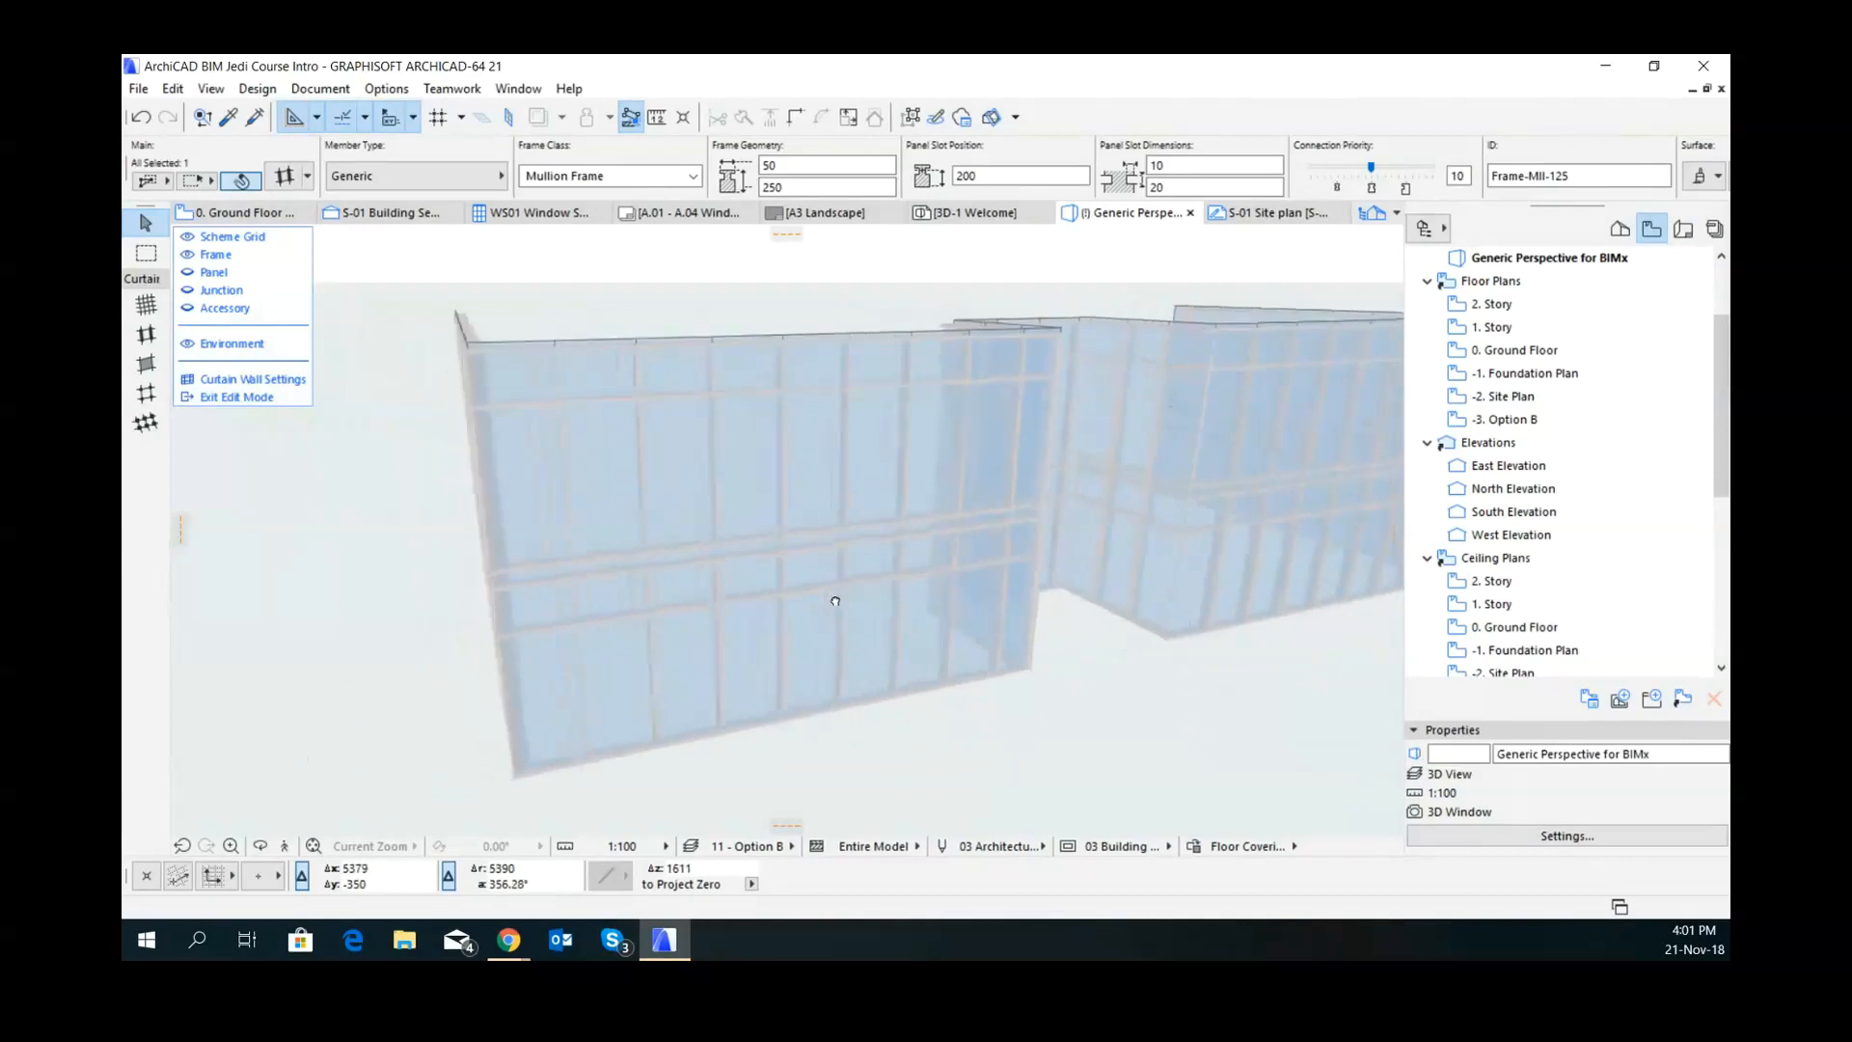
{"action": "left_click", "coordinate": [191, 273]}
{"action": "middle_click_drag", "start_coordinate": [870, 554], "coordinate": [831, 499], "text": "shift"}
{"action": "middle_click_drag", "start_coordinate": [941, 590], "coordinate": [1001, 692], "text": "shift"}
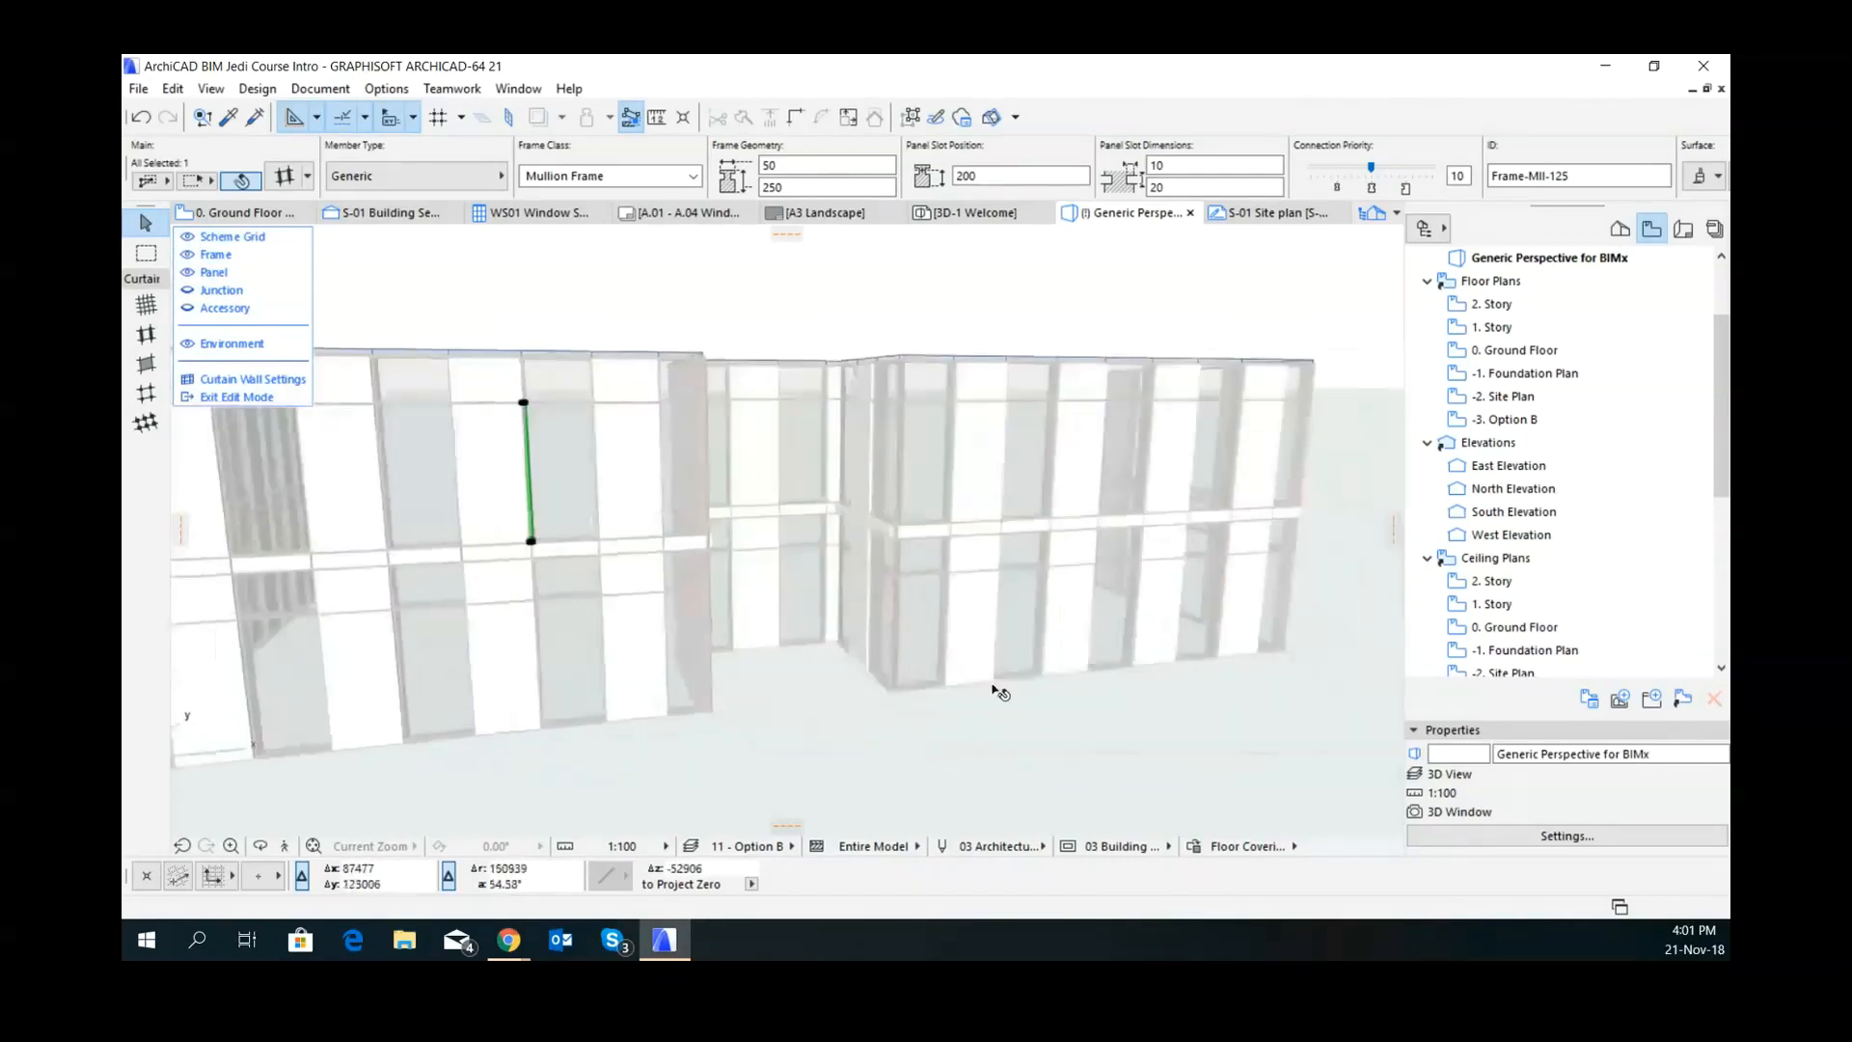
- Check the curtain wall's edit mode on the ground floor plan and fit the 3D-1 Welcome view in the window
{"action": "left_click", "coordinate": [268, 218]}
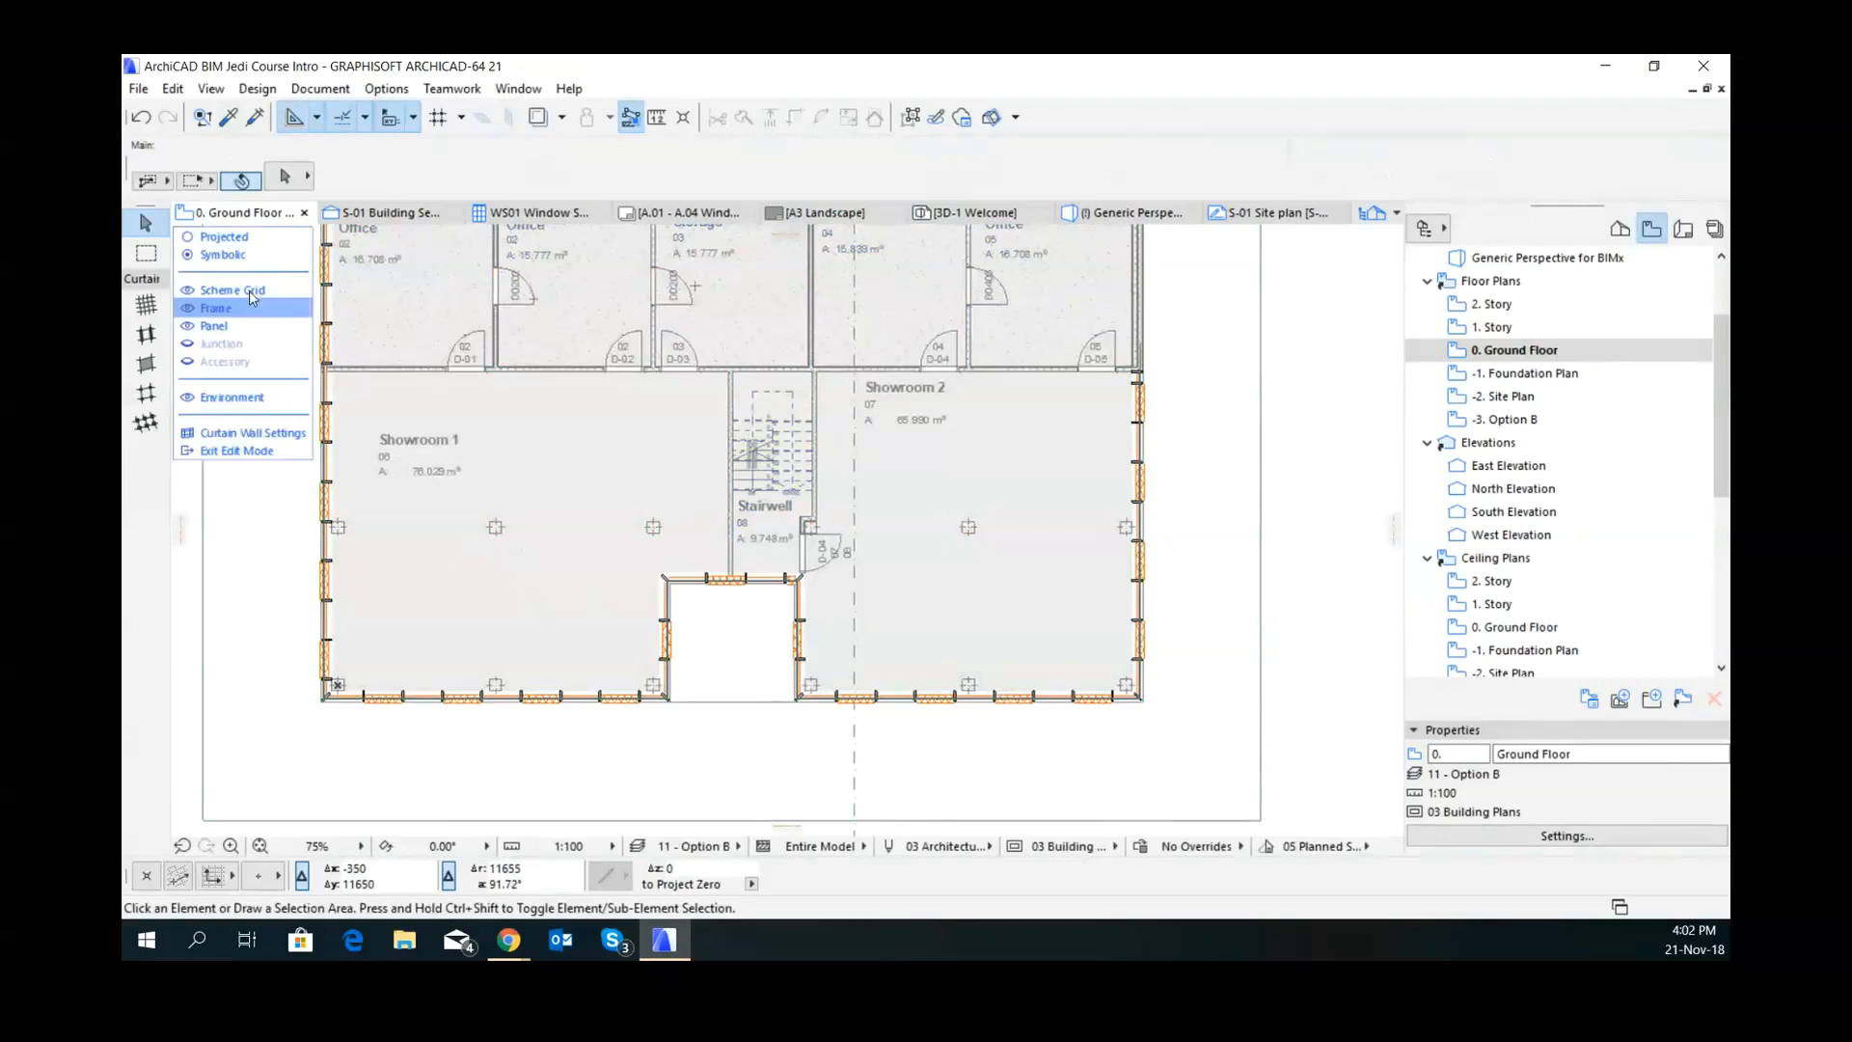
{"action": "left_click", "coordinate": [955, 214]}
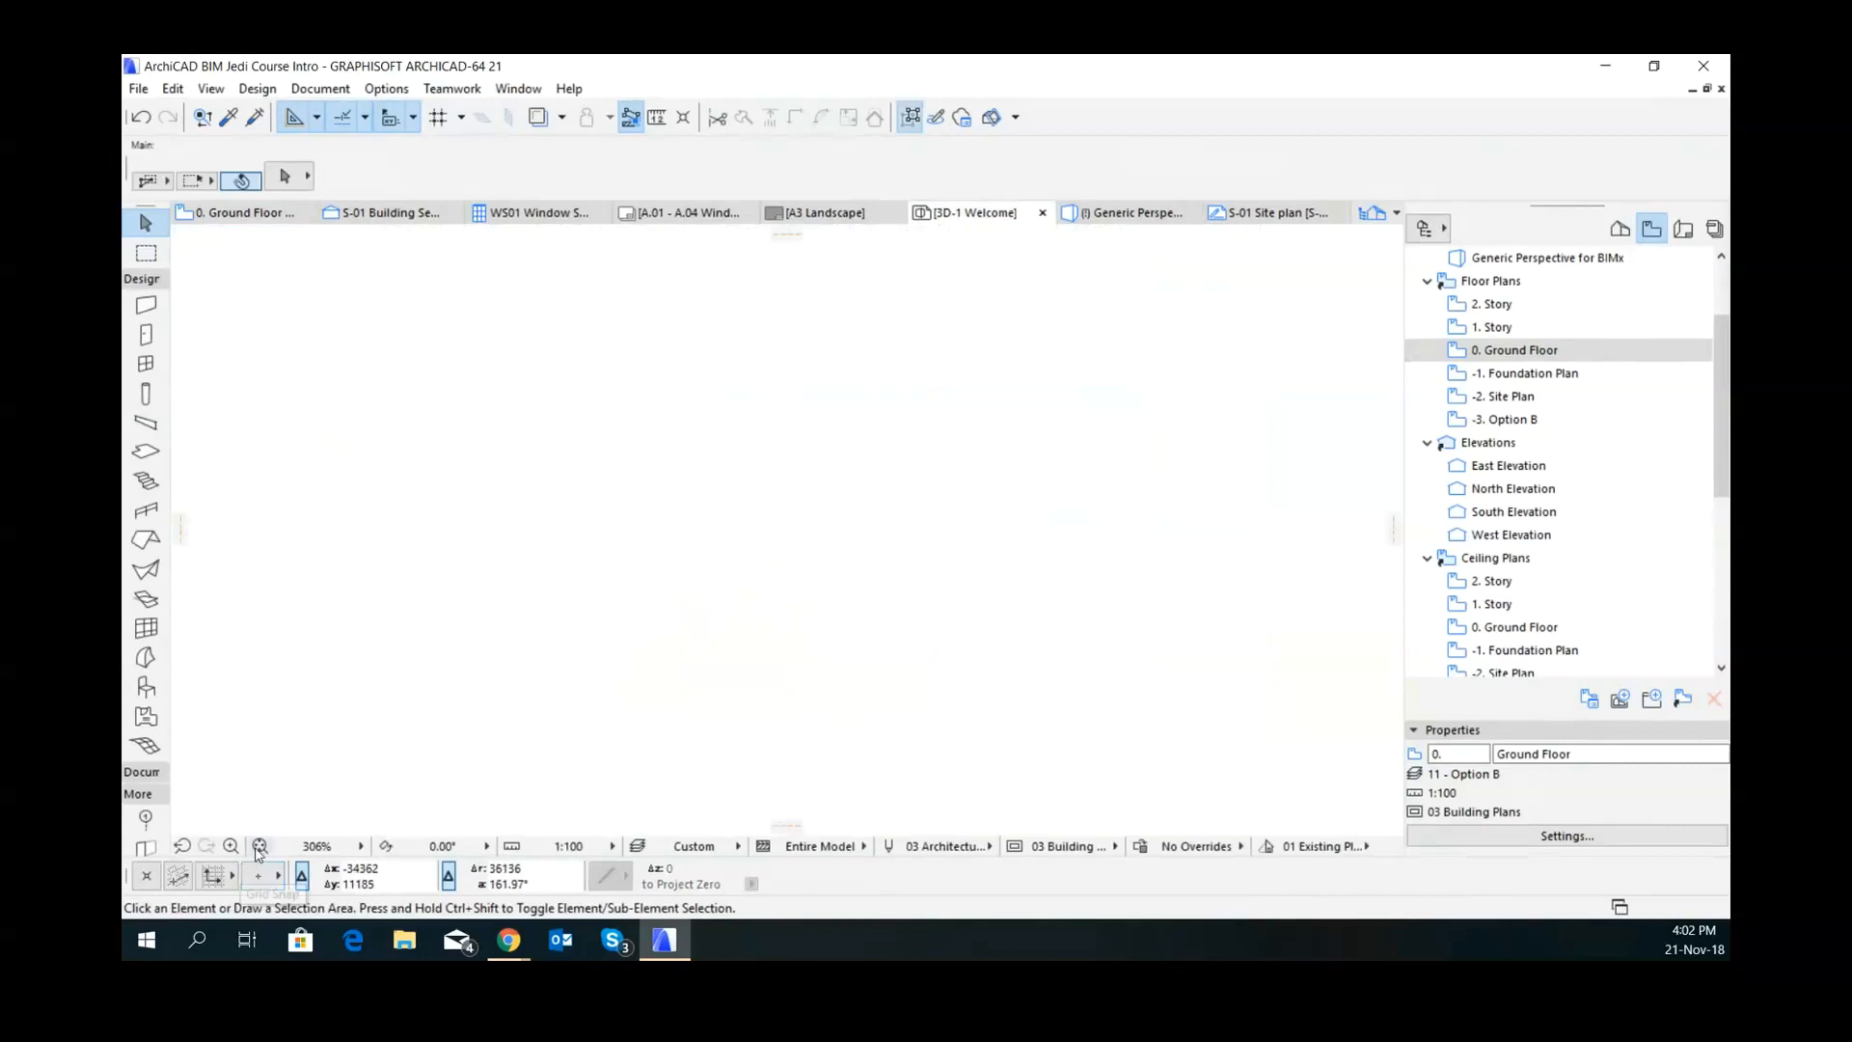
{"action": "left_click", "coordinate": [260, 846]}
- Return to the Generic Perspective, examine the curtain wall around the entrance recess, and clear the selection
{"action": "left_click", "coordinate": [1129, 212]}
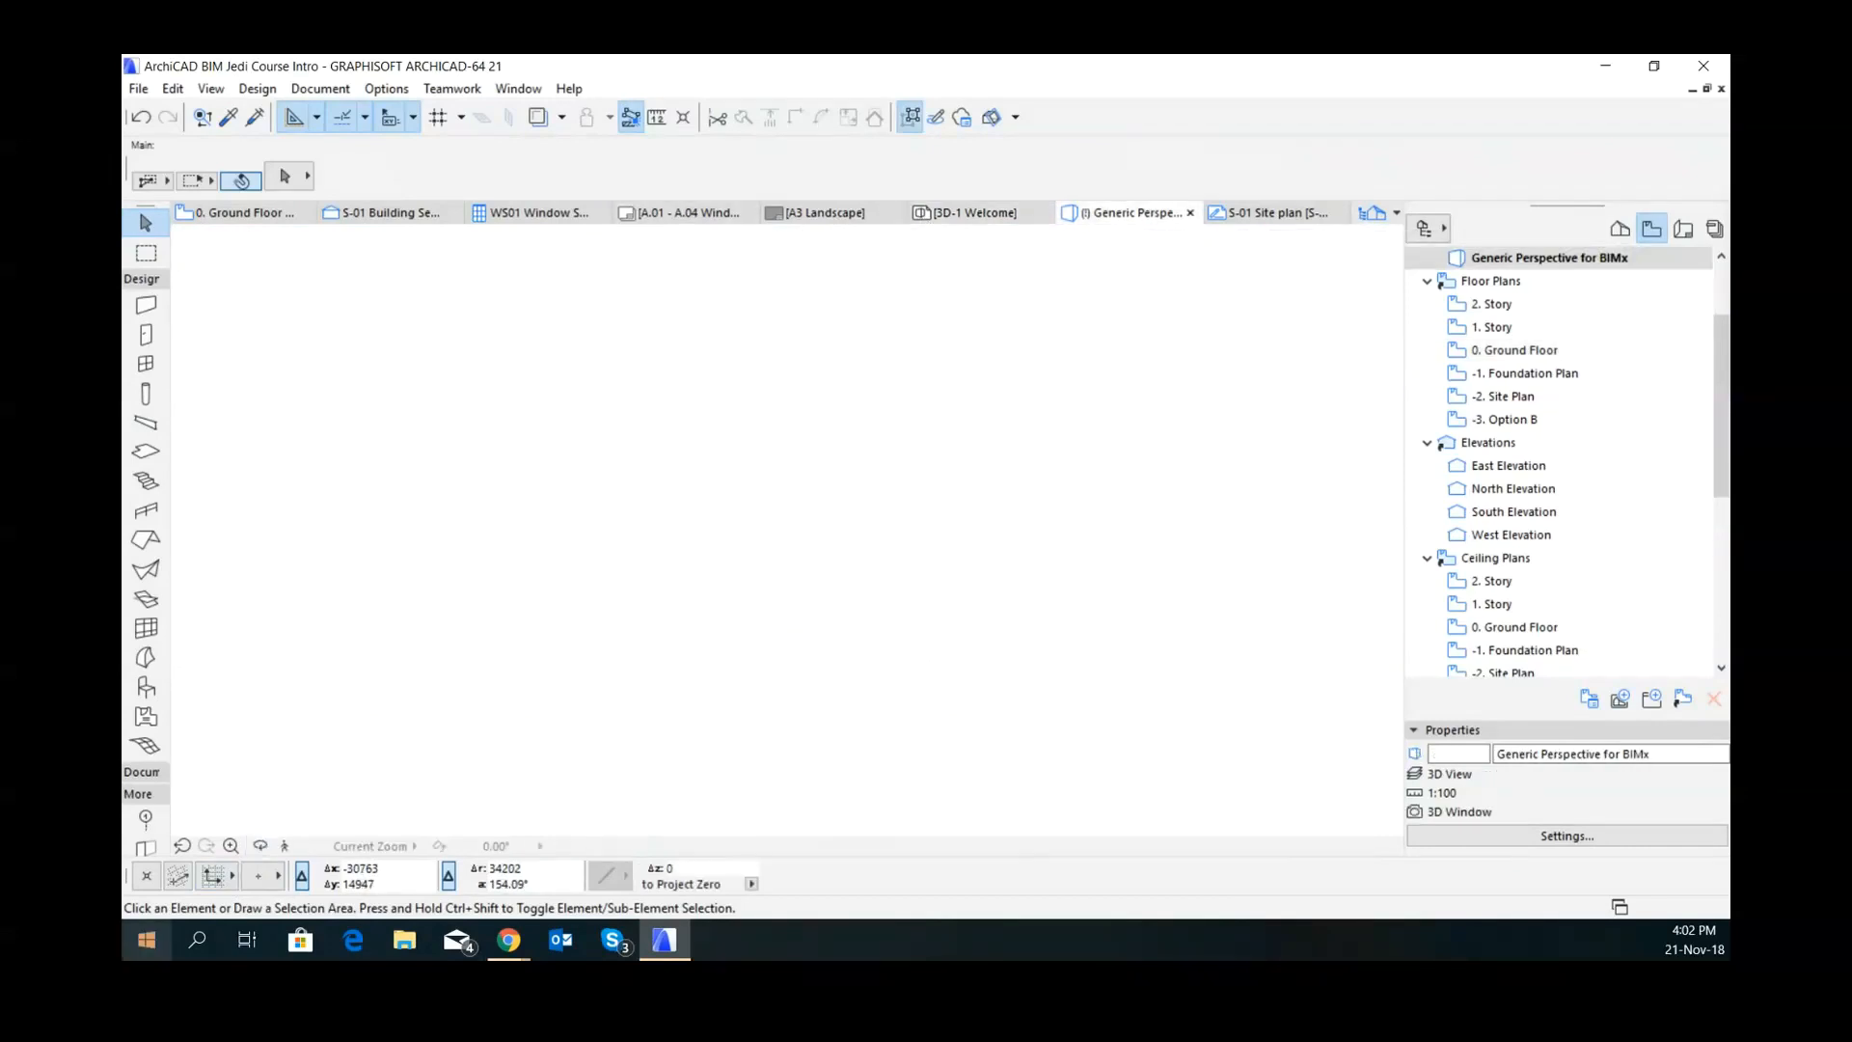
{"action": "scroll", "coordinate": [940, 633], "scroll_direction": "up", "scroll_amount": 10}
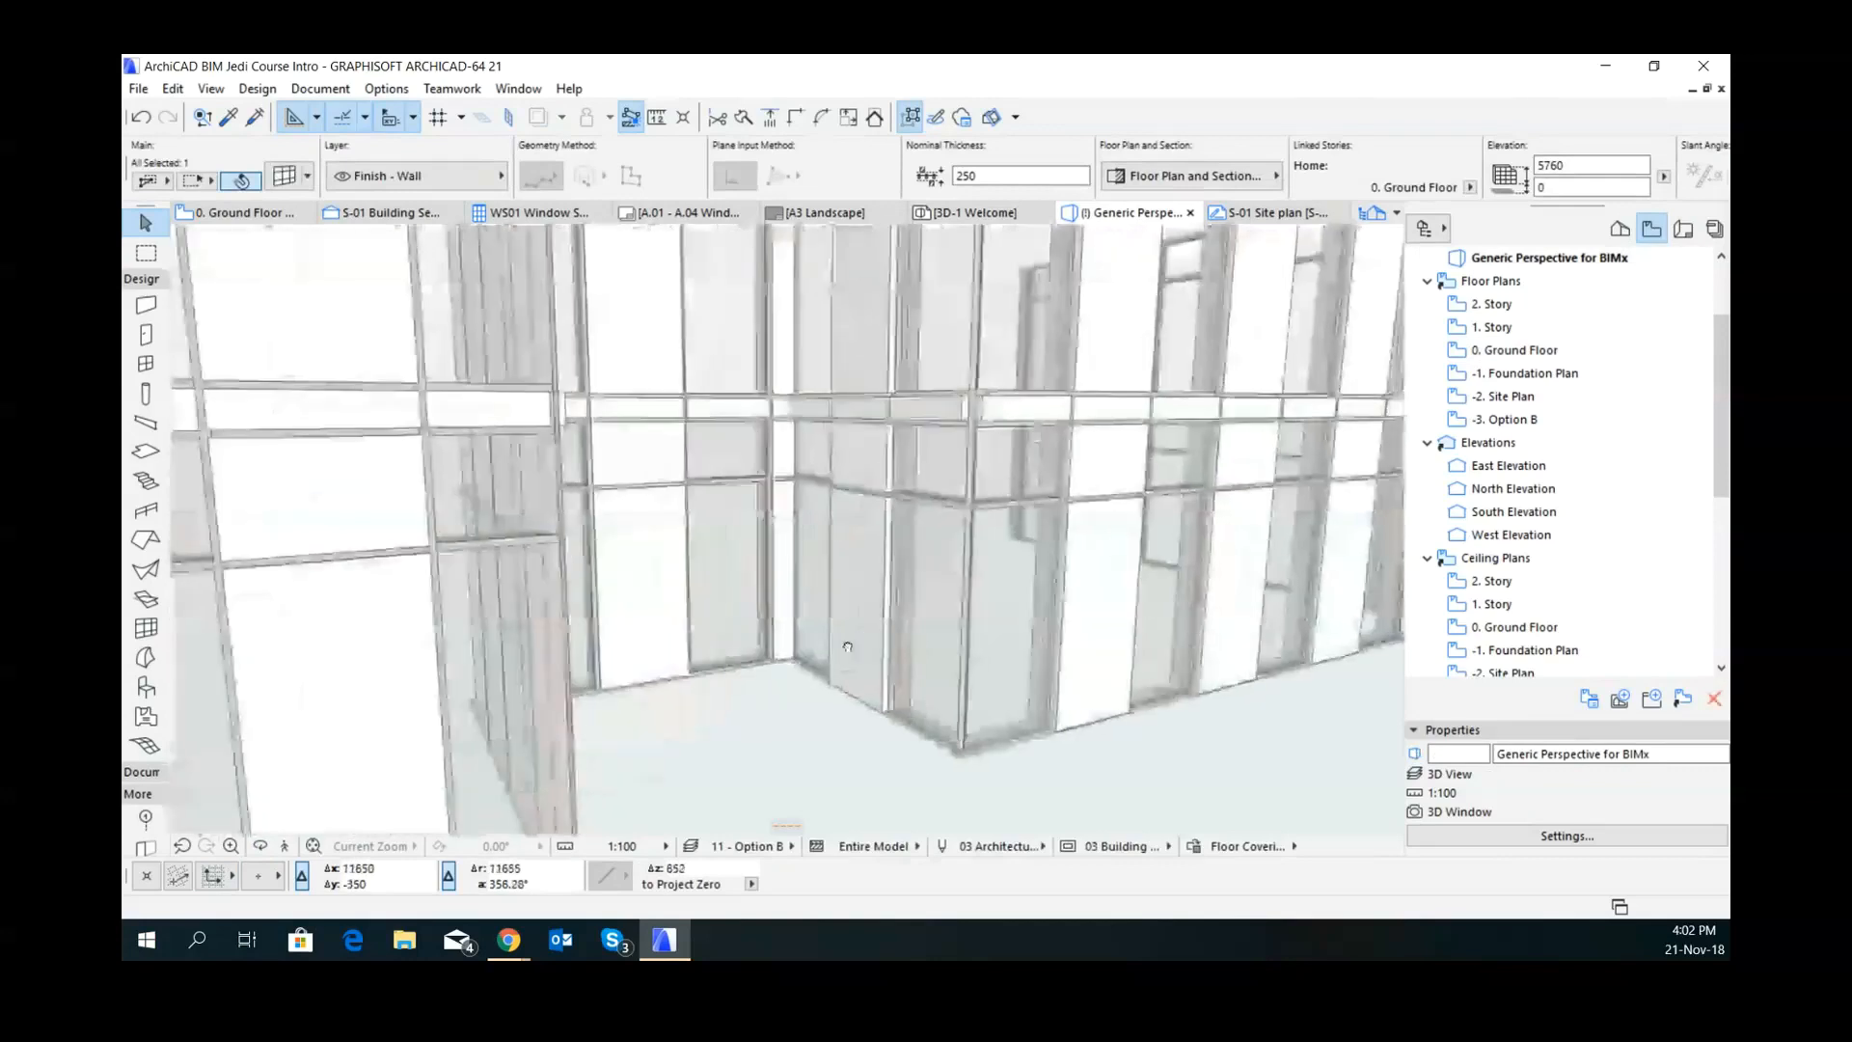
{"action": "middle_click_drag", "start_coordinate": [847, 646], "coordinate": [916, 646], "text": "shift"}
{"action": "scroll", "coordinate": [910, 622], "scroll_direction": "up", "scroll_amount": 3}
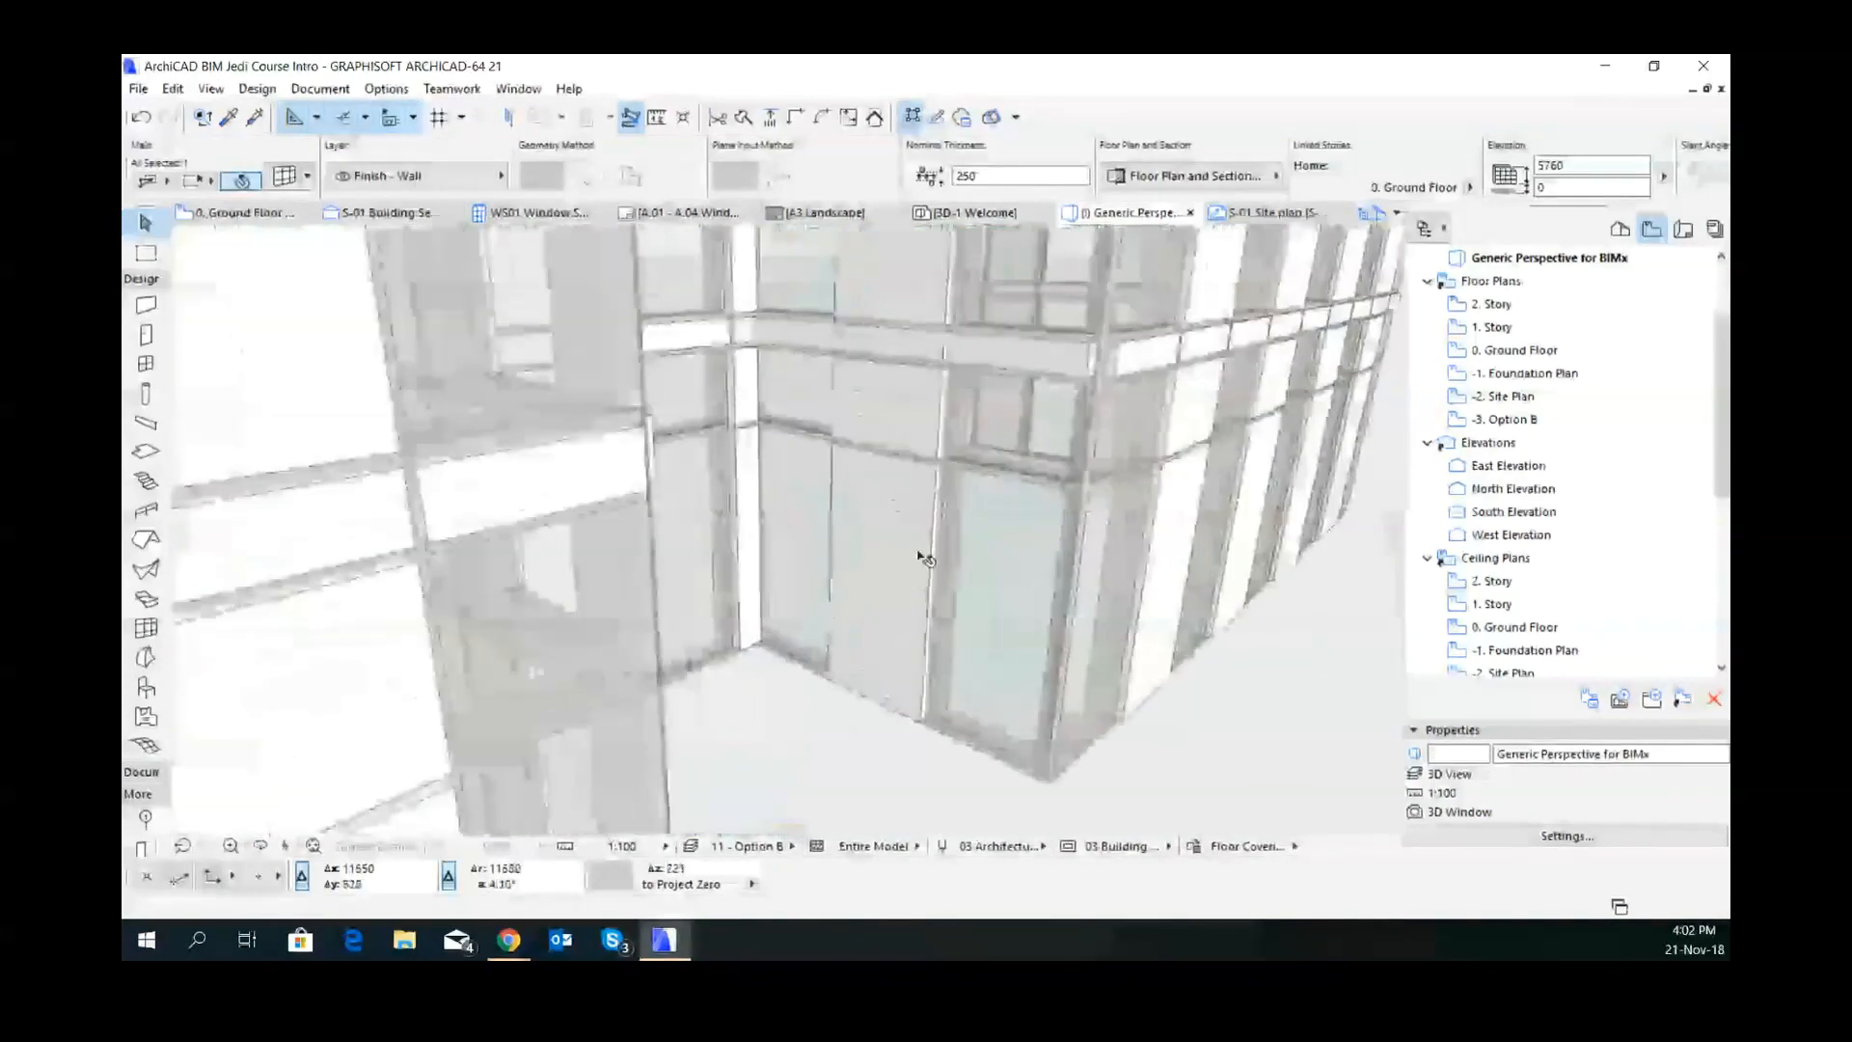
{"action": "left_click", "coordinate": [847, 760]}
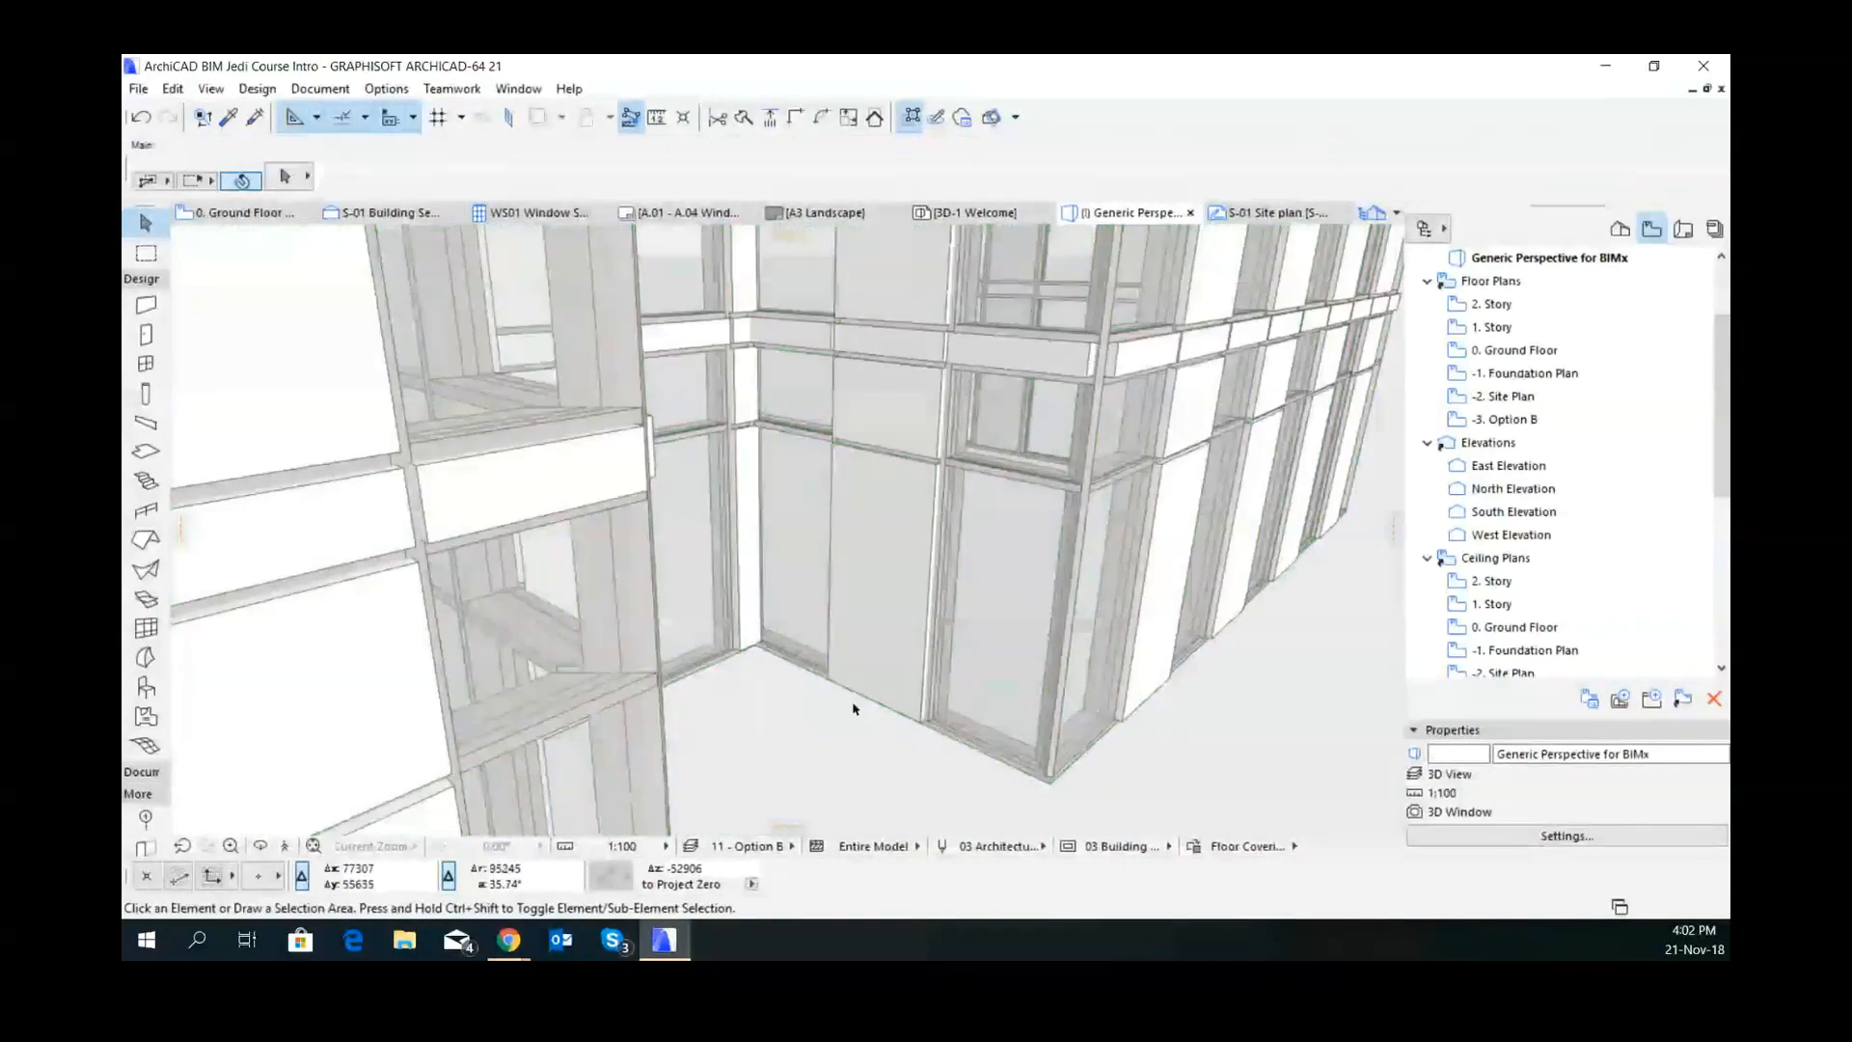
- Select the curtain wall at the entrance recess and enter its edit mode
{"action": "left_click", "coordinate": [874, 542]}
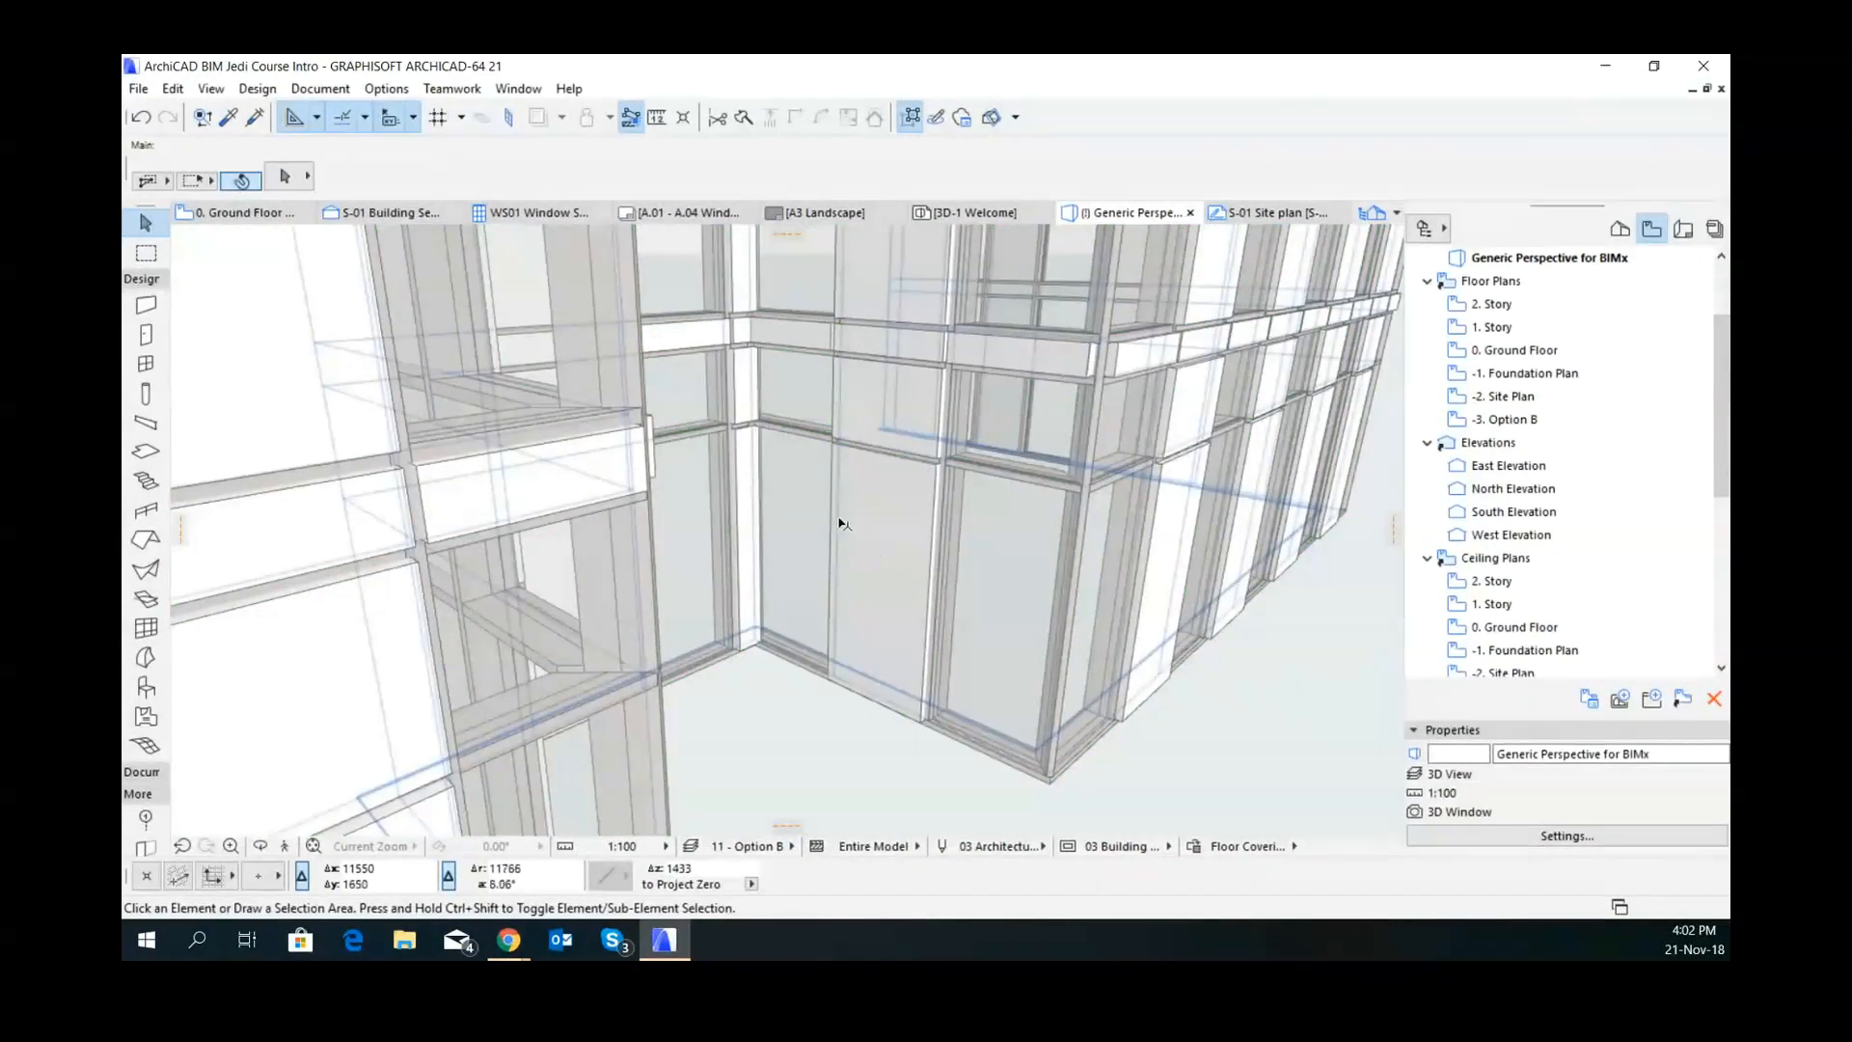
{"action": "key", "text": "Escape"}
{"action": "scroll", "coordinate": [903, 552], "scroll_direction": "up", "scroll_amount": 8}
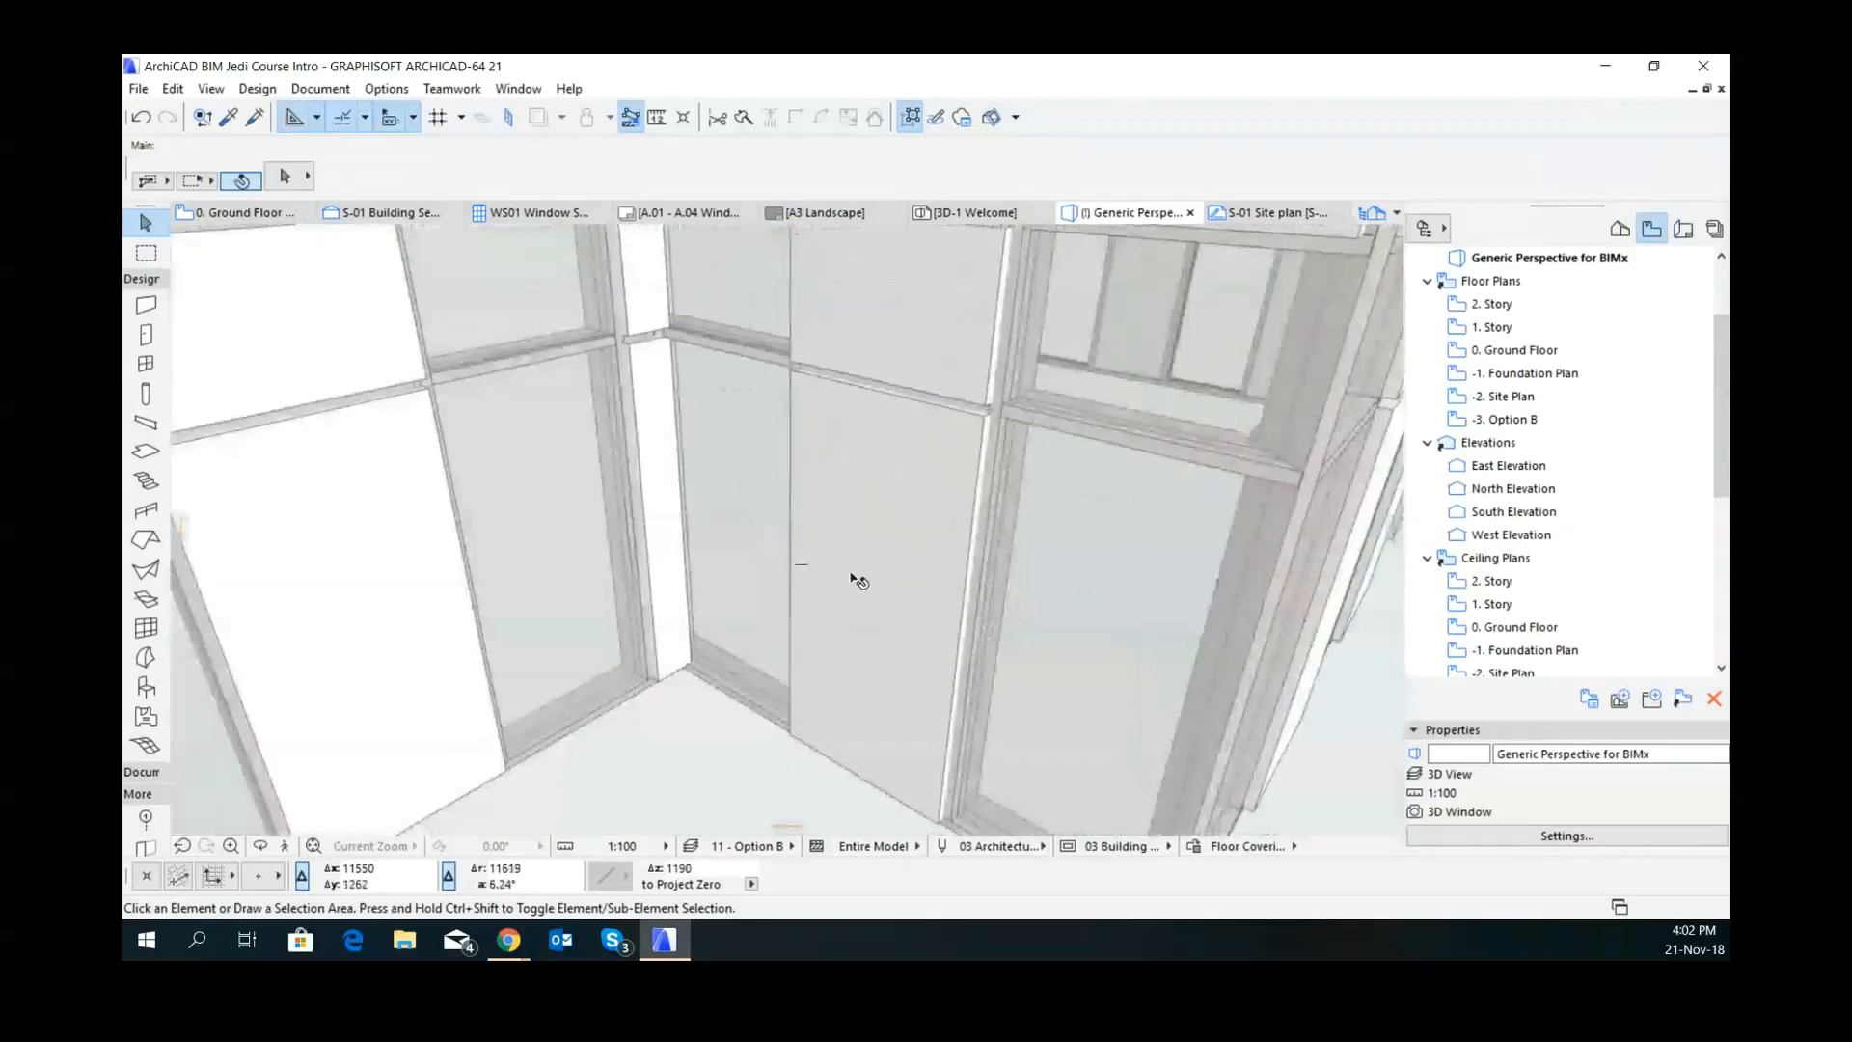
{"action": "scroll", "coordinate": [878, 586], "scroll_direction": "up", "scroll_amount": 2}
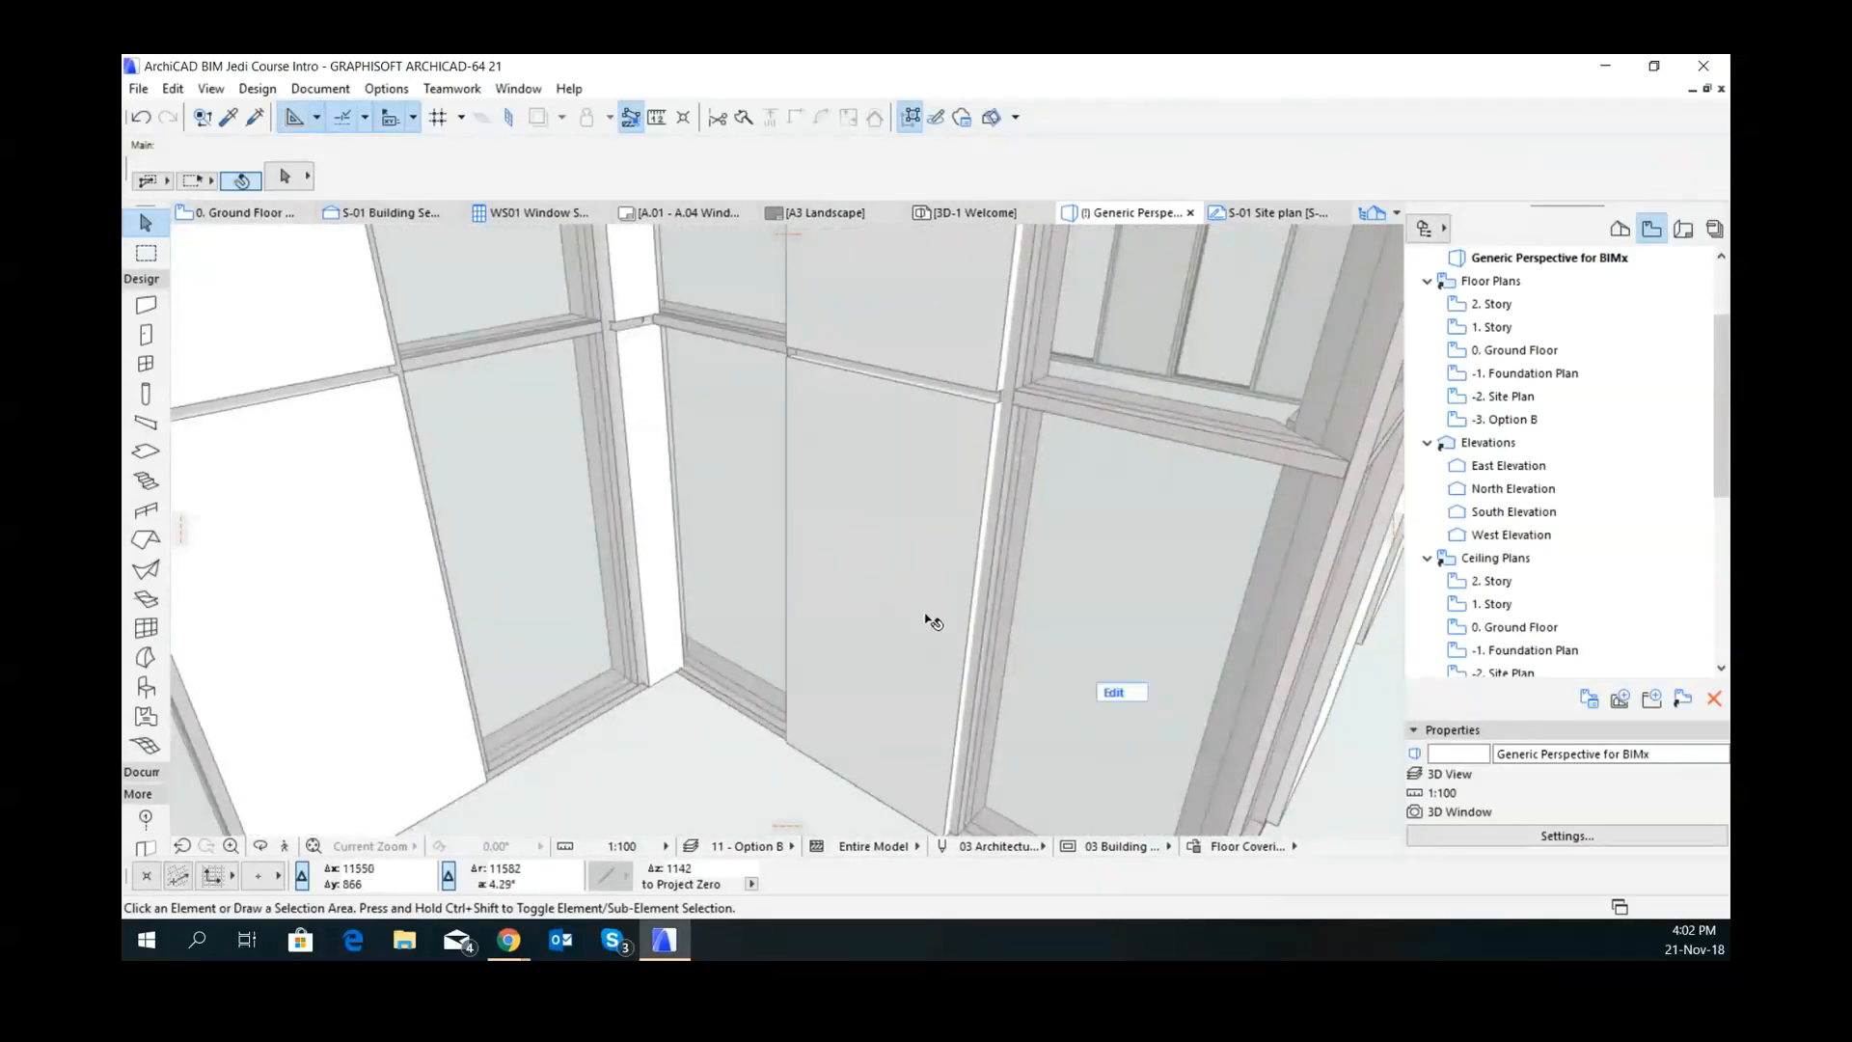
{"action": "left_click", "coordinate": [964, 636]}
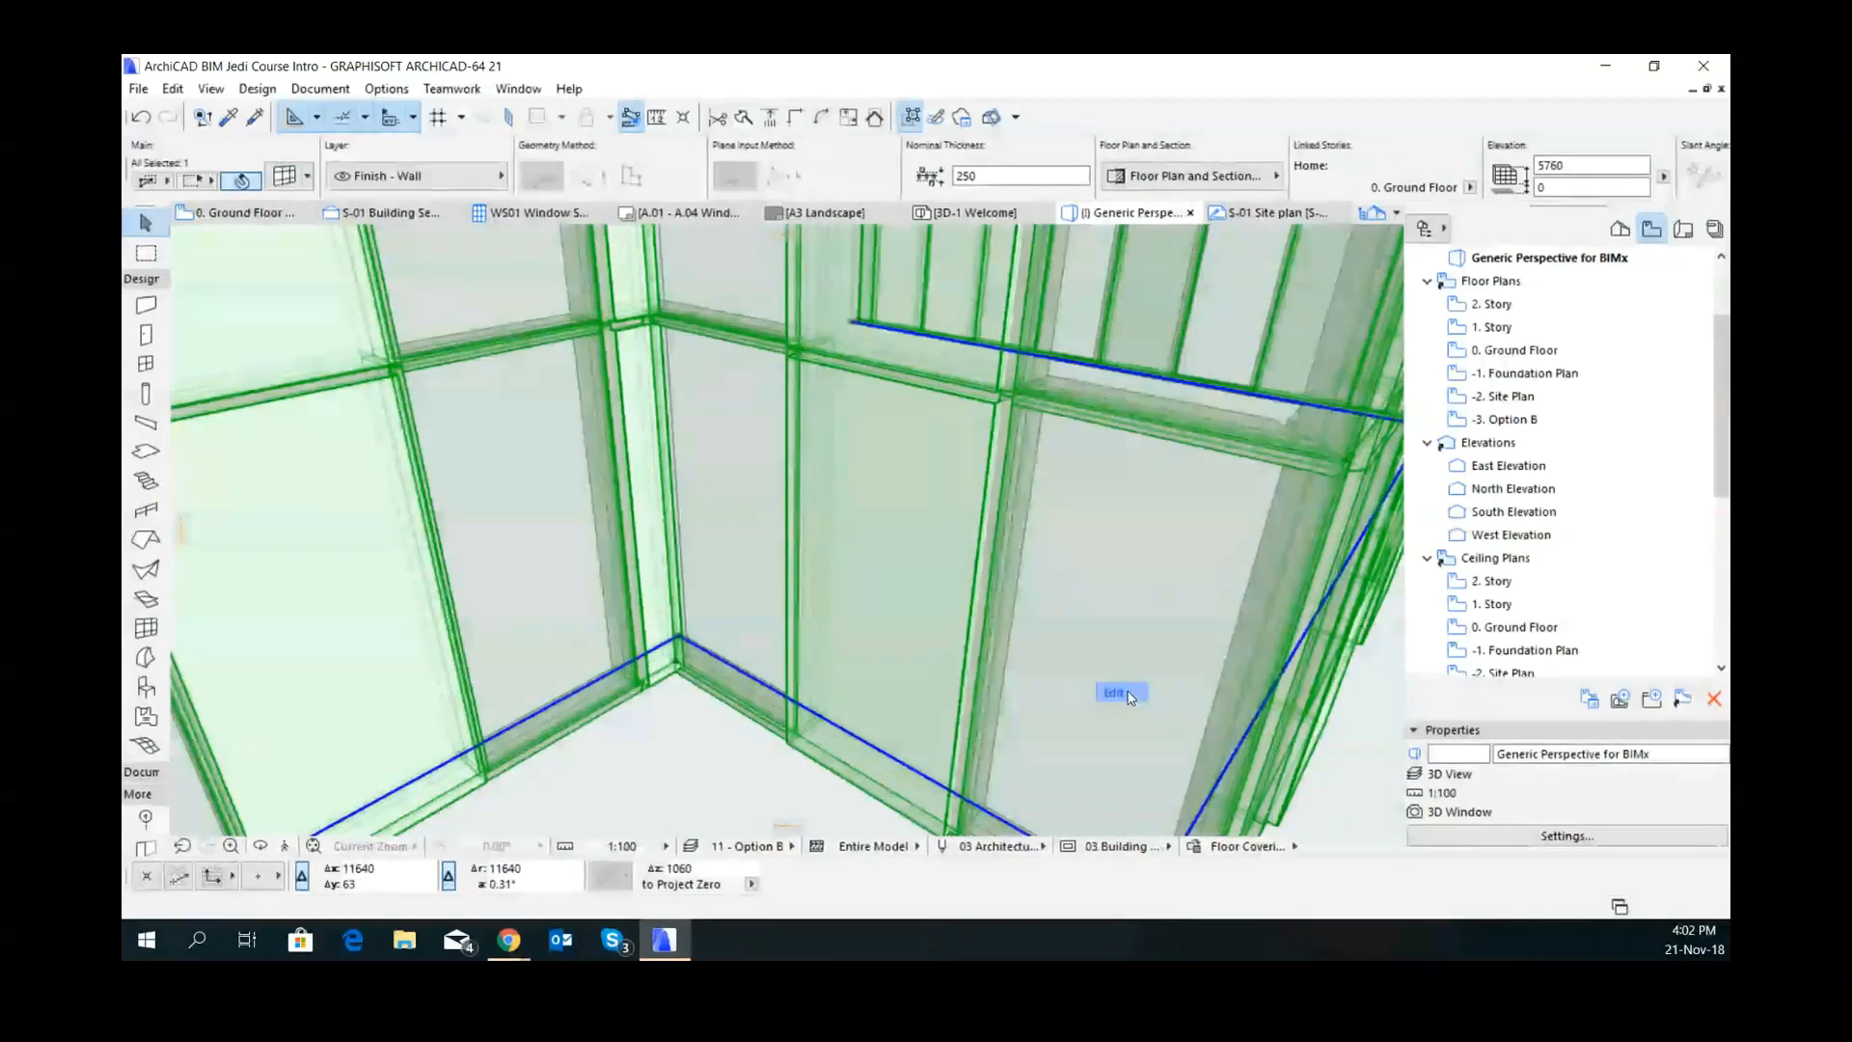
{"action": "left_click", "coordinate": [1116, 691]}
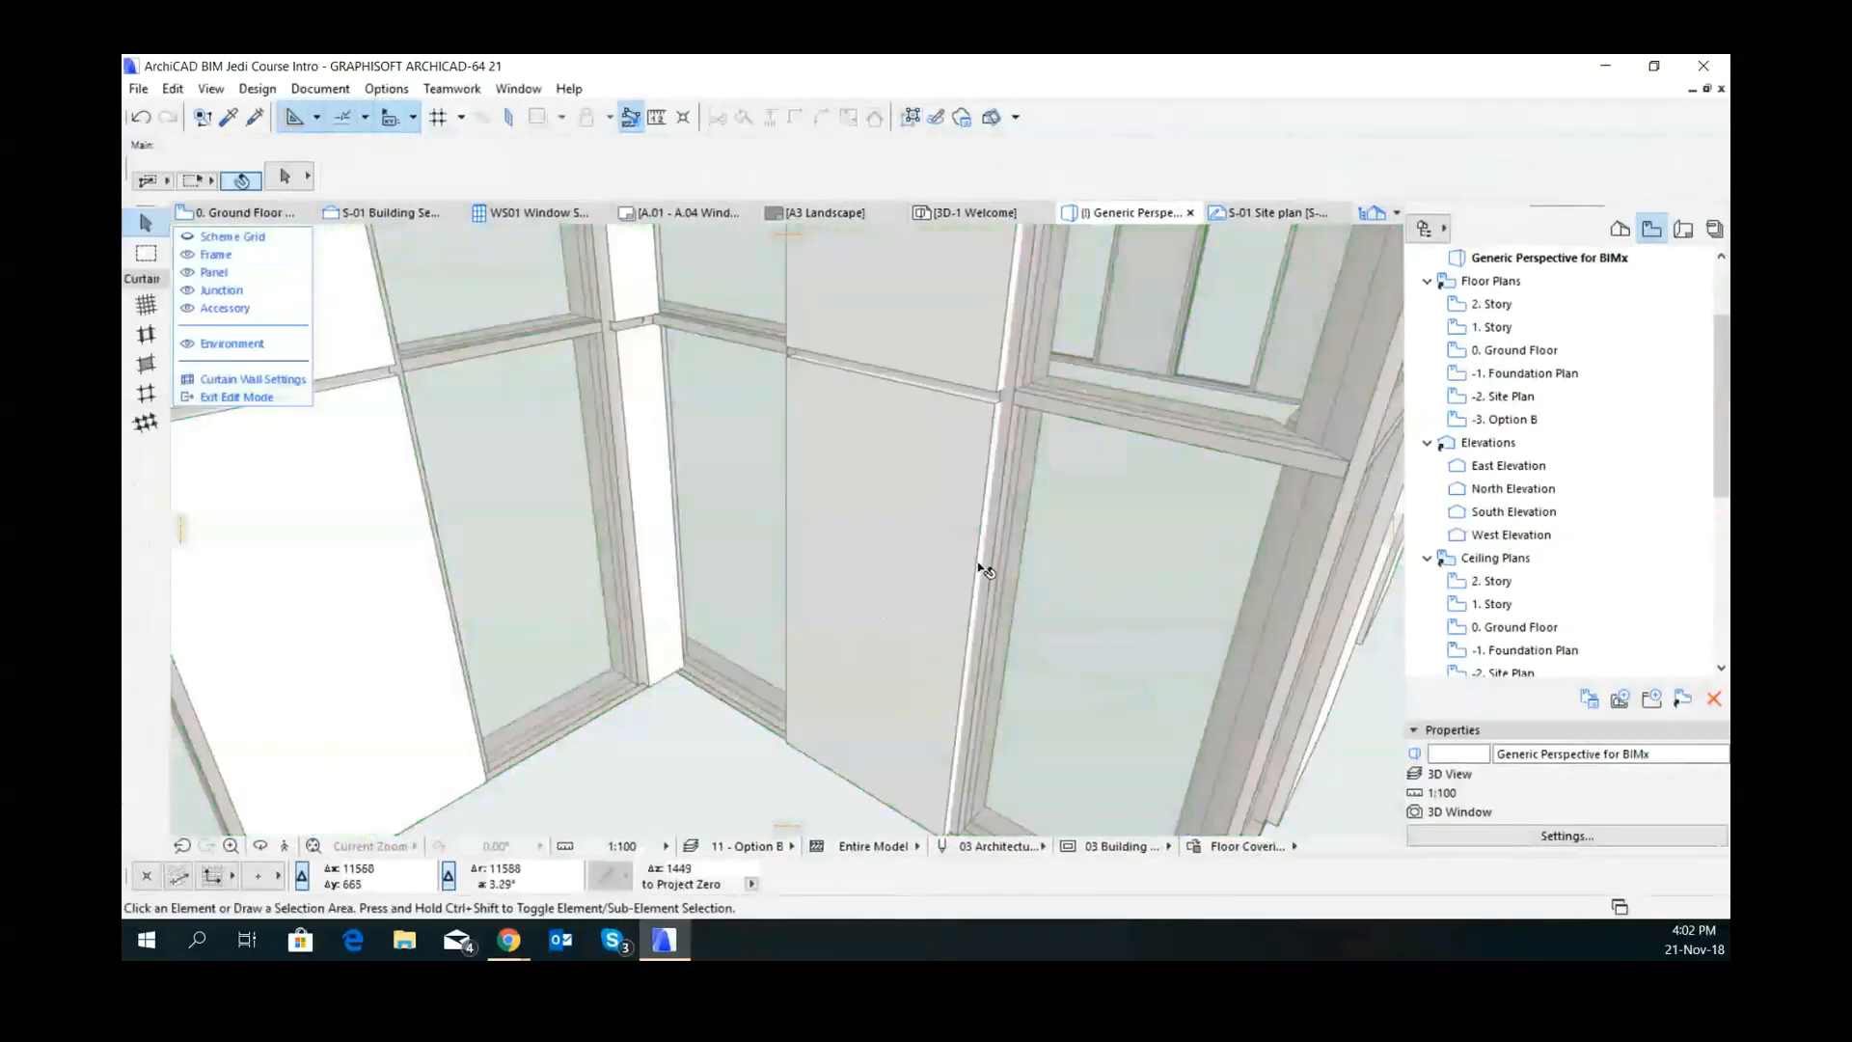
- Delete the lower solid panel in the recess and the mullion between it and the neighbouring glass panel, and select the merged panel
{"action": "left_click", "coordinate": [926, 571]}
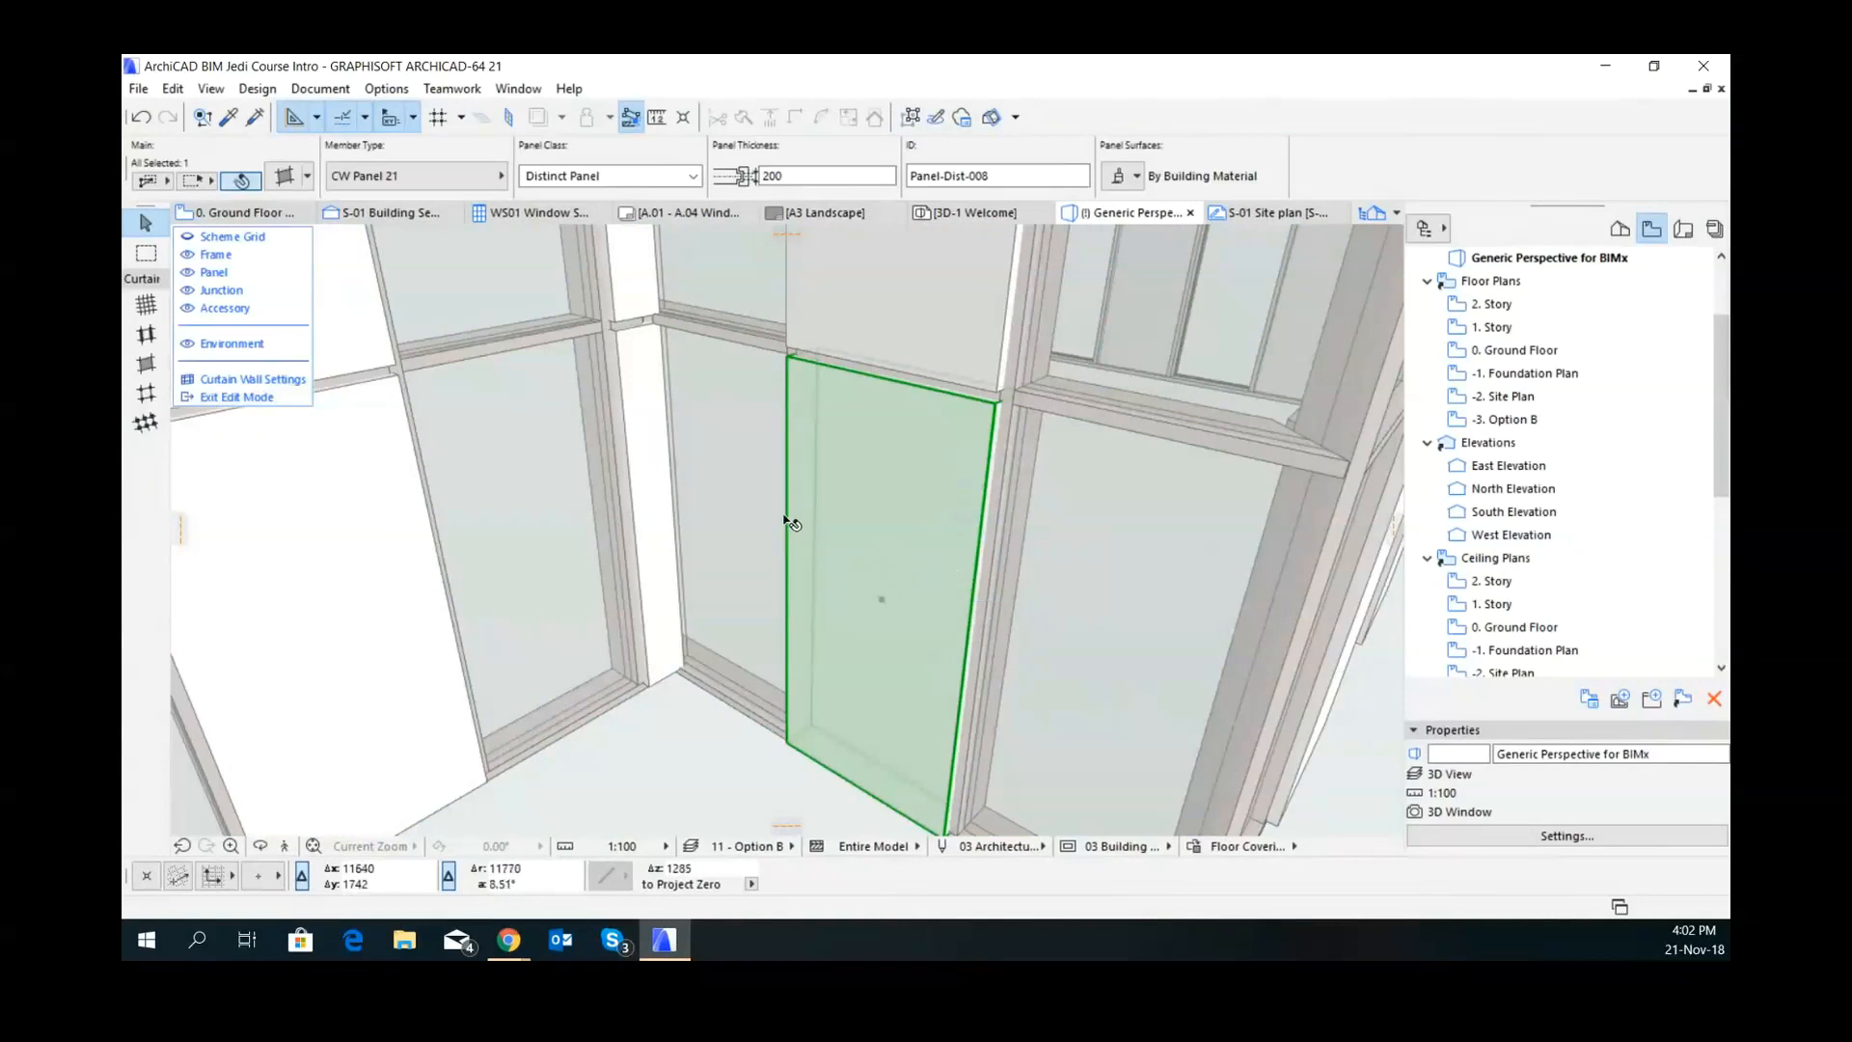
{"action": "key", "text": "Escape"}
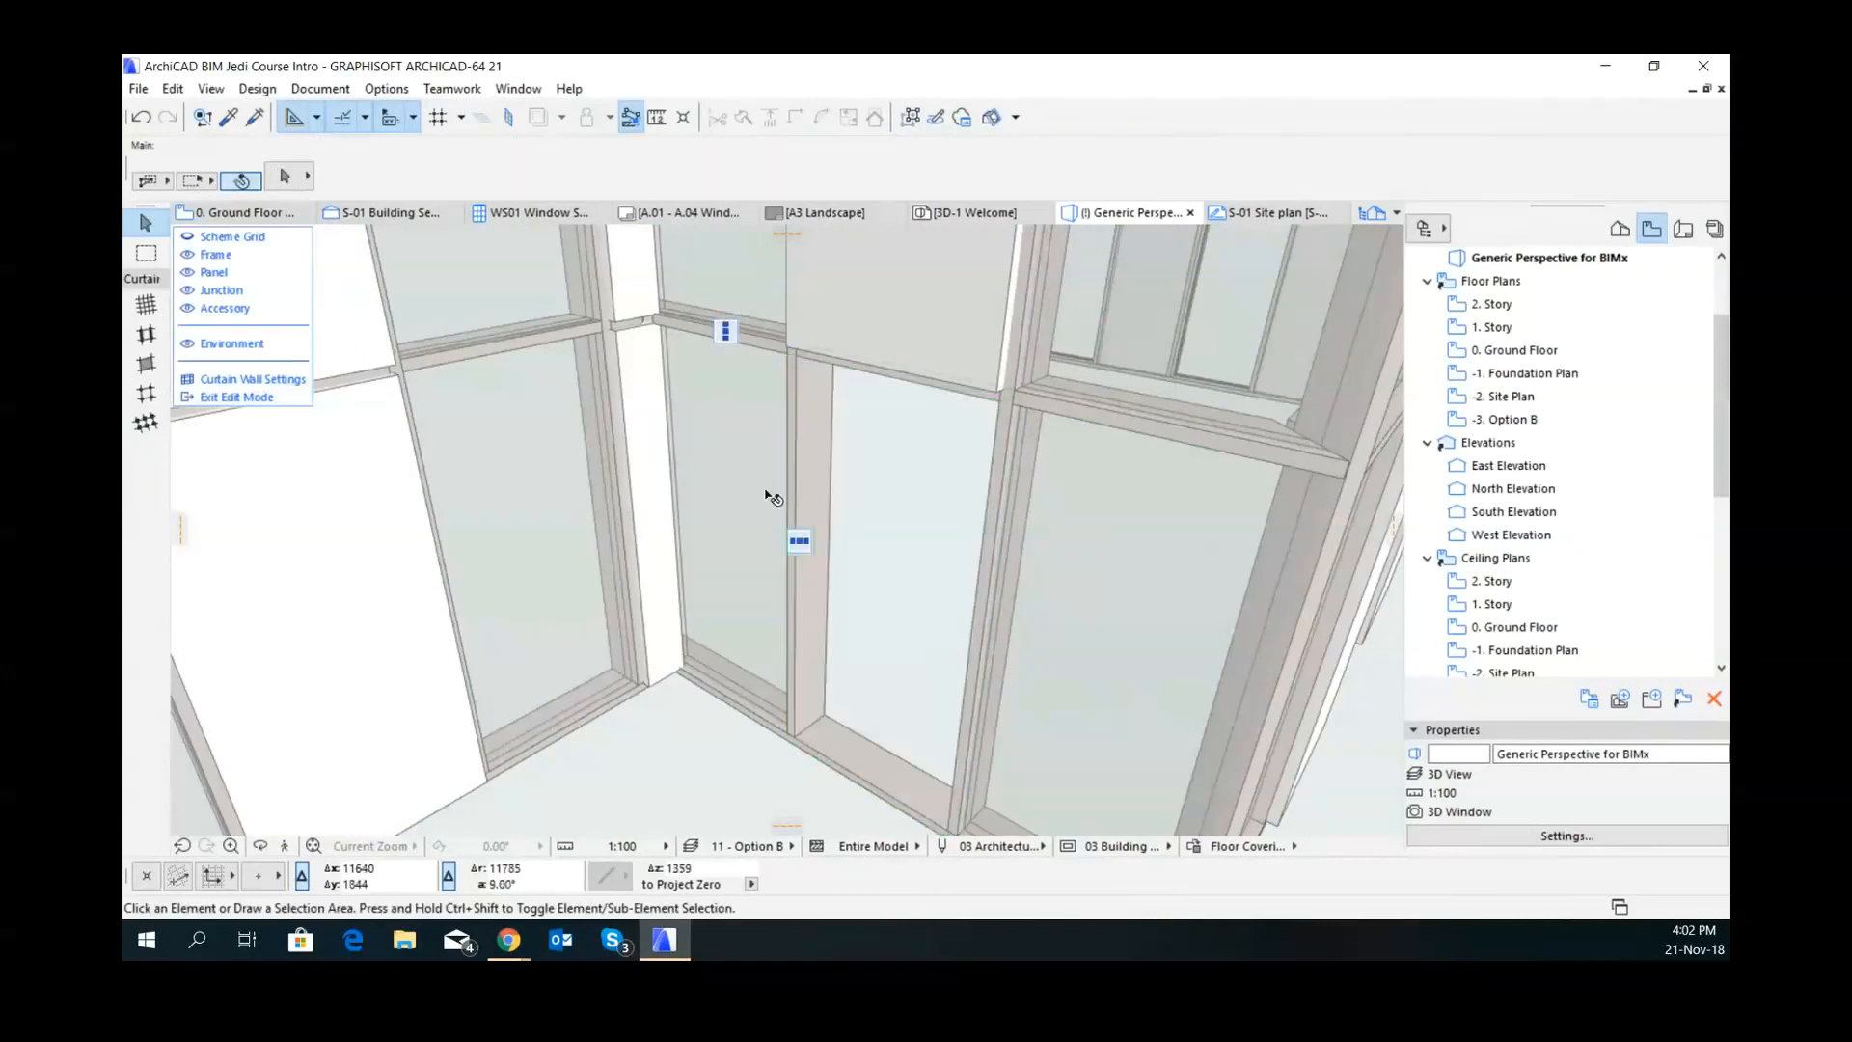
{"action": "left_click", "coordinate": [806, 459]}
{"action": "key", "text": "Delete"}
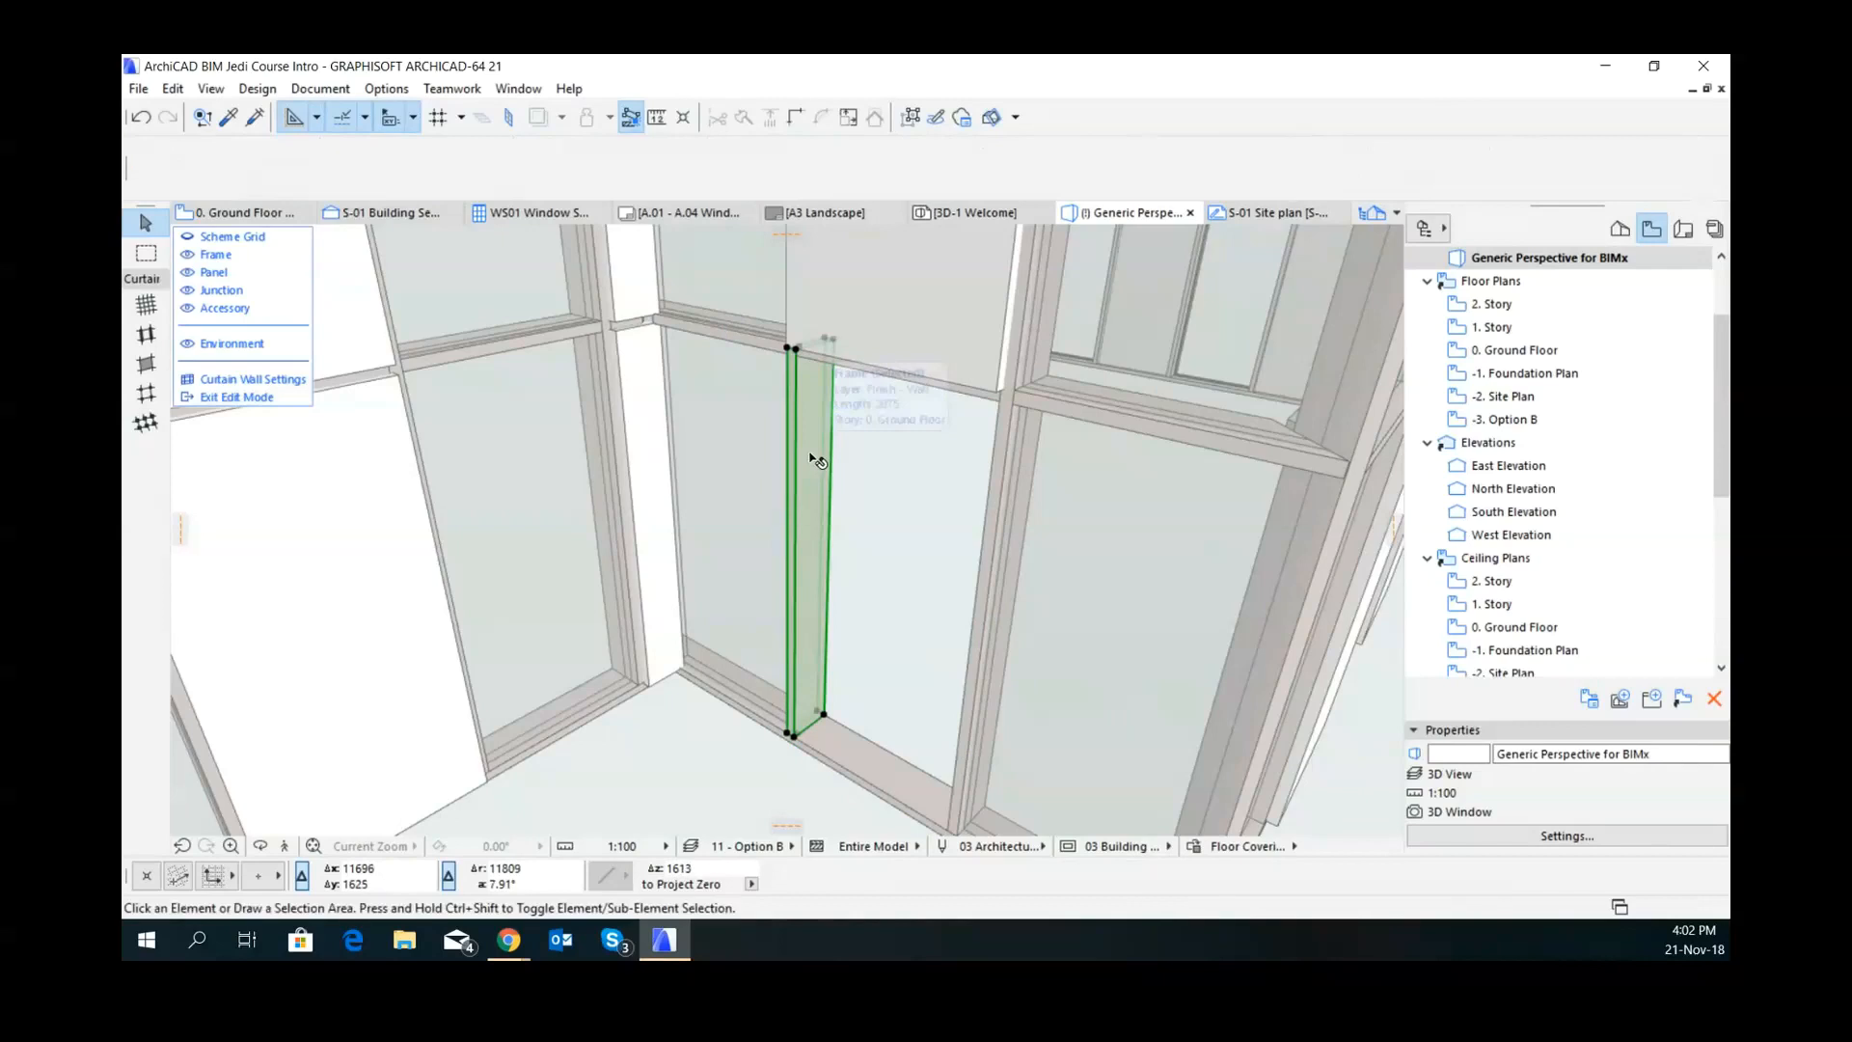
{"action": "left_click", "coordinate": [835, 494]}
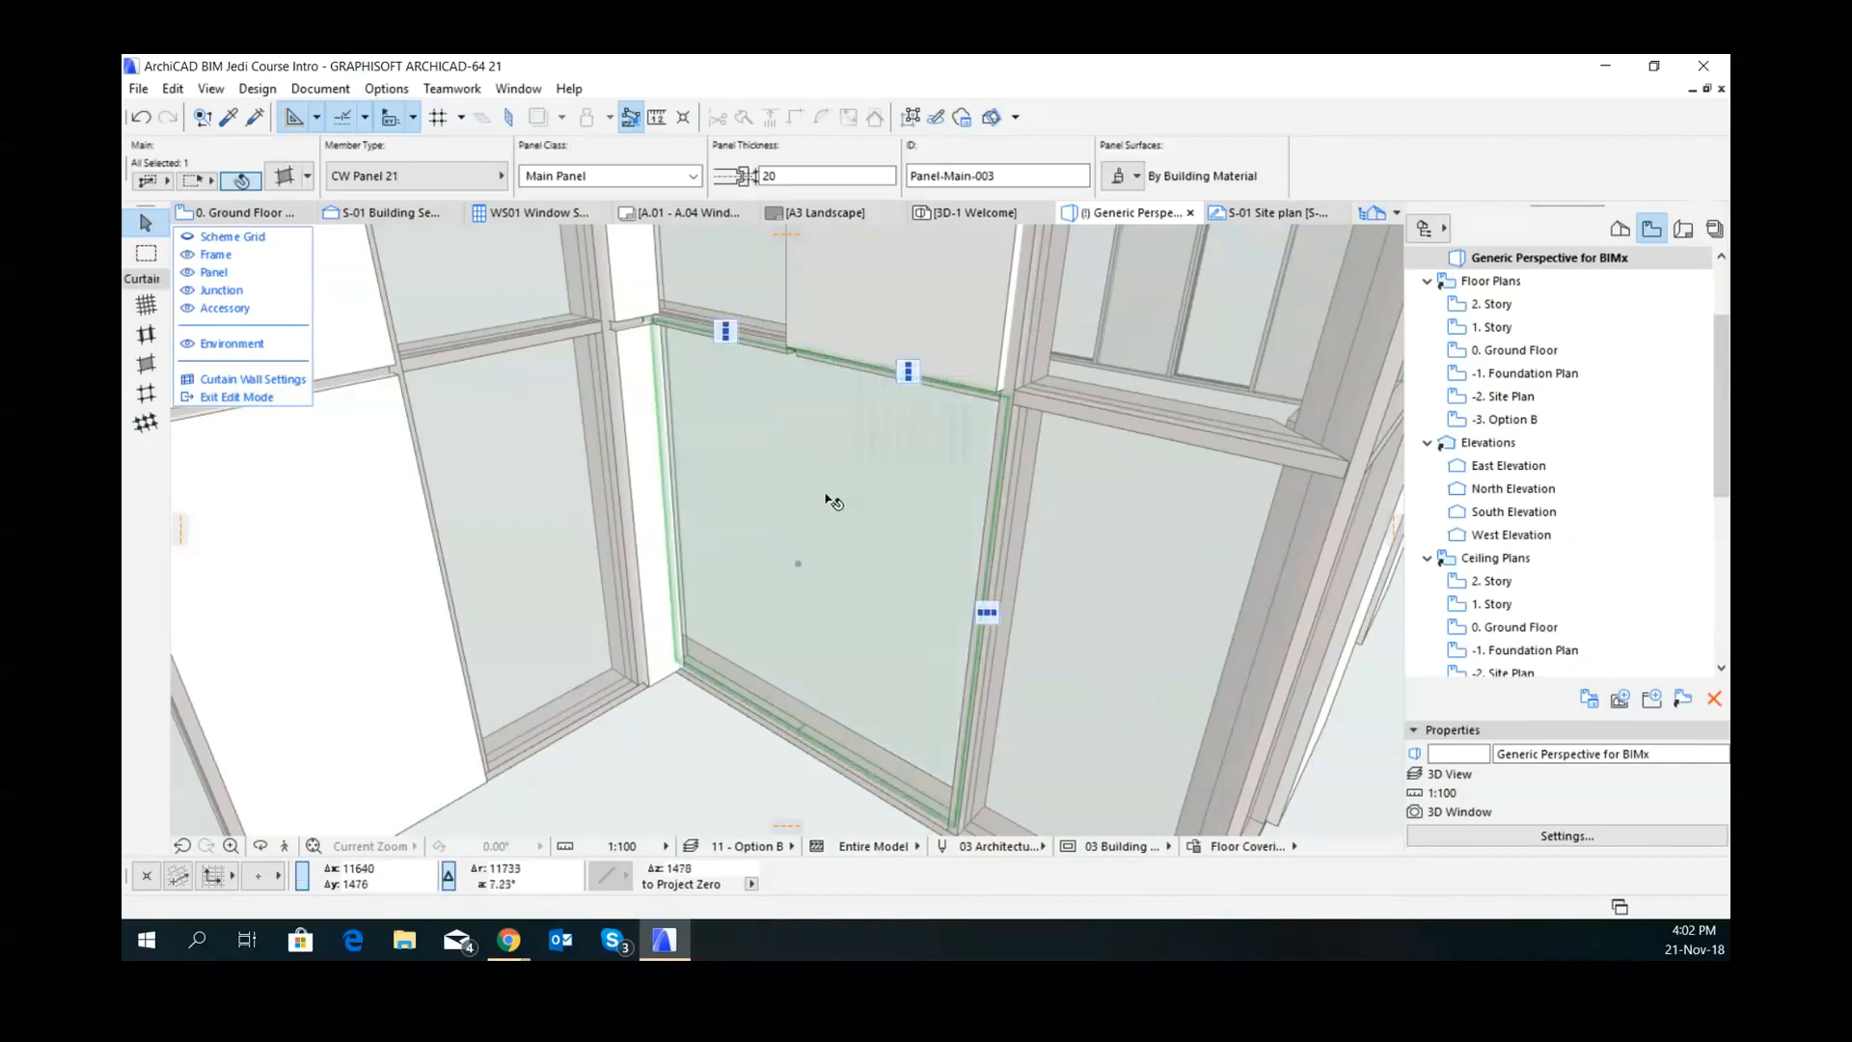
- With the panels hidden, drag a copy of the mullion beside the widened opening 1800 mm toward the recess's inner corner
{"action": "middle_click_drag", "start_coordinate": [765, 628], "coordinate": [982, 709], "text": "shift"}
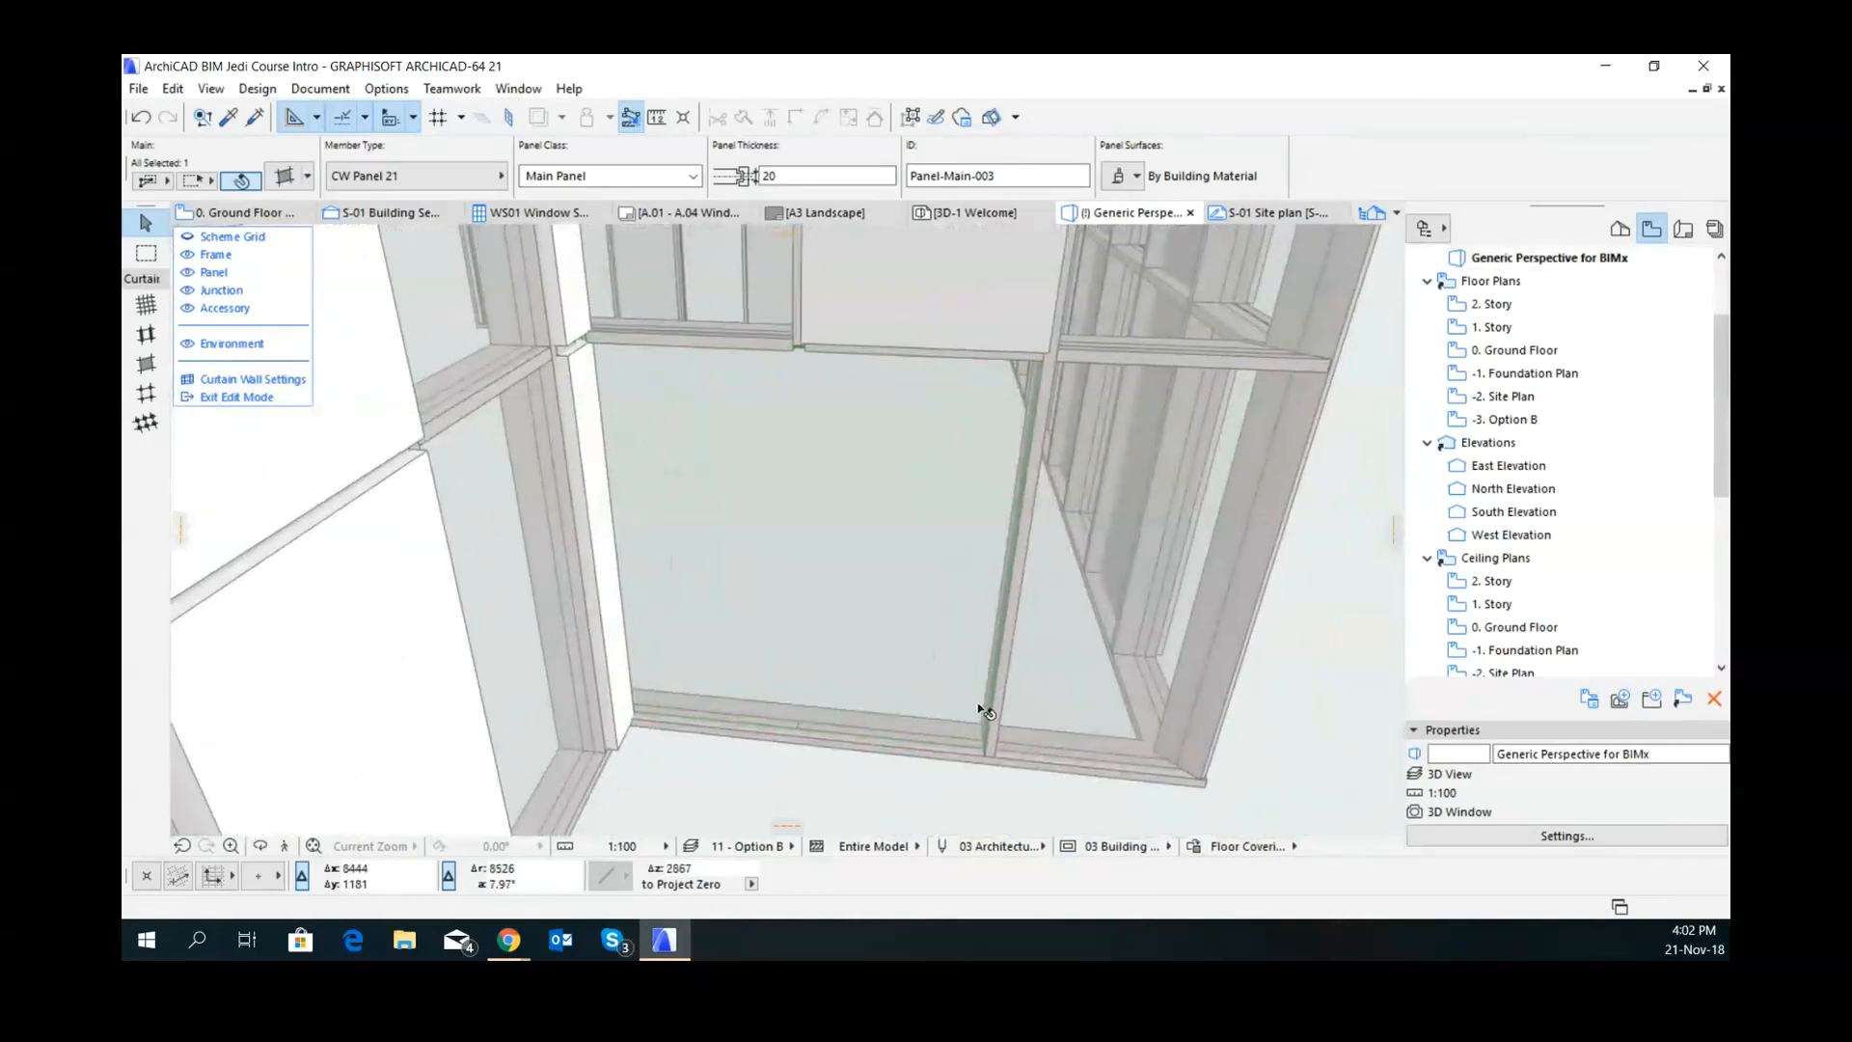
{"action": "left_click", "coordinate": [1019, 587]}
{"action": "left_click", "coordinate": [207, 272]}
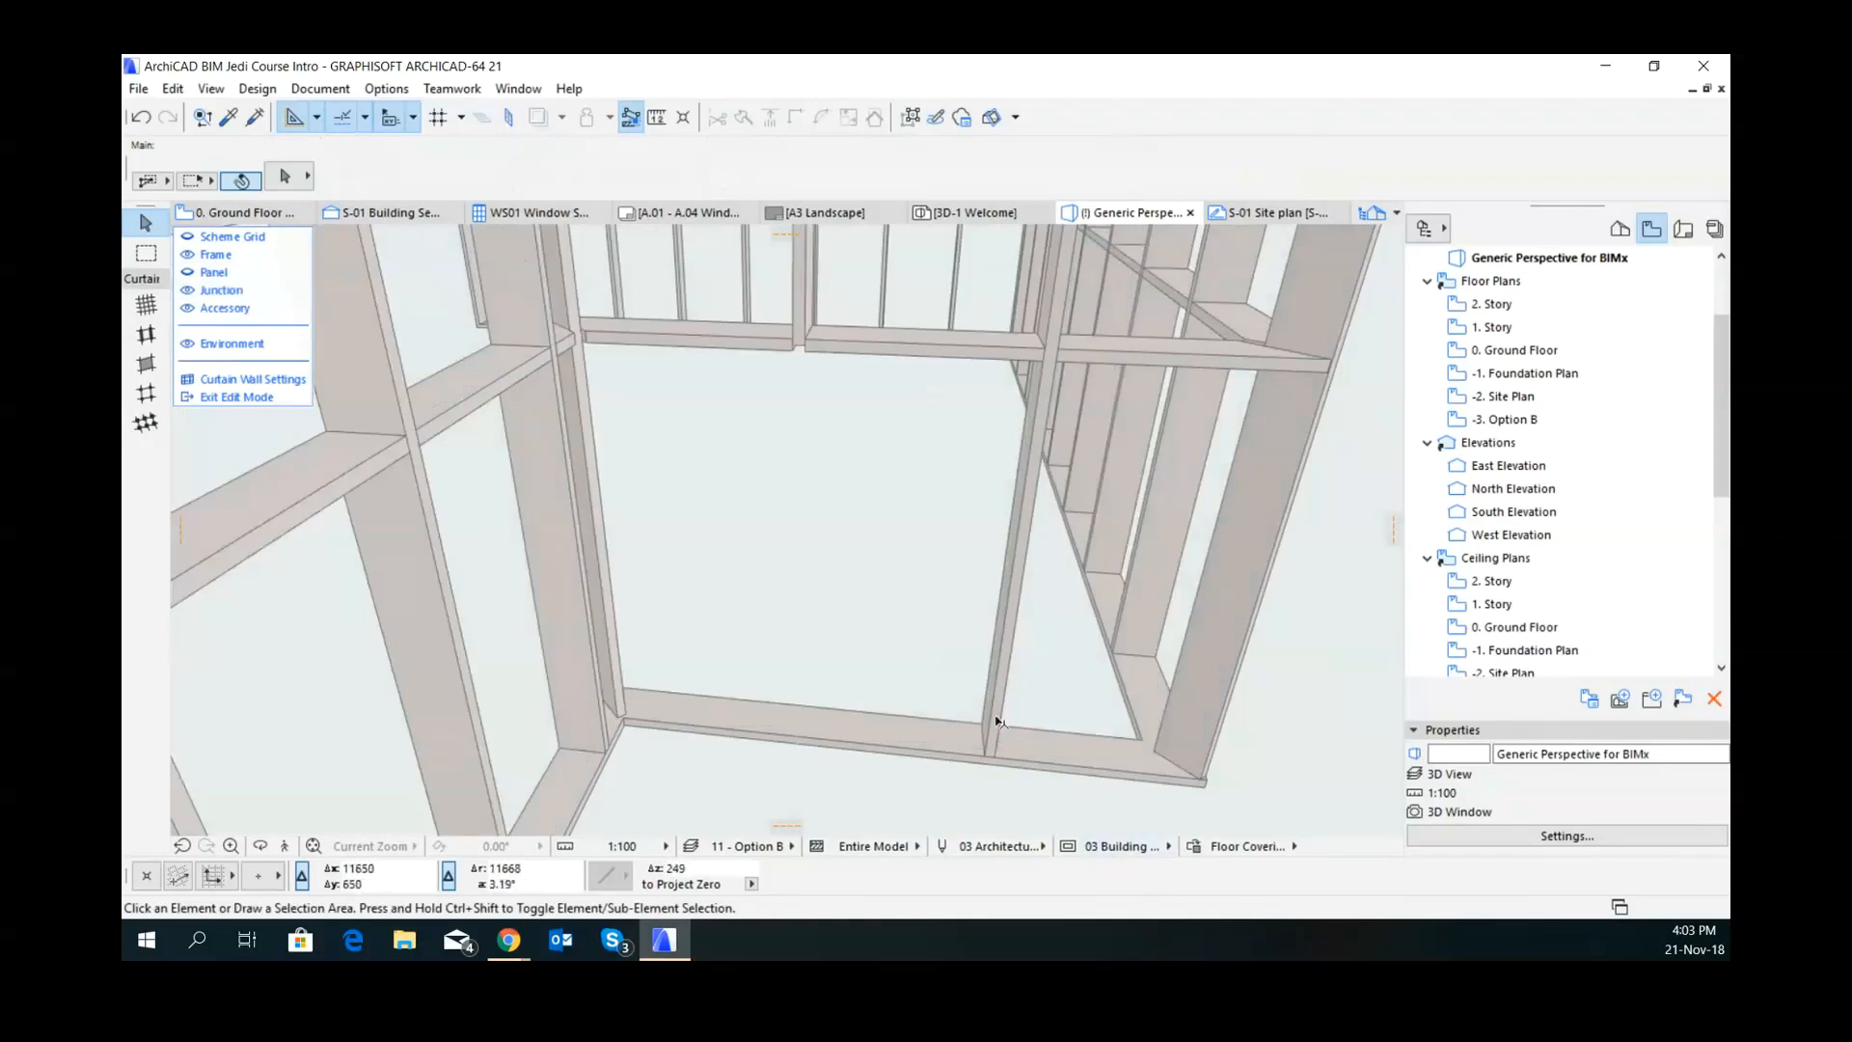
{"action": "left_click", "coordinate": [1000, 731]}
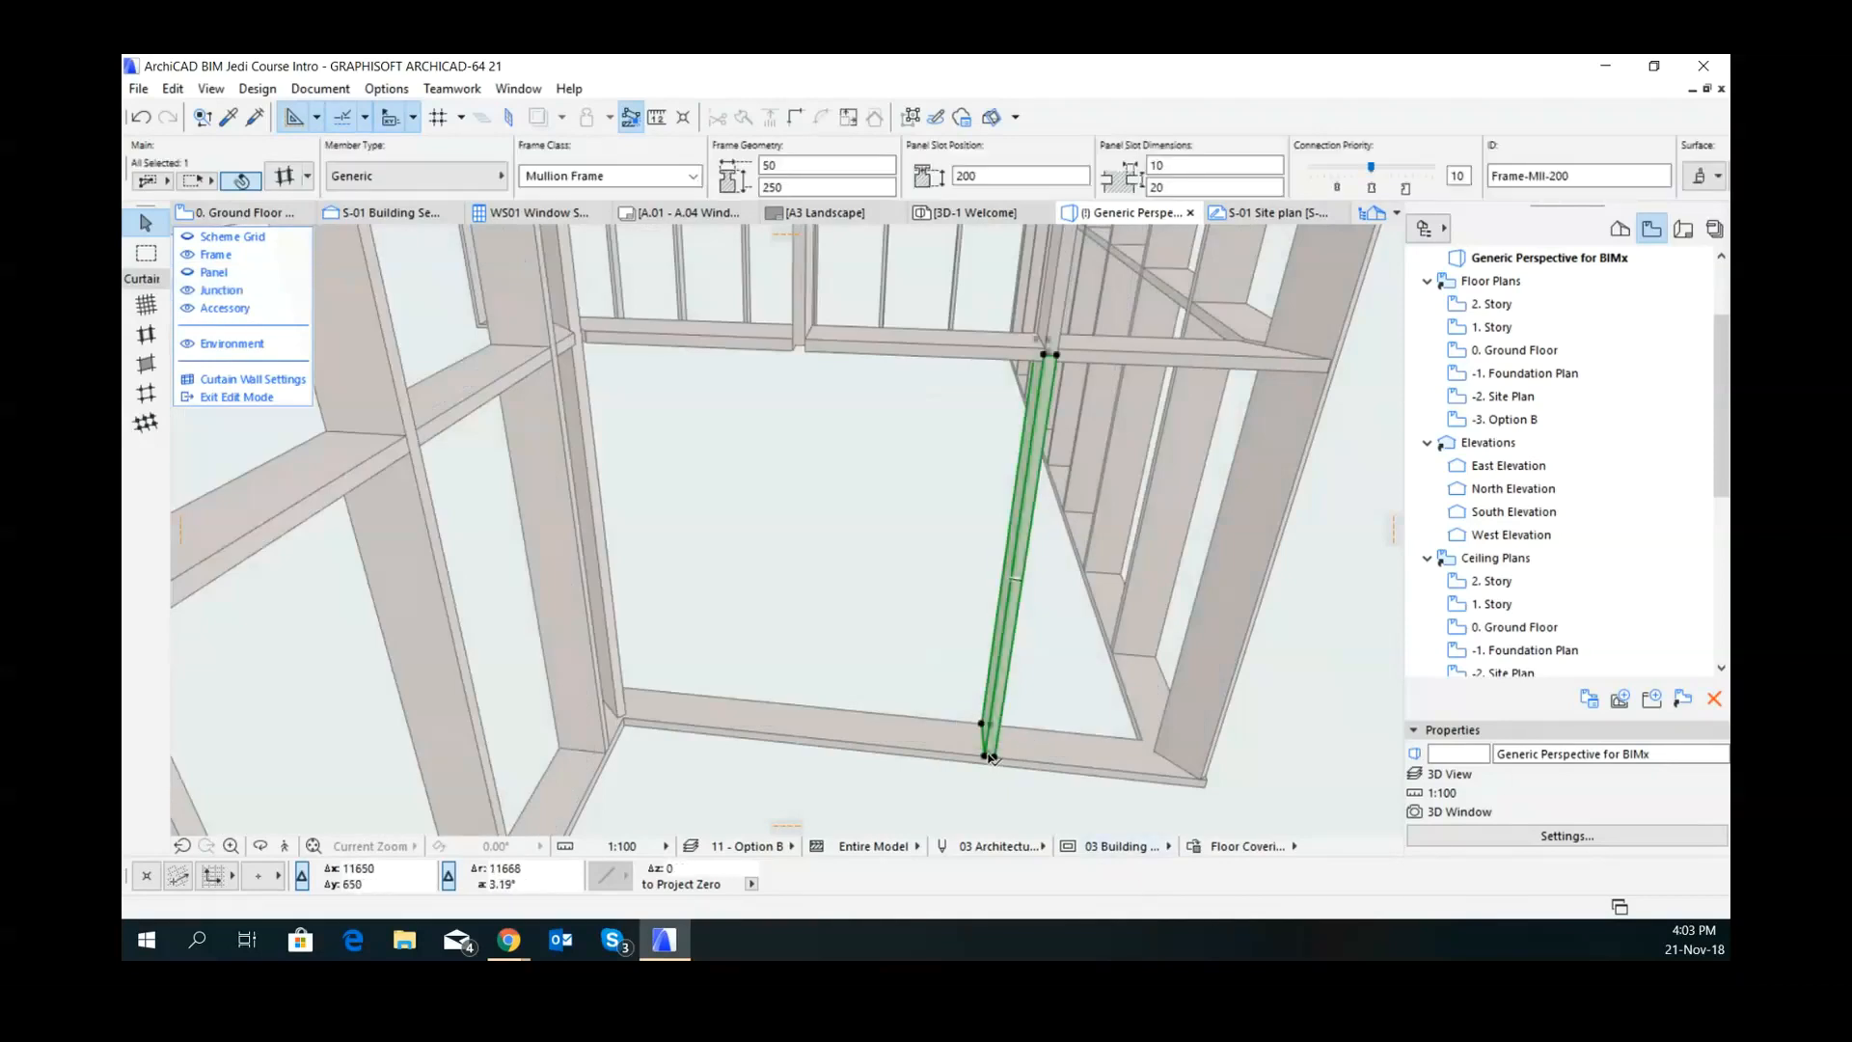
{"action": "key", "text": "ctrl+shift+d"}
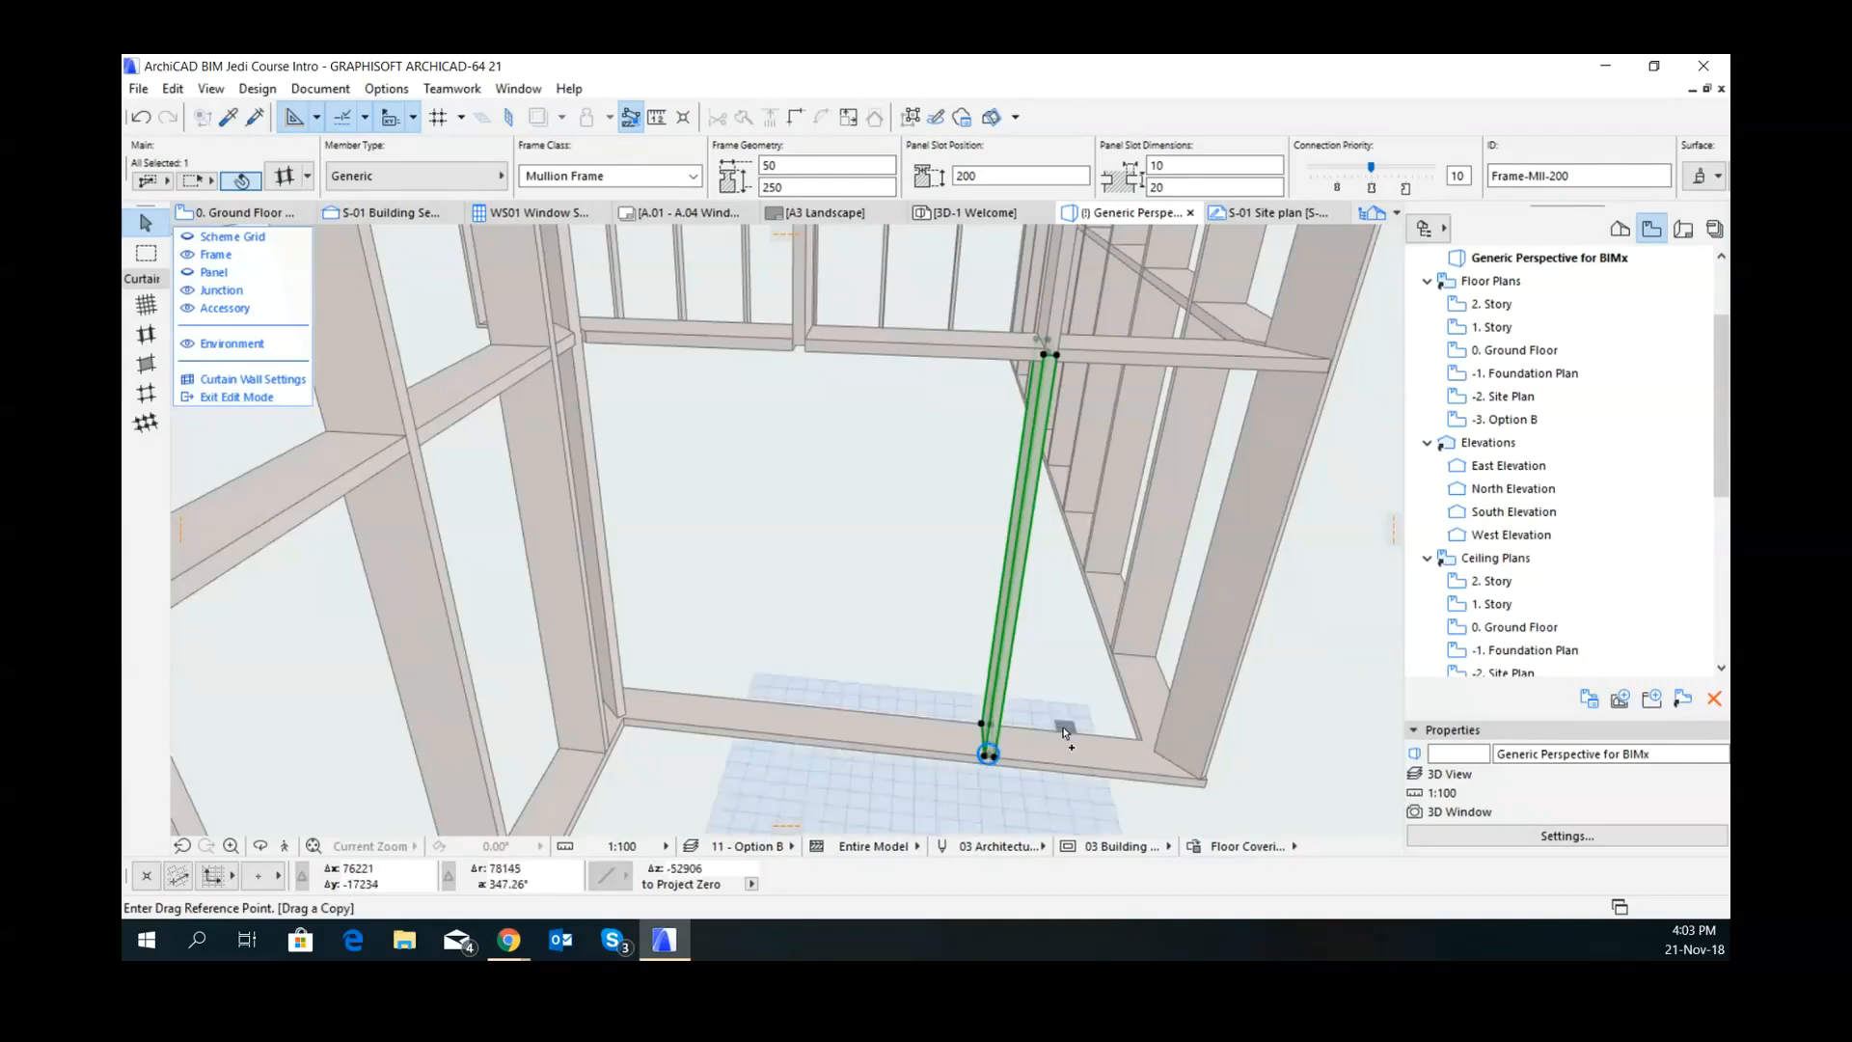
{"action": "left_click", "coordinate": [989, 754]}
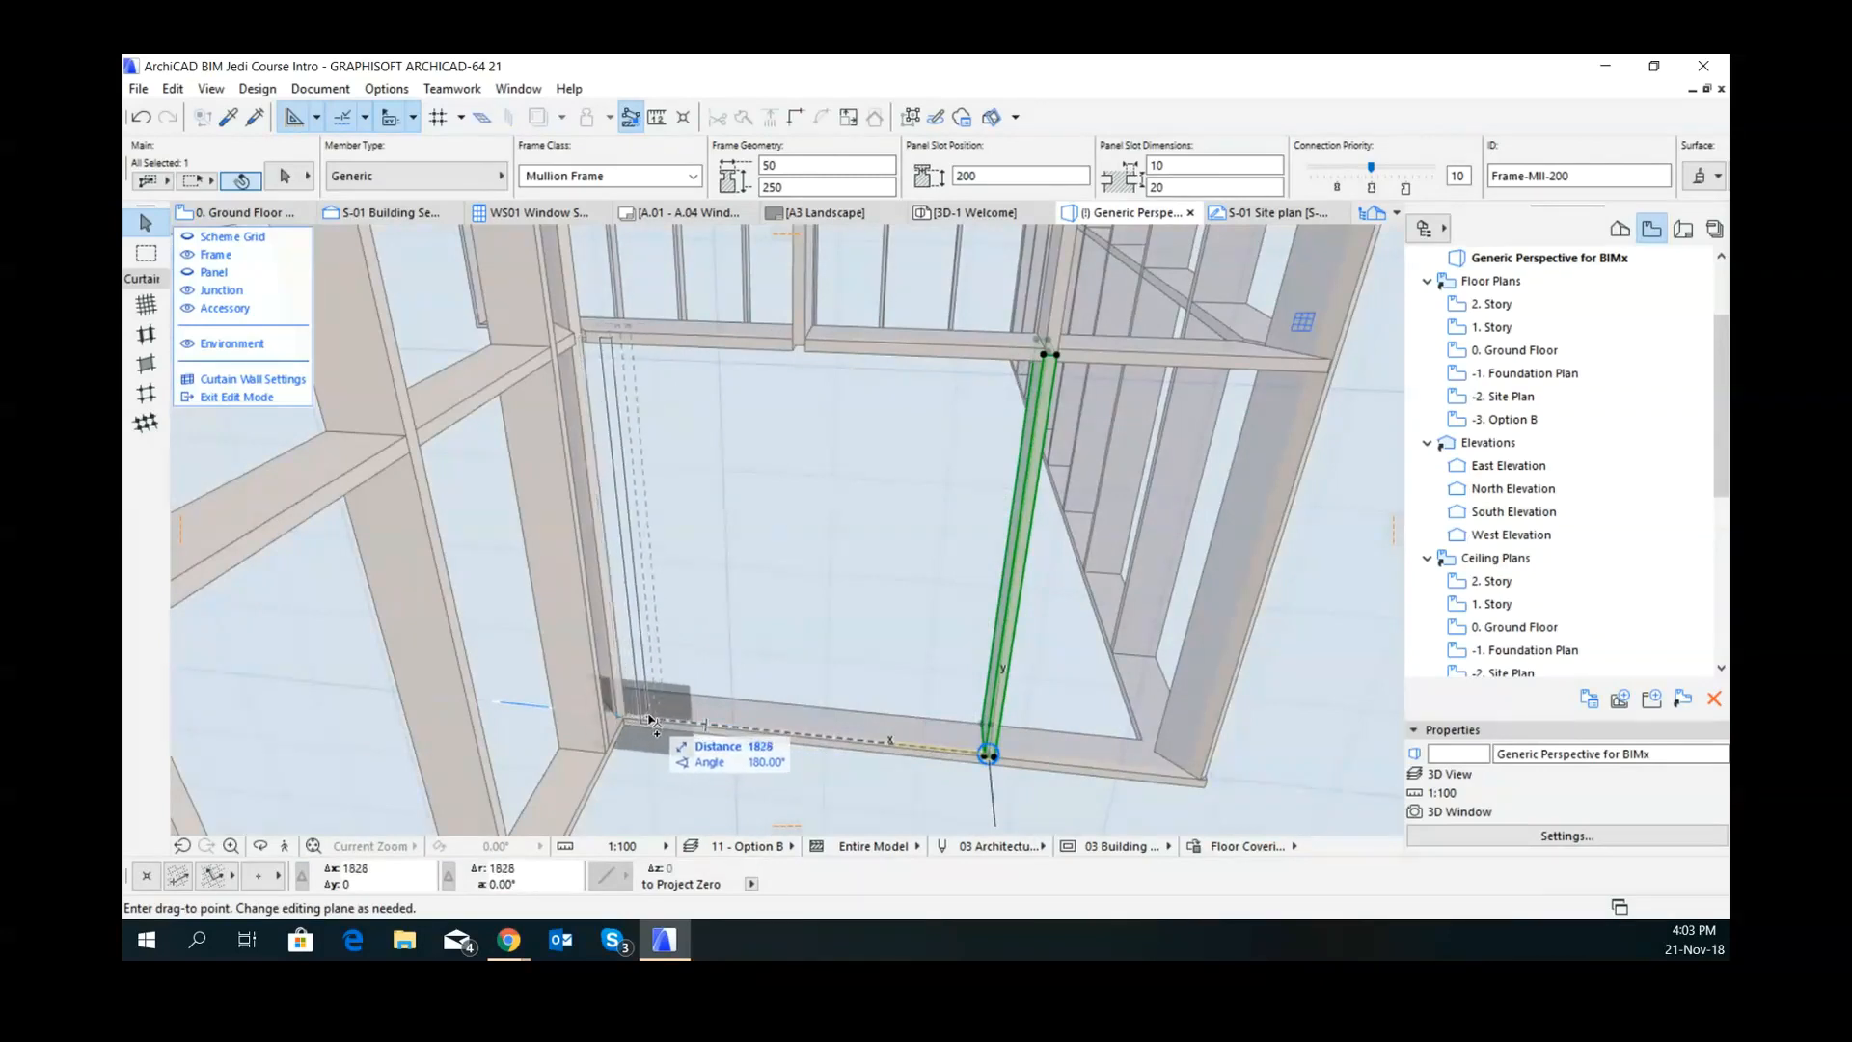
{"action": "type", "text": "1"}
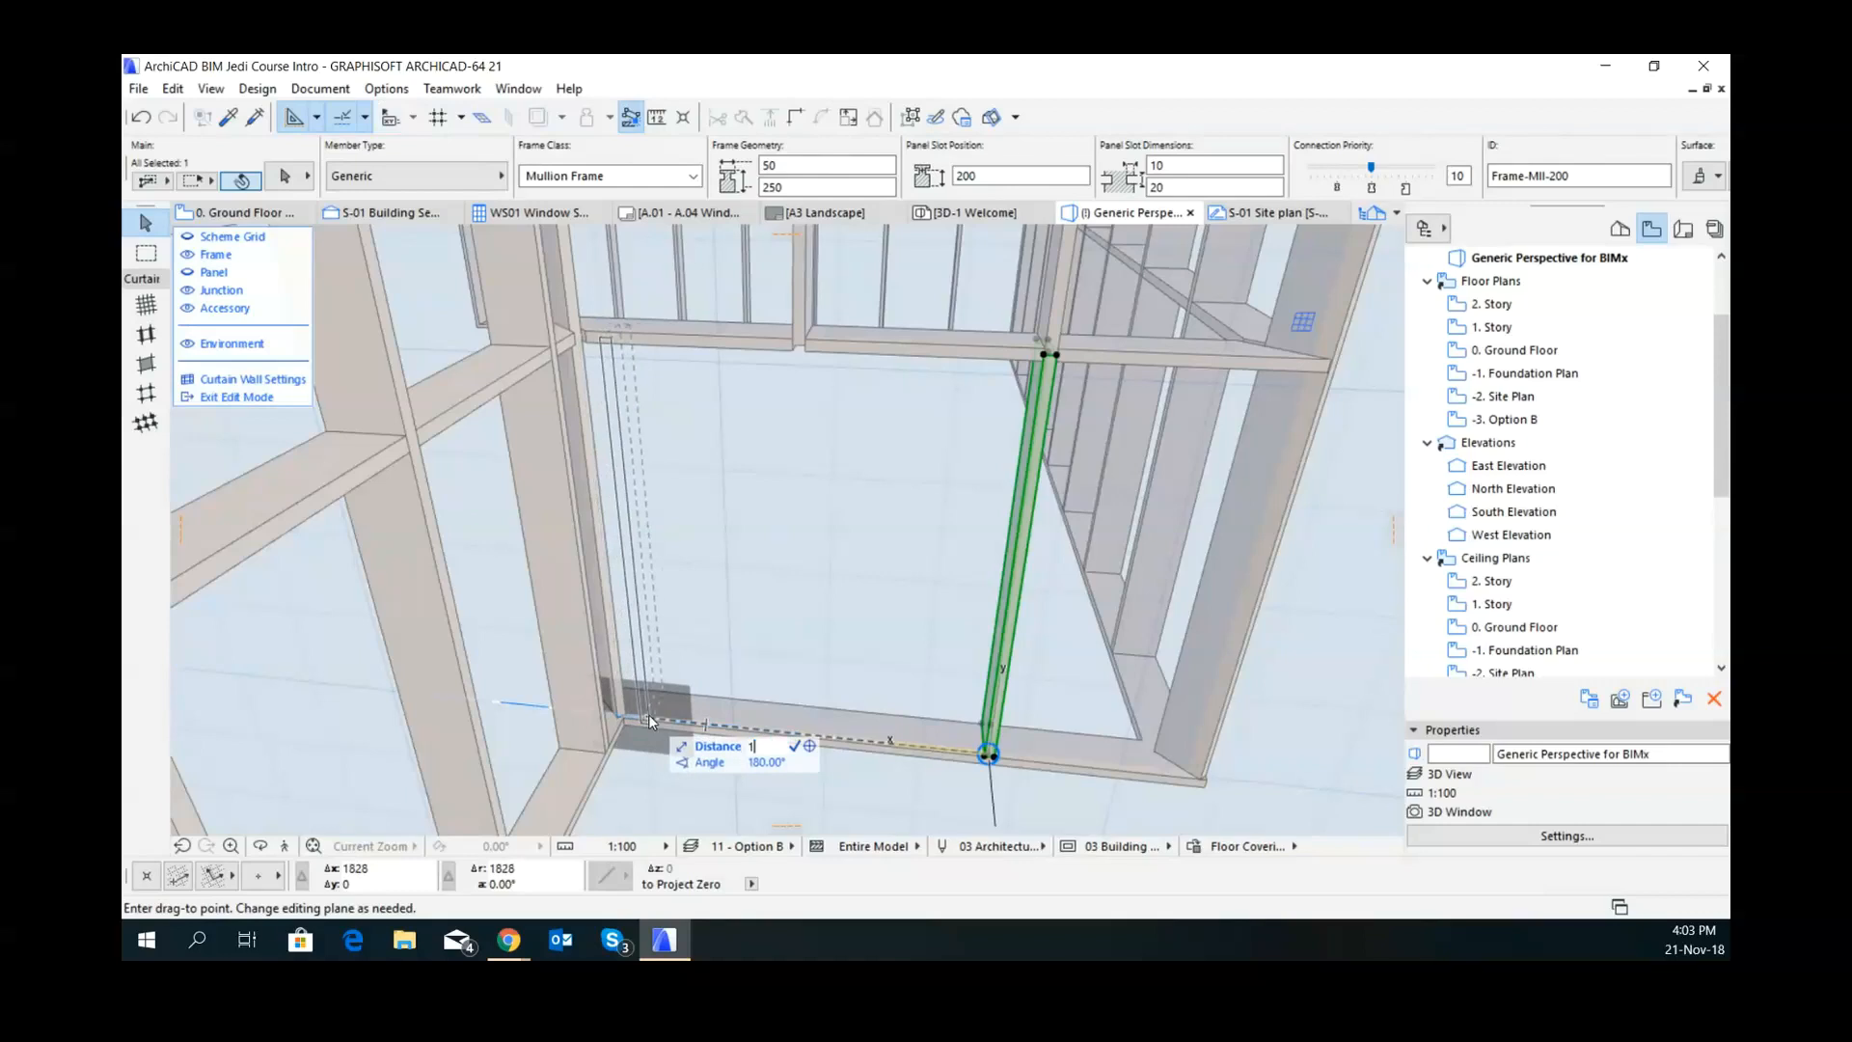
{"action": "type", "text": "800"}
{"action": "key", "text": "Return"}
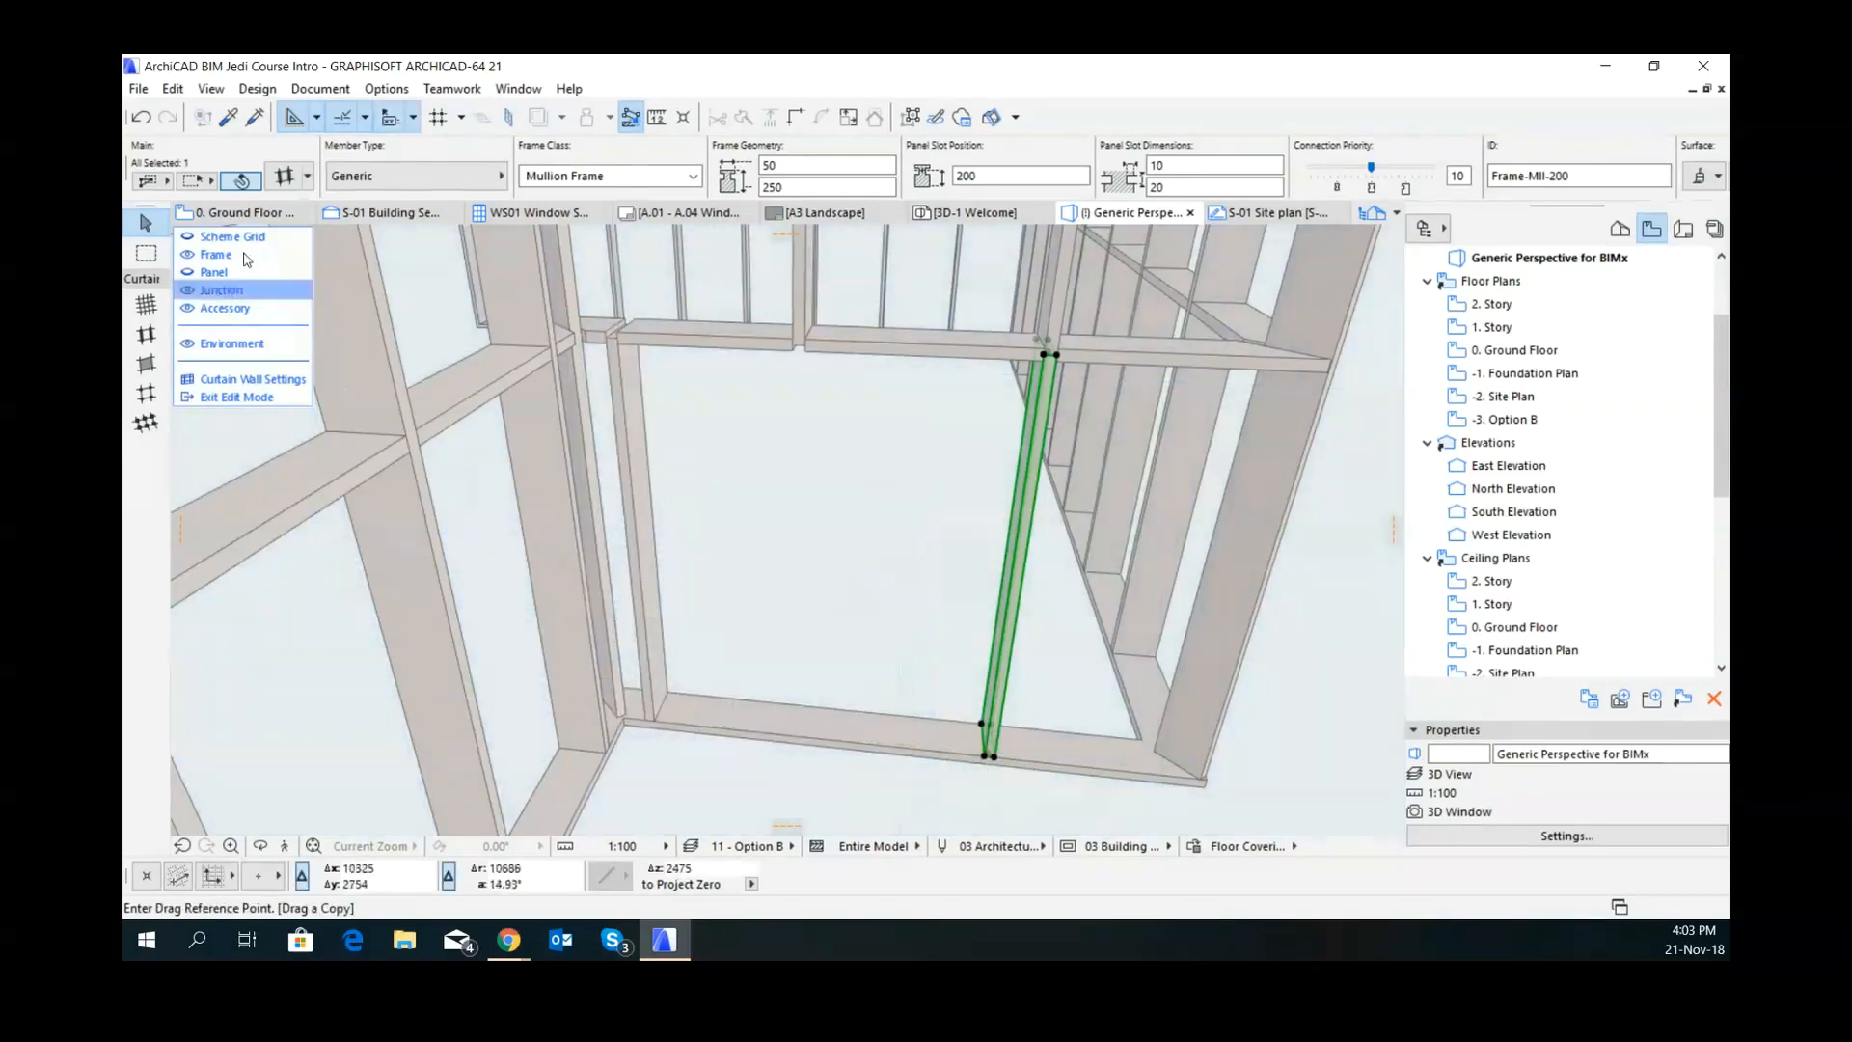
- Show the panels again and change the widened glass panel between the two mullions to CW Double Door 21
{"action": "left_click", "coordinate": [183, 273]}
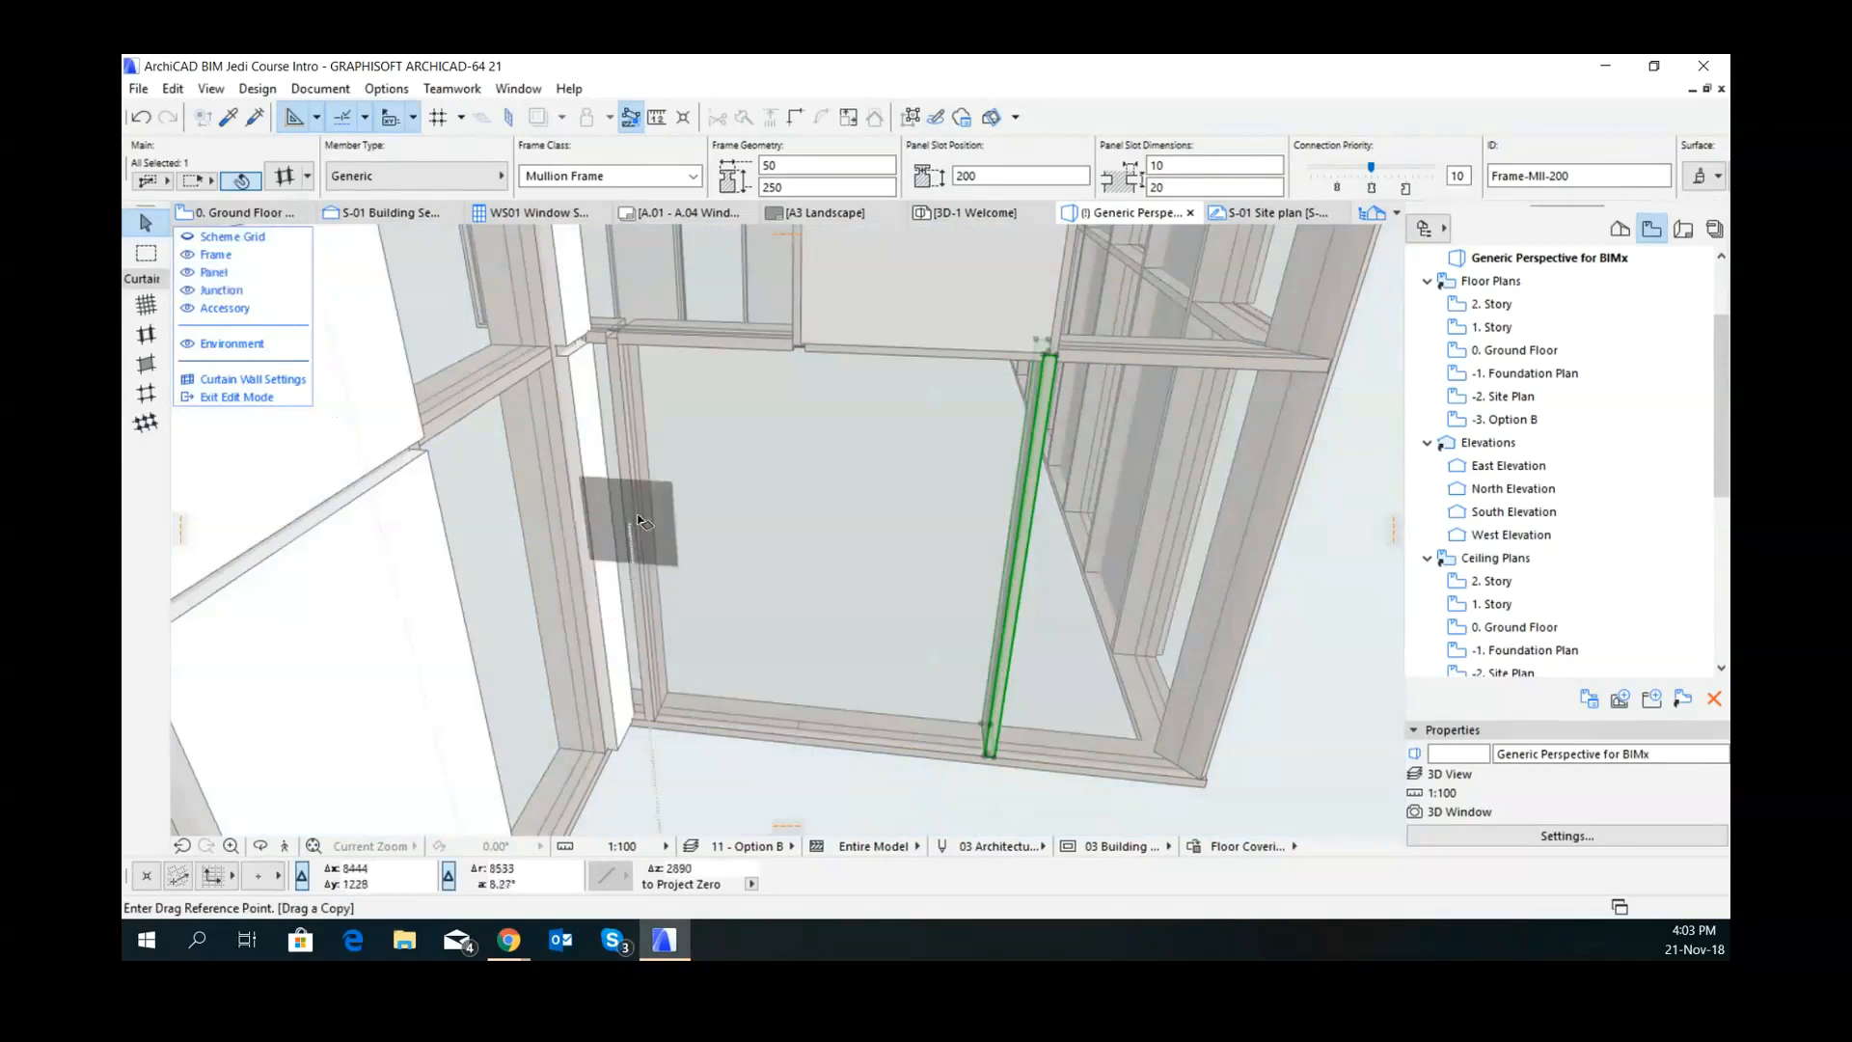
{"action": "mouse_move", "coordinate": [665, 604]}
{"action": "middle_mouse_down", "text": "shift"}
{"action": "mouse_move", "coordinate": [633, 632]}
{"action": "mouse_move", "coordinate": [632, 612]}
{"action": "middle_mouse_up", "text": "shift"}
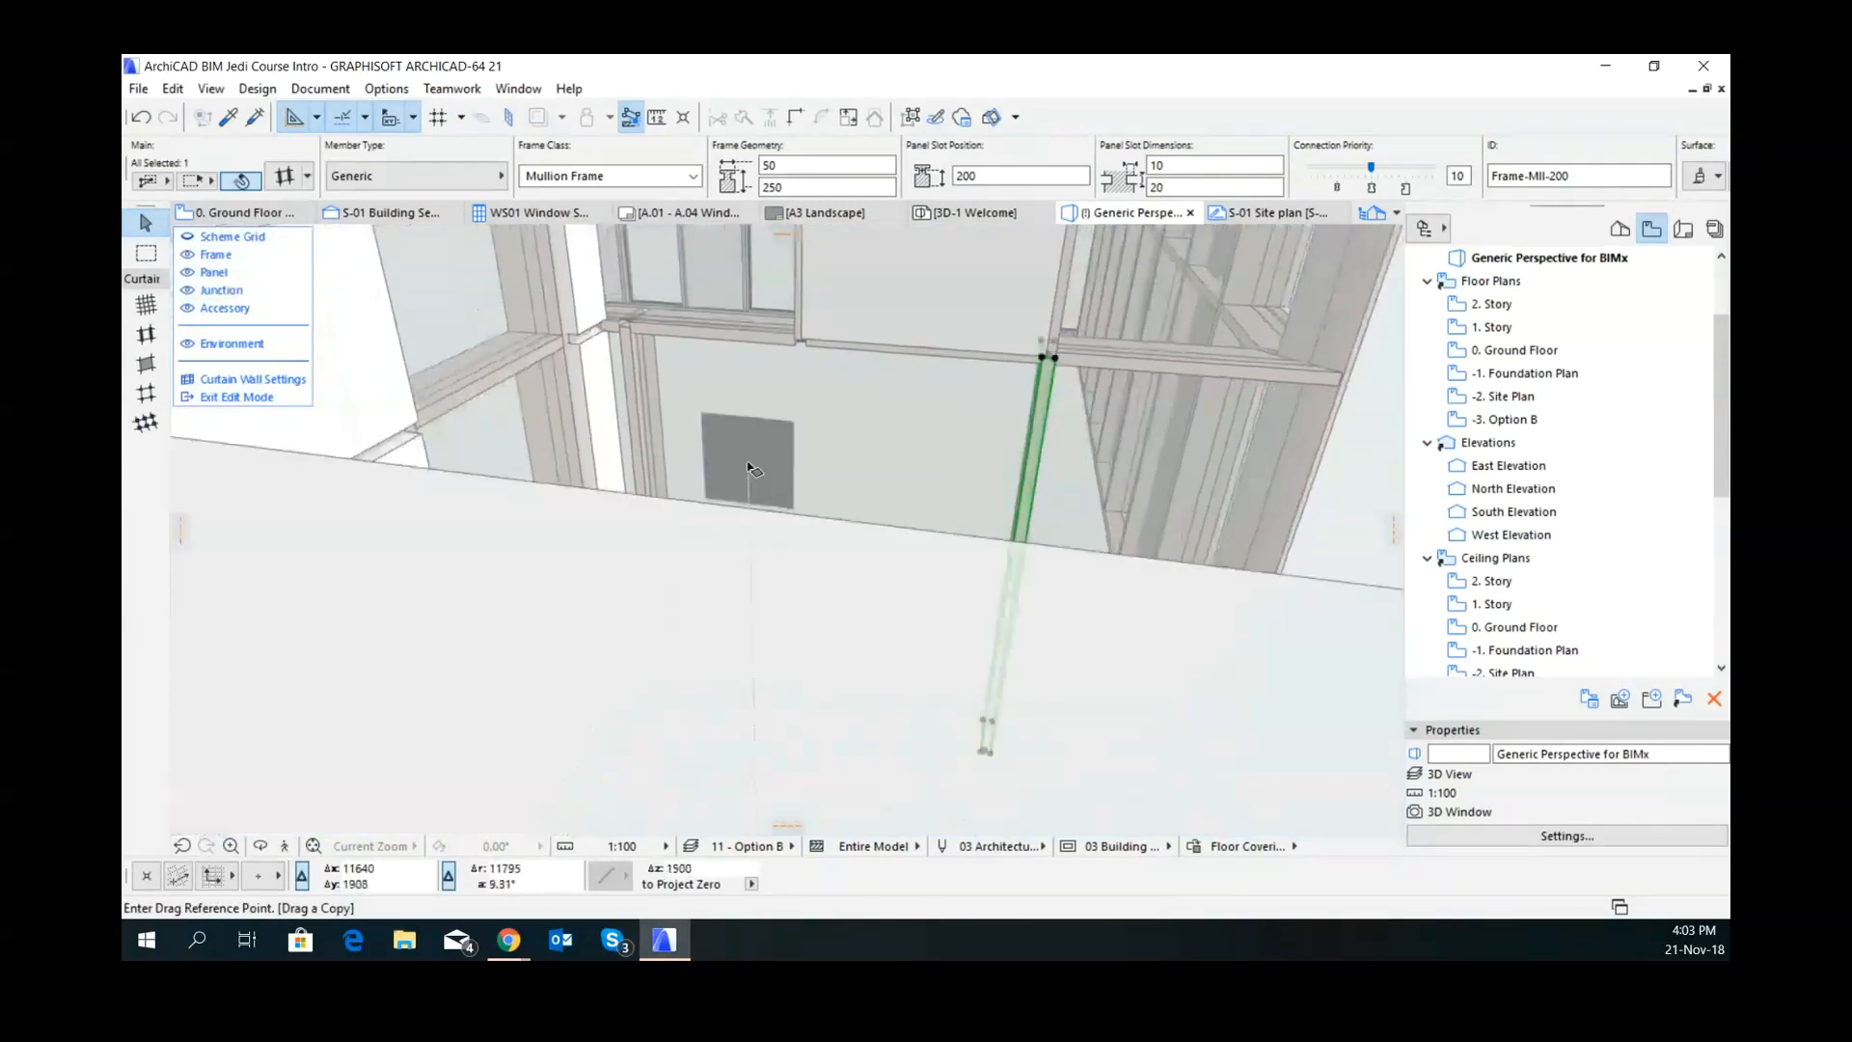
{"action": "scroll", "coordinate": [682, 396], "scroll_direction": "up", "scroll_amount": 2}
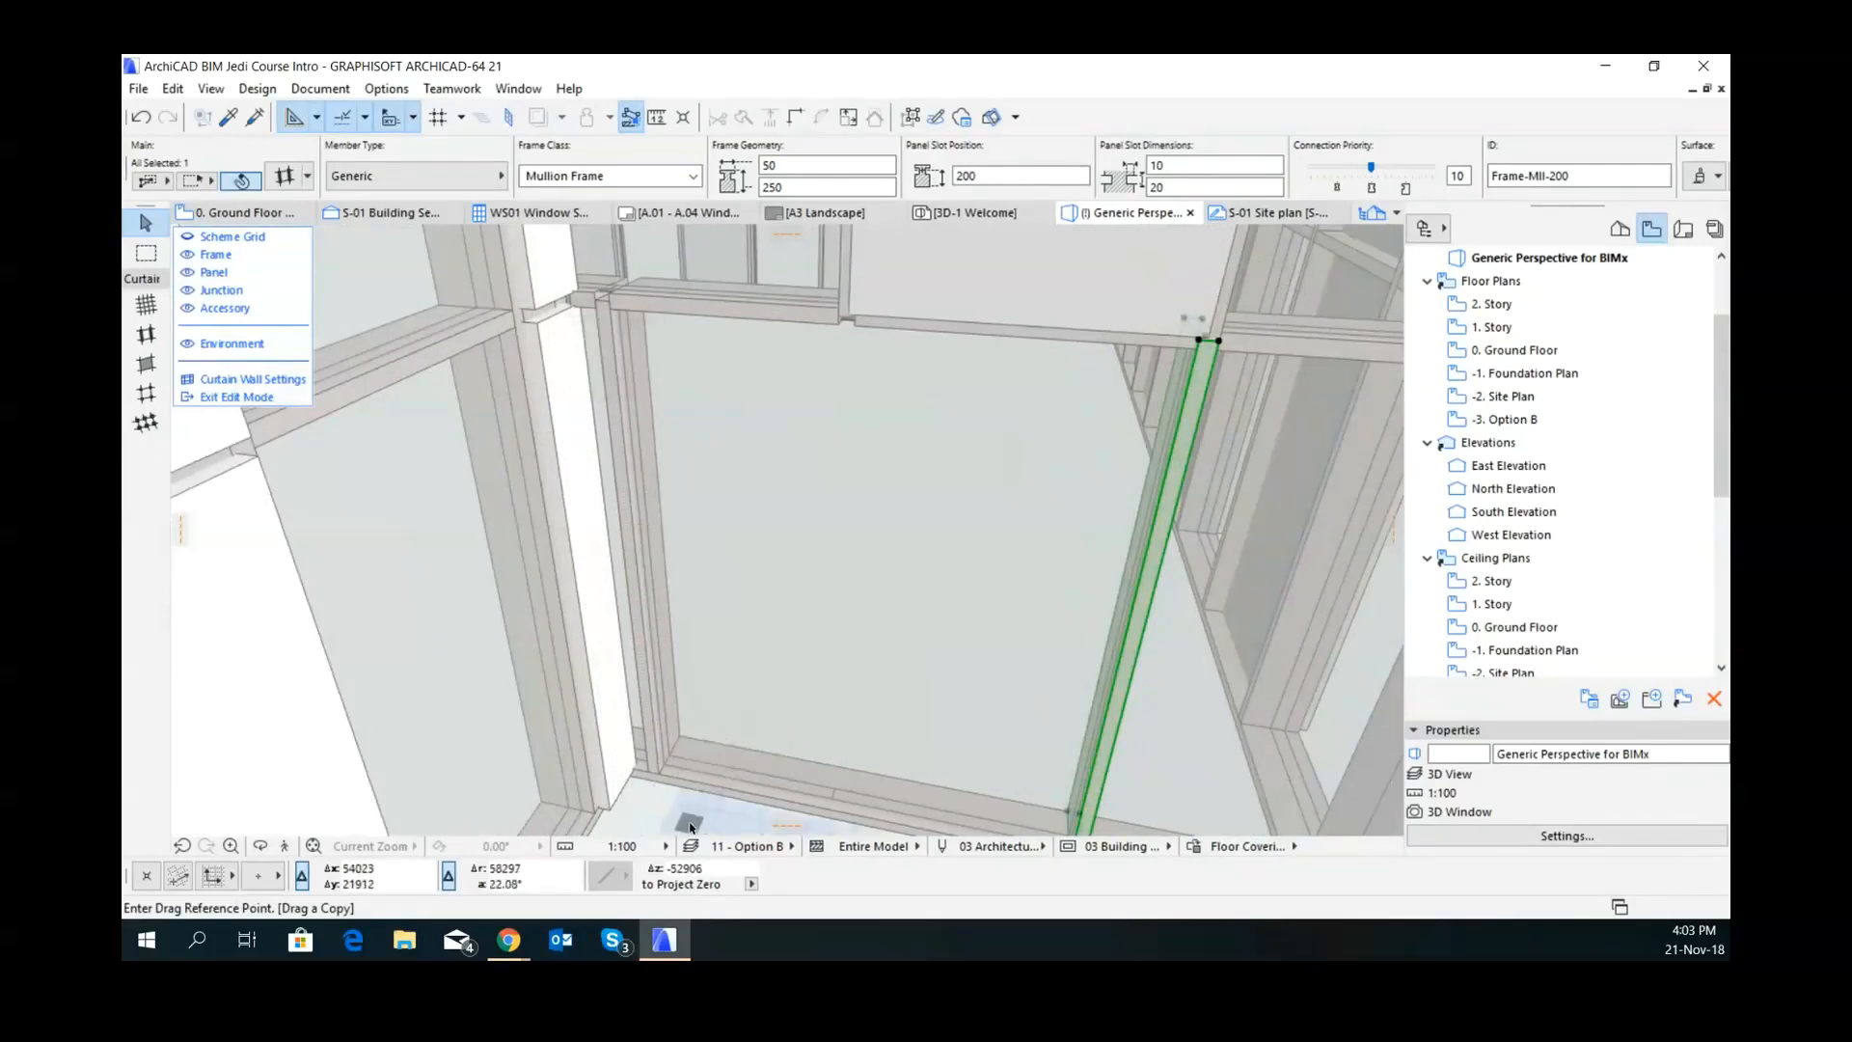
{"action": "left_click", "coordinate": [830, 486]}
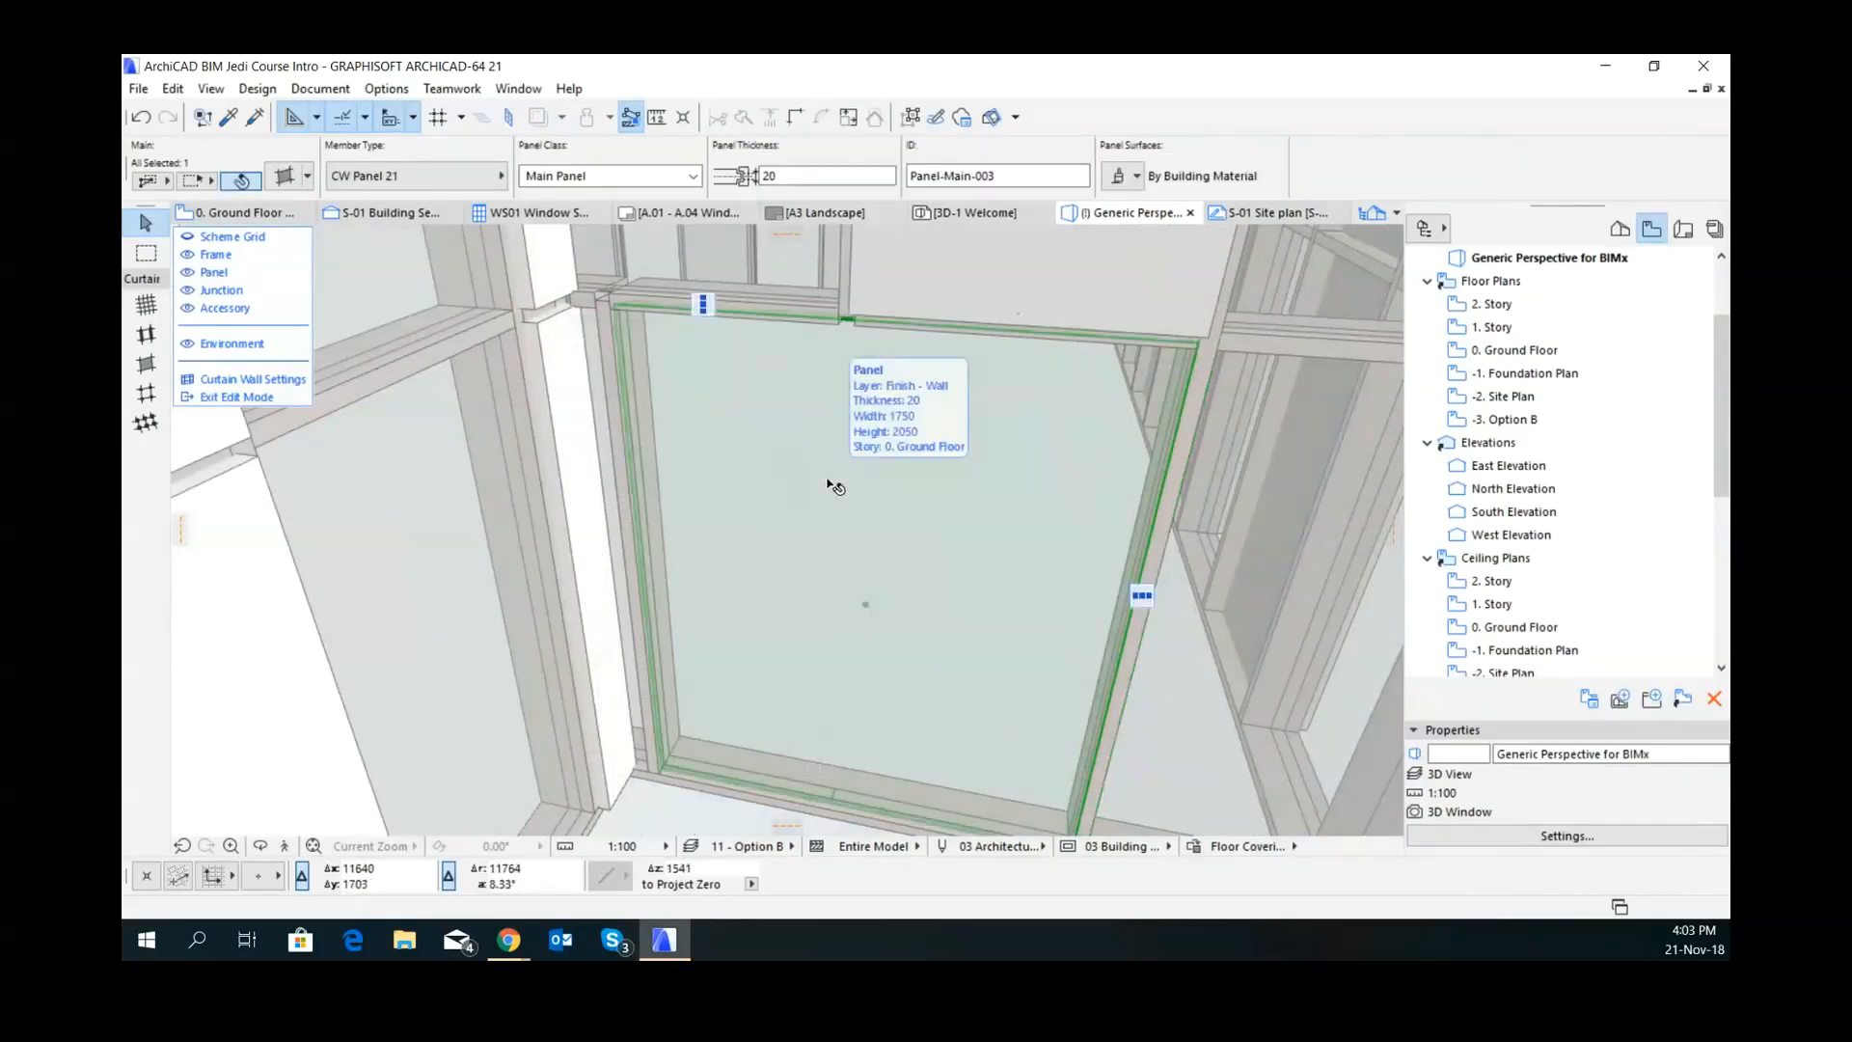
{"action": "left_click", "coordinate": [436, 177]}
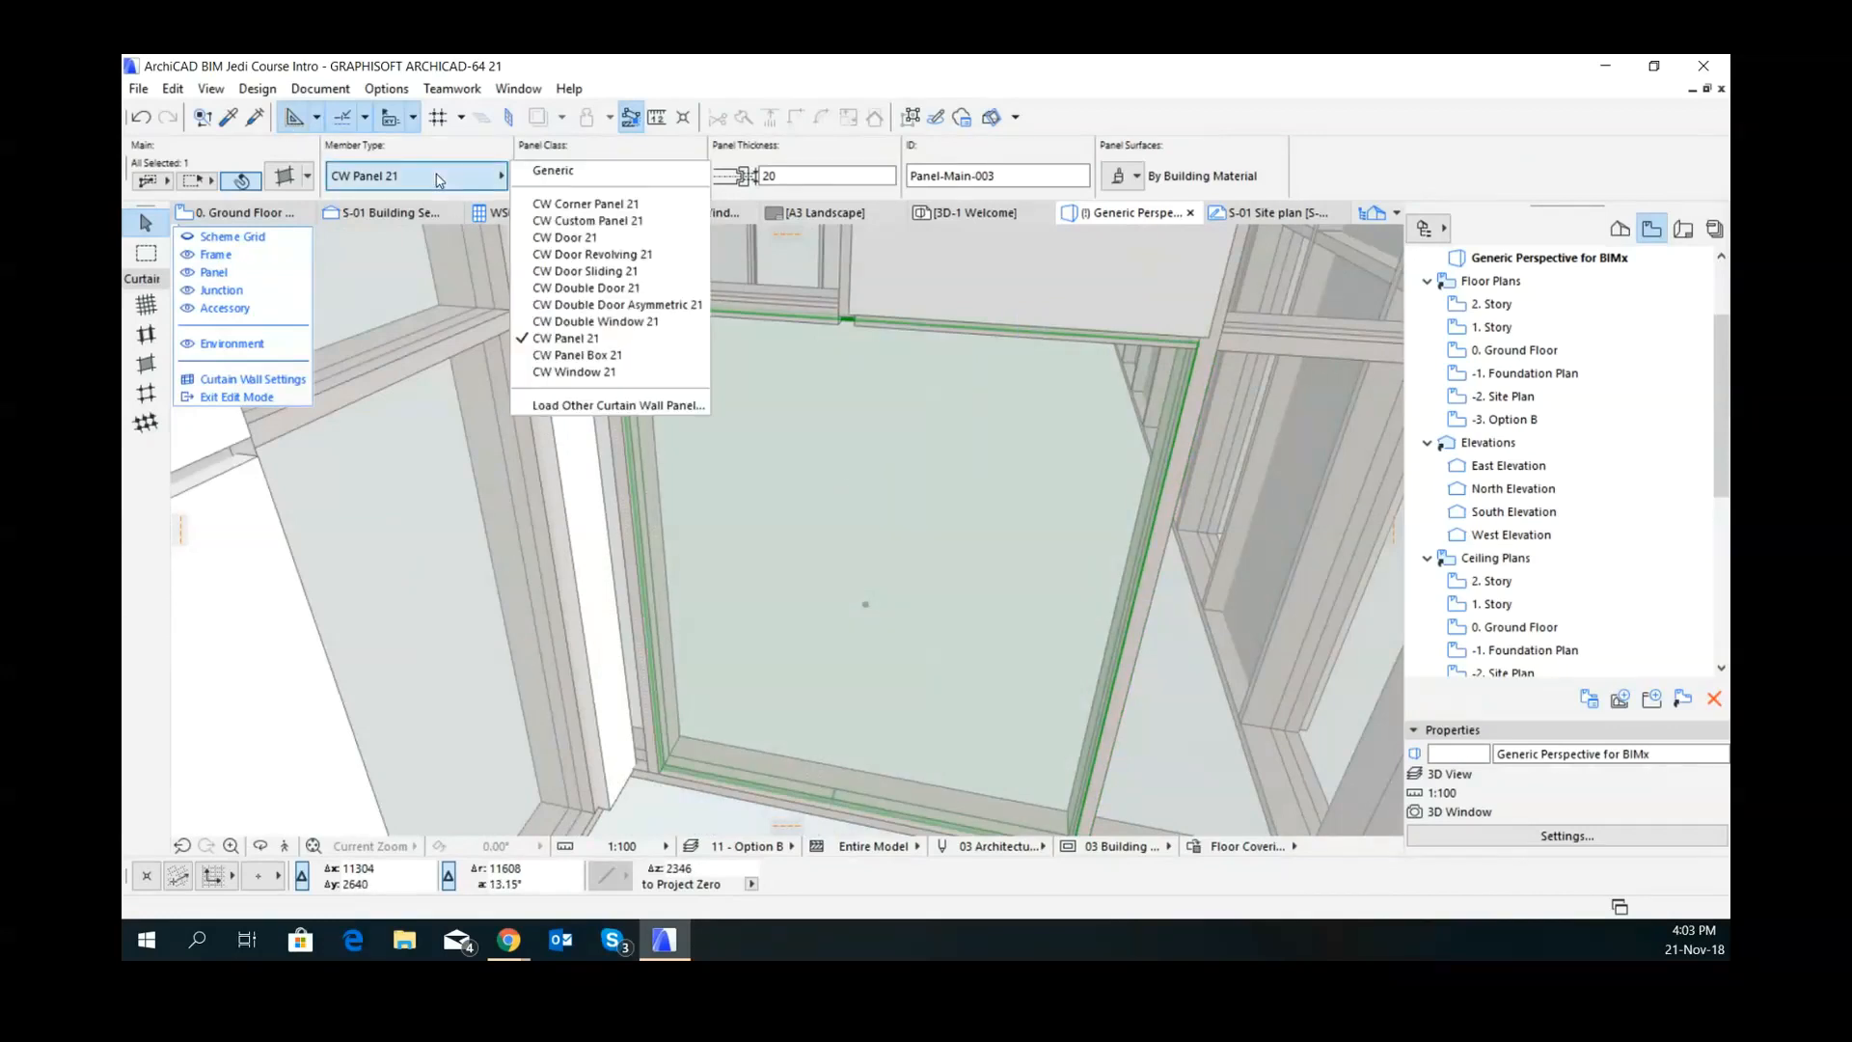
{"action": "left_click", "coordinate": [663, 290]}
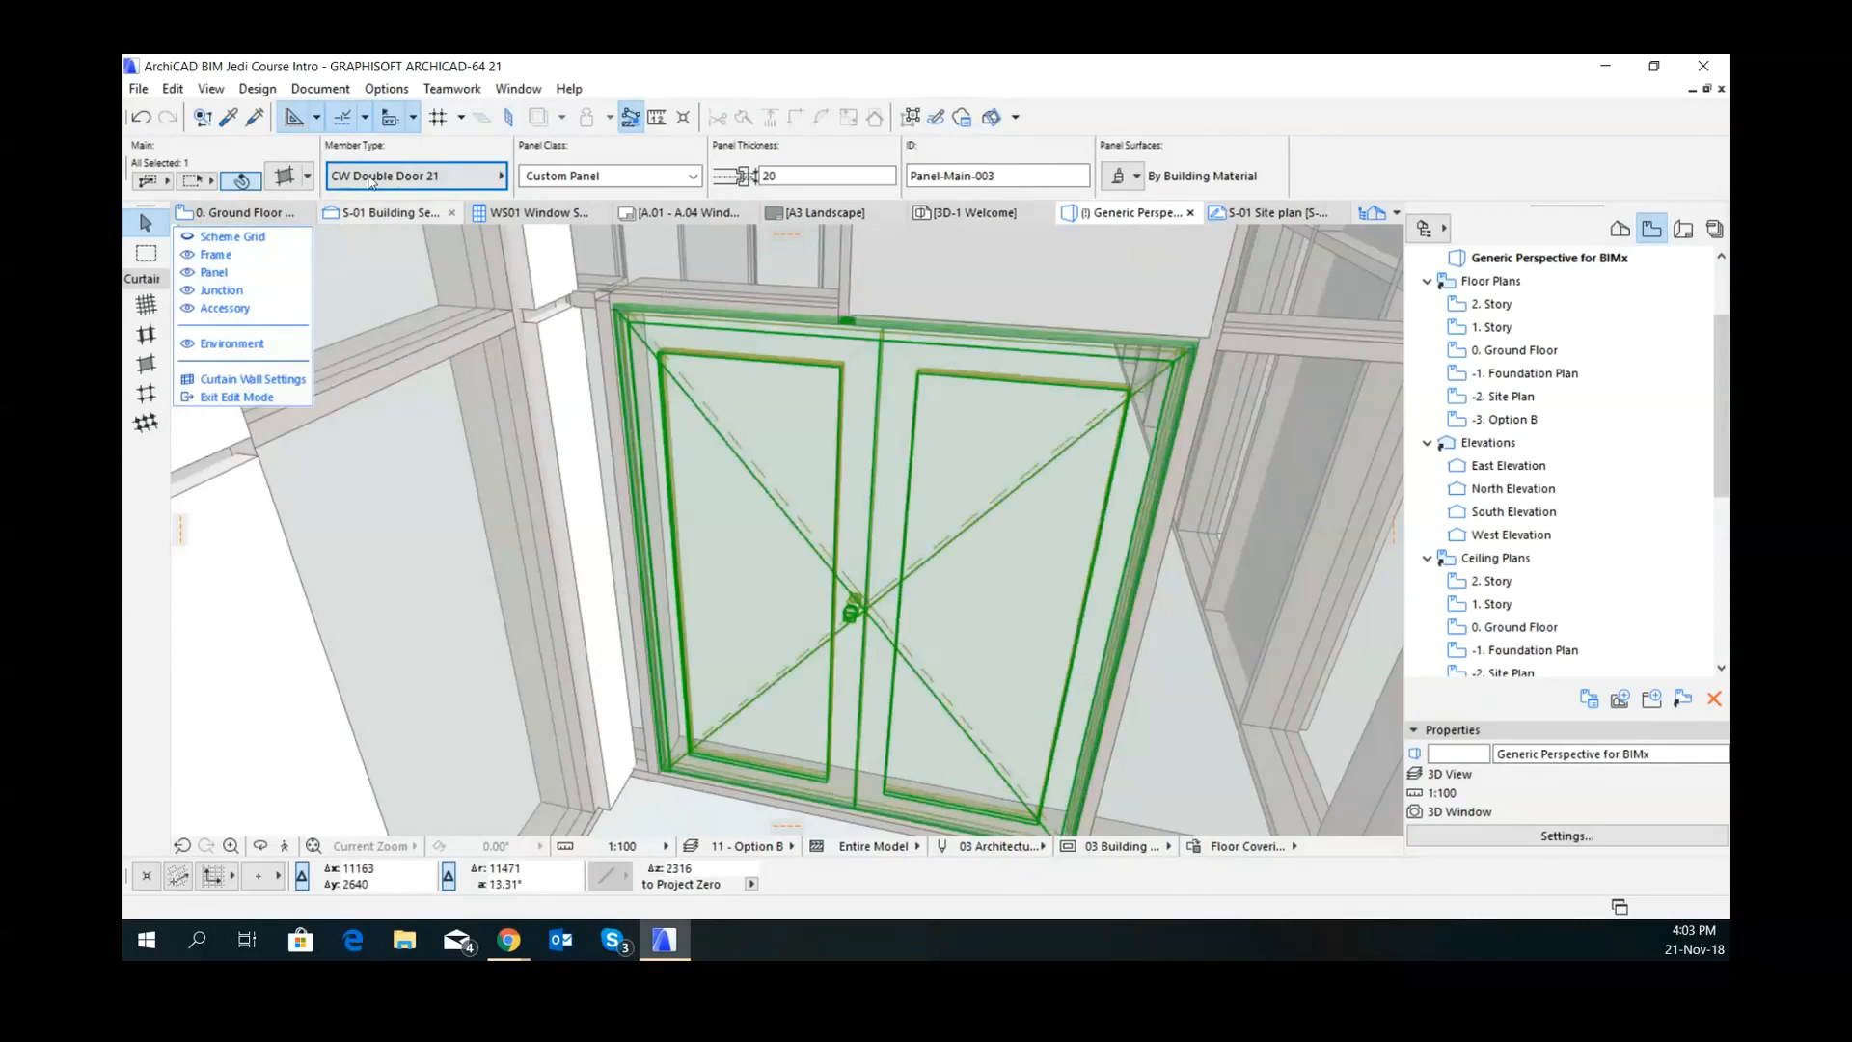
- Open the double door's panel settings and review its opening direction, frame and leaf options
{"action": "left_click", "coordinate": [277, 167]}
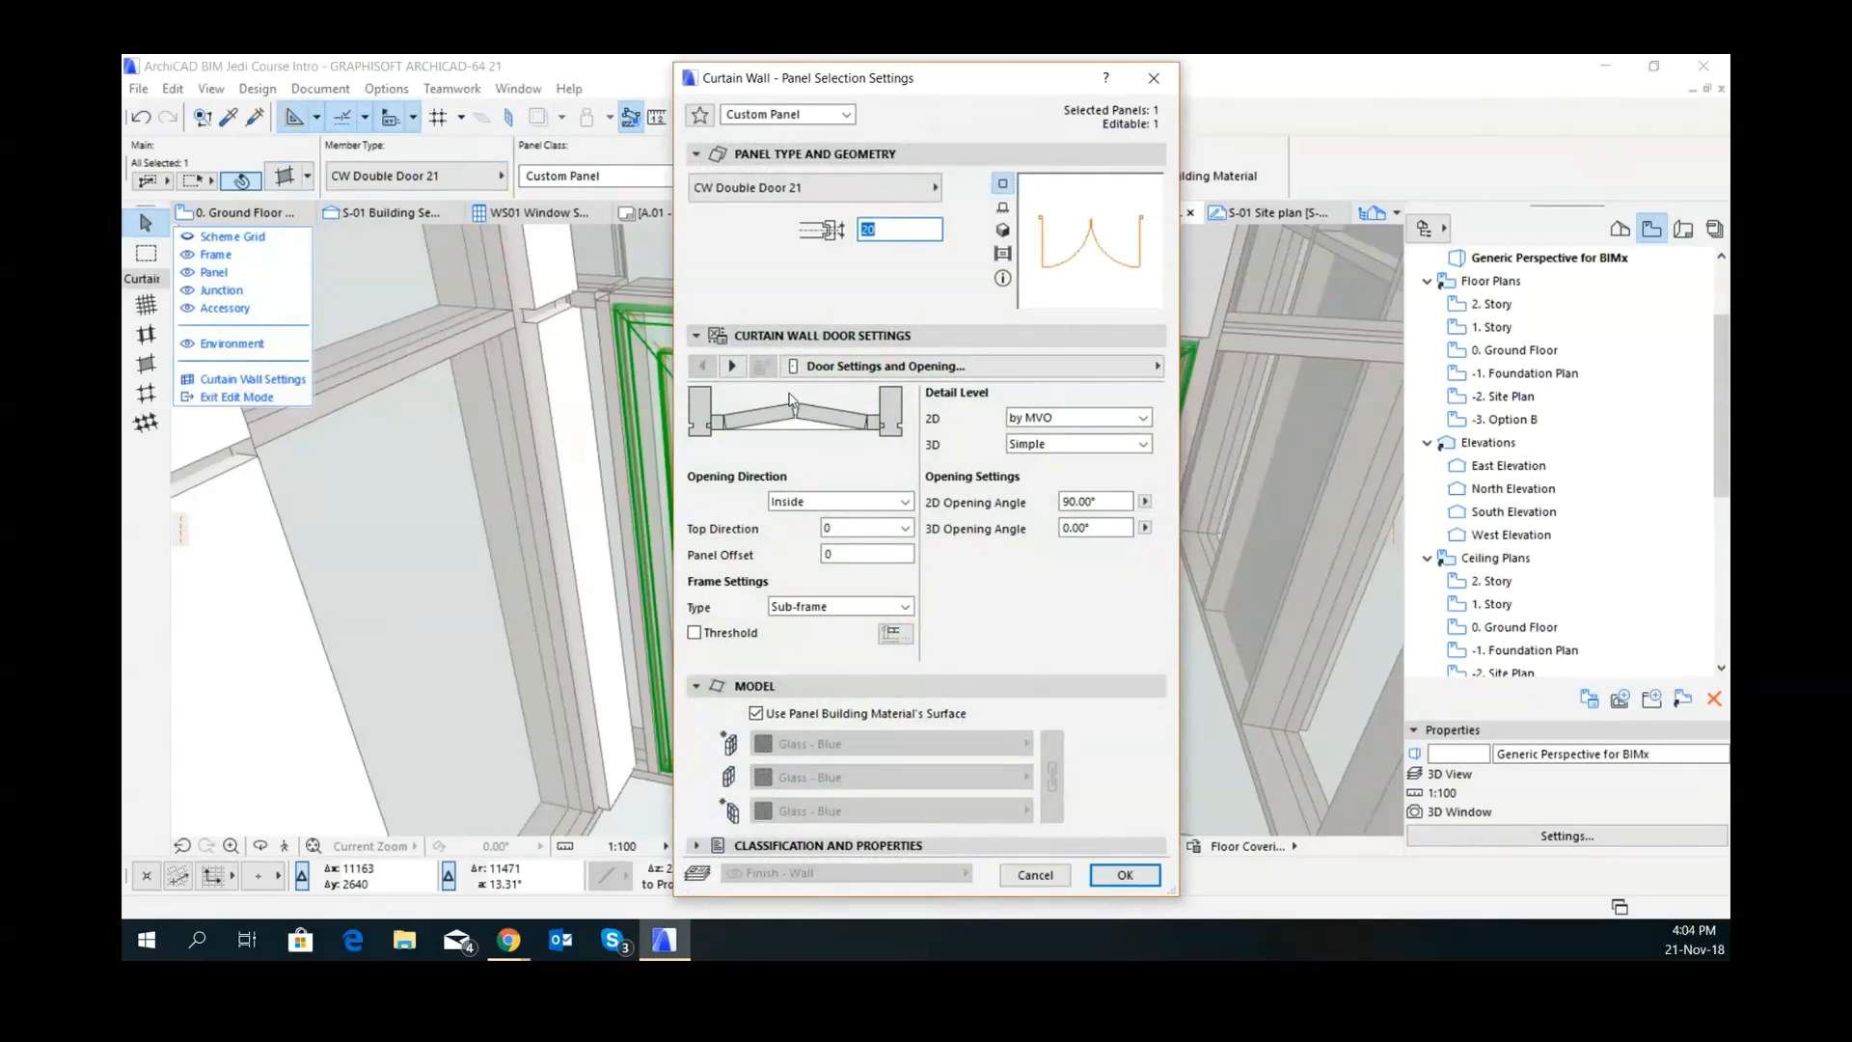
{"action": "left_click", "coordinate": [905, 502]}
{"action": "left_click", "coordinate": [913, 508]}
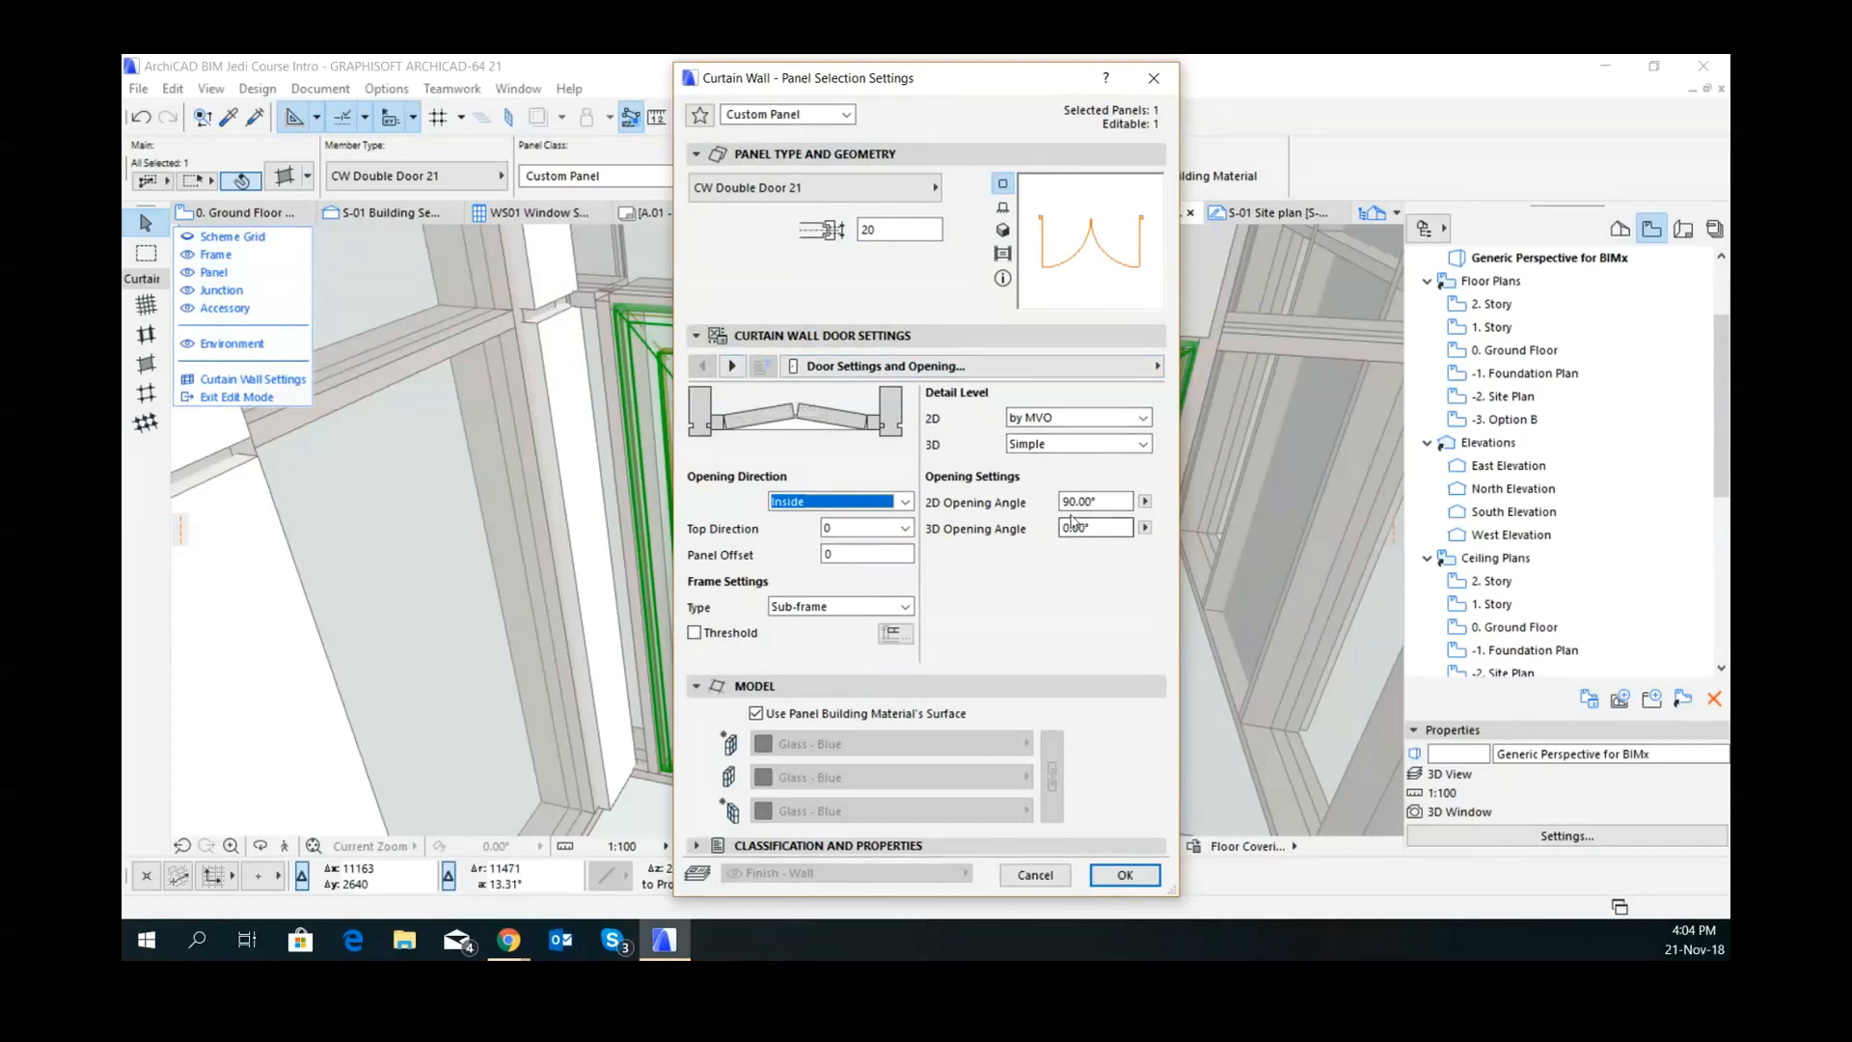
{"action": "left_click", "coordinate": [734, 366]}
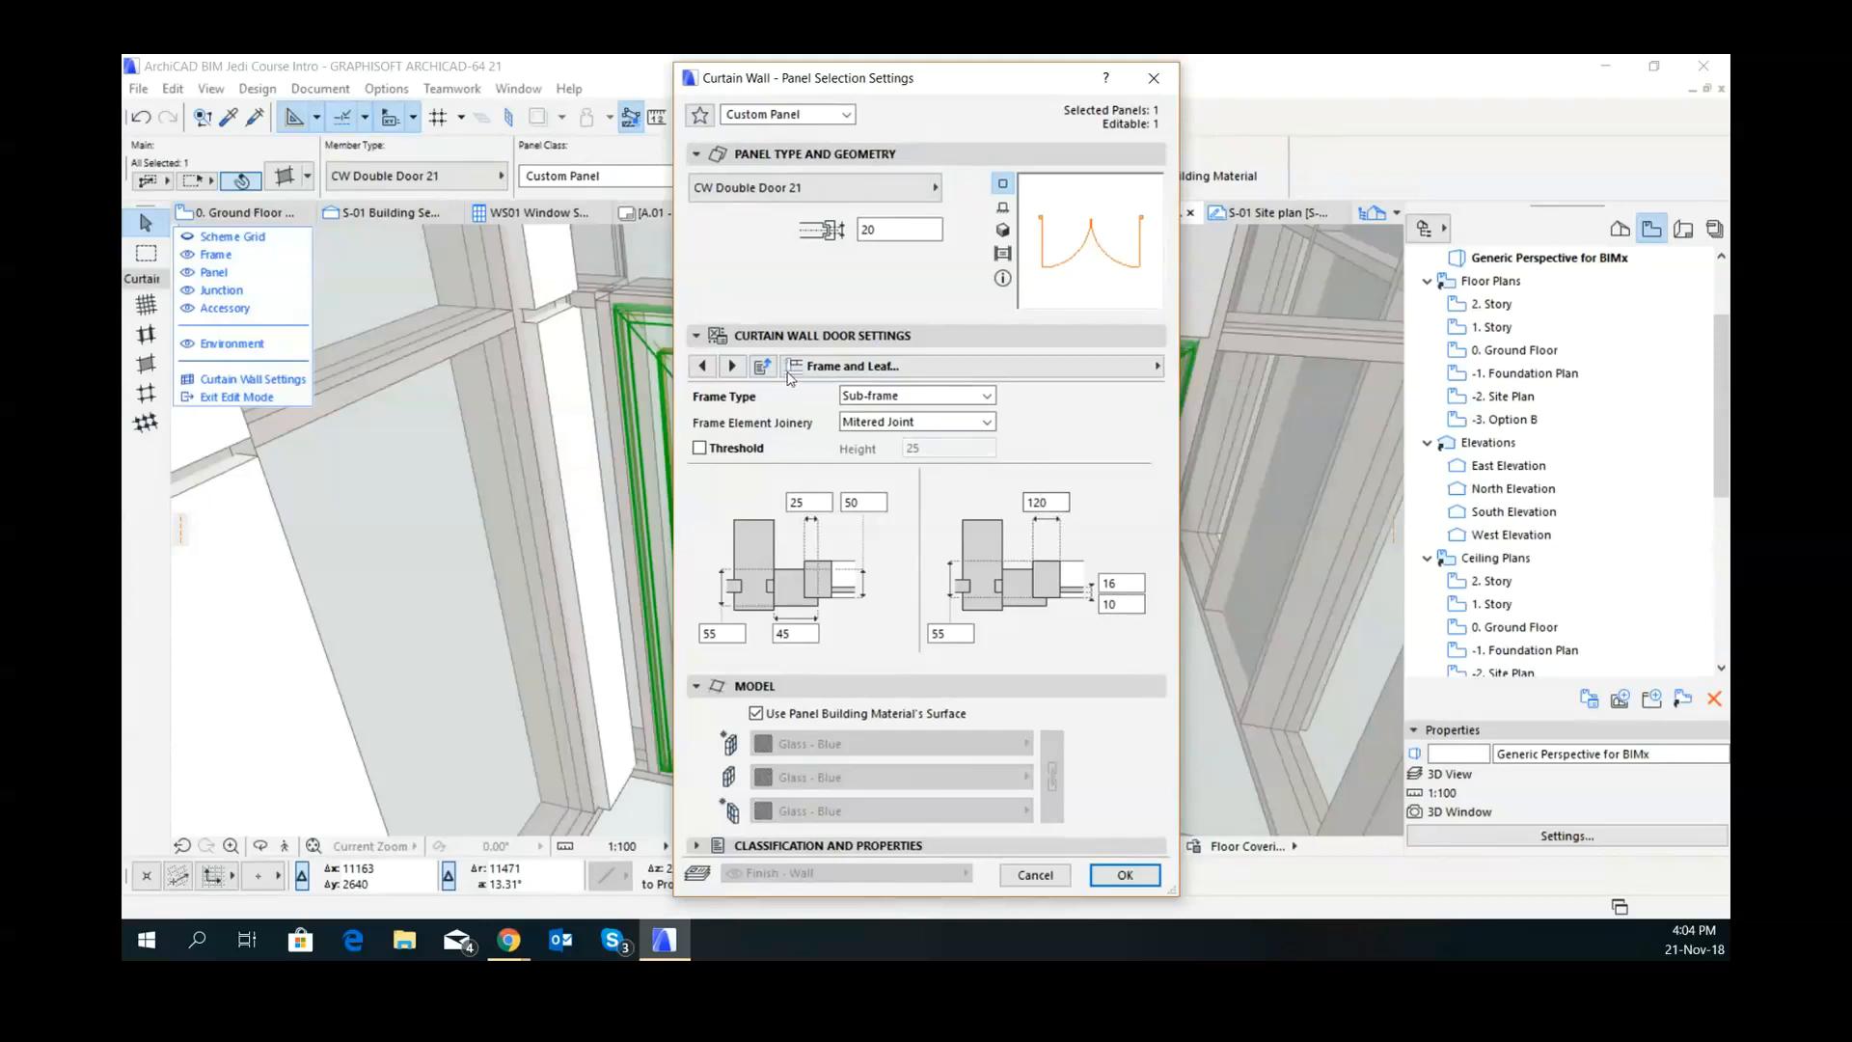
{"action": "left_click", "coordinate": [732, 368]}
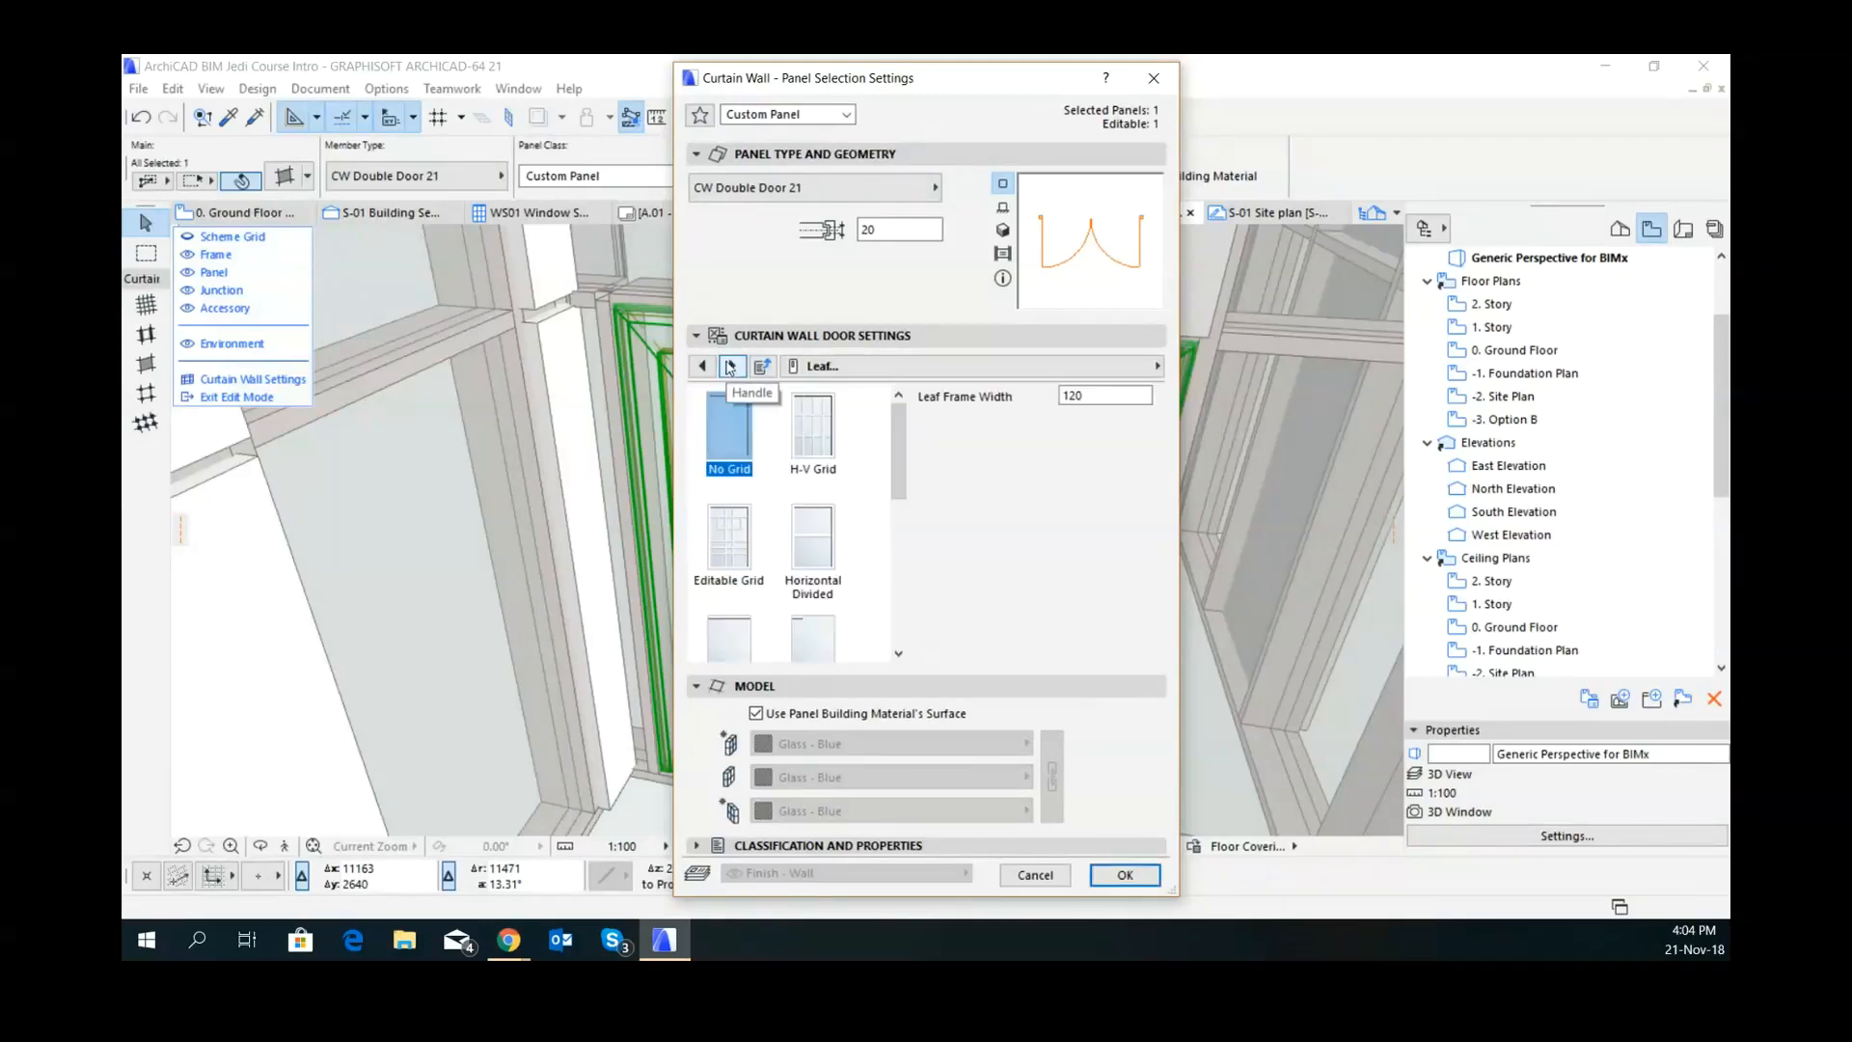
{"action": "scroll", "coordinate": [861, 475], "scroll_direction": "down", "scroll_amount": 3}
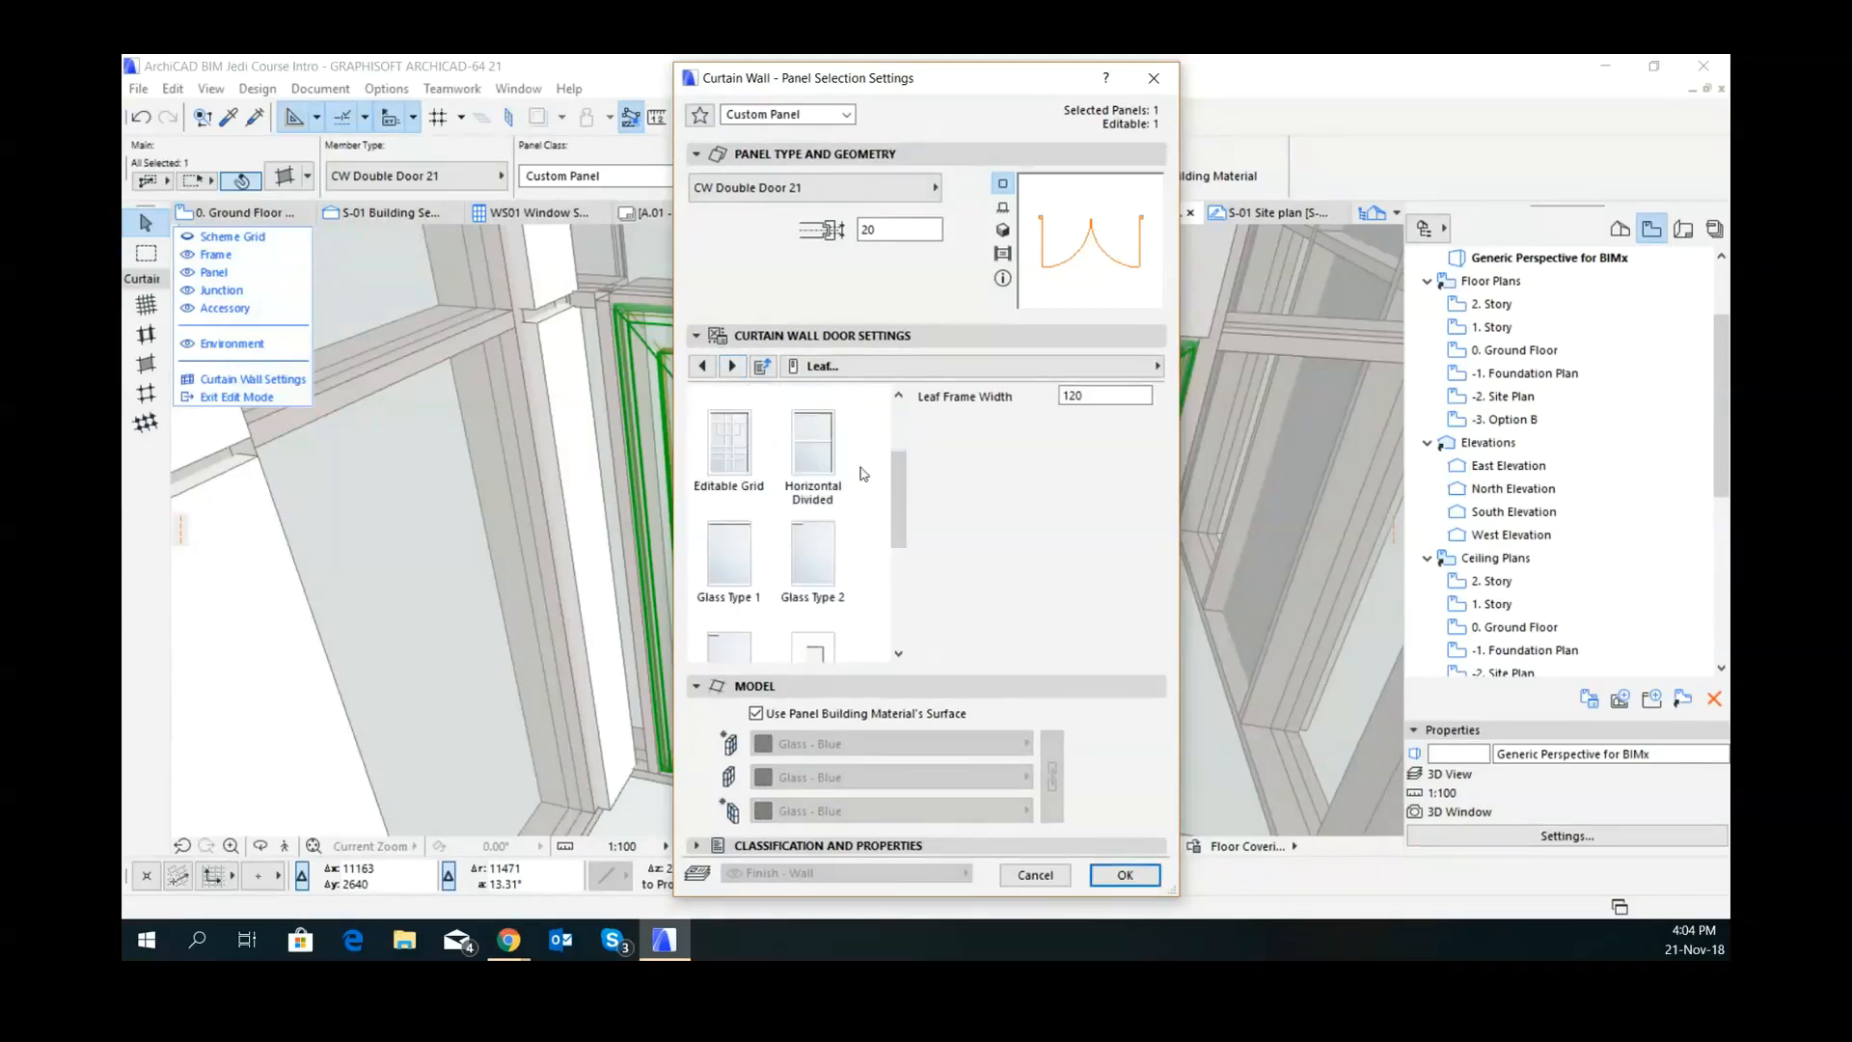
{"action": "scroll", "coordinate": [863, 474], "scroll_direction": "up", "scroll_amount": 3}
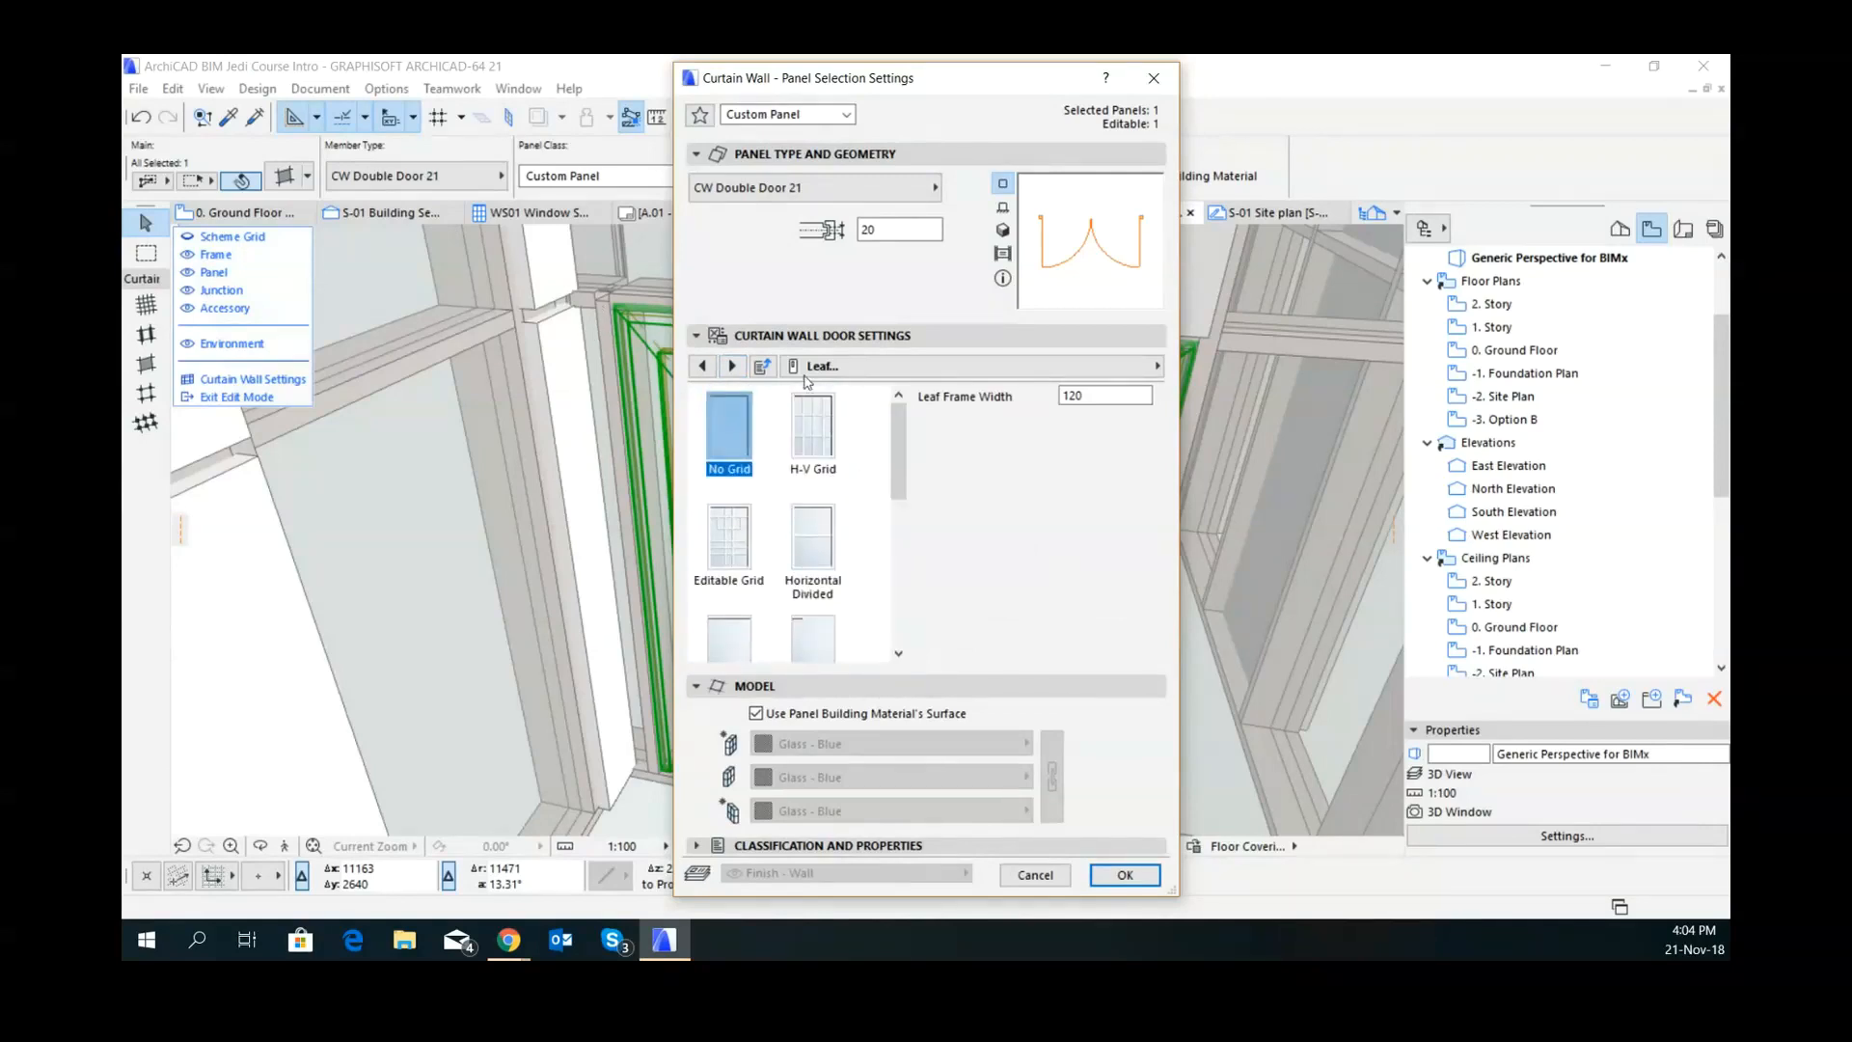
- Browse the double door's handle styles and set the handle to None
{"action": "left_click", "coordinate": [732, 366]}
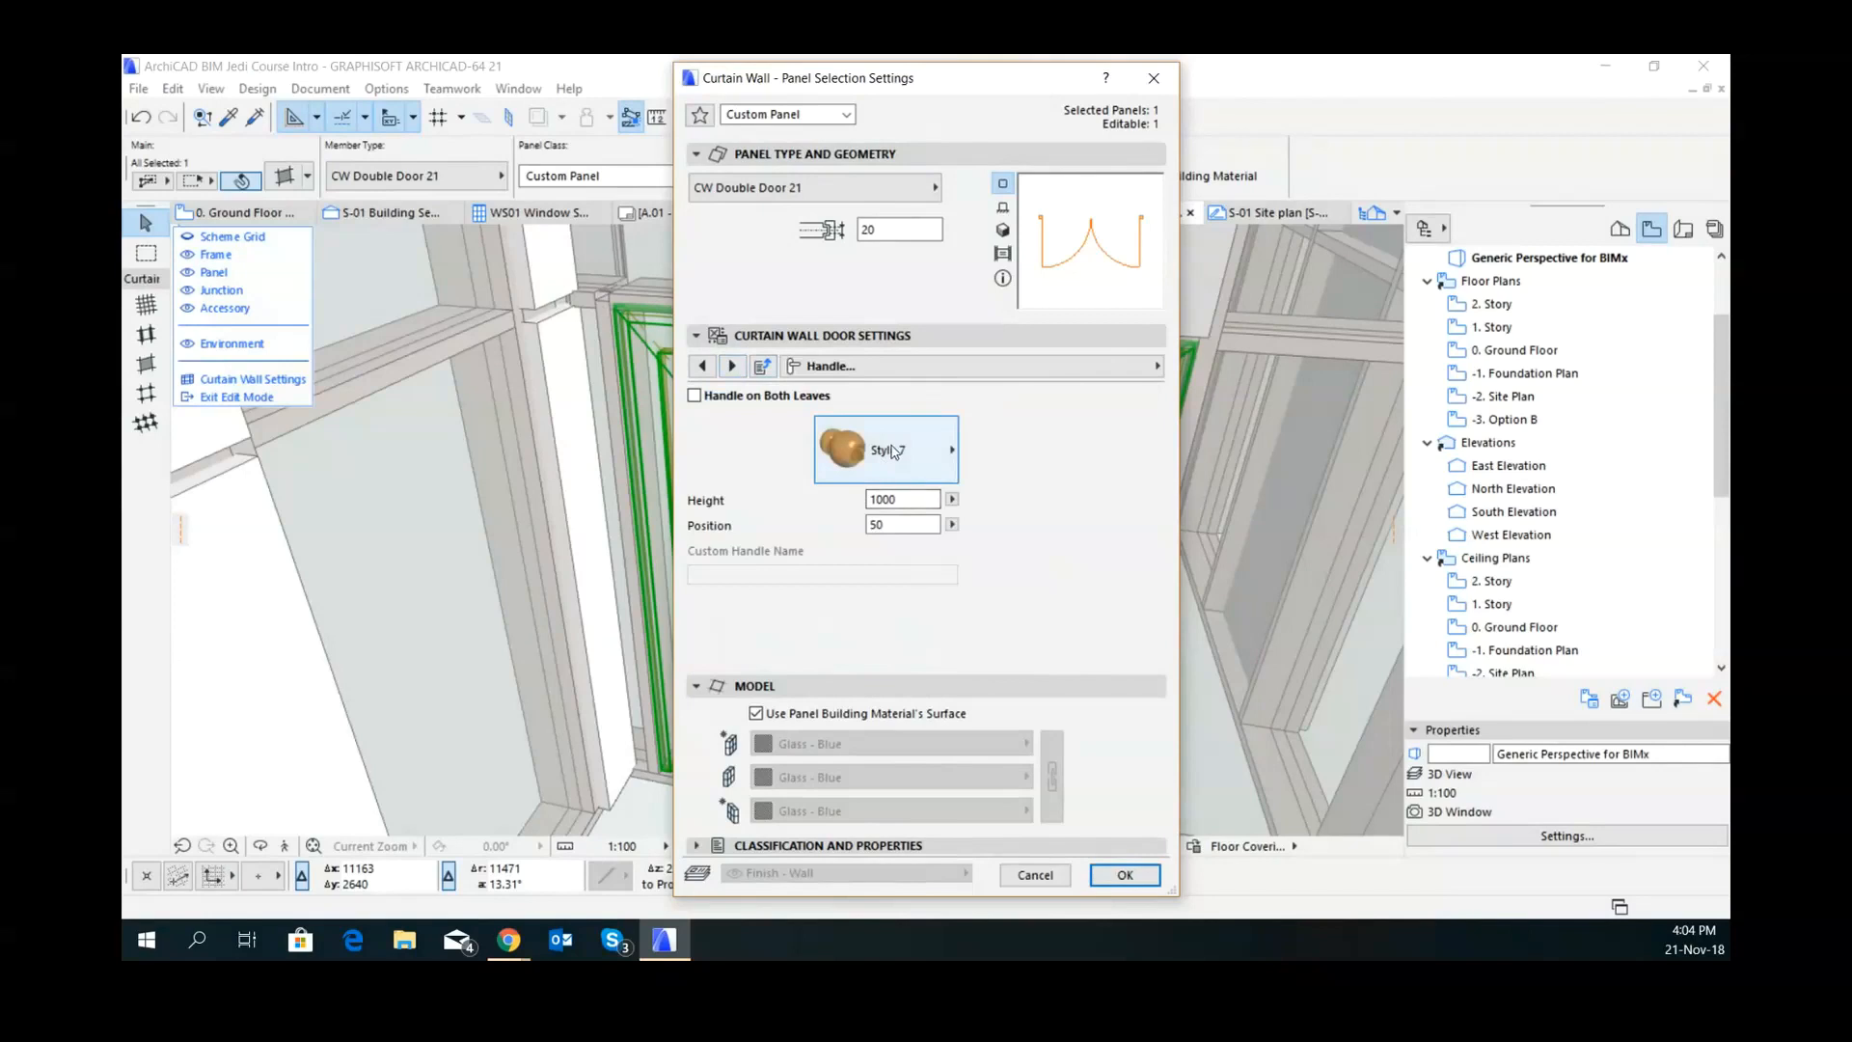
{"action": "left_click", "coordinate": [921, 455]}
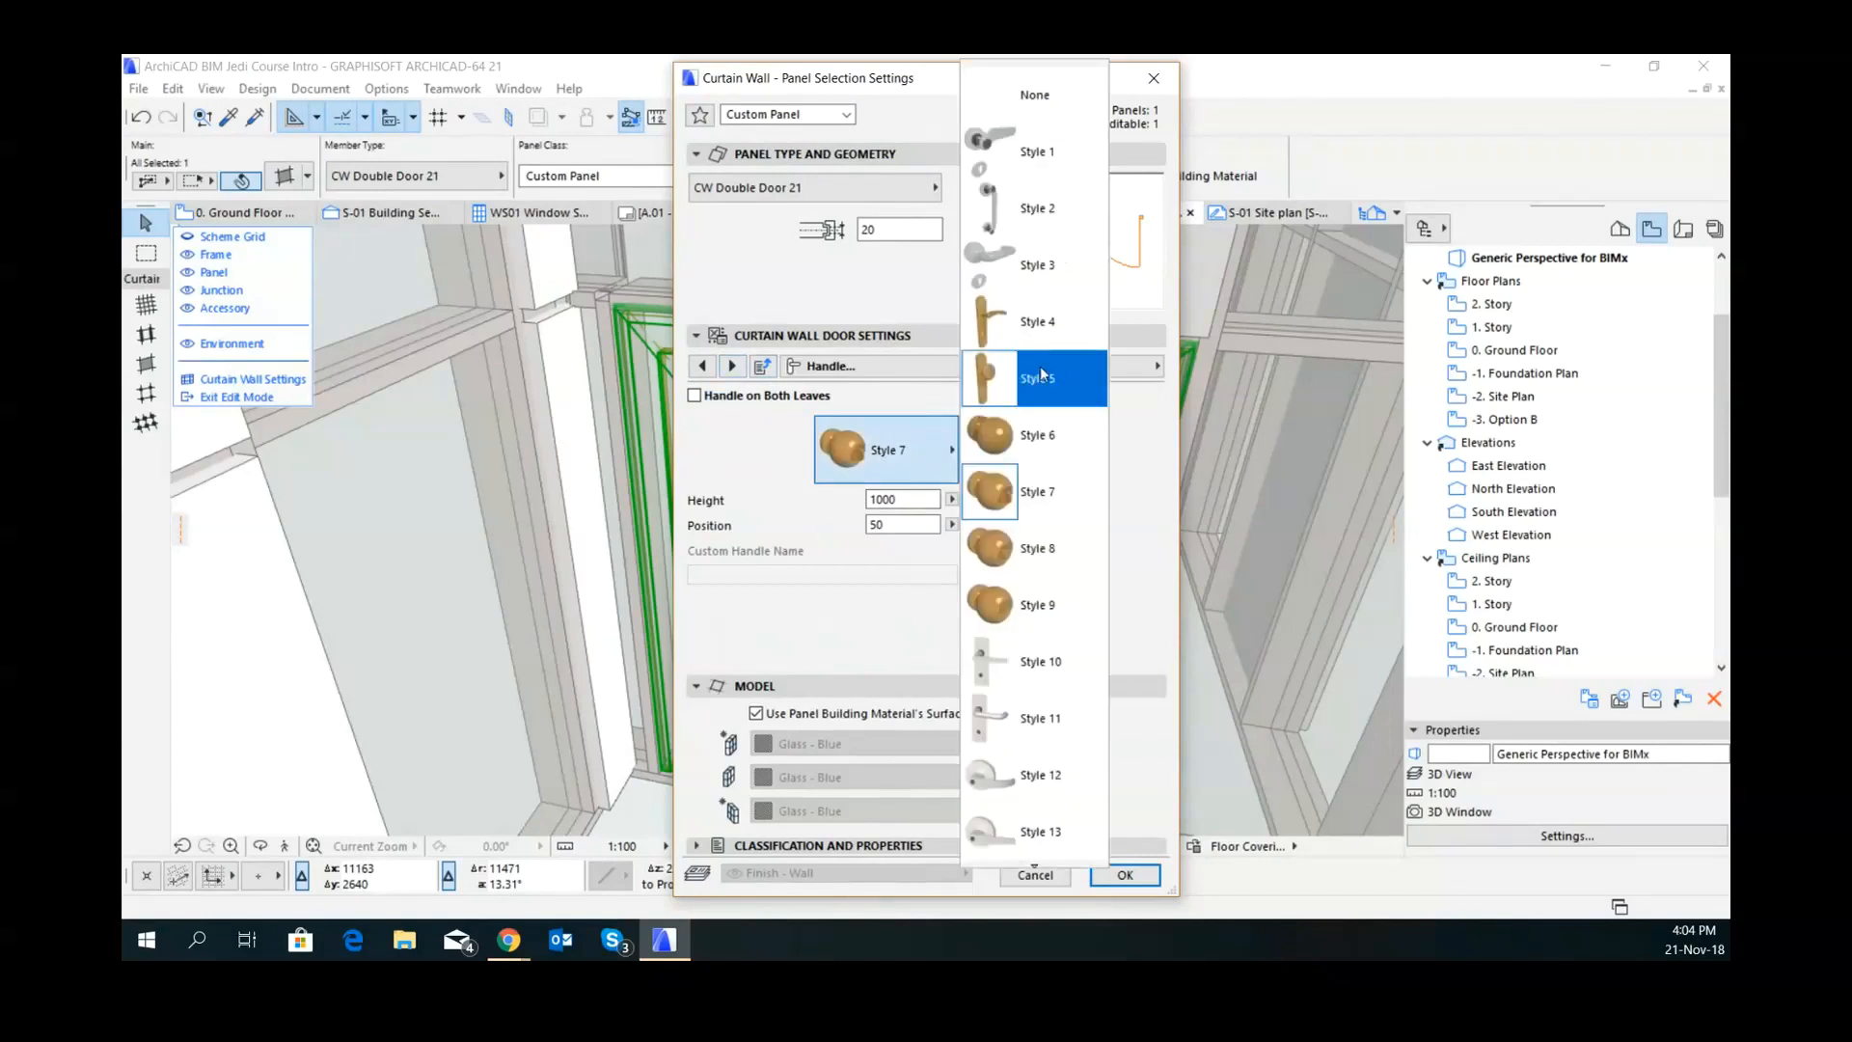
{"action": "scroll", "coordinate": [1080, 627], "scroll_direction": "down", "scroll_amount": 1}
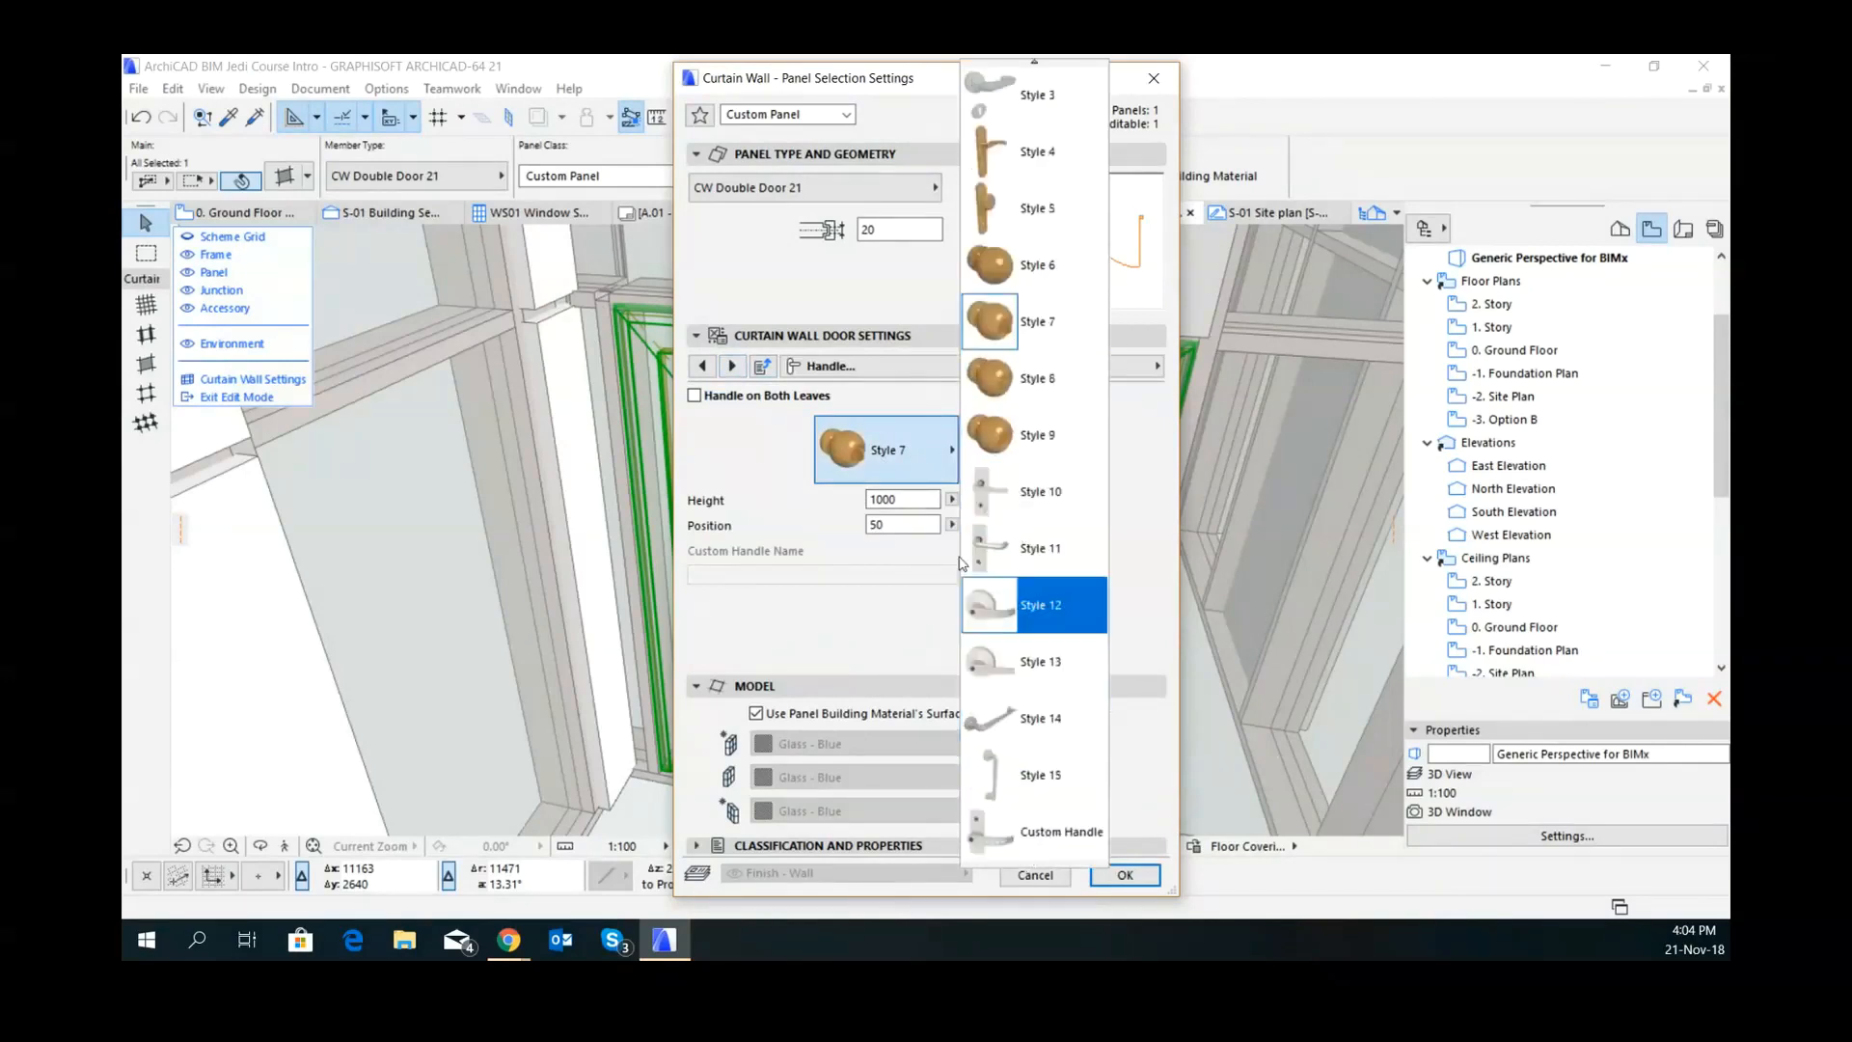
{"action": "scroll", "coordinate": [1055, 183], "scroll_direction": "up", "scroll_amount": 2}
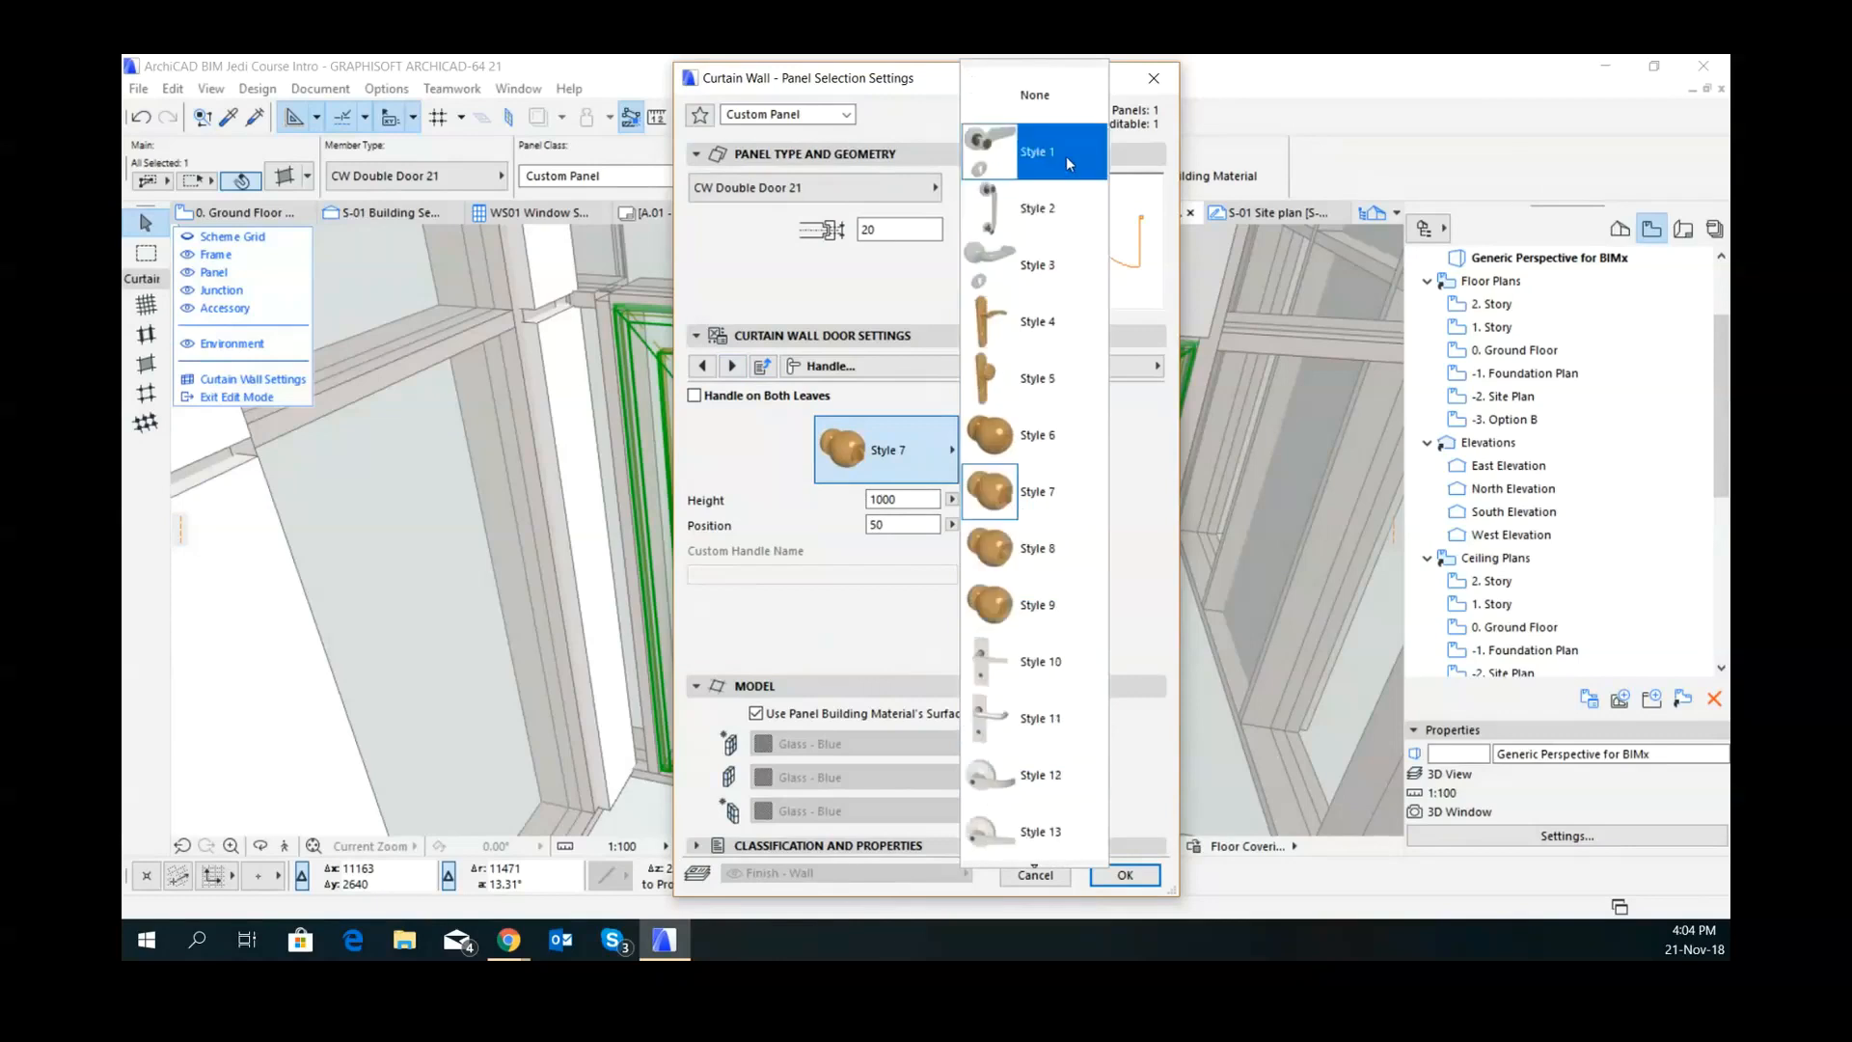
{"action": "left_click", "coordinate": [1044, 91]}
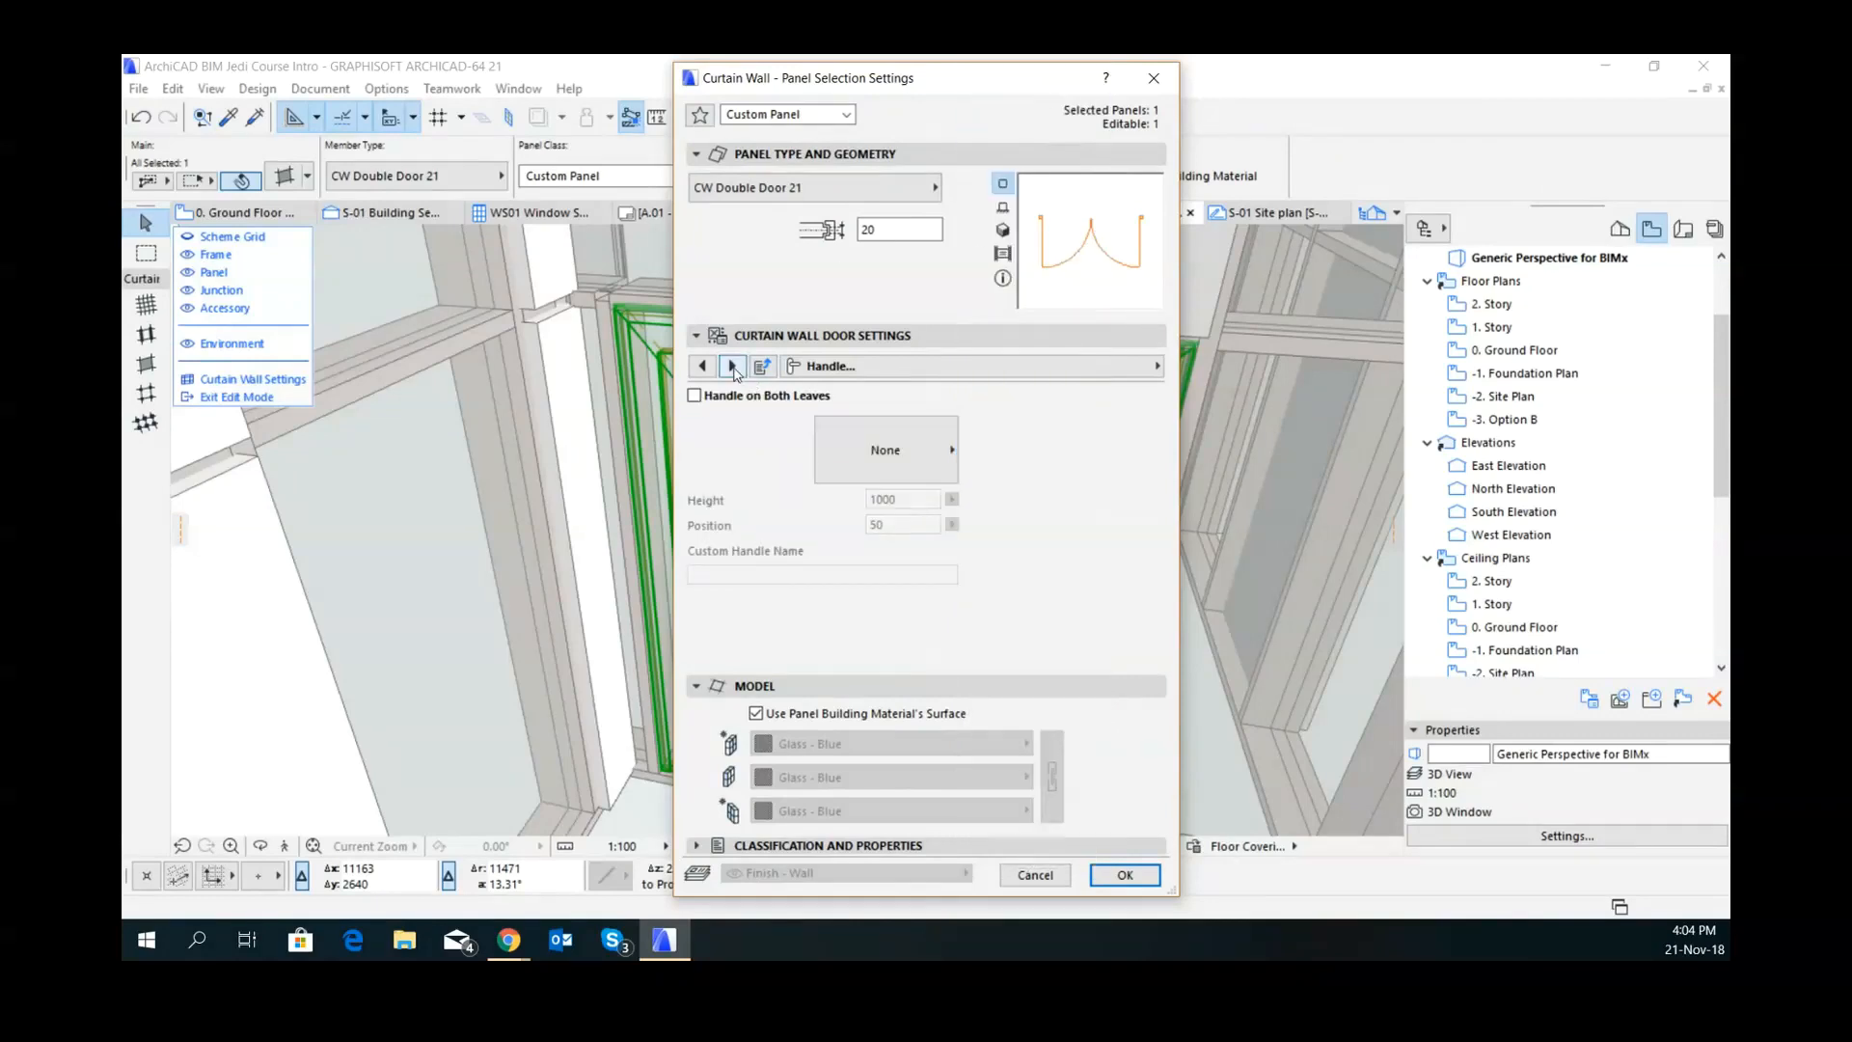
- In the double door's model attributes, set both the frame and leaf surfaces to Paint - Ivory Black and apply the settings
{"action": "left_click", "coordinate": [732, 367]}
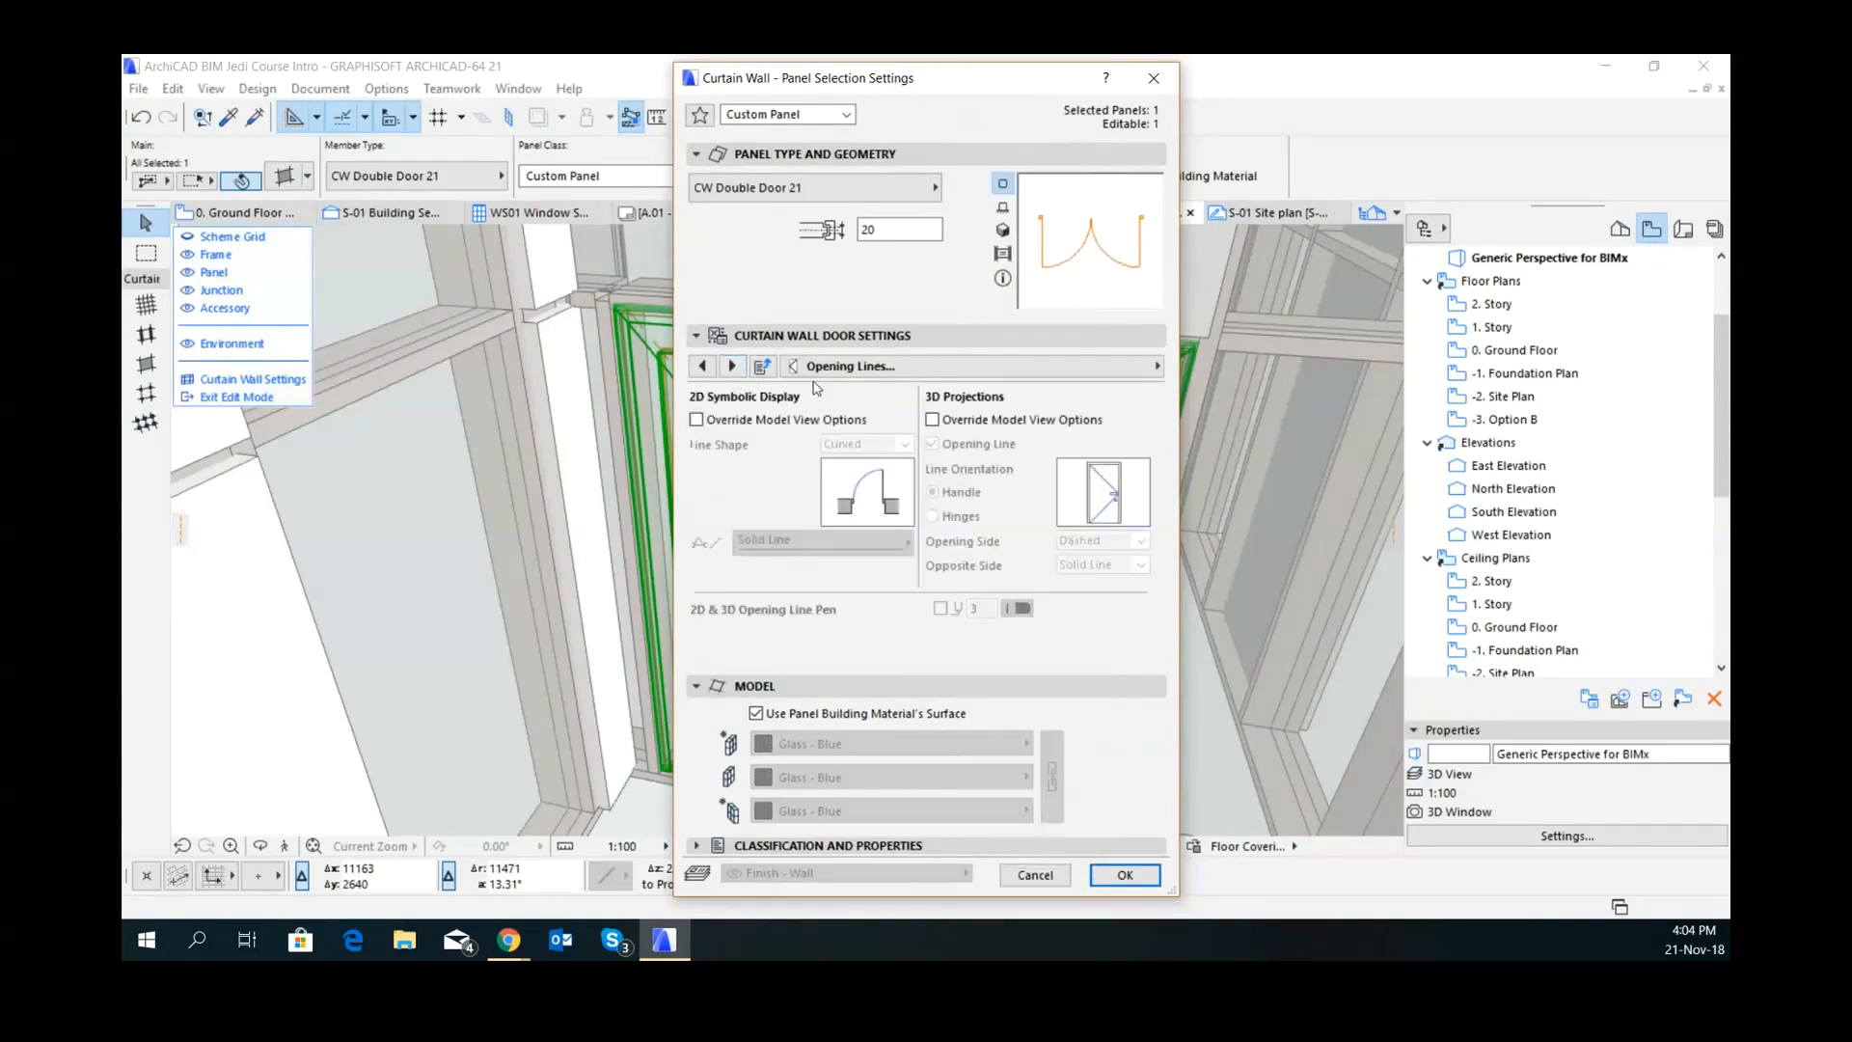
{"action": "left_click", "coordinate": [730, 366]}
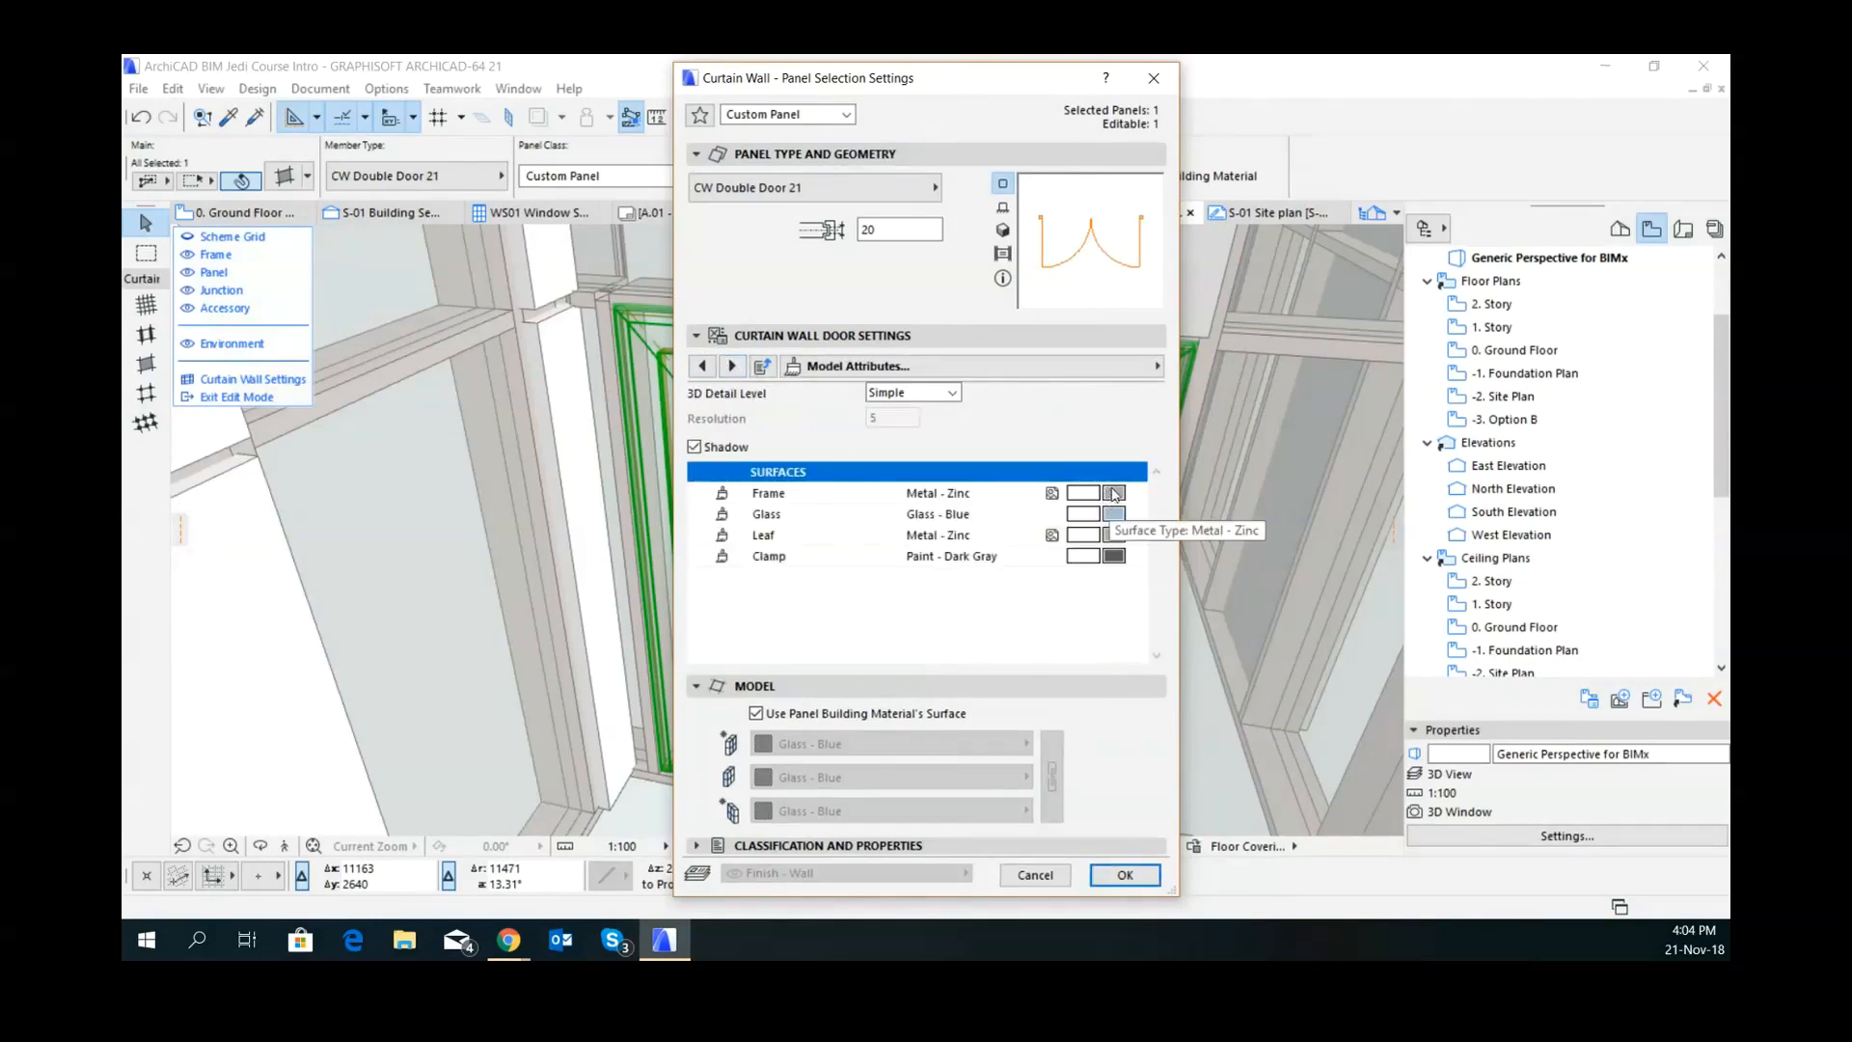
{"action": "left_click", "coordinate": [1115, 493]}
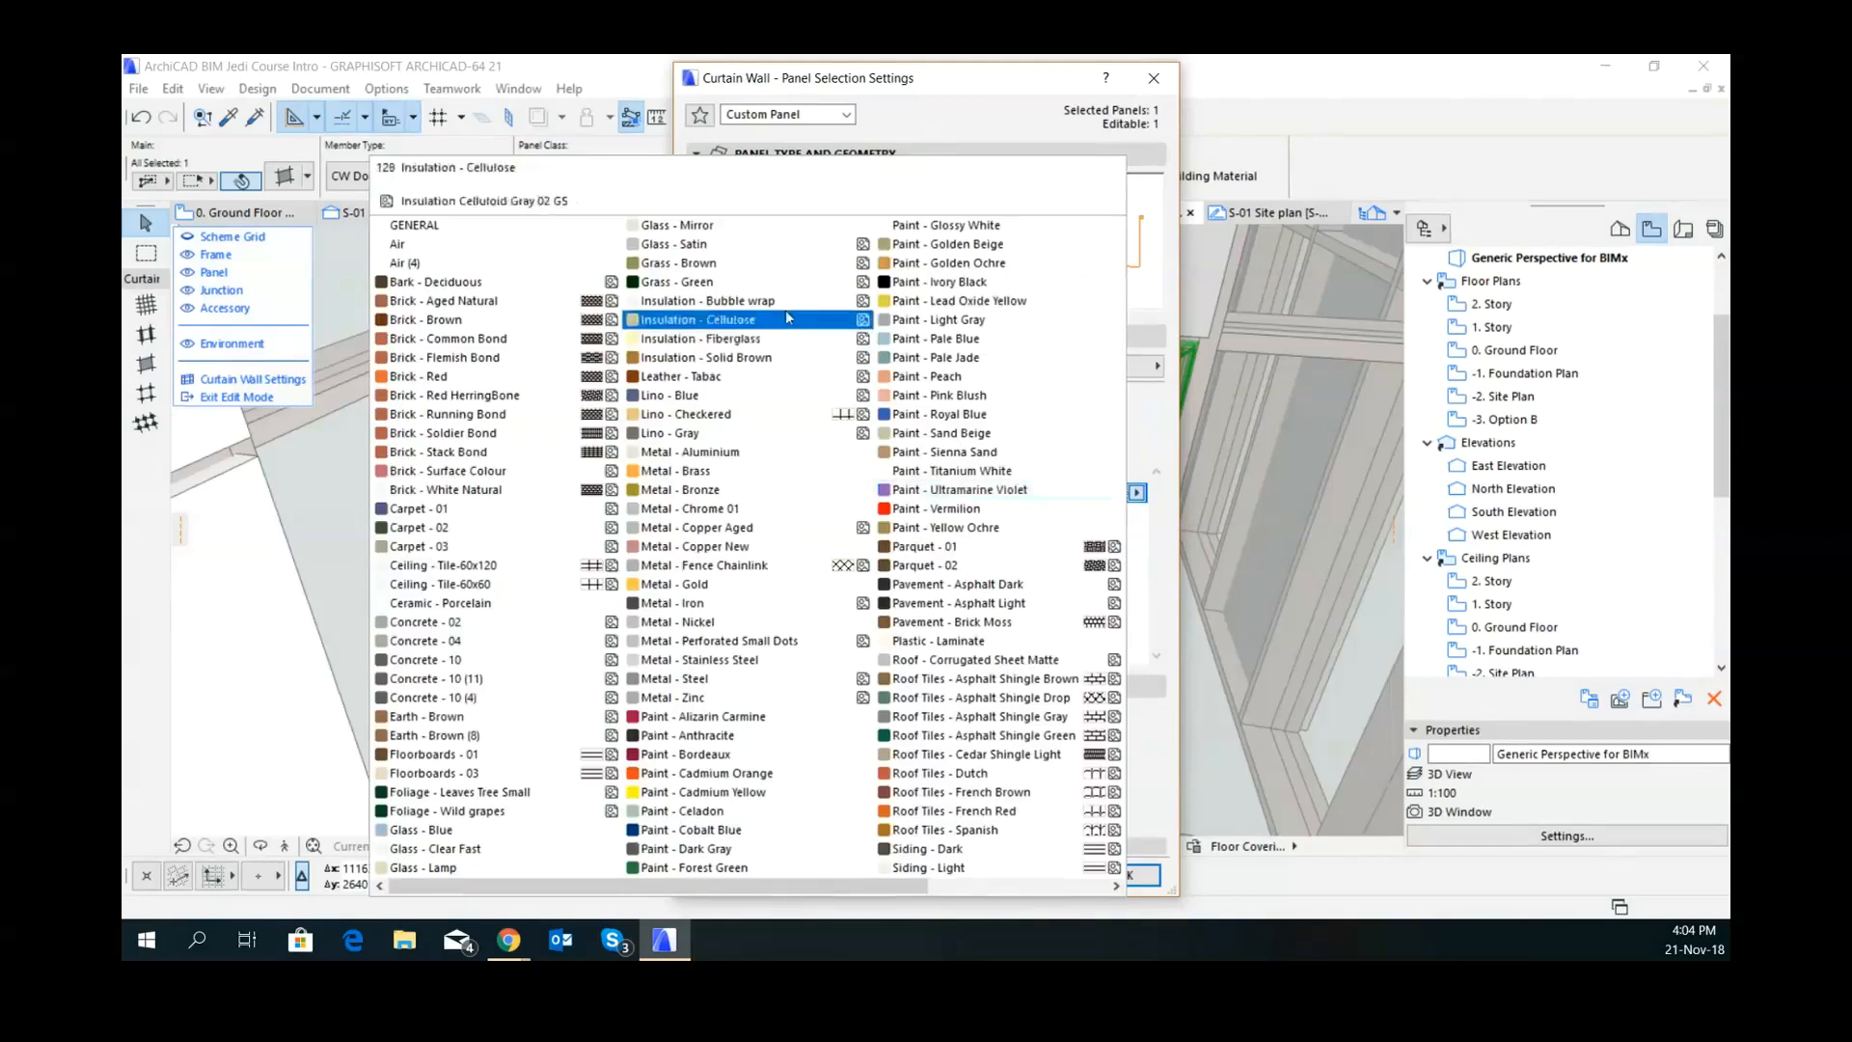
{"action": "left_click", "coordinate": [950, 281]}
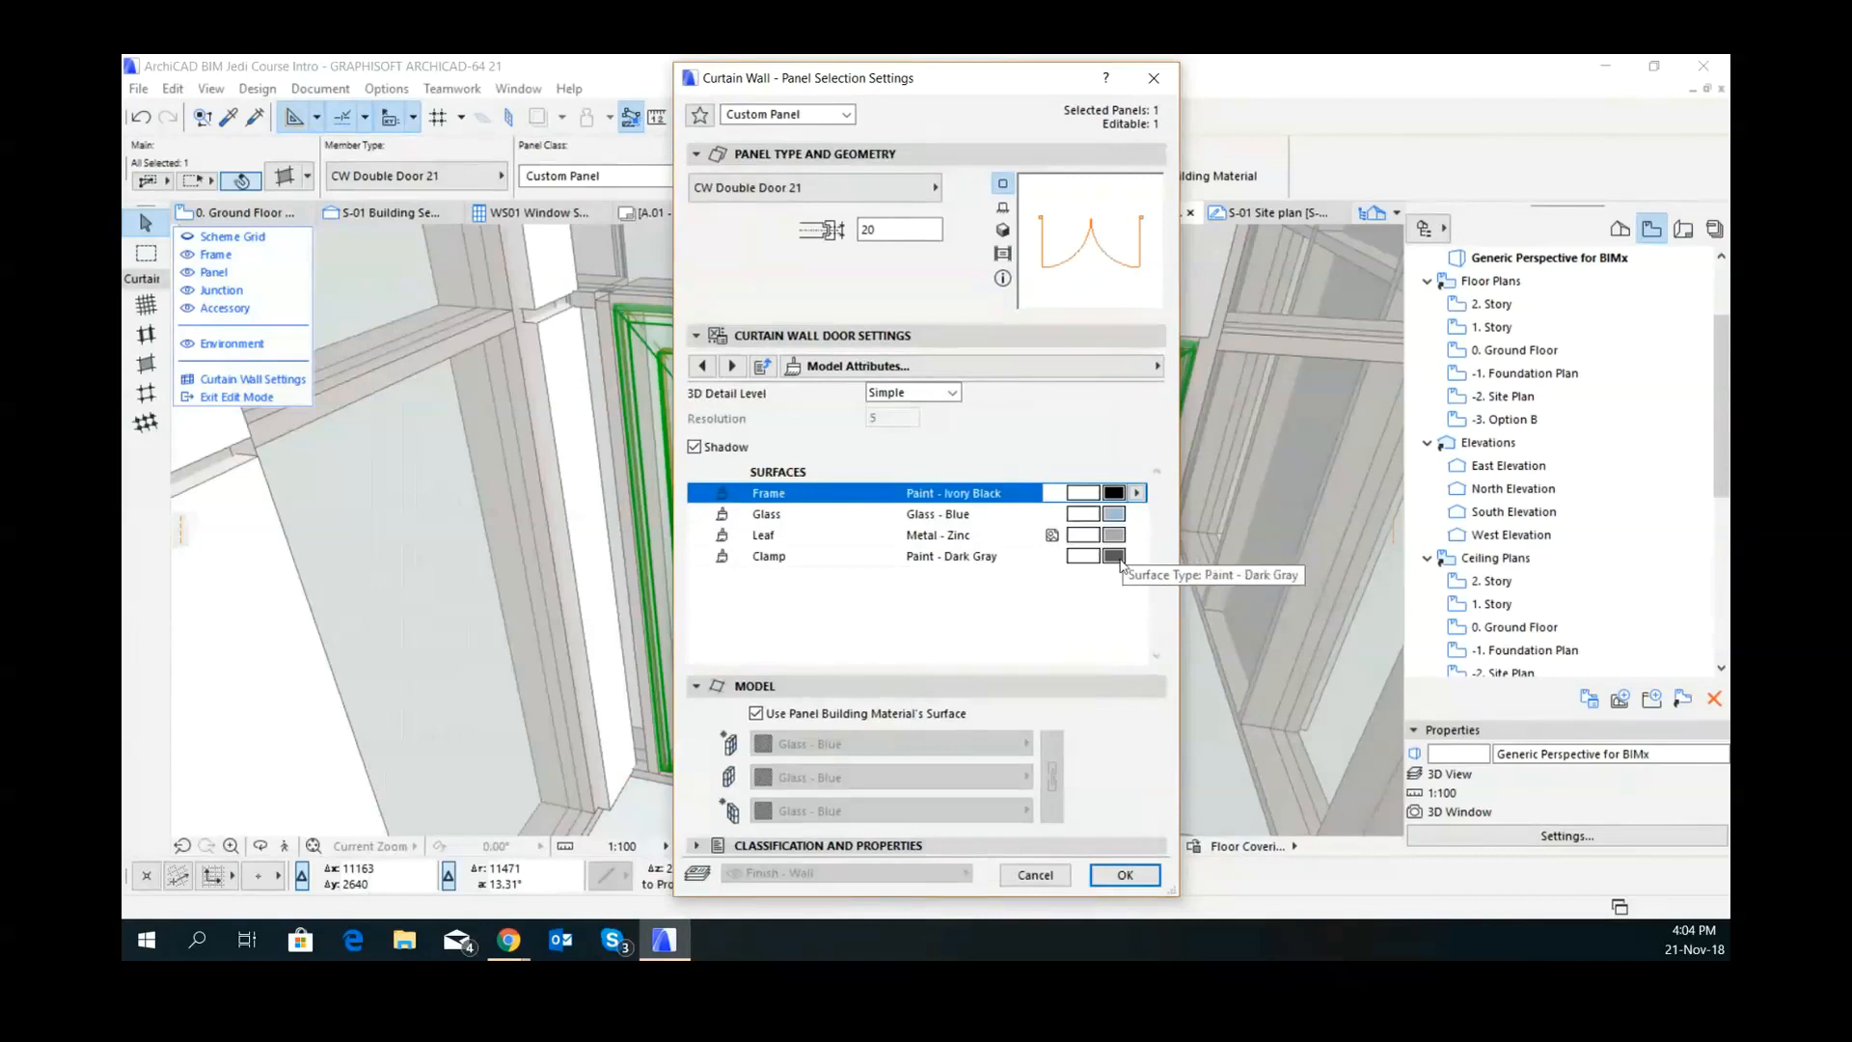
{"action": "left_click", "coordinate": [1114, 493]}
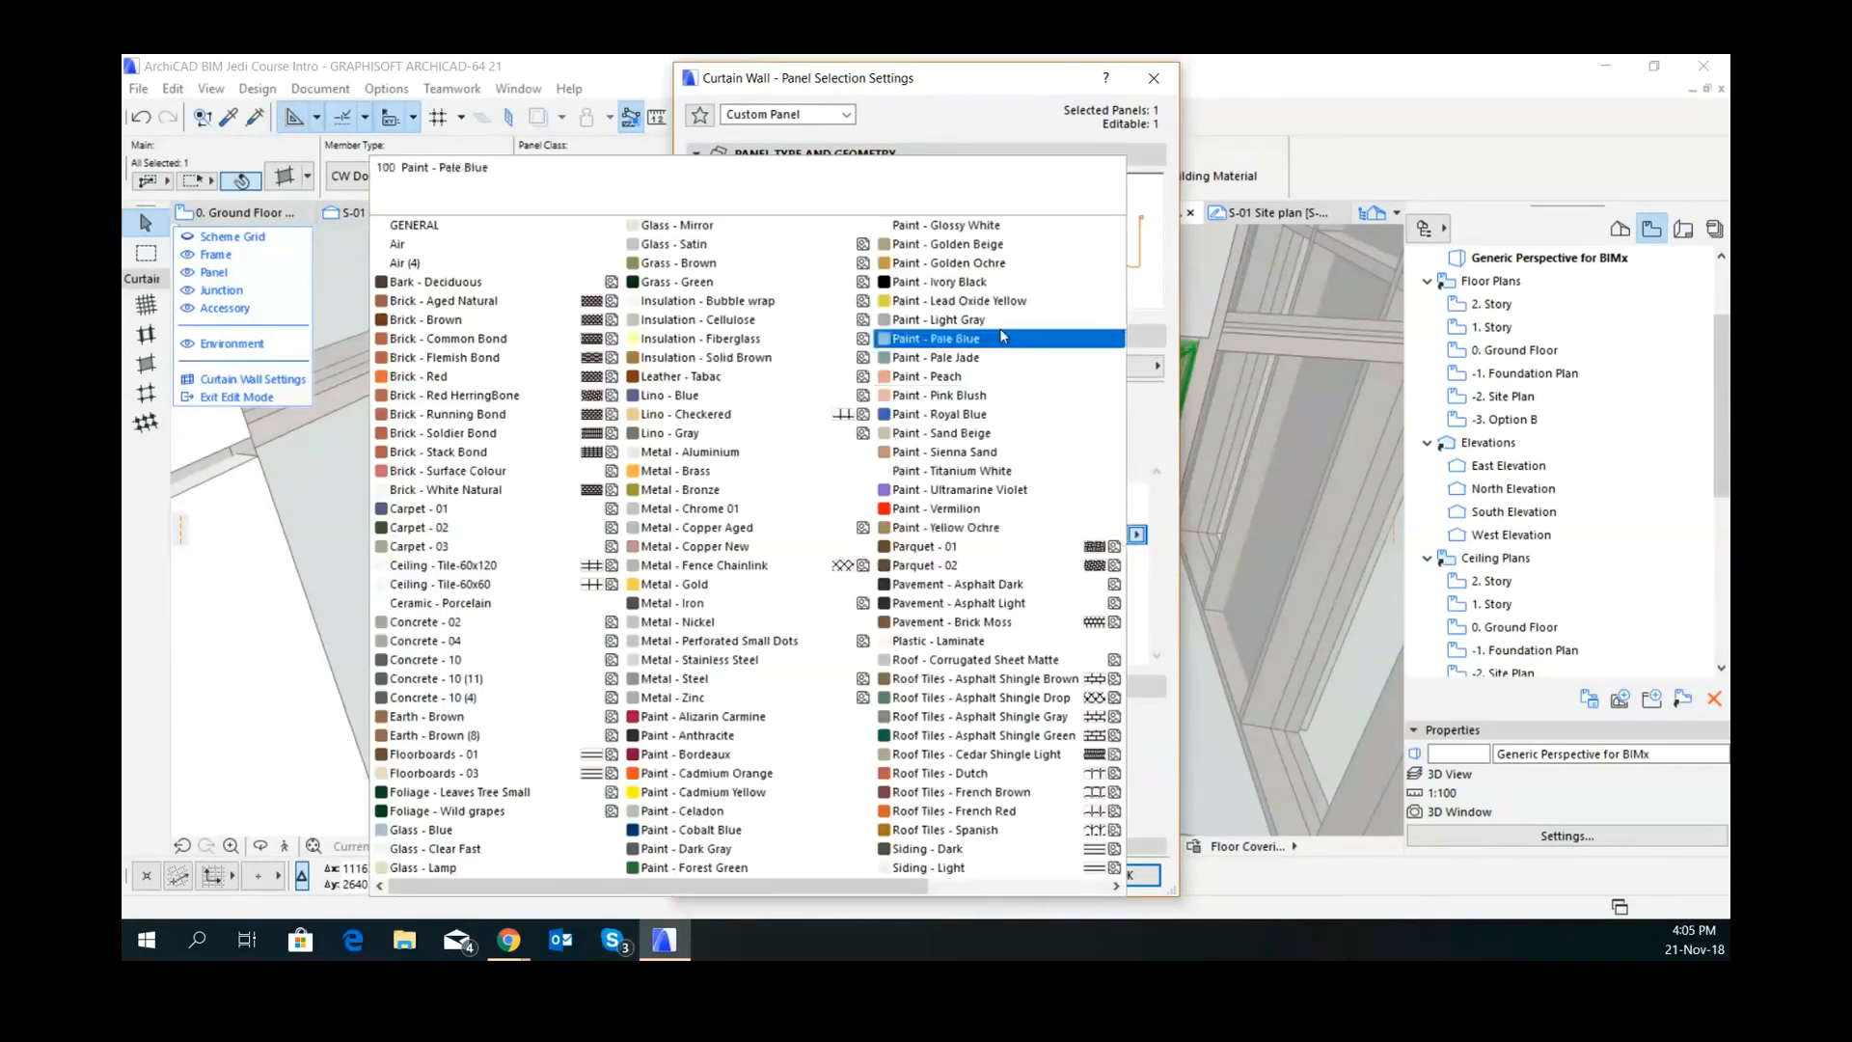
{"action": "left_click", "coordinate": [981, 285]}
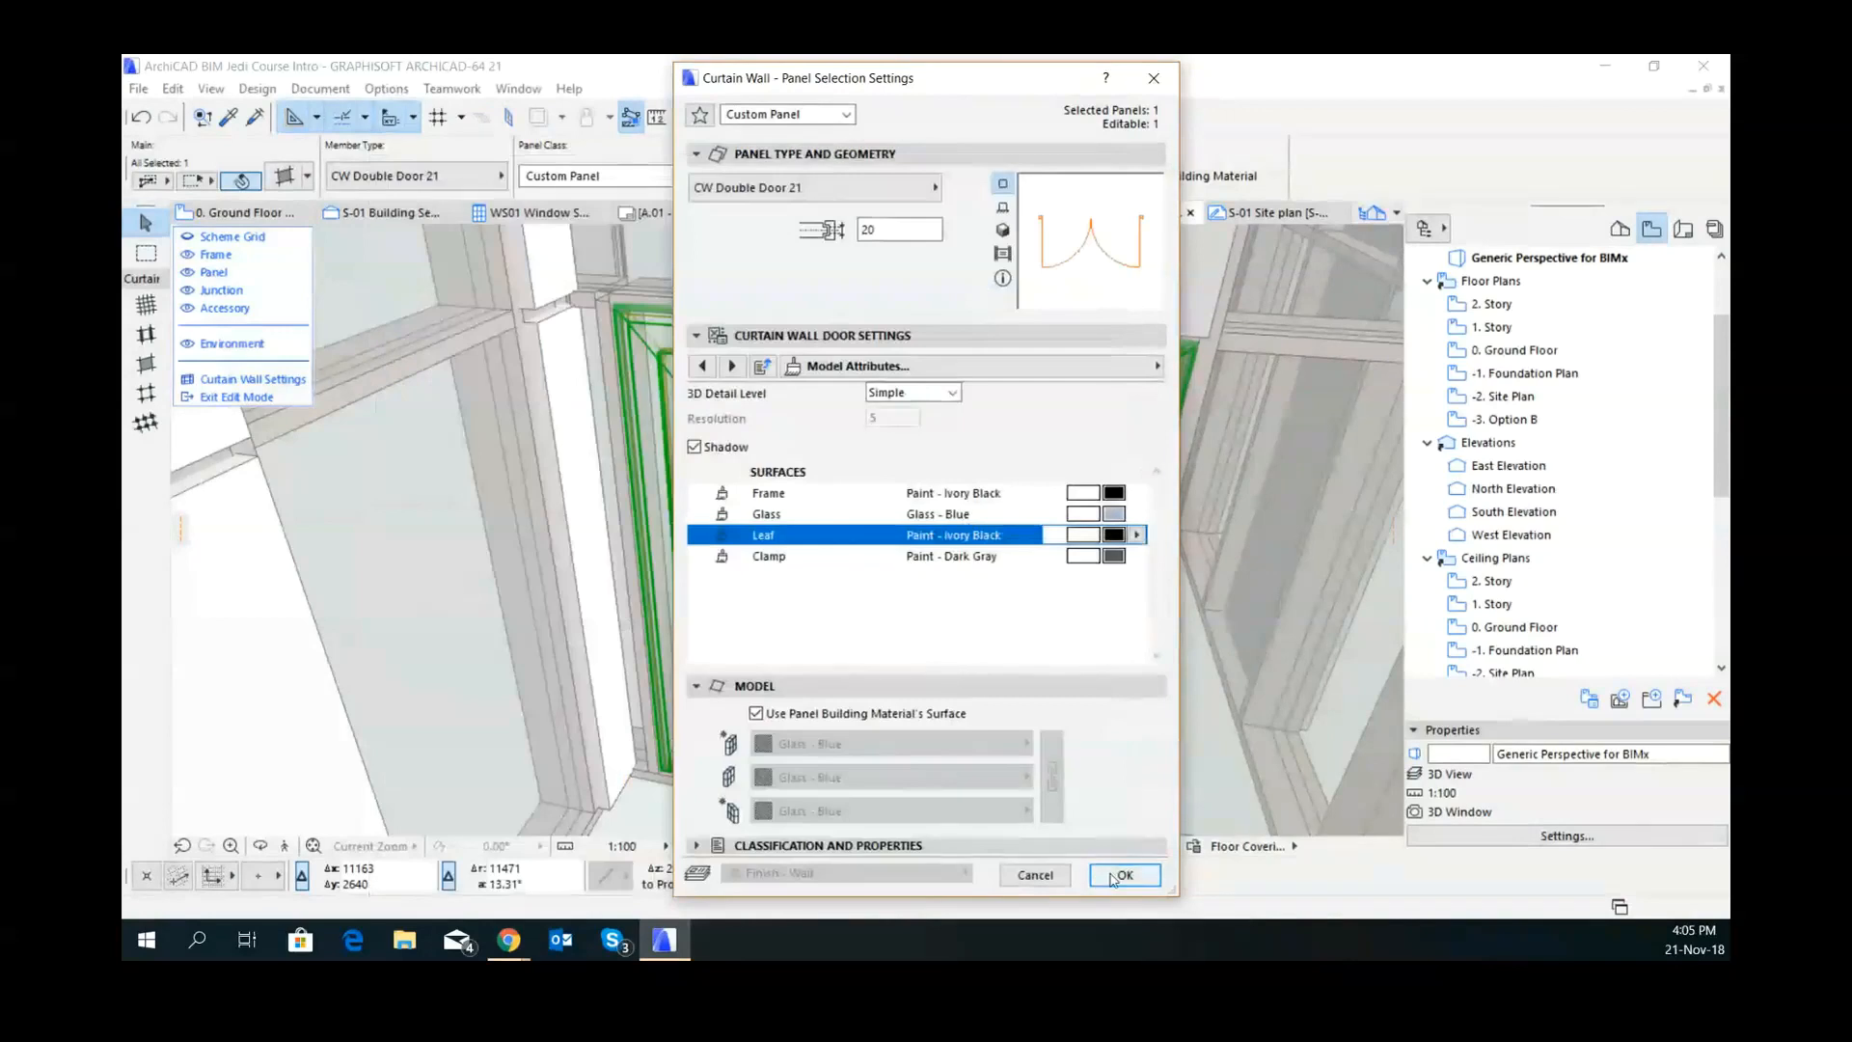
{"action": "left_click", "coordinate": [1125, 874]}
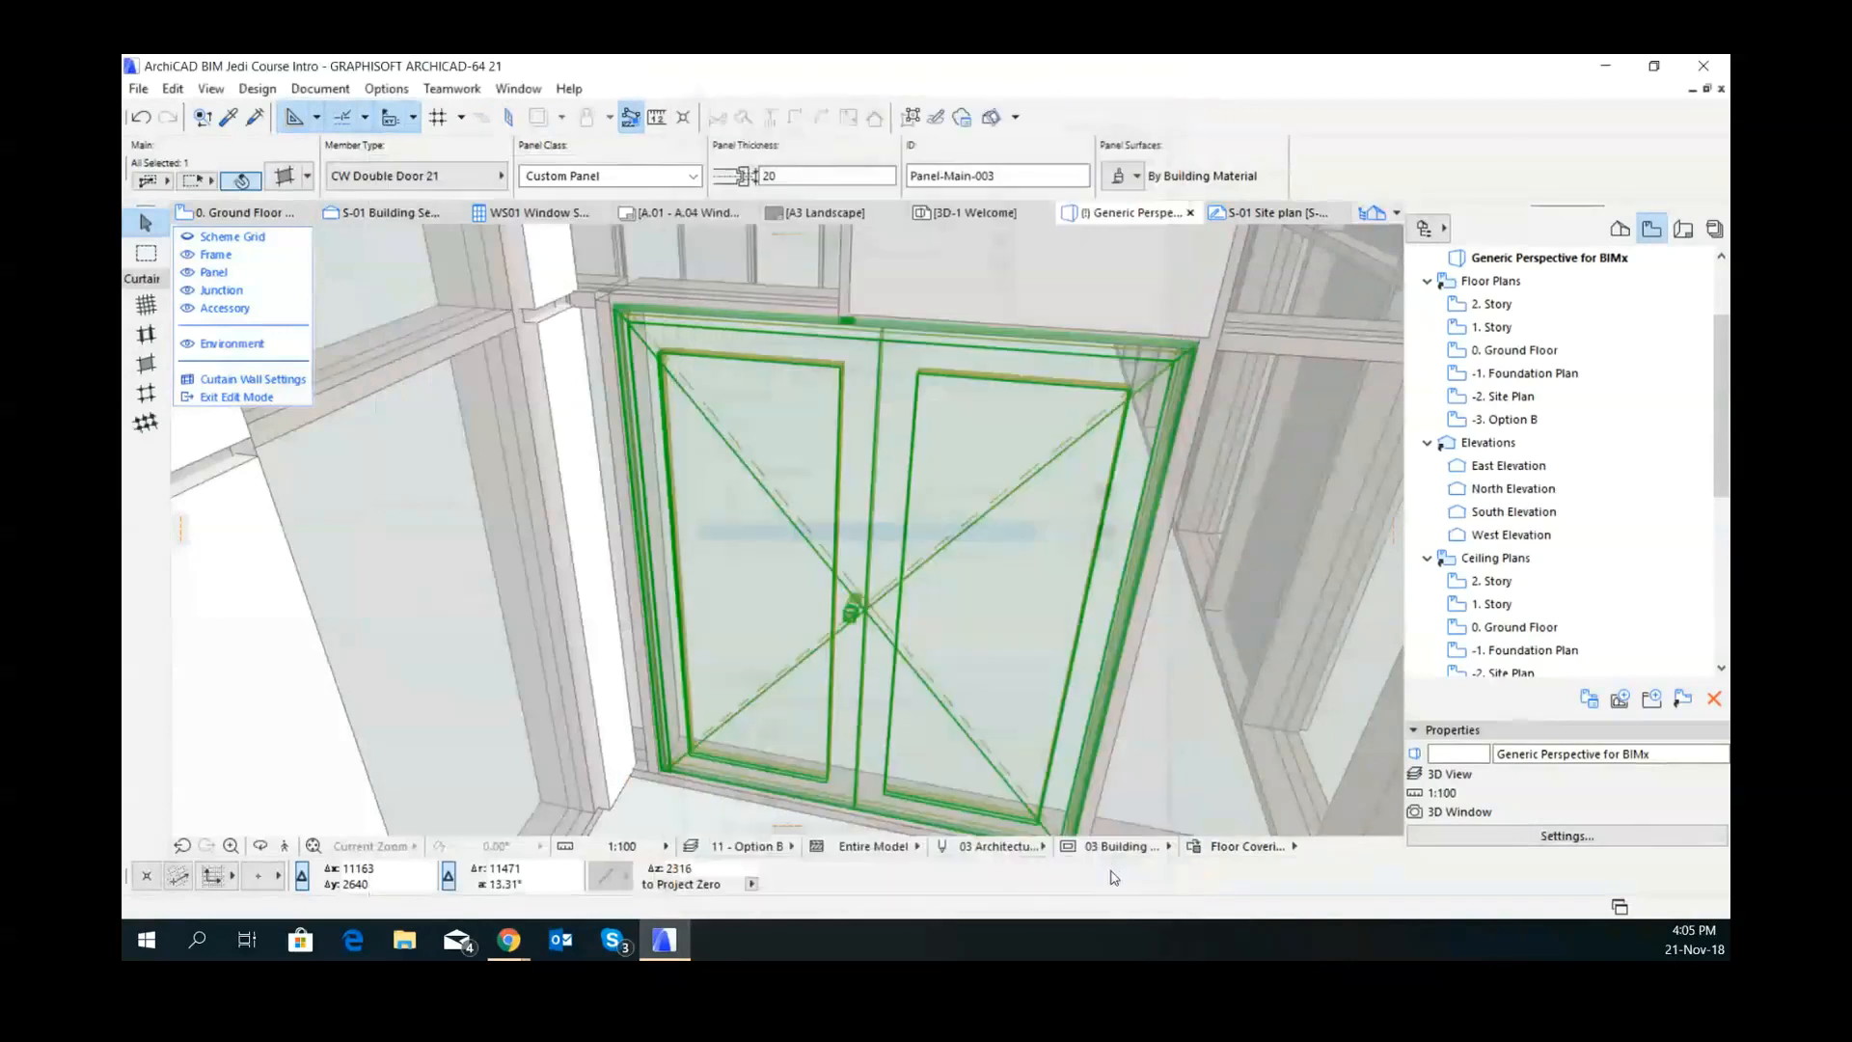
- Leave the curtain wall's edit mode and inspect the double door in the 3D view
{"action": "left_click", "coordinate": [256, 396]}
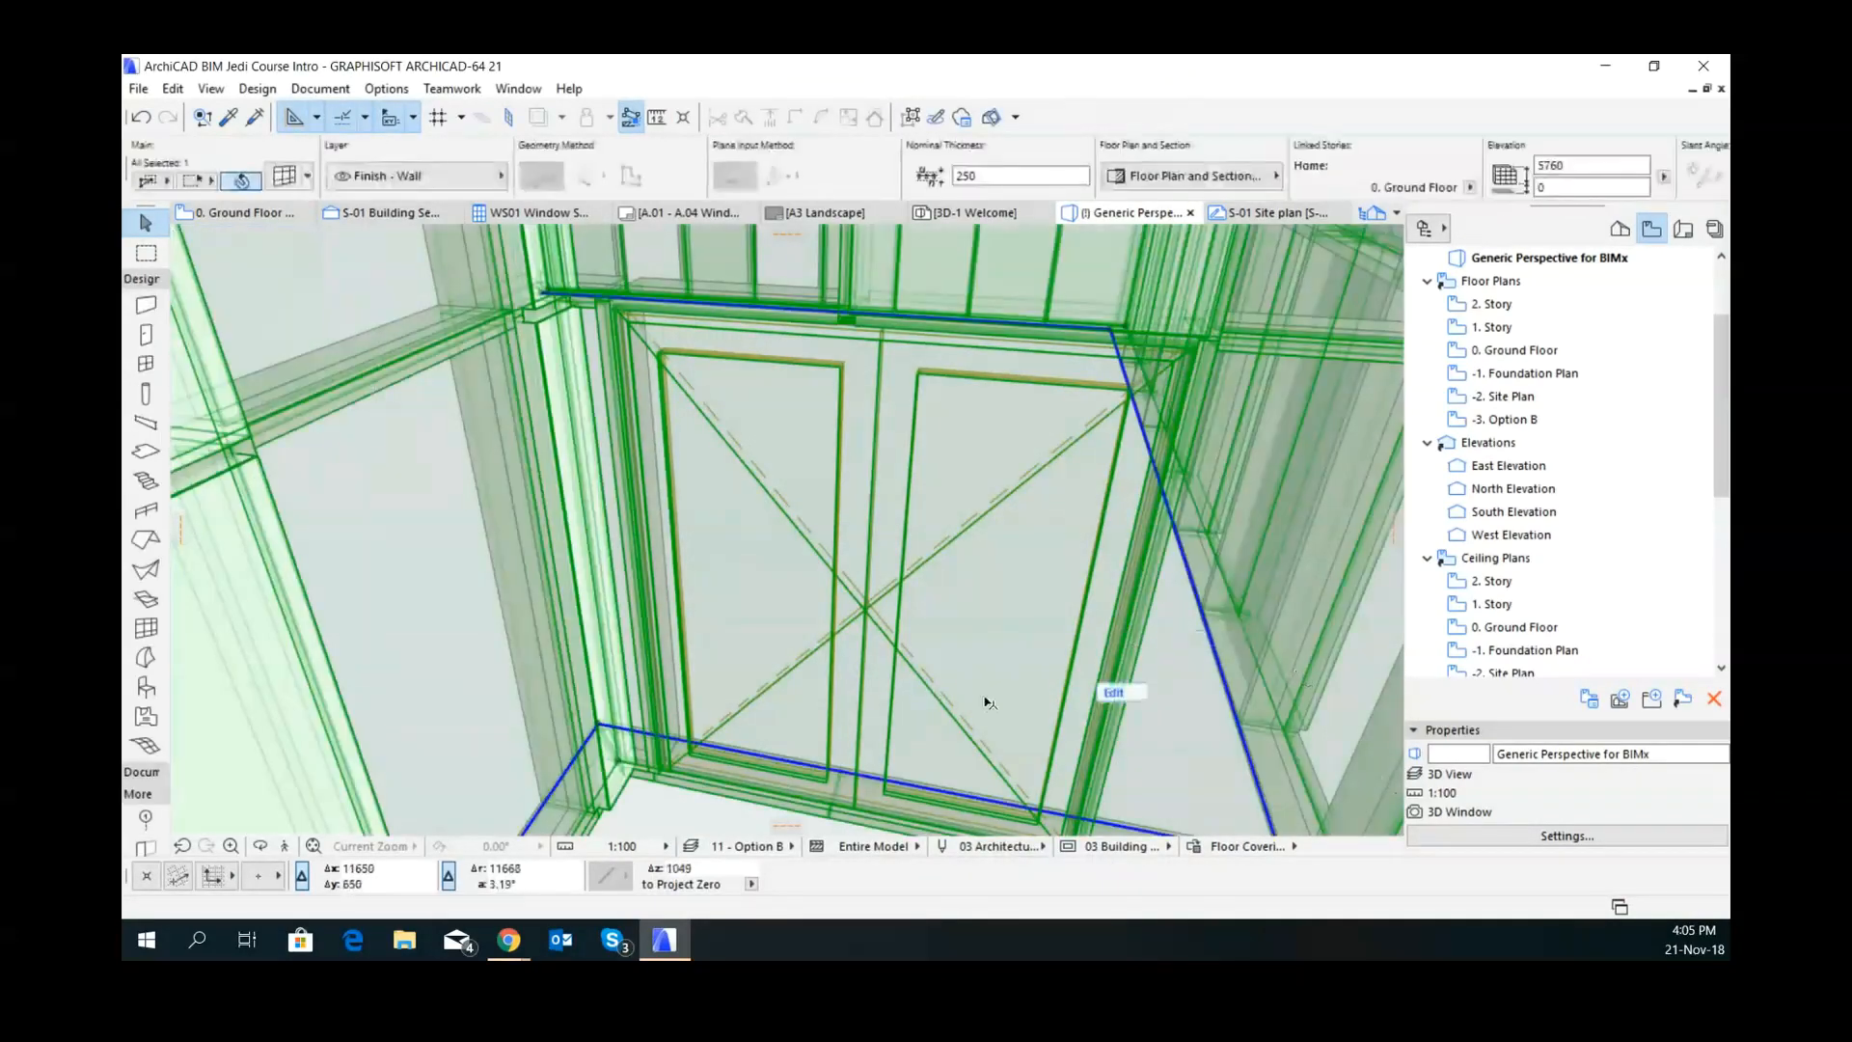
{"action": "scroll", "coordinate": [921, 600], "scroll_direction": "down", "scroll_amount": 1}
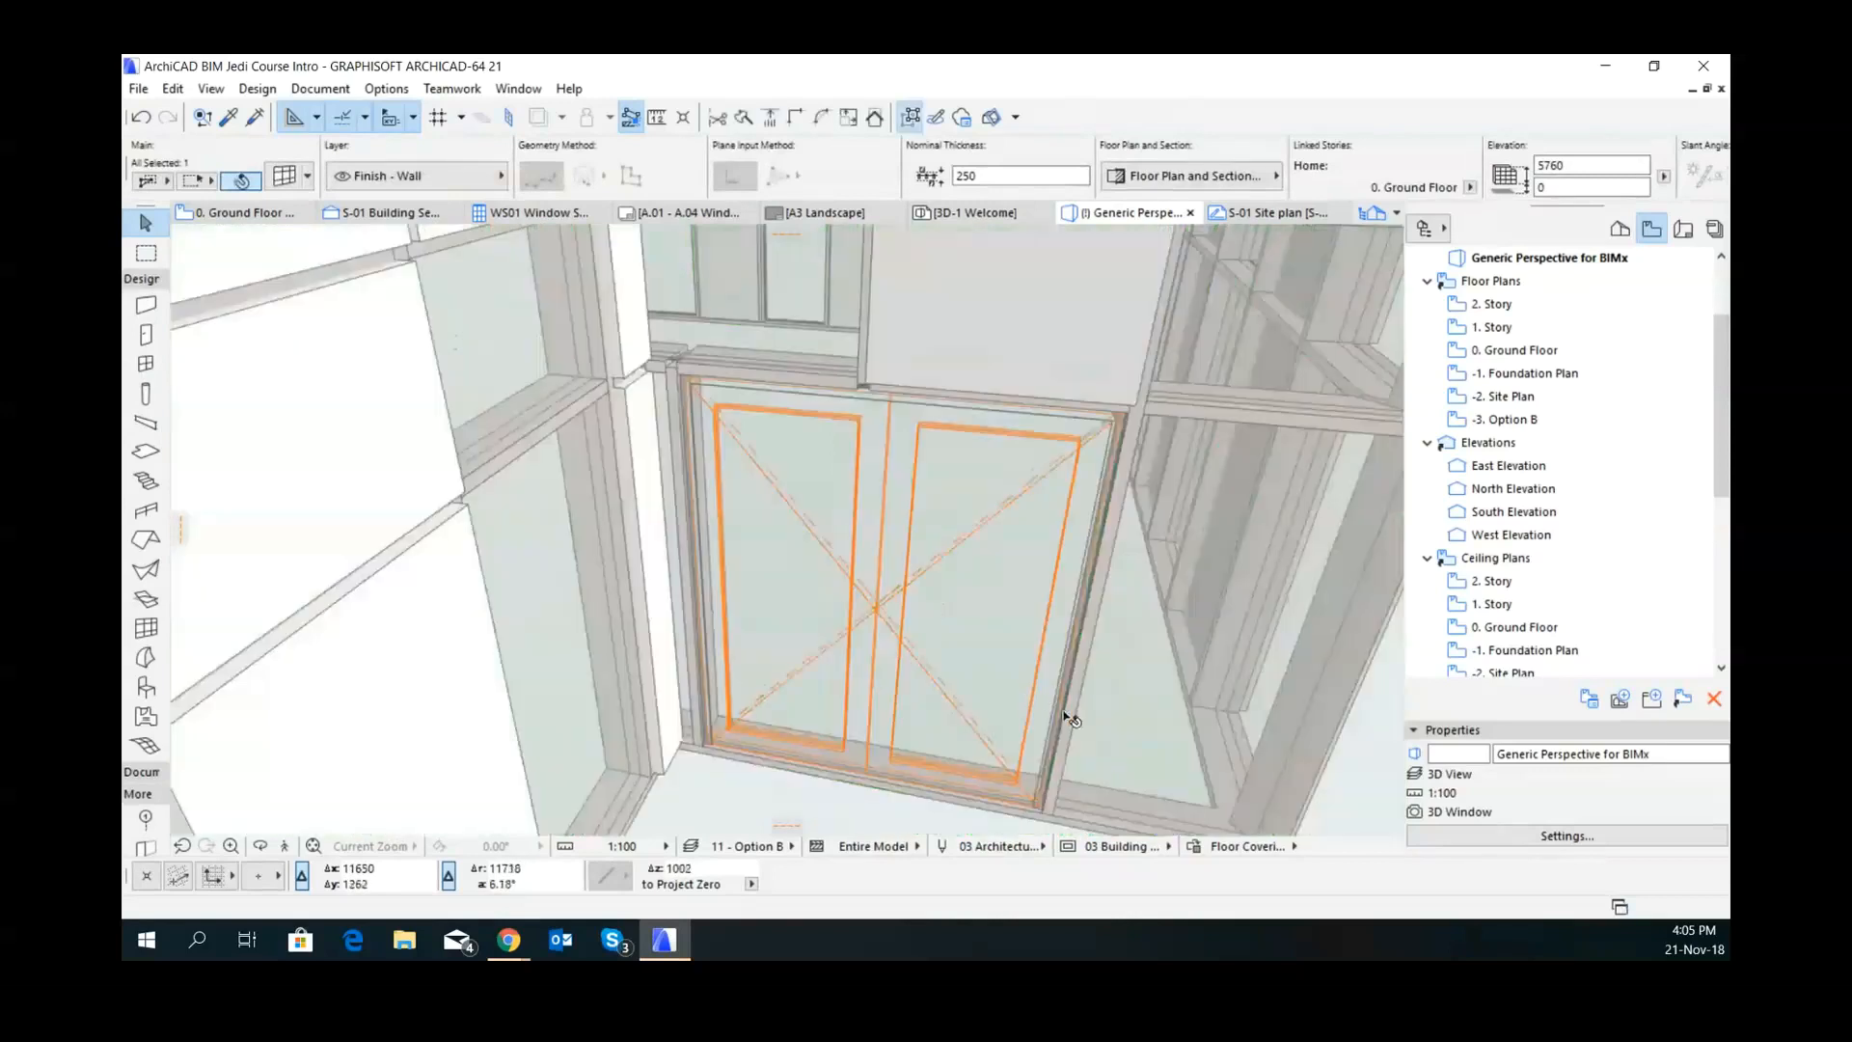
{"action": "middle_click_drag", "start_coordinate": [1003, 536], "coordinate": [911, 513], "text": "shift"}
{"action": "scroll", "coordinate": [910, 514], "scroll_direction": "down", "scroll_amount": 4}
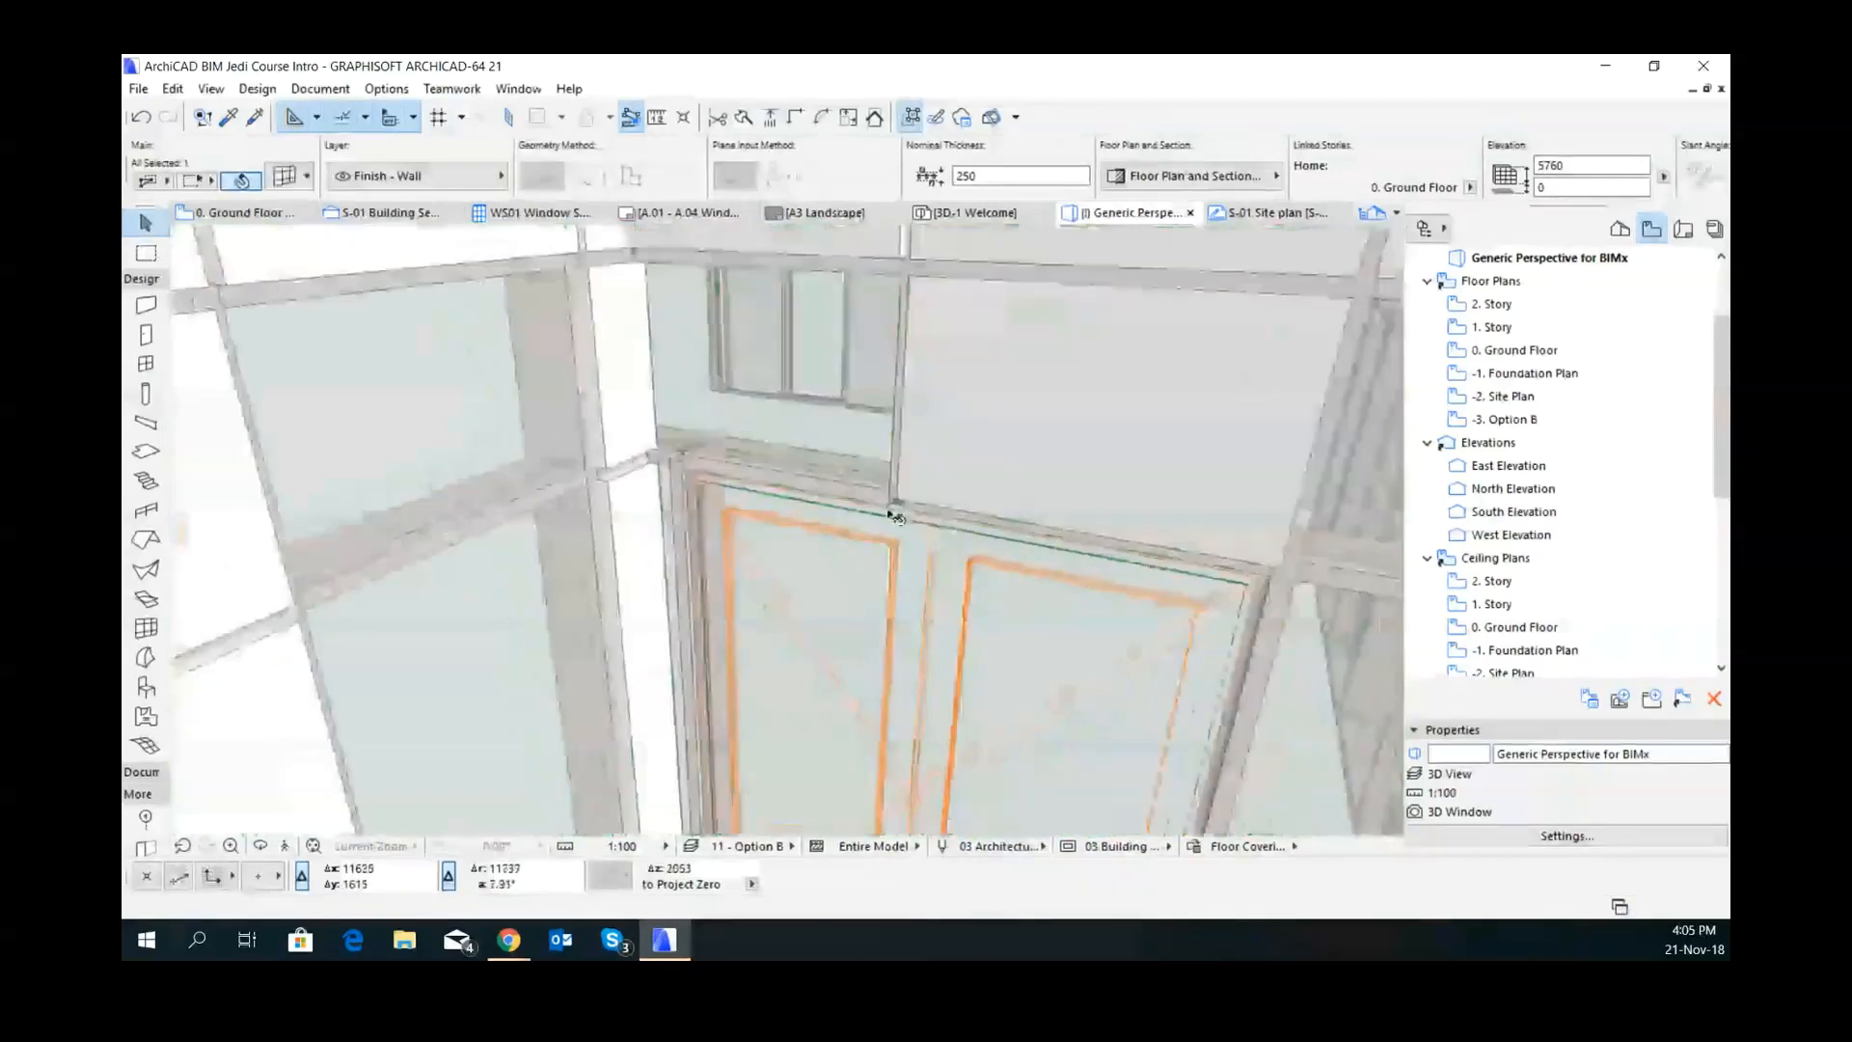
{"action": "scroll", "coordinate": [973, 530], "scroll_direction": "up", "scroll_amount": 3}
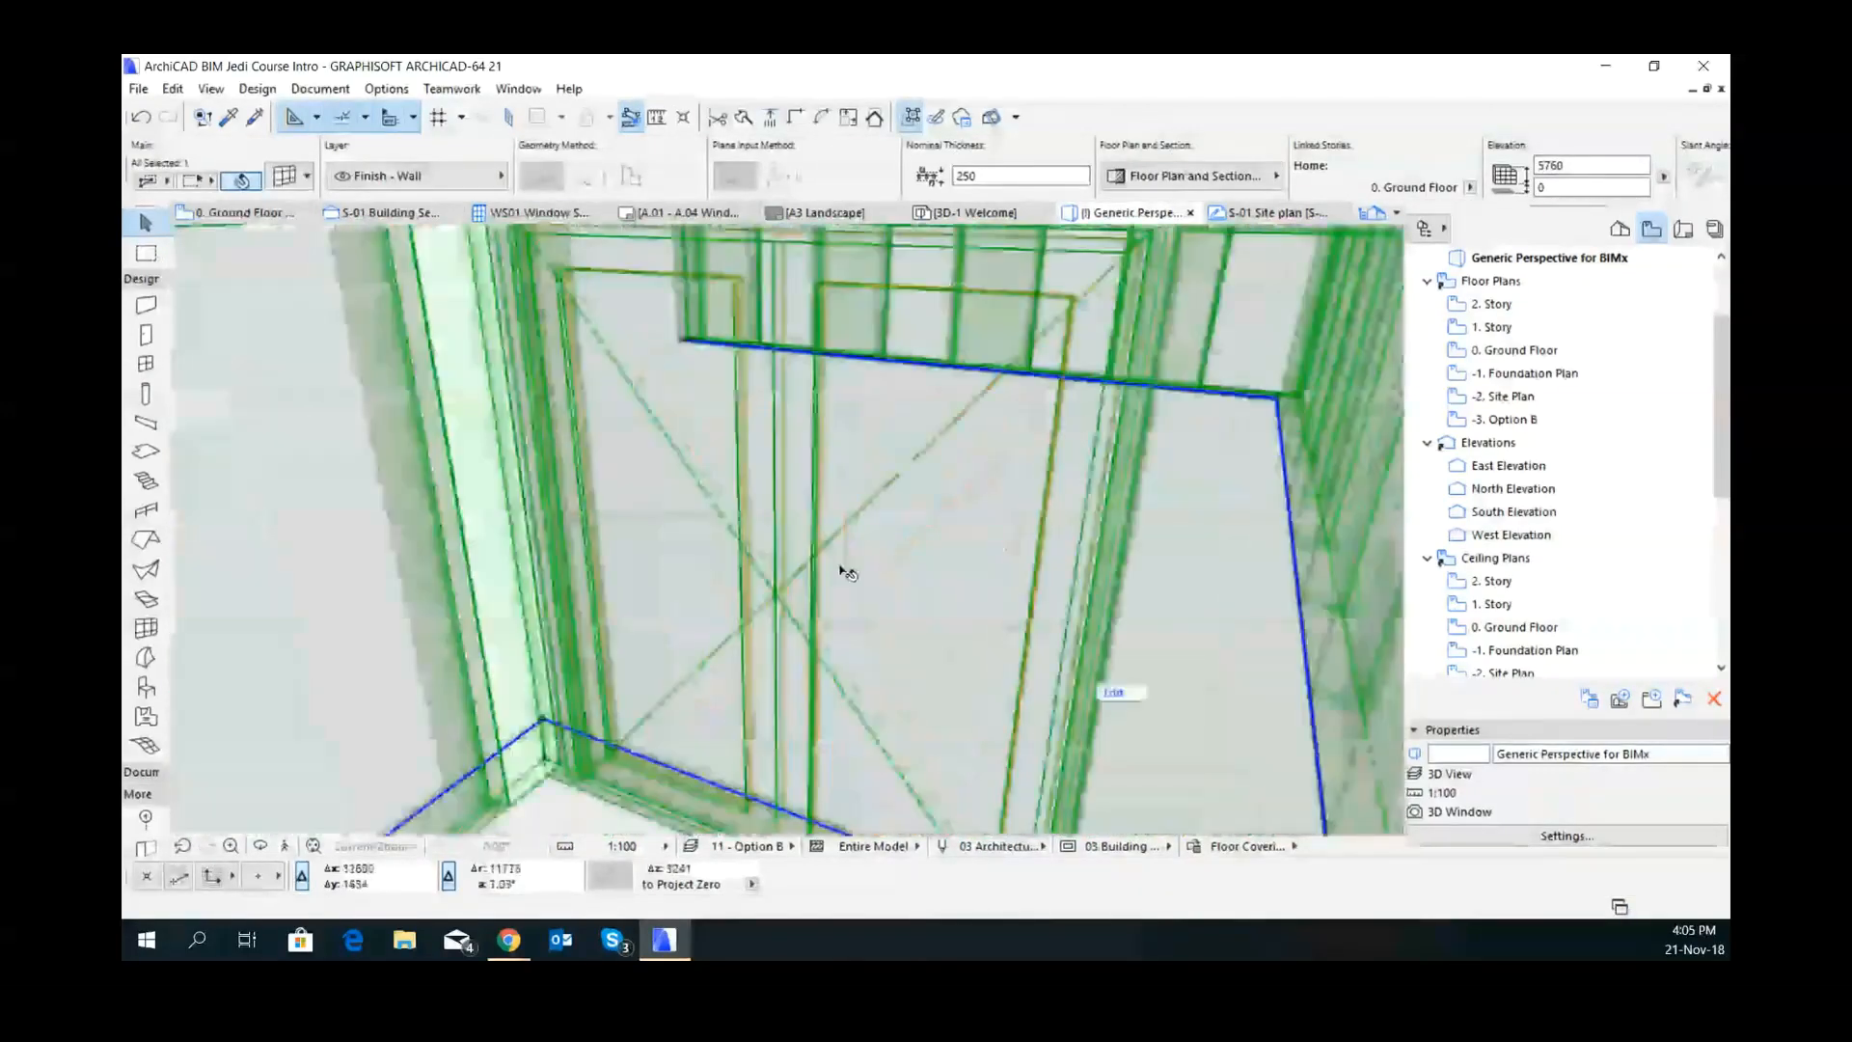
{"action": "key", "text": "ctrl+d"}
{"action": "left_click", "coordinate": [873, 628]}
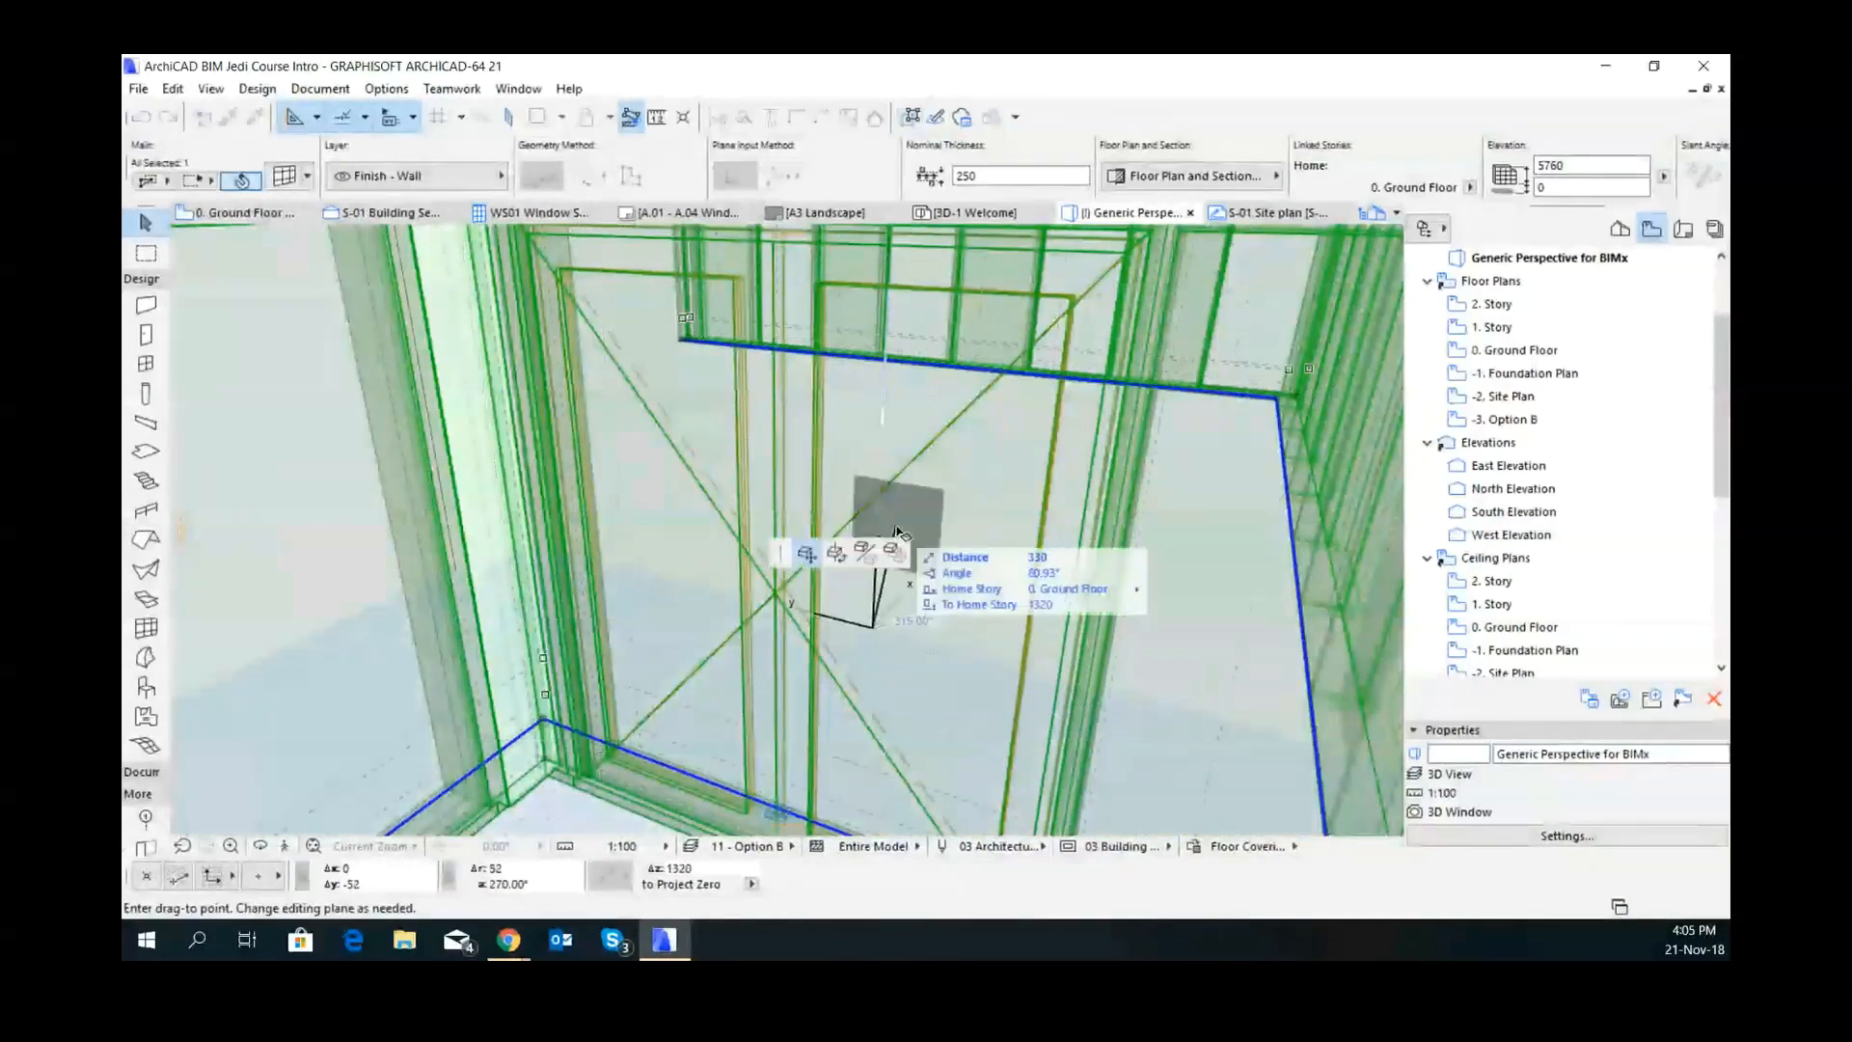
{"action": "left_click", "coordinate": [904, 540]}
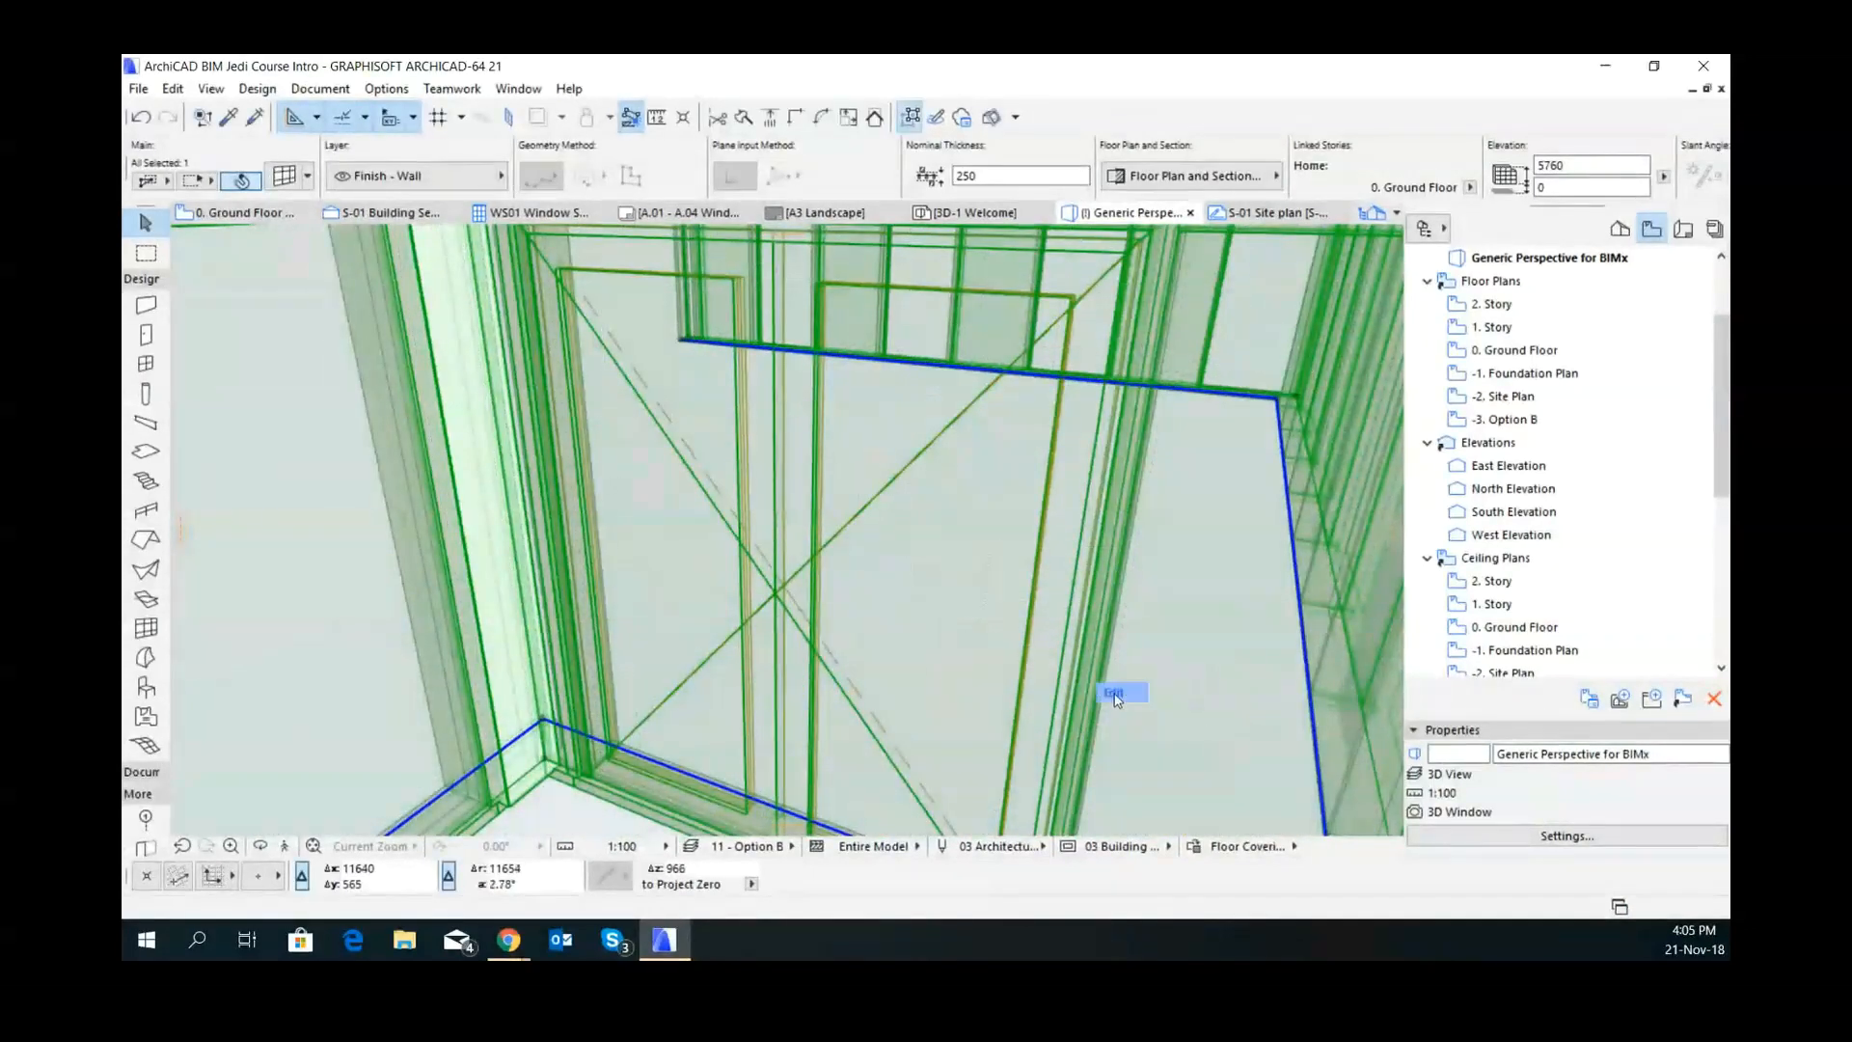
- Re-enter curtain wall edit mode and turn off Use Panel Building Material's Surface for the double door
{"action": "left_click", "coordinate": [1114, 693]}
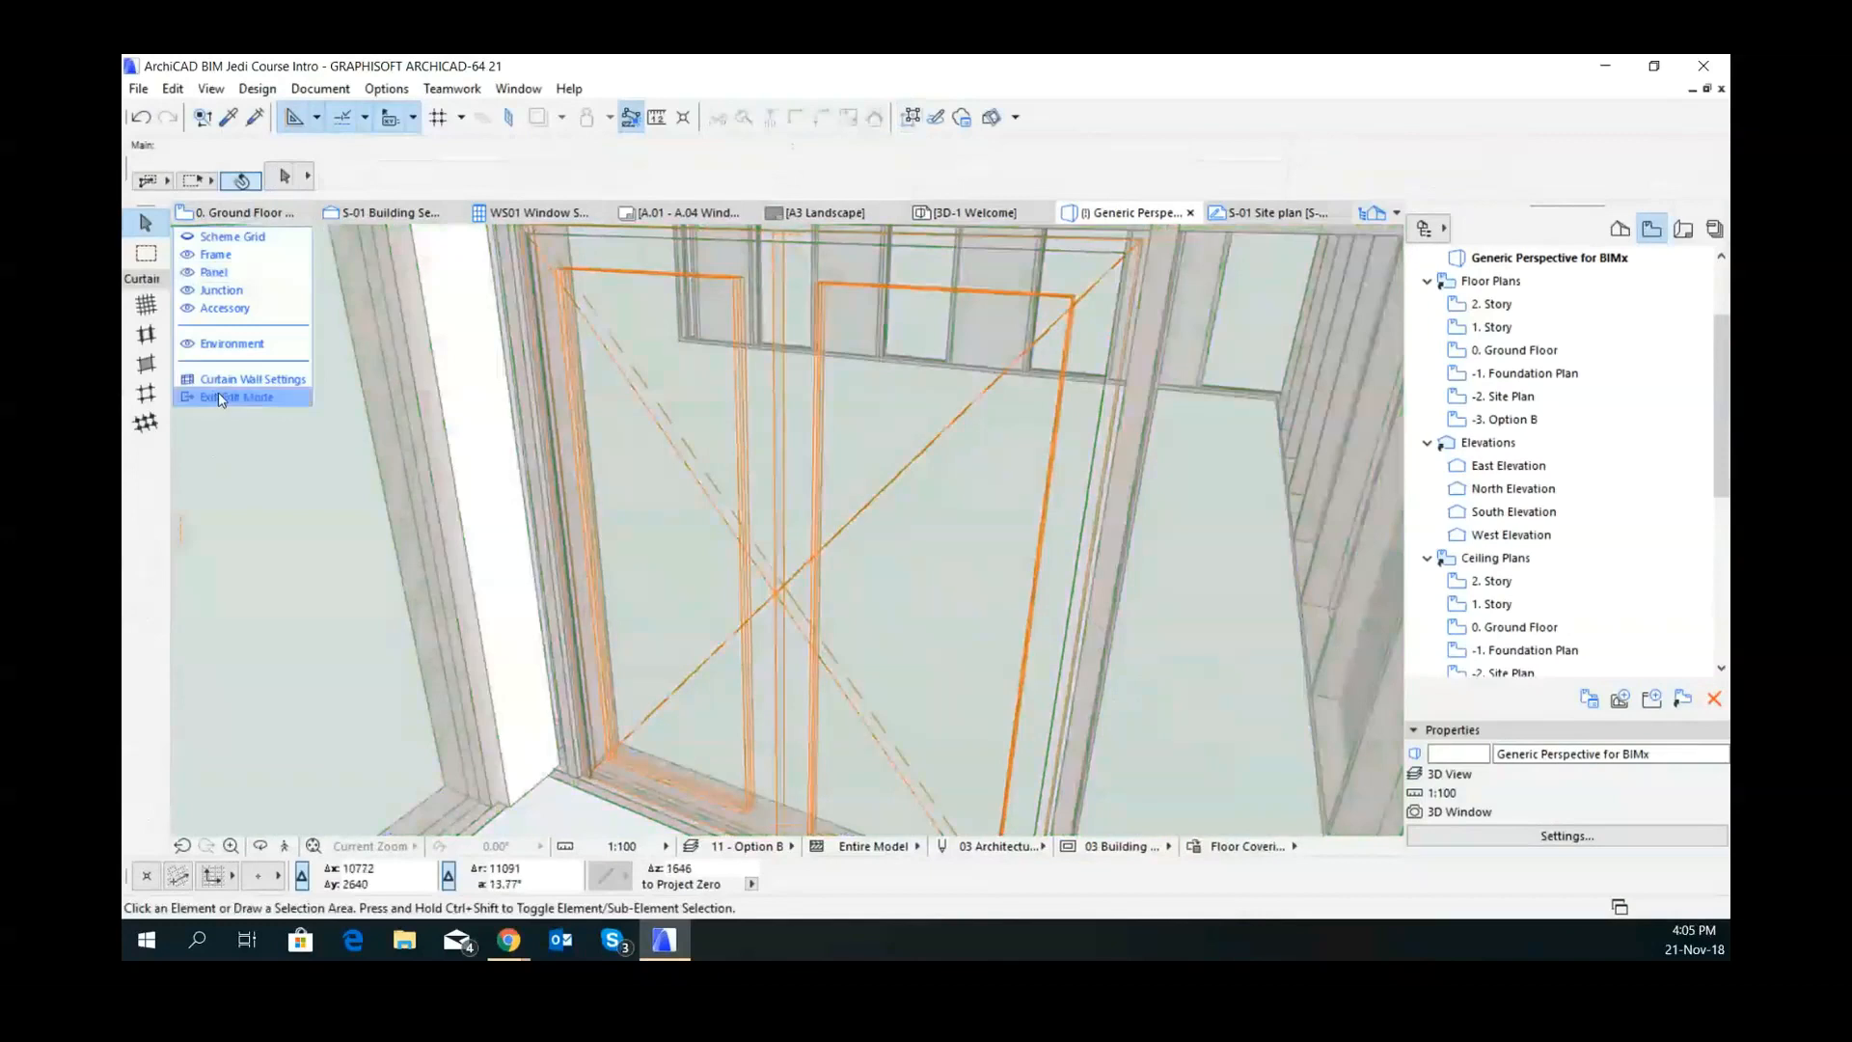
{"action": "left_click", "coordinate": [525, 383]}
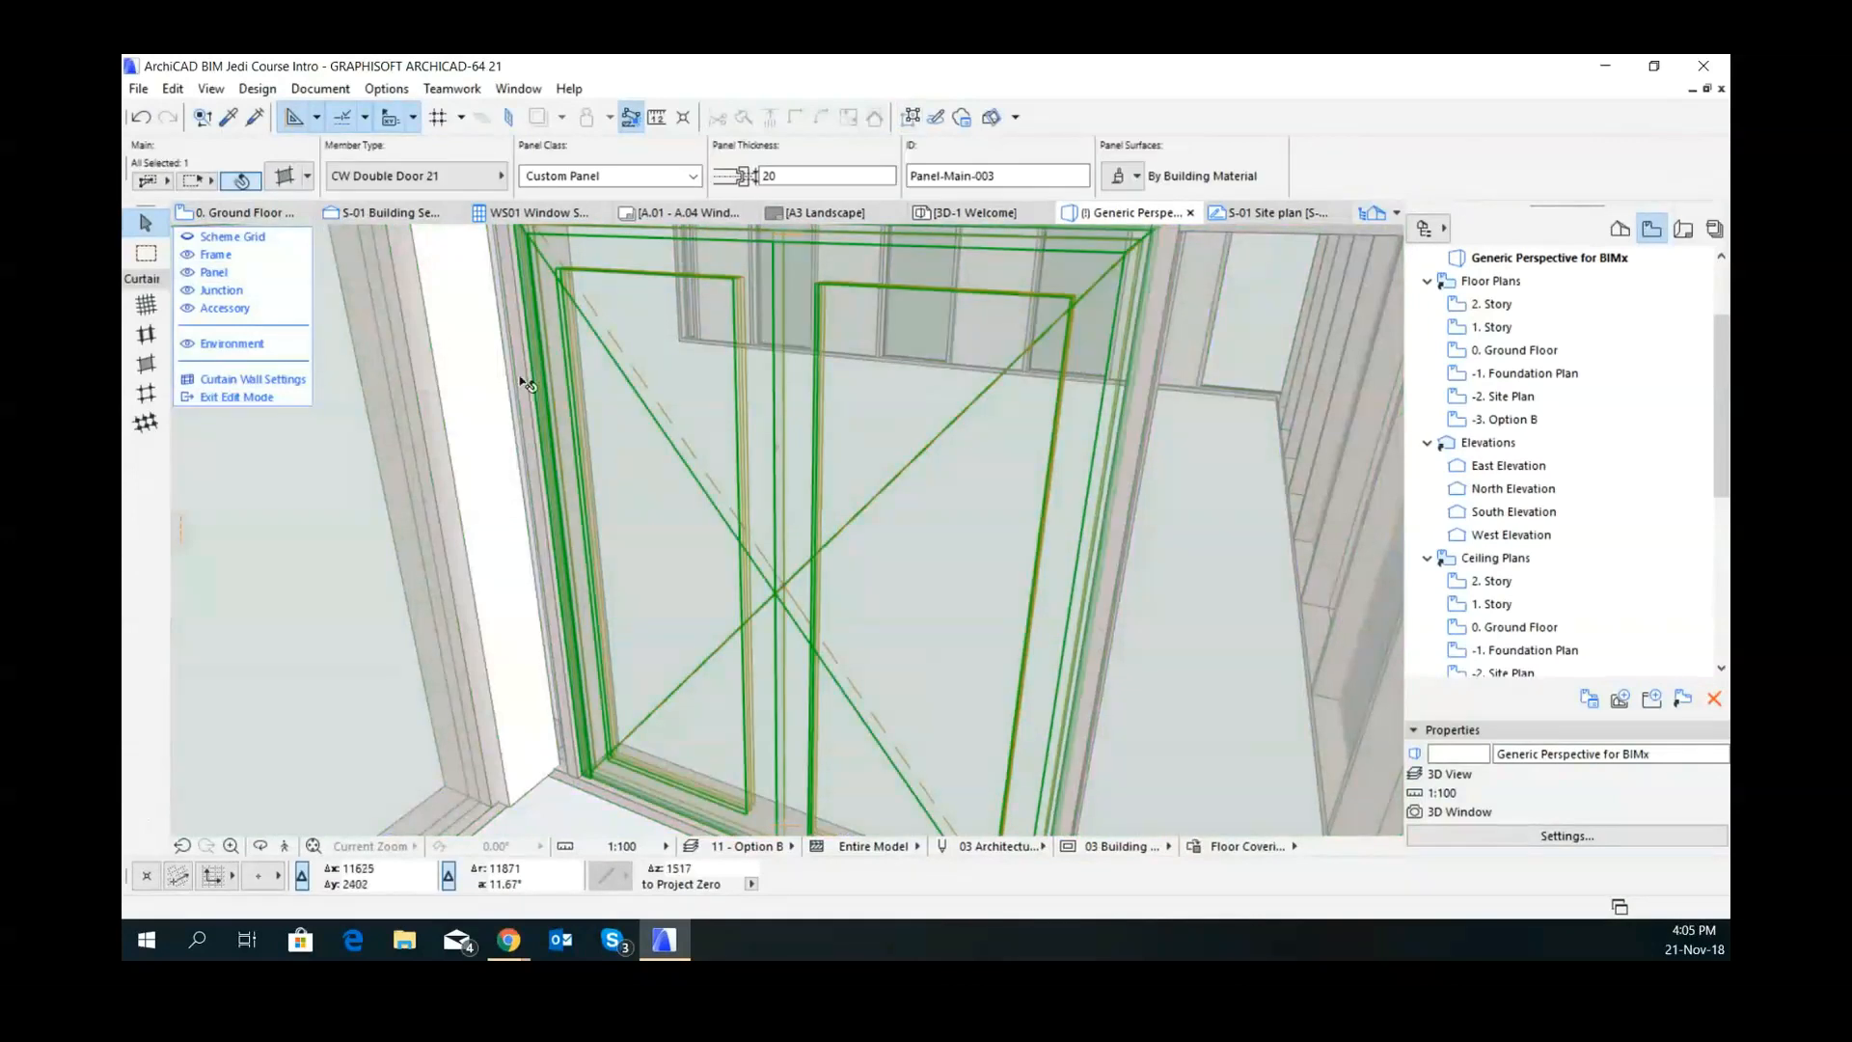
{"action": "left_click", "coordinate": [276, 176]}
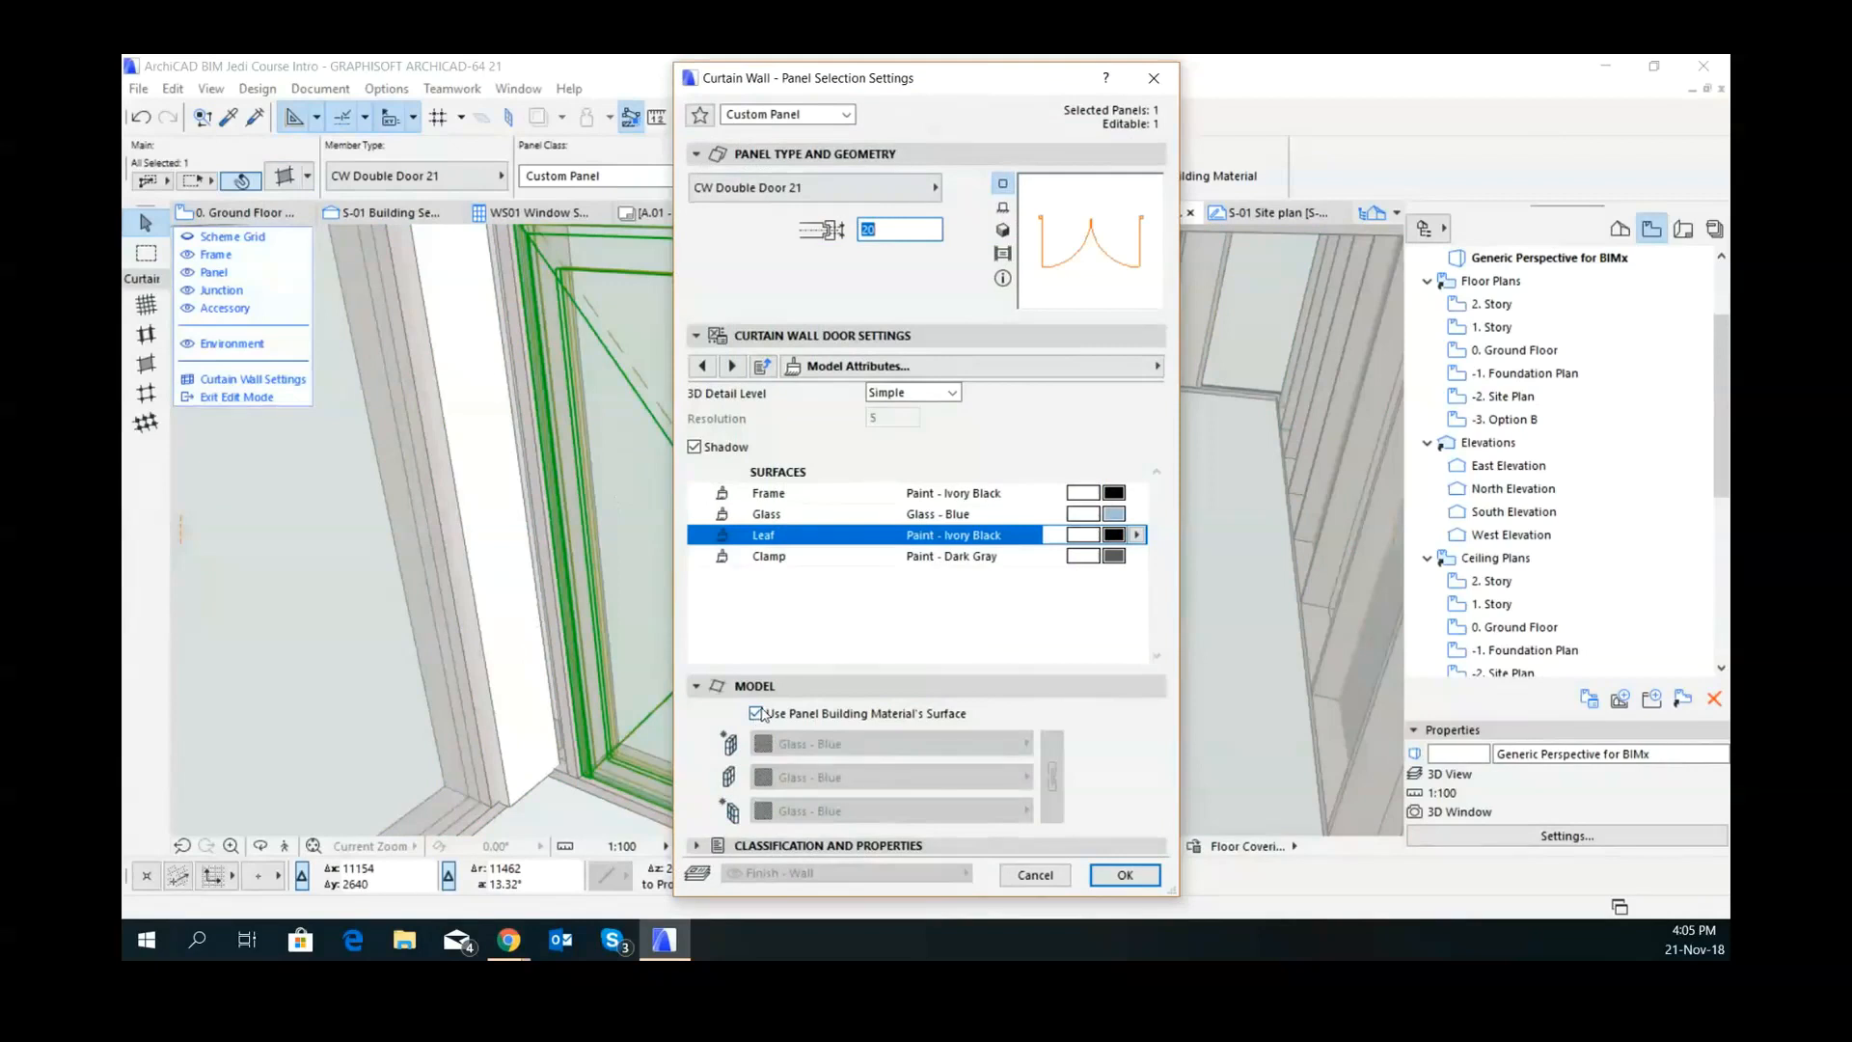
{"action": "left_click", "coordinate": [1125, 879]}
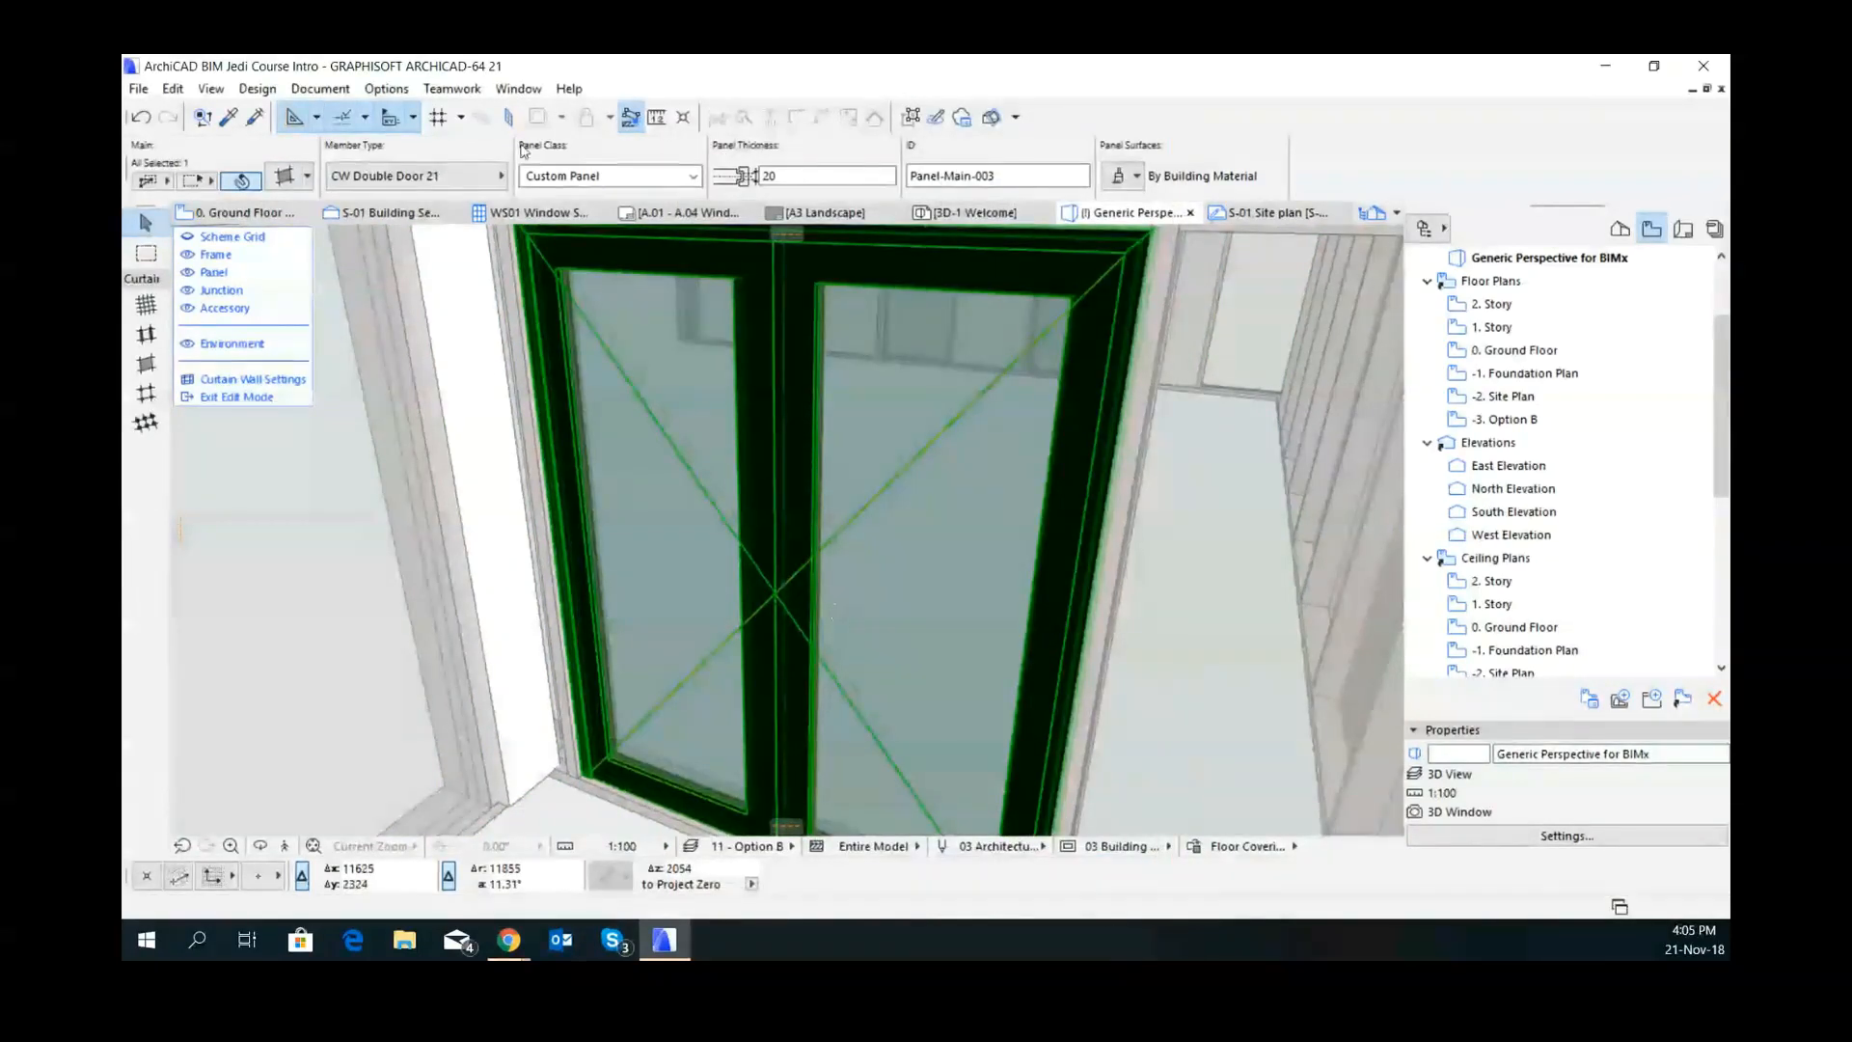
{"action": "left_click", "coordinate": [286, 176]}
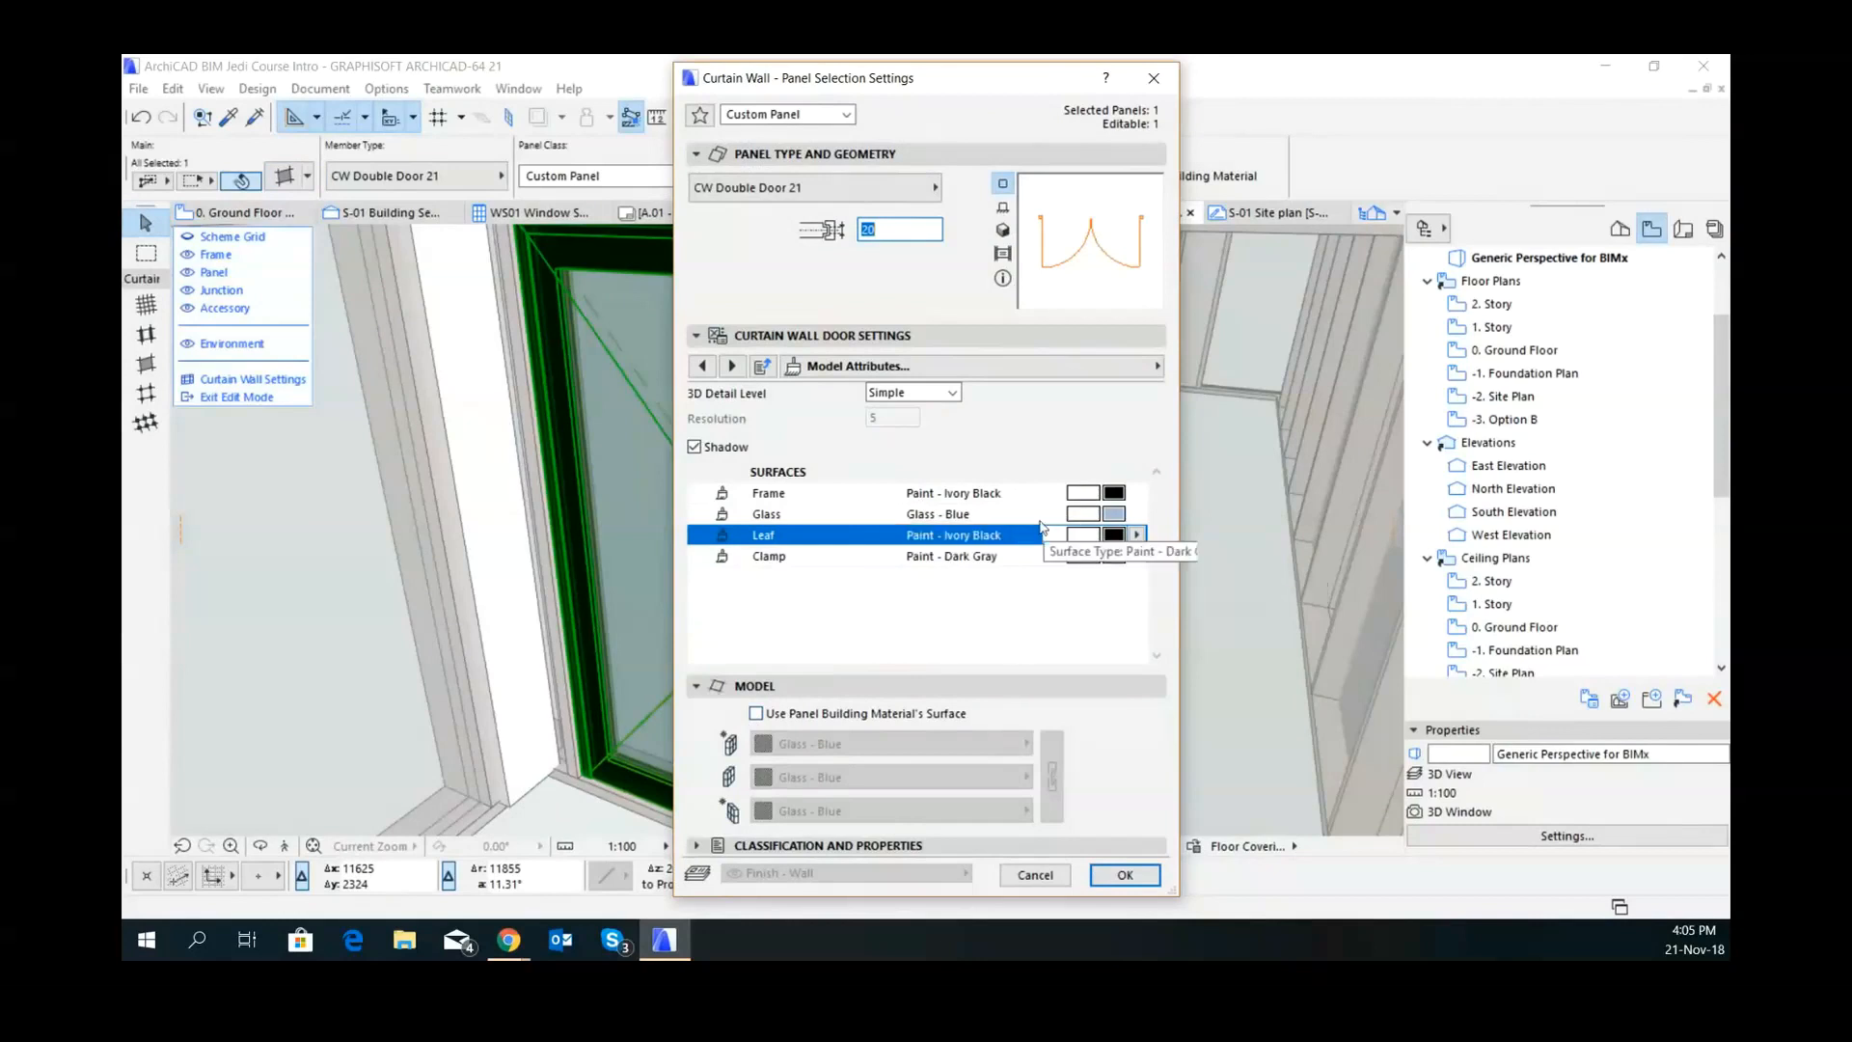
{"action": "left_click", "coordinate": [1126, 875]}
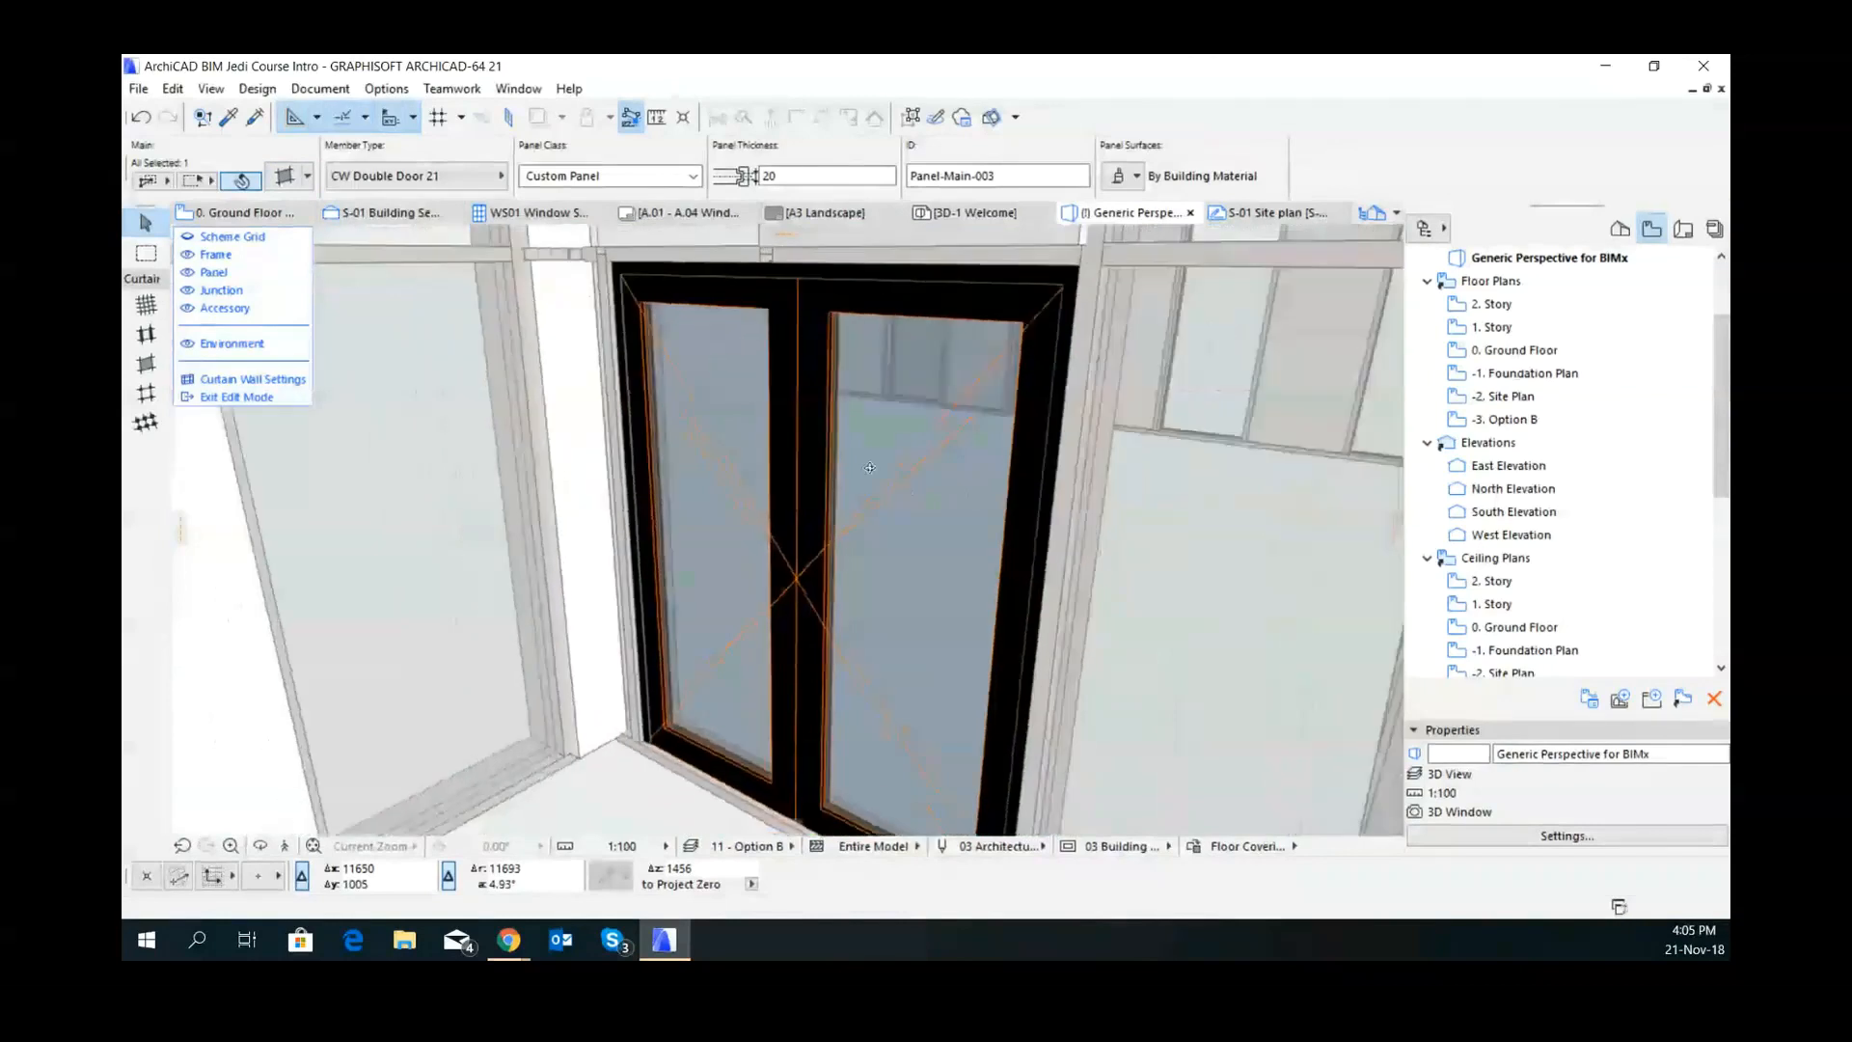
- Try picking up the settings of the narrow white panel beside the double door, and undo the last change
{"action": "scroll", "coordinate": [972, 497], "scroll_direction": "up", "scroll_amount": 3}
{"action": "scroll", "coordinate": [529, 306], "scroll_direction": "up", "scroll_amount": 3}
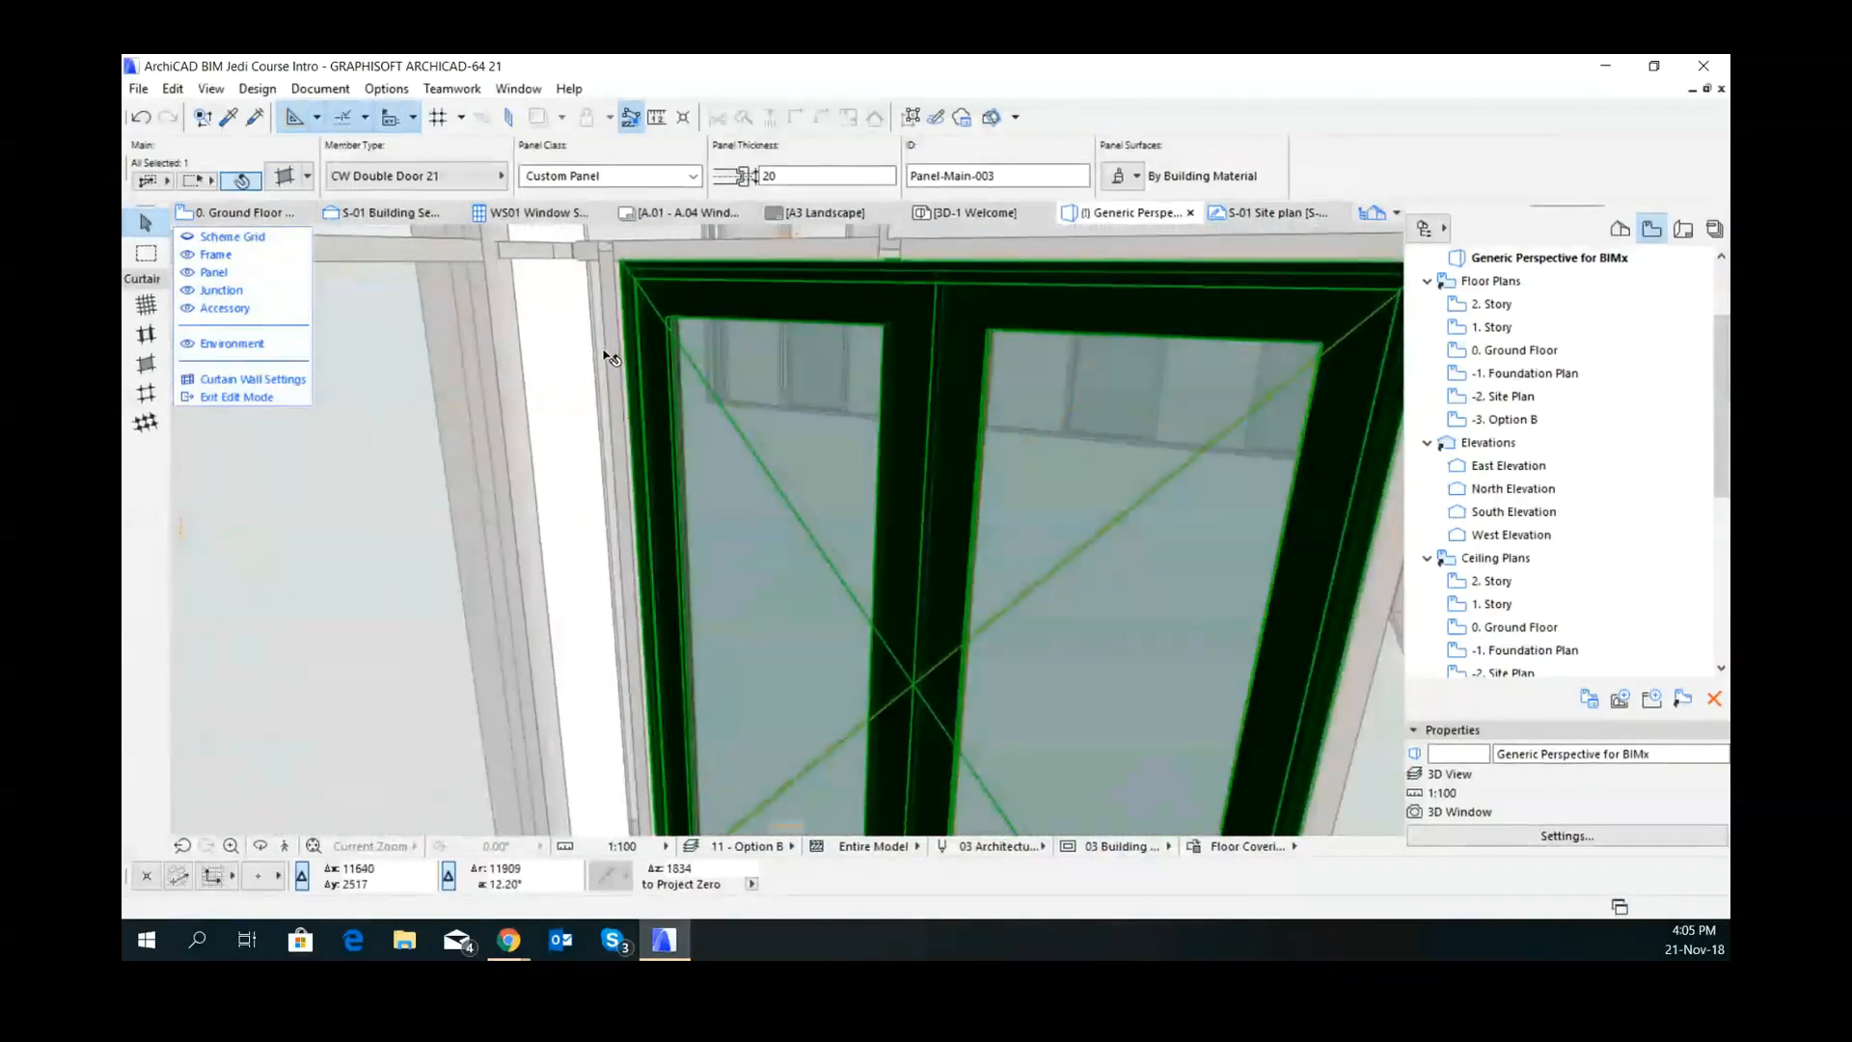
{"action": "scroll", "coordinate": [602, 355], "scroll_direction": "up", "scroll_amount": 2}
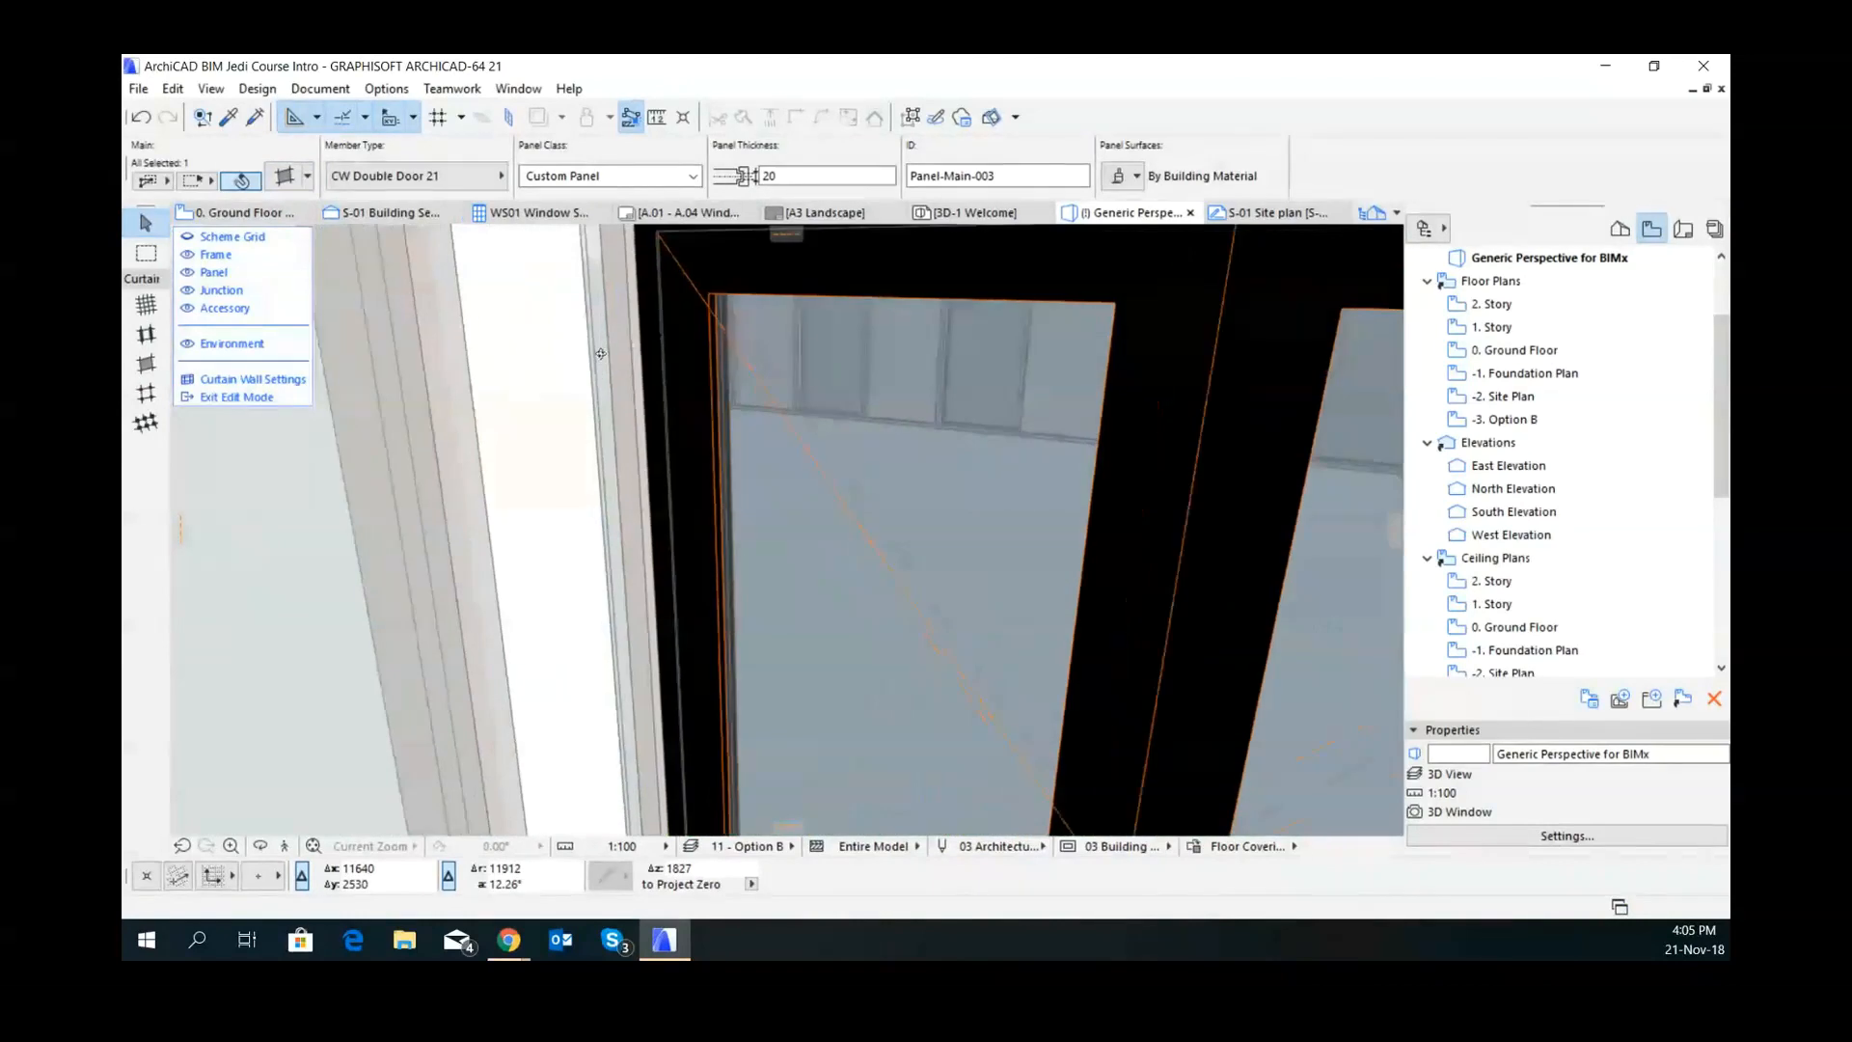
{"action": "scroll", "coordinate": [600, 354], "scroll_direction": "up", "scroll_amount": 1}
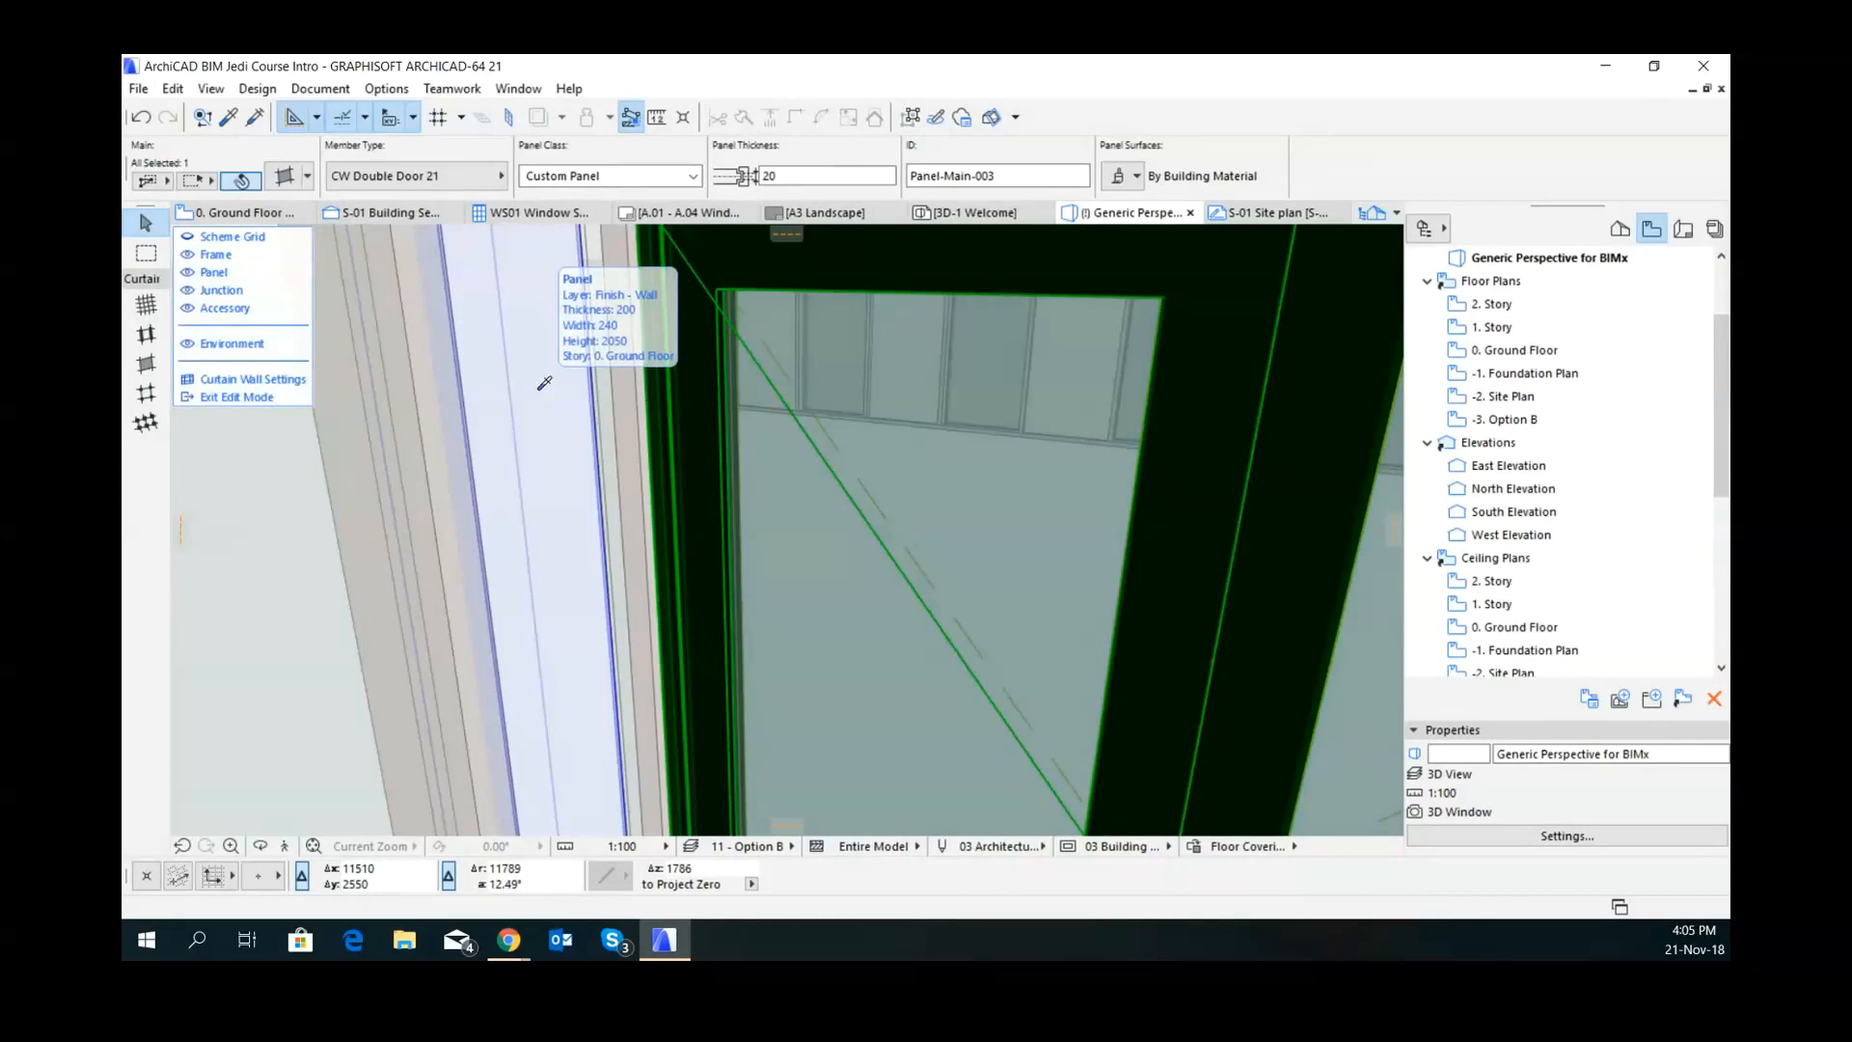
{"action": "left_click", "coordinate": [544, 384], "text": "alt"}
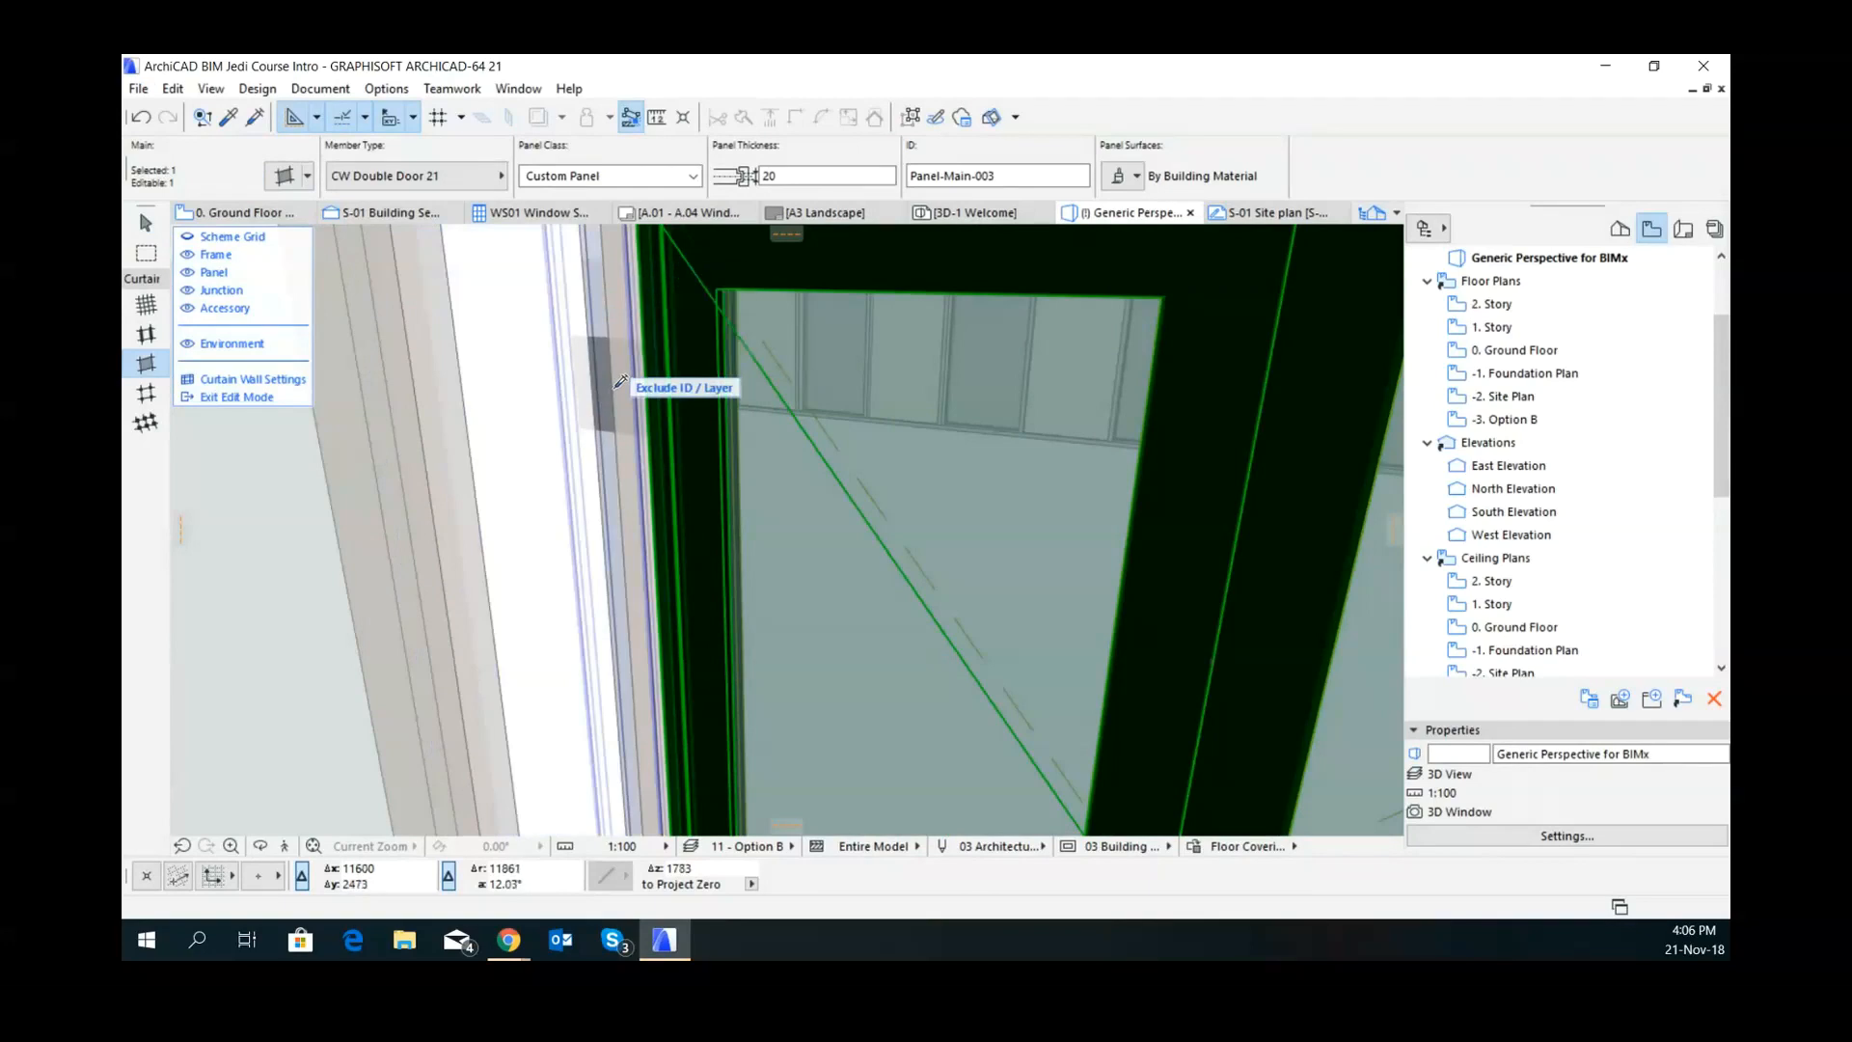
{"action": "middle_click_drag", "start_coordinate": [653, 443], "coordinate": [818, 443], "text": "shift"}
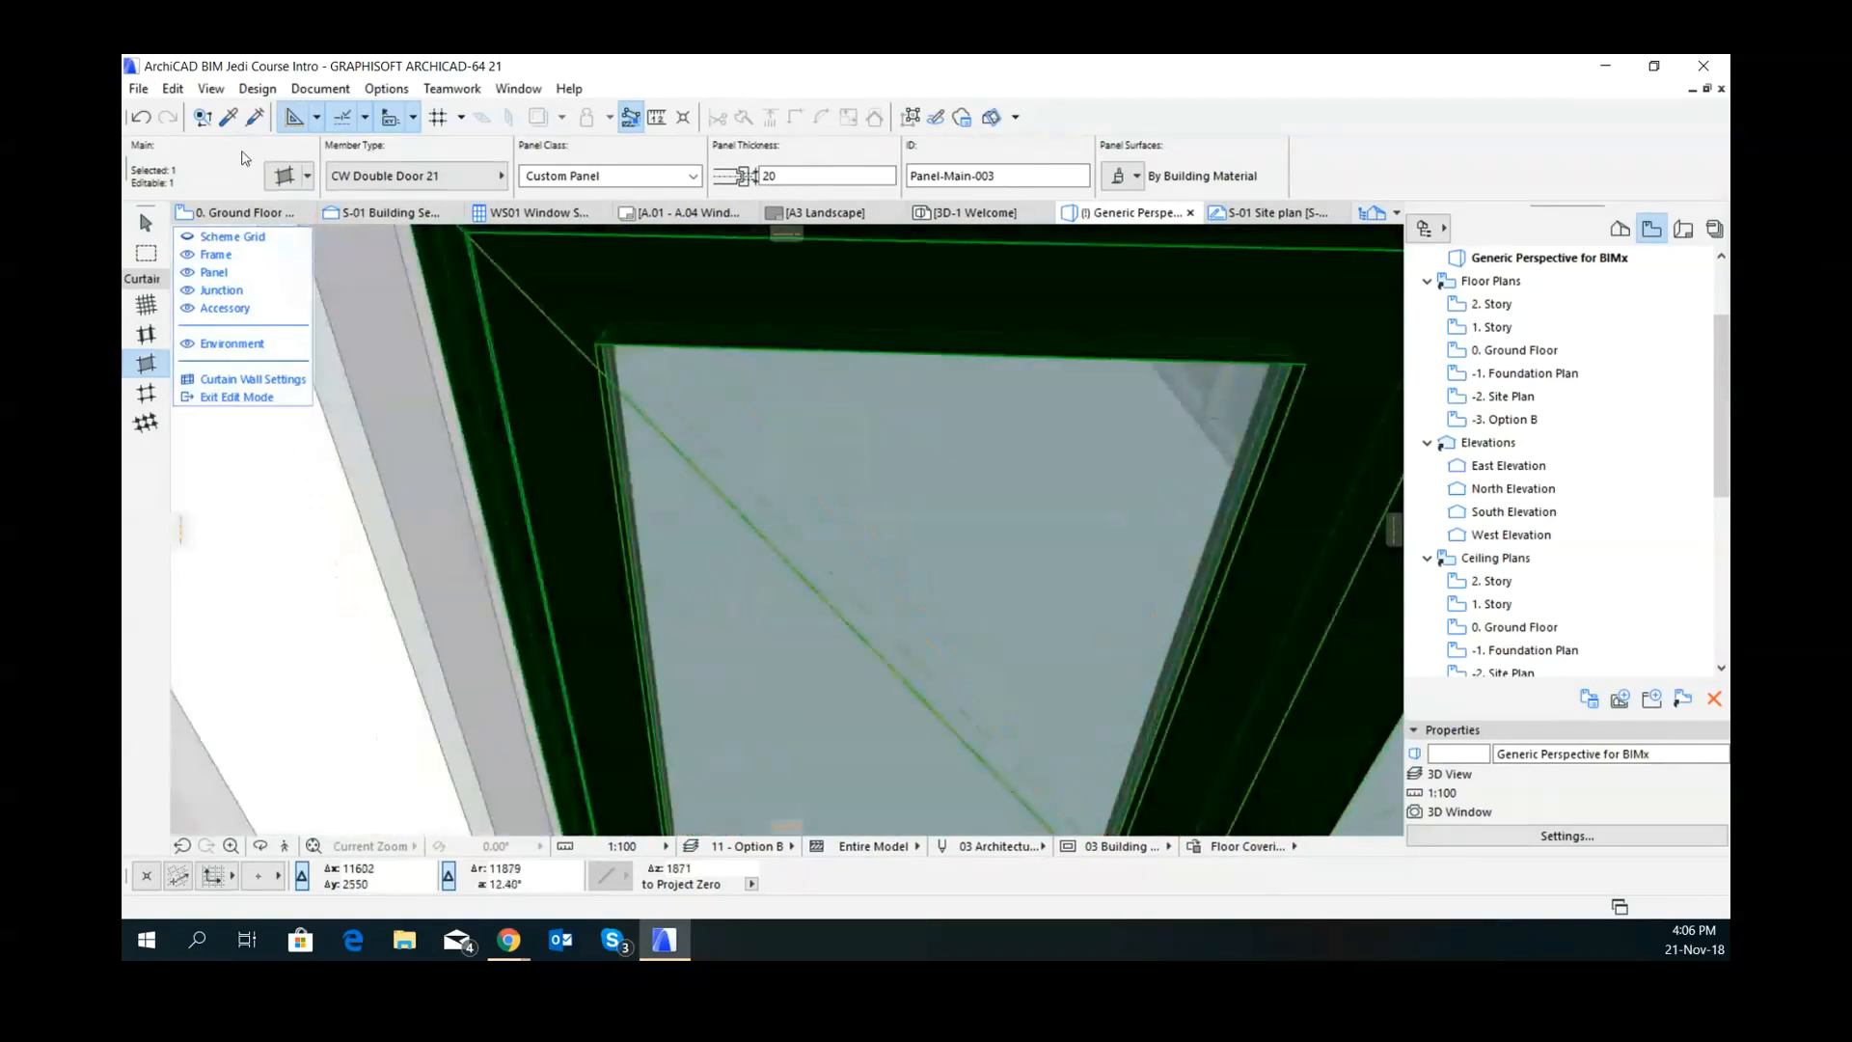
{"action": "left_click", "coordinate": [136, 120]}
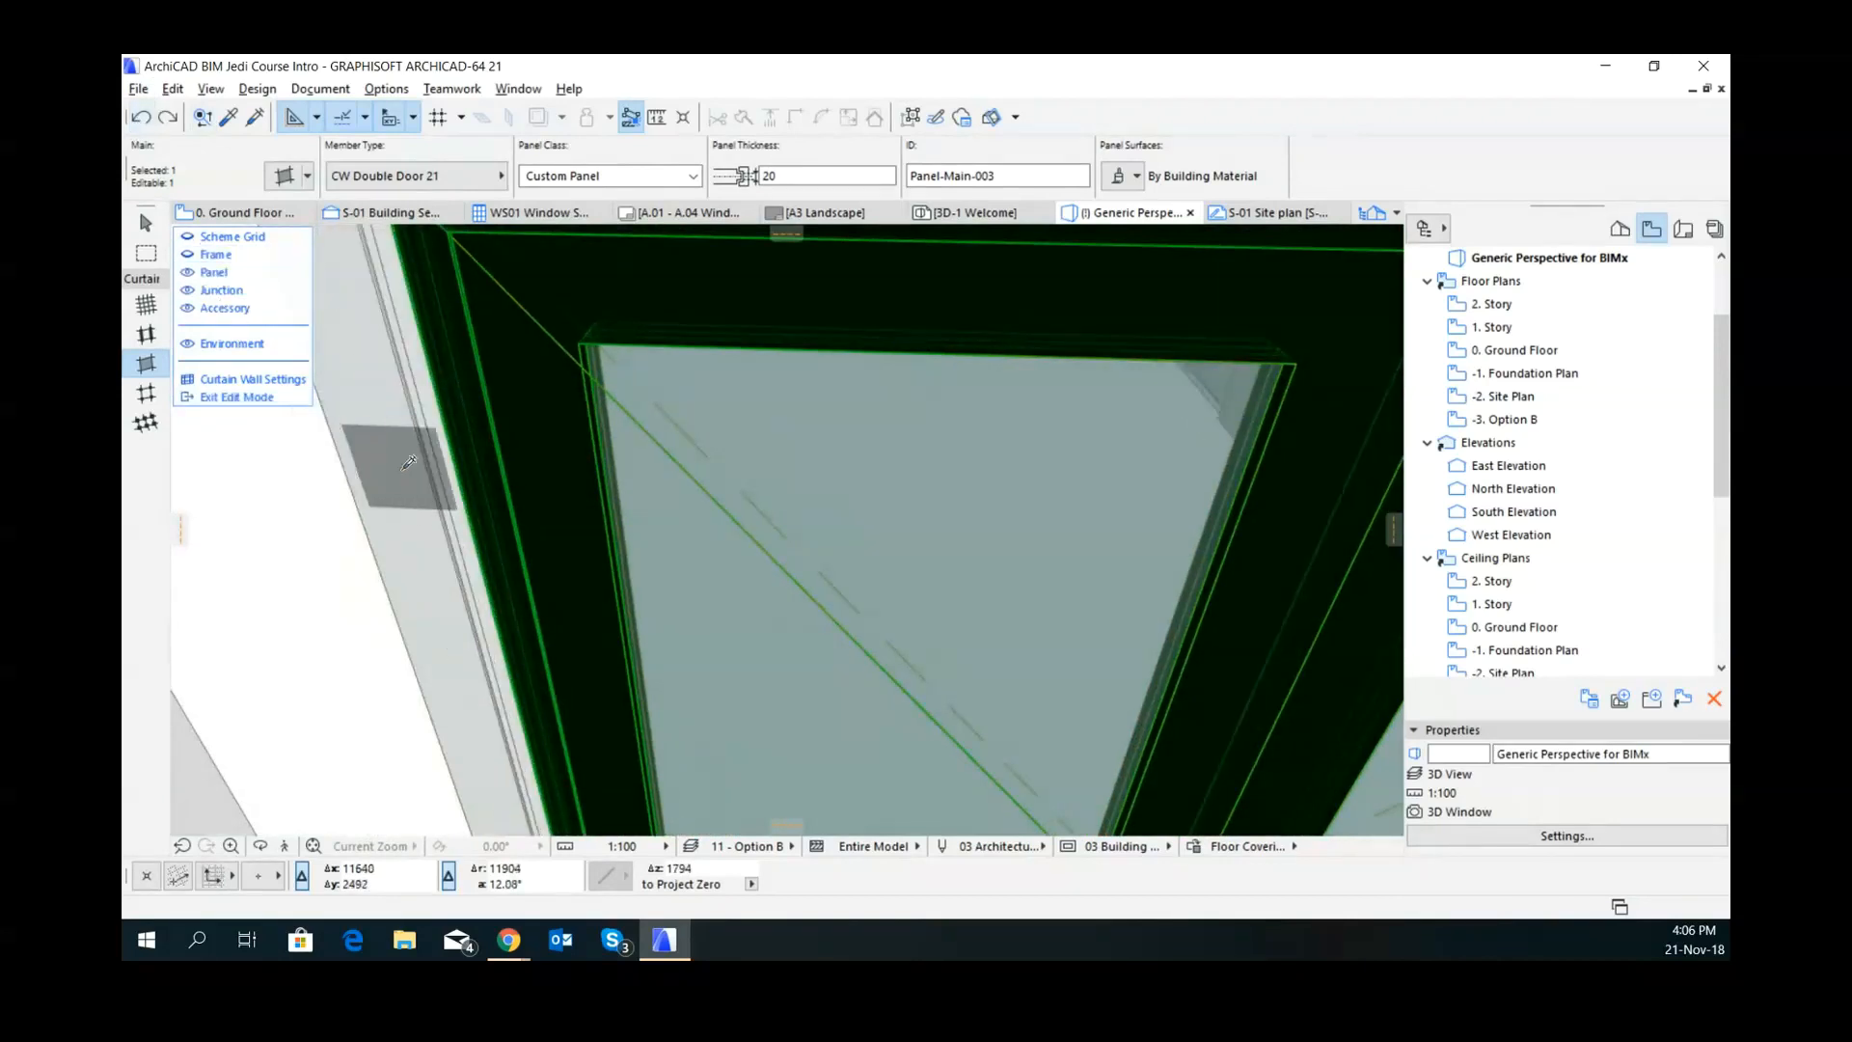
- Inspect the double door with the frames hidden, and make the curtain wall frames visible again
{"action": "middle_click_drag", "start_coordinate": [562, 506], "coordinate": [639, 511], "text": "shift"}
{"action": "scroll", "coordinate": [662, 405], "scroll_direction": "down", "scroll_amount": 3}
{"action": "mouse_move", "coordinate": [662, 405]}
{"action": "middle_mouse_down", "text": "shift"}
{"action": "mouse_move", "coordinate": [505, 430]}
{"action": "mouse_move", "coordinate": [656, 415]}
{"action": "middle_mouse_up", "text": "shift"}
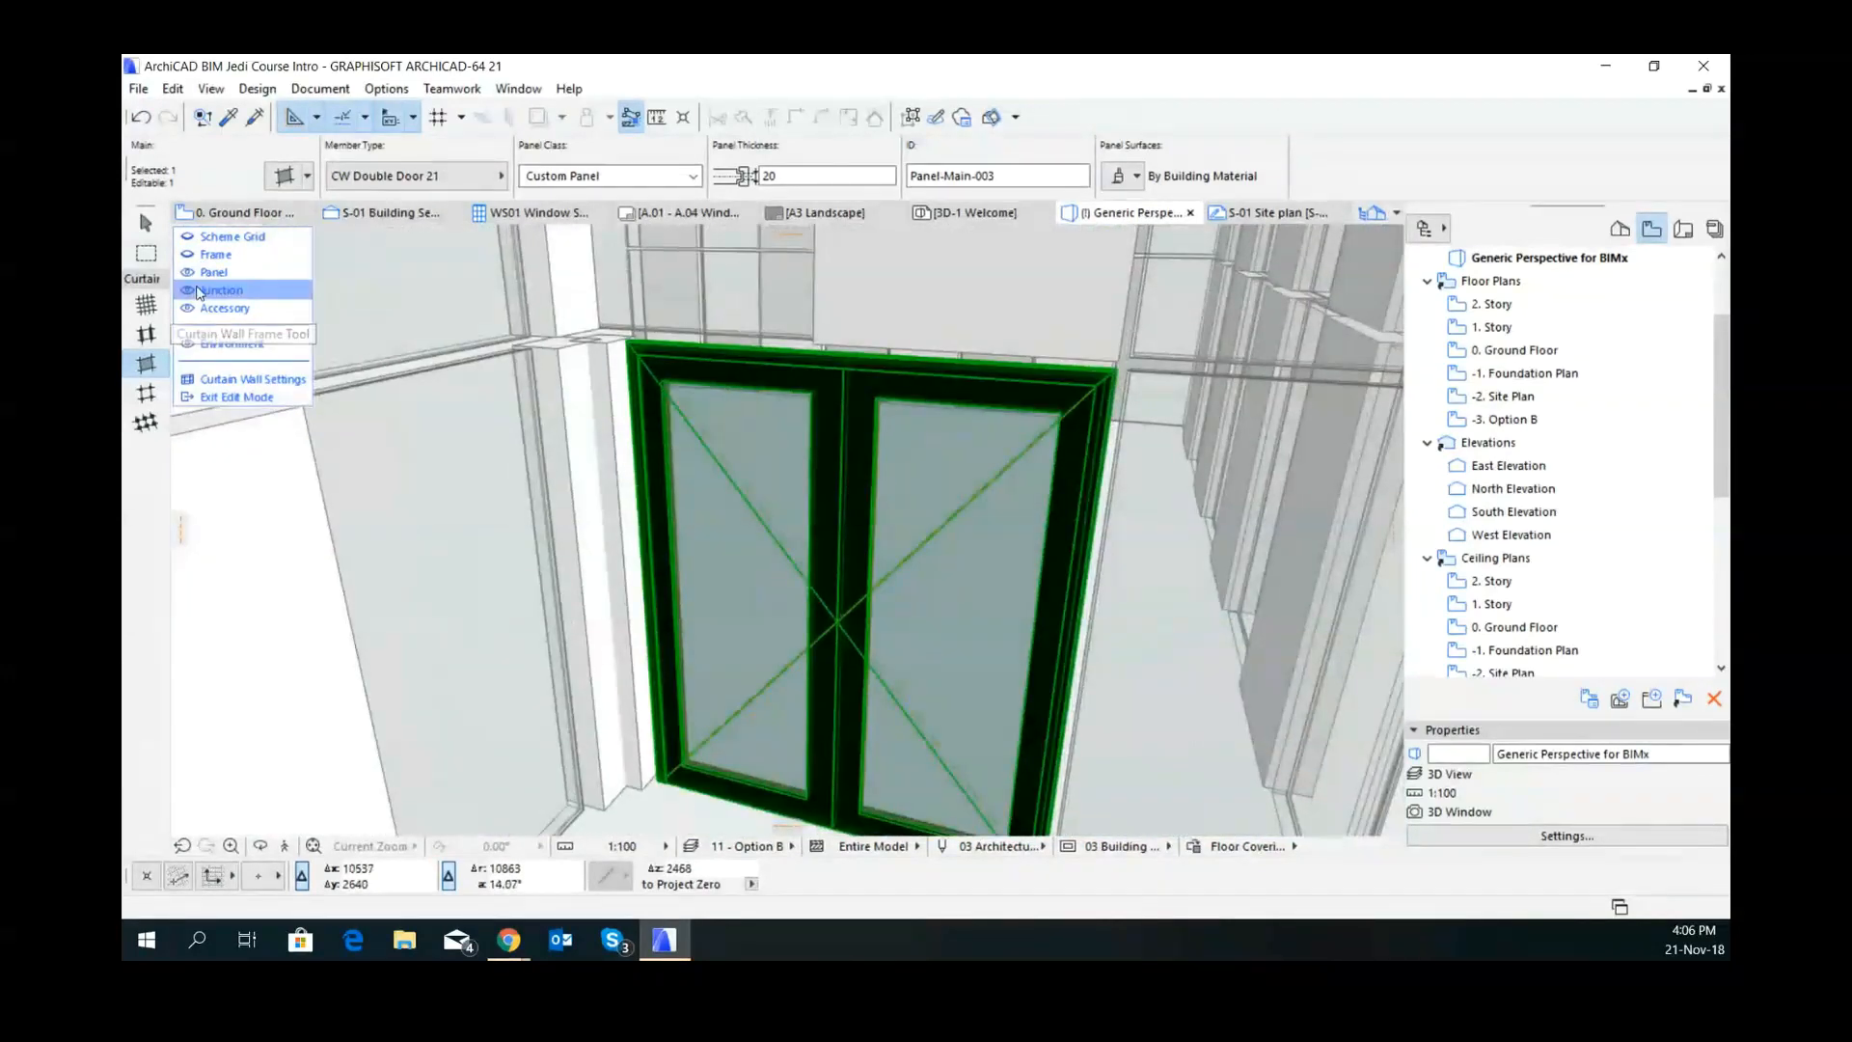
{"action": "left_click", "coordinate": [191, 254]}
{"action": "middle_click_drag", "start_coordinate": [687, 399], "coordinate": [709, 510], "text": "shift"}
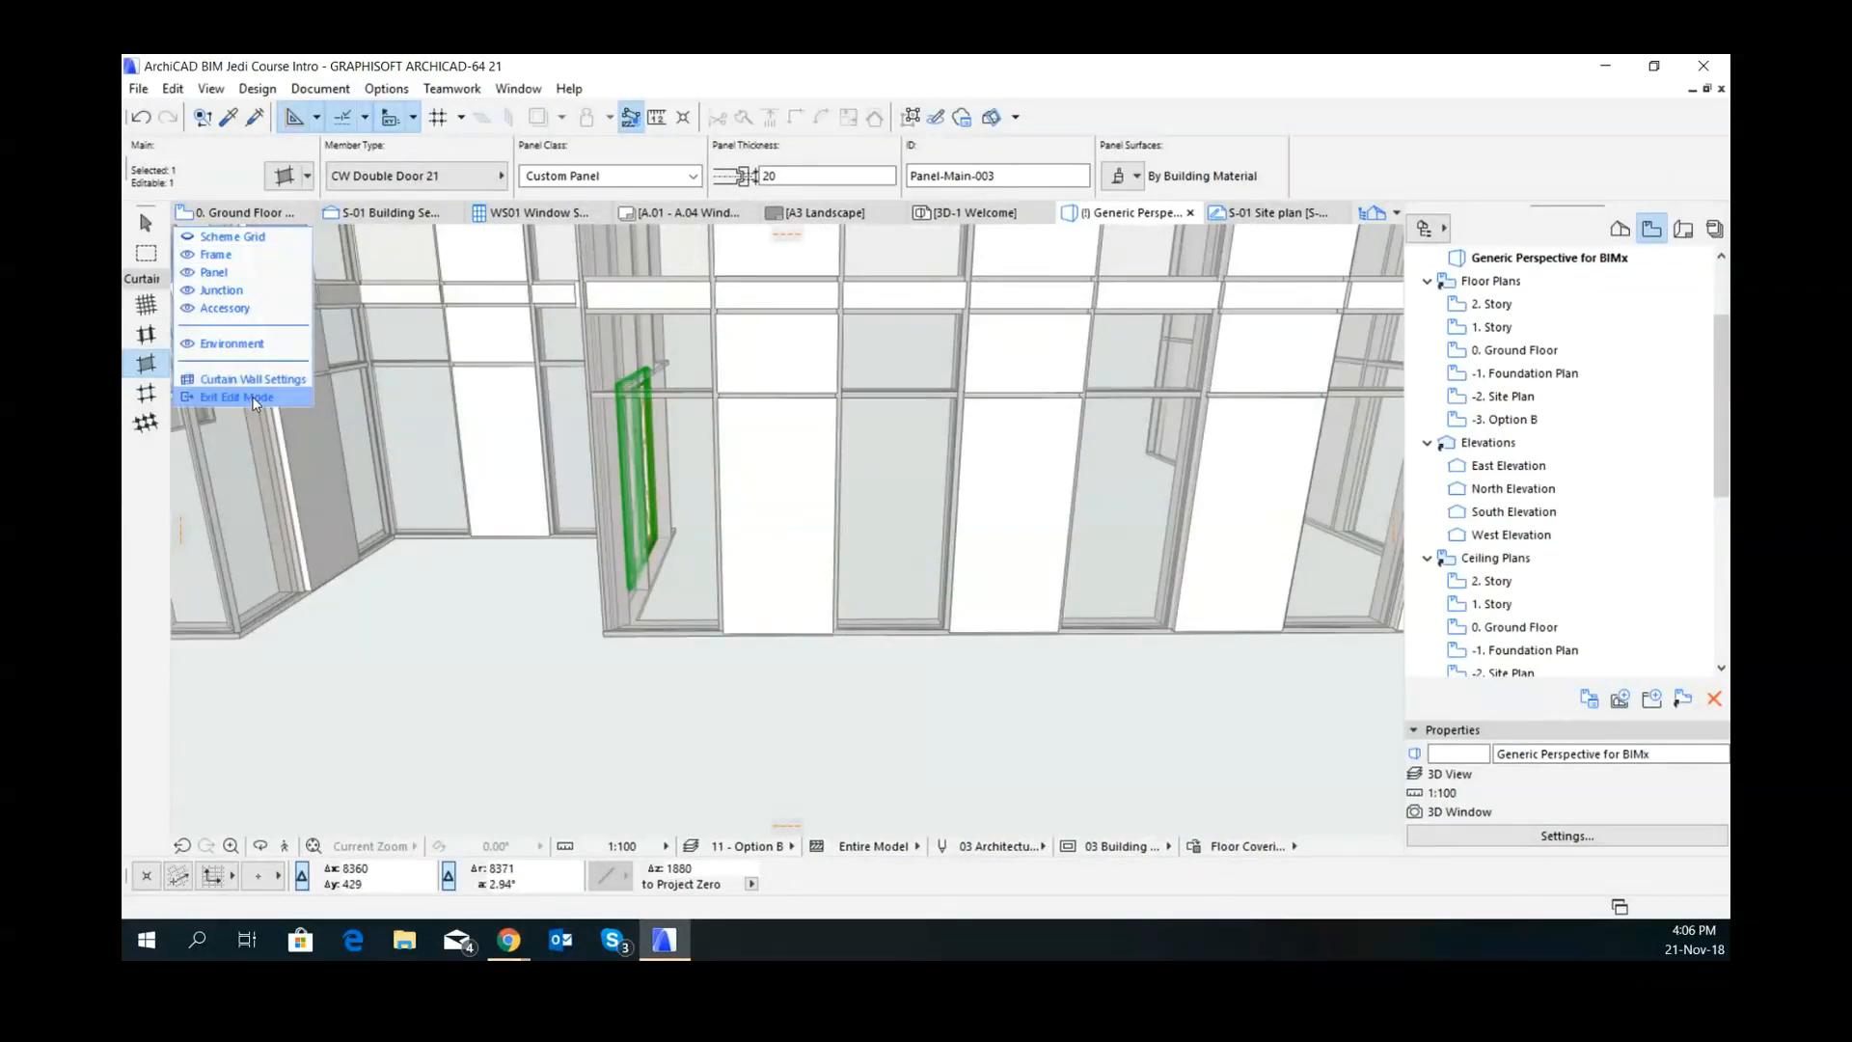
- Review the curtain wall's accessory settings for Sun Shade 21 and close them without changing any option
{"action": "scroll", "coordinate": [1003, 569], "scroll_direction": "down", "scroll_amount": 2}
{"action": "middle_click_drag", "start_coordinate": [761, 537], "coordinate": [900, 440], "text": "shift"}
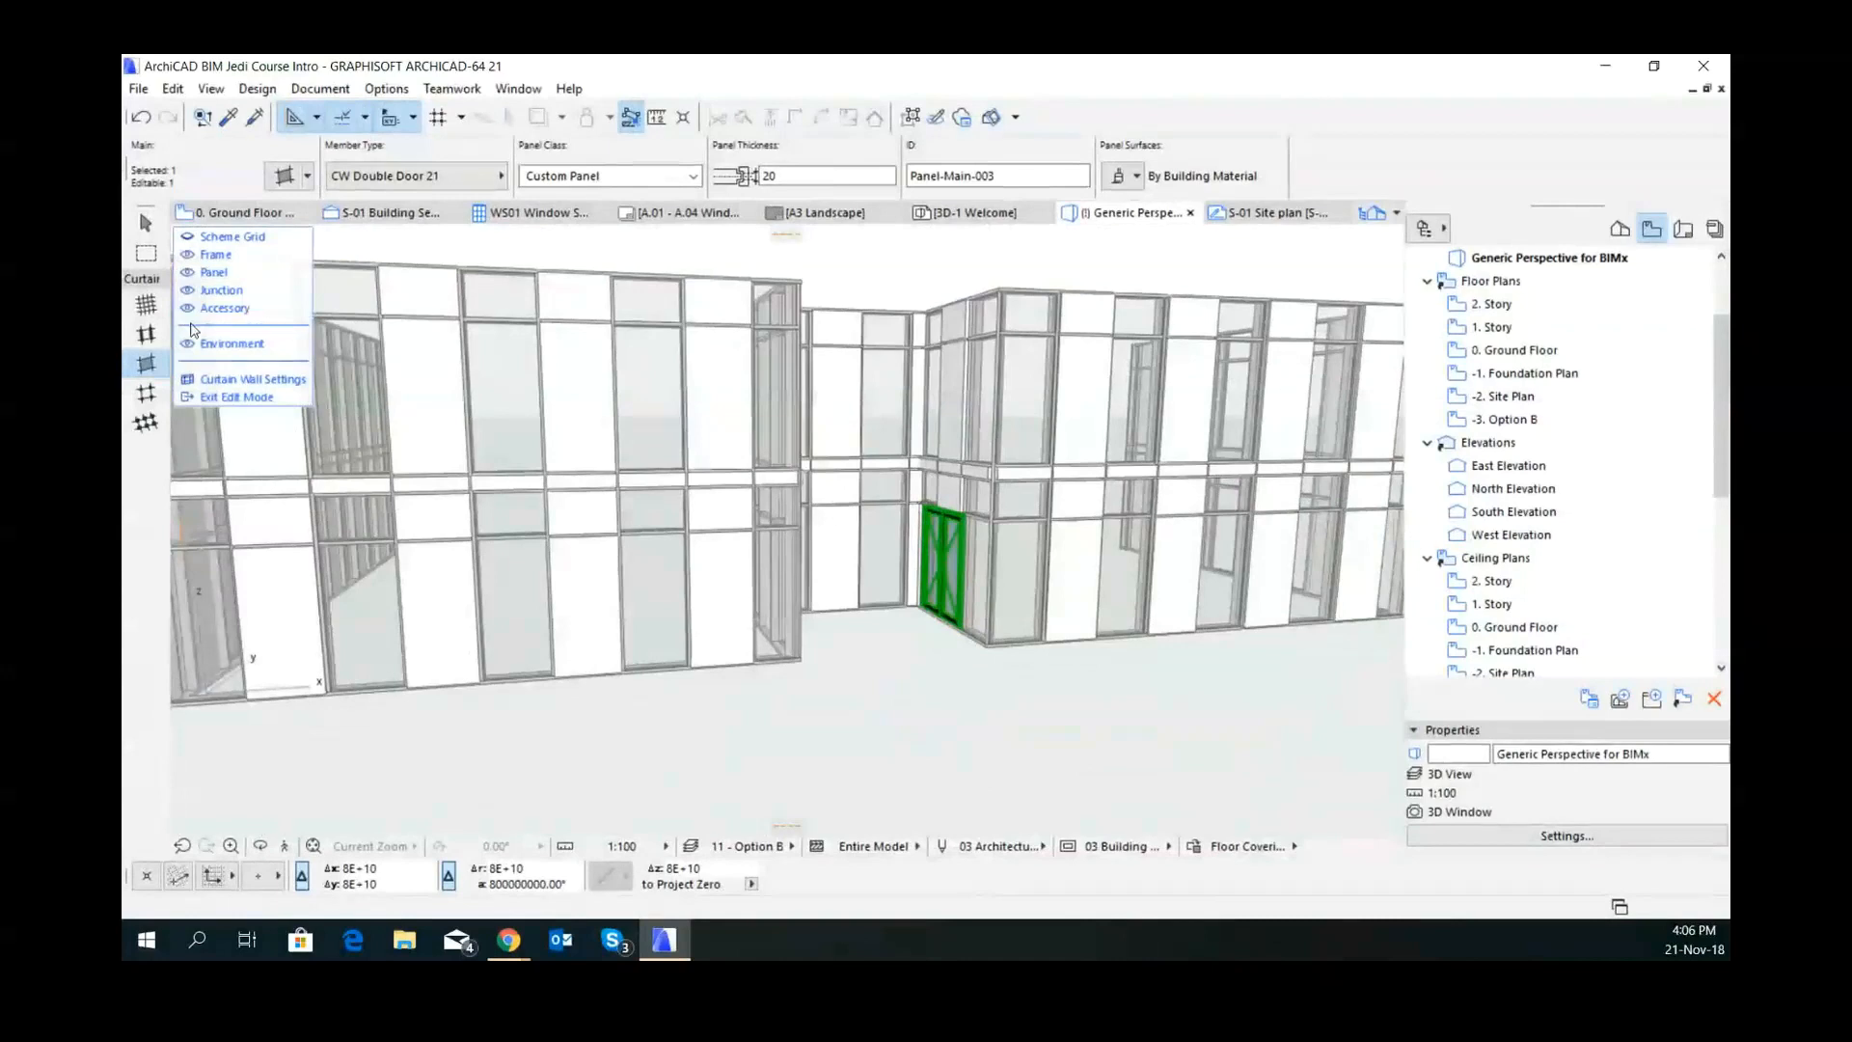
{"action": "left_click", "coordinate": [247, 383]}
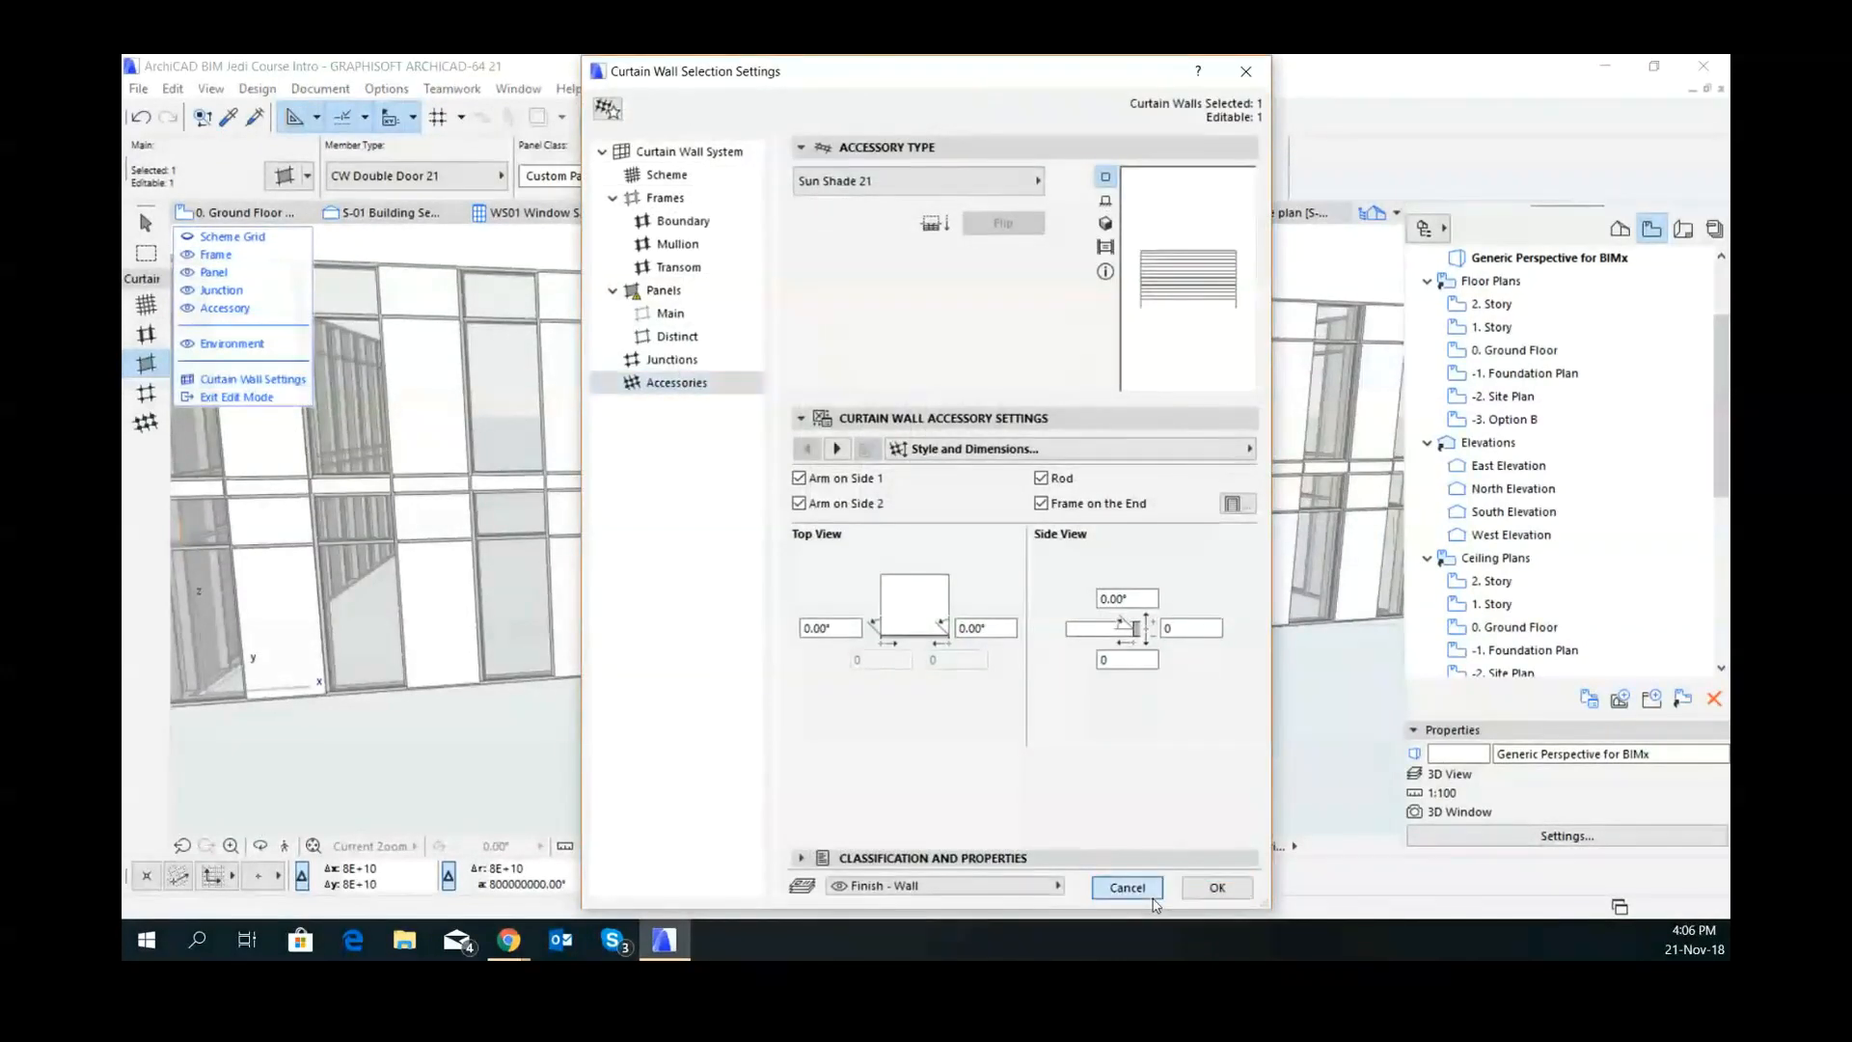
{"action": "left_click", "coordinate": [1217, 888]}
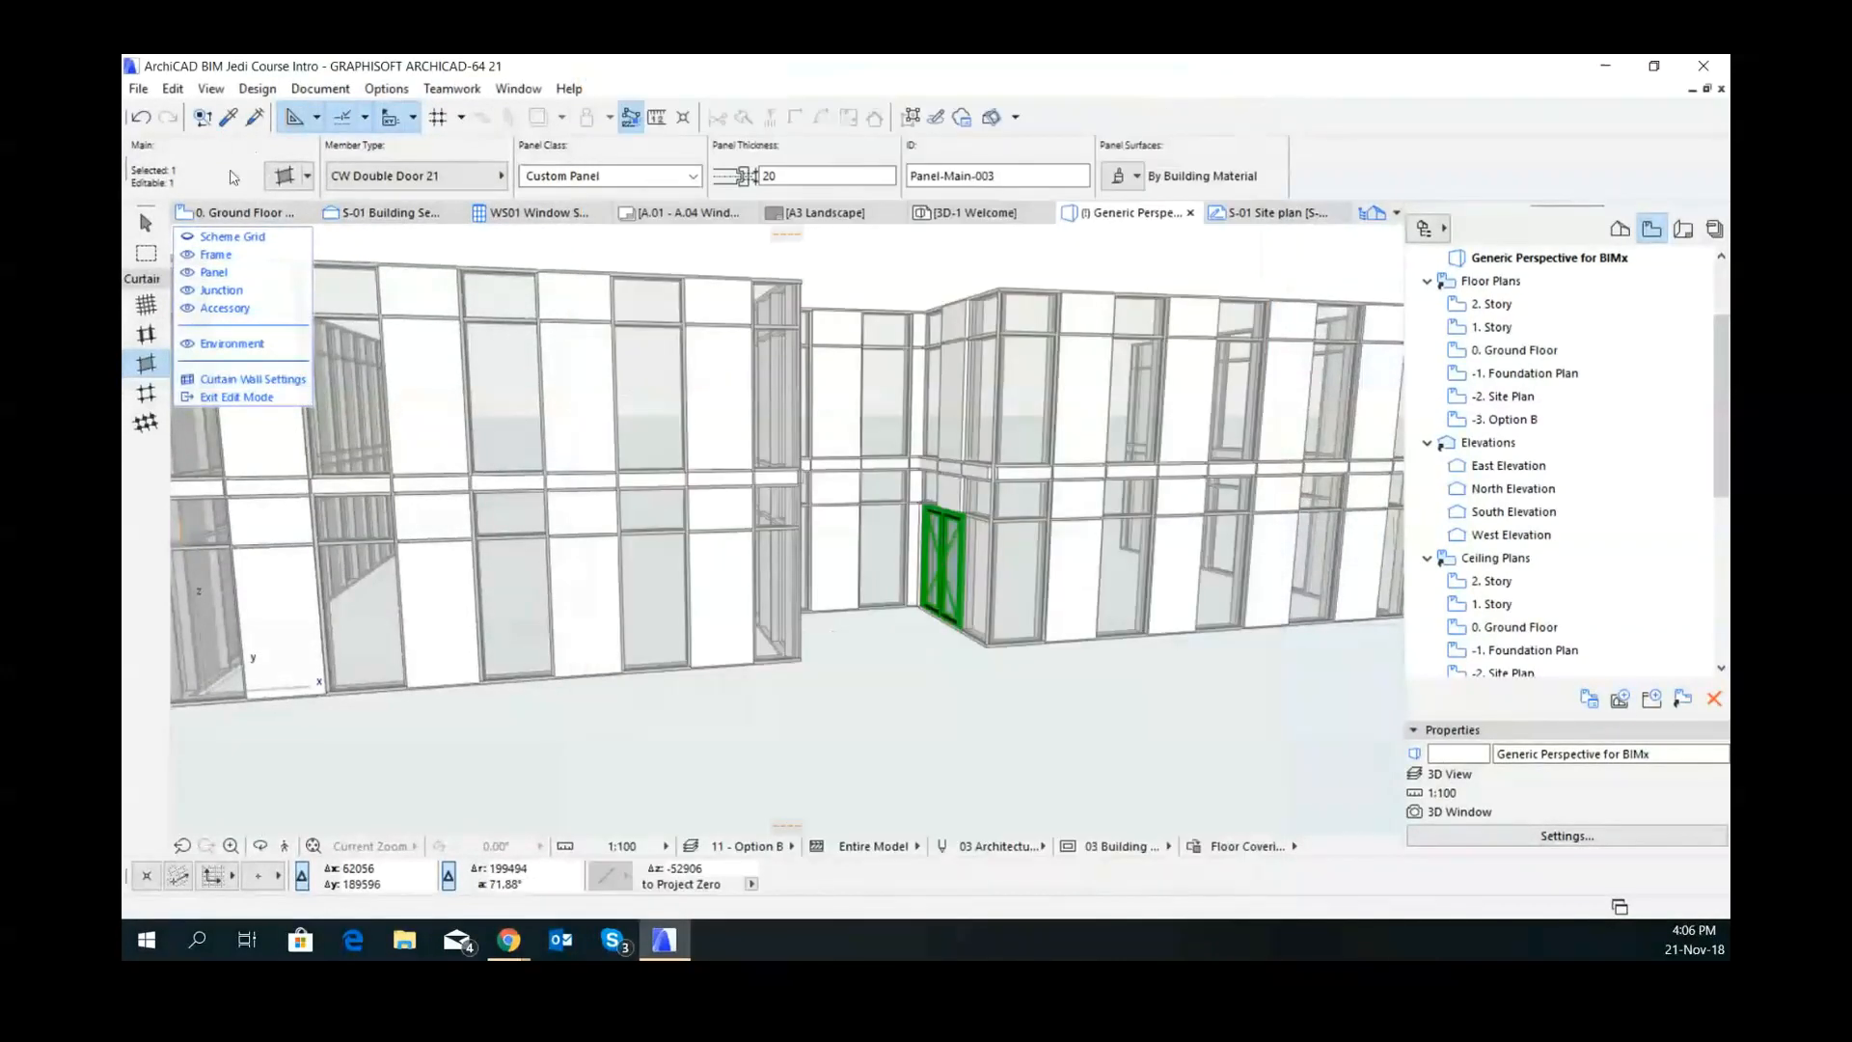
- Hide the frames, panels, junctions and accessories, leaving the scheme grid shown, and select the grid of the projecting block's front façade
{"action": "left_click", "coordinate": [181, 277]}
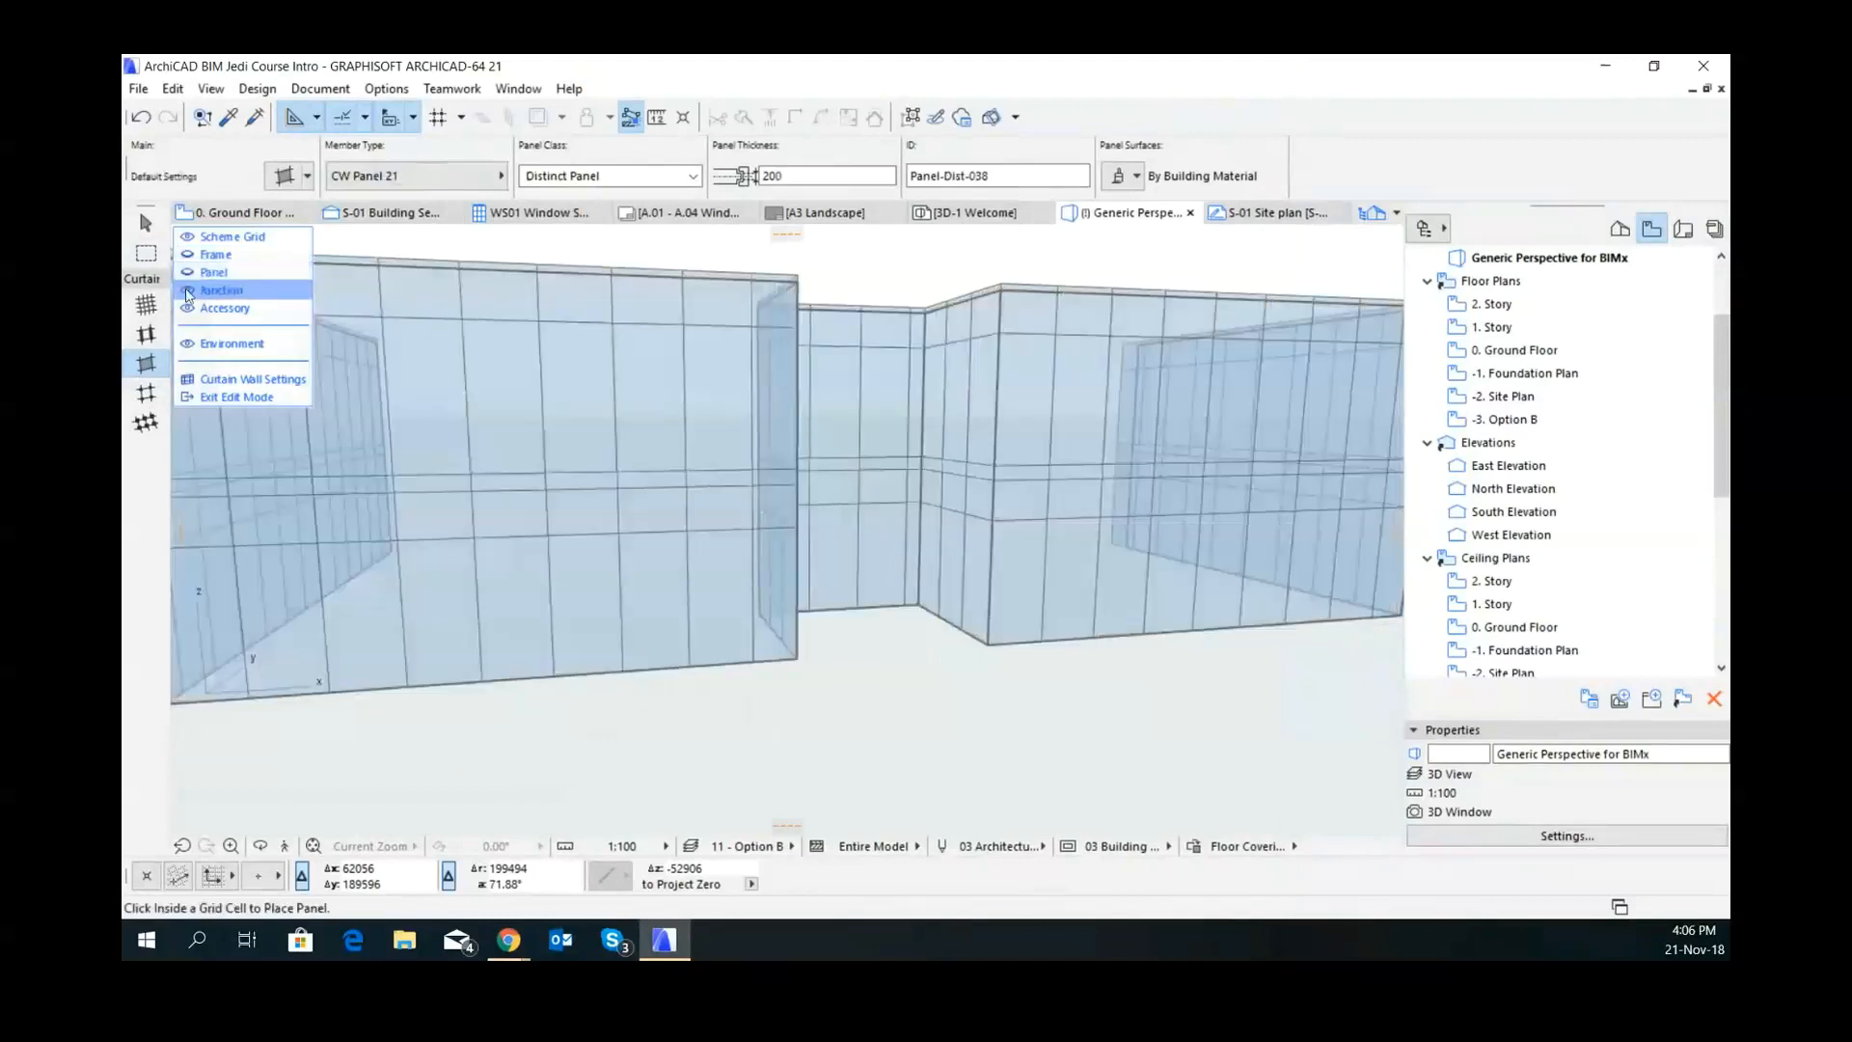
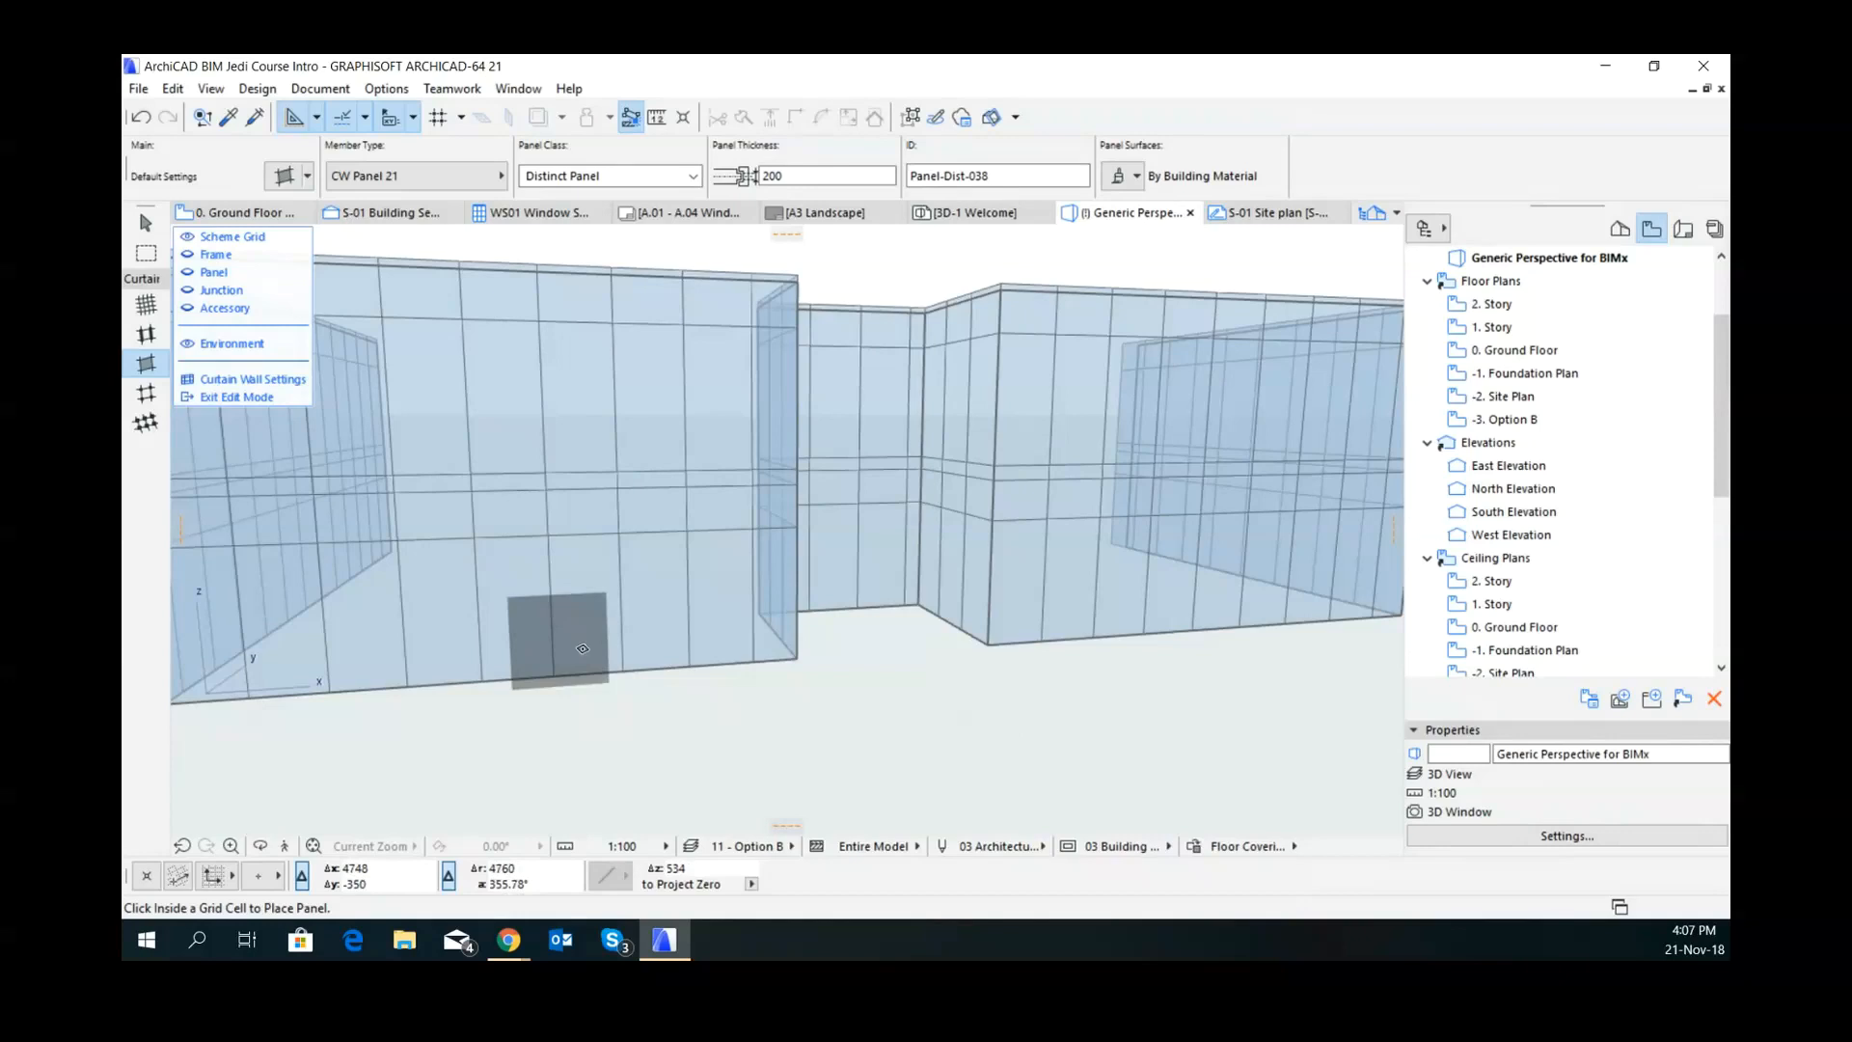
{"action": "middle_click_drag", "start_coordinate": [555, 639], "coordinate": [815, 629], "text": "shift"}
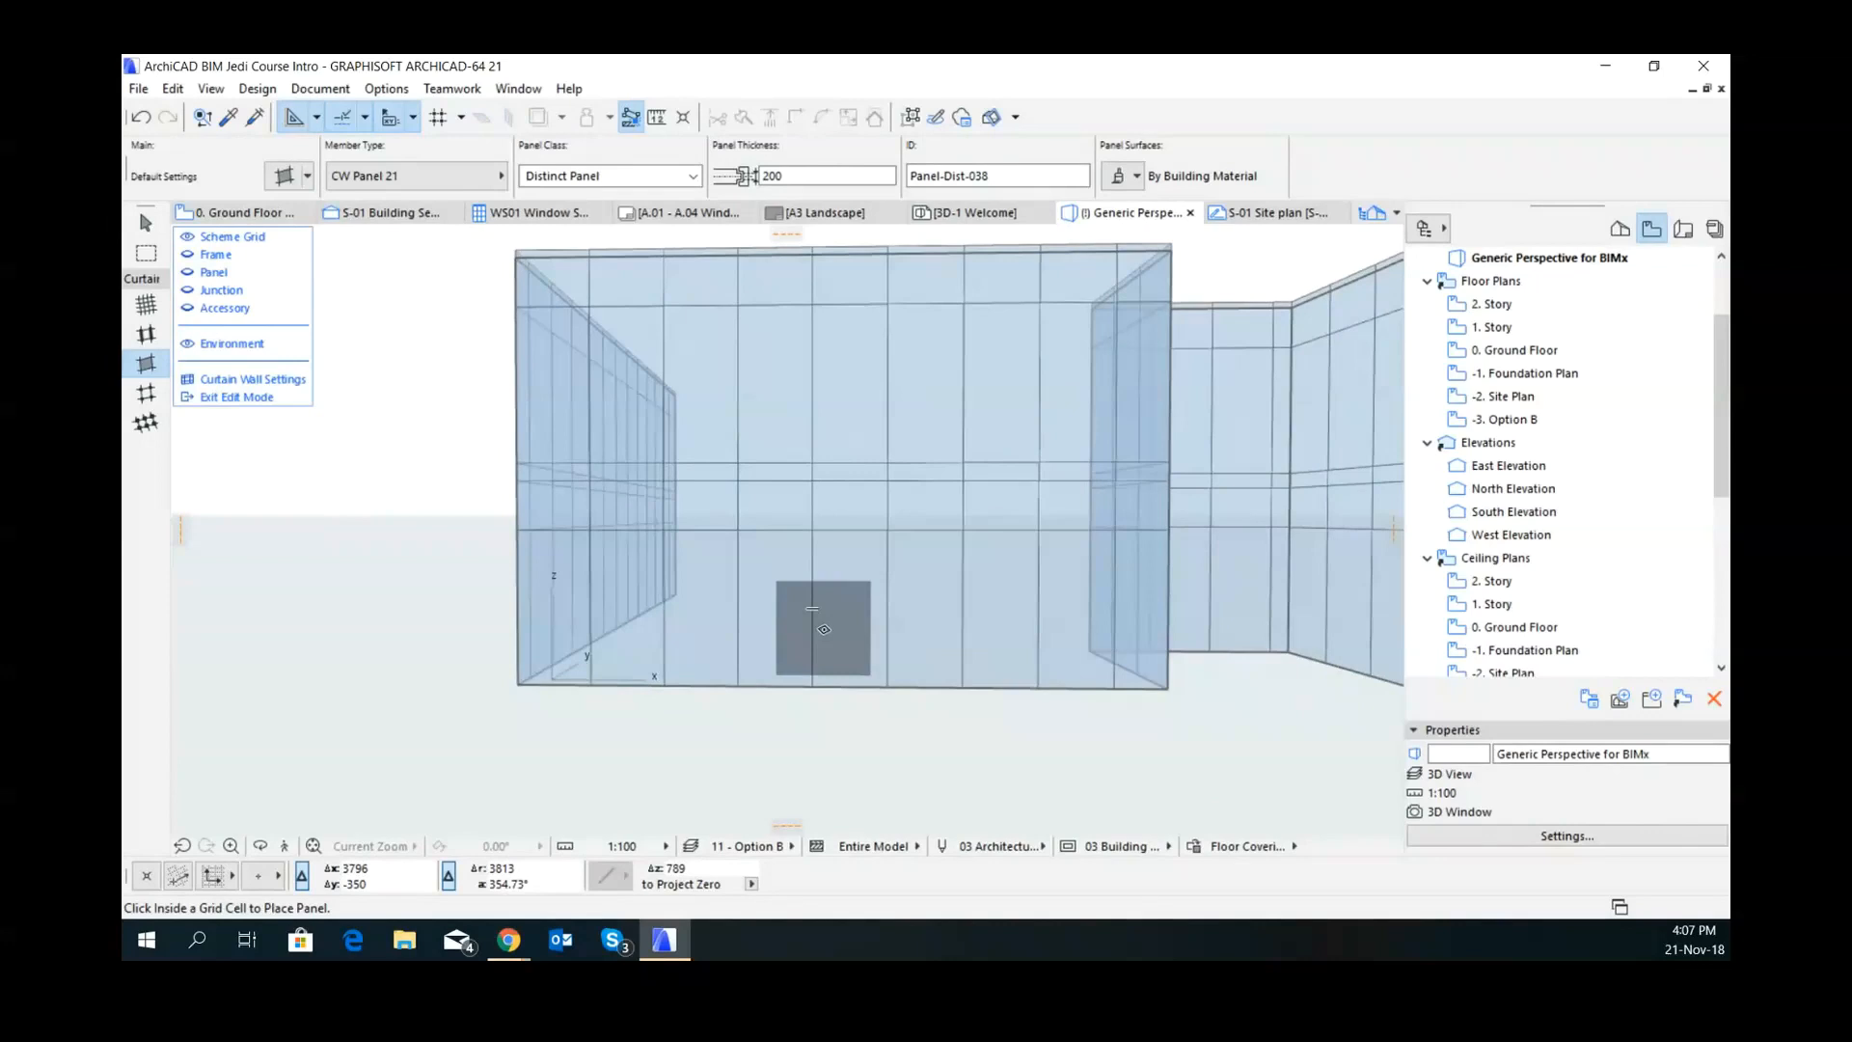
{"action": "middle_click_drag", "start_coordinate": [798, 575], "coordinate": [155, 333], "text": "shift"}
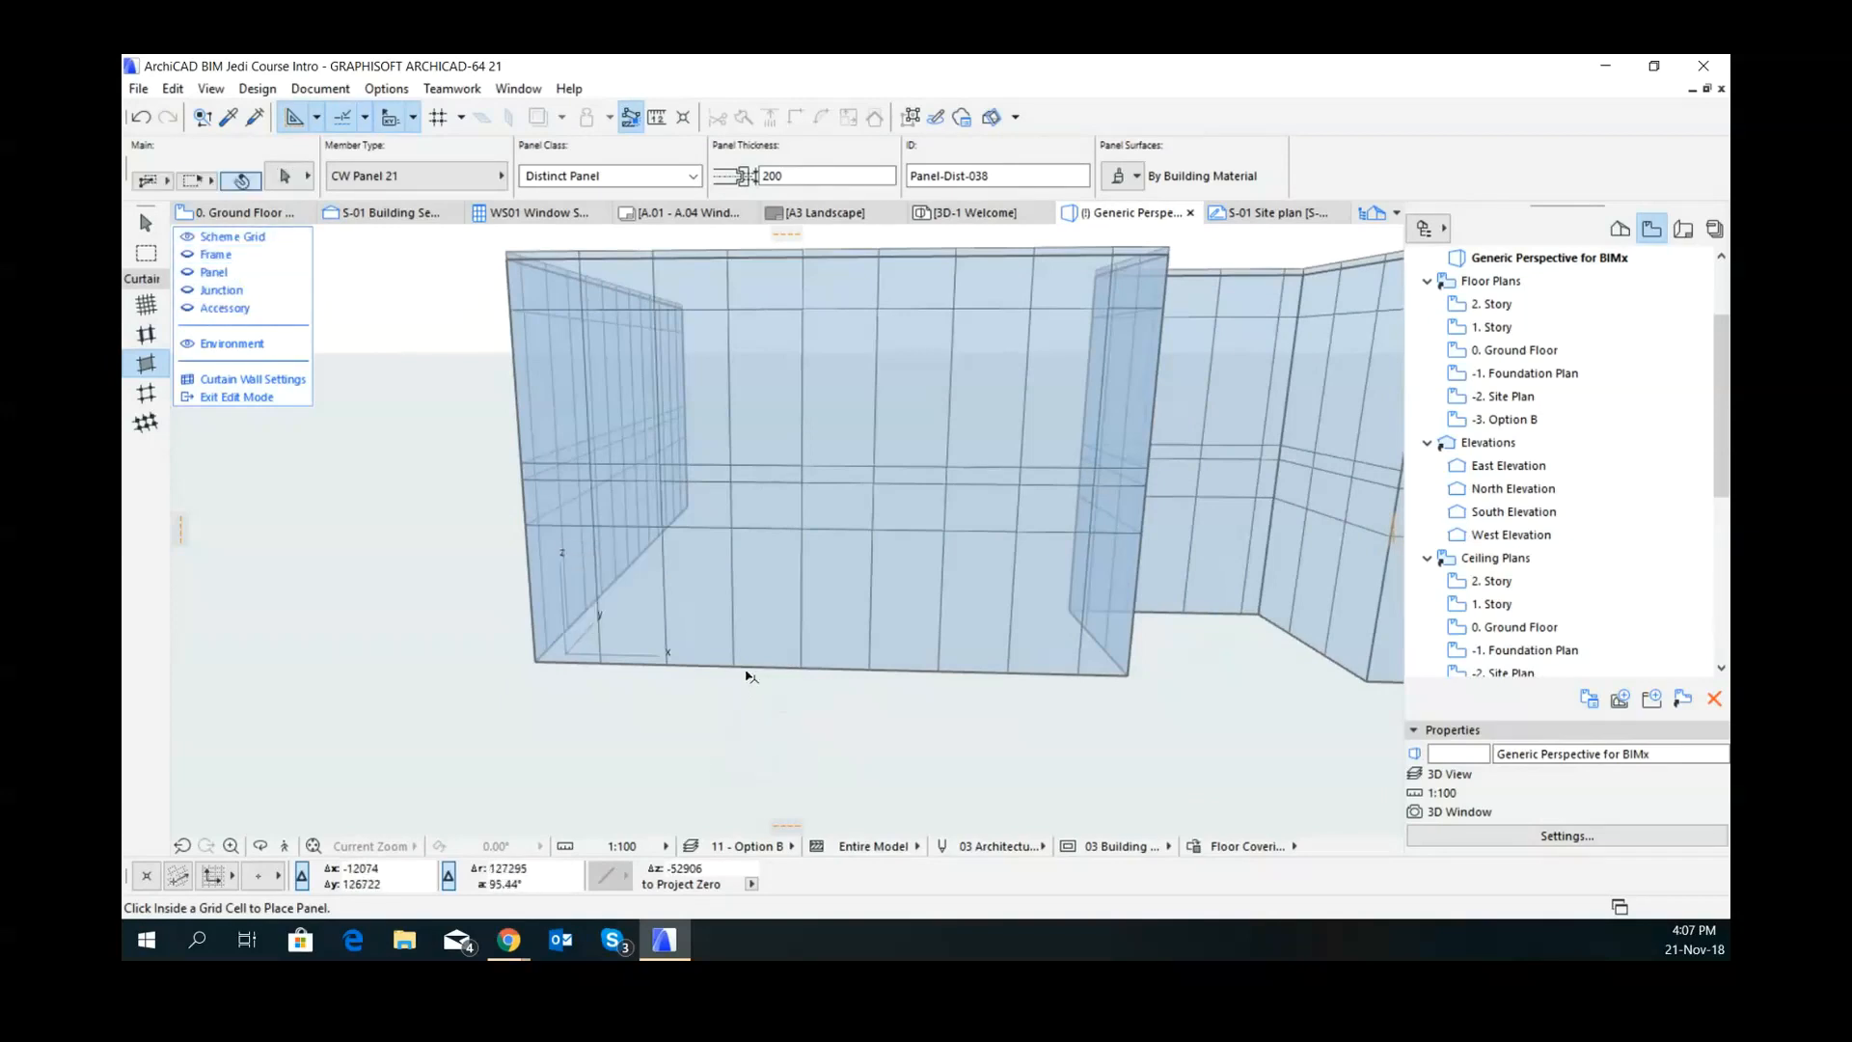
{"action": "left_click", "coordinate": [770, 669], "text": "shift"}
{"action": "middle_click_drag", "start_coordinate": [788, 712], "coordinate": [1064, 693], "text": "shift"}
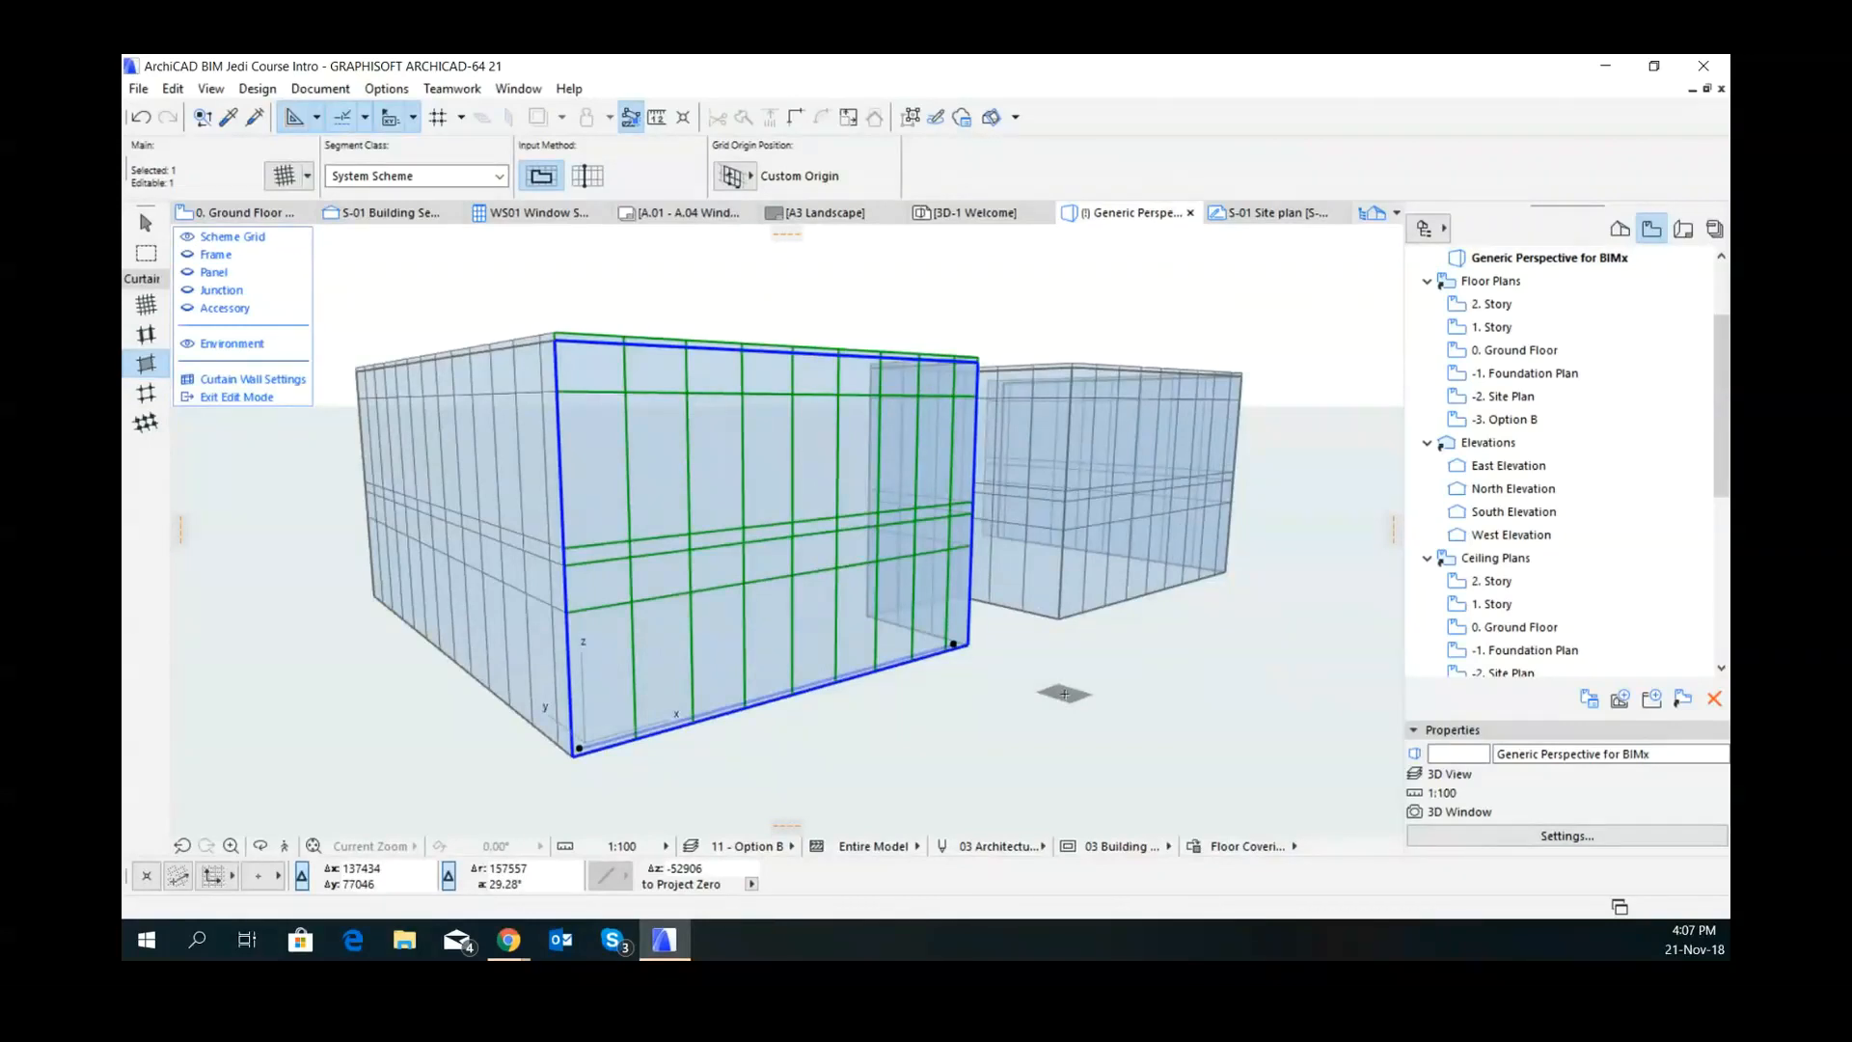
- Insert two boundary nodes on the bottom edge of the front façade's scheme grid, at vertical grid lines three bays apart
{"action": "scroll", "coordinate": [748, 672], "scroll_direction": "up", "scroll_amount": 3}
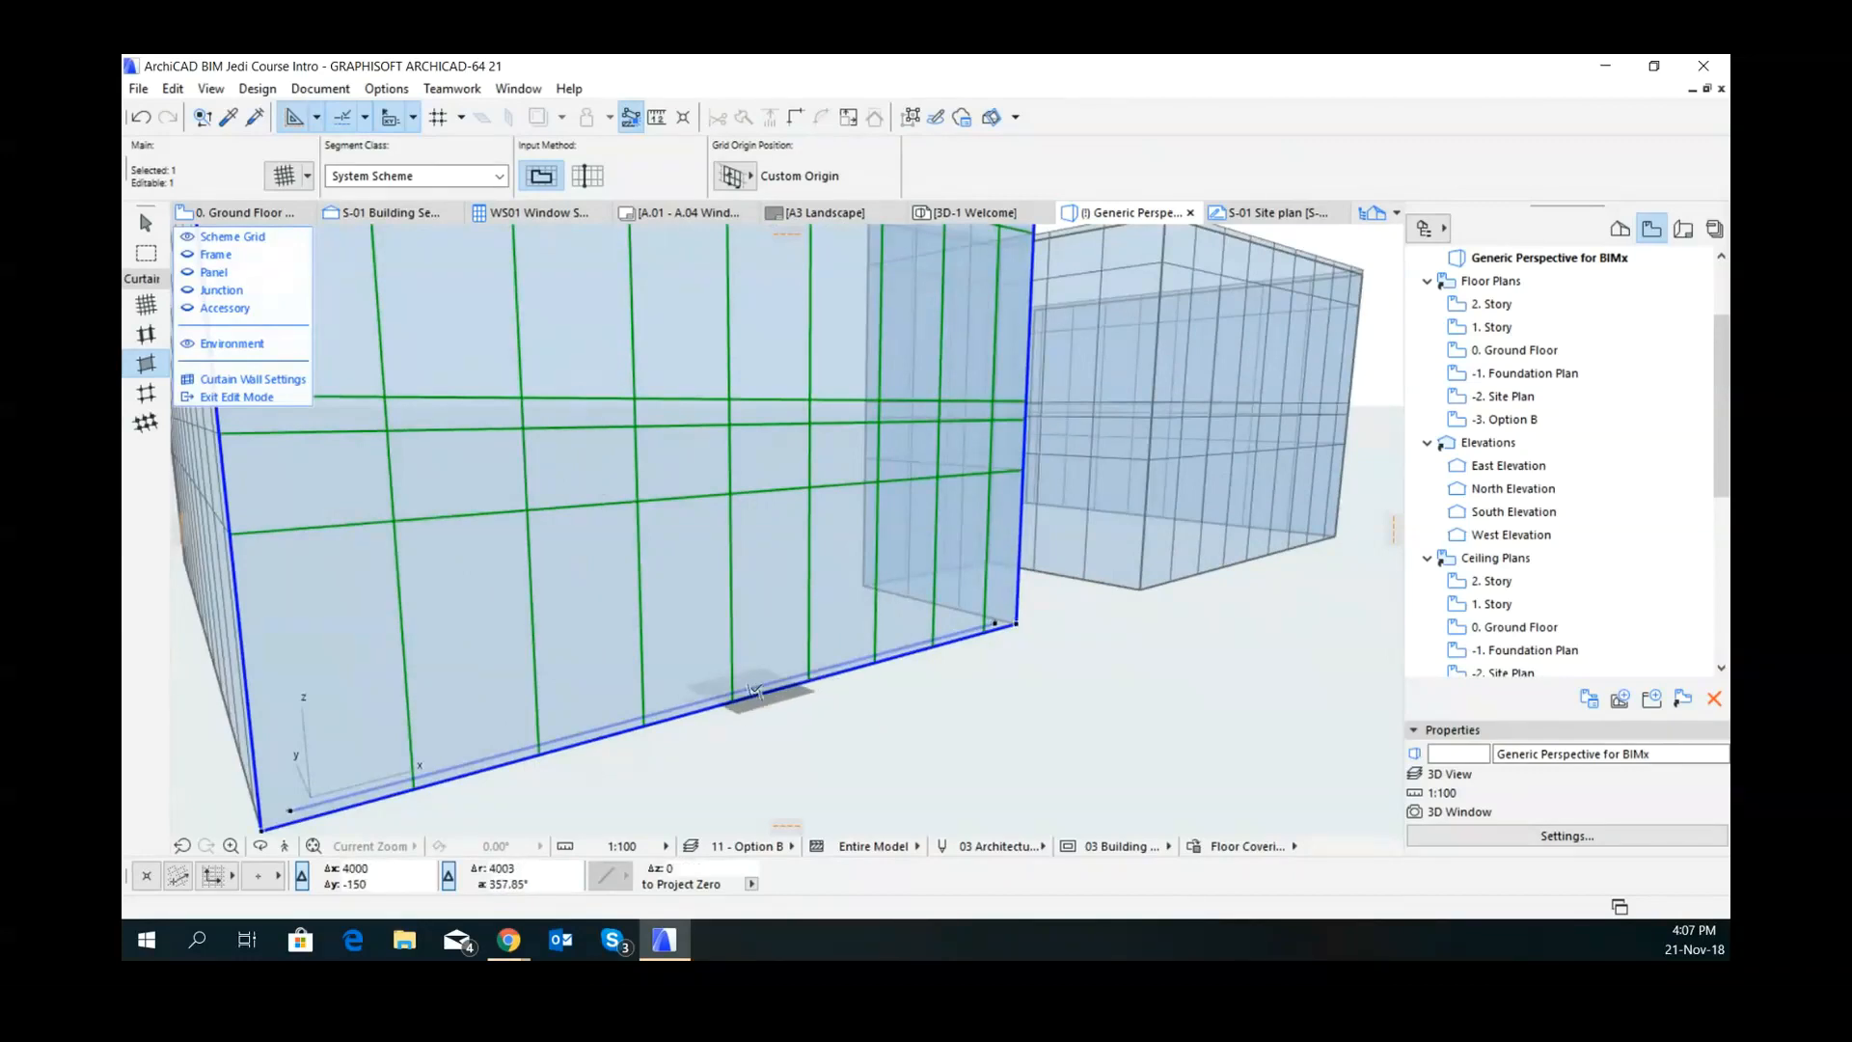
{"action": "left_click", "coordinate": [747, 694]}
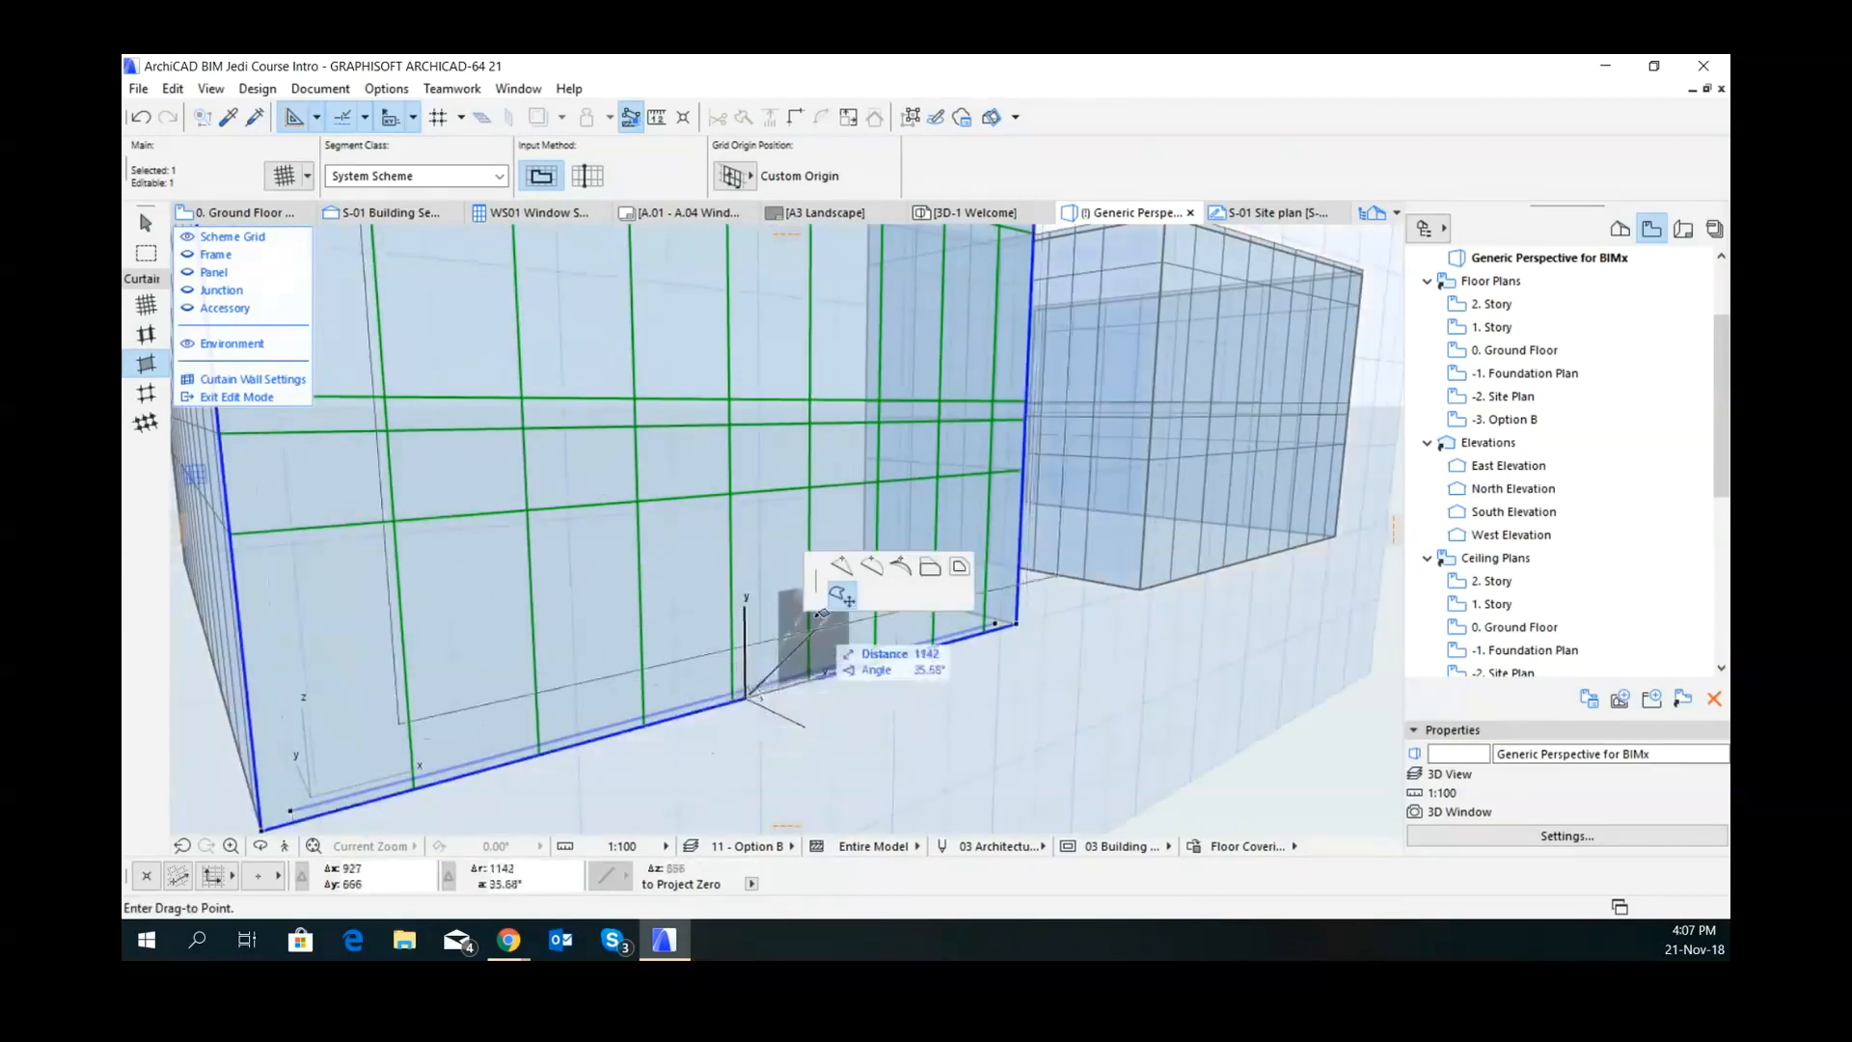
{"action": "left_click", "coordinate": [841, 566]}
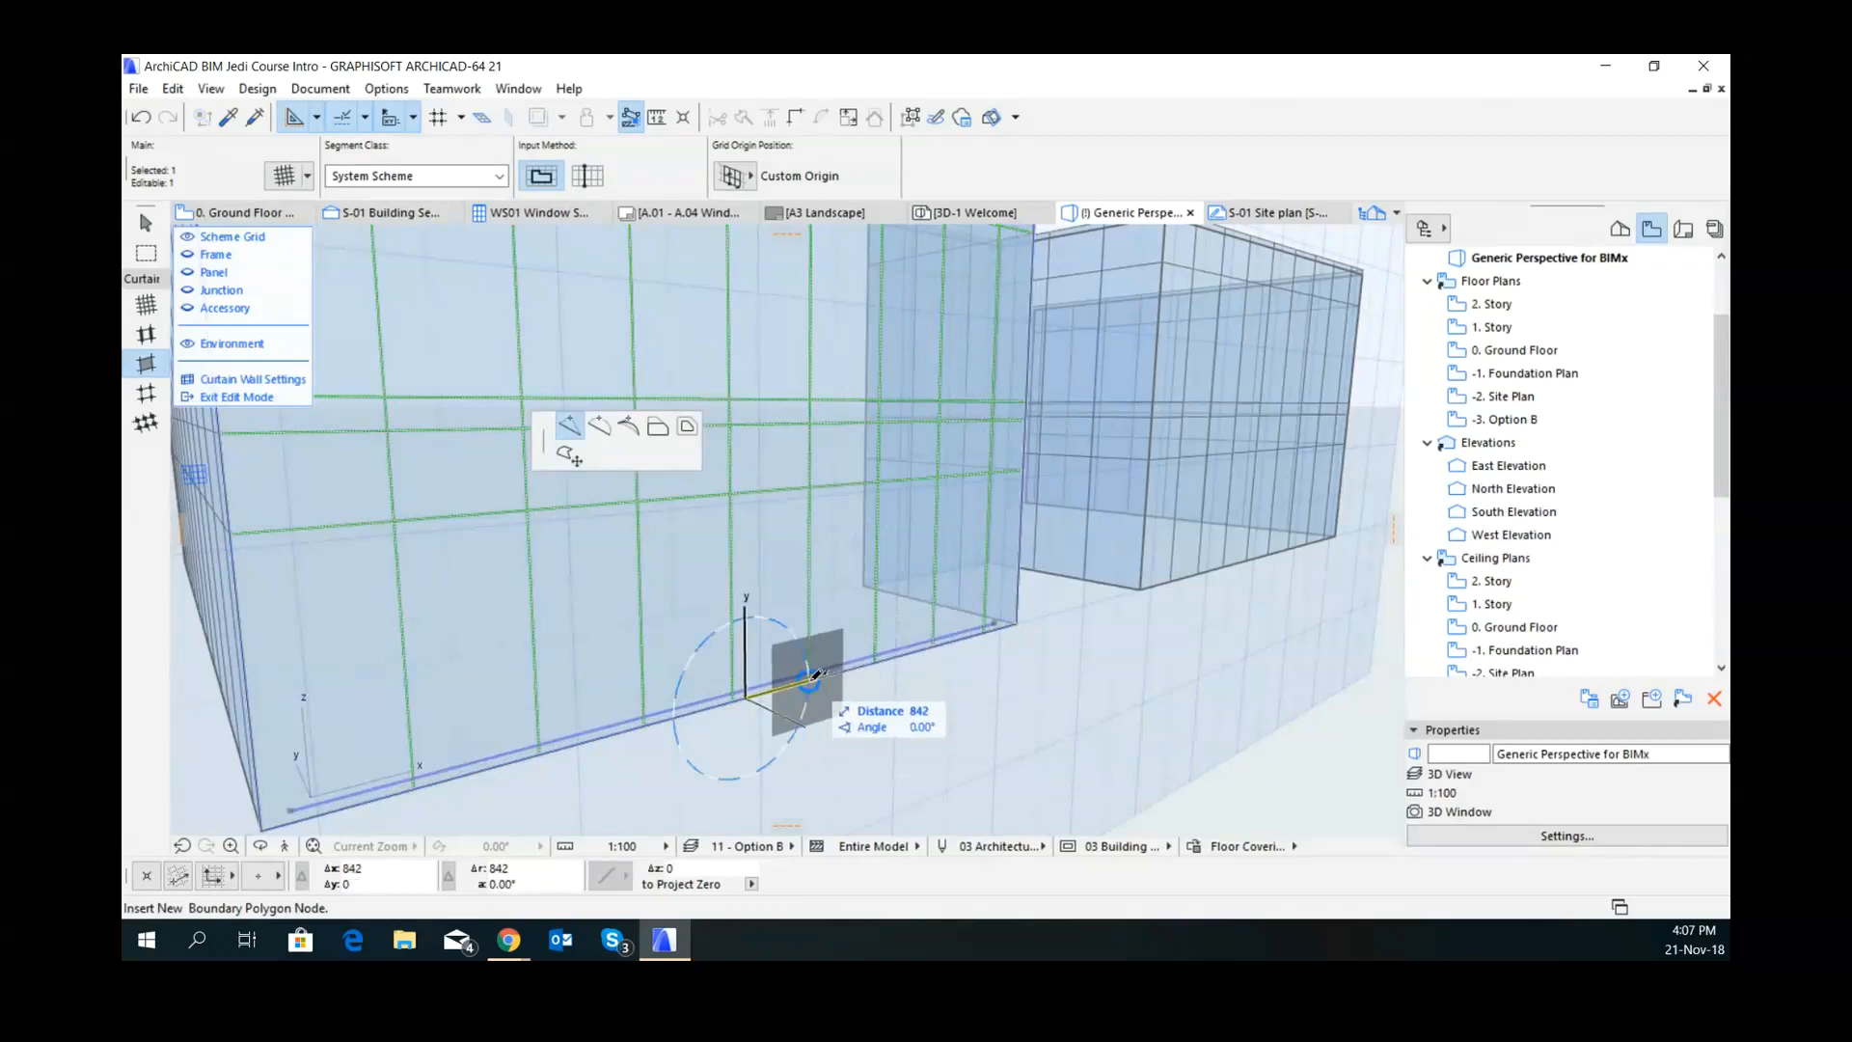
{"action": "left_click", "coordinate": [812, 679]}
{"action": "middle_click_drag", "start_coordinate": [779, 679], "coordinate": [765, 666], "text": "shift"}
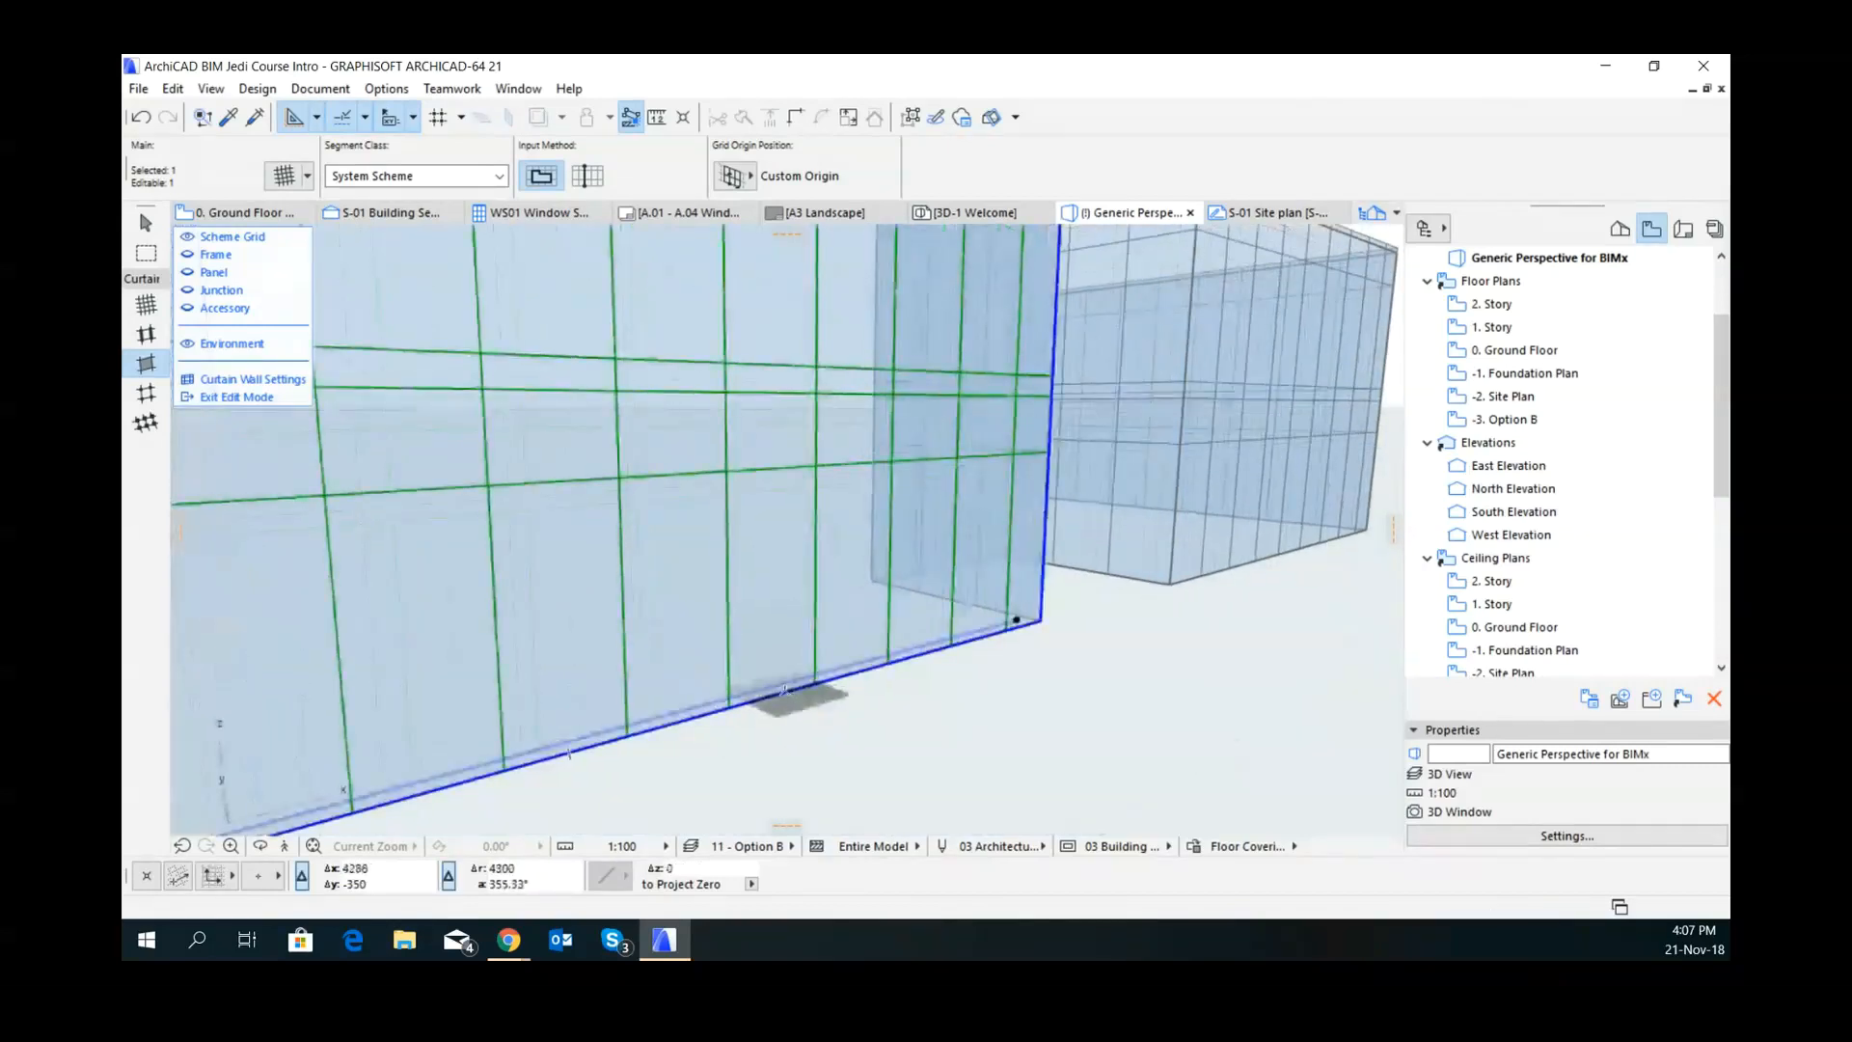
{"action": "left_click", "coordinate": [786, 690]}
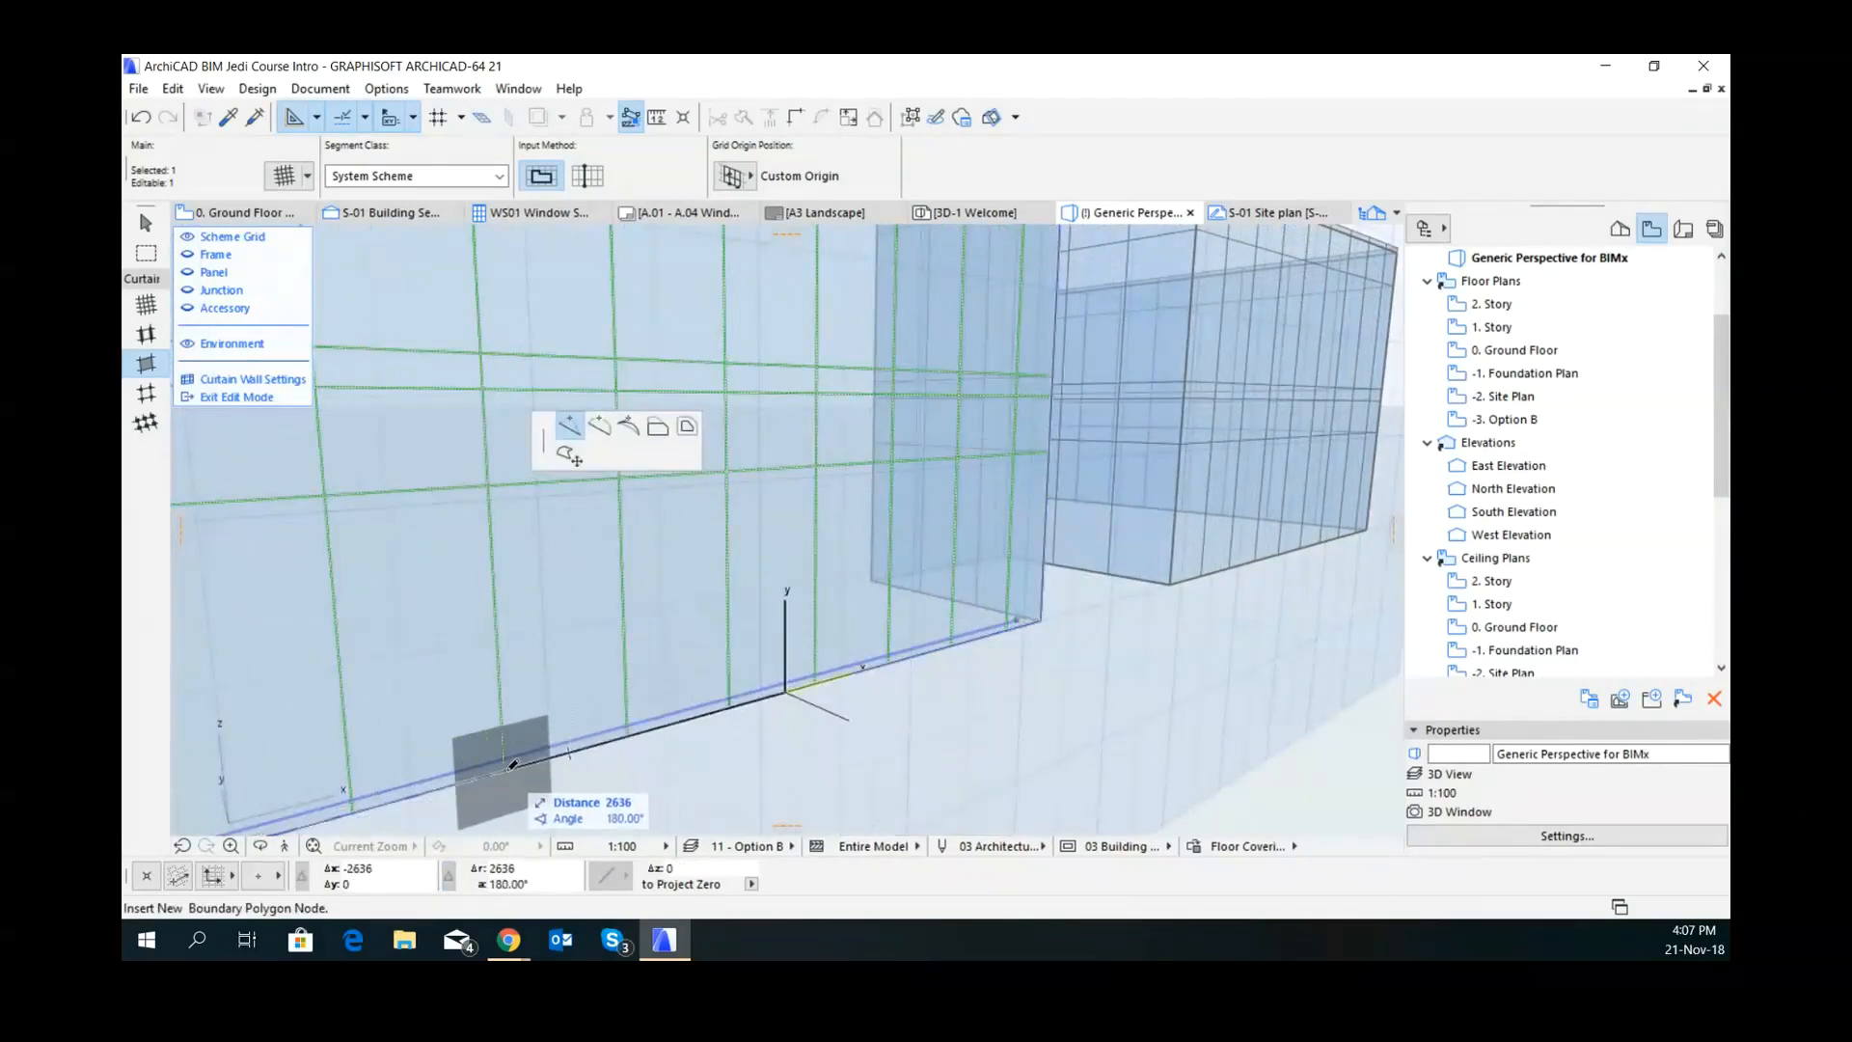
{"action": "left_click", "coordinate": [512, 761]}
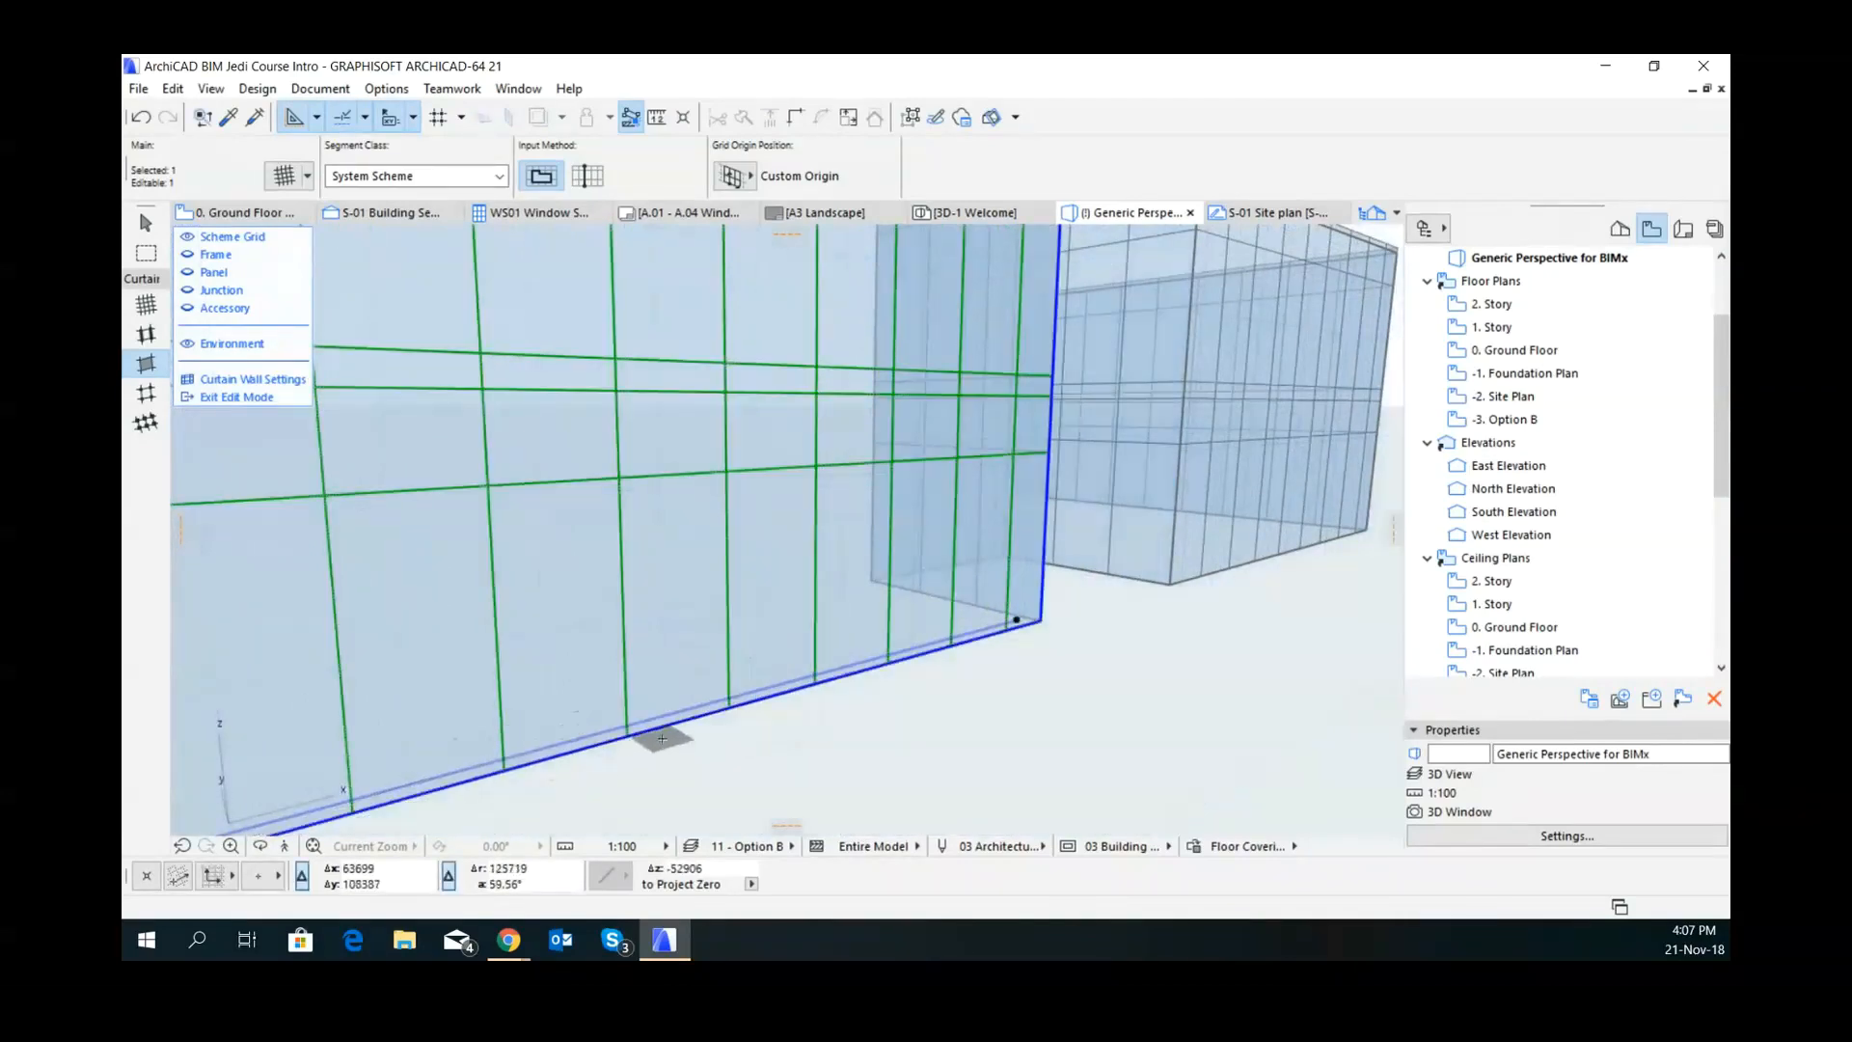
- Offset the boundary edge between the two new nodes upward by 2760 to cut an opening, and exit the curtain wall's edit mode
{"action": "left_click", "coordinate": [657, 732]}
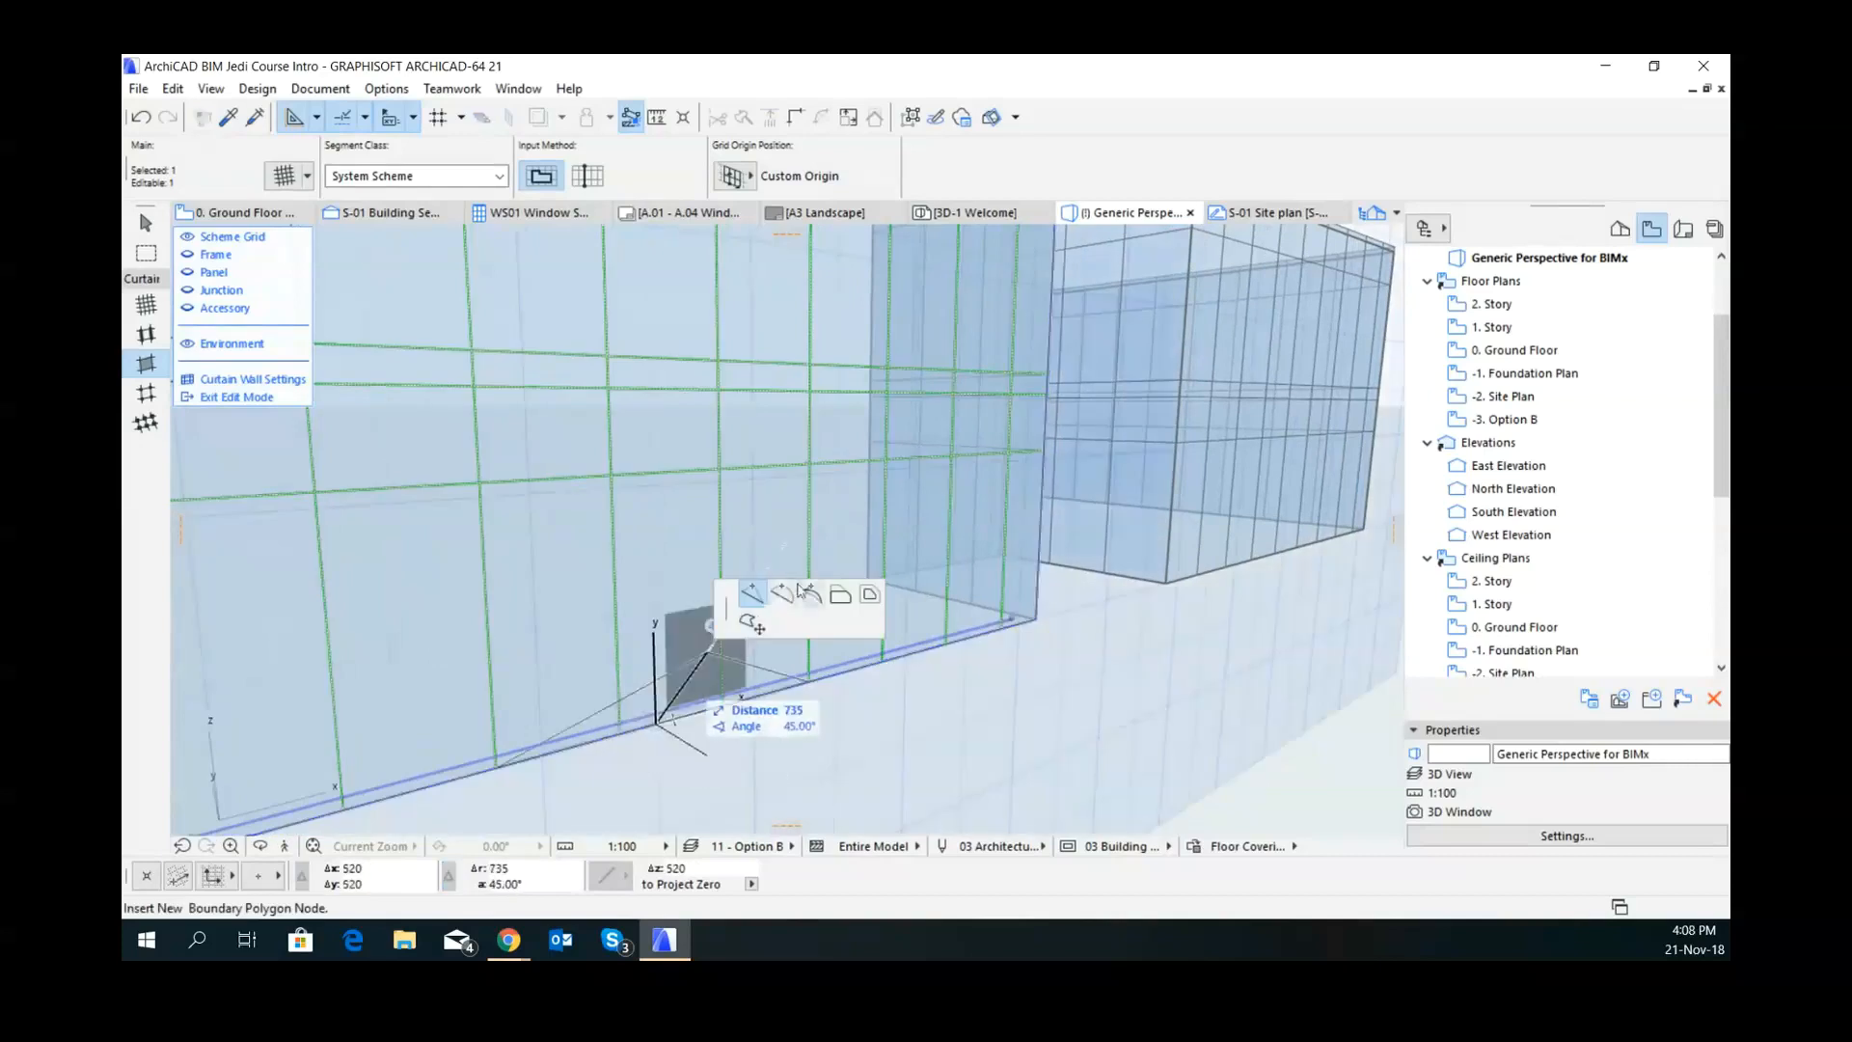
{"action": "left_click", "coordinate": [841, 603]}
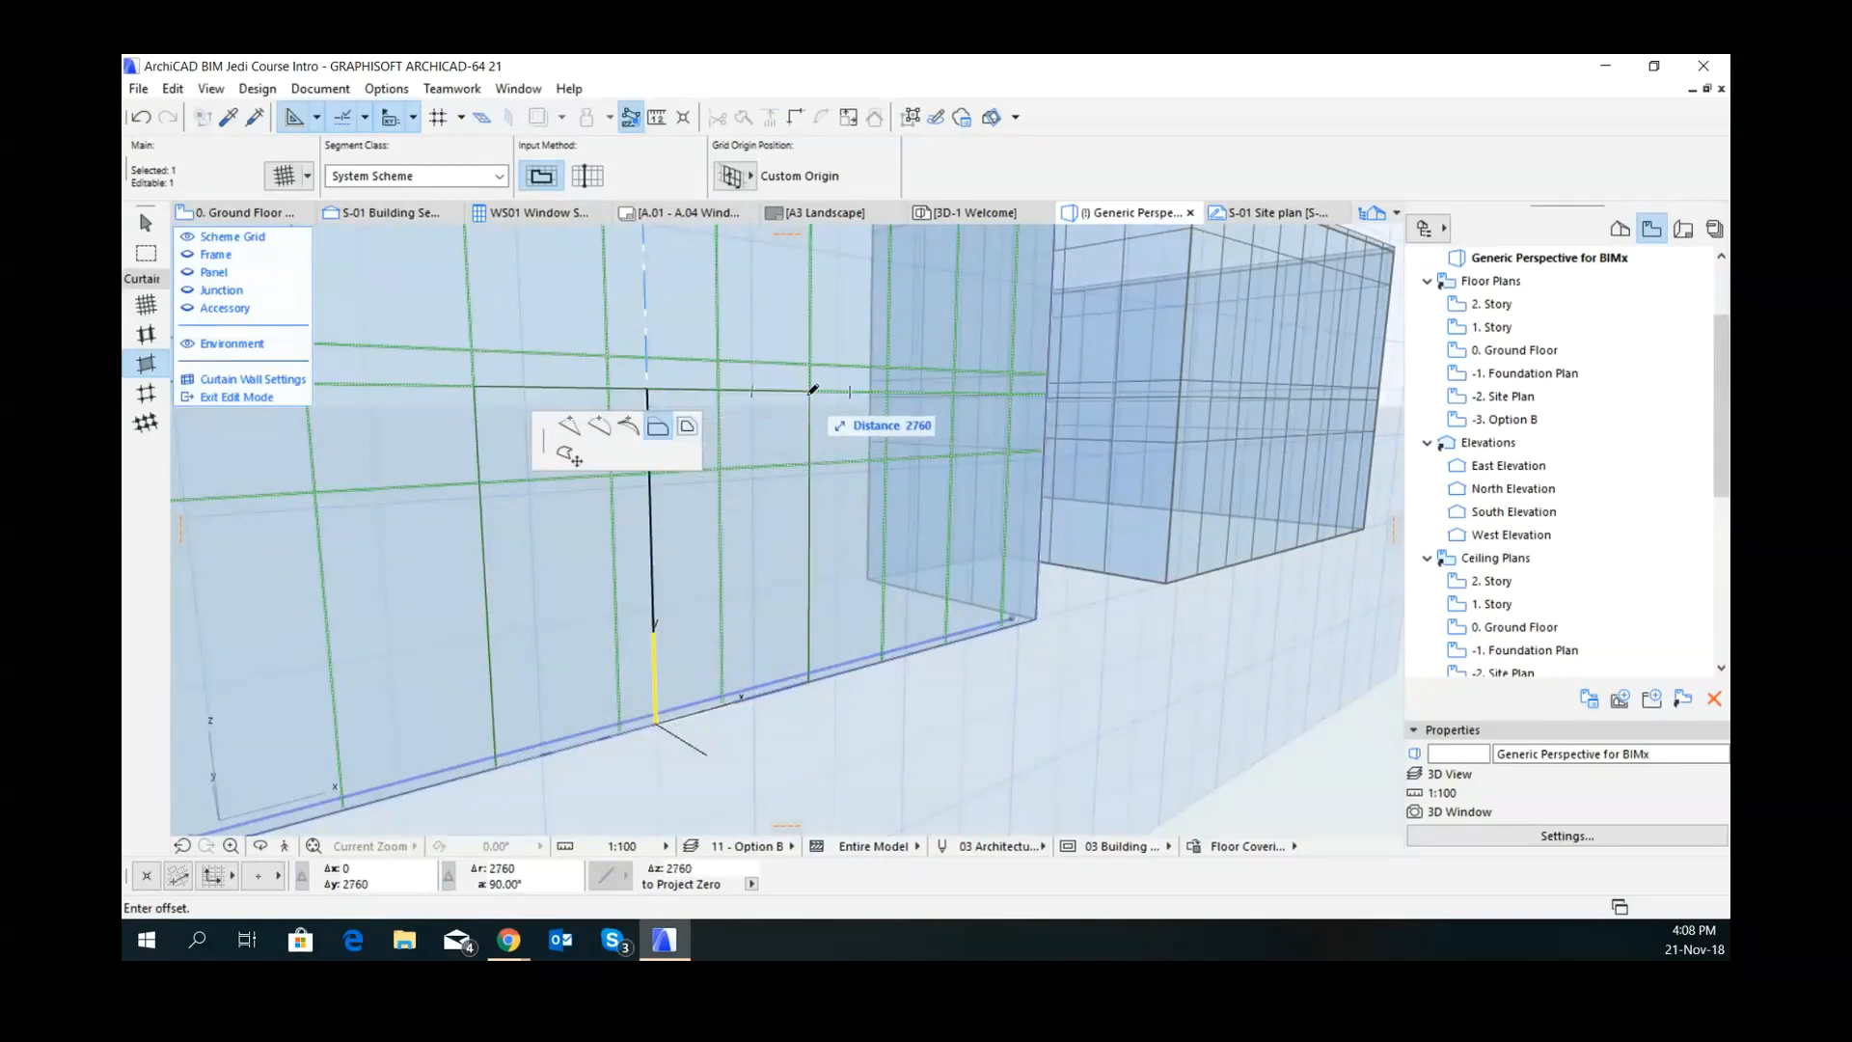
{"action": "left_click", "coordinate": [820, 386]}
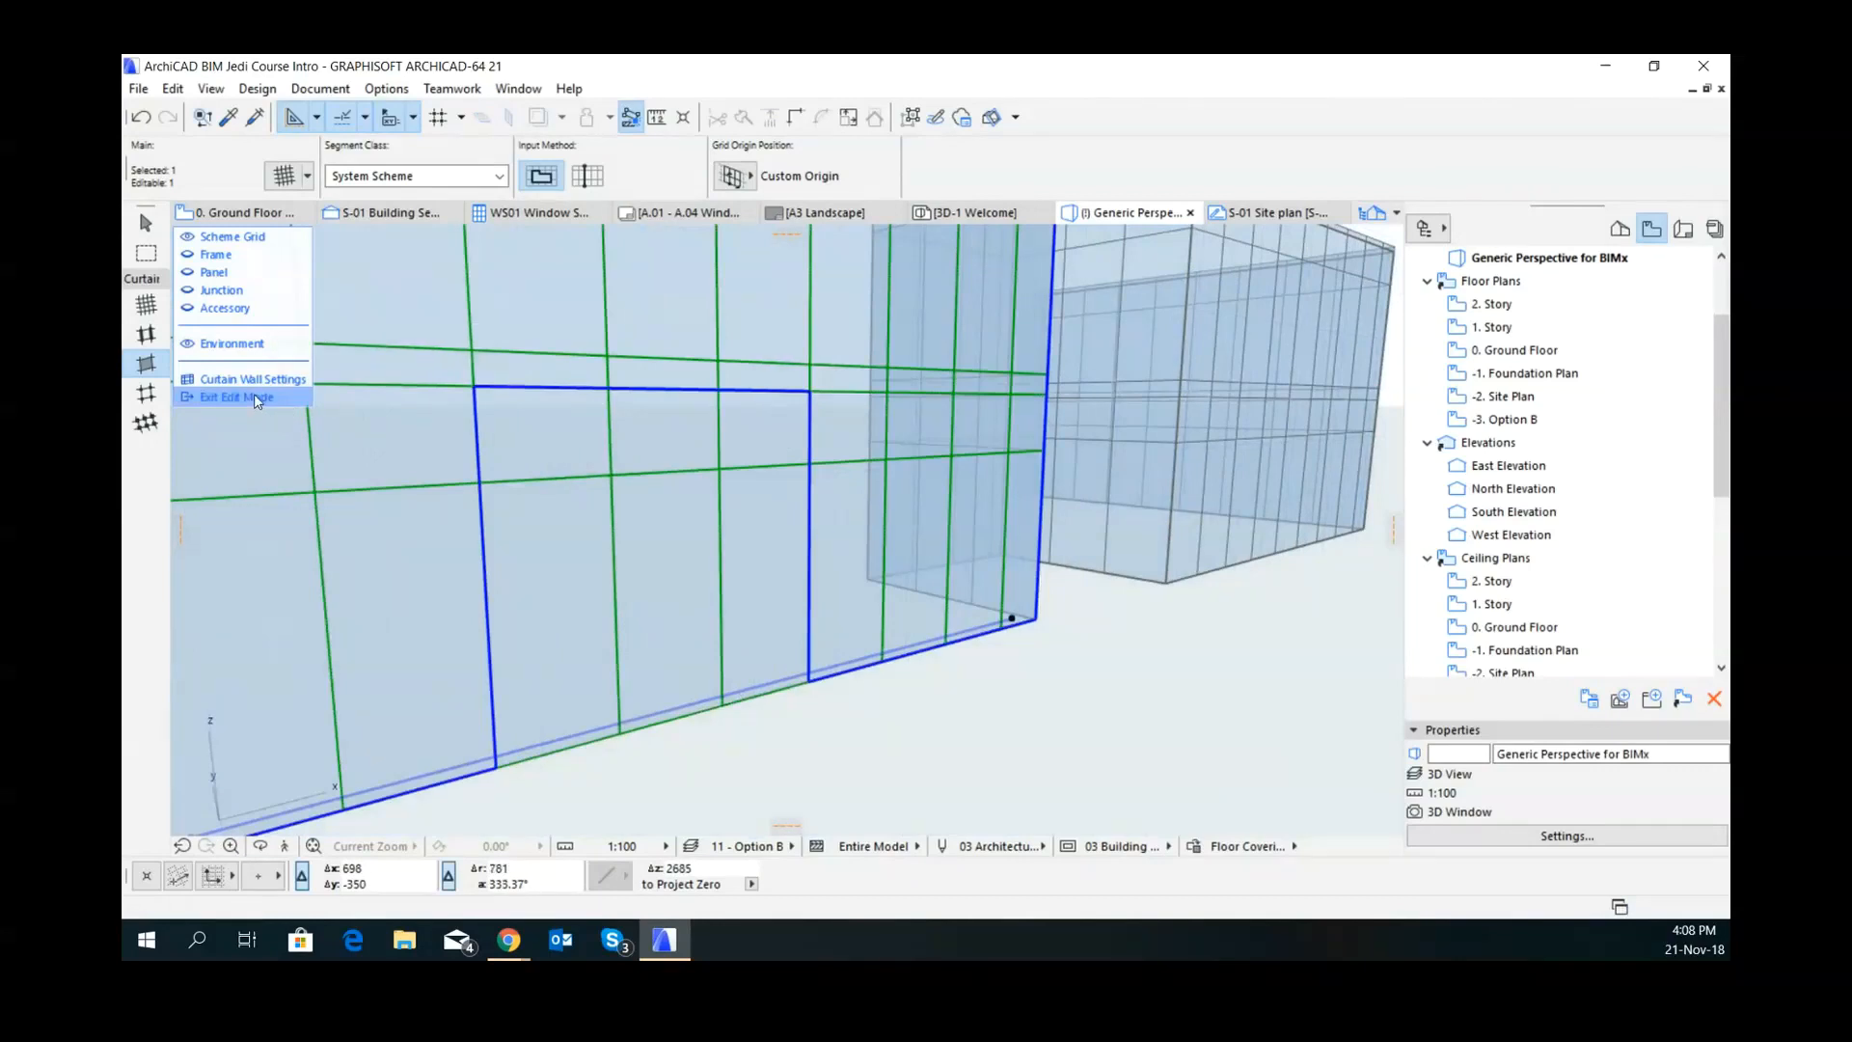
{"action": "left_click", "coordinate": [255, 395]}
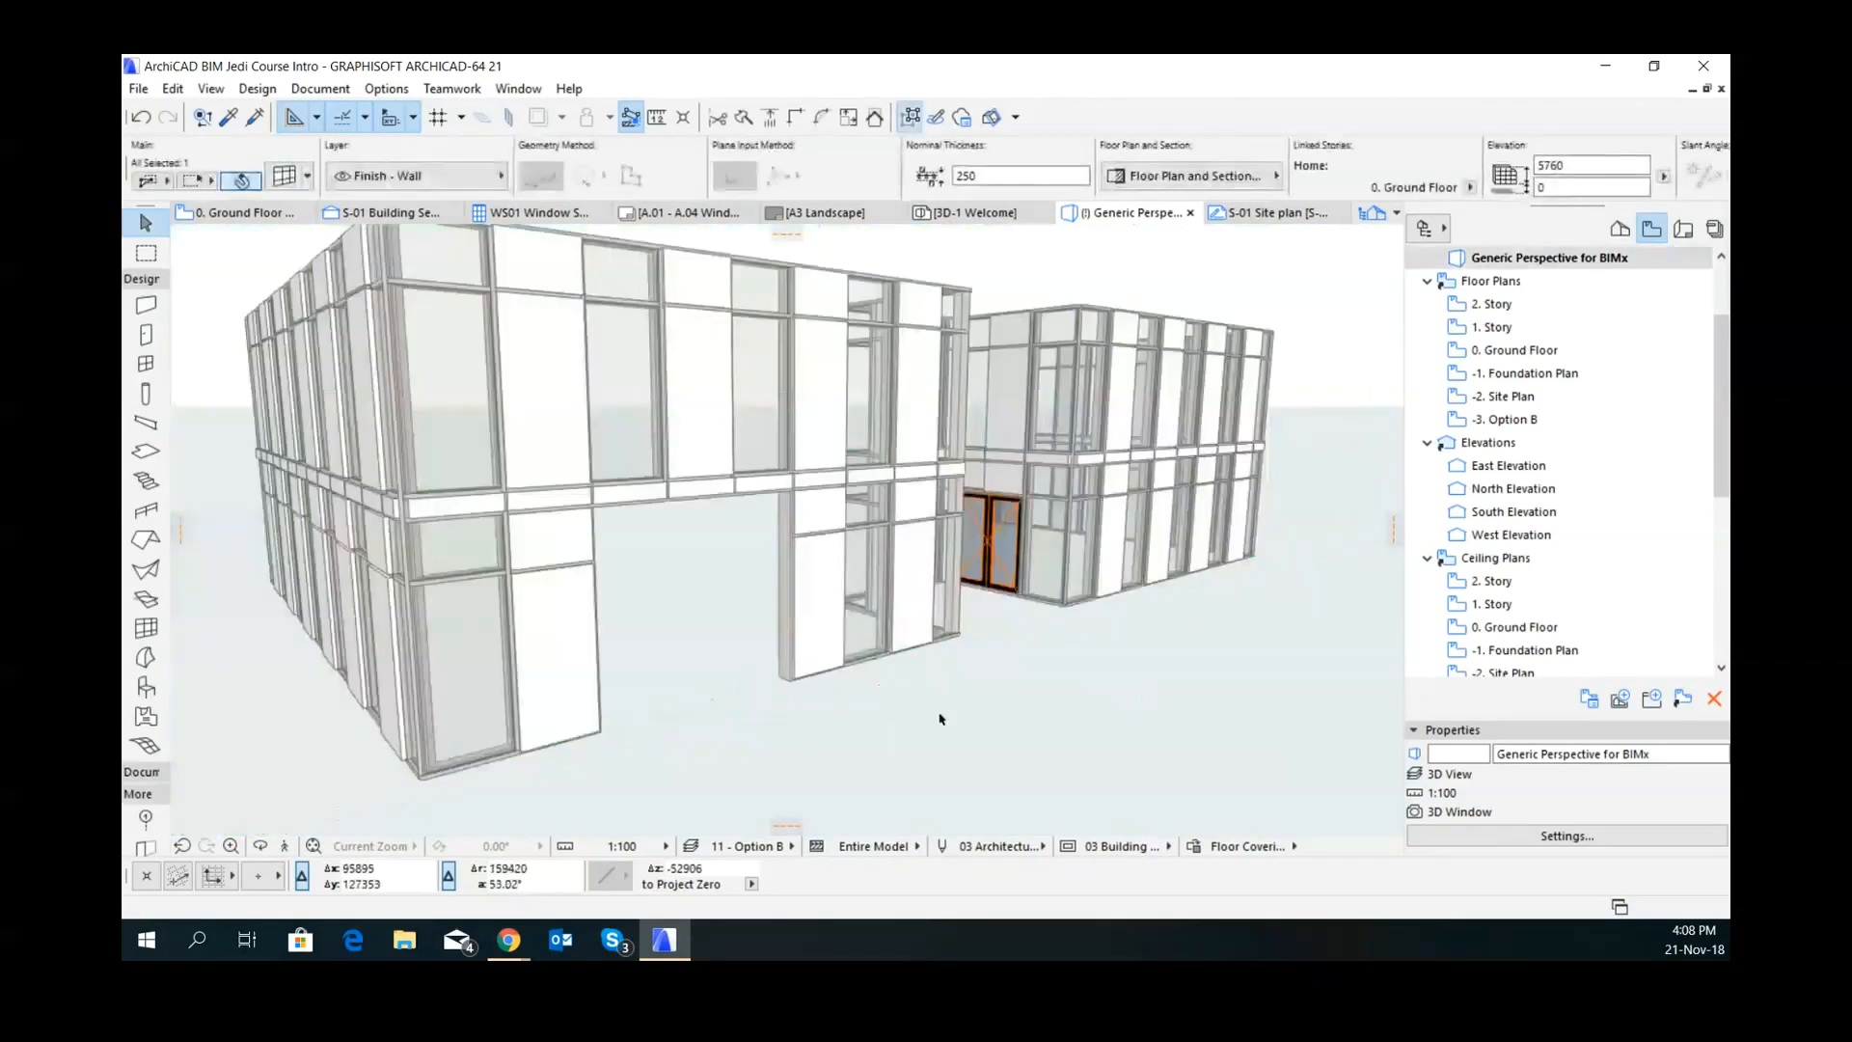
- Draw a marquee around the whole building on the ground floor plan and display its contents in 3D
{"action": "mouse_move", "coordinate": [1199, 781]}
{"action": "middle_mouse_down", "text": "shift"}
{"action": "mouse_move", "coordinate": [1057, 761]}
{"action": "mouse_move", "coordinate": [1022, 685]}
{"action": "mouse_move", "coordinate": [1071, 603]}
{"action": "mouse_move", "coordinate": [620, 476]}
{"action": "mouse_move", "coordinate": [501, 475]}
{"action": "middle_mouse_up", "text": "shift"}
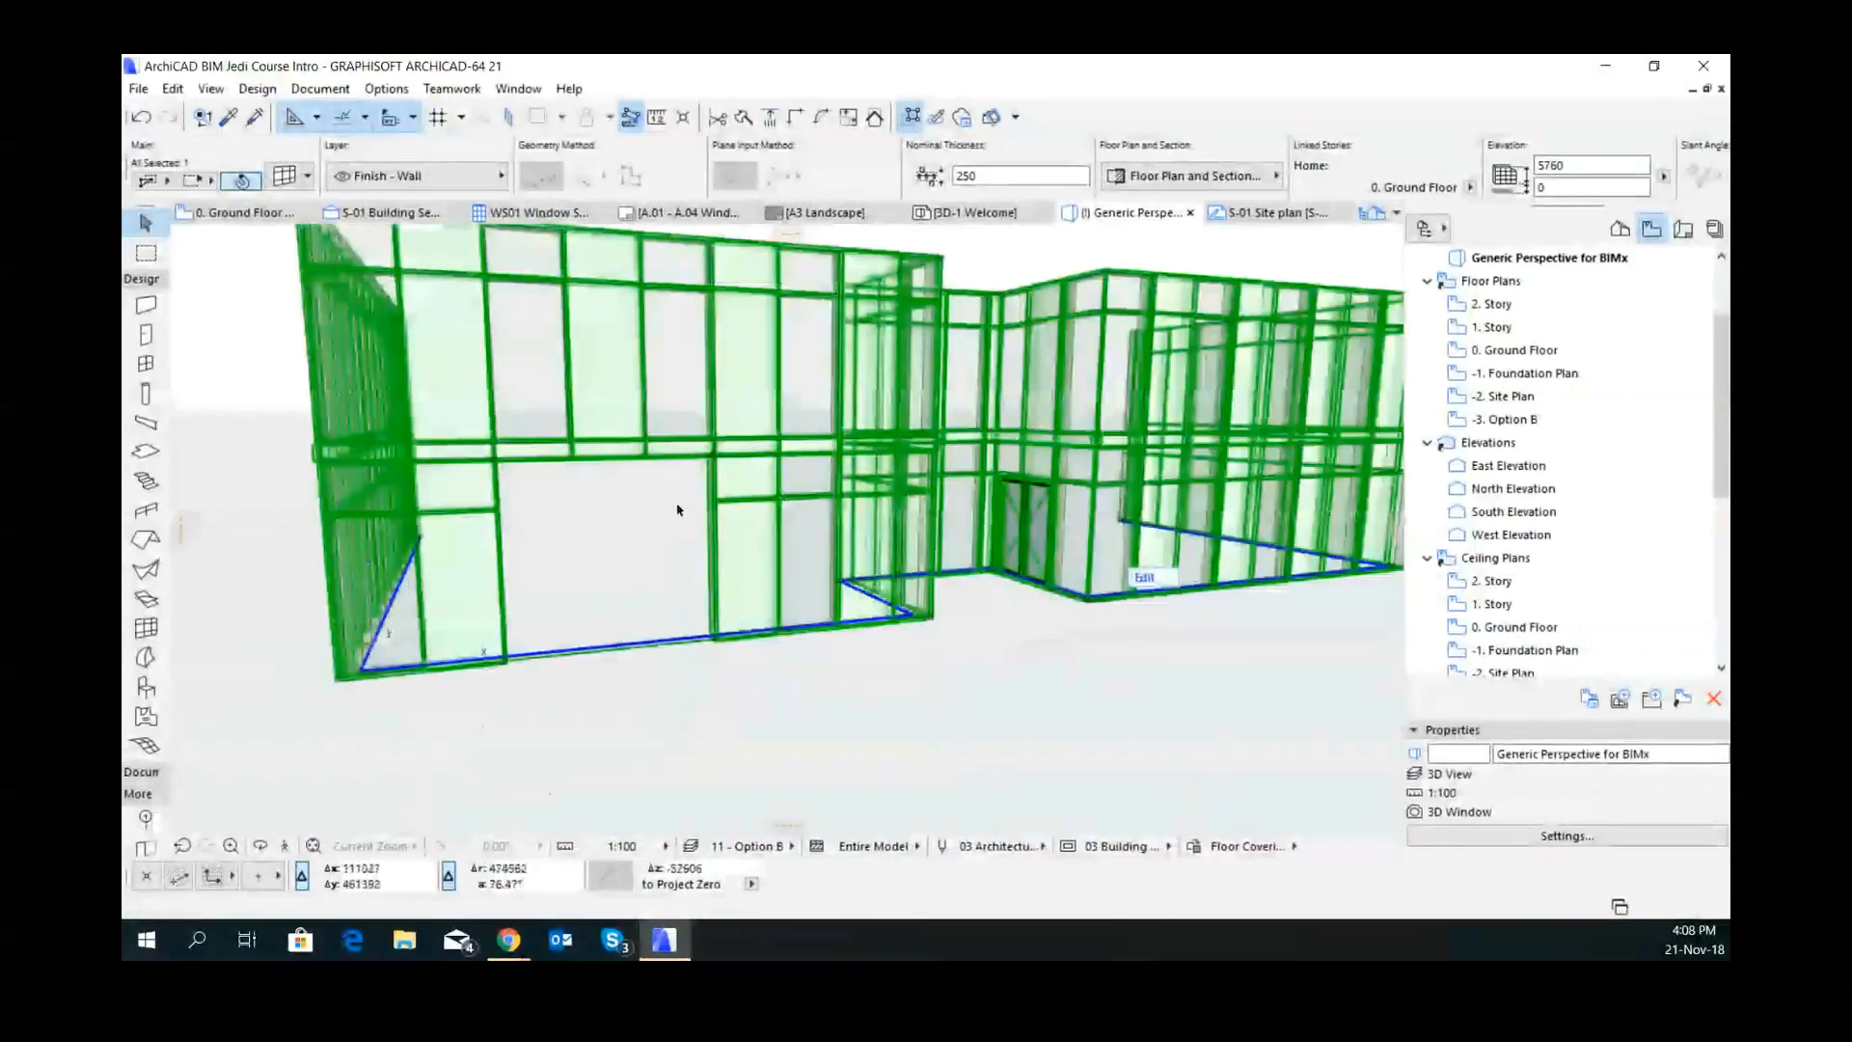
{"action": "middle_click_drag", "start_coordinate": [678, 509], "coordinate": [806, 577], "text": "shift"}
{"action": "middle_click_drag", "start_coordinate": [868, 632], "coordinate": [863, 512], "text": "shift"}
{"action": "middle_click_drag", "start_coordinate": [1030, 628], "coordinate": [124, 458], "text": "shift"}
{"action": "middle_click_drag", "start_coordinate": [396, 467], "coordinate": [347, 628], "text": "shift"}
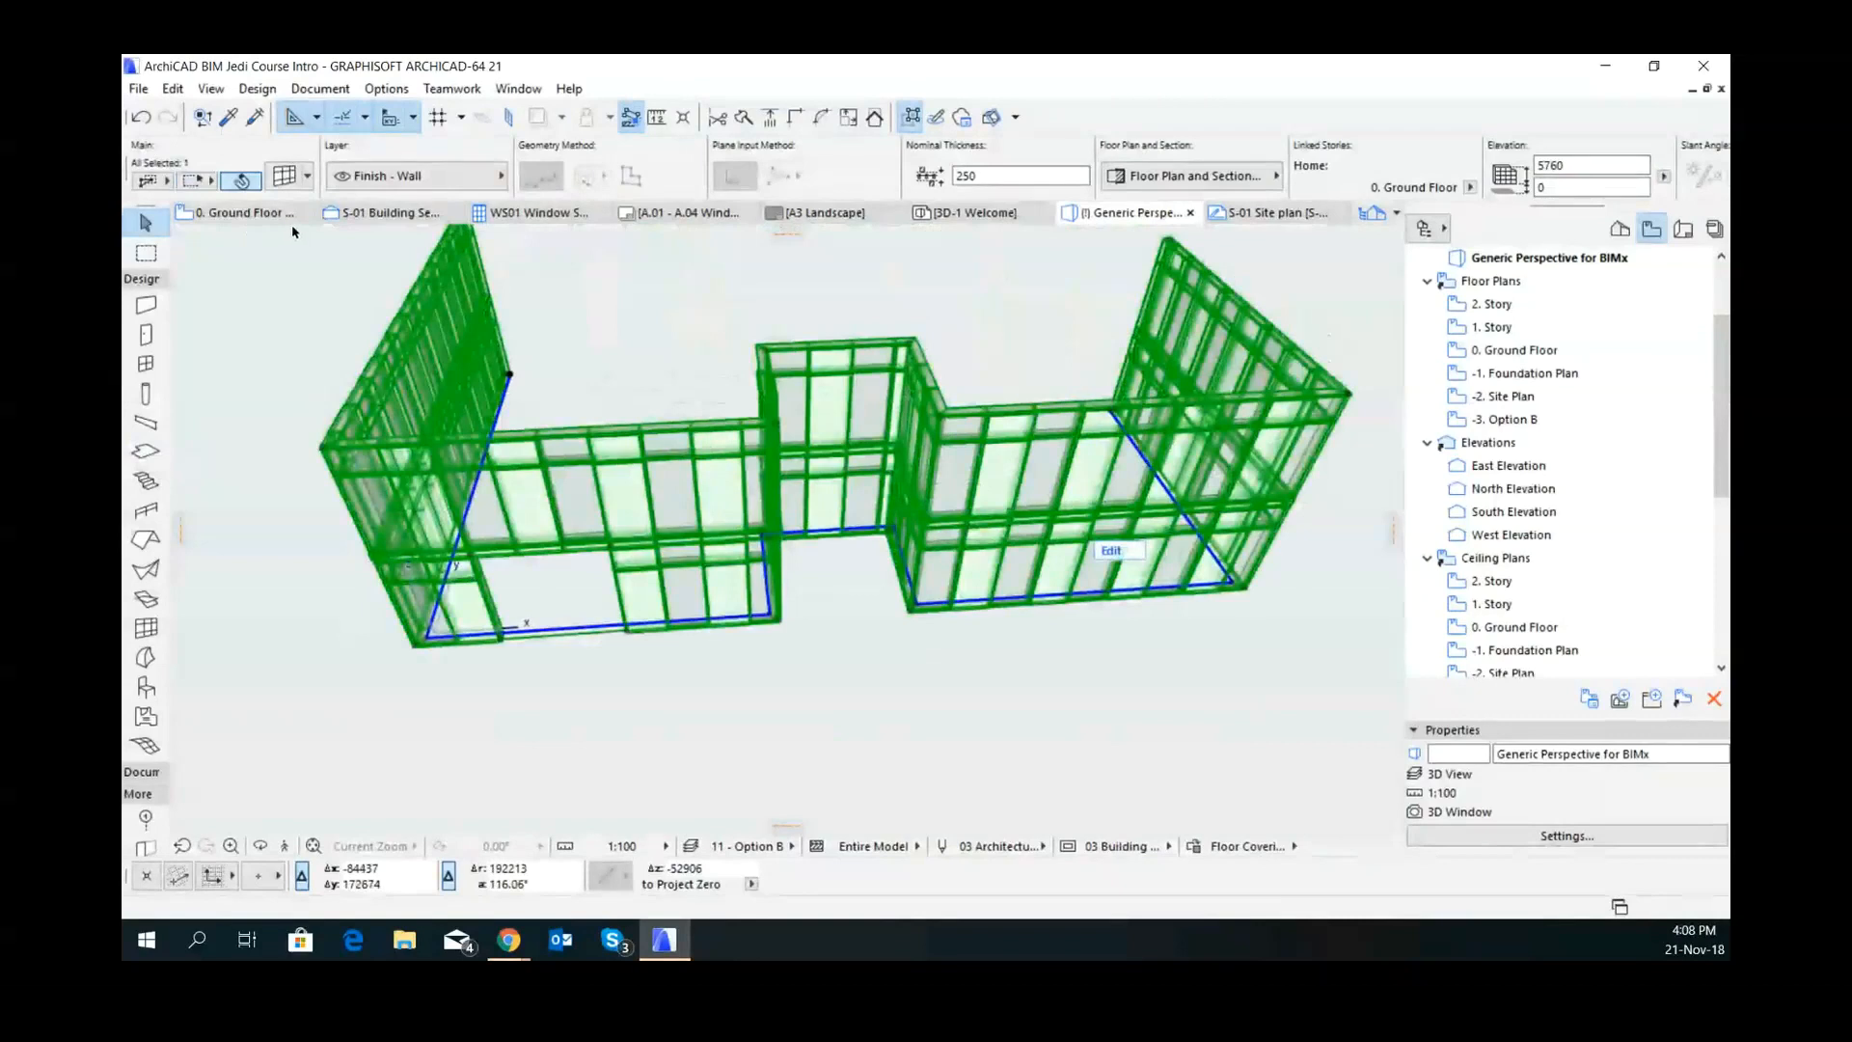
{"action": "left_click", "coordinate": [267, 218]}
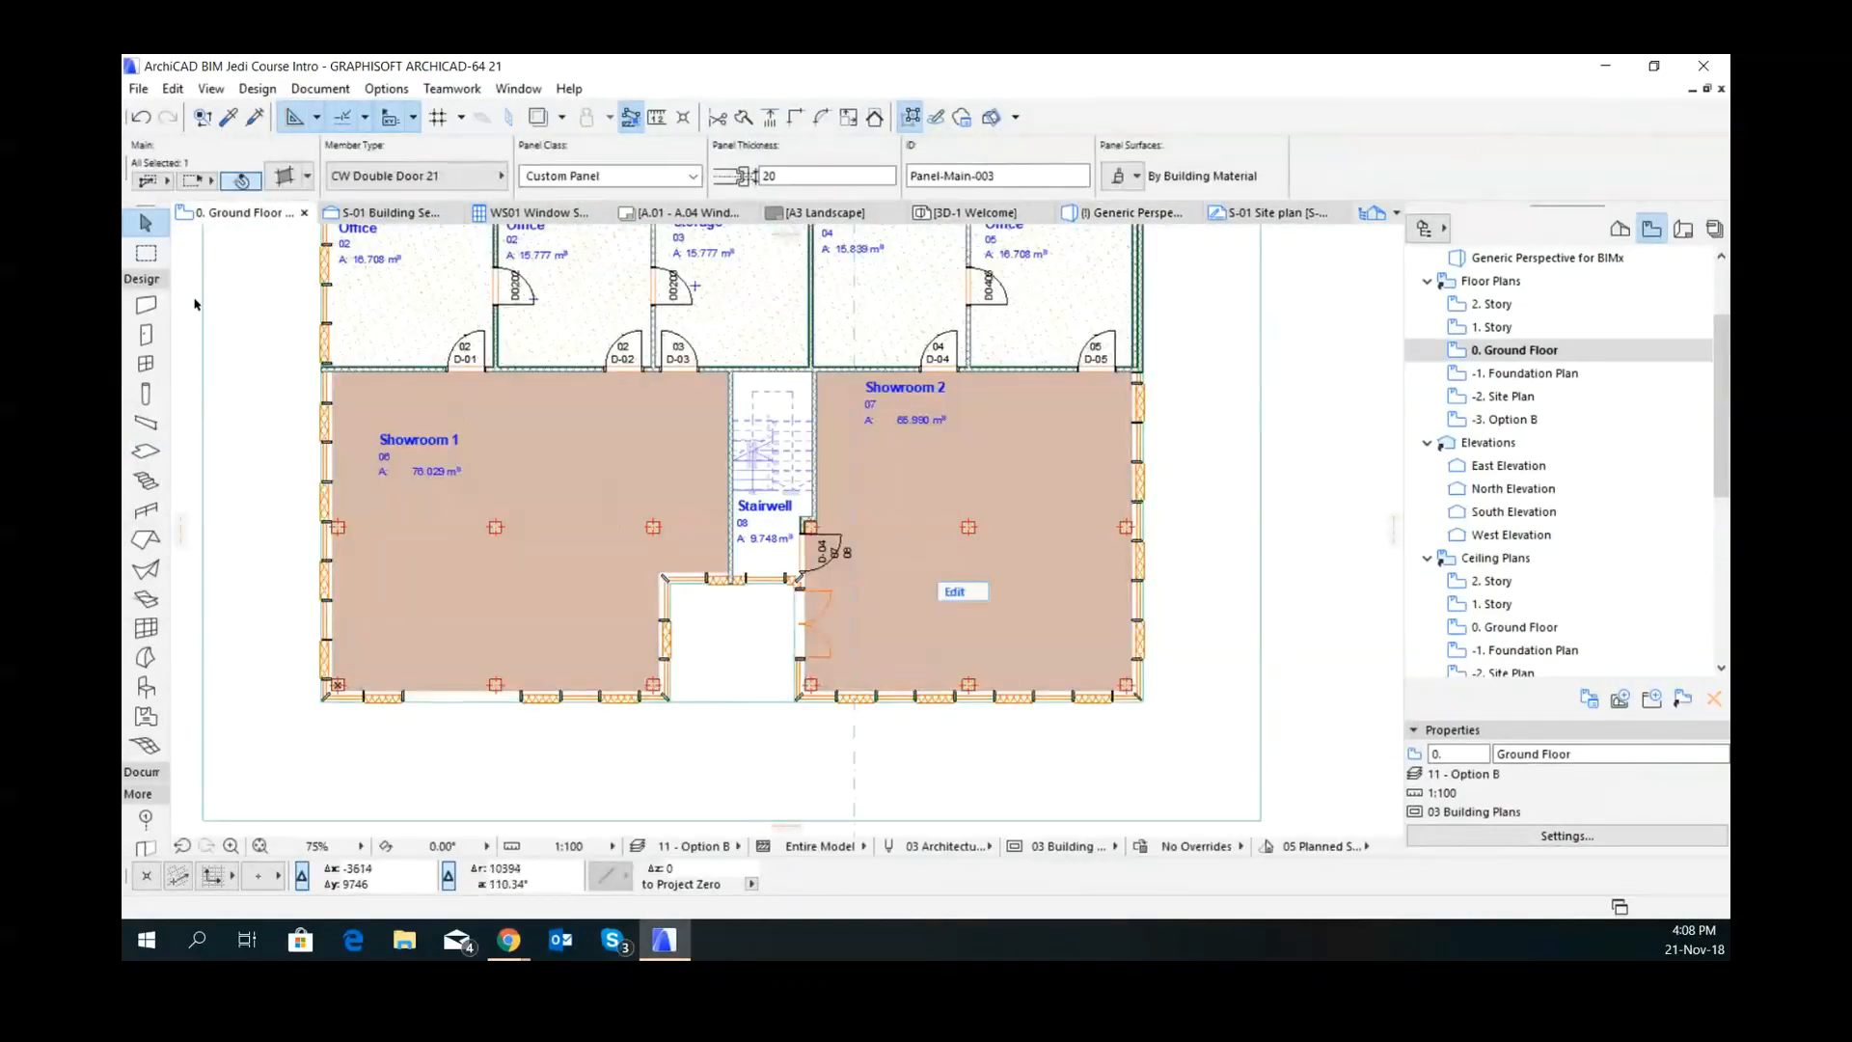
{"action": "scroll", "coordinate": [1023, 675], "scroll_direction": "down", "scroll_amount": 2}
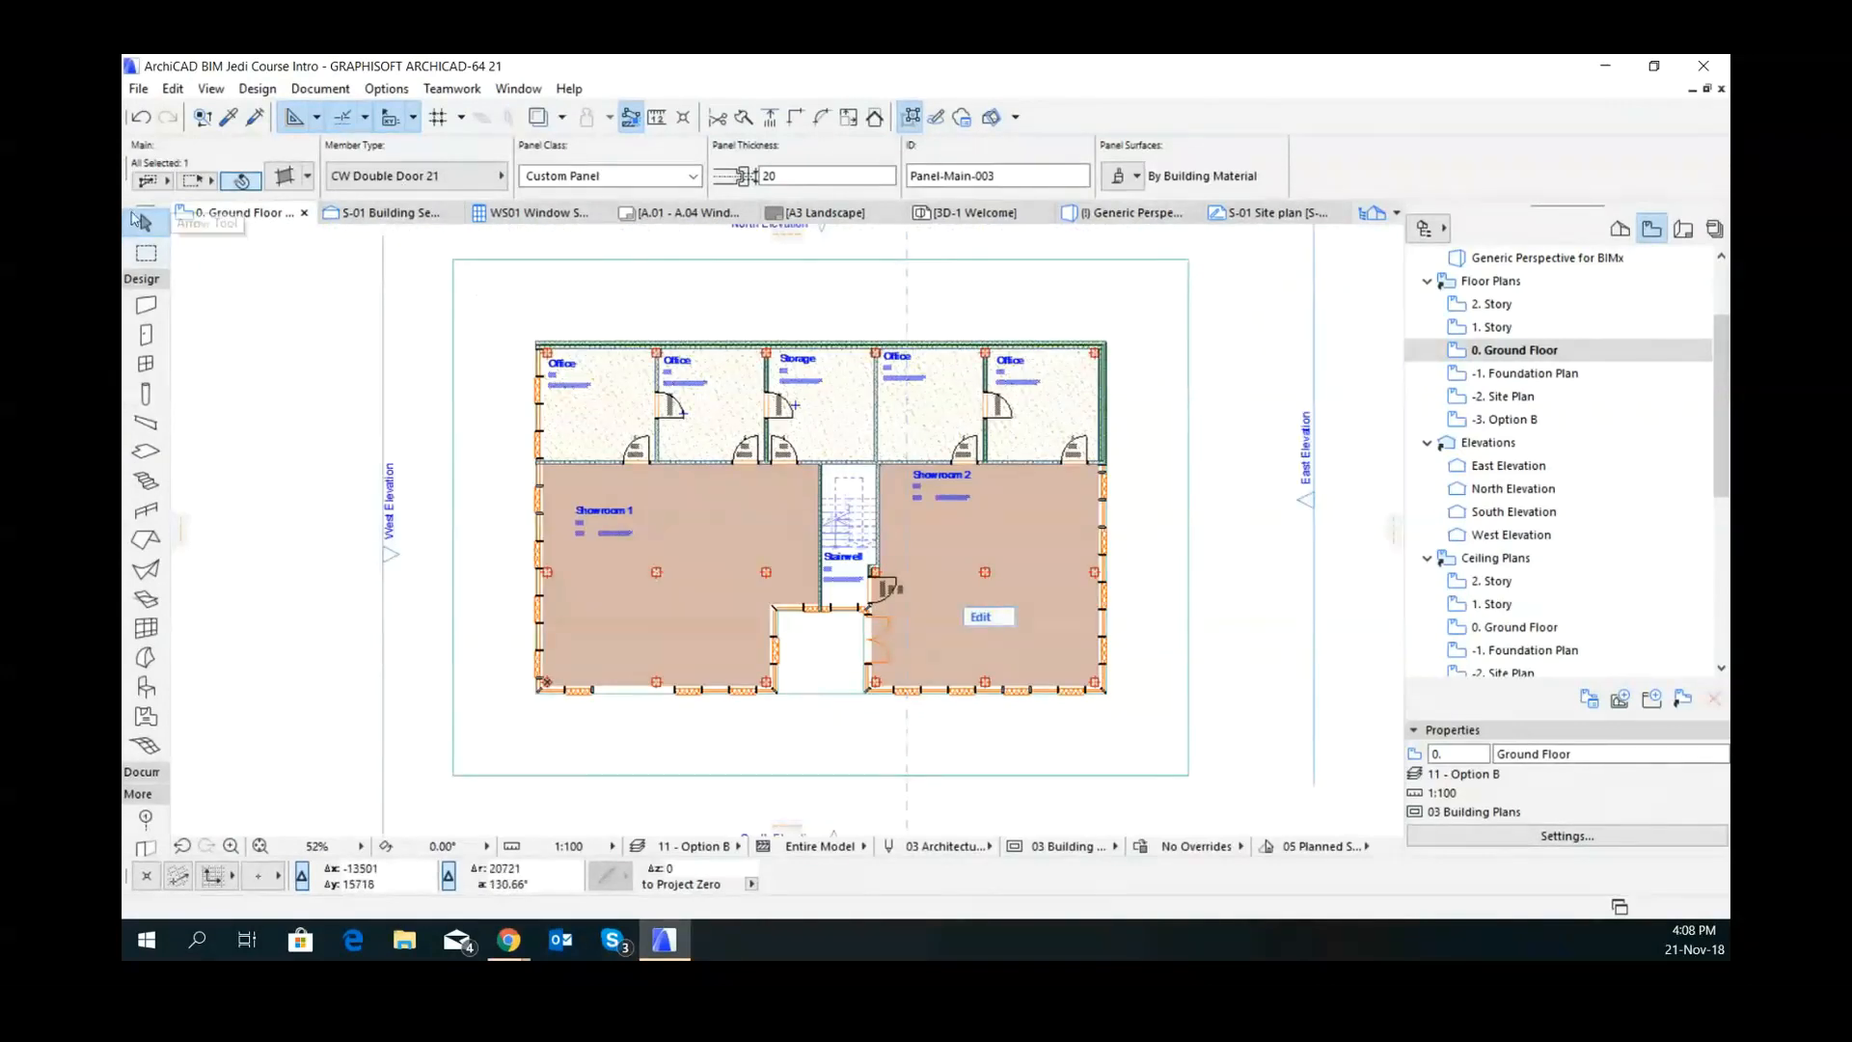
{"action": "left_click", "coordinate": [145, 252]}
{"action": "key", "text": "Escape"}
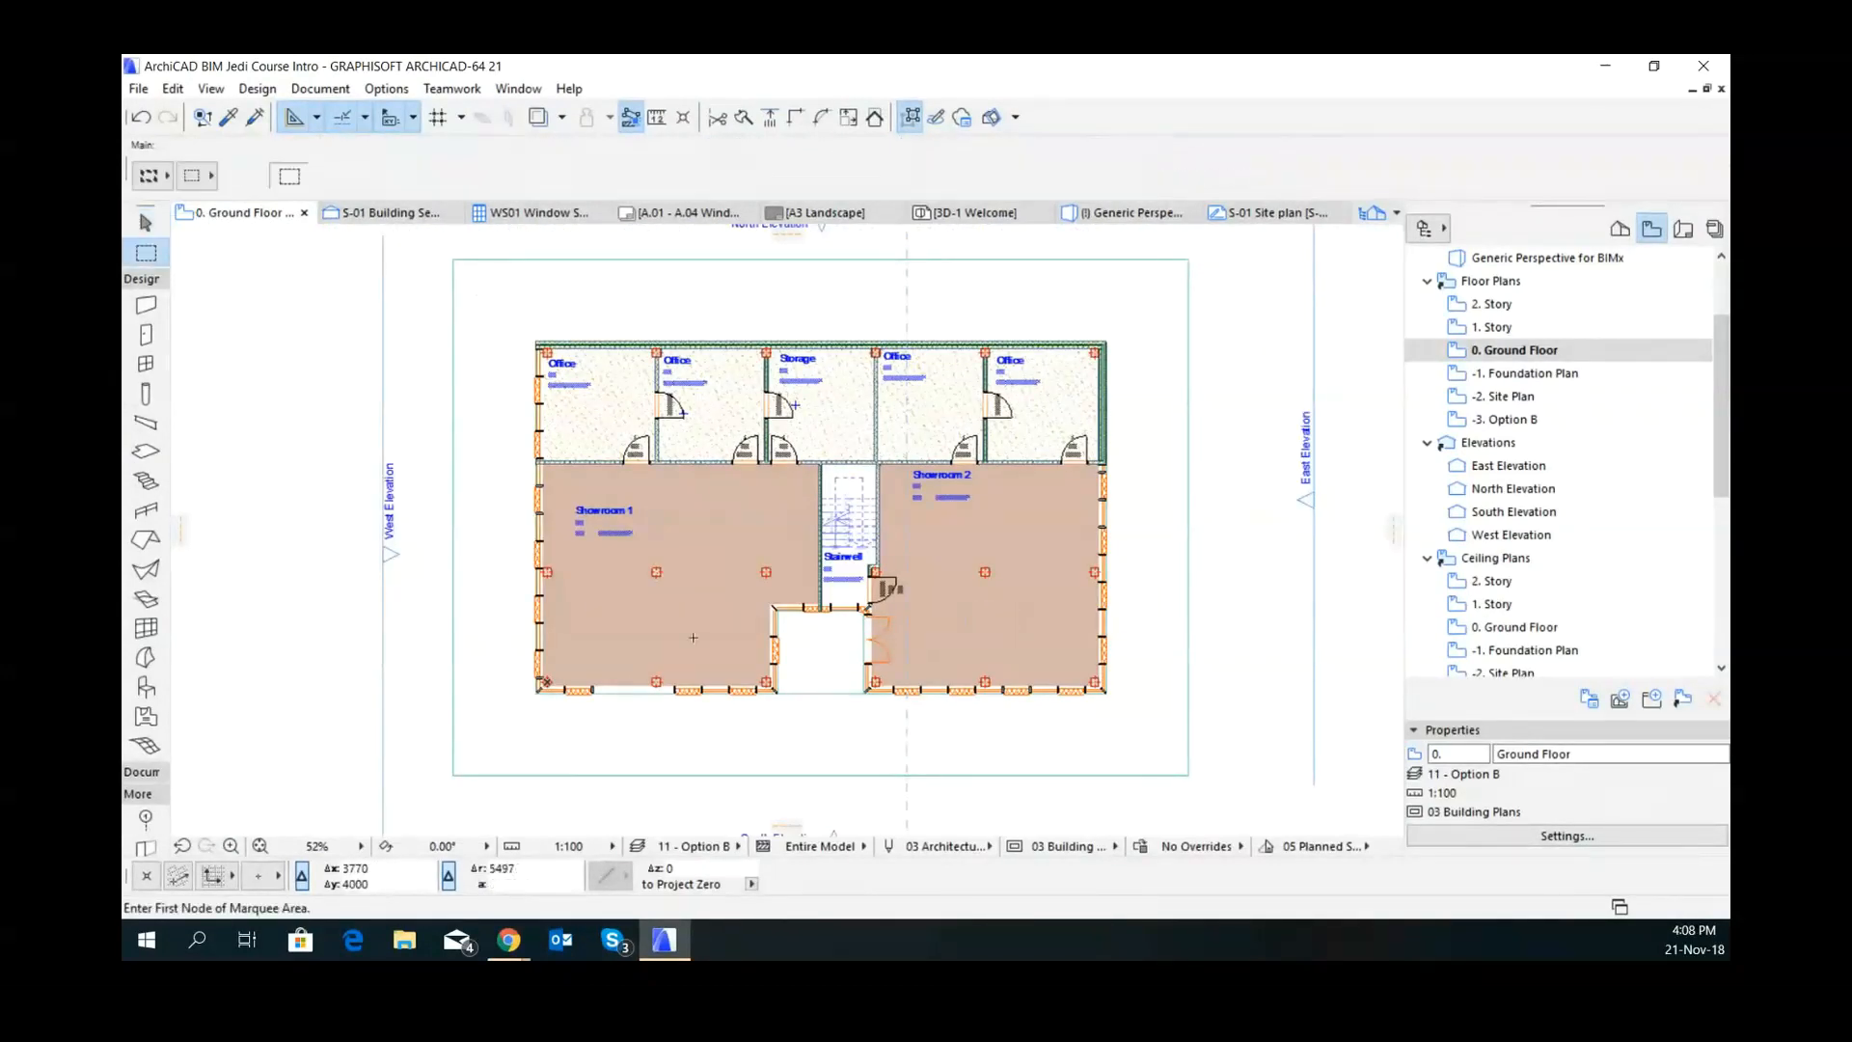
{"action": "left_click", "coordinate": [1149, 779]}
{"action": "left_click", "coordinate": [424, 277]}
{"action": "key", "text": "F5"}
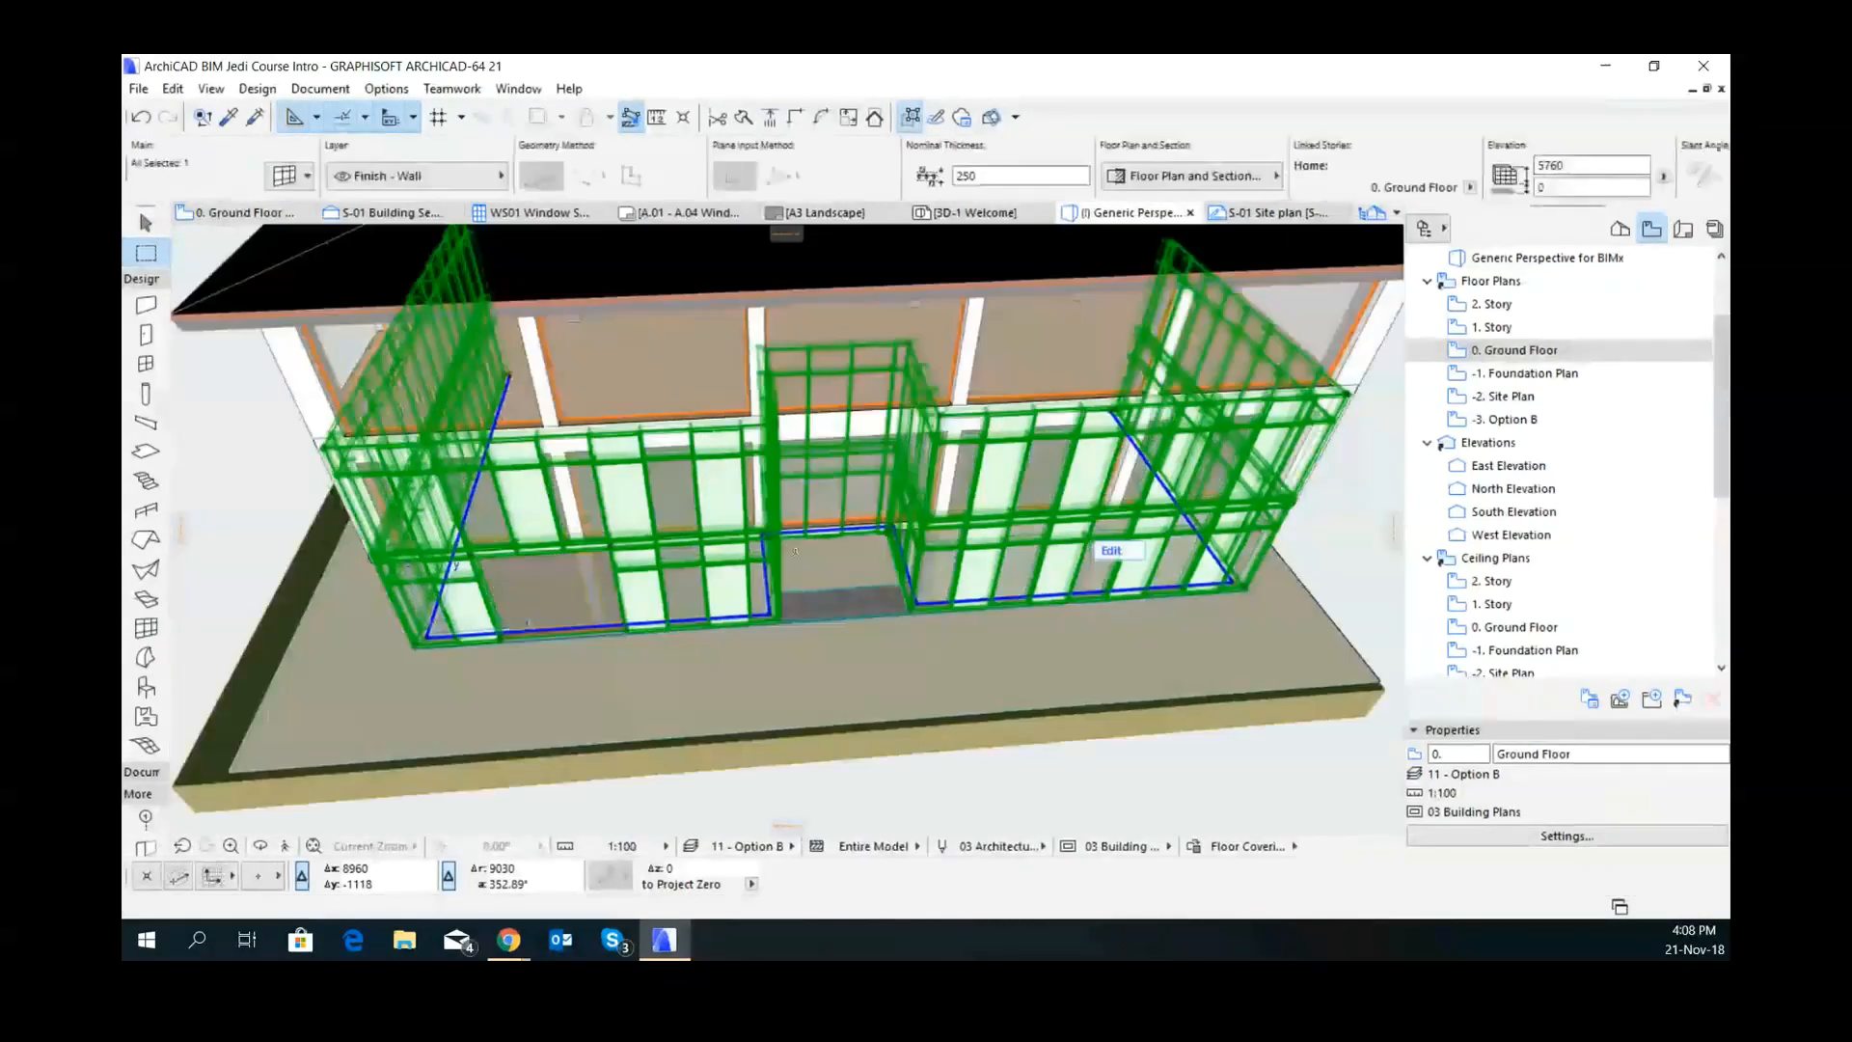
- Open the curtain wall for editing, compare the view with the environment hidden and shown, hide it again, and exit edit mode
{"action": "middle_click_drag", "start_coordinate": [827, 569], "coordinate": [933, 617], "text": "shift"}
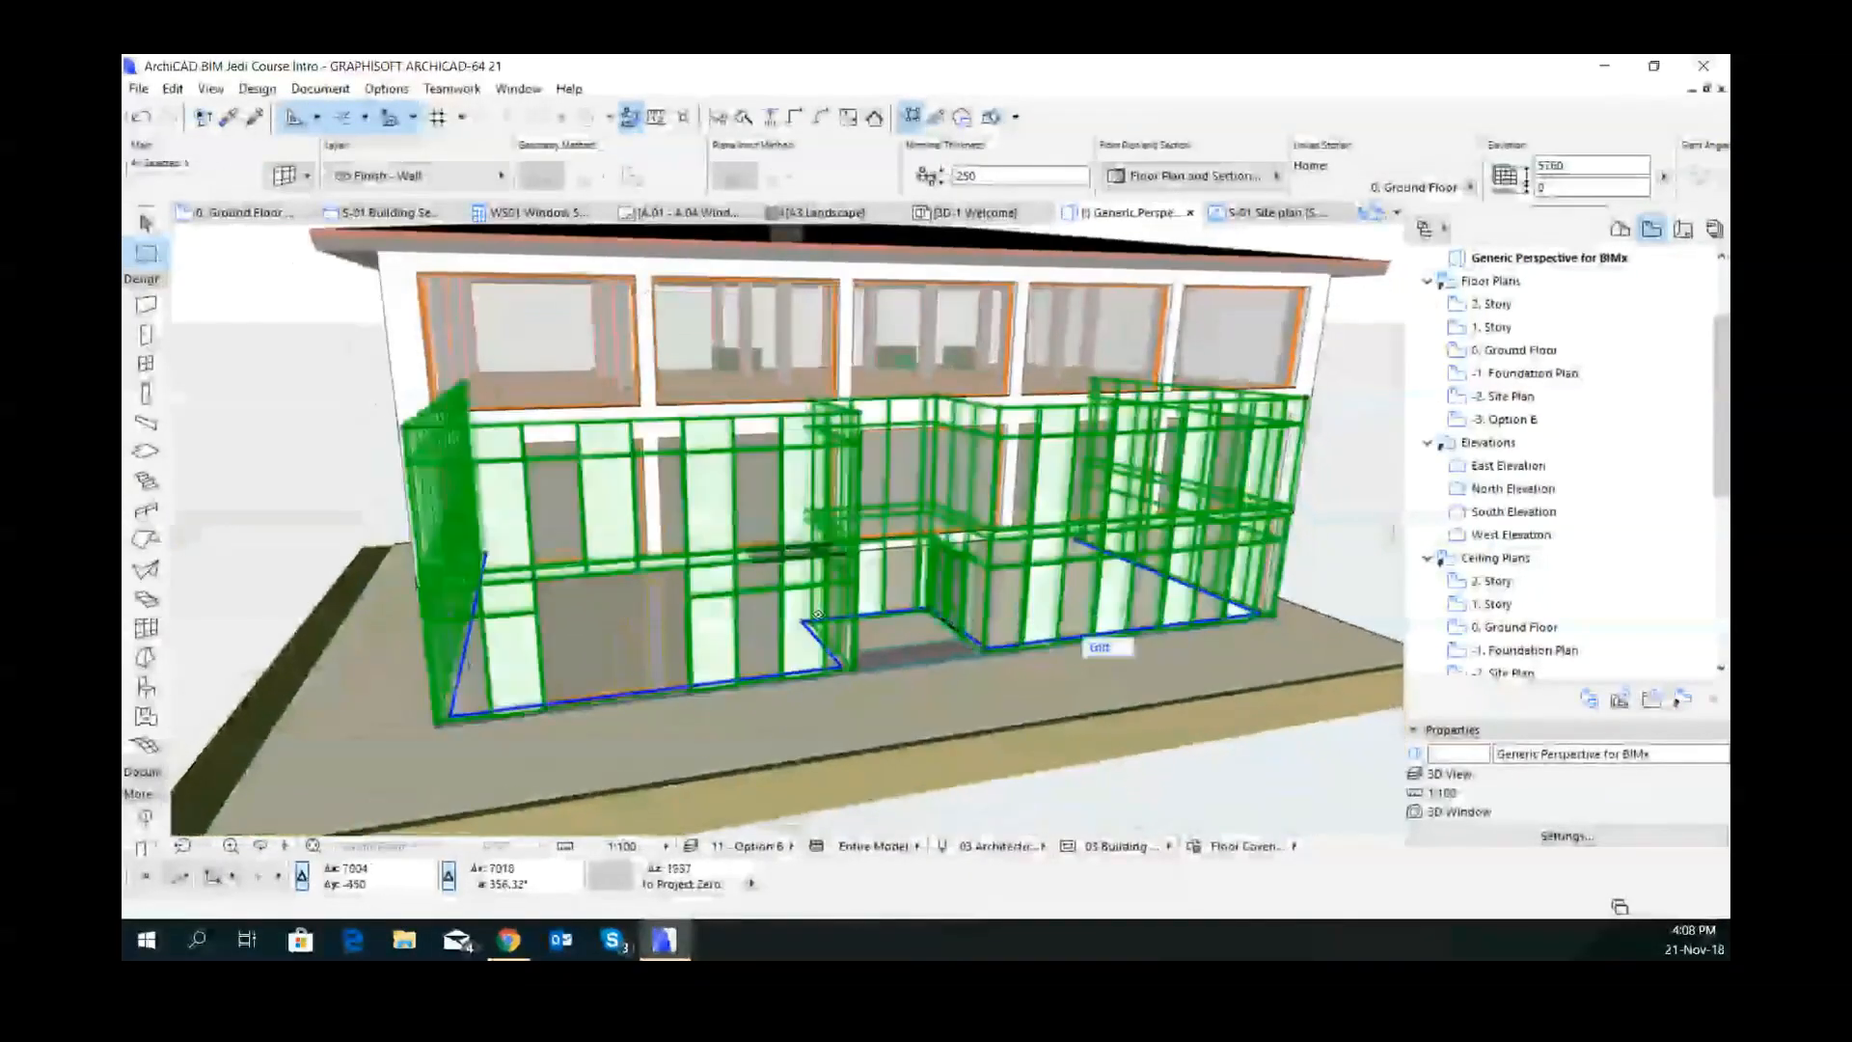
{"action": "scroll", "coordinate": [934, 618], "scroll_direction": "up", "scroll_amount": 2}
{"action": "left_click", "coordinate": [1121, 654]}
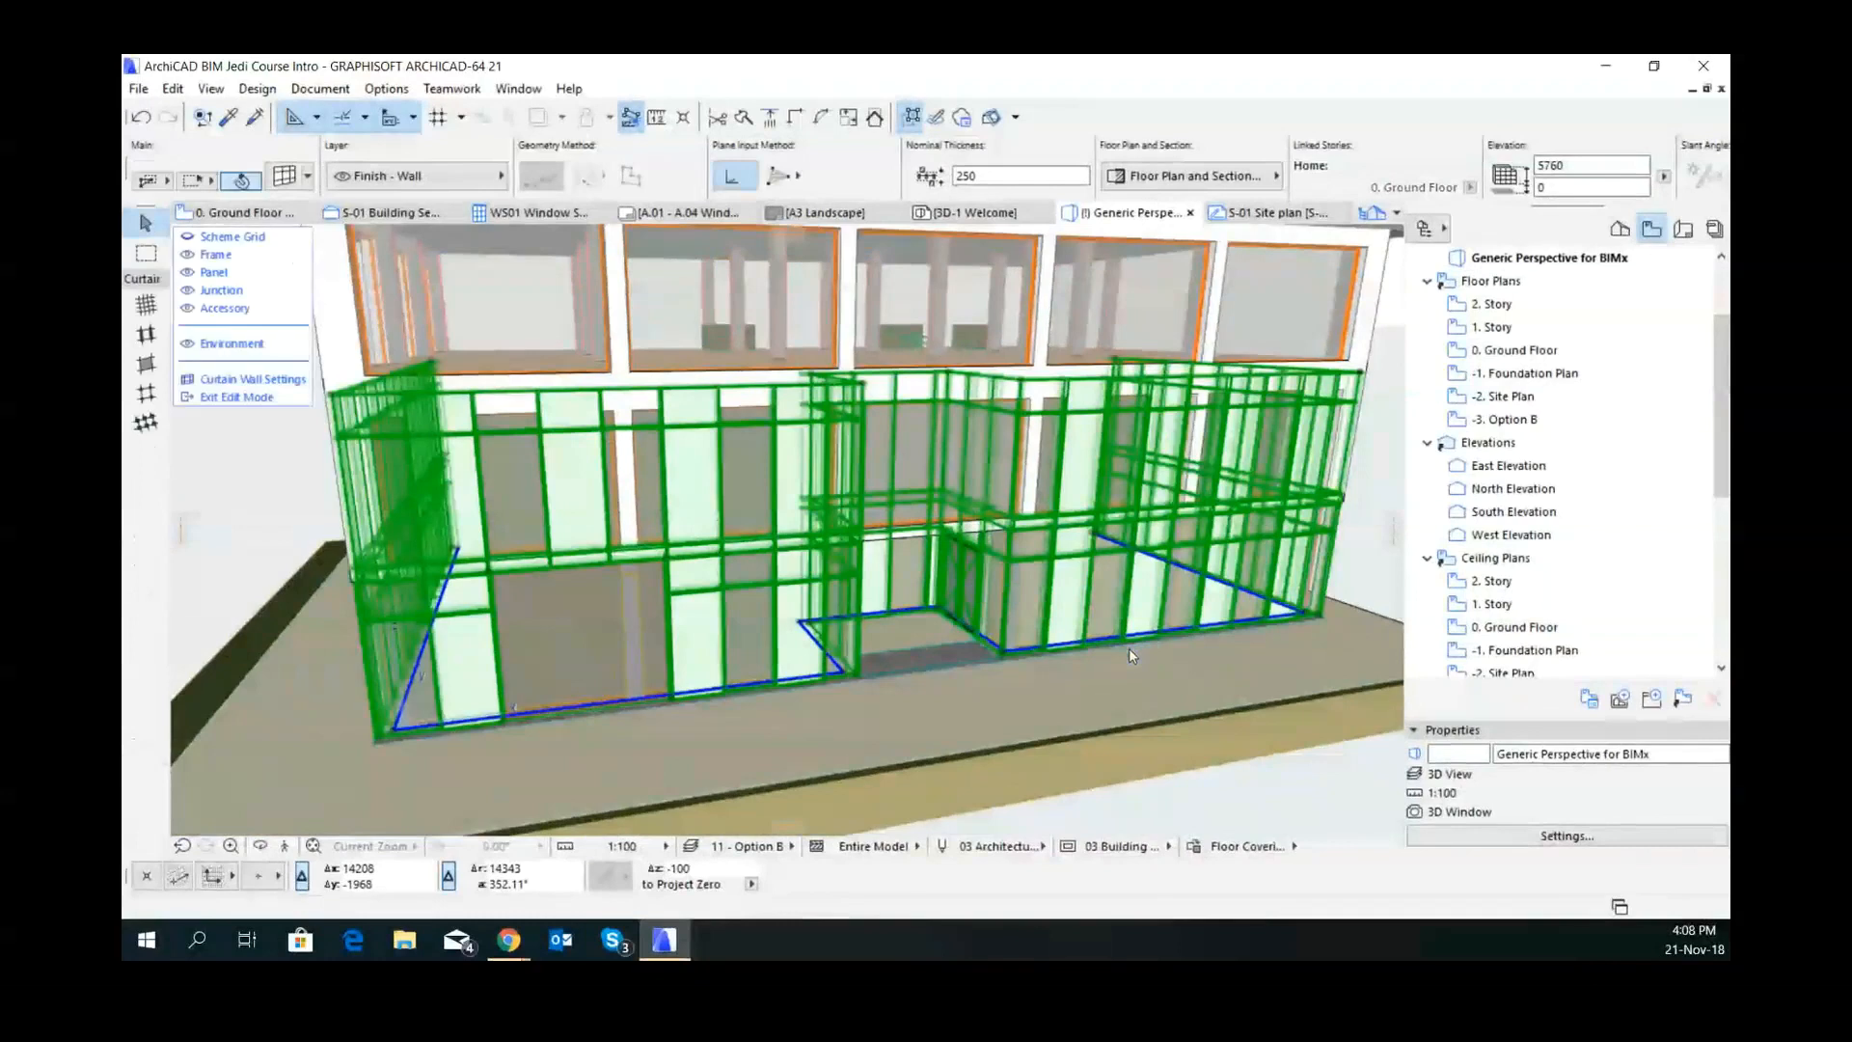
{"action": "middle_click_drag", "start_coordinate": [694, 538], "coordinate": [867, 539], "text": "shift"}
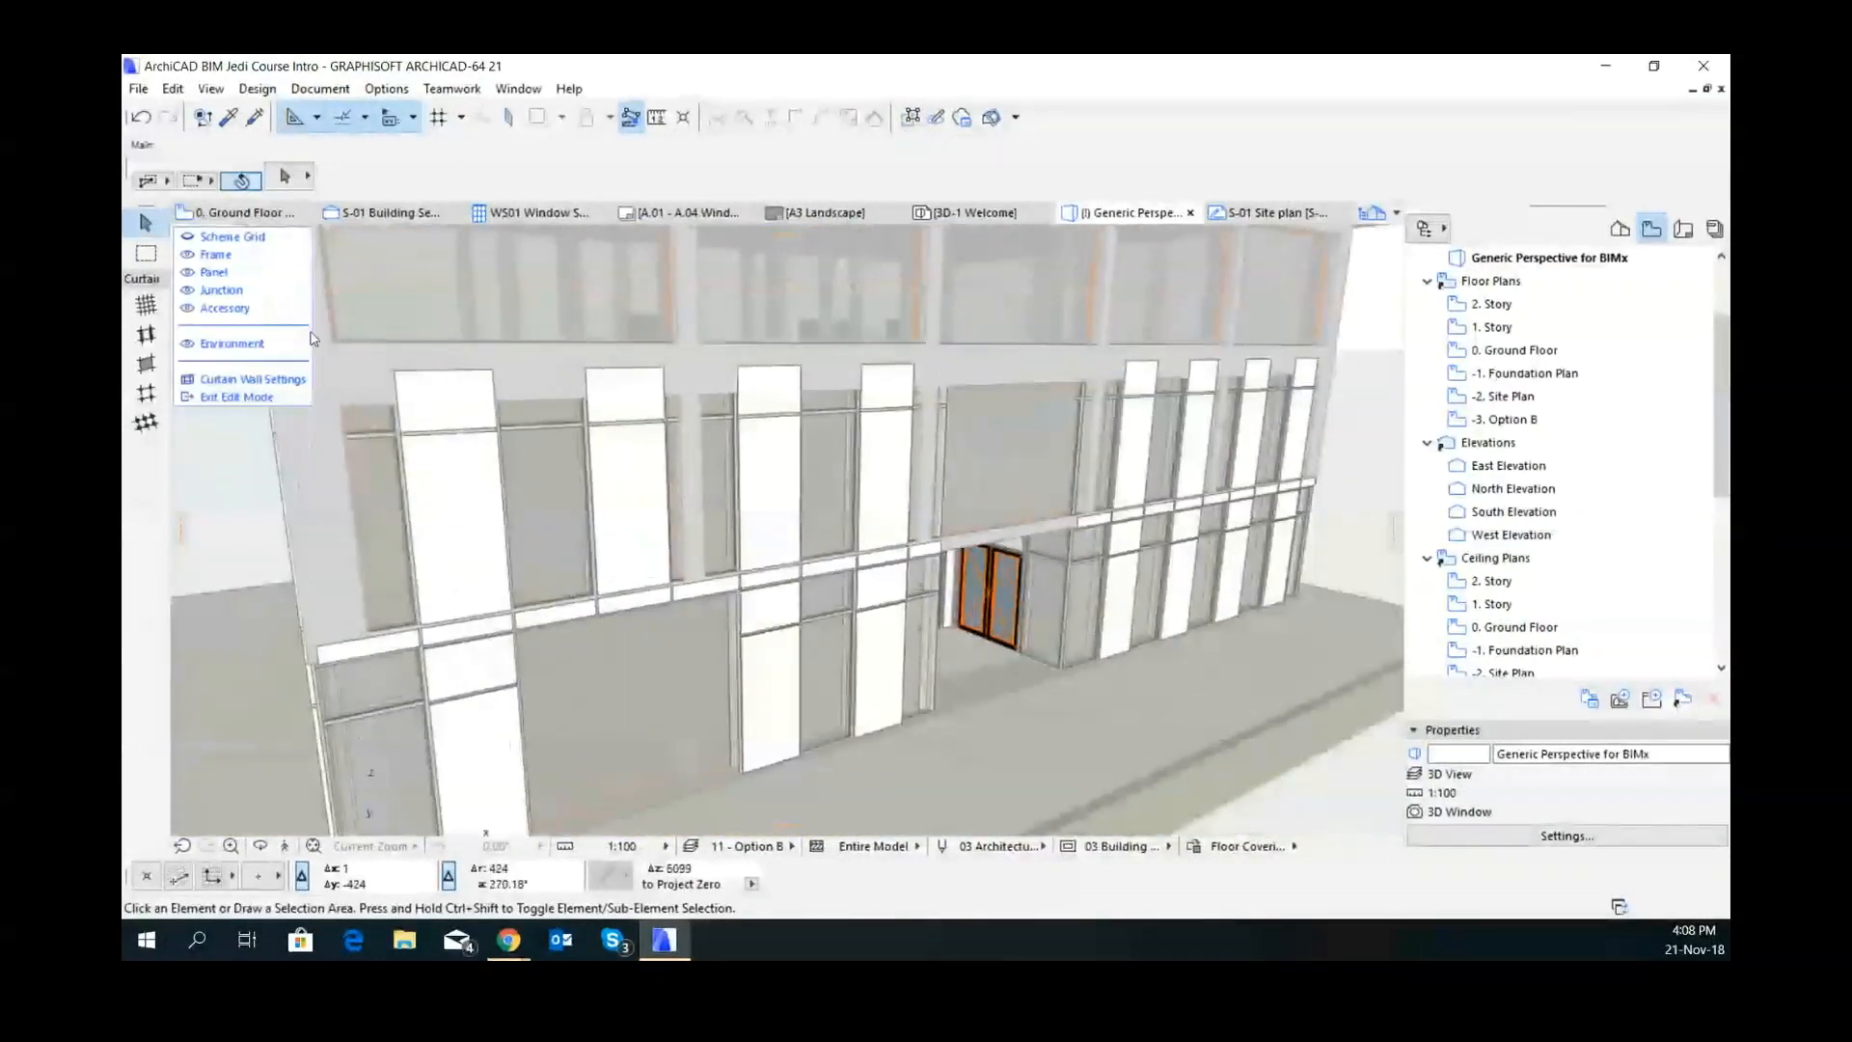
{"action": "left_click", "coordinate": [239, 350]}
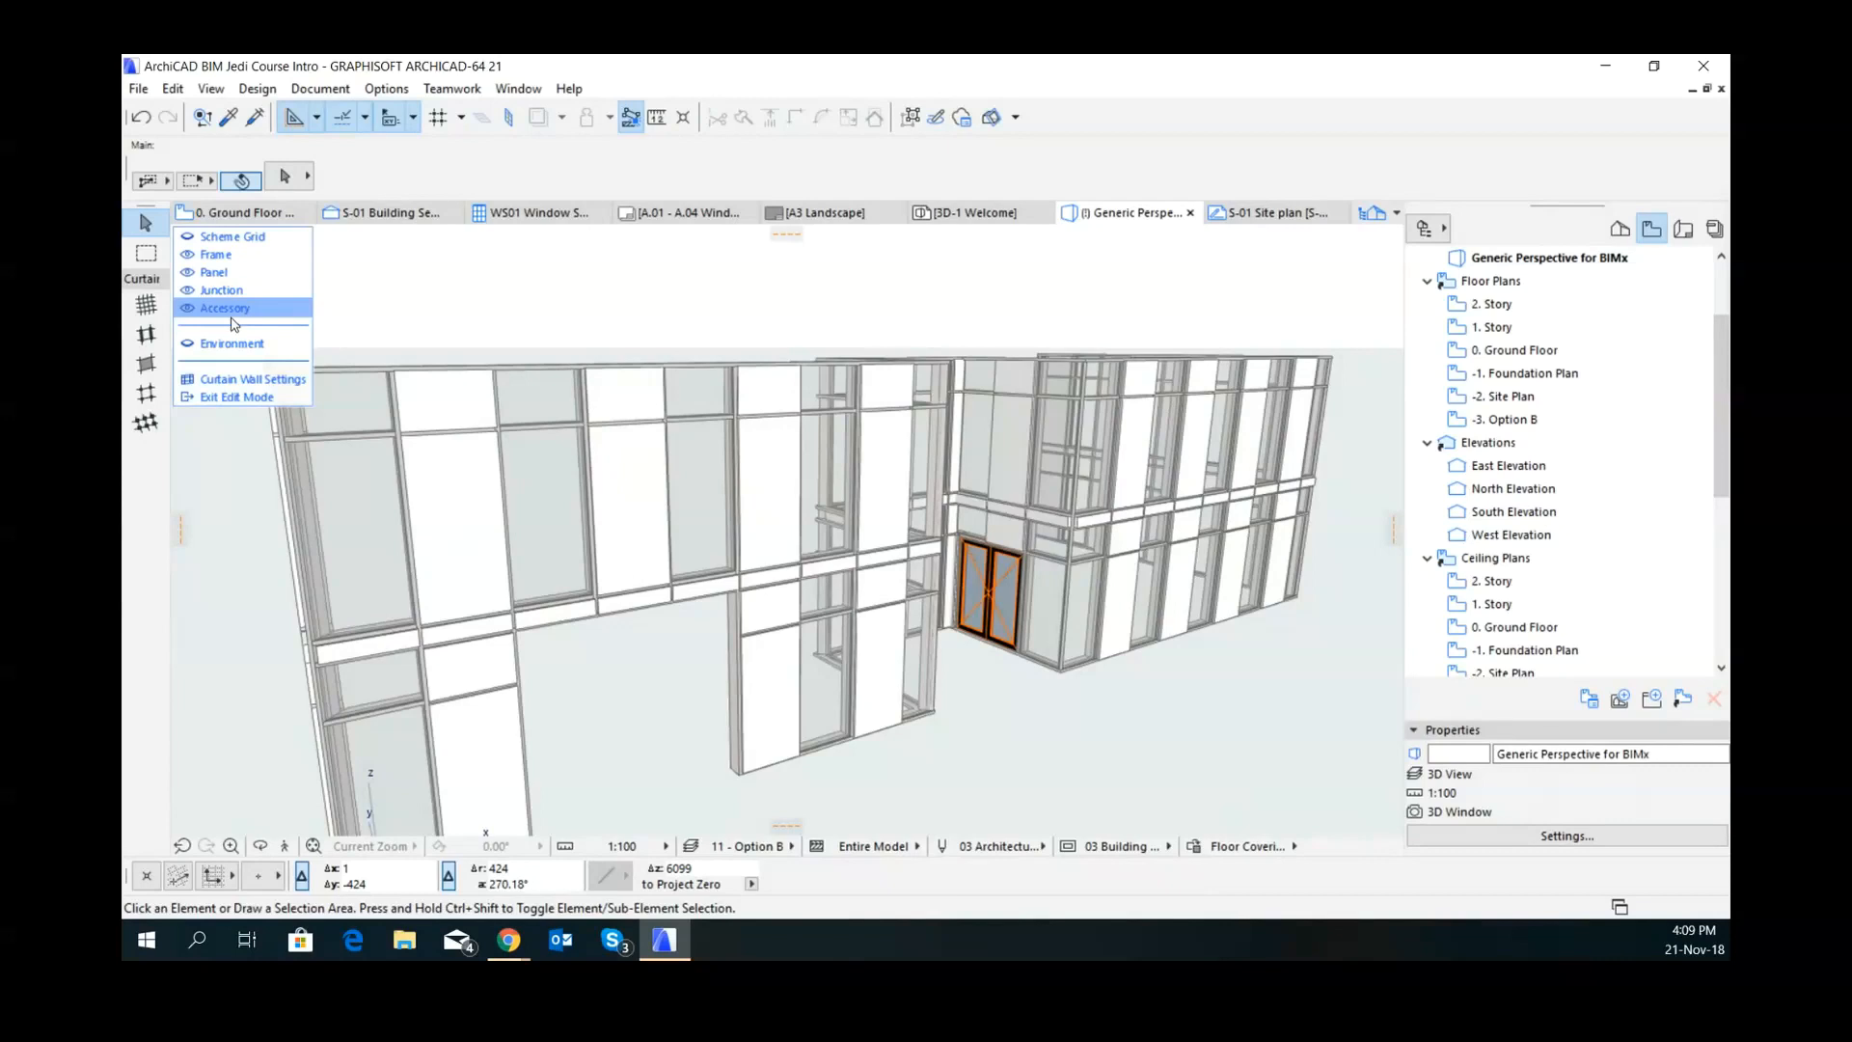
{"action": "left_click", "coordinate": [205, 346]}
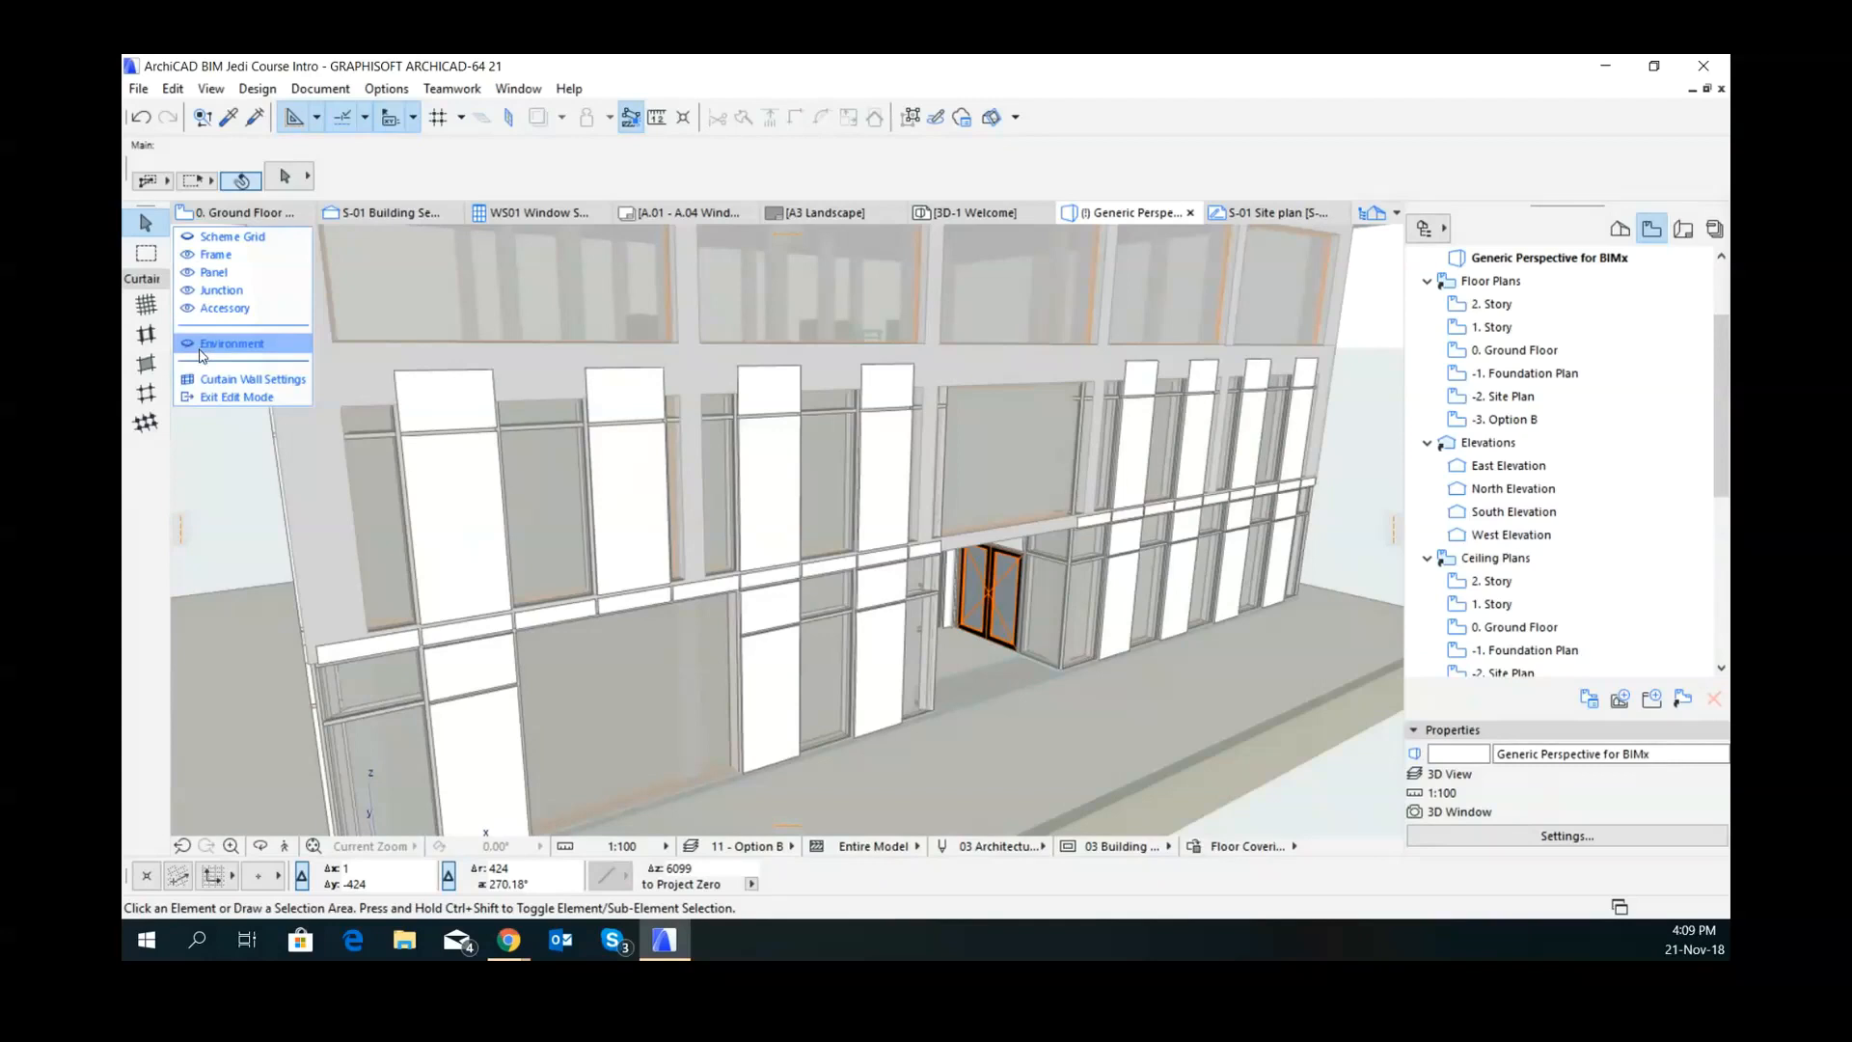
{"action": "left_click", "coordinate": [199, 350]}
{"action": "scroll", "coordinate": [1167, 687], "scroll_direction": "down", "scroll_amount": 2}
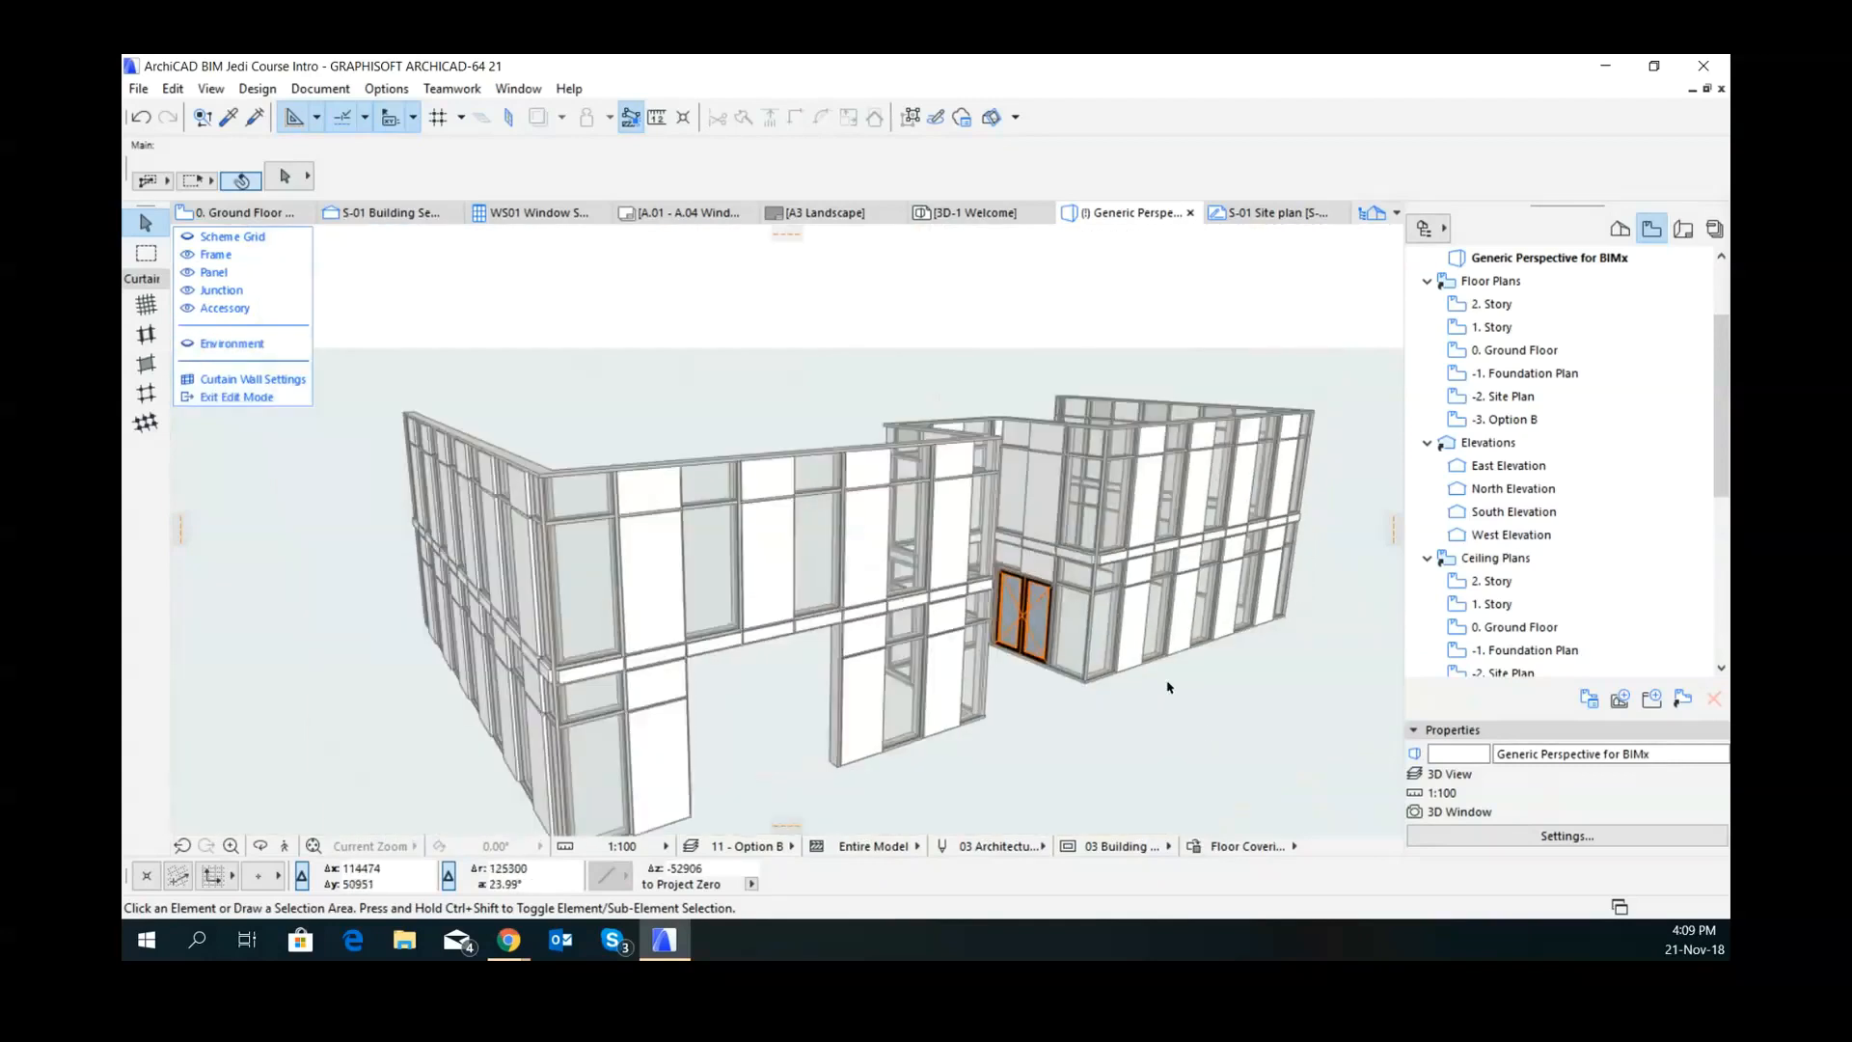
{"action": "middle_click_drag", "start_coordinate": [1167, 687], "coordinate": [985, 689], "text": "shift"}
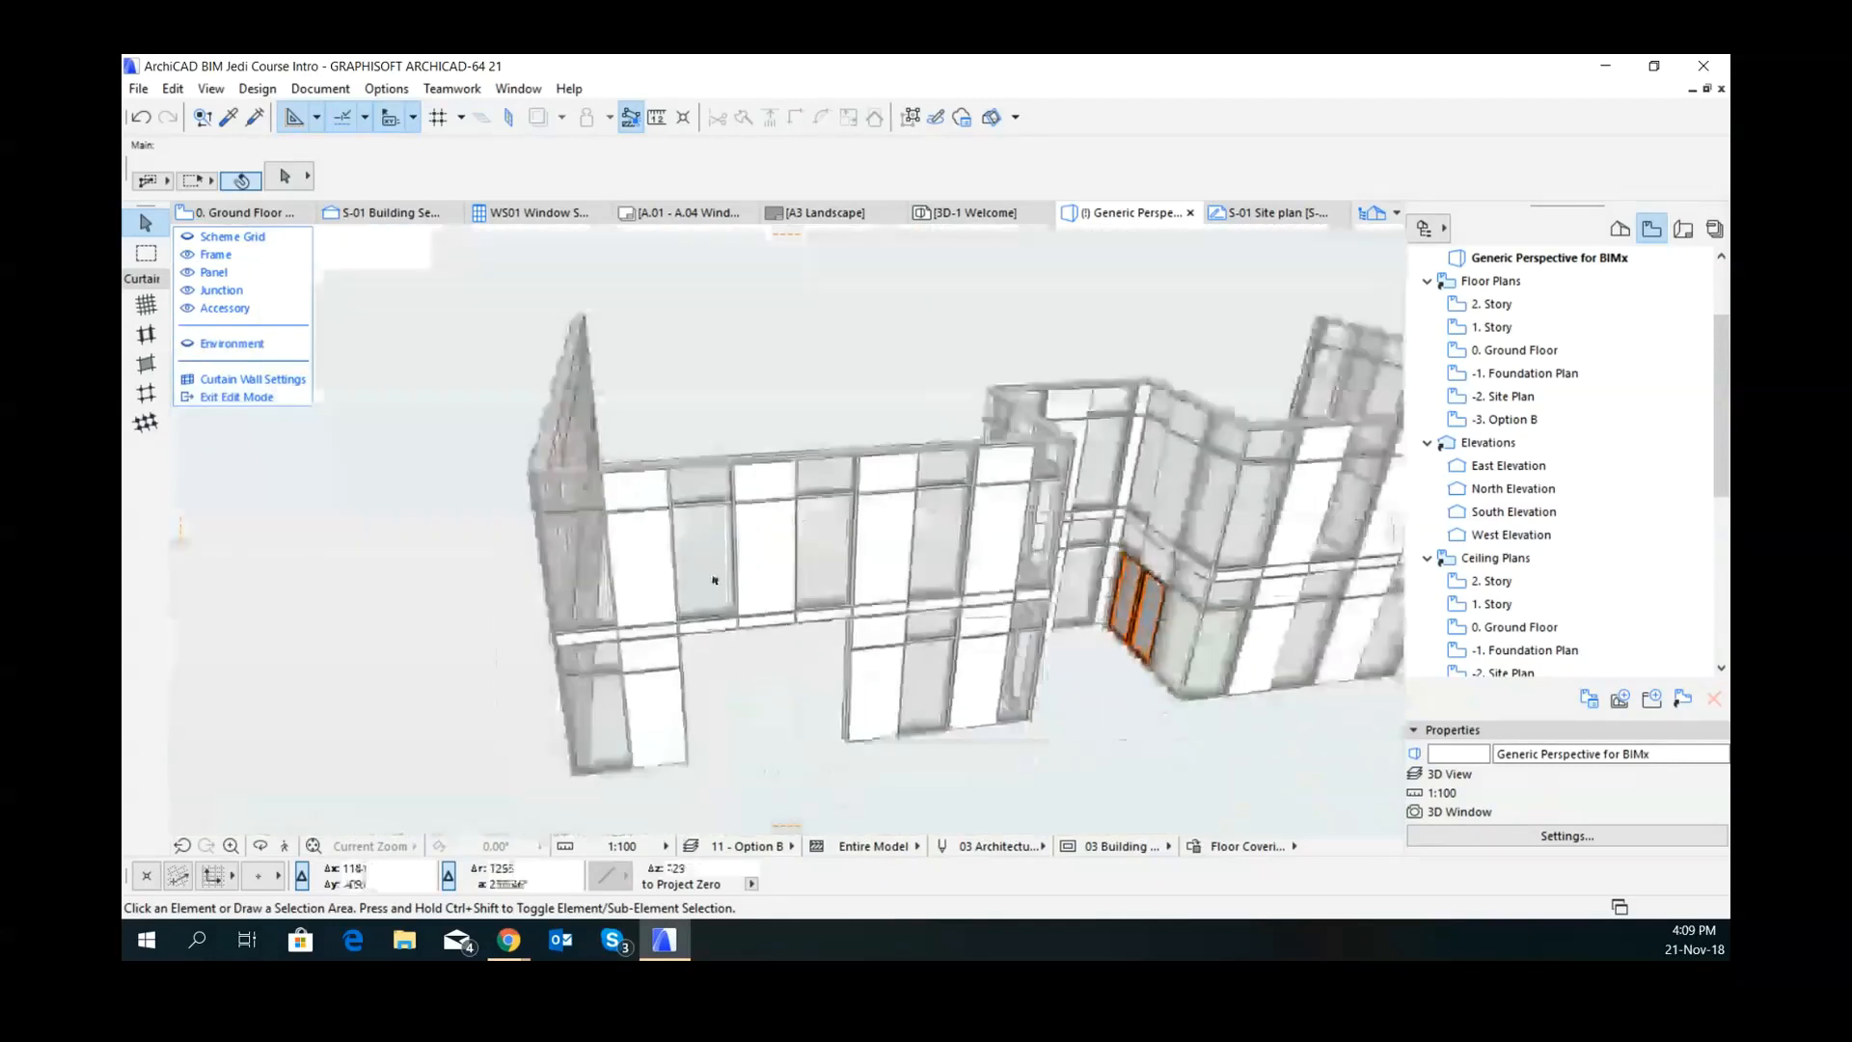
{"action": "left_click", "coordinate": [231, 398]}
- Examine the bottom edge and end corner of the curtain wall's front façade against the ground and the building
{"action": "middle_click_drag", "start_coordinate": [581, 573], "coordinate": [695, 696], "text": "shift"}
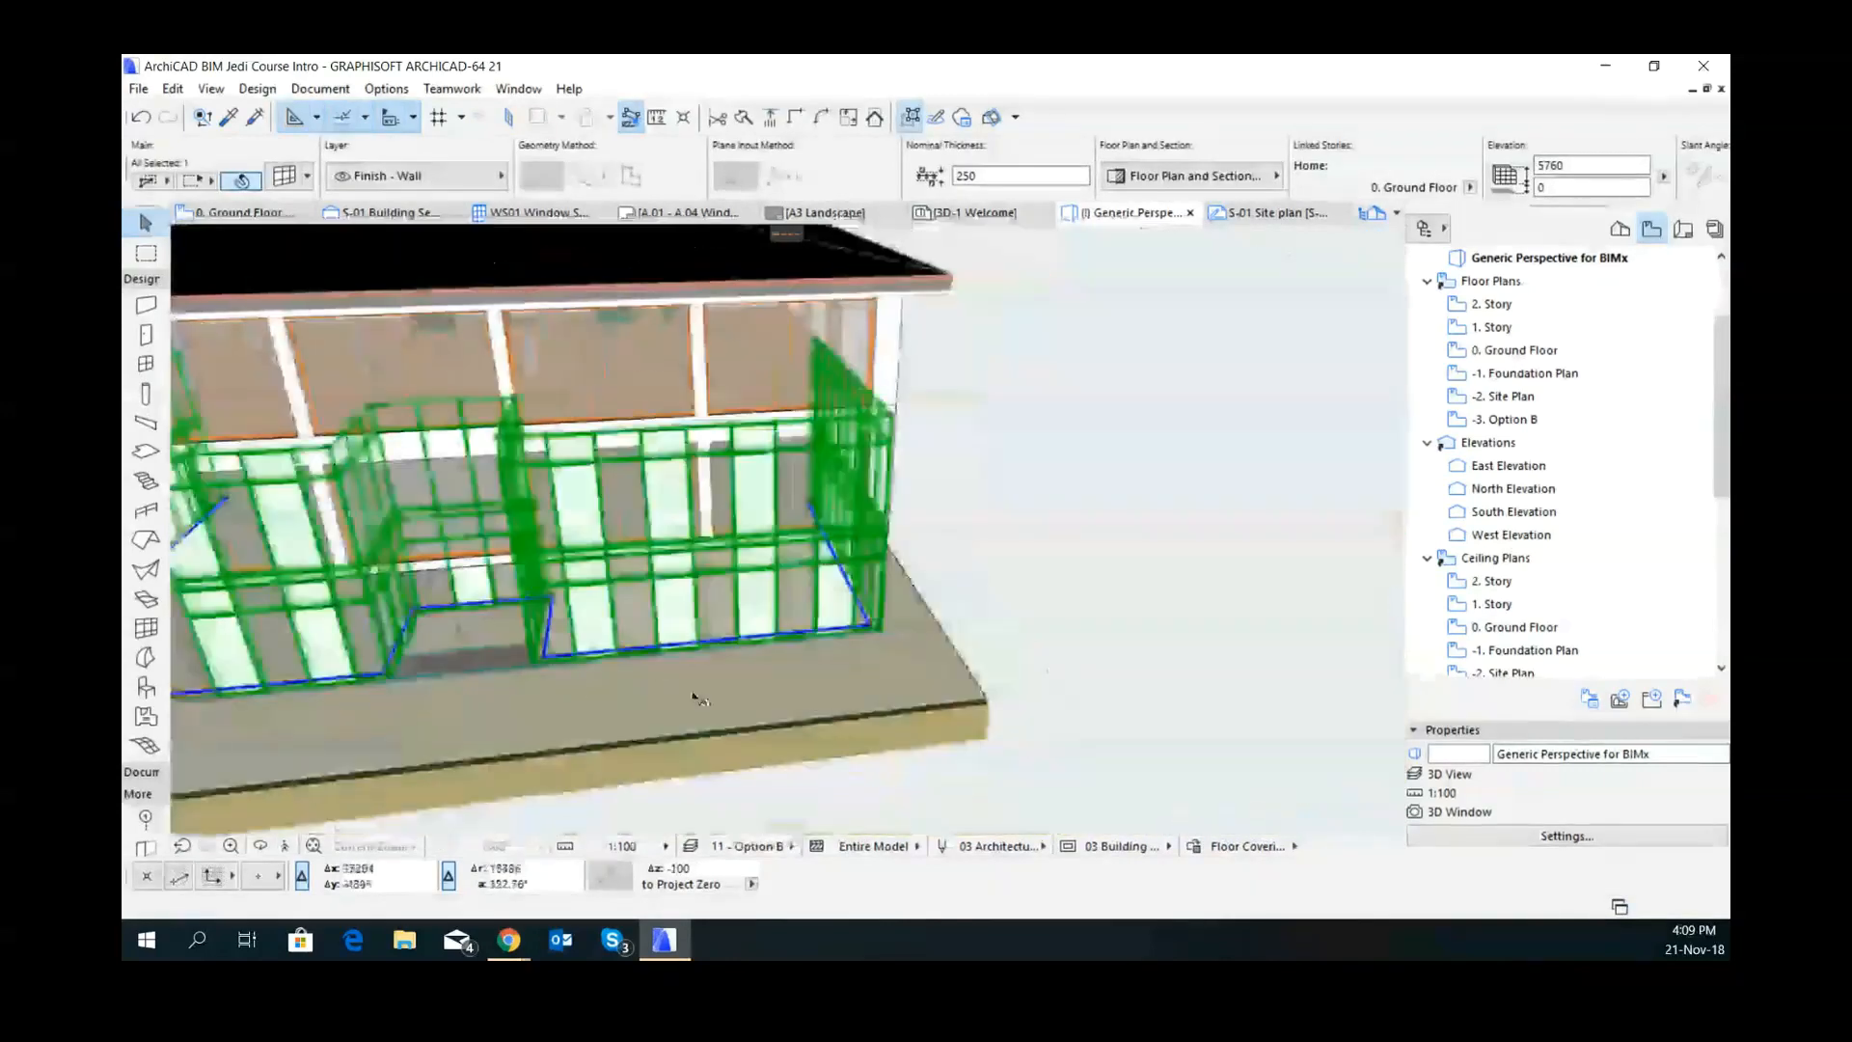
{"action": "scroll", "coordinate": [696, 699], "scroll_direction": "up", "scroll_amount": 3}
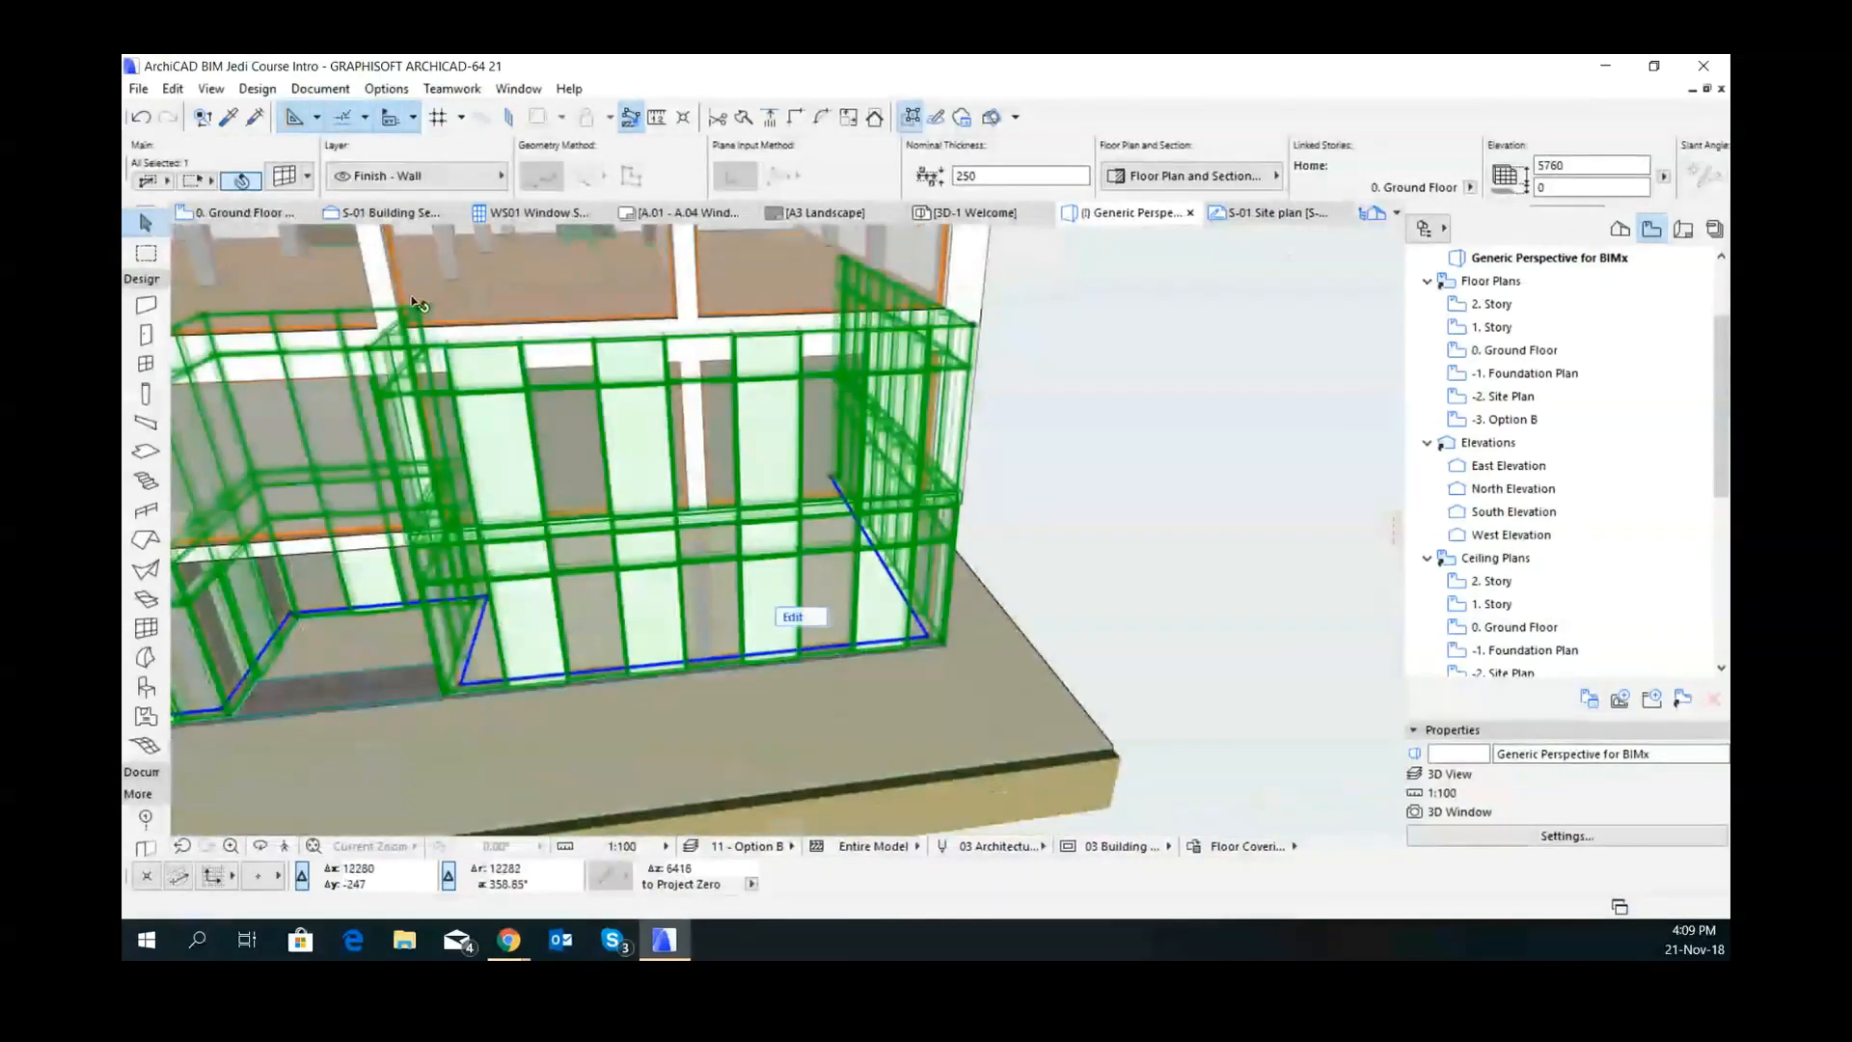
{"action": "middle_click_drag", "start_coordinate": [924, 656], "coordinate": [831, 594], "text": "shift"}
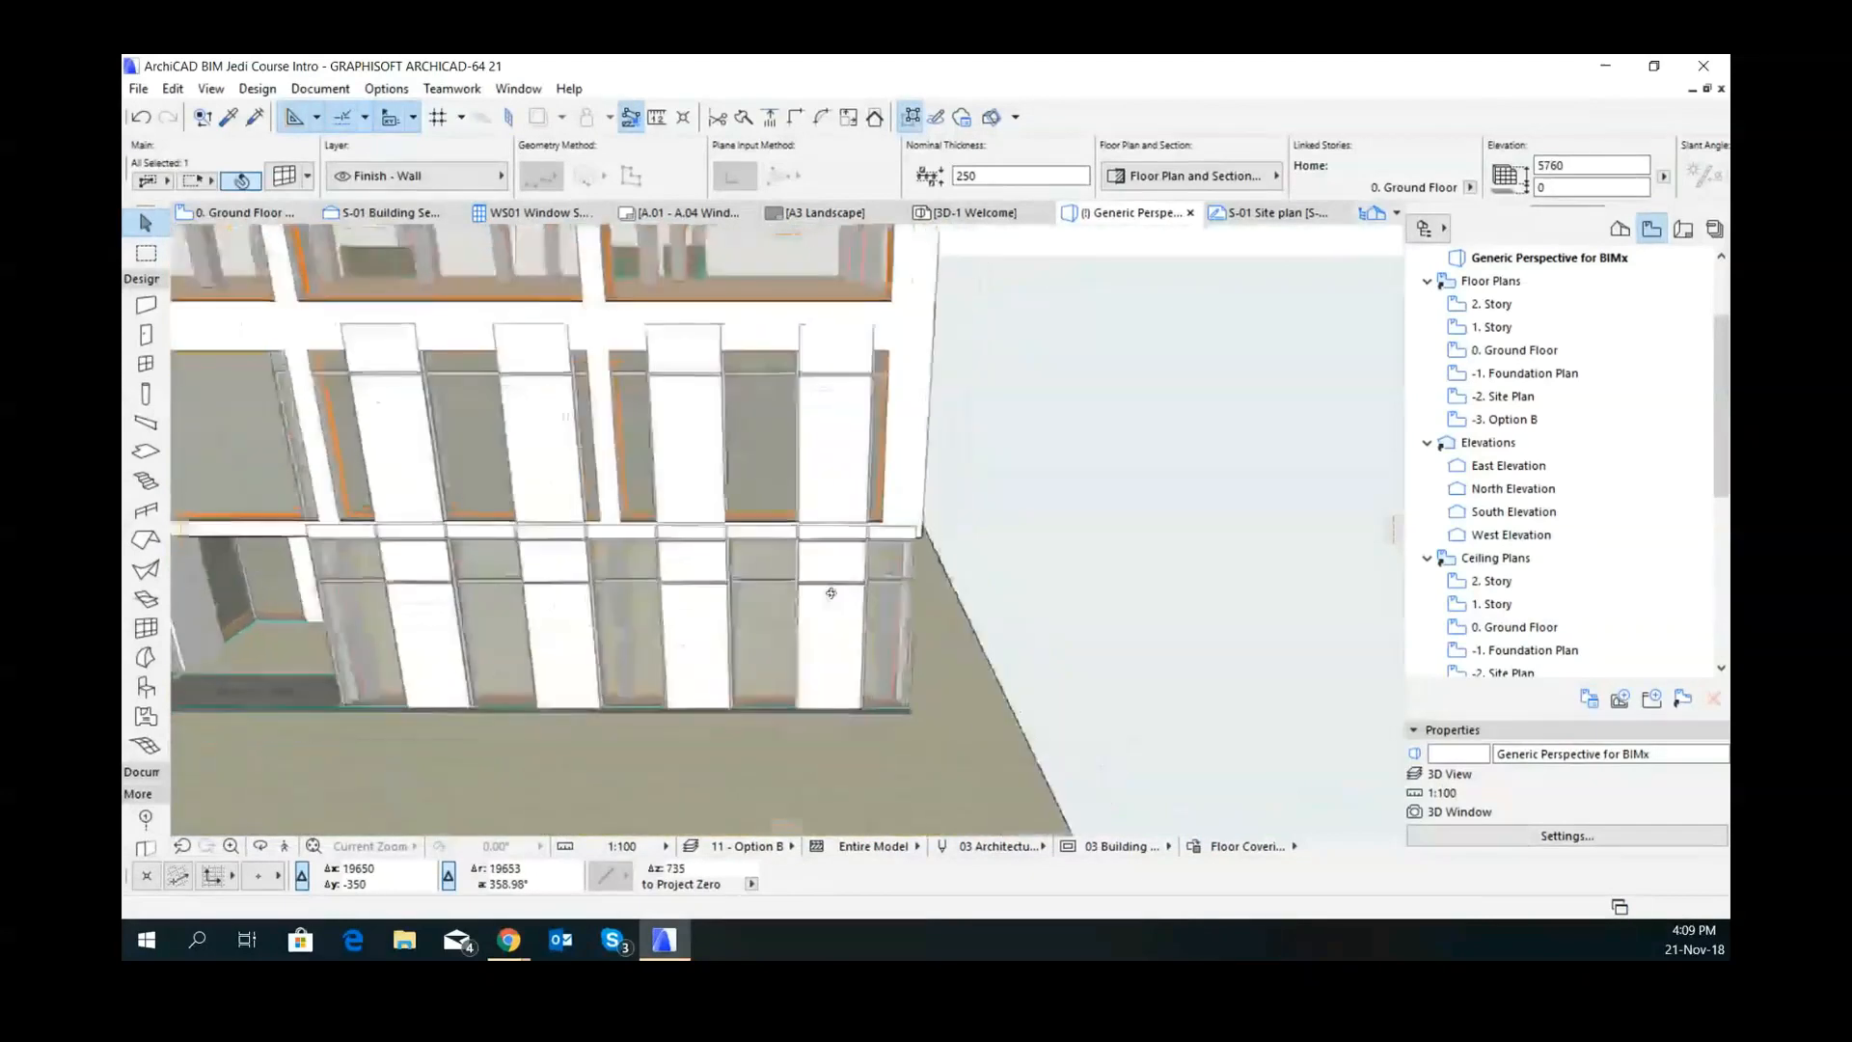
{"action": "scroll", "coordinate": [873, 680], "scroll_direction": "up", "scroll_amount": 5}
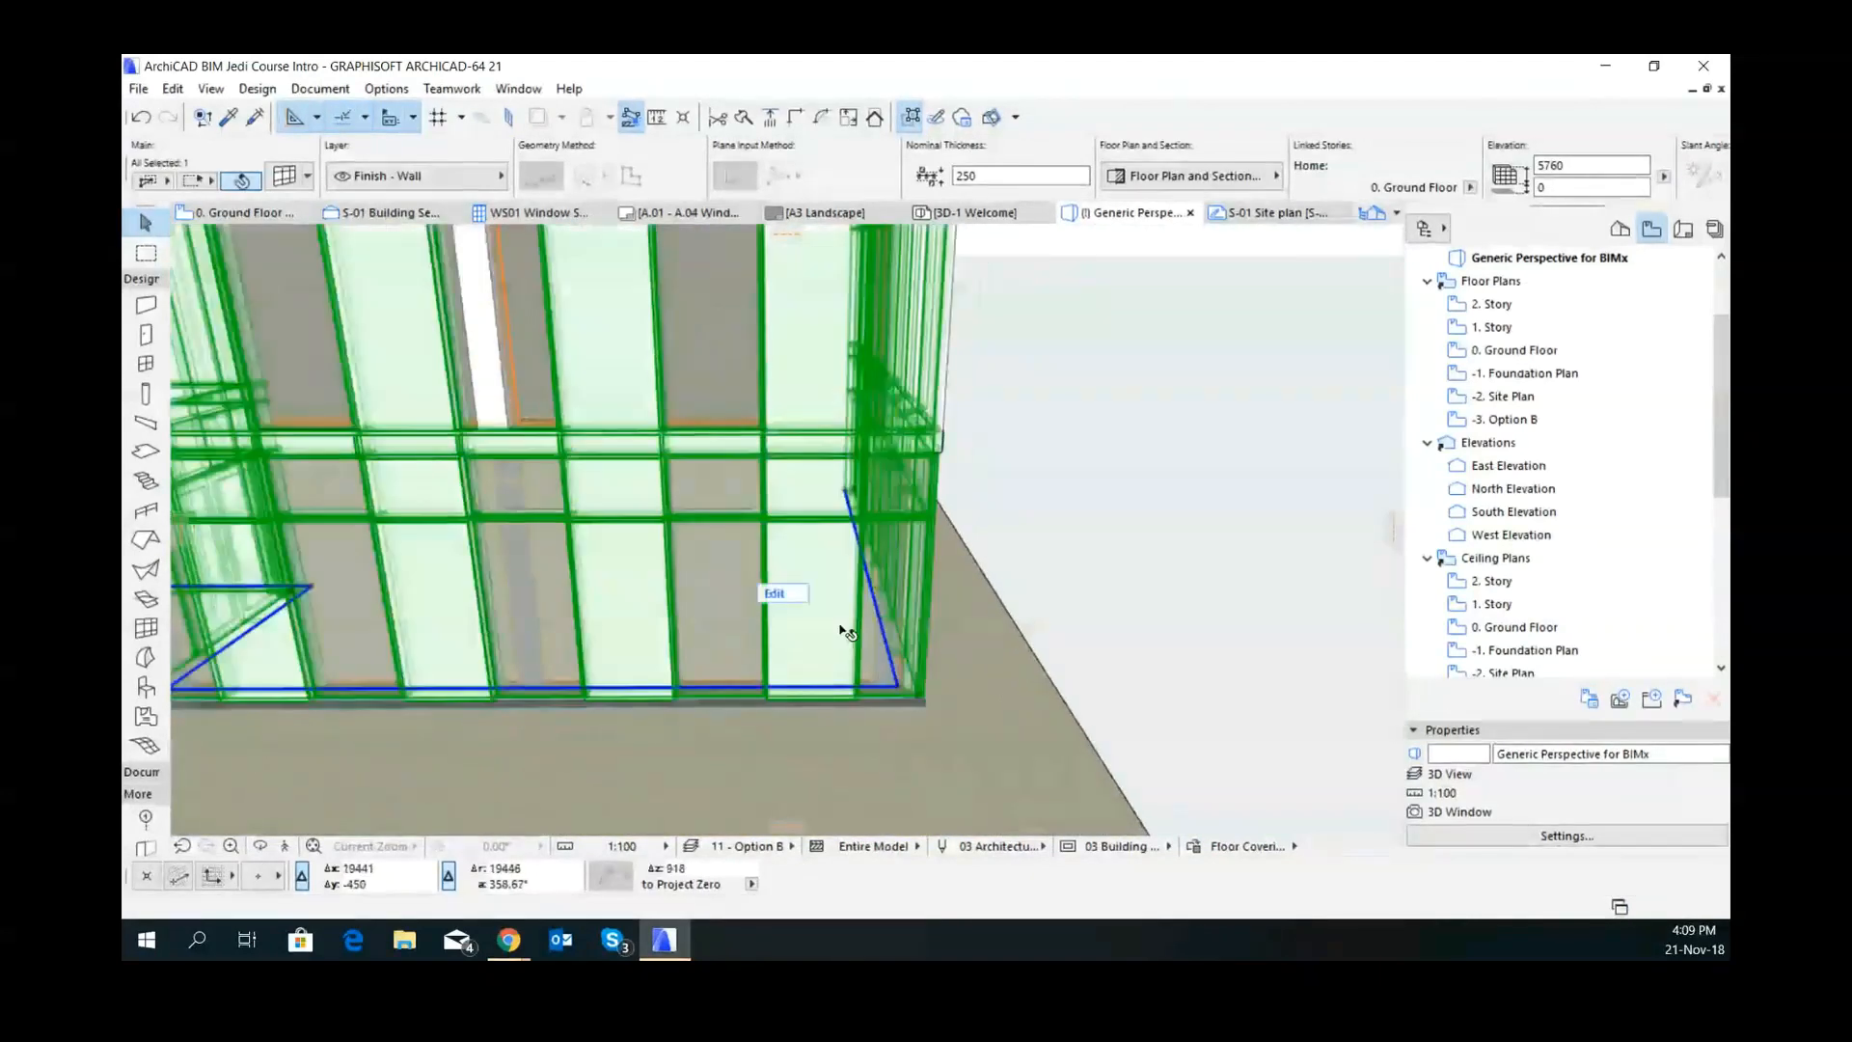
{"action": "scroll", "coordinate": [841, 664], "scroll_direction": "up", "scroll_amount": 4}
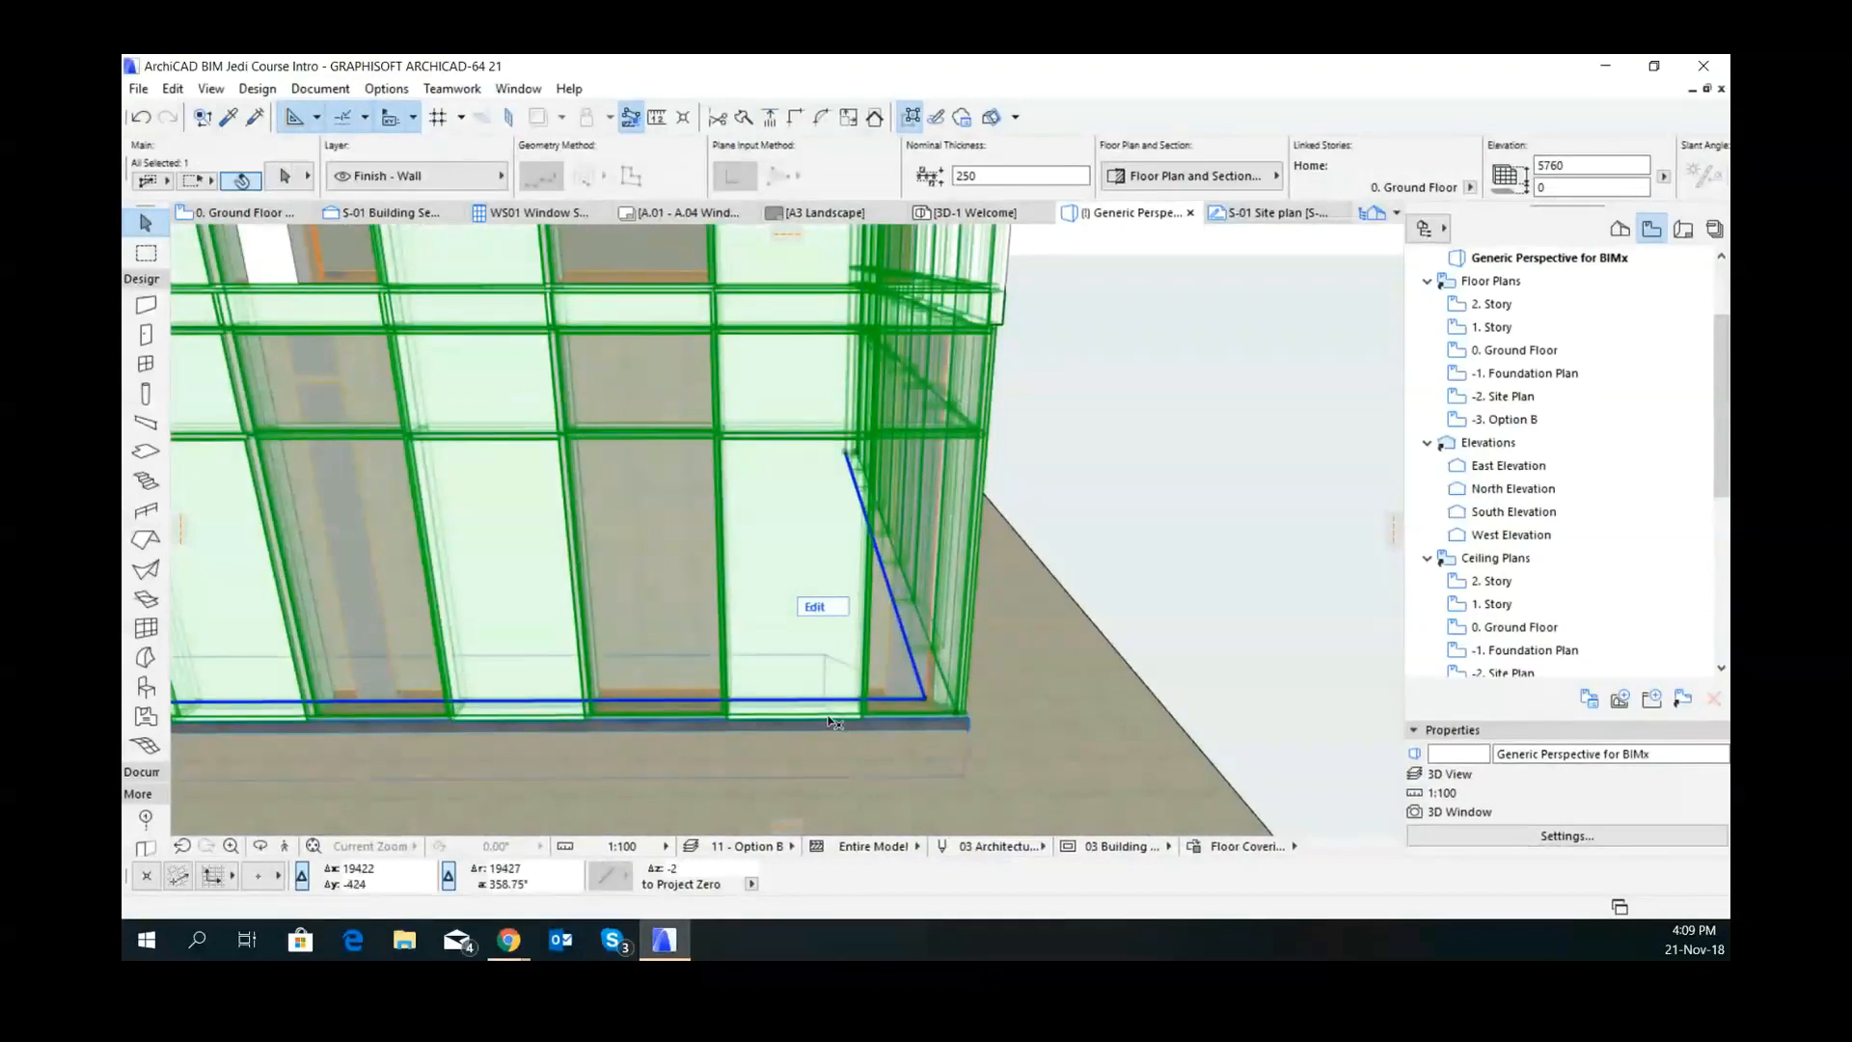
{"action": "scroll", "coordinate": [828, 662], "scroll_direction": "up", "scroll_amount": 3}
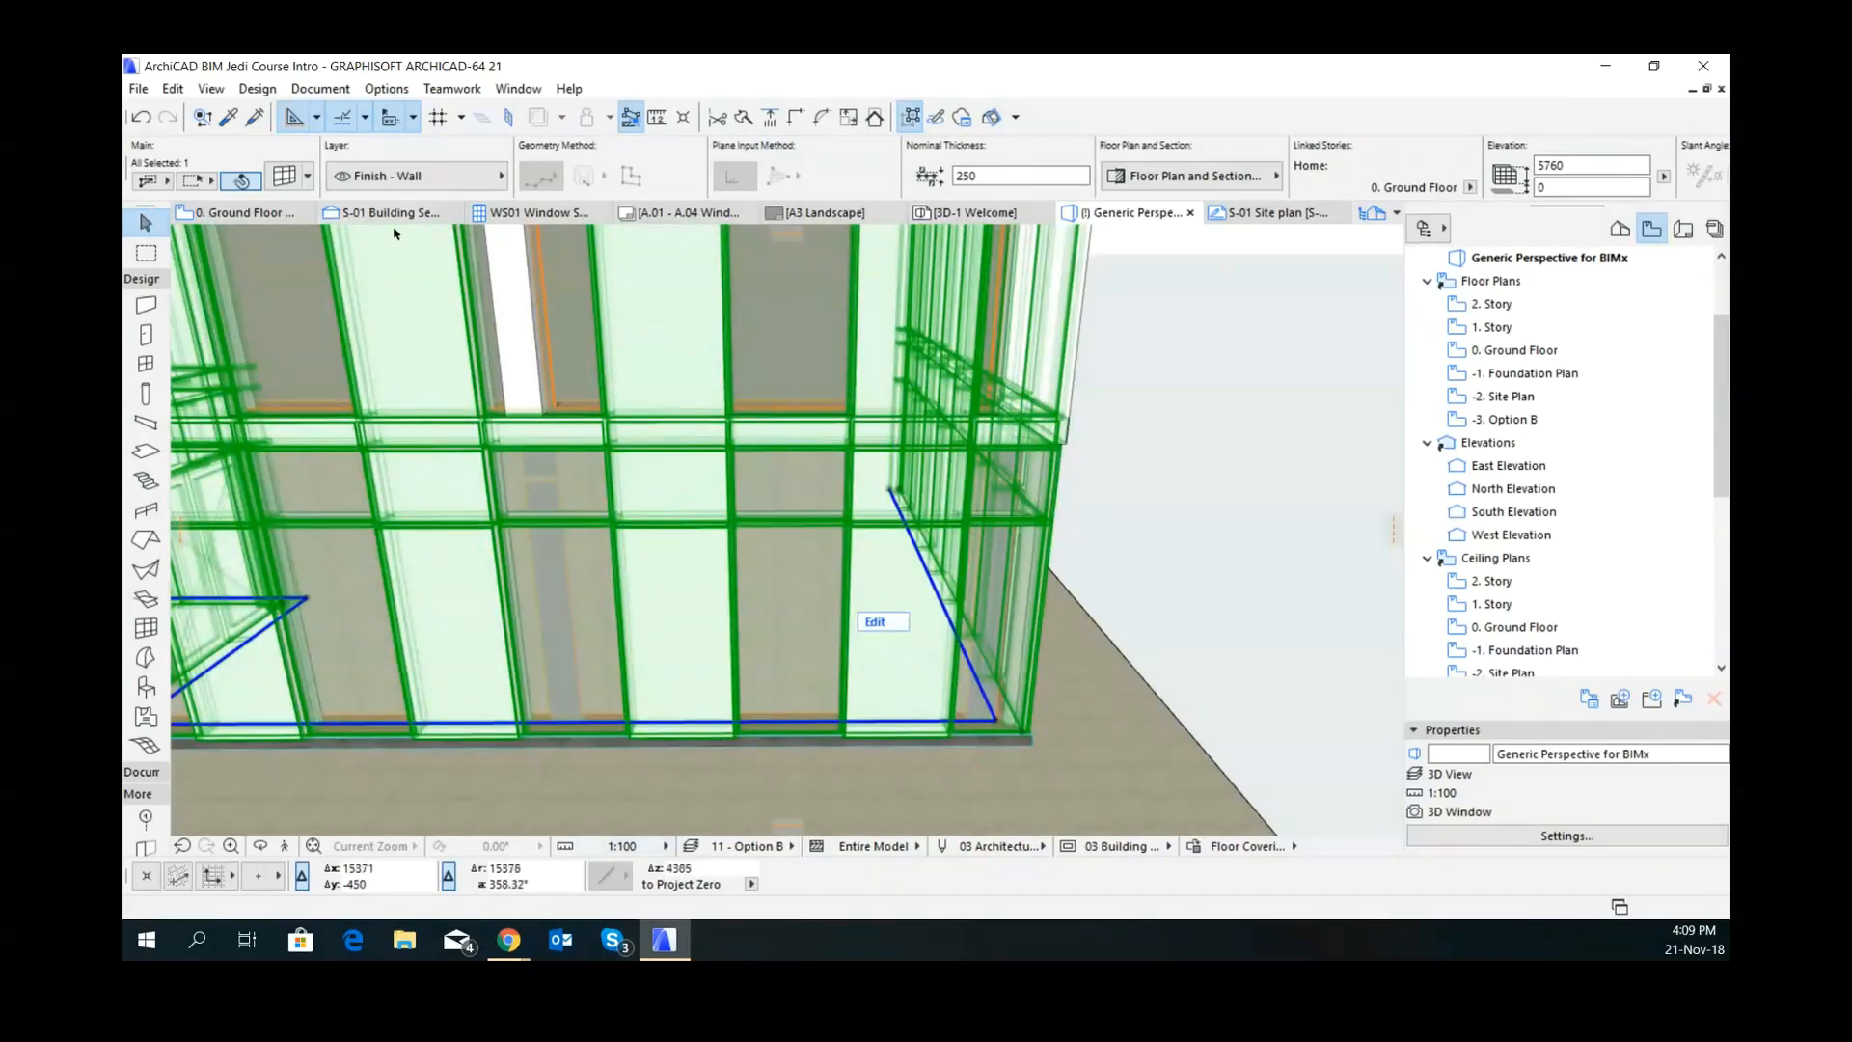
{"action": "middle_click_drag", "start_coordinate": [648, 615], "coordinate": [906, 662]}
{"action": "middle_click_drag", "start_coordinate": [909, 567], "coordinate": [802, 557]}
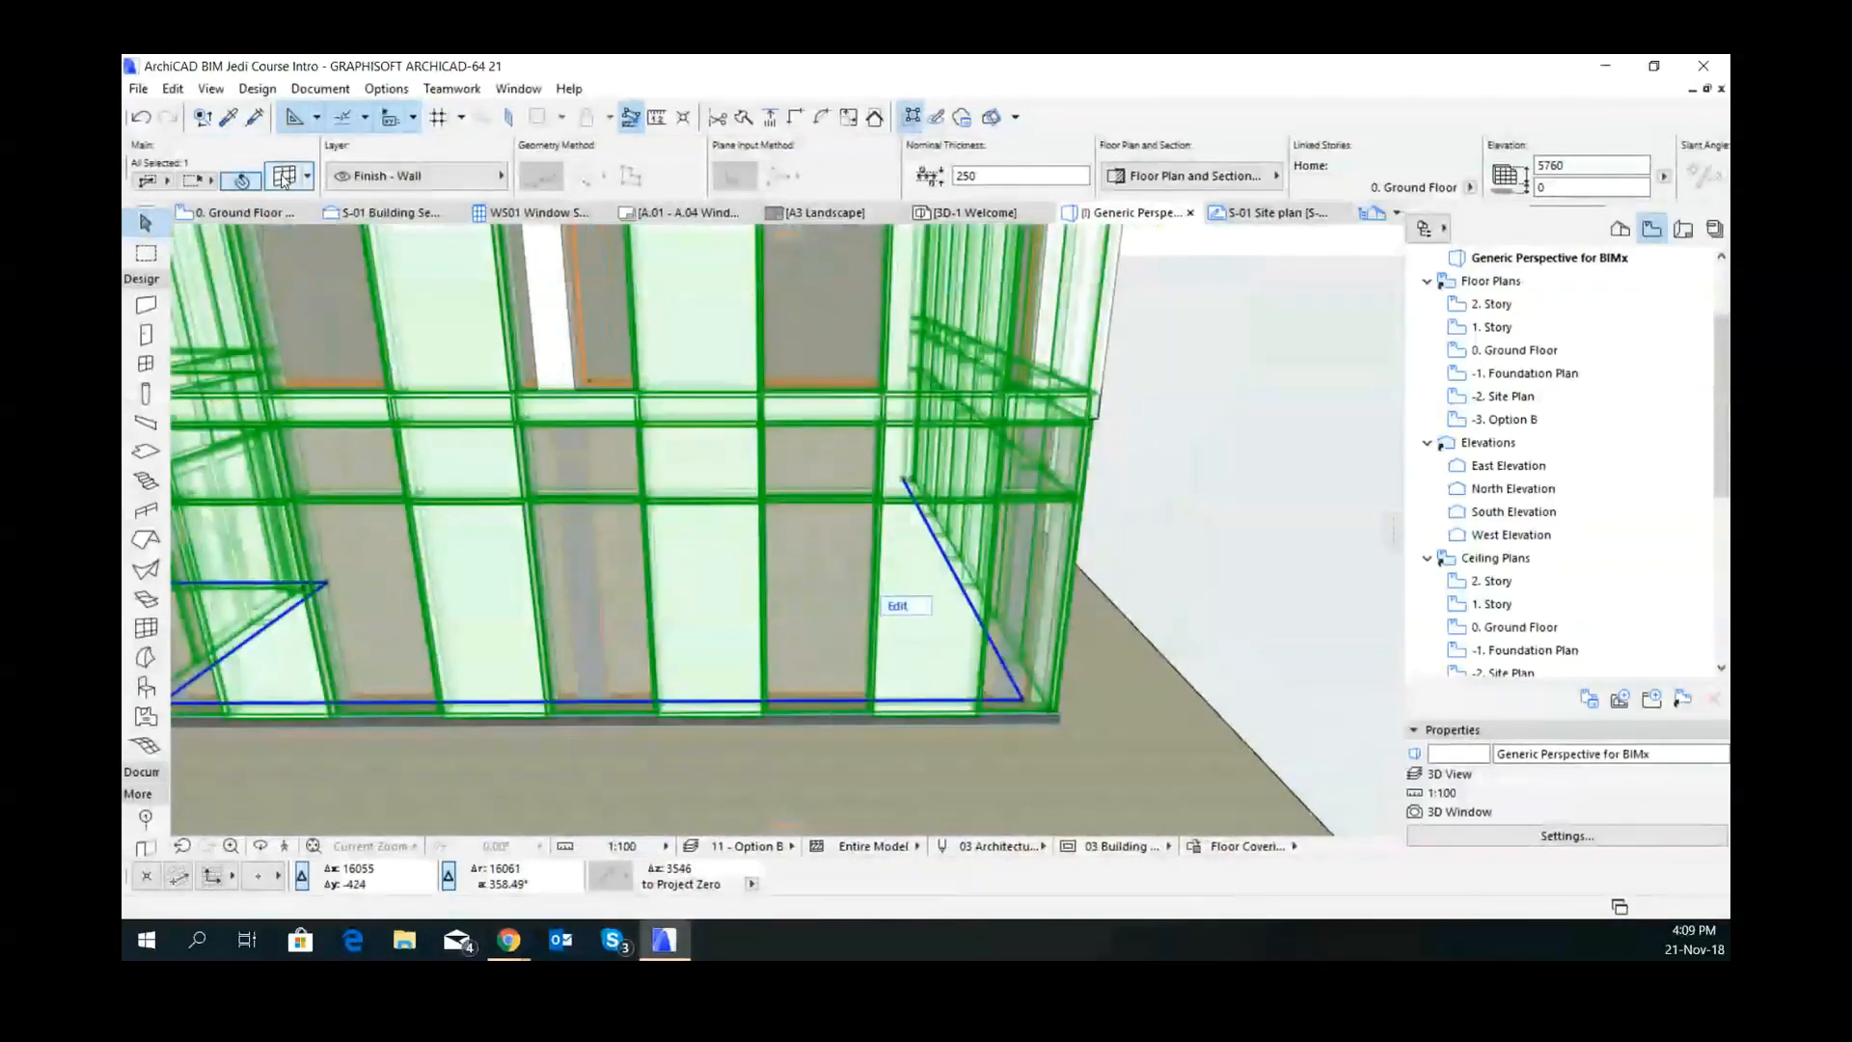
- Review the curtain wall's scheme settings, including column widths, row heights and pattern position, and close them with no option changed
{"action": "left_click", "coordinate": [284, 177]}
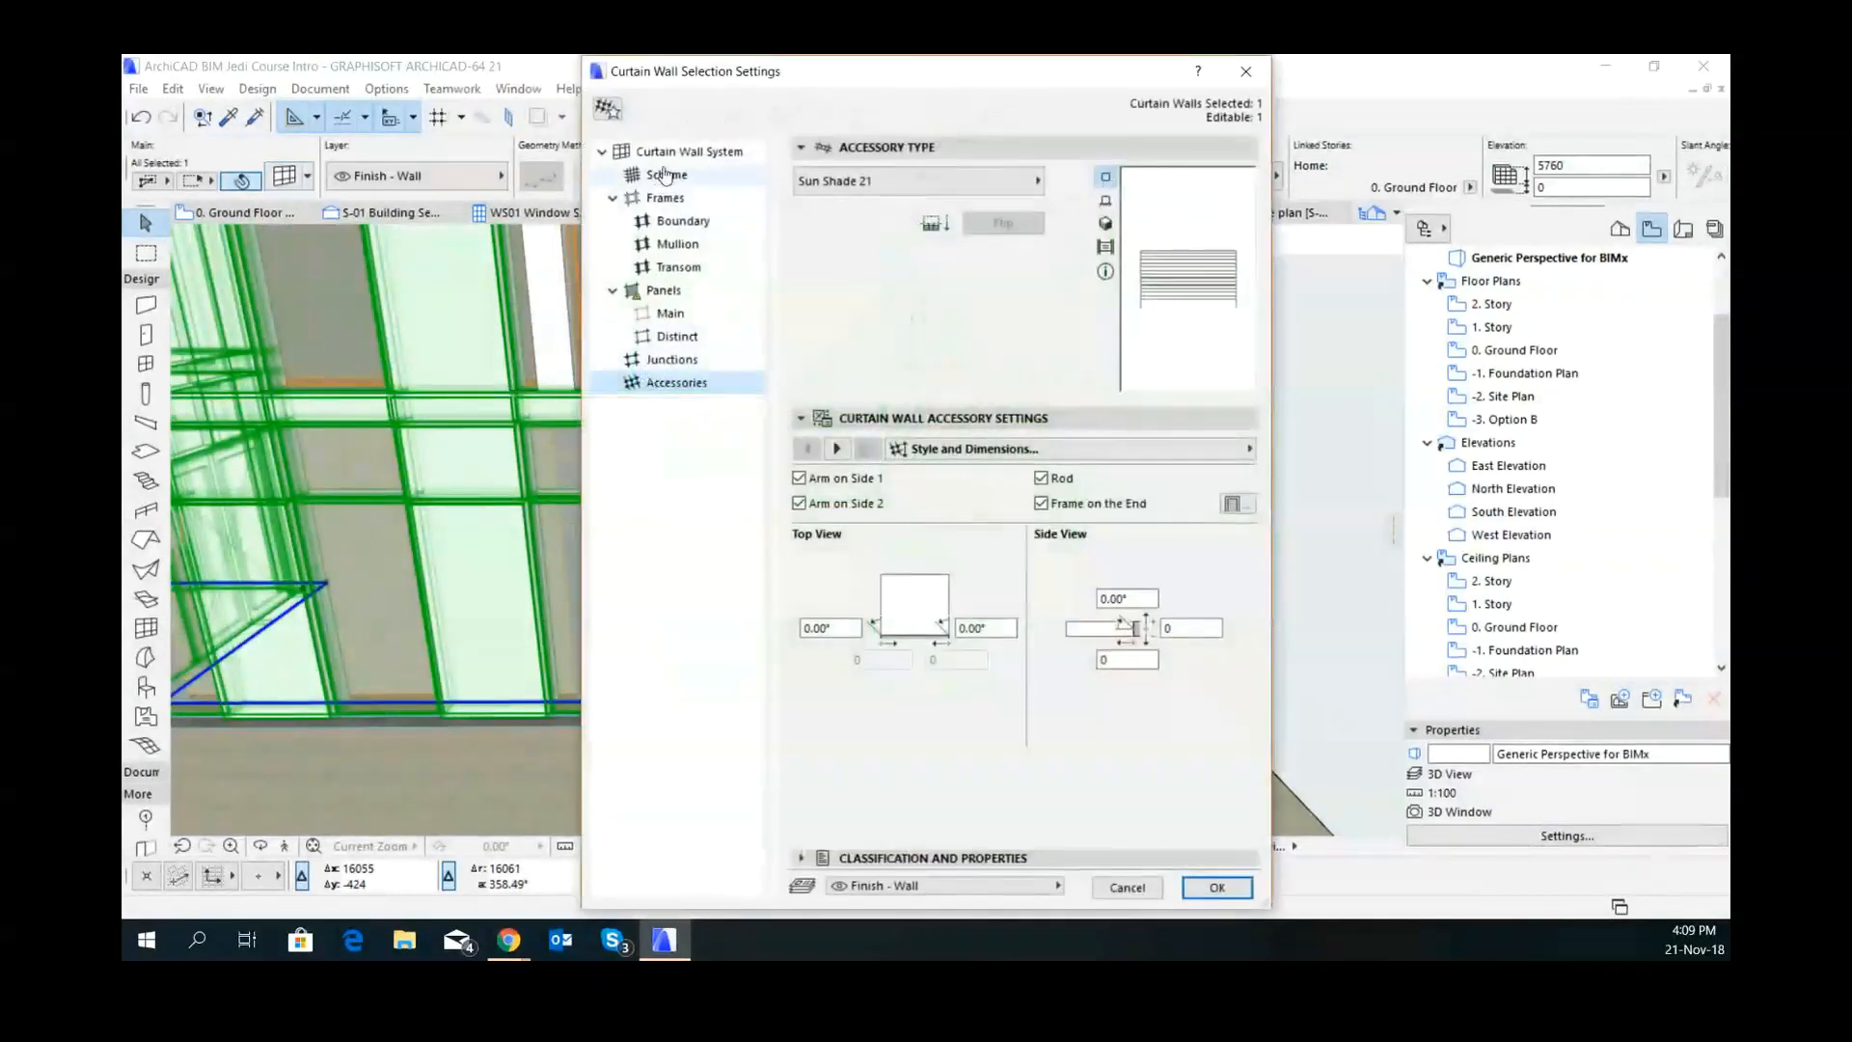
{"action": "left_click", "coordinate": [666, 175]}
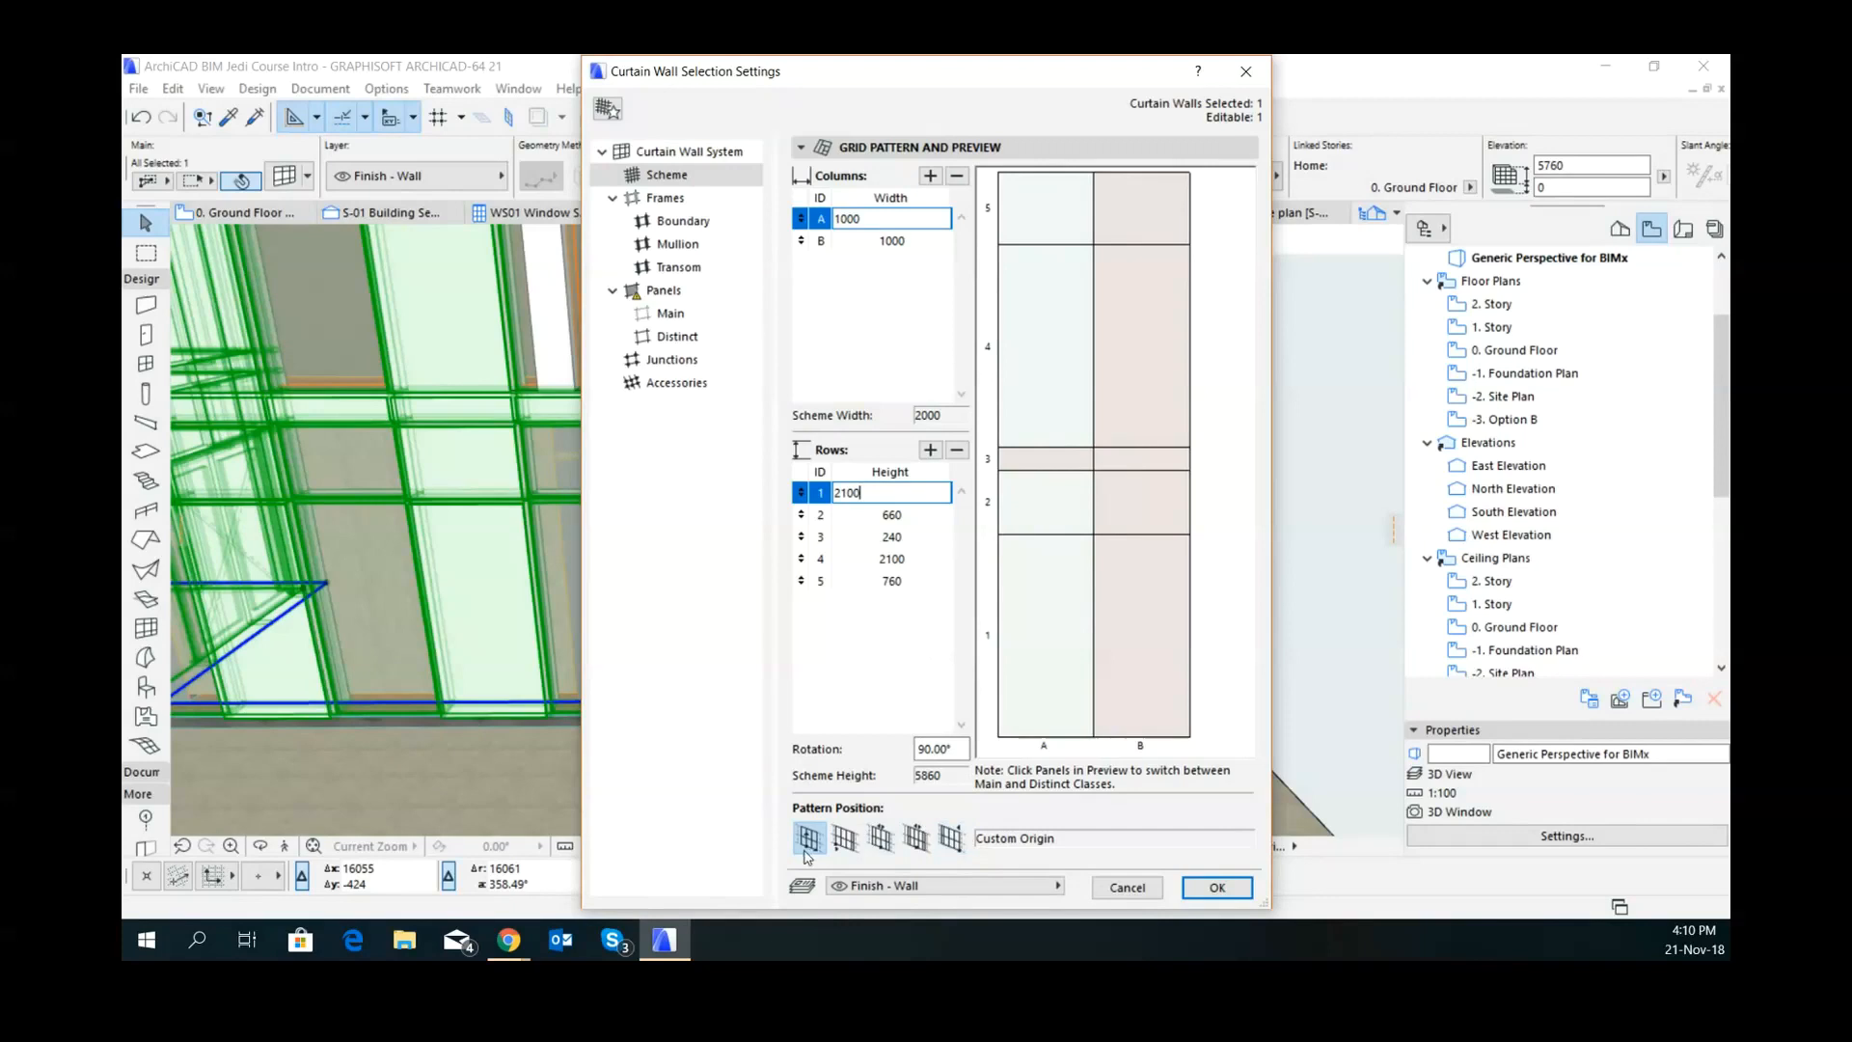
{"action": "left_click", "coordinate": [1243, 897]}
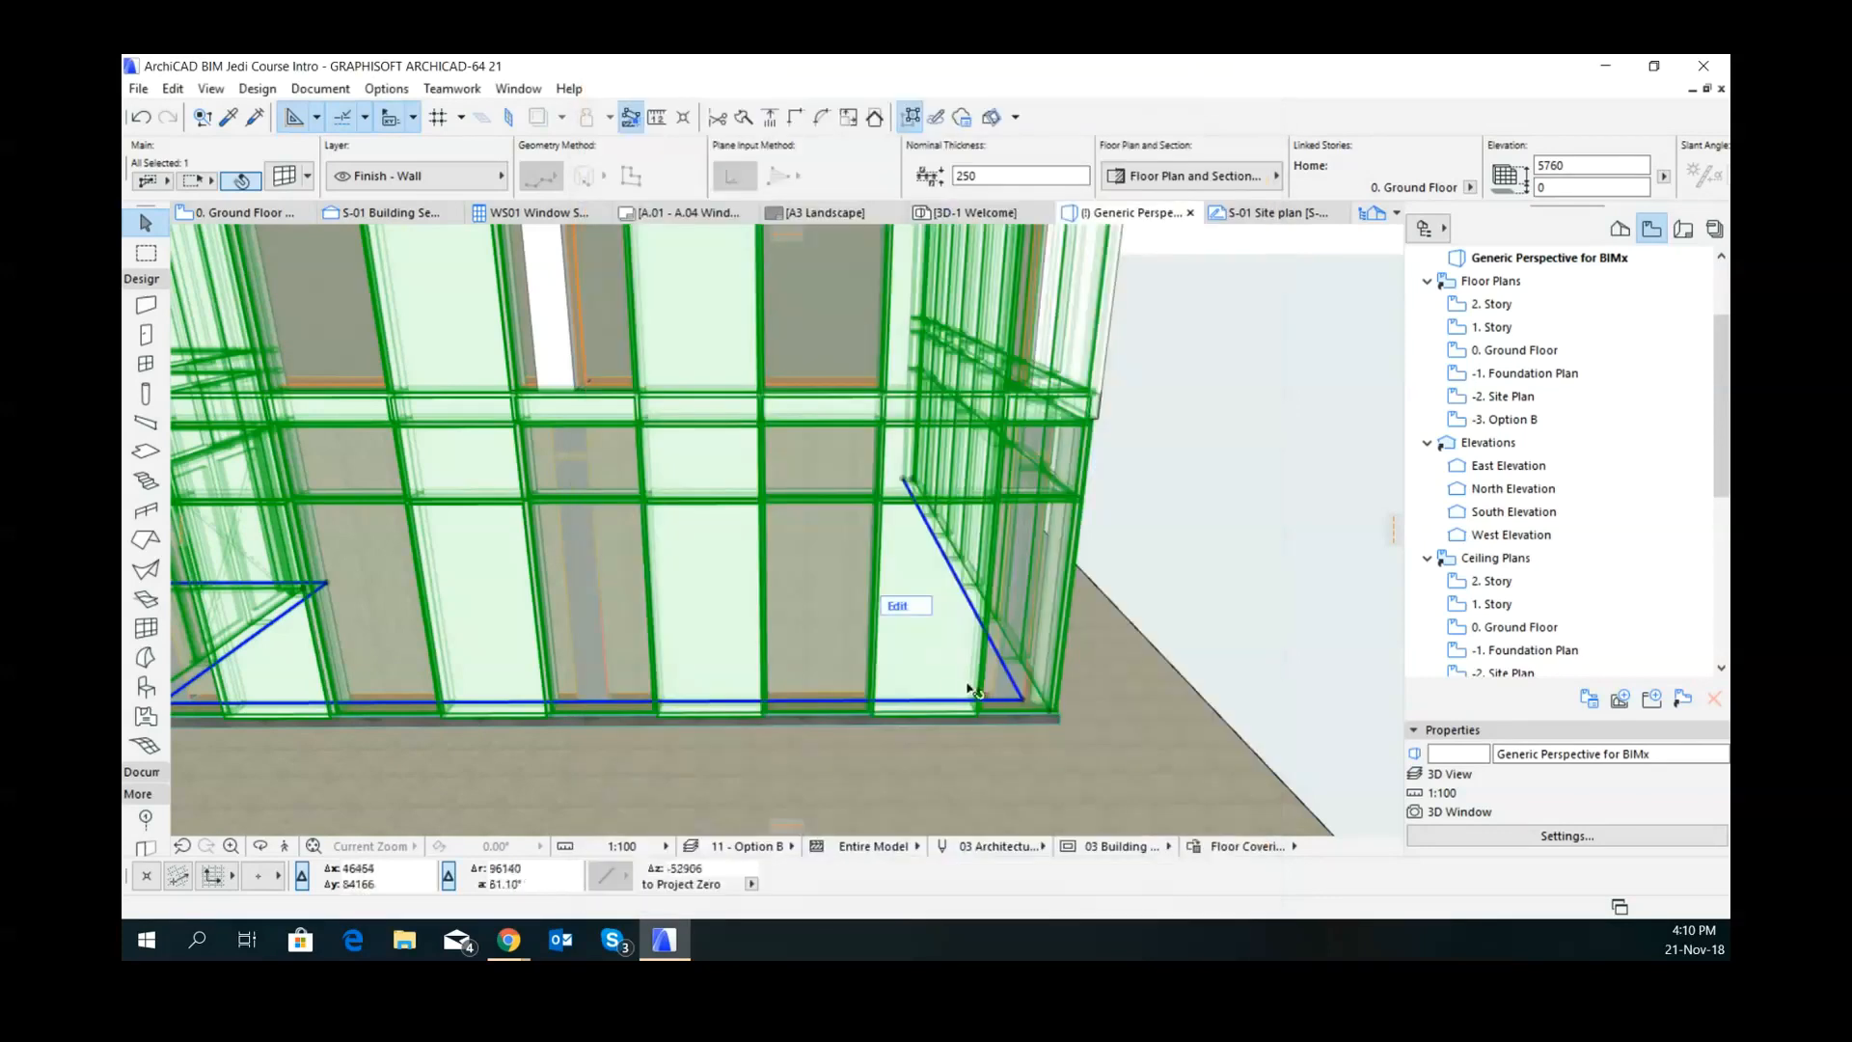
{"action": "scroll", "coordinate": [596, 660], "scroll_direction": "down", "scroll_amount": 2}
{"action": "middle_click_drag", "start_coordinate": [596, 660], "coordinate": [1133, 564]}
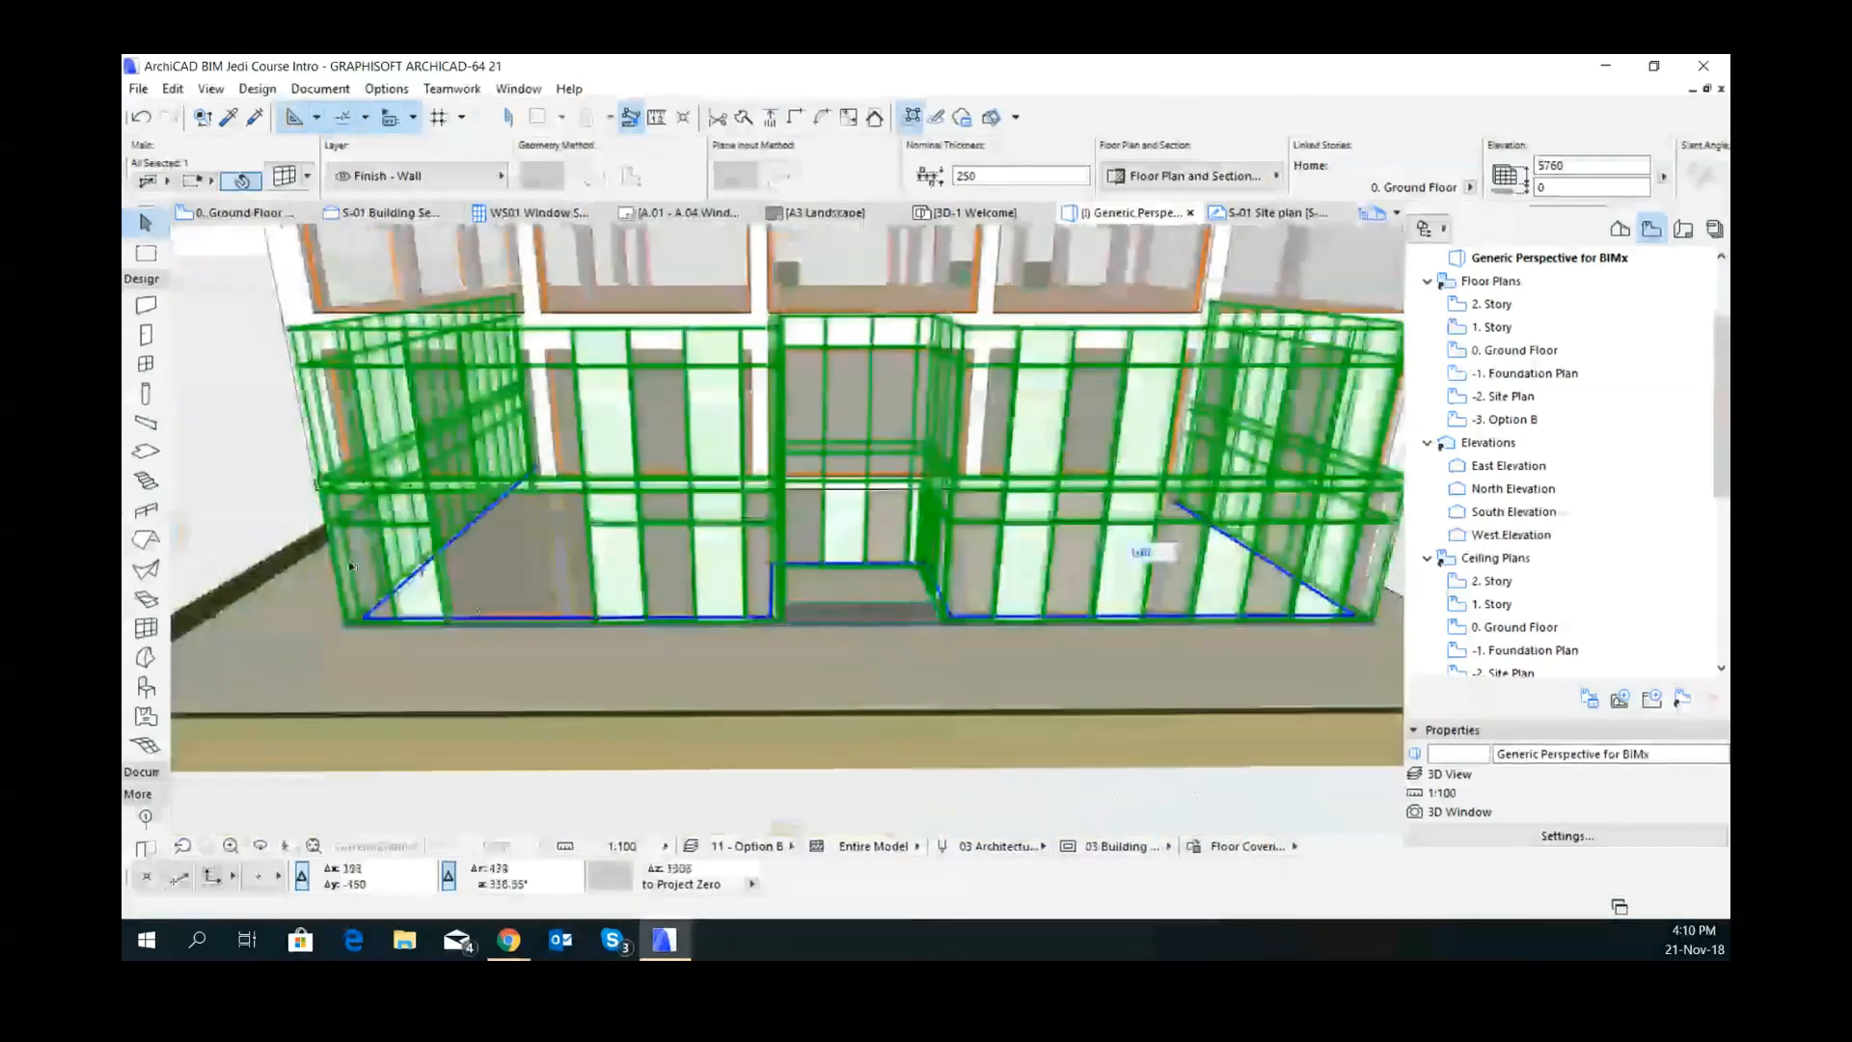
{"action": "middle_click_drag", "start_coordinate": [344, 599], "coordinate": [562, 558], "text": "shift"}
{"action": "scroll", "coordinate": [563, 558], "scroll_direction": "up", "scroll_amount": 5}
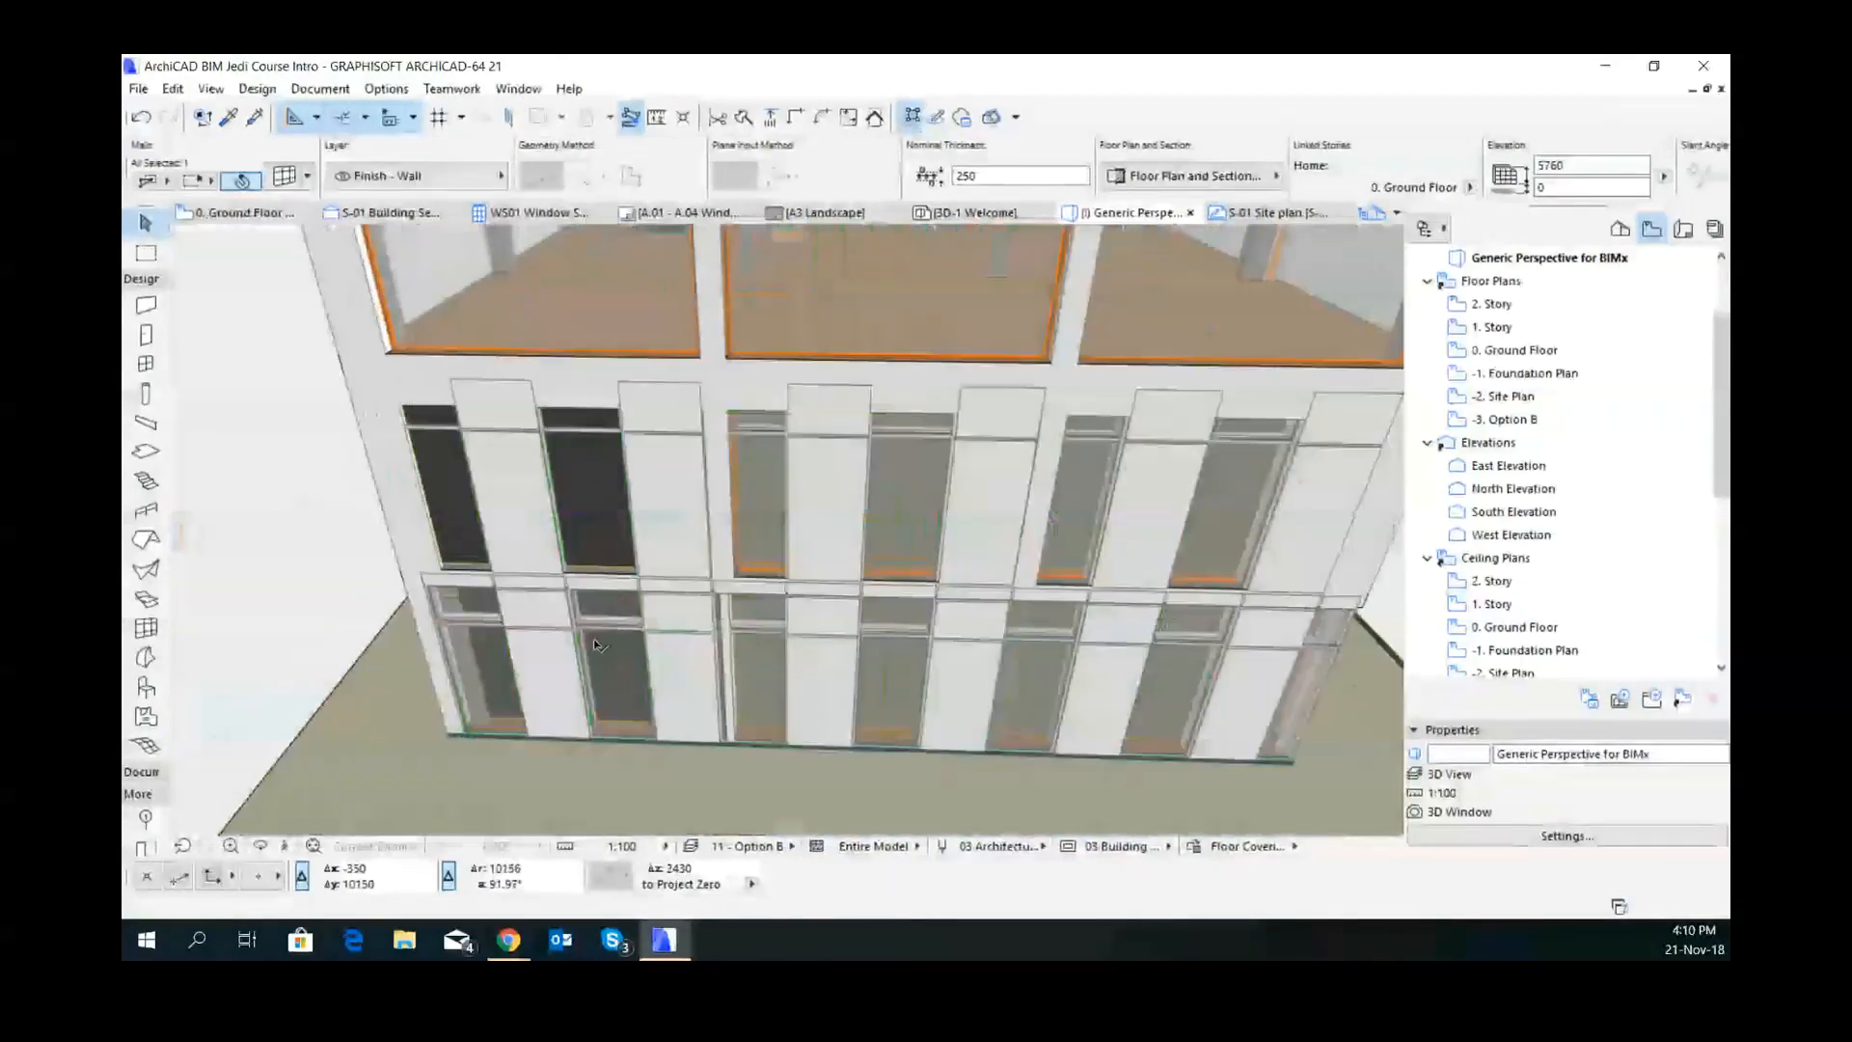
{"action": "scroll", "coordinate": [649, 545], "scroll_direction": "up", "scroll_amount": 3}
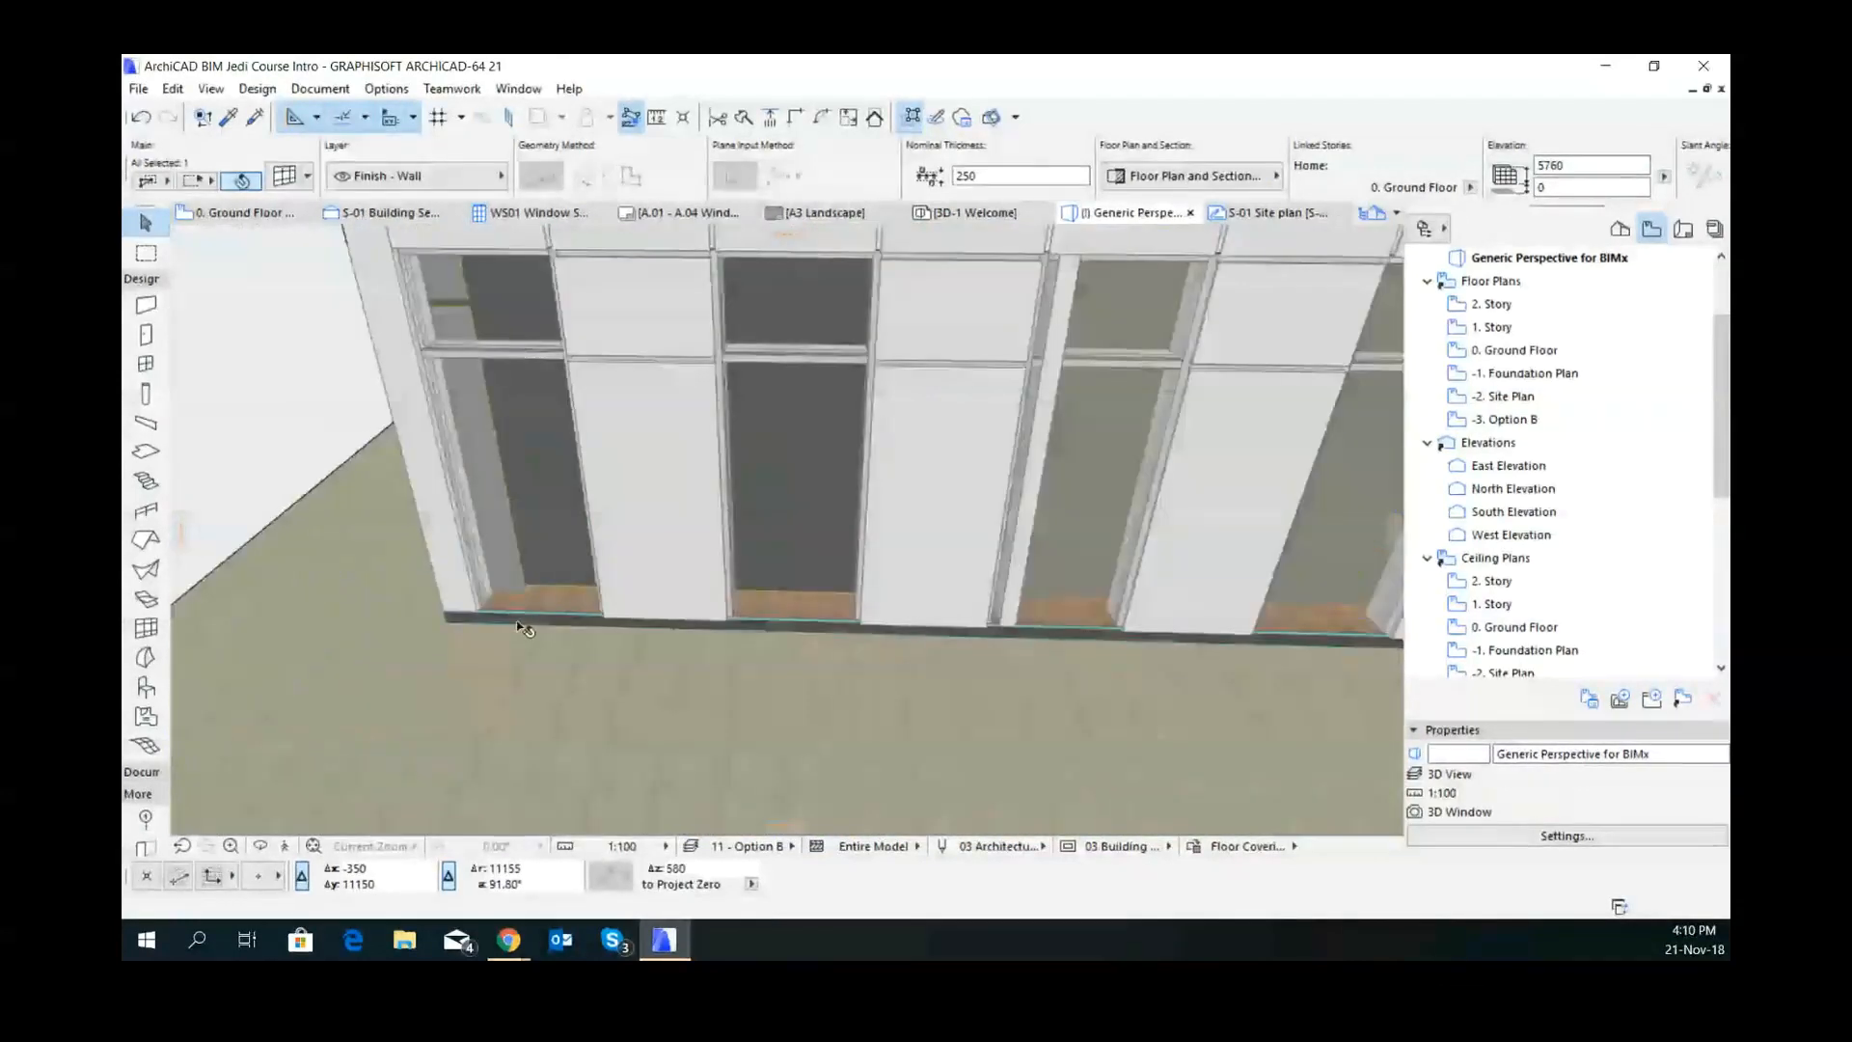
{"action": "scroll", "coordinate": [436, 611], "scroll_direction": "up", "scroll_amount": 3}
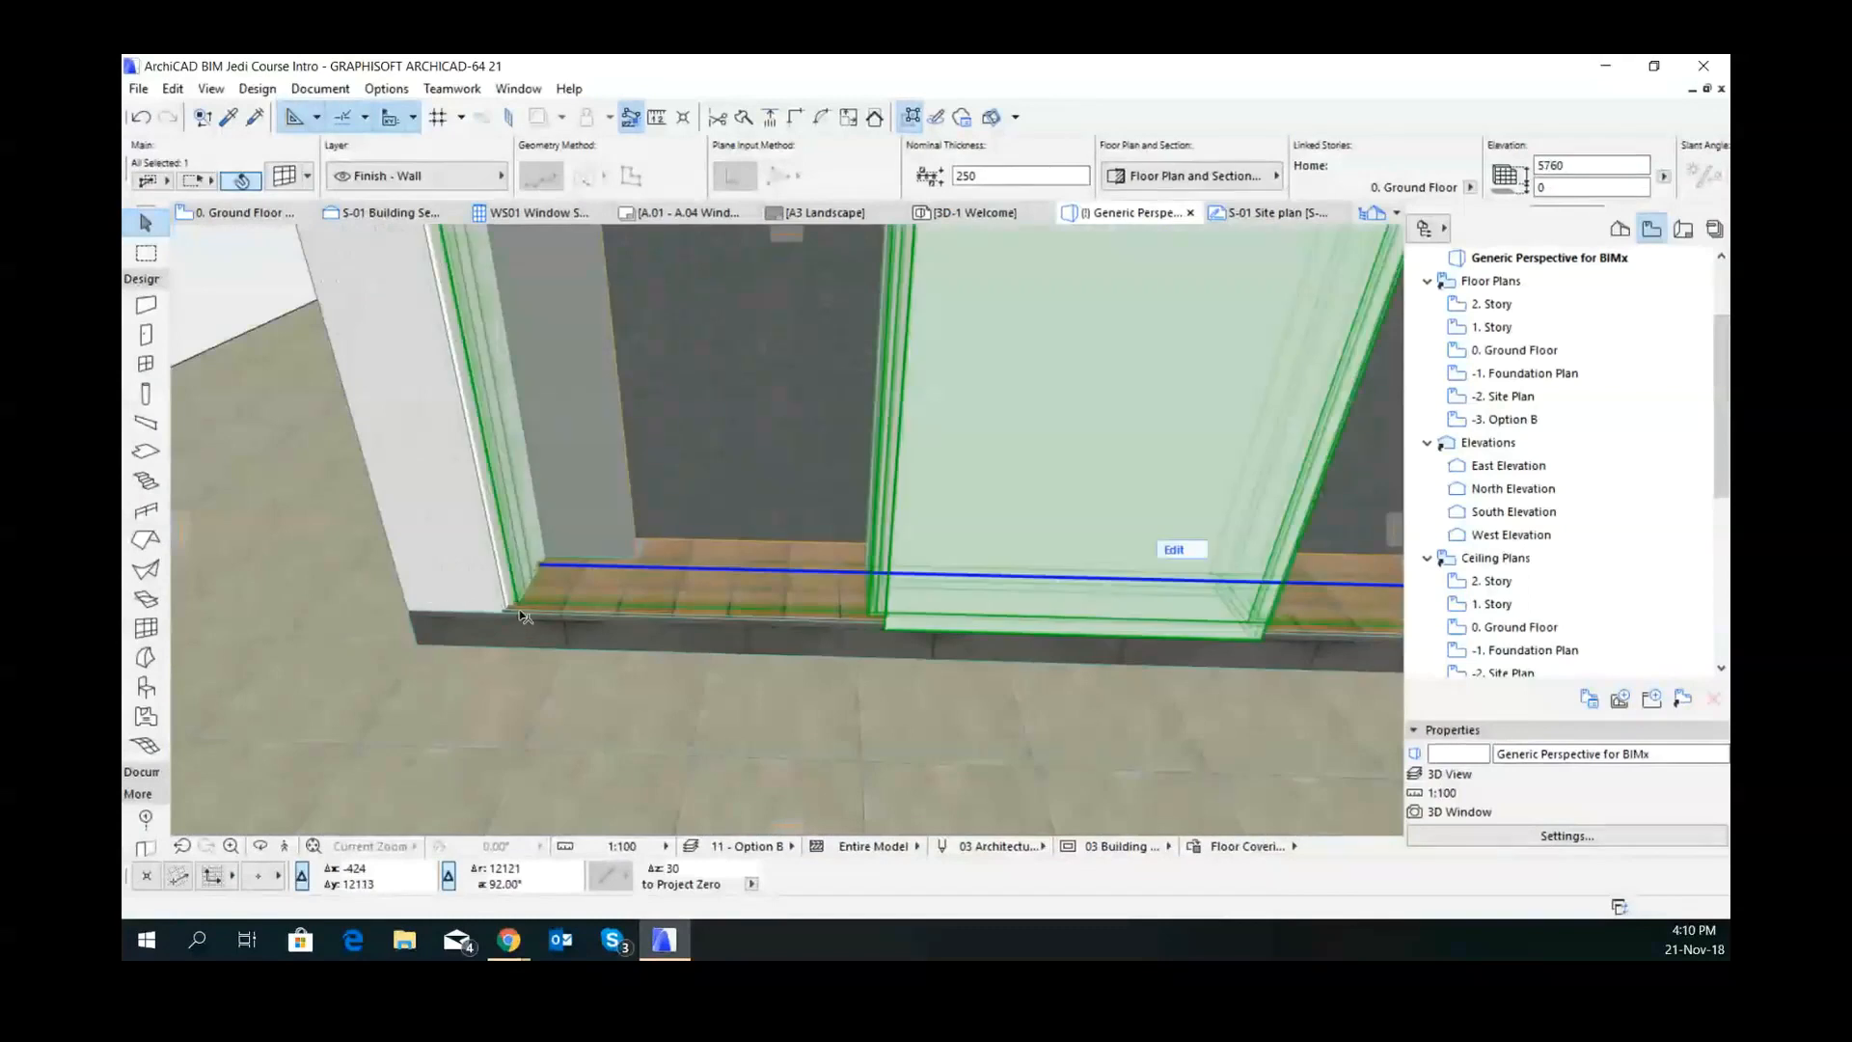
{"action": "left_click", "coordinate": [518, 605]}
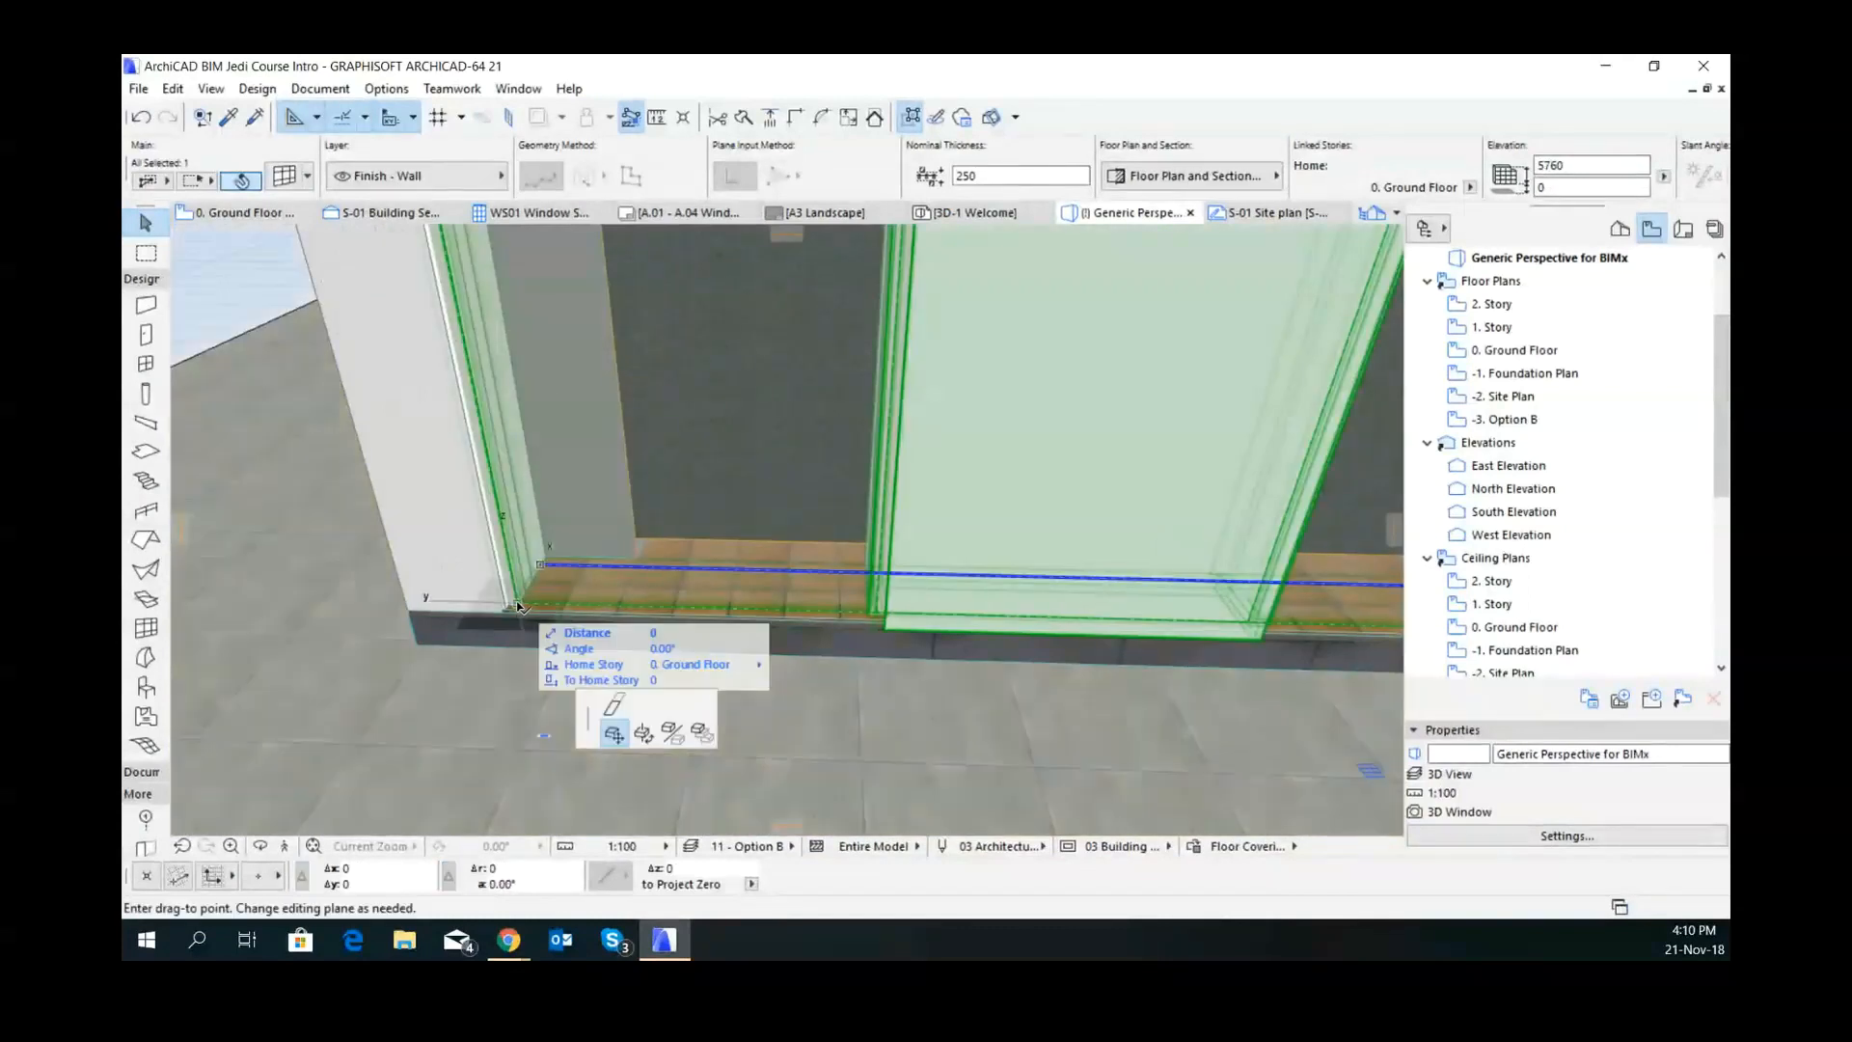
{"action": "right_click", "coordinate": [519, 607]}
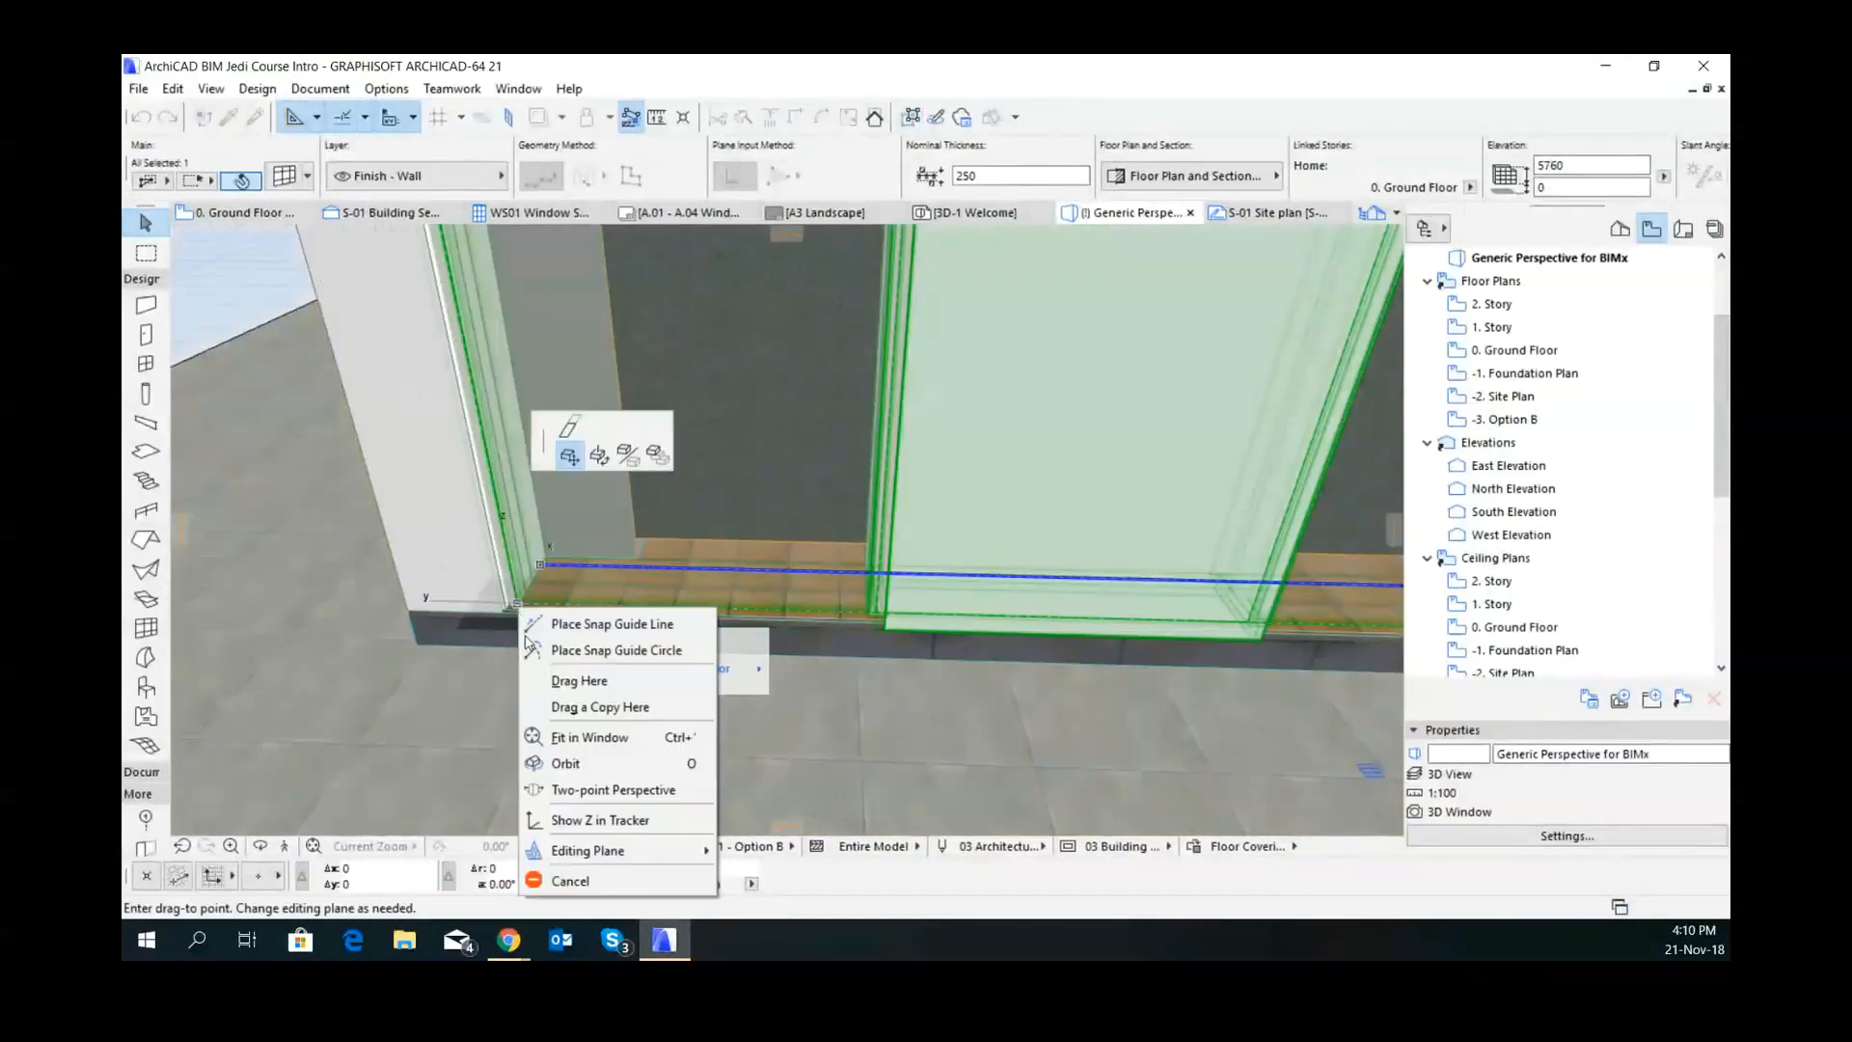
{"action": "left_click", "coordinate": [571, 880]}
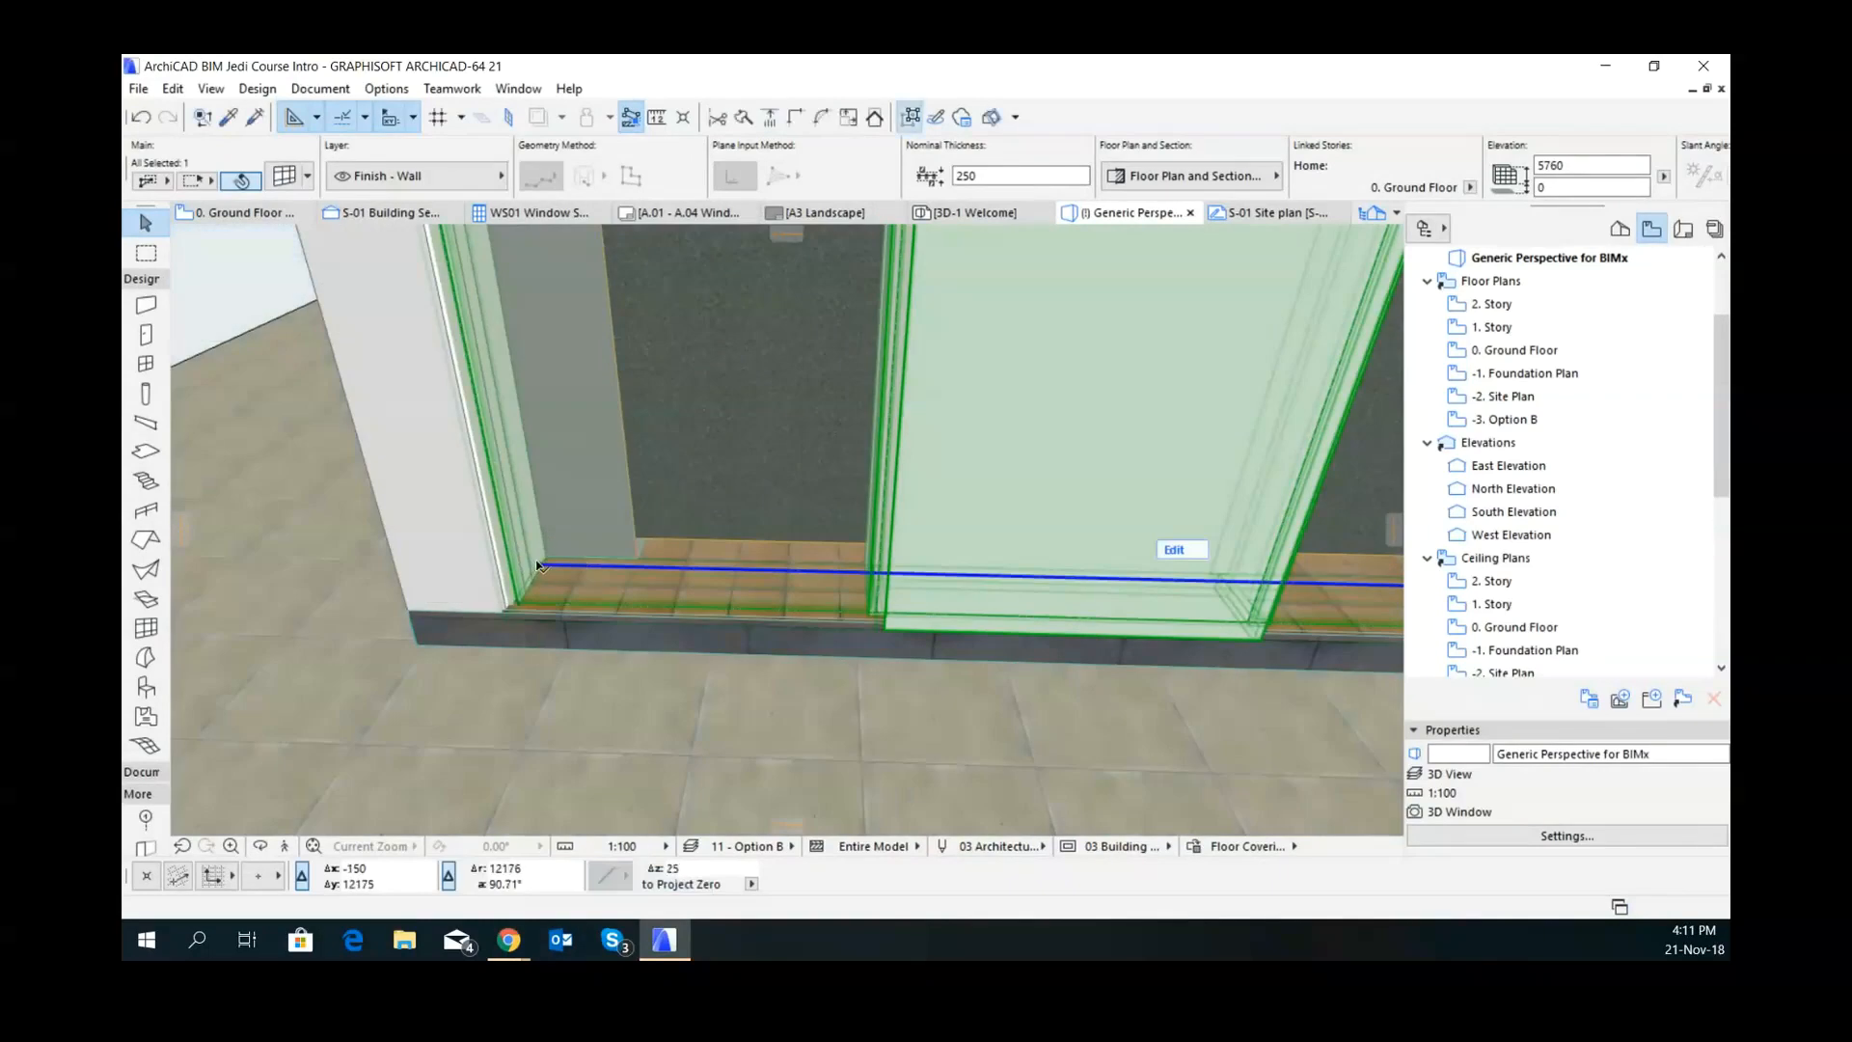
- Try to shorten the curtain wall's front reference line by moving its end corner inward, and undo the move
{"action": "left_click", "coordinate": [537, 565]}
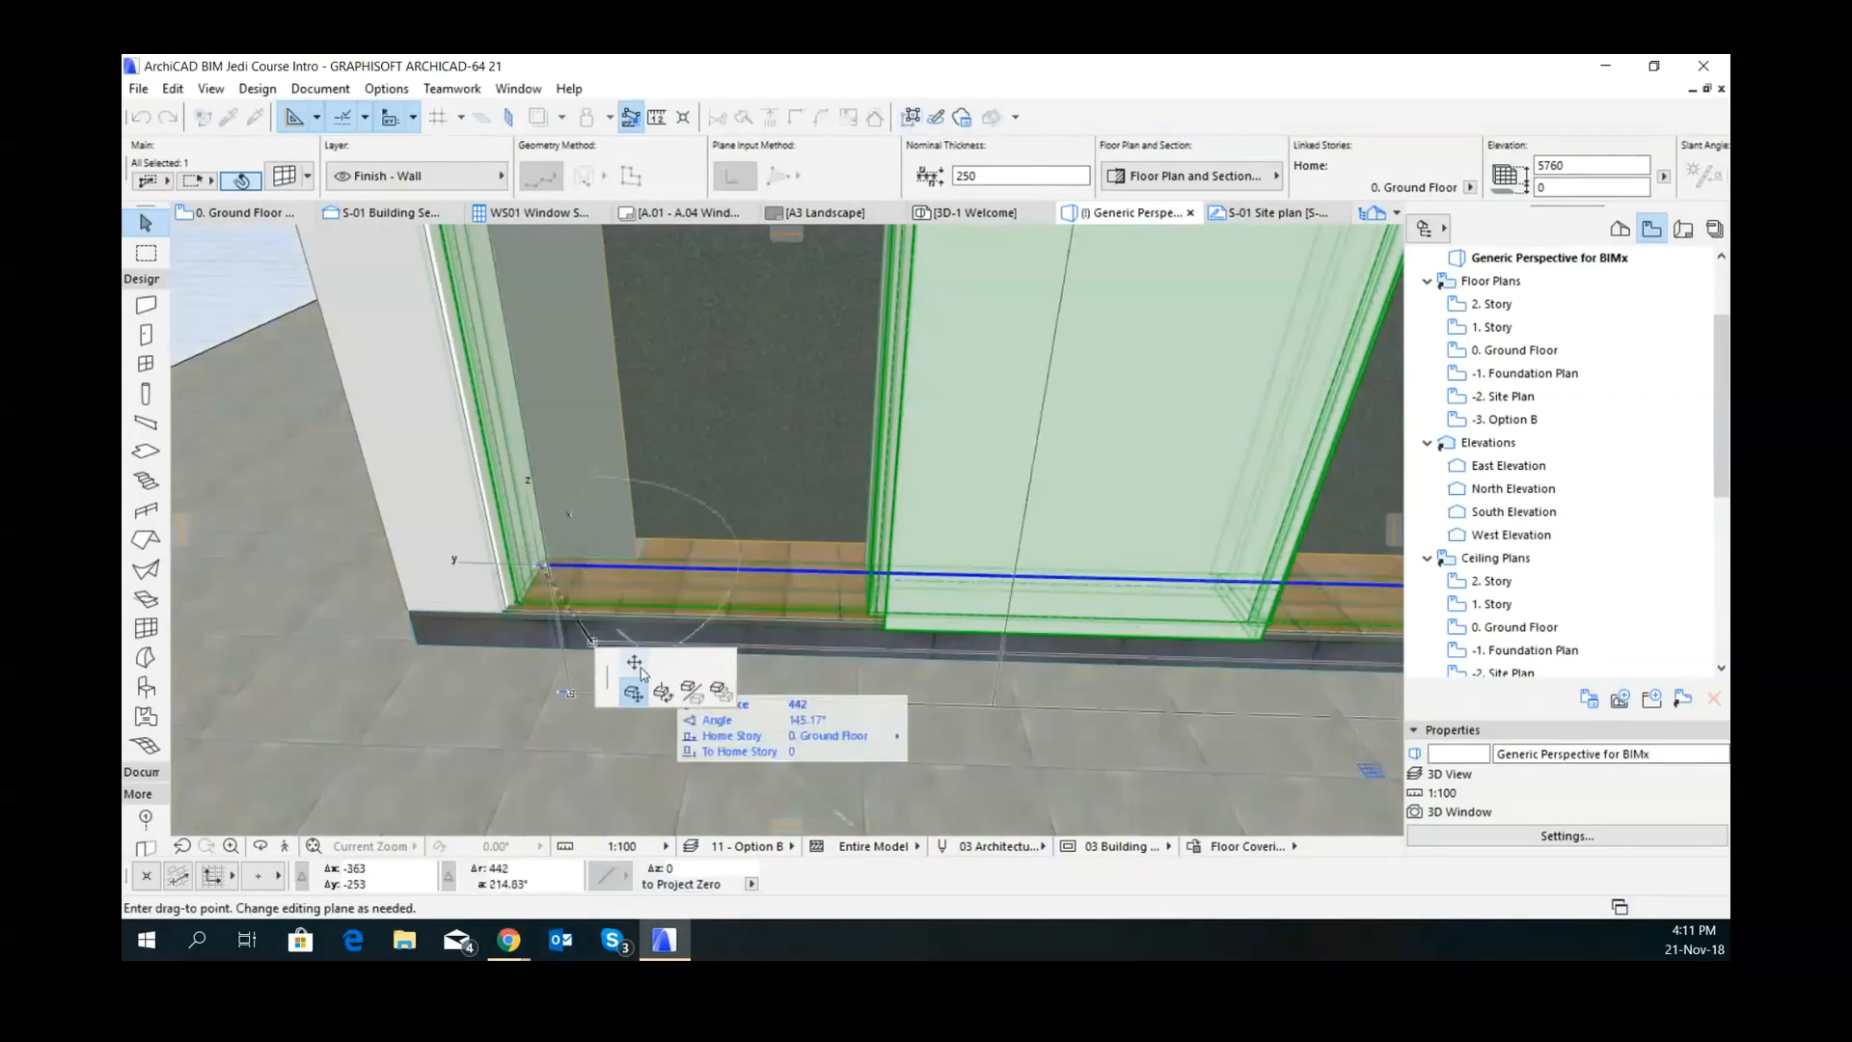
{"action": "left_click", "coordinate": [576, 562]}
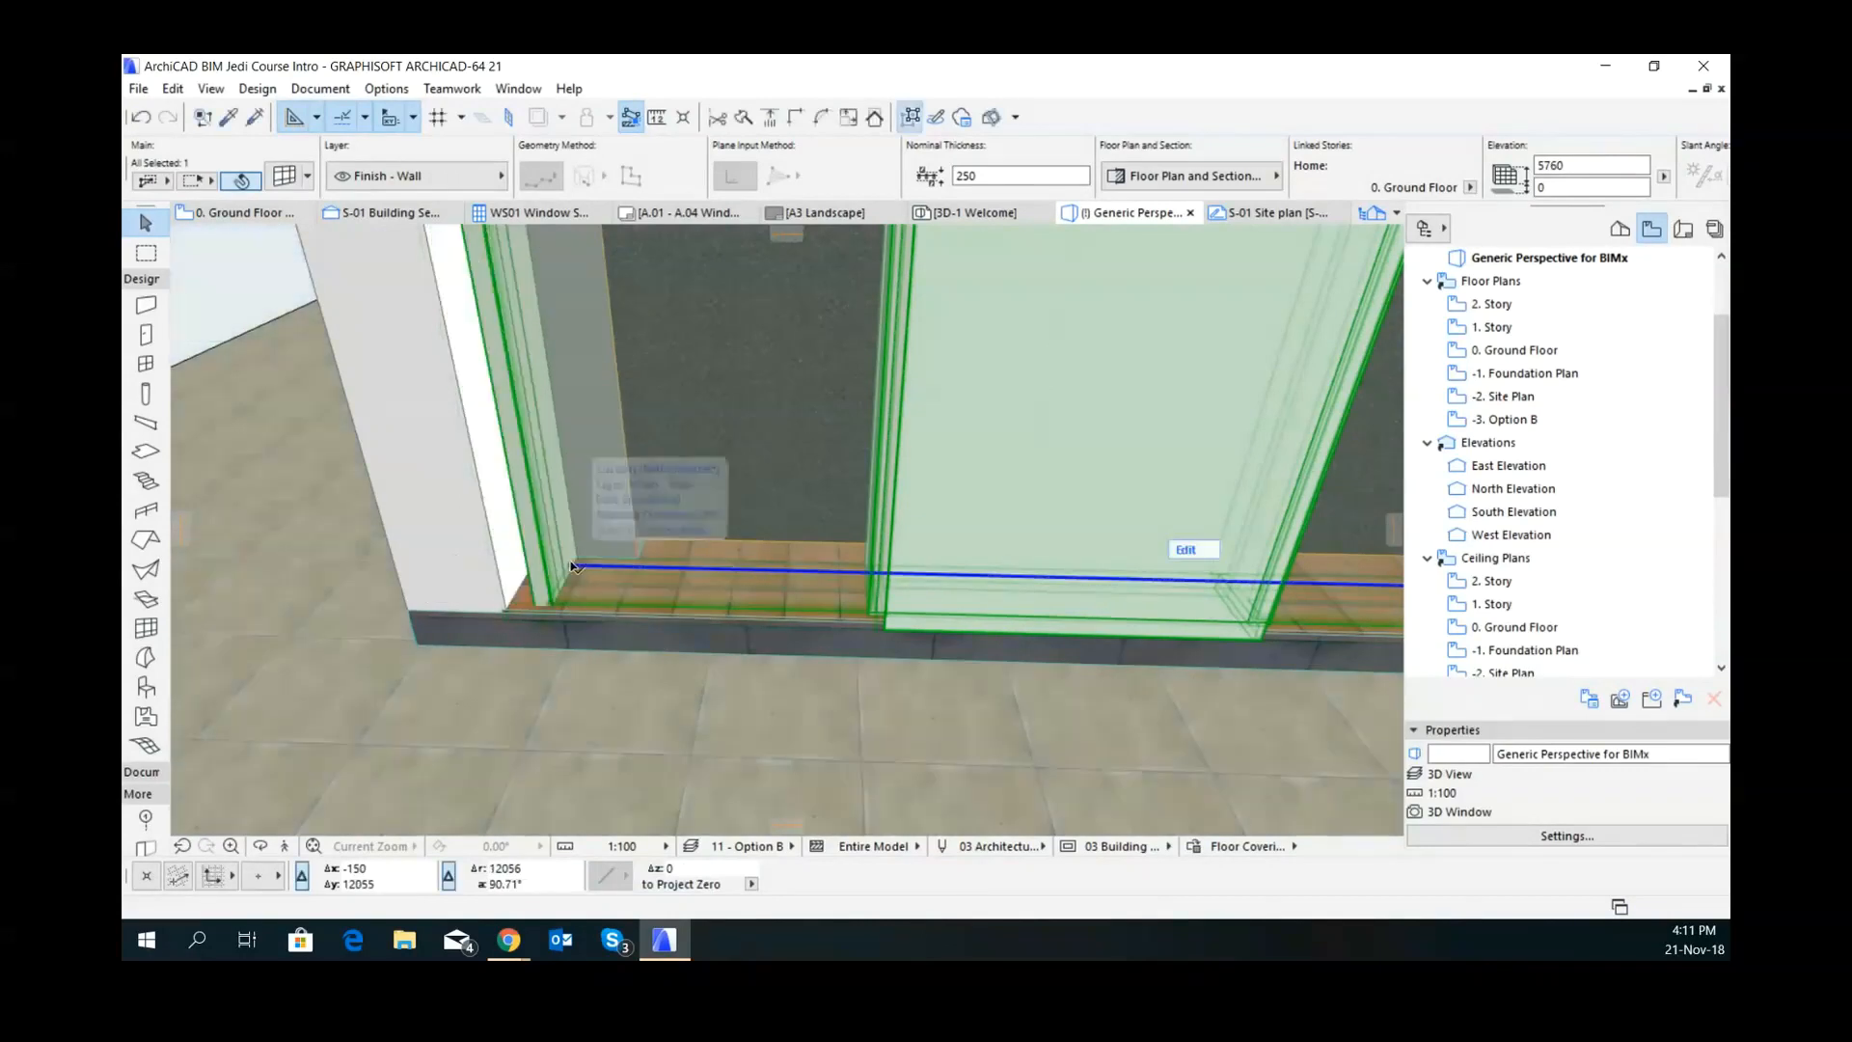
{"action": "scroll", "coordinate": [675, 543], "scroll_direction": "down", "scroll_amount": 3}
{"action": "middle_click_drag", "start_coordinate": [675, 543], "coordinate": [424, 534]}
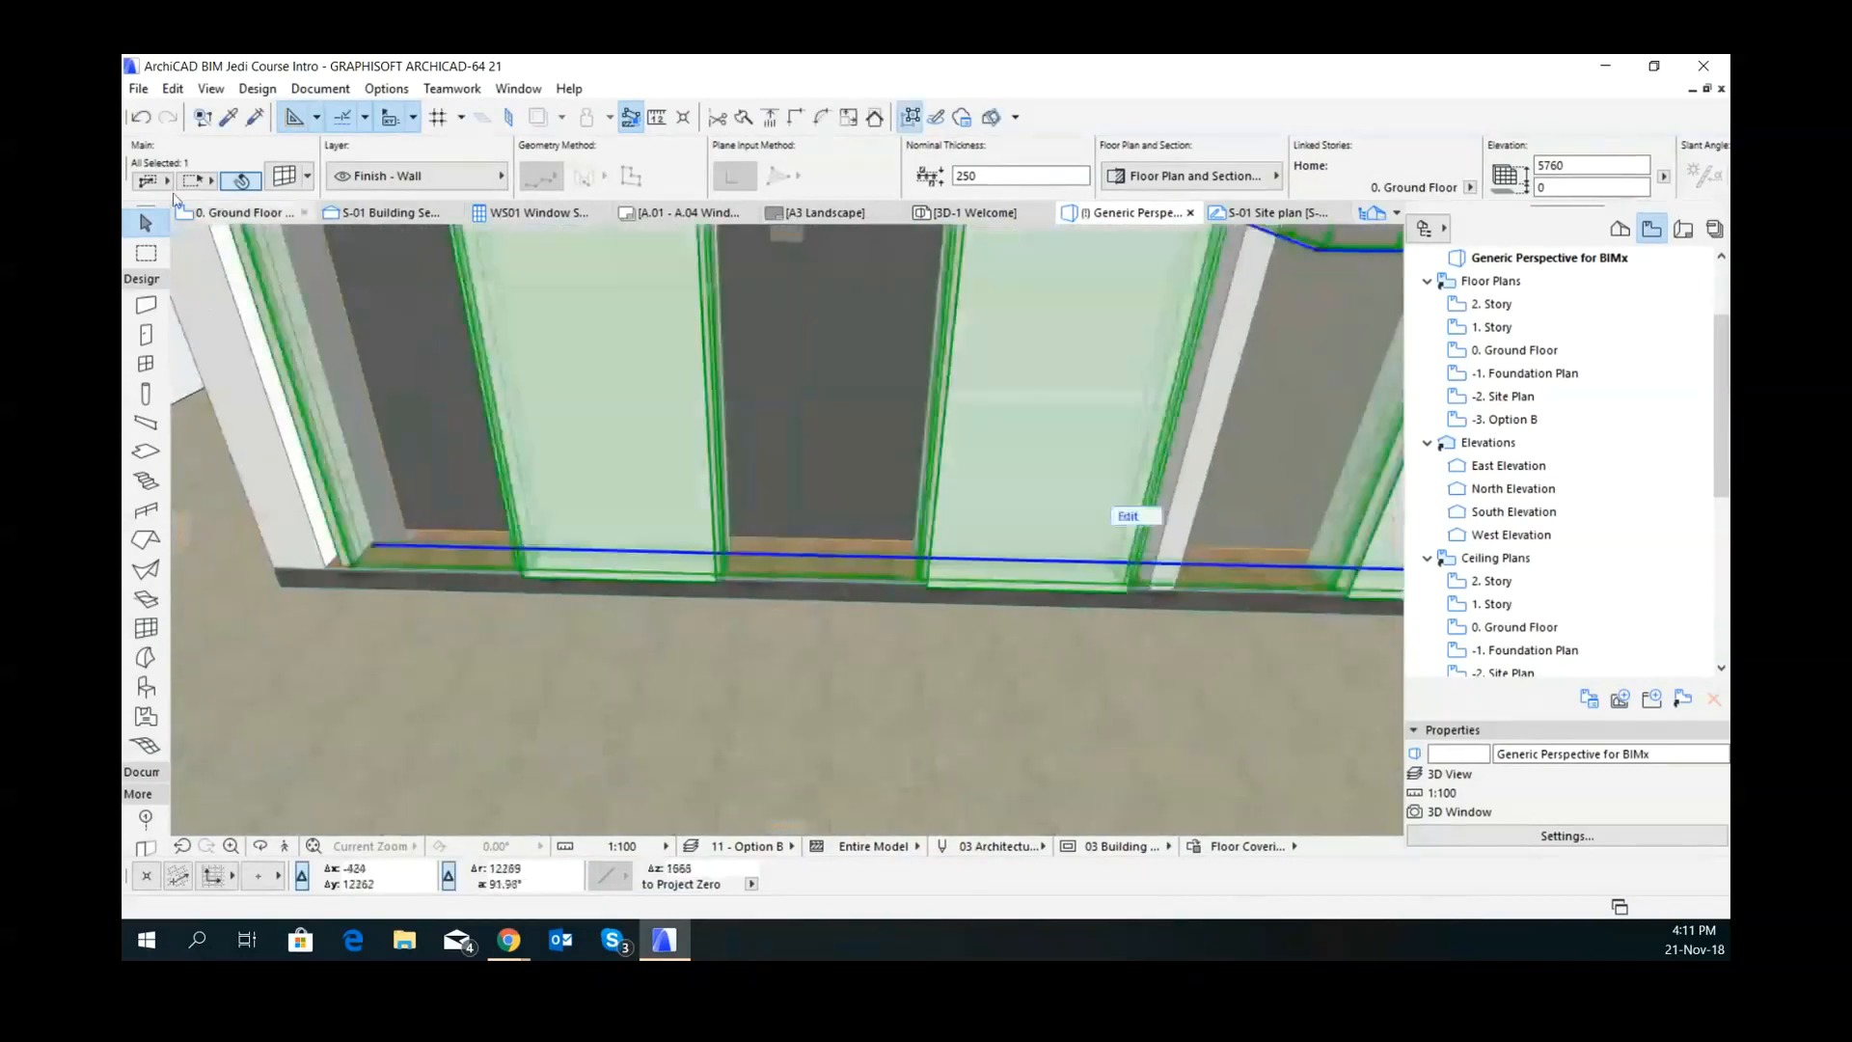
{"action": "left_click", "coordinate": [142, 118]}
- Open the curtain wall for editing and set the scheme's pattern position to Start from Center
{"action": "middle_click_drag", "start_coordinate": [1086, 554], "coordinate": [653, 475], "text": "shift"}
{"action": "middle_click_drag", "start_coordinate": [881, 364], "coordinate": [907, 683], "text": "shift"}
{"action": "scroll", "coordinate": [574, 690], "scroll_direction": "up", "scroll_amount": 4}
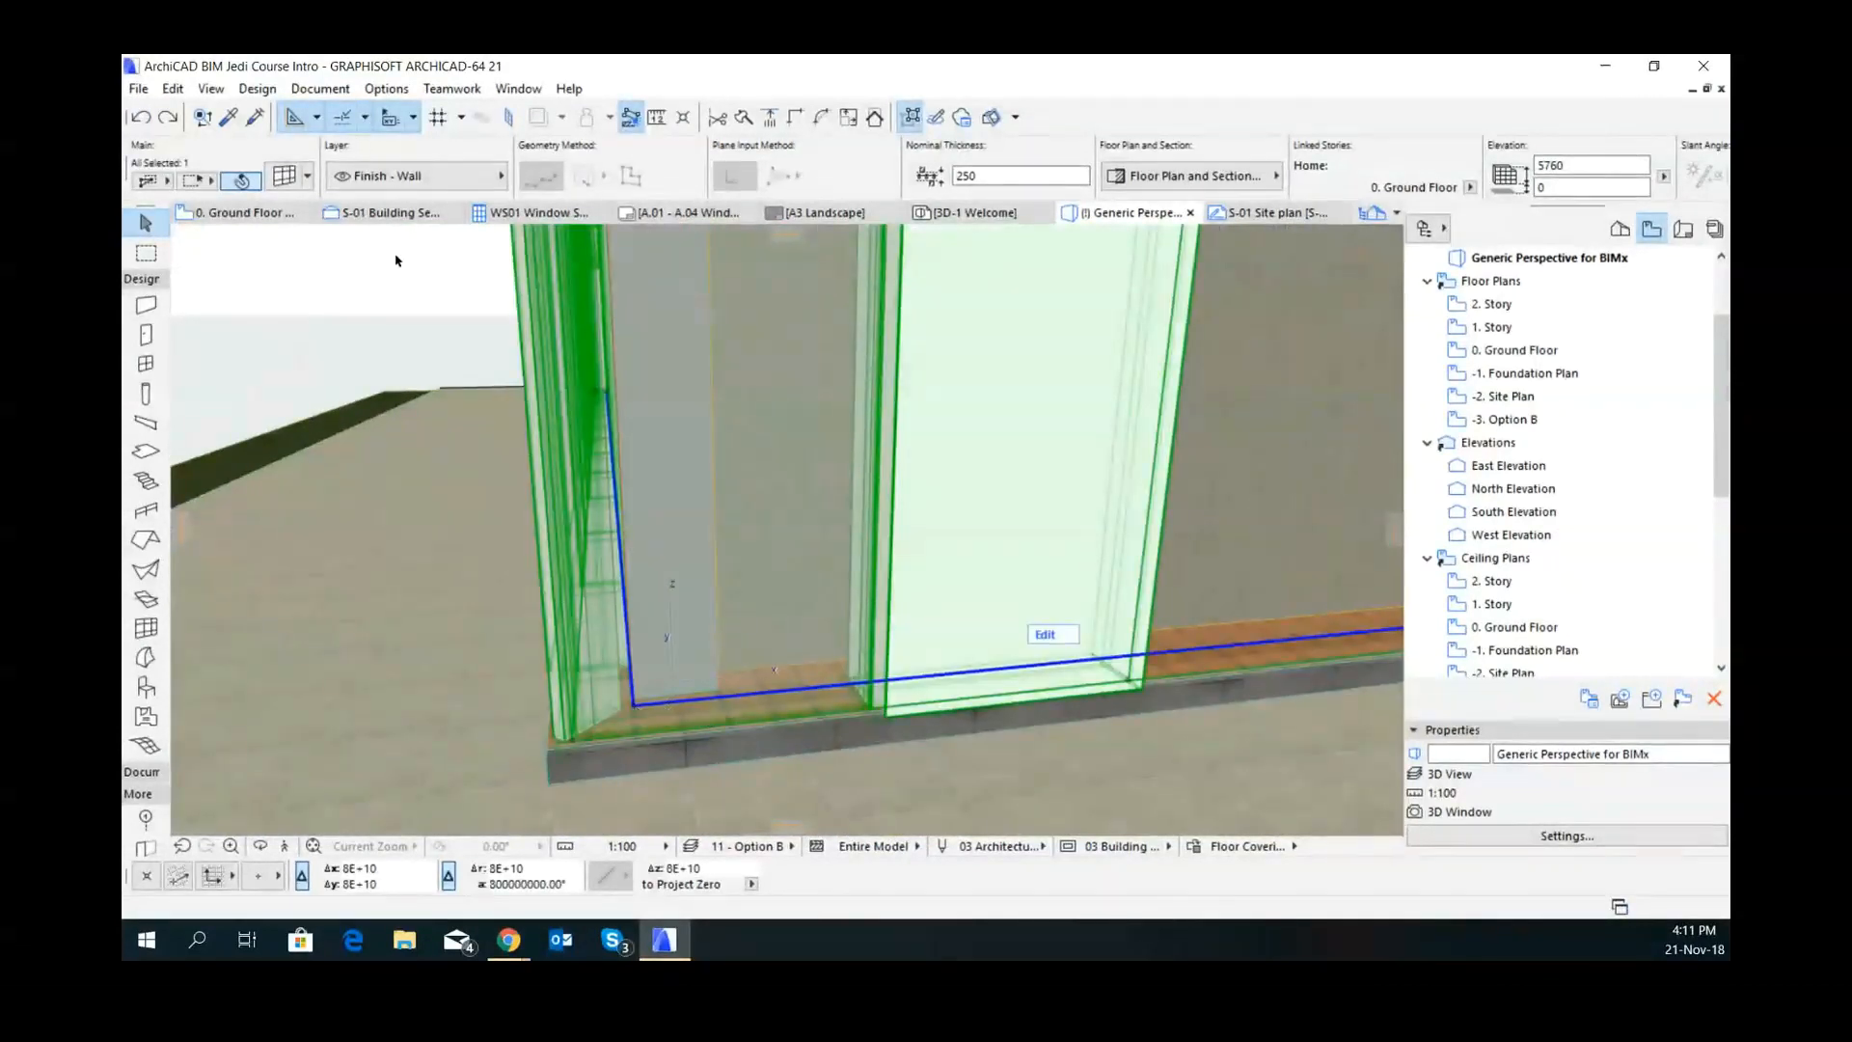
{"action": "left_click", "coordinate": [1044, 633]}
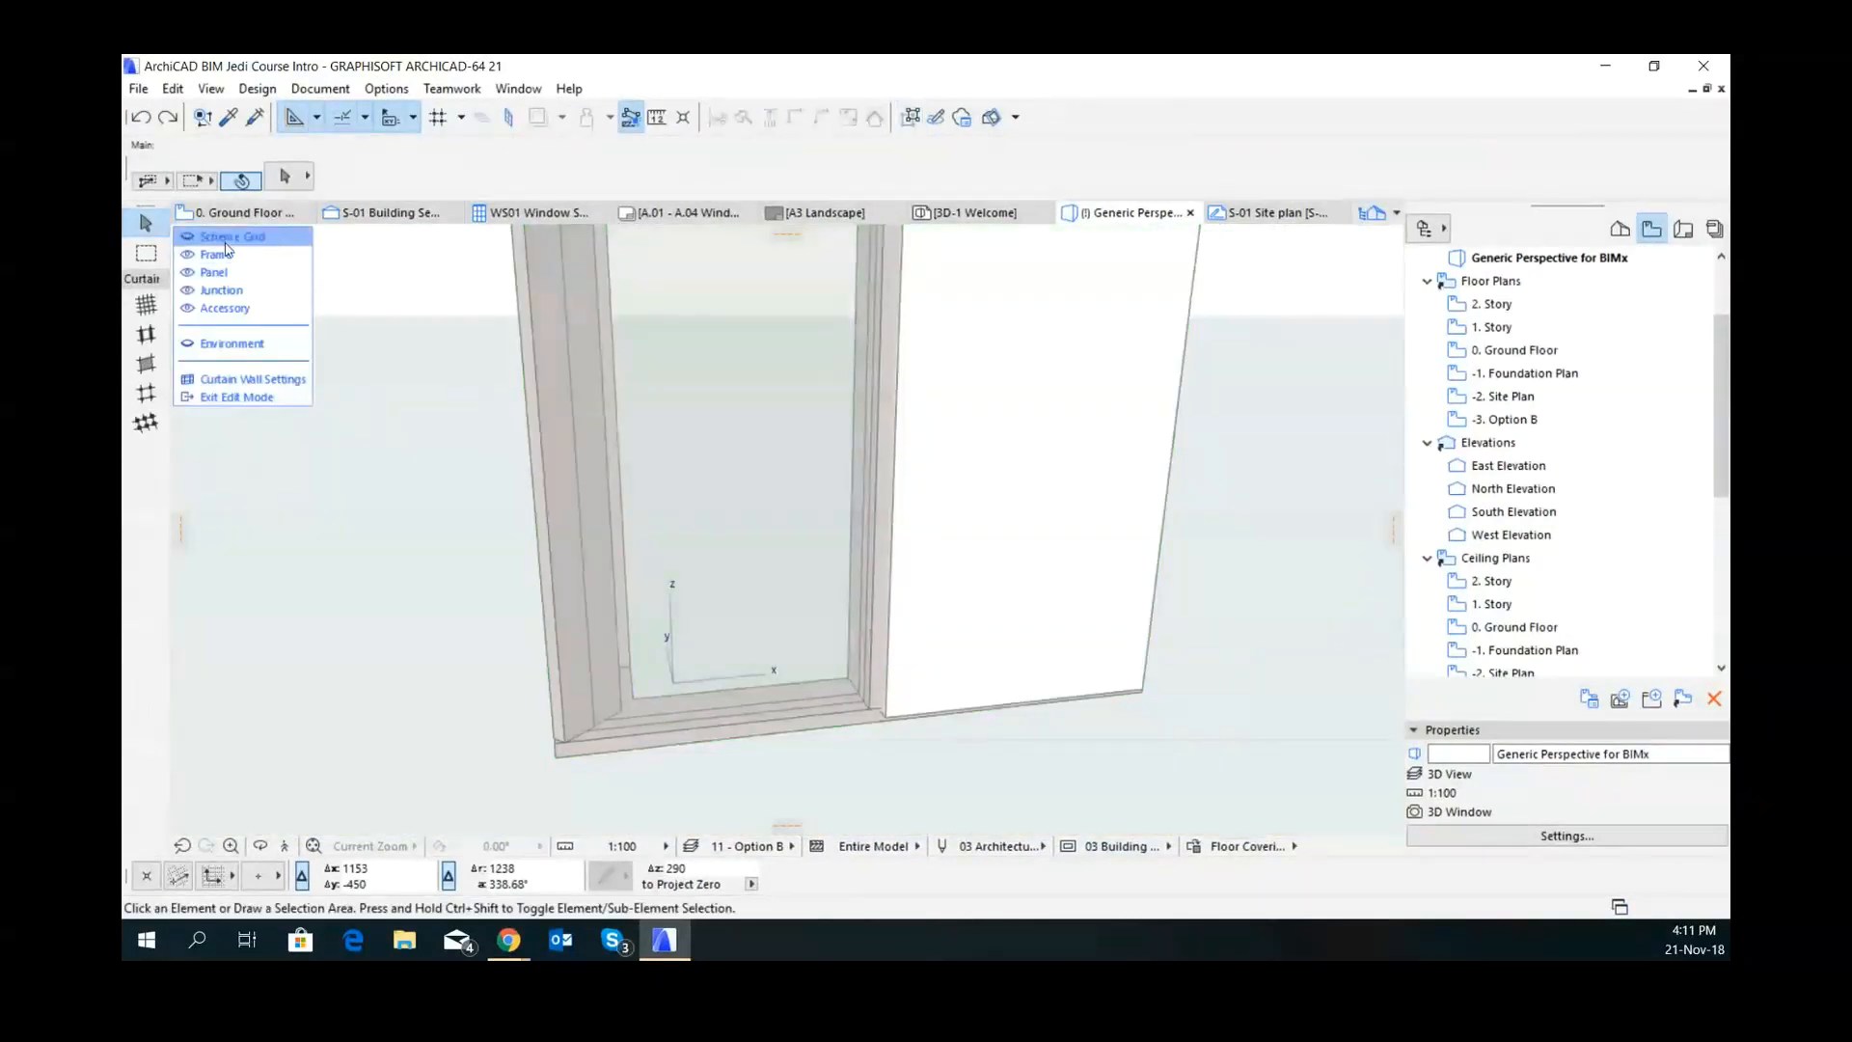
{"action": "left_click", "coordinate": [247, 382]}
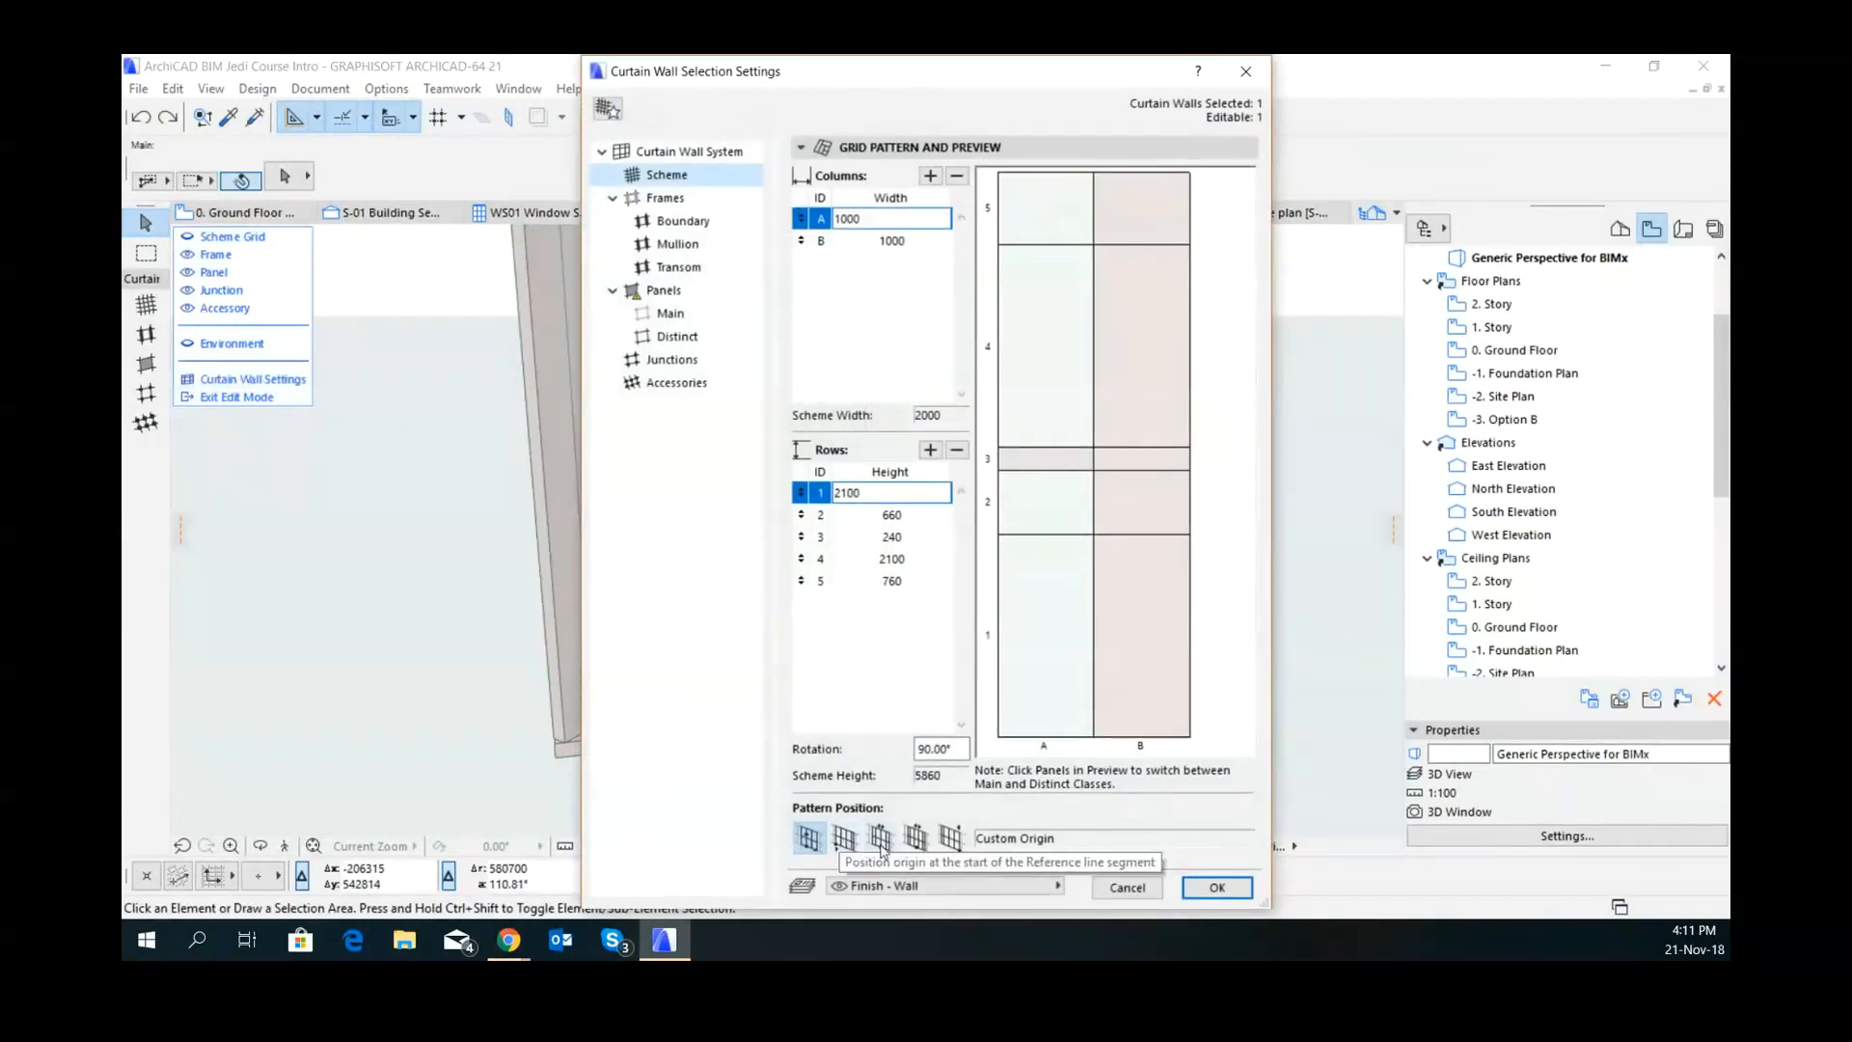
{"action": "left_click", "coordinate": [881, 847]}
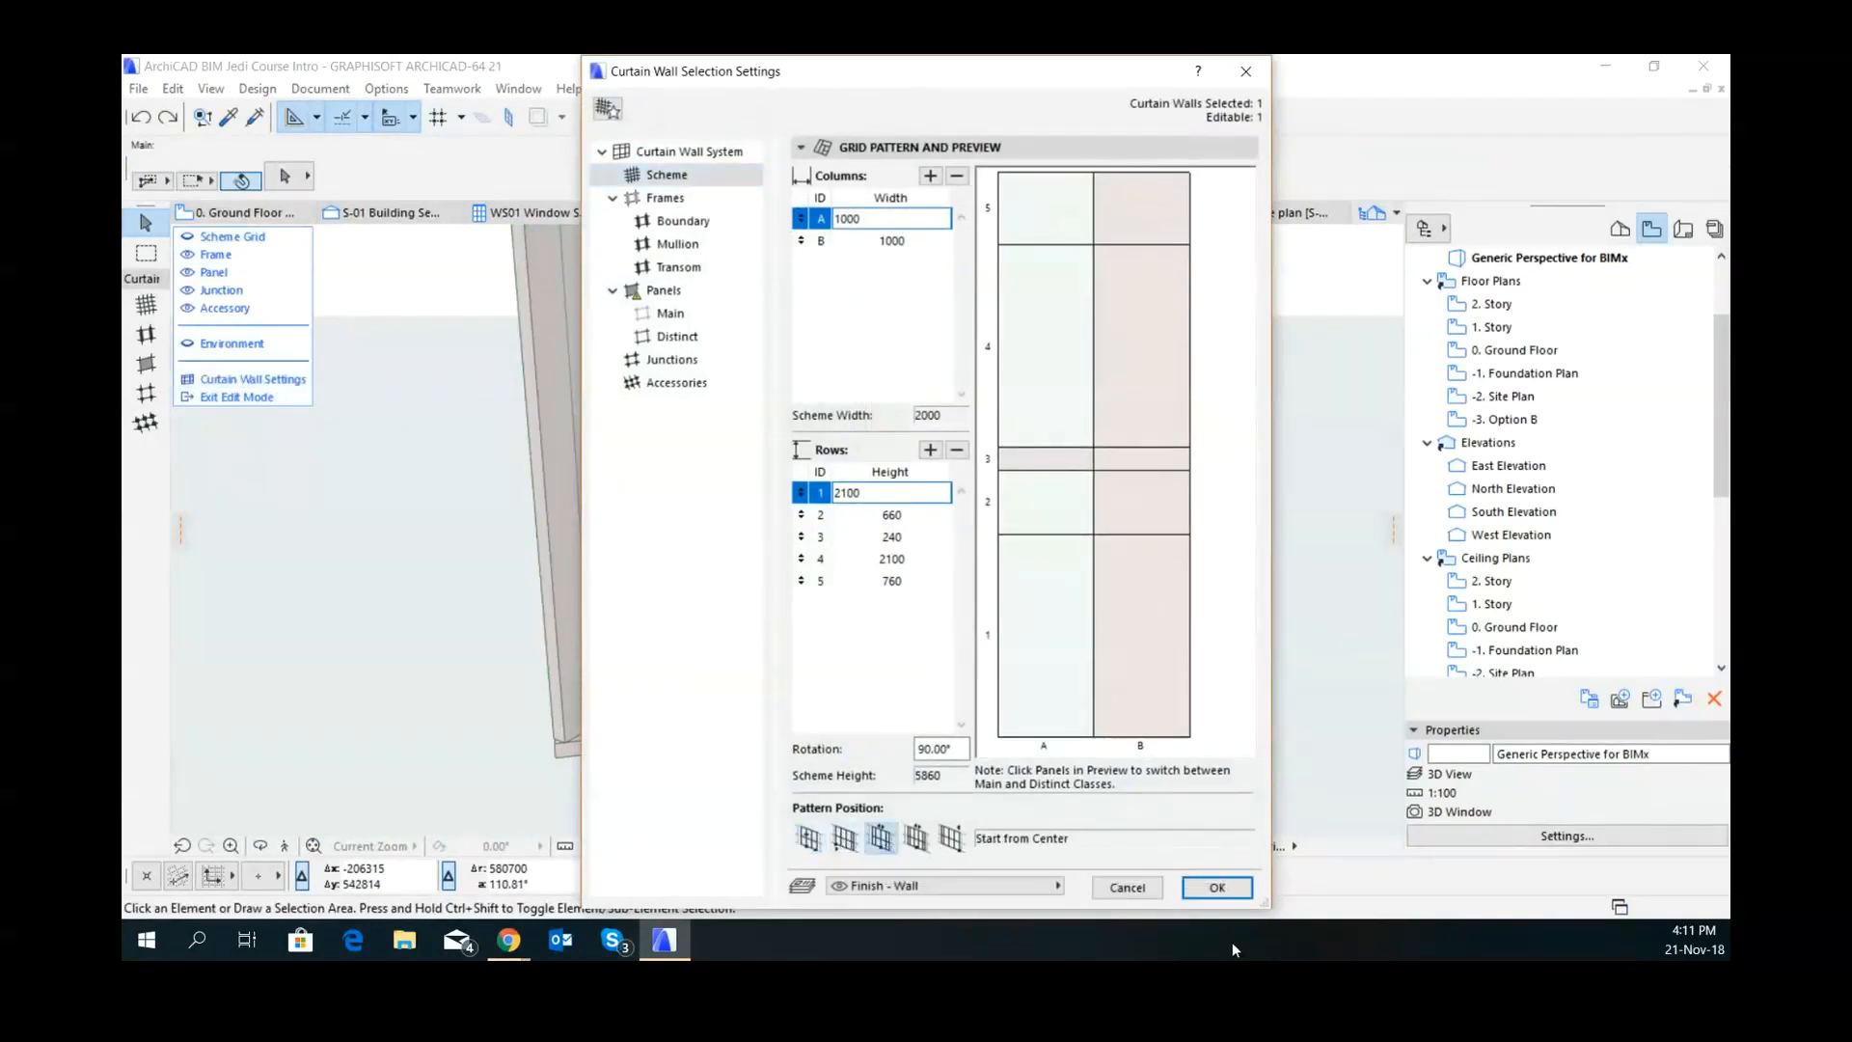
{"action": "left_click", "coordinate": [1215, 888]}
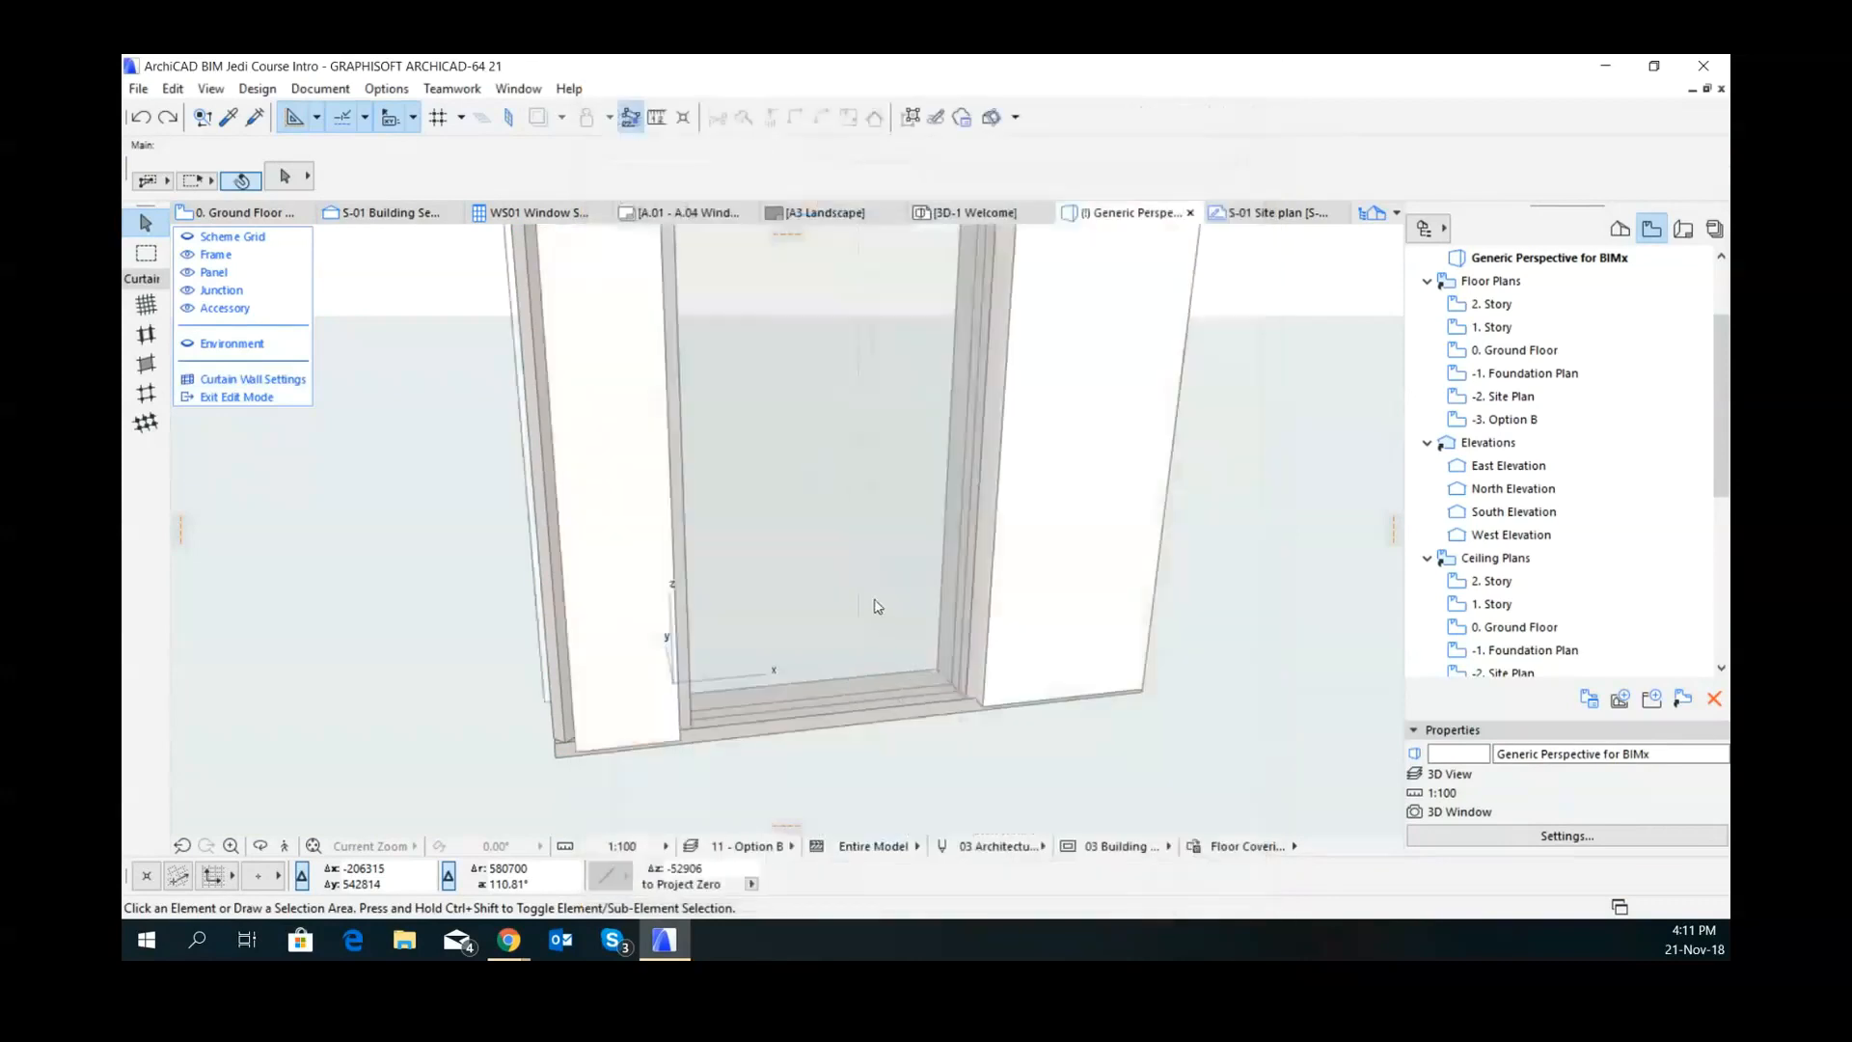
- Examine the panel layout at the front corner and around the boundary opening, and exit the curtain wall's edit mode
{"action": "scroll", "coordinate": [889, 611], "scroll_direction": "down", "scroll_amount": 4}
{"action": "middle_click_drag", "start_coordinate": [885, 560], "coordinate": [395, 607]}
{"action": "scroll", "coordinate": [878, 617], "scroll_direction": "down", "scroll_amount": 2}
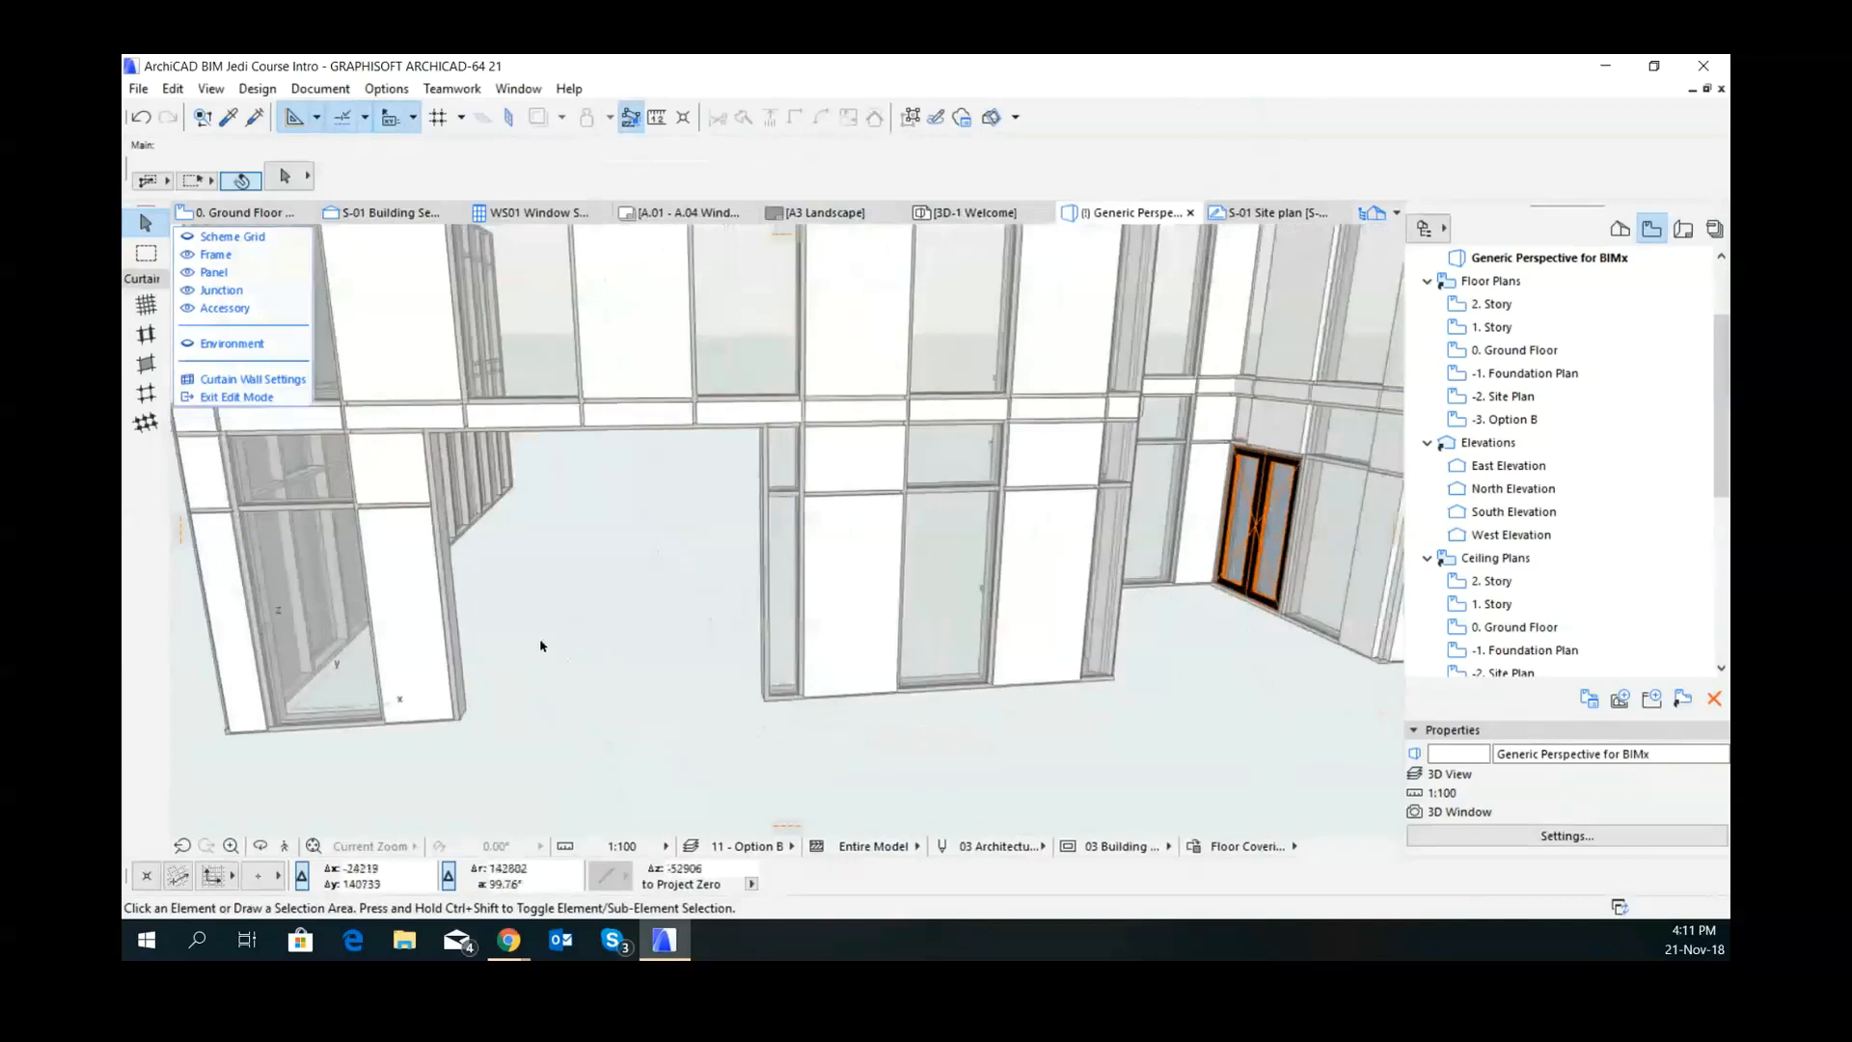
{"action": "middle_click_drag", "start_coordinate": [646, 635], "coordinate": [565, 609], "text": "shift"}
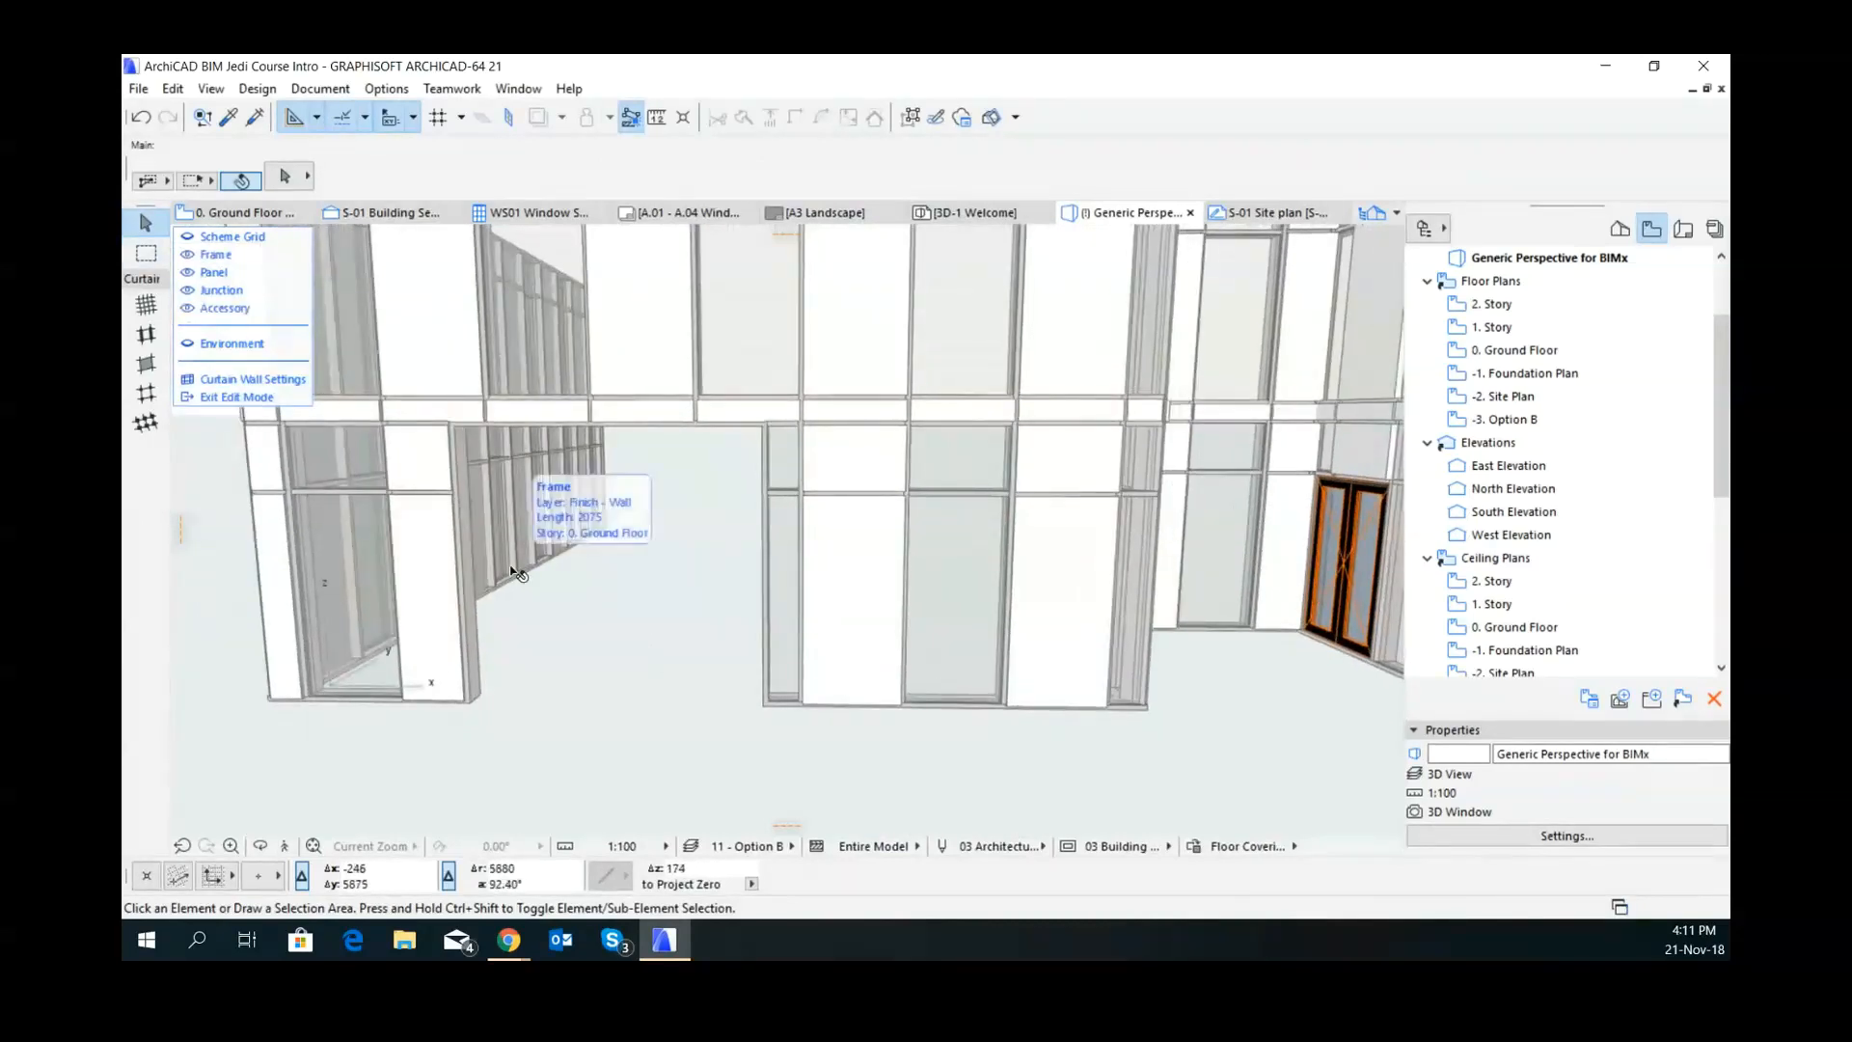
{"action": "middle_click_drag", "start_coordinate": [584, 704], "coordinate": [663, 674], "text": "shift"}
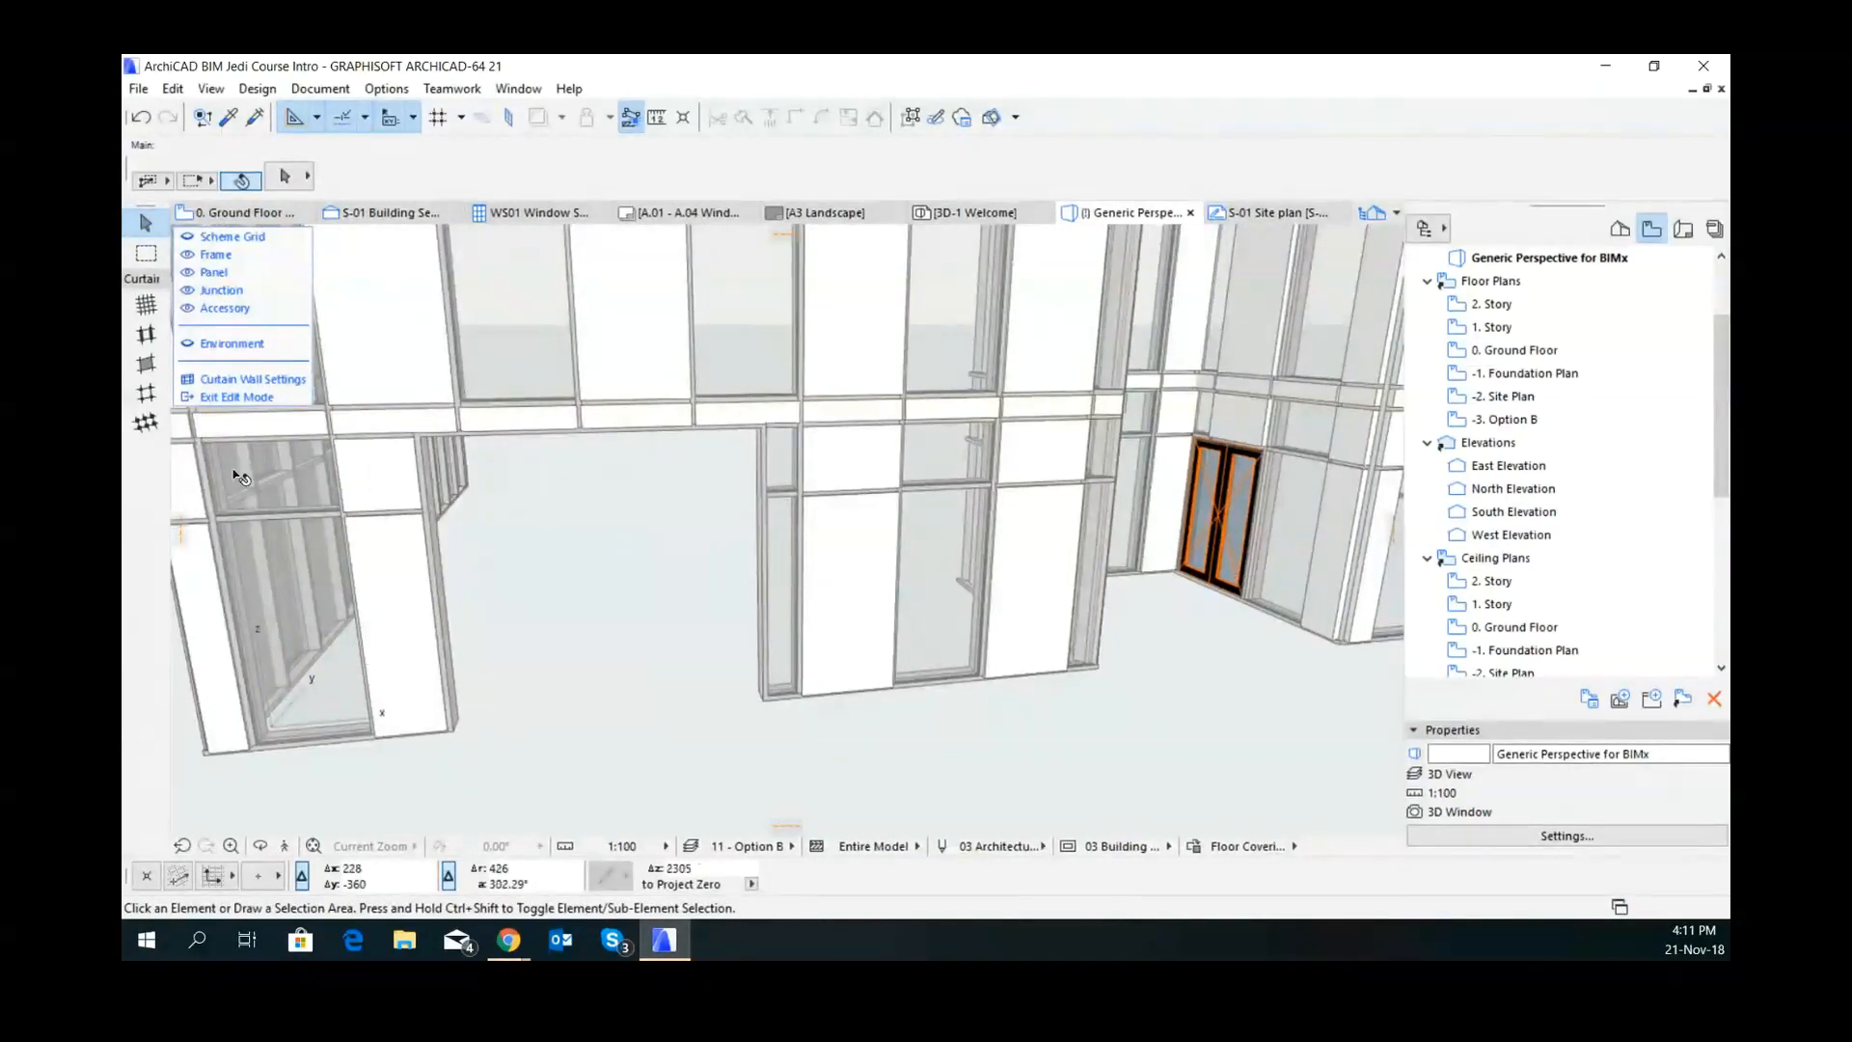
{"action": "left_click", "coordinate": [247, 397]}
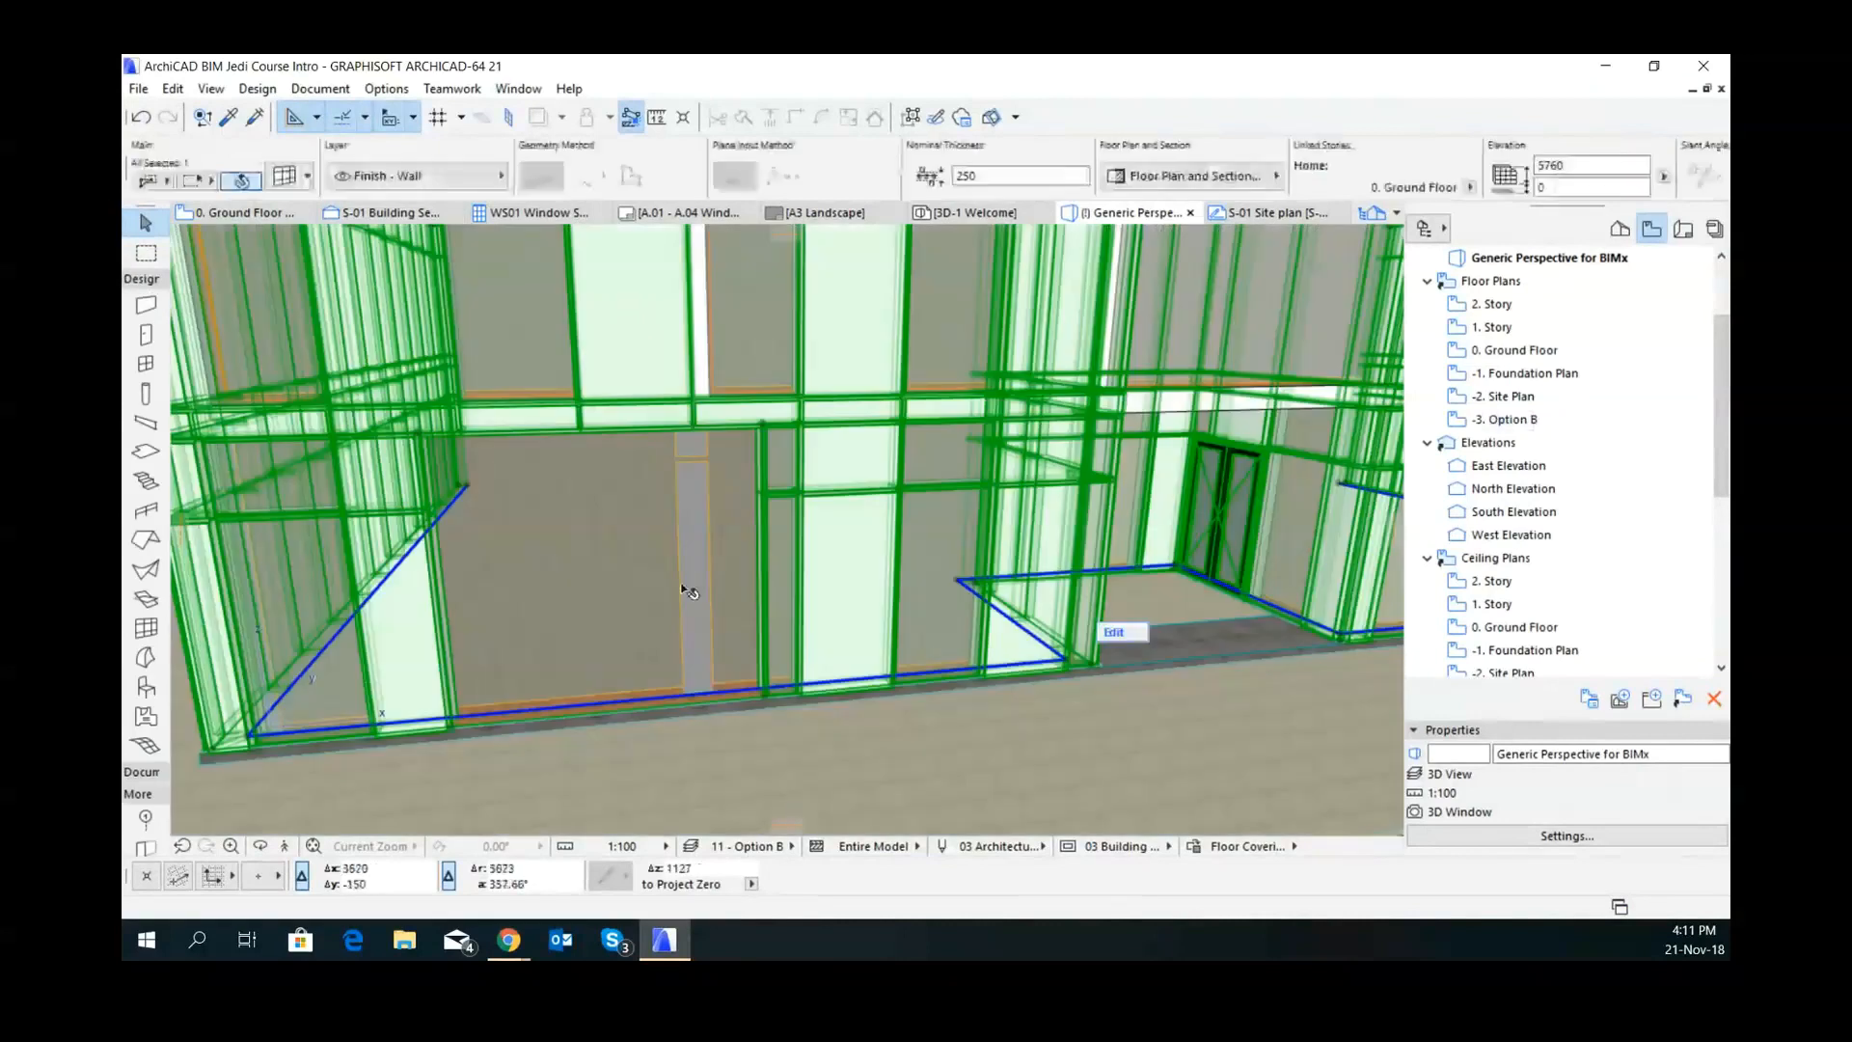
- Reopen the curtain wall for editing at the front façade segment on the opposite side of the entrance
{"action": "middle_click_drag", "start_coordinate": [806, 558], "coordinate": [624, 579], "text": "shift"}
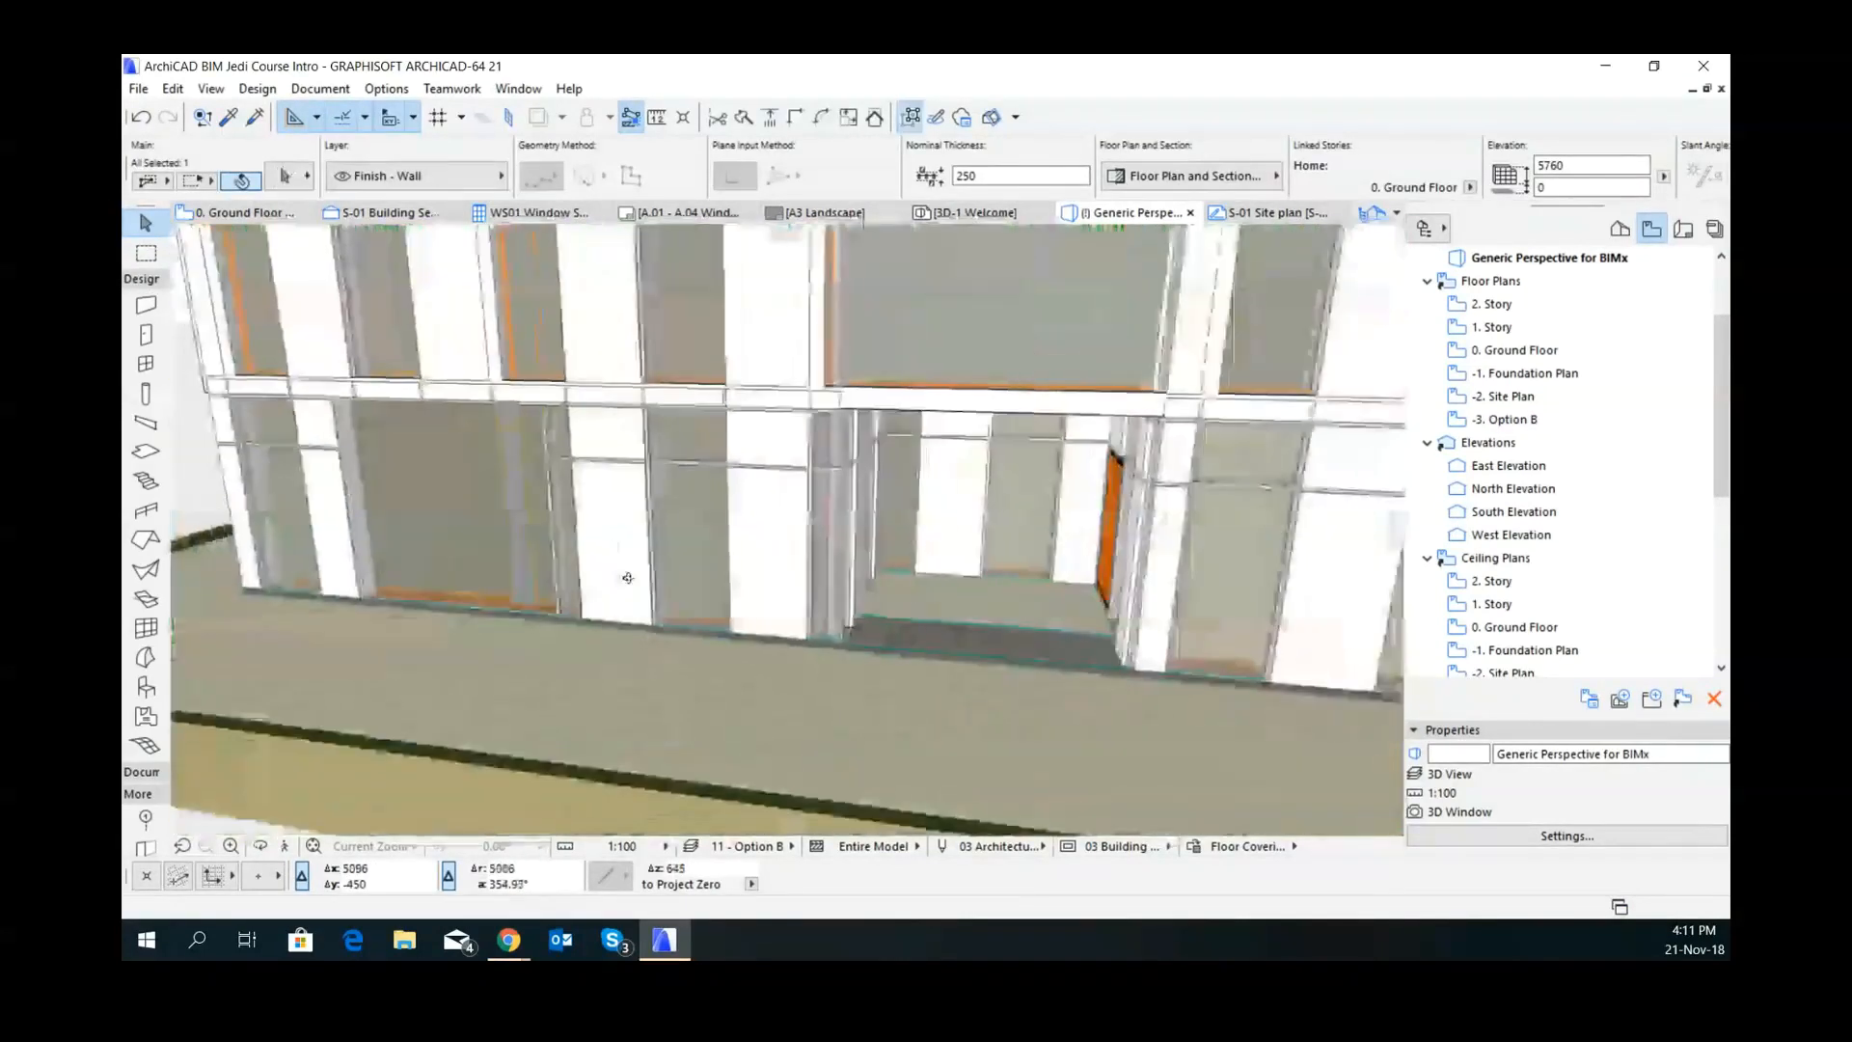
{"action": "middle_click_drag", "start_coordinate": [942, 616], "coordinate": [482, 588], "text": "shift"}
{"action": "mouse_move", "coordinate": [888, 588]}
{"action": "middle_mouse_down", "text": "shift"}
{"action": "mouse_move", "coordinate": [835, 598]}
{"action": "mouse_move", "coordinate": [896, 577]}
{"action": "middle_mouse_up", "text": "shift"}
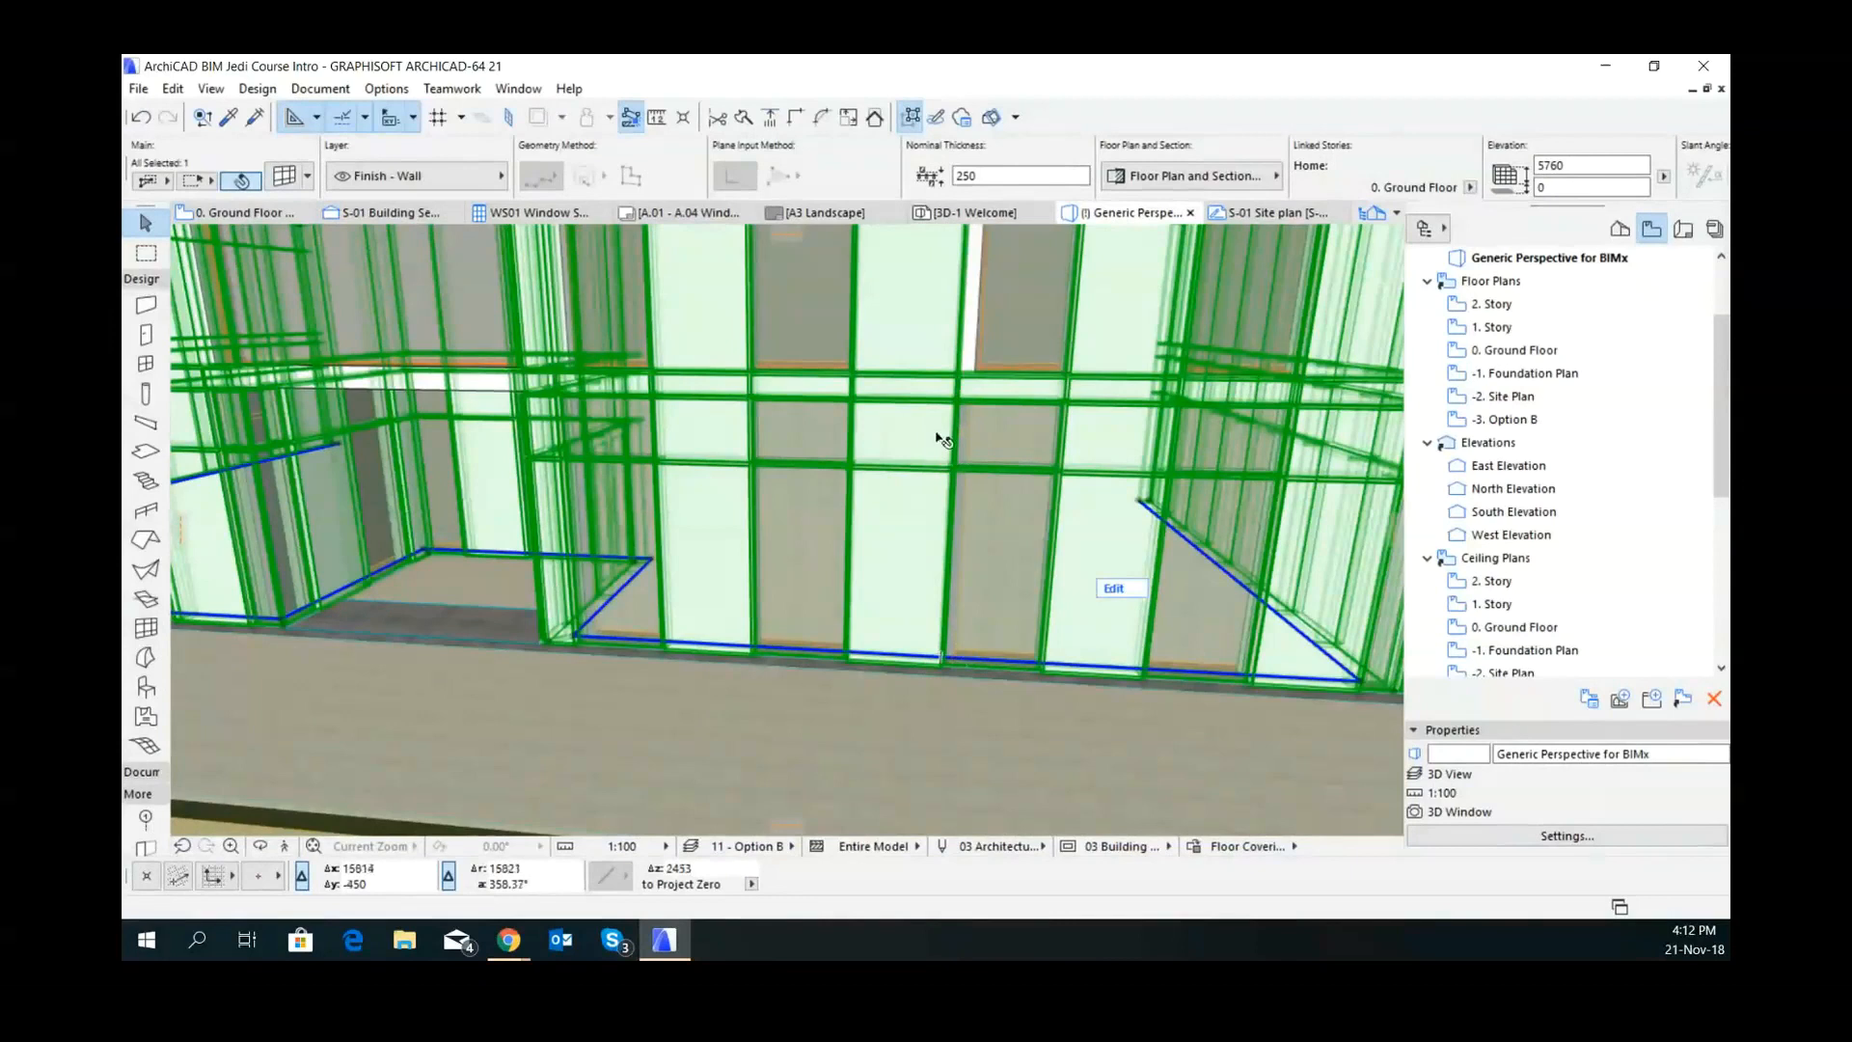
{"action": "middle_click_drag", "start_coordinate": [986, 609], "coordinate": [865, 663], "text": "shift"}
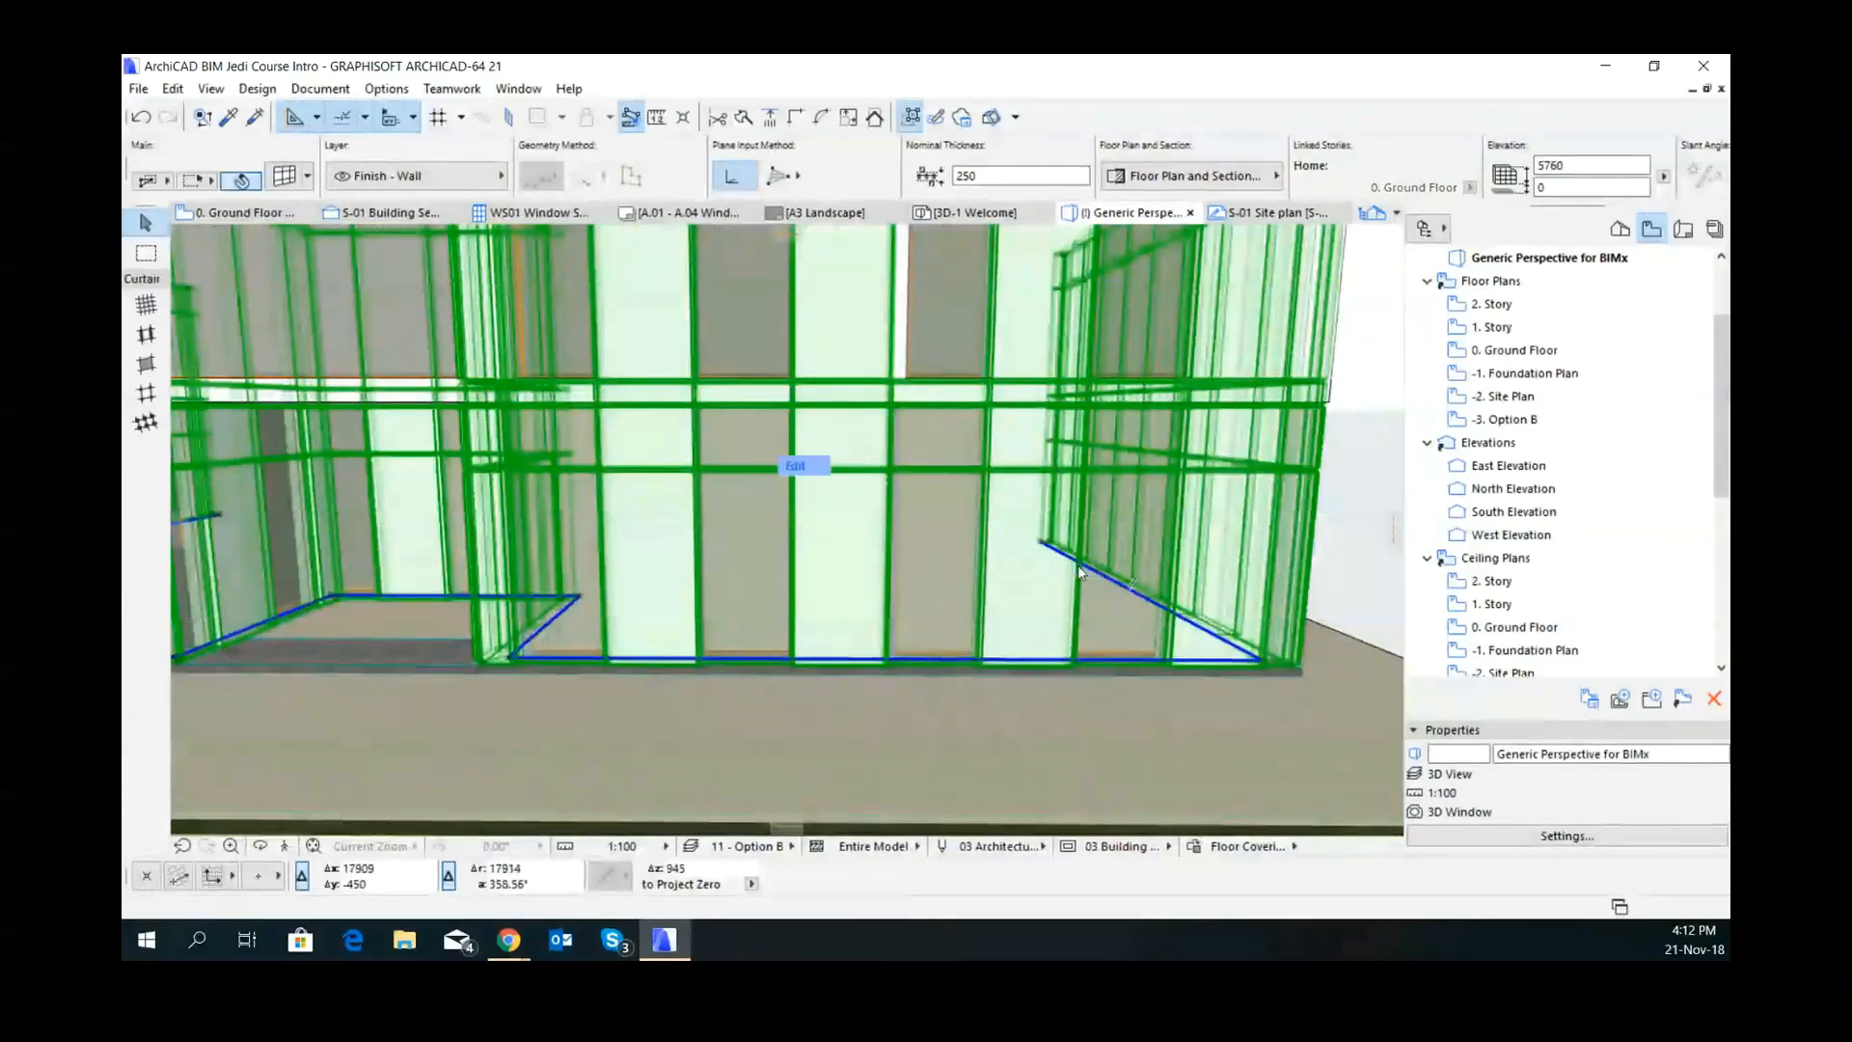
{"action": "left_click", "coordinate": [1073, 569]}
{"action": "left_click", "coordinate": [923, 510]}
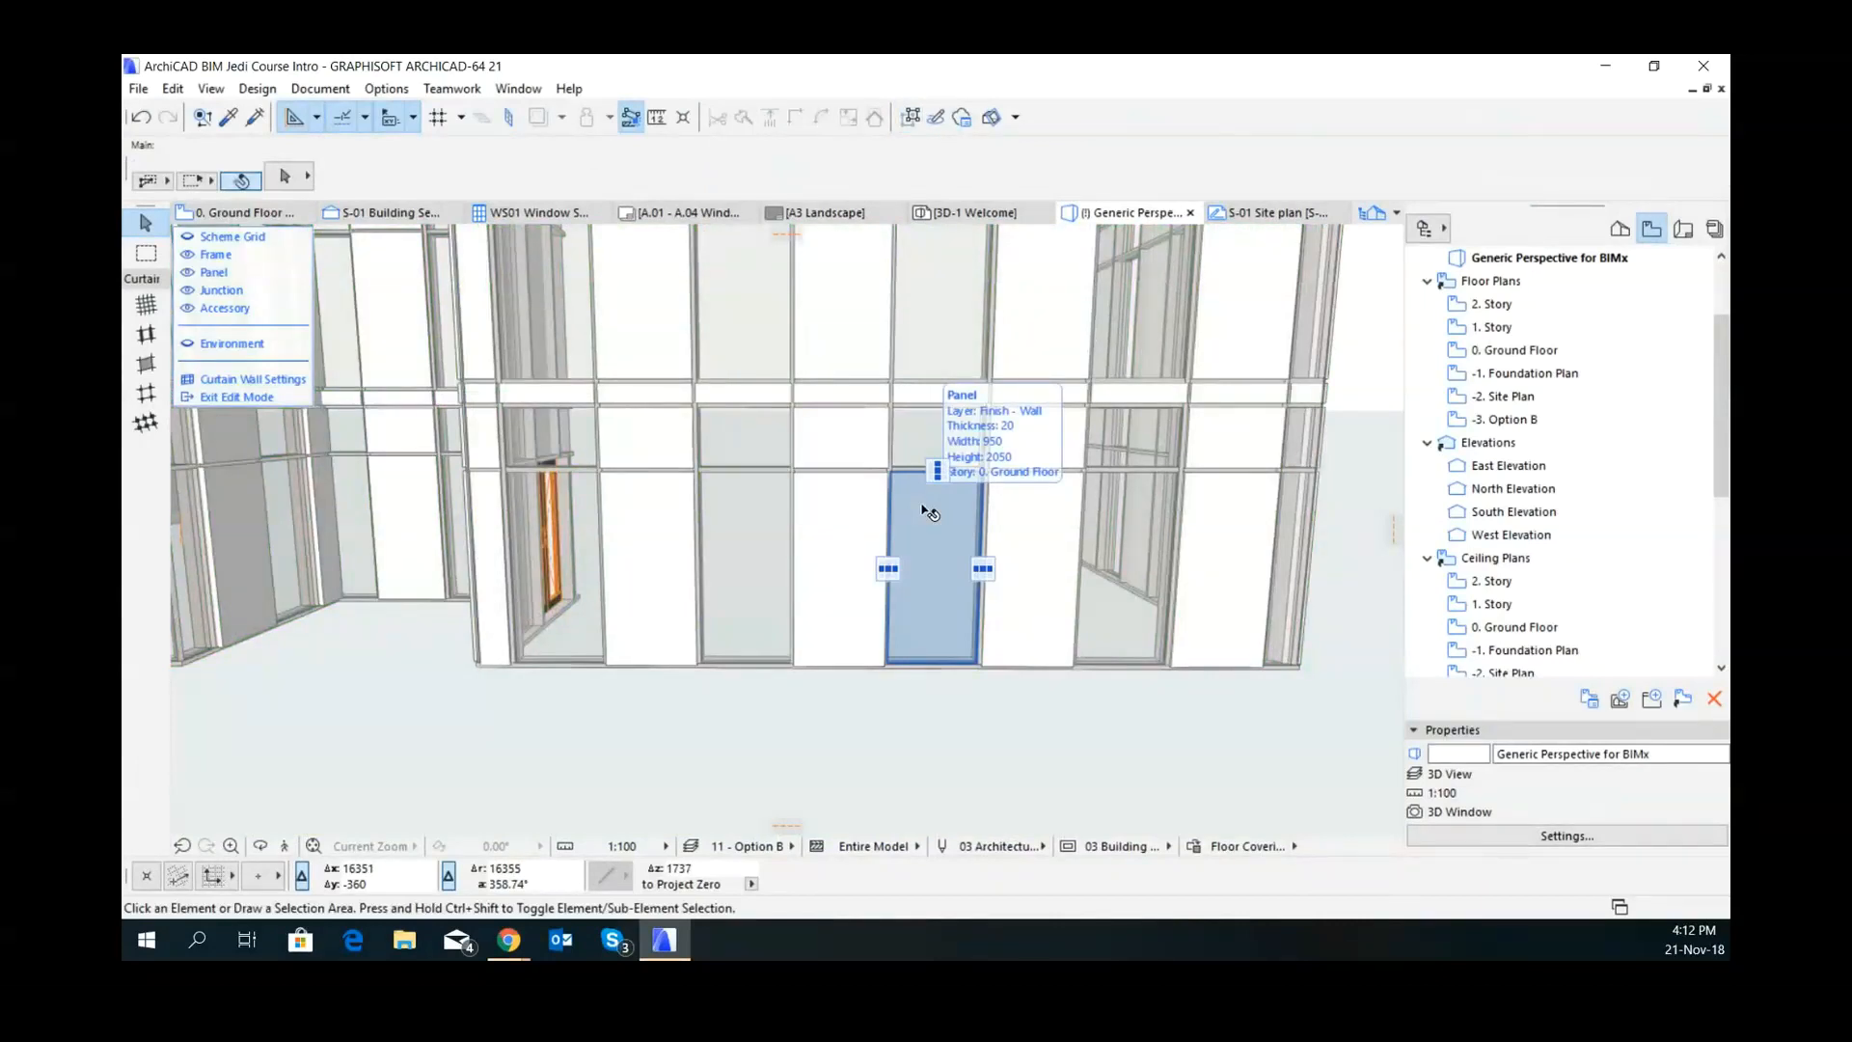
- Examine the glass and solid panels in the front façade segment's lowest row, highlighting single panels and the whole row
{"action": "scroll", "coordinate": [982, 575], "scroll_direction": "down", "scroll_amount": 2}
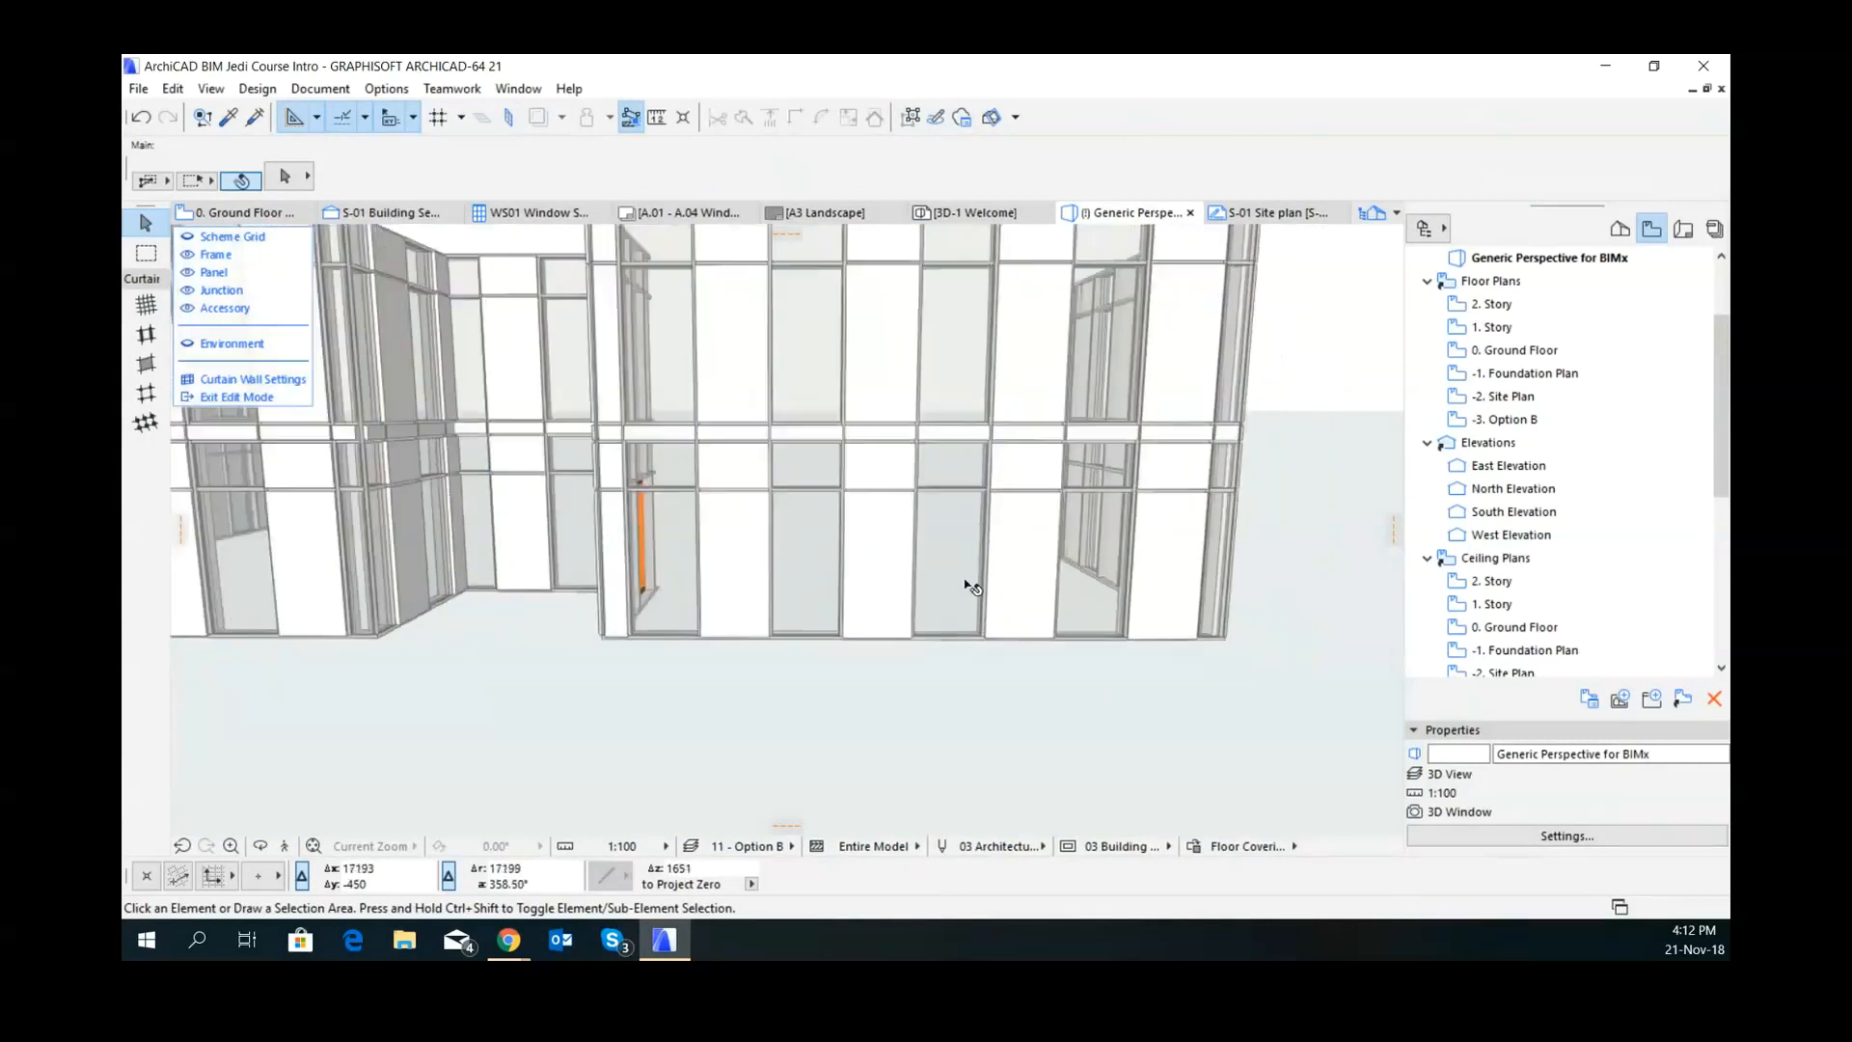
{"action": "middle_click_drag", "start_coordinate": [982, 575], "coordinate": [1140, 812]}
{"action": "scroll", "coordinate": [1134, 688], "scroll_direction": "down", "scroll_amount": 3}
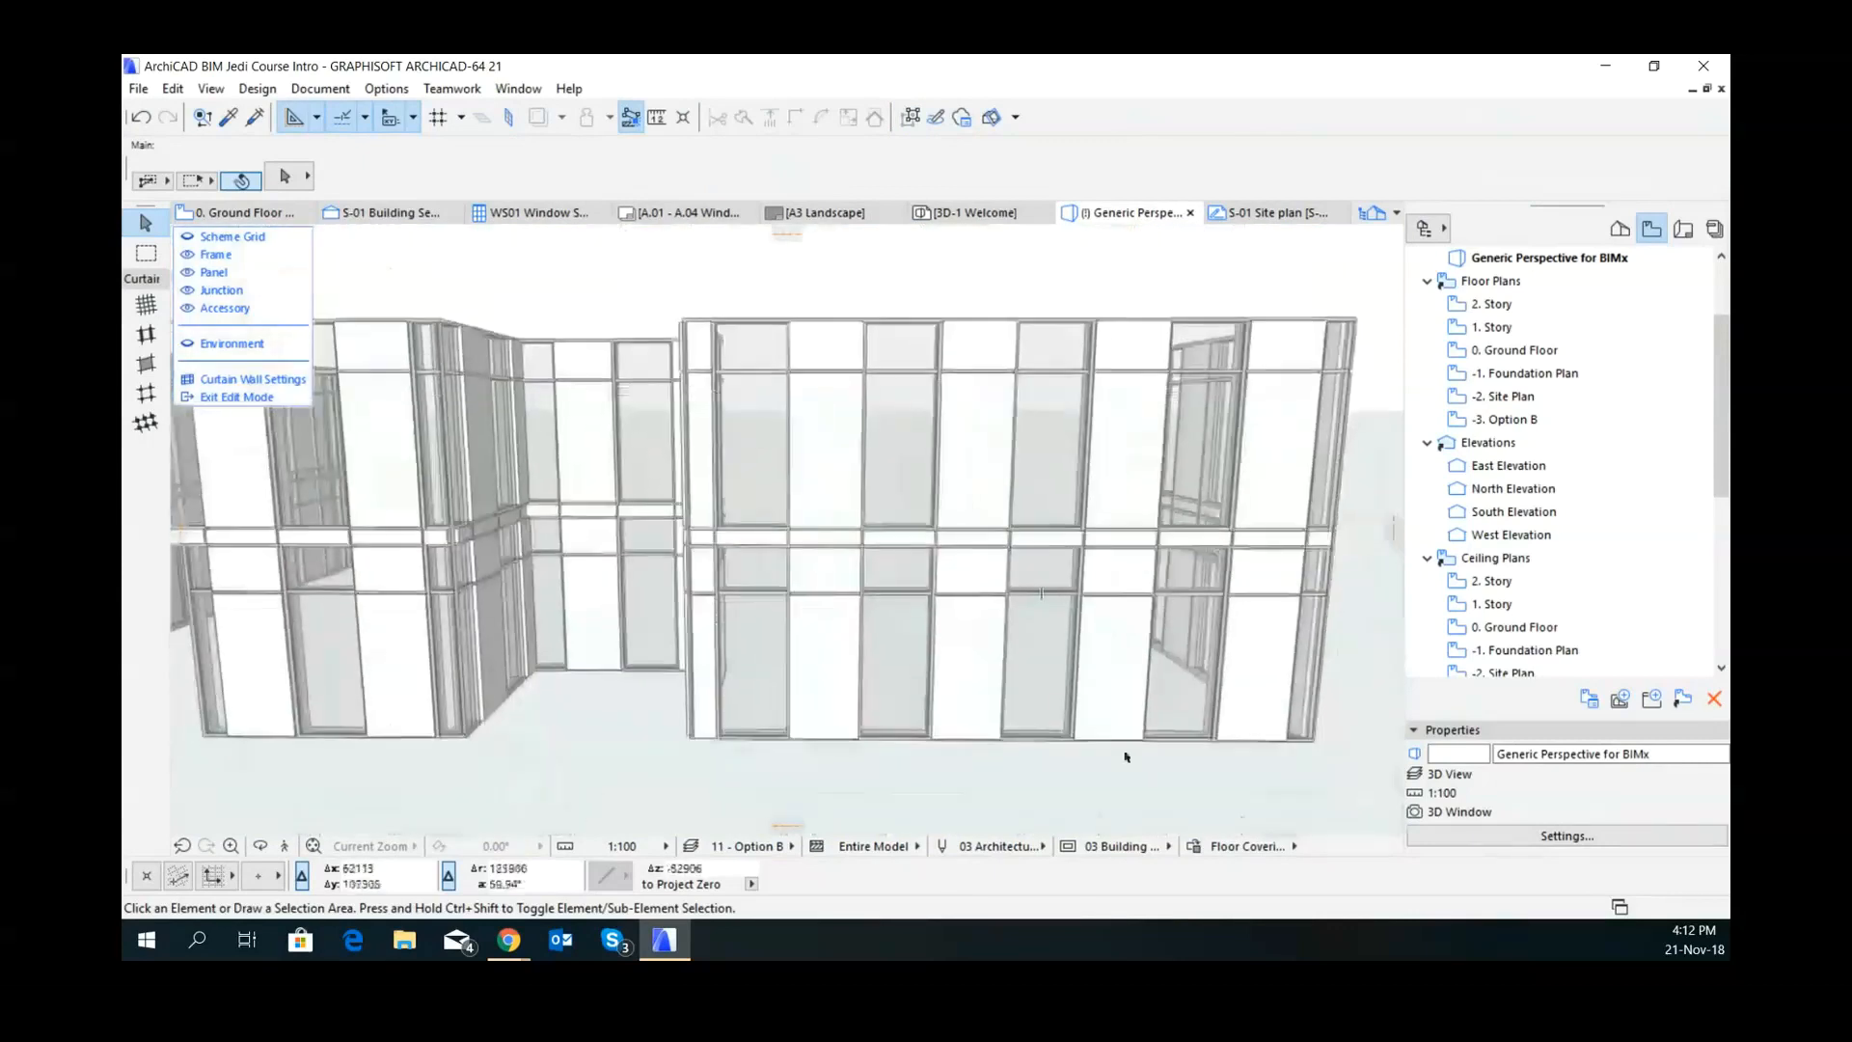
{"action": "left_click", "coordinate": [1143, 710]}
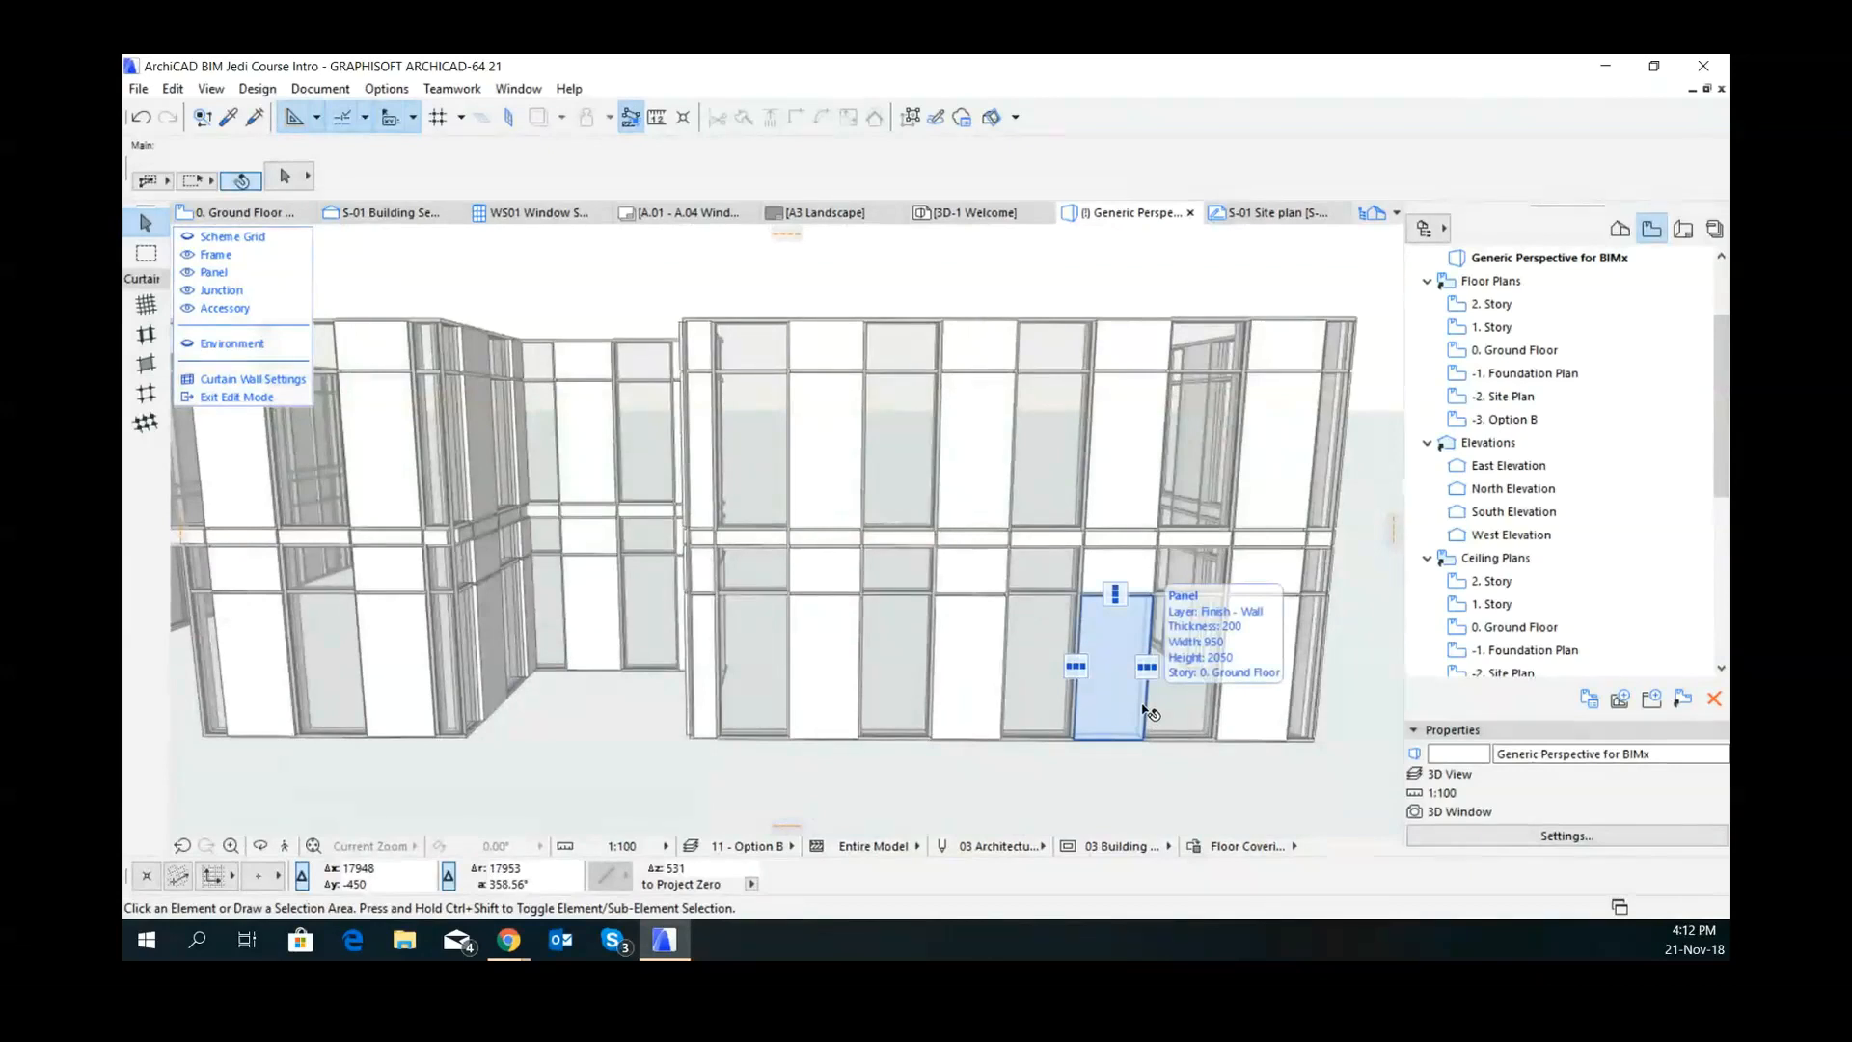
{"action": "left_click", "coordinate": [1025, 643]}
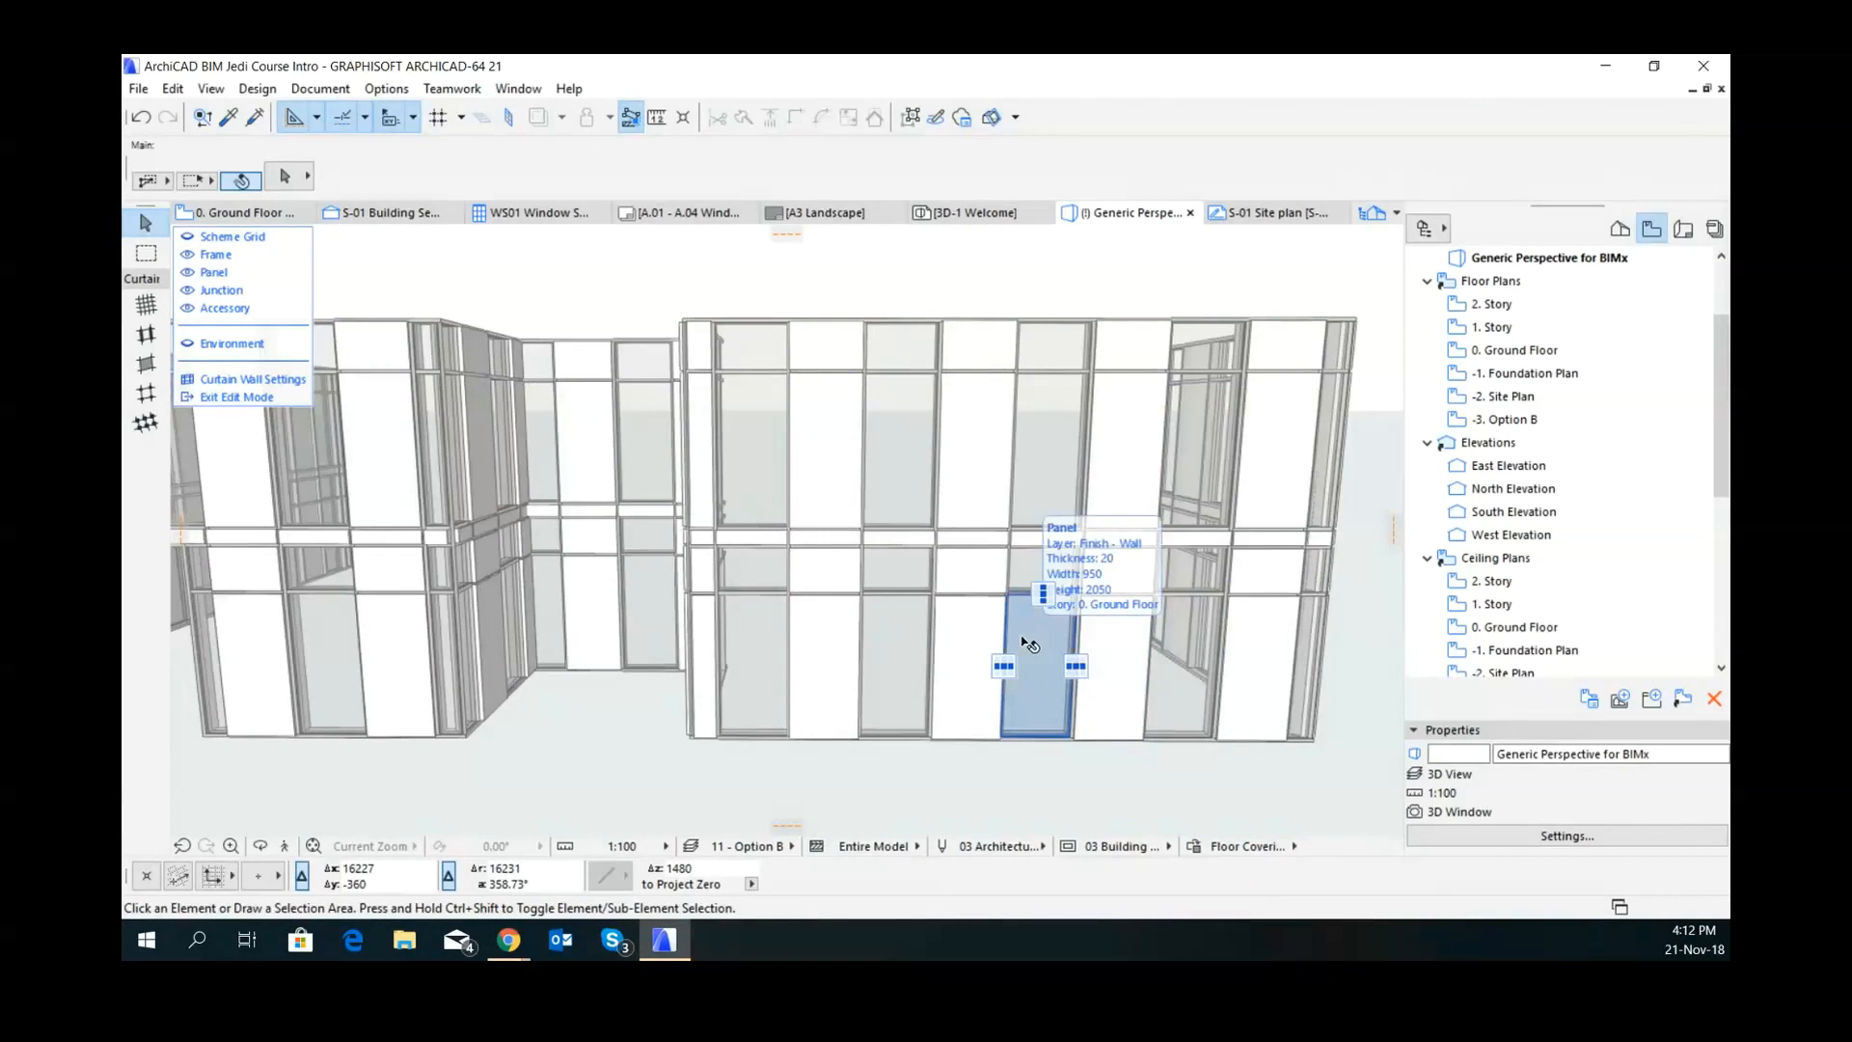
{"action": "left_click", "coordinate": [1003, 666]}
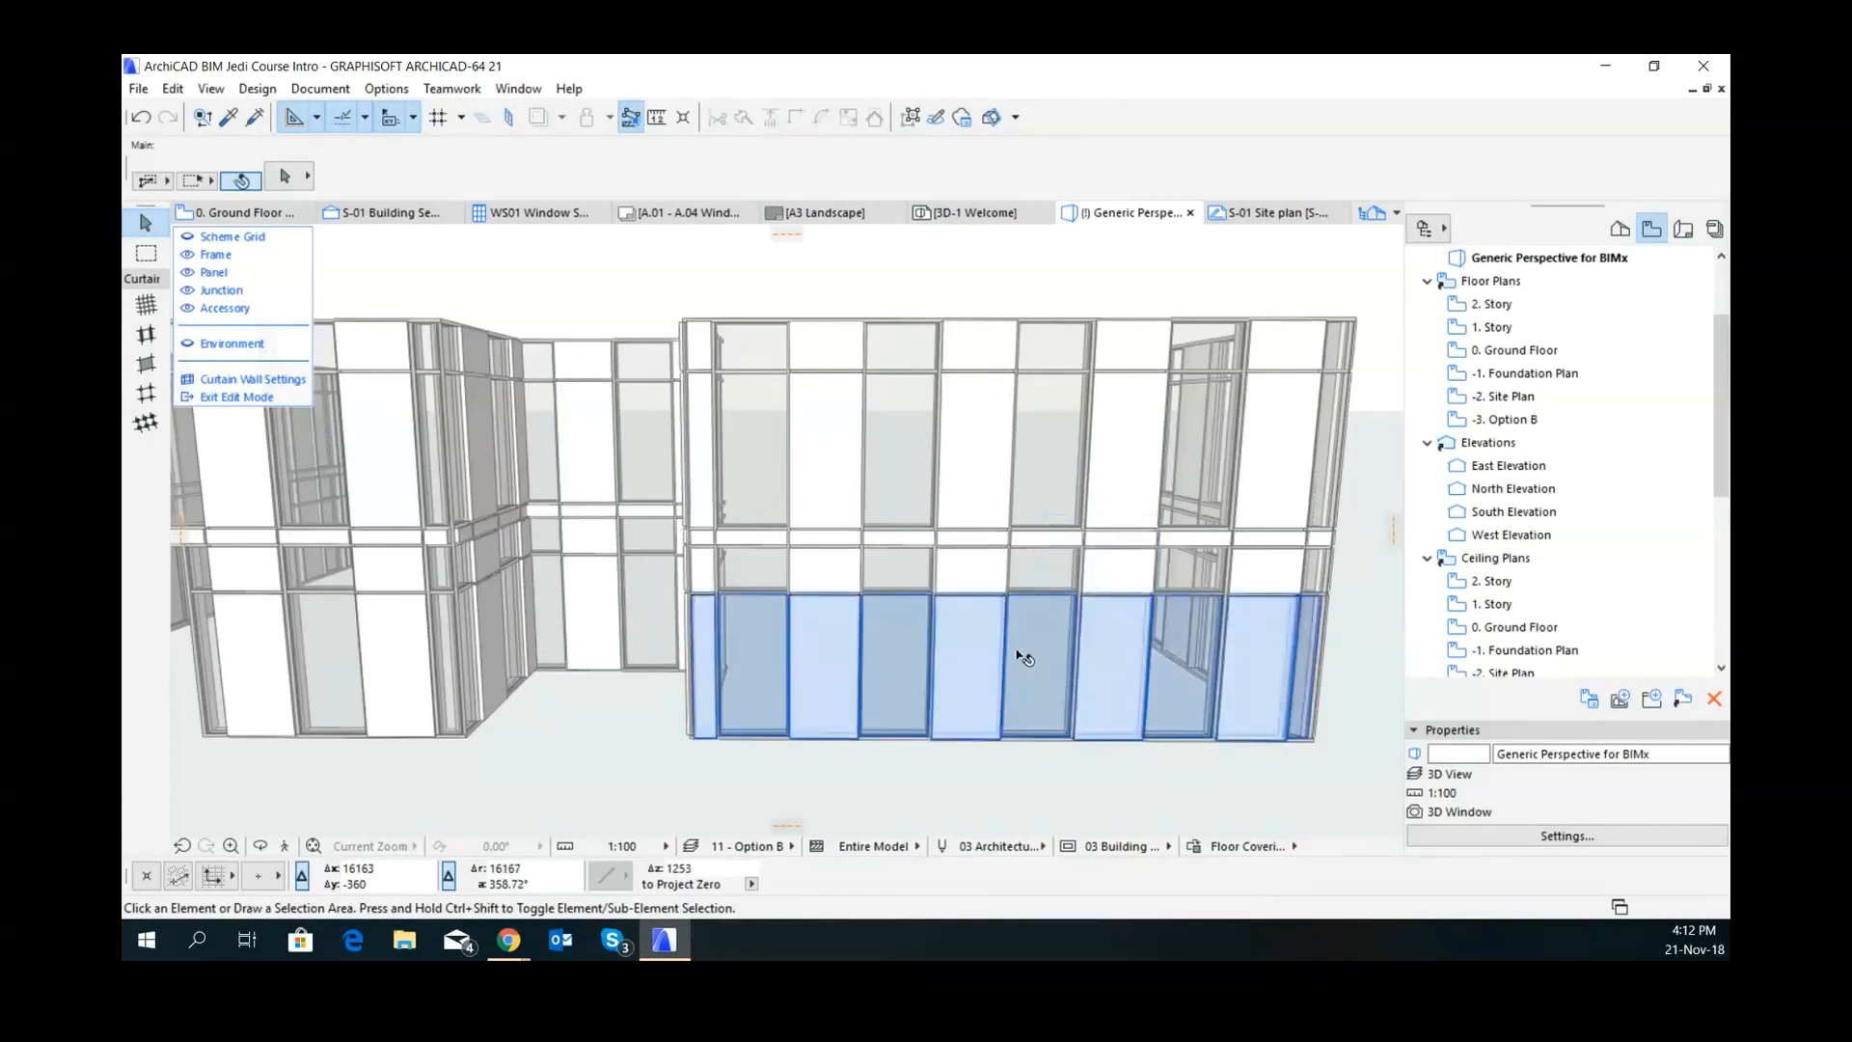
- Show only the curtain wall's scheme grid, with frames, panels, junctions and accessories hidden
{"action": "scroll", "coordinate": [987, 658], "scroll_direction": "up", "scroll_amount": 3}
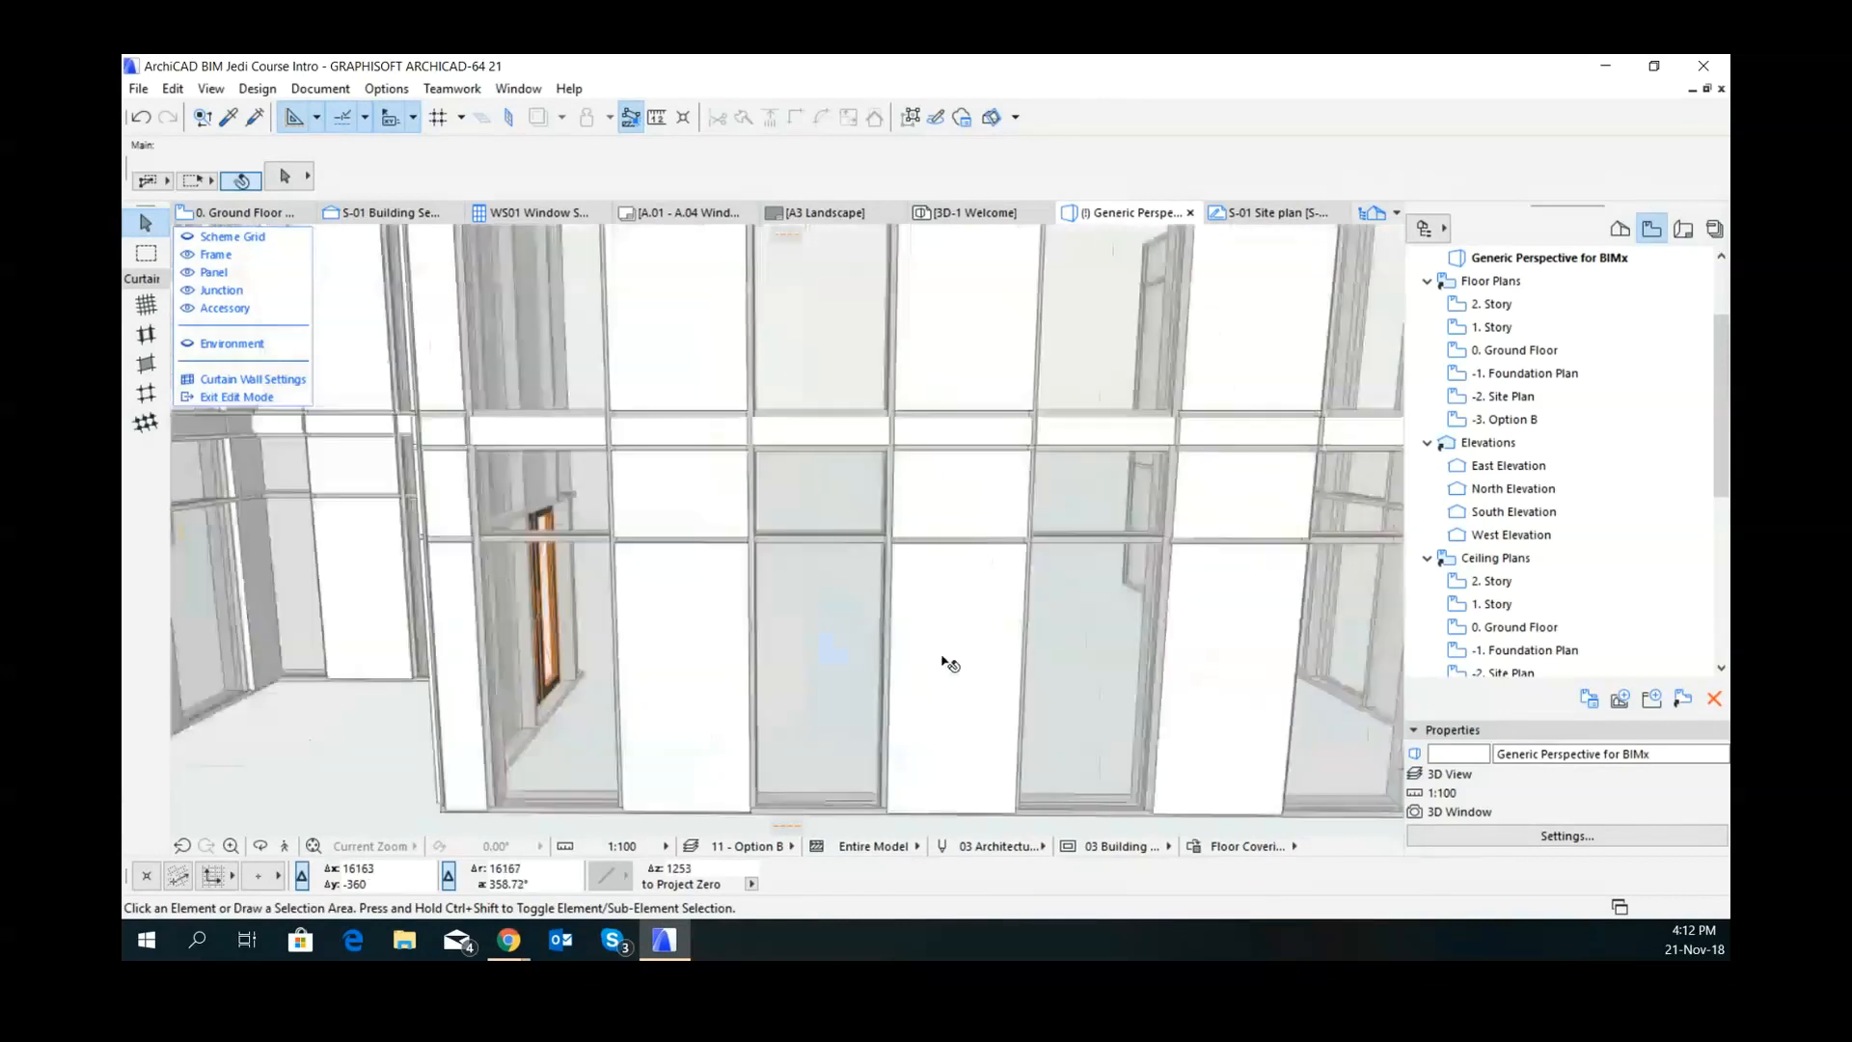
{"action": "left_click", "coordinate": [210, 237]}
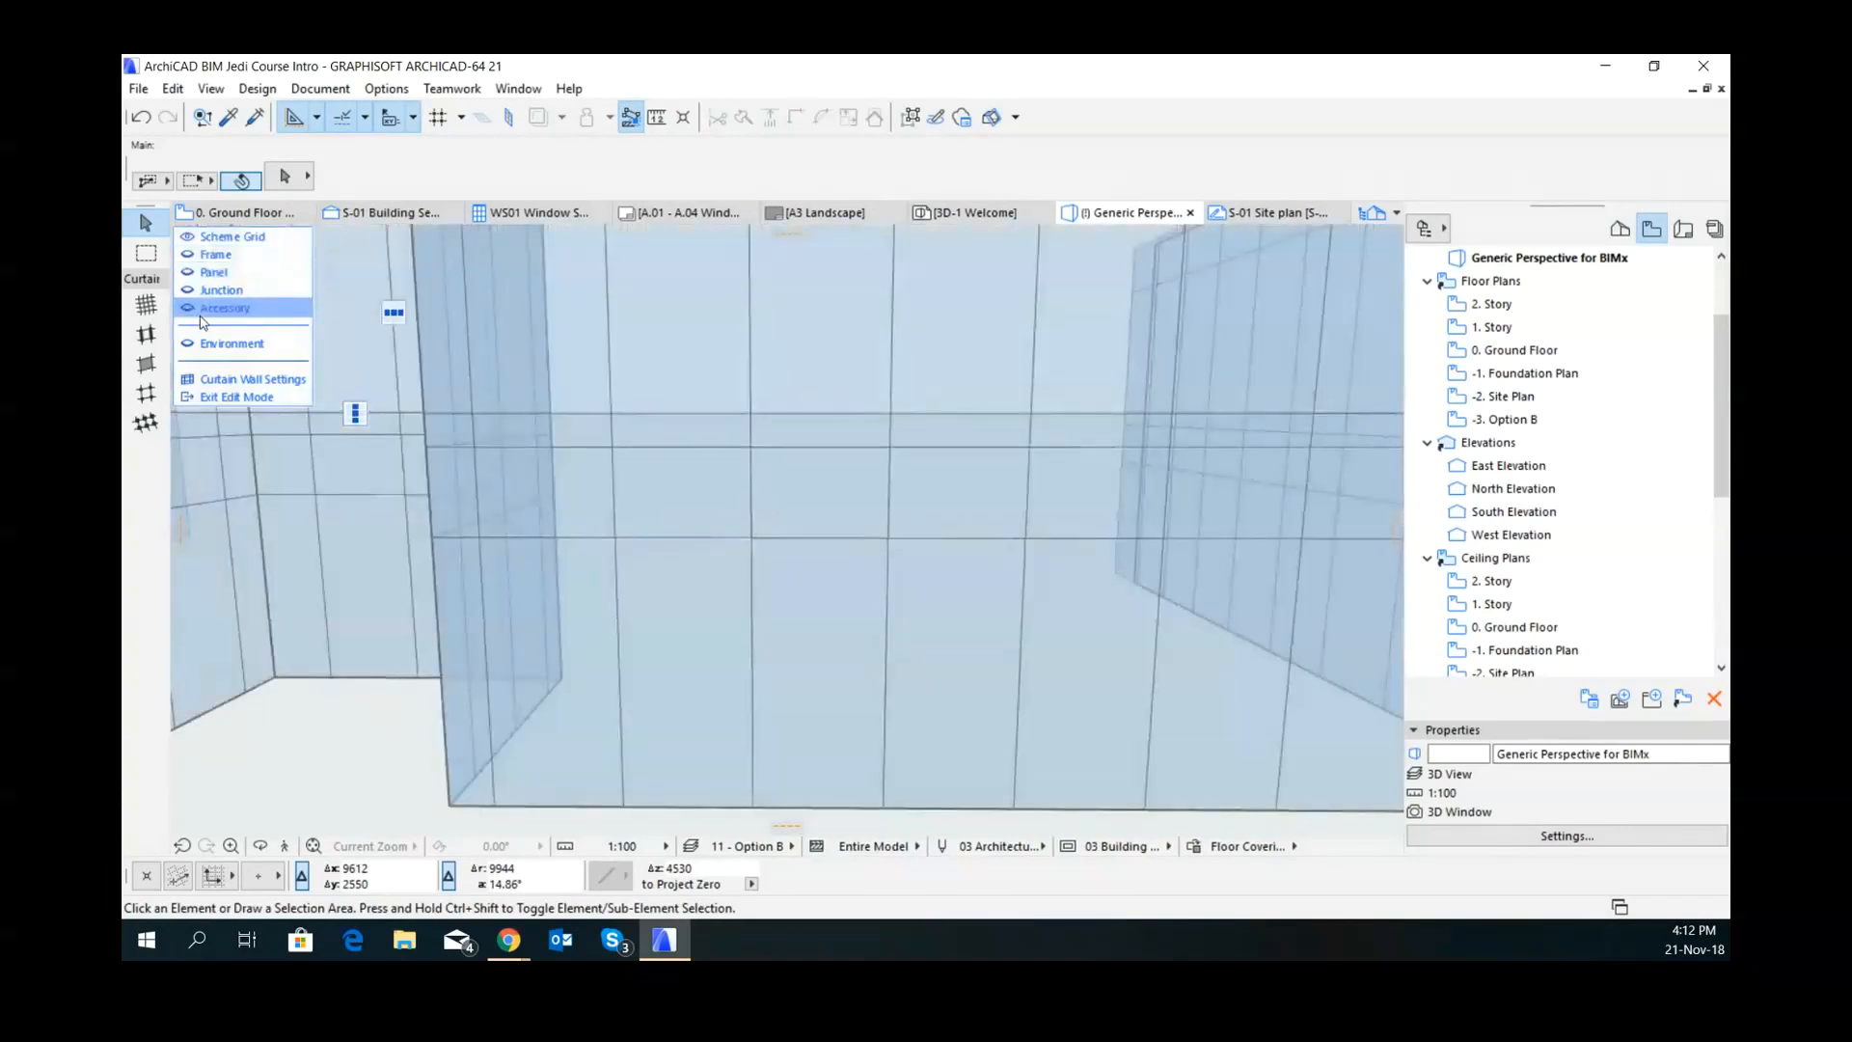
{"action": "scroll", "coordinate": [1078, 756], "scroll_direction": "down", "scroll_amount": 3}
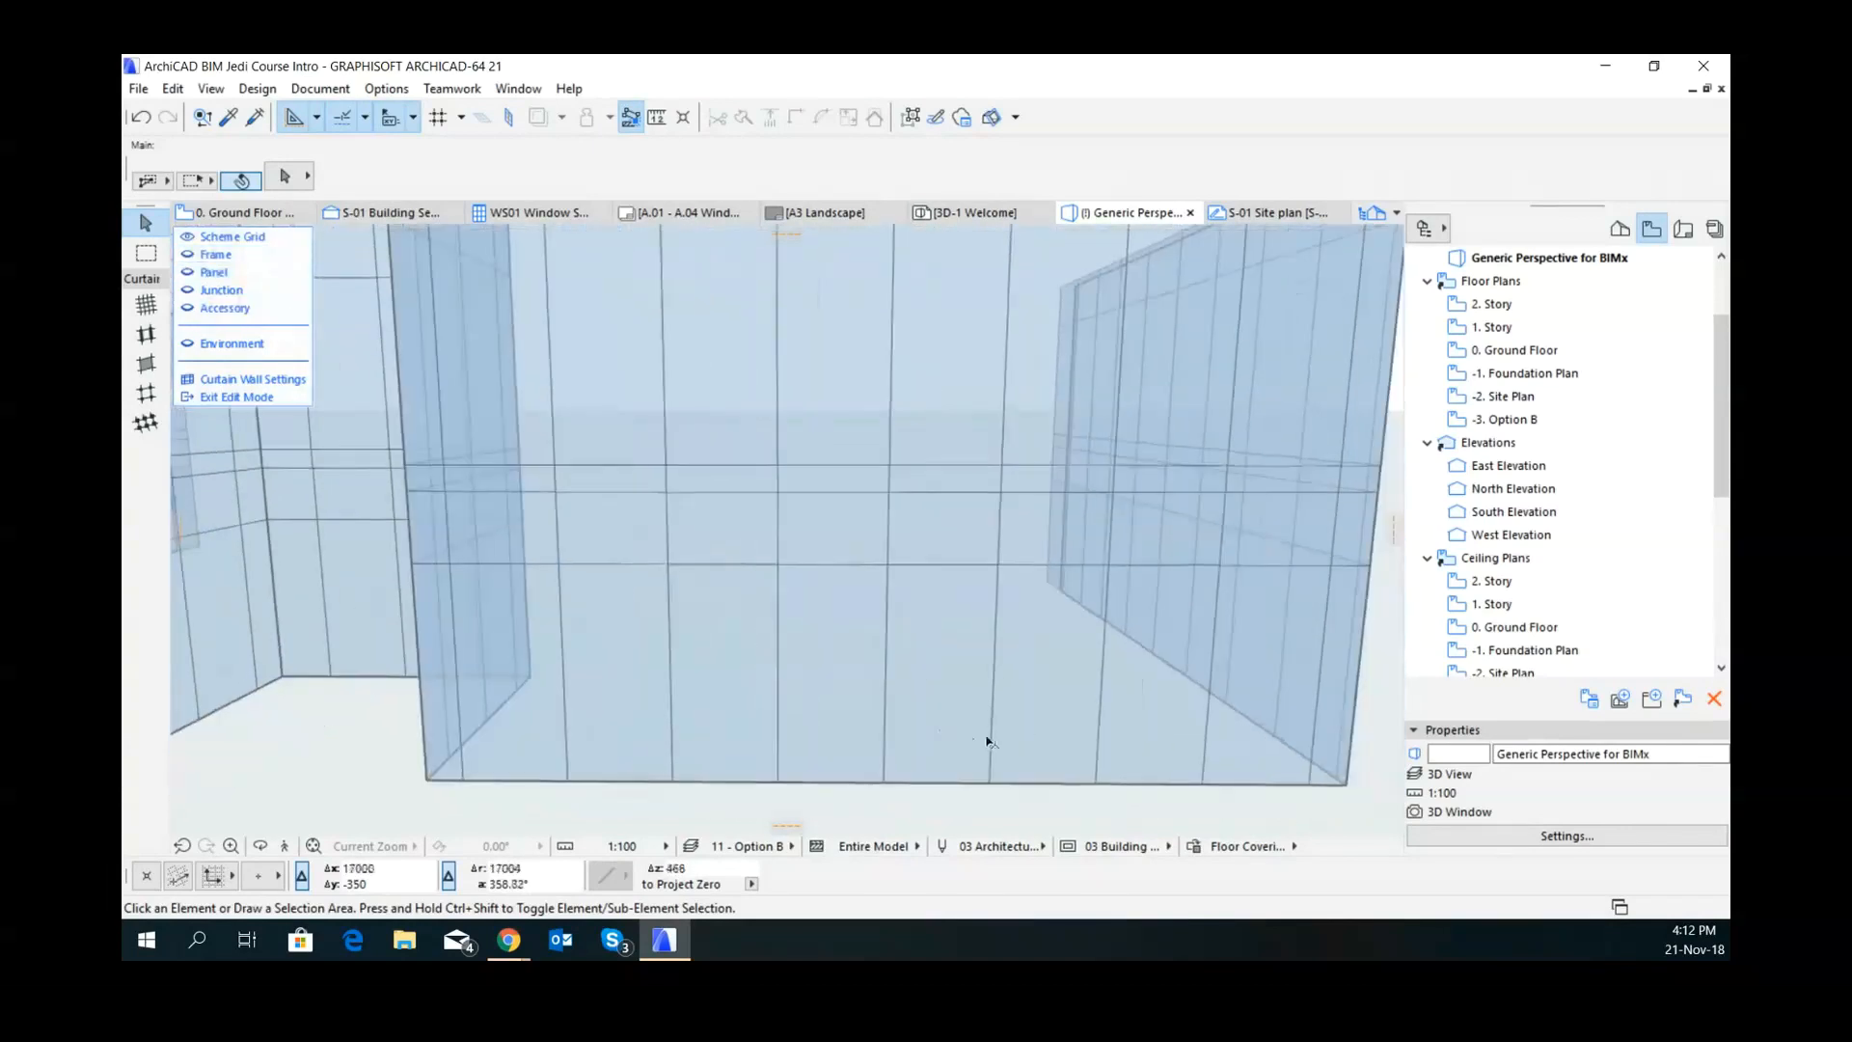
- Select the front façade segment's scheme grid and move the first vertical line beside its centre line 500 mm toward the centre
{"action": "left_click", "coordinate": [990, 737]}
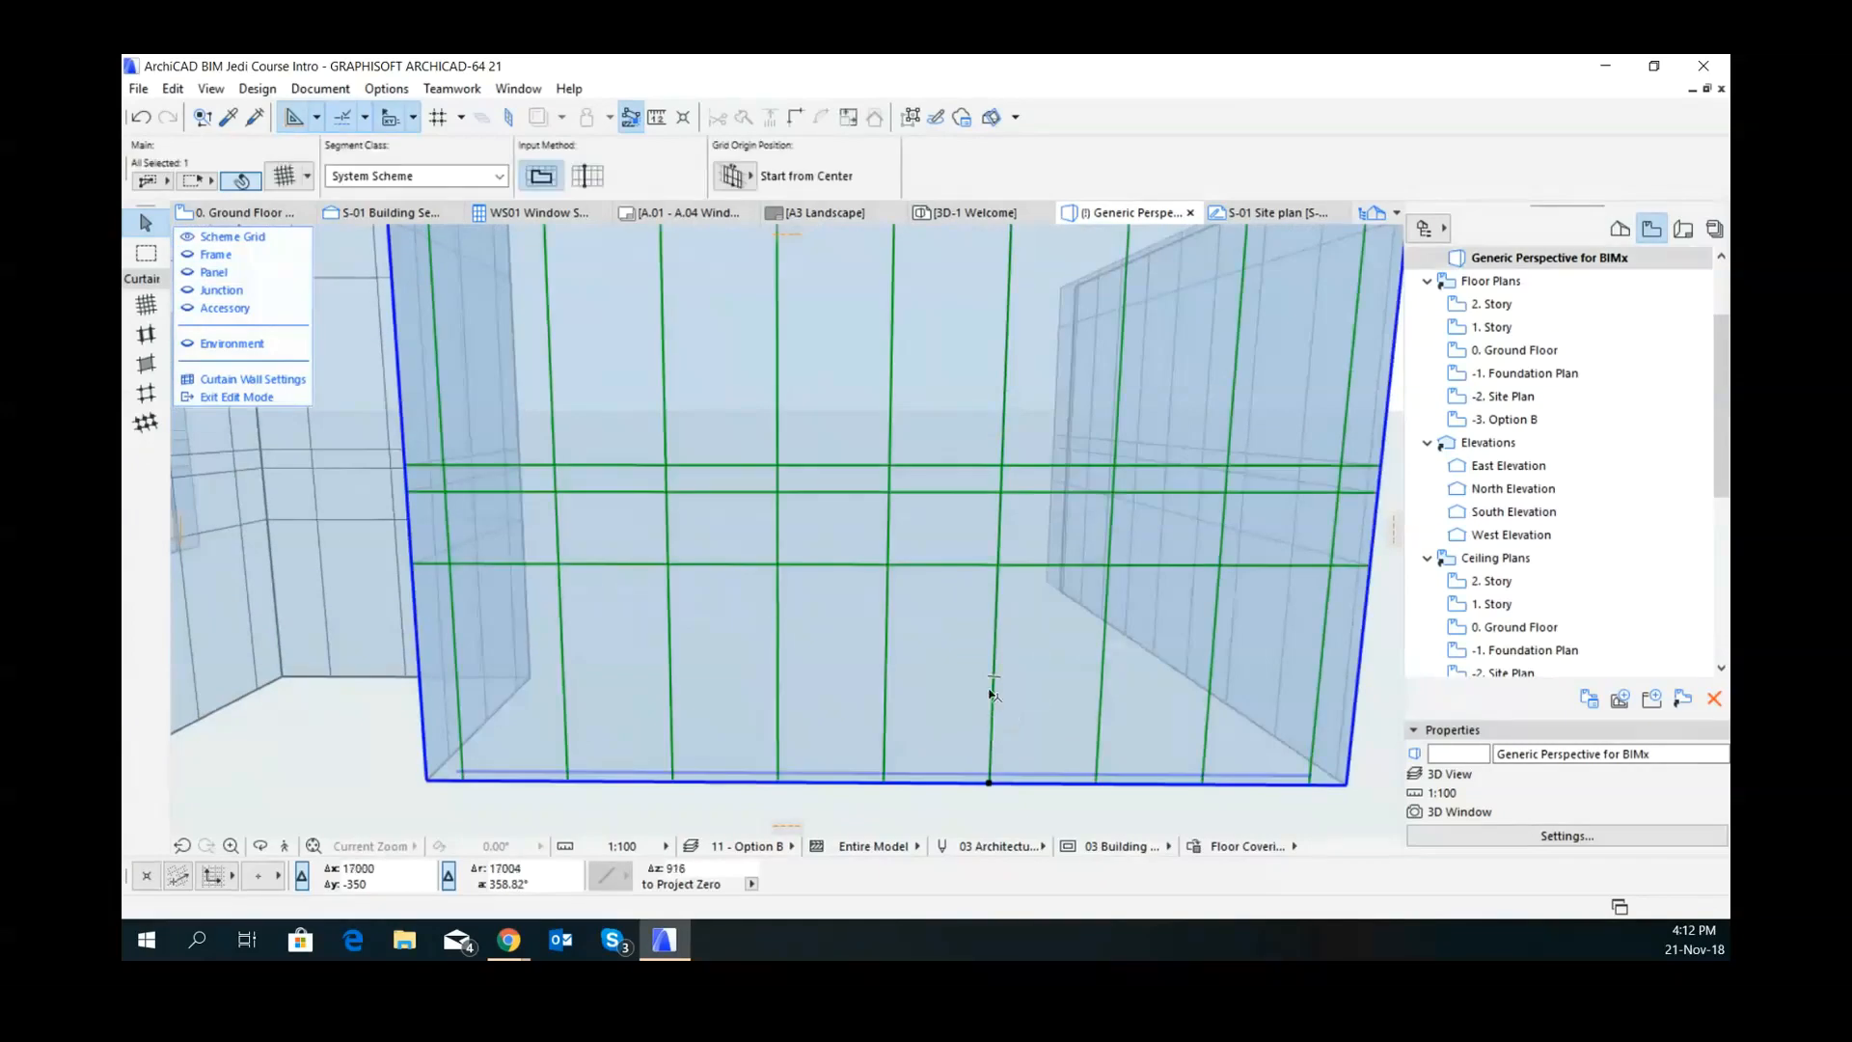
{"action": "left_click", "coordinate": [990, 691]}
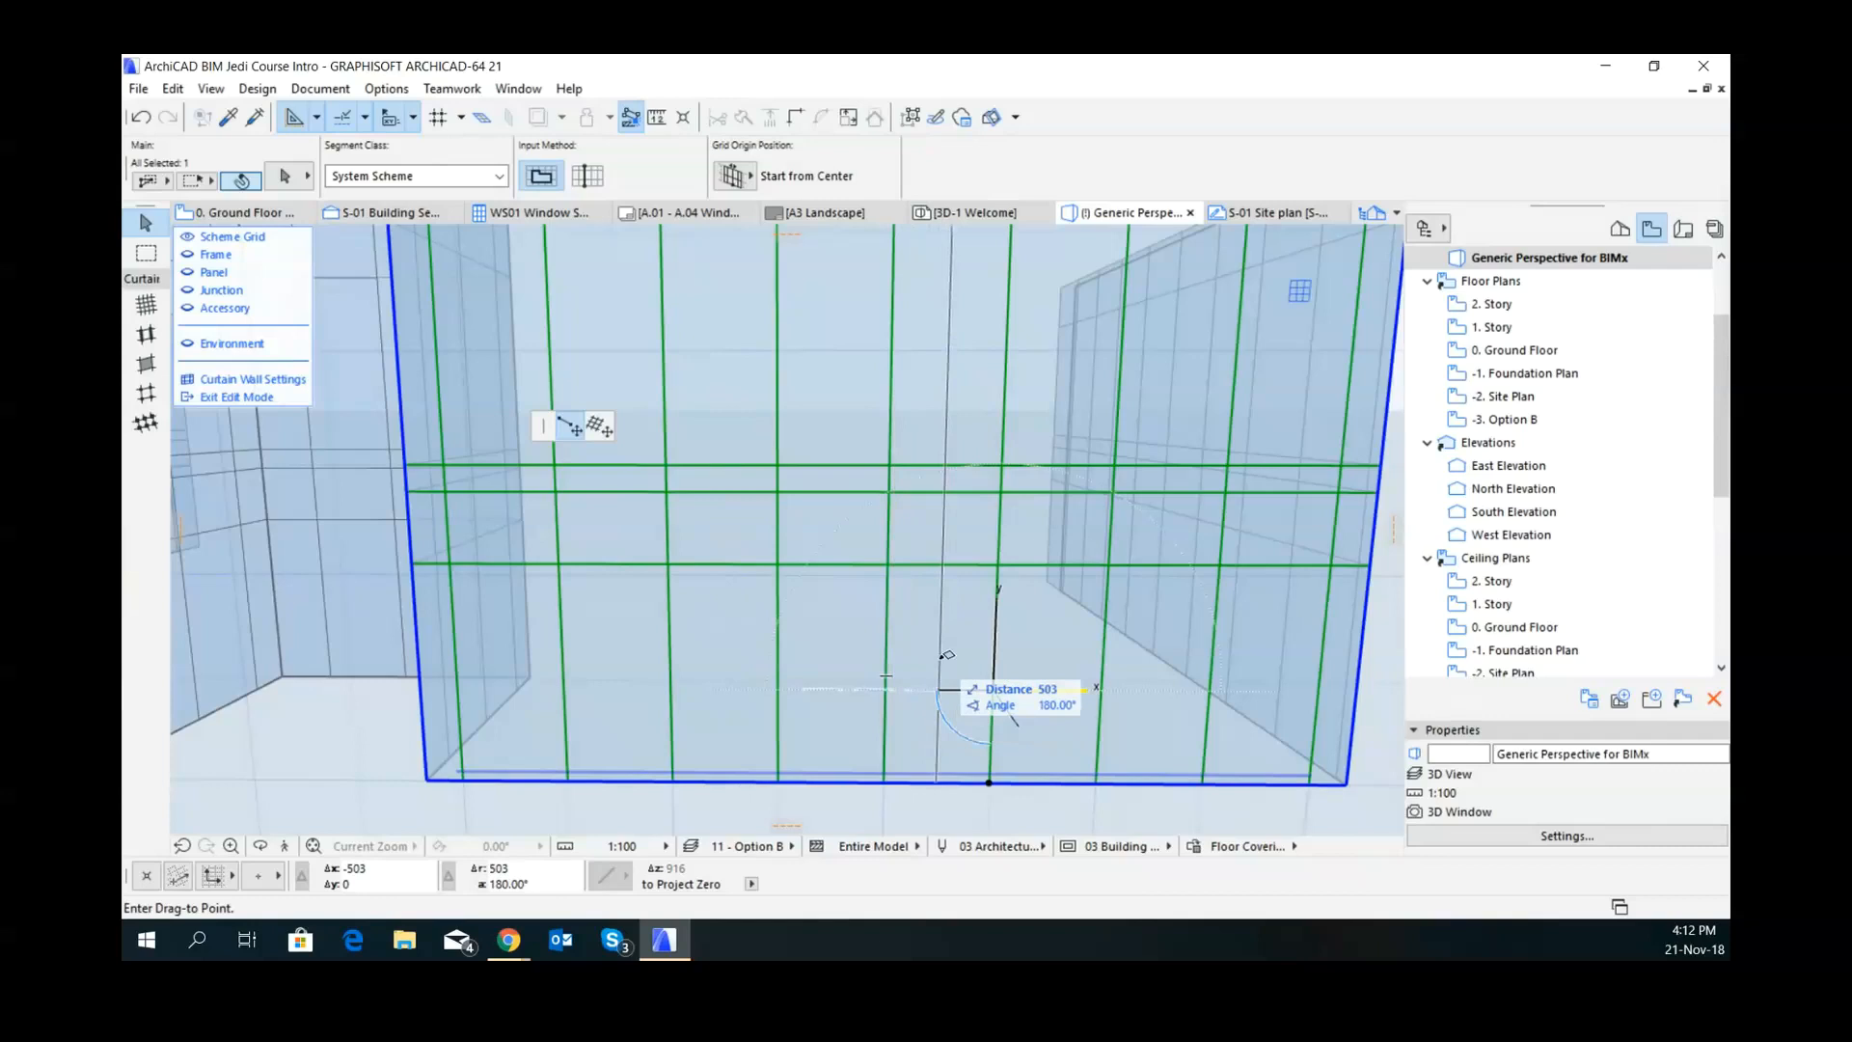
{"action": "key", "text": "Tab"}
{"action": "type", "text": "500"}
{"action": "key", "text": "Return"}
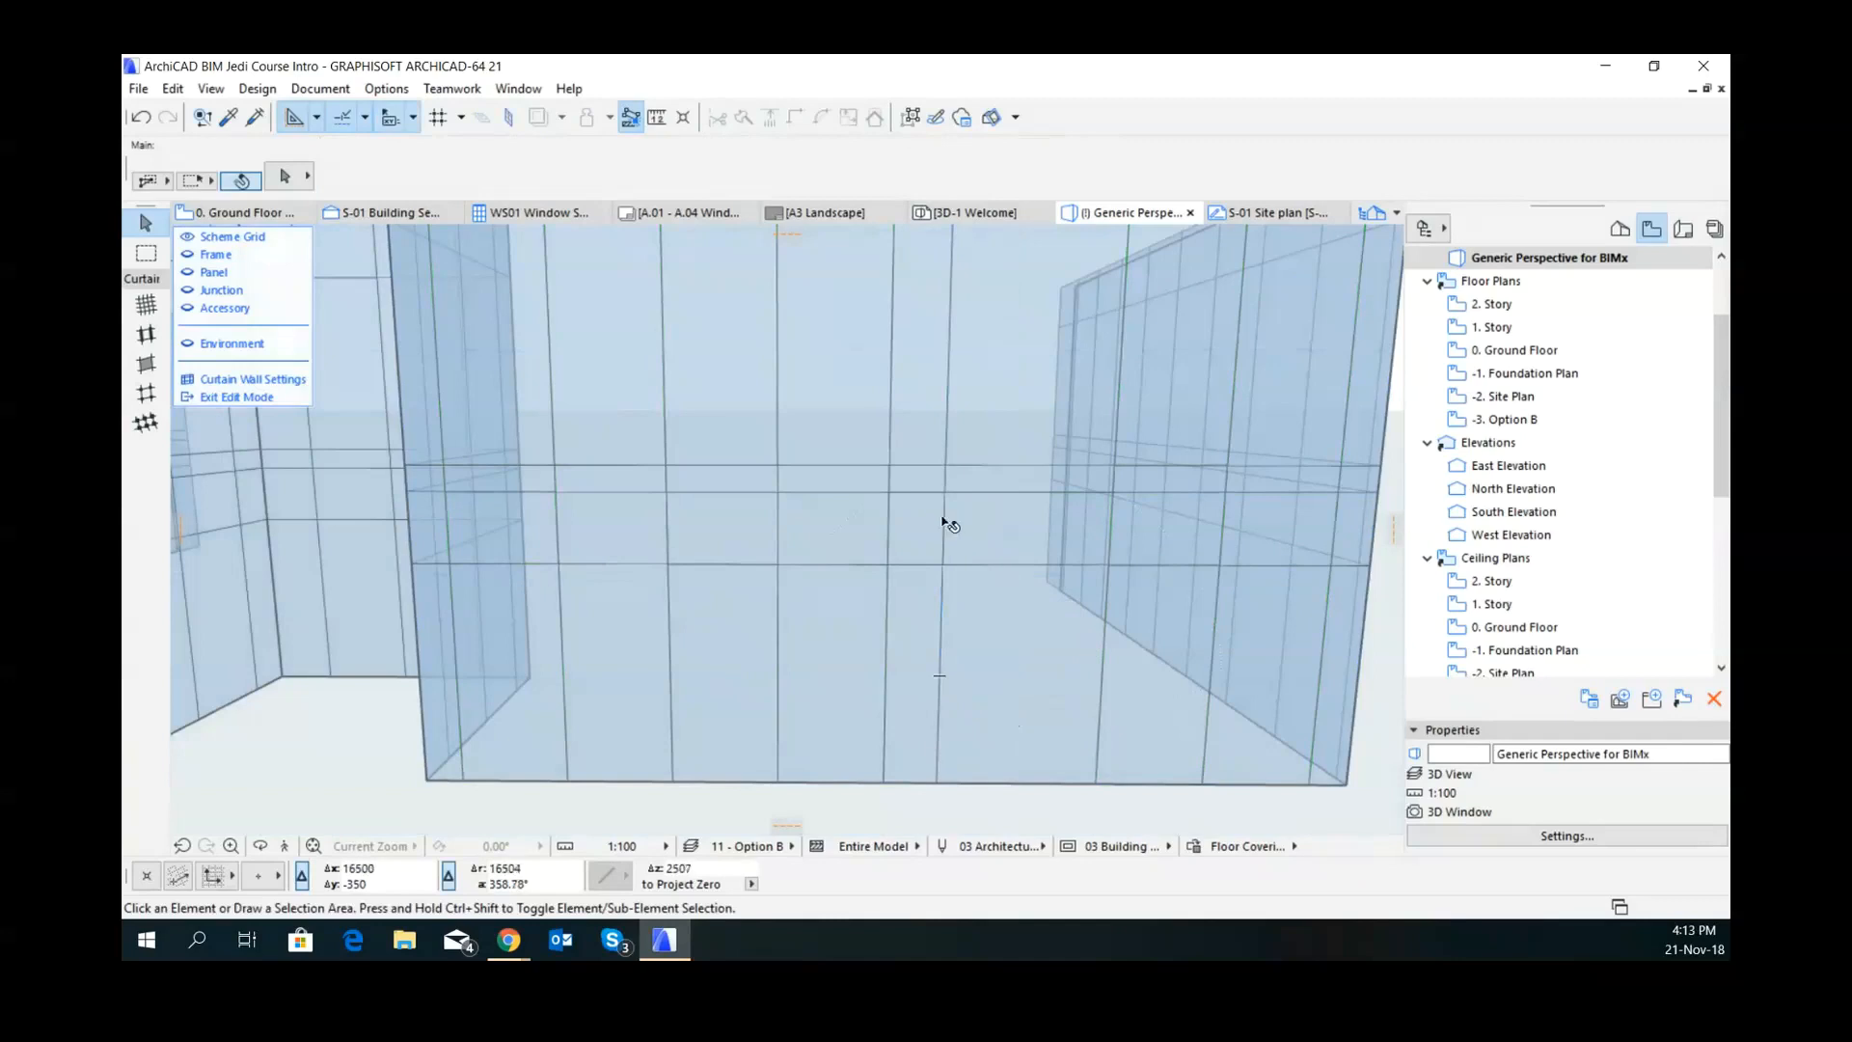
{"action": "left_click", "coordinate": [943, 355]}
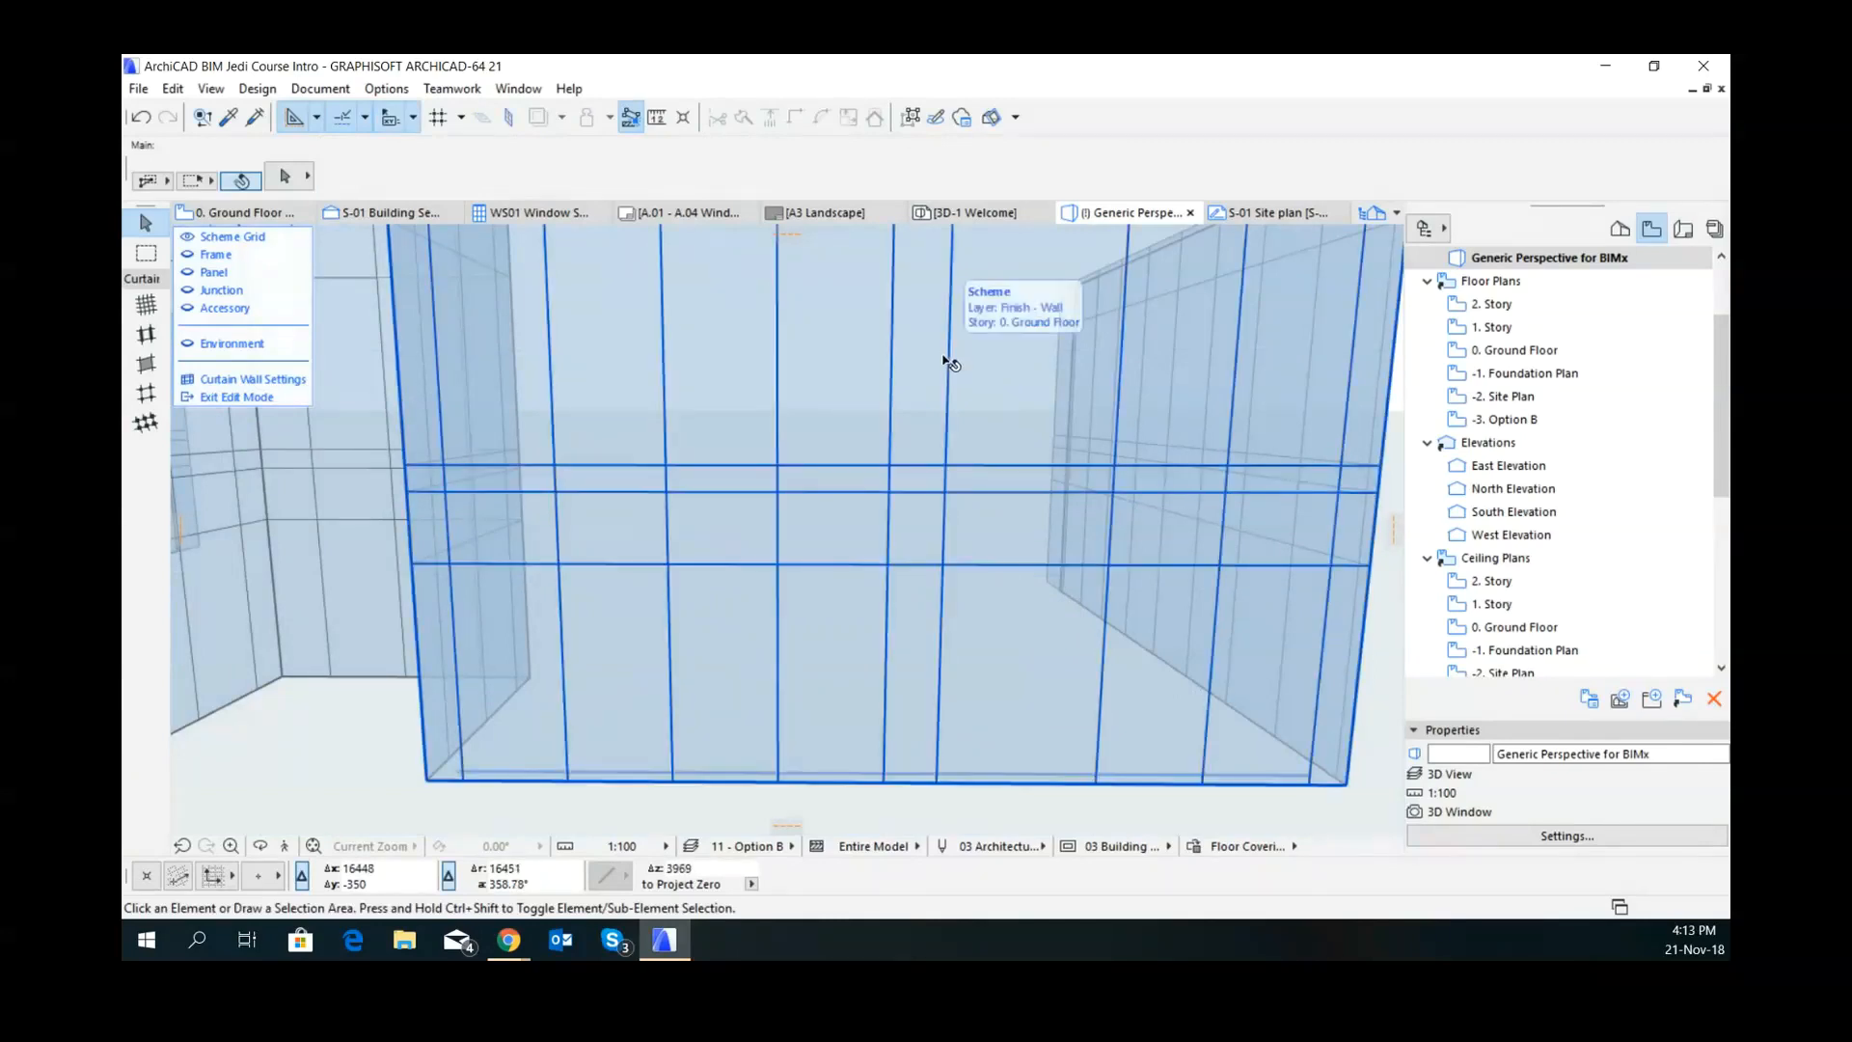
- Try to drag a copy of the vertical scheme grid line beside the moved line toward the front façade segment's centre
{"action": "left_click", "coordinate": [1103, 666]}
{"action": "key", "text": "ctrl+shift+d"}
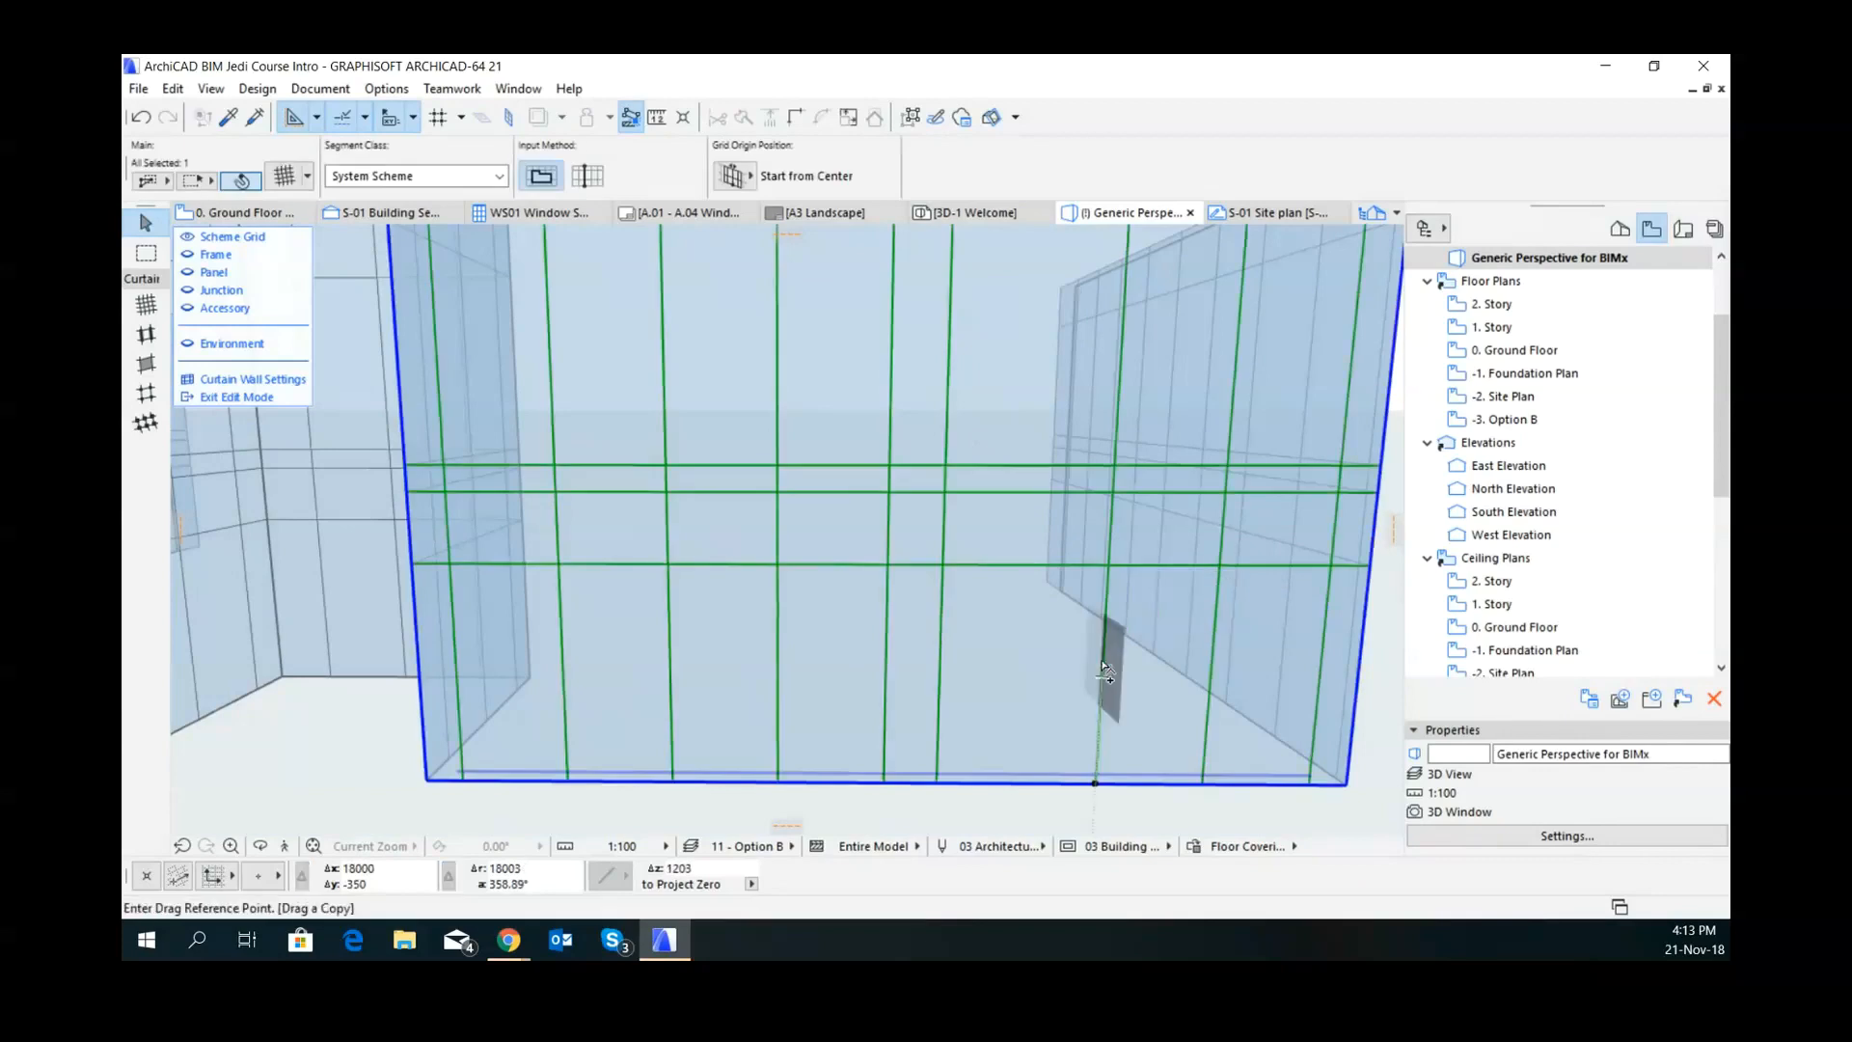
{"action": "left_click", "coordinate": [1103, 668]}
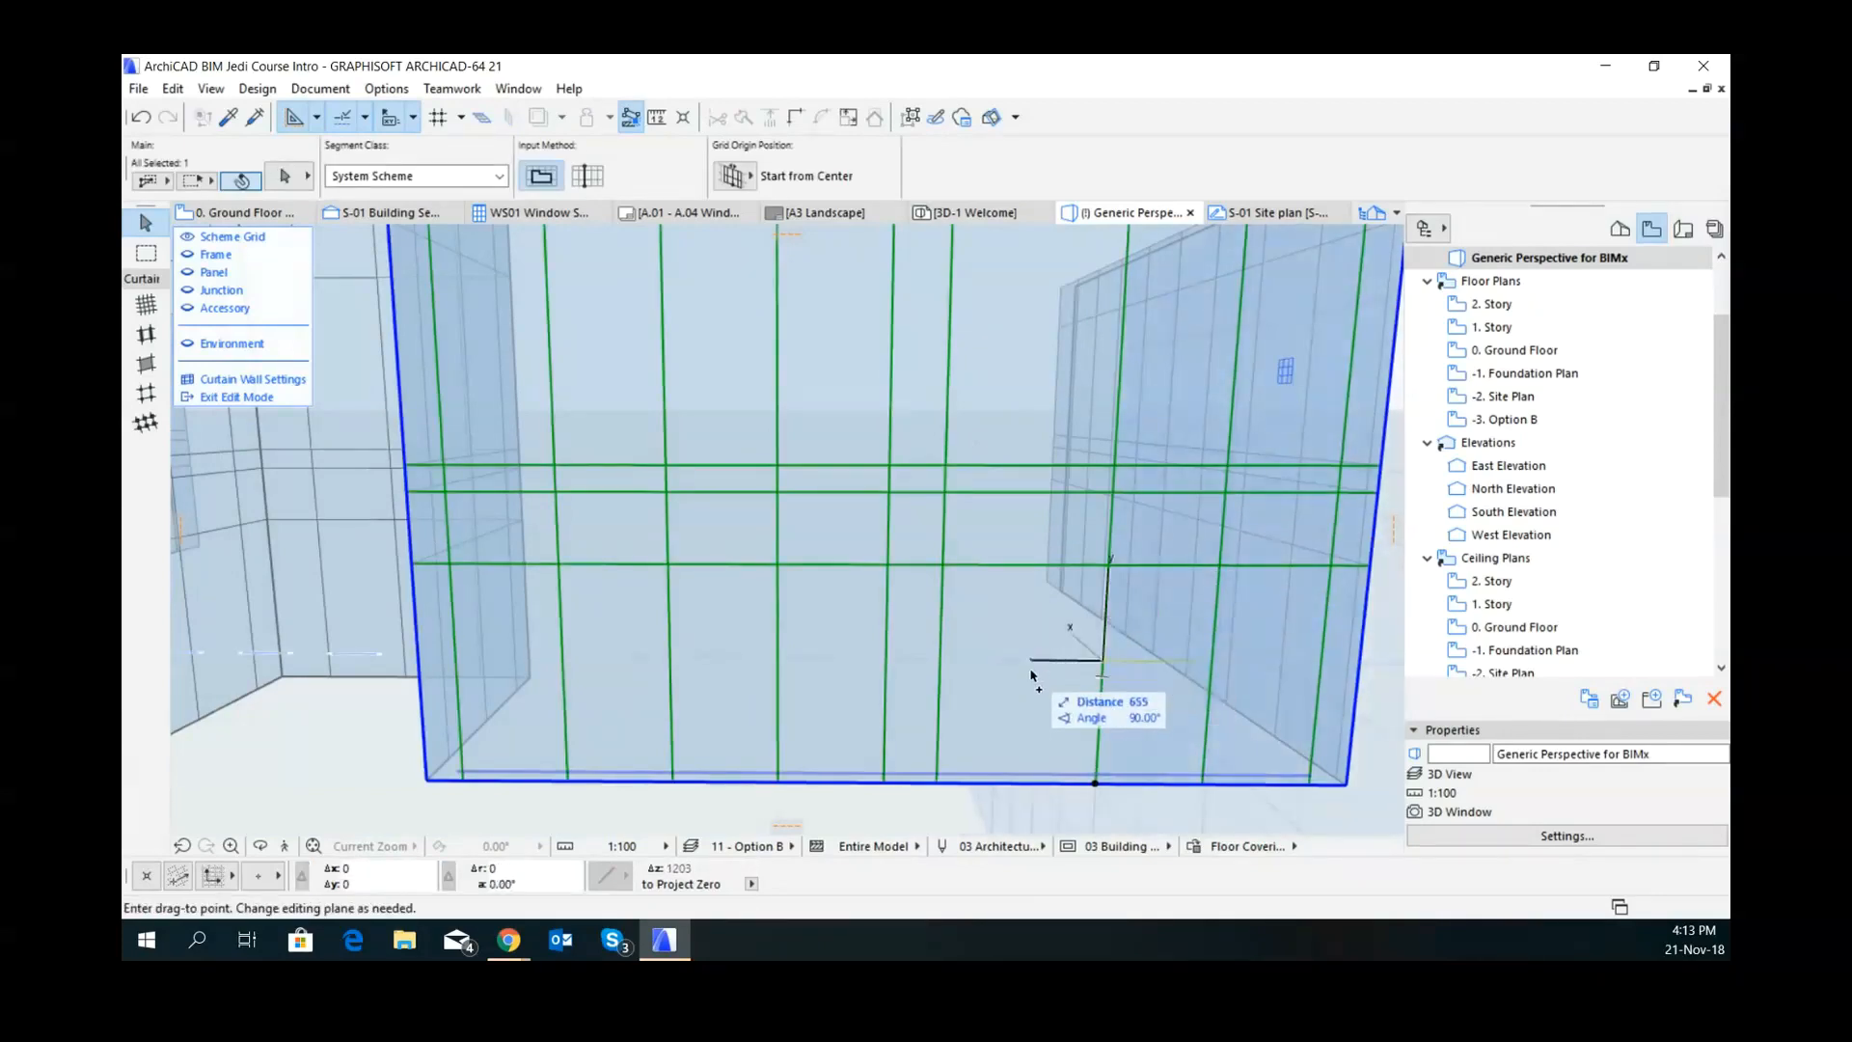
{"action": "key", "text": "Tab"}
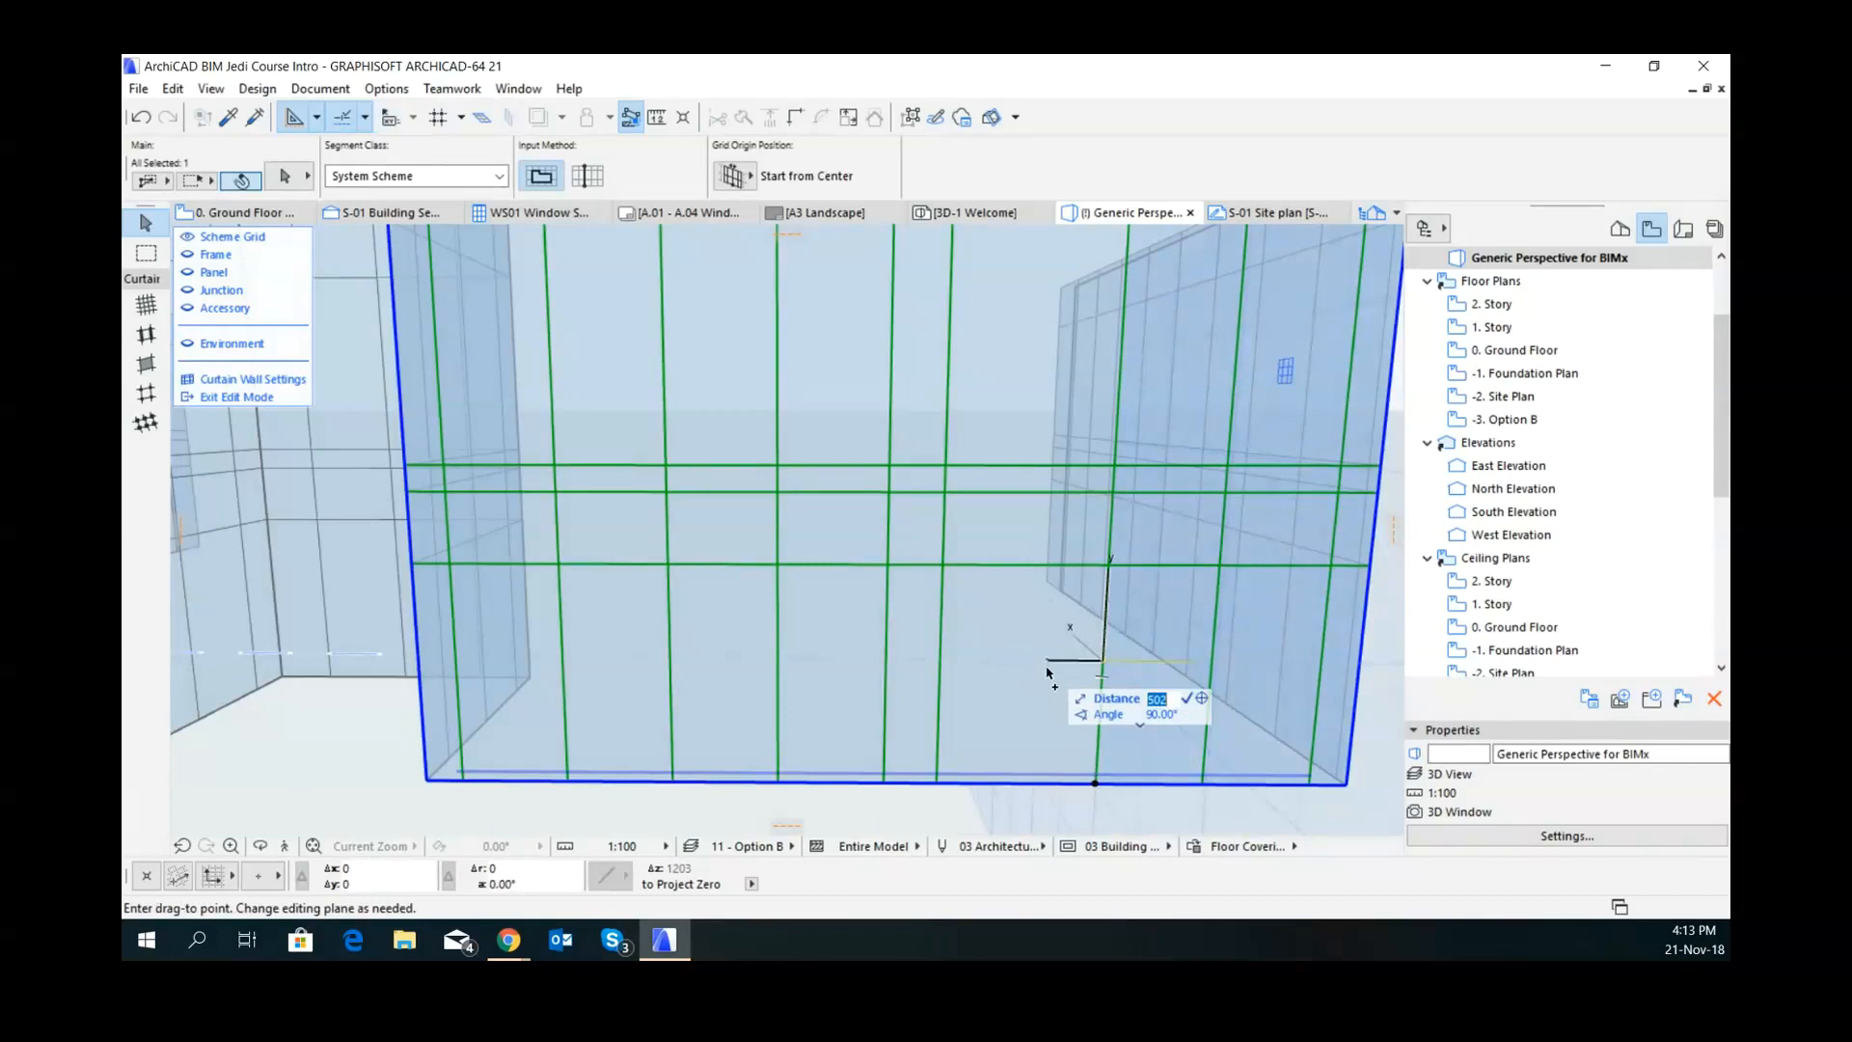
{"action": "key", "text": "Return"}
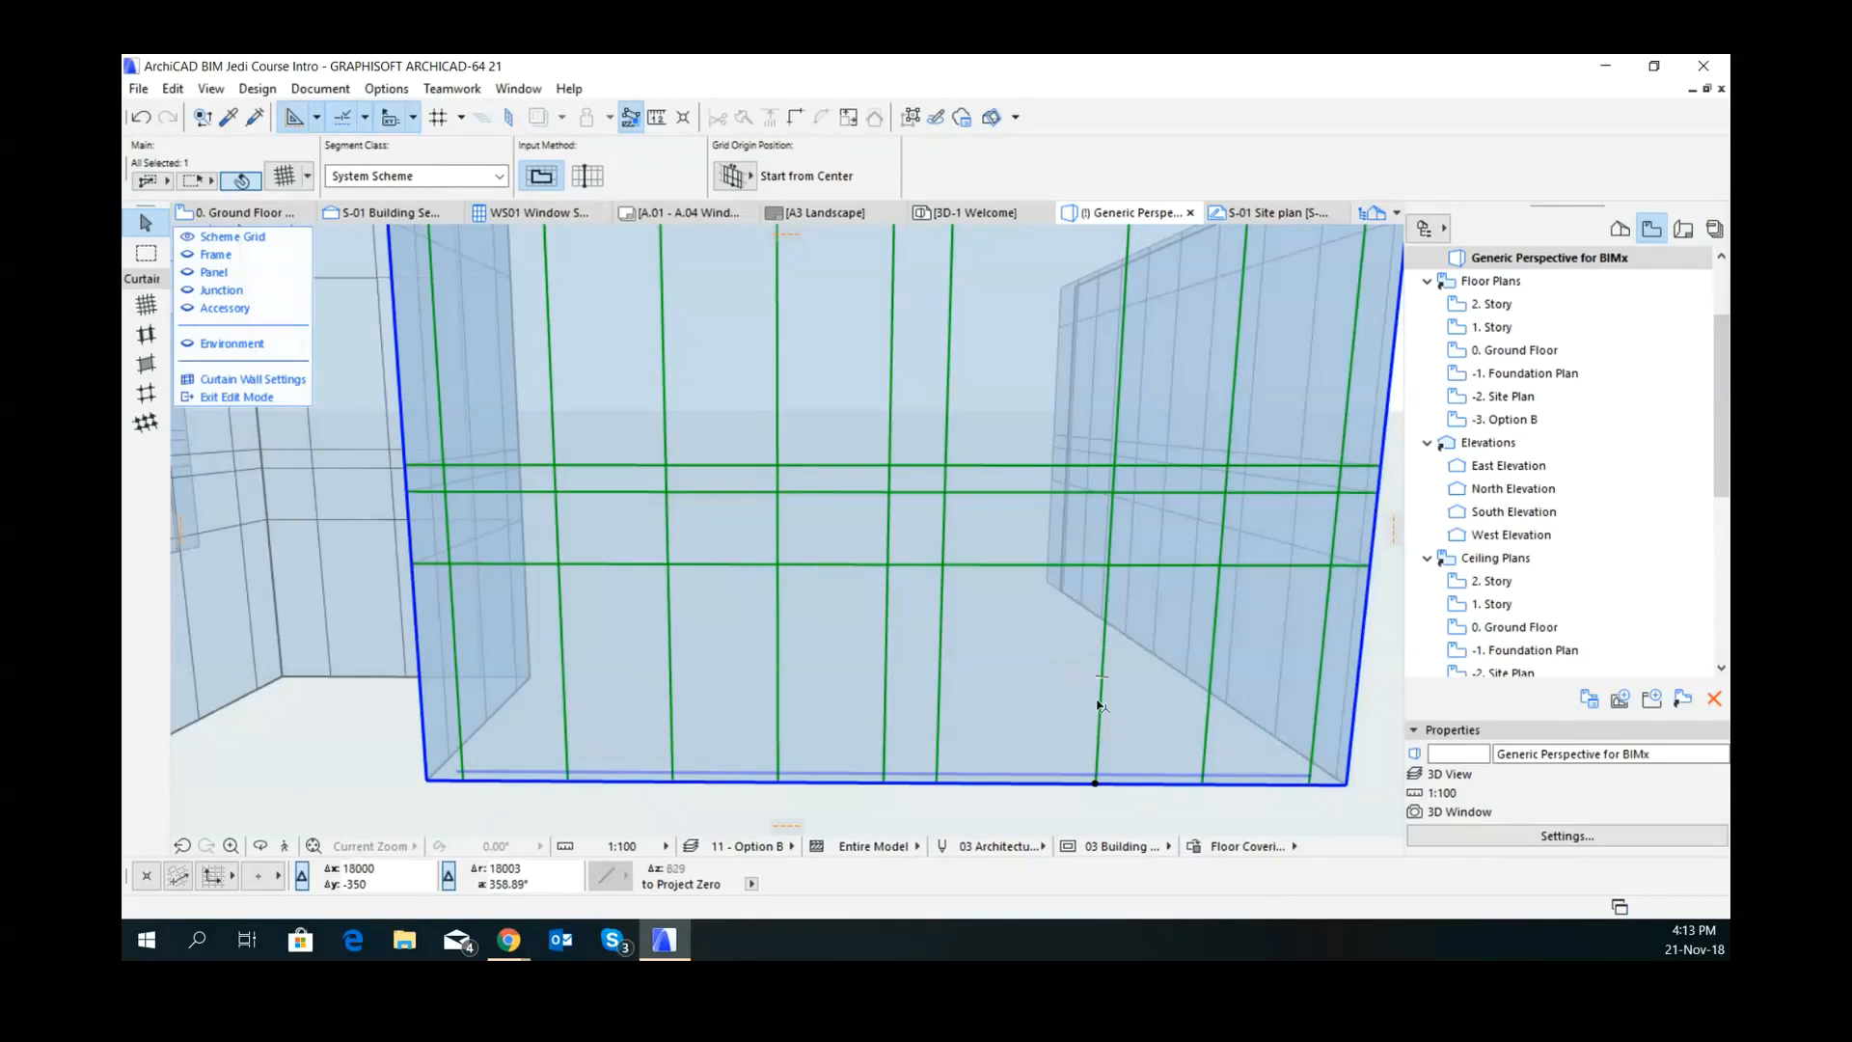
{"action": "key", "text": "ctrl+shift+d"}
{"action": "left_click", "coordinate": [1098, 712]}
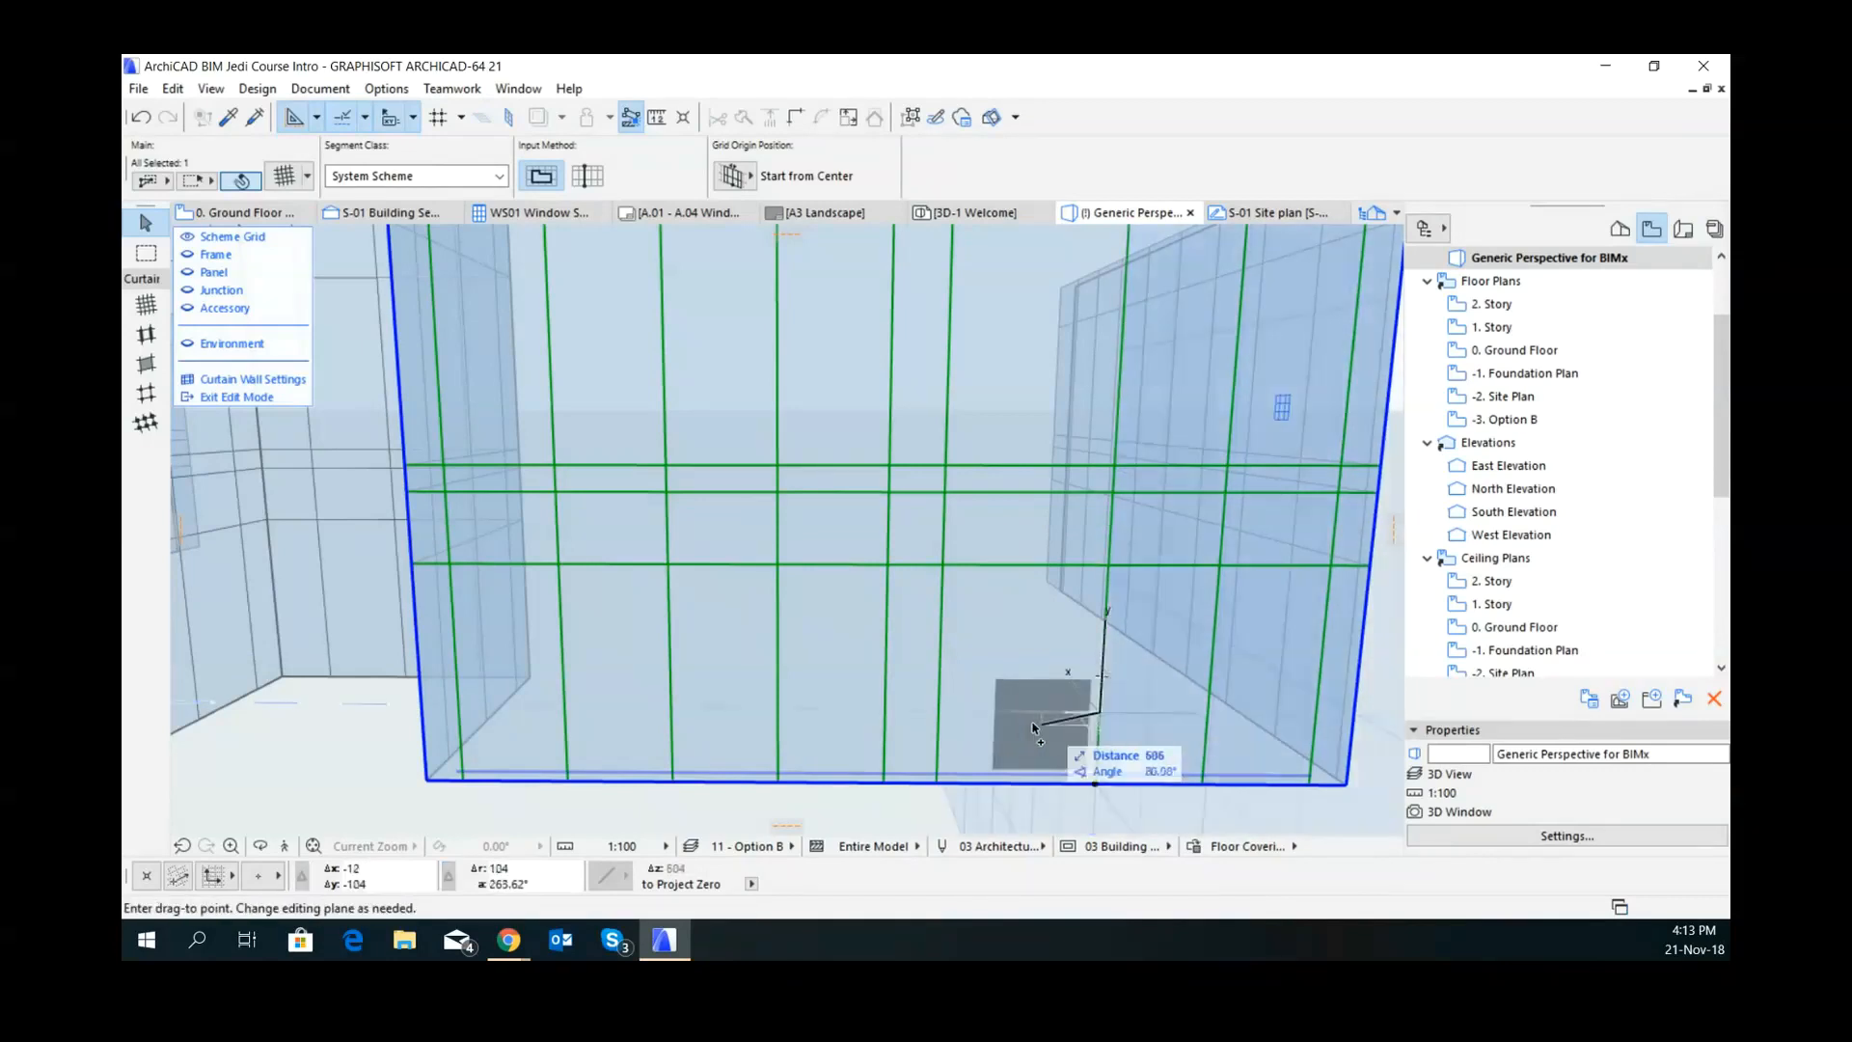
{"action": "key", "text": "Escape"}
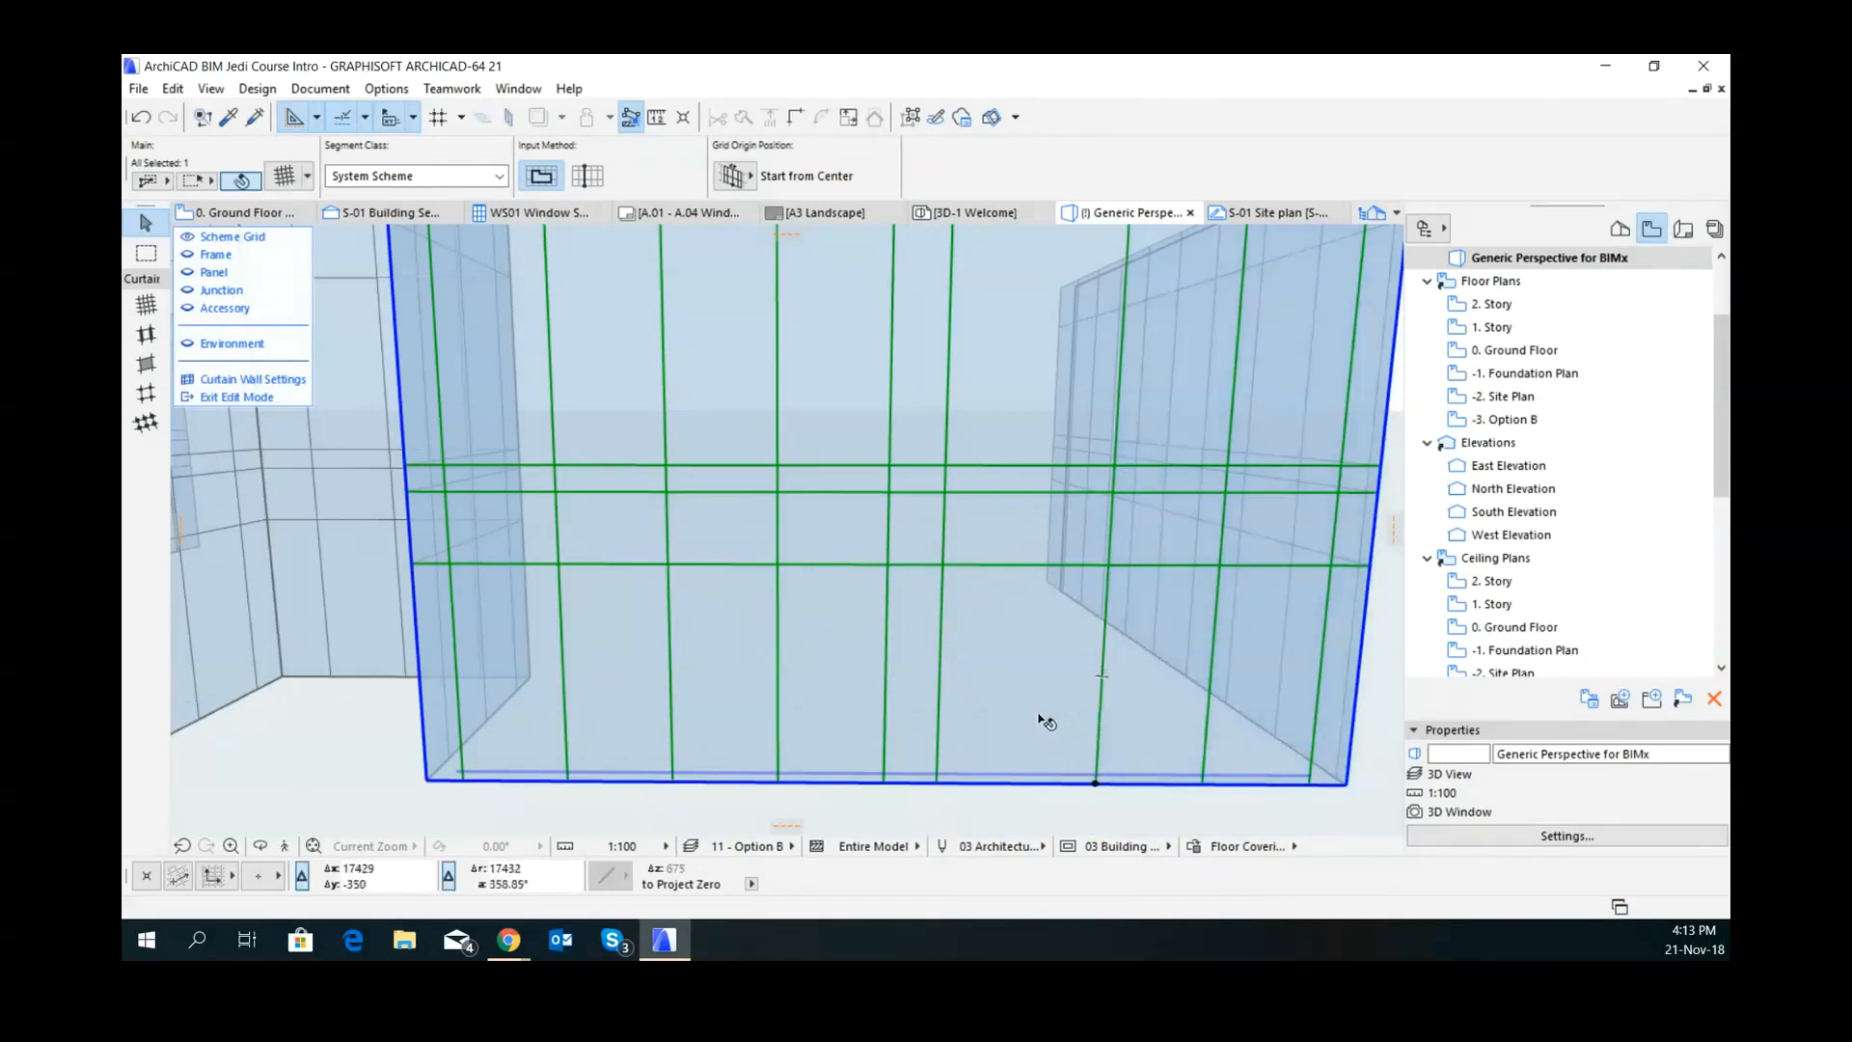
- Show the curtain wall's frames, panels, junctions and accessories again and hide the scheme grid
{"action": "scroll", "coordinate": [1090, 766], "scroll_direction": "down", "scroll_amount": 2}
{"action": "middle_click_drag", "start_coordinate": [1085, 569], "coordinate": [1069, 648]}
{"action": "scroll", "coordinate": [1032, 562], "scroll_direction": "down", "scroll_amount": 1}
{"action": "middle_click_drag", "start_coordinate": [1012, 558], "coordinate": [877, 459]}
{"action": "middle_click_drag", "start_coordinate": [893, 620], "coordinate": [960, 611], "text": "shift"}
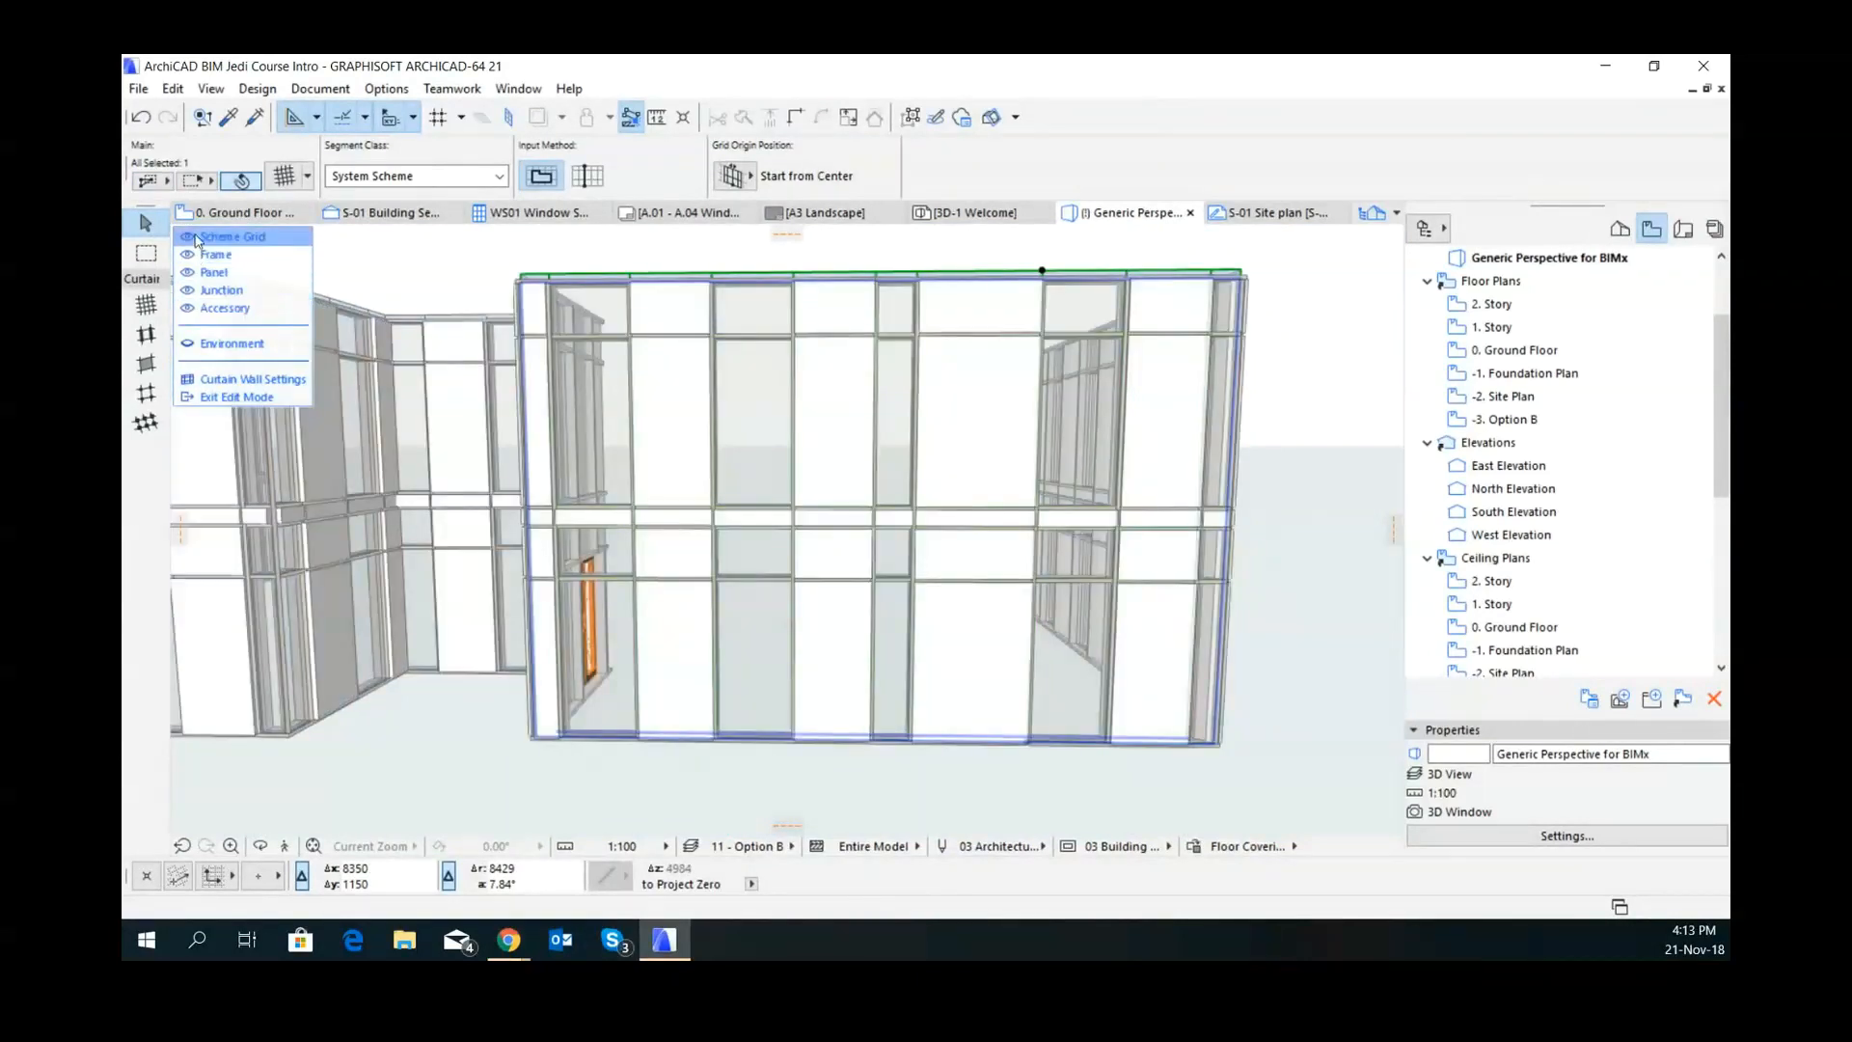
{"action": "left_click", "coordinate": [195, 236]}
{"action": "middle_click_drag", "start_coordinate": [1009, 697], "coordinate": [1046, 686], "text": "shift"}
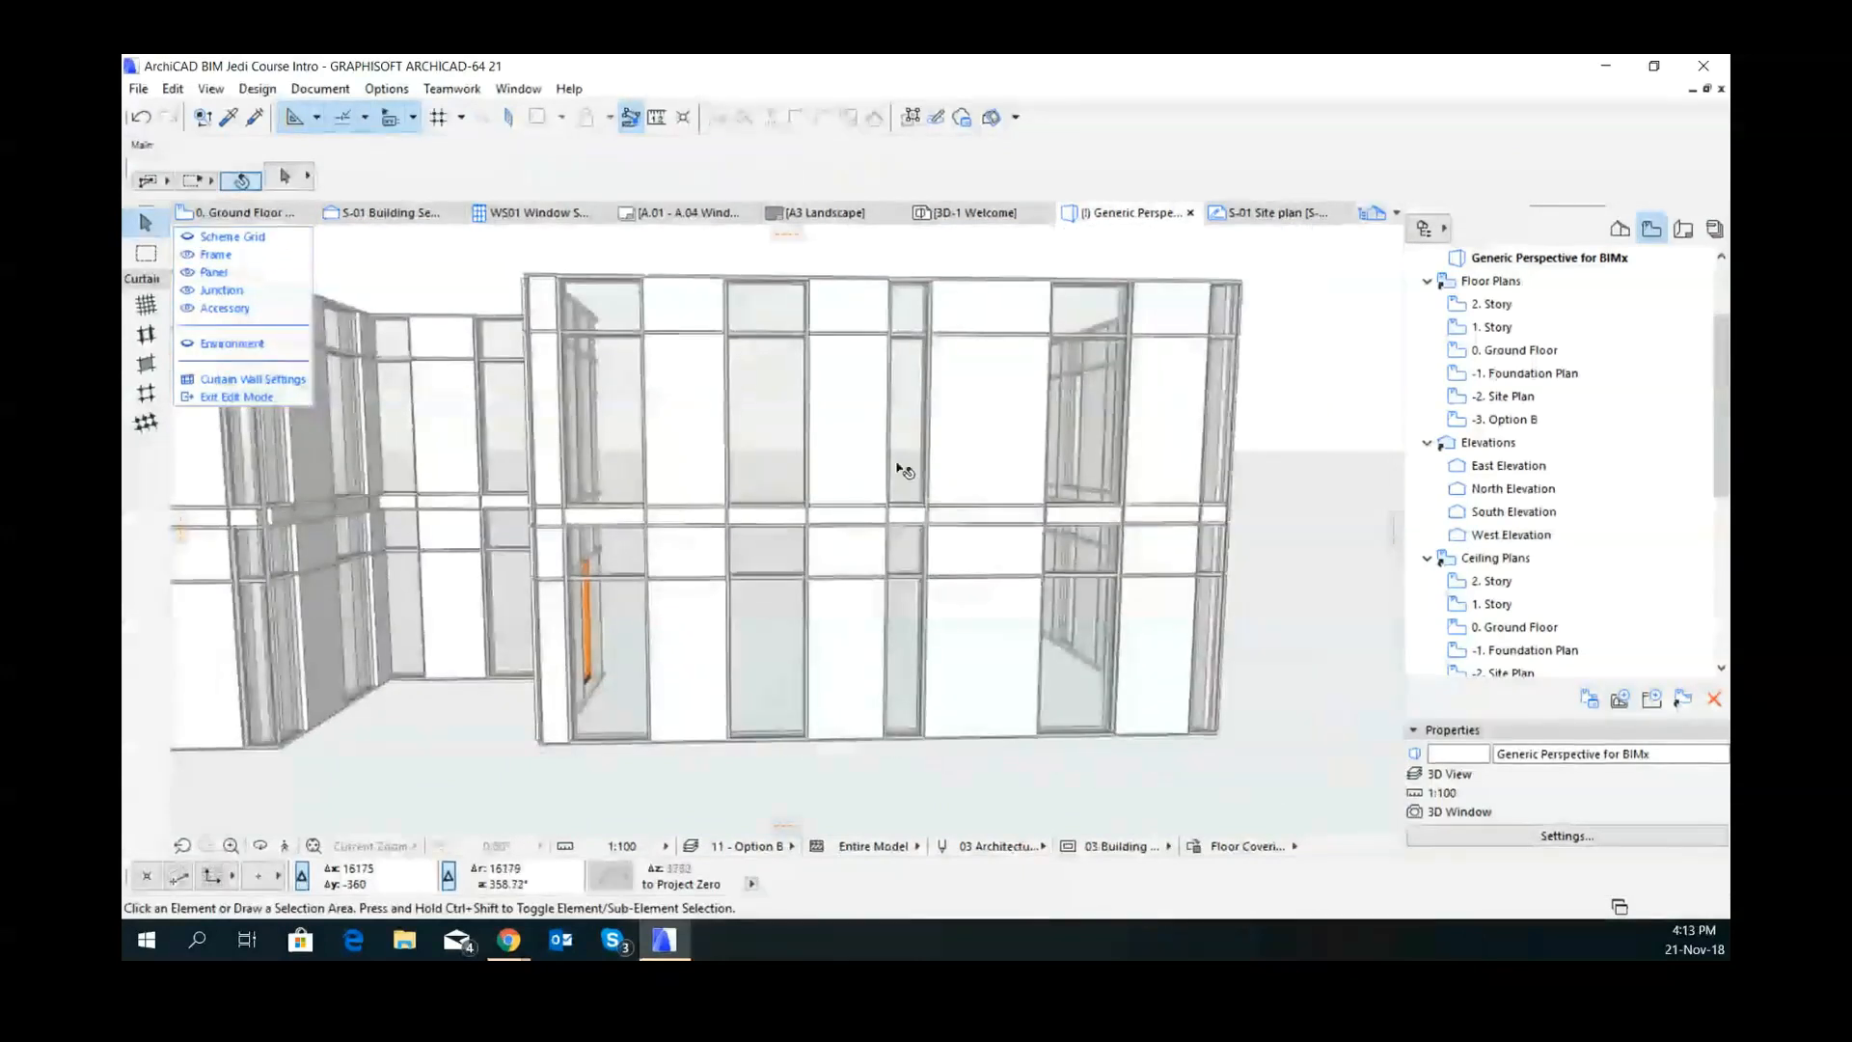
{"action": "left_click", "coordinate": [995, 500]}
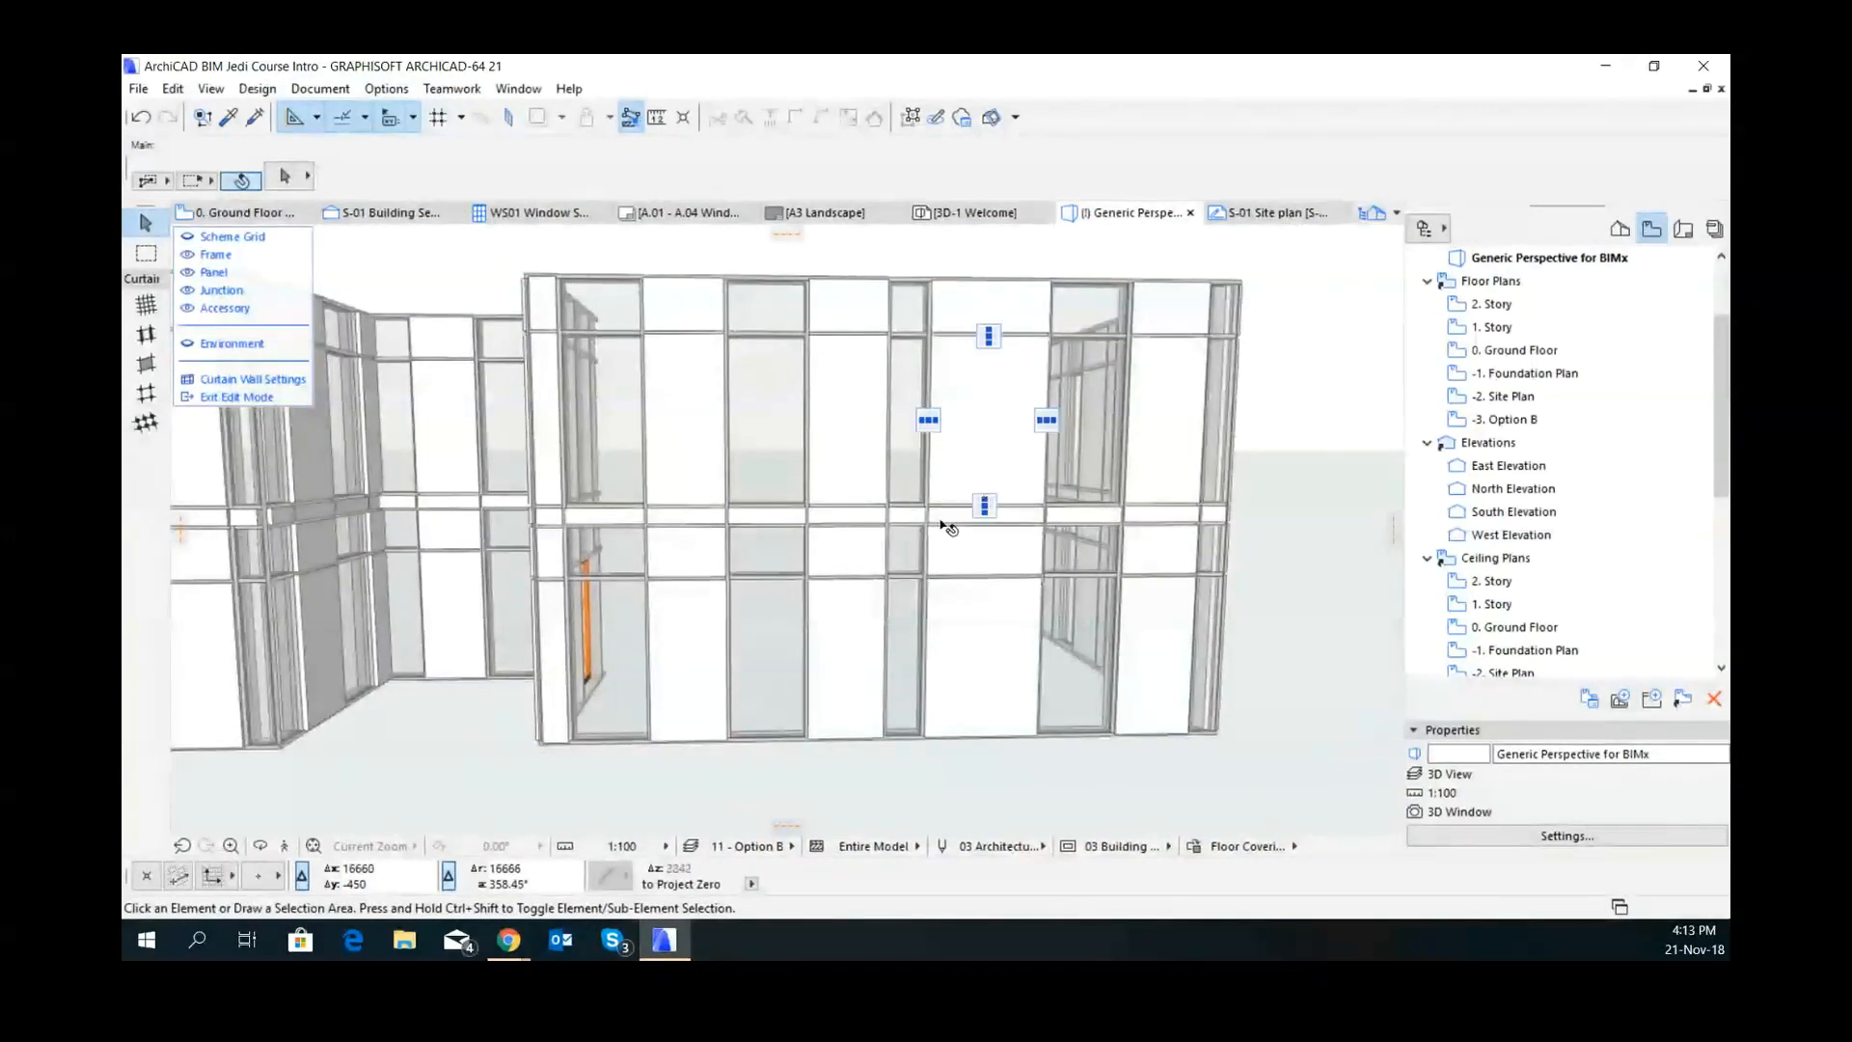
{"action": "scroll", "coordinate": [1081, 309], "scroll_direction": "up", "scroll_amount": 3}
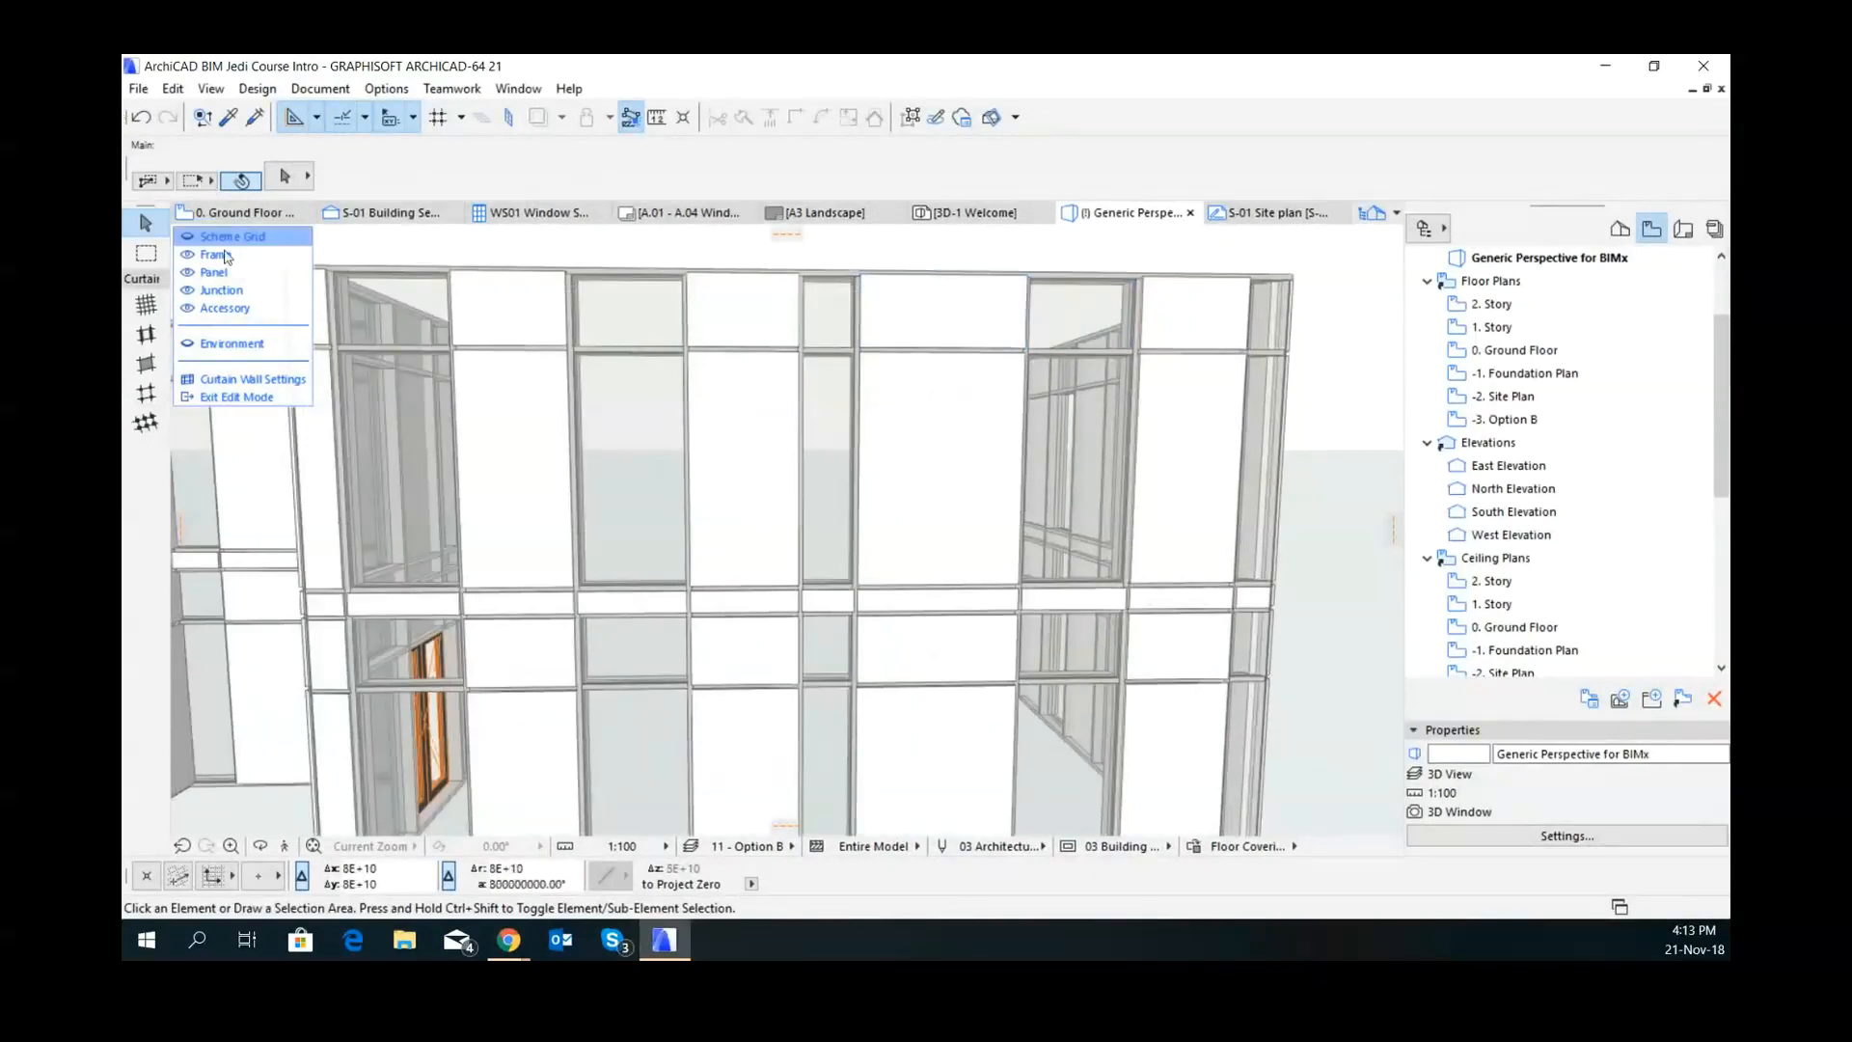
- Hide the panels and copy the full-height mullion beyond the moved grid line 500 mm toward the front façade segment's centre
{"action": "left_click", "coordinate": [188, 272]}
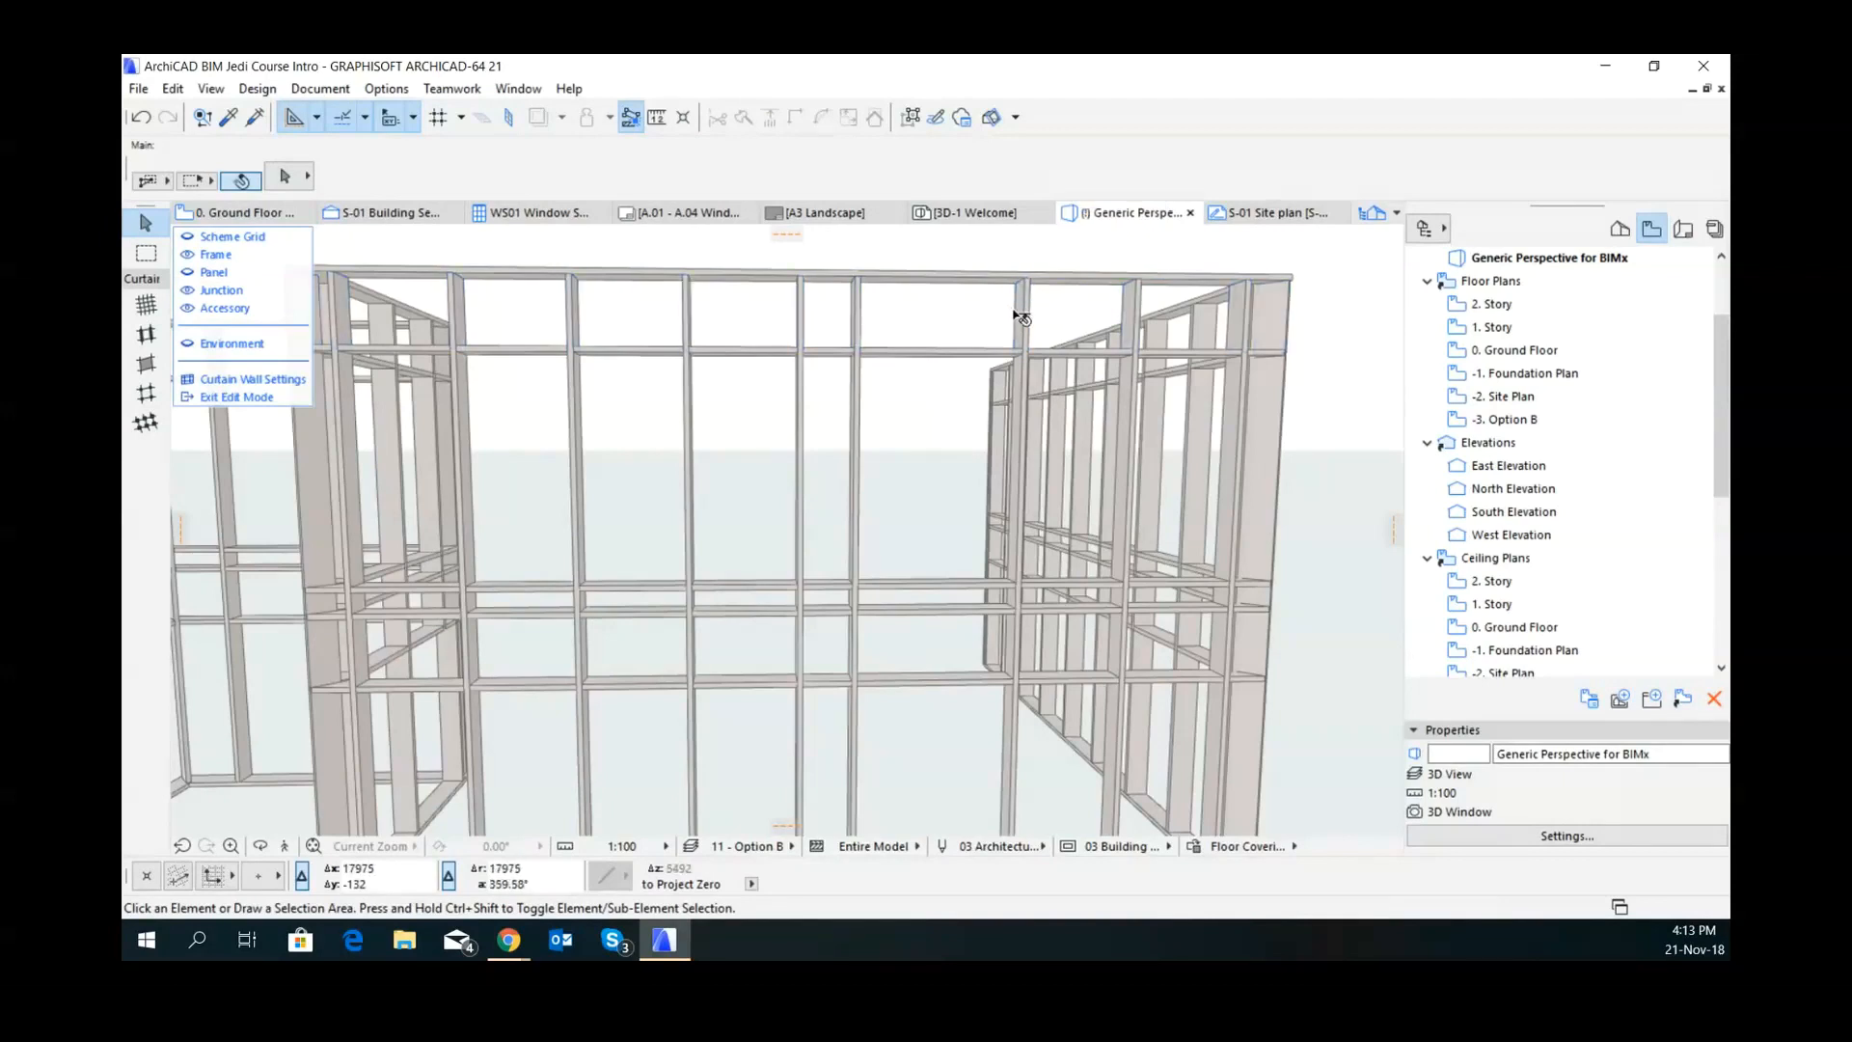
{"action": "left_click", "coordinate": [1017, 316]}
{"action": "left_click", "coordinate": [1042, 322]}
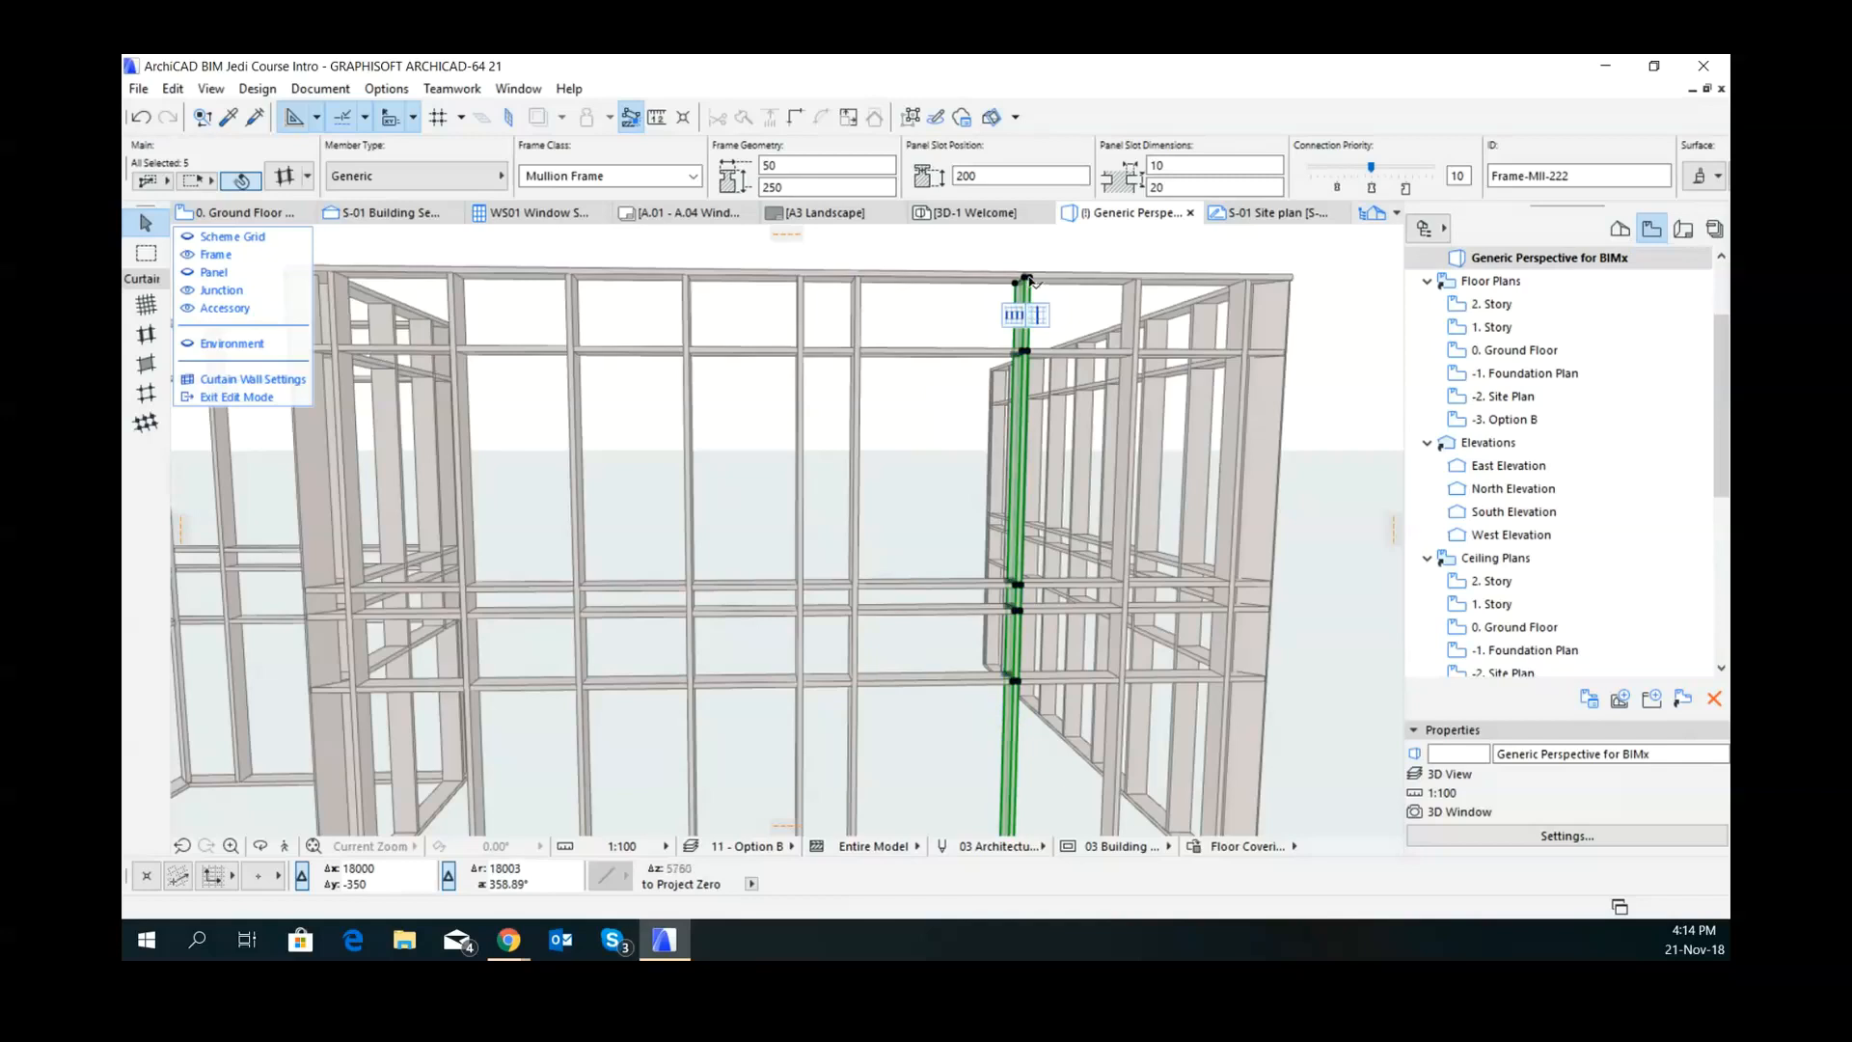
{"action": "key", "text": "ctrl+shift+d"}
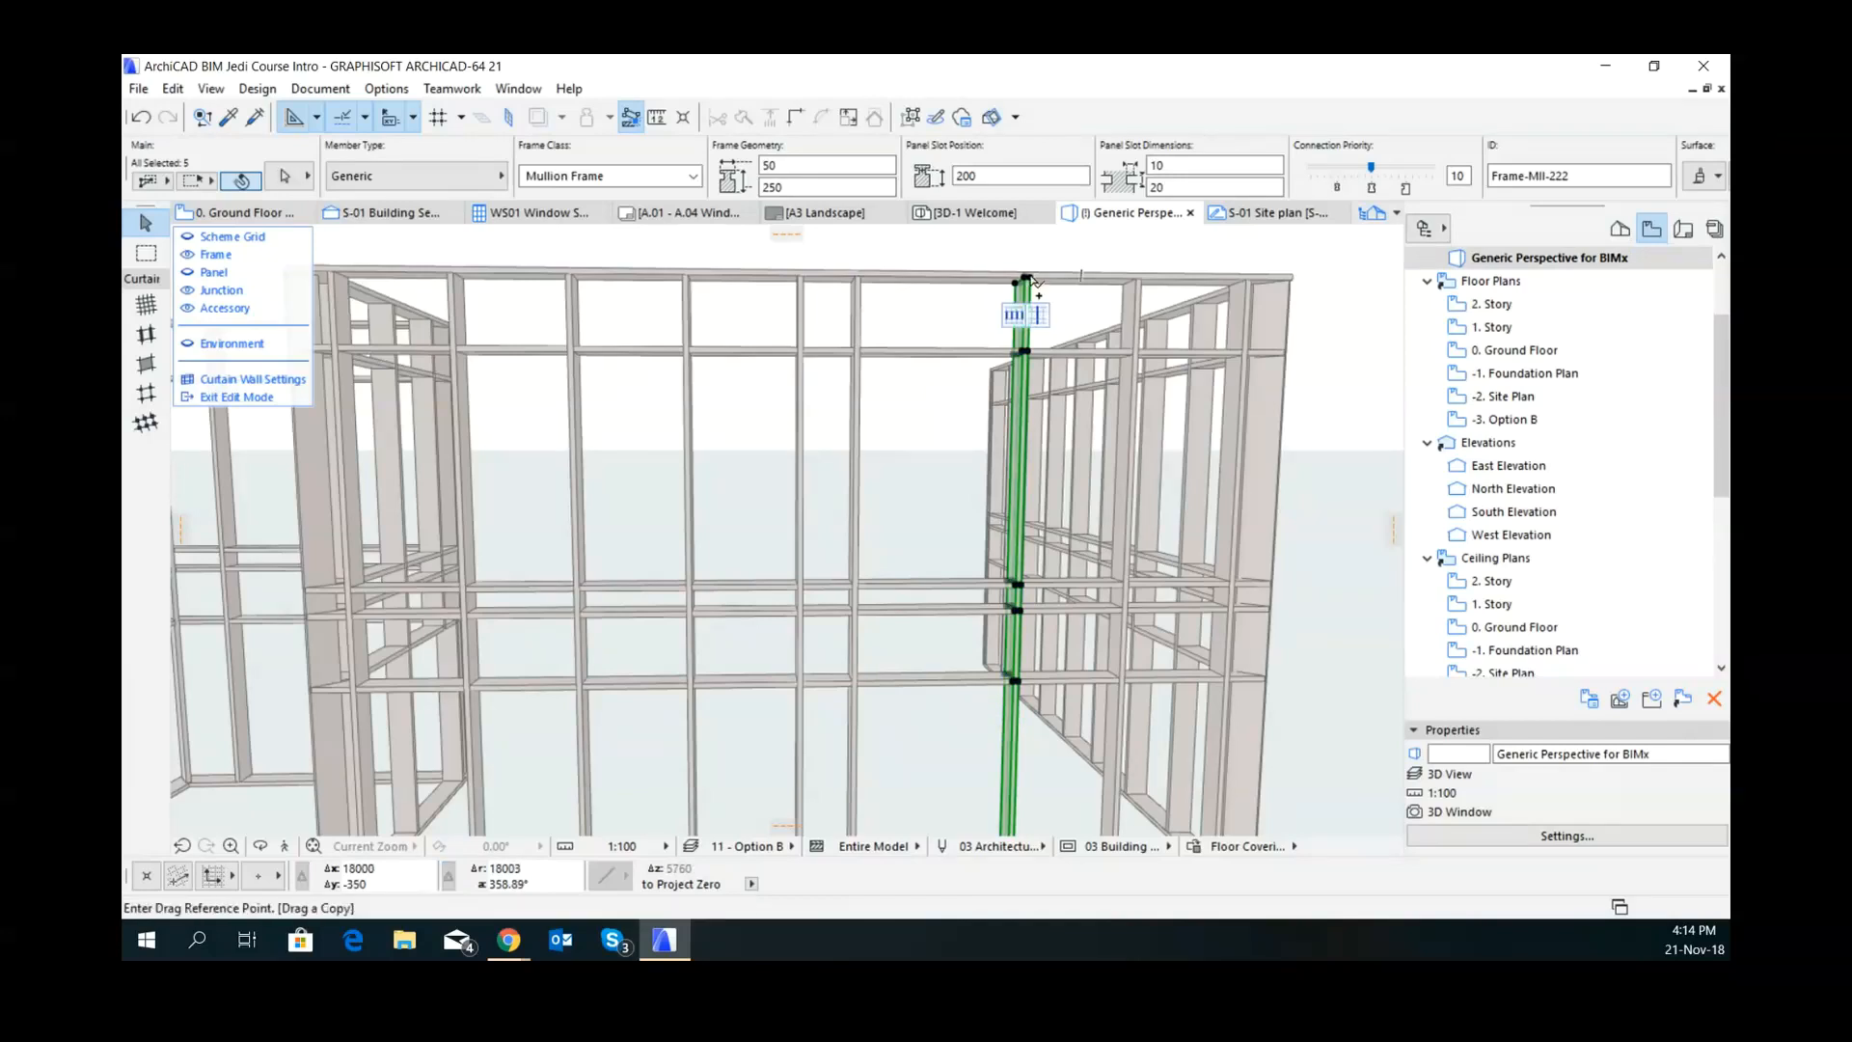
{"action": "left_click", "coordinate": [1026, 278]}
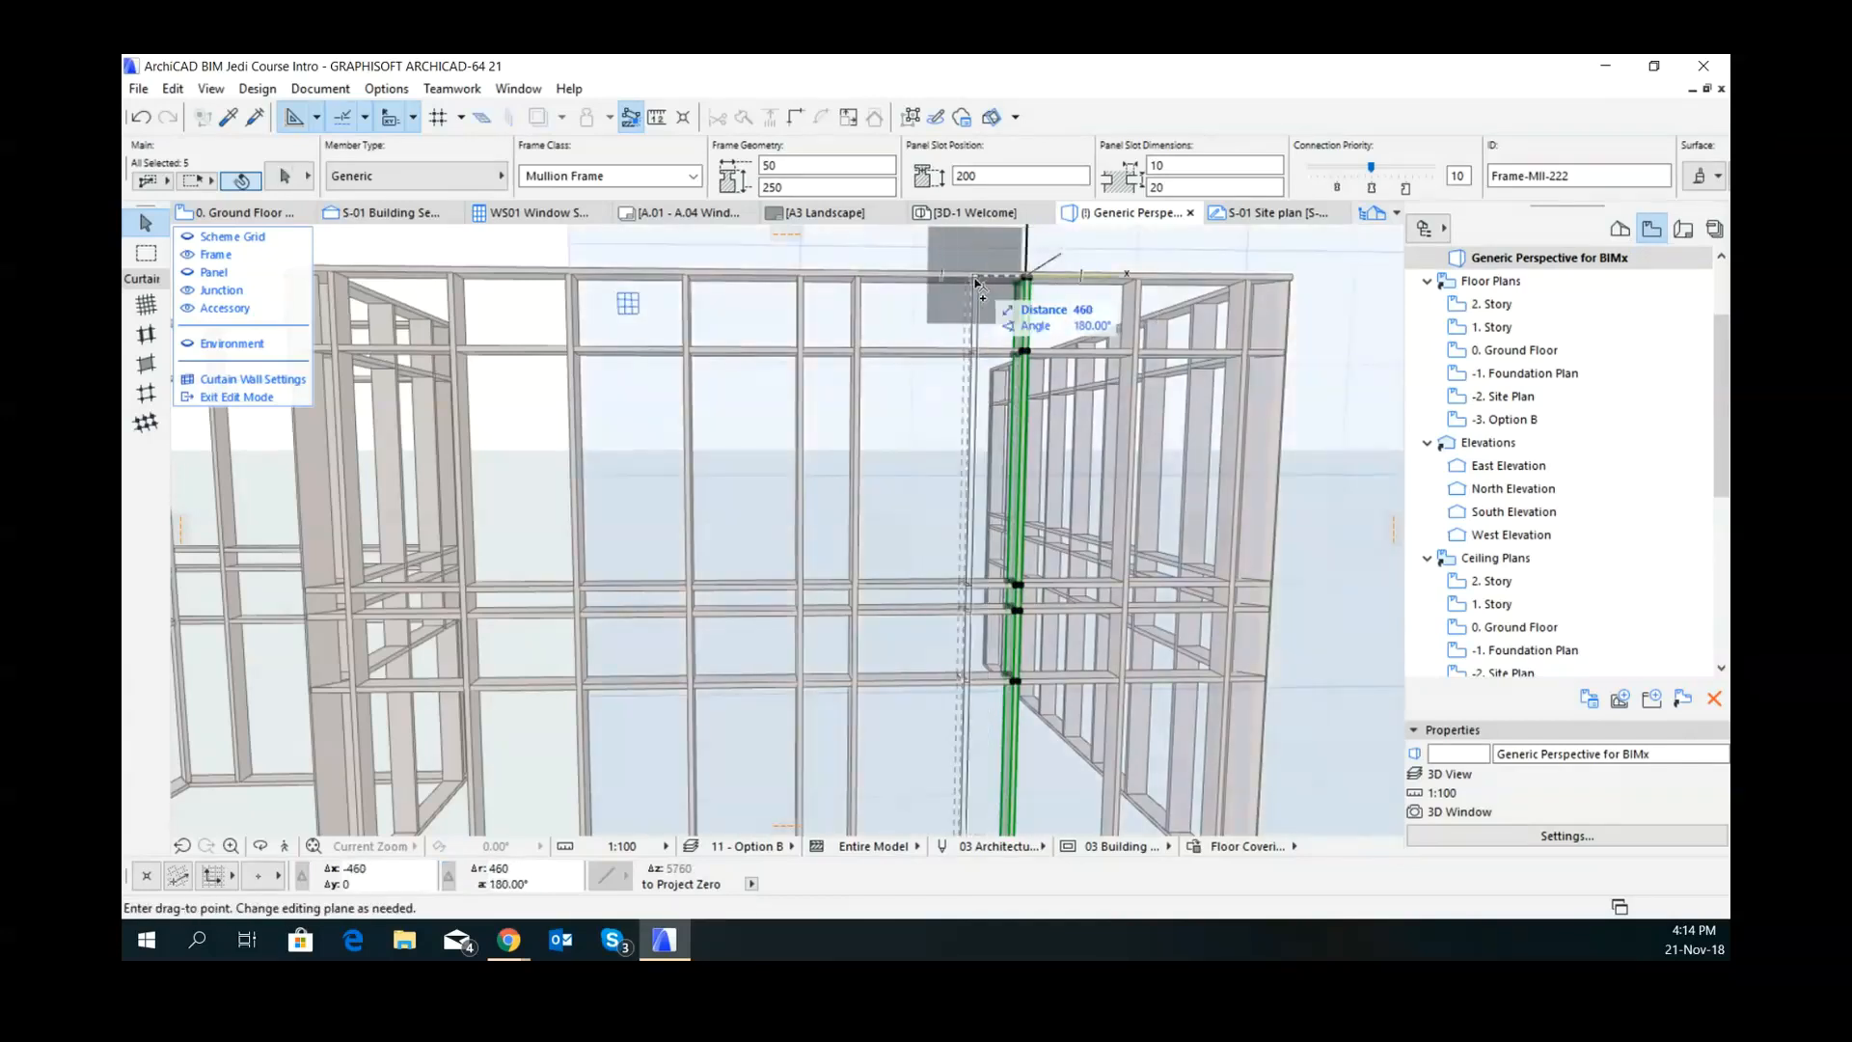
{"action": "type", "text": "50"}
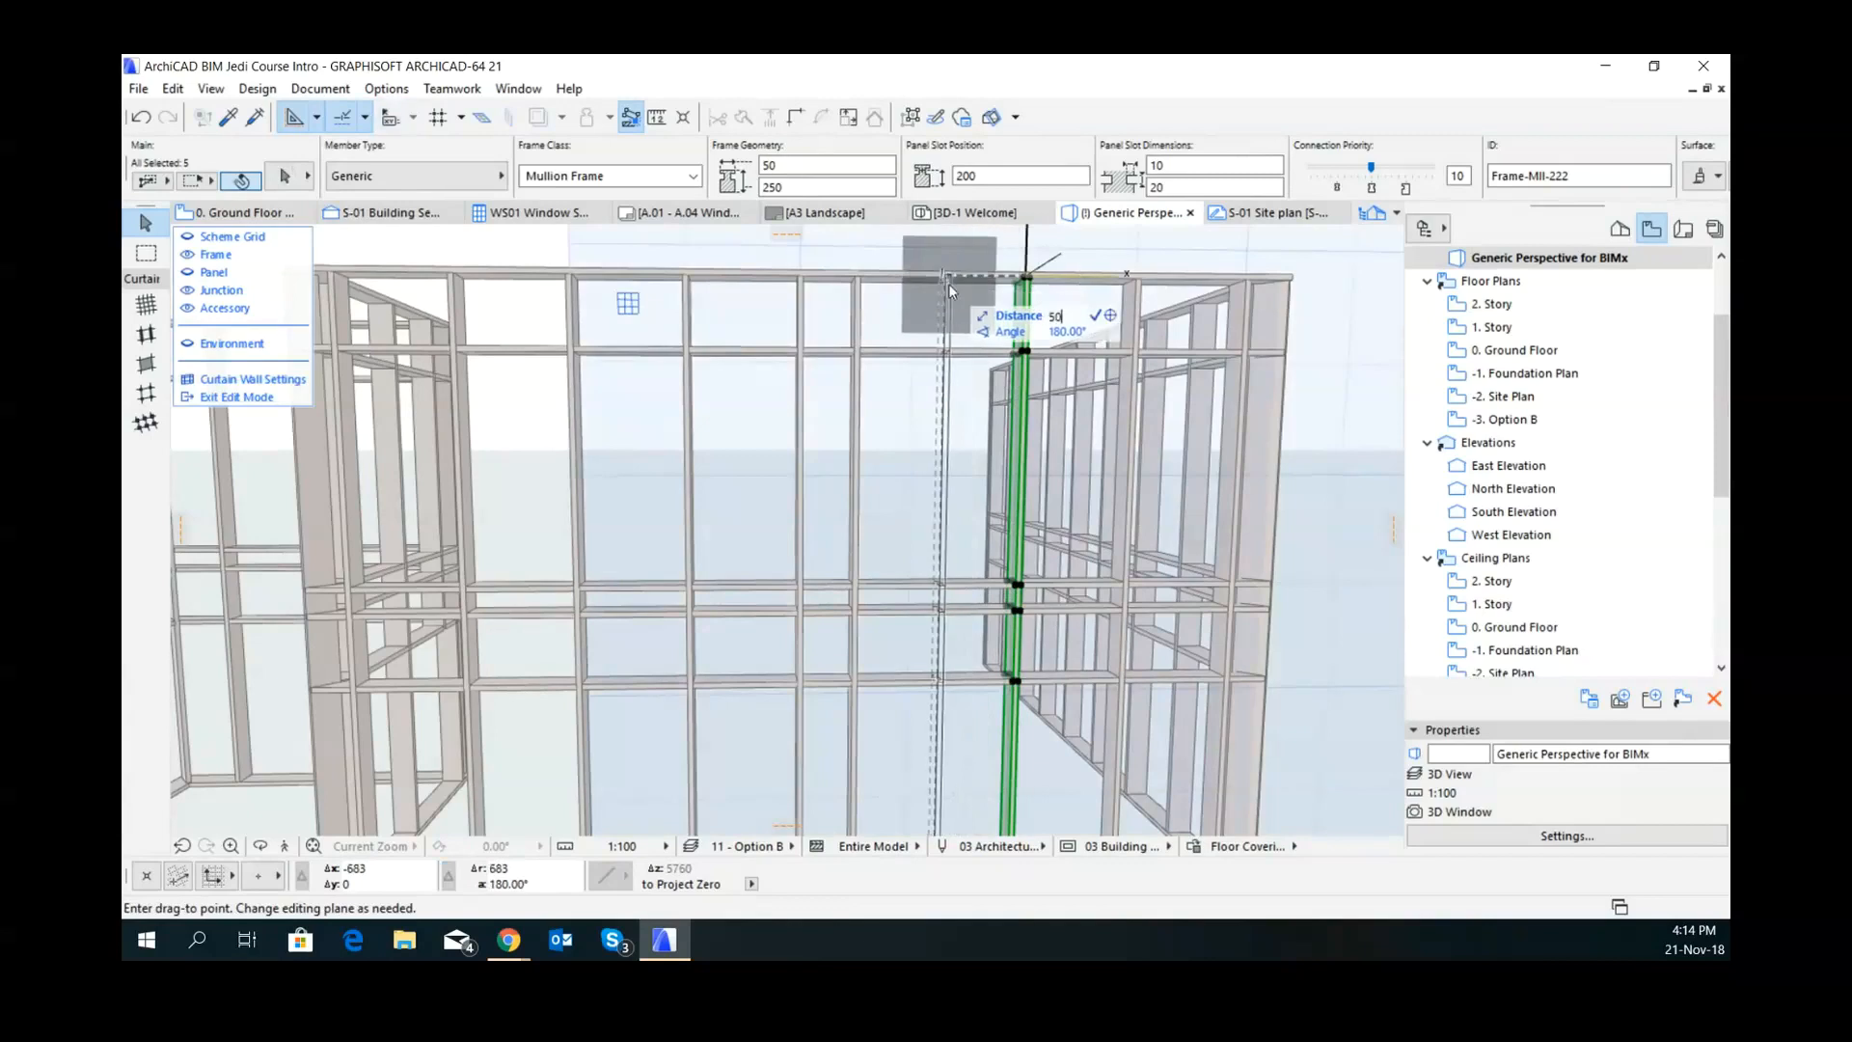
{"action": "key", "text": "Return"}
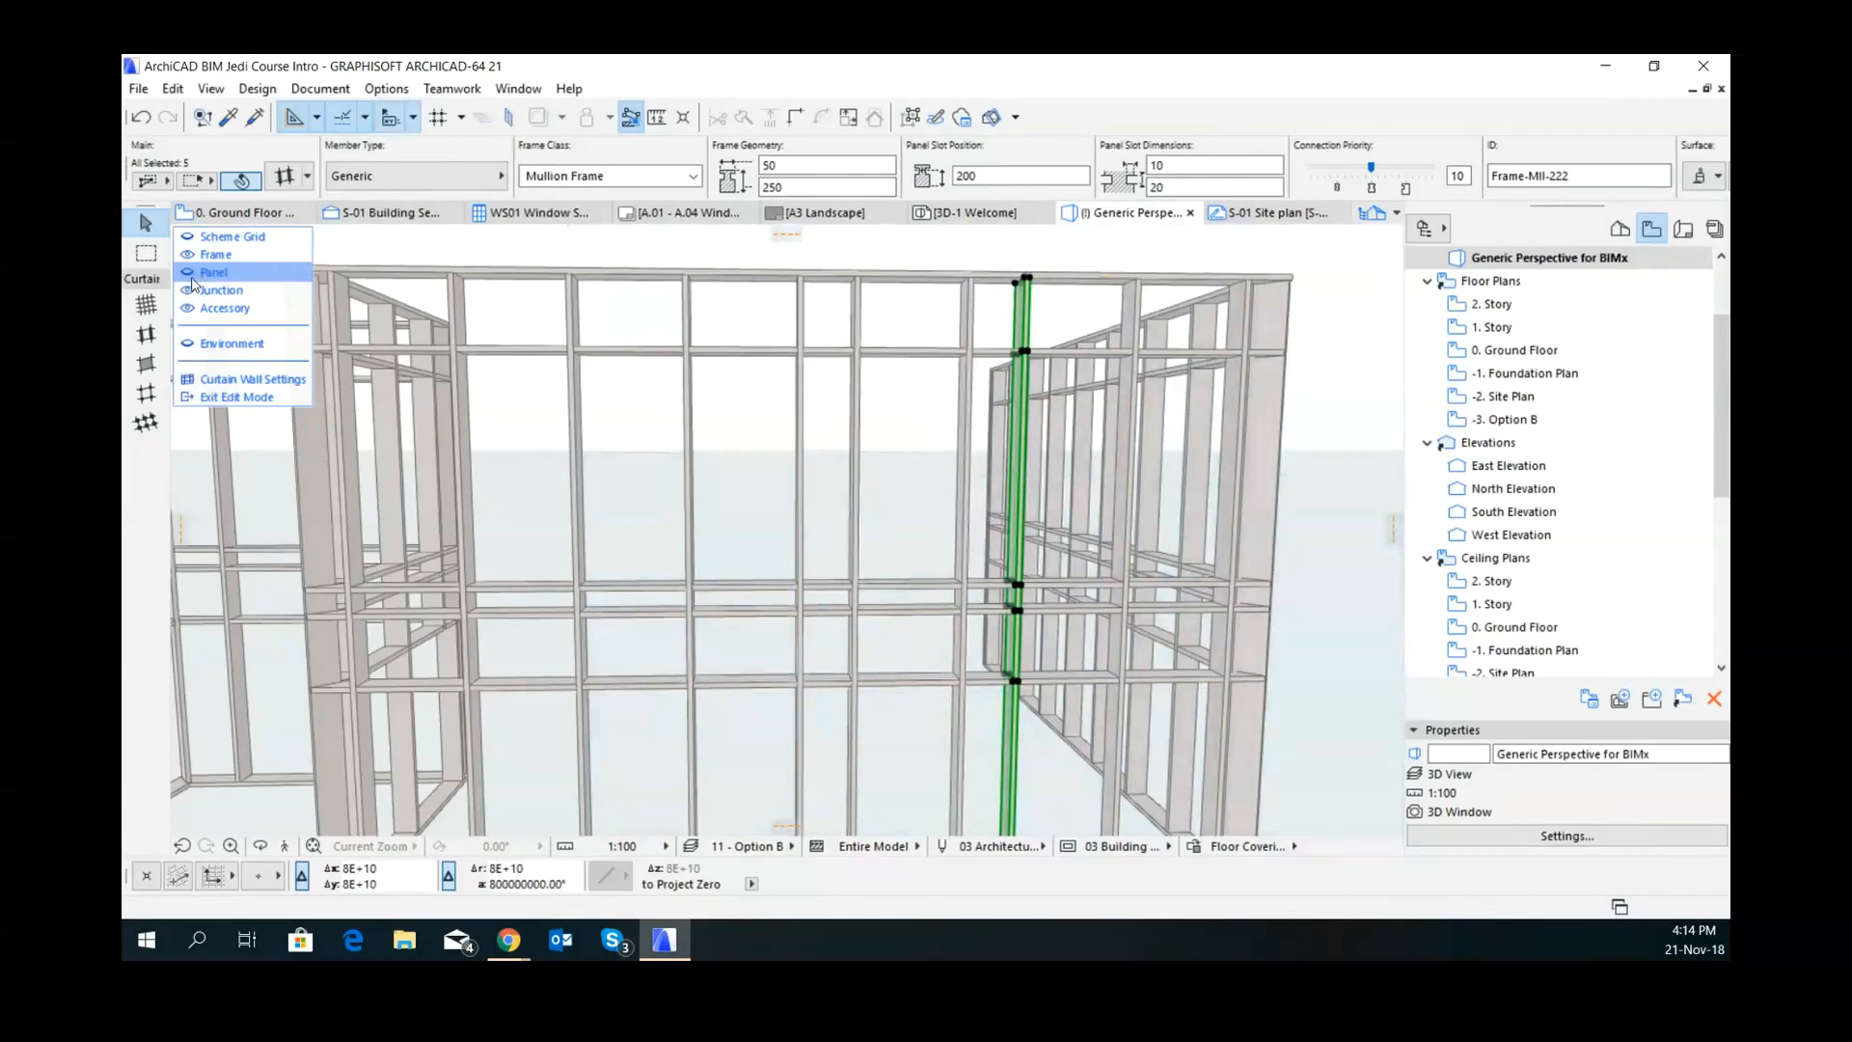
- Show the curtain wall's panels again and inspect the front façade segment around the copied mullion
{"action": "left_click", "coordinate": [207, 272]}
{"action": "scroll", "coordinate": [996, 566], "scroll_direction": "down", "scroll_amount": 1}
{"action": "middle_click_drag", "start_coordinate": [996, 566], "coordinate": [883, 430], "text": "shift"}
{"action": "scroll", "coordinate": [1016, 649], "scroll_direction": "down", "scroll_amount": 1}
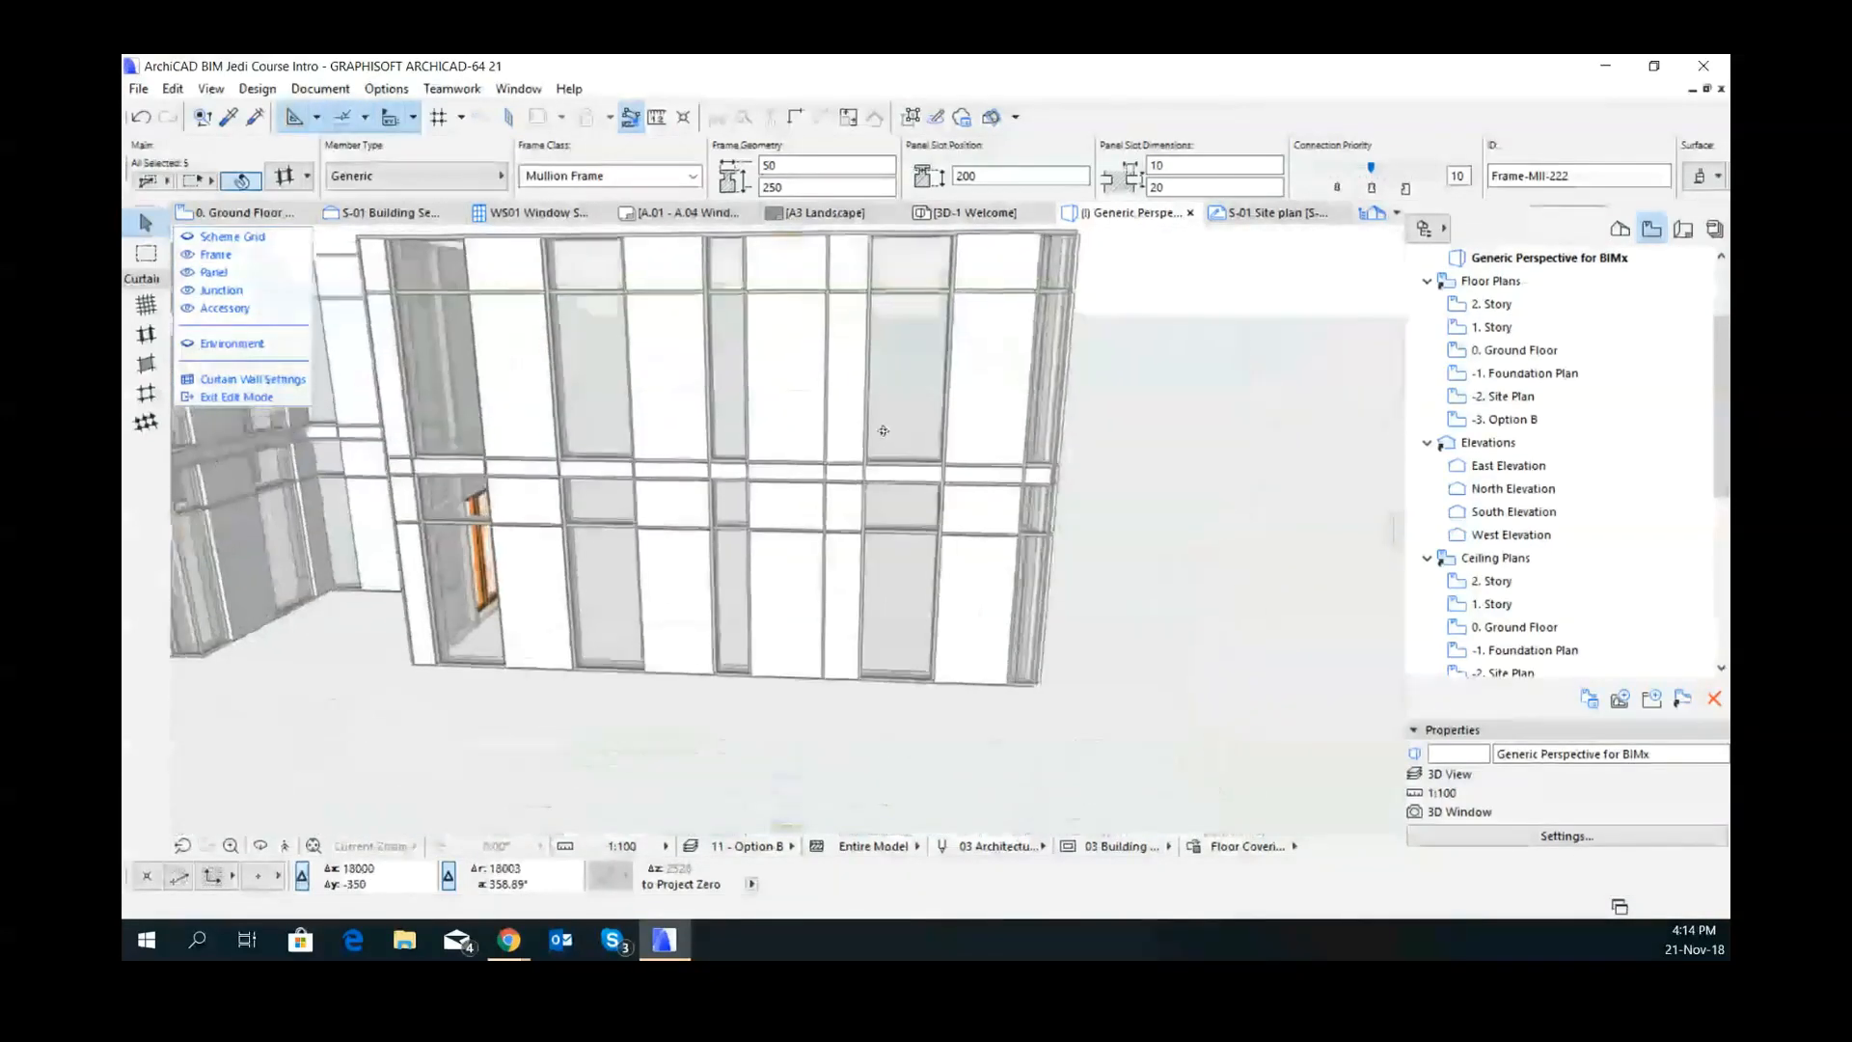
{"action": "scroll", "coordinate": [868, 488], "scroll_direction": "up", "scroll_amount": 1}
{"action": "scroll", "coordinate": [913, 457], "scroll_direction": "up", "scroll_amount": 1}
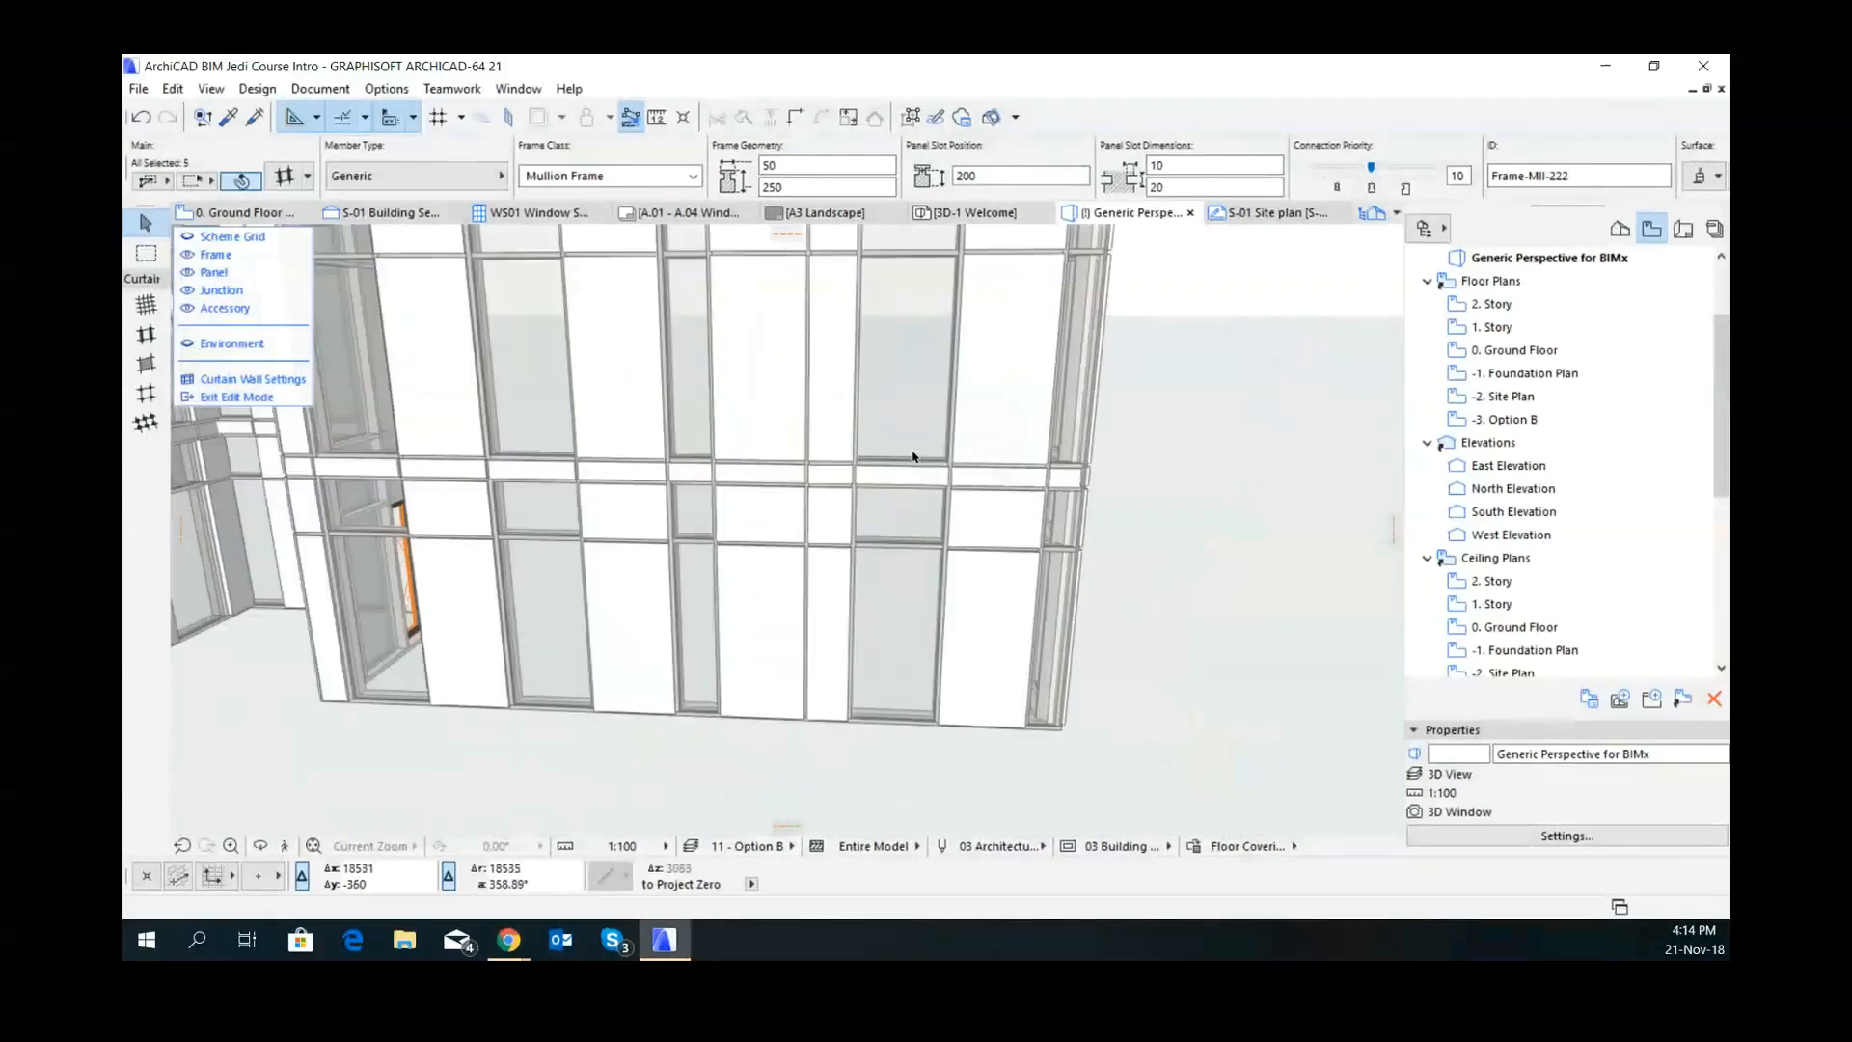
- Delete the upper tall row's mullion beside the copied one and the short mullion above the lowest row's narrow glass panel
{"action": "left_click", "coordinate": [1119, 478]}
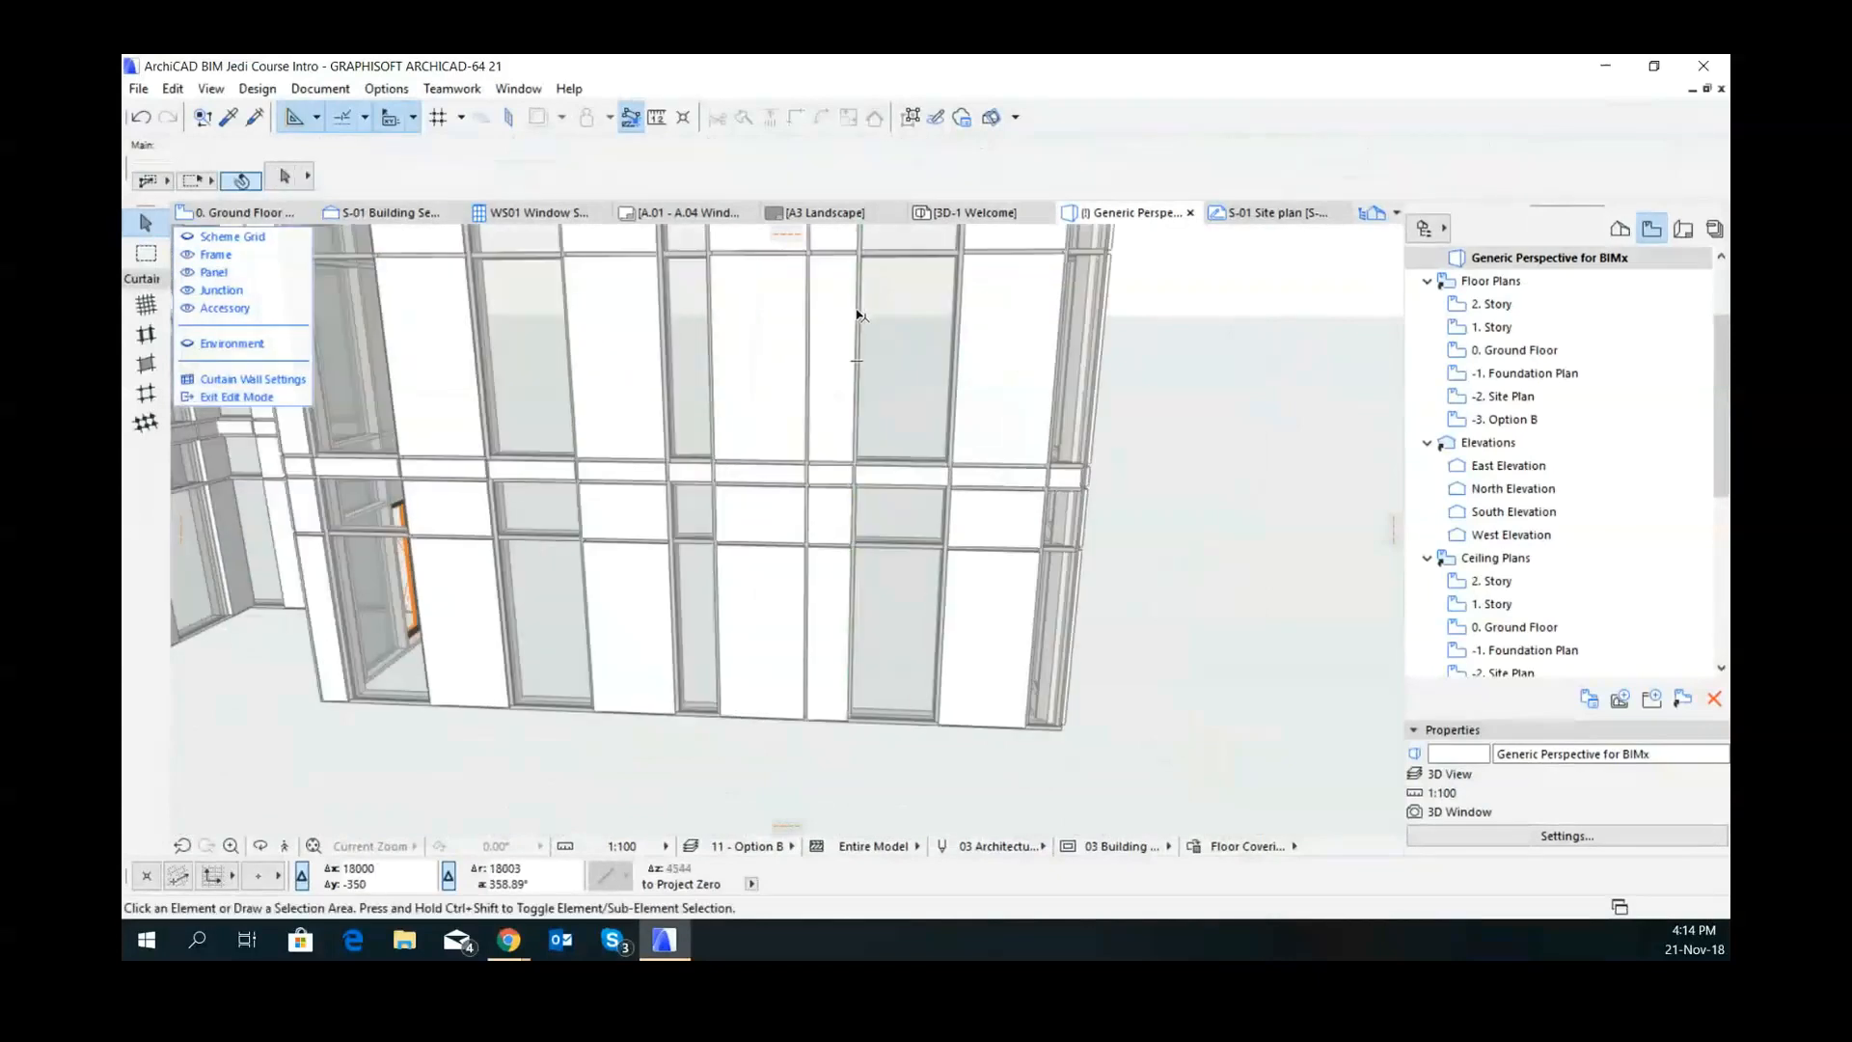
{"action": "left_click", "coordinate": [857, 357]}
{"action": "scroll", "coordinate": [1031, 564], "scroll_direction": "up", "scroll_amount": 1}
{"action": "mouse_move", "coordinate": [1031, 563]}
{"action": "middle_mouse_down"}
{"action": "mouse_move", "coordinate": [1013, 583]}
{"action": "mouse_move", "coordinate": [998, 549]}
{"action": "middle_mouse_up"}
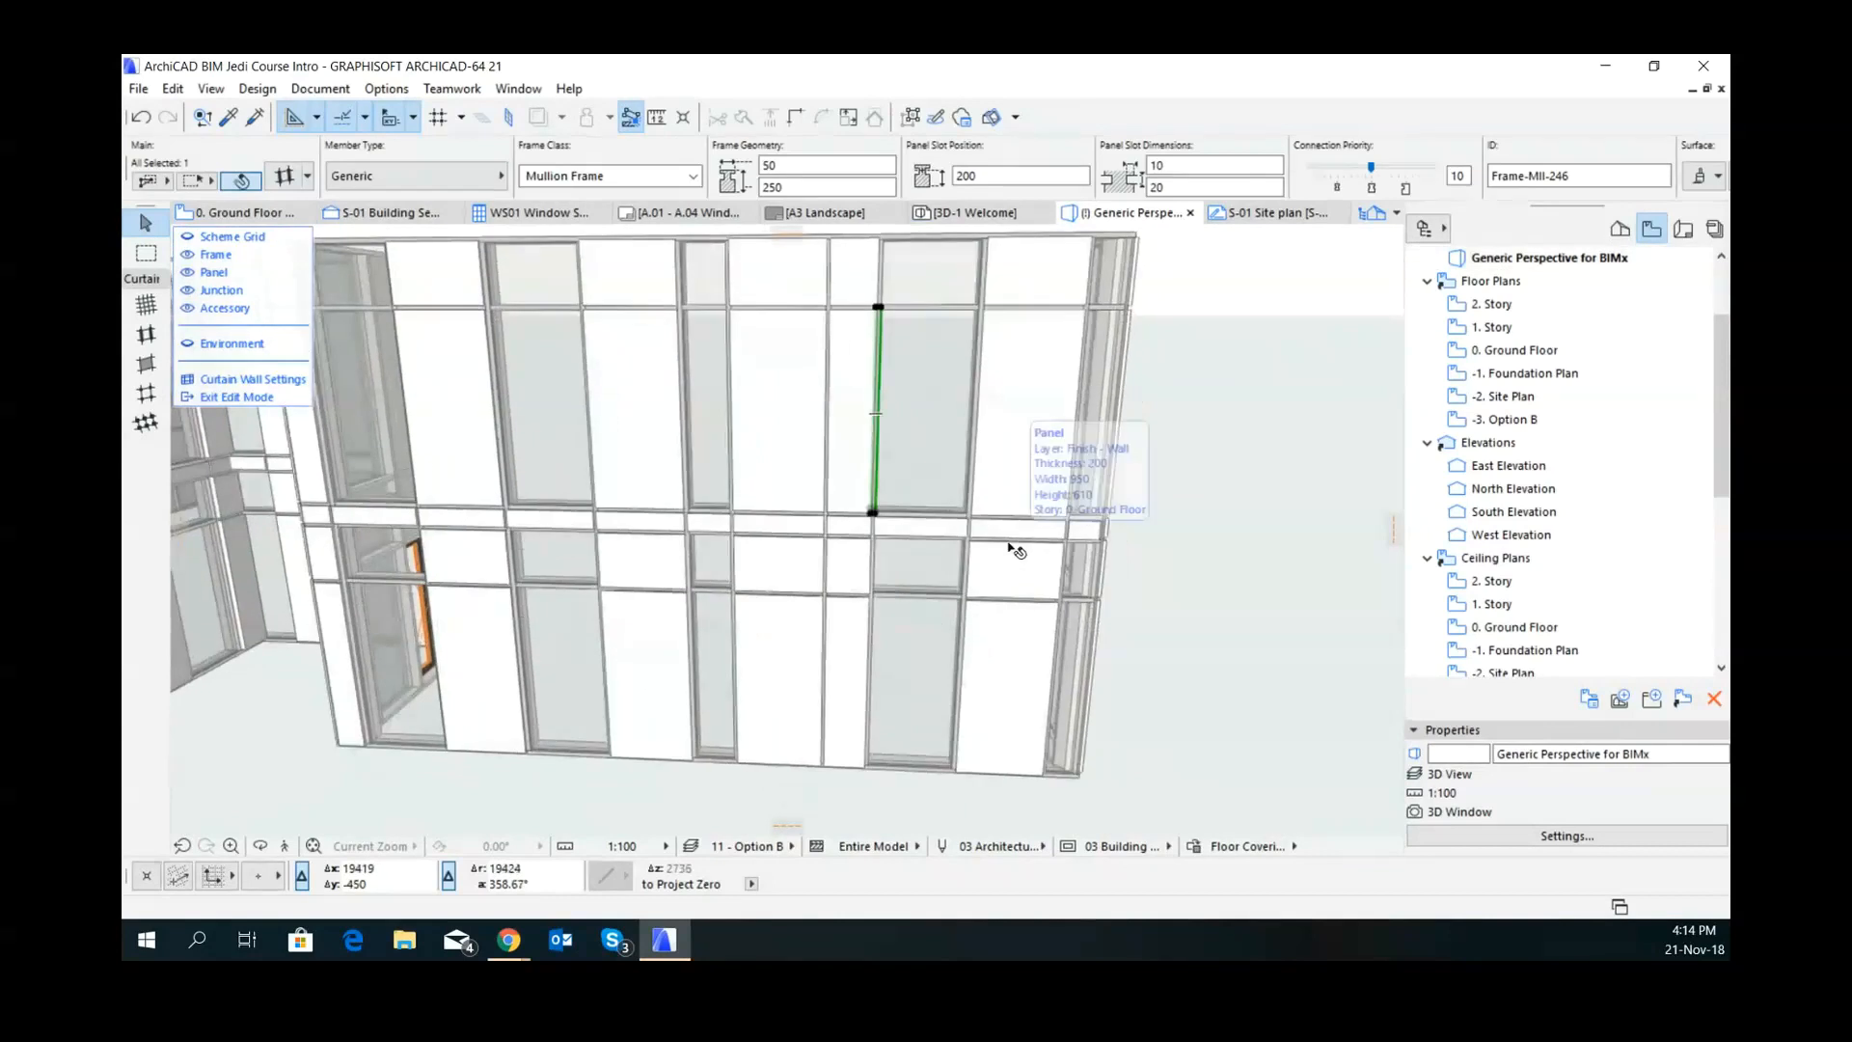
{"action": "mouse_move", "coordinate": [1011, 550]}
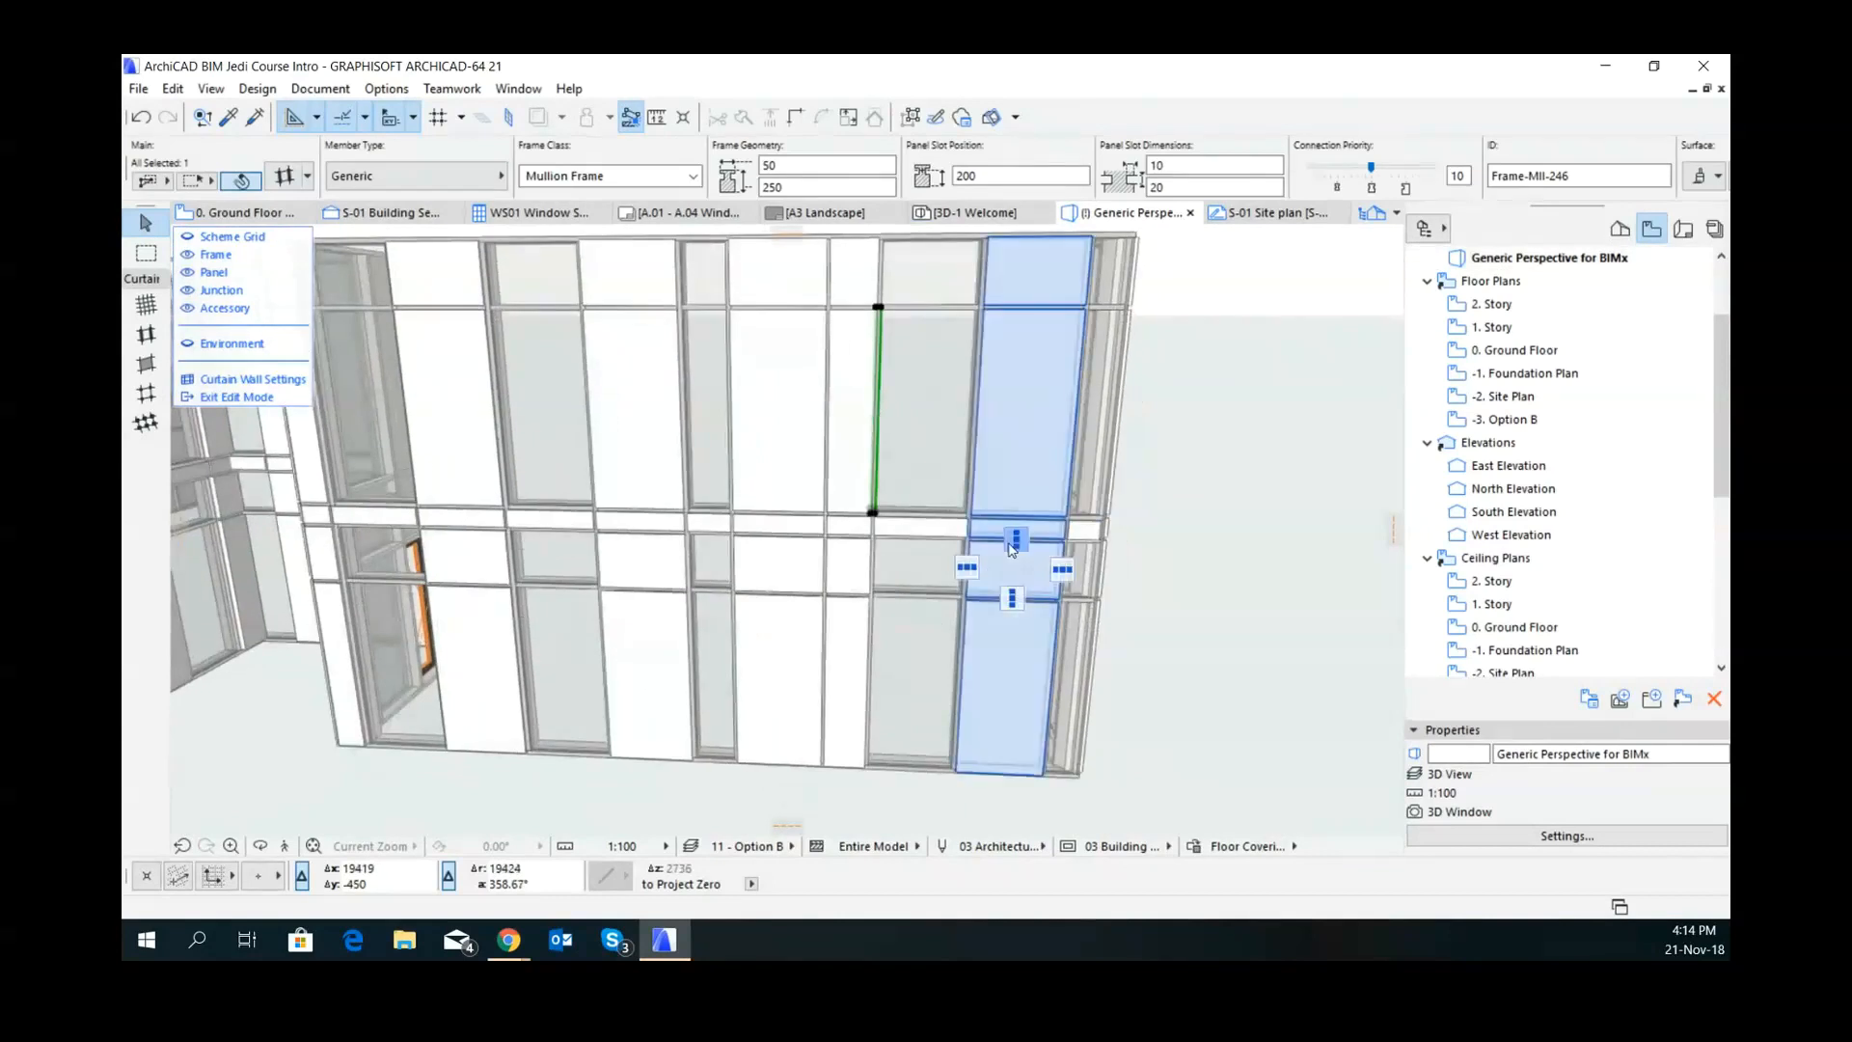
{"action": "key", "text": "Escape"}
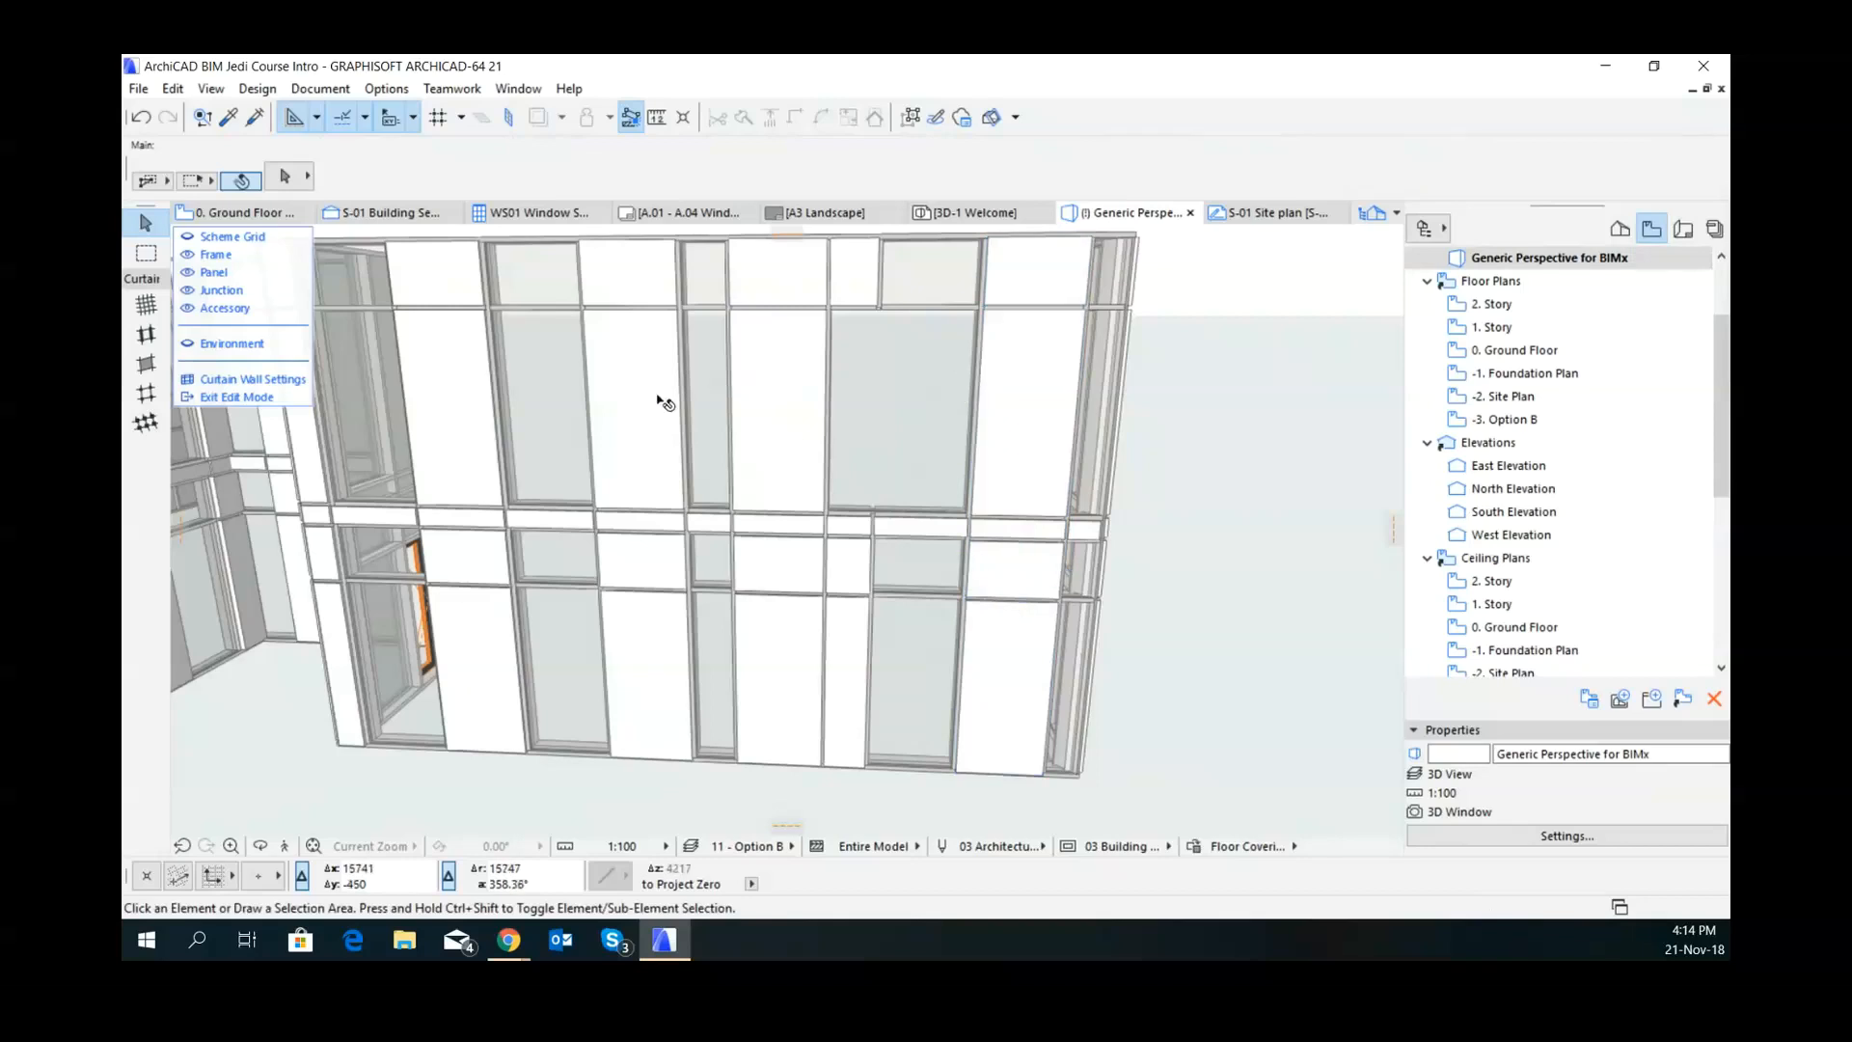
{"action": "left_click", "coordinate": [689, 559]}
{"action": "key", "text": "Delete"}
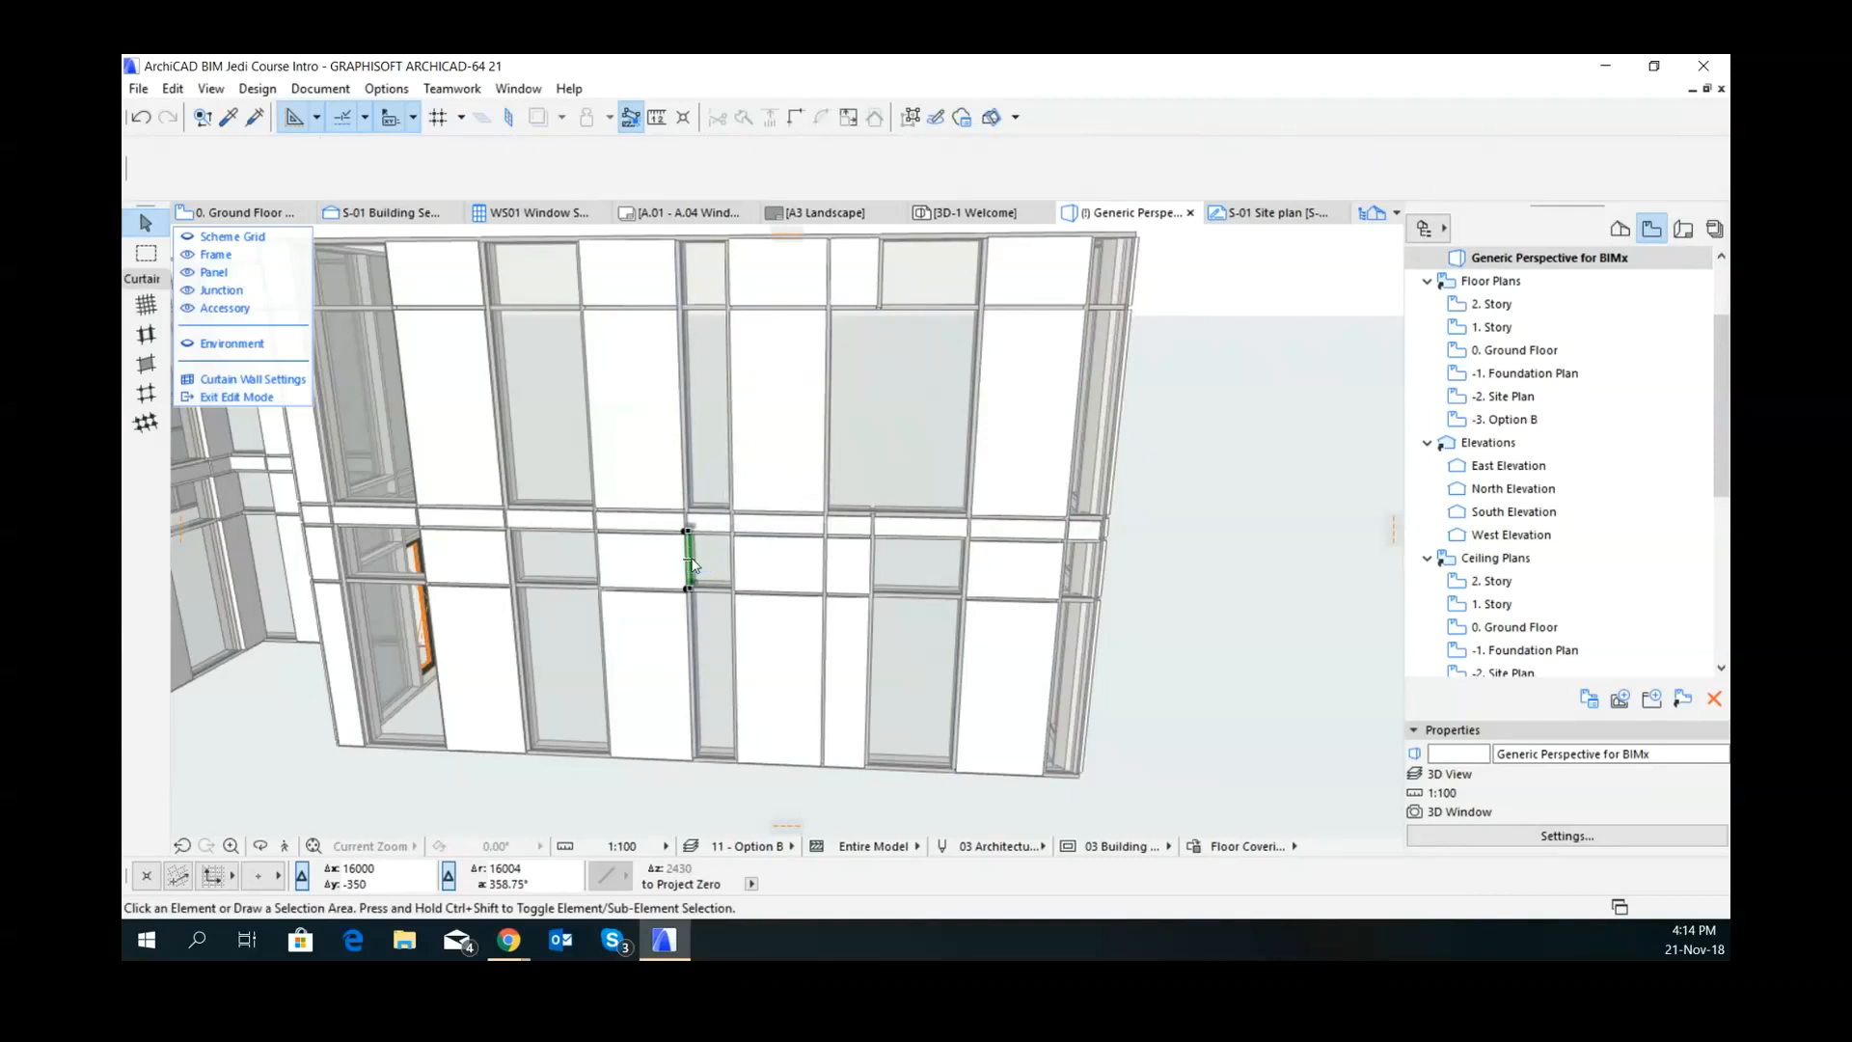
- Delete the lowest row's mullion between the glass panel and the adjoining solid panel toward the outer corner
{"action": "scroll", "coordinate": [696, 568], "scroll_direction": "down", "scroll_amount": 1}
{"action": "left_click_drag", "start_coordinate": [703, 568], "coordinate": [884, 550]}
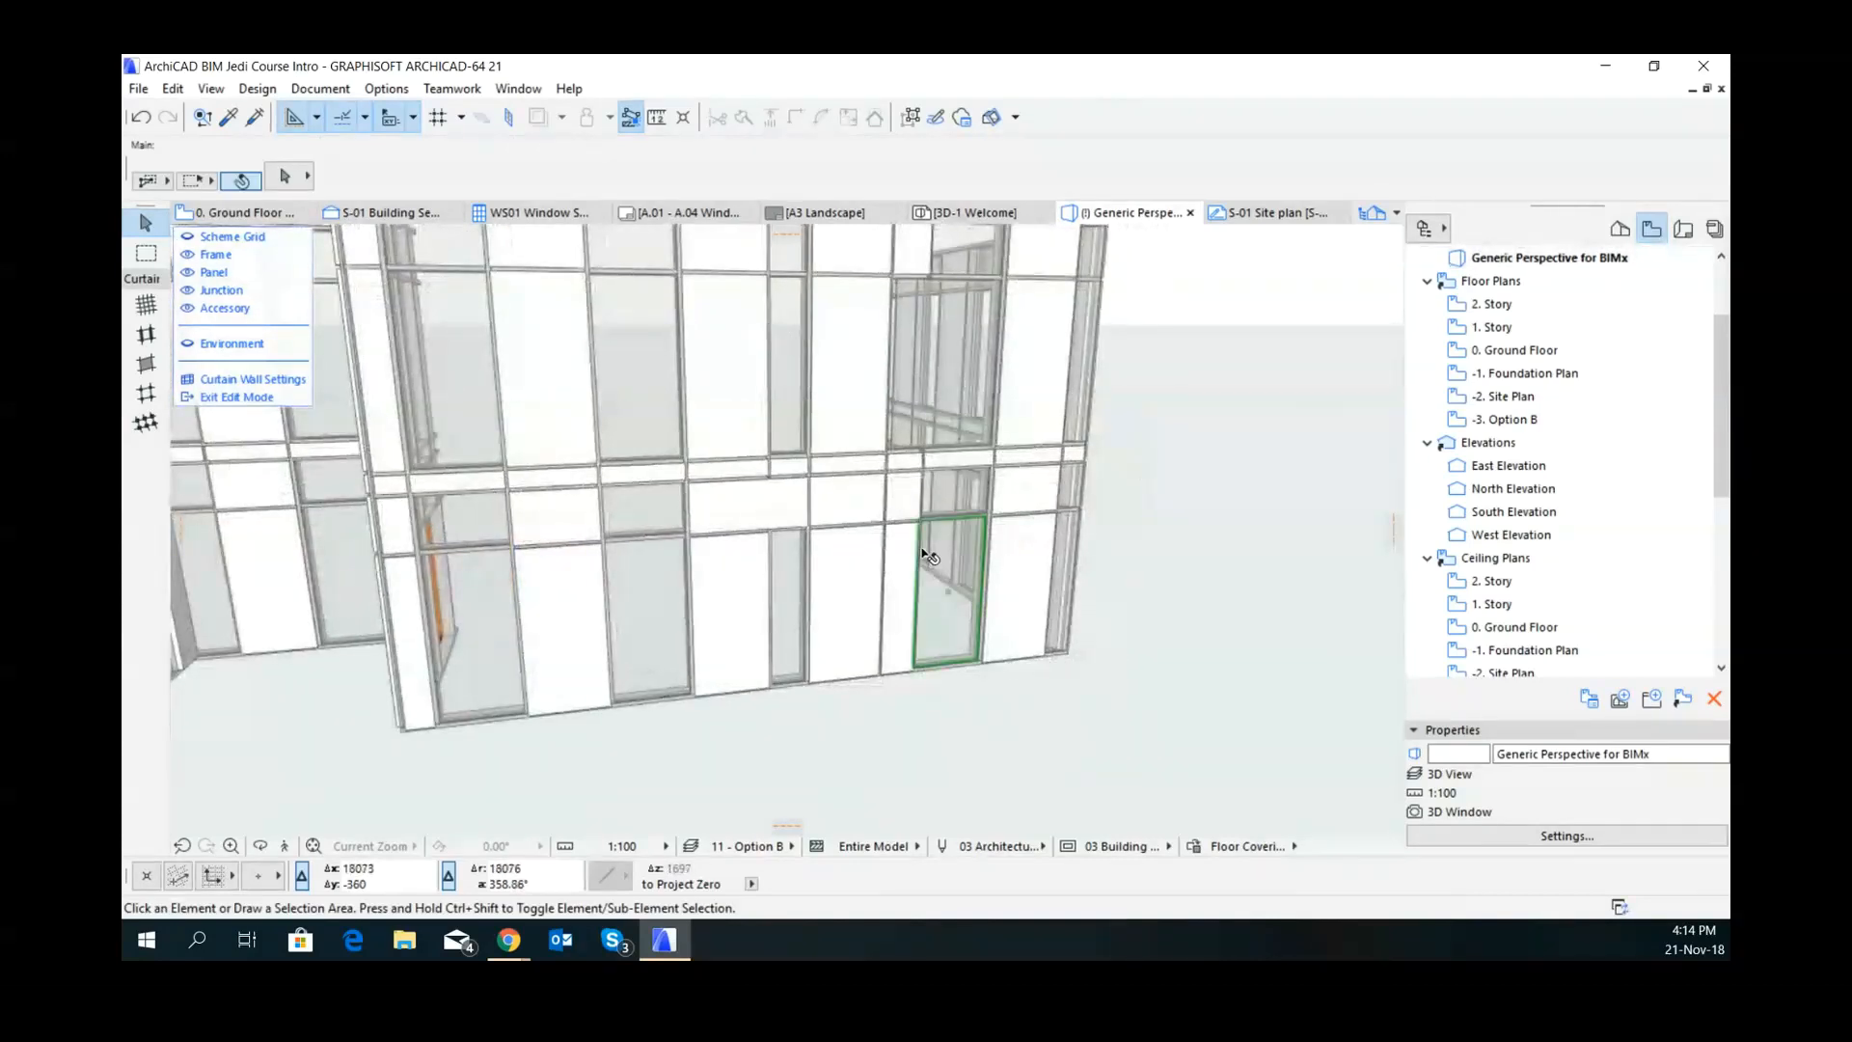
{"action": "left_click", "coordinate": [916, 566]}
{"action": "scroll", "coordinate": [916, 567], "scroll_direction": "up", "scroll_amount": 2}
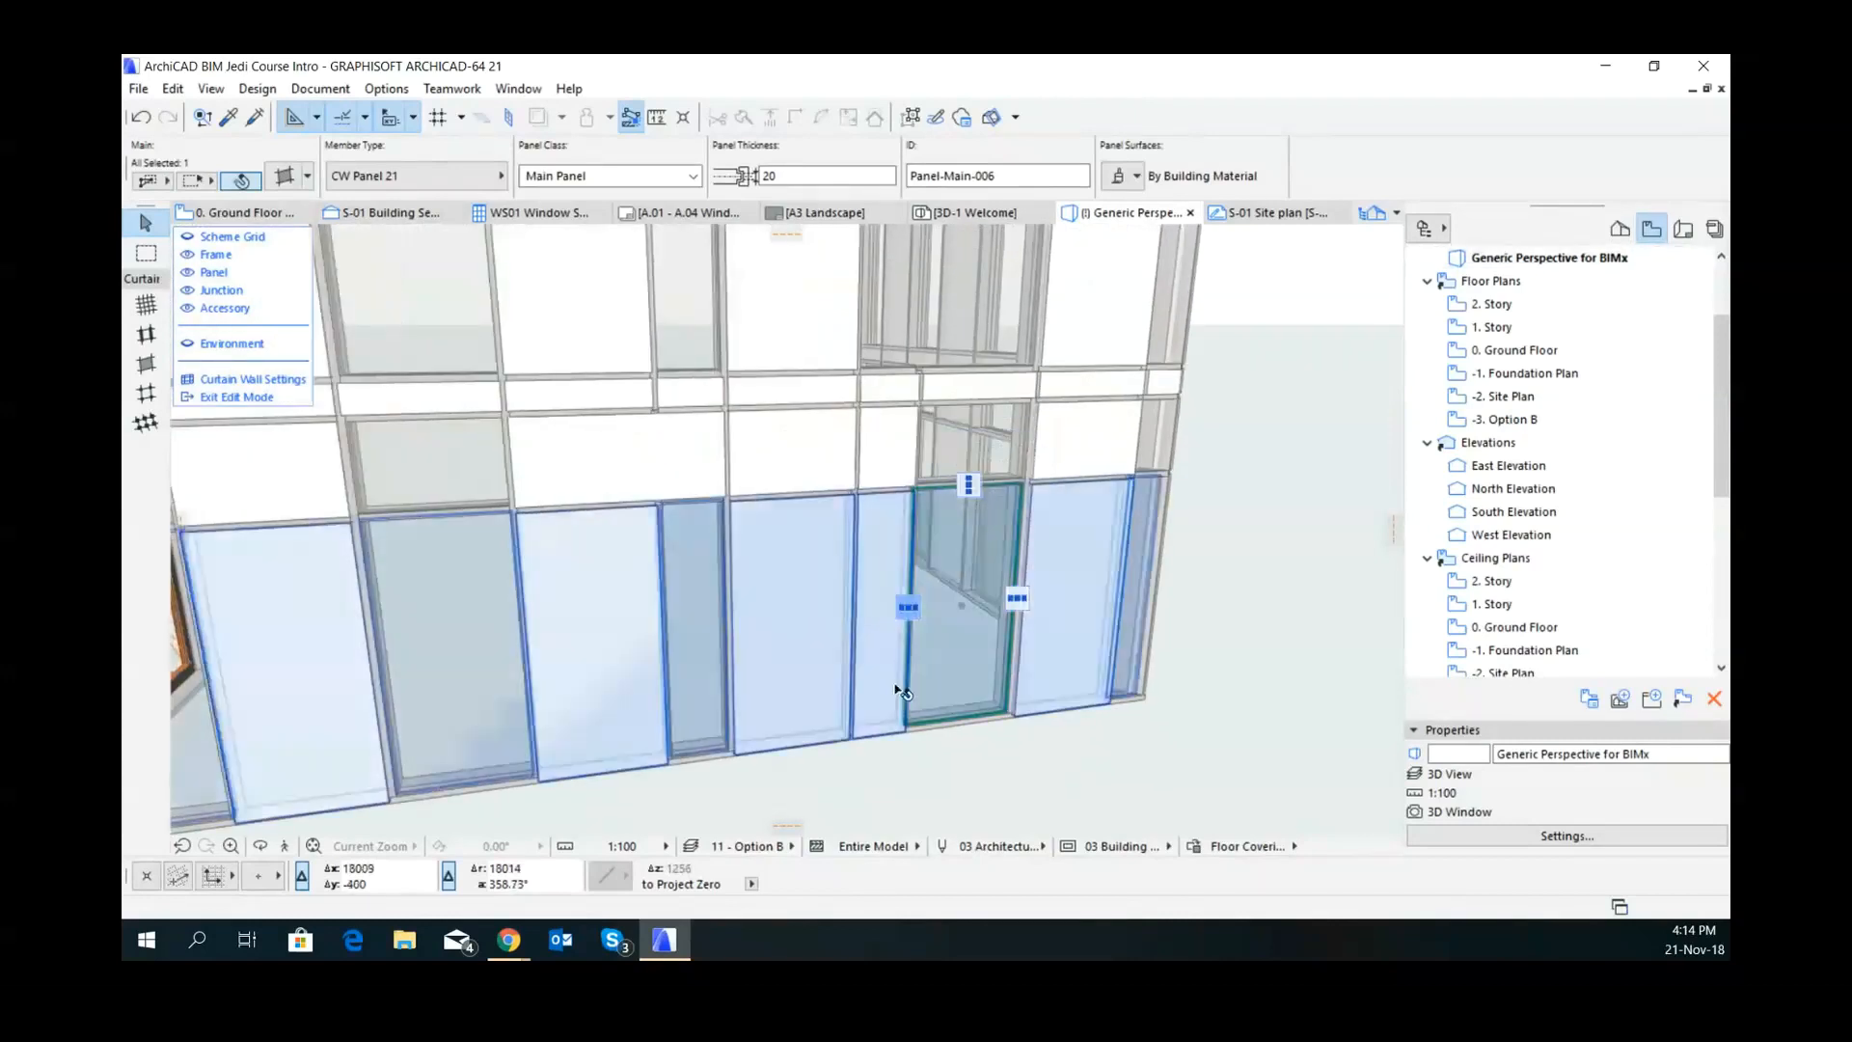
{"action": "left_click", "coordinate": [946, 793]}
{"action": "middle_click_drag", "start_coordinate": [927, 717], "coordinate": [835, 725], "text": "shift"}
{"action": "mouse_move", "coordinate": [920, 704]}
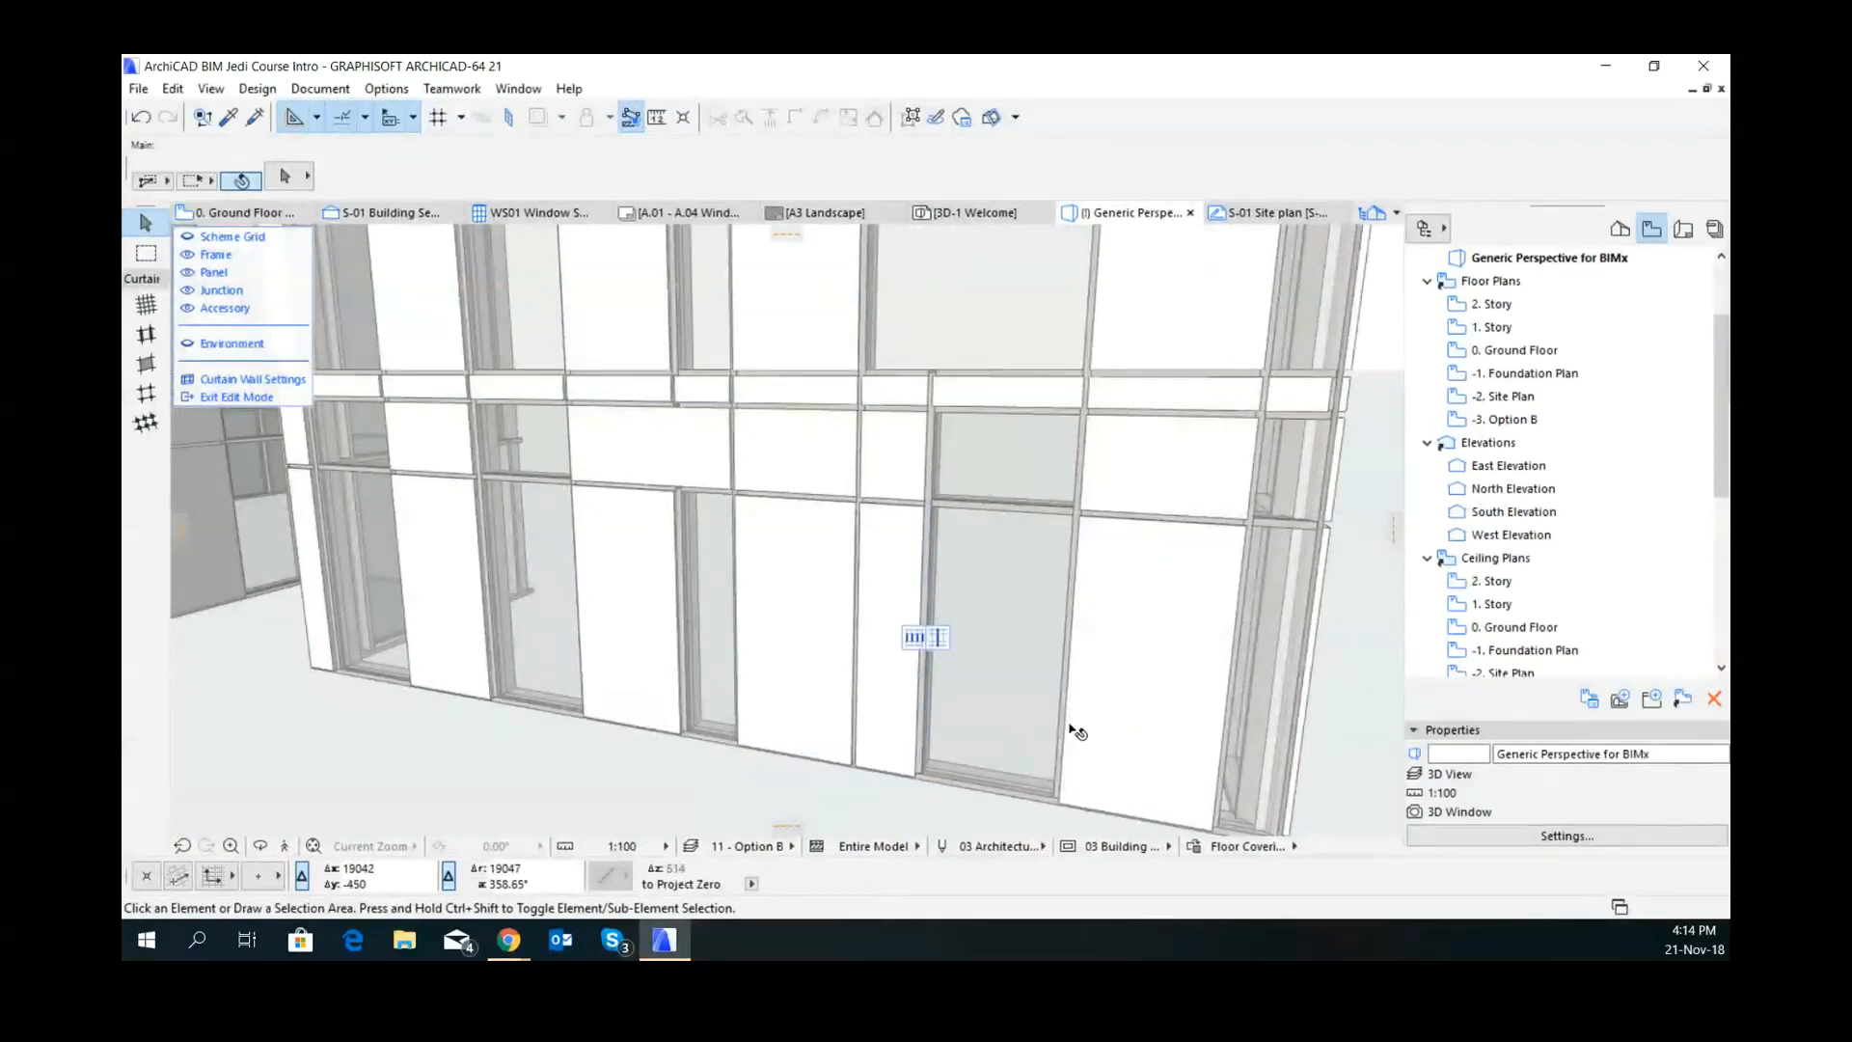
{"action": "left_click", "coordinate": [1061, 735]}
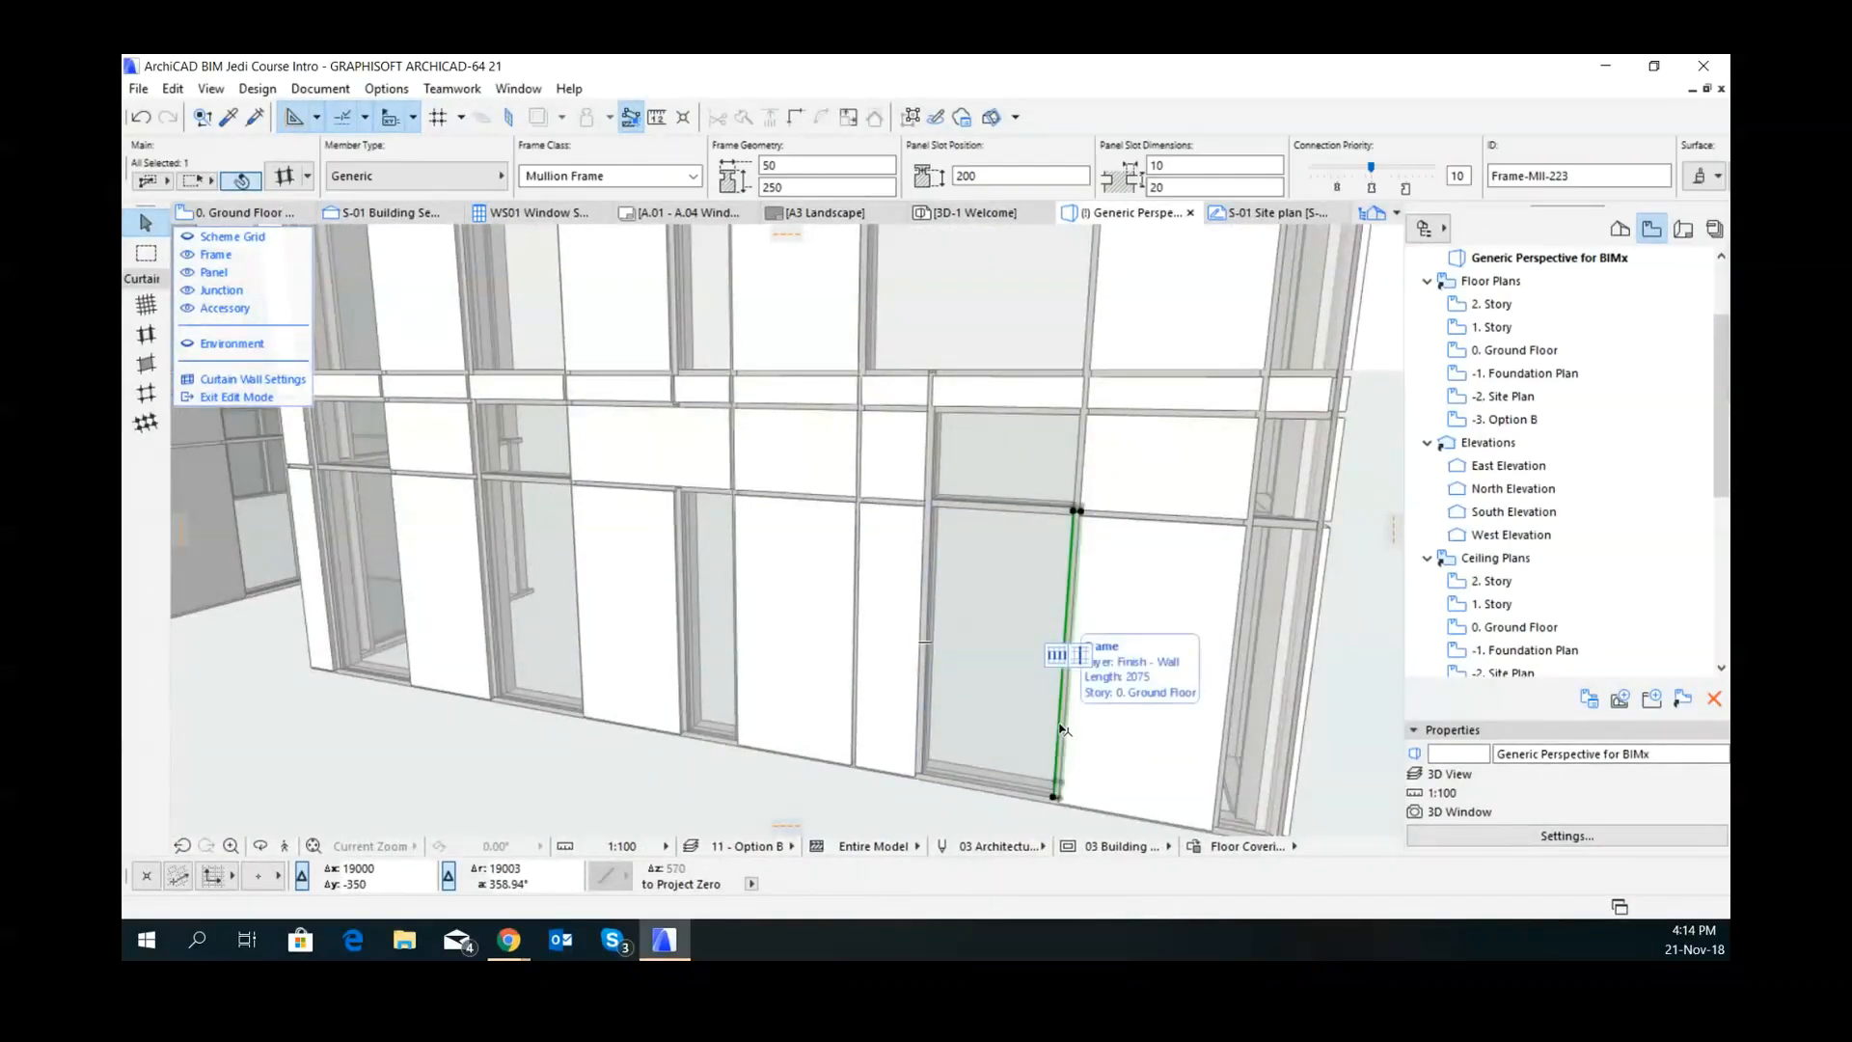
{"action": "key", "text": "Delete"}
{"action": "middle_click_drag", "start_coordinate": [1085, 703], "coordinate": [1075, 612], "text": "shift"}
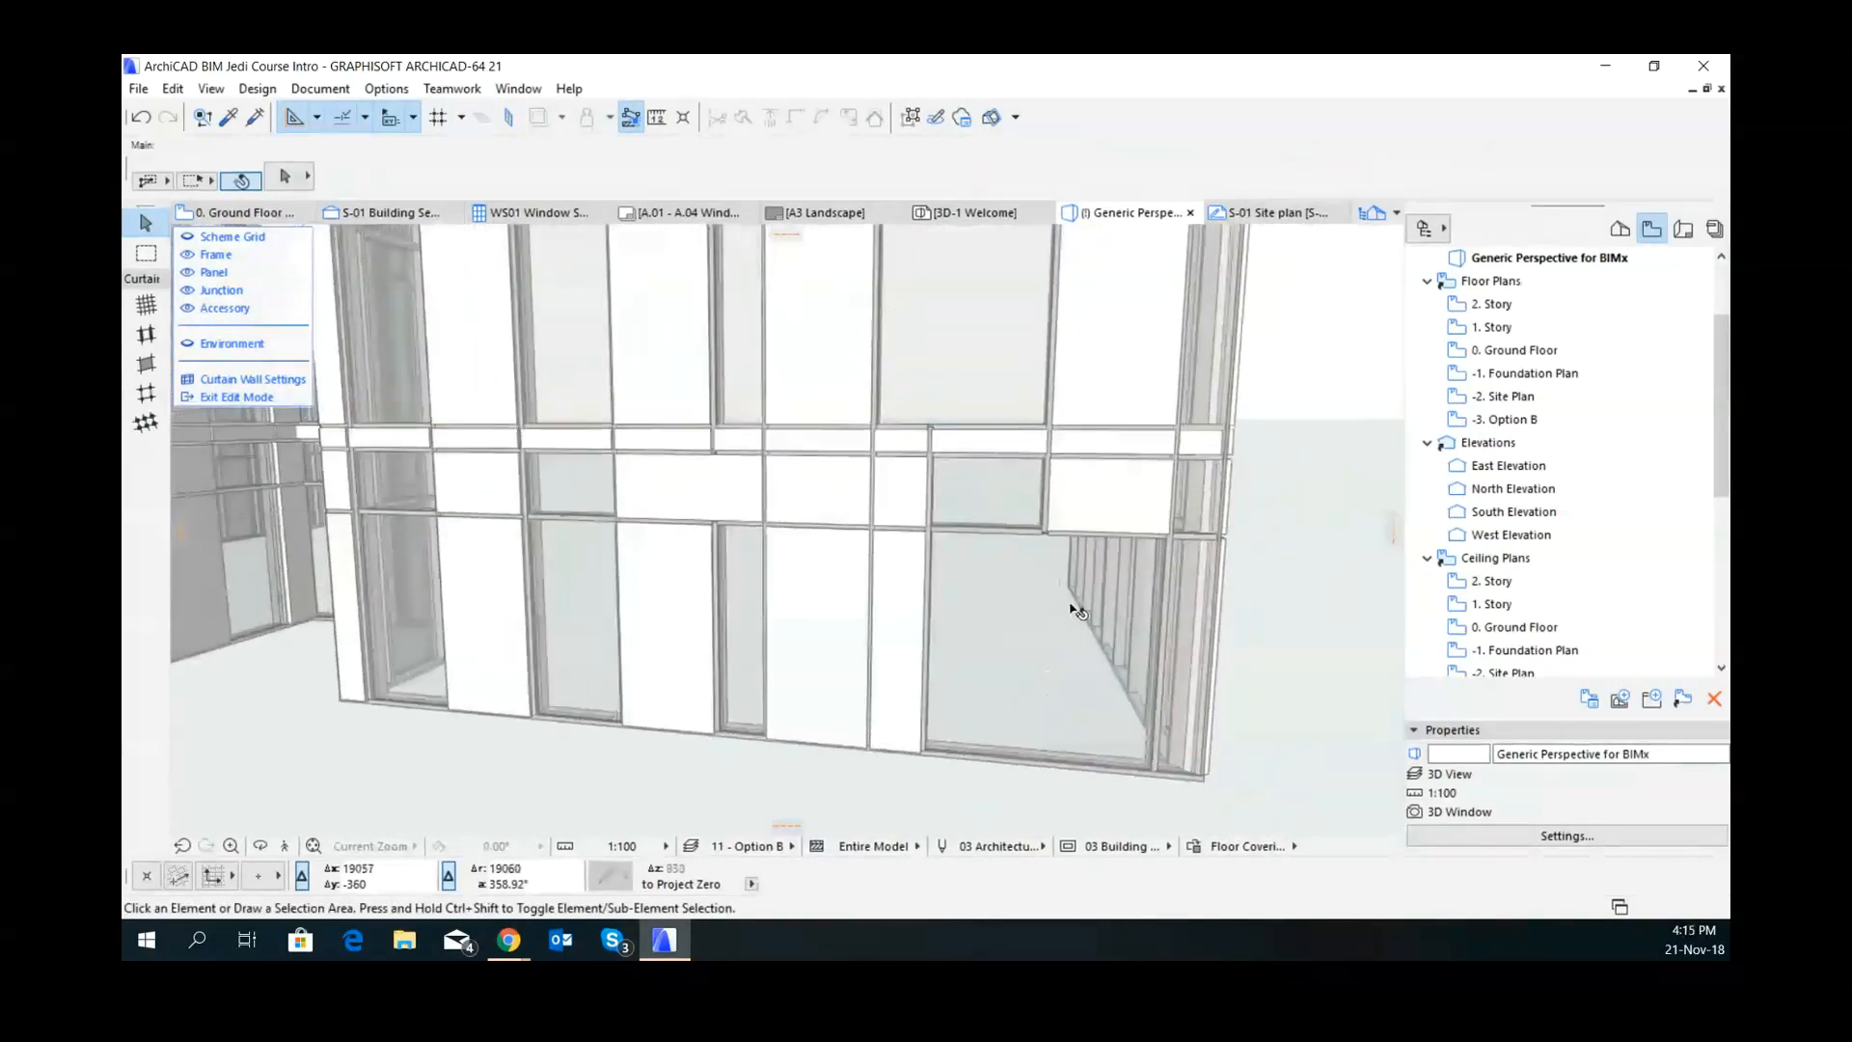
- Pick up the solid Distinct Panel's settings and place that panel in the narrow outer corner cells of the lowest and upper tall rows
{"action": "left_click", "coordinate": [1117, 495], "text": "alt"}
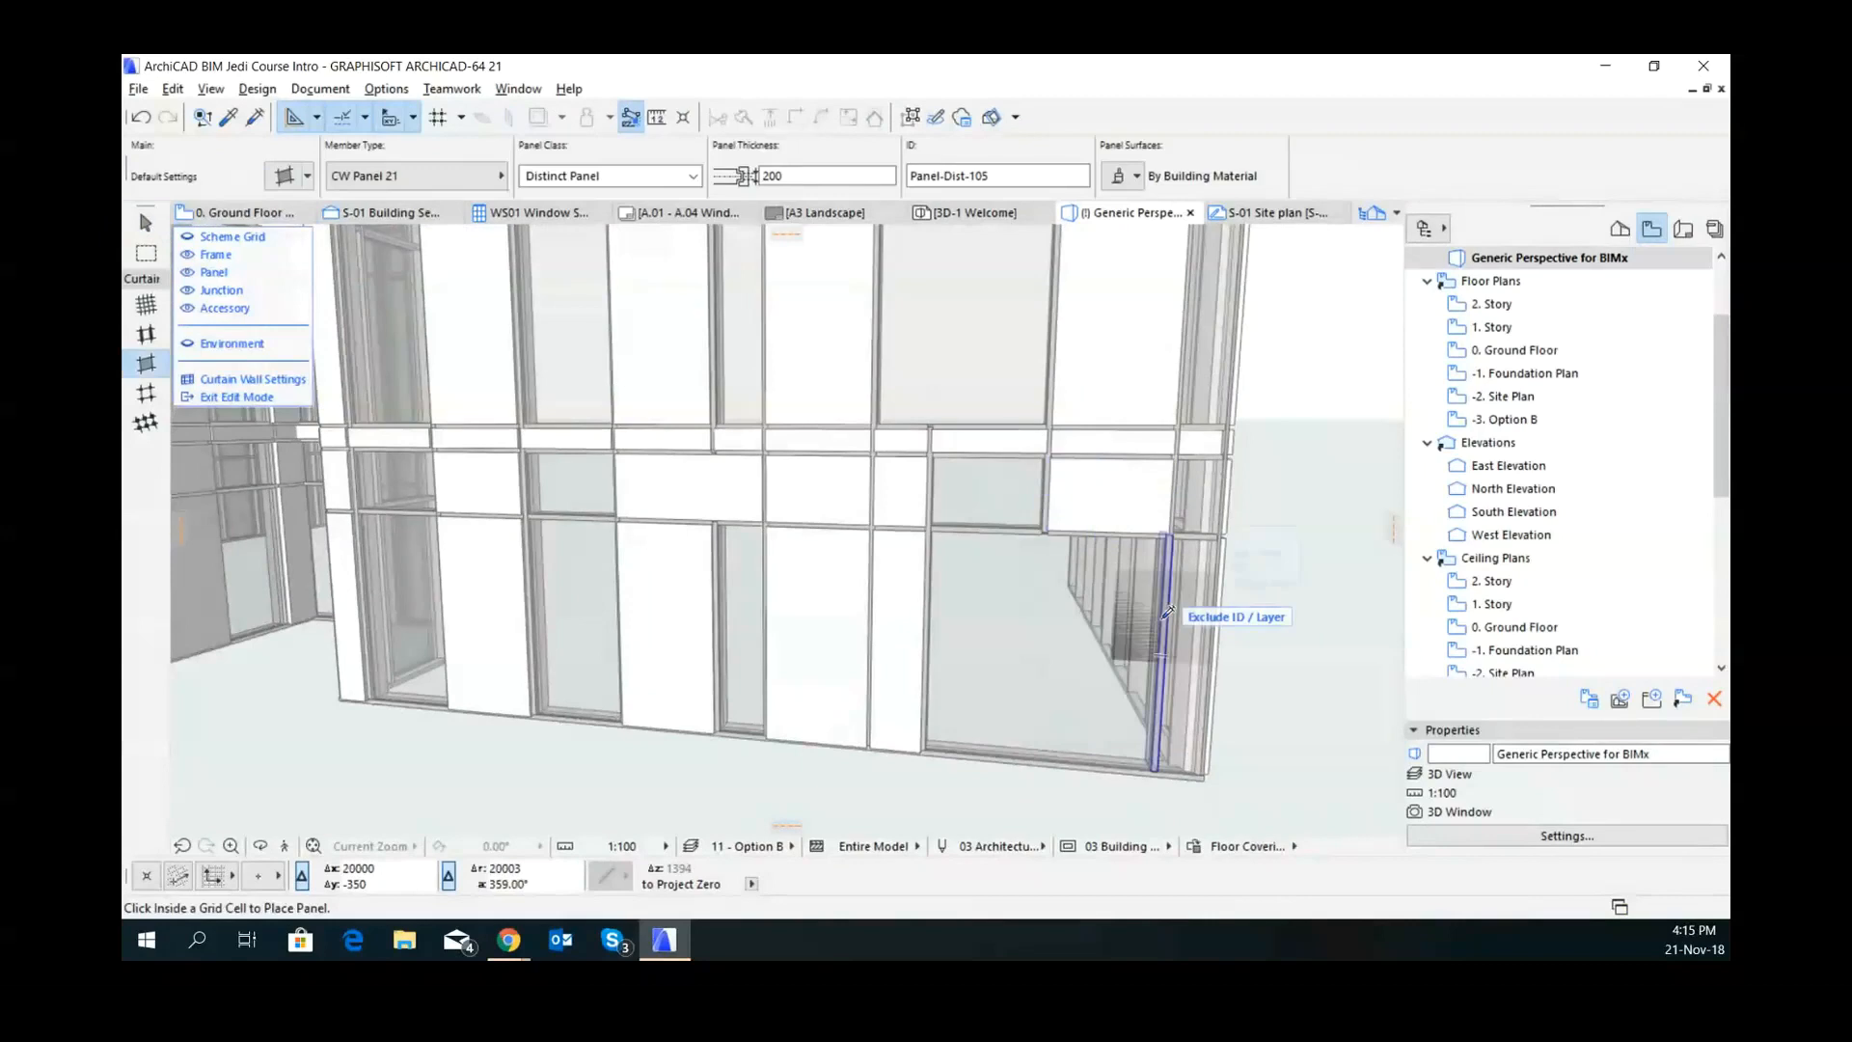
{"action": "left_click", "coordinate": [1209, 558]}
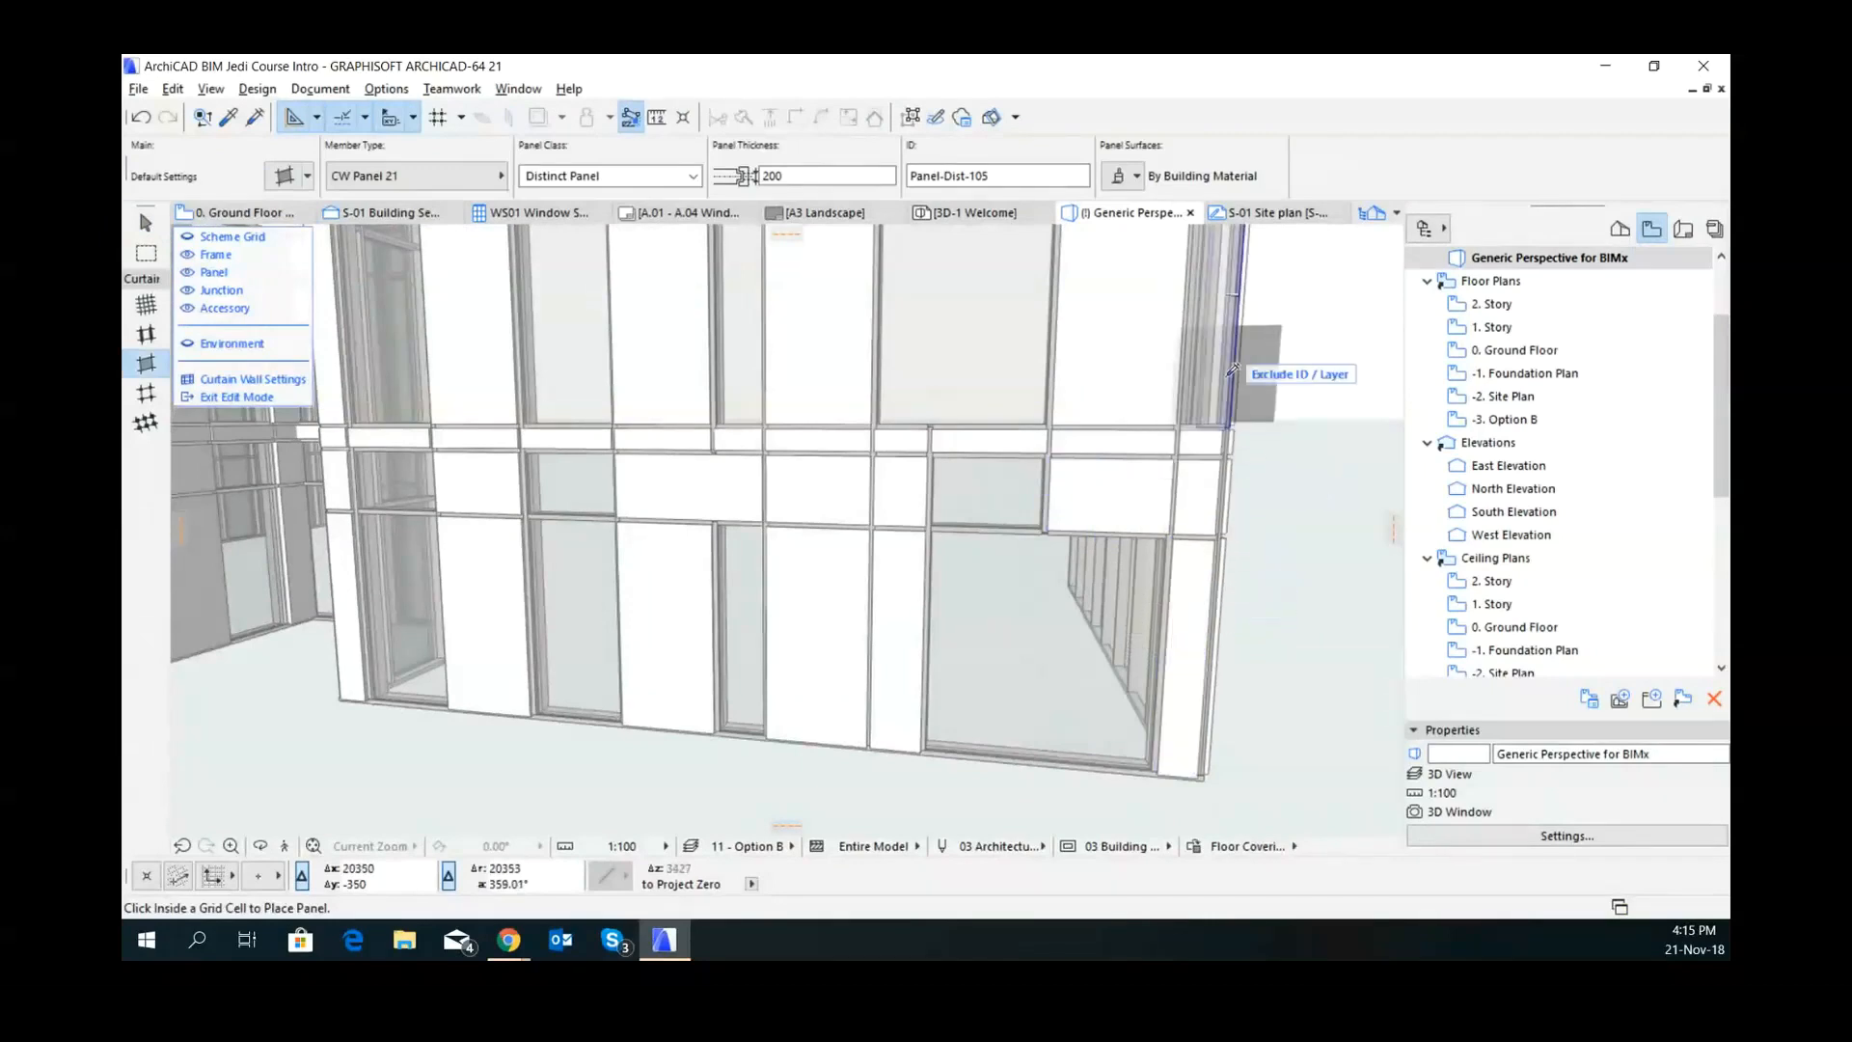
{"action": "left_click", "coordinate": [1202, 379]}
- Hide the junctions, accessories, panels and frames across the whole curtain wall, leaving only its scheme grid displayed
{"action": "scroll", "coordinate": [1164, 517], "scroll_direction": "down", "scroll_amount": 3}
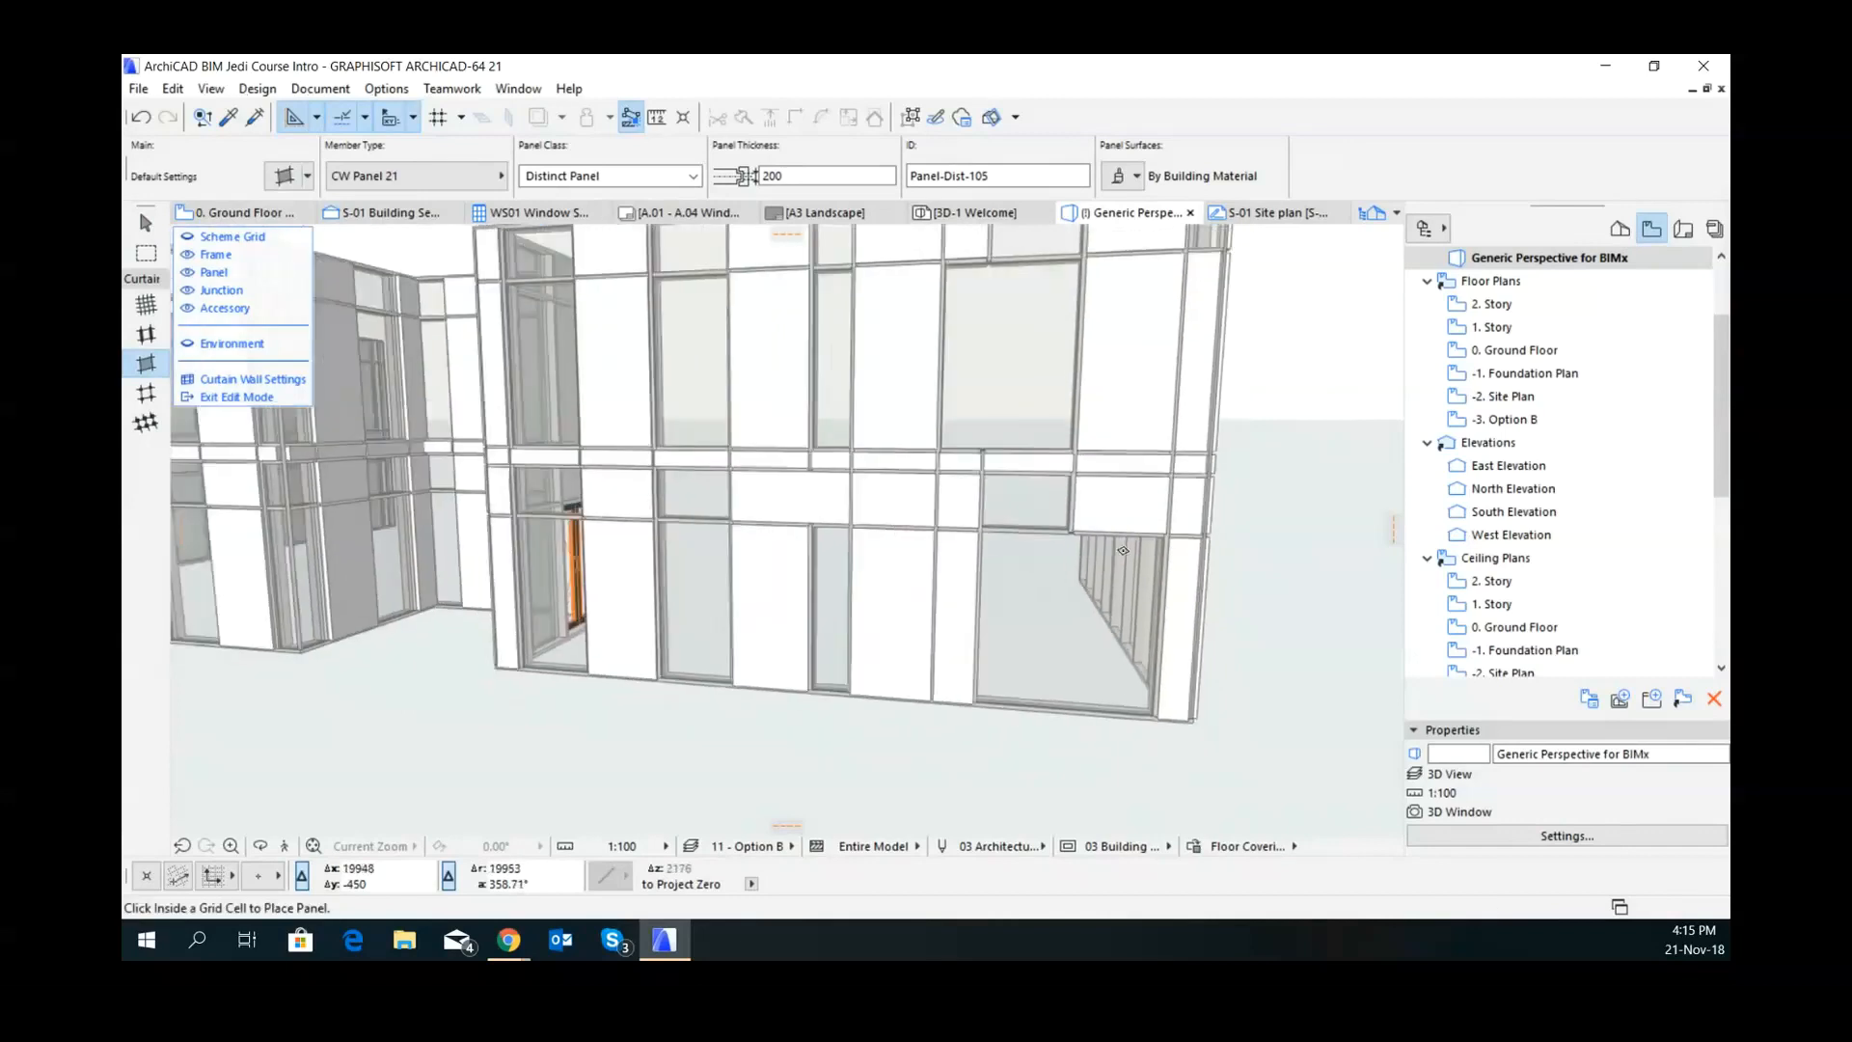
{"action": "middle_click_drag", "start_coordinate": [1143, 513], "coordinate": [1119, 480]}
{"action": "middle_click_drag", "start_coordinate": [991, 498], "coordinate": [1006, 577], "text": "shift"}
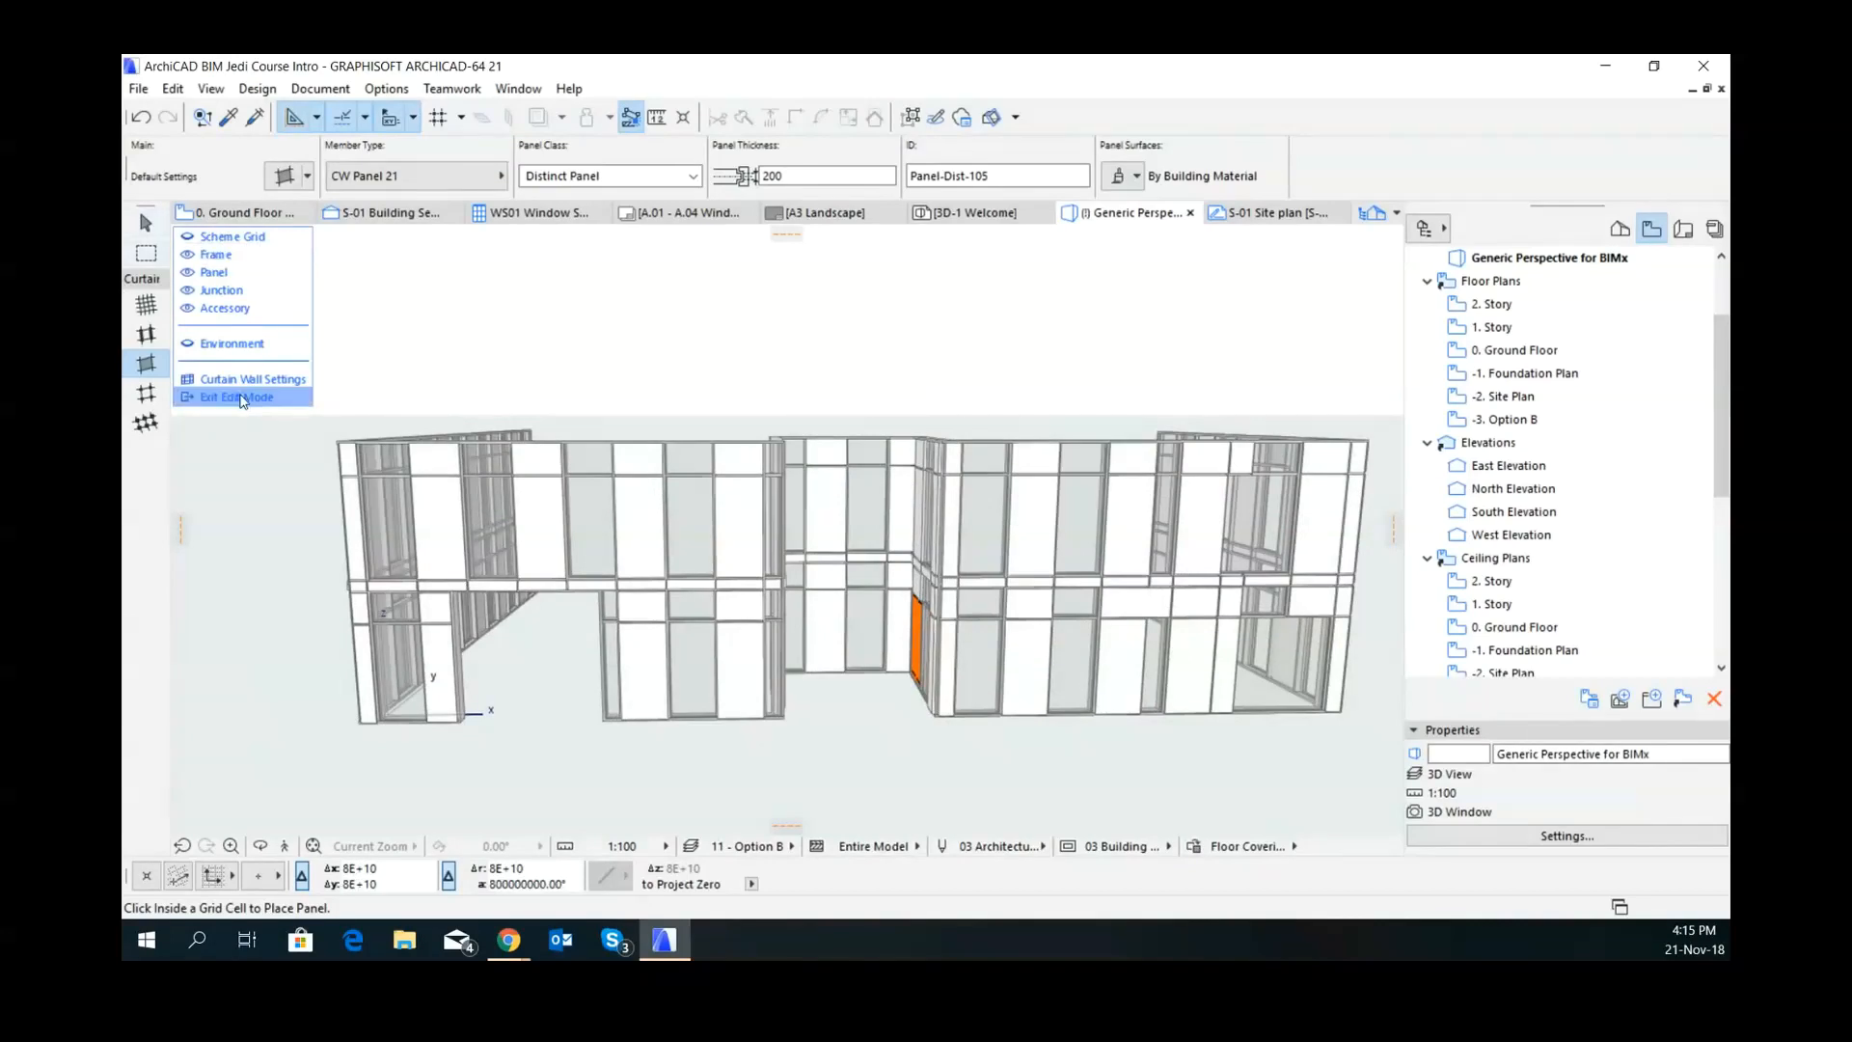
{"action": "left_click", "coordinate": [187, 291]}
{"action": "left_click", "coordinate": [189, 308]}
{"action": "left_click", "coordinate": [198, 271]}
{"action": "left_click", "coordinate": [198, 254]}
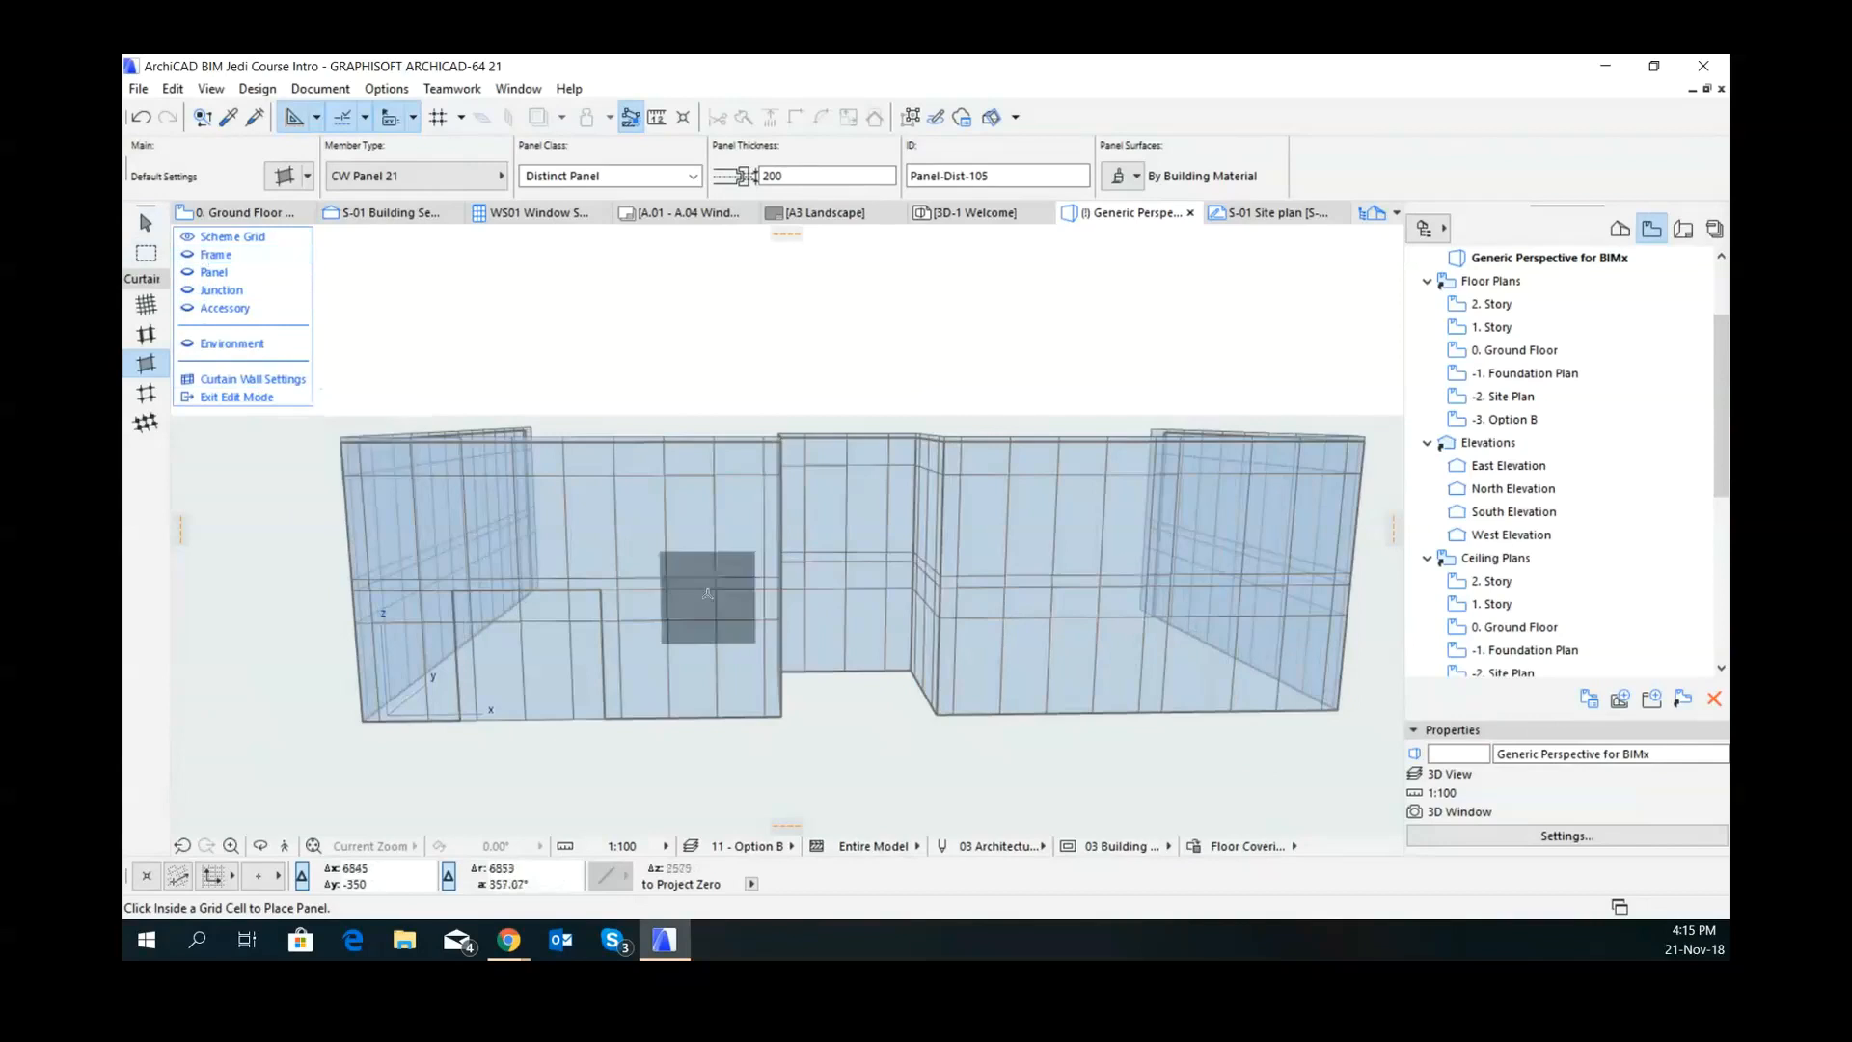
- Select the scheme grid of the front façade segment with the opening and shift its pattern upward from the upper corner
{"action": "left_click", "coordinate": [744, 448], "text": "shift"}
{"action": "middle_click_drag", "start_coordinate": [364, 430], "coordinate": [746, 421], "text": "shift"}
{"action": "left_click", "coordinate": [462, 422]}
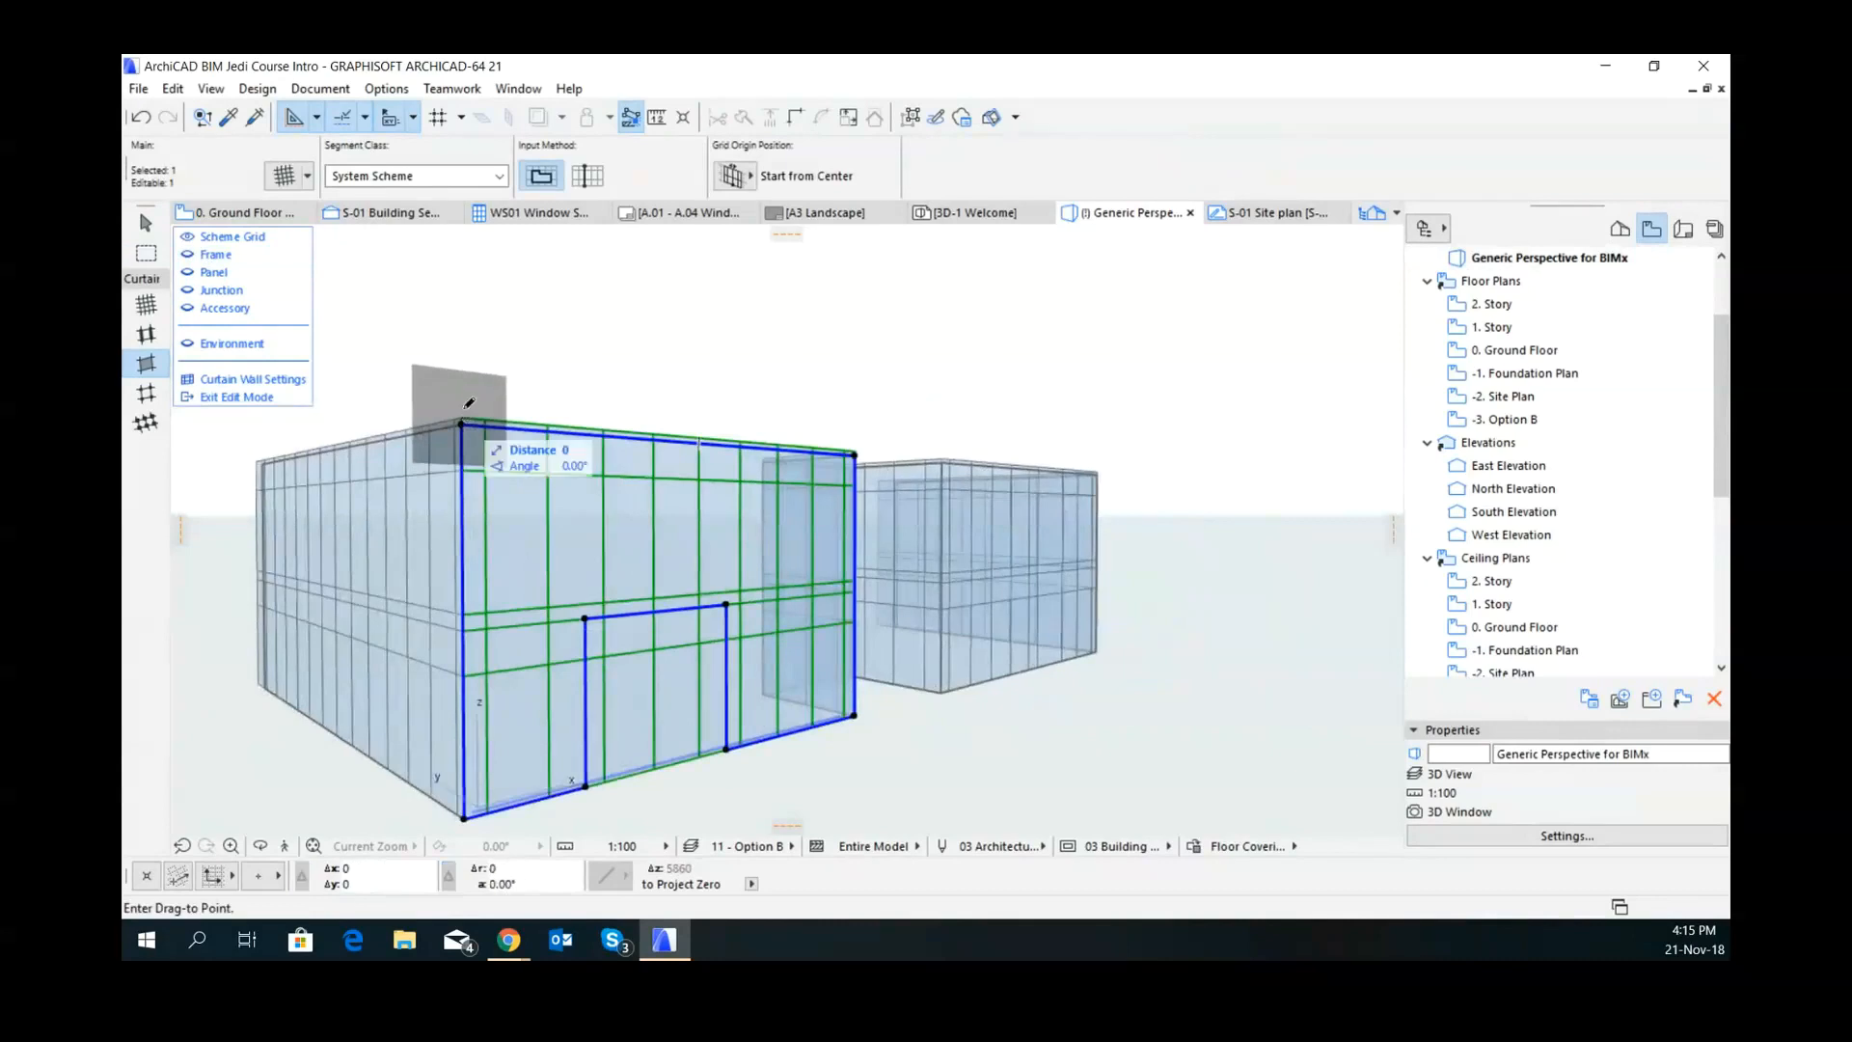
{"action": "left_click", "coordinate": [464, 335]}
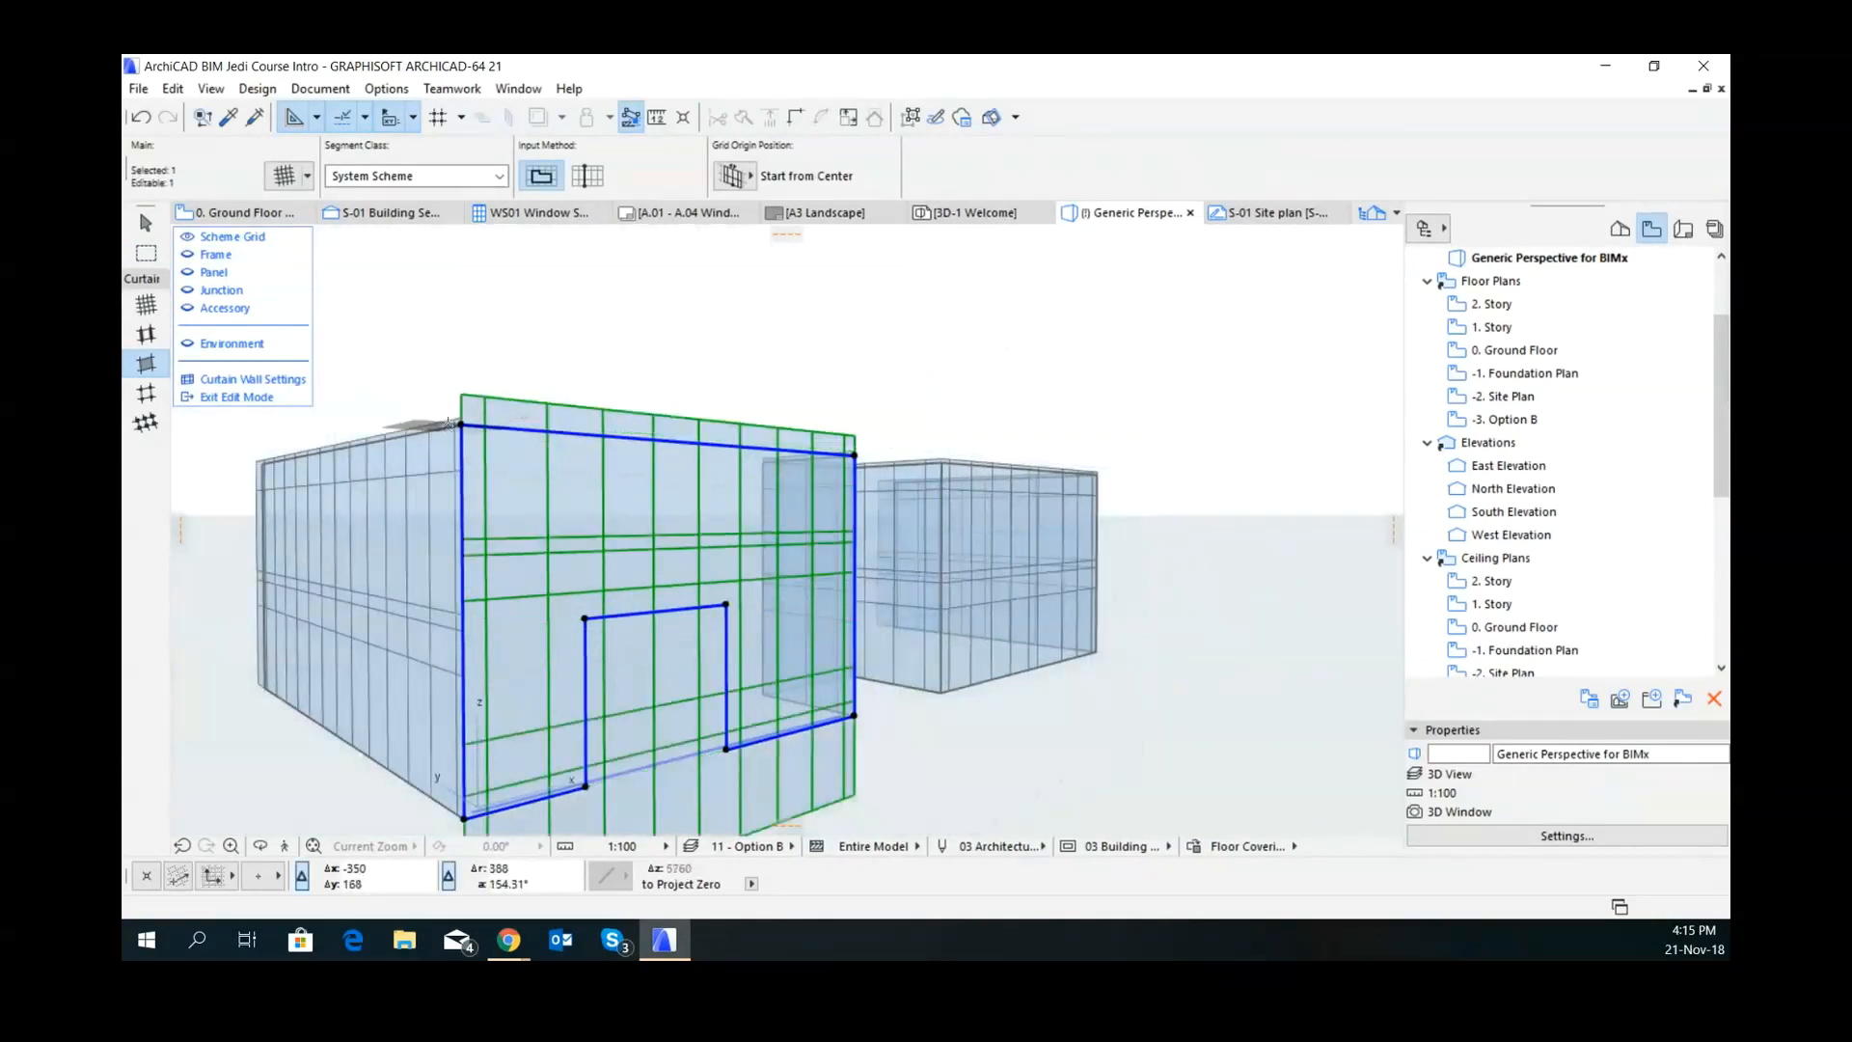
- Lower the boundary node at the upper shared corner of the front façade segment, and match it on the adjoining side segment
{"action": "left_click", "coordinate": [462, 423]}
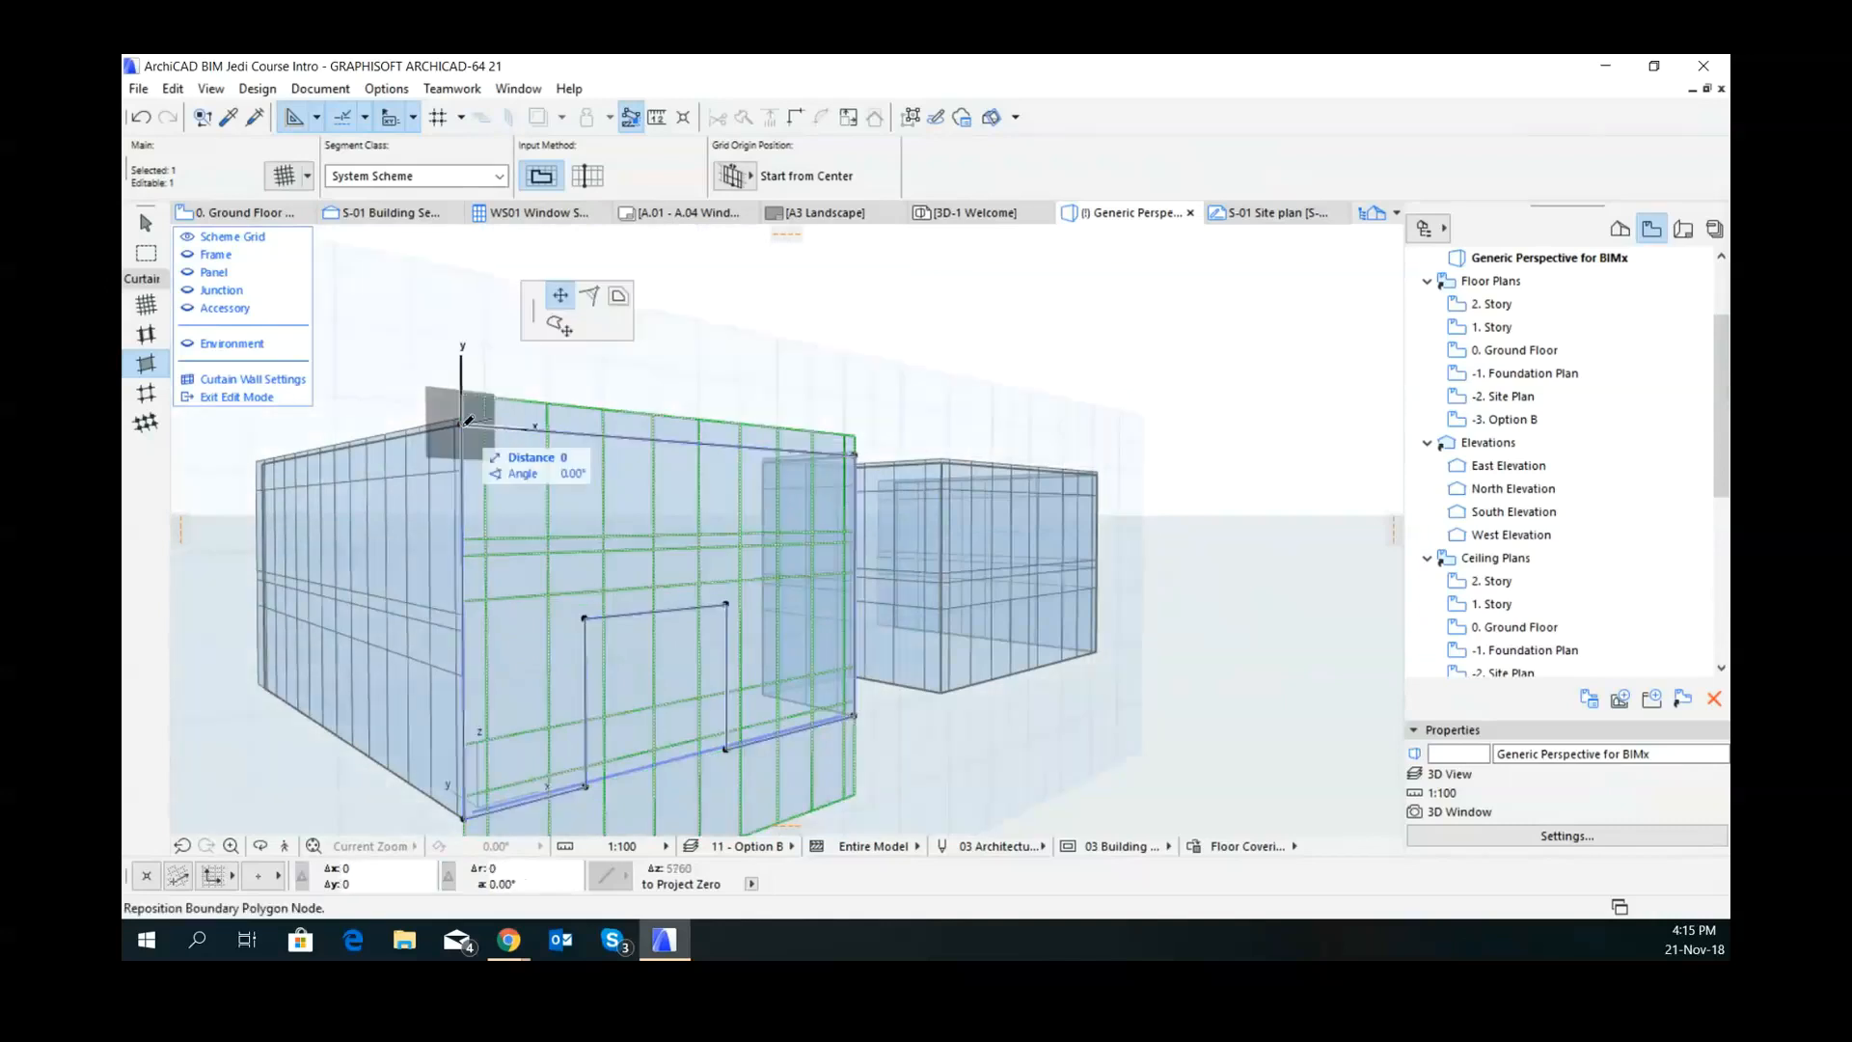
{"action": "left_click", "coordinate": [462, 479]}
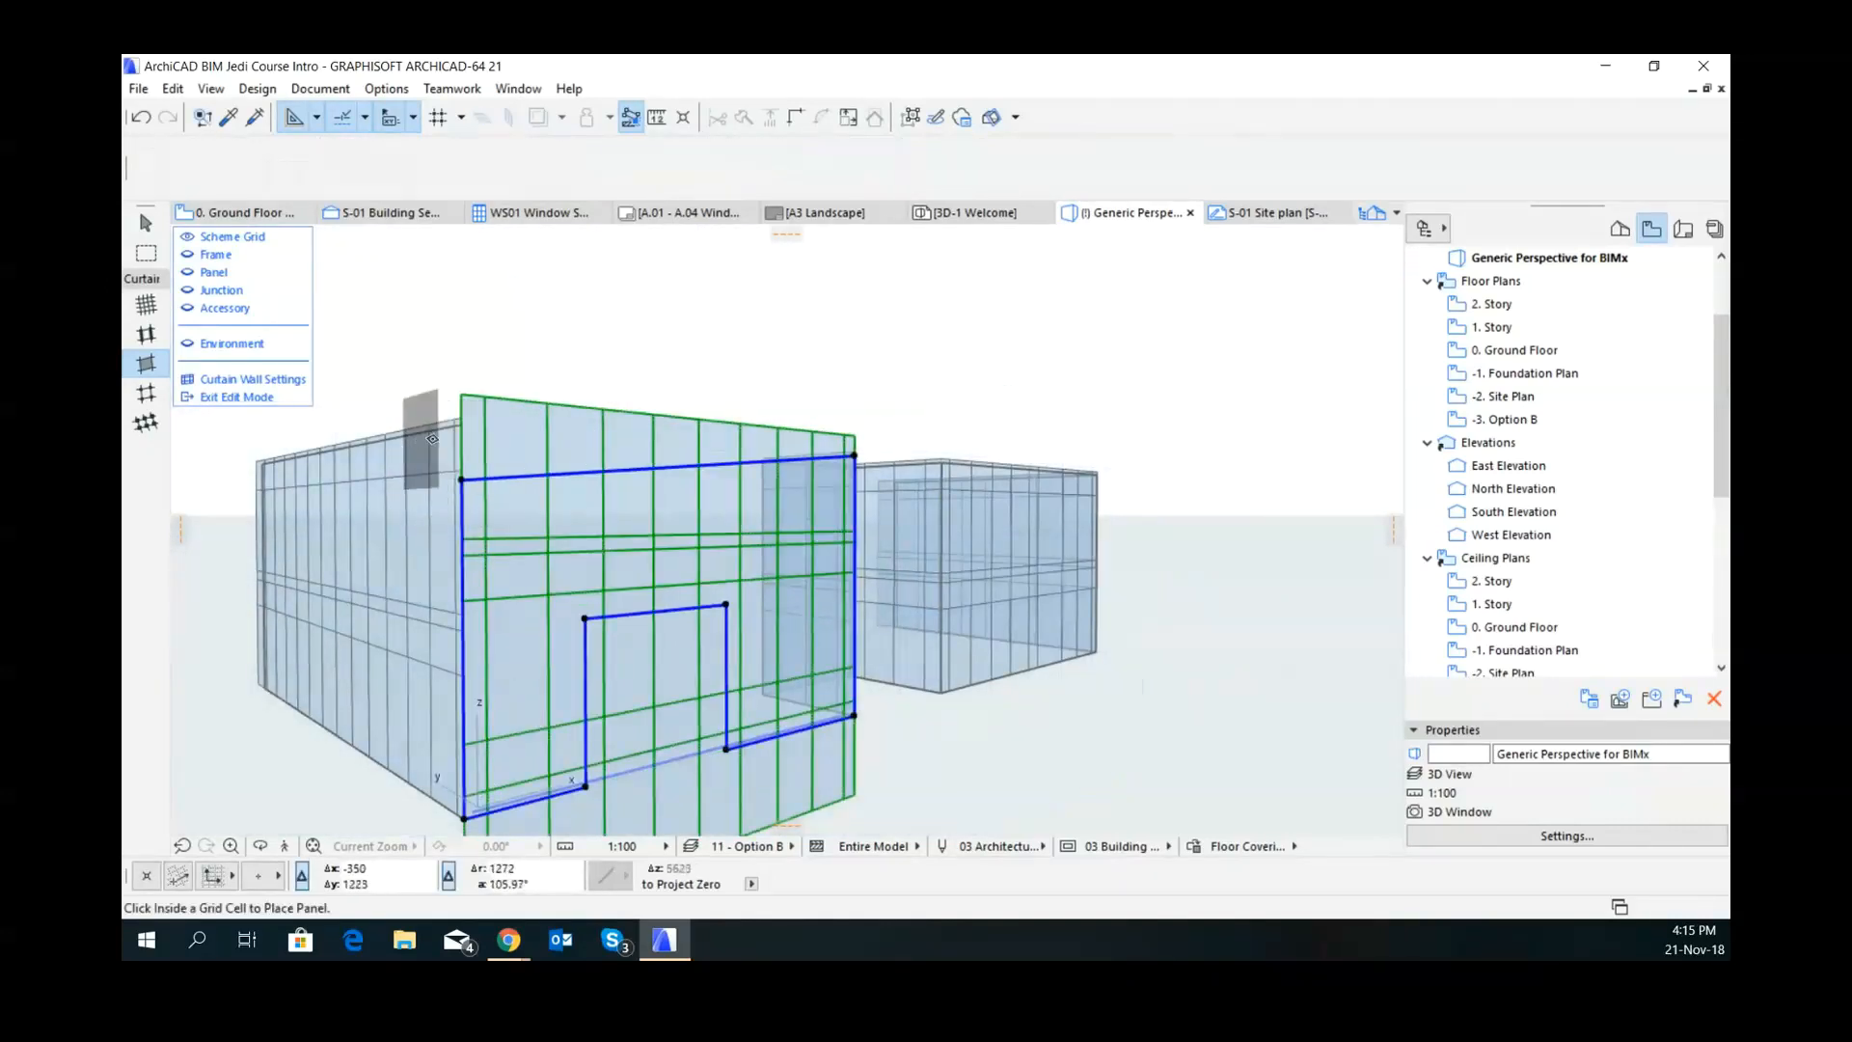
{"action": "left_click", "coordinate": [421, 441]}
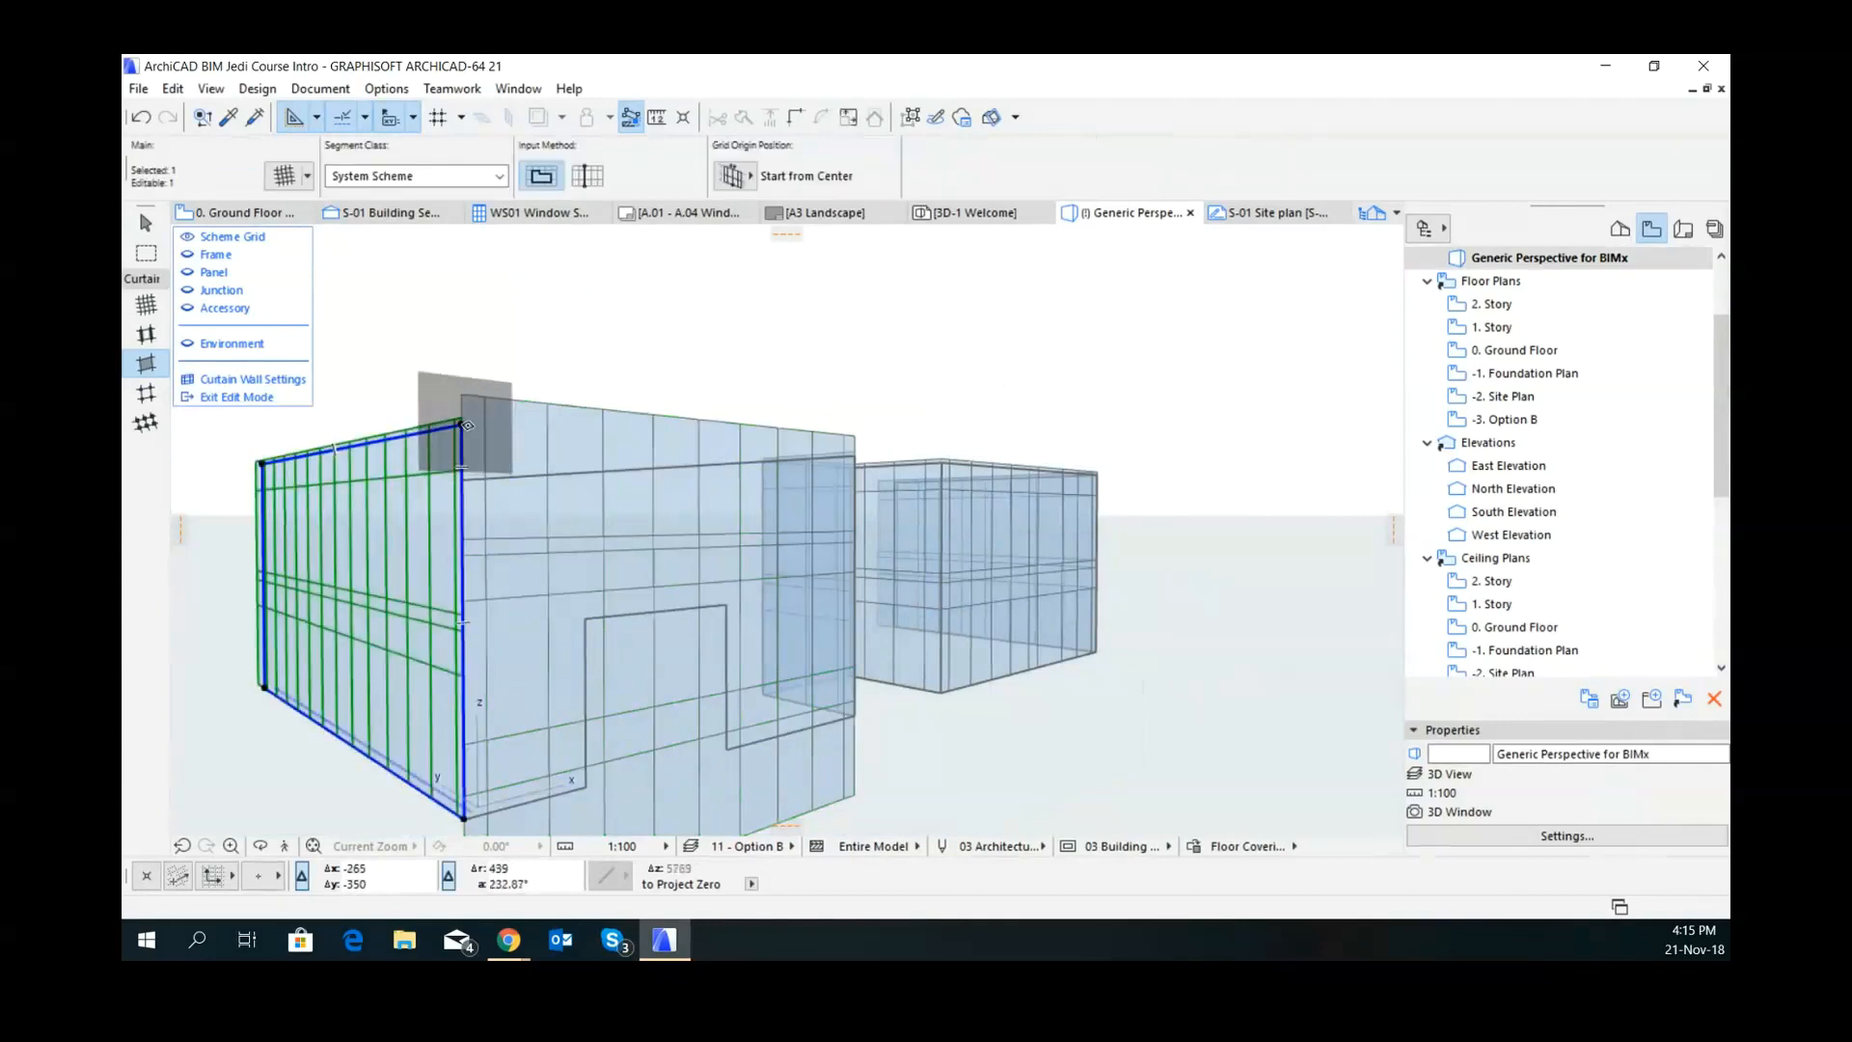
{"action": "left_click", "coordinate": [462, 421]}
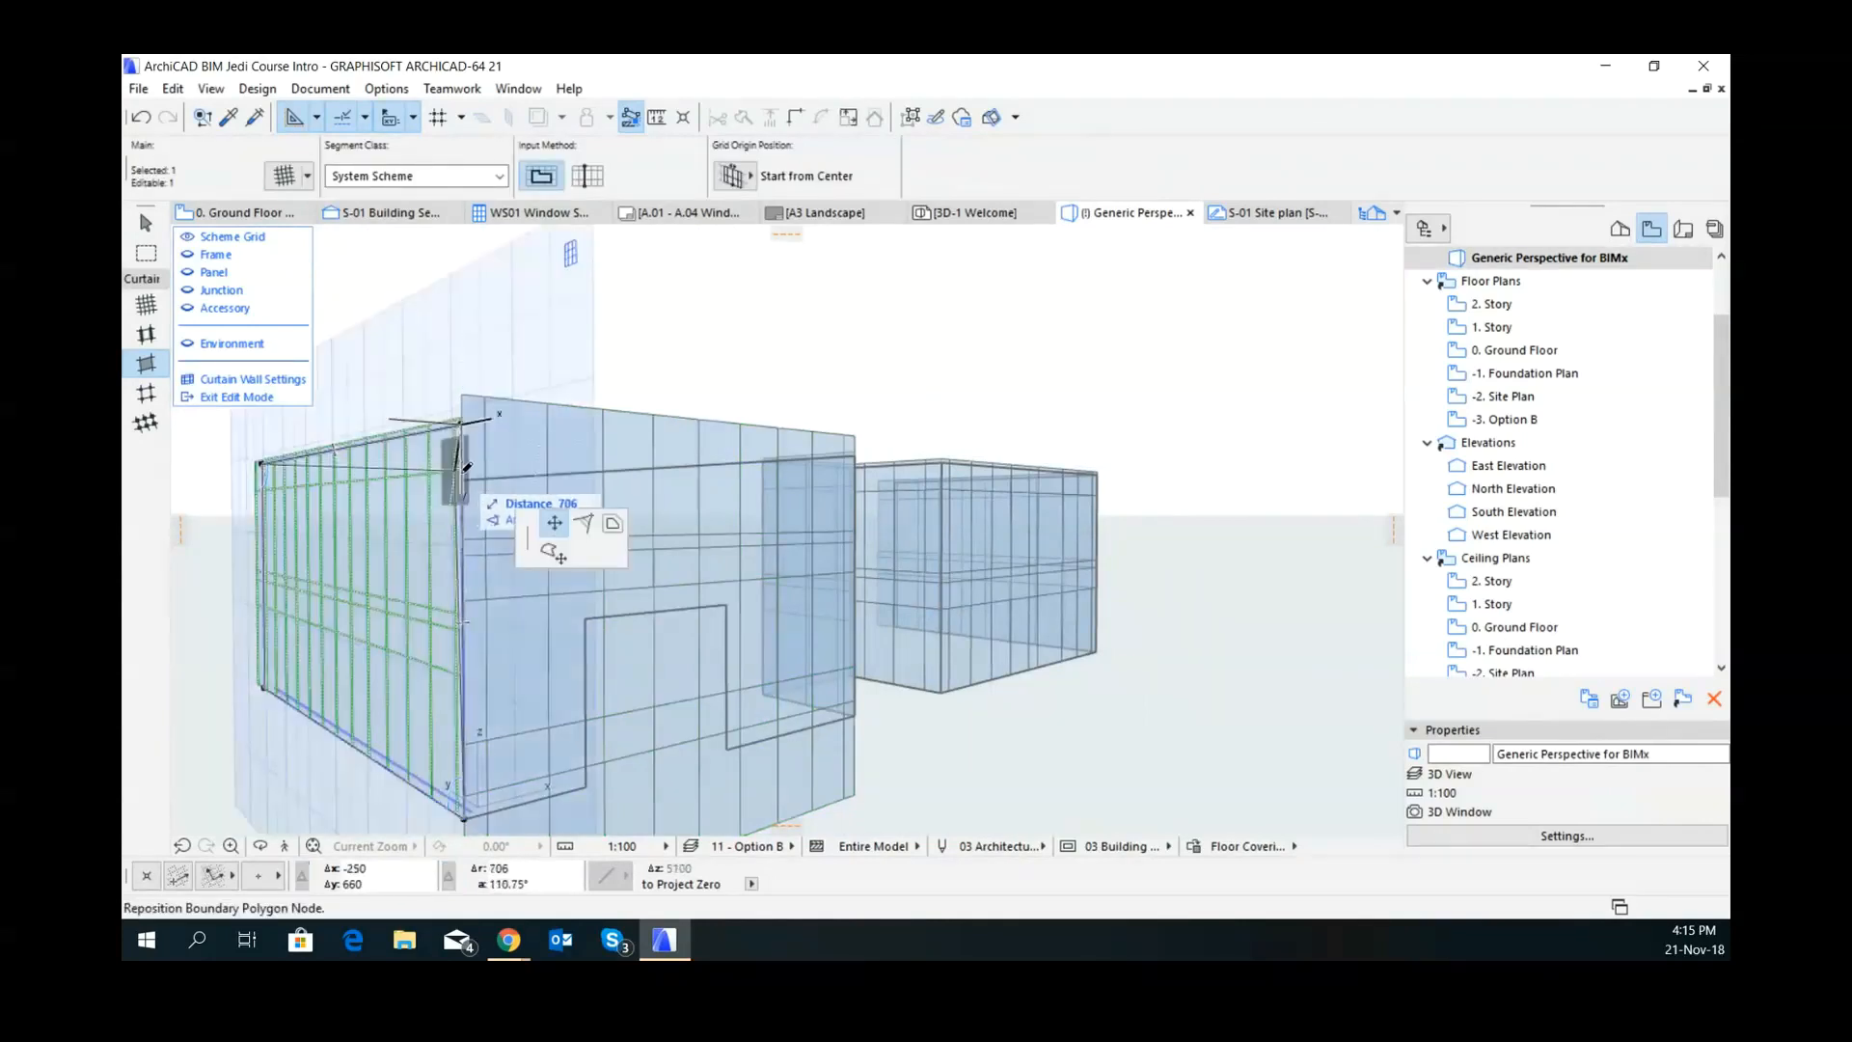
{"action": "left_click", "coordinate": [463, 476]}
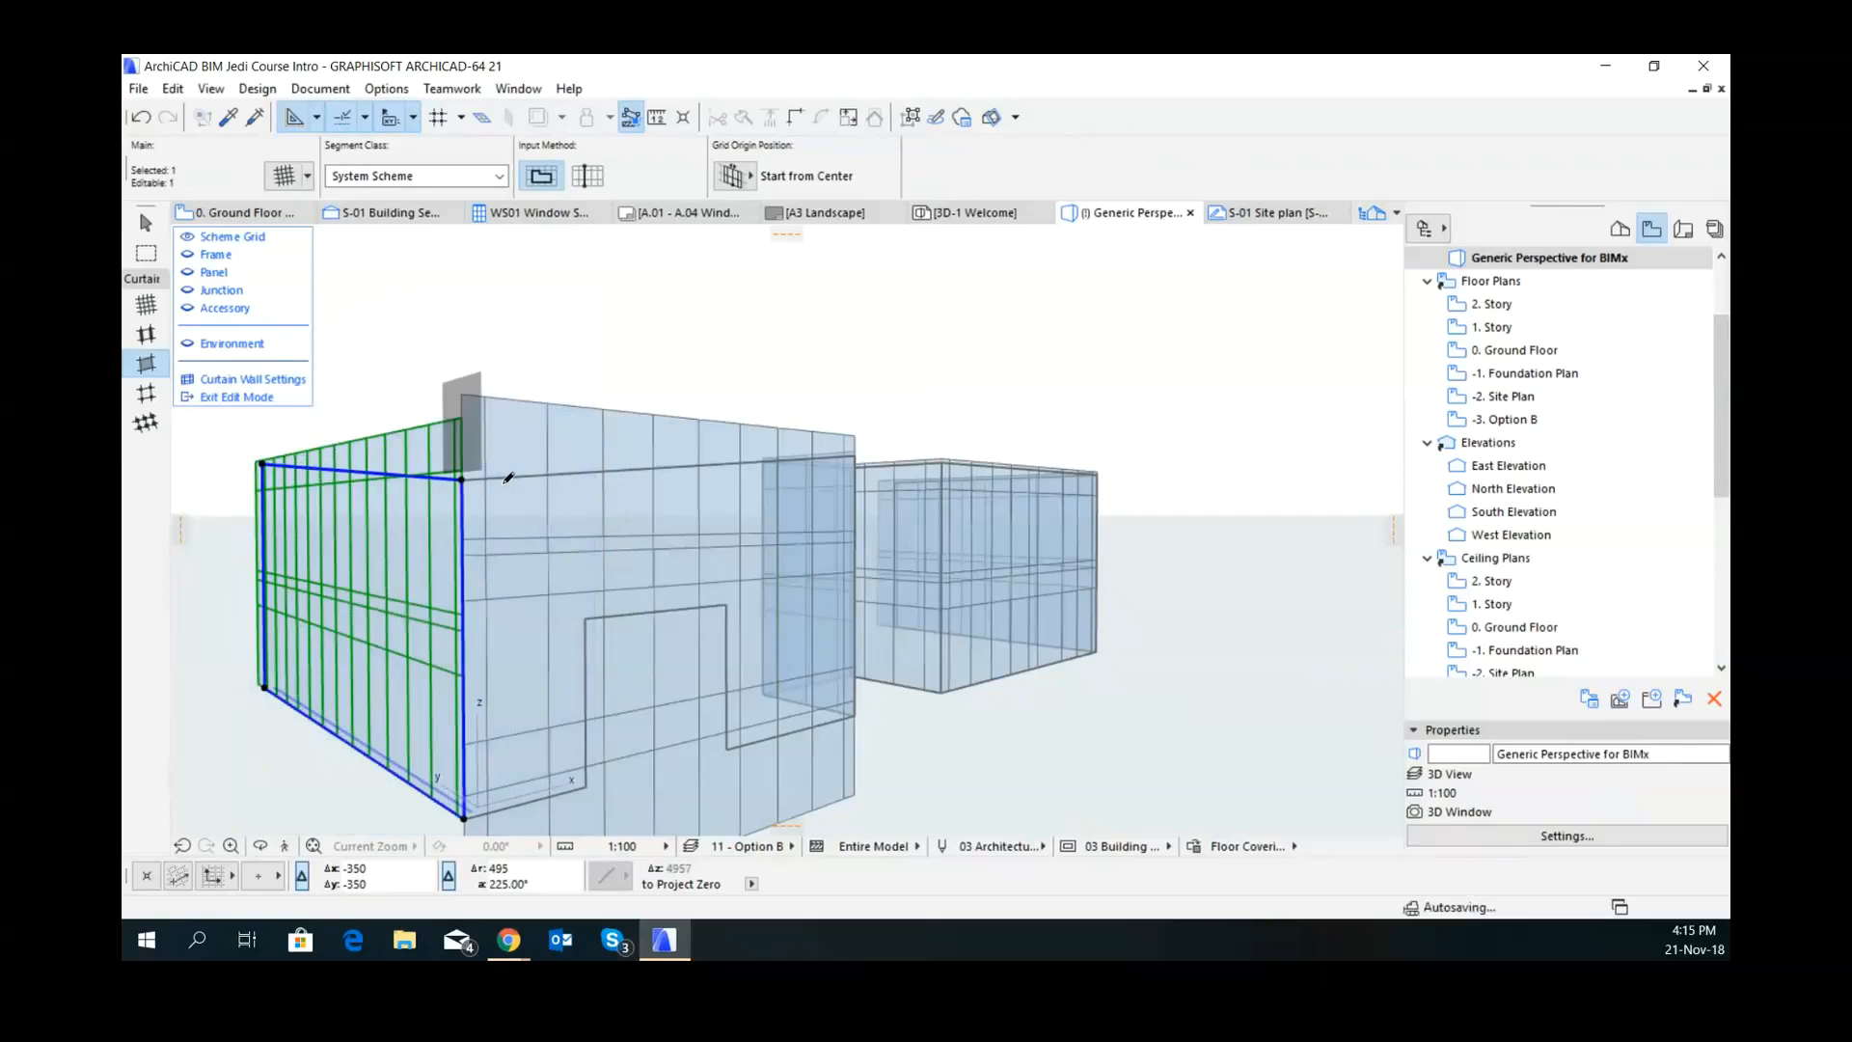
{"action": "key", "text": "Escape"}
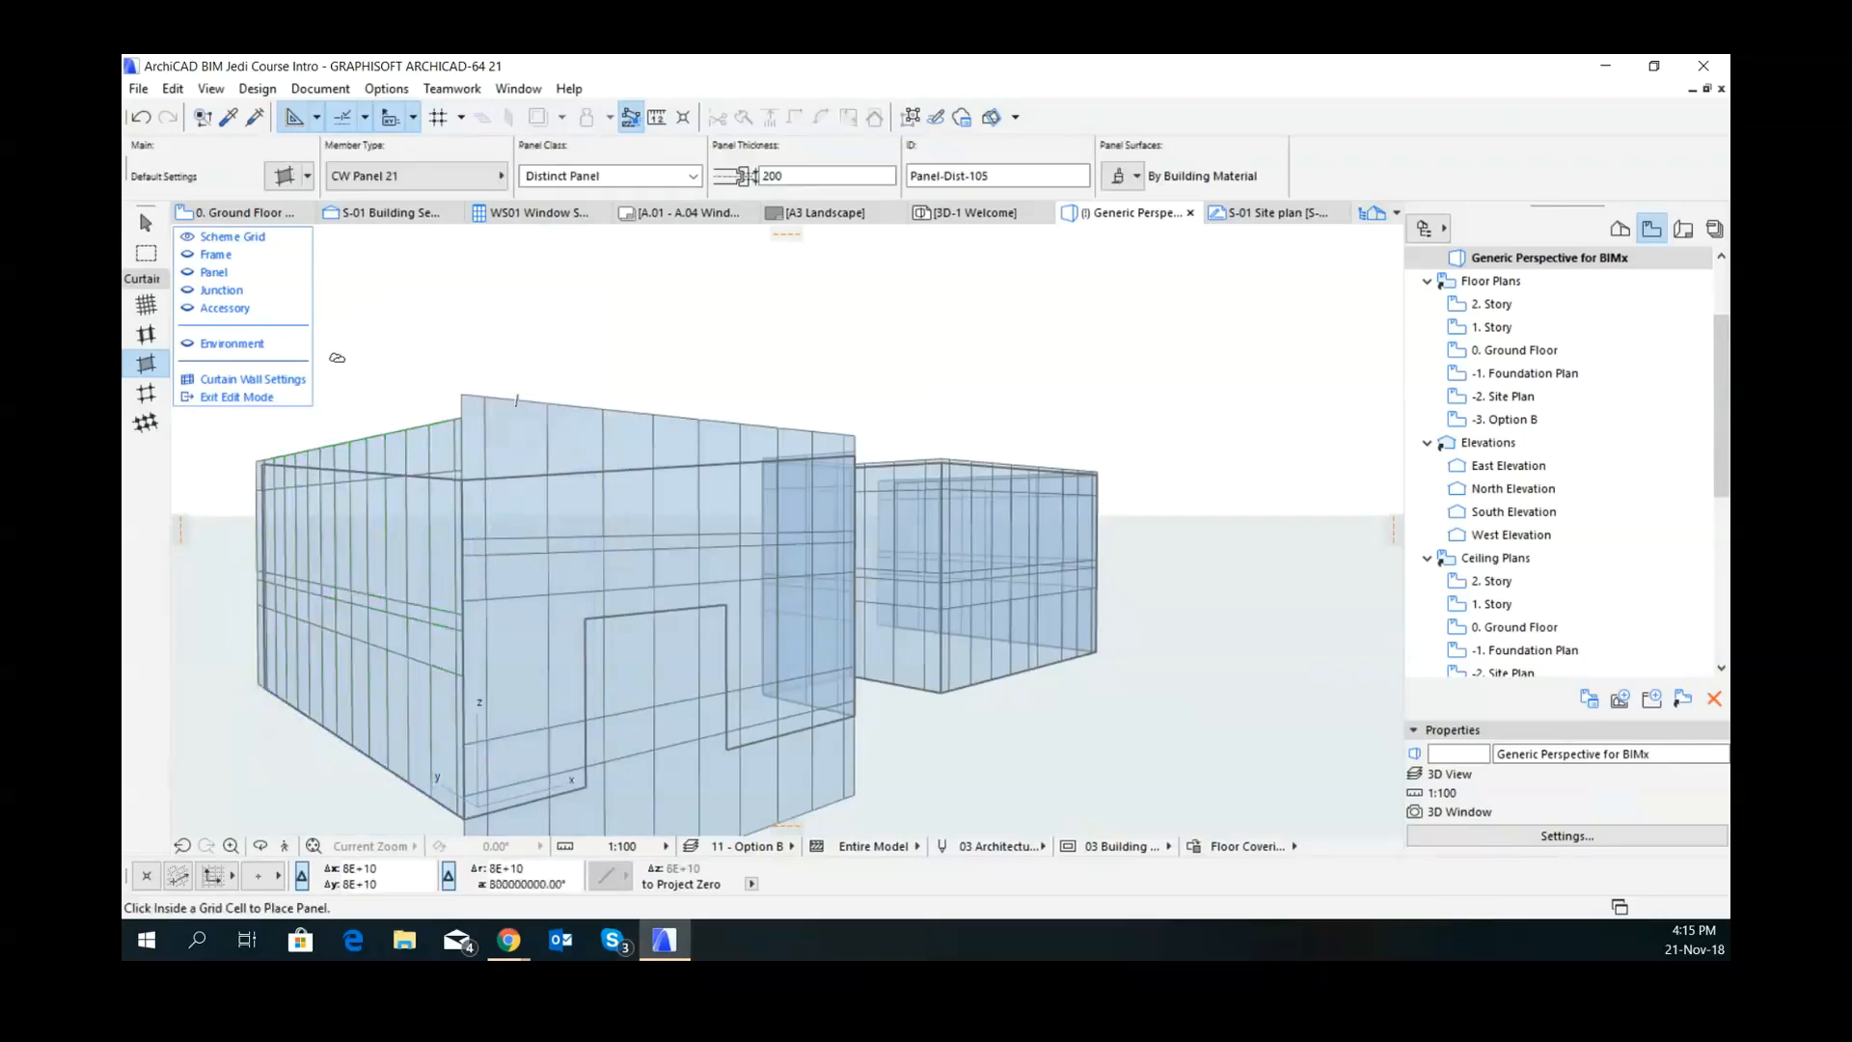
- Exit the curtain wall's edit mode, deselect the wall and review the edited façade on the full building
{"action": "left_click", "coordinate": [269, 399]}
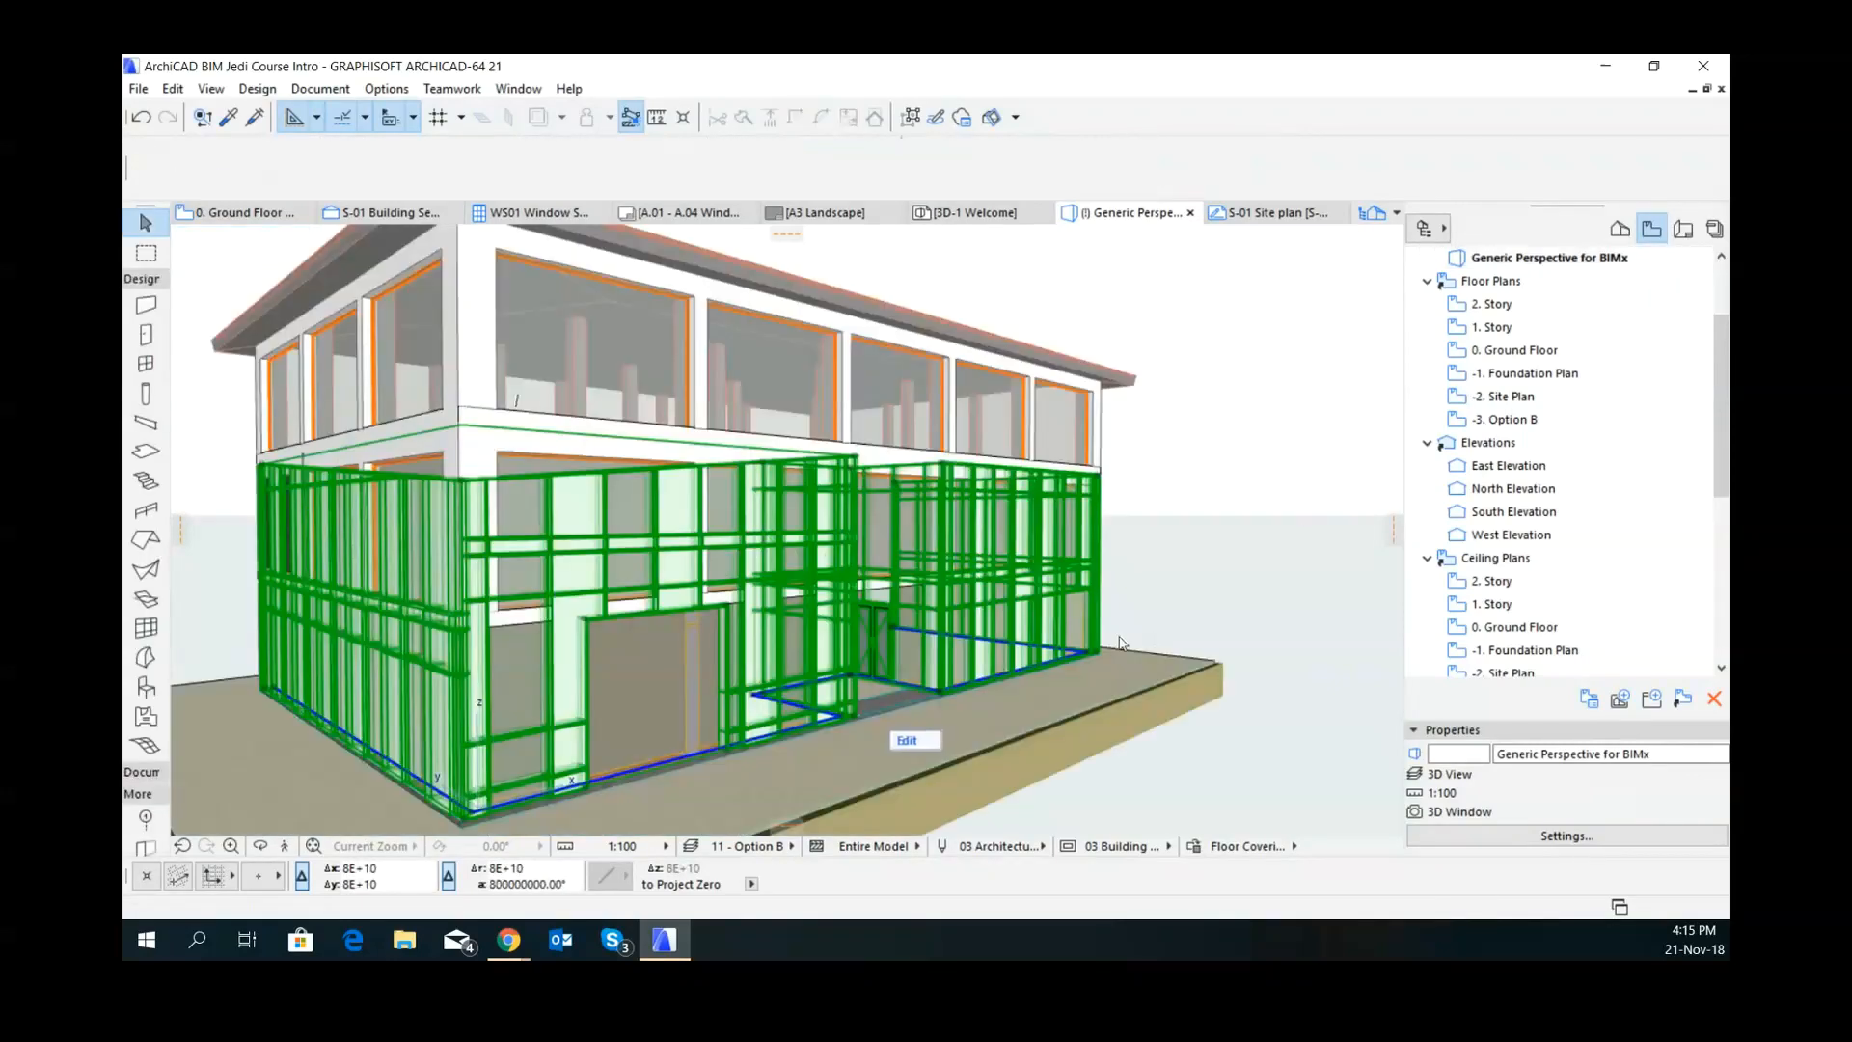
{"action": "key", "text": "Escape"}
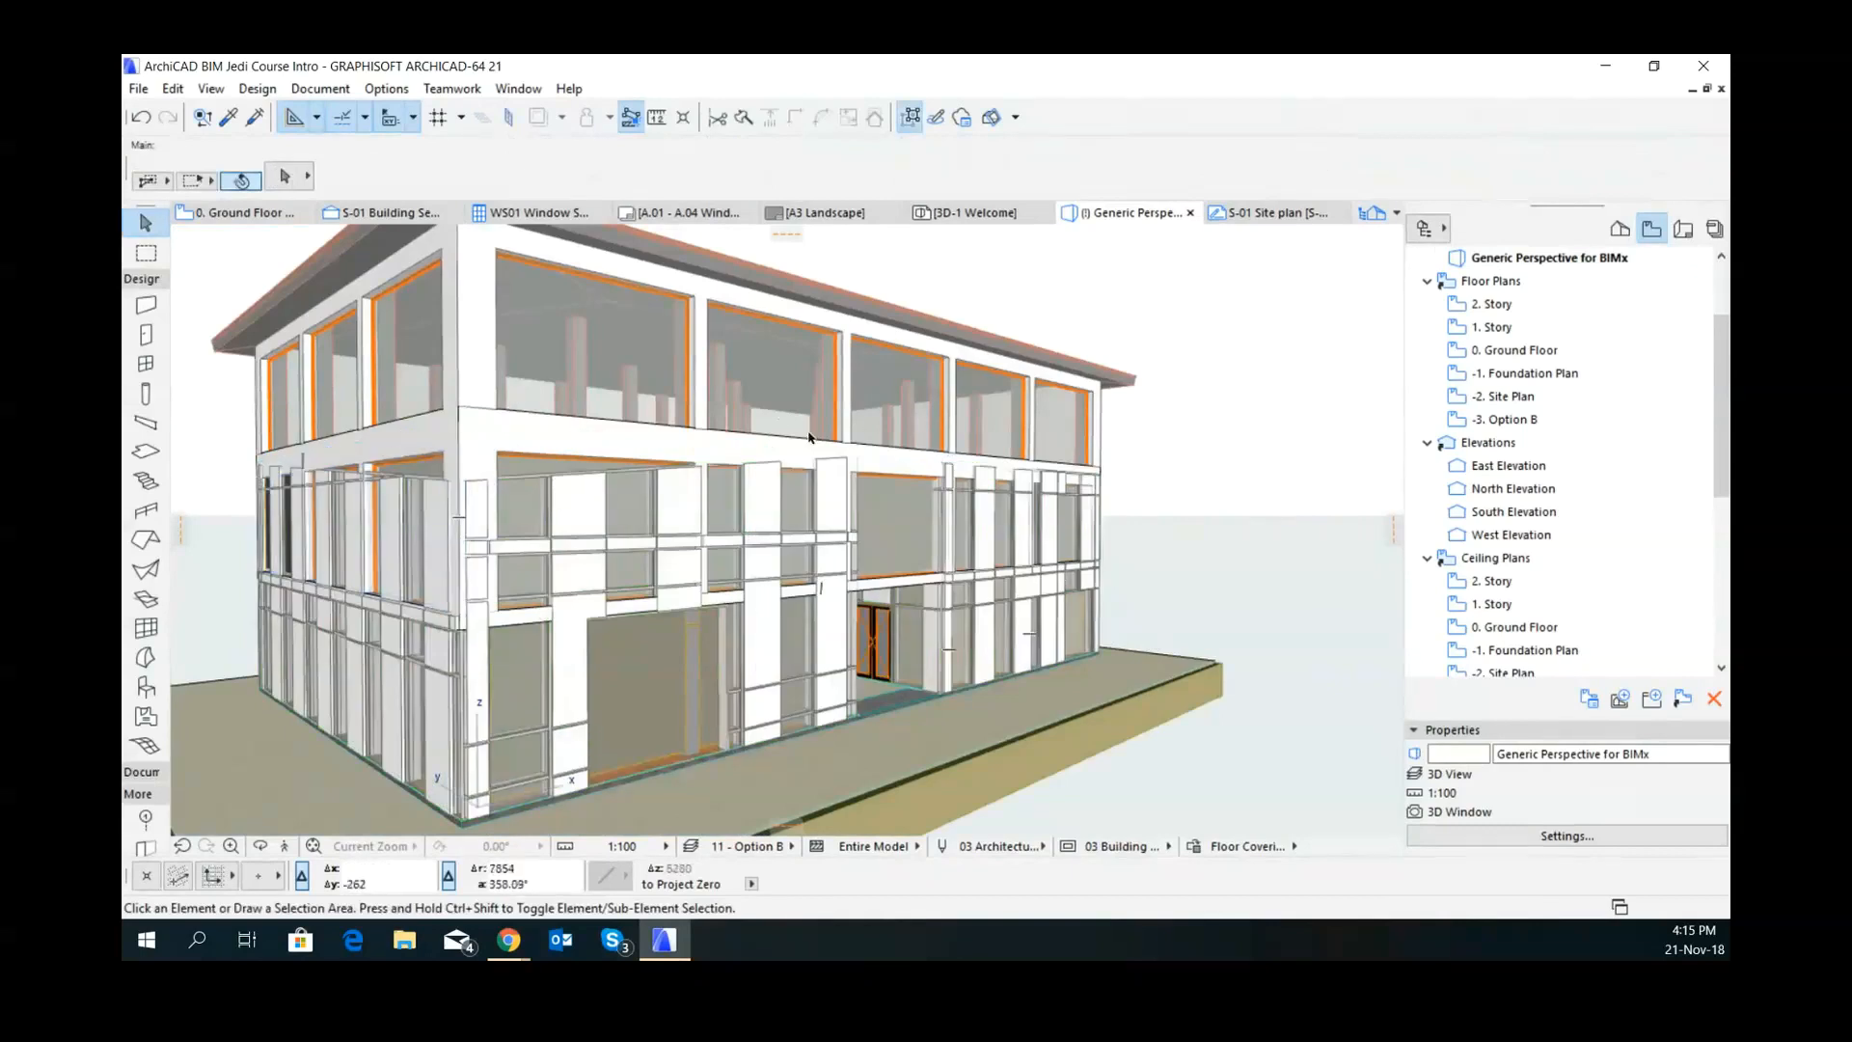
{"action": "scroll", "coordinate": [721, 562], "scroll_direction": "down", "scroll_amount": 2}
{"action": "middle_click_drag", "start_coordinate": [721, 510], "coordinate": [529, 567], "text": "shift"}
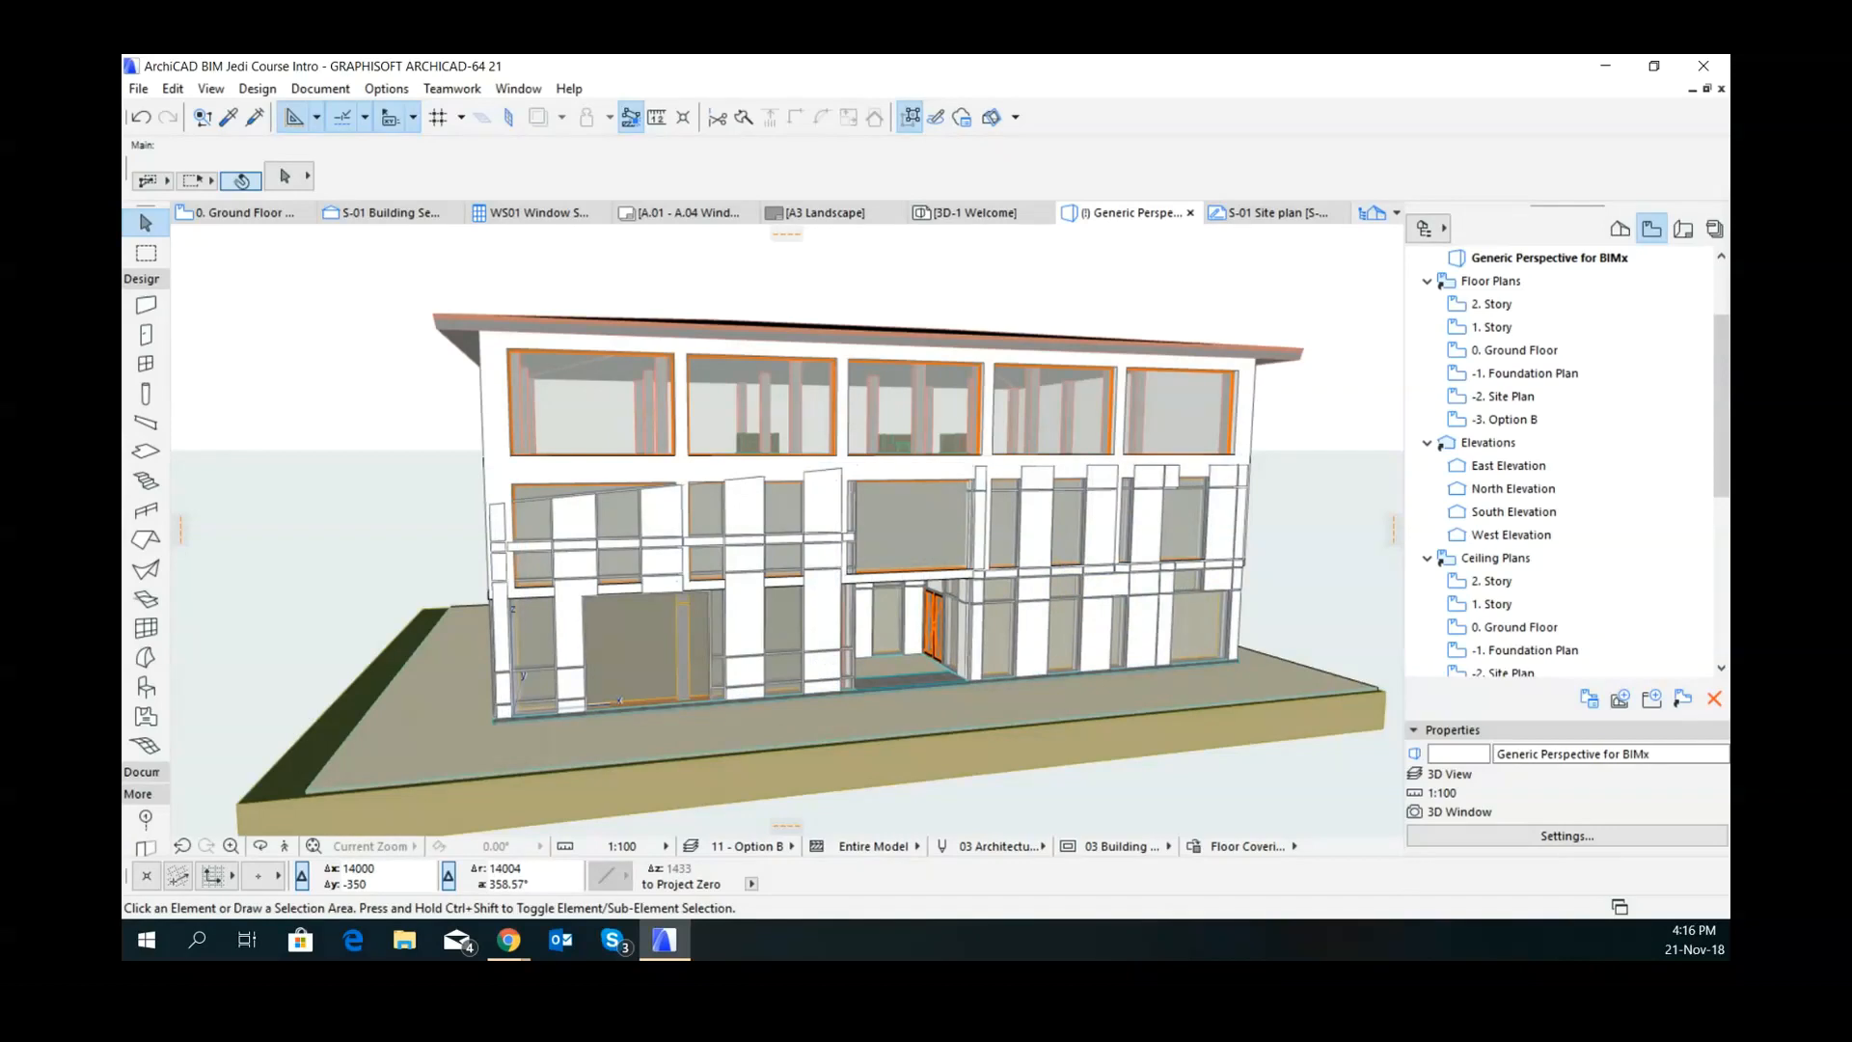
{"action": "key", "text": "alt+Tab"}
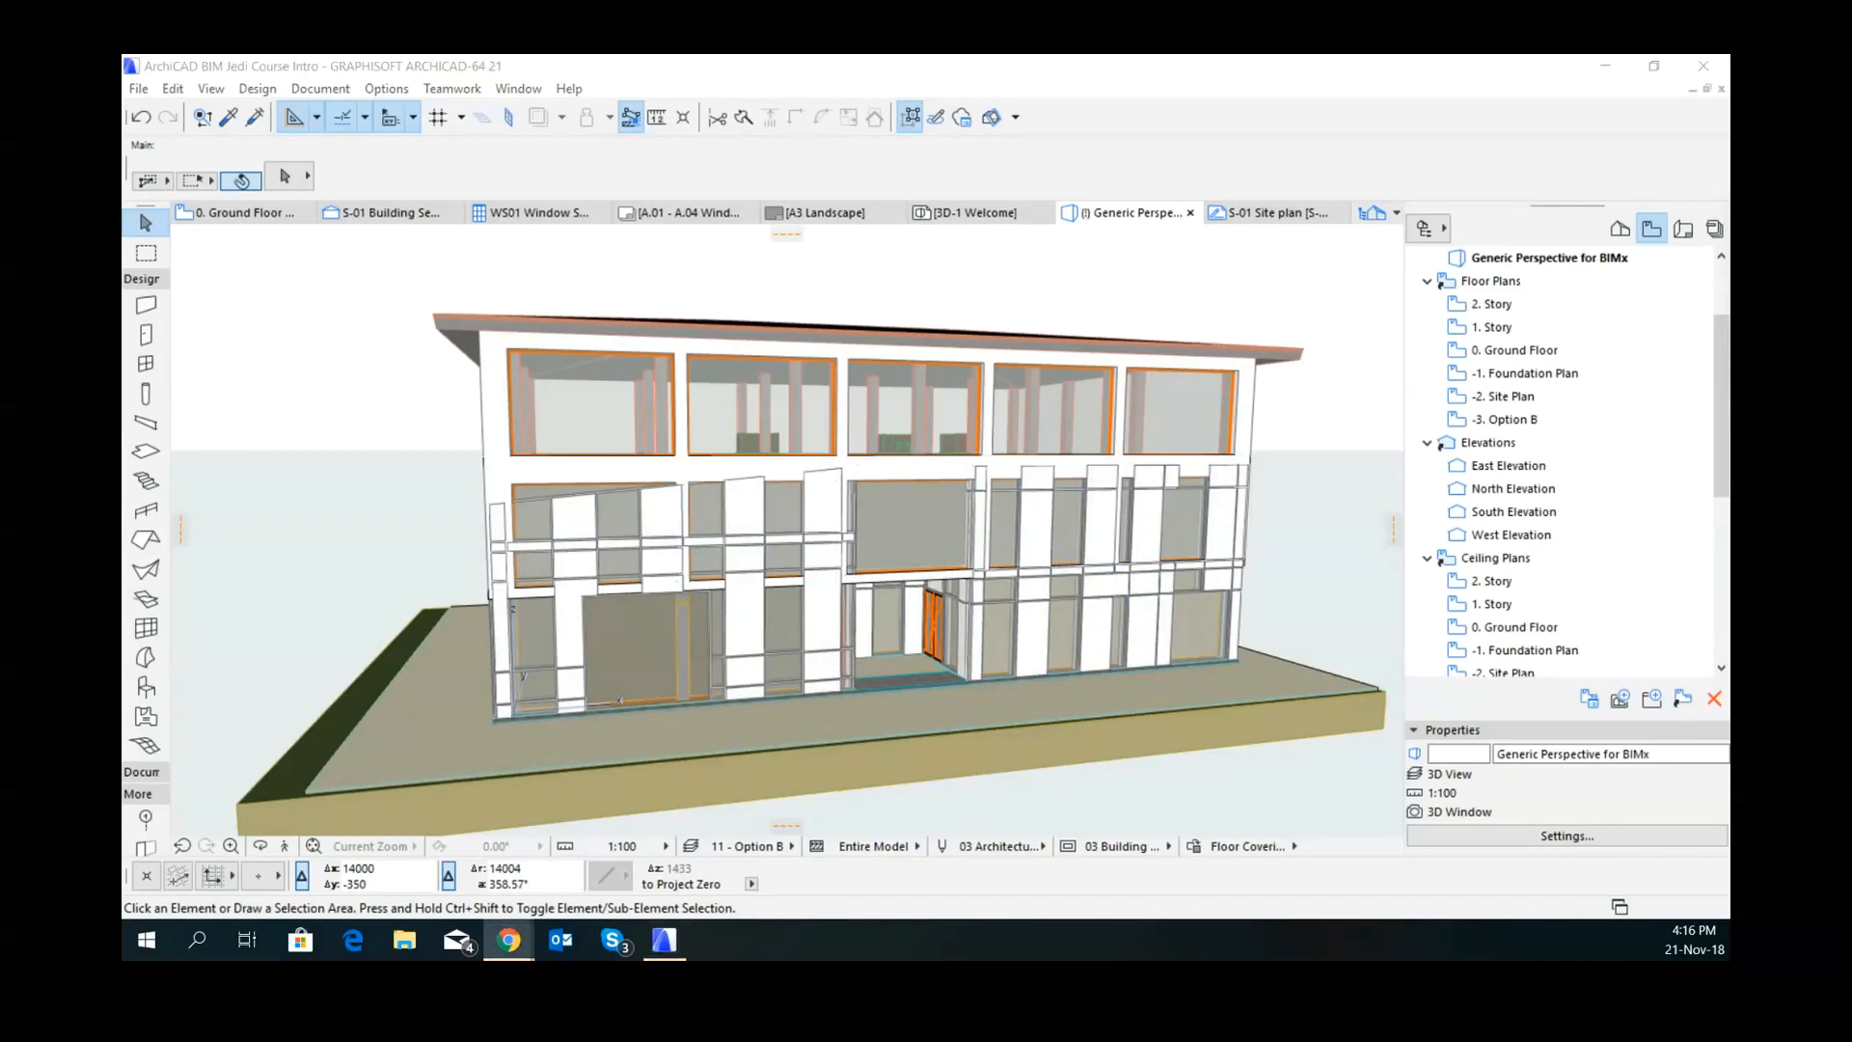